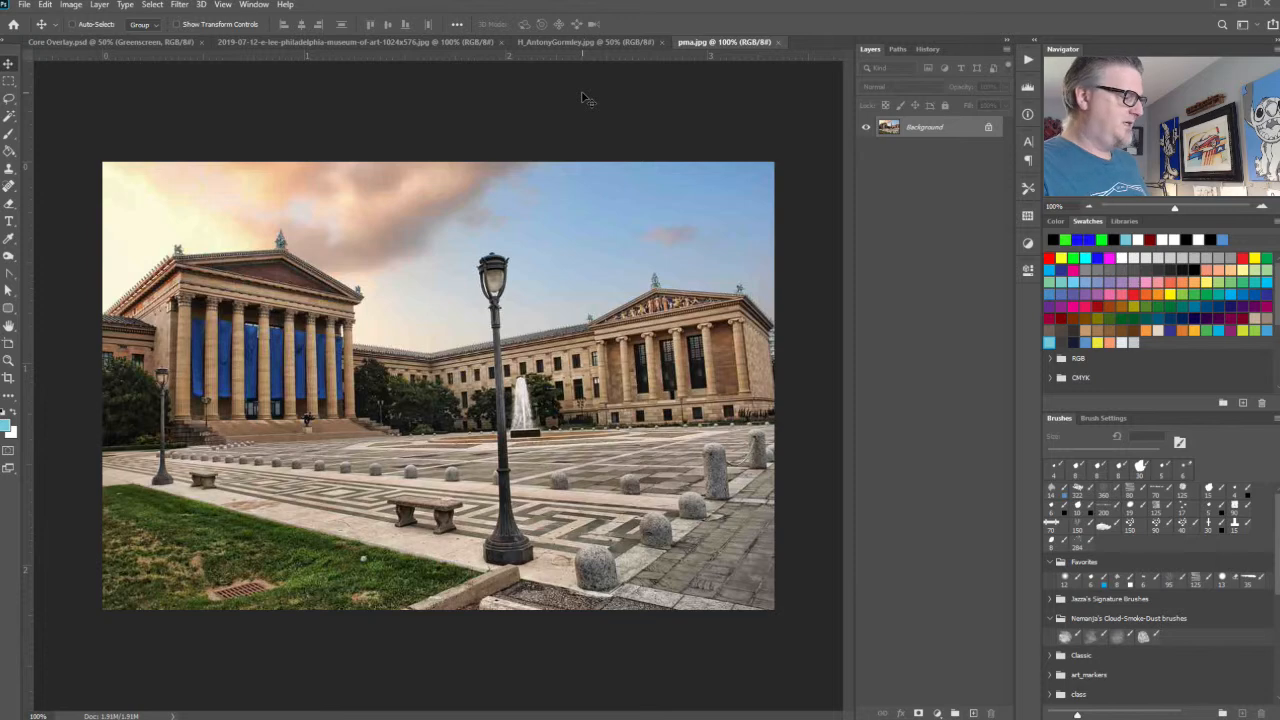
# Step: On a new layer in pma.jpg, mark both temple fronts with freehand yellow strokes using a 4 px brush
pyautogui.click(610, 44)
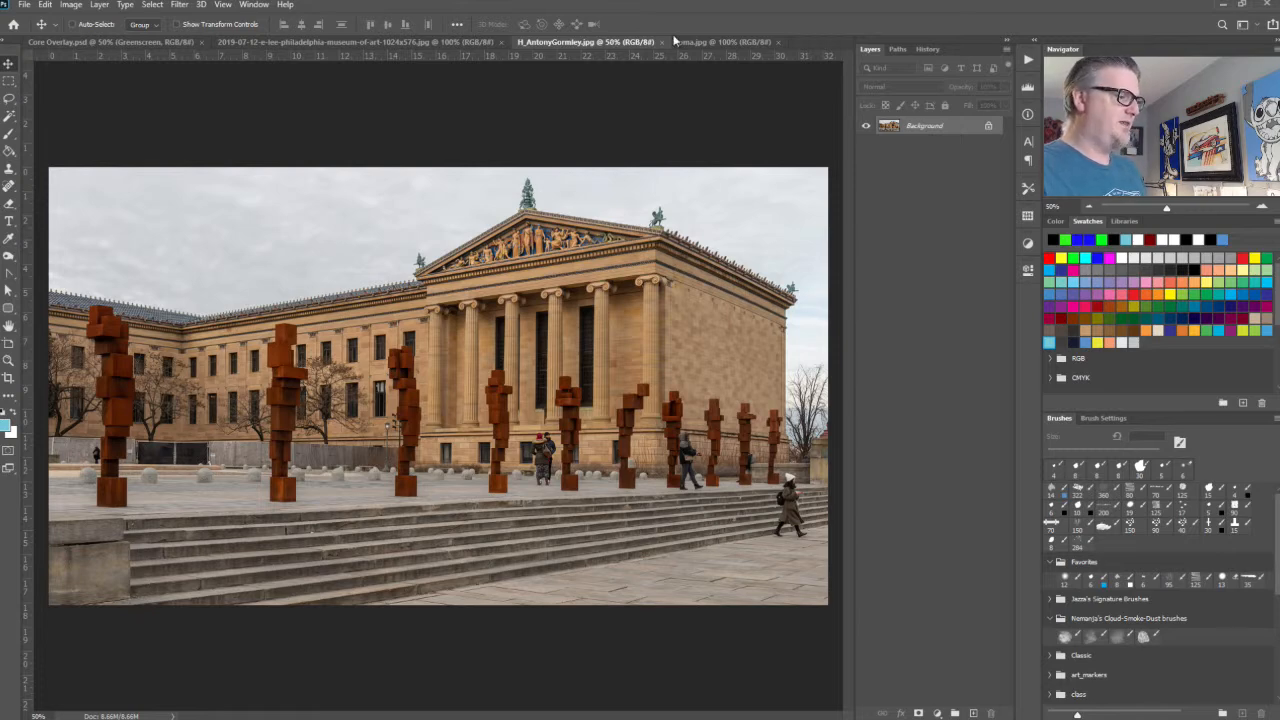
pyautogui.click(704, 43)
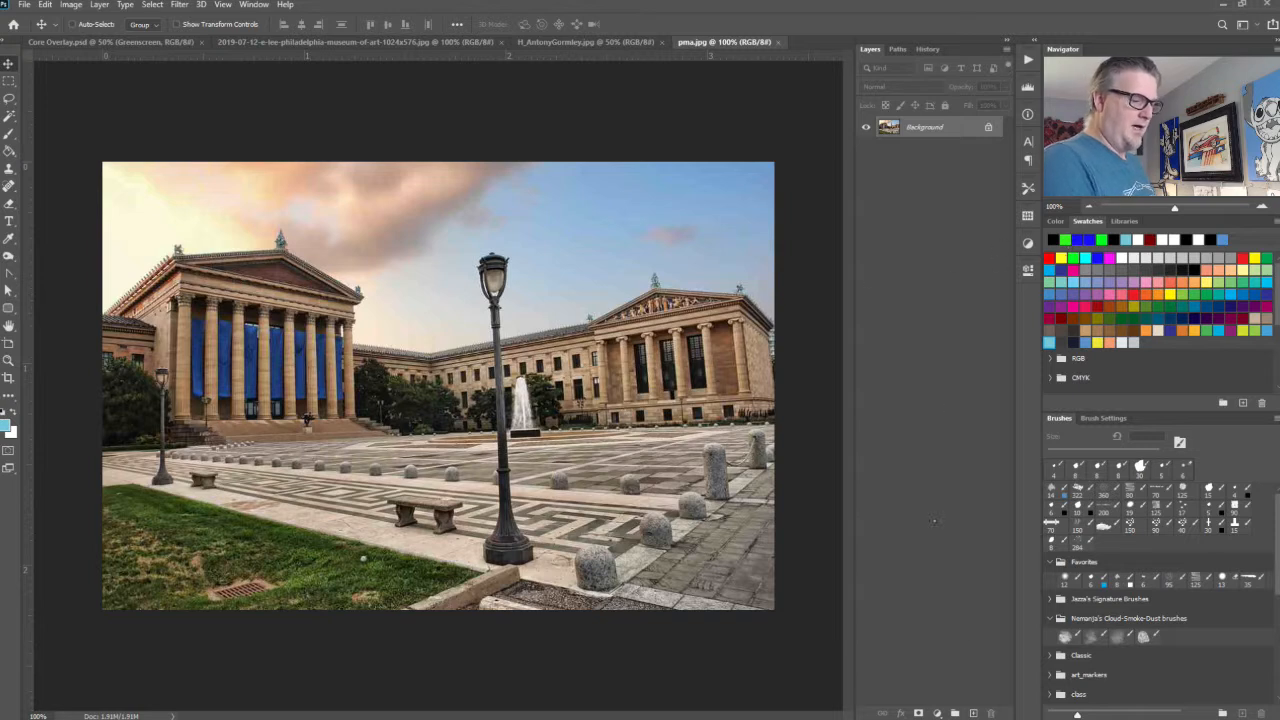
pyautogui.click(974, 713)
pyautogui.click(1170, 293)
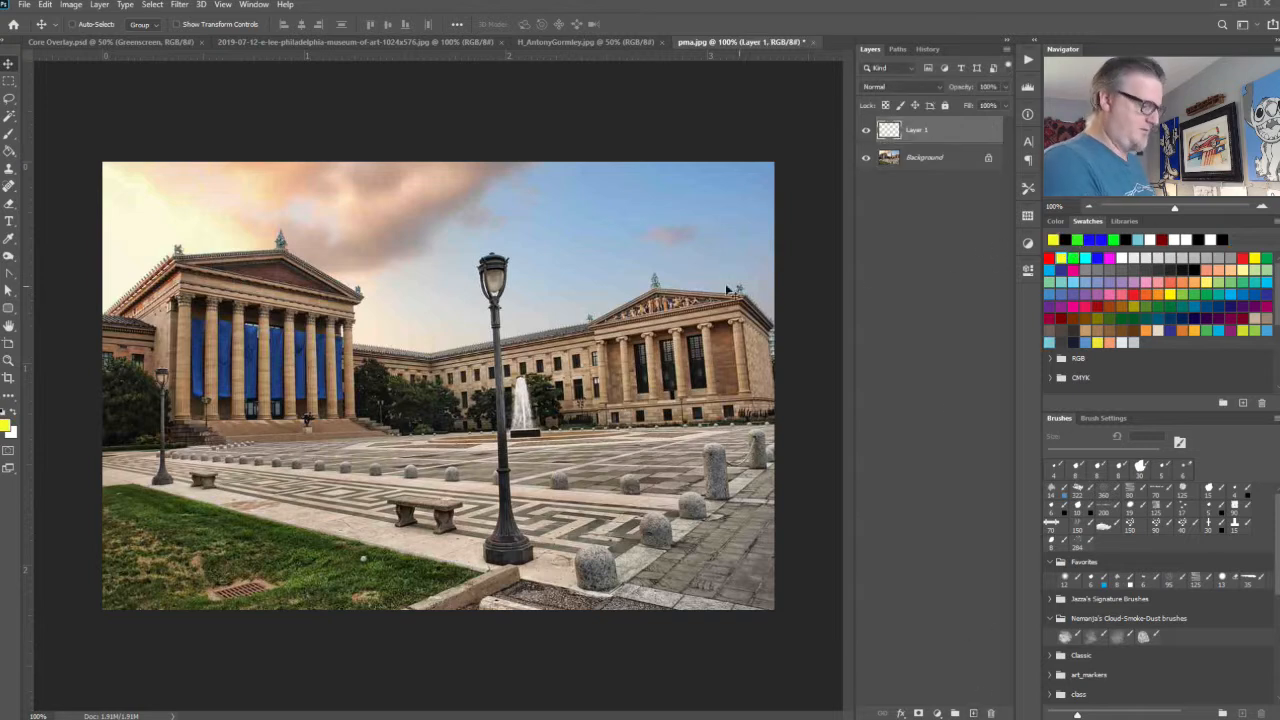
pyautogui.press('b')
pyautogui.moveTo(564, 318); pyautogui.dragTo(748, 290)
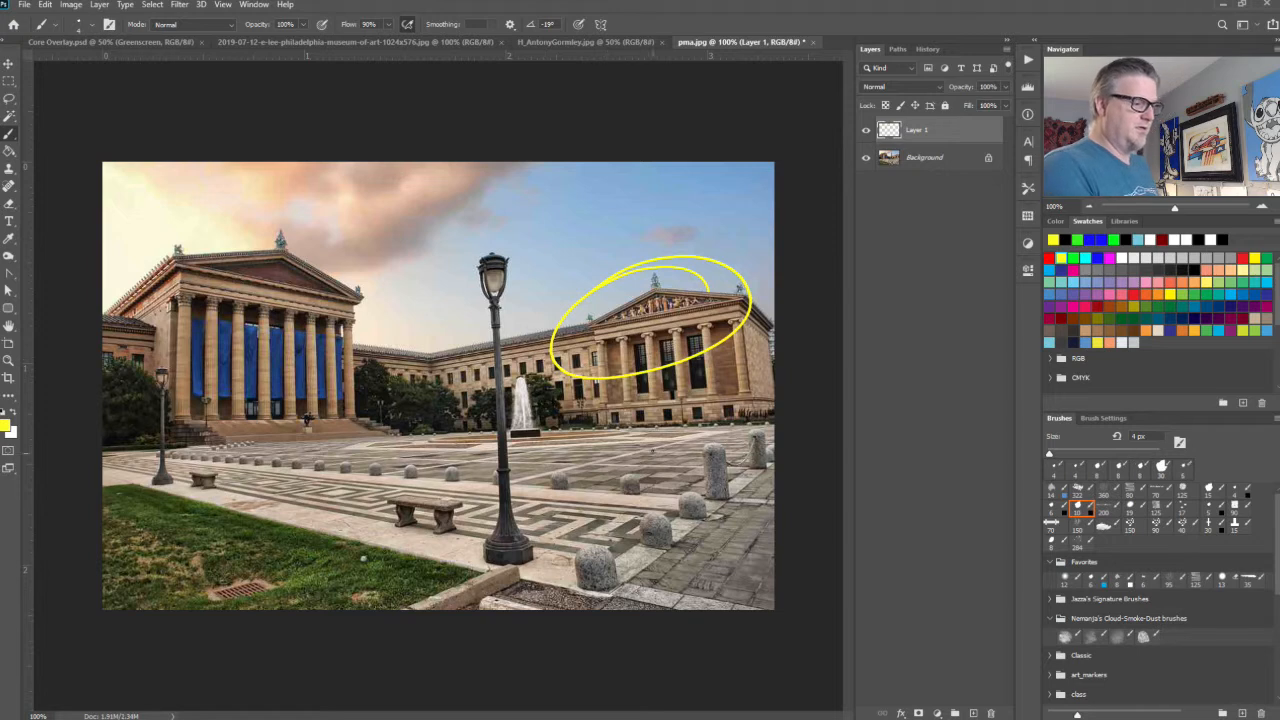
pyautogui.moveTo(600, 326); pyautogui.dragTo(746, 310)
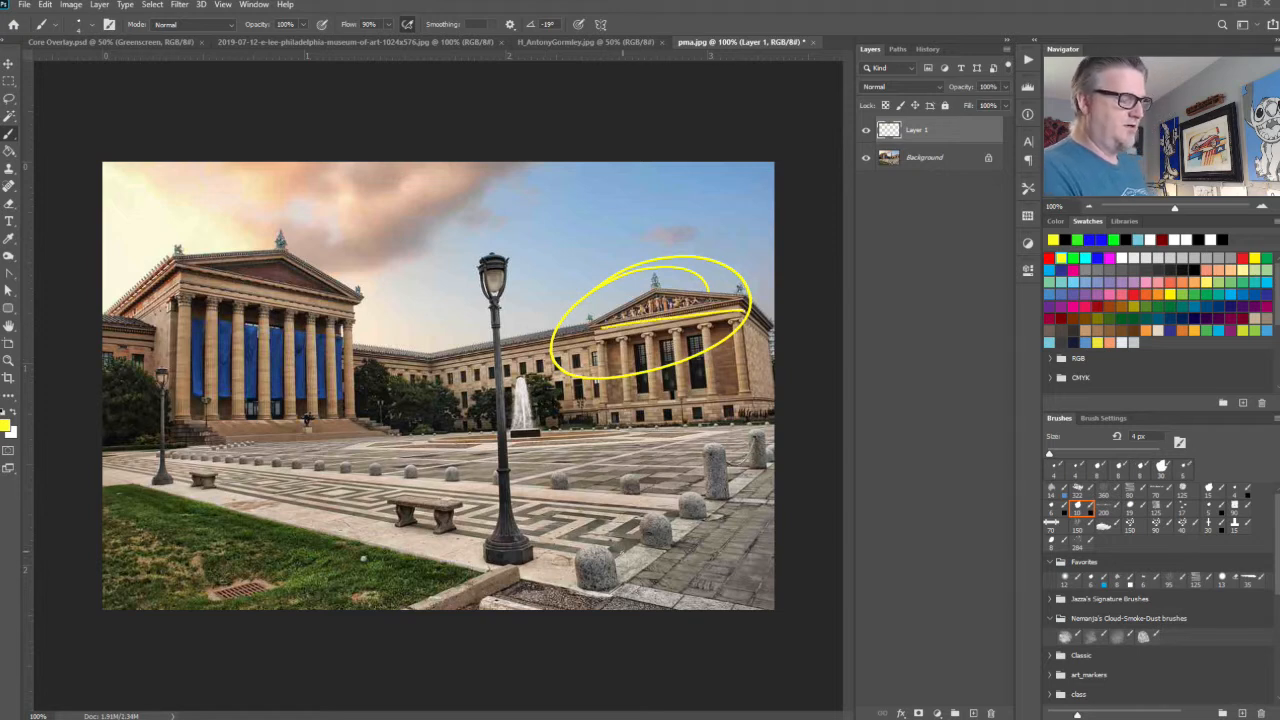
pyautogui.moveTo(207, 292)
pyautogui.mouseDown()
pyautogui.moveTo(175, 245)
pyautogui.moveTo(205, 332)
pyautogui.mouseUp()
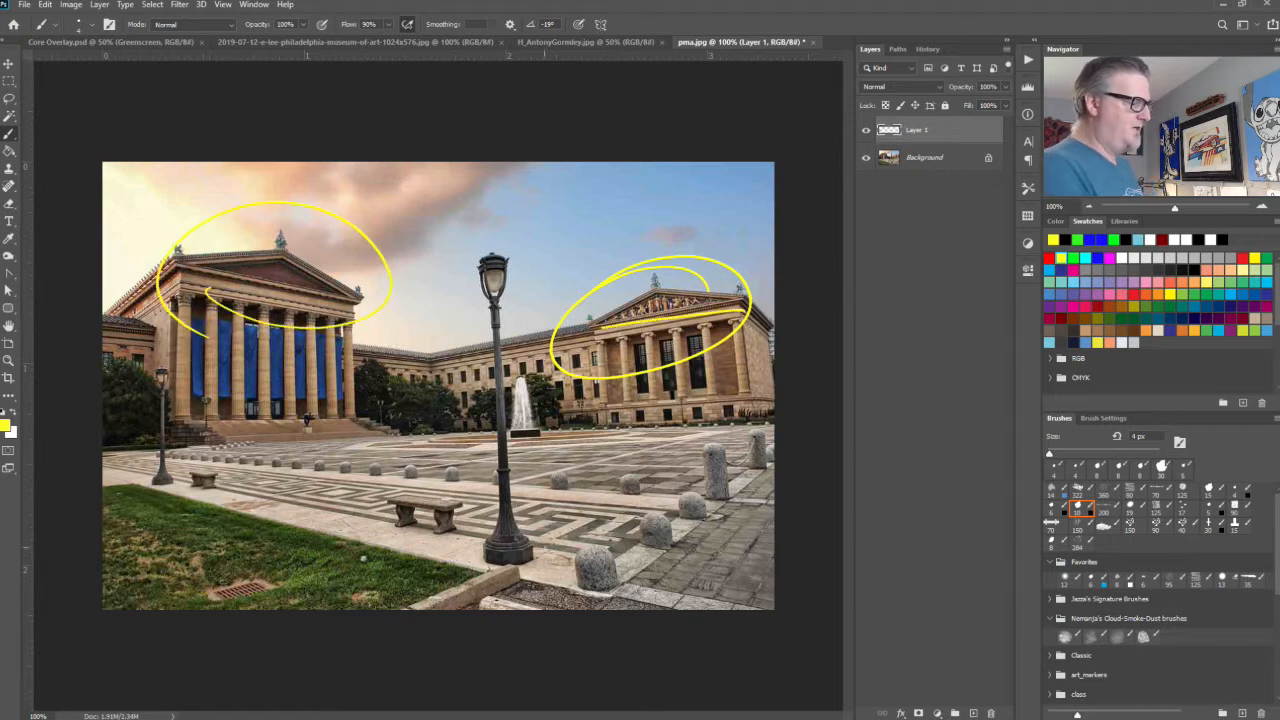
# Step: Undo the three yellow marking strokes on the temple fronts
pyautogui.hotkey('ctrl', 'z')
pyautogui.hotkey('ctrl', 'z')
pyautogui.hotkey('ctrl', 'z')
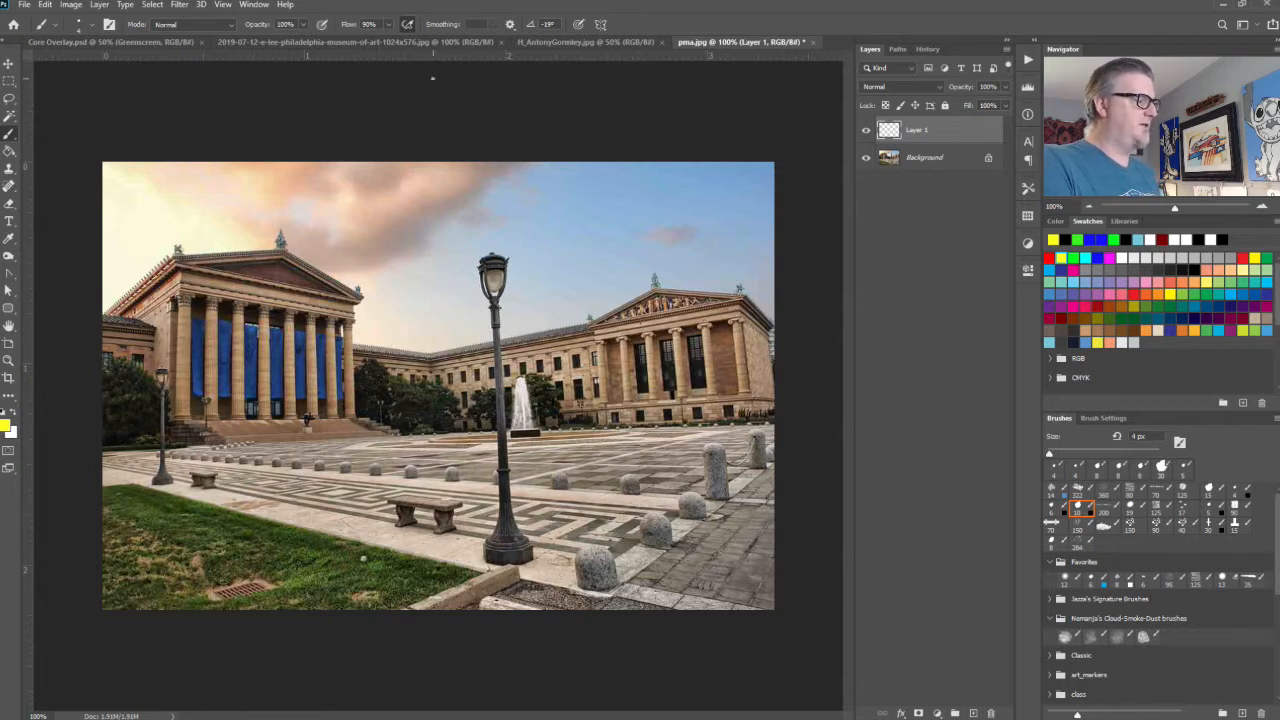
# Step: Copy the entire front-view museum photo and paste it into a new blank document the same size as Core Overlay.psd
pyautogui.click(423, 43)
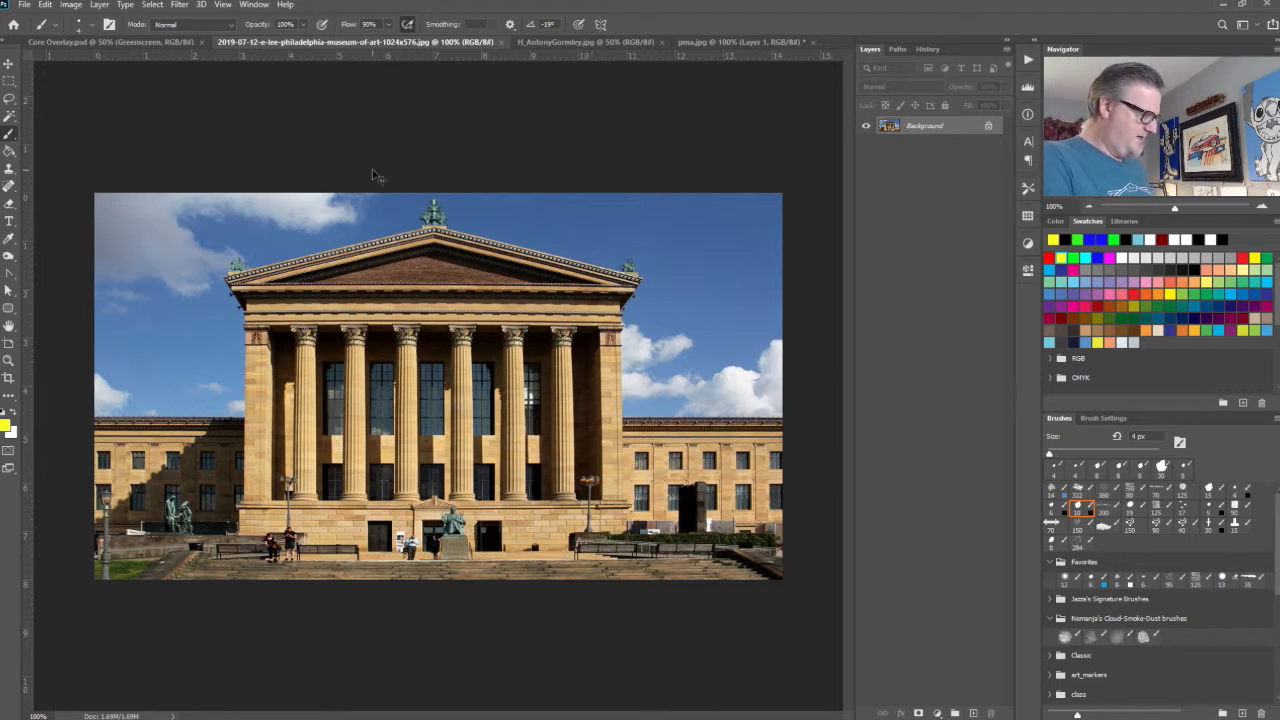
pyautogui.hotkey('ctrl', 'a')
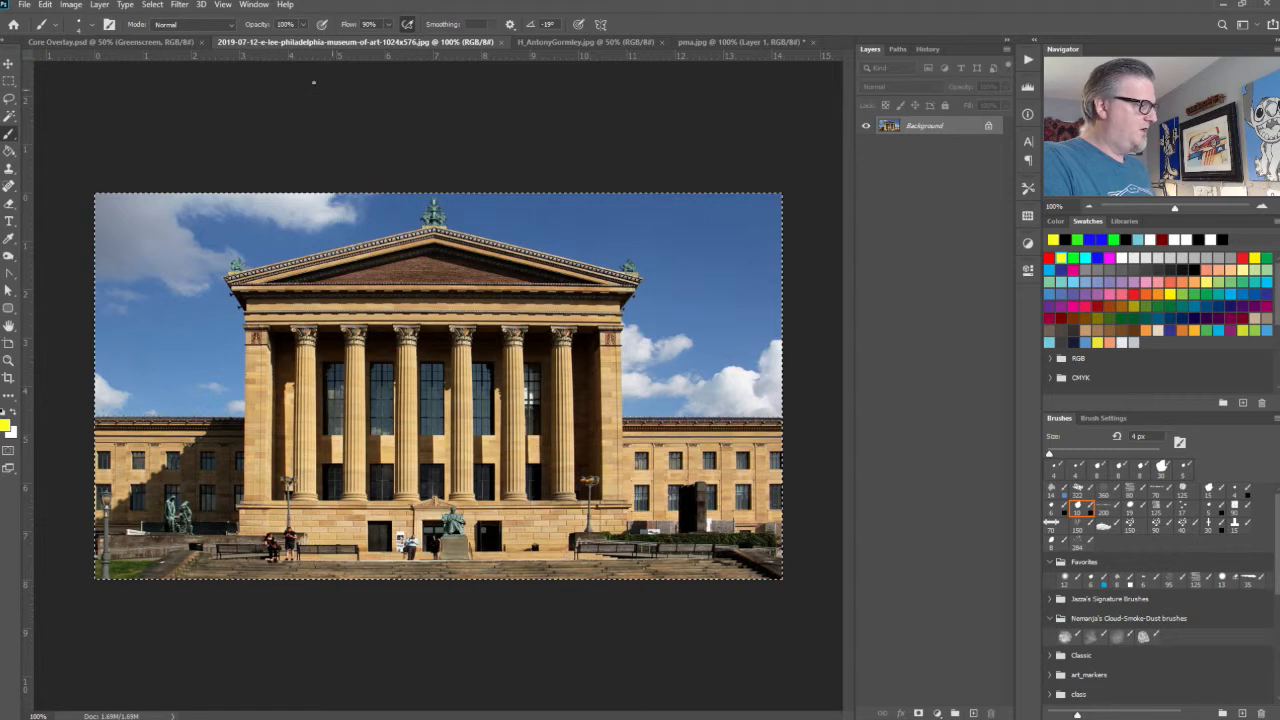
pyautogui.click(175, 42)
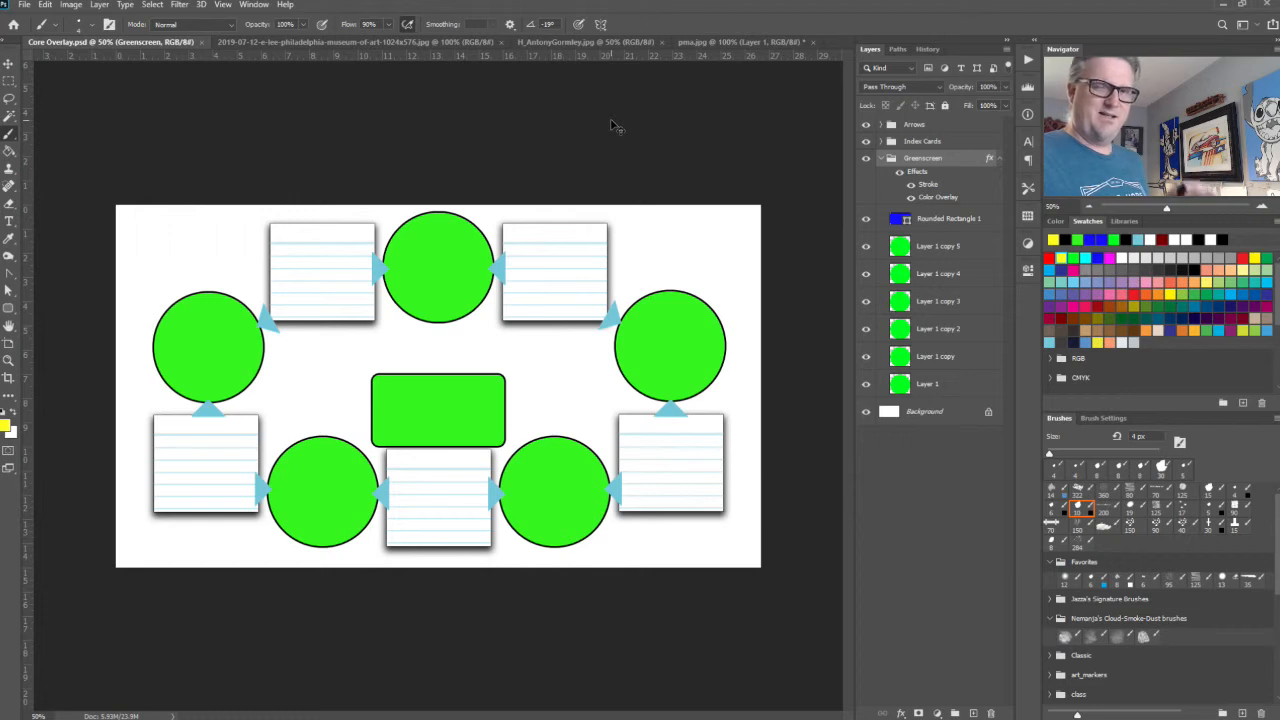
pyautogui.hotkey('ctrl', 'n')
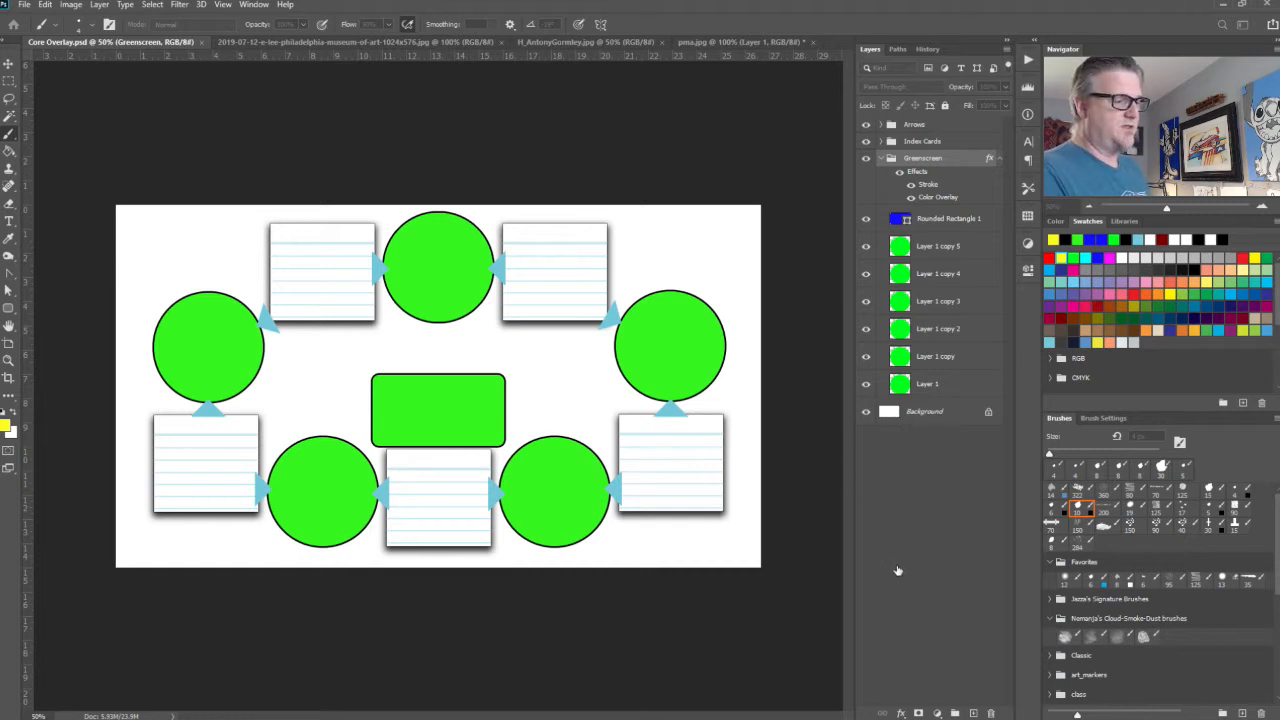
pyautogui.hotkey('ctrl', 'alt', 'n')
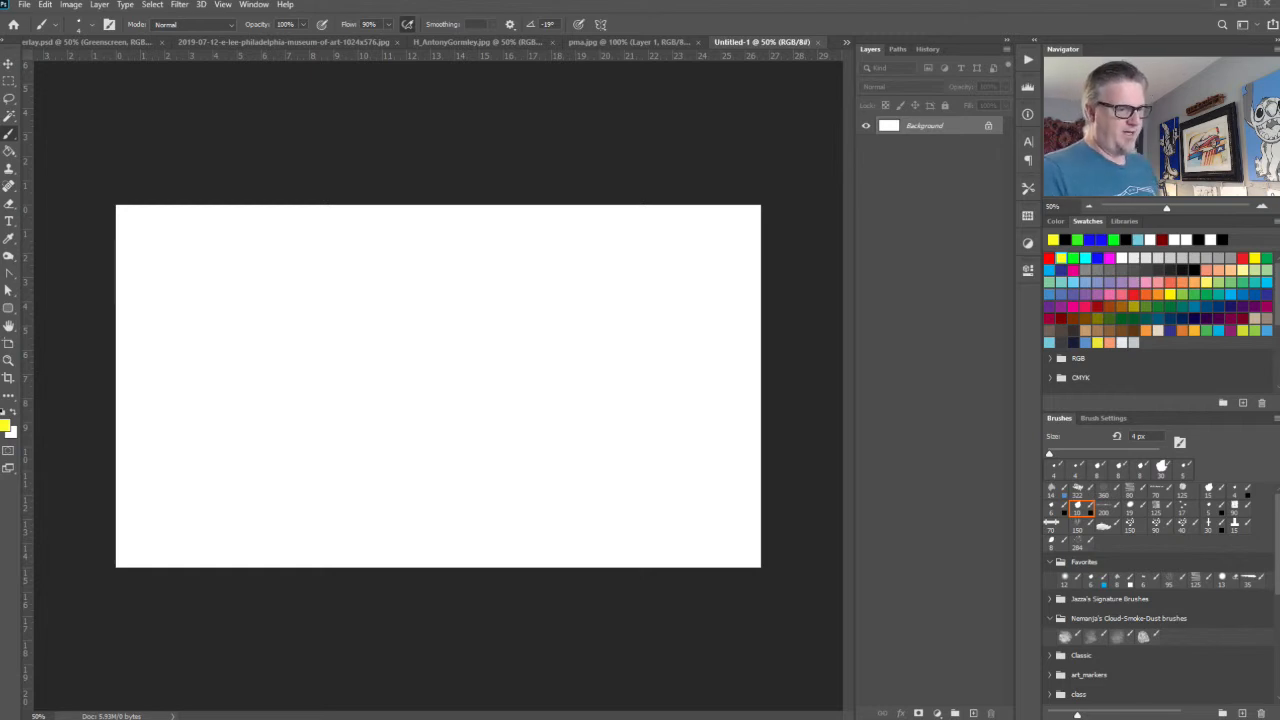
pyautogui.hotkey('ctrl', 'v')
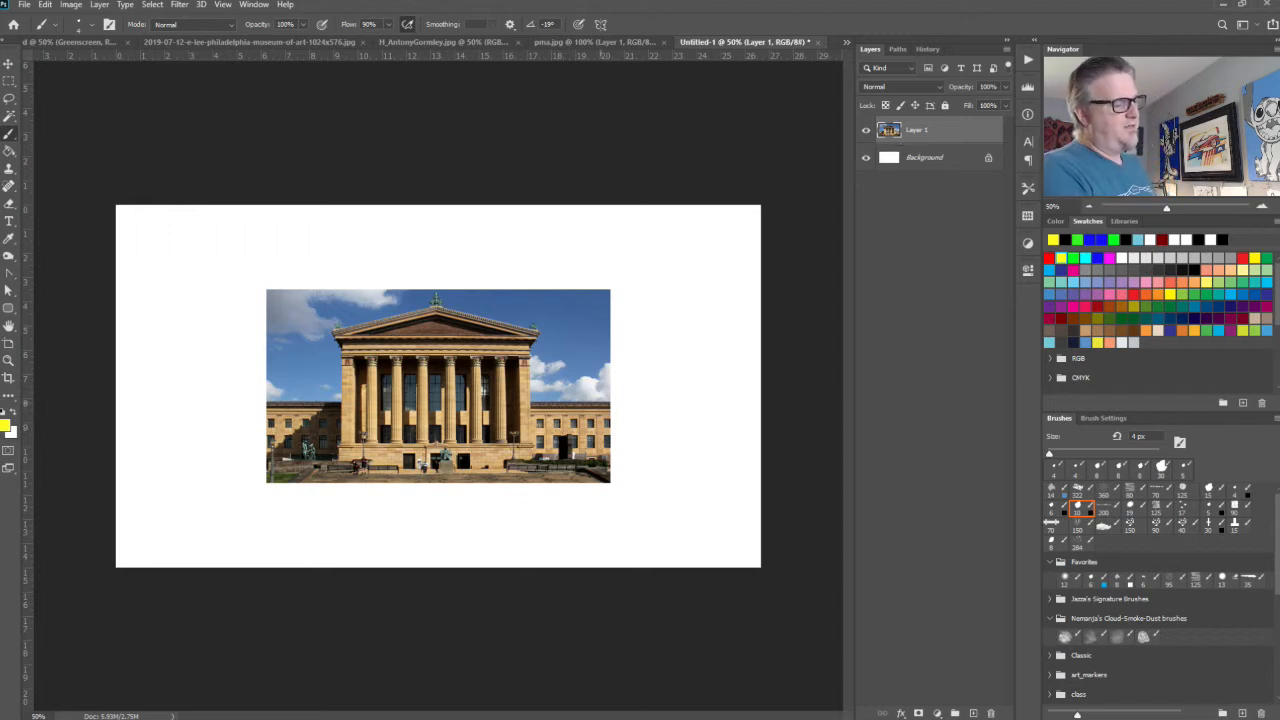
# Step: Try enlarging the pasted front-view photo to about 189% and shifting it down the canvas, and undo the transform
pyautogui.hotkey('ctrl', 't')
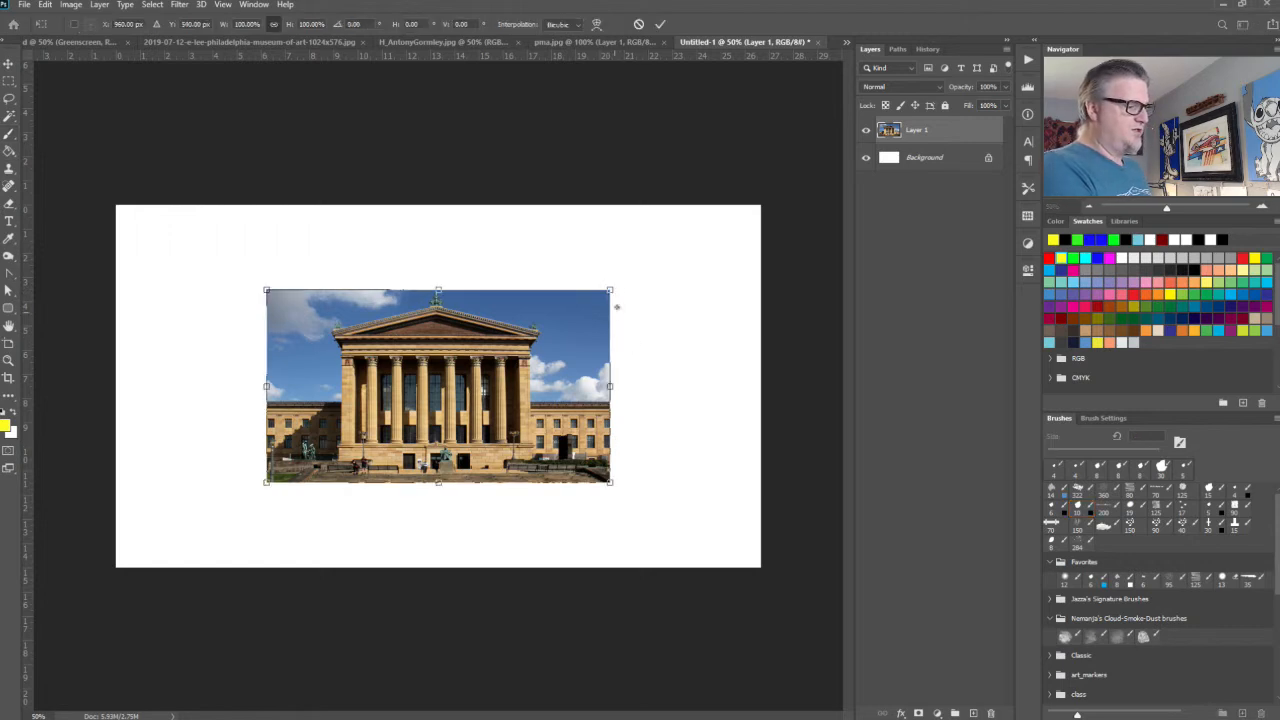
pyautogui.moveTo(611, 288); pyautogui.dragTo(757, 186)
pyautogui.moveTo(565, 434); pyautogui.dragTo(562, 455)
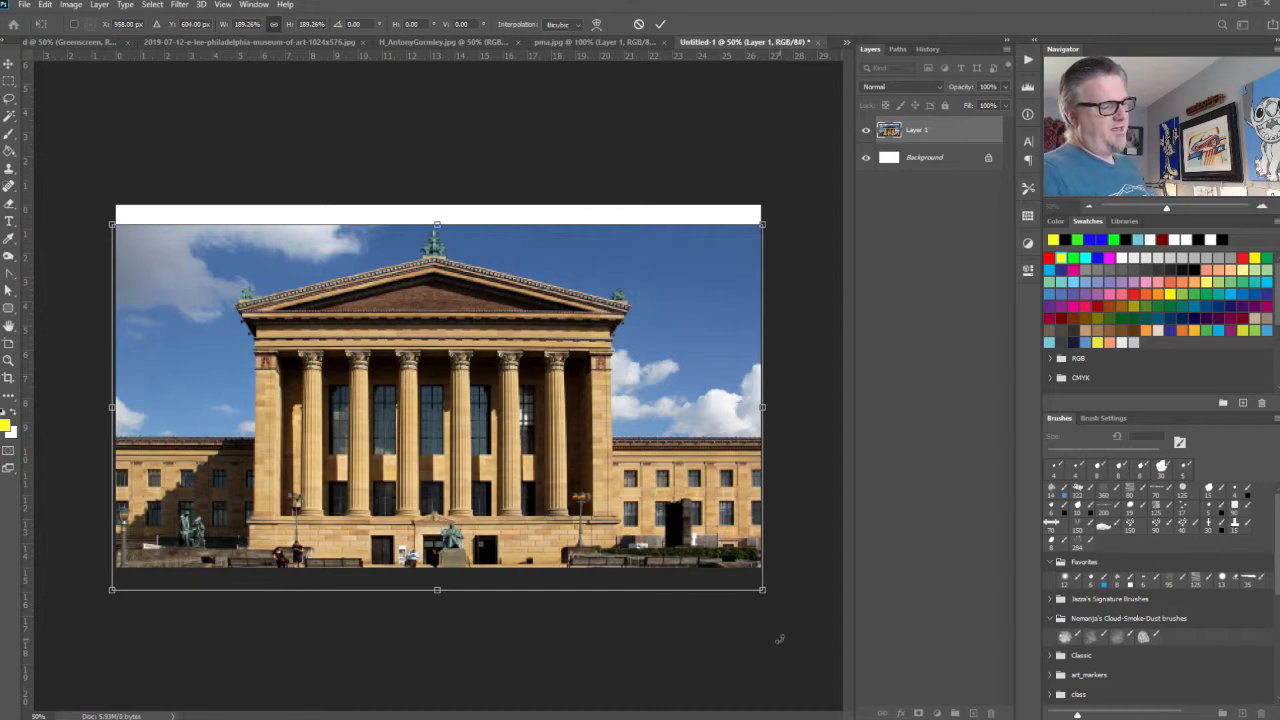
pyautogui.press('Return')
pyautogui.press('b')
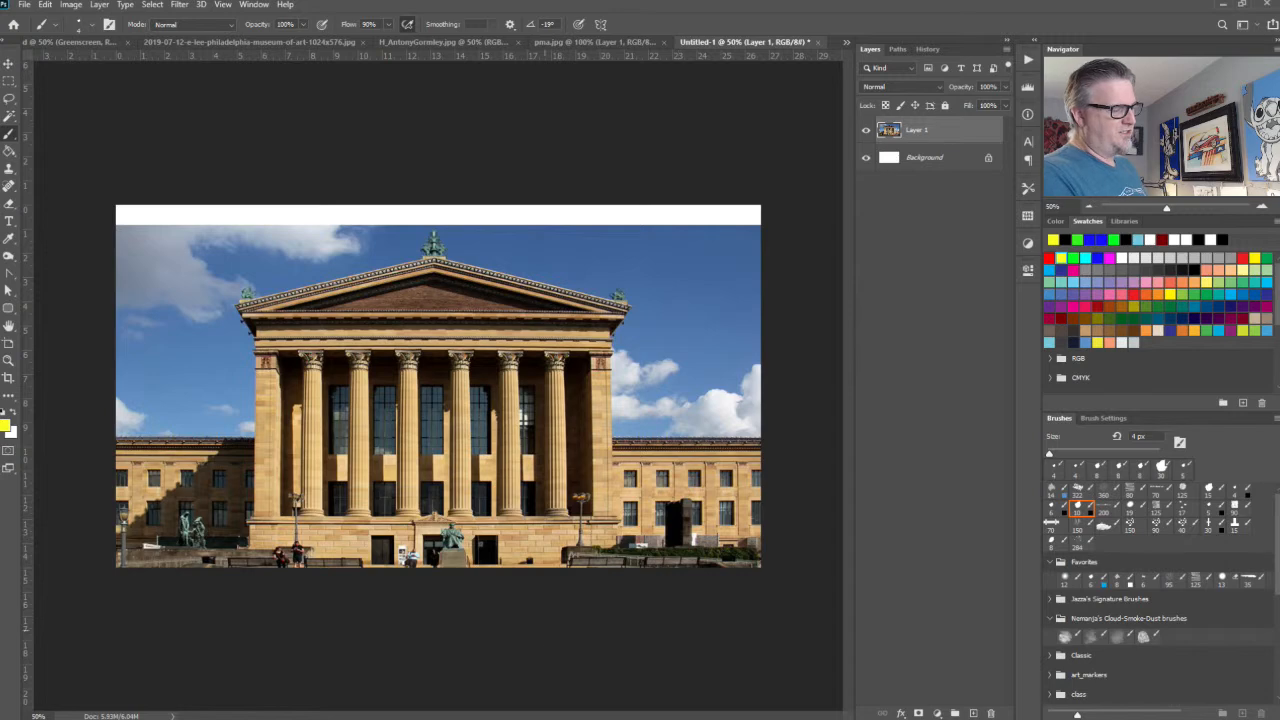
pyautogui.hotkey('ctrl', 'z')
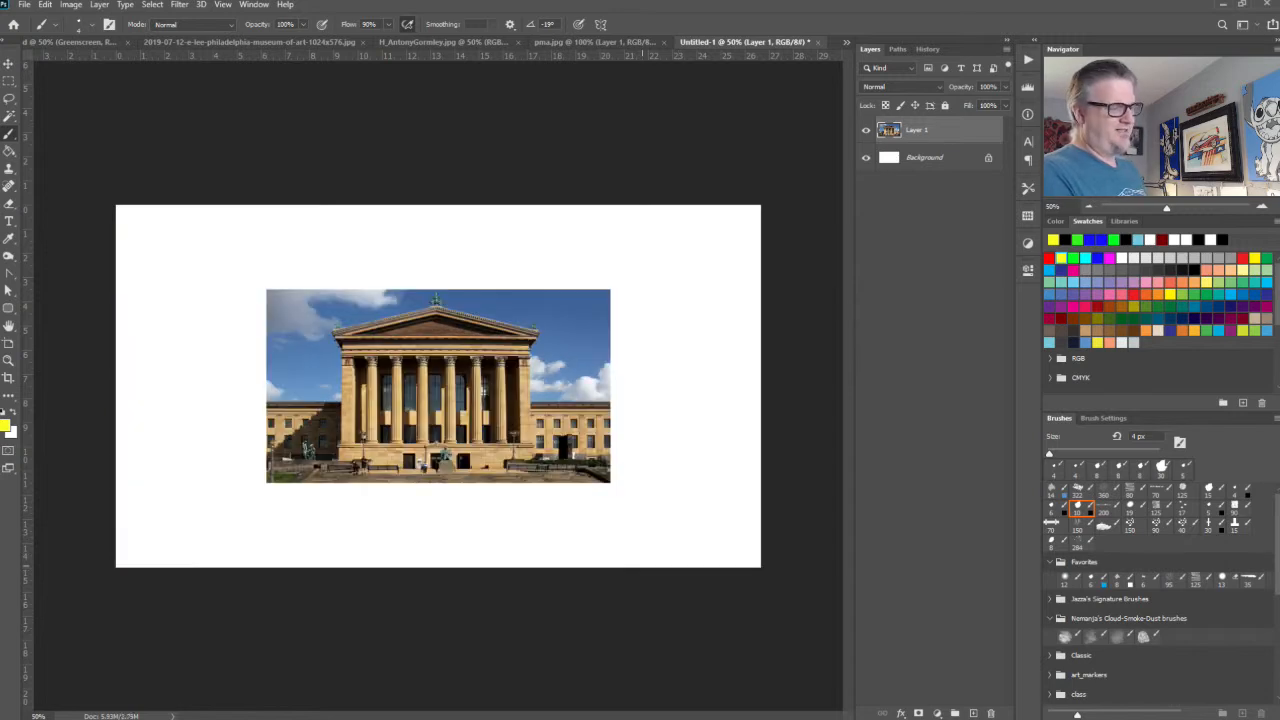
# Step: Copy the full Background layer of pma.jpg and paste it into Untitled-1 above the front-view photo
pyautogui.click(595, 42)
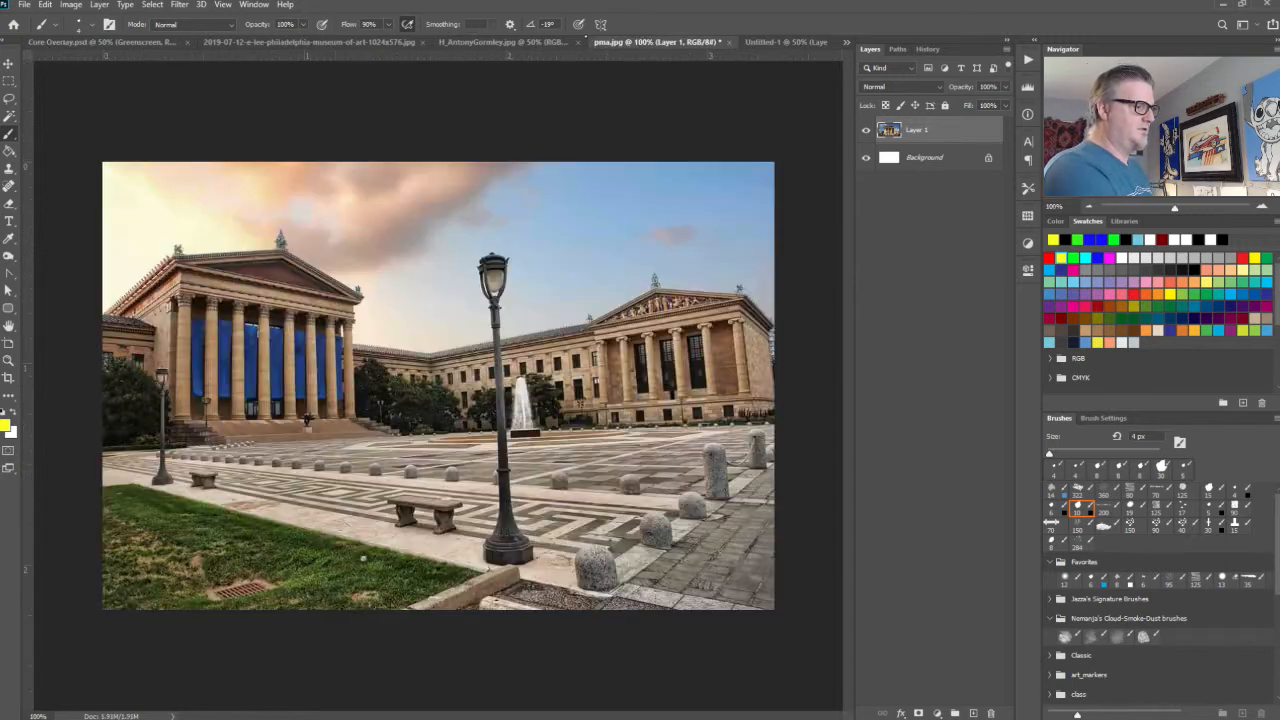
pyautogui.hotkey('ctrl', 'a')
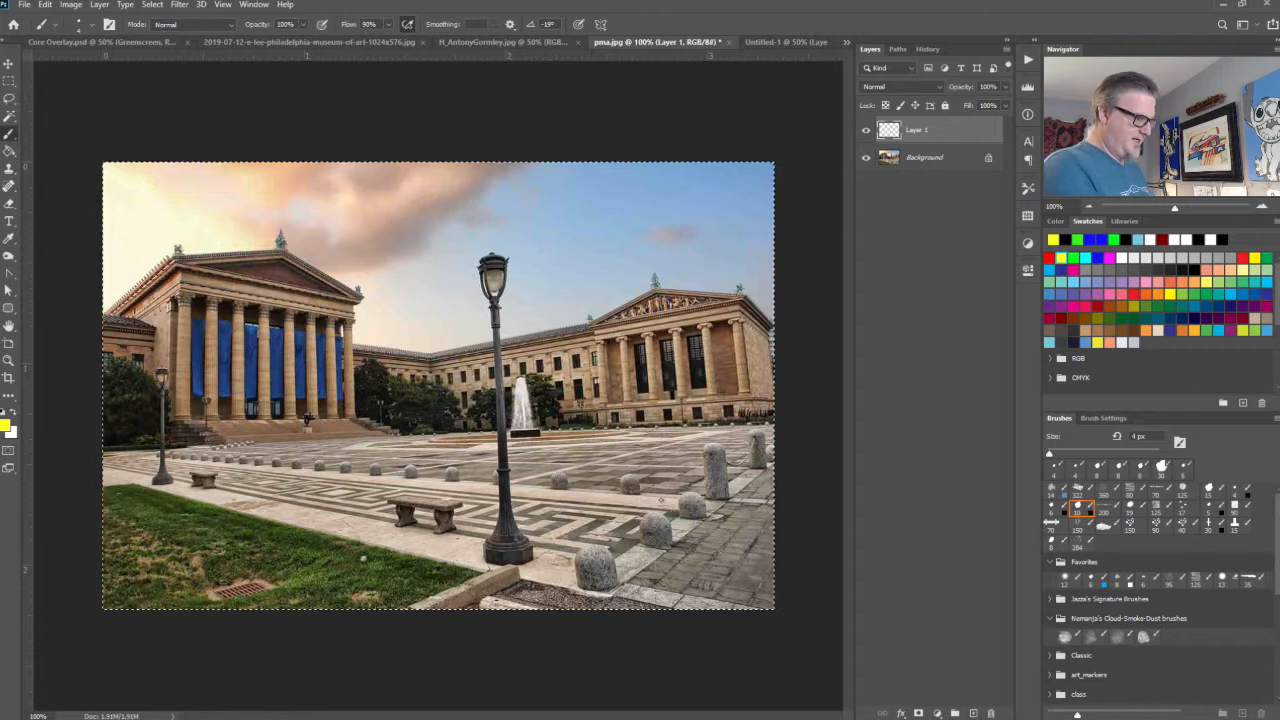
pyautogui.hotkey('alt', '[')
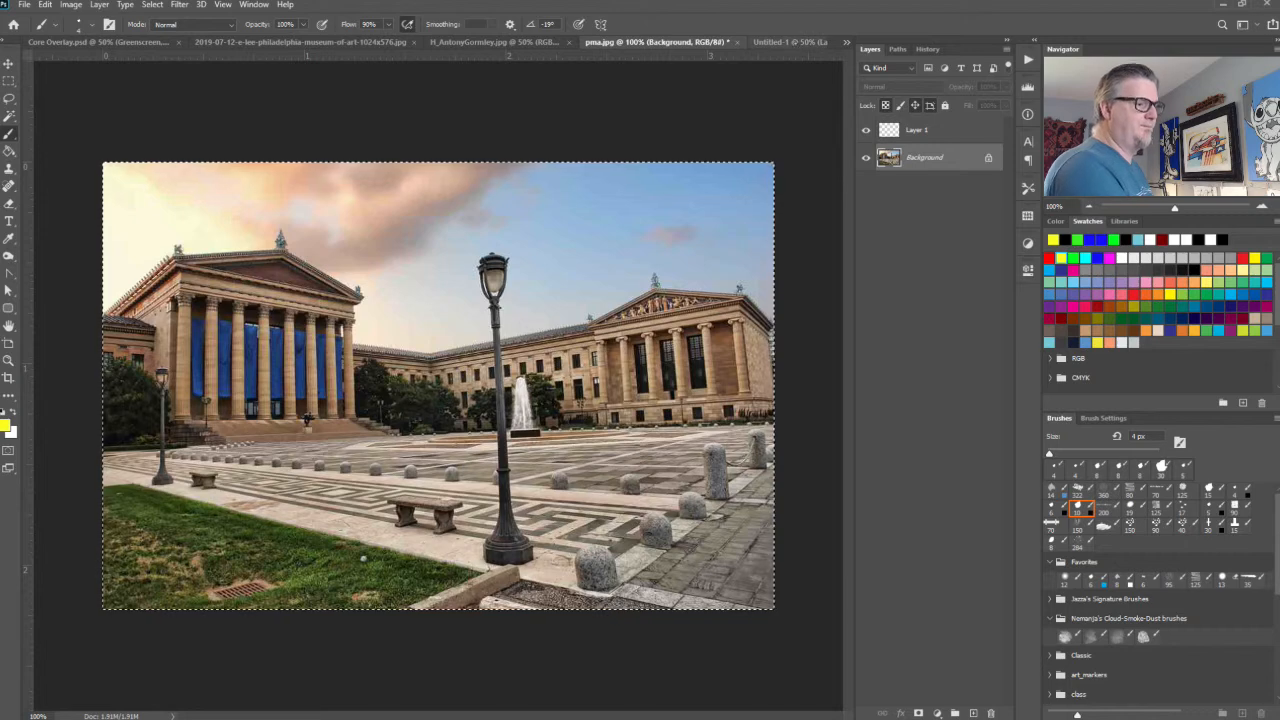
pyautogui.click(788, 42)
pyautogui.hotkey('ctrl', 'v')
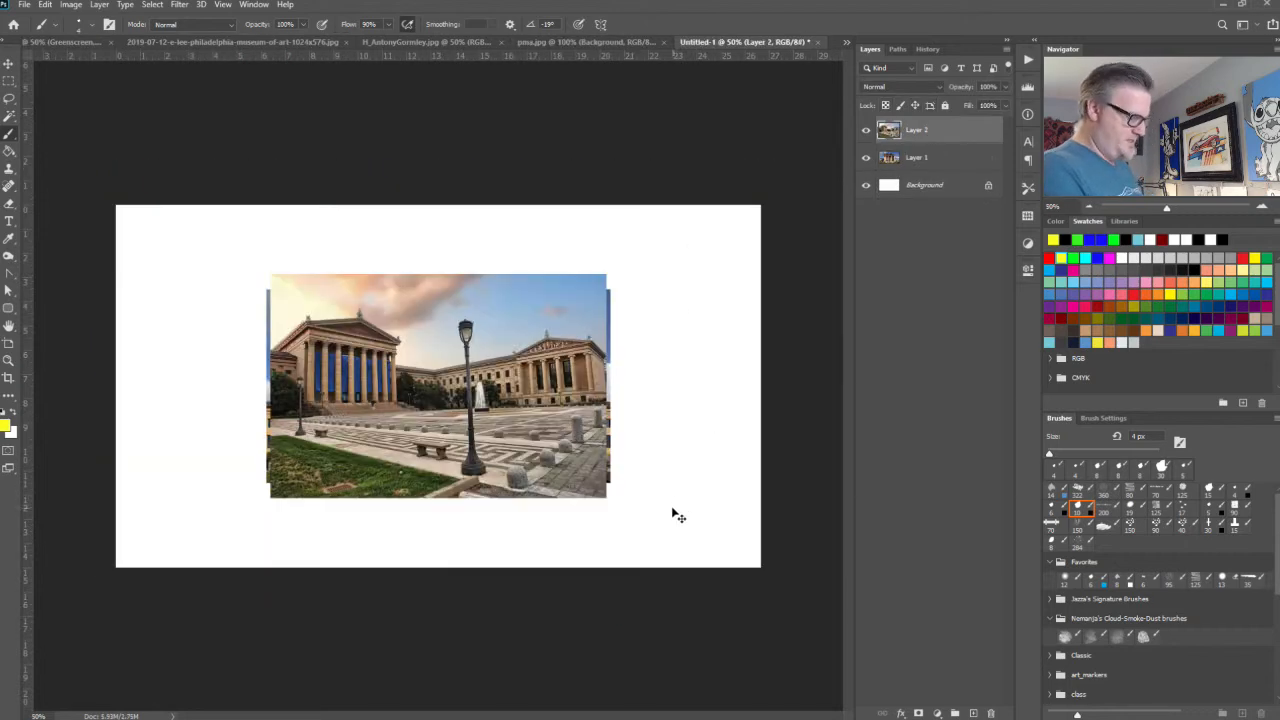
# Step: Scale the pasted plaza photo to about 197% so it covers the whole canvas
pyautogui.hotkey('ctrl', 't')
pyautogui.moveTo(613, 516); pyautogui.dragTo(757, 640)
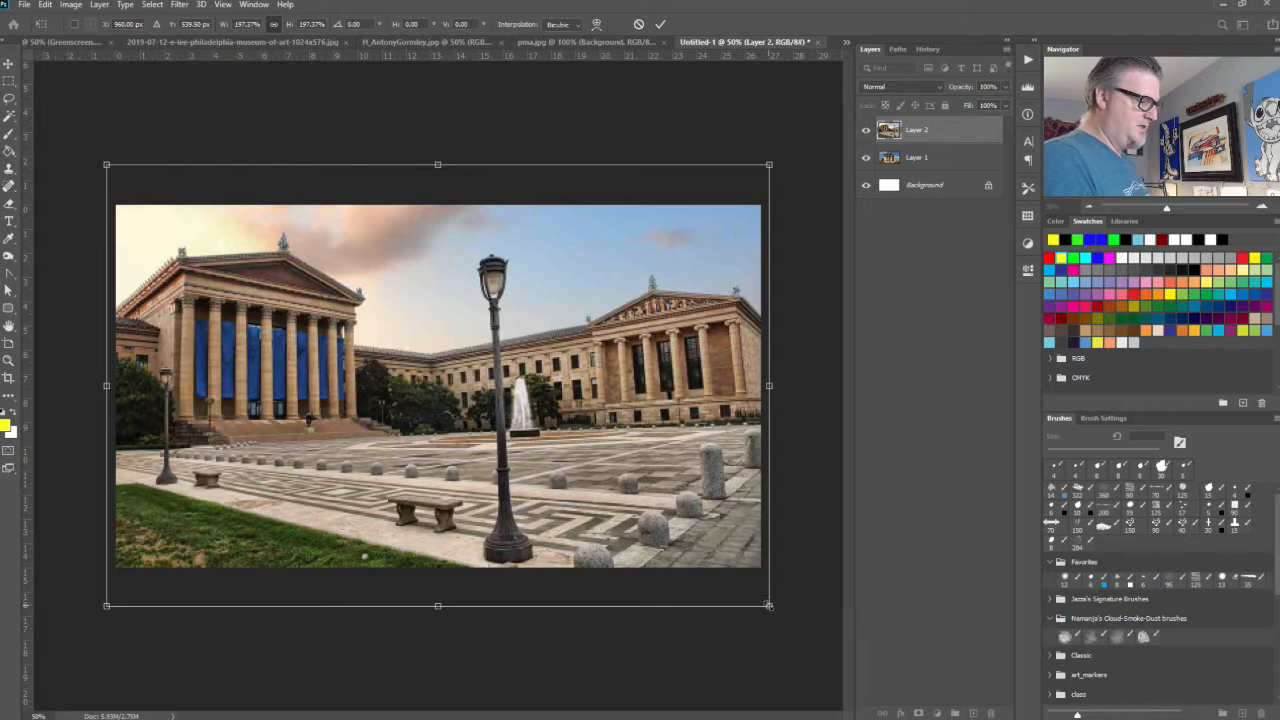
pyautogui.press('b')
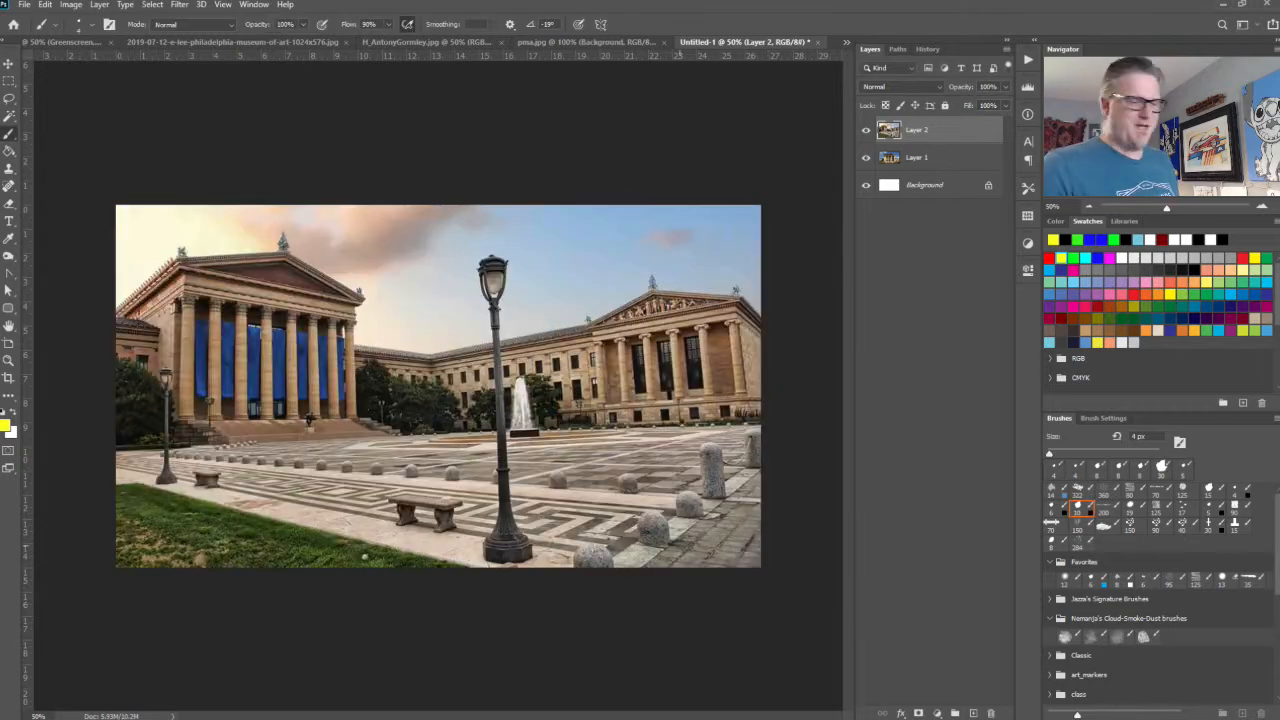
# Step: Delete the front-view photo on Layer 1 and lower the opacity of Layer 2 to 36%
pyautogui.click(866, 157)
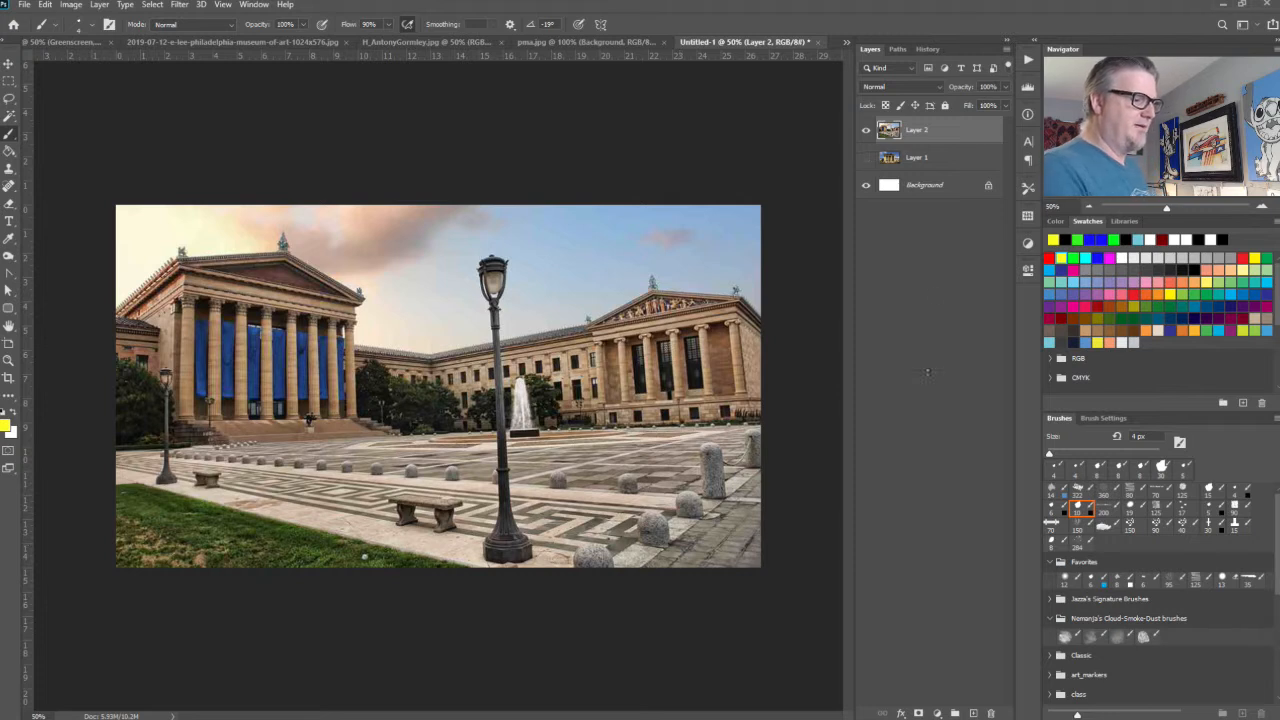
pyautogui.click(940, 160)
pyautogui.moveTo(940, 160); pyautogui.dragTo(991, 713)
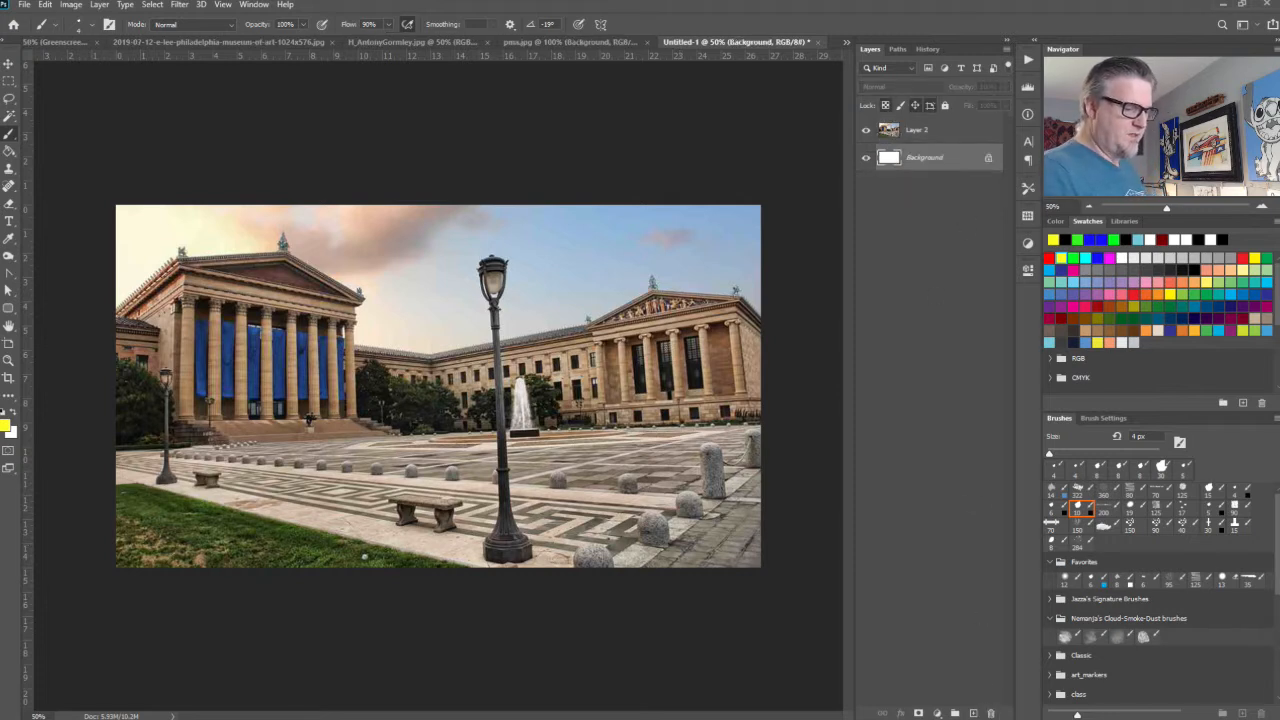
pyautogui.click(983, 138)
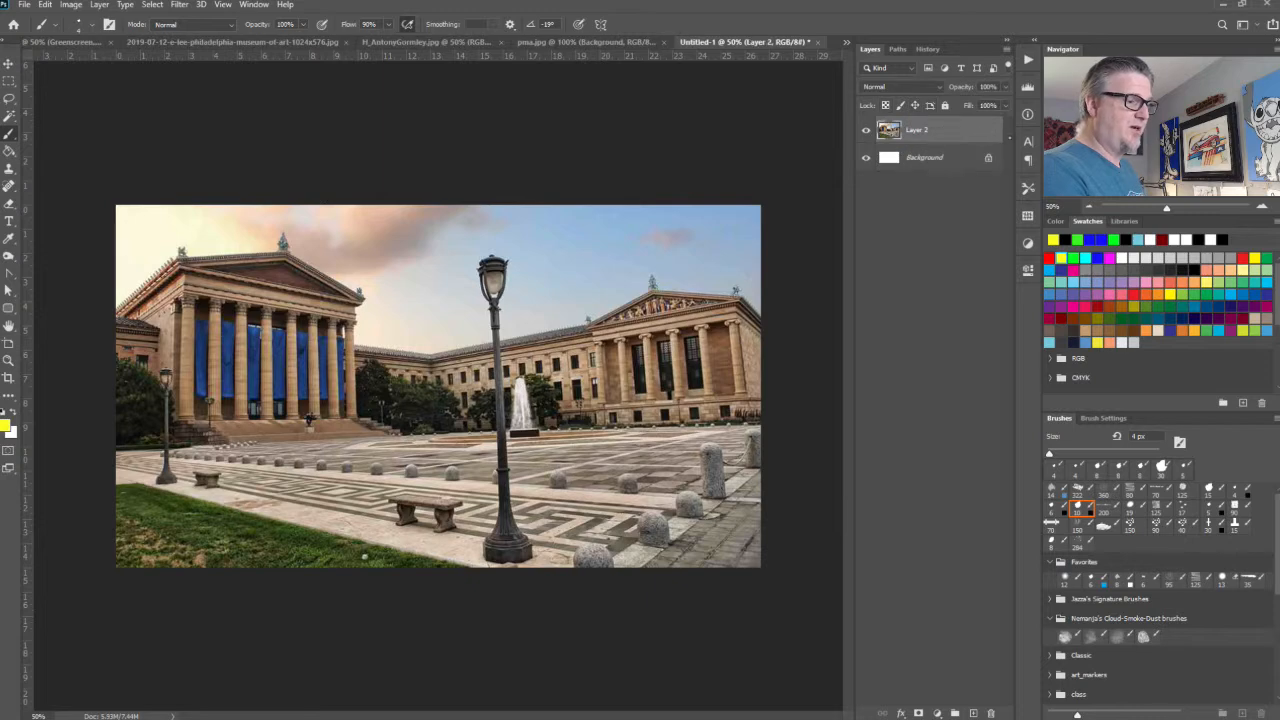
pyautogui.moveTo(964, 104); pyautogui.dragTo(966, 119)
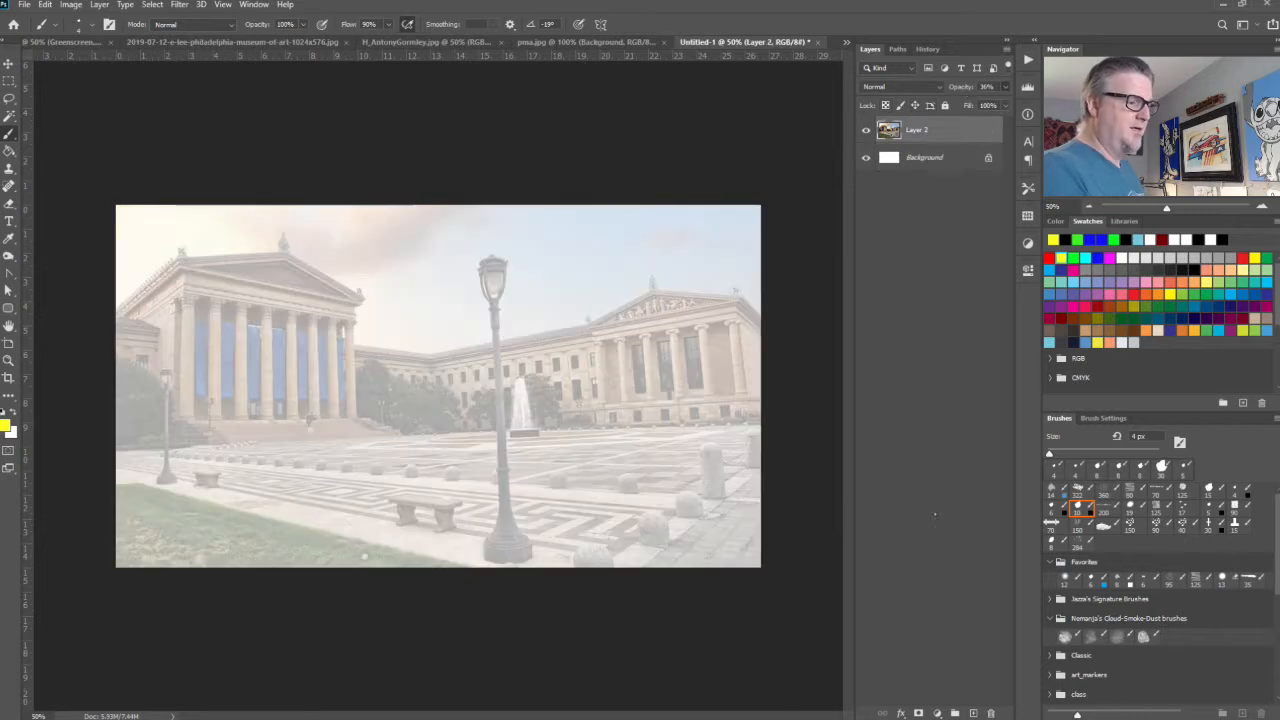
# Step: On a new layer, trace the roofline of the wings between the two temple fronts with the blue 6 px brush
pyautogui.click(973, 713)
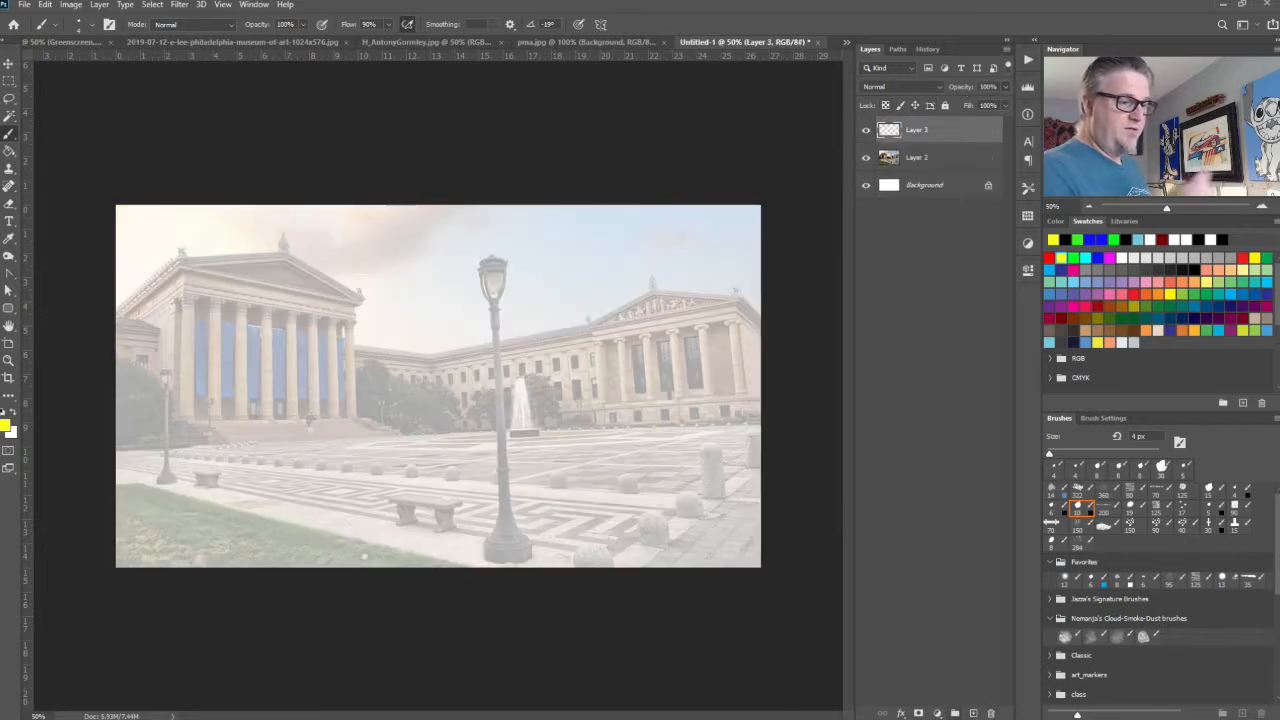
pyautogui.click(1052, 491)
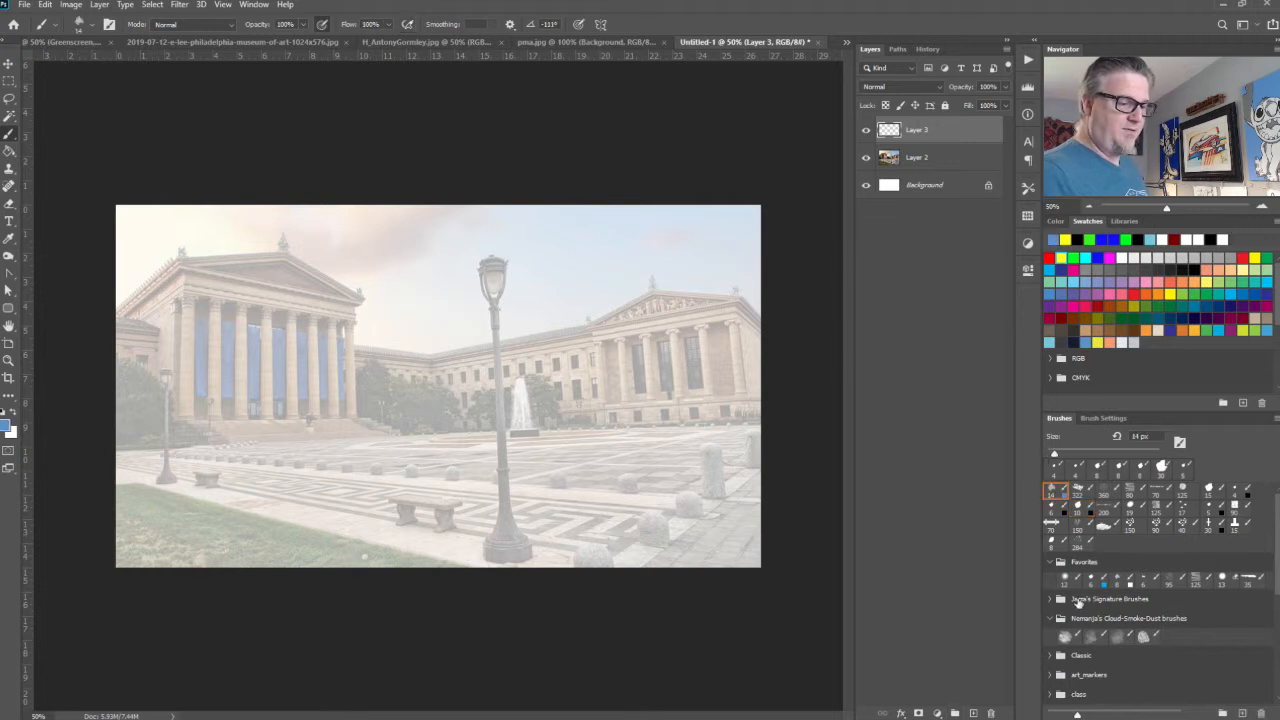
pyautogui.click(1092, 579)
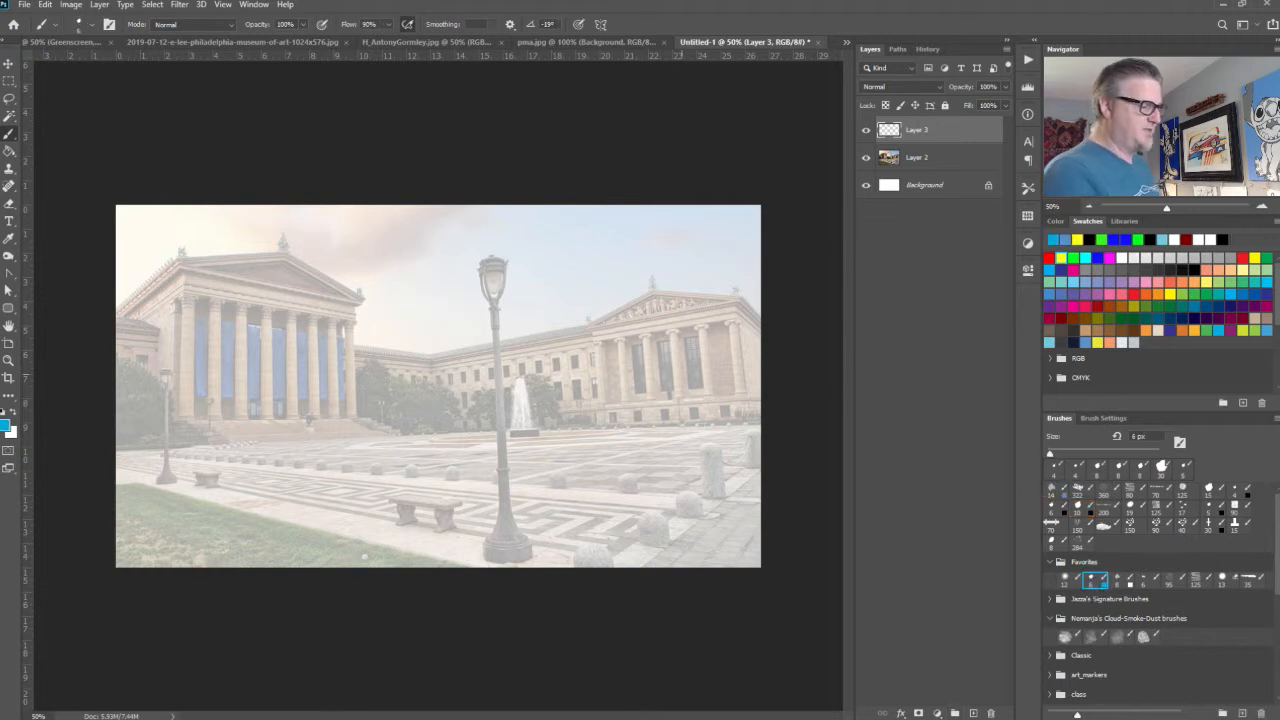
pyautogui.moveTo(434, 358); pyautogui.dragTo(598, 330)
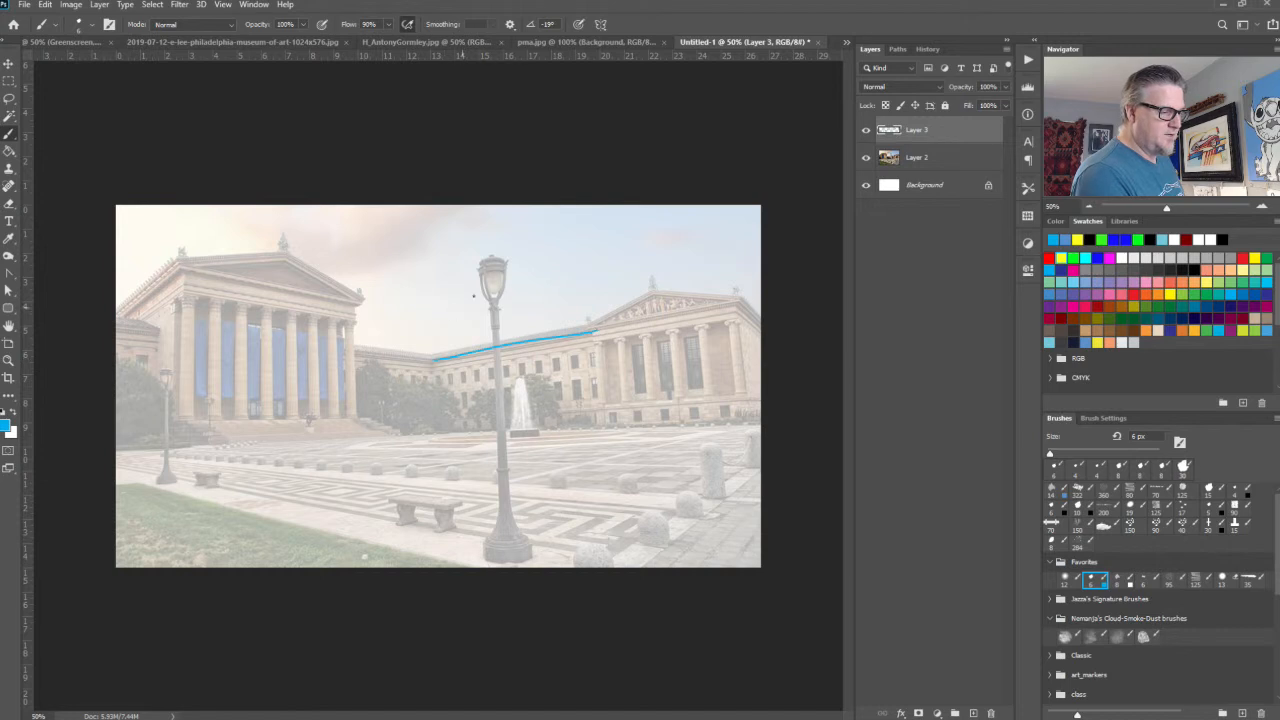
pyautogui.moveTo(432, 358); pyautogui.dragTo(356, 354)
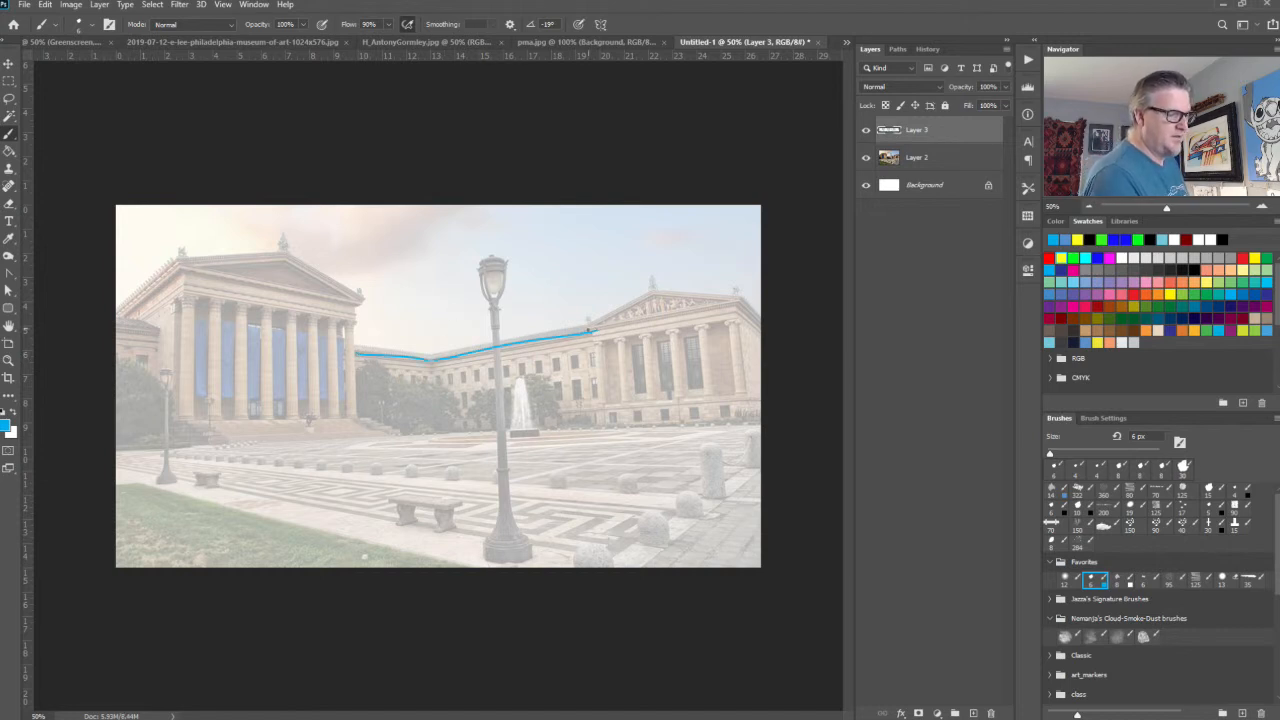
# Step: Outline the triangular pediment of the right-hand temple front with straight blue brush lines
pyautogui.click(650, 290)
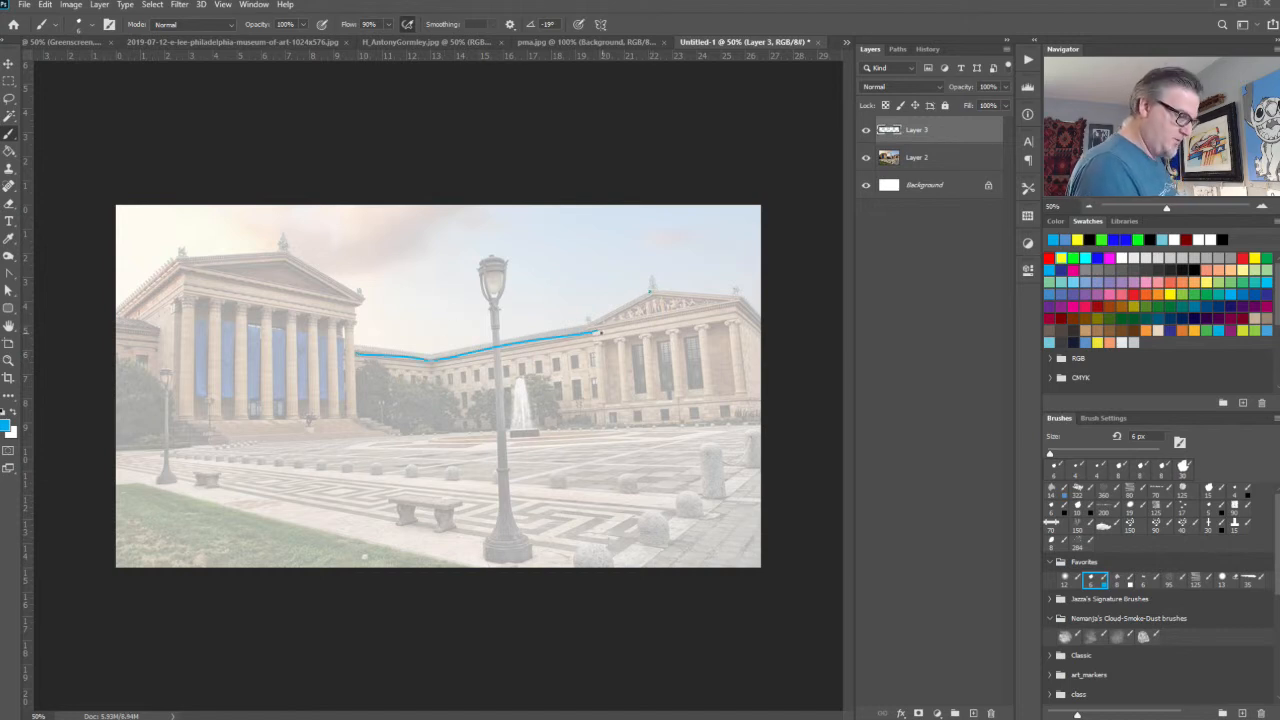
pyautogui.keyDown('shift'); pyautogui.click(588, 328); pyautogui.keyUp('shift')
pyautogui.keyDown('shift'); pyautogui.click(738, 300); pyautogui.keyUp('shift')
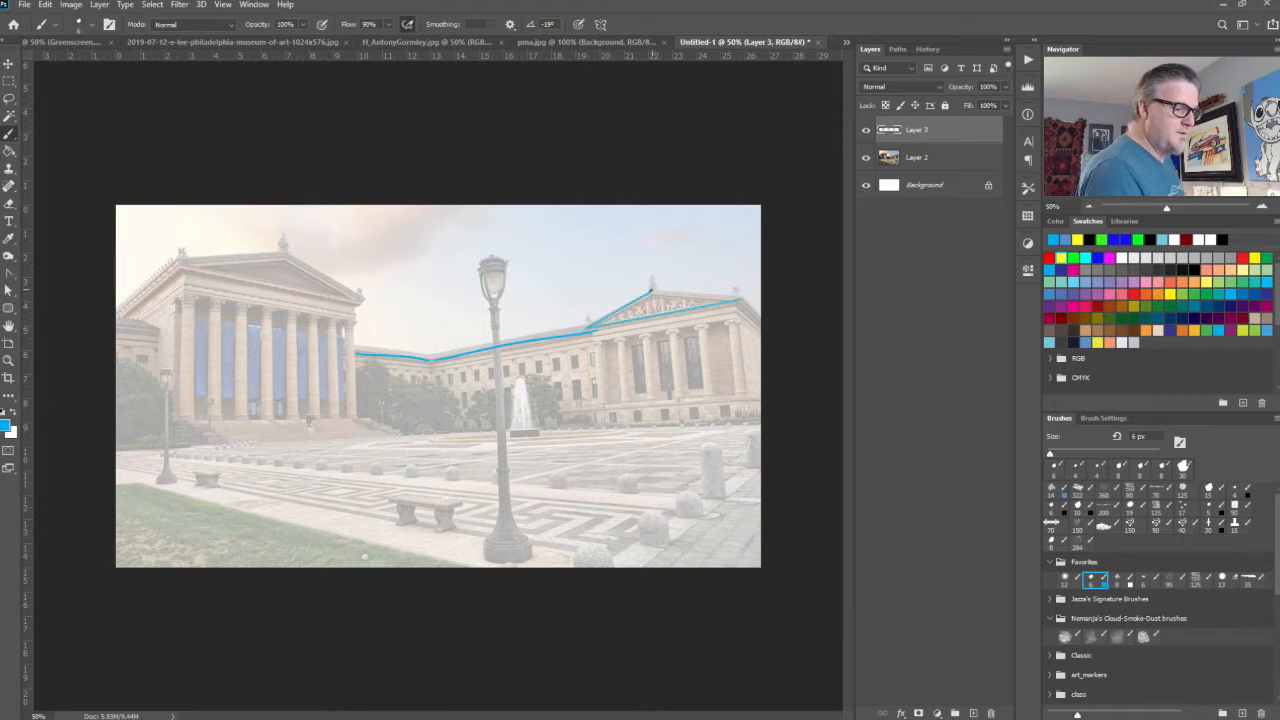
pyautogui.keyDown('shift'); pyautogui.click(650, 291); pyautogui.keyUp('shift')
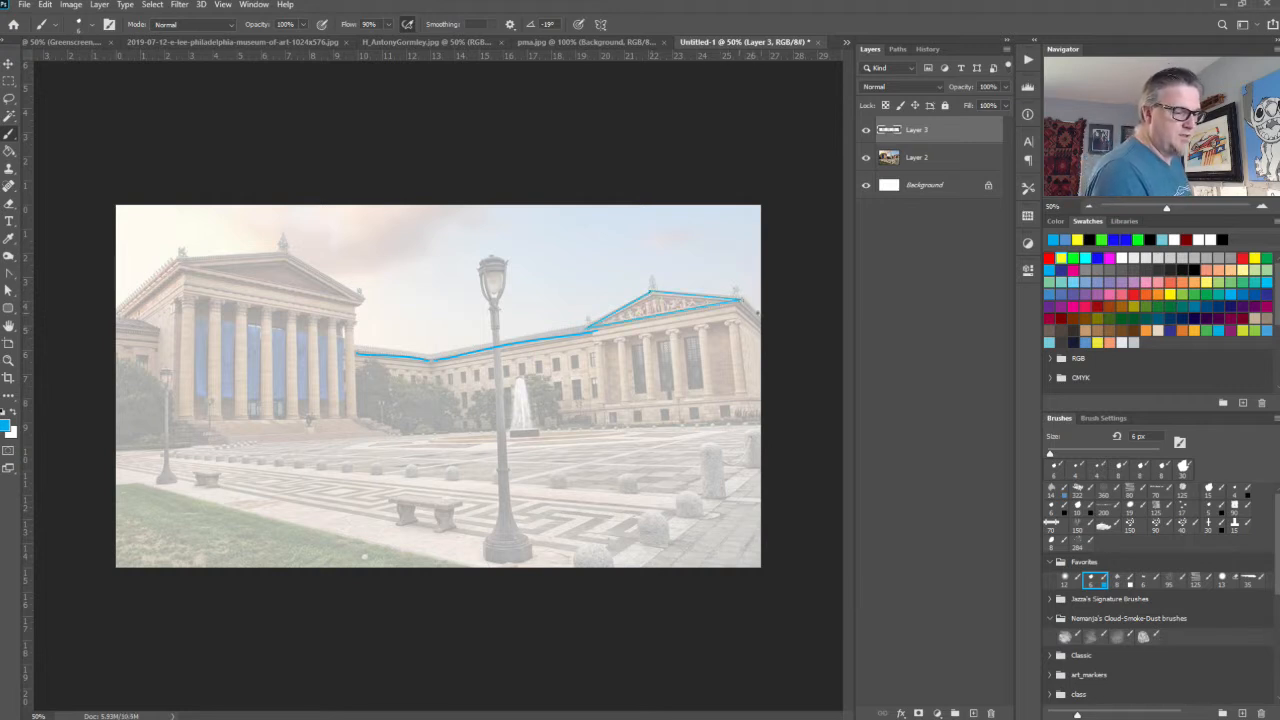
# Step: Trace the right-hand temple front's side eaves and the parallel cornice lines beneath its pediment with straight blue brush lines
pyautogui.keyDown('shift'); pyautogui.click(760, 313); pyautogui.keyUp('shift')
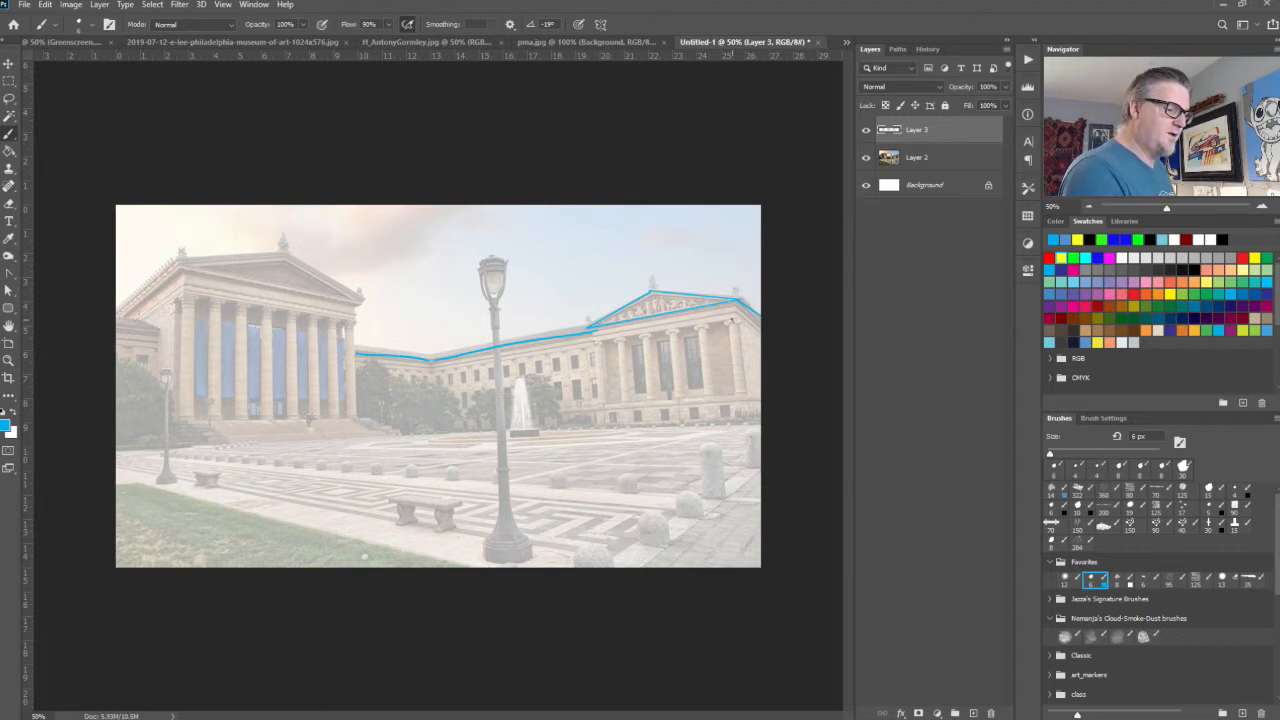
pyautogui.keyDown('shift'); pyautogui.click(735, 319); pyautogui.keyUp('shift')
pyautogui.keyDown('shift'); pyautogui.click(760, 332); pyautogui.keyUp('shift')
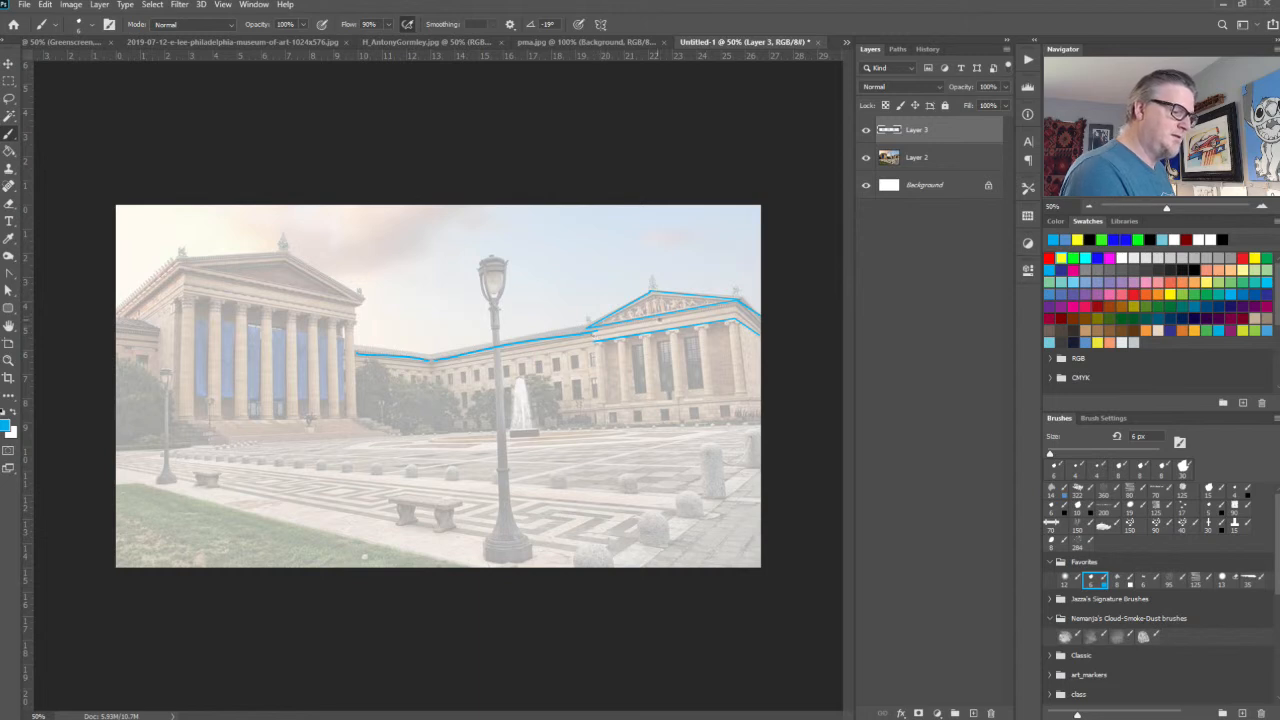
pyautogui.keyDown('shift'); pyautogui.click(592, 336); pyautogui.keyUp('shift')
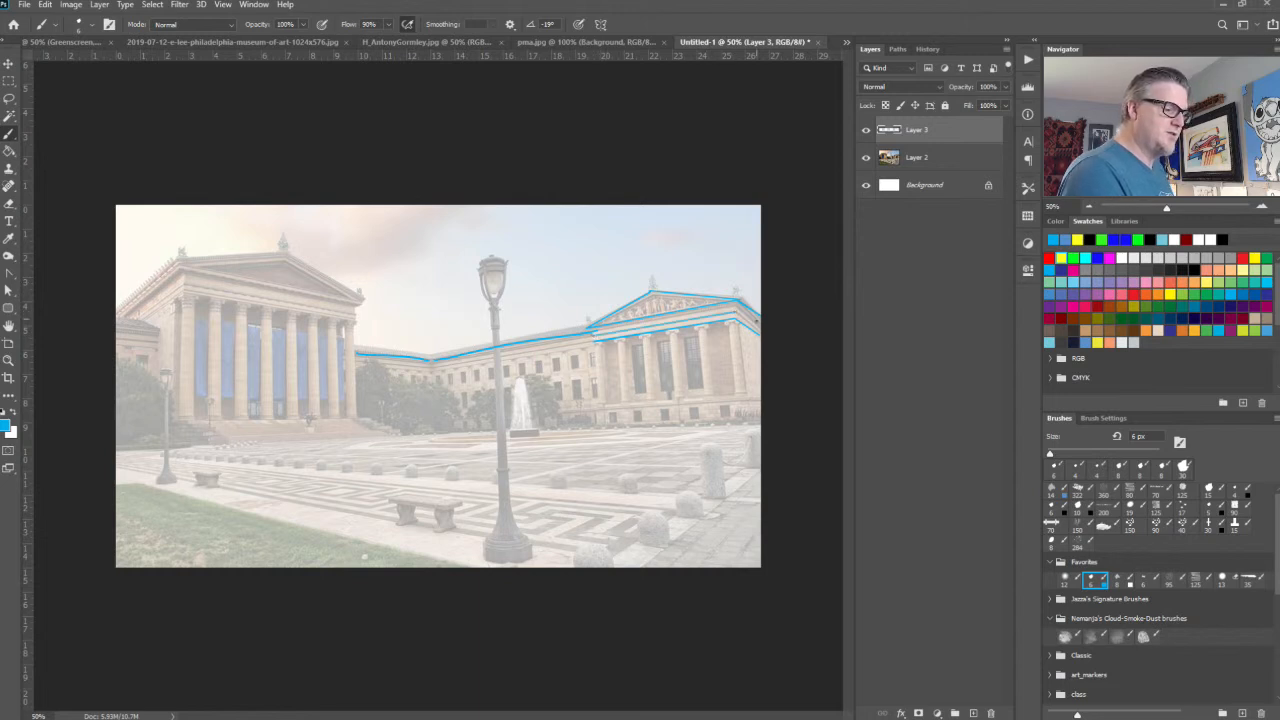
pyautogui.keyDown('shift'); pyautogui.click(760, 331); pyautogui.keyUp('shift')
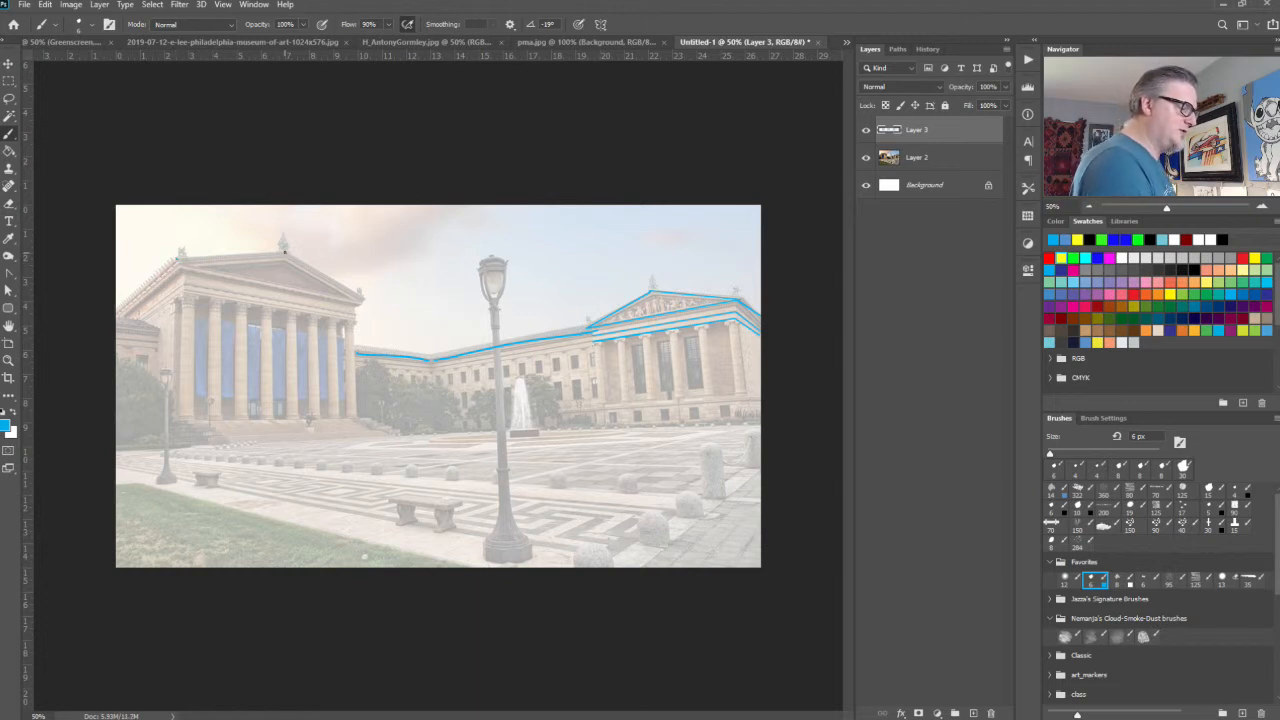
# Step: Outline the left-hand temple front's pediment, its side eaves and the short vertical edge down to the wing's roofline
pyautogui.keyDown('shift'); pyautogui.click(286, 252); pyautogui.keyUp('shift')
pyautogui.keyDown('shift'); pyautogui.click(362, 299); pyautogui.keyUp('shift')
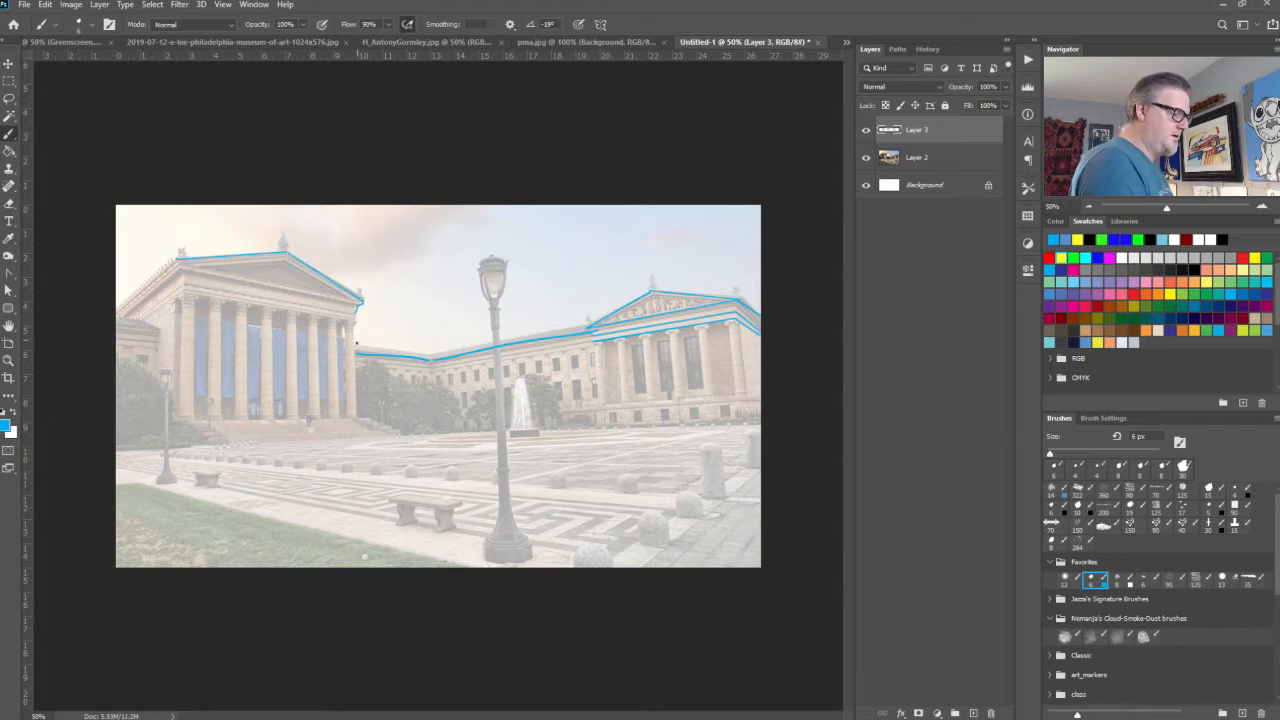
pyautogui.keyDown('shift'); pyautogui.click(356, 353); pyautogui.keyUp('shift')
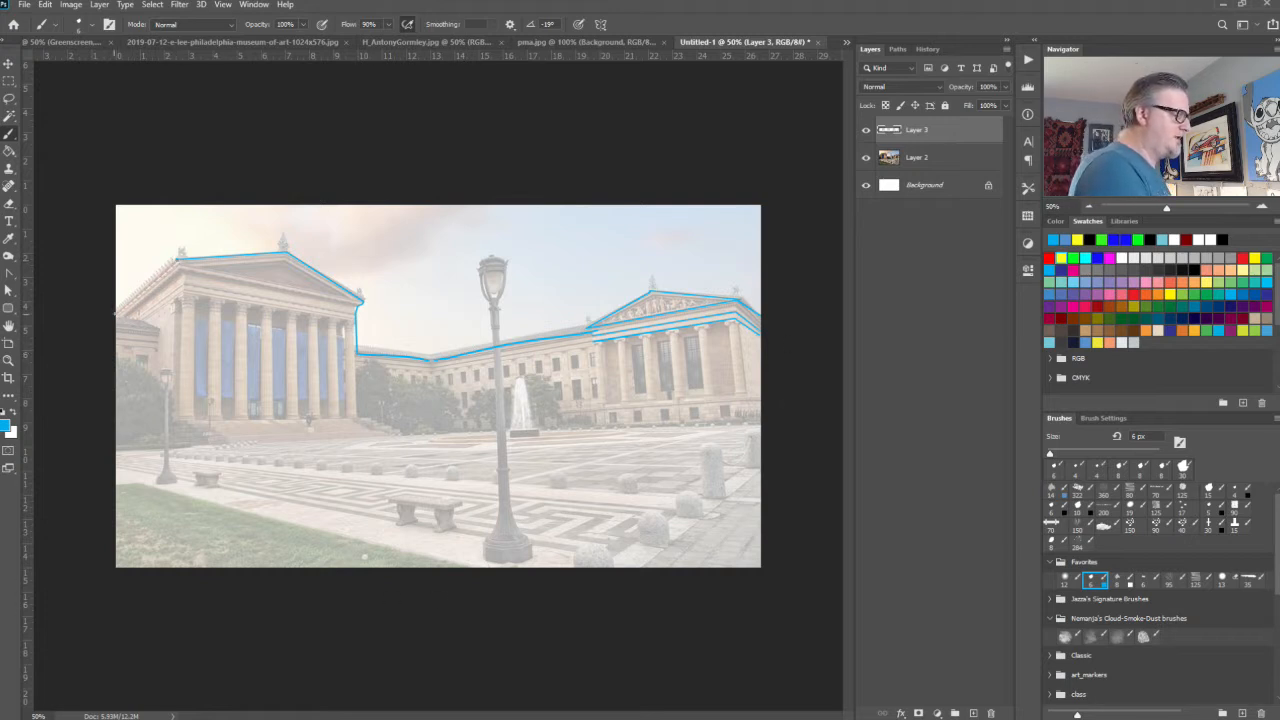
pyautogui.keyDown('shift'); pyautogui.click(117, 318); pyautogui.keyUp('shift')
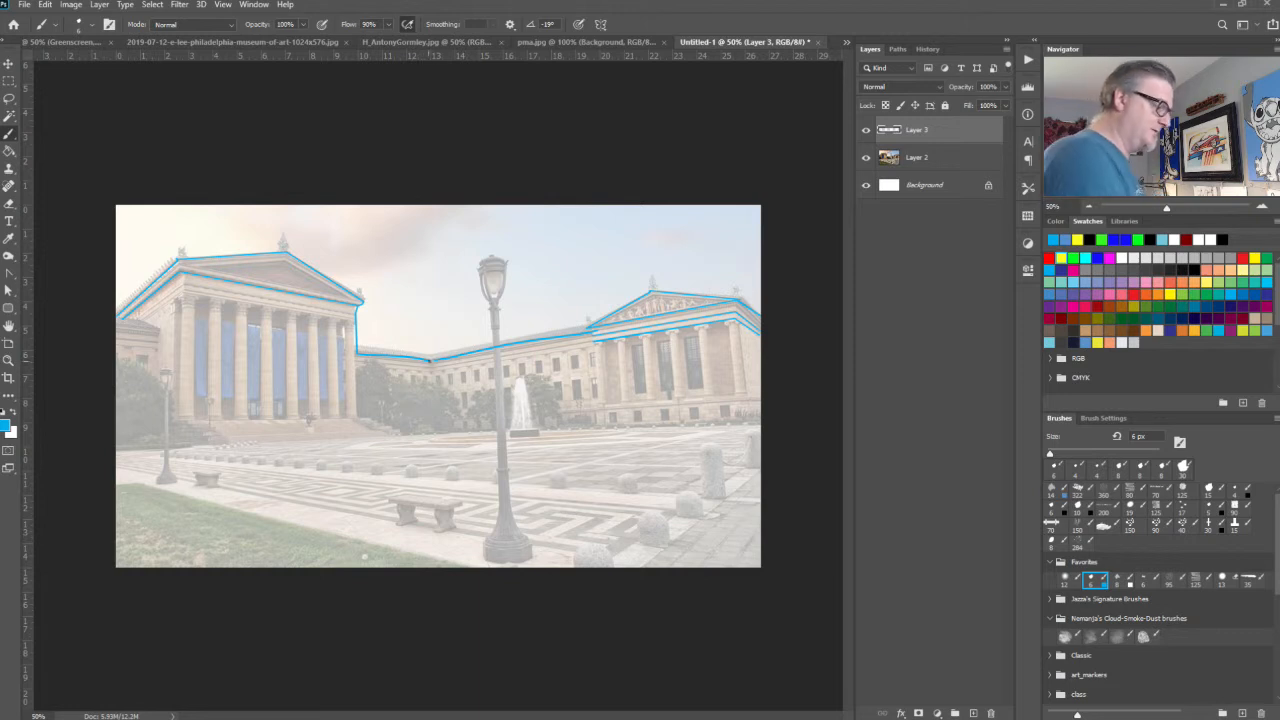
# Step: Trace the vertical corner where the two wings meet and the plaza's ground edges, including both diagonal foreground edges
pyautogui.keyDown('shift'); pyautogui.click(431, 428); pyautogui.keyUp('shift')
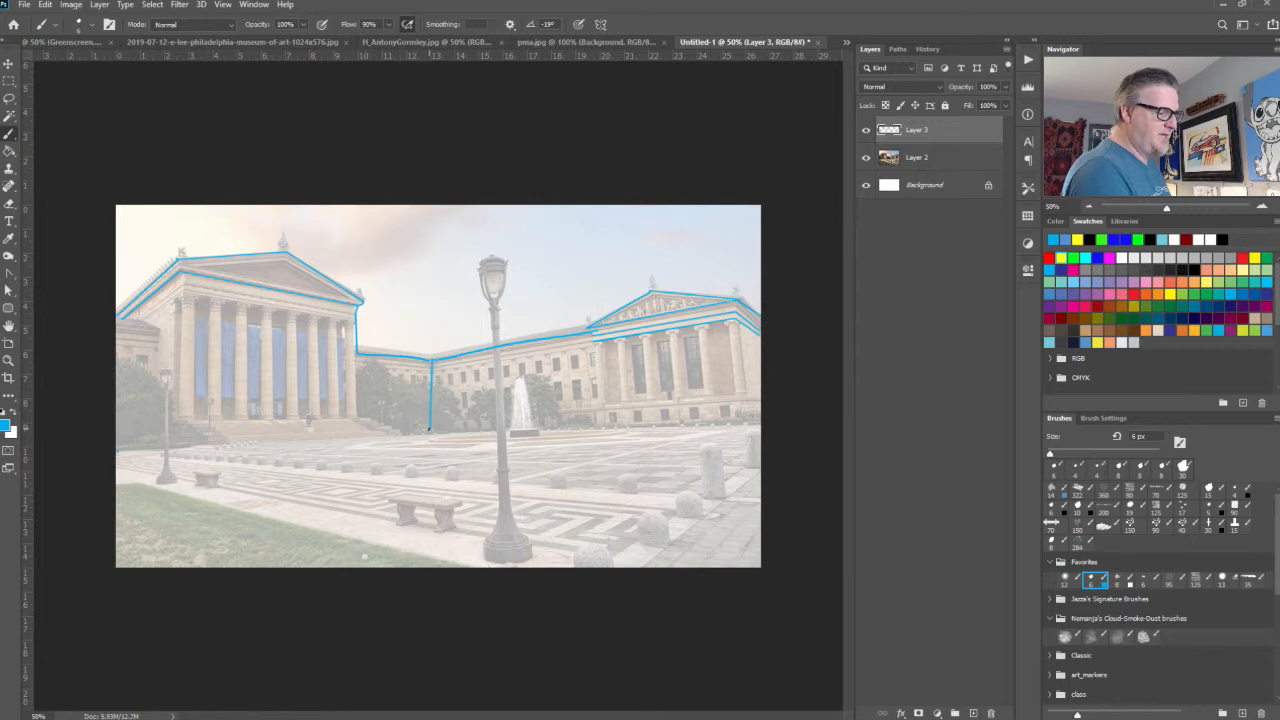
pyautogui.keyDown('shift'); pyautogui.click(116, 450); pyautogui.keyUp('shift')
pyautogui.keyDown('shift'); pyautogui.click(762, 424); pyautogui.keyUp('shift')
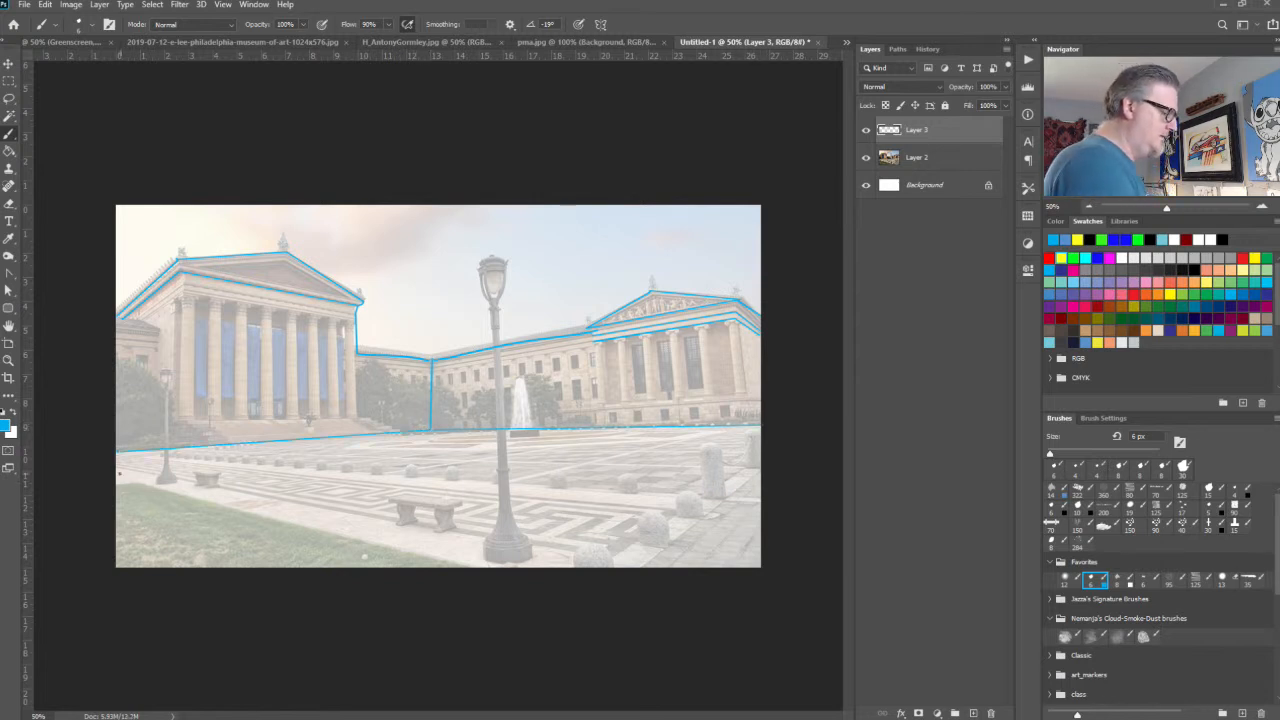
pyautogui.keyDown('shift'); pyautogui.click(484, 570); pyautogui.keyUp('shift')
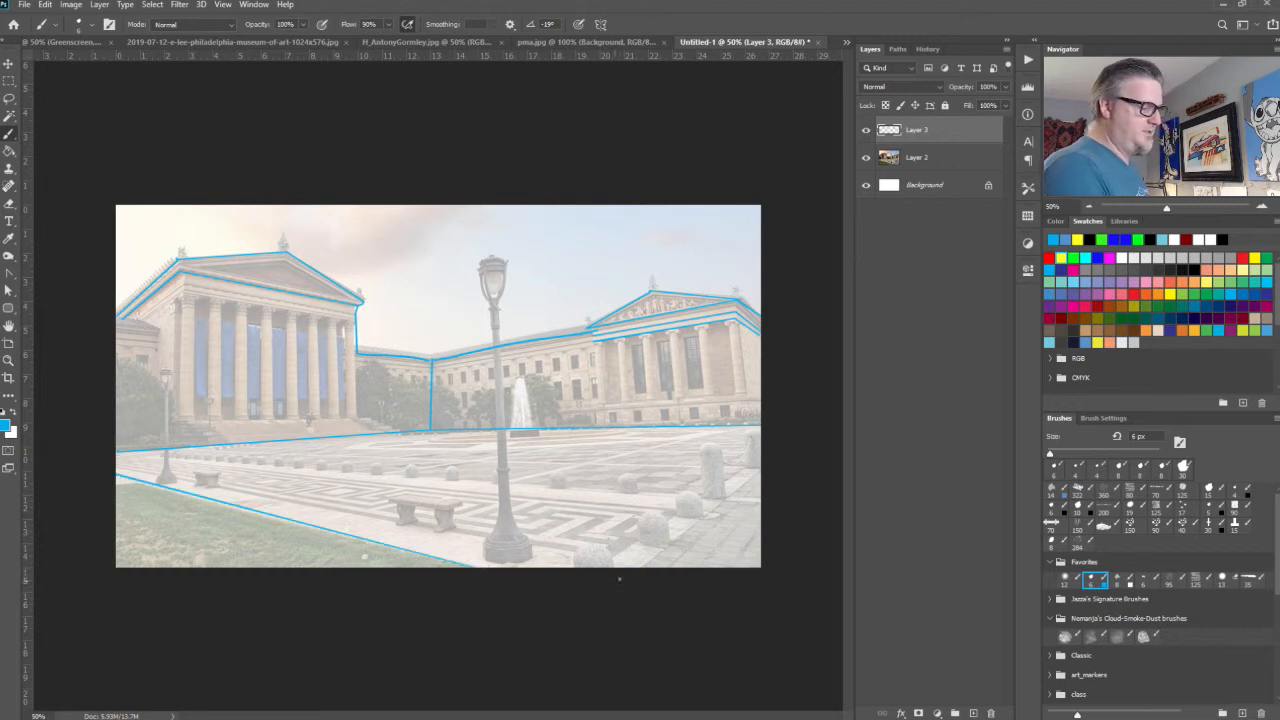
pyautogui.keyDown('shift'); pyautogui.click(763, 464); pyautogui.keyUp('shift')
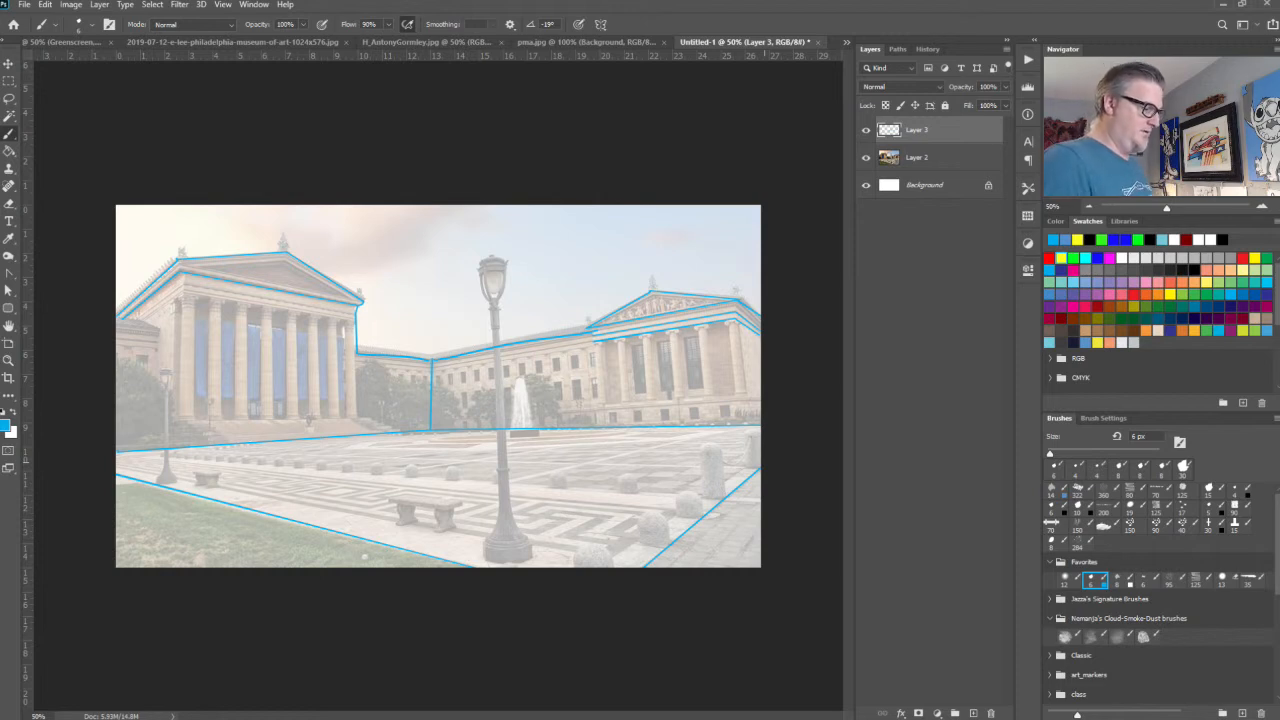
# Step: Erase the vertical corner line between the two wings and redraw it straight down to the base line
pyautogui.press('e')
pyautogui.moveTo(430, 358); pyautogui.dragTo(430, 390)
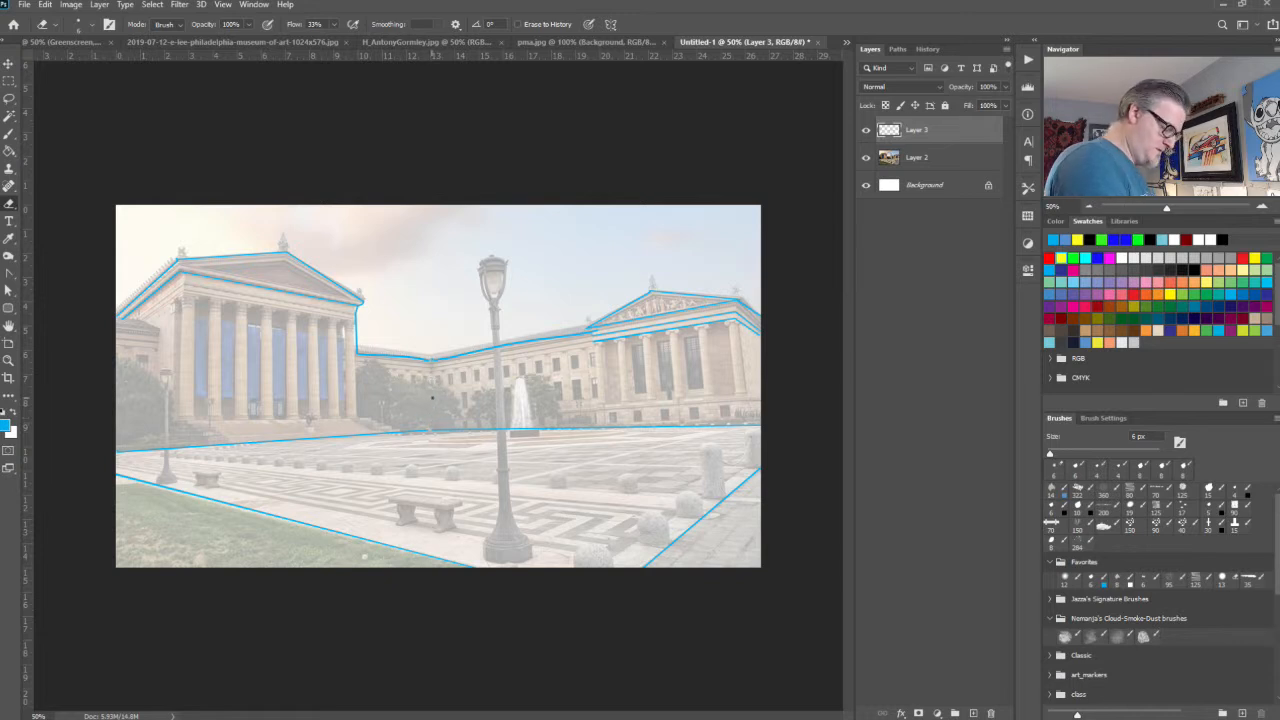
pyautogui.press('b')
pyautogui.moveTo(431, 358); pyautogui.dragTo(431, 430)
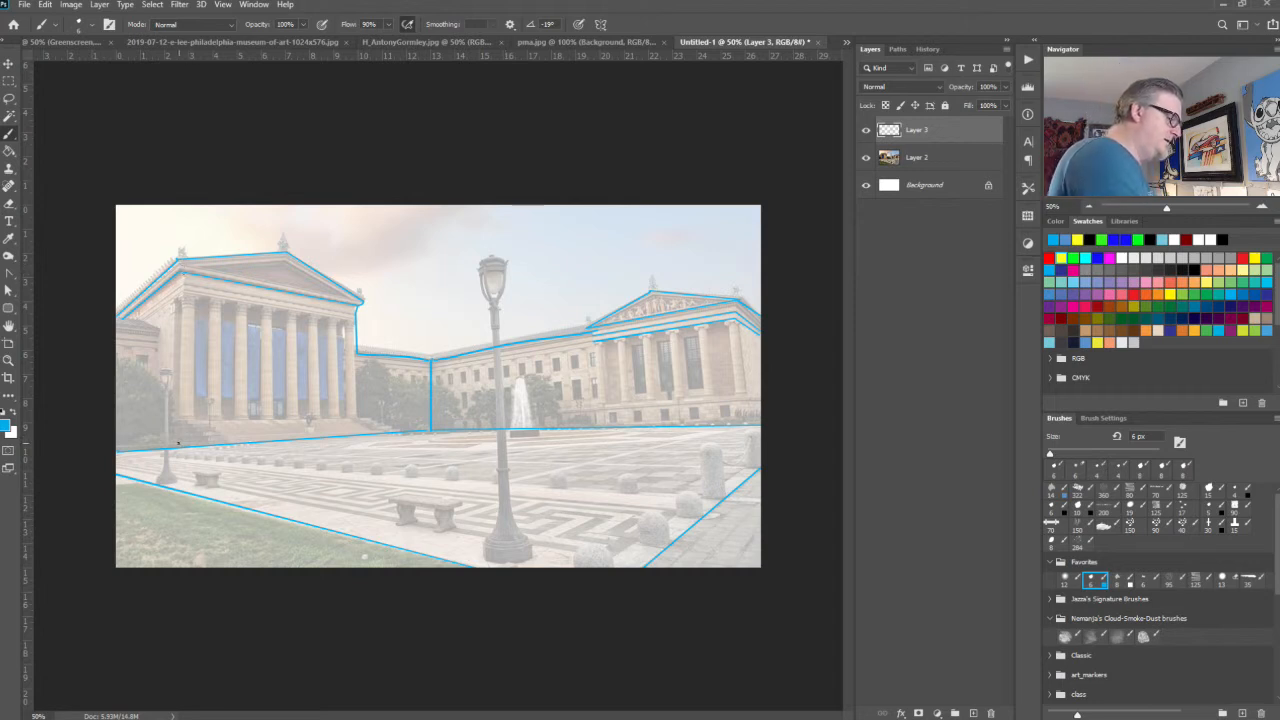
# Step: Draw the vertical side edges of both temple fronts from the cornices down to the base line
pyautogui.keyDown('shift'); pyautogui.click(179, 442); pyautogui.keyUp('shift')
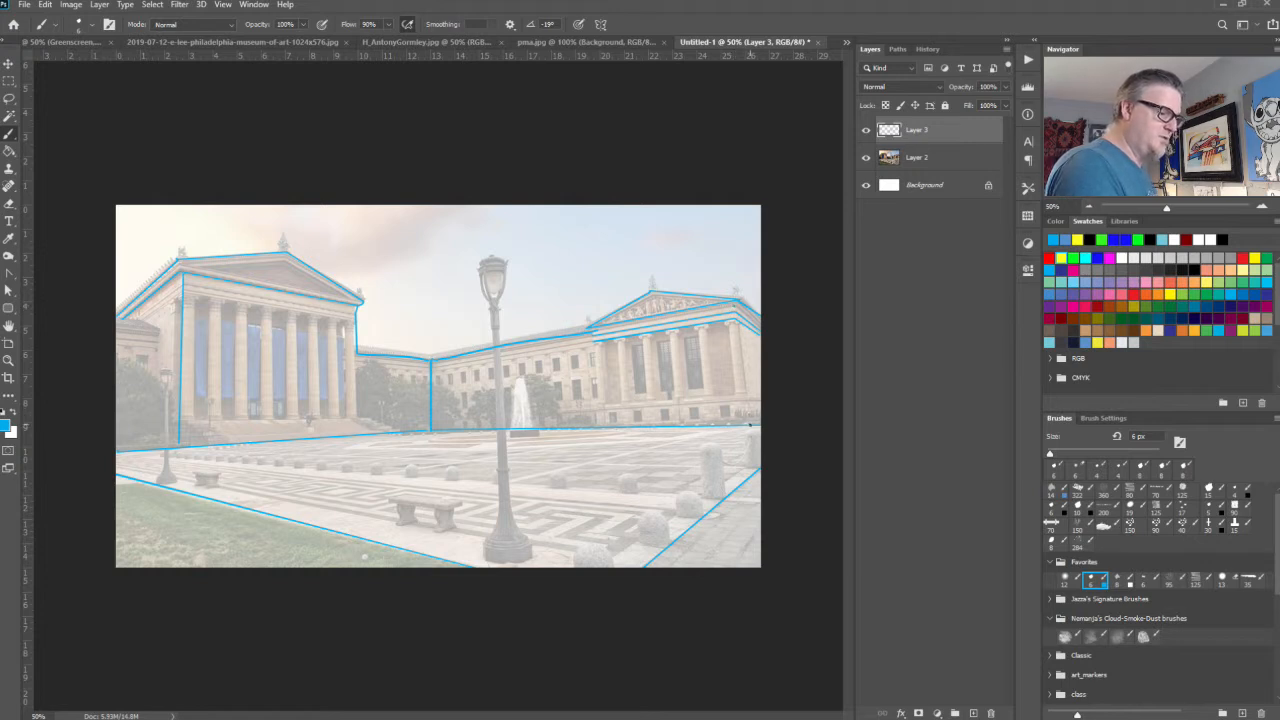
pyautogui.keyDown('shift'); pyautogui.click(750, 424); pyautogui.keyUp('shift')
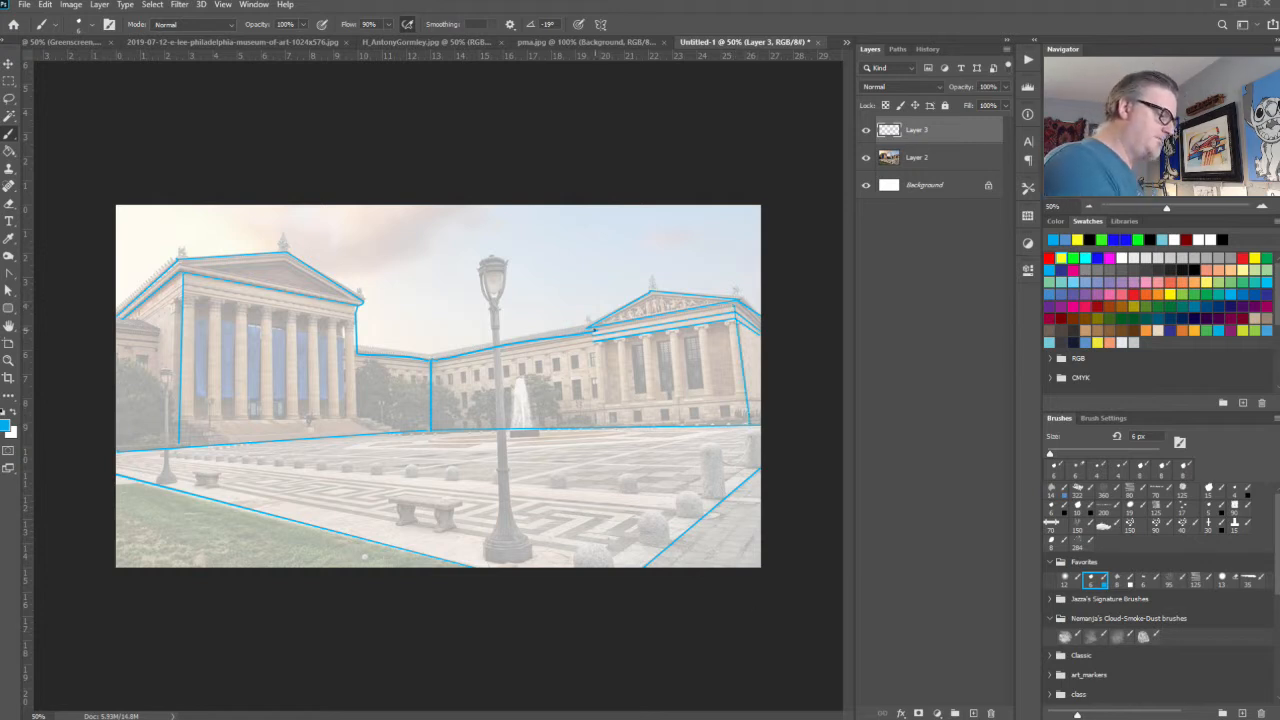
pyautogui.keyDown('shift'); pyautogui.click(597, 429); pyautogui.keyUp('shift')
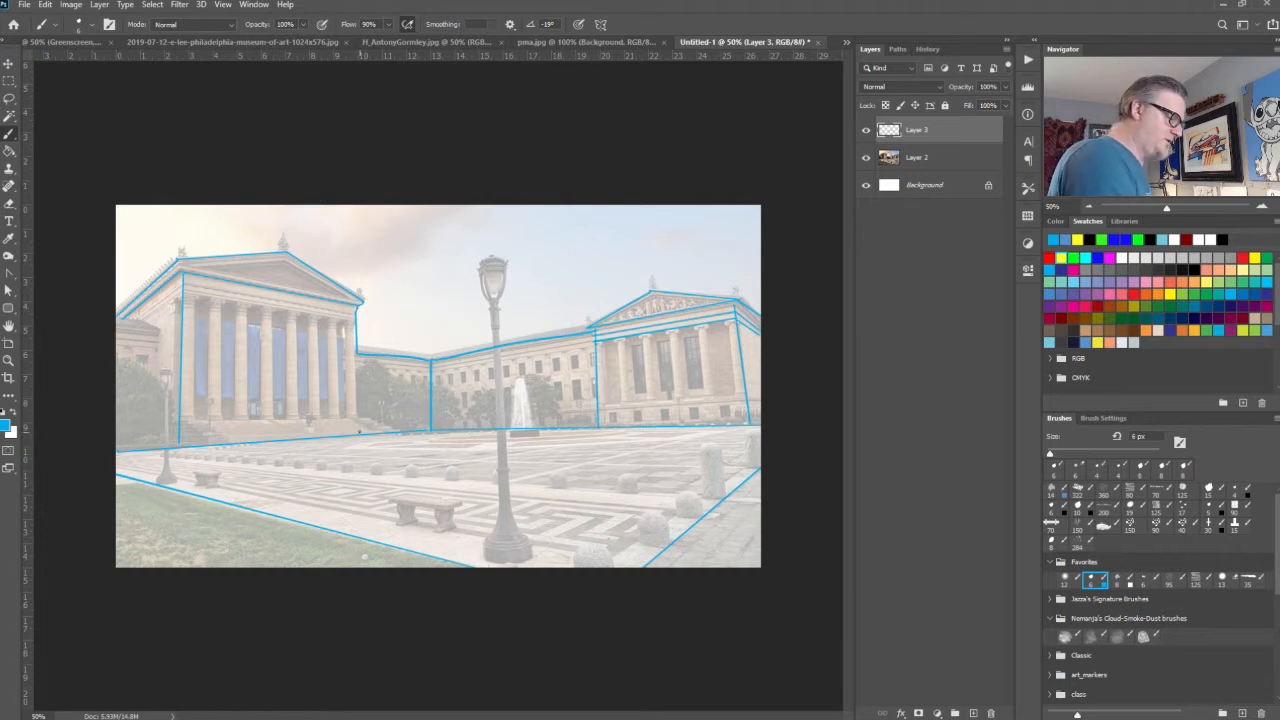
pyautogui.keyDown('shift'); pyautogui.click(358, 432); pyautogui.keyUp('shift')
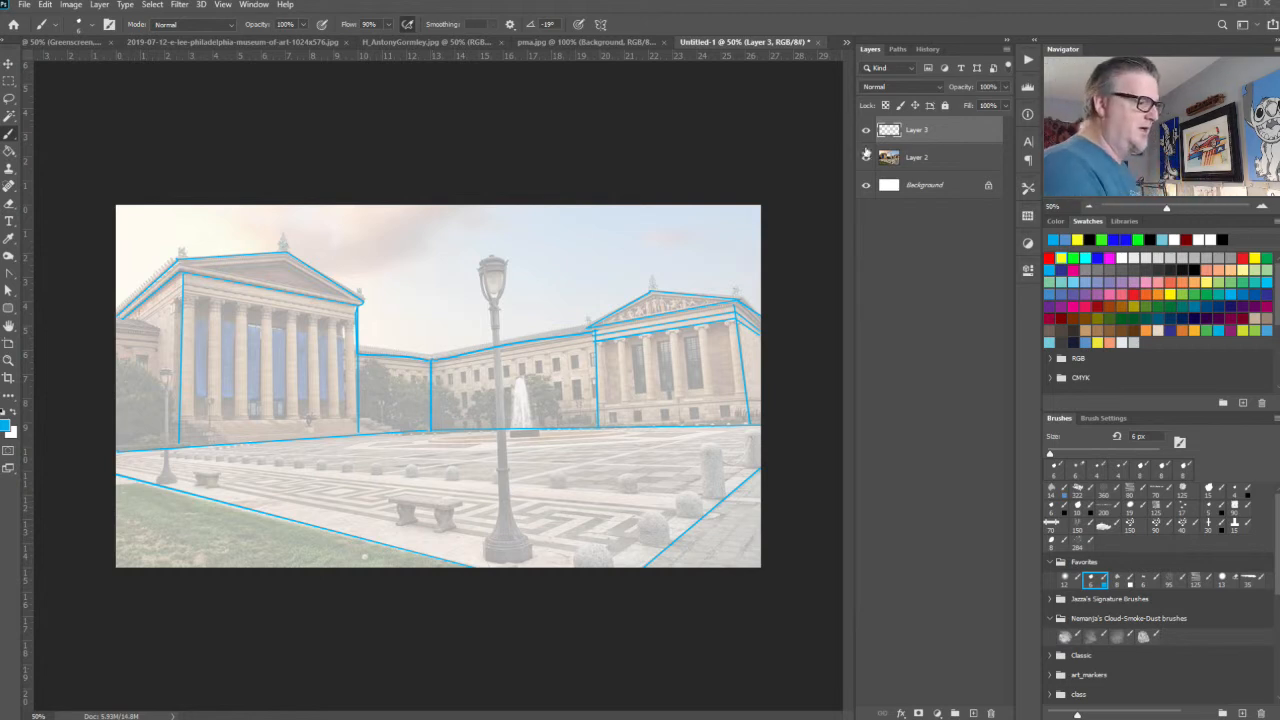
# Step: Toggle the visibility of the Layer 2 photo to check the line drawing on its own
pyautogui.click(866, 158)
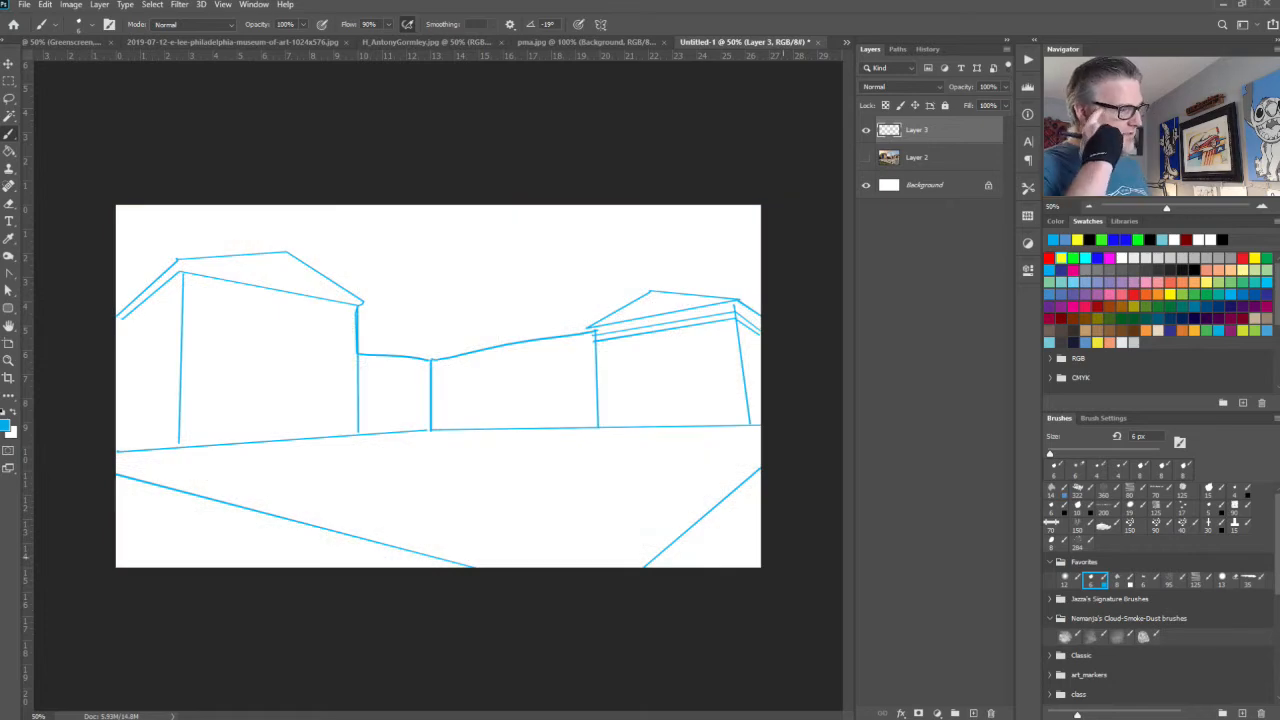
pyautogui.click(867, 160)
pyautogui.click(867, 159)
pyautogui.click(867, 159)
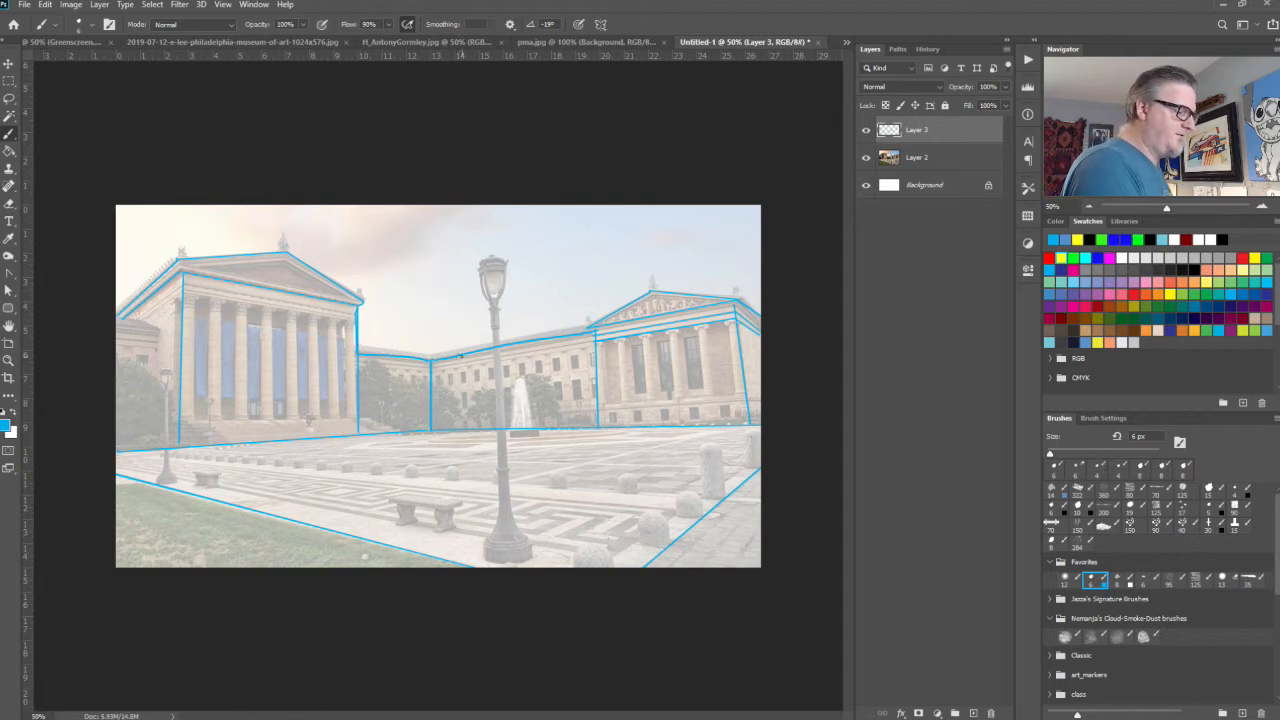
# Step: Add a second roofline above the connecting wings and outline the low wing at the photo's far left edge
pyautogui.keyDown('shift'); pyautogui.click(430, 355); pyautogui.keyUp('shift')
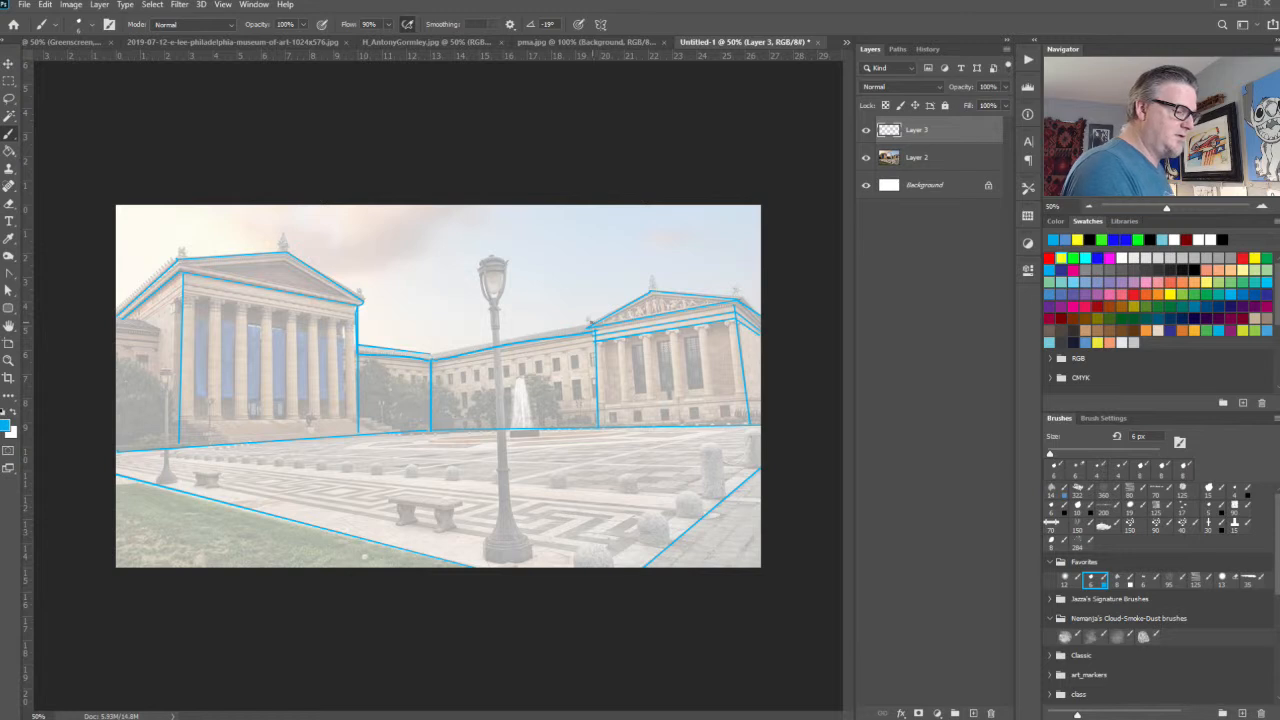
pyautogui.keyDown('shift'); pyautogui.click(594, 324); pyautogui.keyUp('shift')
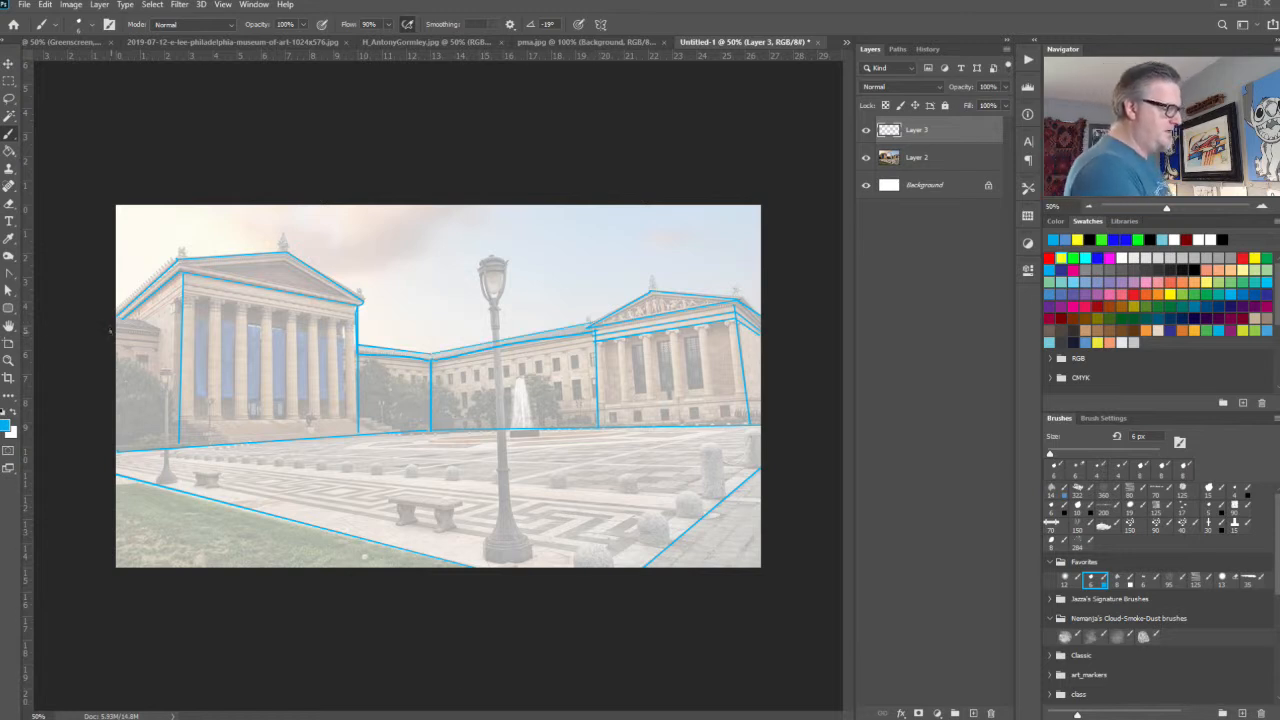
pyautogui.keyDown('shift'); pyautogui.click(158, 331); pyautogui.keyUp('shift')
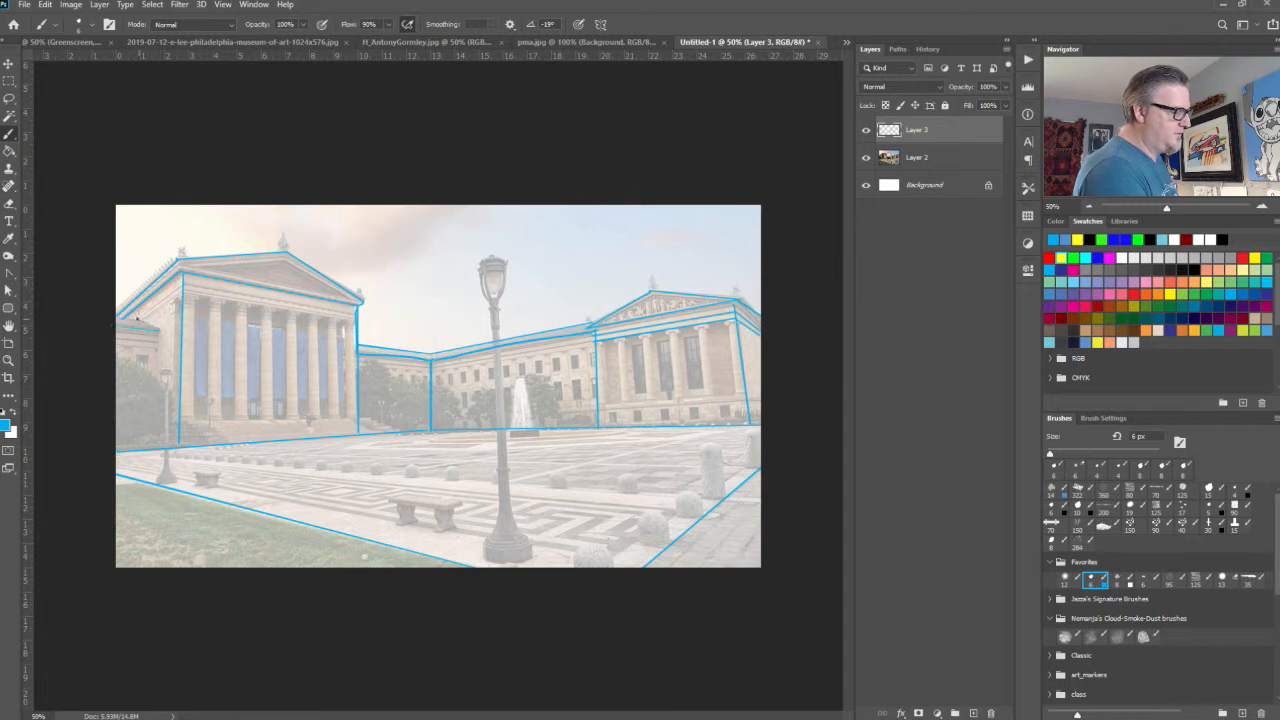
pyautogui.keyDown('shift'); pyautogui.click(138, 319); pyautogui.keyUp('shift')
pyautogui.keyDown('shift'); pyautogui.click(116, 318); pyautogui.keyUp('shift')
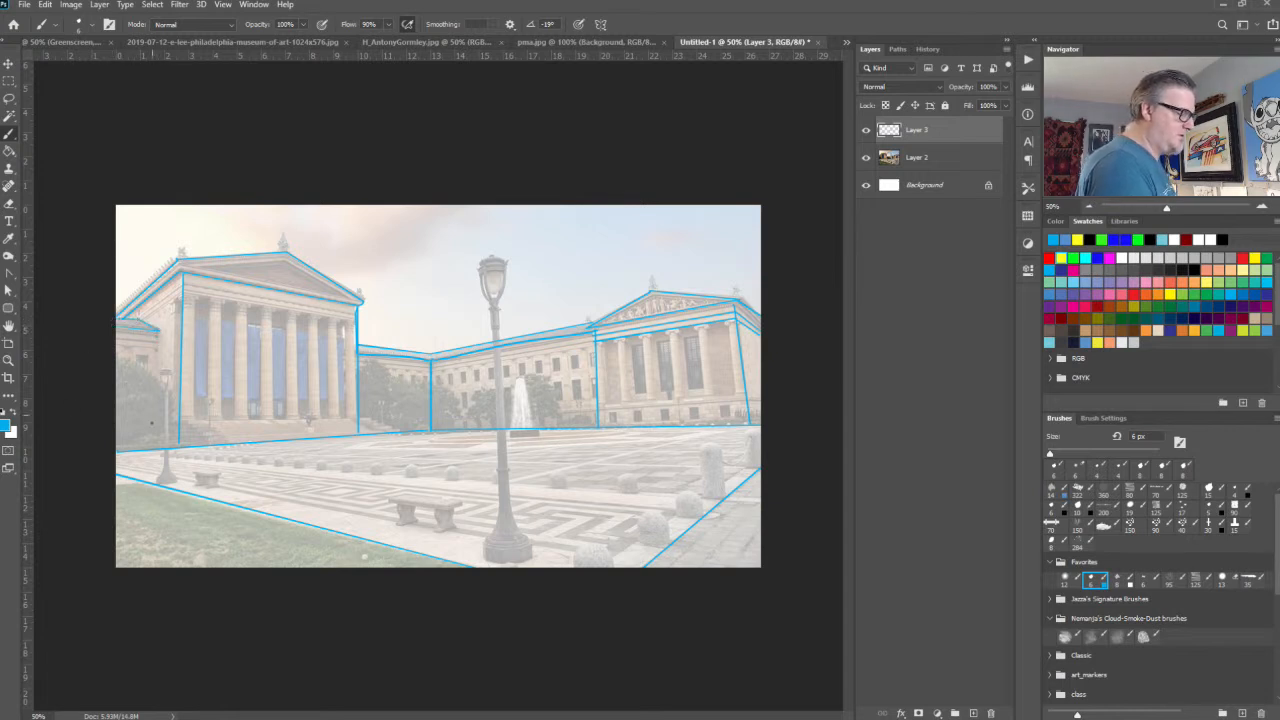
pyautogui.keyDown('shift'); pyautogui.click(158, 445); pyautogui.keyUp('shift')
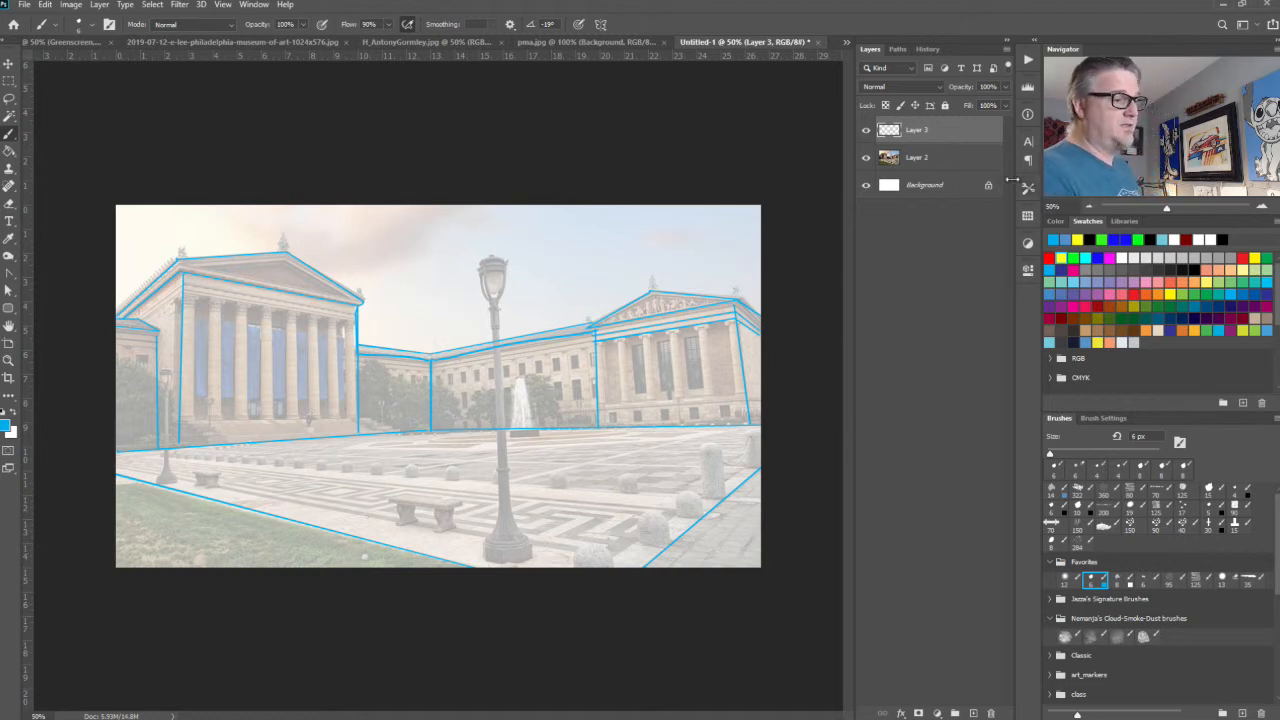
# Step: With the Layer 2 photo hidden, lower the opacity of Layer 3 to 29% and add a new layer above it
pyautogui.click(866, 157)
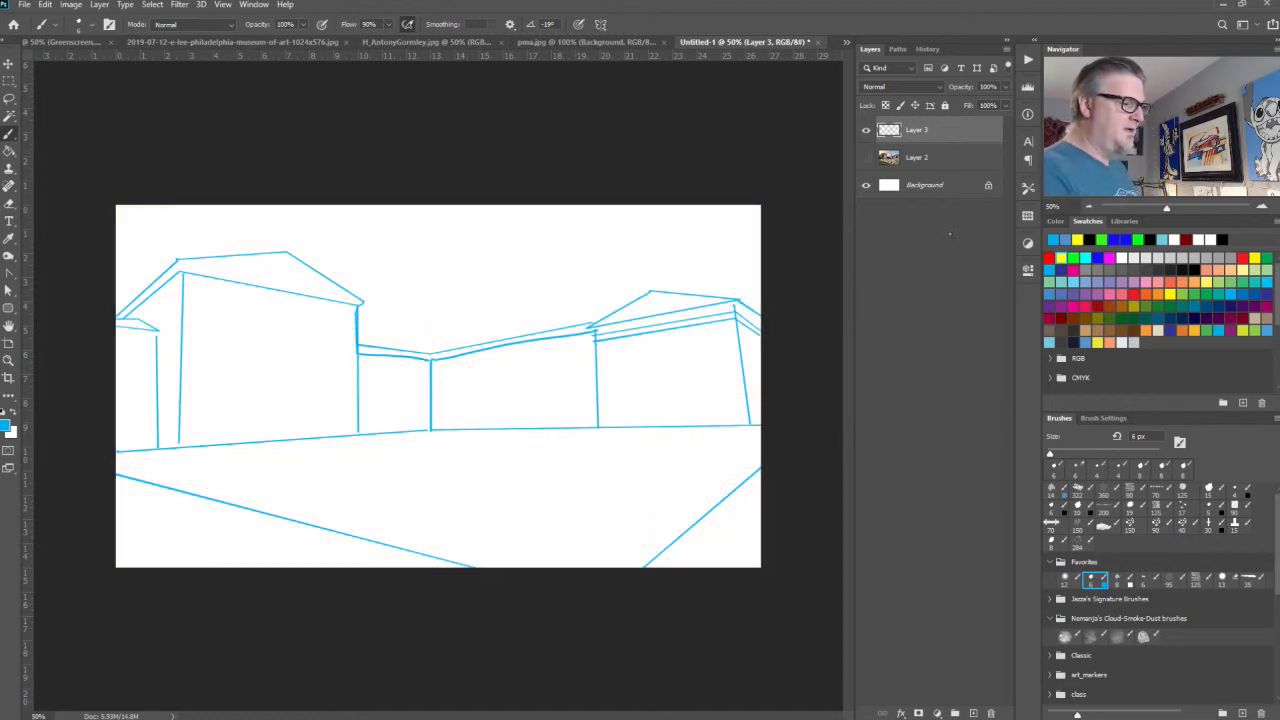
pyautogui.moveTo(966, 87); pyautogui.dragTo(919, 87)
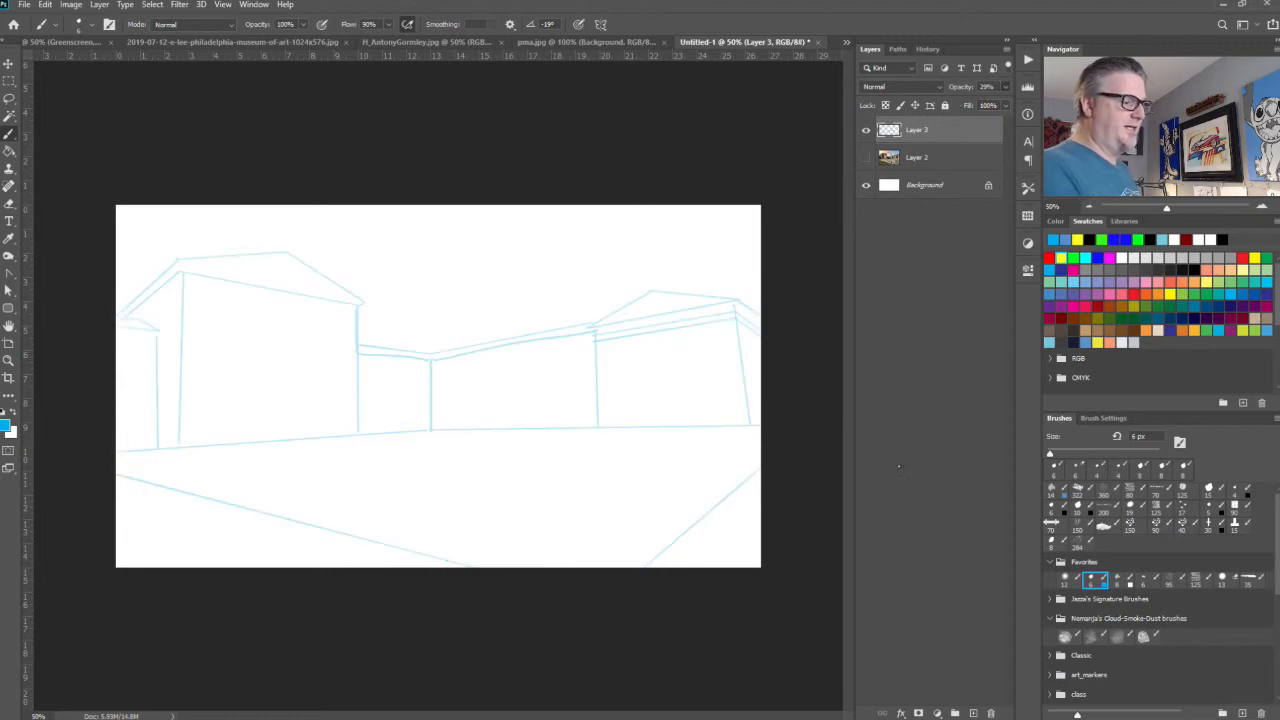
pyautogui.click(973, 713)
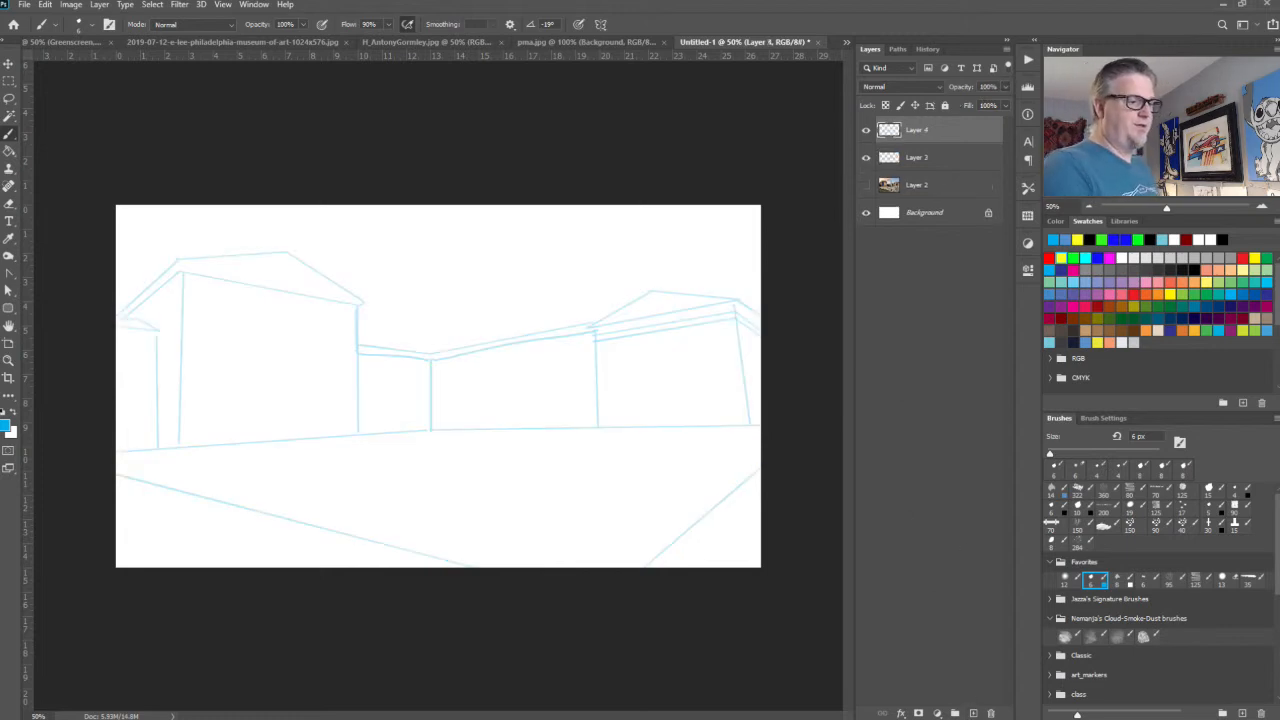
pyautogui.click(916, 157)
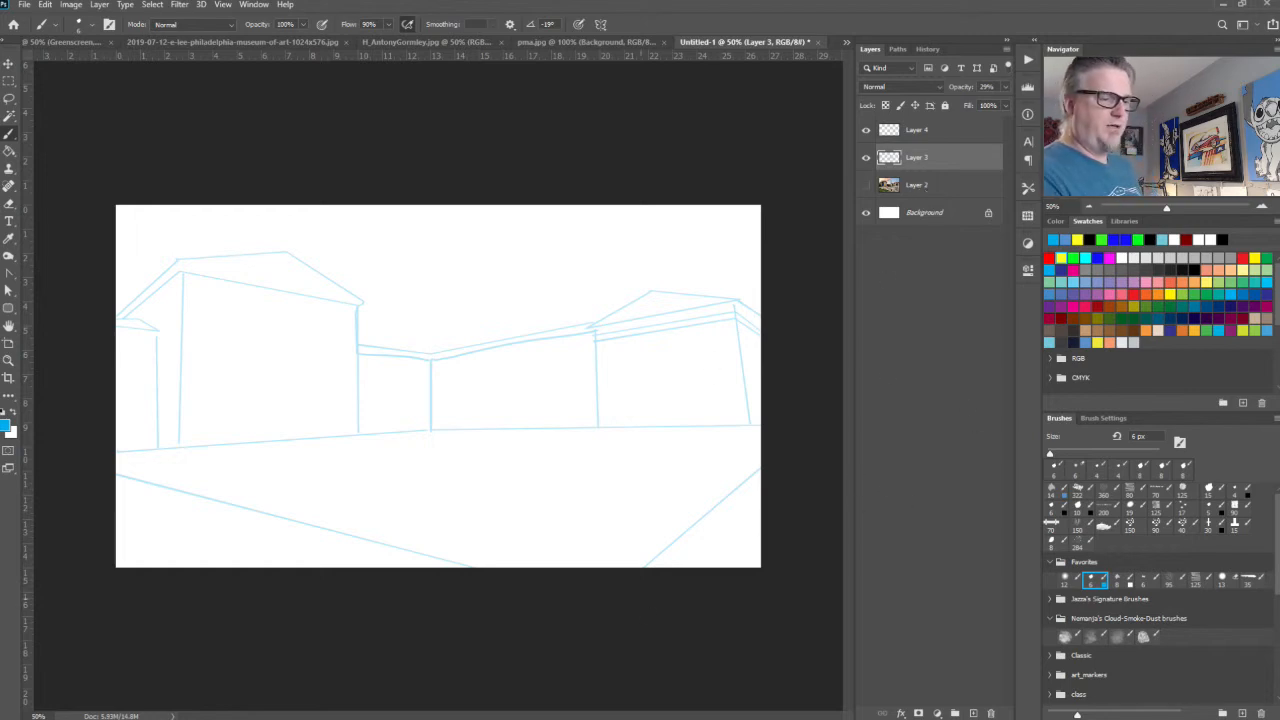
# Step: Show the Layer 2 photo again and raise its opacity to 100%
pyautogui.click(866, 185)
pyautogui.click(943, 183)
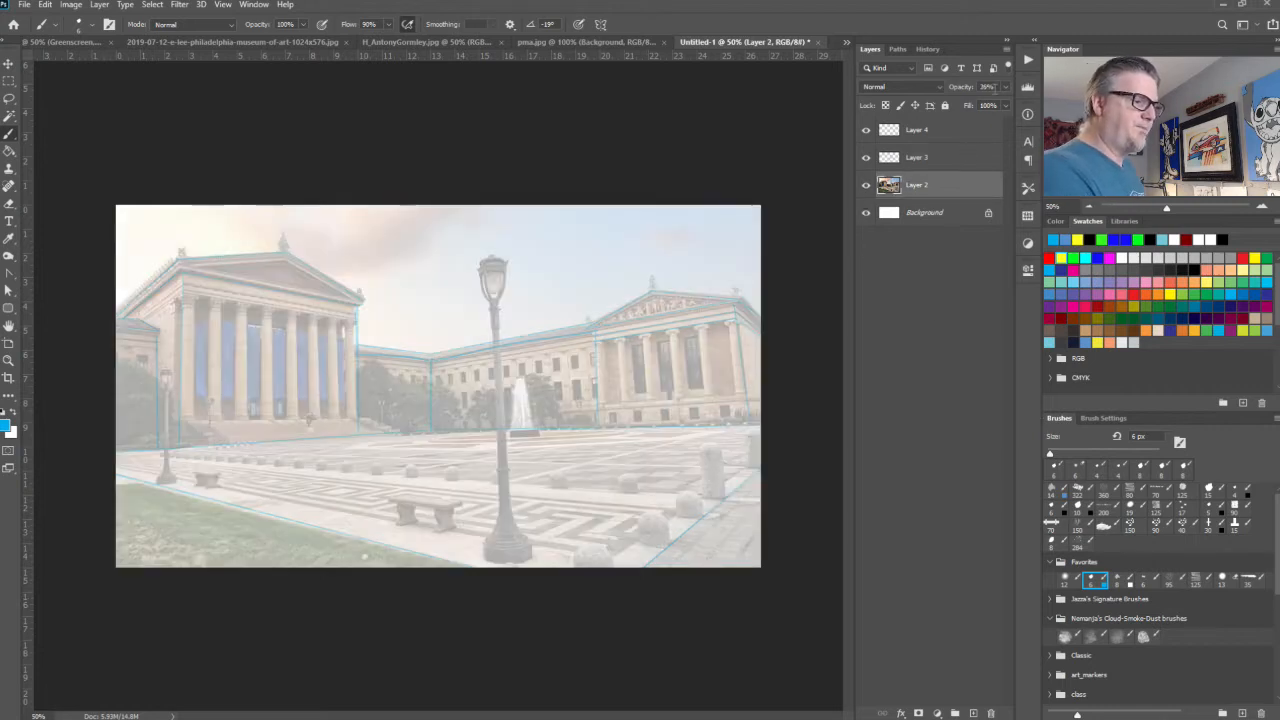
pyautogui.moveTo(973, 105); pyautogui.dragTo(1028, 104)
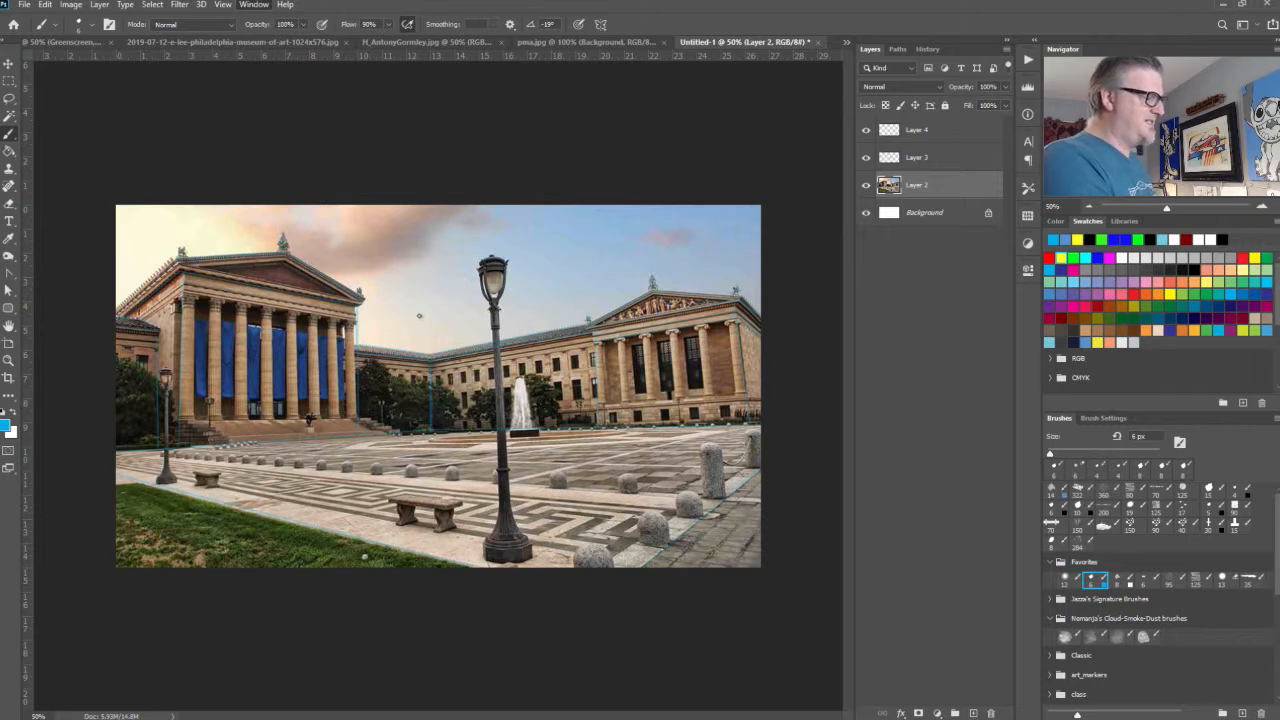
# Step: Review the available colour sources: the library colour themes, the colour wheel and the swatches
pyautogui.click(414, 318)
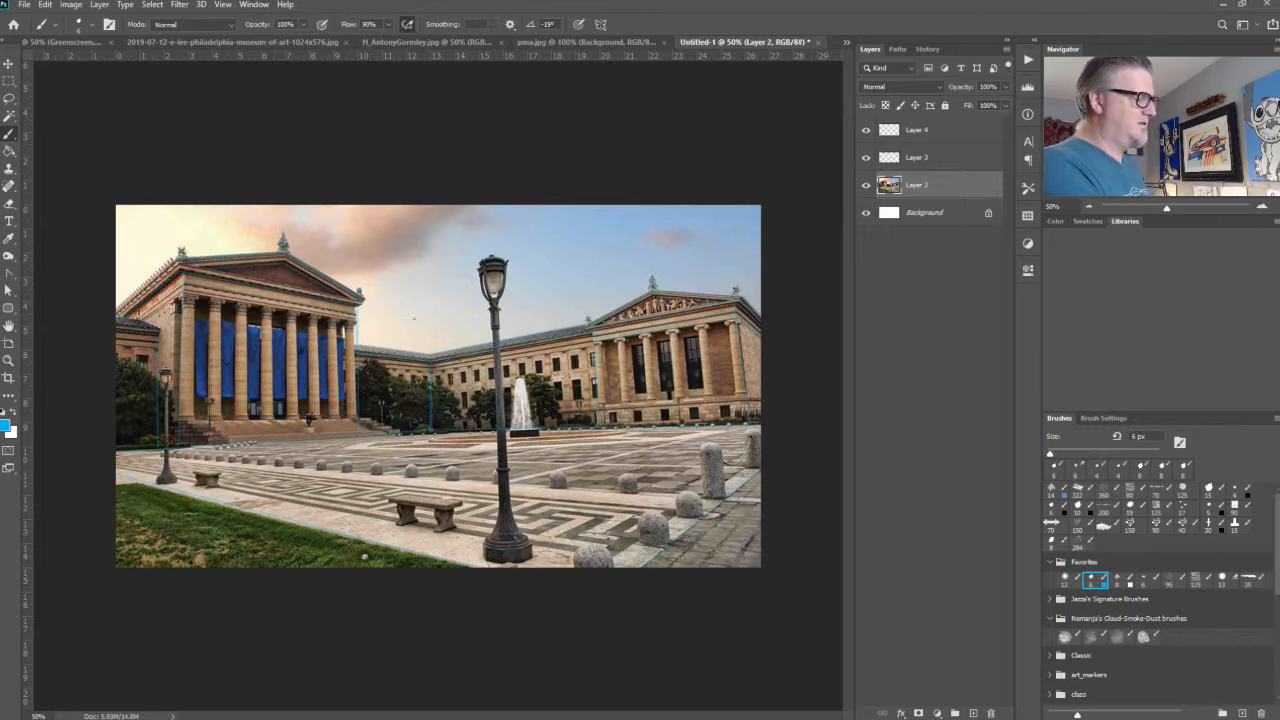
pyautogui.click(1066, 219)
pyautogui.click(1087, 221)
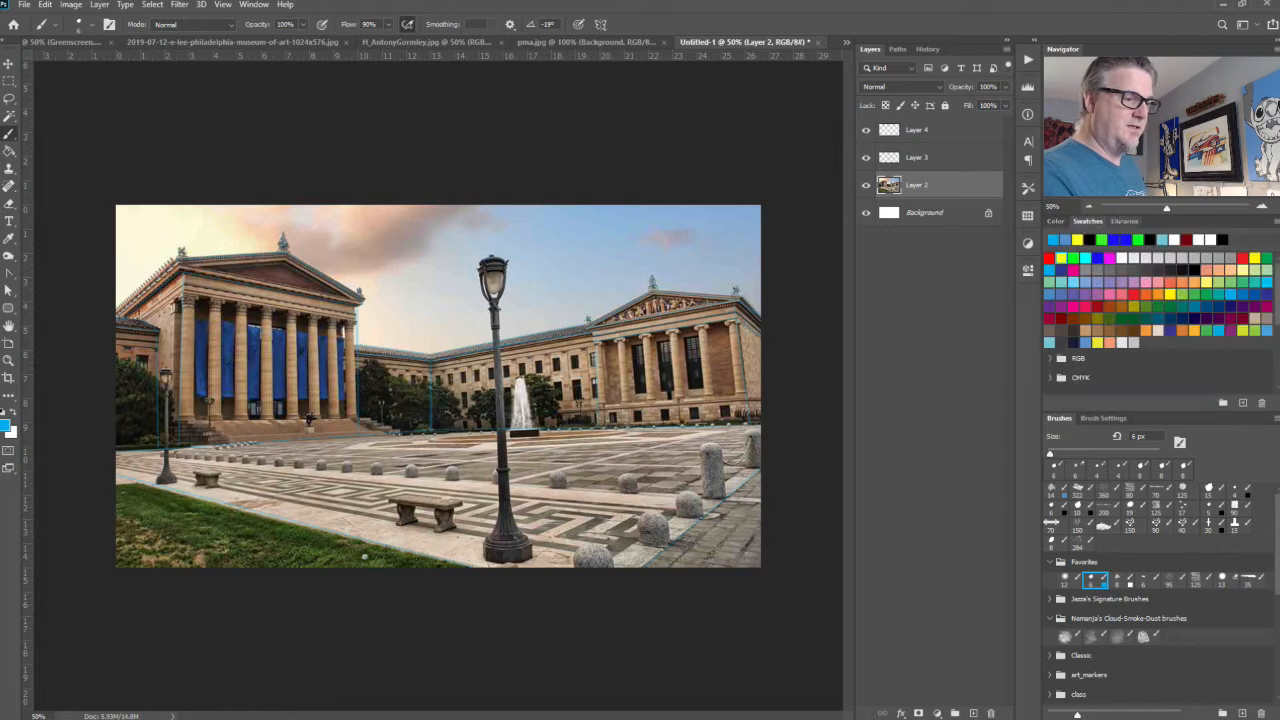
pyautogui.click(1125, 221)
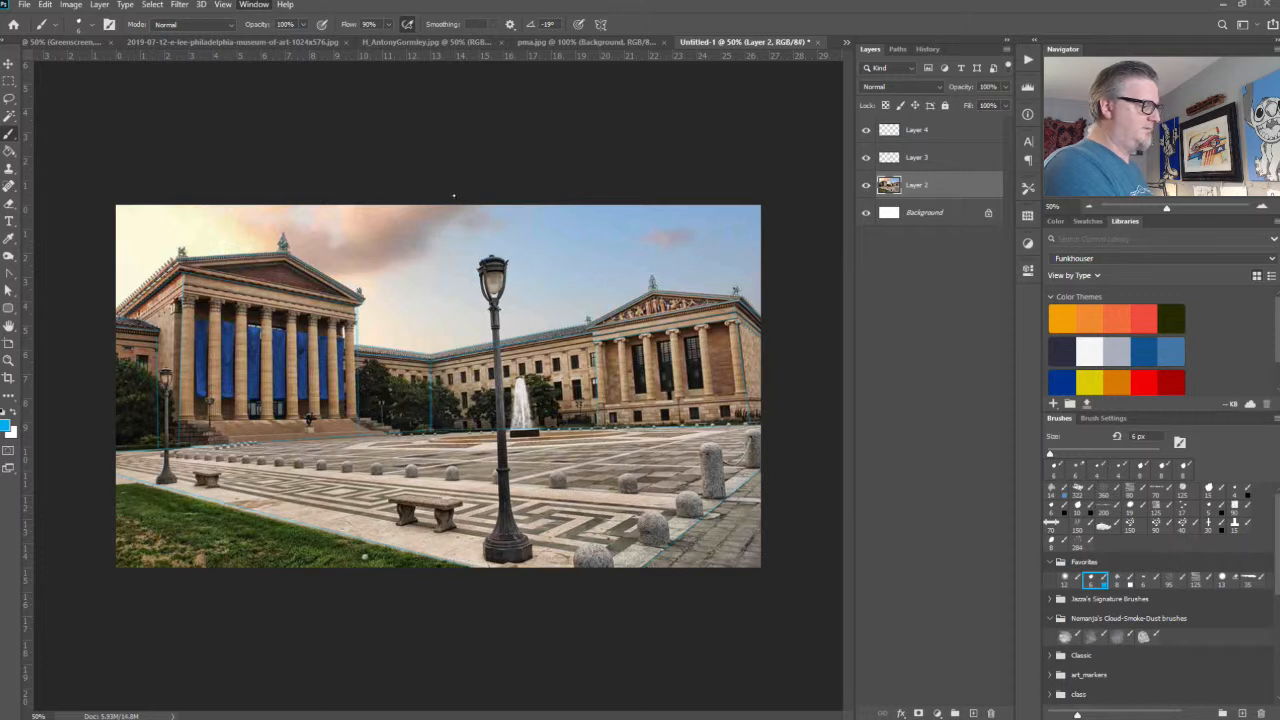
pyautogui.press('F6')
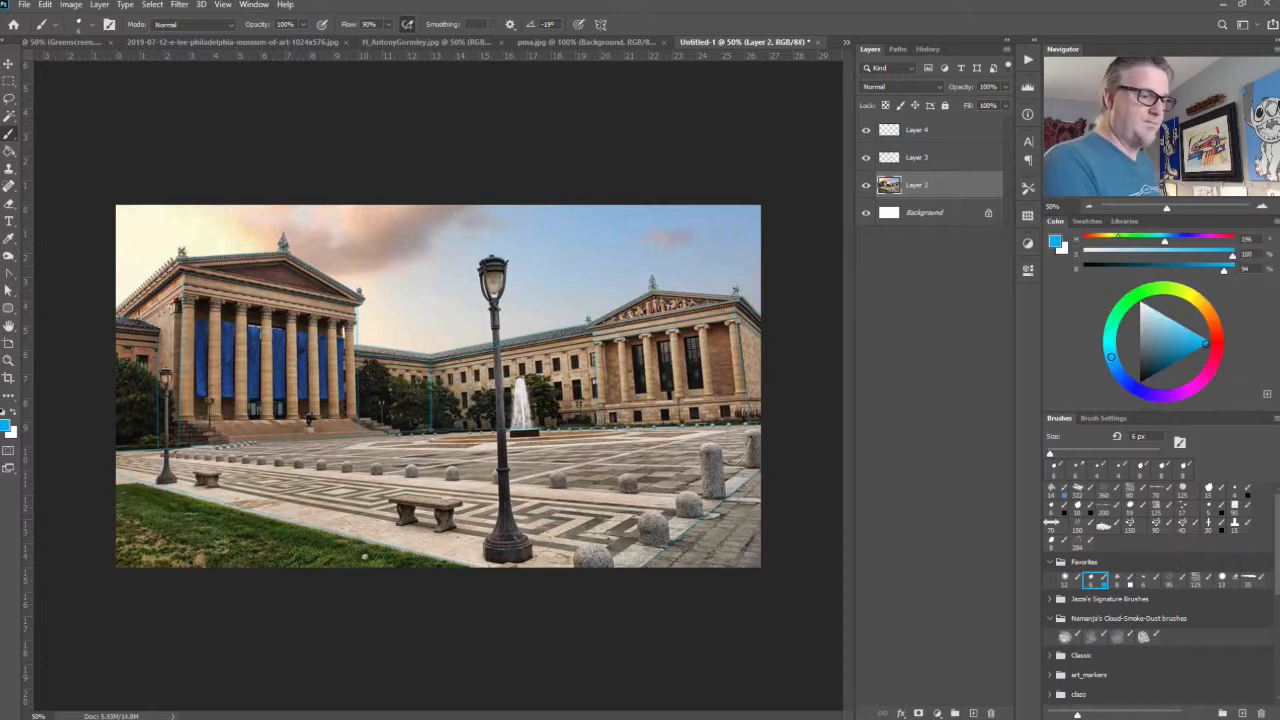
pyautogui.click(1087, 221)
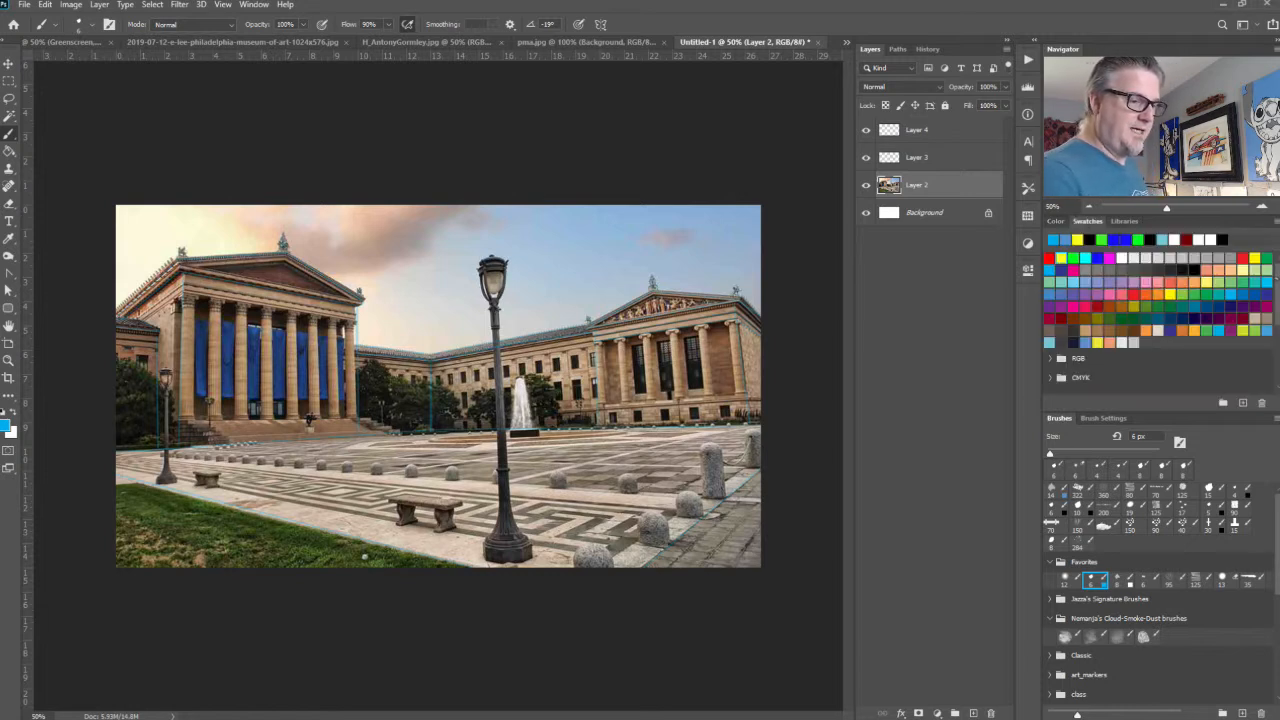
# Step: Sample a light tan stone colour from the wing wall beside the fountain with the Eyedropper and save it as a new swatch
pyautogui.click(1241, 404)
pyautogui.click(892, 359)
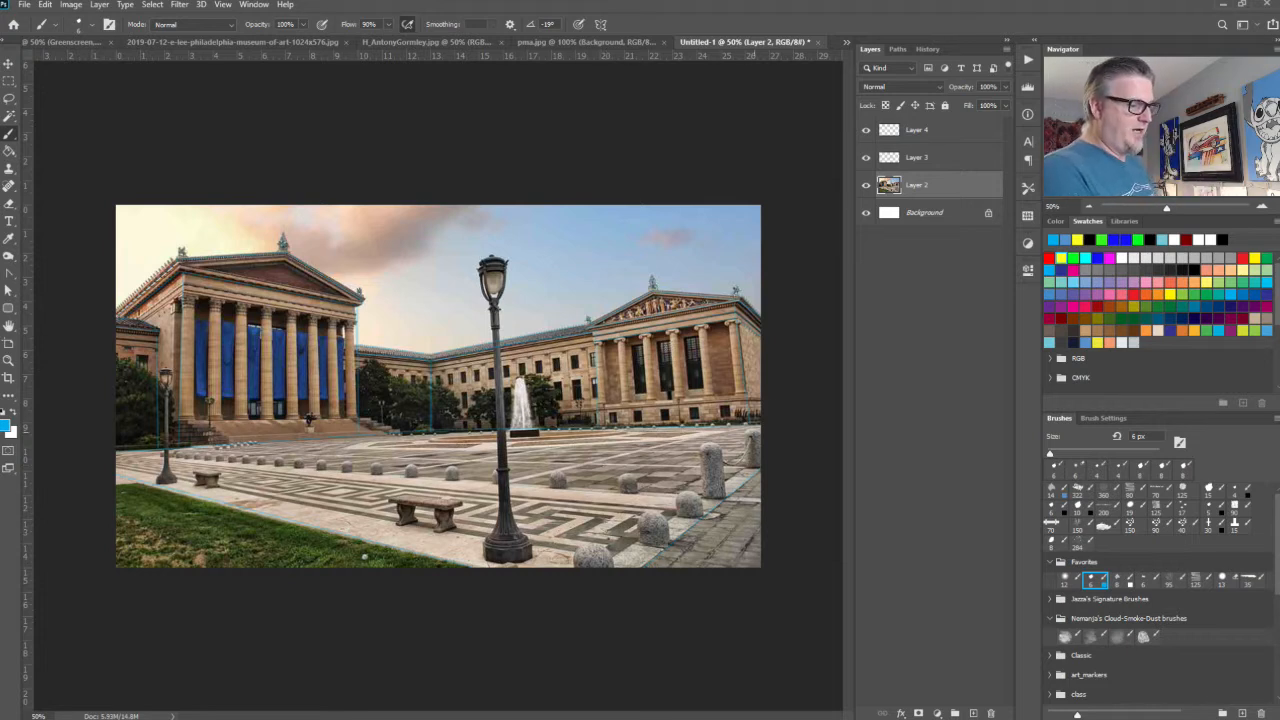
pyautogui.press('i')
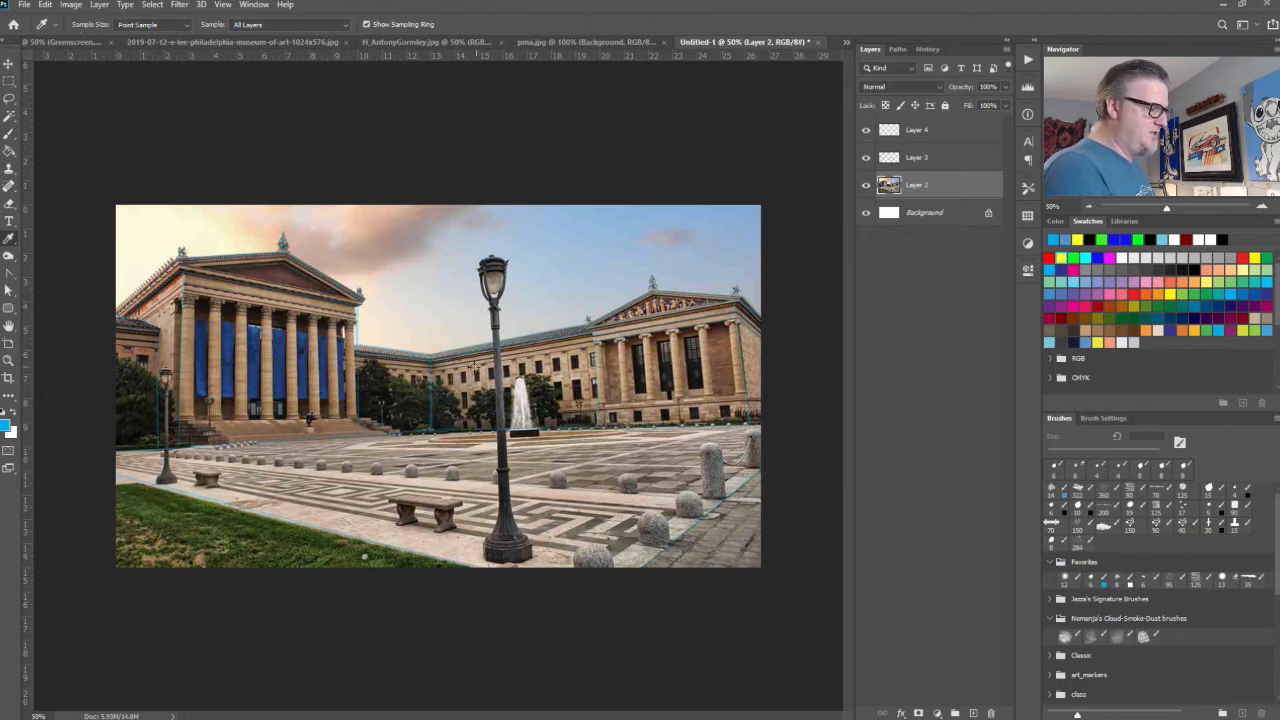
pyautogui.click(659, 326)
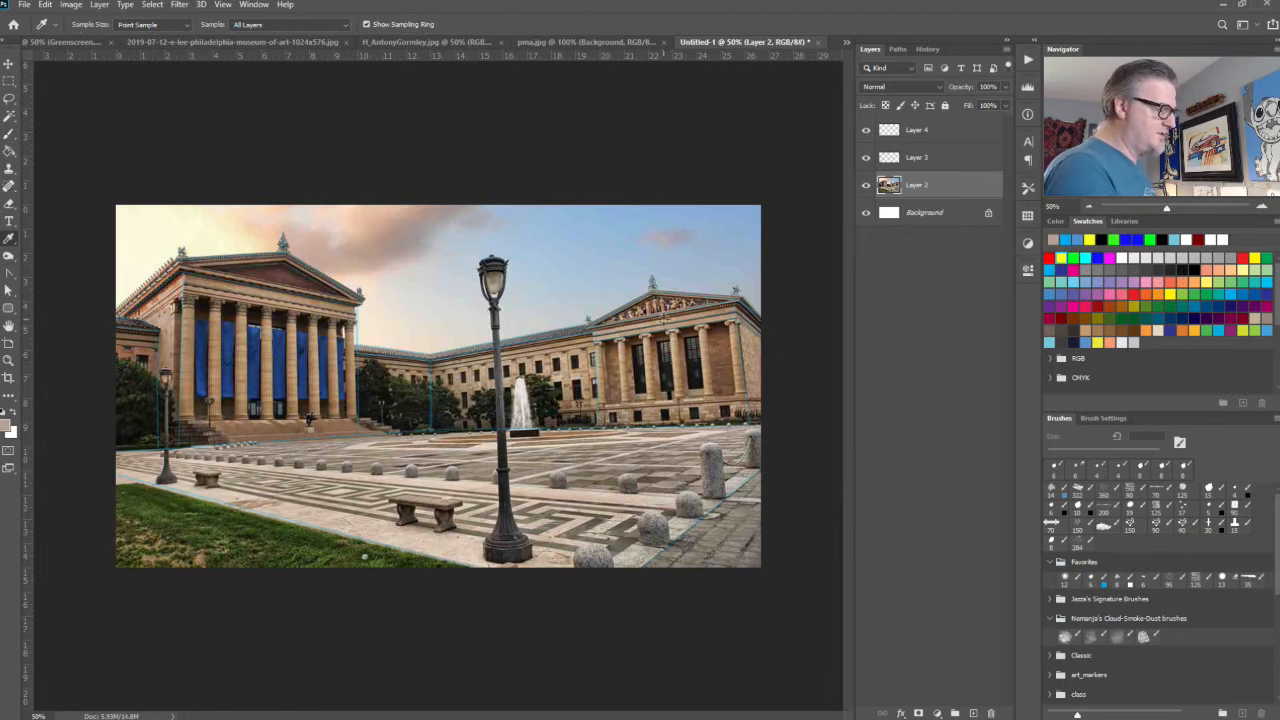
pyautogui.click(602, 333)
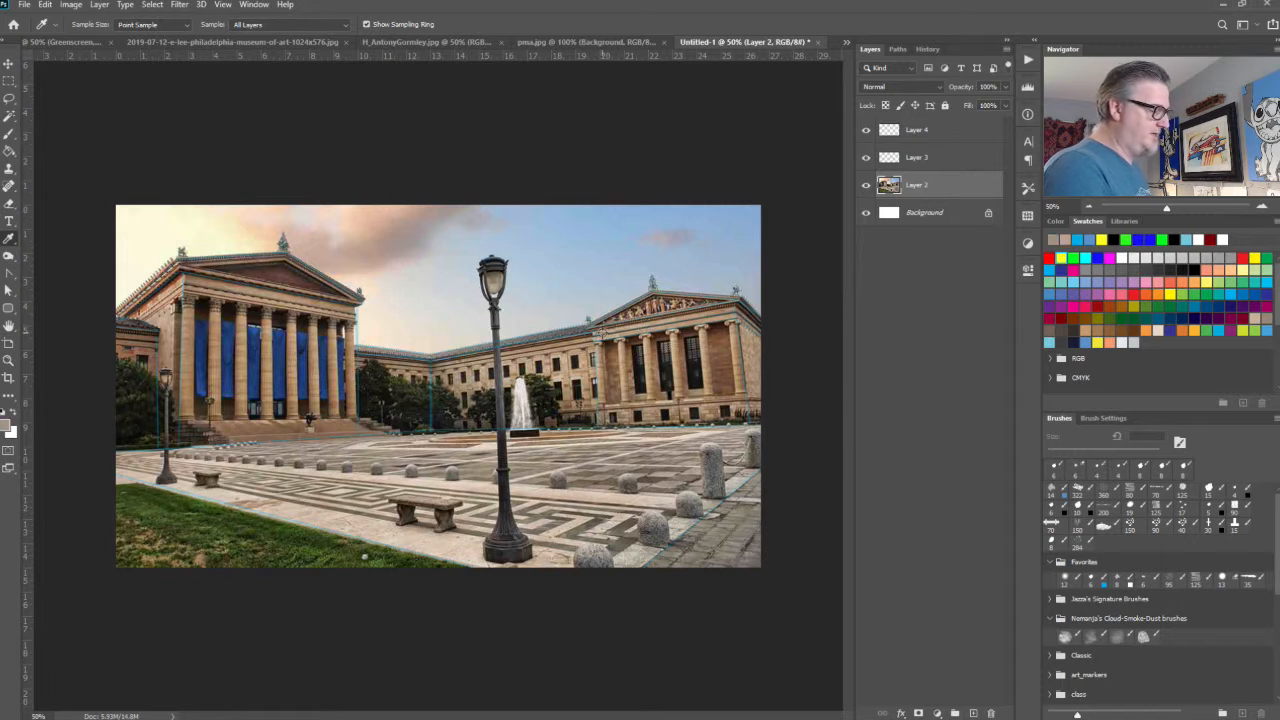
pyautogui.click(608, 332)
pyautogui.click(569, 376)
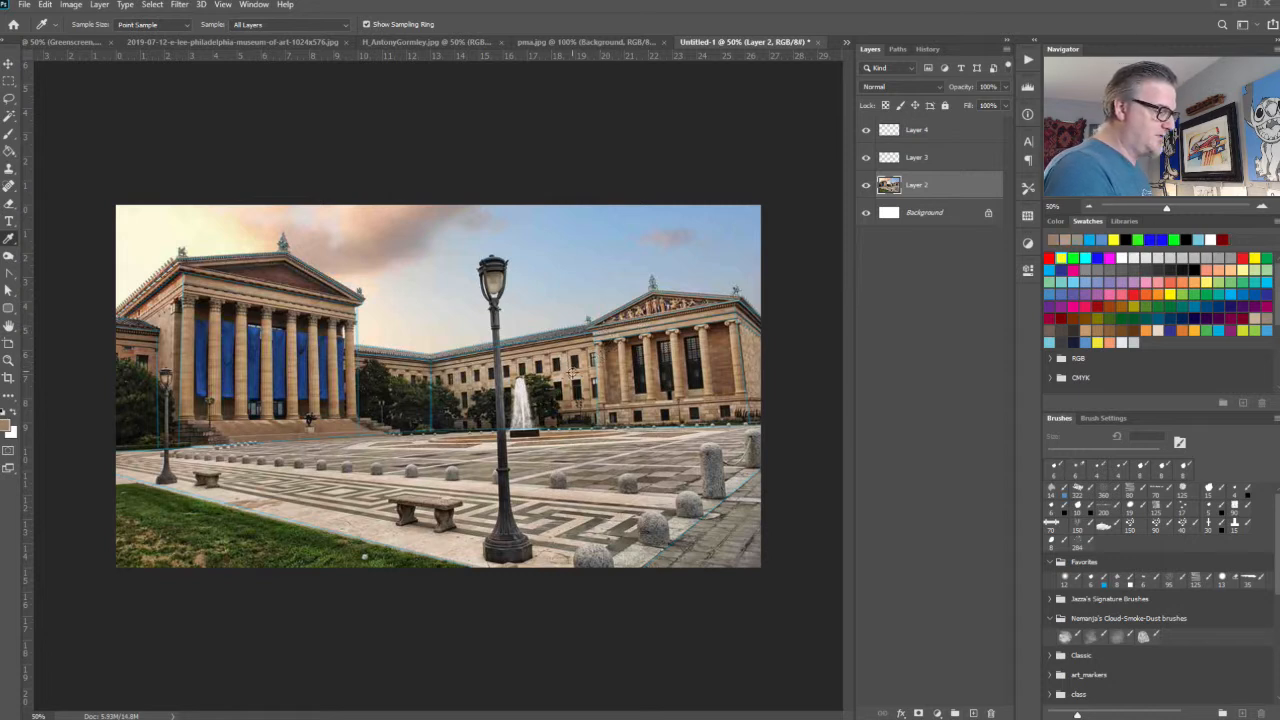
pyautogui.click(569, 376)
pyautogui.hotkey('ctrl', '1')
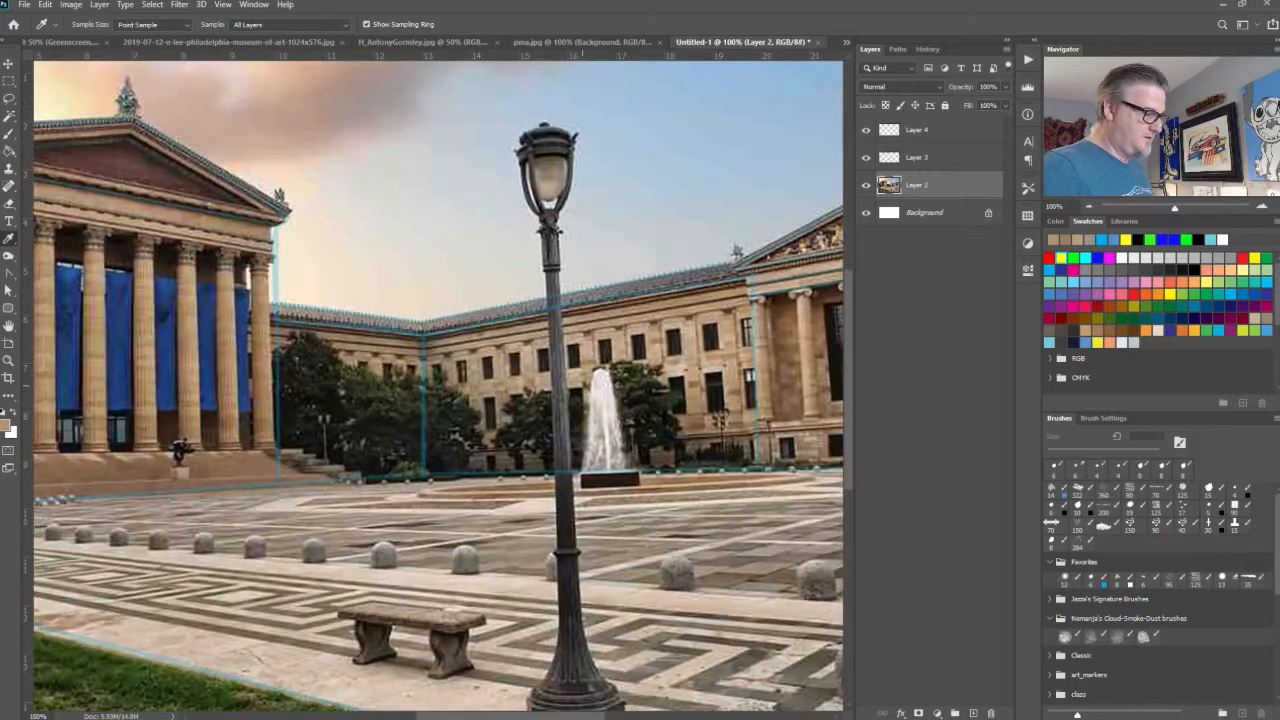
pyautogui.click(674, 371)
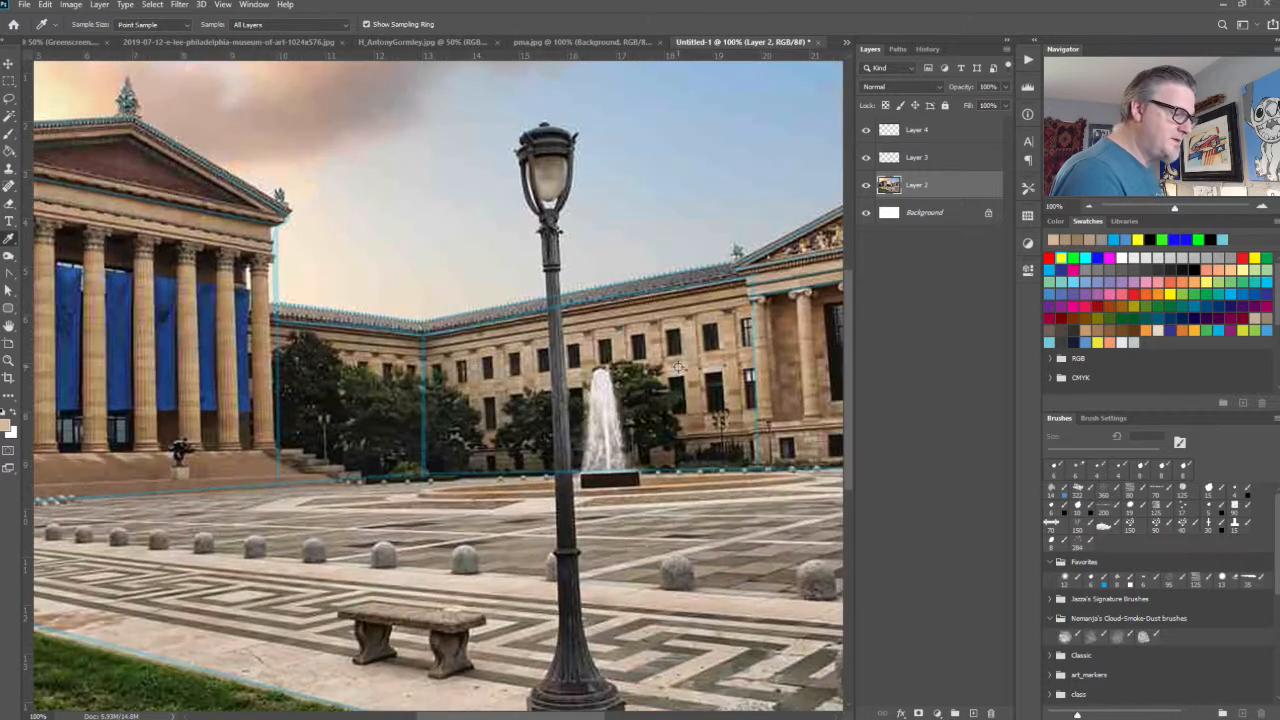
pyautogui.click(1242, 404)
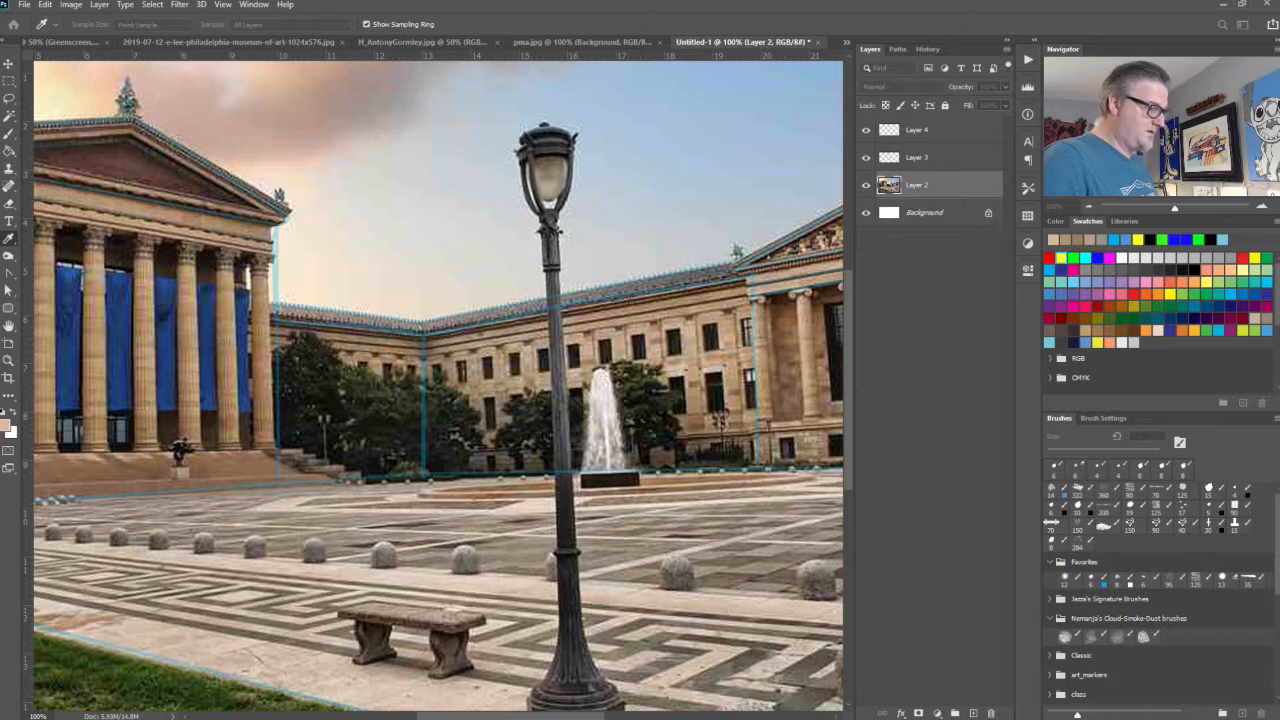
pyautogui.press('Return')
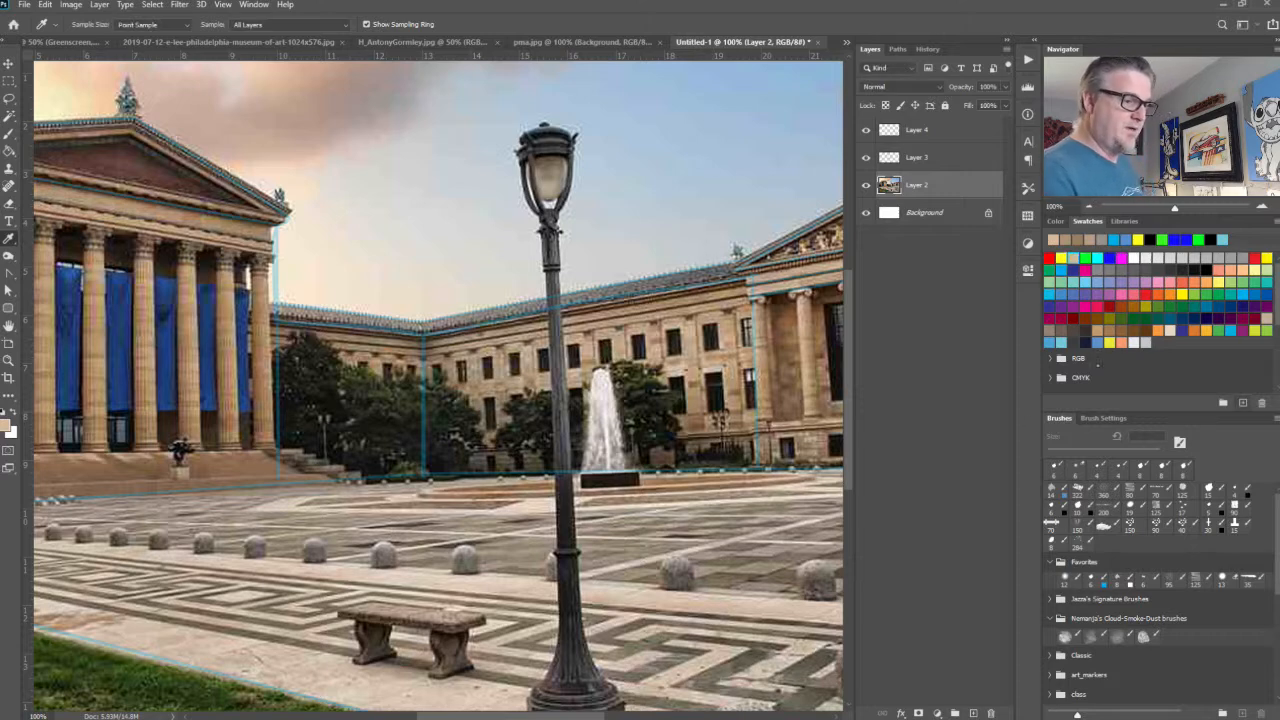
# Step: Create a swatch group named Art Museum, move the light tan swatch into it and select the group
pyautogui.click(1061, 258)
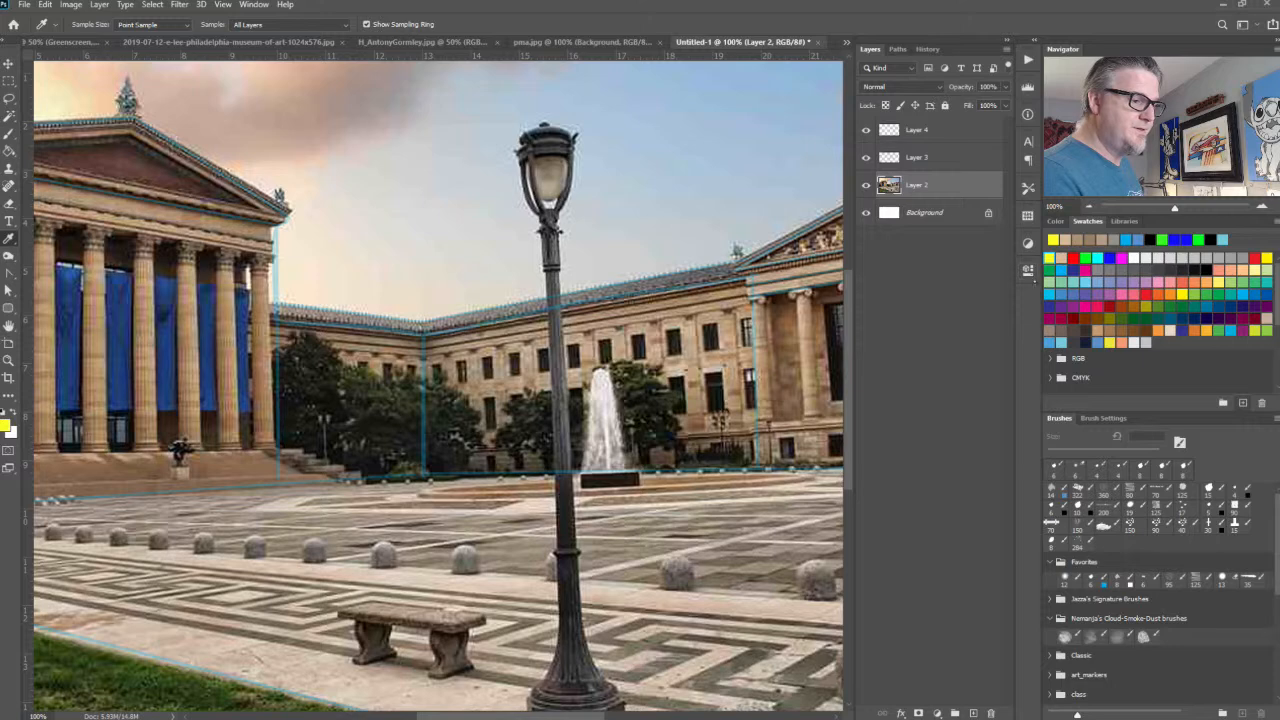
pyautogui.click(1046, 261)
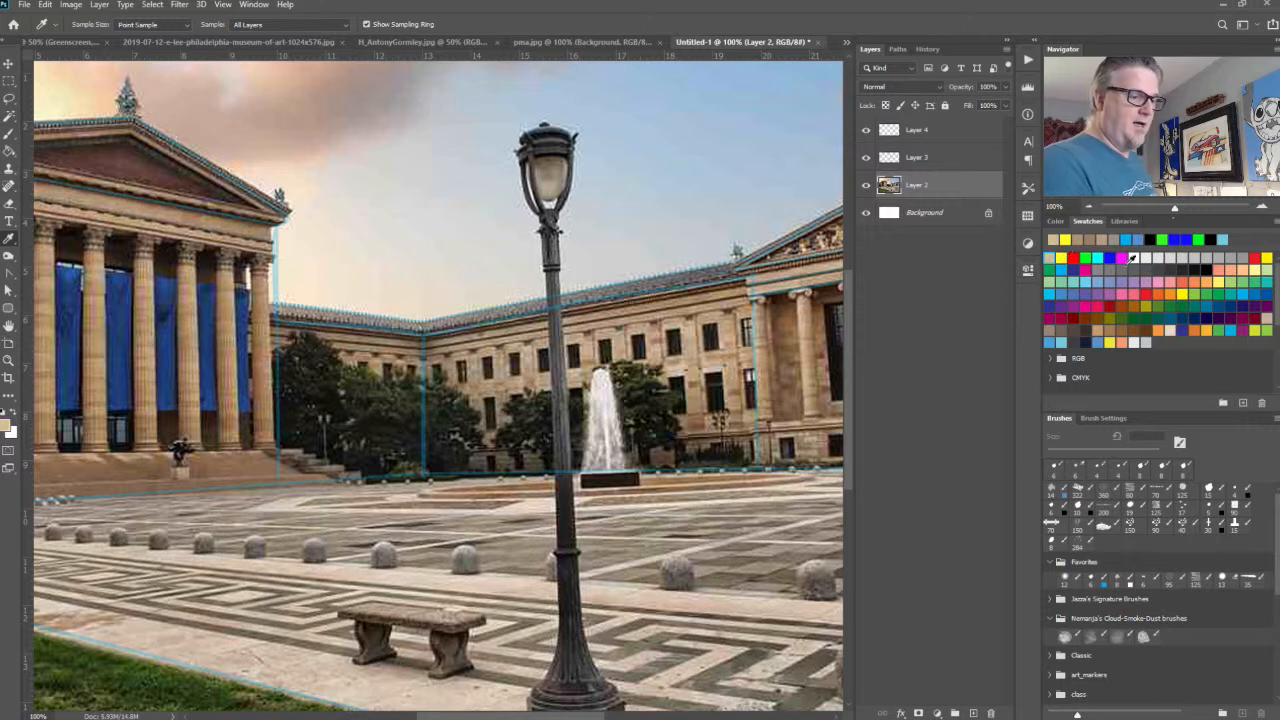
pyautogui.click(1223, 403)
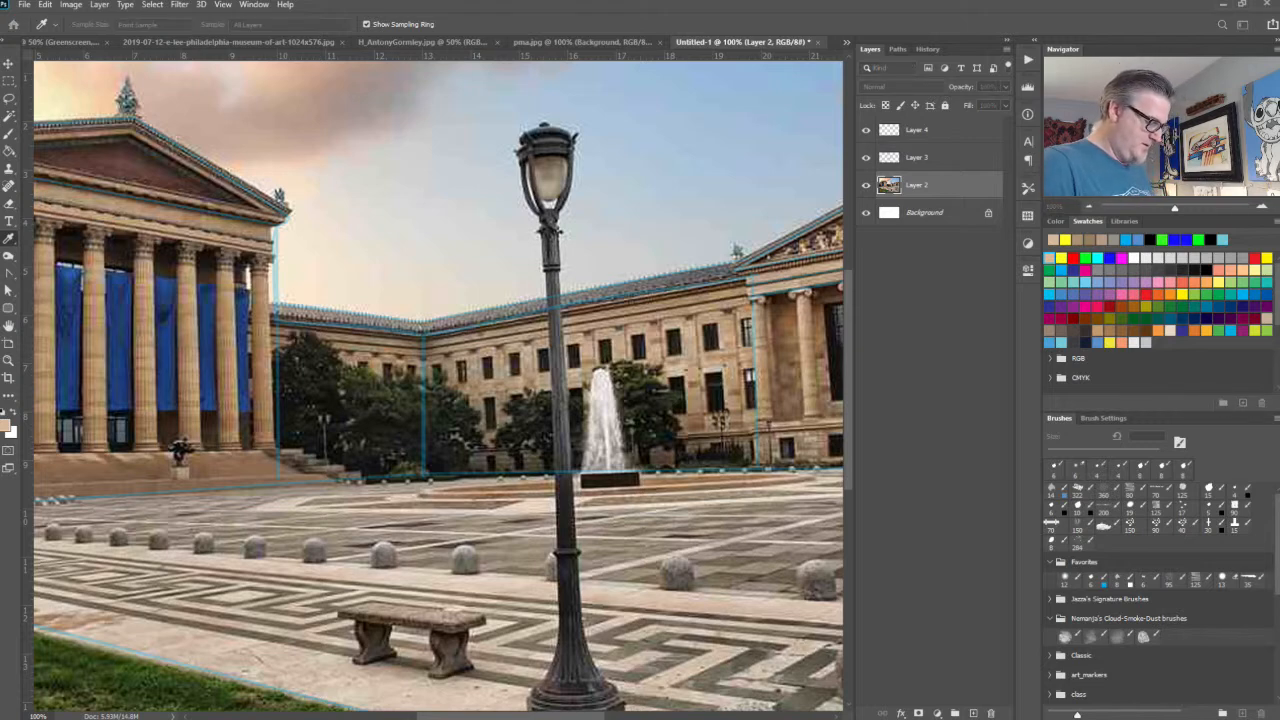
pyautogui.press('Return')
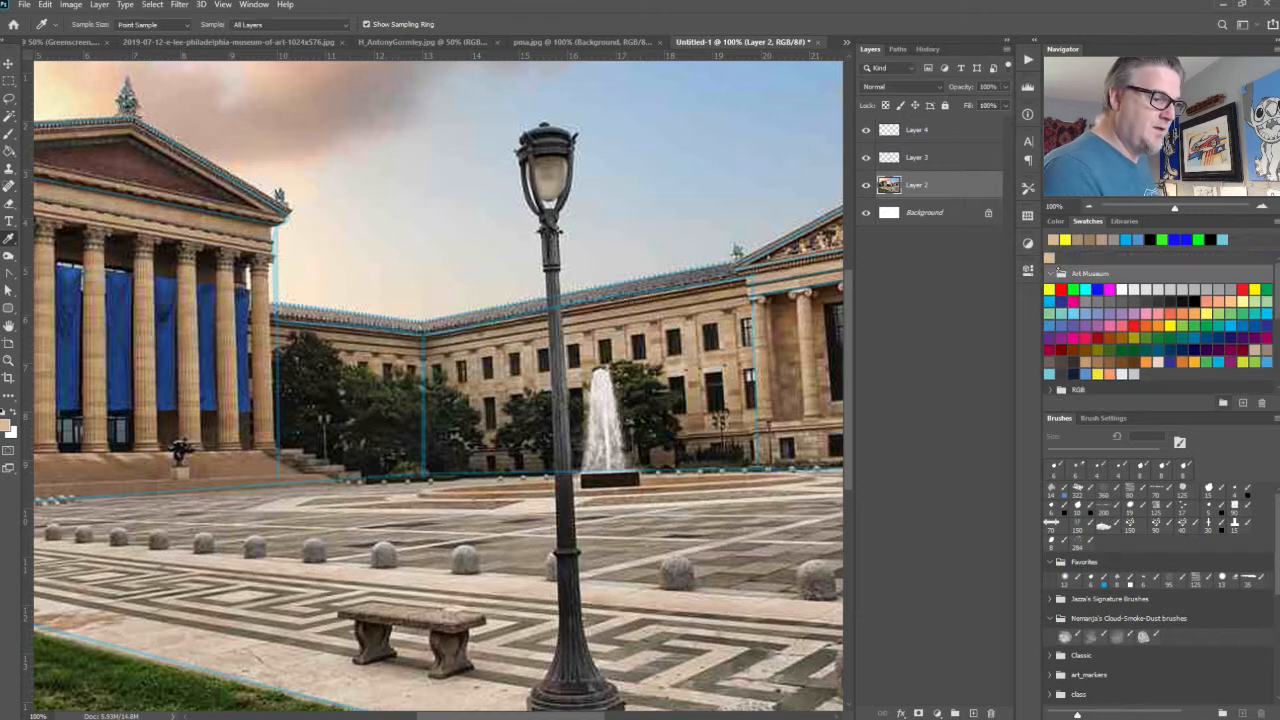
pyautogui.moveTo(1060, 272); pyautogui.dragTo(1063, 274)
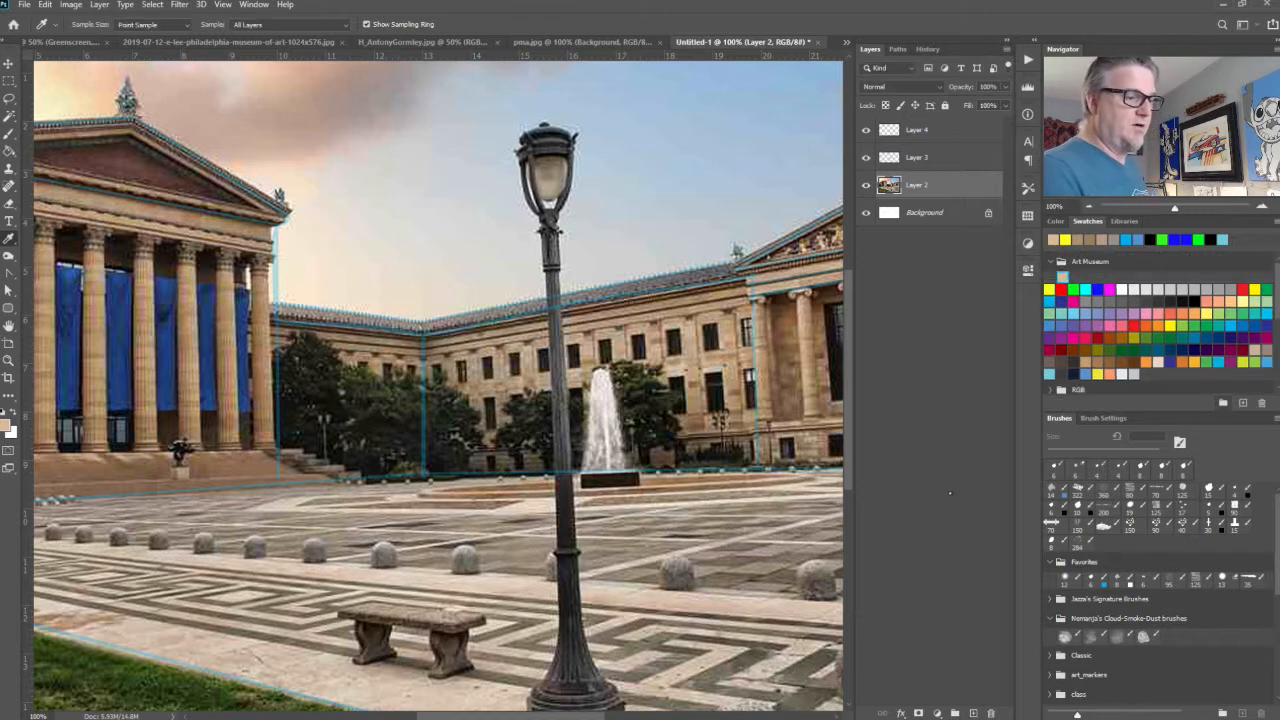
pyautogui.click(1050, 261)
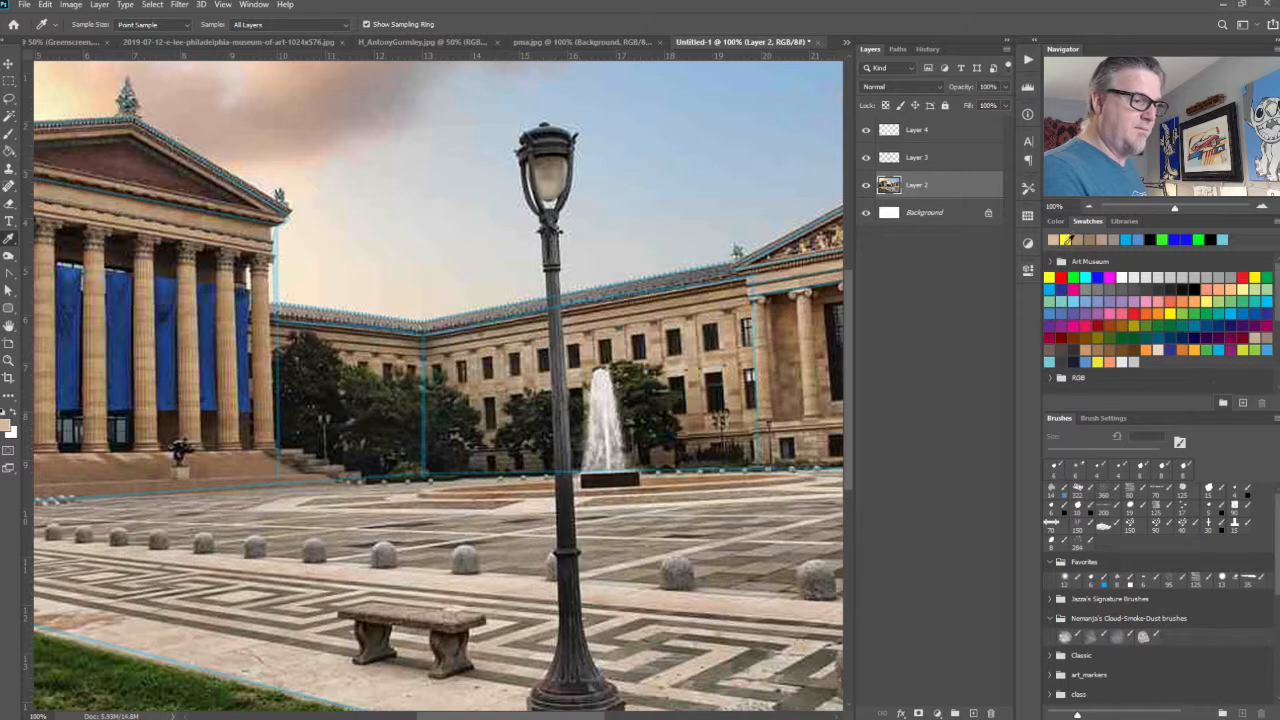
pyautogui.click(1050, 261)
pyautogui.click(1087, 263)
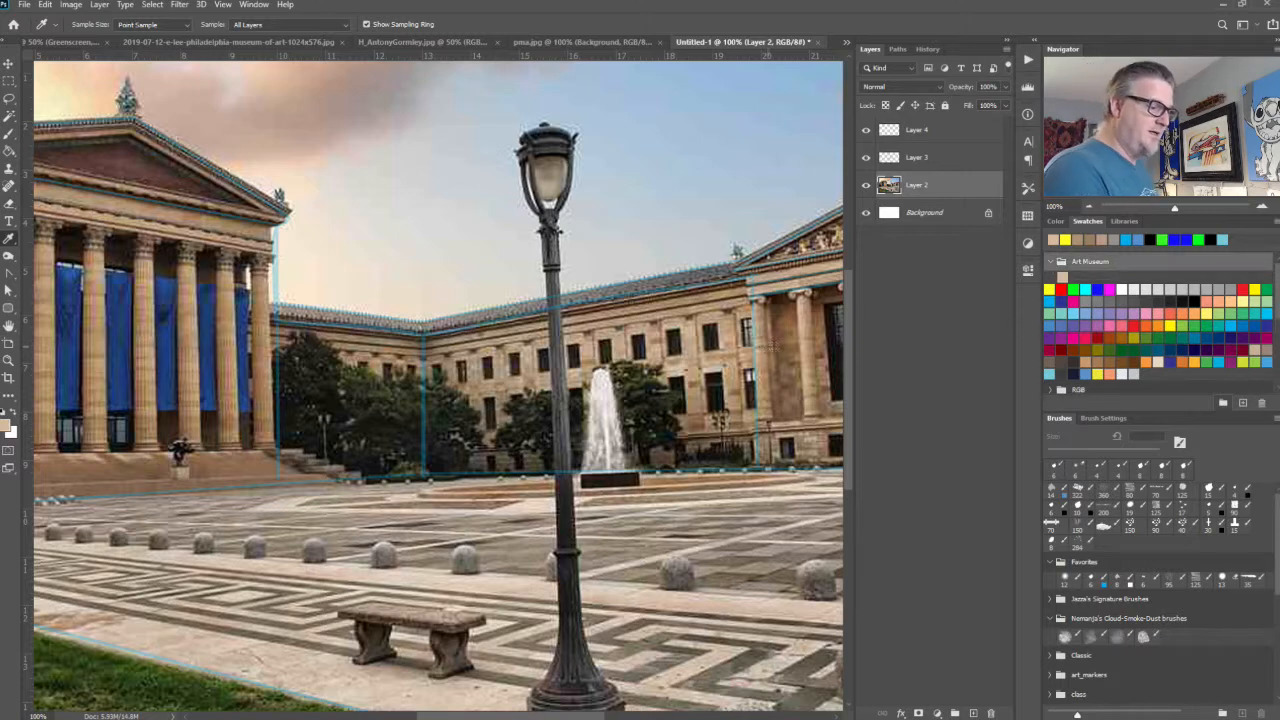
# Step: Sample a brown between the right building's columns, a pinkish wall tone and a brown from the left steps, saving each as an Art Museum swatch
pyautogui.click(783, 343)
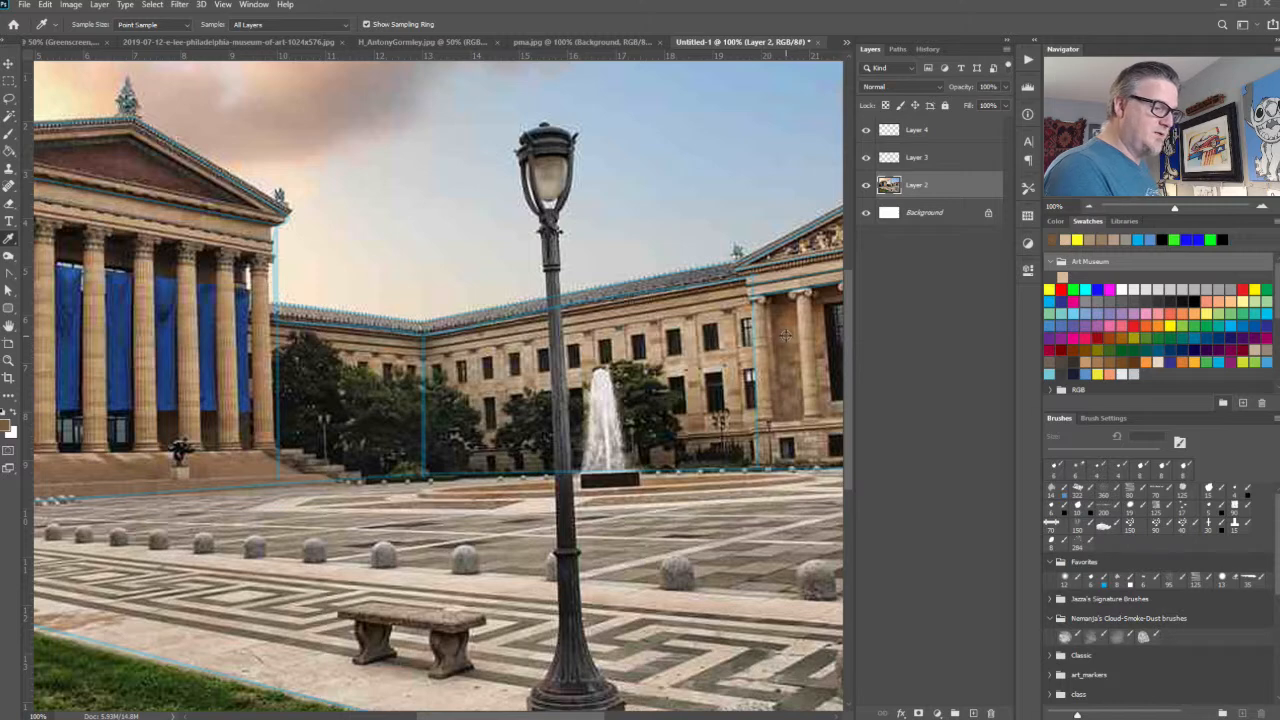
pyautogui.click(1243, 402)
pyautogui.press('Return')
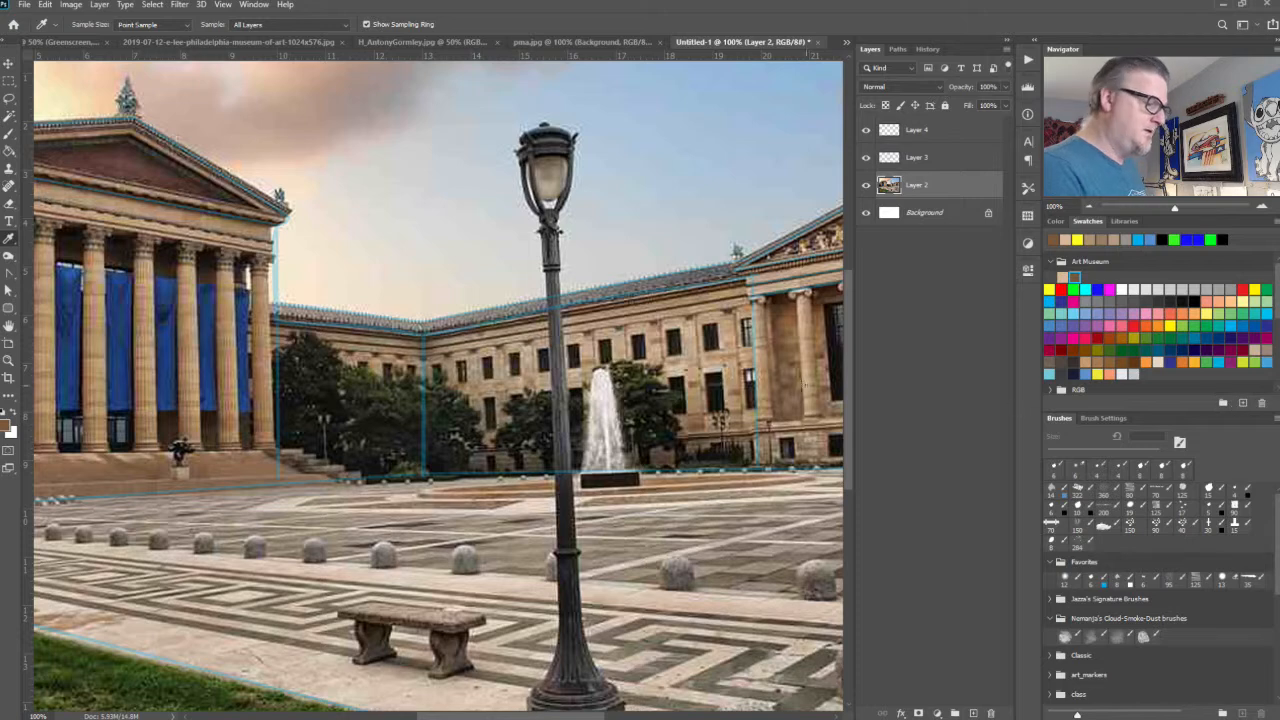
pyautogui.click(706, 312)
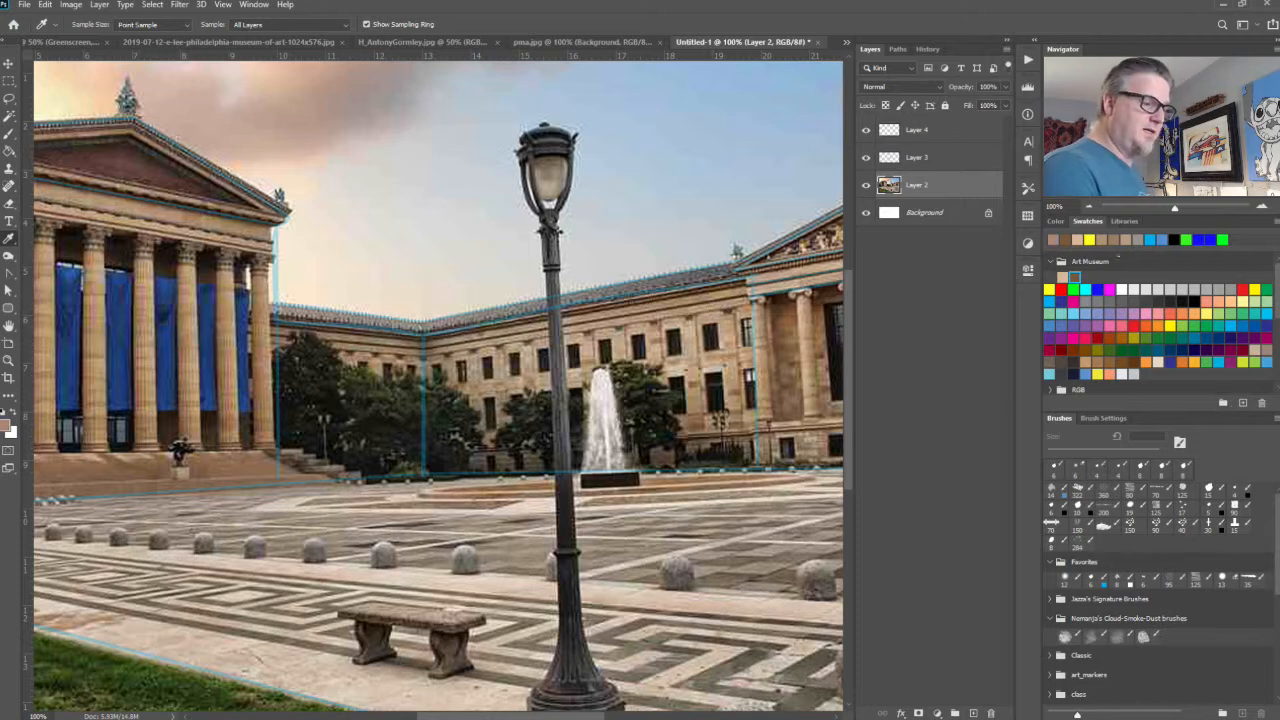
pyautogui.click(1243, 402)
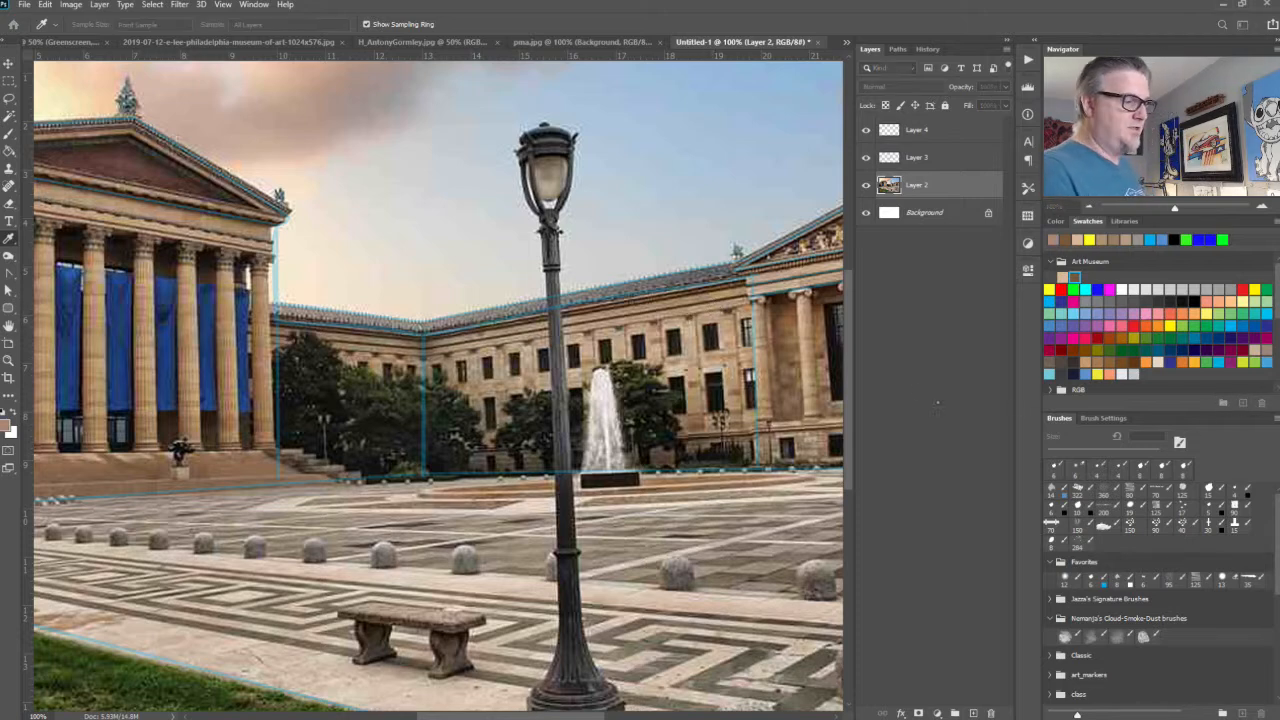
pyautogui.press('Return')
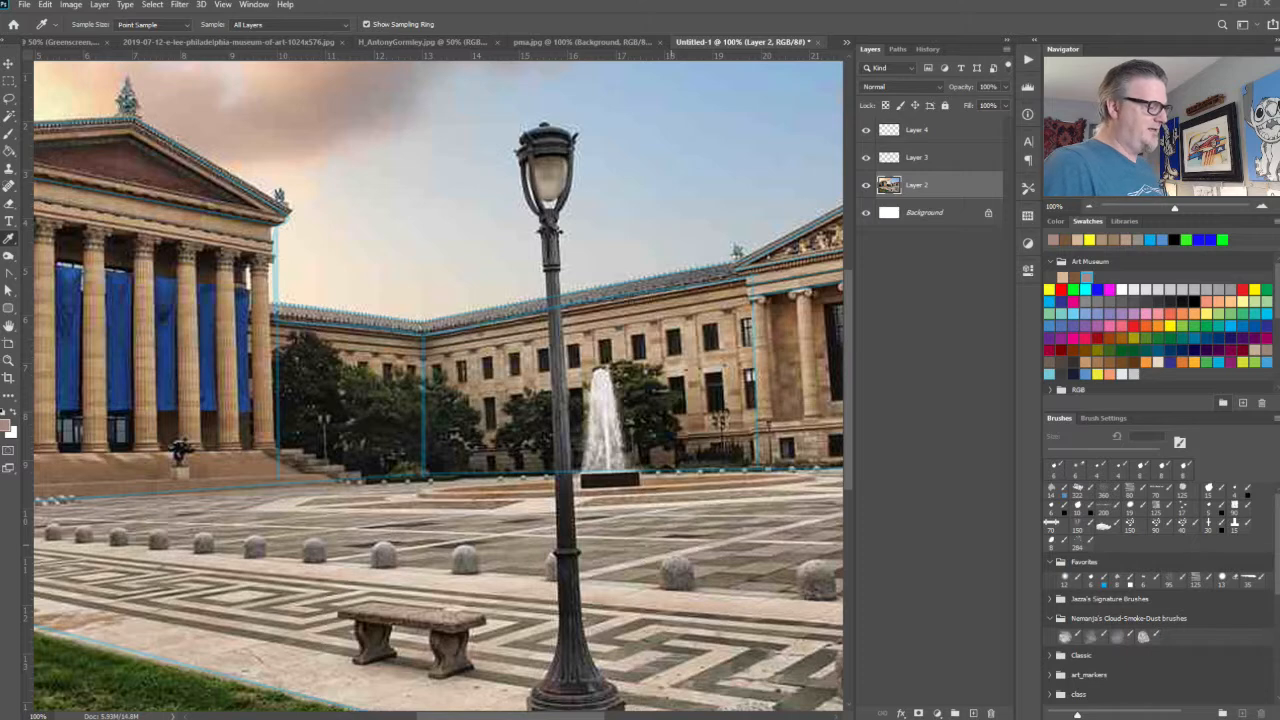
pyautogui.click(238, 474)
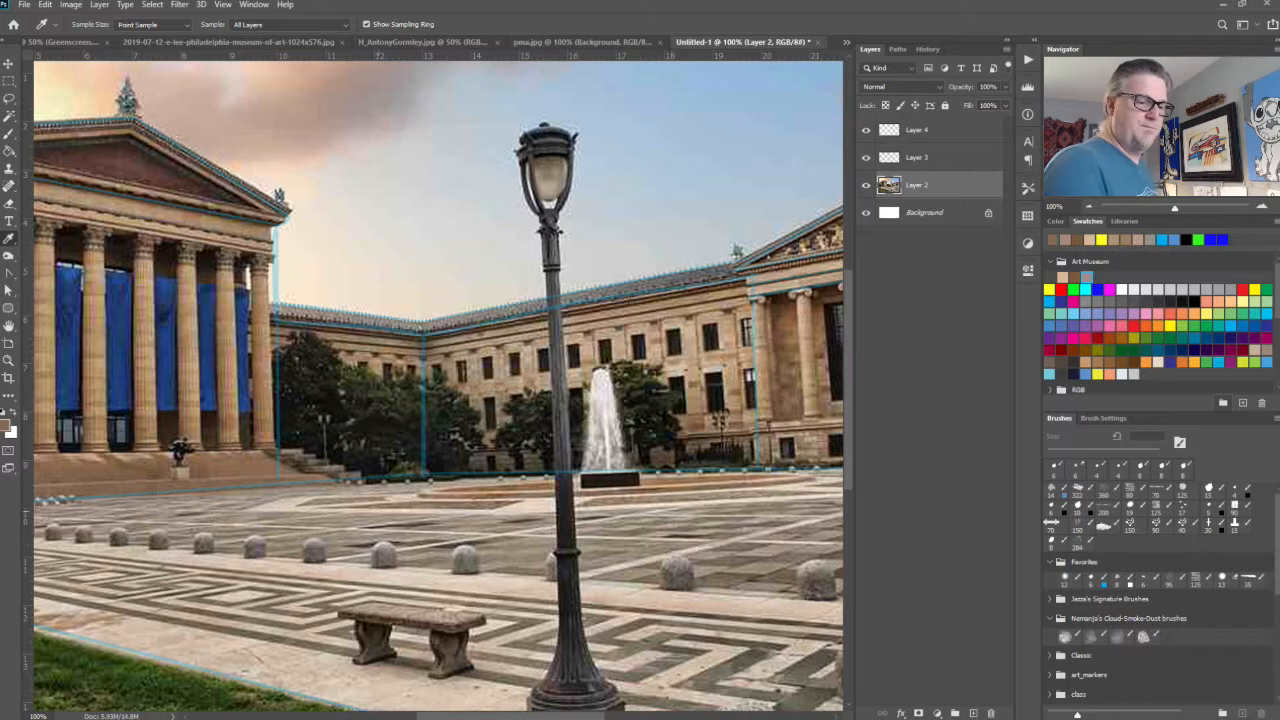
pyautogui.click(1243, 404)
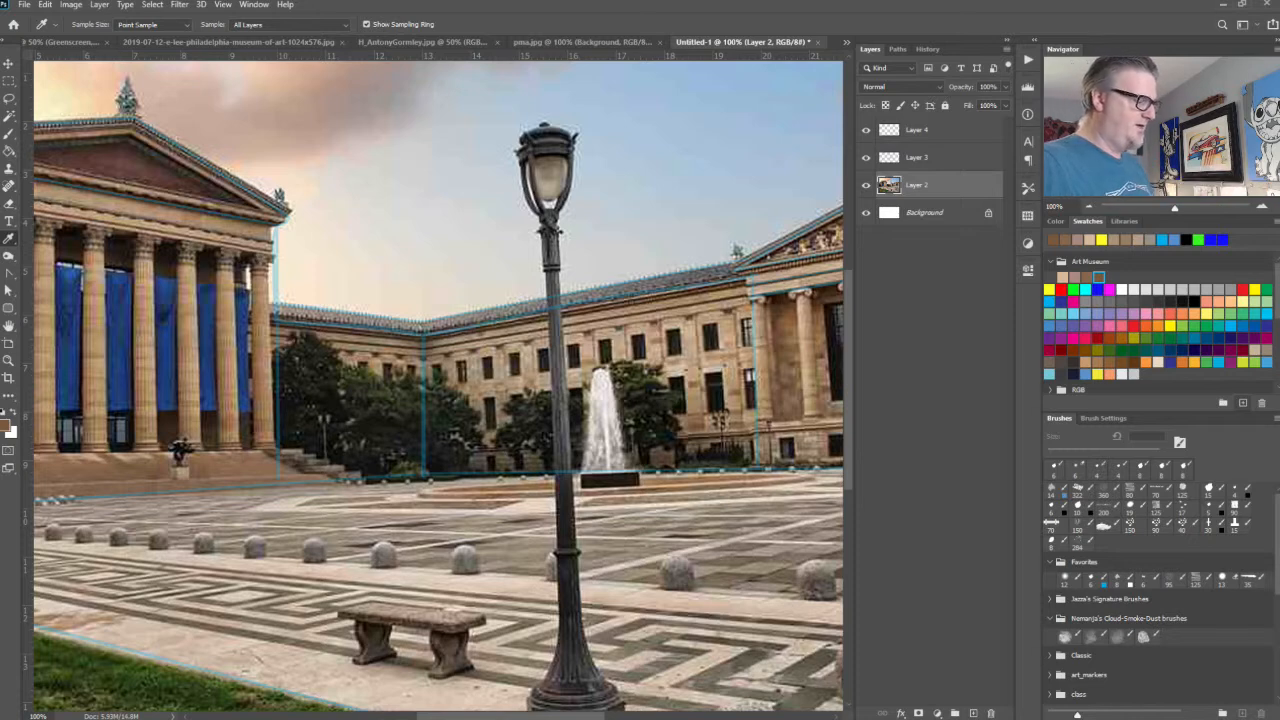
# Step: Hide the Layer 2 photo, choose the 322 px brush and make Layer 4 the active layer
pyautogui.click(866, 185)
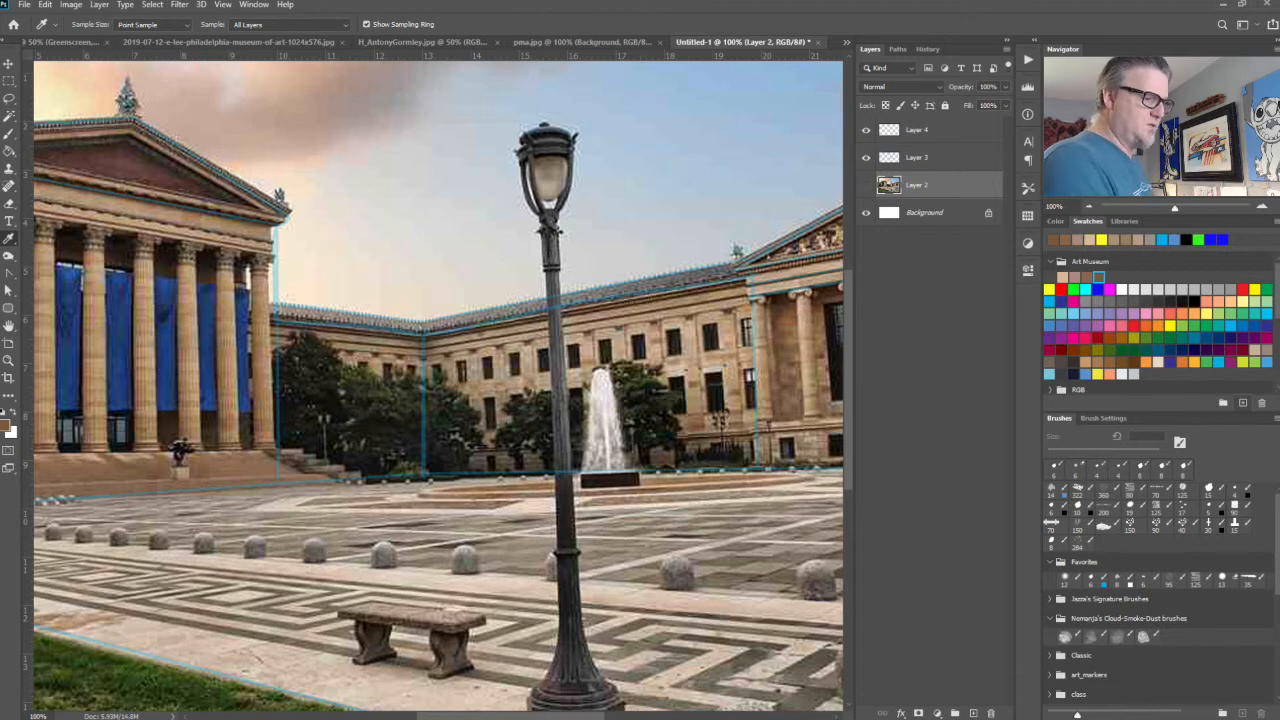
pyautogui.hotkey('ctrl', '-')
pyautogui.hotkey('ctrl', '-')
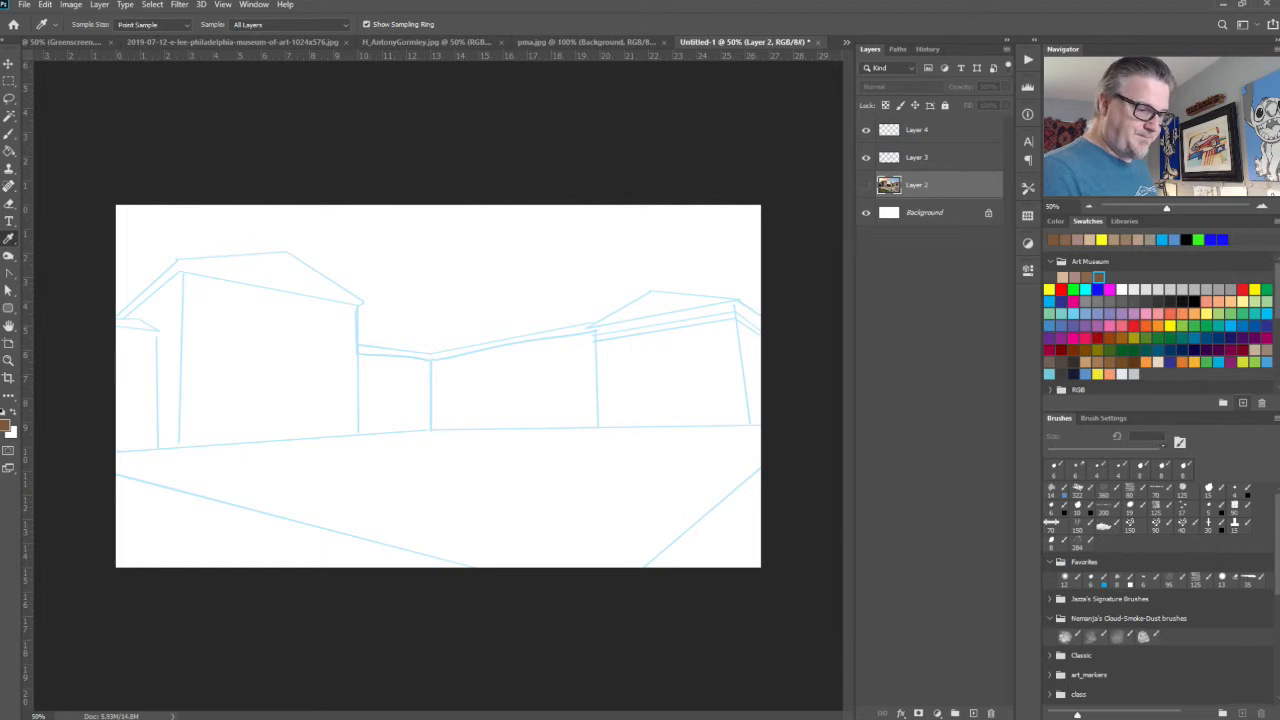
pyautogui.click(1078, 491)
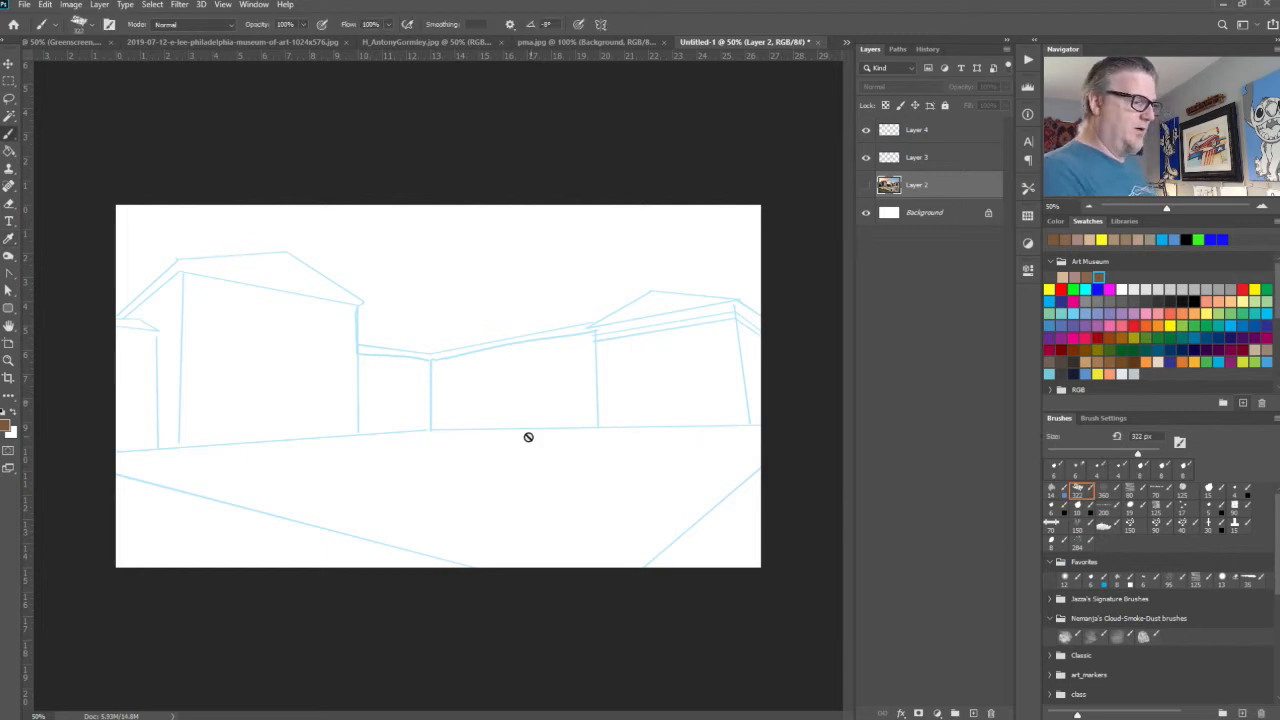
pyautogui.click(955, 132)
# Step: Rename Layer 3, which holds the blue line drawing, as Sketch and Layer 2 as Reference
pyautogui.click(866, 157)
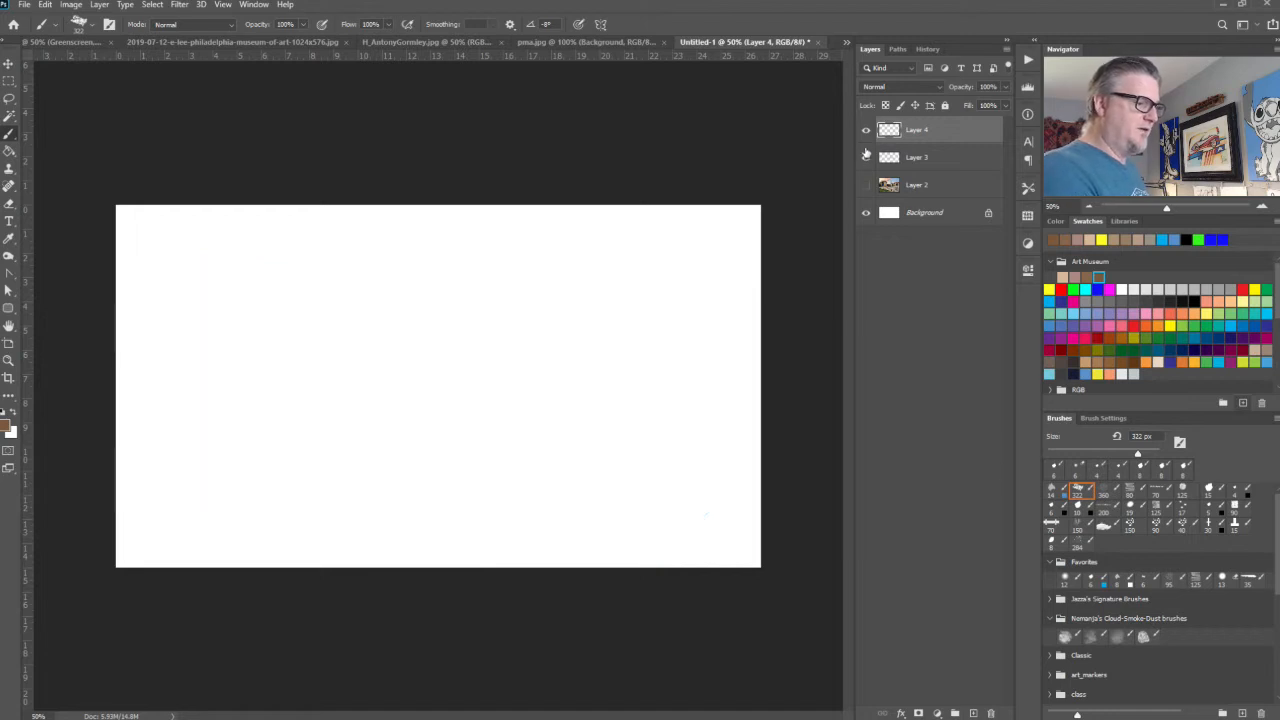
pyautogui.click(866, 157)
pyautogui.doubleClick(916, 157)
pyautogui.write('Sketch')
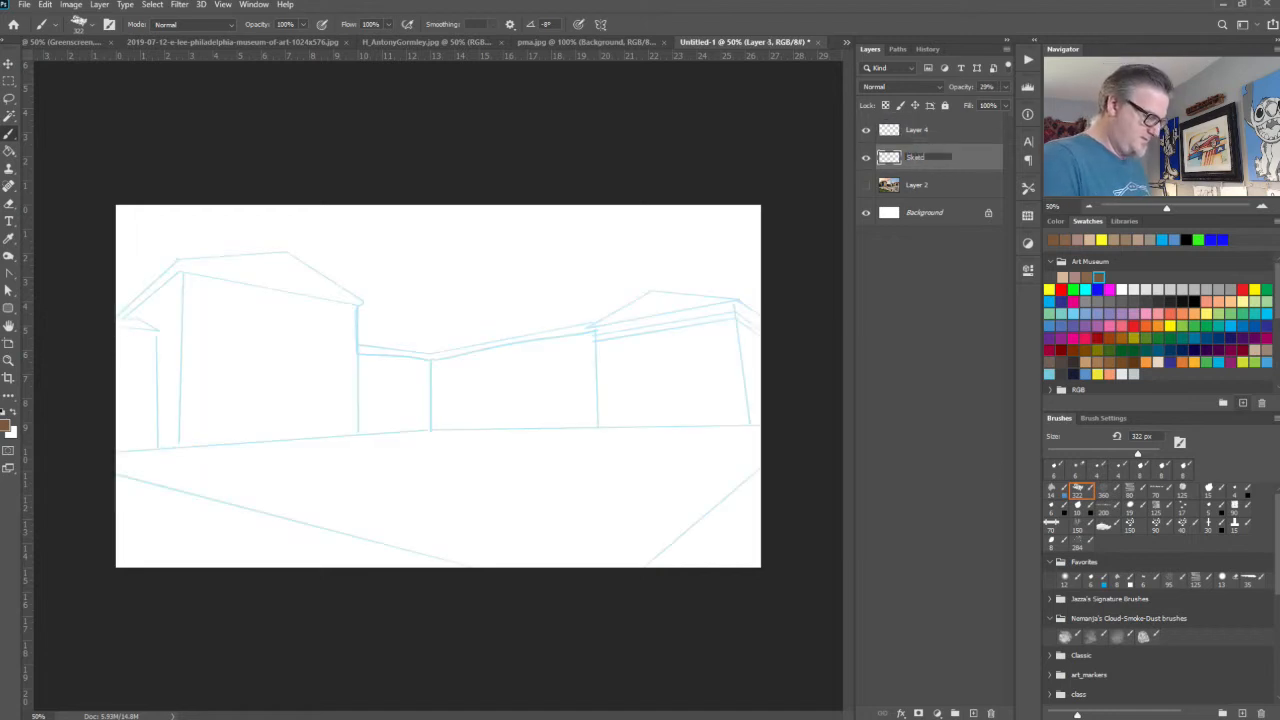
pyautogui.press('Return')
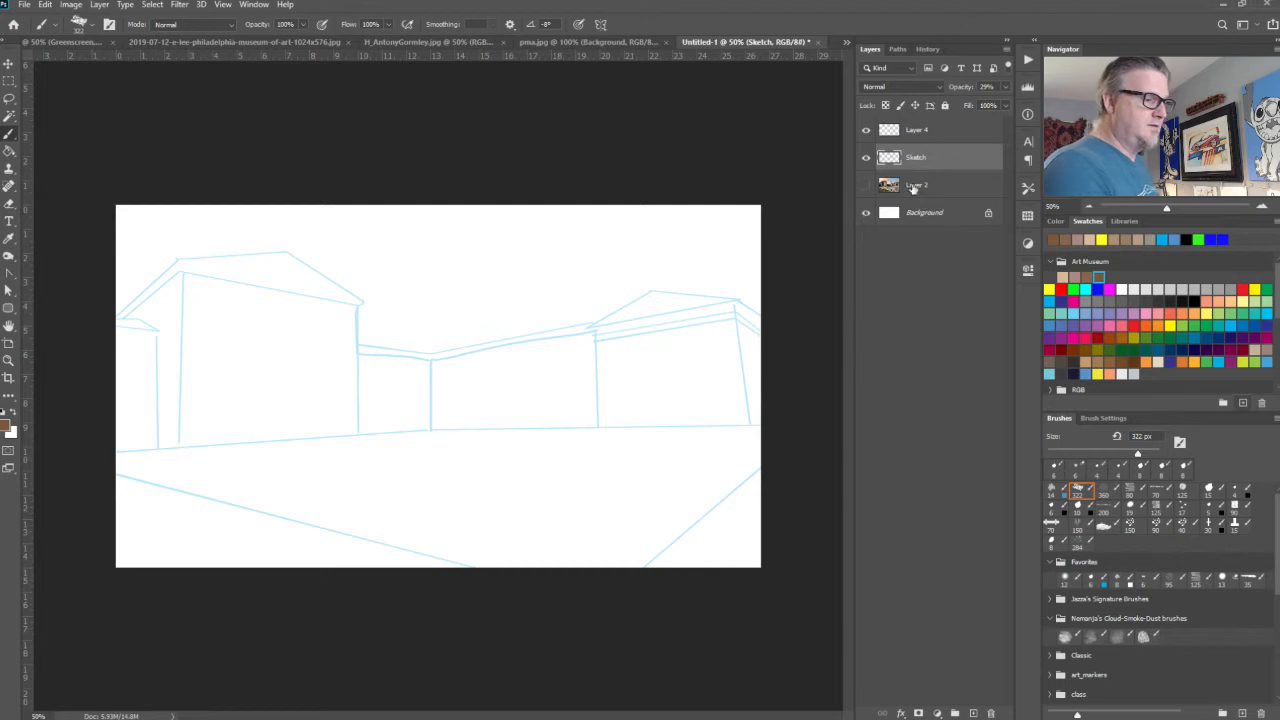
pyautogui.doubleClick(916, 185)
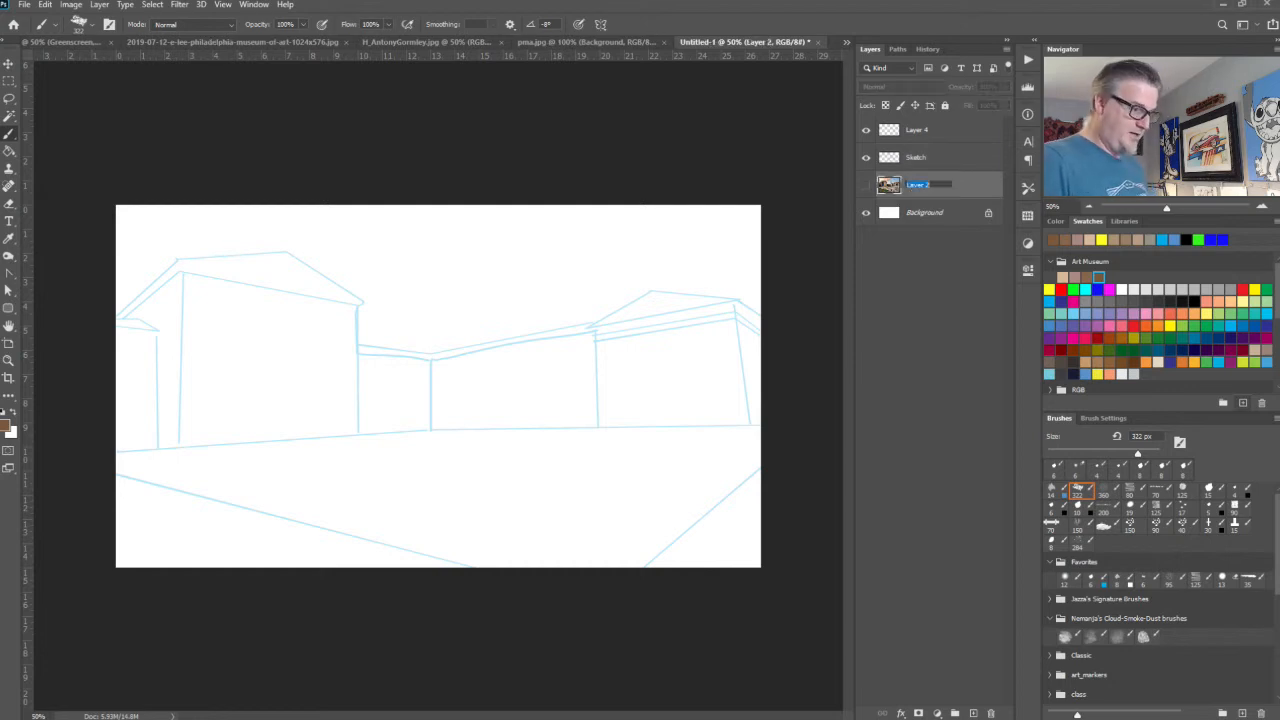
pyautogui.write('Reference')
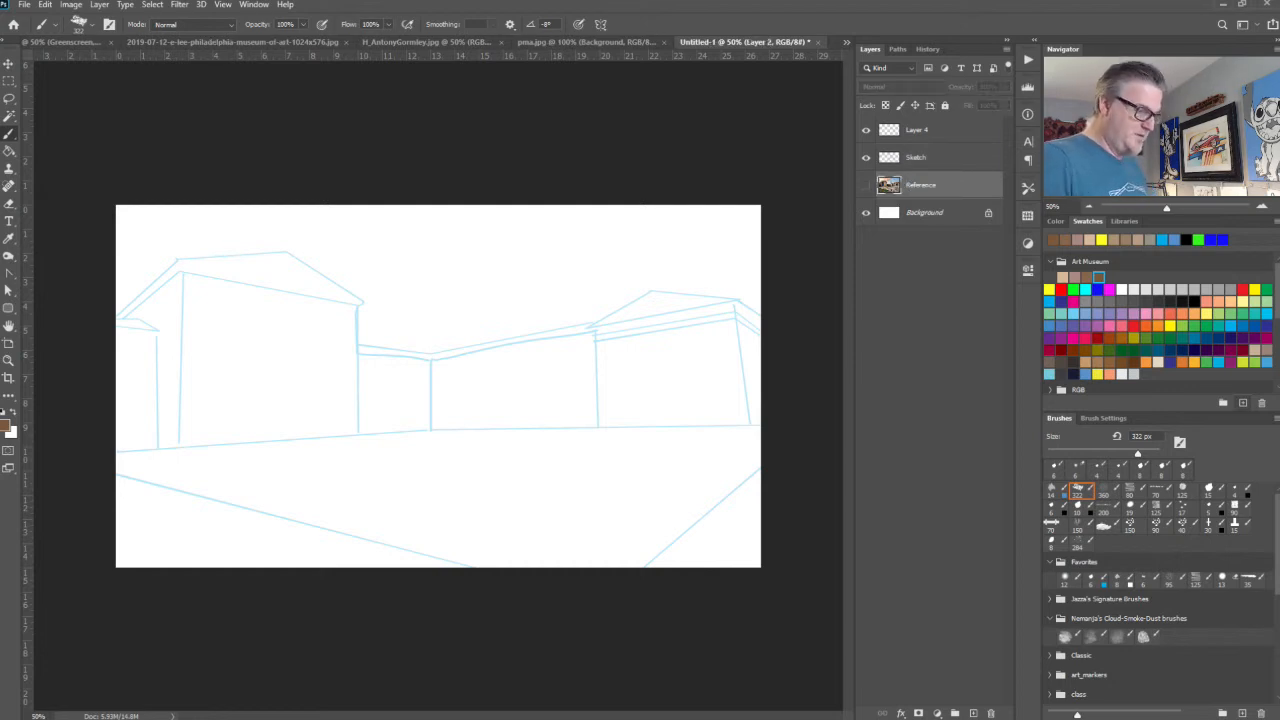
pyautogui.press('Return')
# Step: Make Layer 4 active and set up the 10 px brush with red as the foreground colour
pyautogui.click(866, 130)
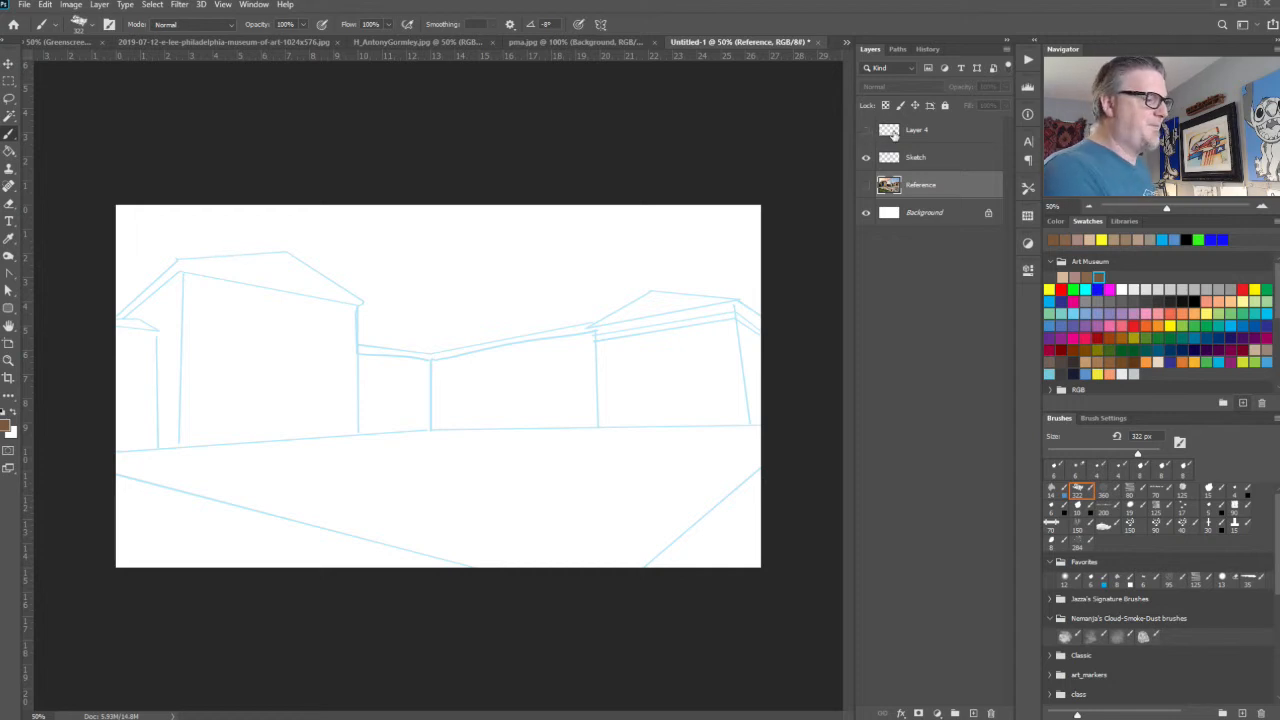
pyautogui.click(899, 134)
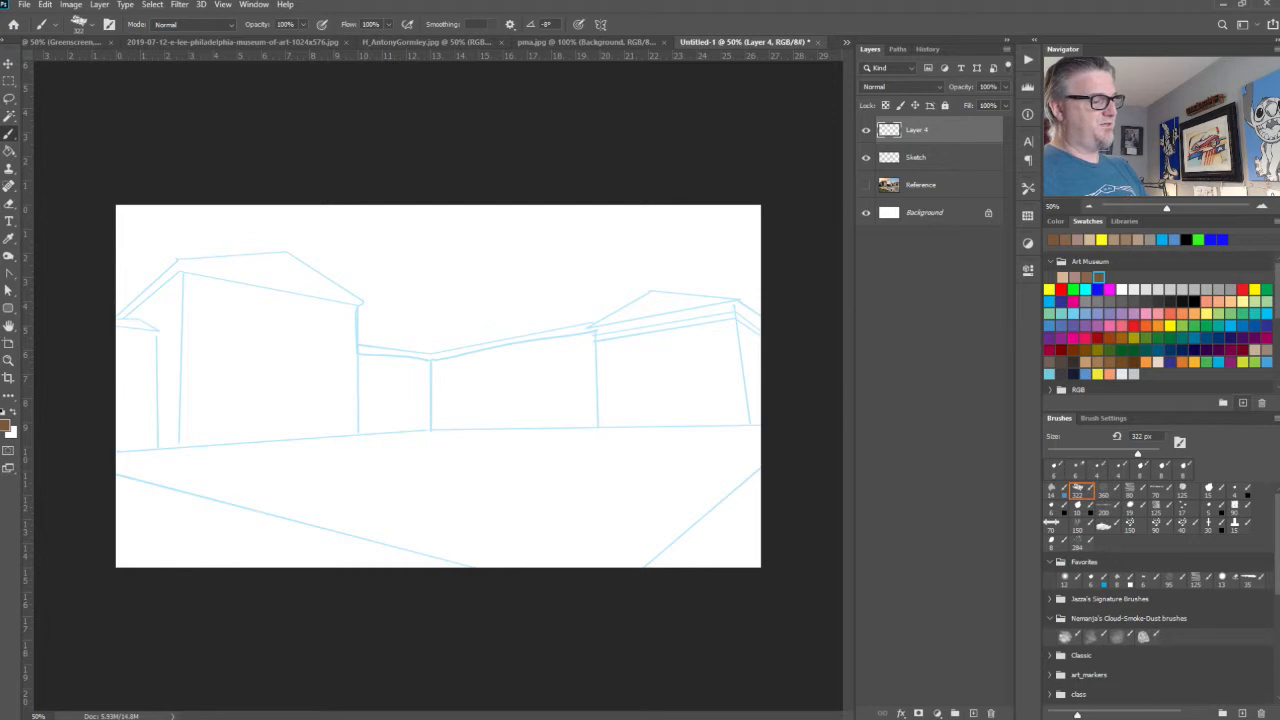
pyautogui.click(1061, 289)
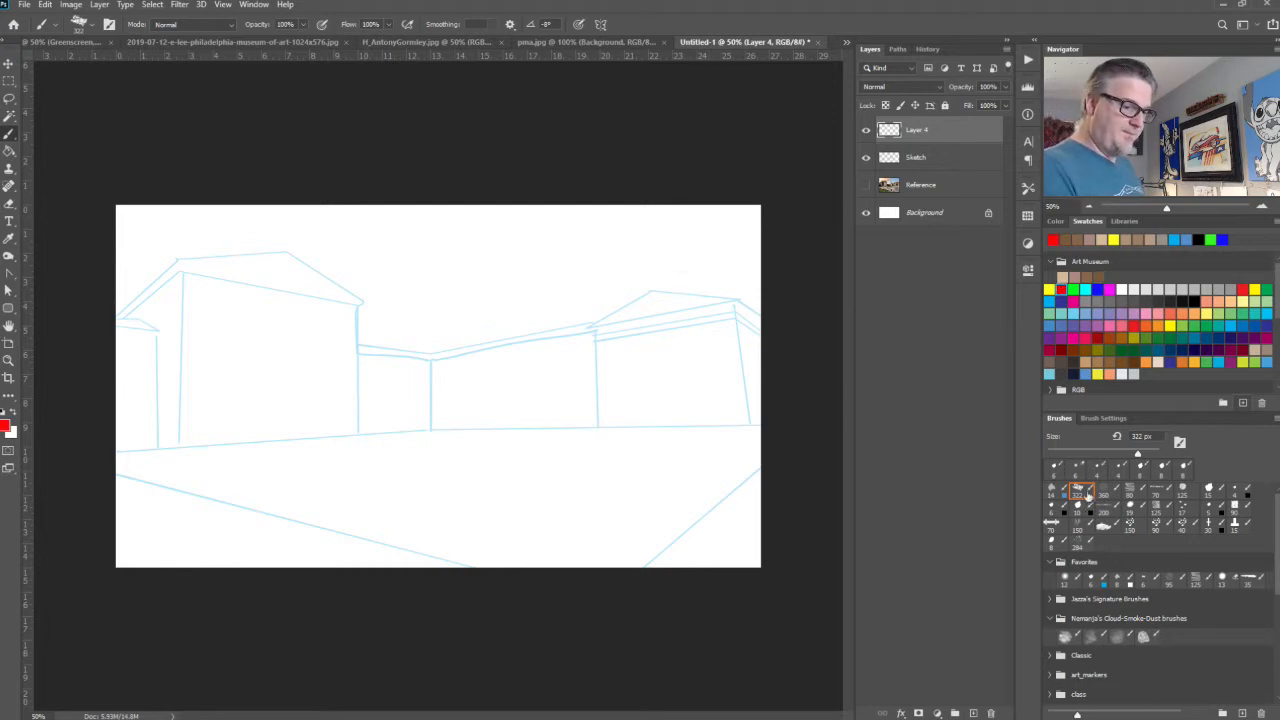
pyautogui.click(1077, 506)
pyautogui.click(1061, 289)
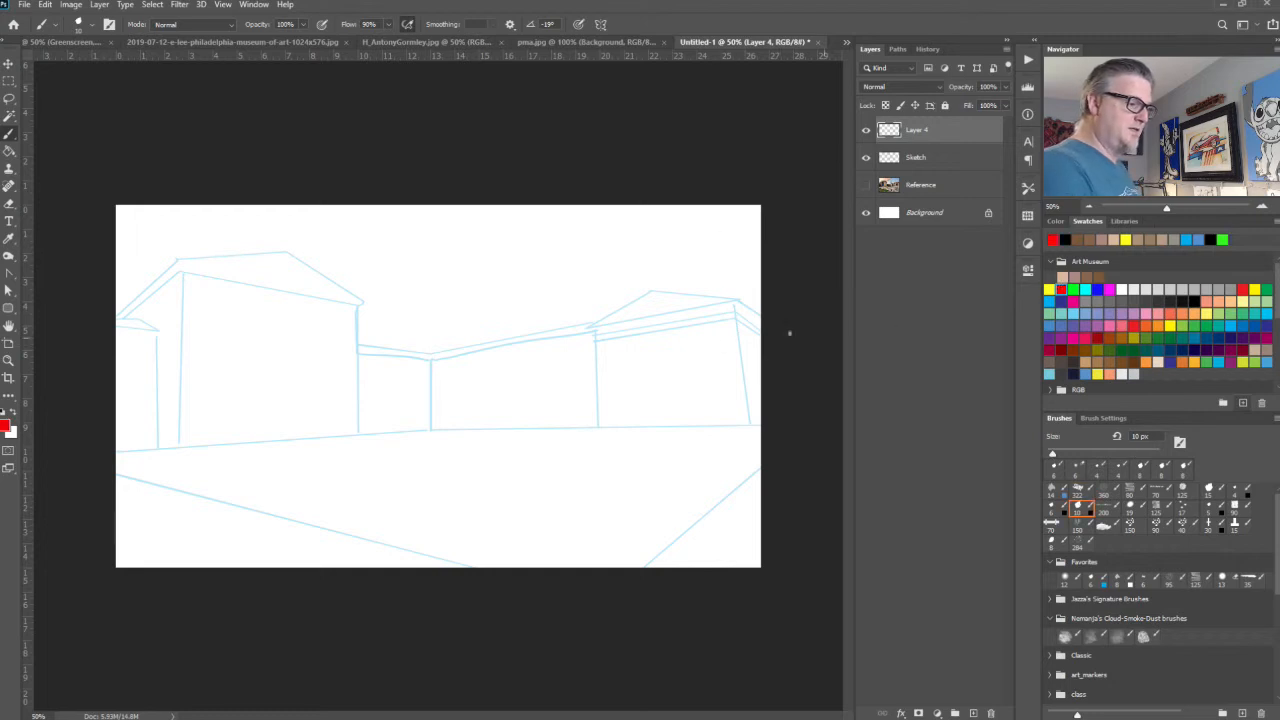
# Step: Try three freehand red strokes down the left, middle and right of the sketch on Layer 4, and undo them
pyautogui.moveTo(719, 212); pyautogui.dragTo(760, 528)
pyautogui.moveTo(176, 210); pyautogui.dragTo(177, 604)
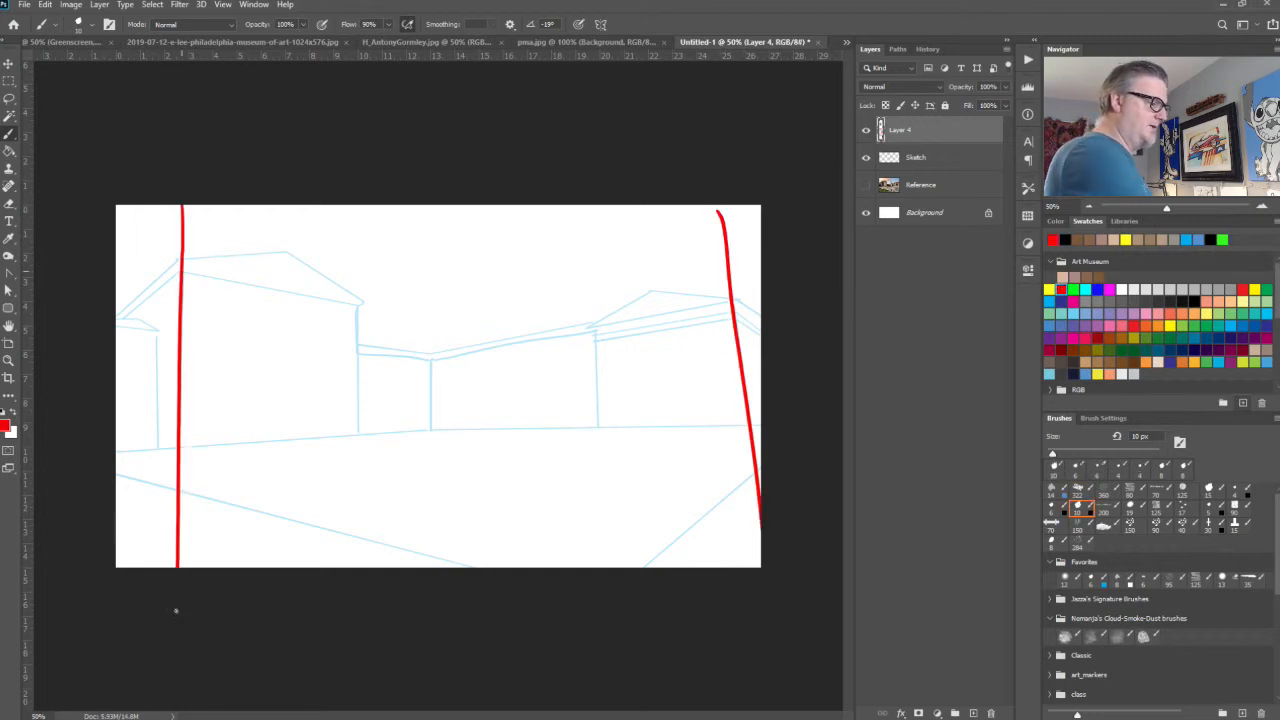
pyautogui.moveTo(423, 180); pyautogui.dragTo(448, 648)
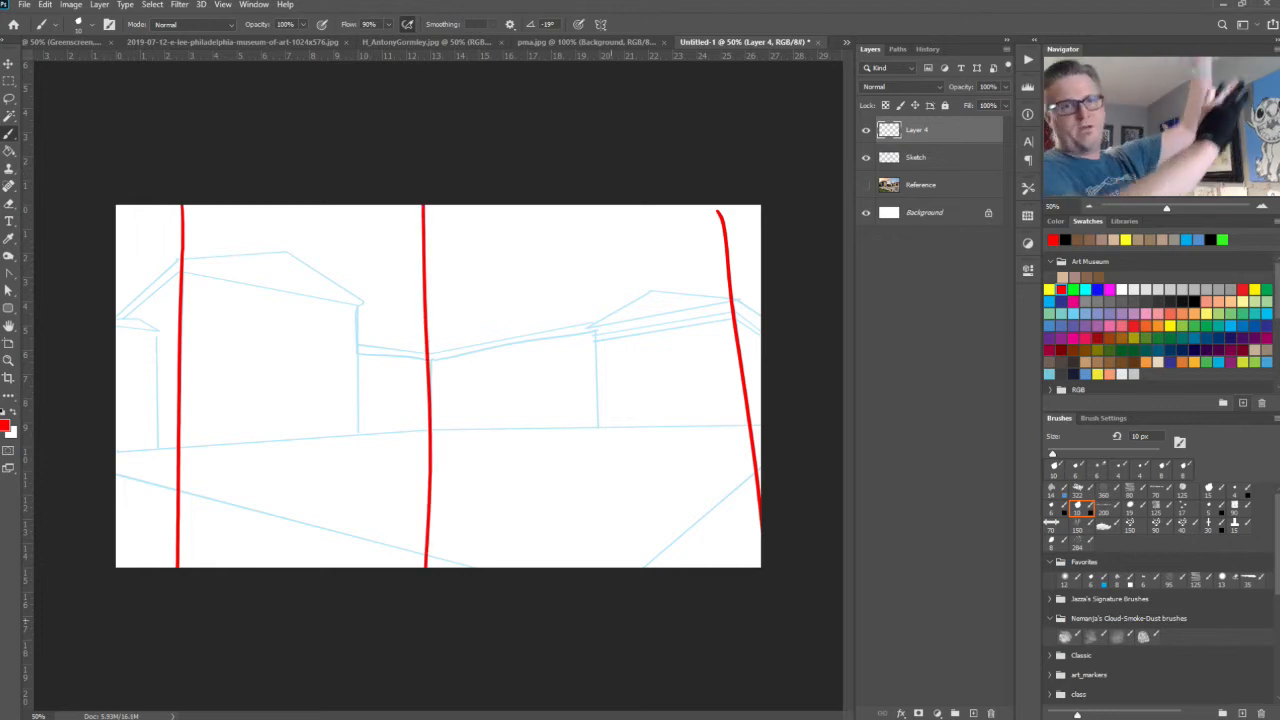
pyautogui.hotkey('ctrl', 'z')
pyautogui.hotkey('ctrl', 'z')
pyautogui.hotkey('ctrl', 'z')
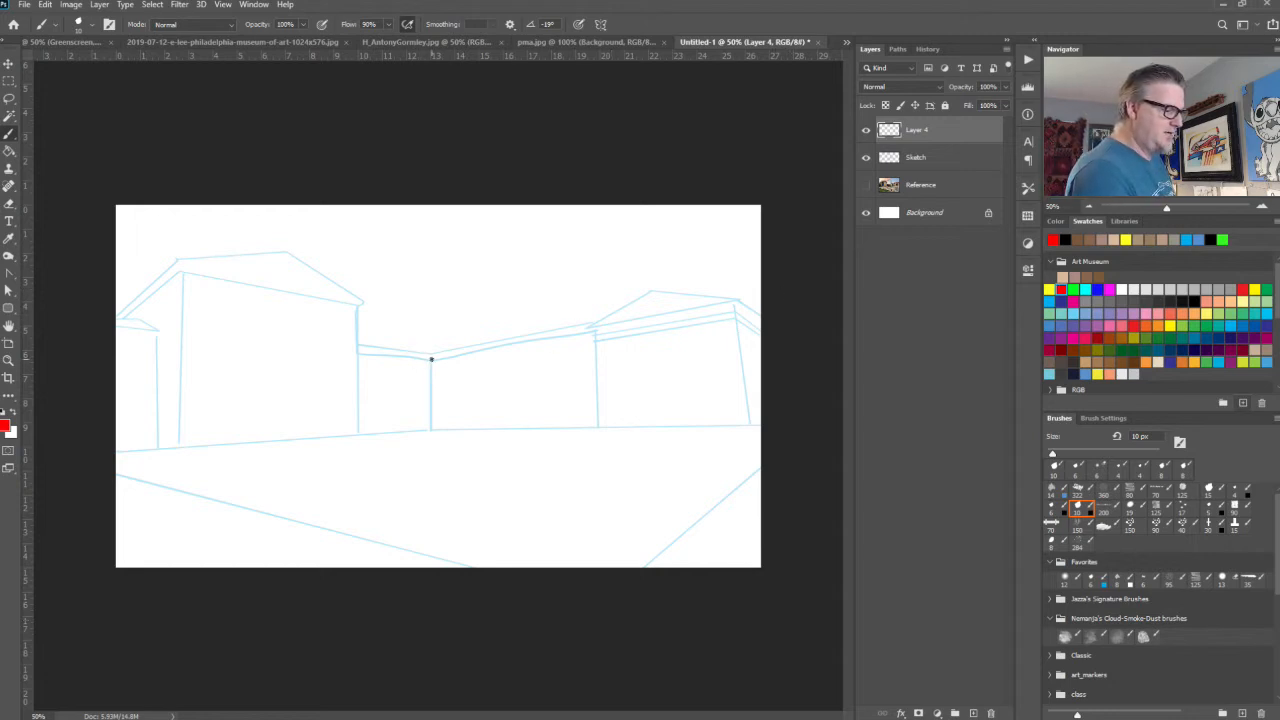
# Step: Try straight red brush lines along the central wall's roofline and the buildings' base line on Layer 4, and undo them
pyautogui.click(431, 359)
pyautogui.keyDown('shift'); pyautogui.click(789, 291); pyautogui.keyUp('shift')
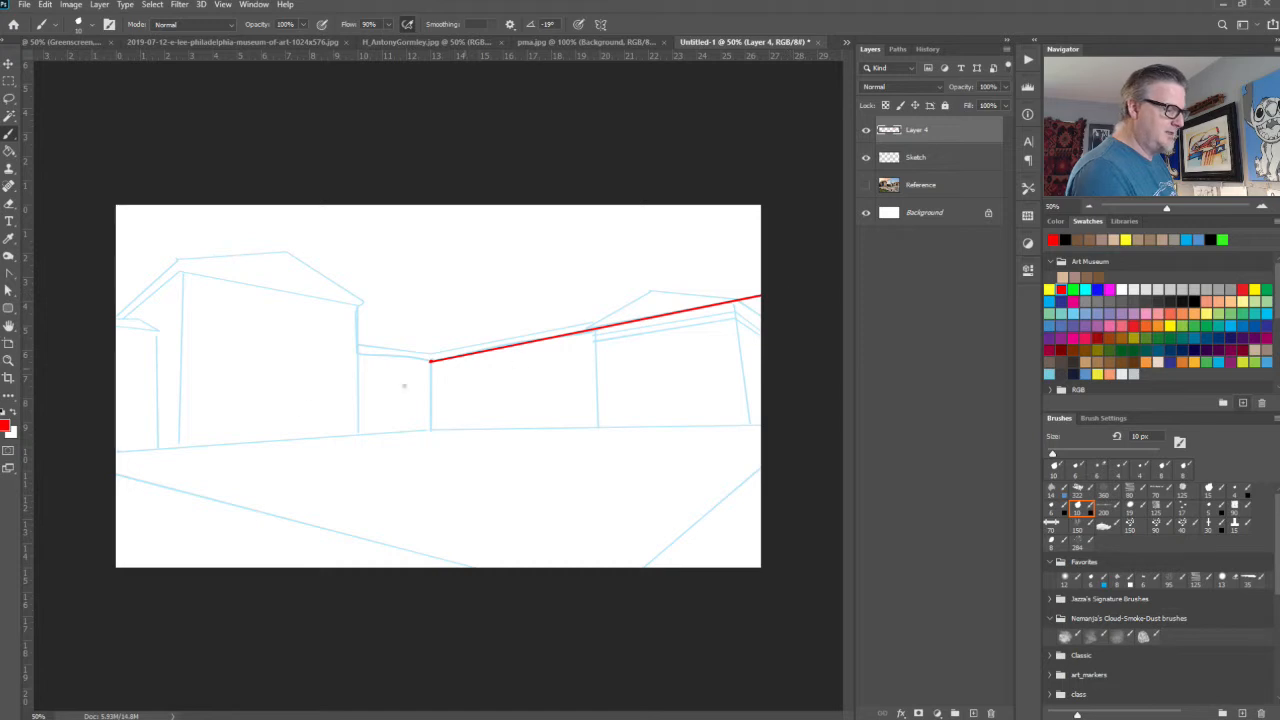
pyautogui.keyDown('shift'); pyautogui.click(66, 415); pyautogui.keyUp('shift')
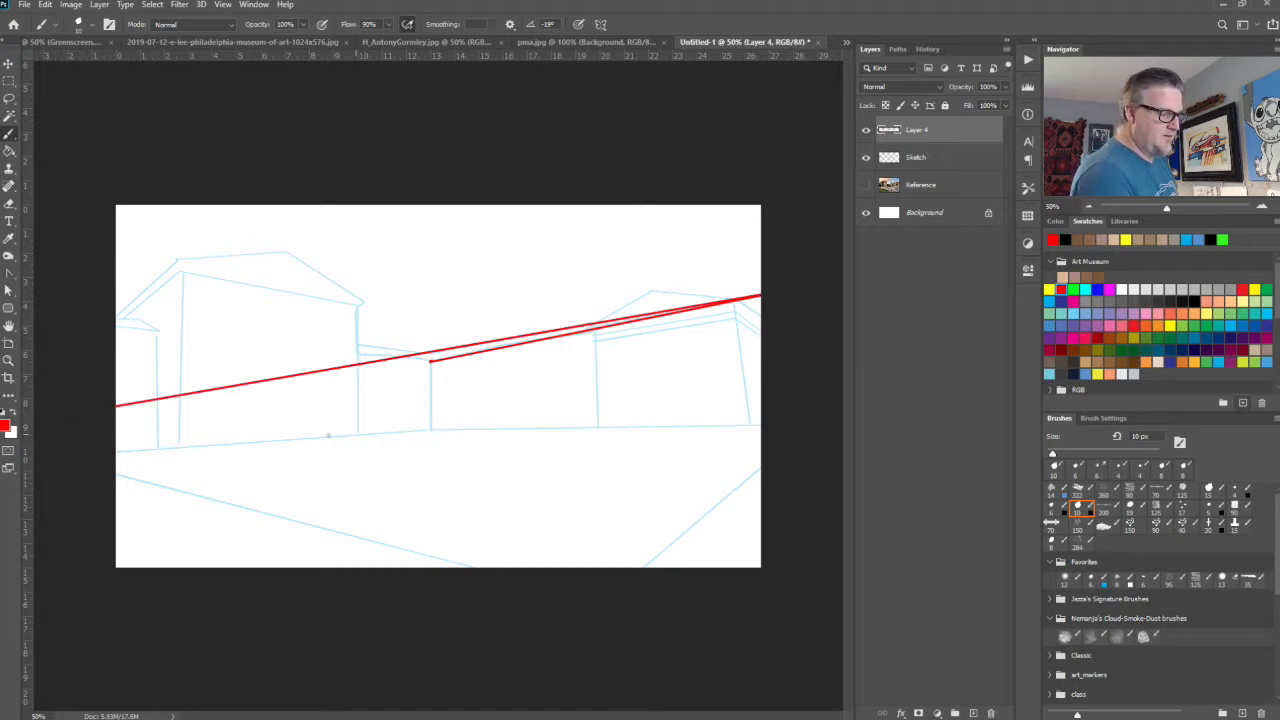
pyautogui.keyDown('shift'); pyautogui.click(100, 436); pyautogui.keyUp('shift')
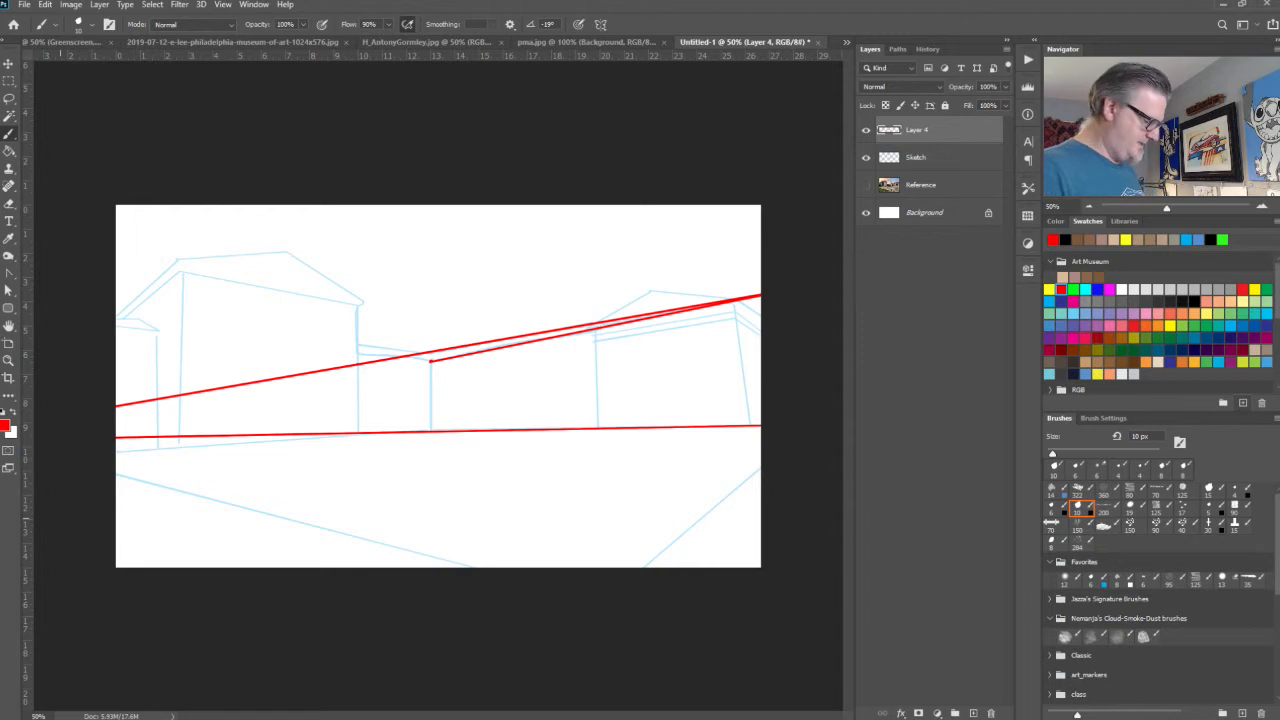
pyautogui.hotkey('ctrl', 'z')
pyautogui.hotkey('ctrl', 'z')
pyautogui.hotkey('ctrl', 'z')
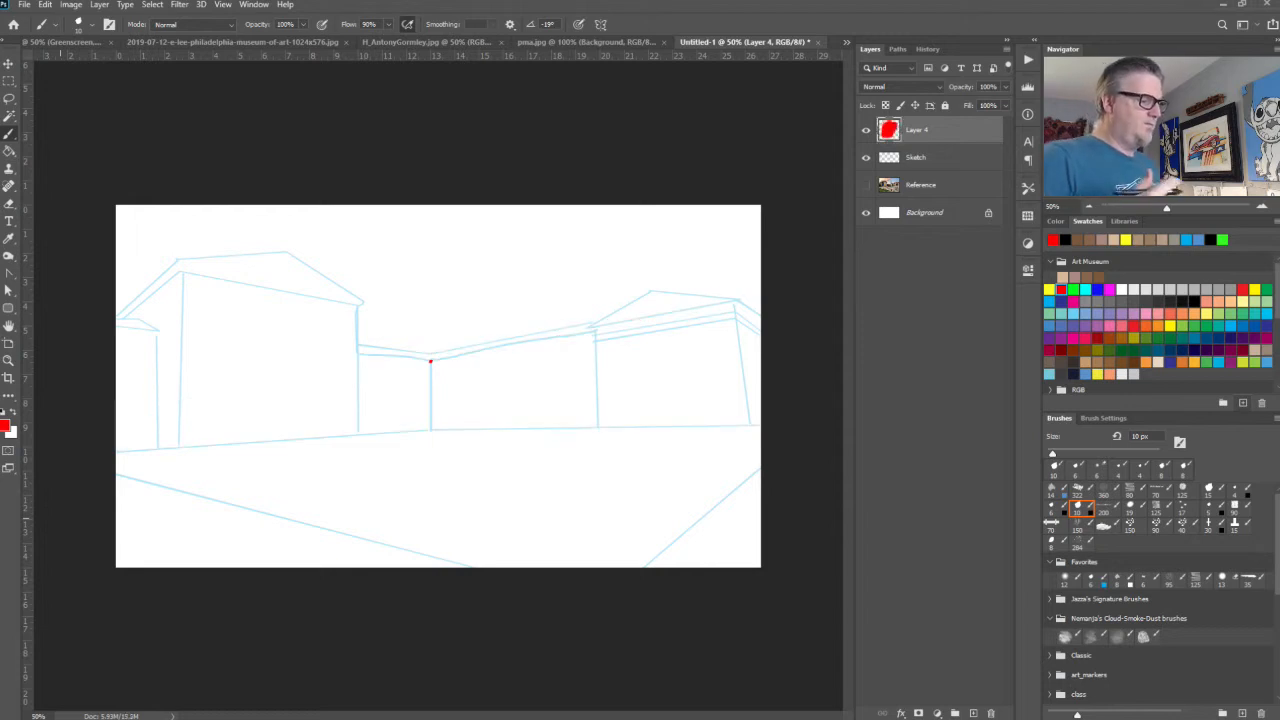
pyautogui.hotkey('ctrl', 'z')
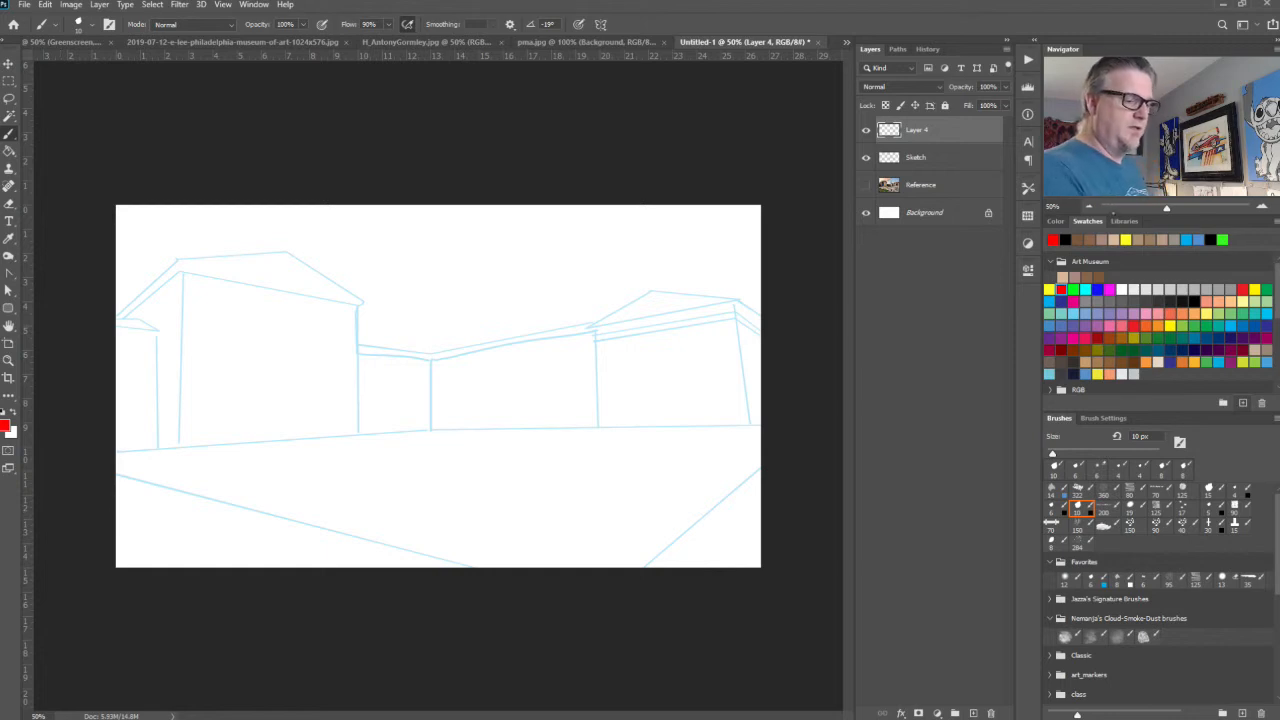
# Step: Choose the 200 px brush with the red swatch as the foreground colour
pyautogui.click(1106, 508)
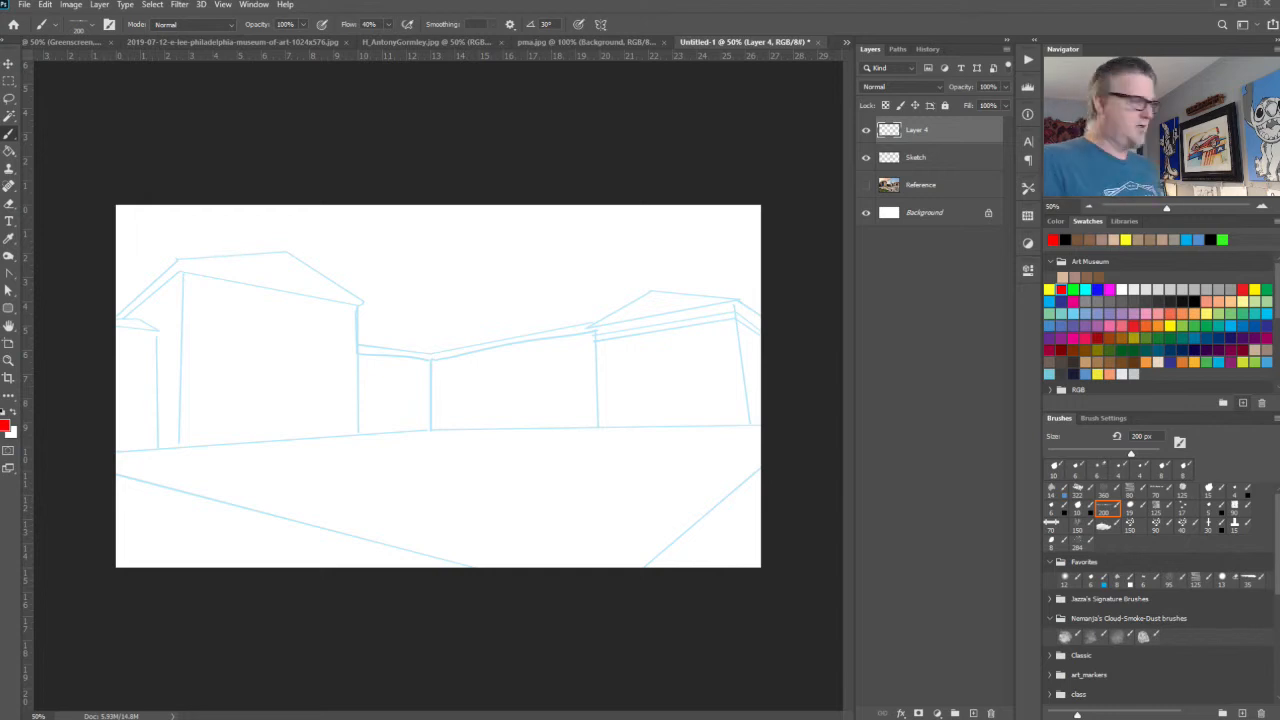
pyautogui.click(1061, 290)
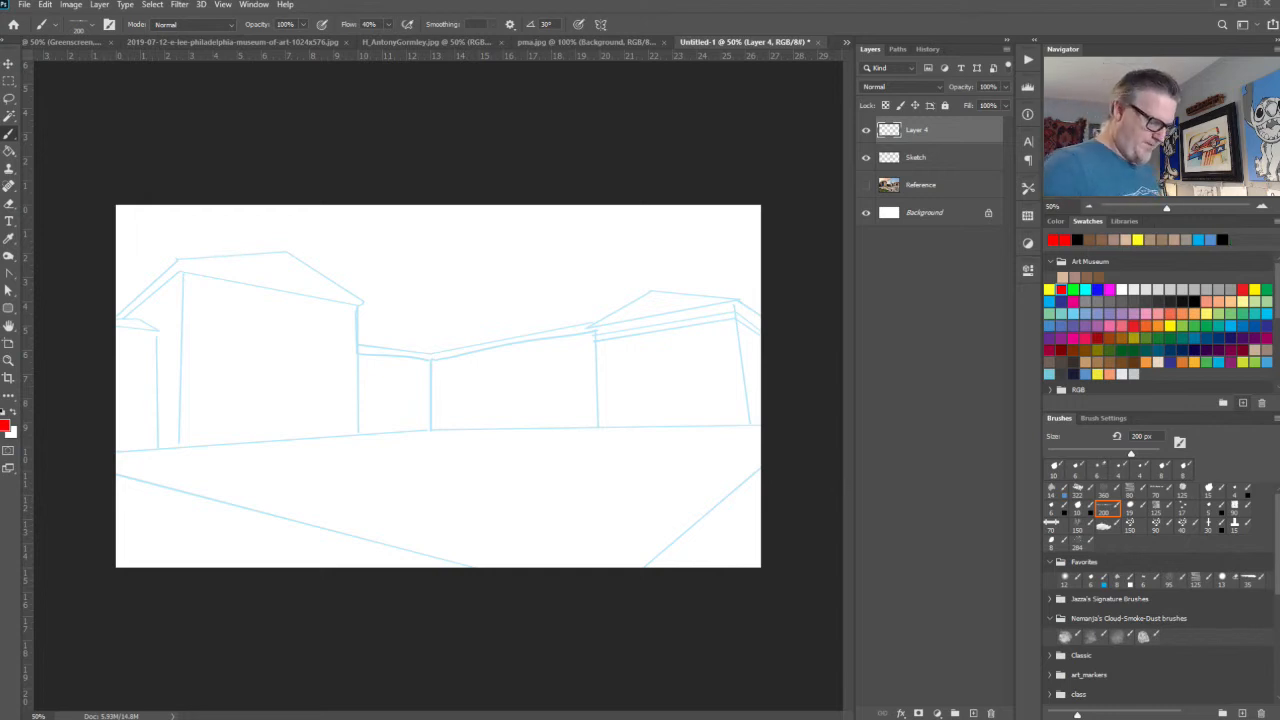
# Step: Try the Polygonal Lasso by outlining a tilted four-sided selection over the right building and plaza, and deselect it
pyautogui.press('l')
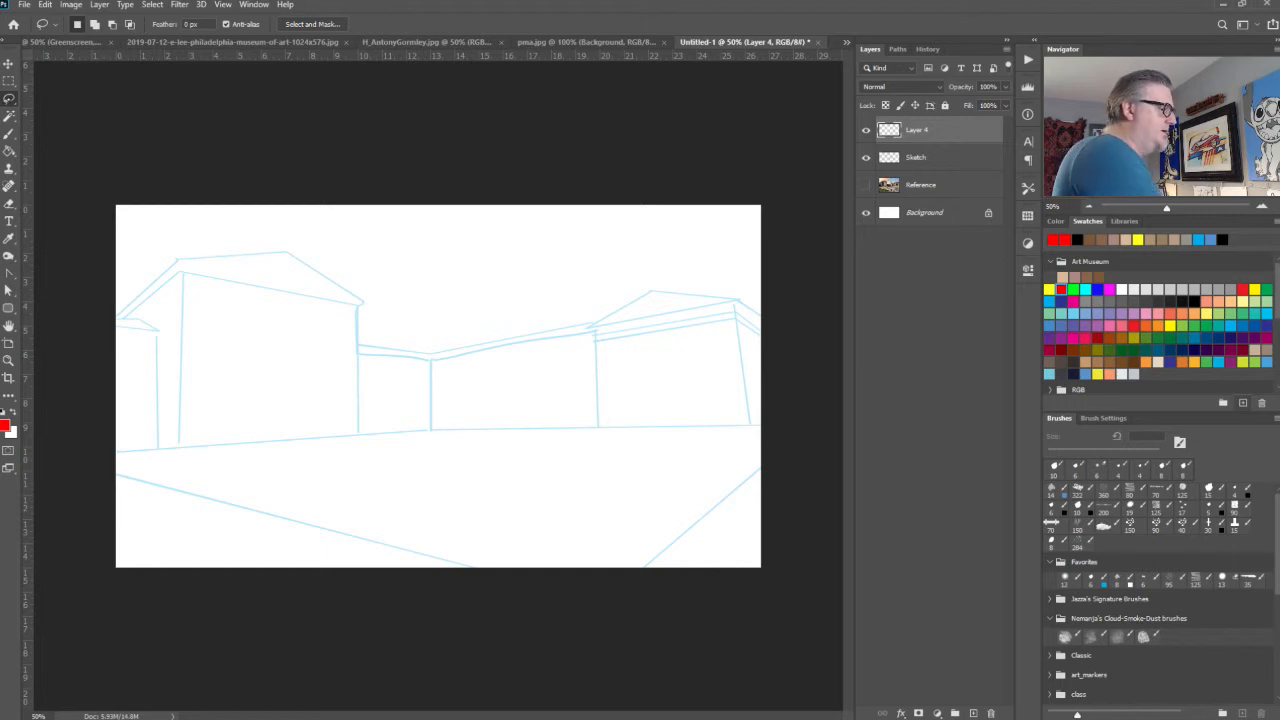
pyautogui.hotkey('shift', 'l')
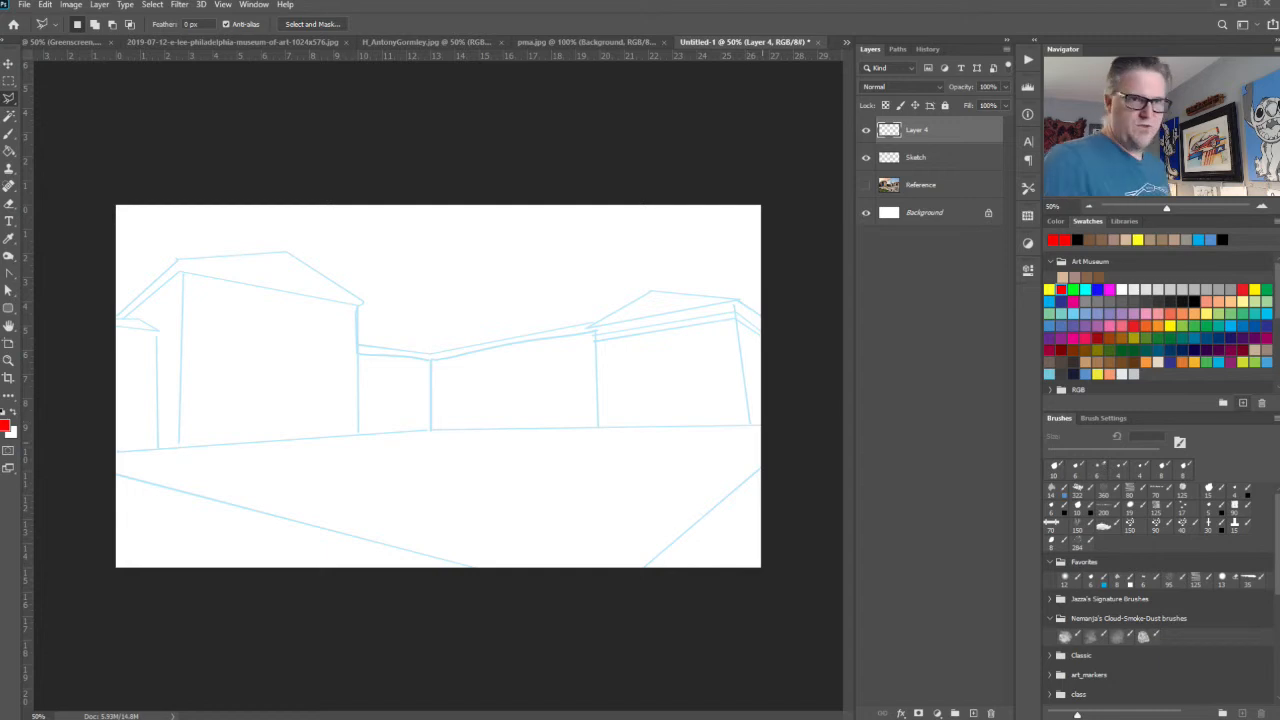
pyautogui.click(496, 366)
pyautogui.click(566, 512)
pyautogui.click(704, 405)
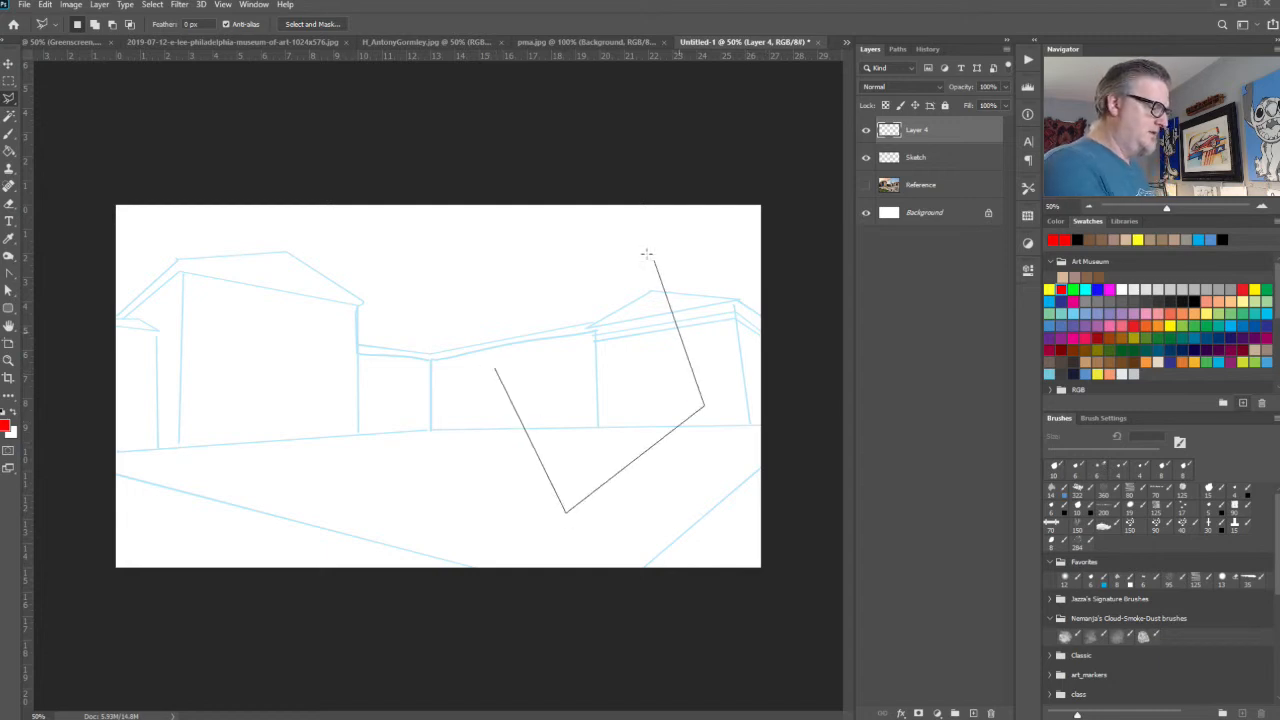
pyautogui.click(655, 262)
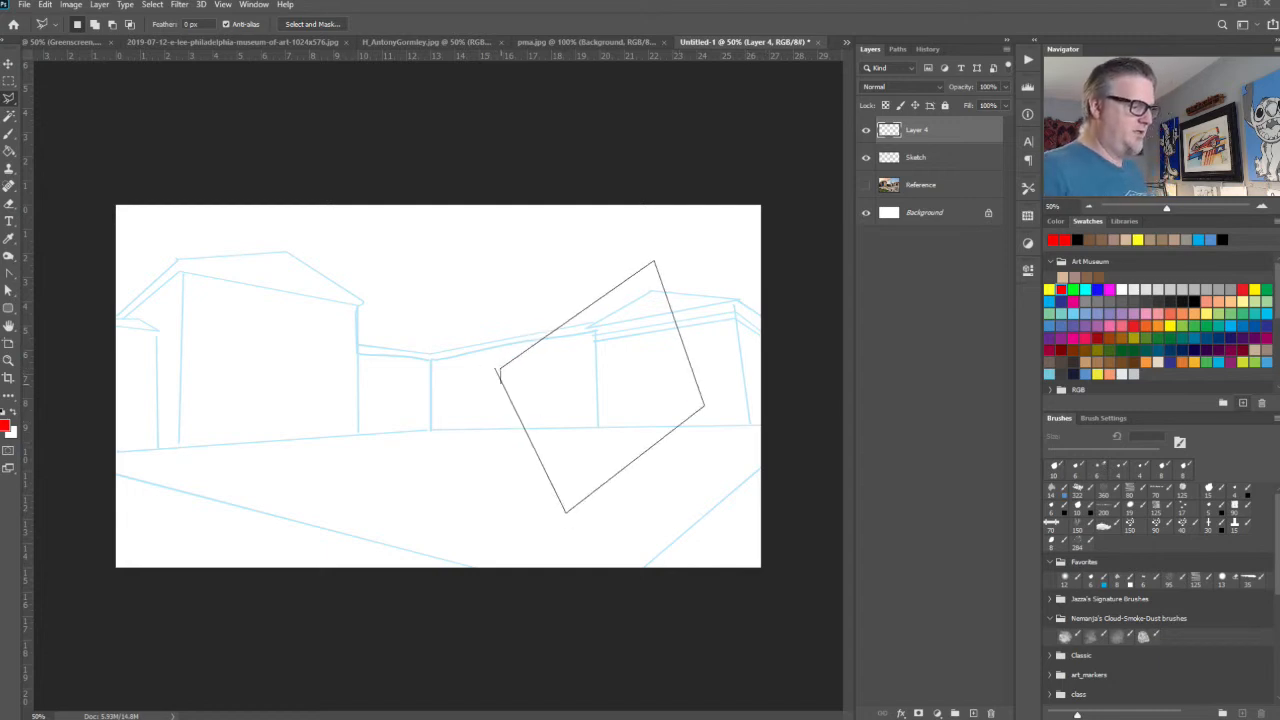
pyautogui.click(497, 367)
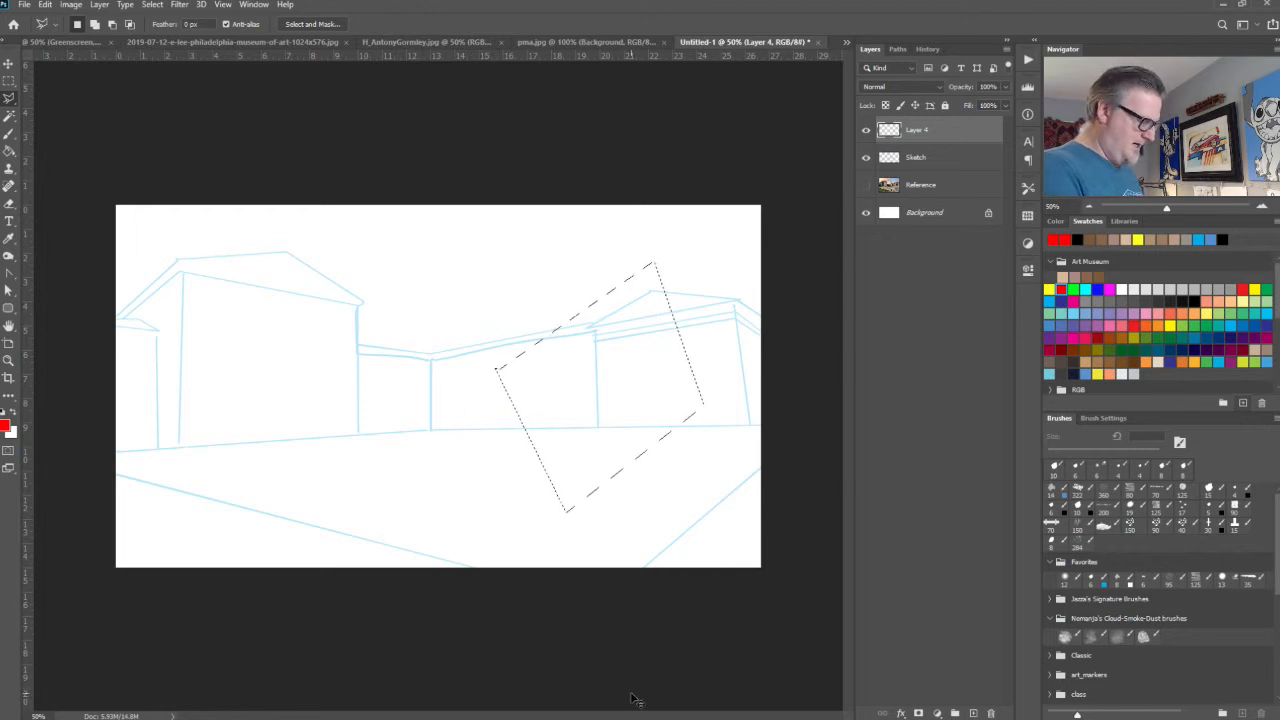
pyautogui.hotkey('ctrl', 'd')
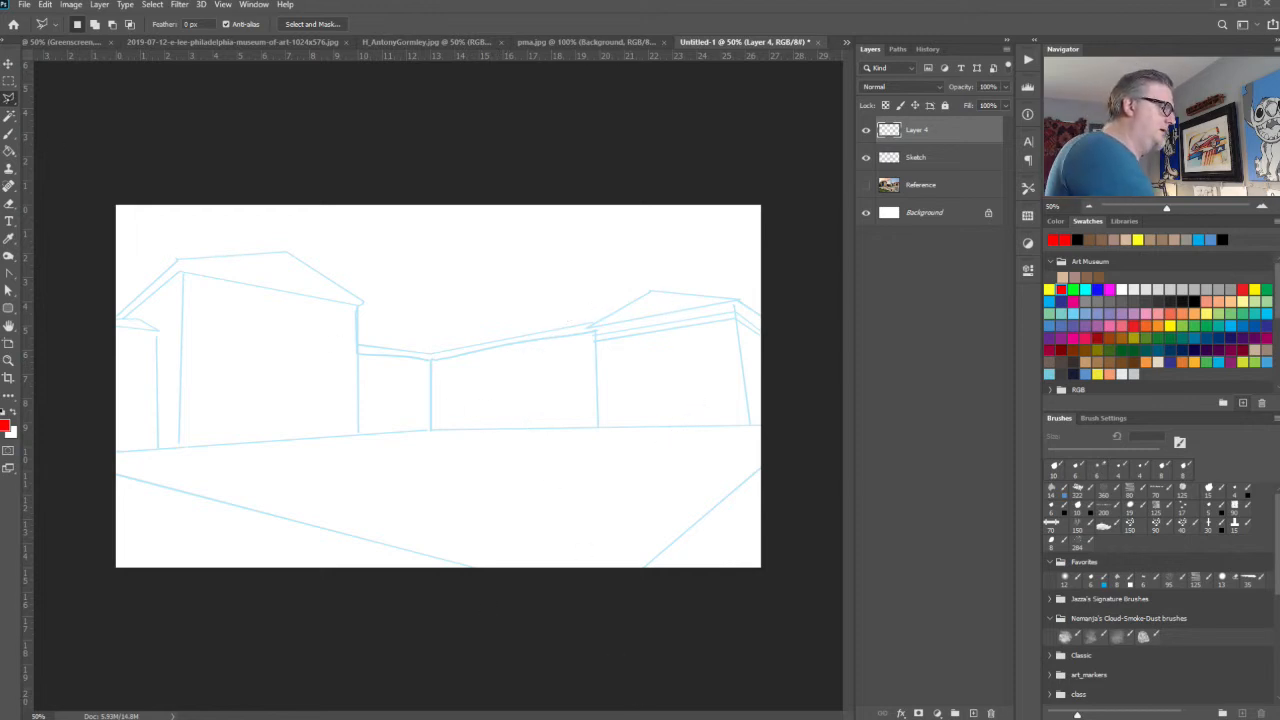
# Step: Try the freehand Lasso with several loose curved selections across the sketch, and clear the selection
pyautogui.hotkey('shift', 'l')
pyautogui.moveTo(466, 430)
pyautogui.mouseDown()
pyautogui.moveTo(393, 321)
pyautogui.moveTo(691, 426)
pyautogui.moveTo(494, 495)
pyautogui.moveTo(554, 322)
pyautogui.moveTo(478, 545)
pyautogui.mouseUp()
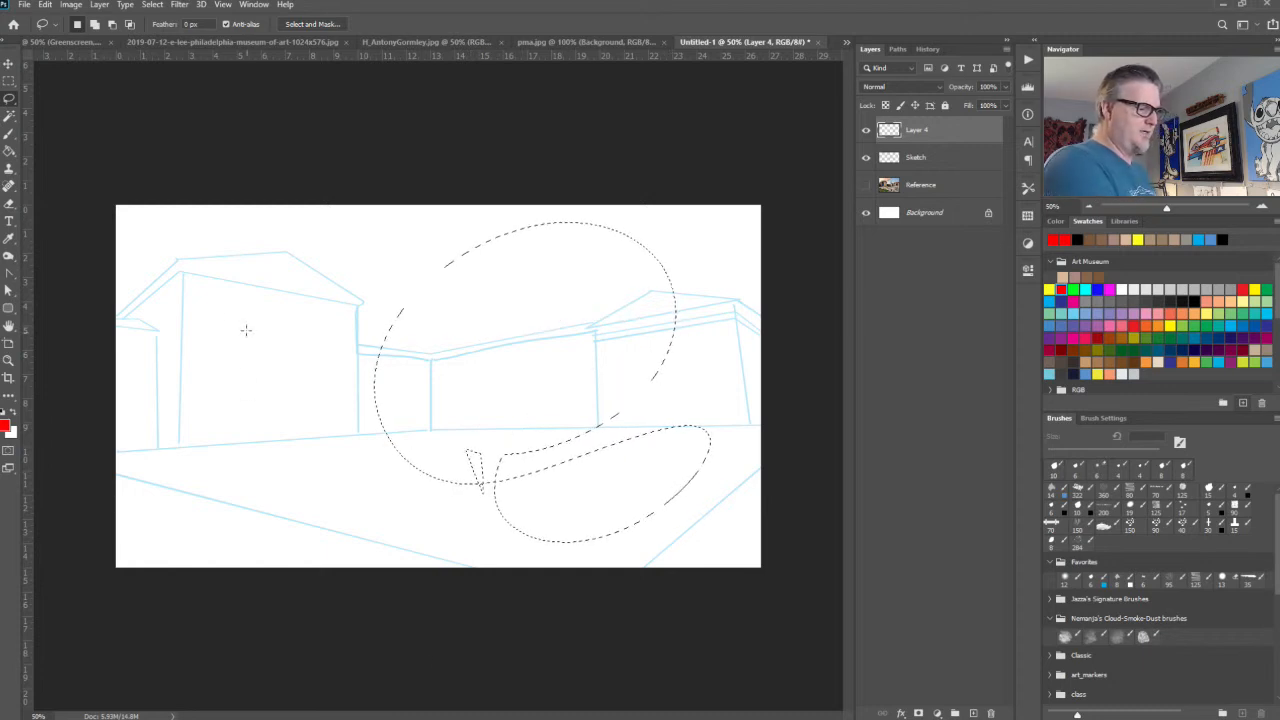
pyautogui.moveTo(238, 318)
pyautogui.mouseDown()
pyautogui.moveTo(246, 480)
pyautogui.moveTo(453, 345)
pyautogui.moveTo(252, 356)
pyautogui.mouseUp()
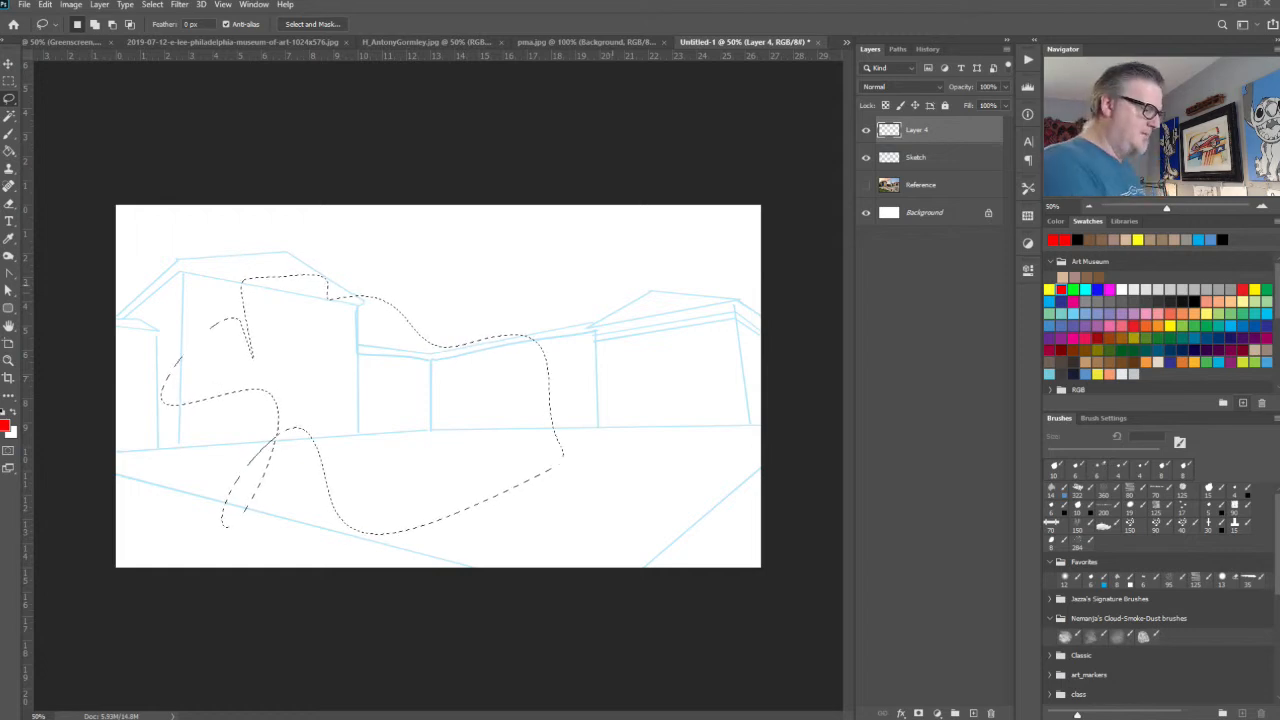
pyautogui.moveTo(613, 275)
pyautogui.mouseDown()
pyautogui.moveTo(688, 482)
pyautogui.moveTo(734, 506)
pyautogui.moveTo(733, 376)
pyautogui.mouseUp()
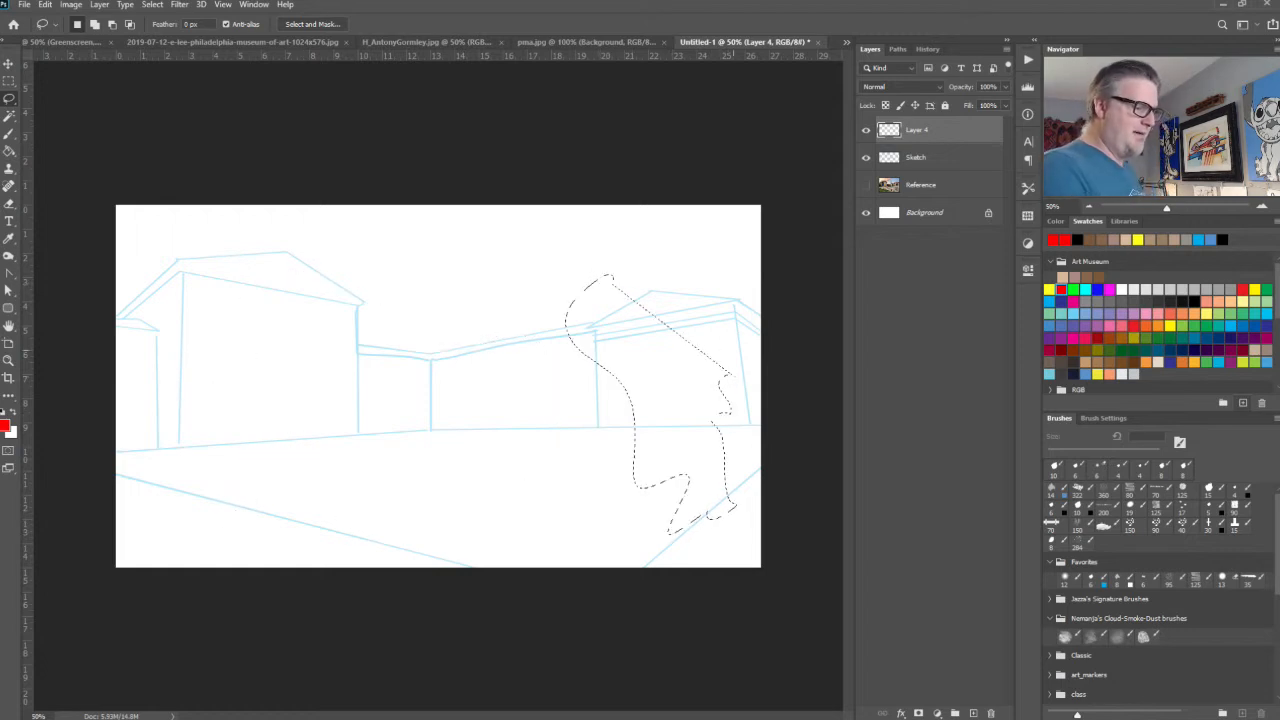
pyautogui.moveTo(243, 278); pyautogui.dragTo(251, 357)
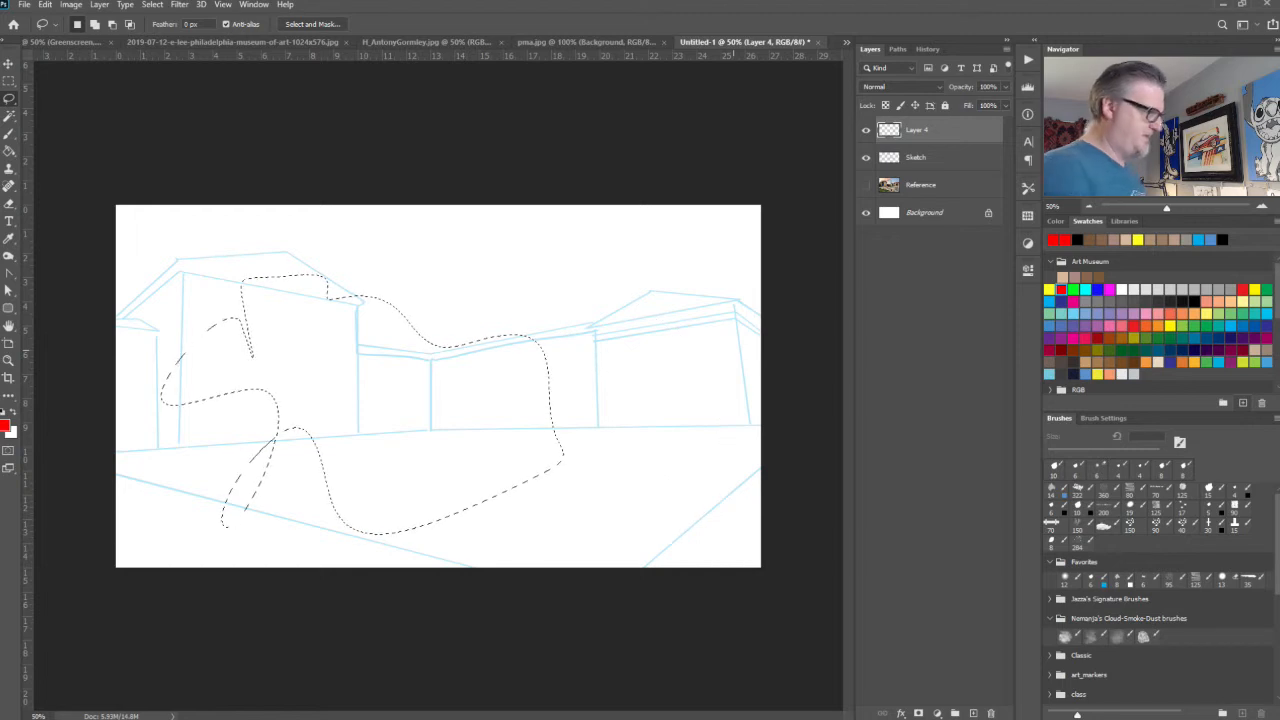
pyautogui.moveTo(467, 451); pyautogui.dragTo(482, 493)
pyautogui.hotkey('ctrl', 'd')
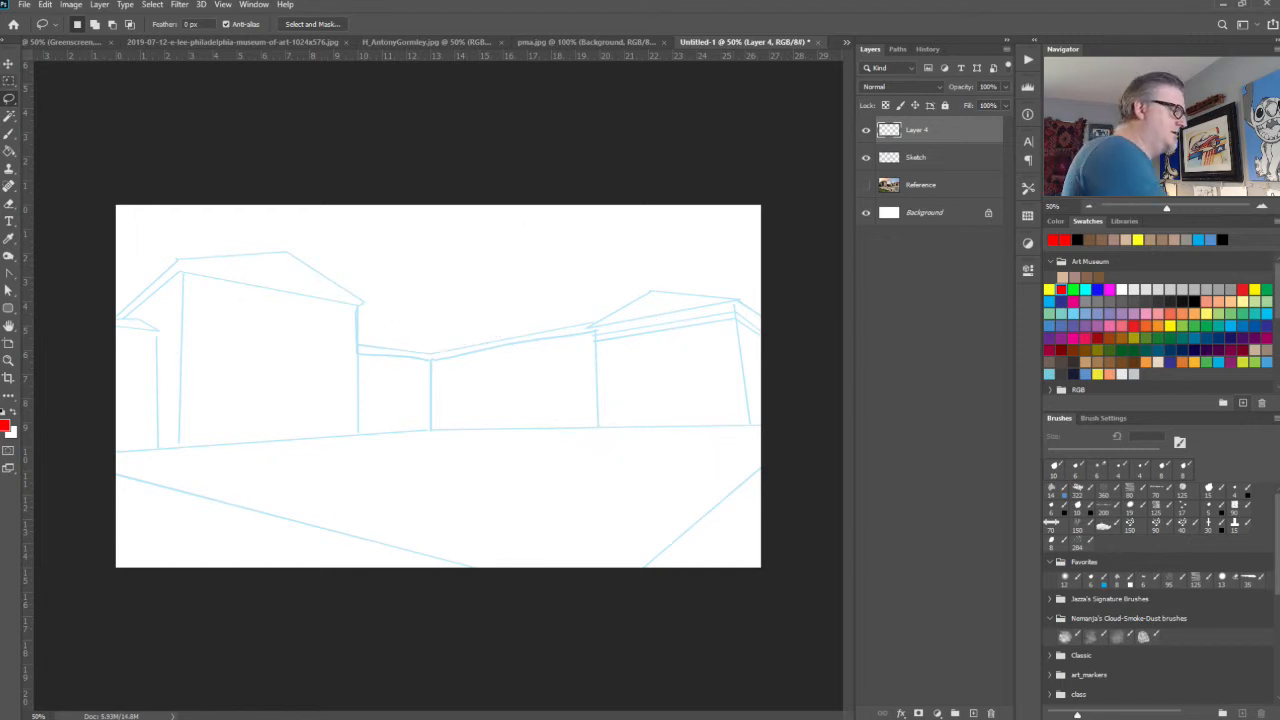
# Step: Select the whole ground area below the buildings' base line with the Polygonal Lasso, extending past the canvas edges
pyautogui.hotkey('shift', 'l')
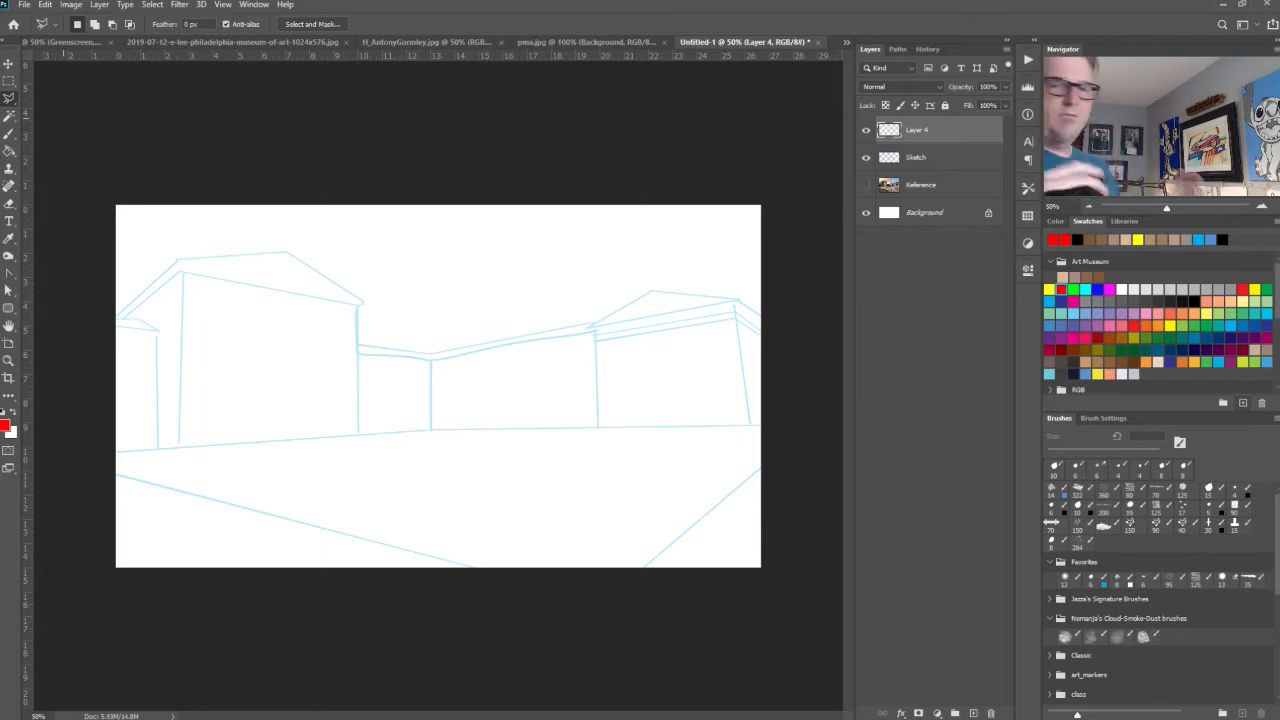
pyautogui.click(762, 425)
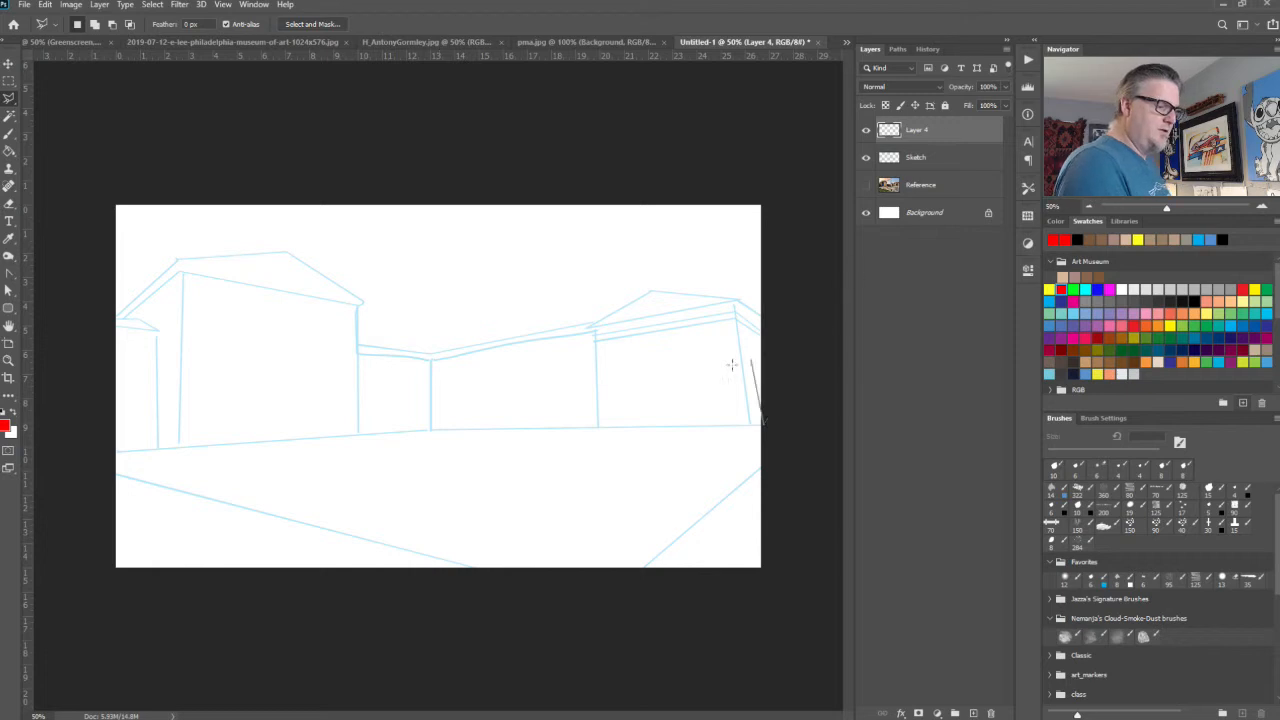
pyautogui.click(428, 429)
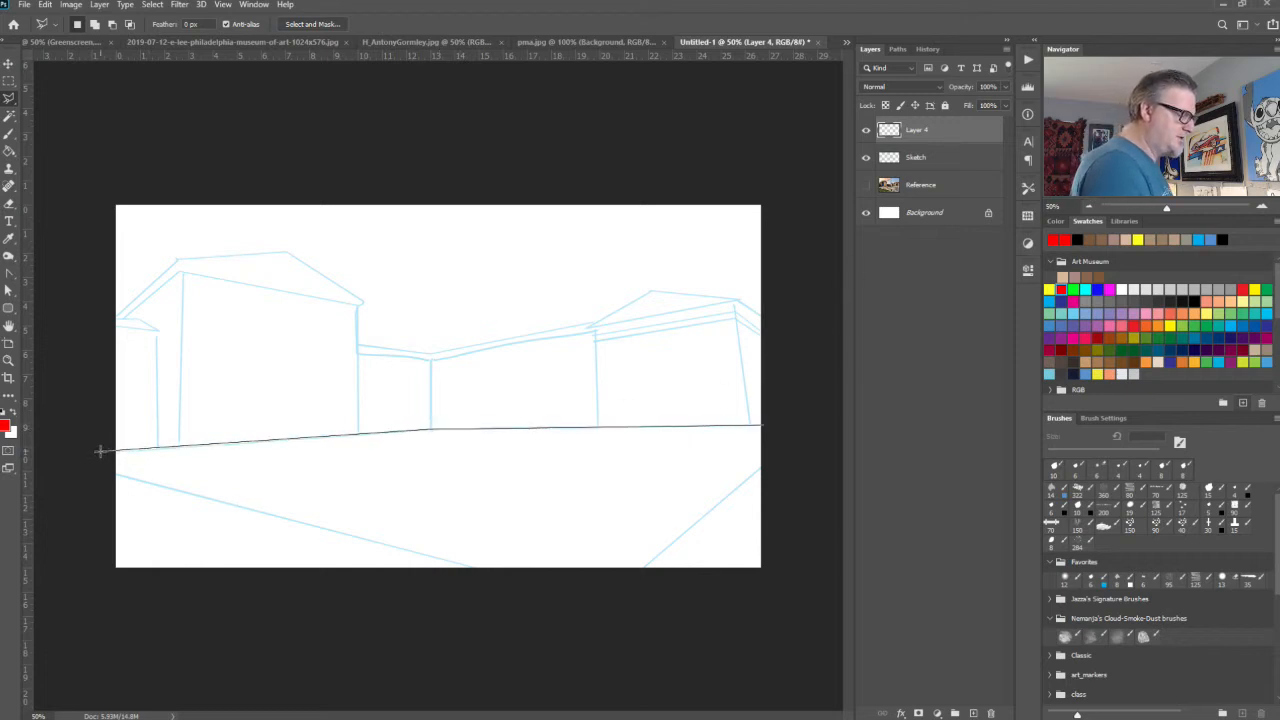
pyautogui.click(101, 453)
pyautogui.click(108, 597)
pyautogui.click(766, 576)
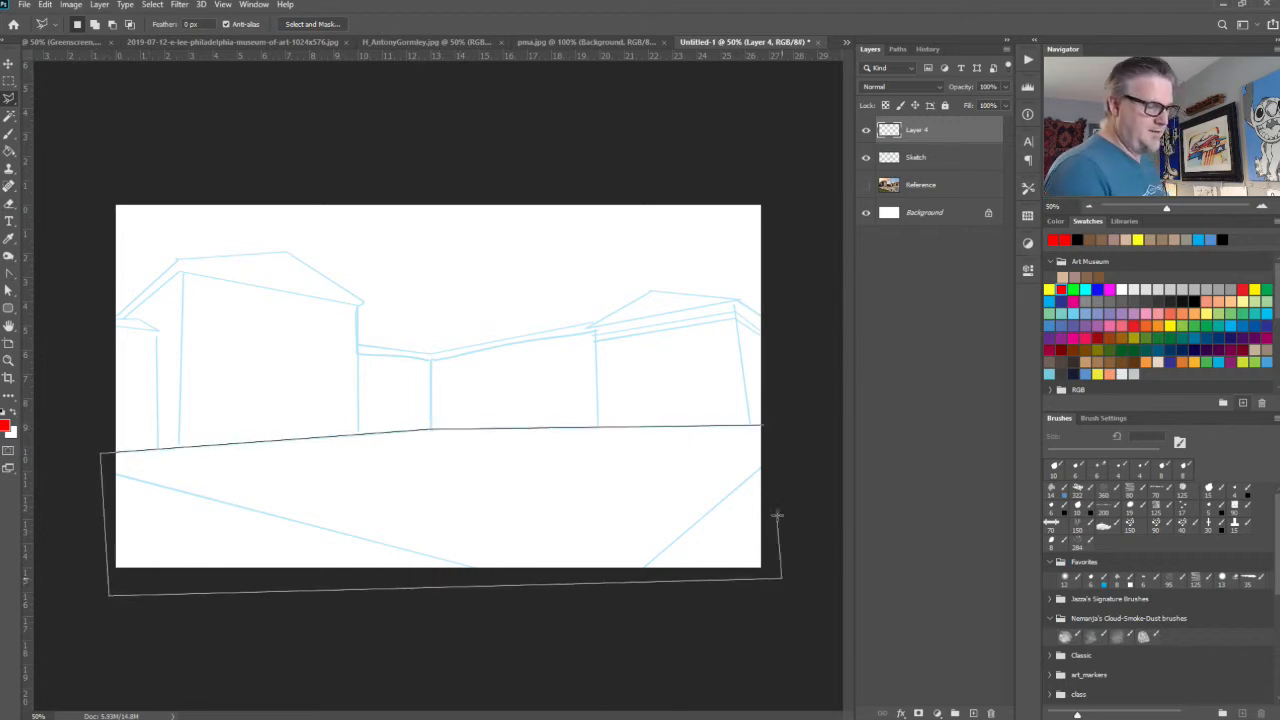
pyautogui.click(762, 425)
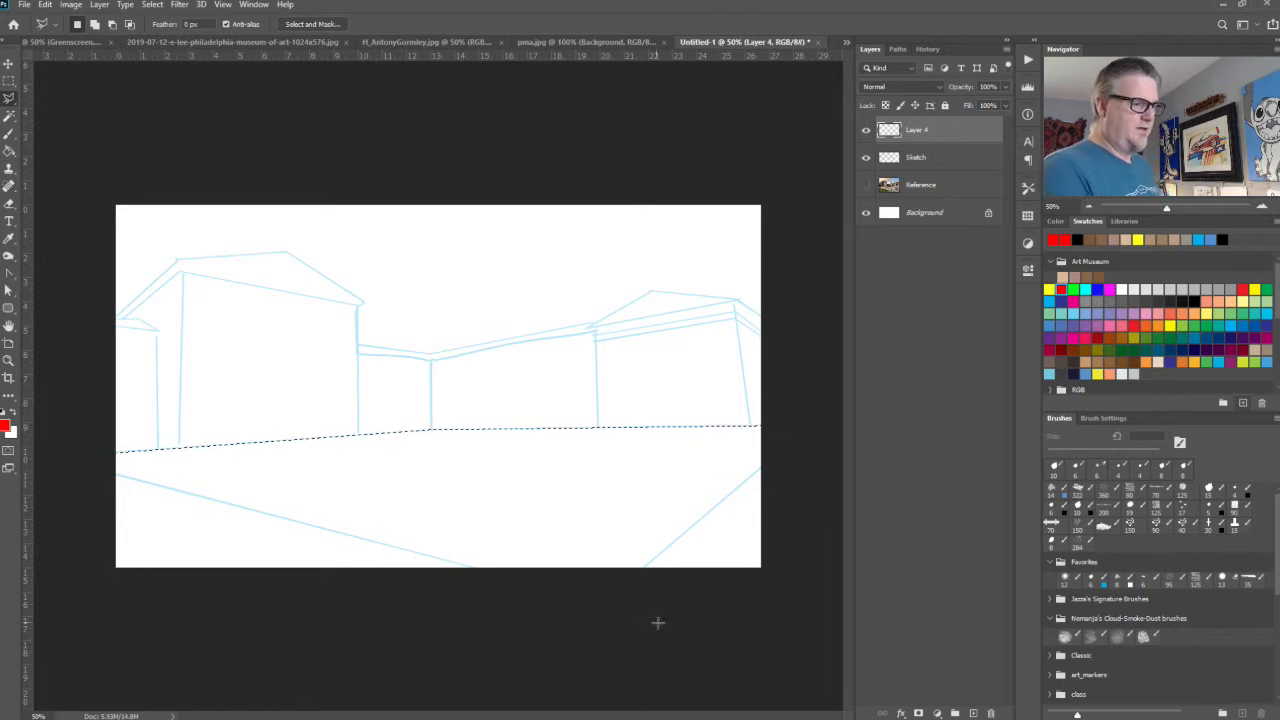
# Step: Check the ground colour by briefly showing the Reference layer, and set up the Paint Bucket with a light grey foreground
pyautogui.click(866, 185)
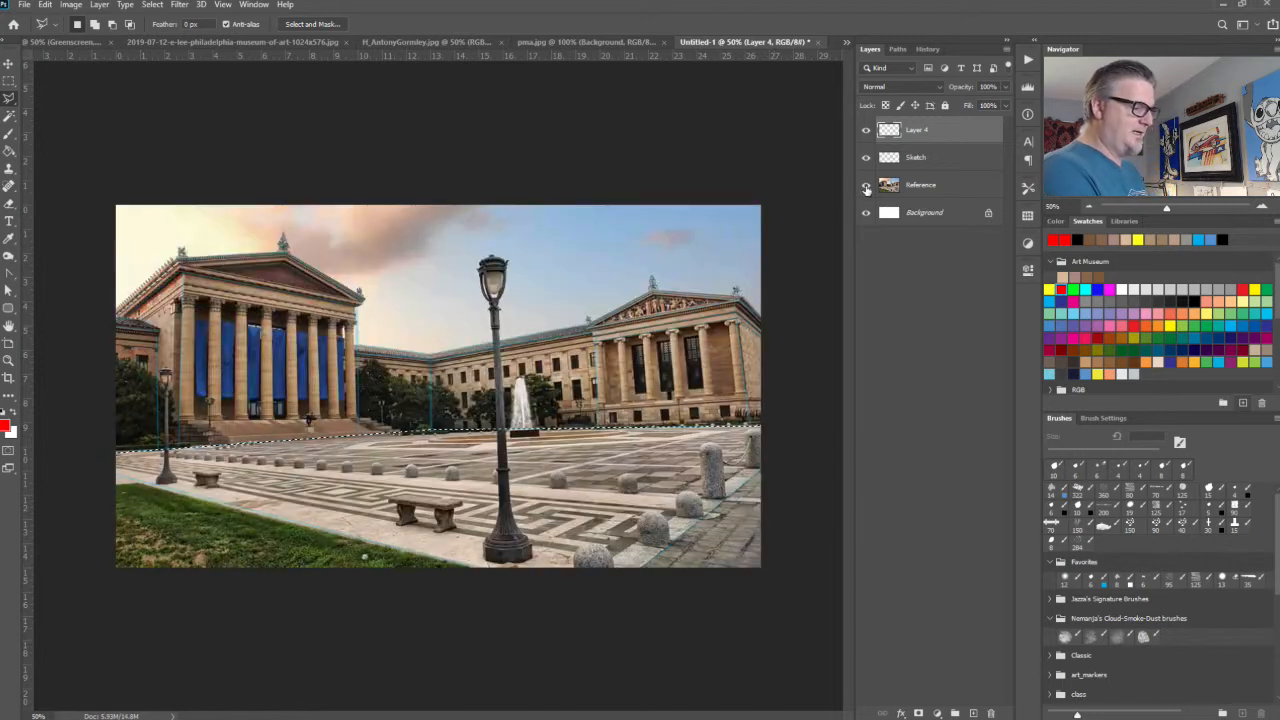
pyautogui.click(866, 185)
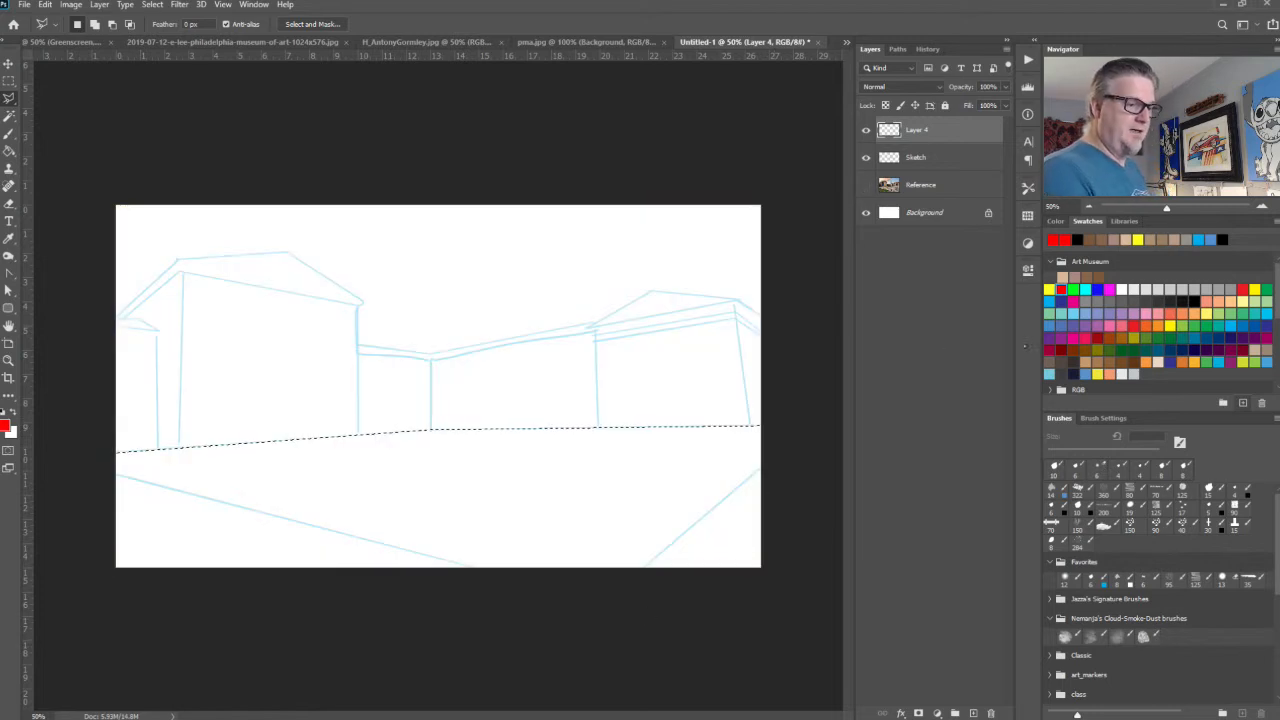
pyautogui.click(1182, 289)
pyautogui.press('g')
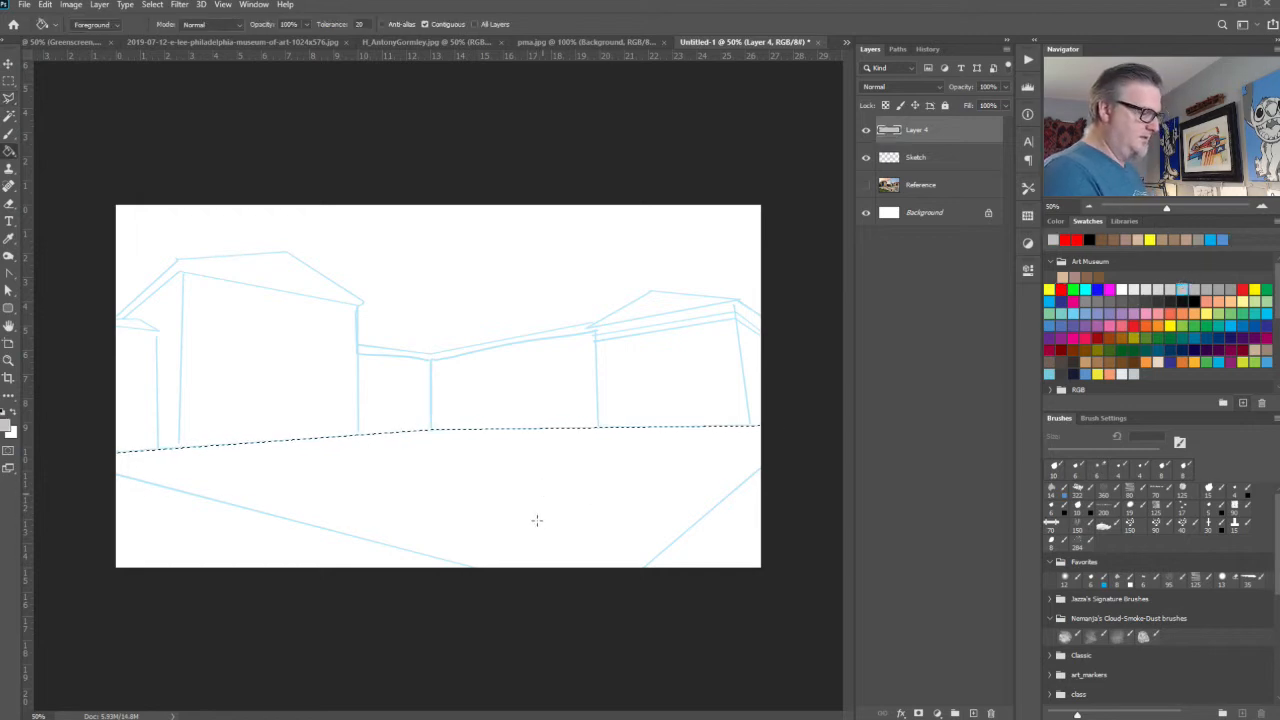
# Step: Try filling the whole ground selection with light grey on Layer 4, and undo the fill
pyautogui.click(537, 515)
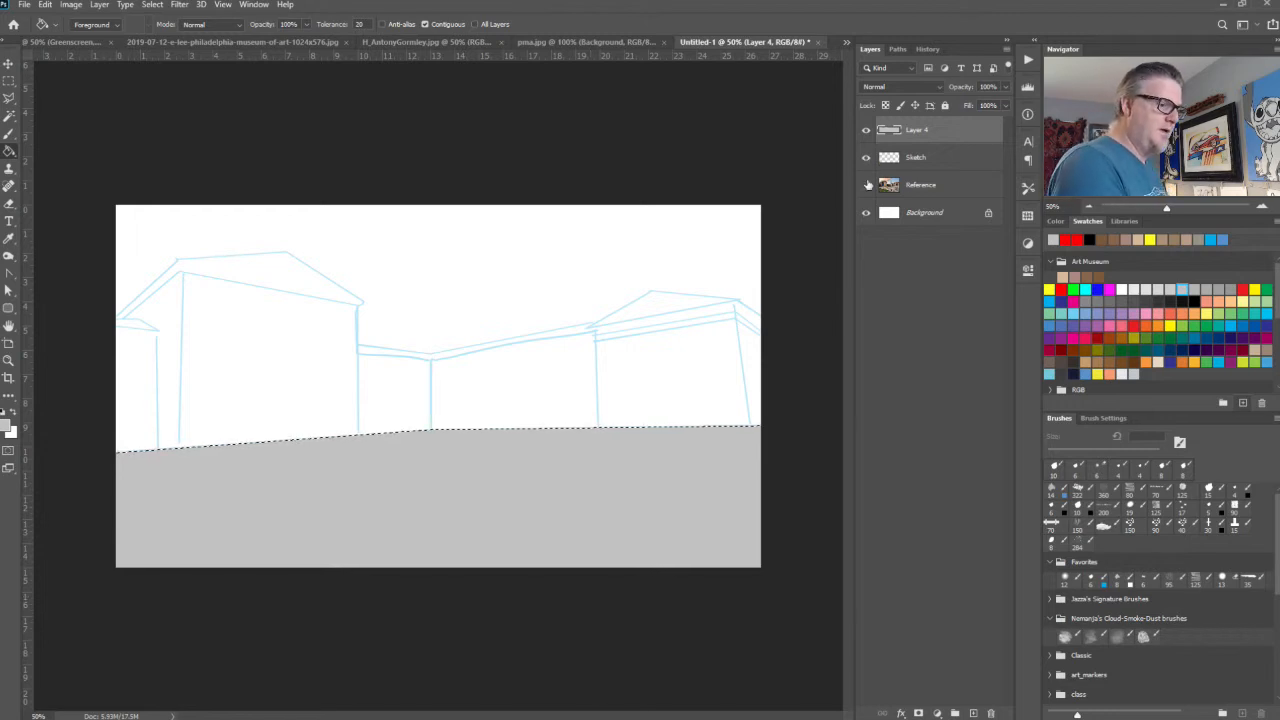
pyautogui.hotkey('ctrl', 'z')
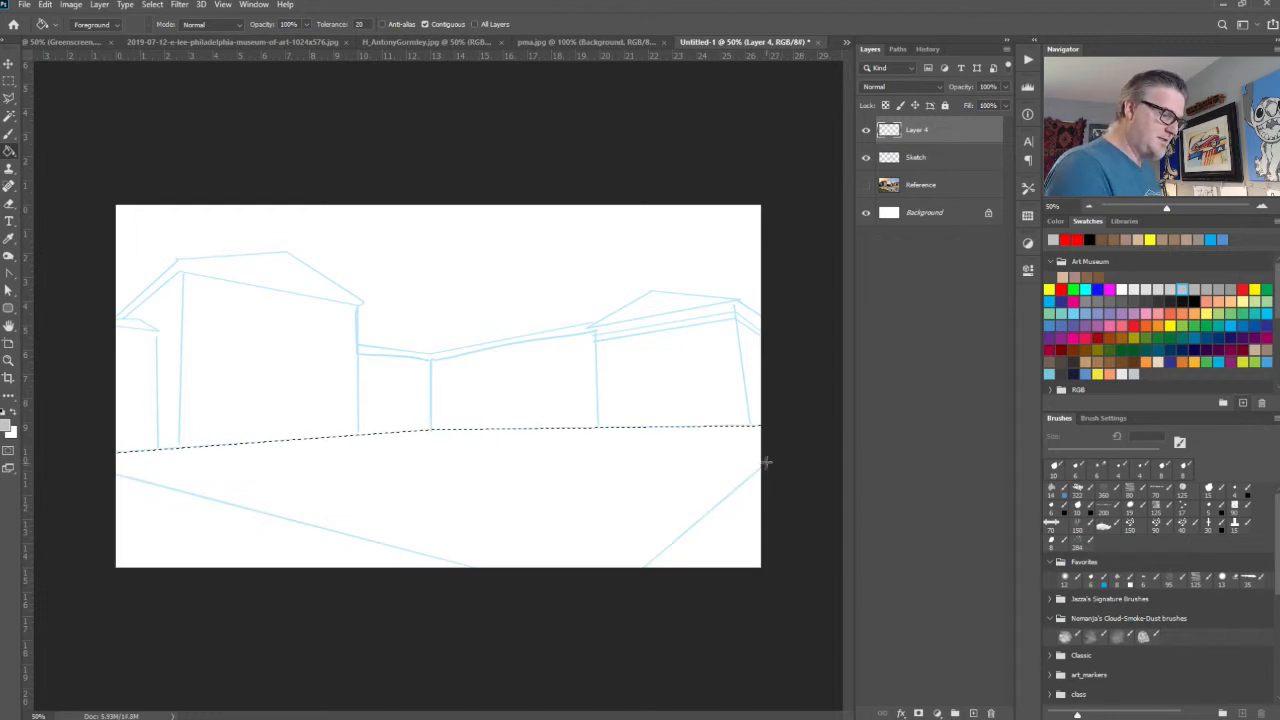
pyautogui.keyDown('shift'); pyautogui.click(643, 571); pyautogui.keyUp('shift')
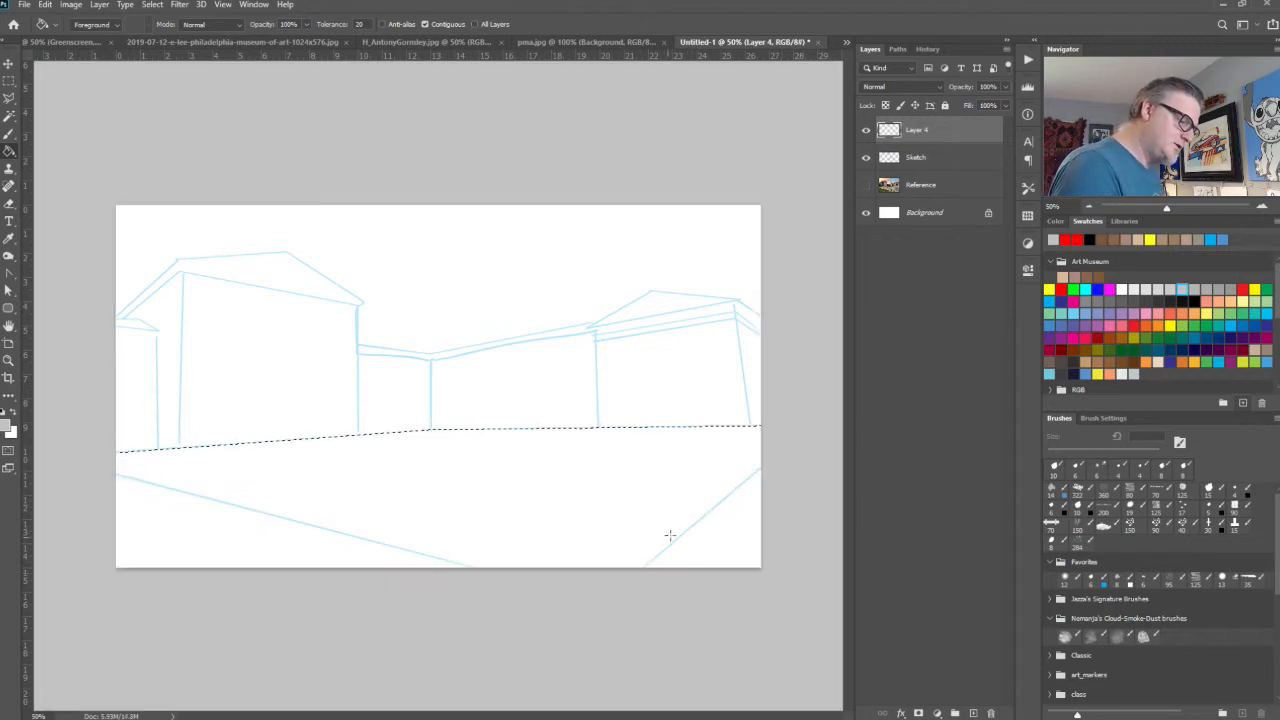
# Step: Replace the selection with a Polygonal Lasso outline of the plaza following the buildings' base line, the left canvas edge and the left lawn line
pyautogui.press('l')
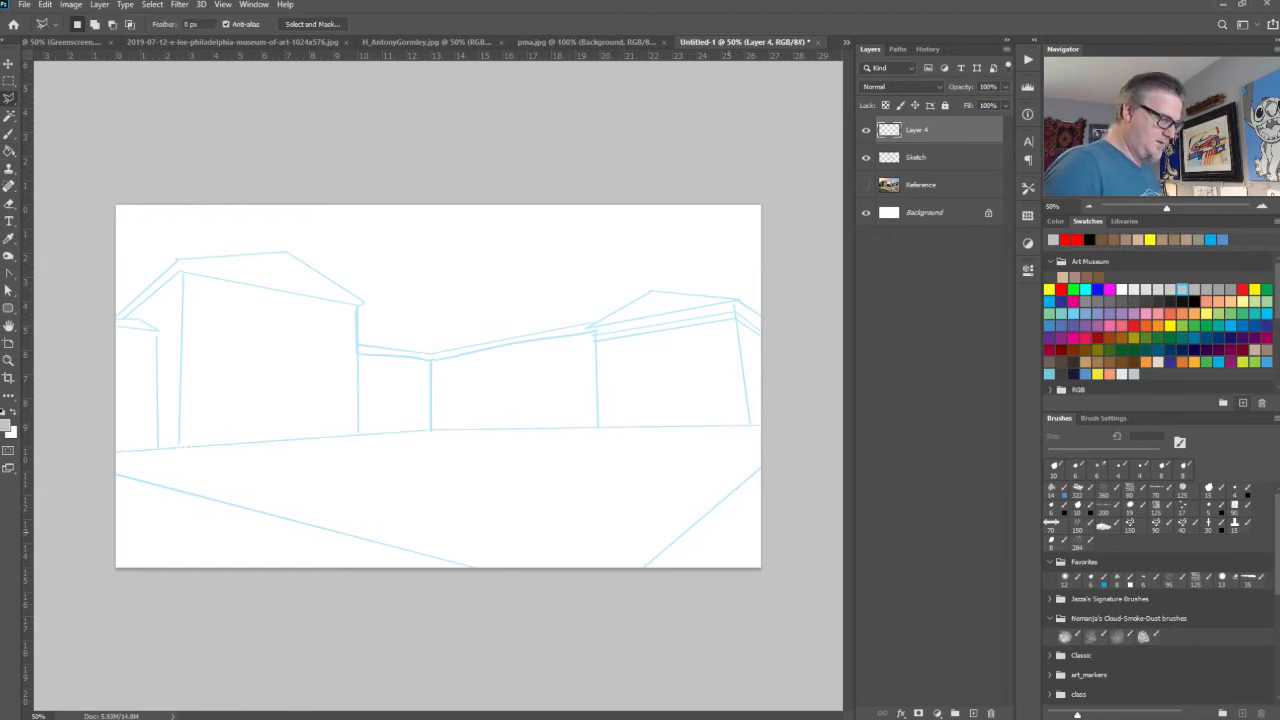
pyautogui.click(500, 371)
pyautogui.click(656, 263)
pyautogui.click(703, 400)
pyautogui.click(570, 514)
pyautogui.click(500, 371)
pyautogui.hotkey('ctrl', 'd')
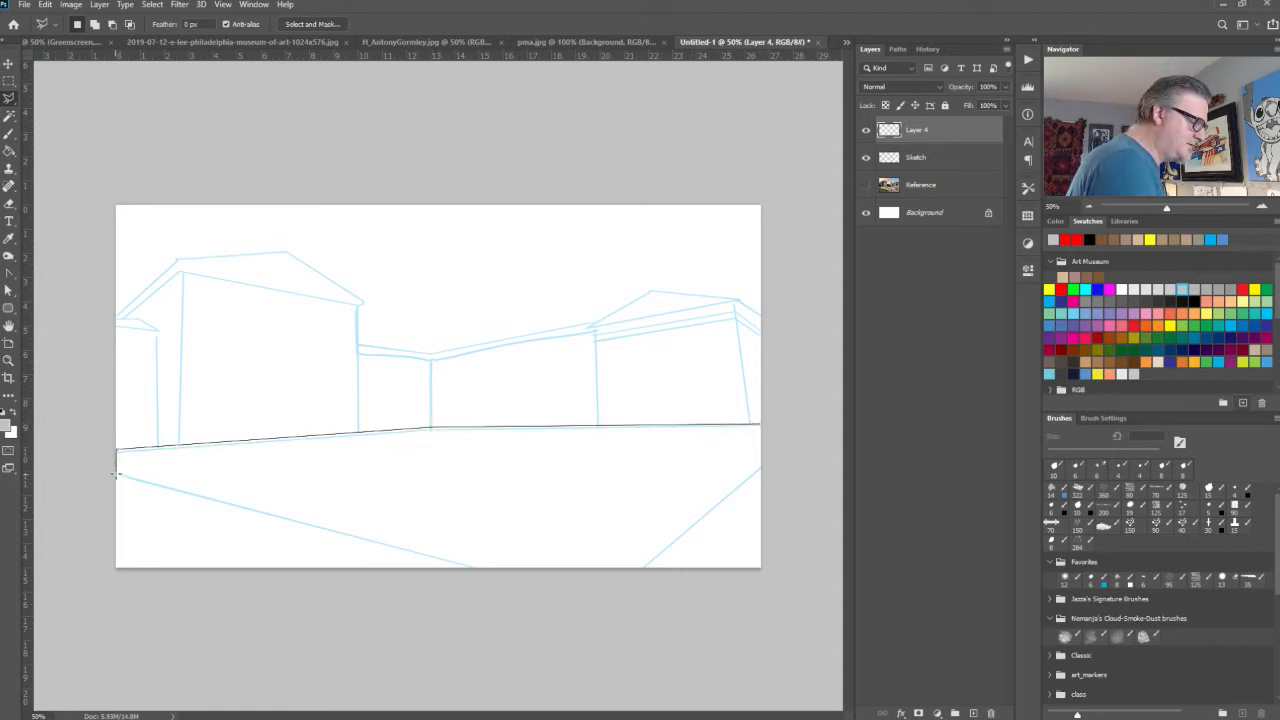
pyautogui.click(117, 475)
pyautogui.click(470, 567)
pyautogui.doubleClick(495, 575)
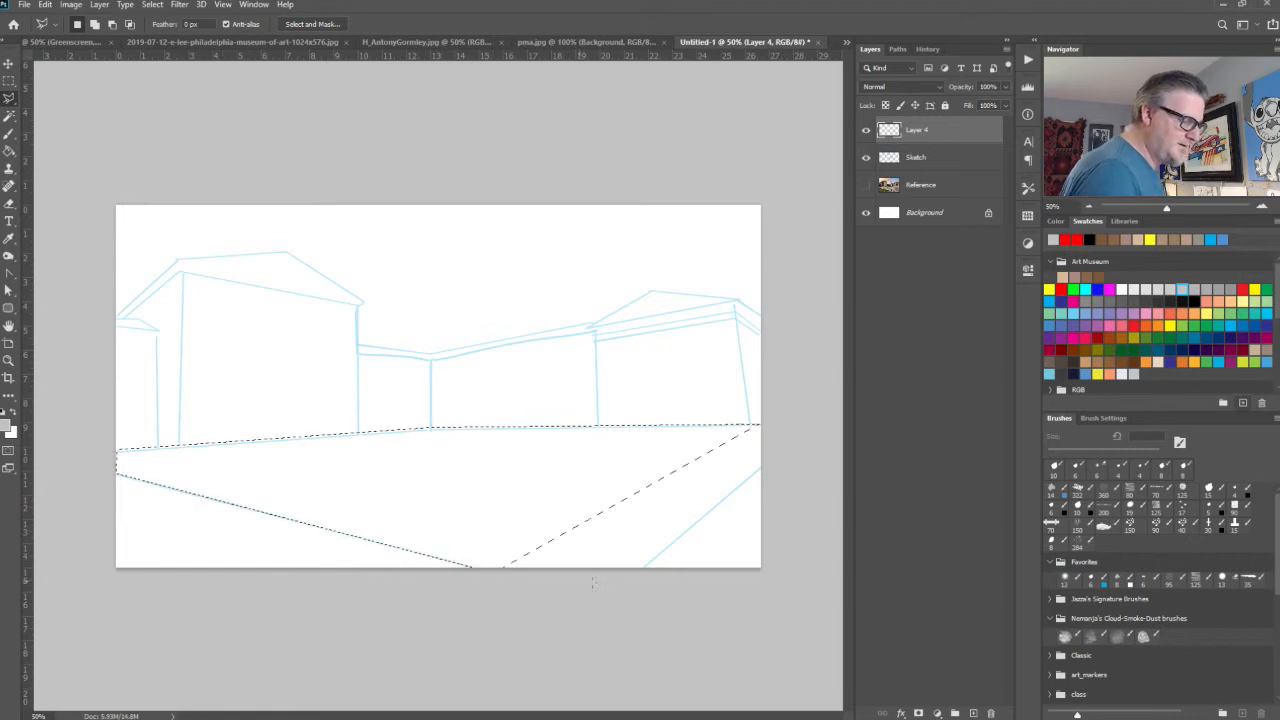
# Step: Add the plaza's remaining right-hand area to the selection with the Polygonal Lasso, following the lower-right sketch line and the canvas edges
pyautogui.keyDown('shift'); pyautogui.click(490, 569); pyautogui.keyUp('shift')
pyautogui.click(643, 567)
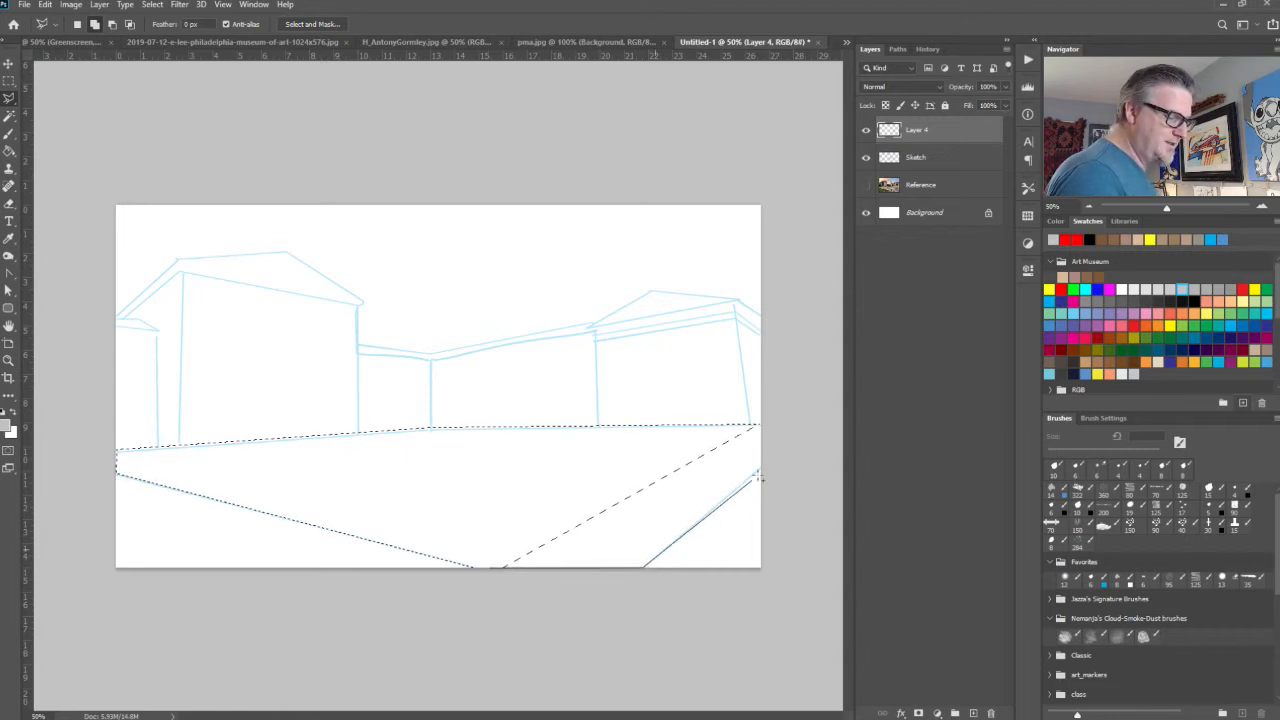
pyautogui.click(764, 466)
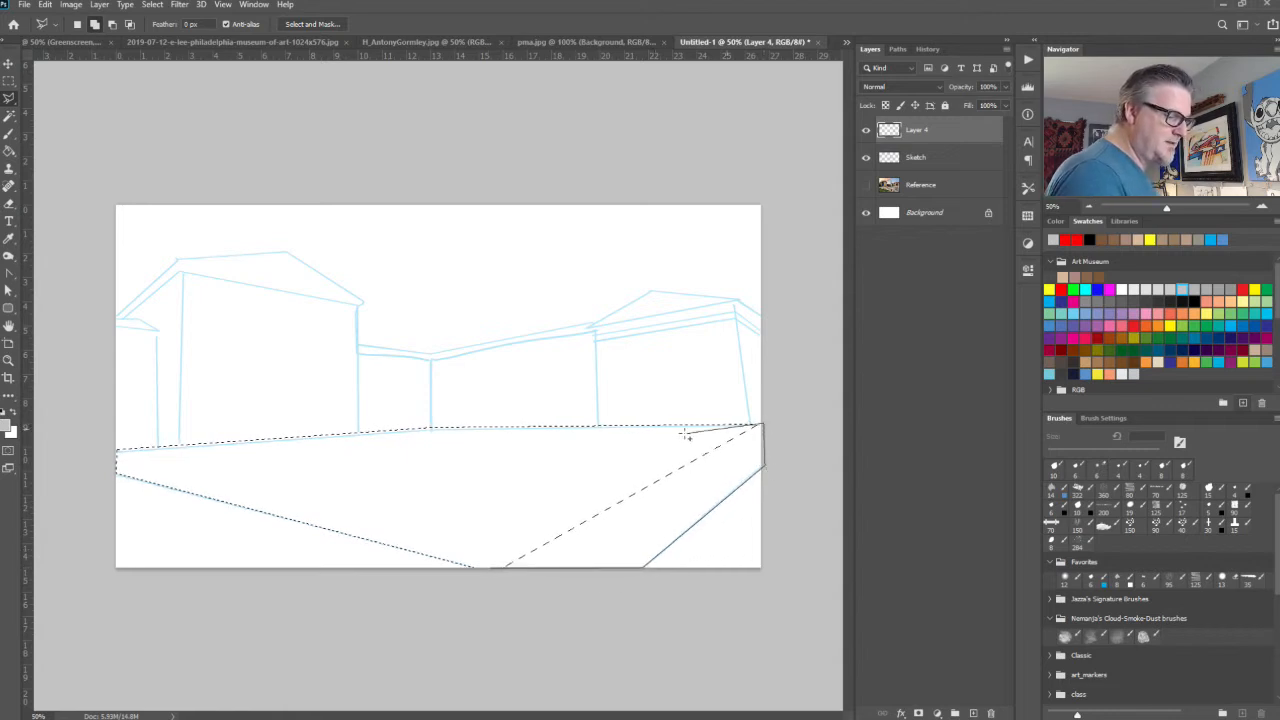
pyautogui.click(490, 569)
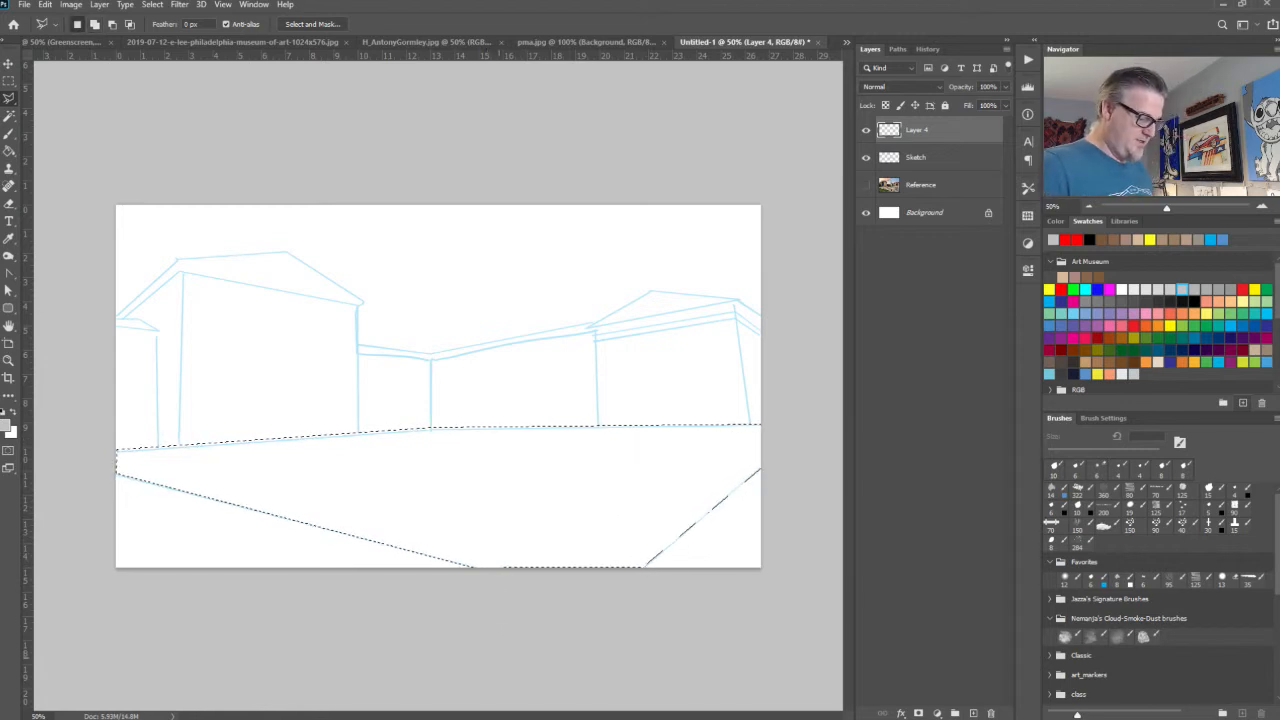
# Step: Fill the plaza selection with the light grey foreground colour on Layer 4 and deselect
pyautogui.press('g')
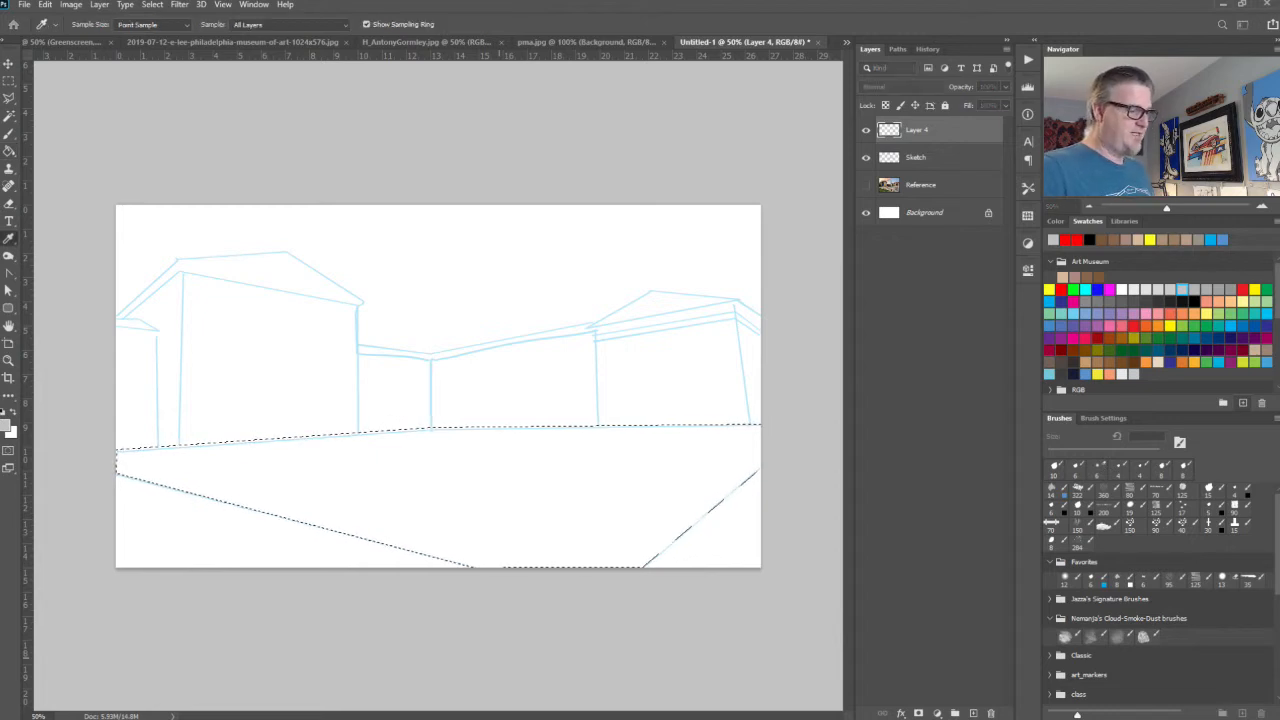
pyautogui.hotkey('alt', 'BackSpace')
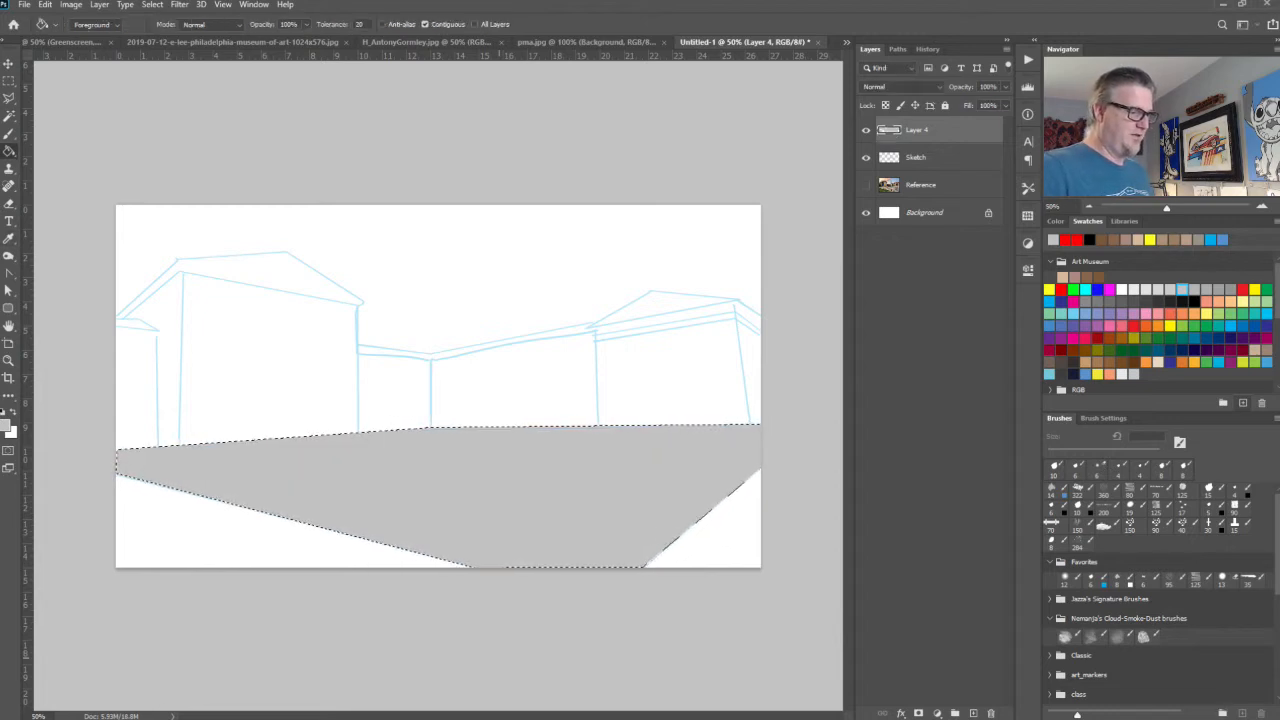
pyautogui.press('x')
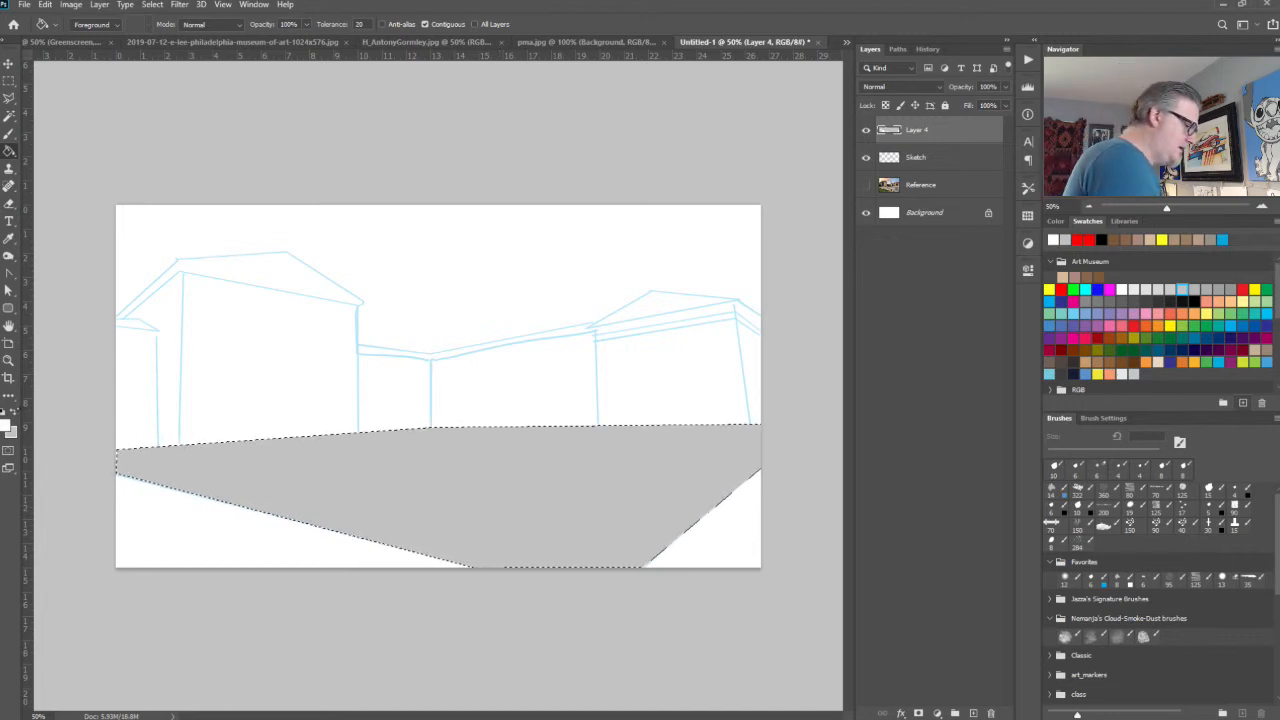
pyautogui.hotkey('ctrl', 'd')
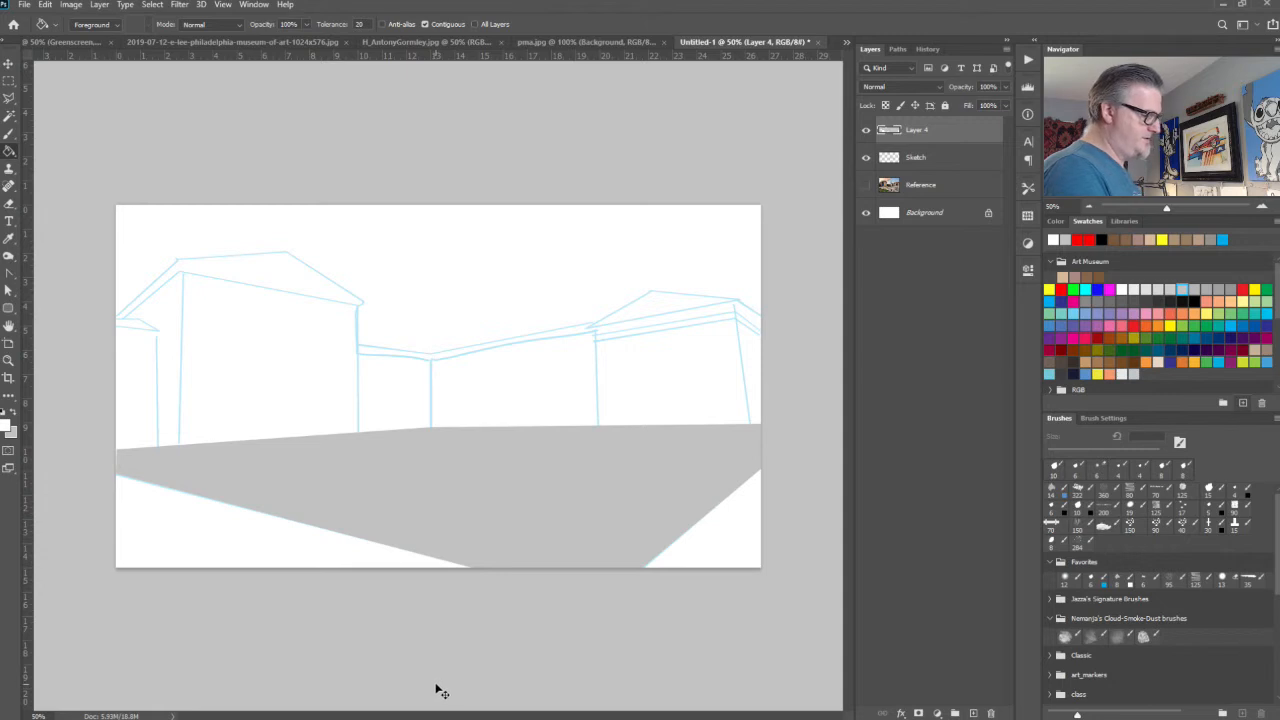
# Step: Reset the colours to a white foreground and black background, and recolour the area surrounding the canvas white with the Paint Bucket
pyautogui.press('x')
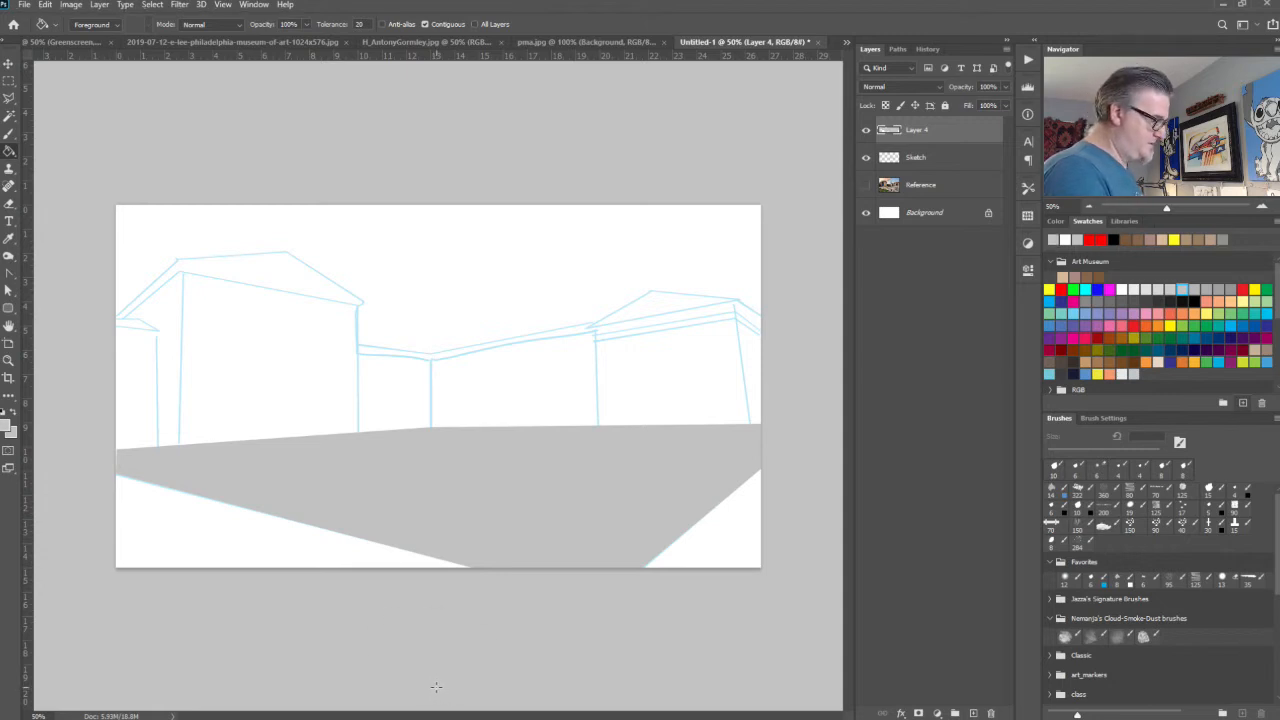
pyautogui.press('d')
pyautogui.press('x')
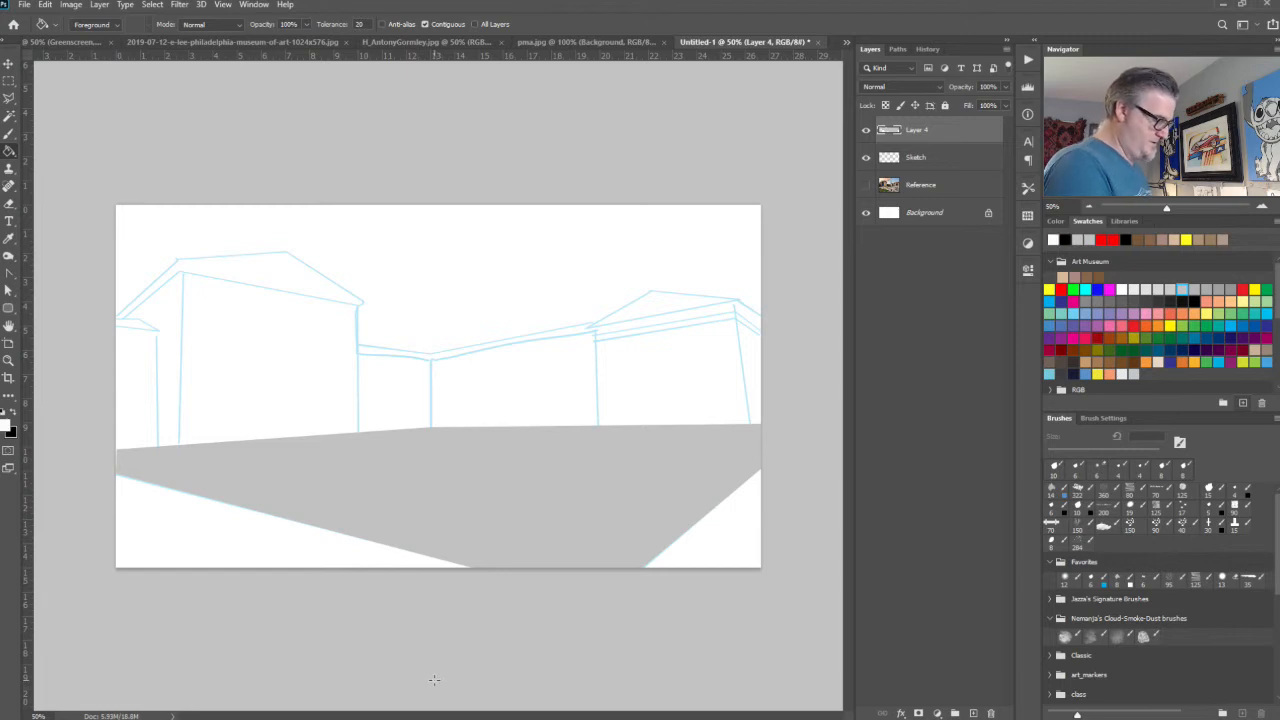
pyautogui.keyDown('shift'); pyautogui.click(437, 683); pyautogui.keyUp('shift')
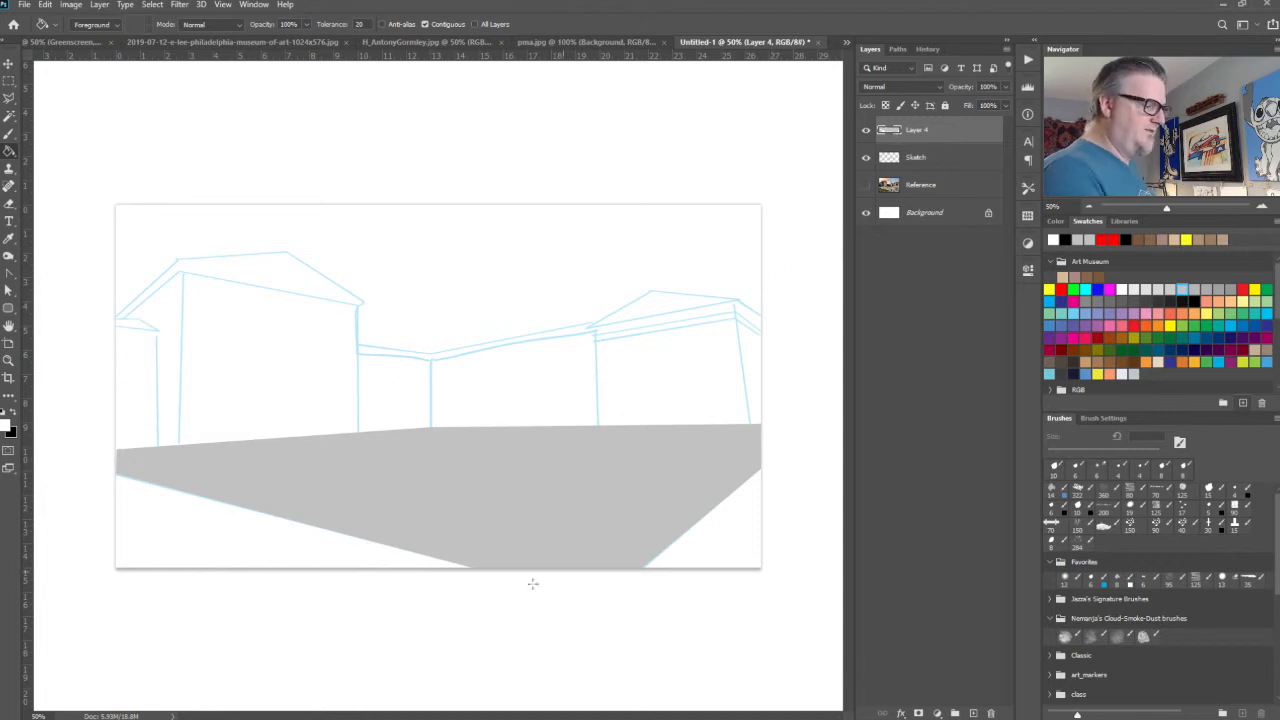
# Step: Activate the Polygonal Lasso and rename Layer 4 as Fore
pyautogui.press('l')
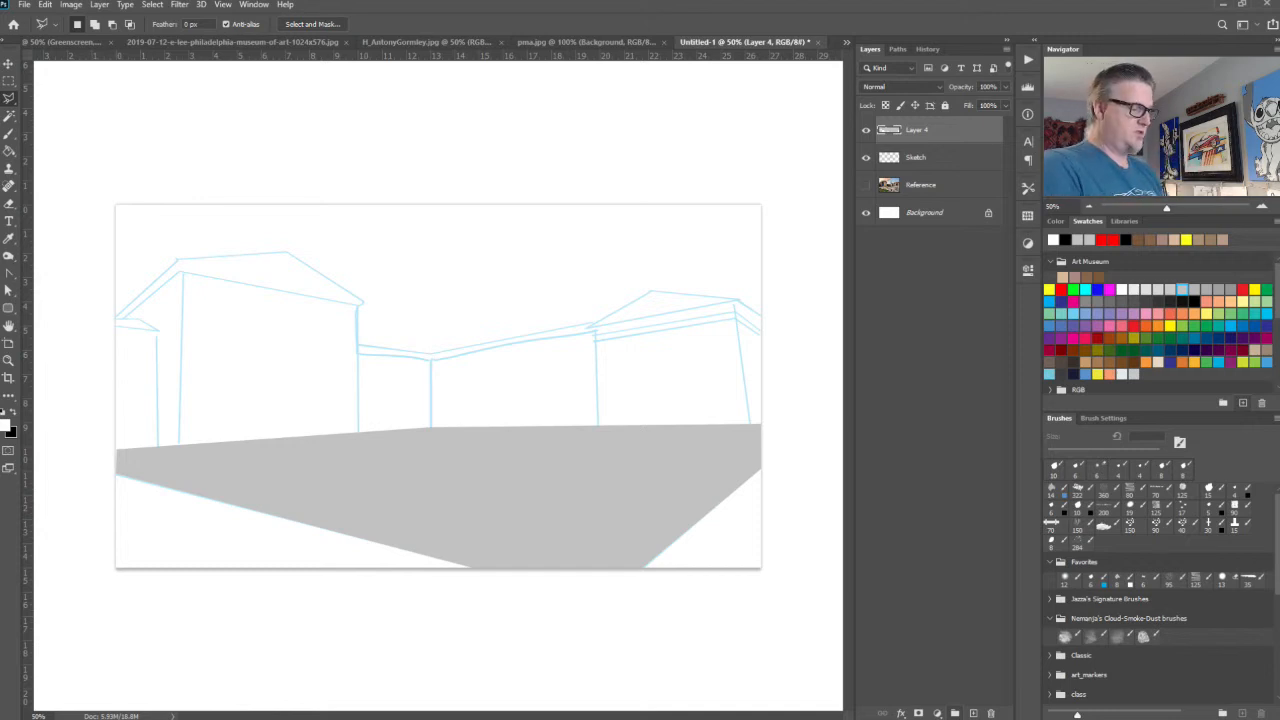
pyautogui.doubleClick(916, 130)
pyautogui.write('Fore')
pyautogui.press('Return')
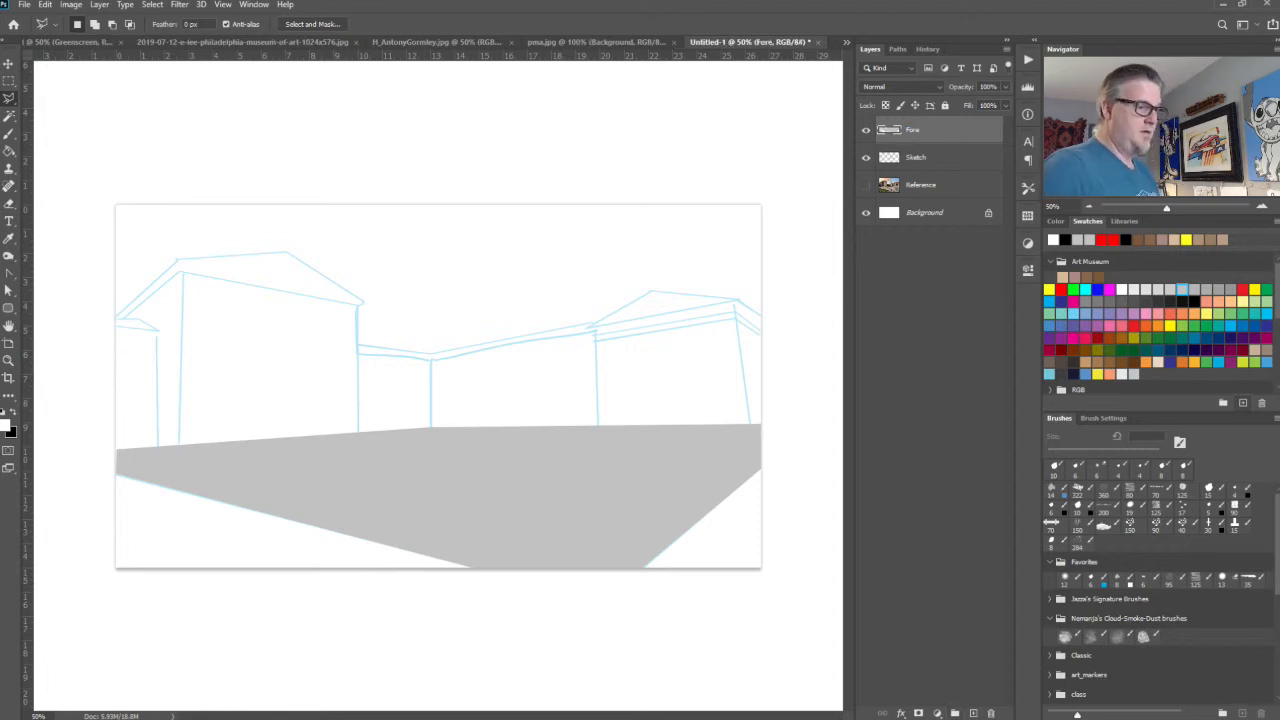
# Step: Add a new layer named Building above Fore, and briefly show the Reference layer to check the buildings
pyautogui.click(973, 713)
pyautogui.doubleClick(916, 130)
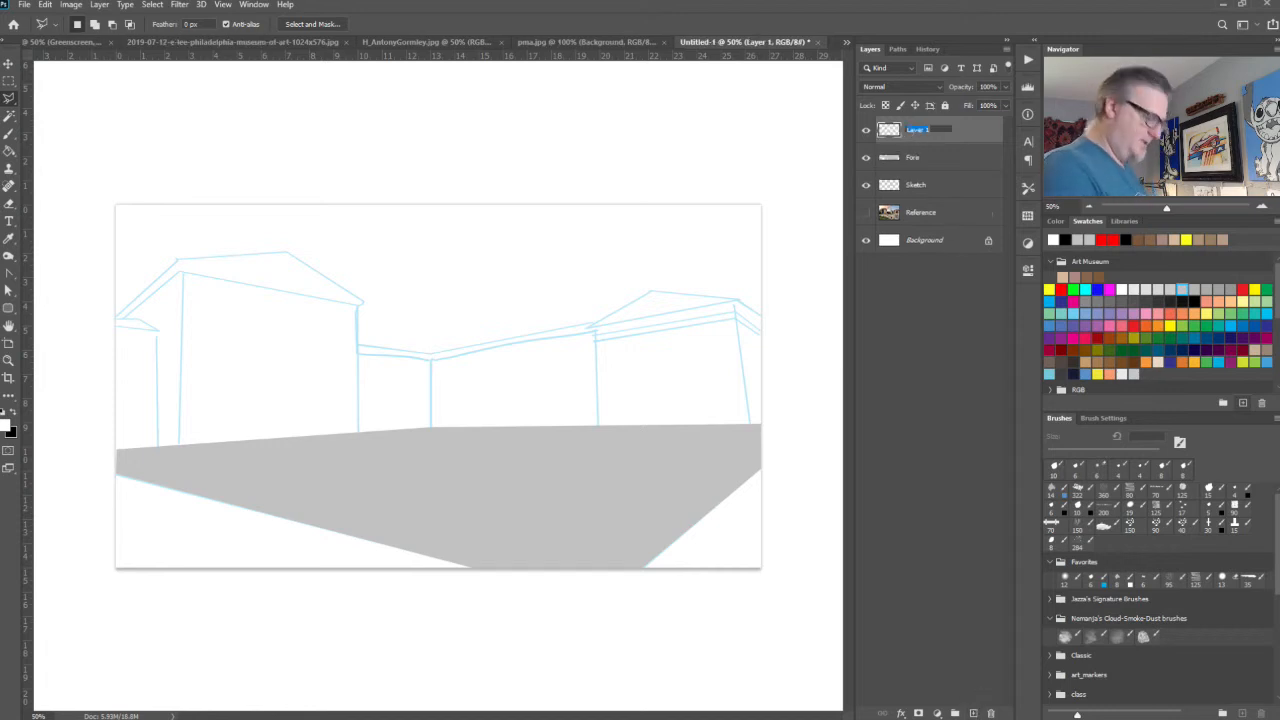
pyautogui.write('Buildin')
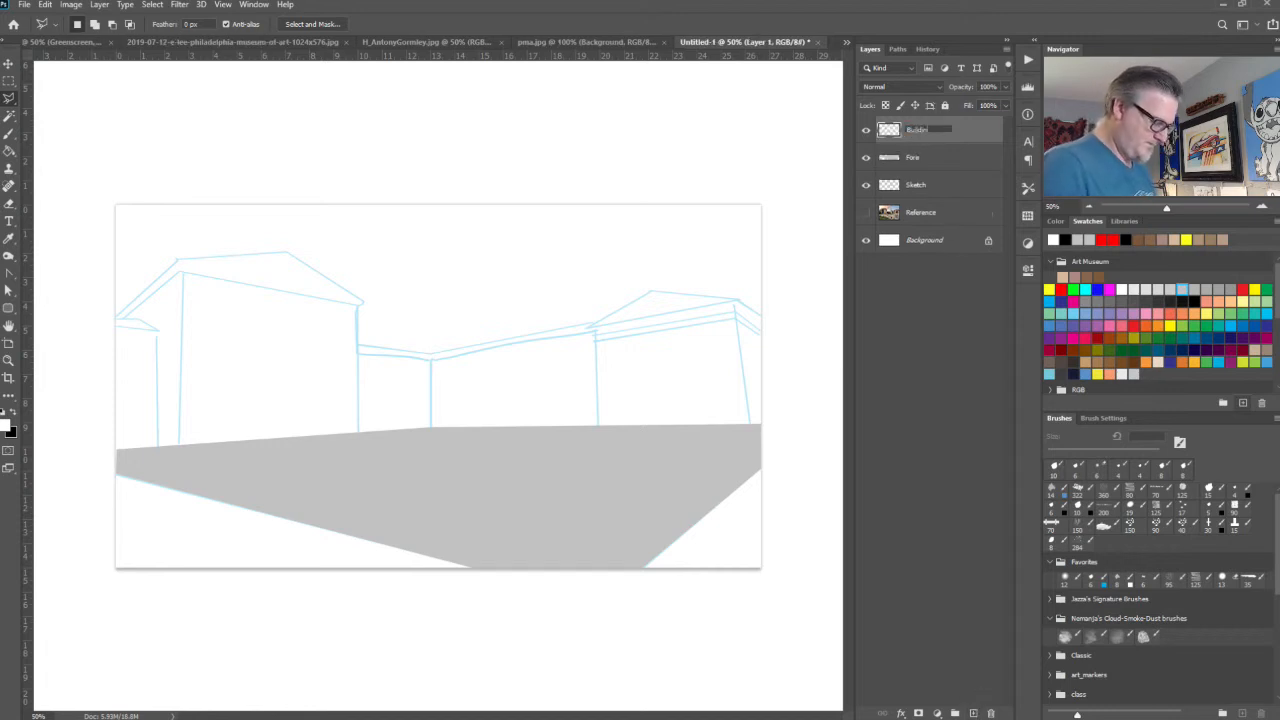
pyautogui.write('g')
pyautogui.press('Return')
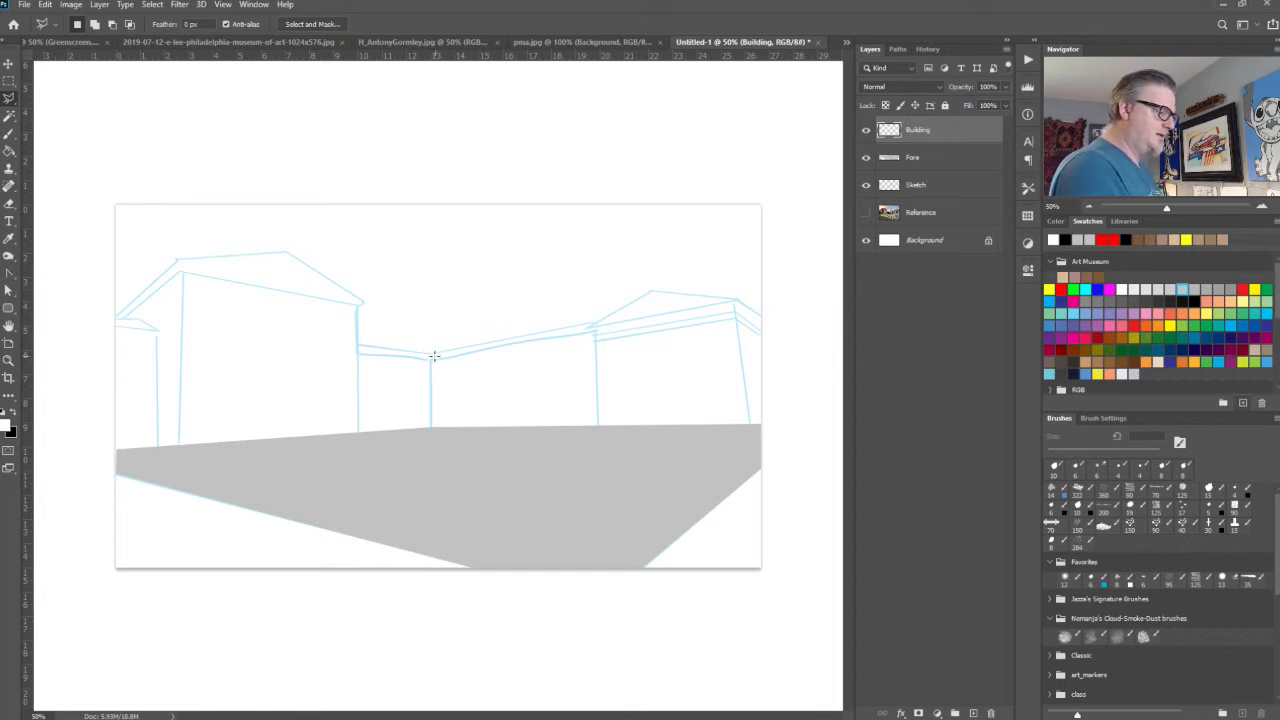
pyautogui.click(866, 212)
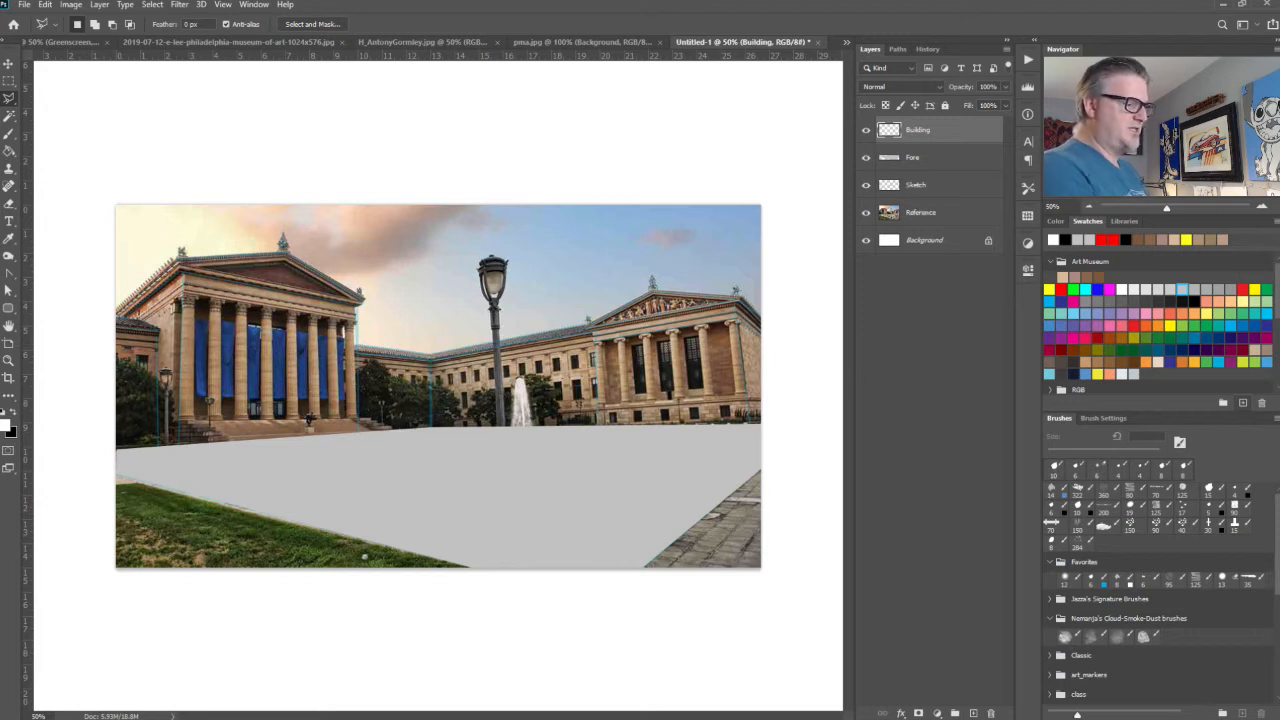
pyautogui.click(866, 212)
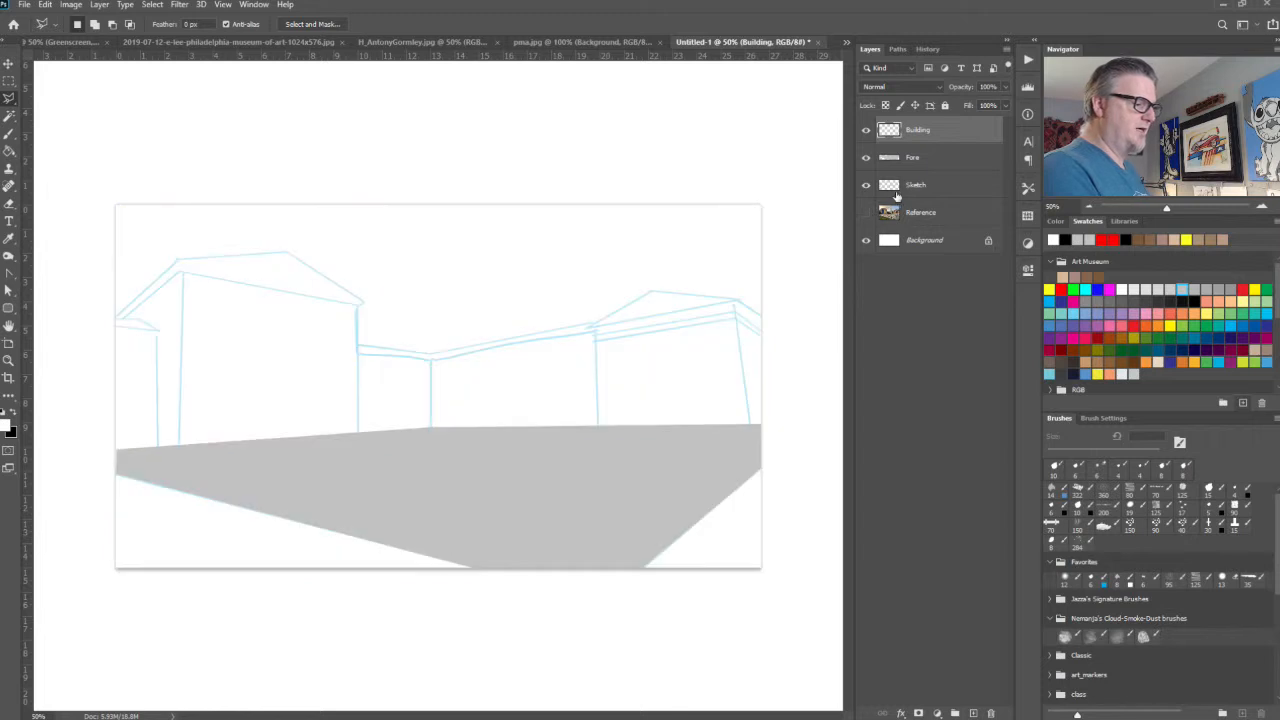
# Step: Select all the buildings with the Polygonal Lasso, following the sketched roofline and canvas edges and overlapping slightly into the grey plaza
pyautogui.click(764, 317)
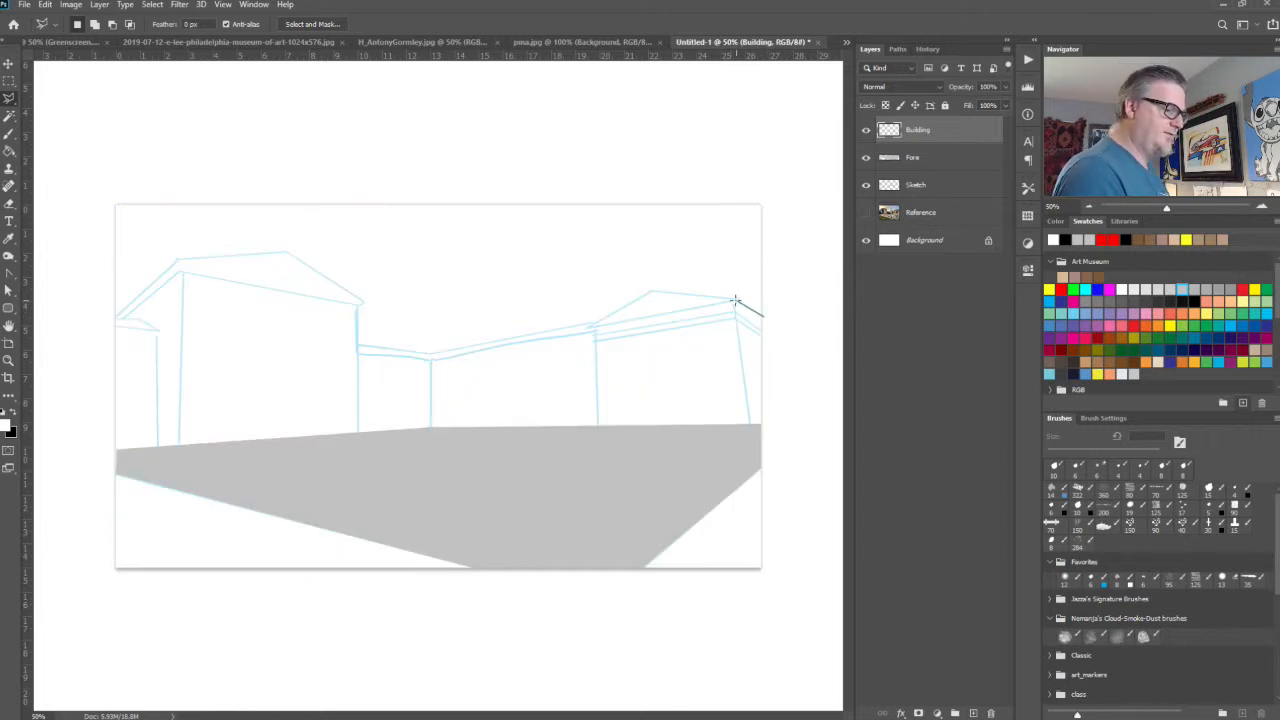
pyautogui.click(736, 300)
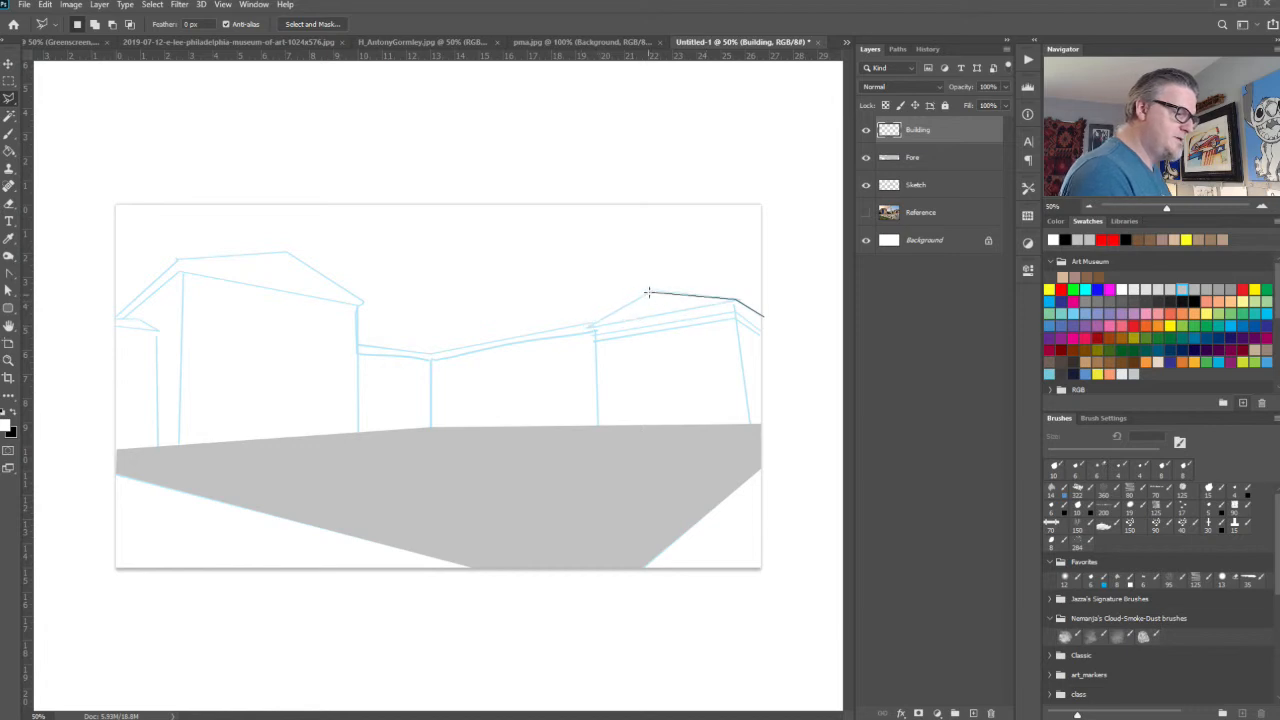
pyautogui.click(650, 290)
pyautogui.click(594, 323)
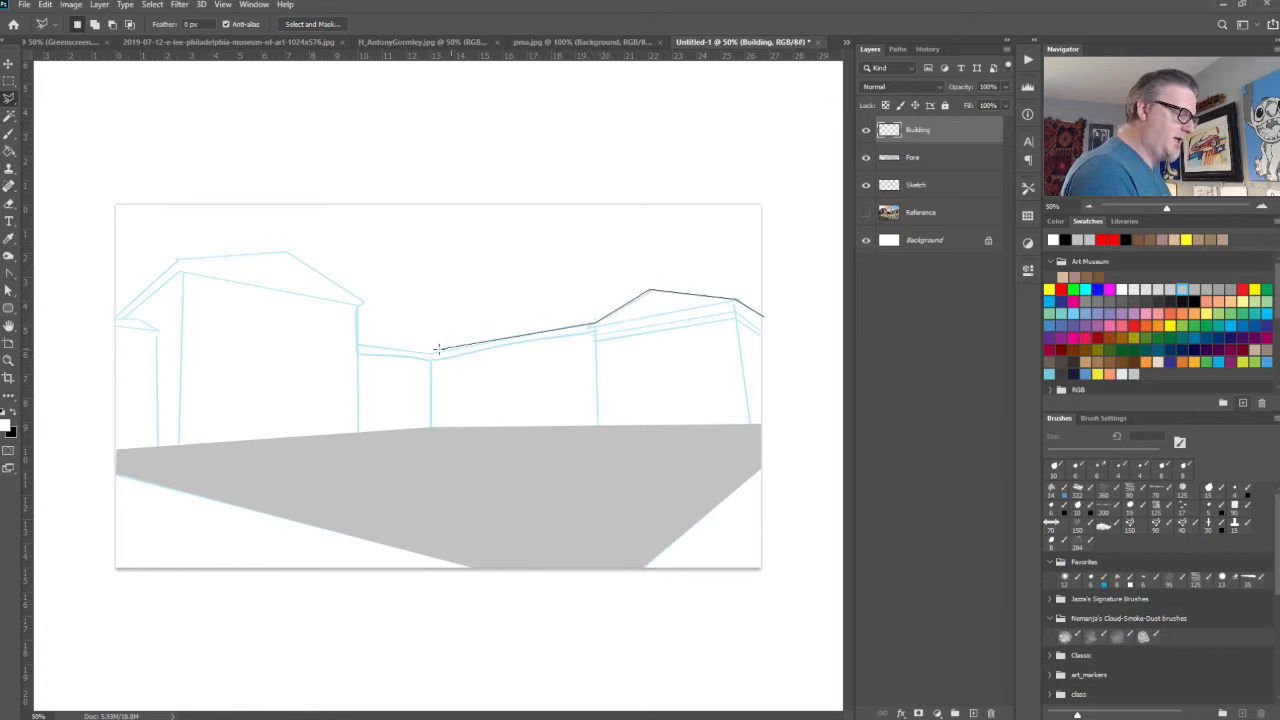
pyautogui.click(430, 352)
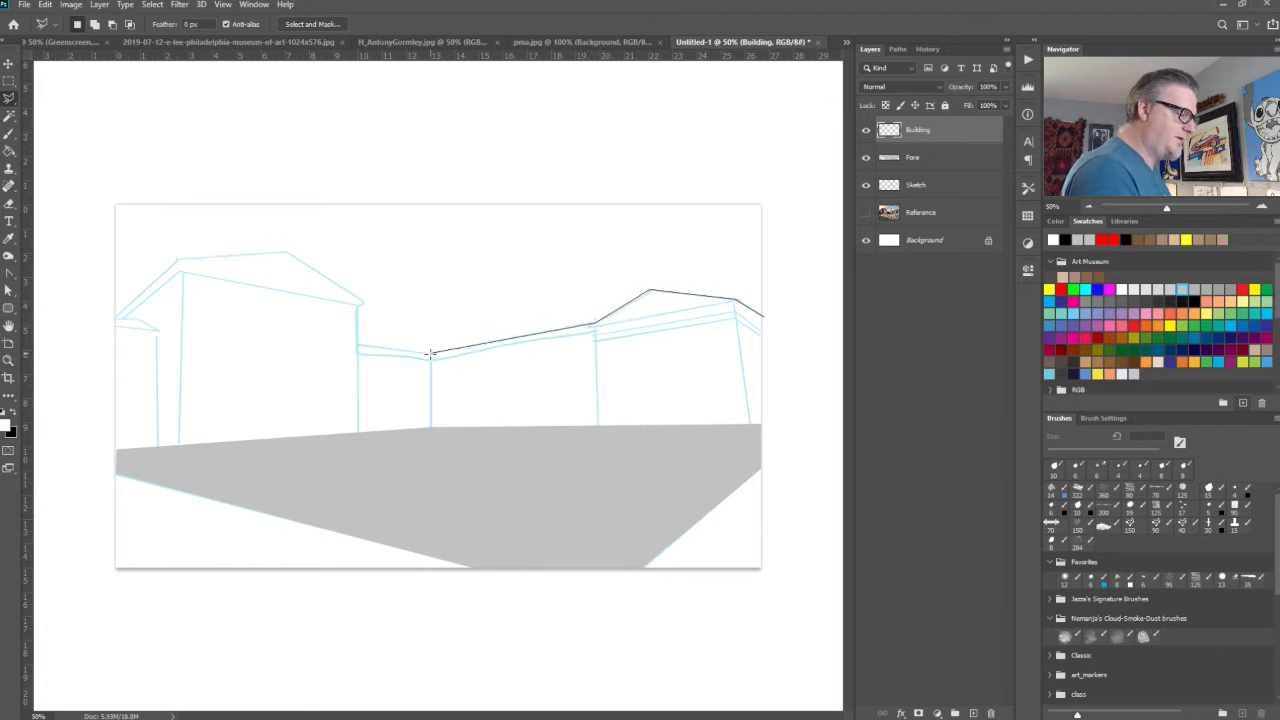
pyautogui.click(357, 344)
pyautogui.click(362, 300)
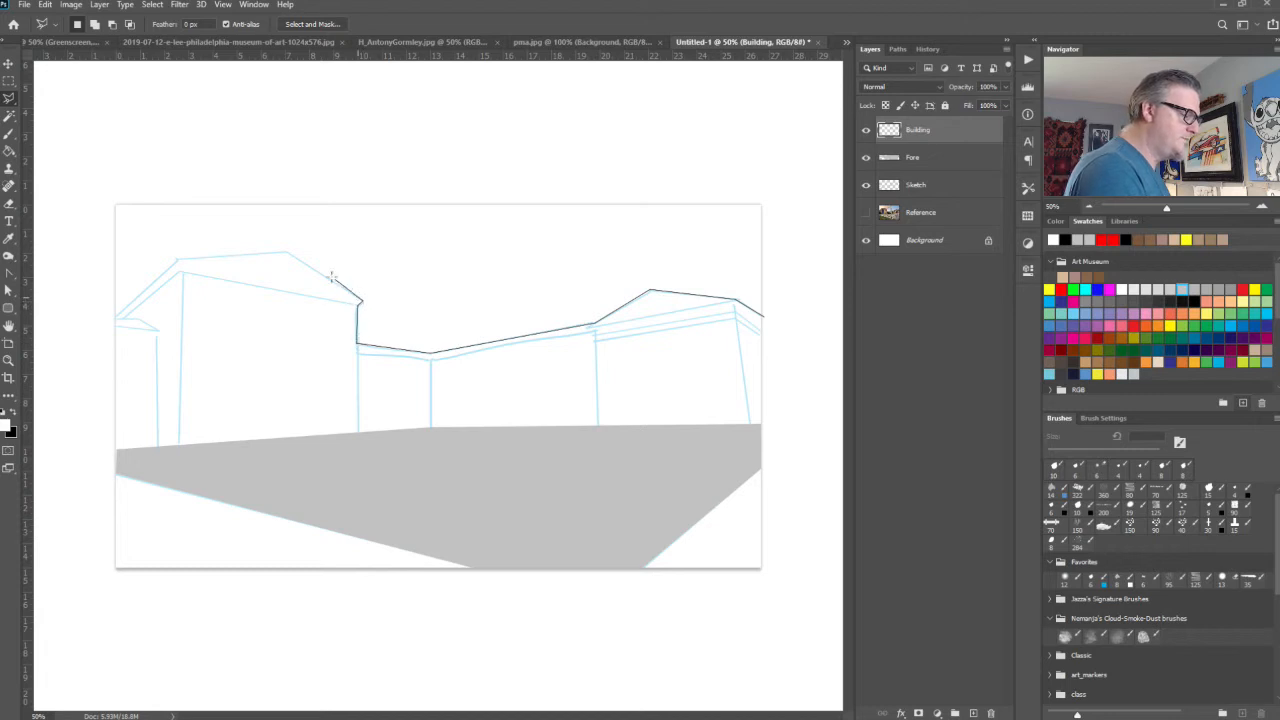
pyautogui.click(287, 250)
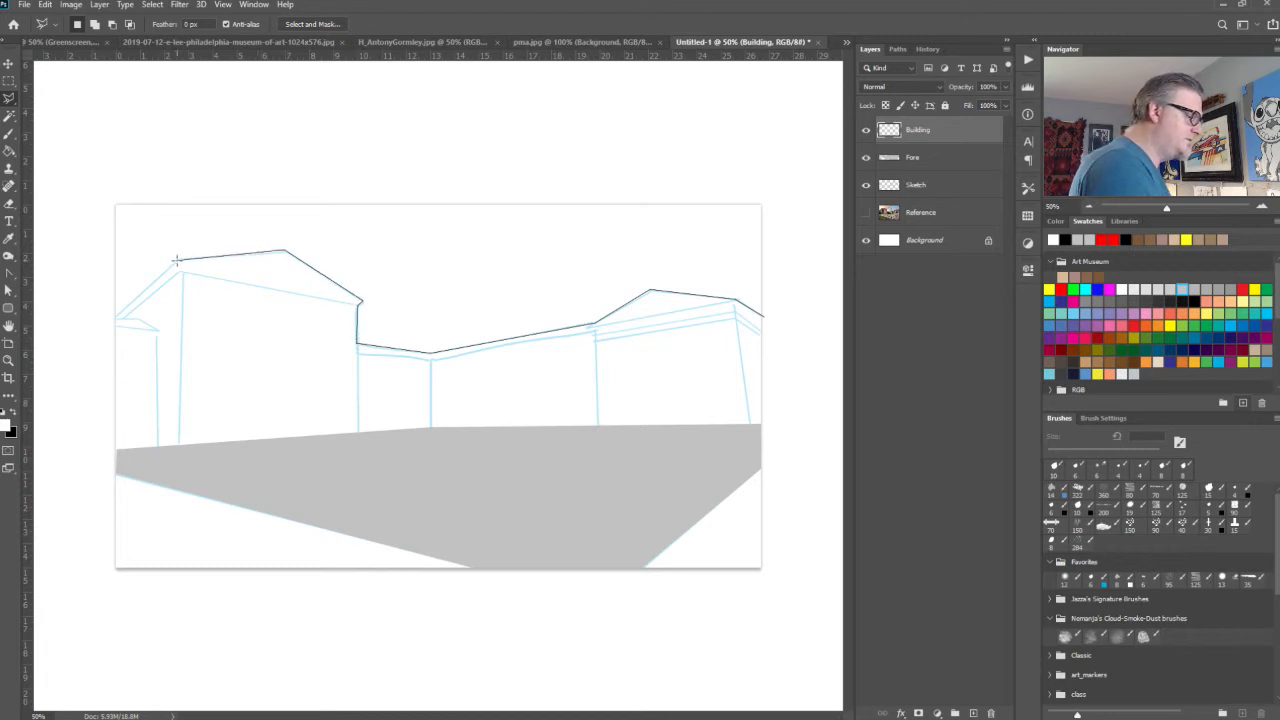
pyautogui.click(177, 260)
pyautogui.click(115, 318)
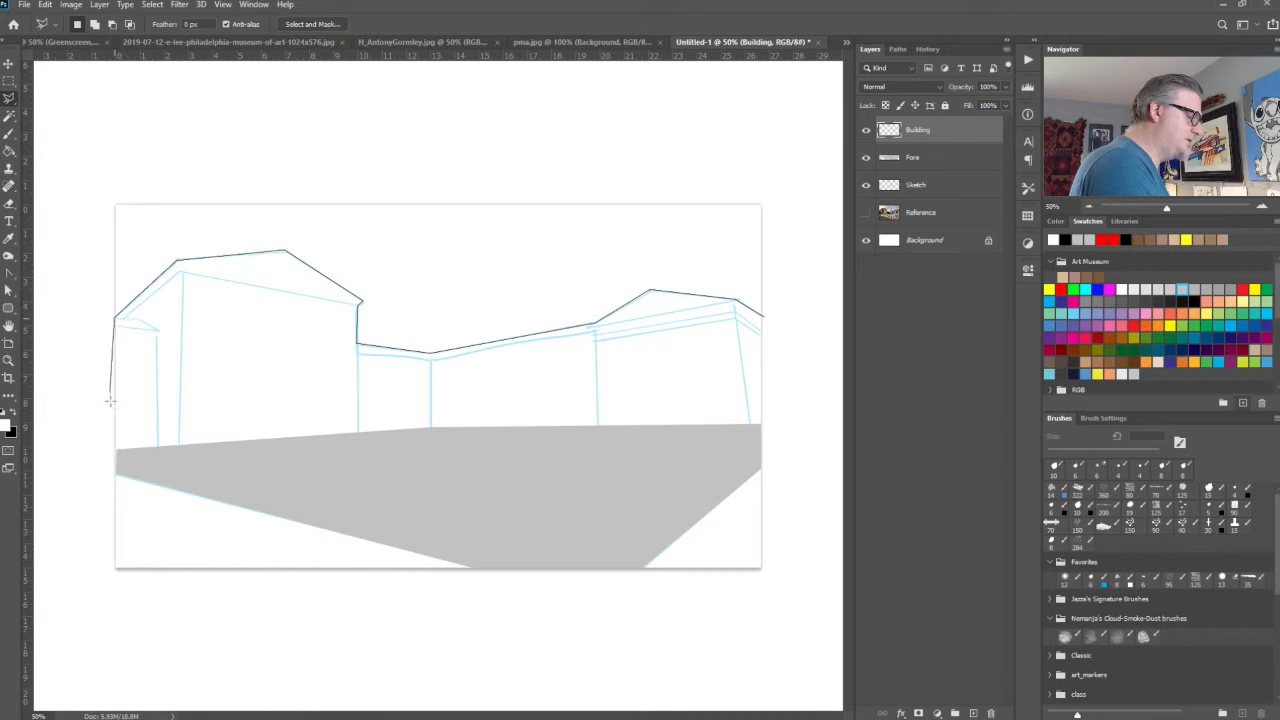
pyautogui.click(114, 455)
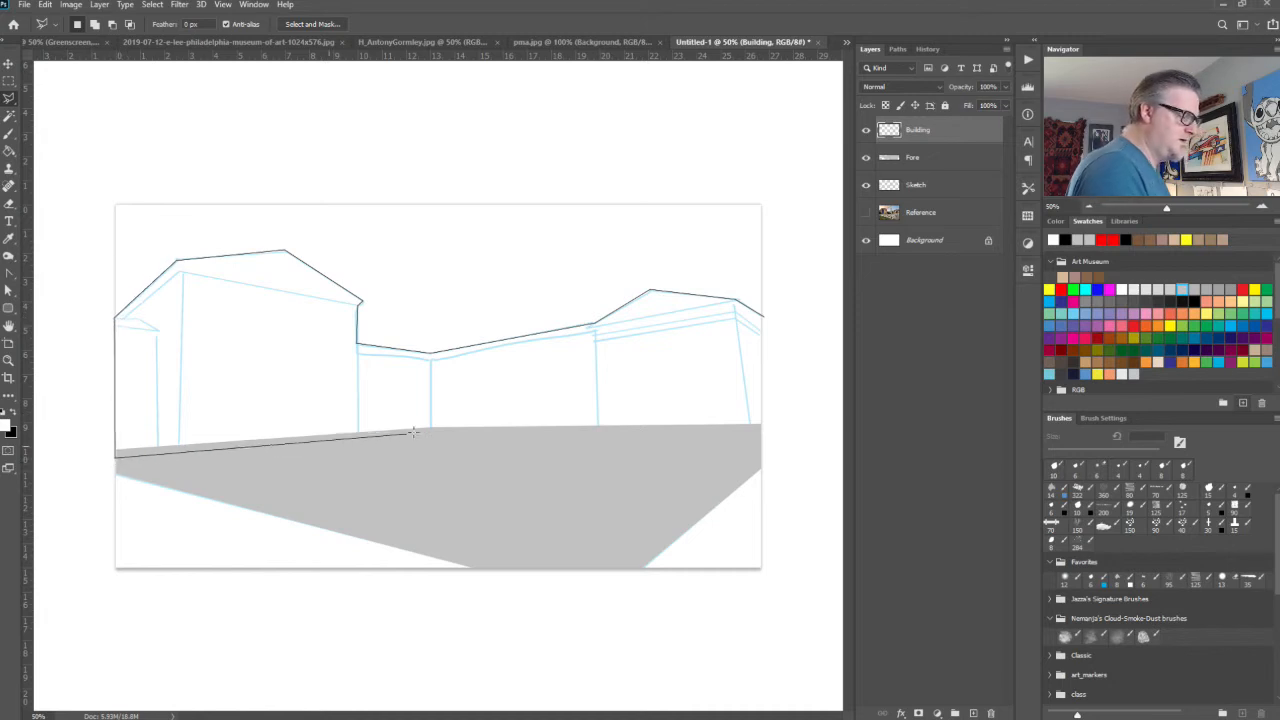
pyautogui.click(768, 436)
pyautogui.click(766, 318)
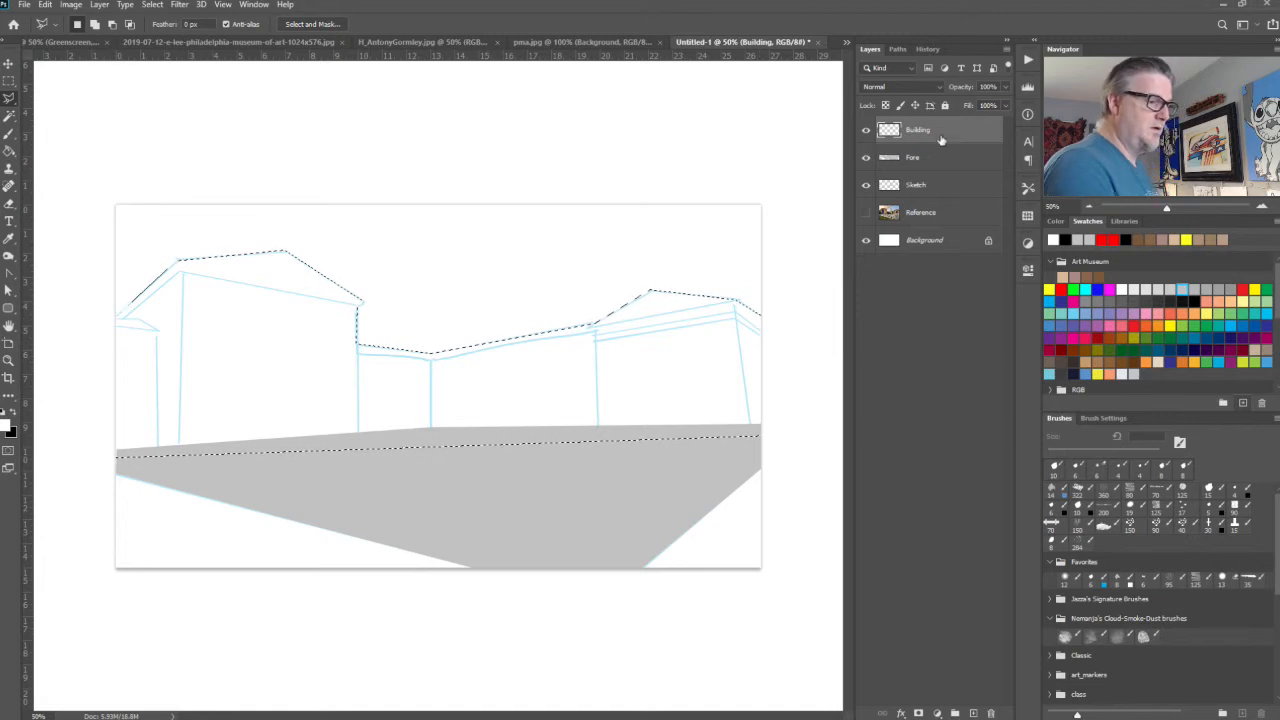
# Step: Move the Building layer below Fore, fill the building selection with the tan Art Museum swatch, and deselect
pyautogui.moveTo(940, 140); pyautogui.dragTo(938, 169)
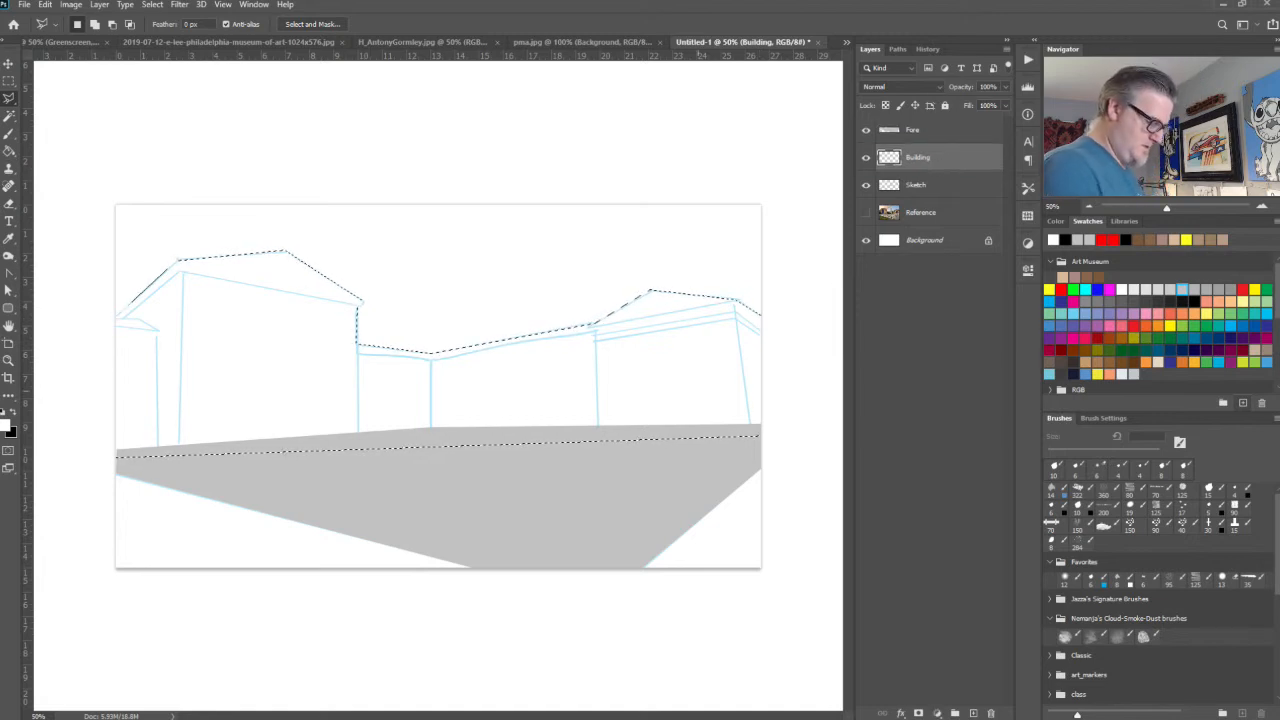
pyautogui.hotkey('alt', 'BackSpace')
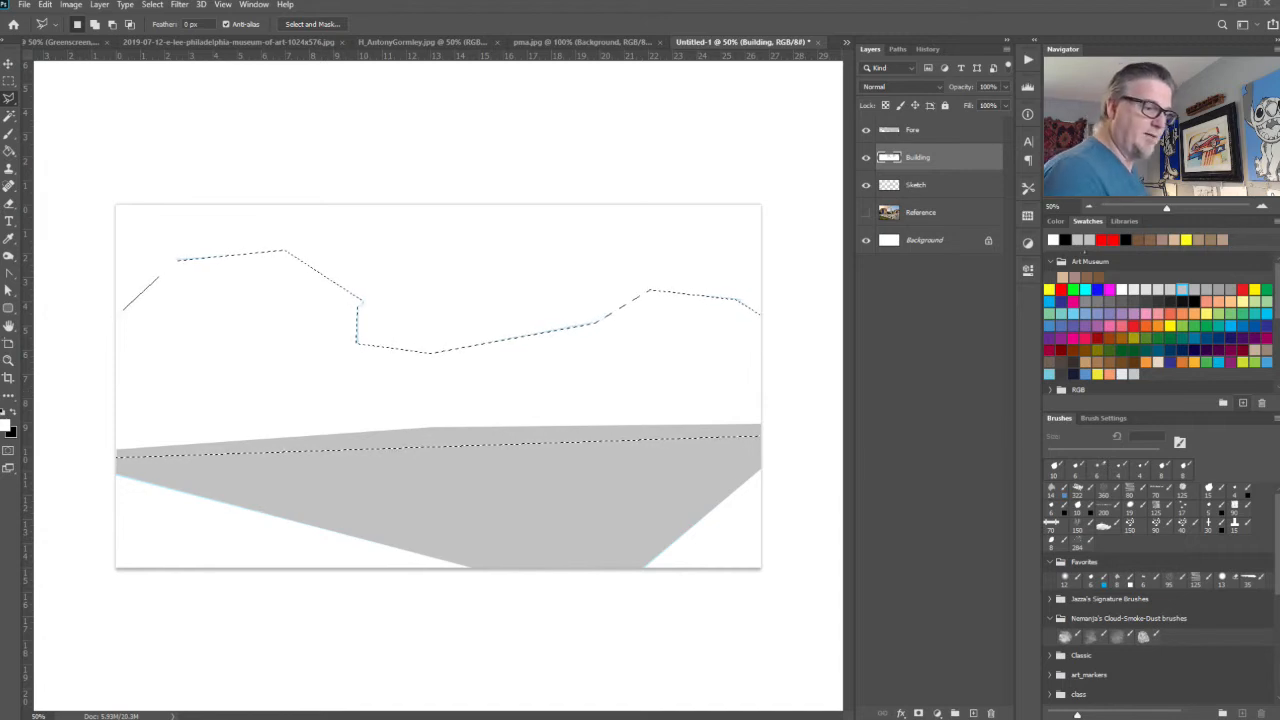
pyautogui.click(1063, 278)
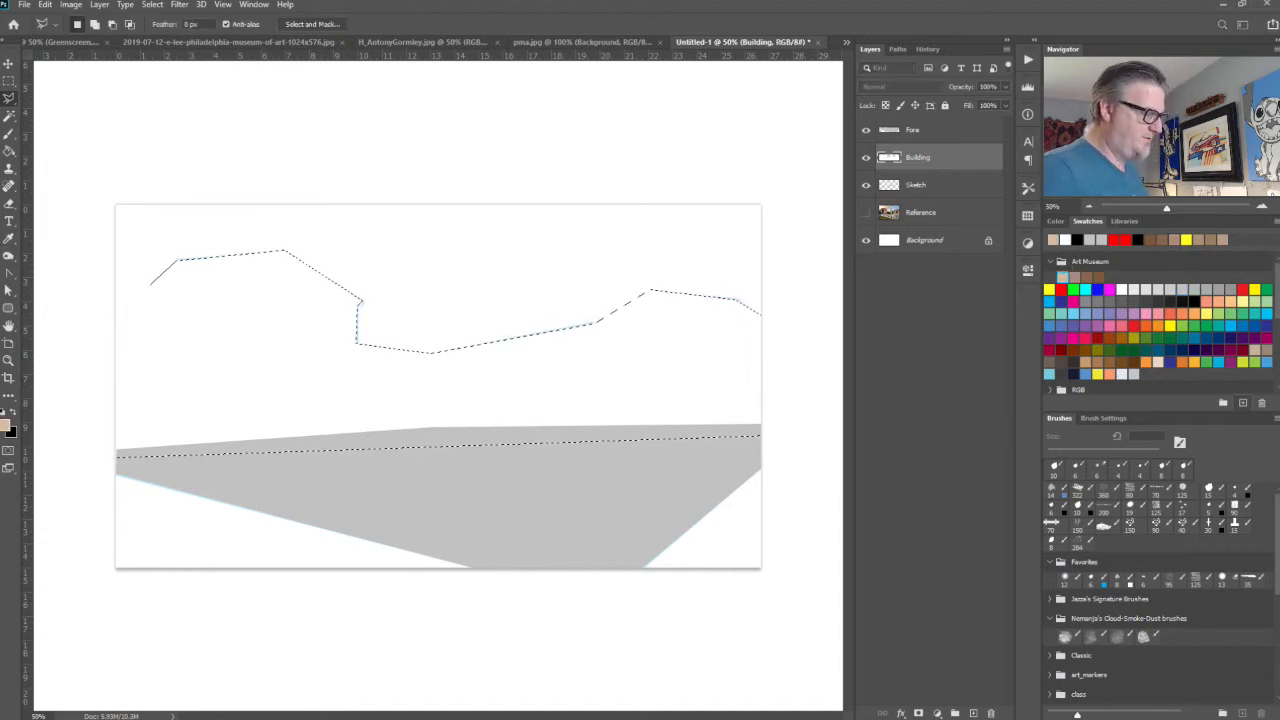
pyautogui.hotkey('alt', 'BackSpace')
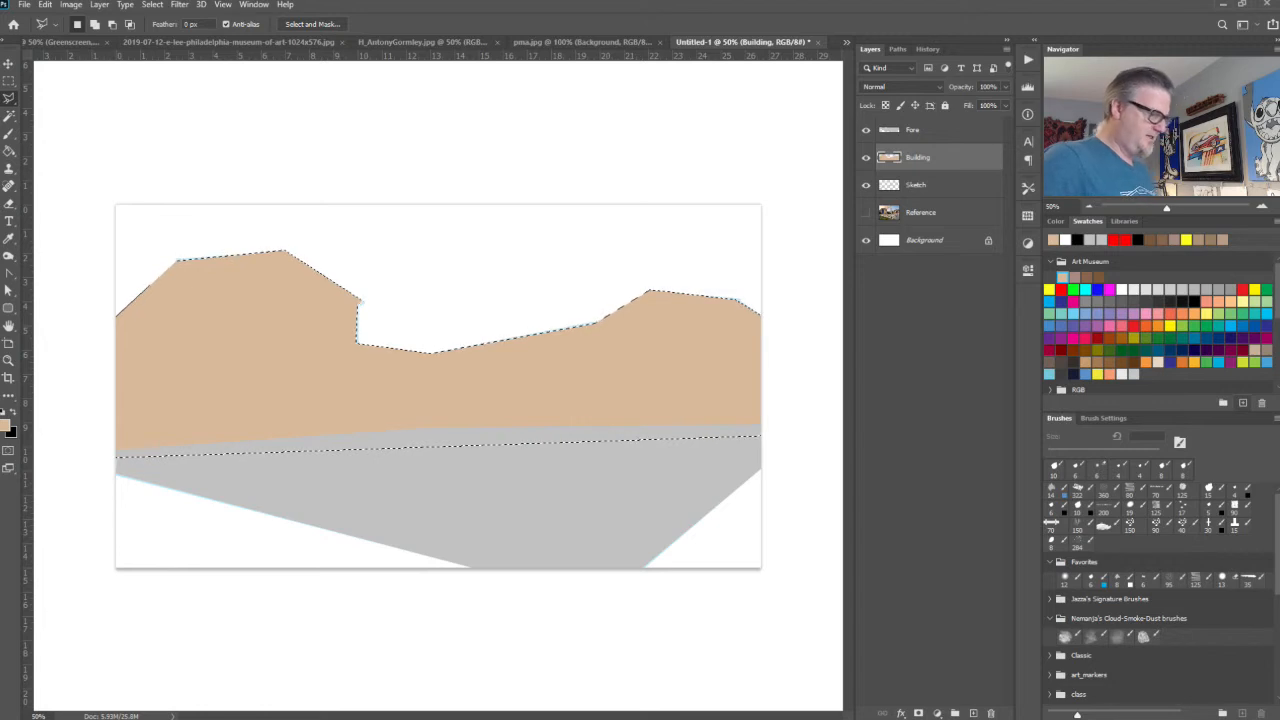
pyautogui.hotkey('ctrl', 'd')
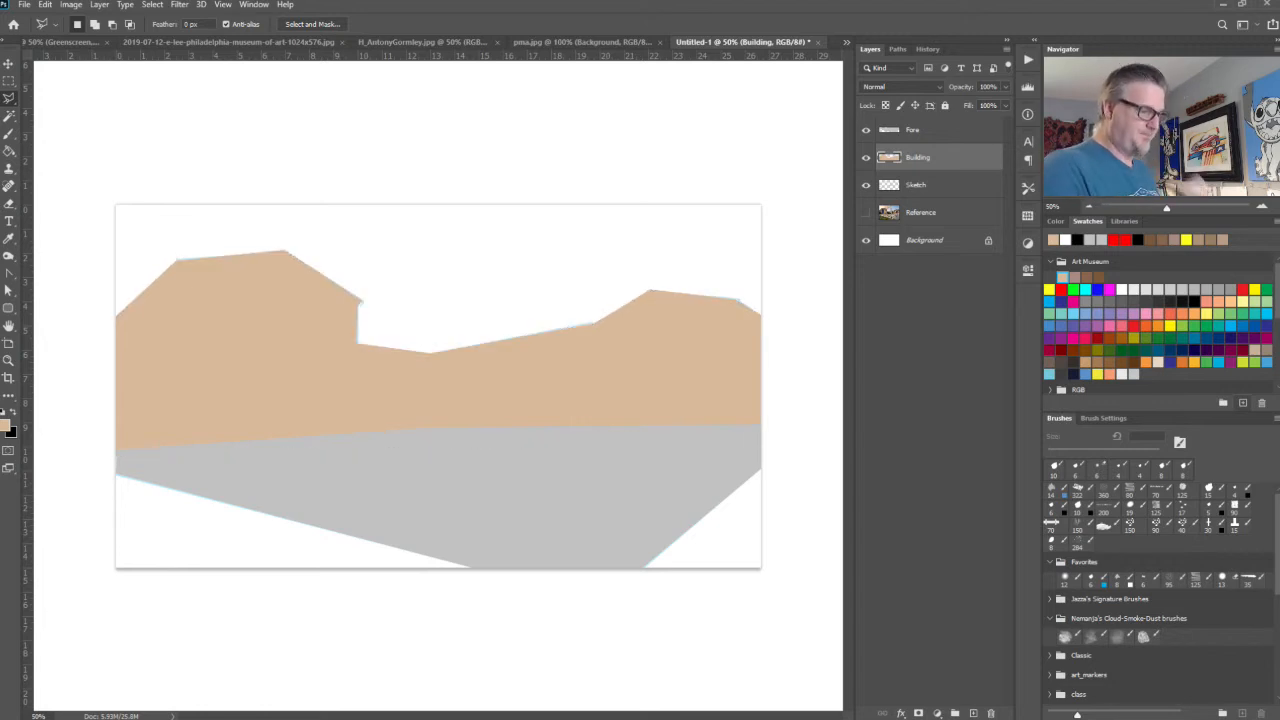
# Step: Move the Sketch layer to the top of the stack and the Reference layer directly beneath it, then briefly toggle Reference's visibility
pyautogui.moveTo(919, 185); pyautogui.dragTo(931, 123)
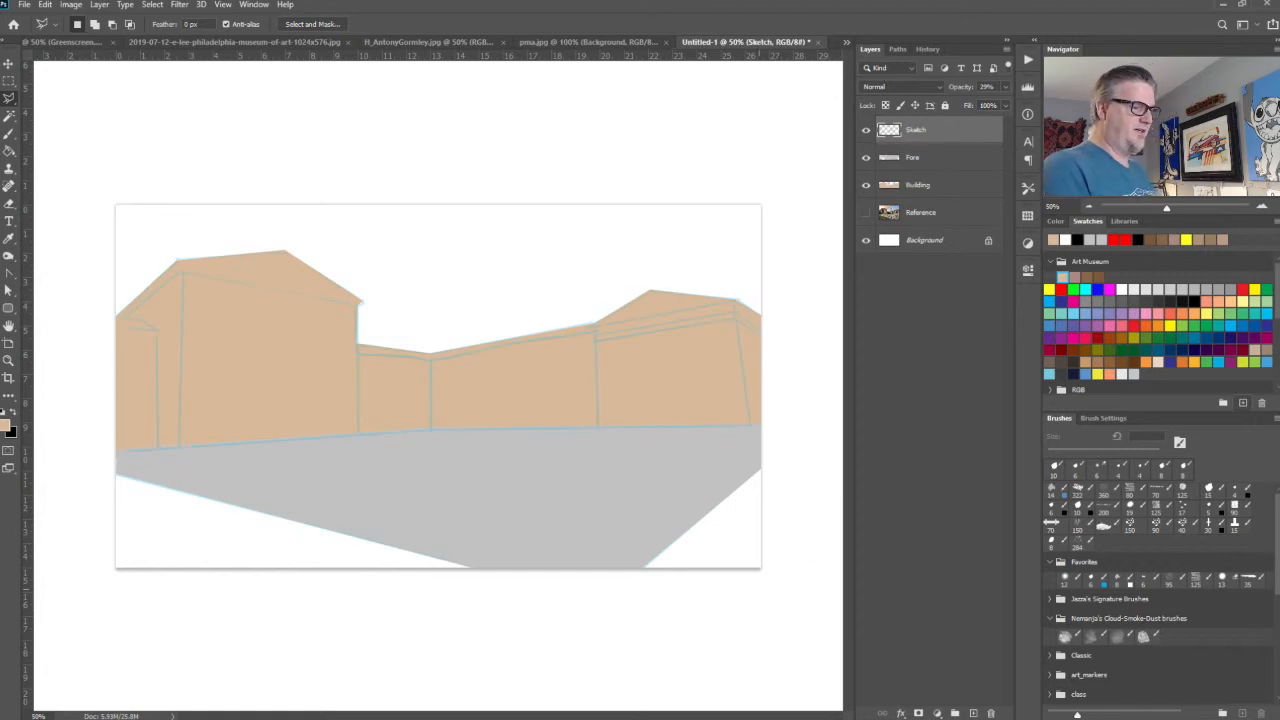
pyautogui.click(930, 187)
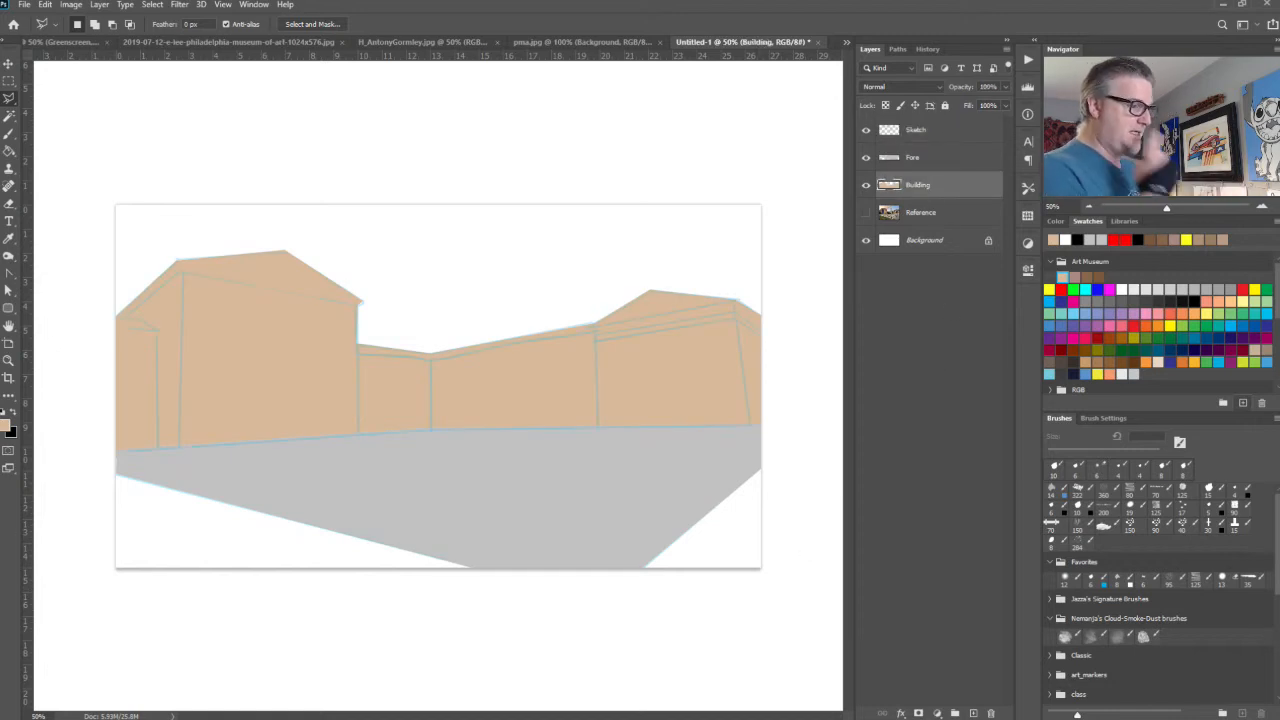
pyautogui.moveTo(923, 214); pyautogui.dragTo(925, 147)
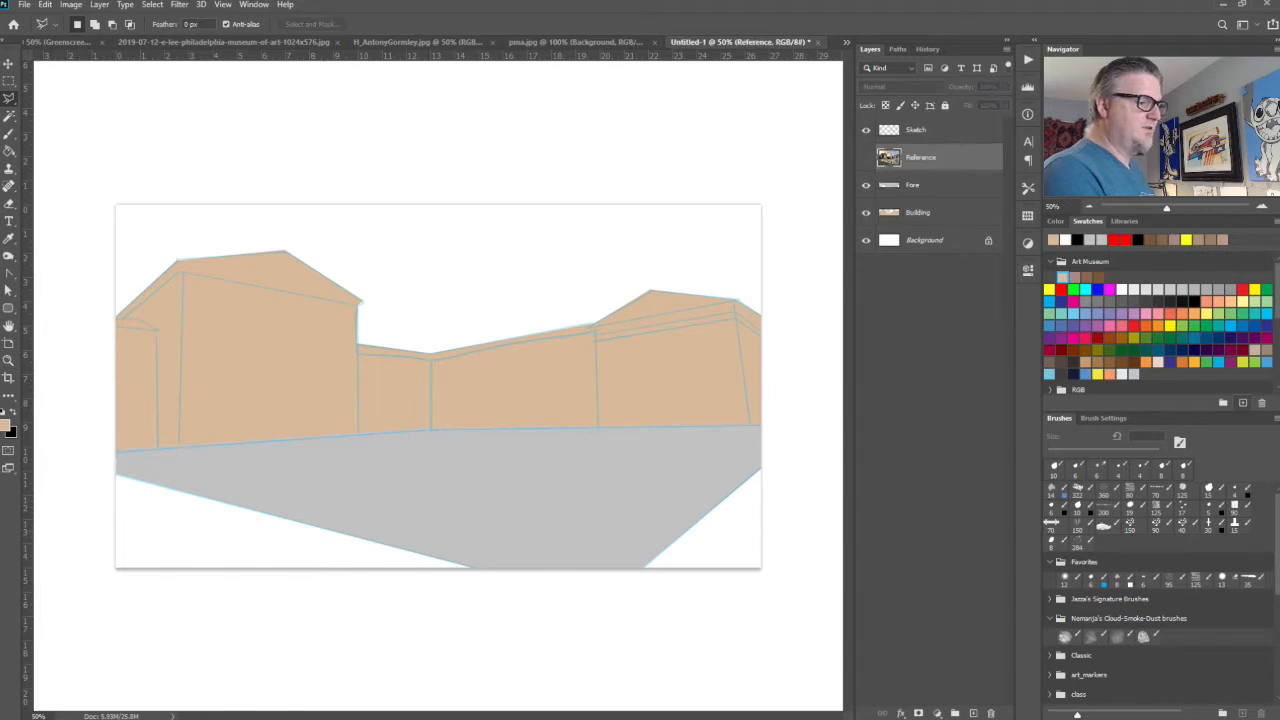
pyautogui.click(866, 157)
pyautogui.click(866, 157)
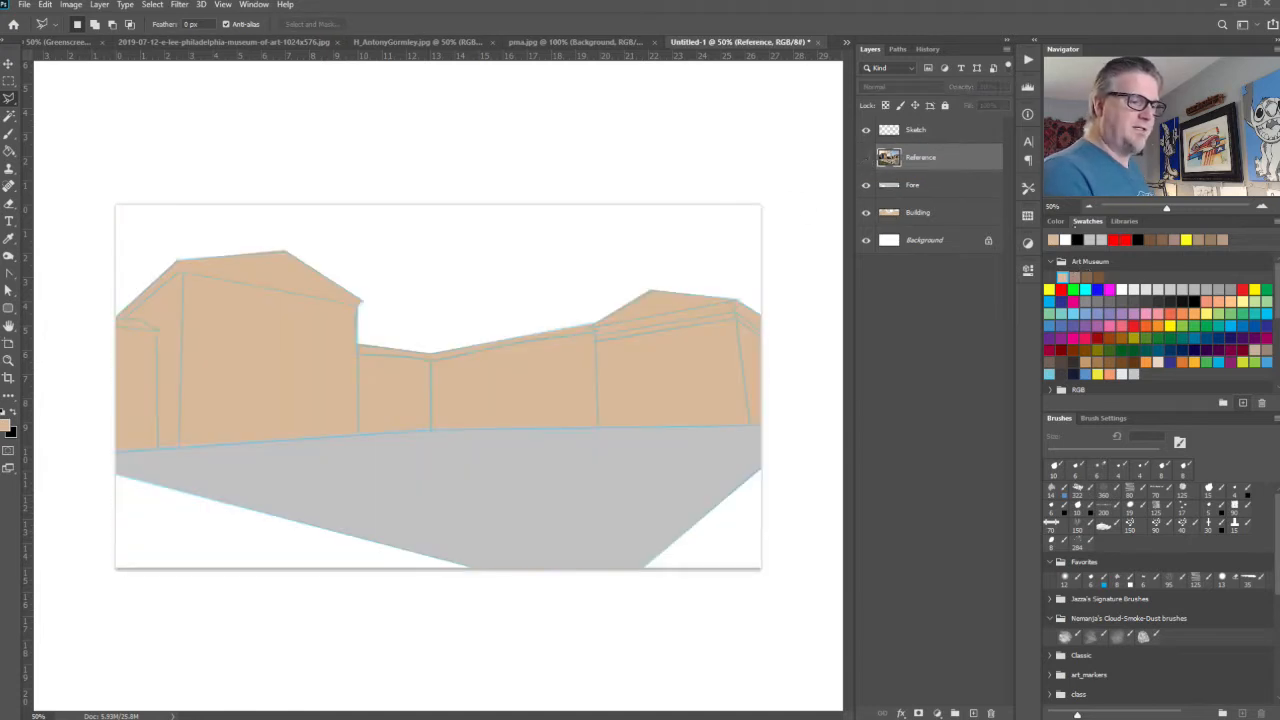
# Step: Lower the tan colour's saturation to 14% and refill the Building layer's existing shape with it, then deselect
pyautogui.click(1056, 222)
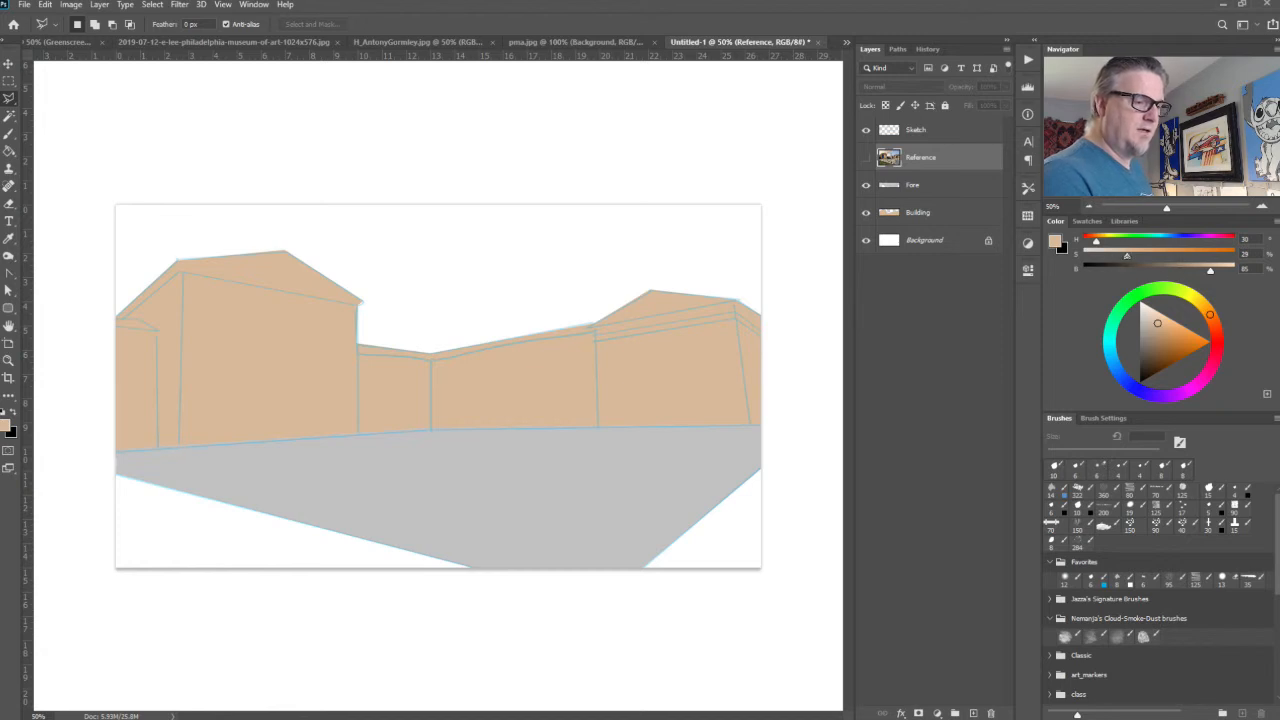
pyautogui.moveTo(1157, 322); pyautogui.dragTo(1149, 318)
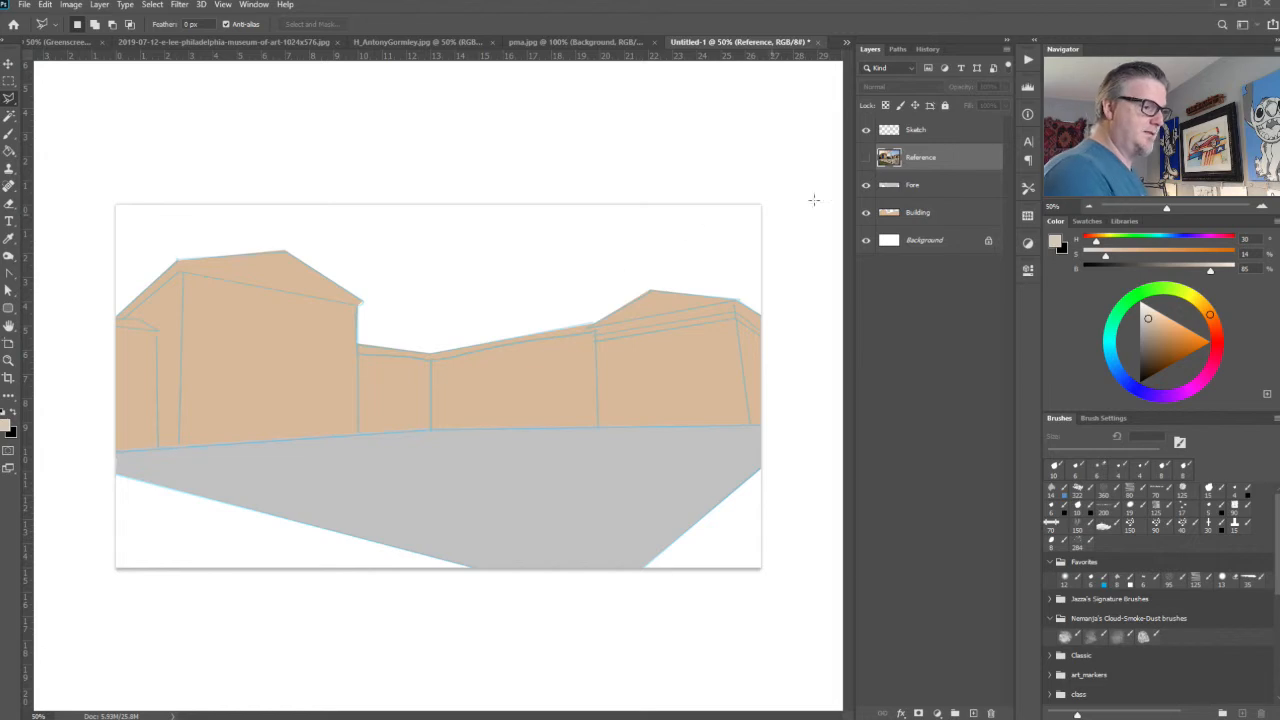
pyautogui.click(920, 212)
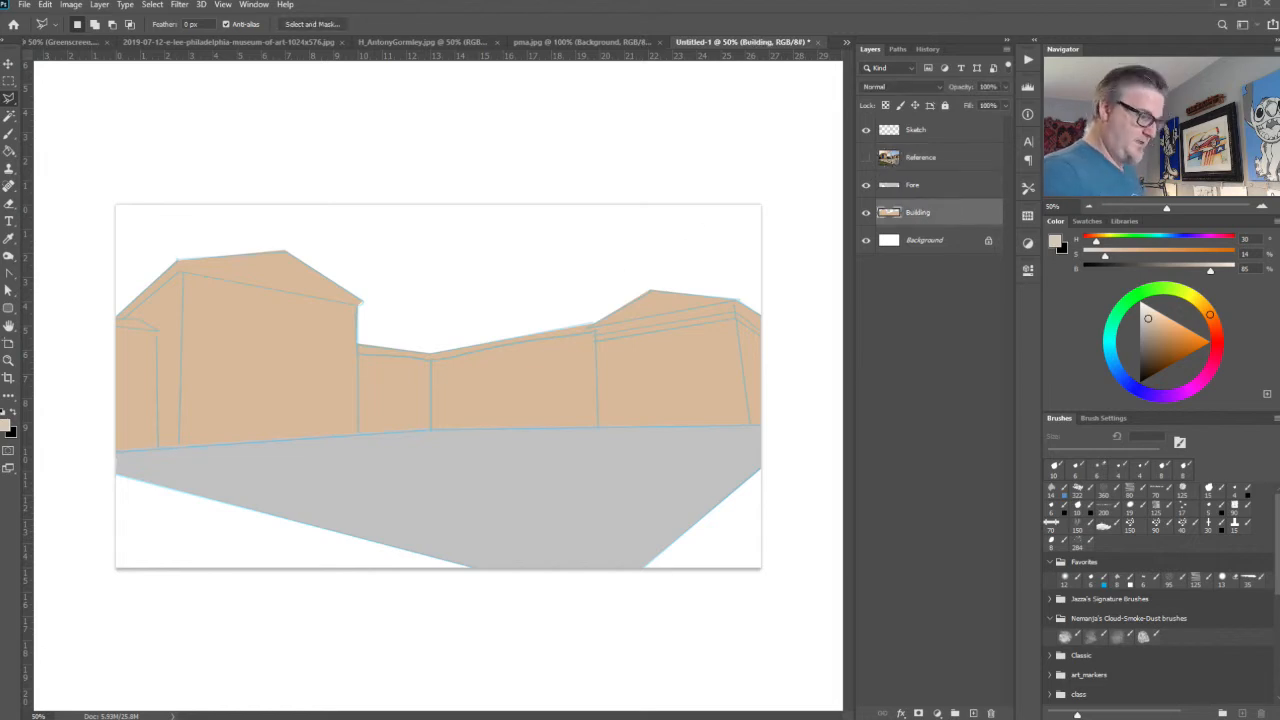
pyautogui.keyDown('ctrl'); pyautogui.click(889, 212); pyautogui.keyUp('ctrl')
pyautogui.press('i')
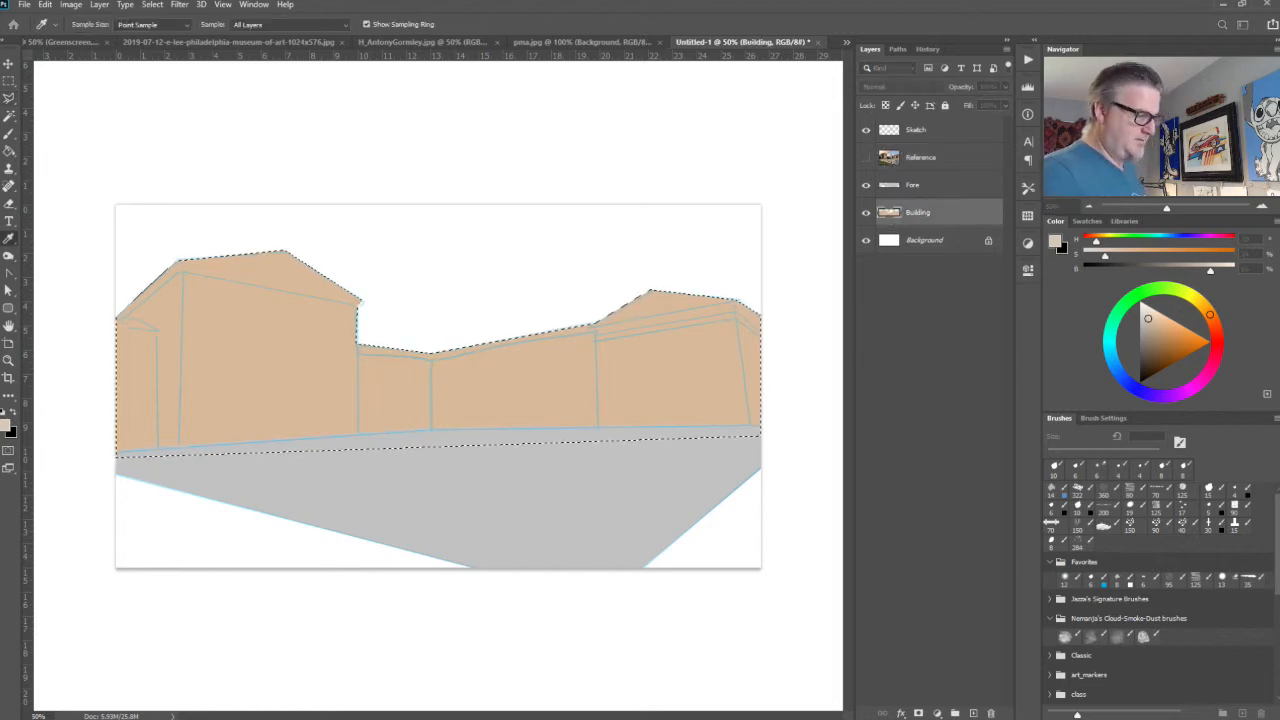
pyautogui.press('Return')
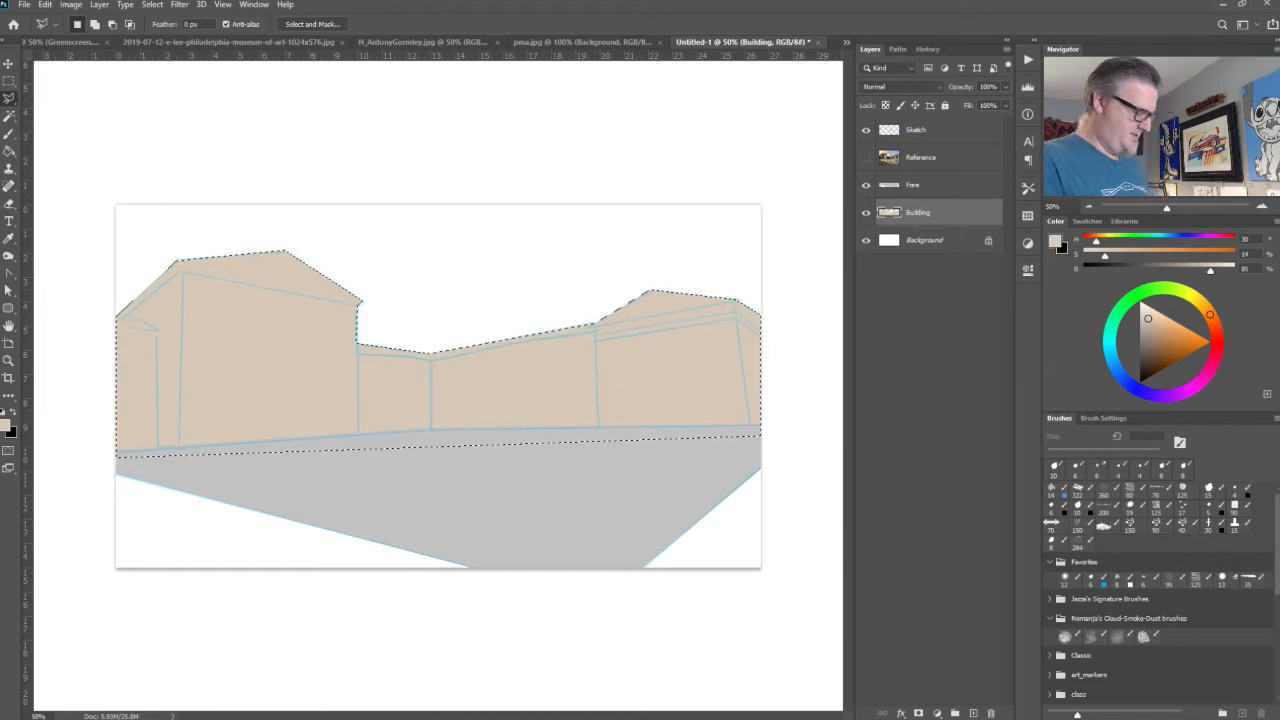
pyautogui.hotkey('ctrl', 'd')
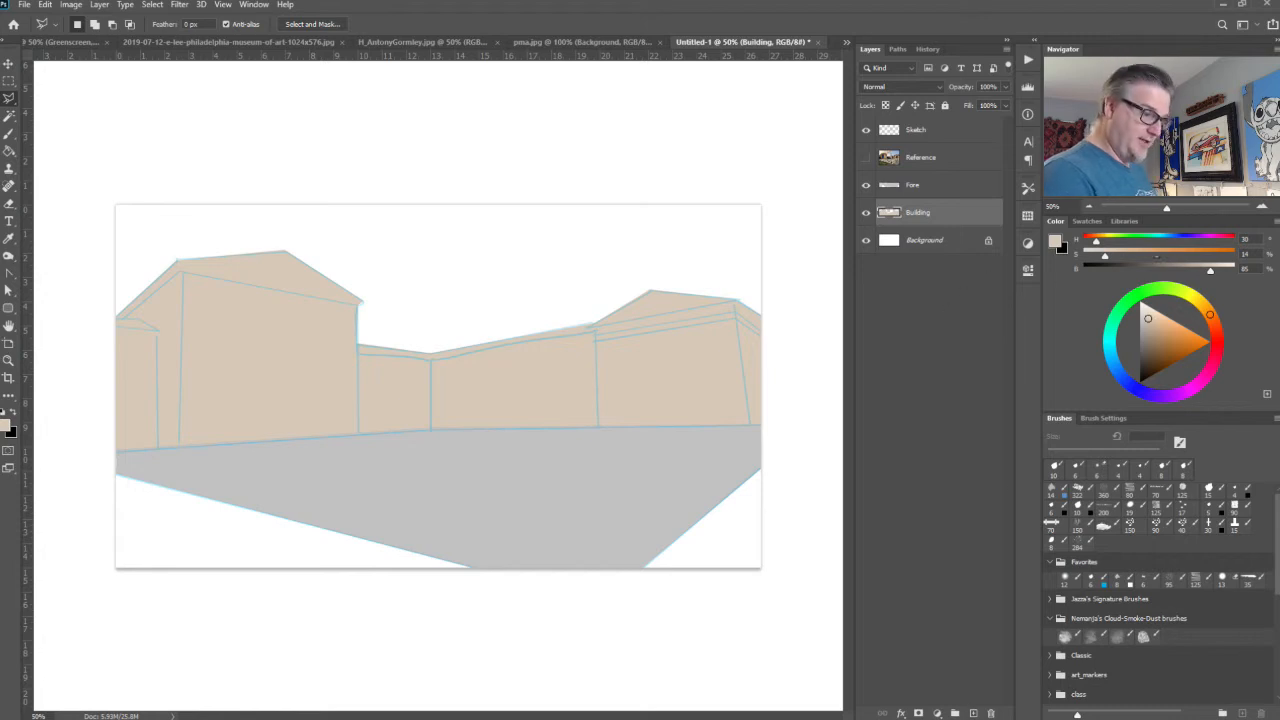
# Step: Choose the mauve-brown Art Museum swatch and test the 200 px bristle brush with a stroke down the right-hand building, then undo it
pyautogui.click(1088, 221)
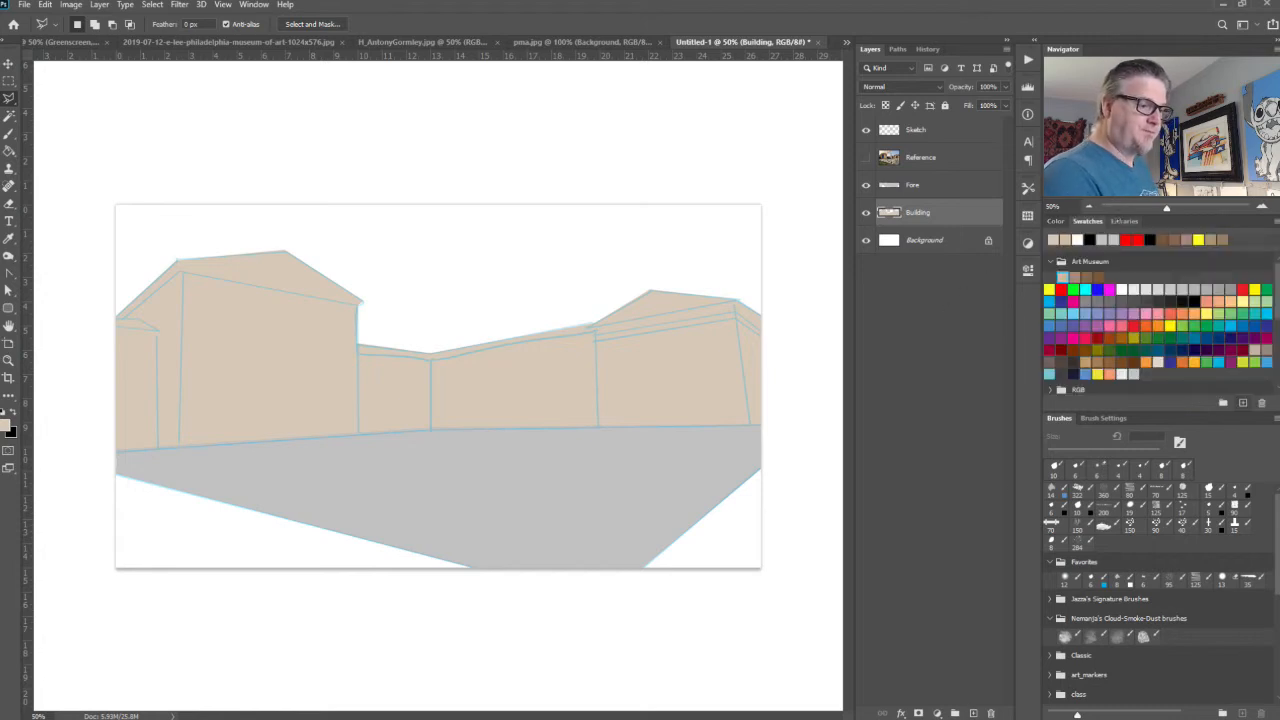
pyautogui.click(1074, 277)
pyautogui.press('b')
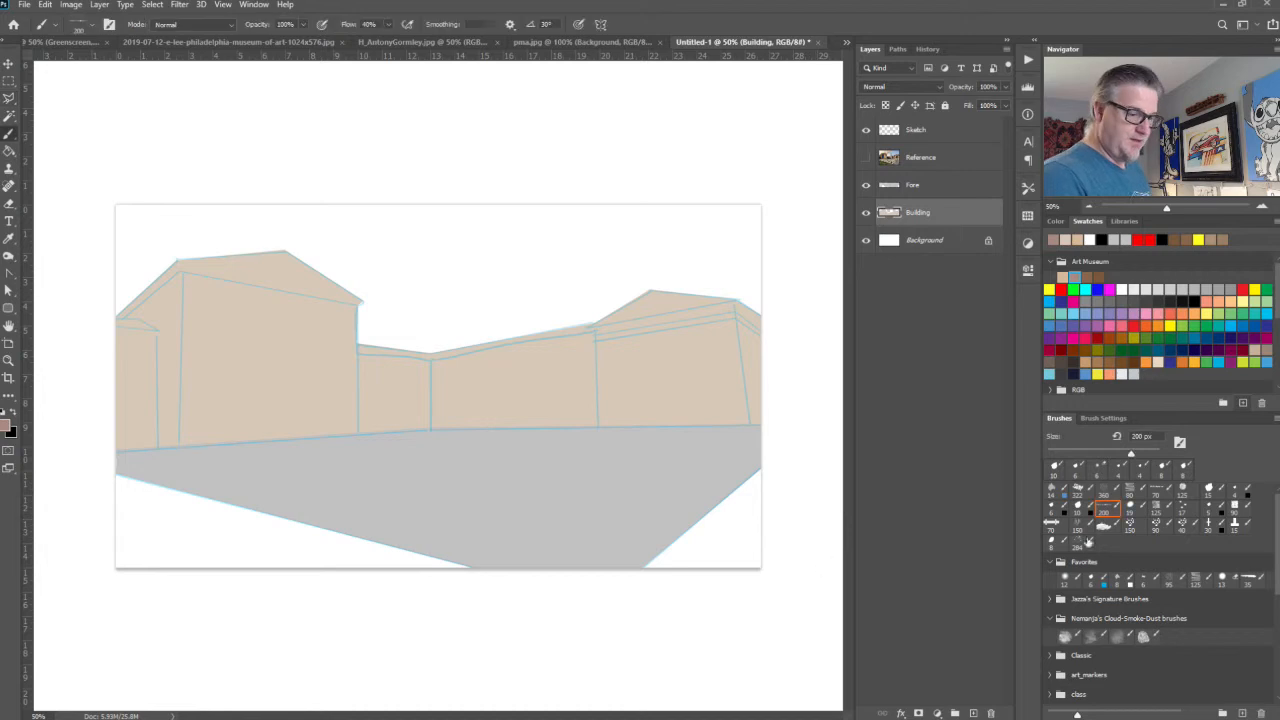
pyautogui.click(1104, 512)
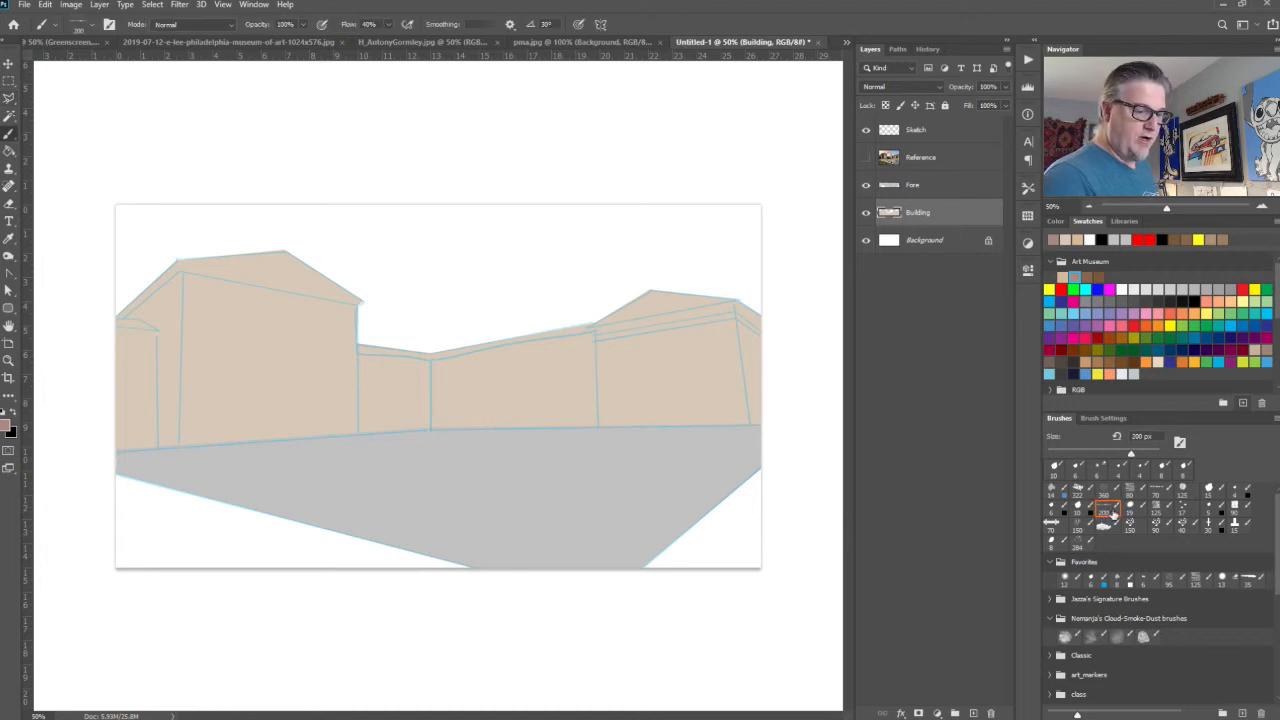
pyautogui.moveTo(633, 268); pyautogui.dragTo(648, 415)
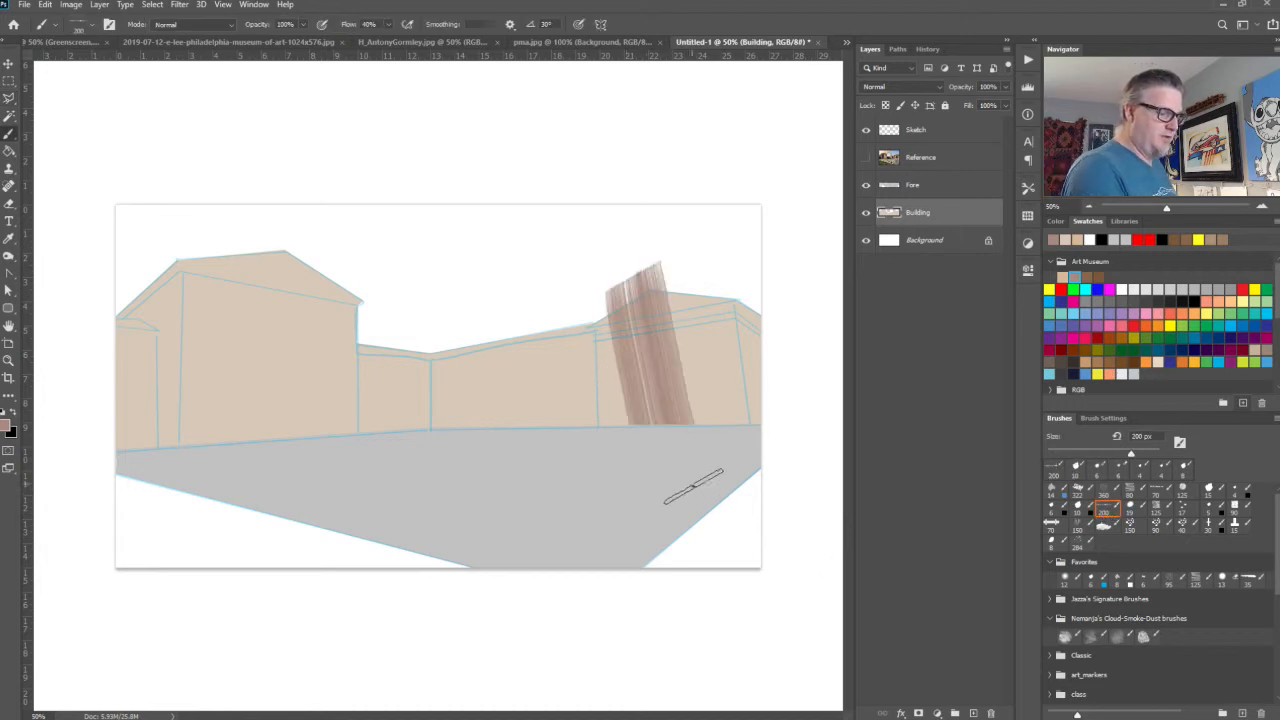
pyautogui.hotkey('ctrl', 'z')
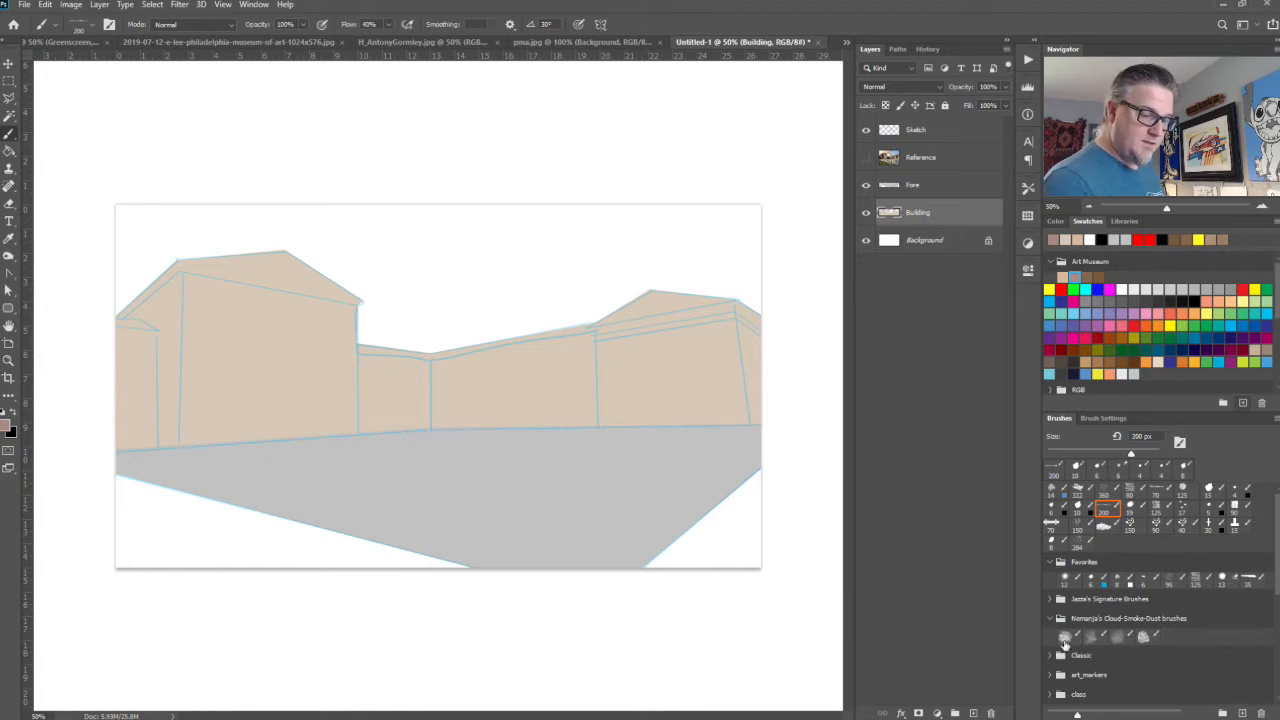
# Step: Try outlining the right-hand building's roofline with the square brush reduced to 25 px, then undo the strokes
pyautogui.click(1237, 507)
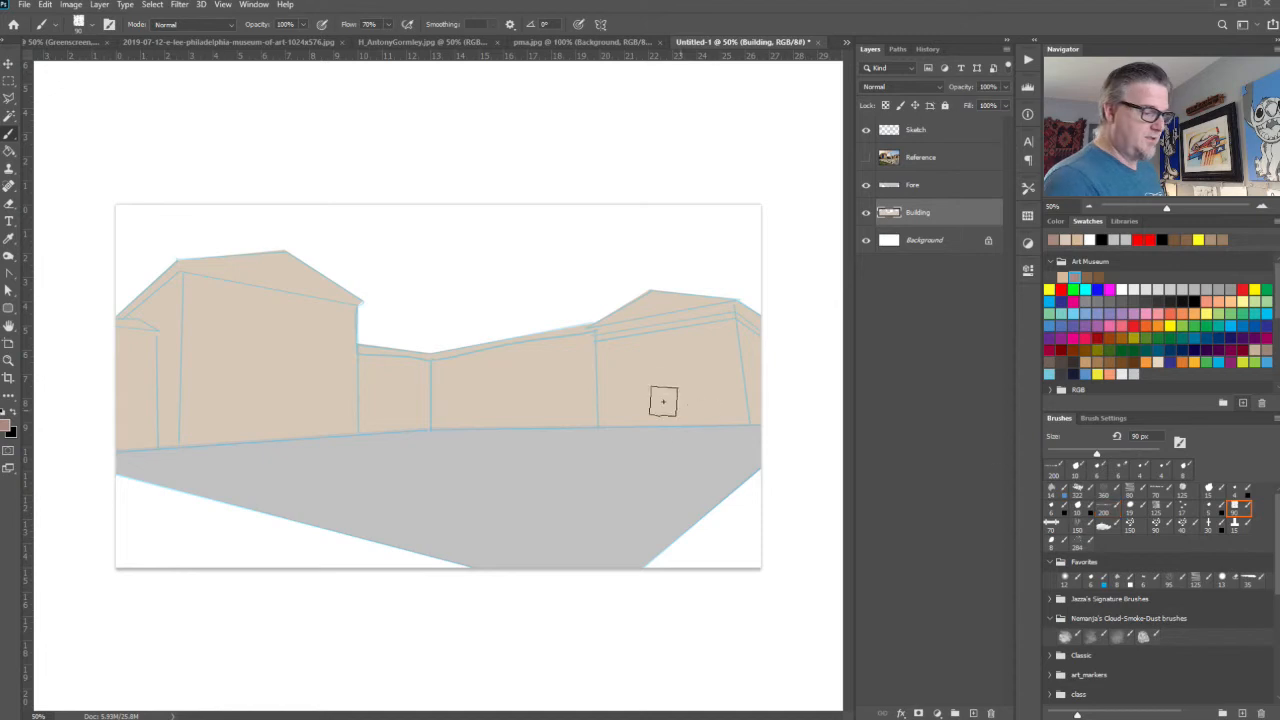
pyautogui.press('[')
pyautogui.press('[')
pyautogui.press('[')
pyautogui.press('[')
pyautogui.press('[')
pyautogui.press('[')
pyautogui.press('[')
pyautogui.press('[')
pyautogui.press('[')
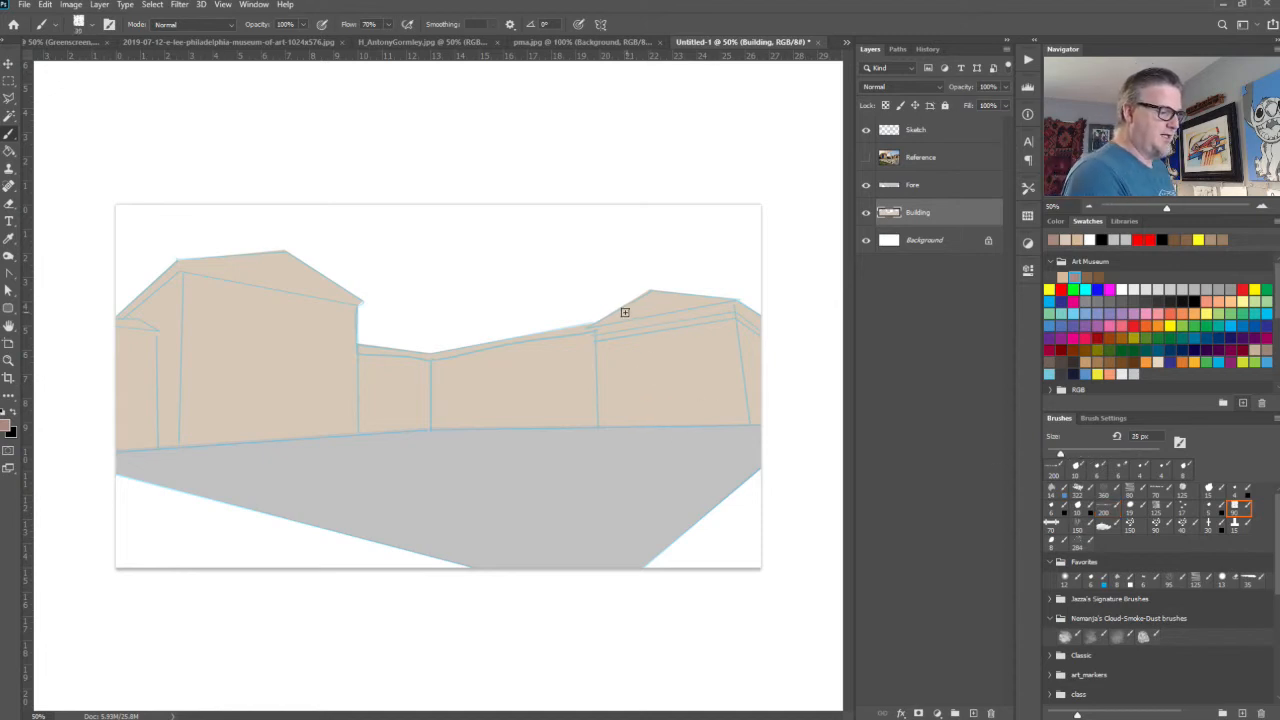
pyautogui.moveTo(643, 297)
pyautogui.mouseDown()
pyautogui.moveTo(602, 325)
pyautogui.moveTo(740, 300)
pyautogui.mouseUp()
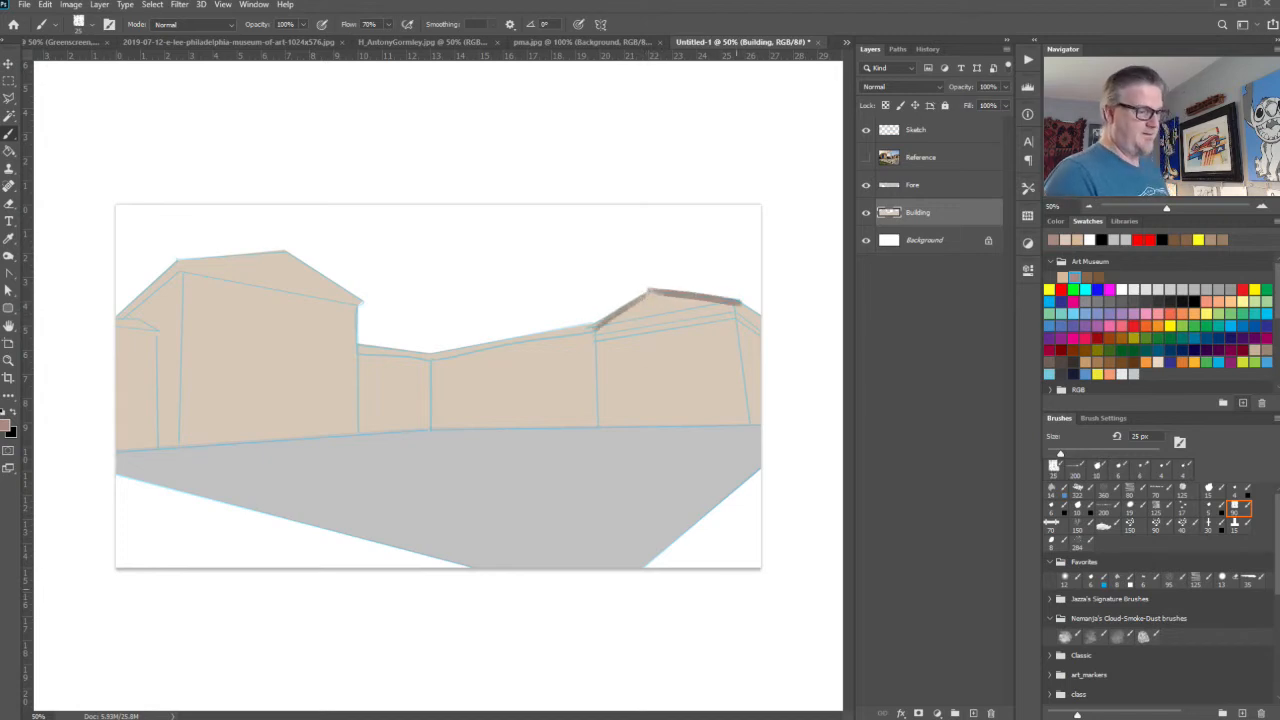
pyautogui.hotkey('ctrl', 'z')
pyautogui.hotkey('ctrl', 'z')
pyautogui.hotkey('ctrl', 'z')
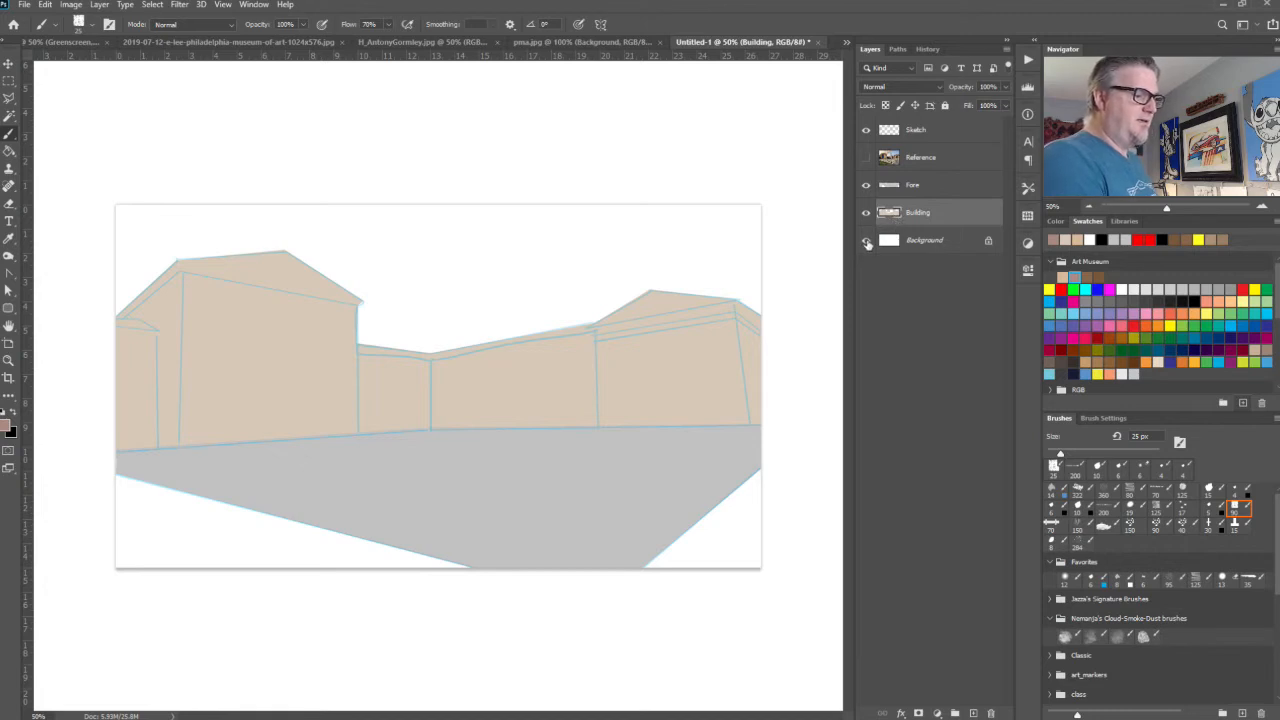
# Step: Hide the Fore layer and add a new layer clipped to Building, testing the clip with a scribble across the rooflines and undoing it
pyautogui.click(866, 185)
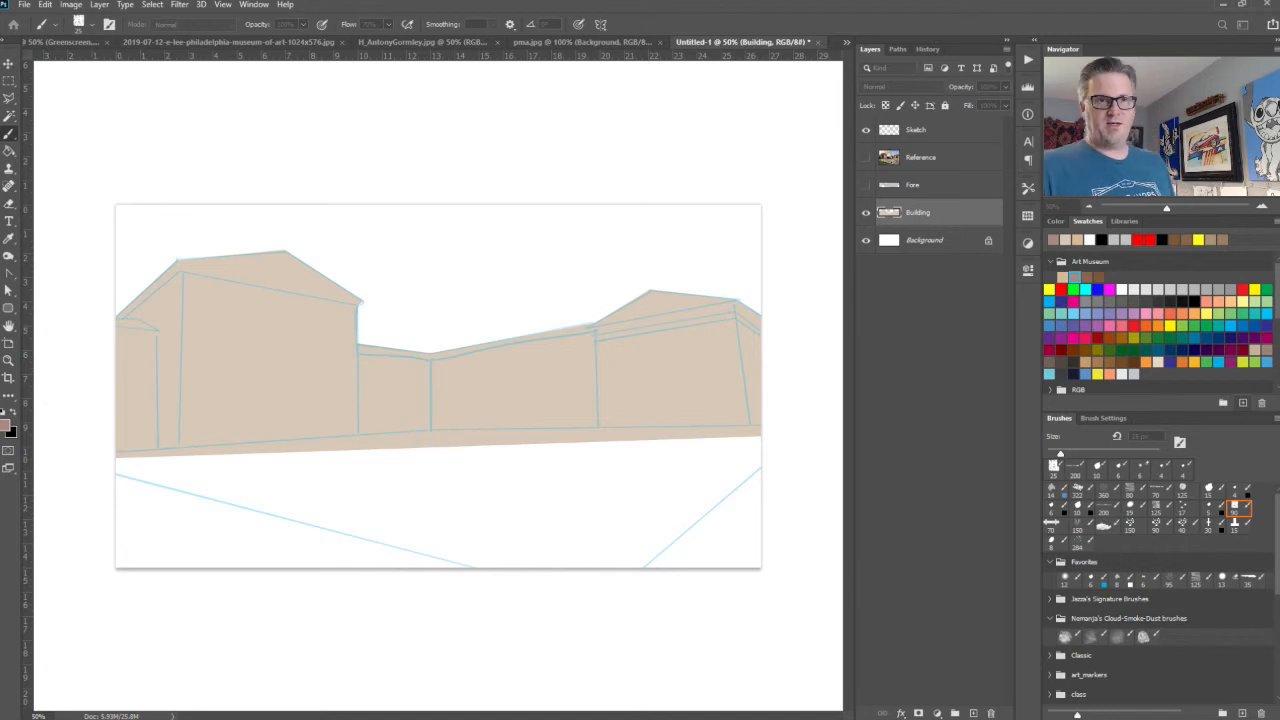
pyautogui.press('Return')
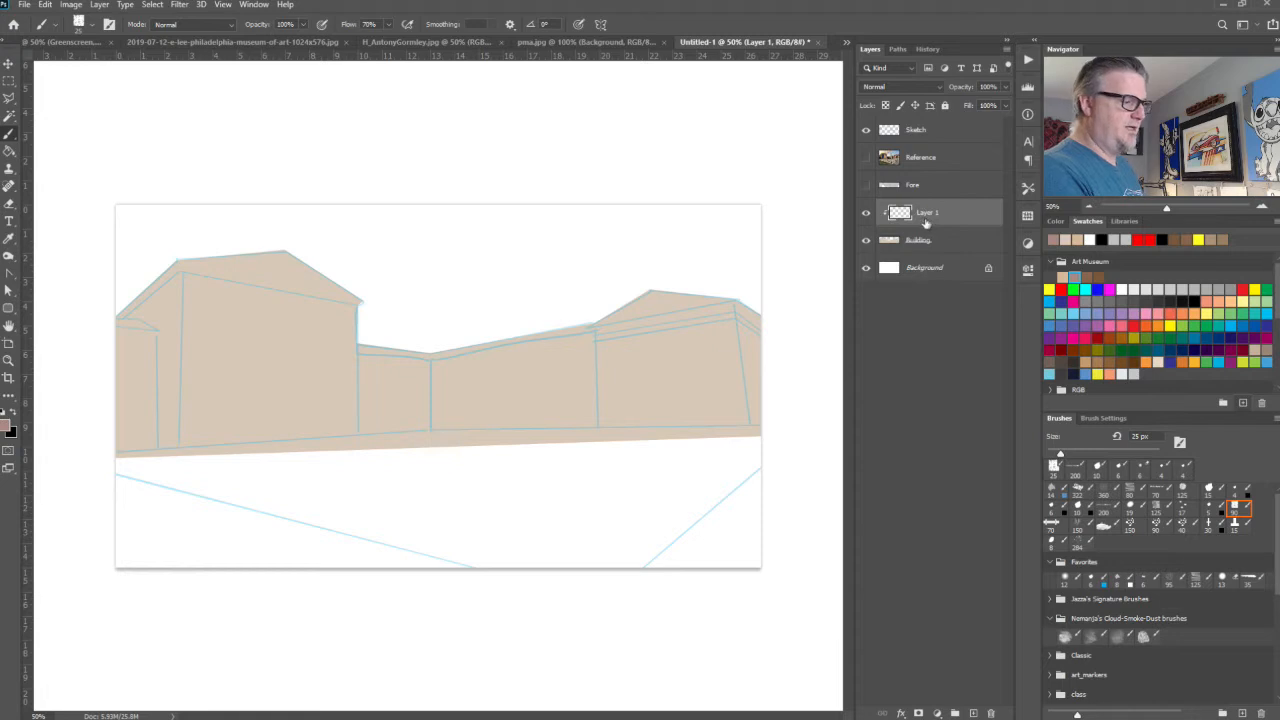
pyautogui.moveTo(652, 292)
pyautogui.mouseDown()
pyautogui.moveTo(607, 321)
pyautogui.moveTo(646, 285)
pyautogui.moveTo(585, 303)
pyautogui.moveTo(456, 376)
pyautogui.moveTo(422, 341)
pyautogui.moveTo(365, 316)
pyautogui.moveTo(348, 251)
pyautogui.moveTo(267, 245)
pyautogui.moveTo(97, 313)
pyautogui.mouseUp()
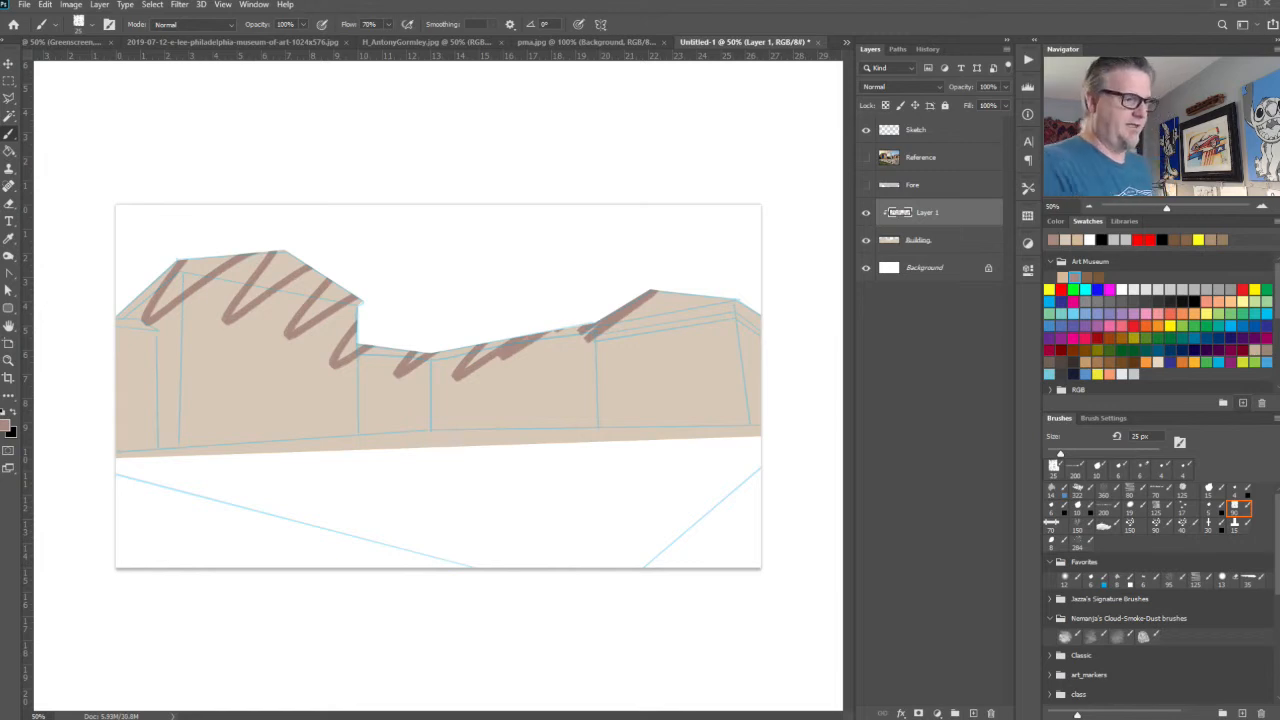
pyautogui.hotkey('ctrl', 'z')
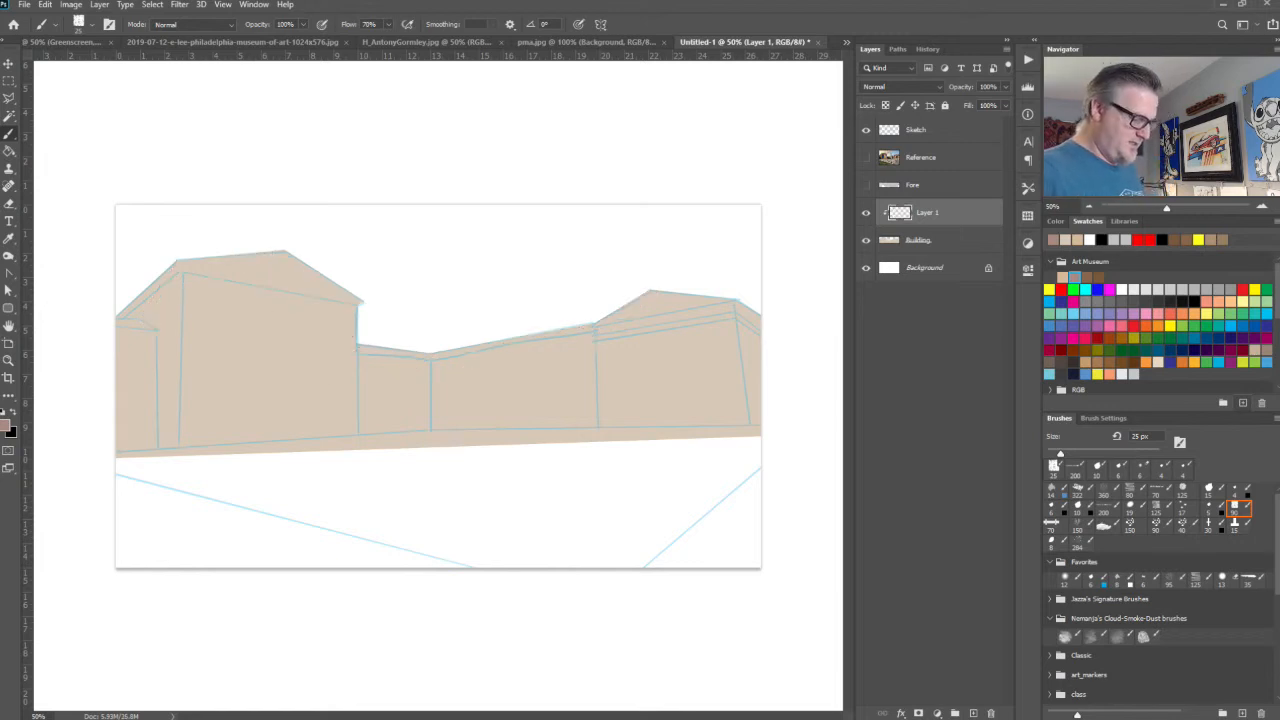
# Step: Check the right-hand building against the Reference layer, then try a 25 px brush stroke beneath its cornice and undo it
pyautogui.hotkey('ctrl', '+')
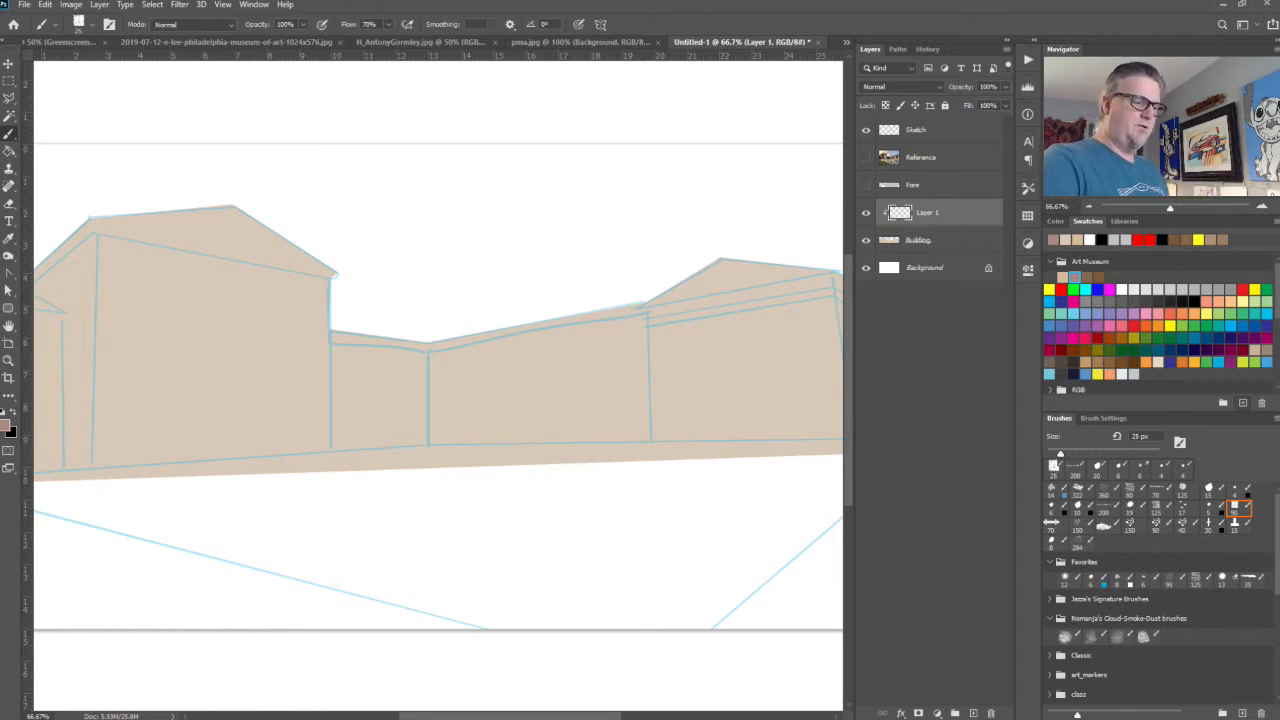
pyautogui.hotkey('ctrl', '+')
pyautogui.moveTo(685, 483); pyautogui.dragTo(384, 539)
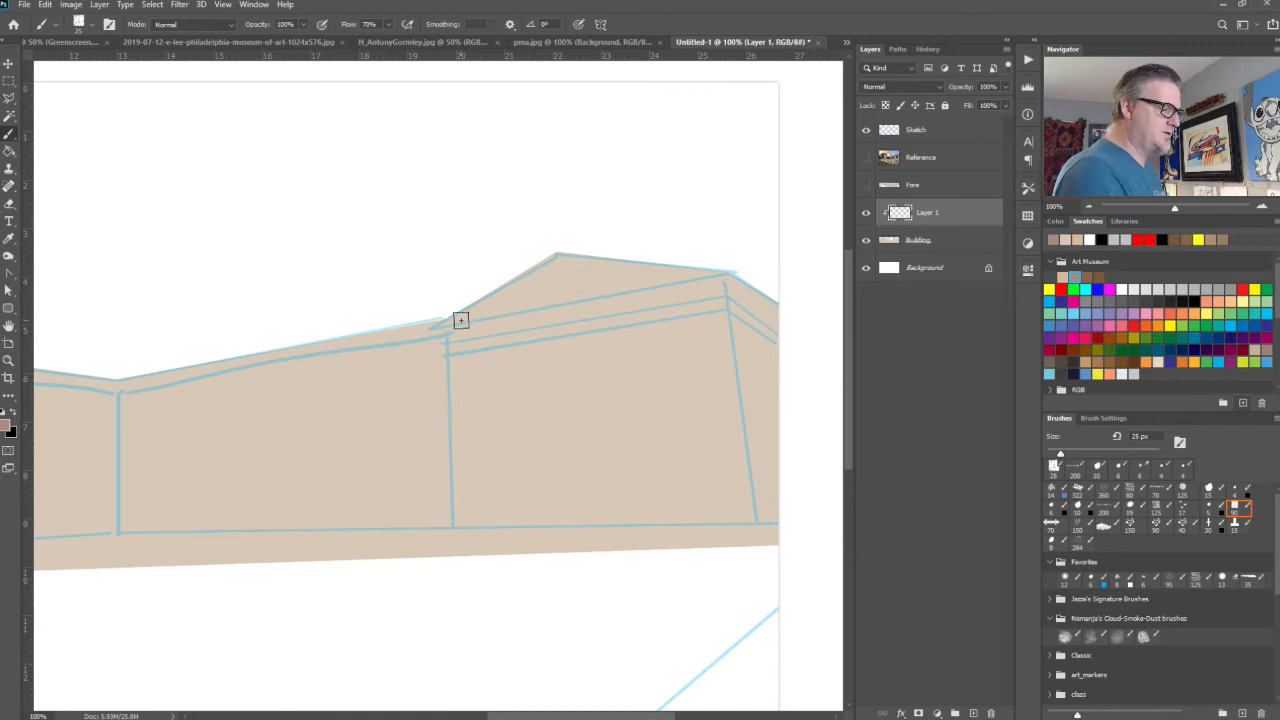
pyautogui.click(865, 158)
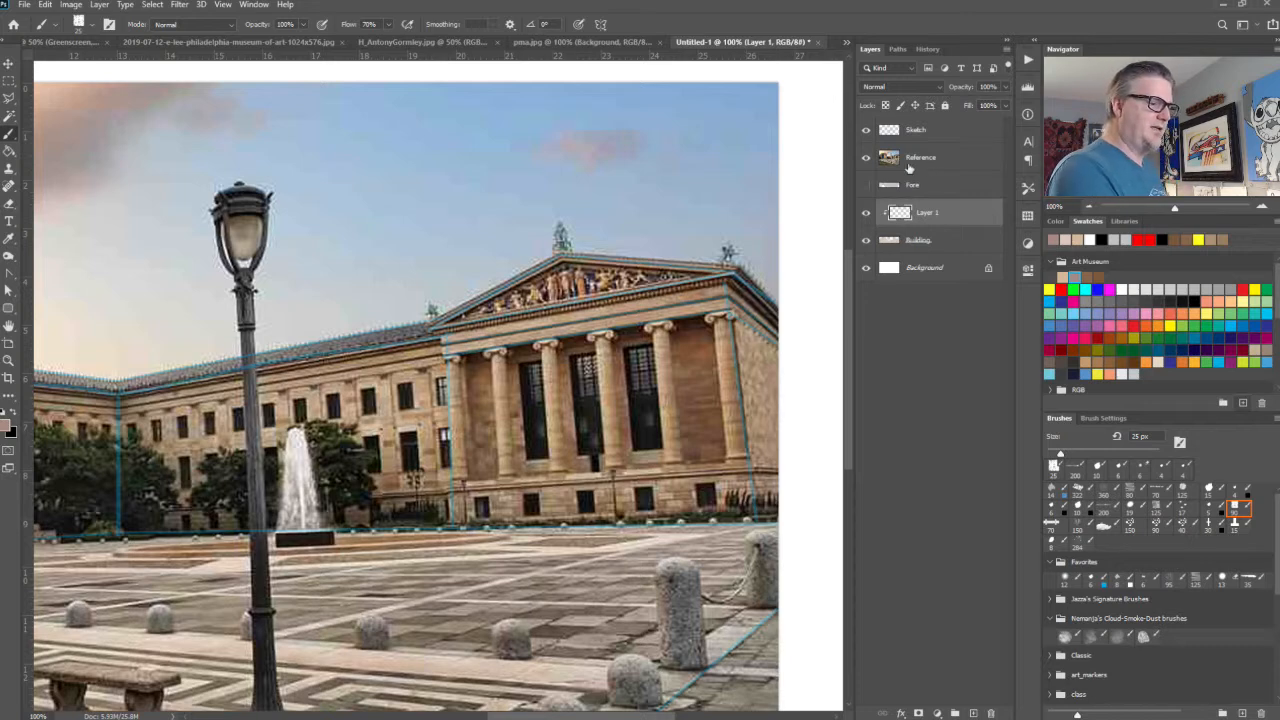
pyautogui.click(866, 157)
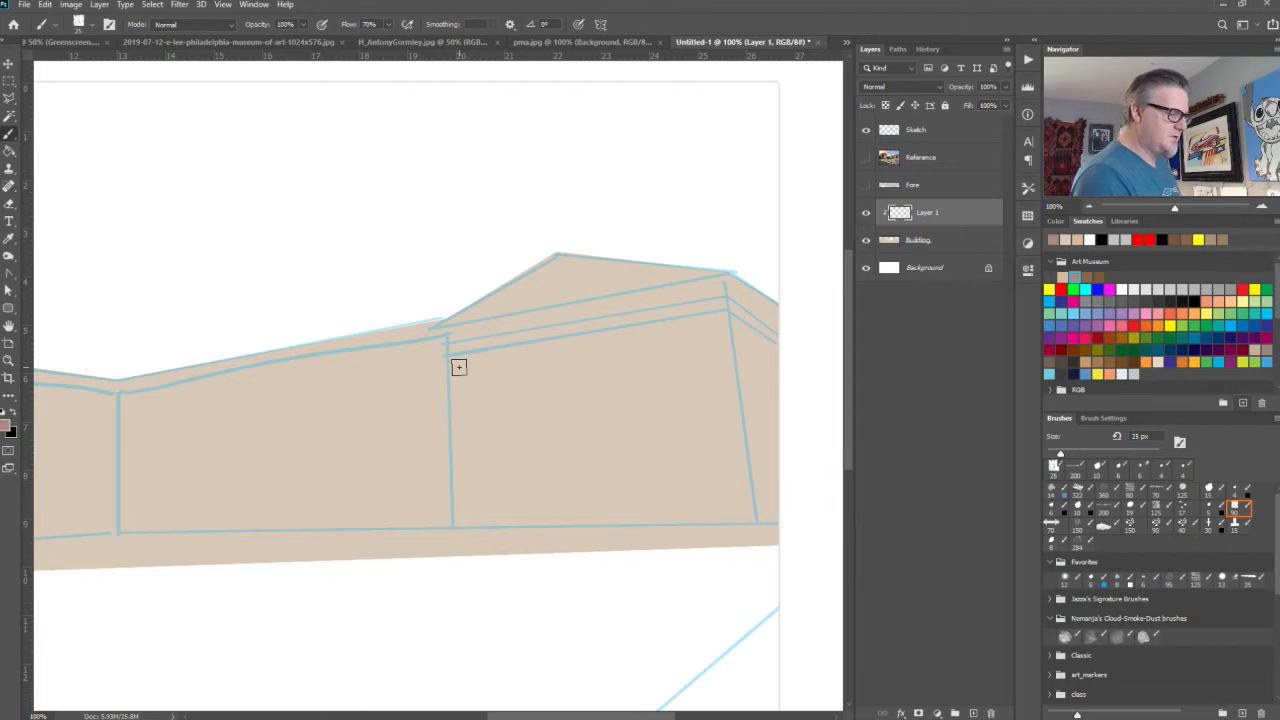
pyautogui.moveTo(454, 363); pyautogui.dragTo(715, 312)
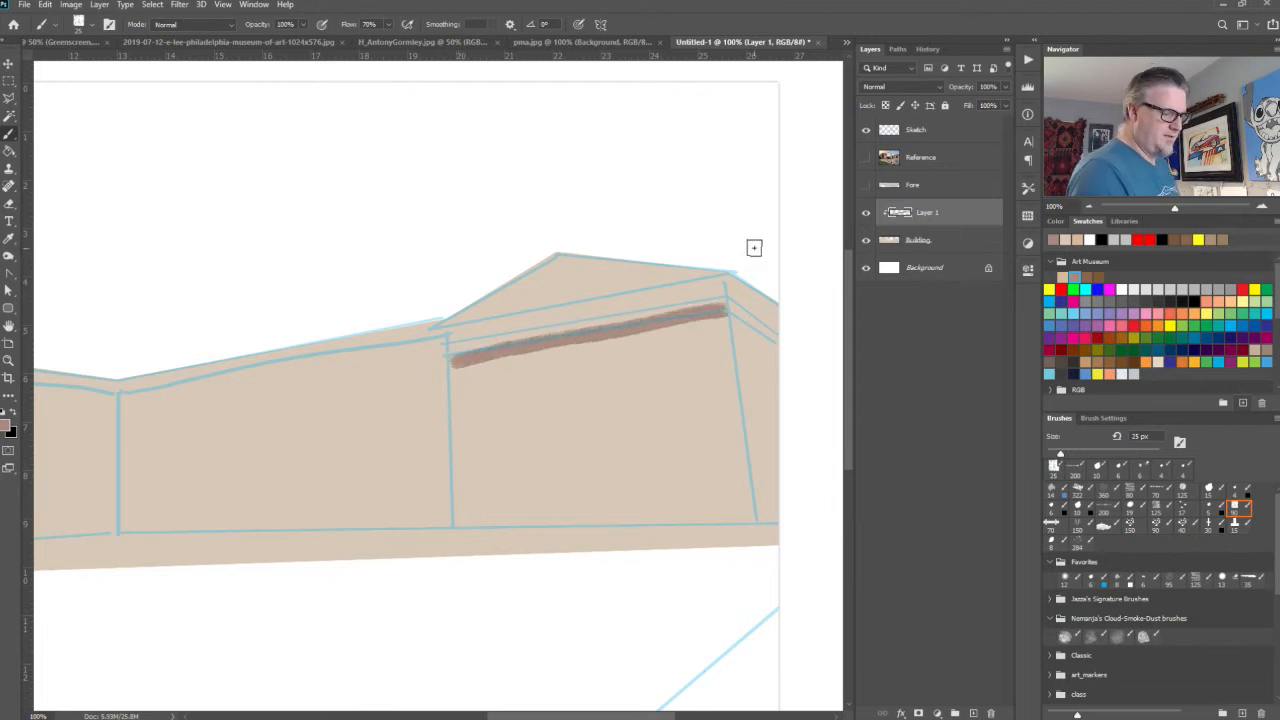
pyautogui.hotkey('ctrl', 'z')
# Step: Select the right-hand building's front wall below the cornice with the Polygonal Lasso, fill it with mauve-brown on the clipped layer, and deselect
pyautogui.press('l')
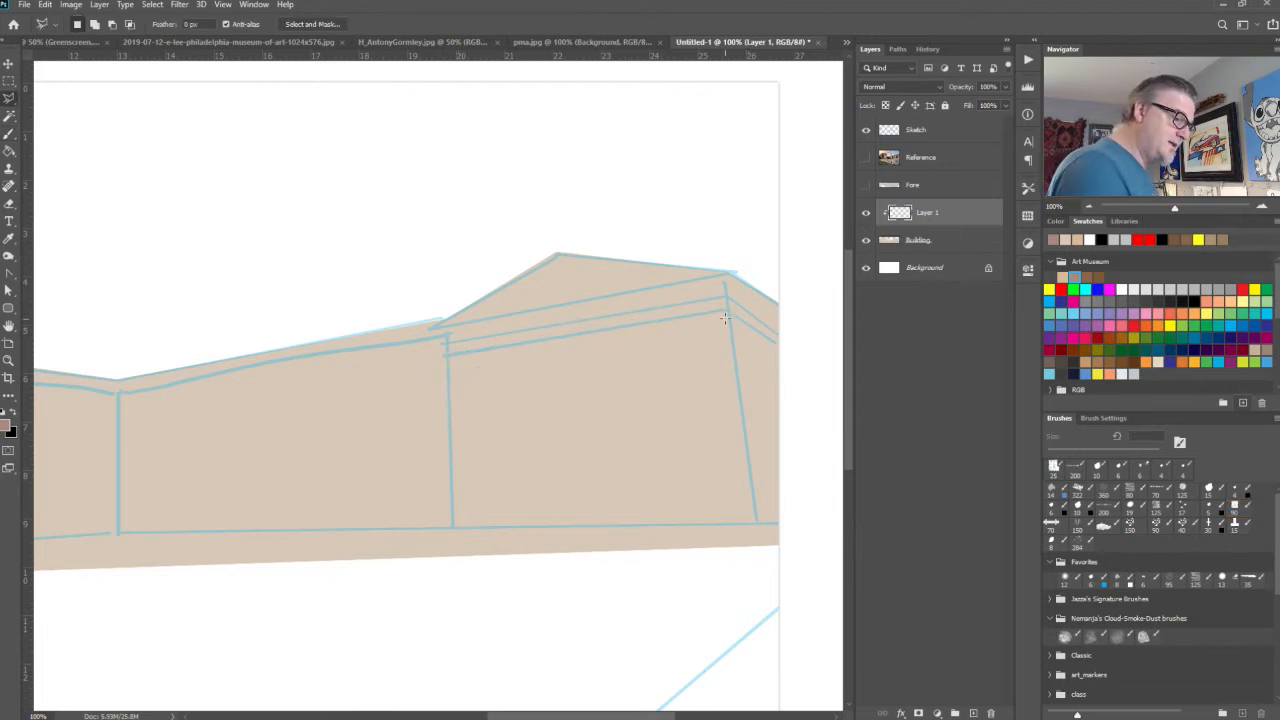
pyautogui.click(727, 310)
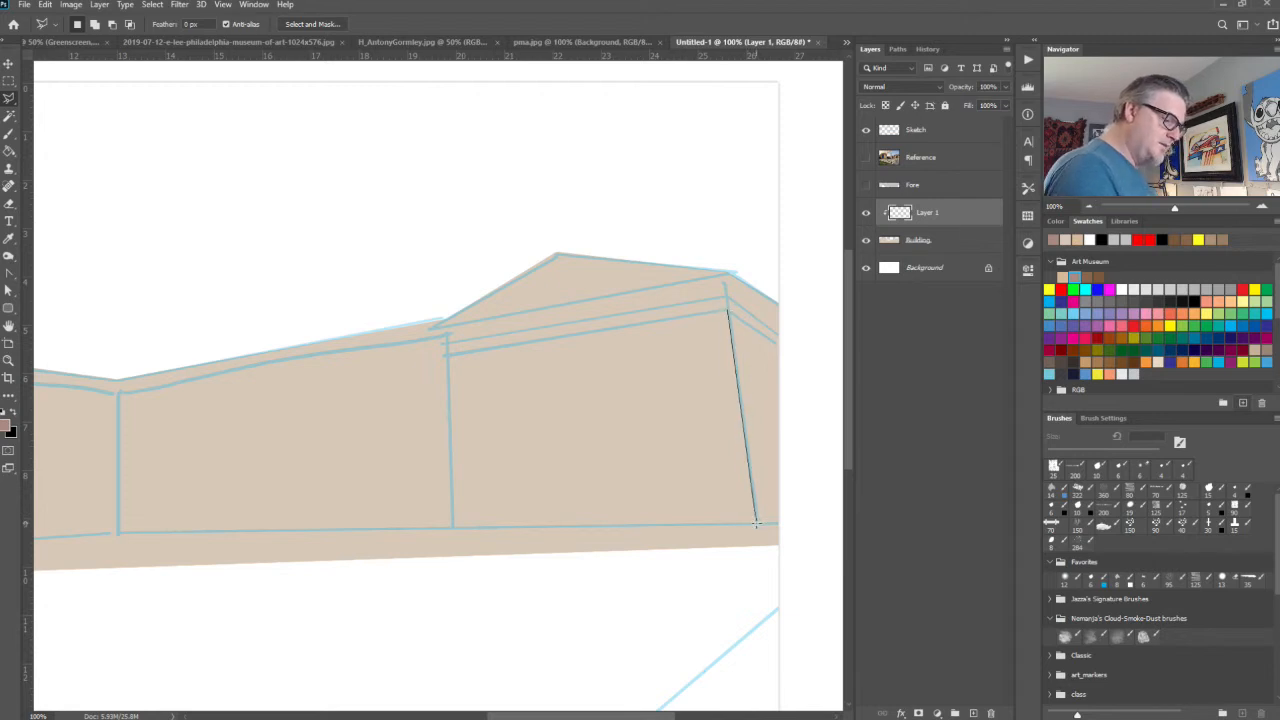
pyautogui.click(755, 522)
pyautogui.click(453, 524)
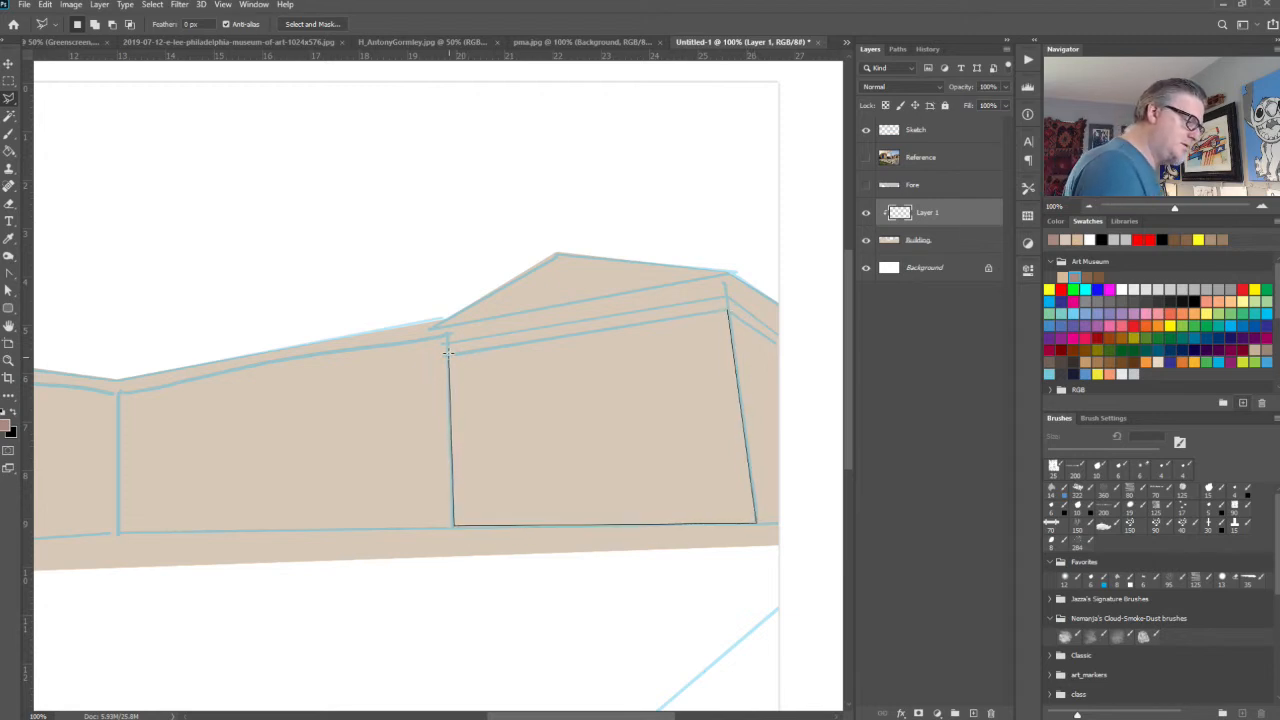
pyautogui.click(448, 352)
pyautogui.click(730, 315)
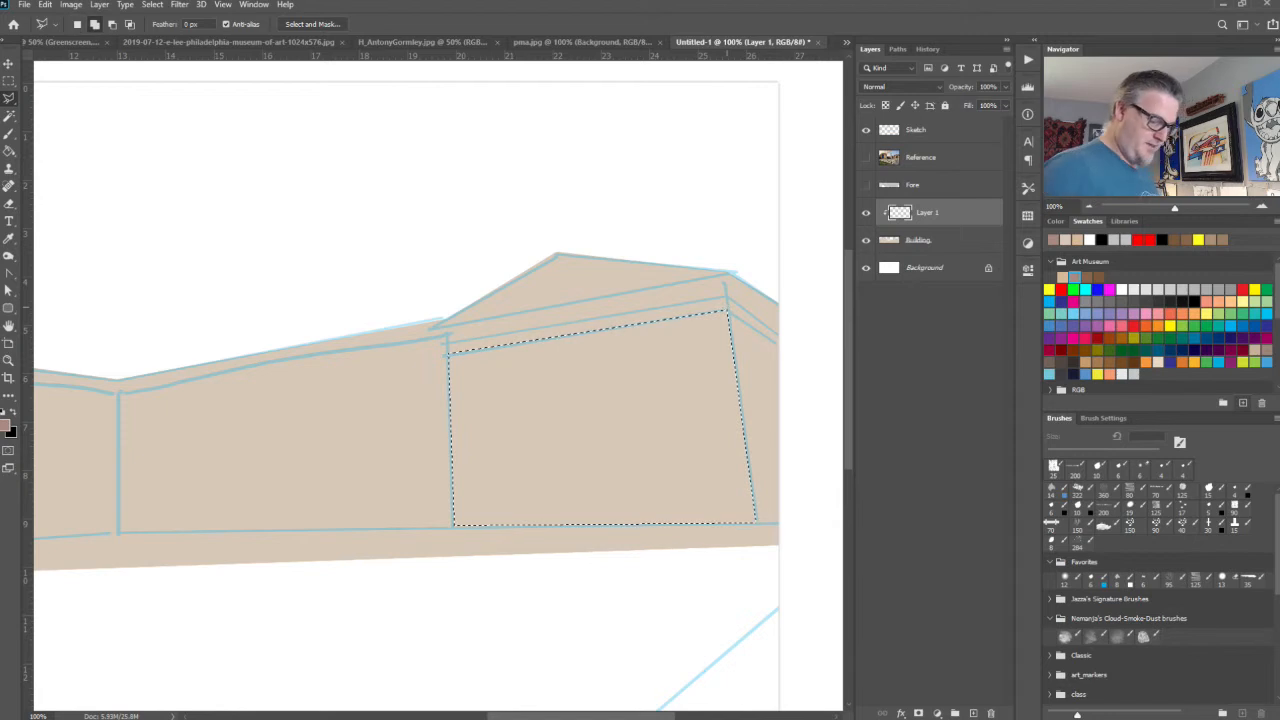
pyautogui.hotkey('alt', 'BackSpace')
pyautogui.hotkey('ctrl', 'd')
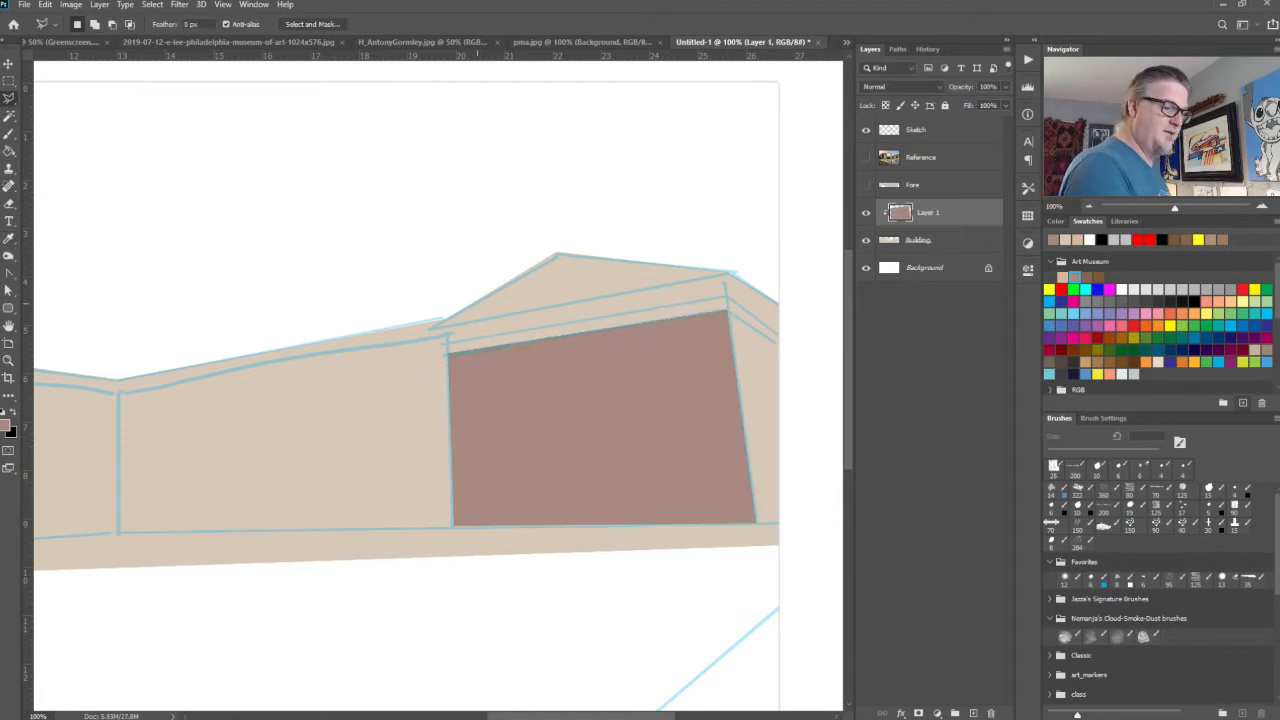
# Step: Select the narrow cornice band above the mauve-brown wall, fill it with the tan Art Museum swatch, and deselect
pyautogui.click(1062, 277)
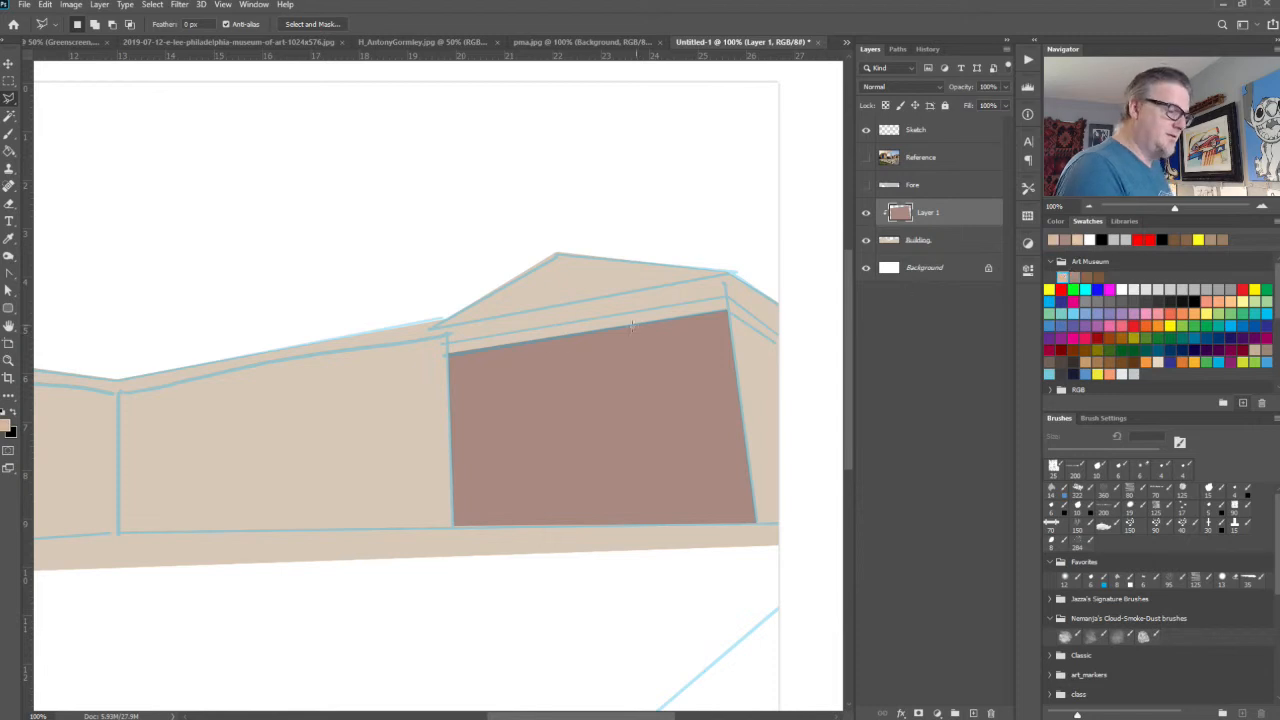
pyautogui.click(447, 350)
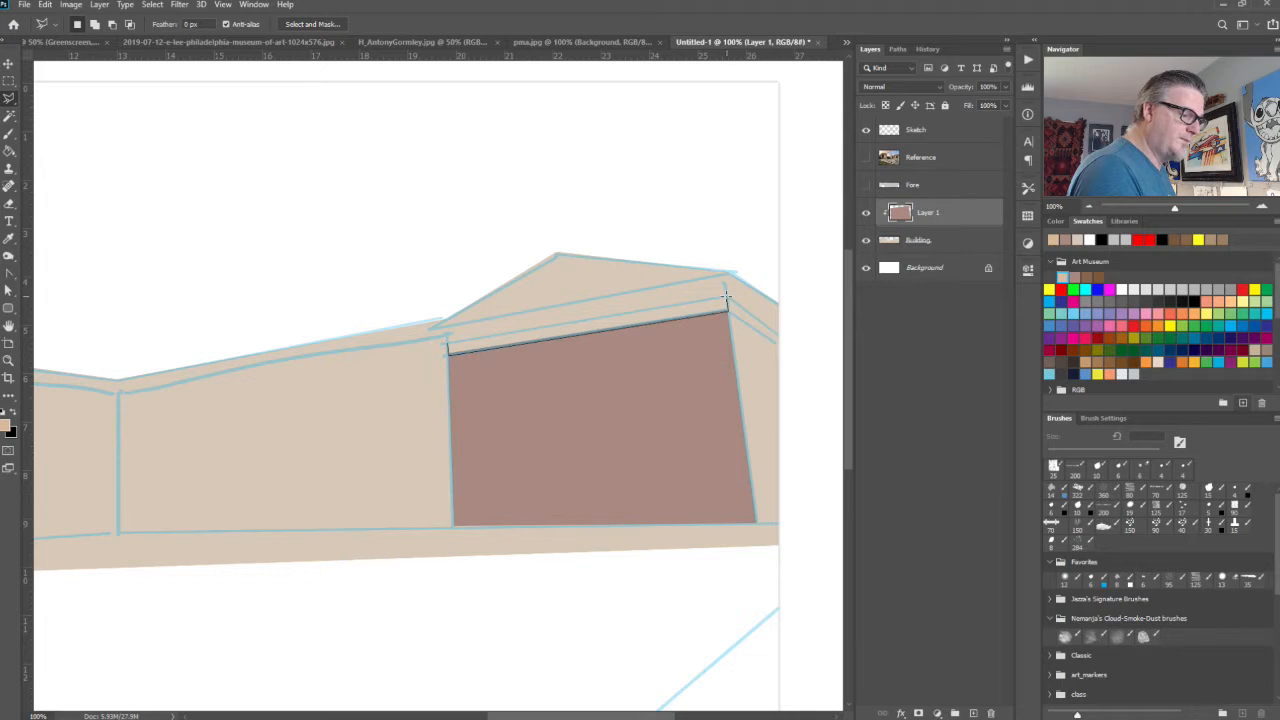
pyautogui.click(726, 297)
pyautogui.click(447, 340)
pyautogui.click(449, 351)
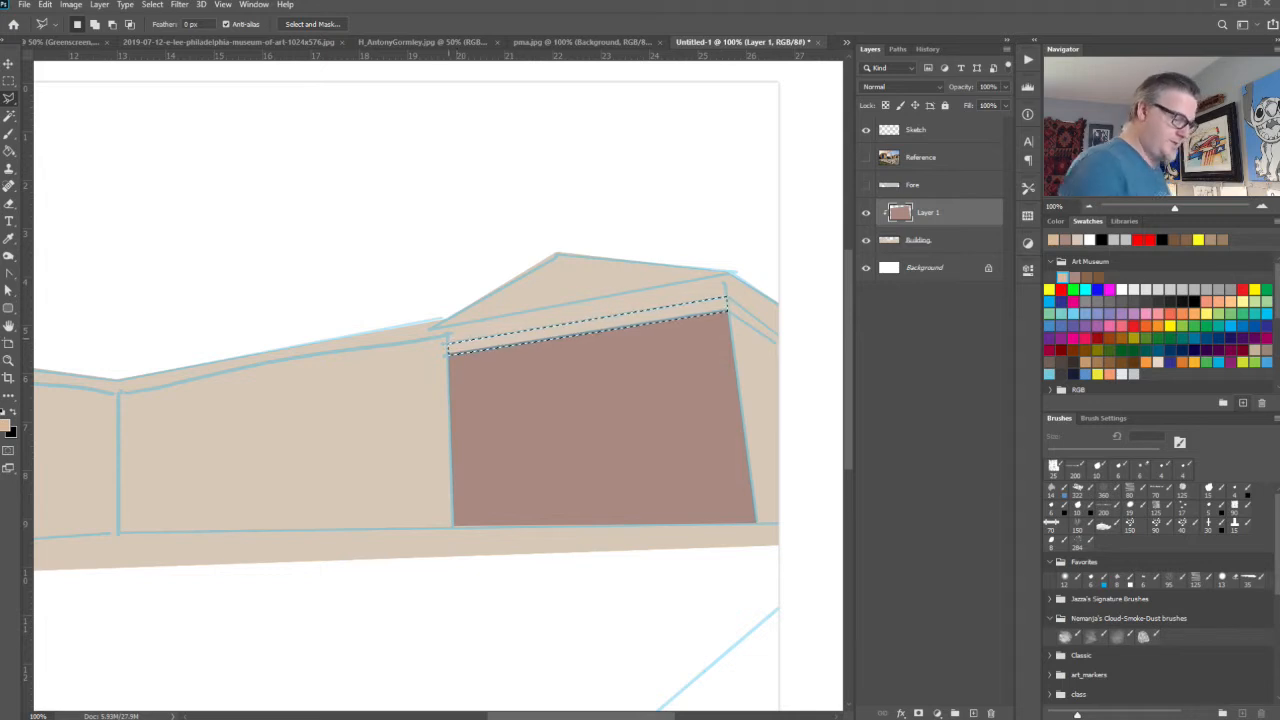
pyautogui.hotkey('alt', 'BackSpace')
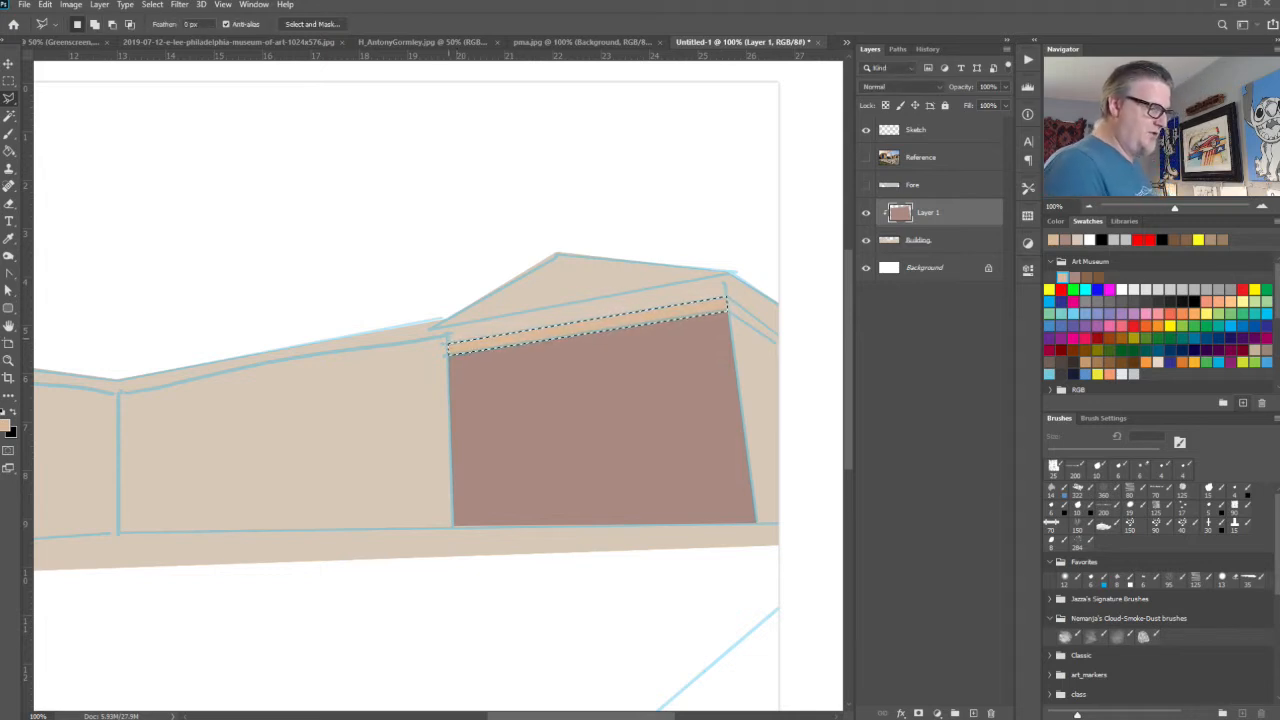
pyautogui.hotkey('ctrl', 'd')
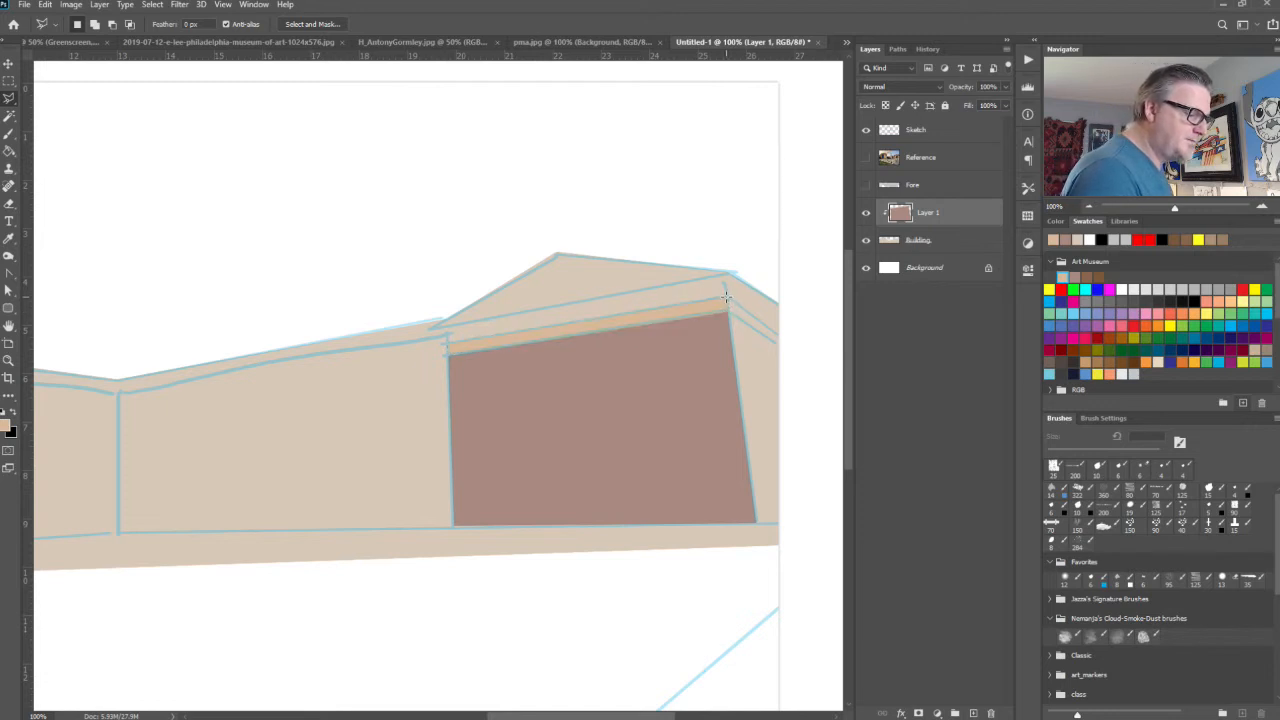
# Step: Select the narrow cornice band on the right-hand building's receding side with the Polygonal Lasso and fill it with the tan Art Museum swatch
pyautogui.click(726, 297)
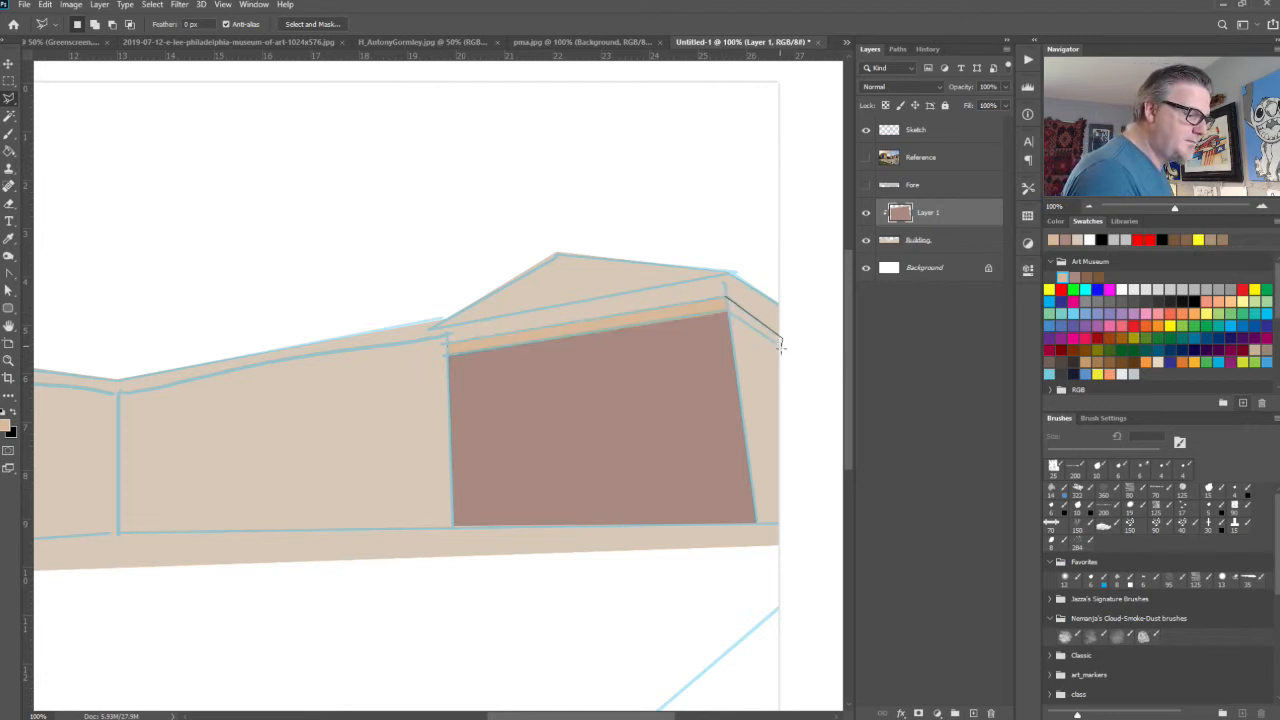
pyautogui.click(781, 345)
pyautogui.click(726, 299)
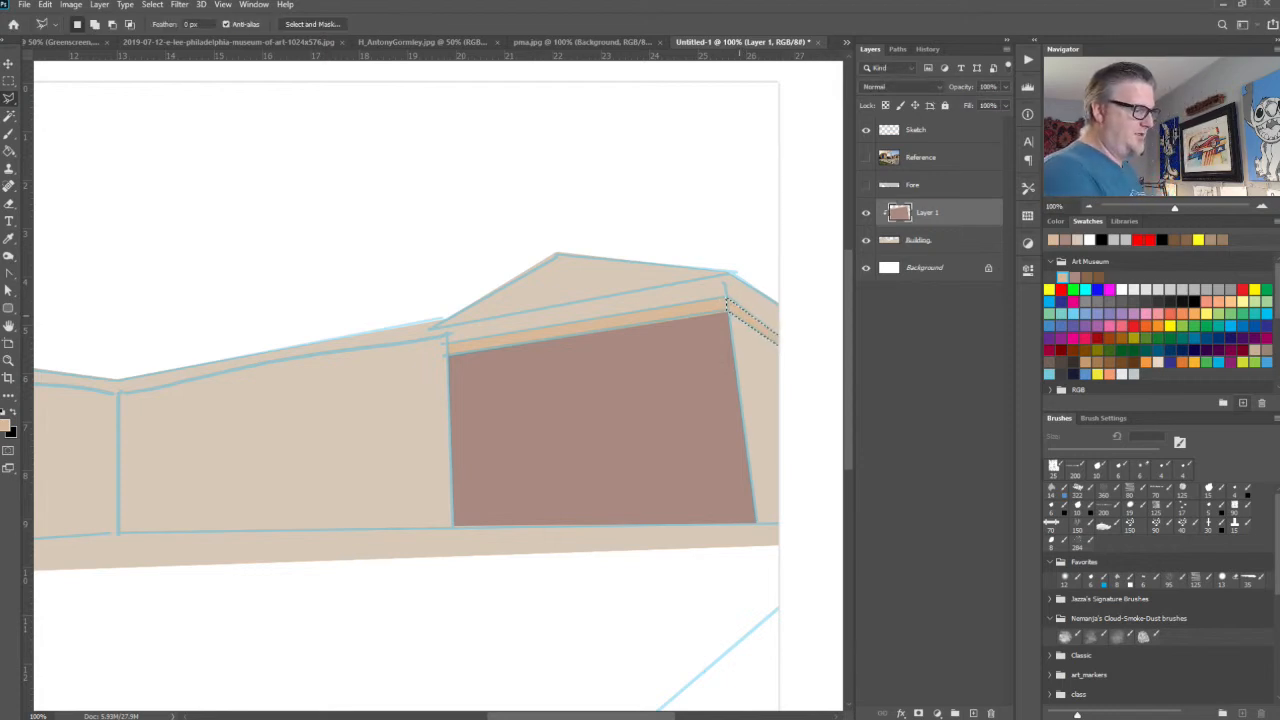
pyautogui.moveTo(383, 548); pyautogui.dragTo(821, 494)
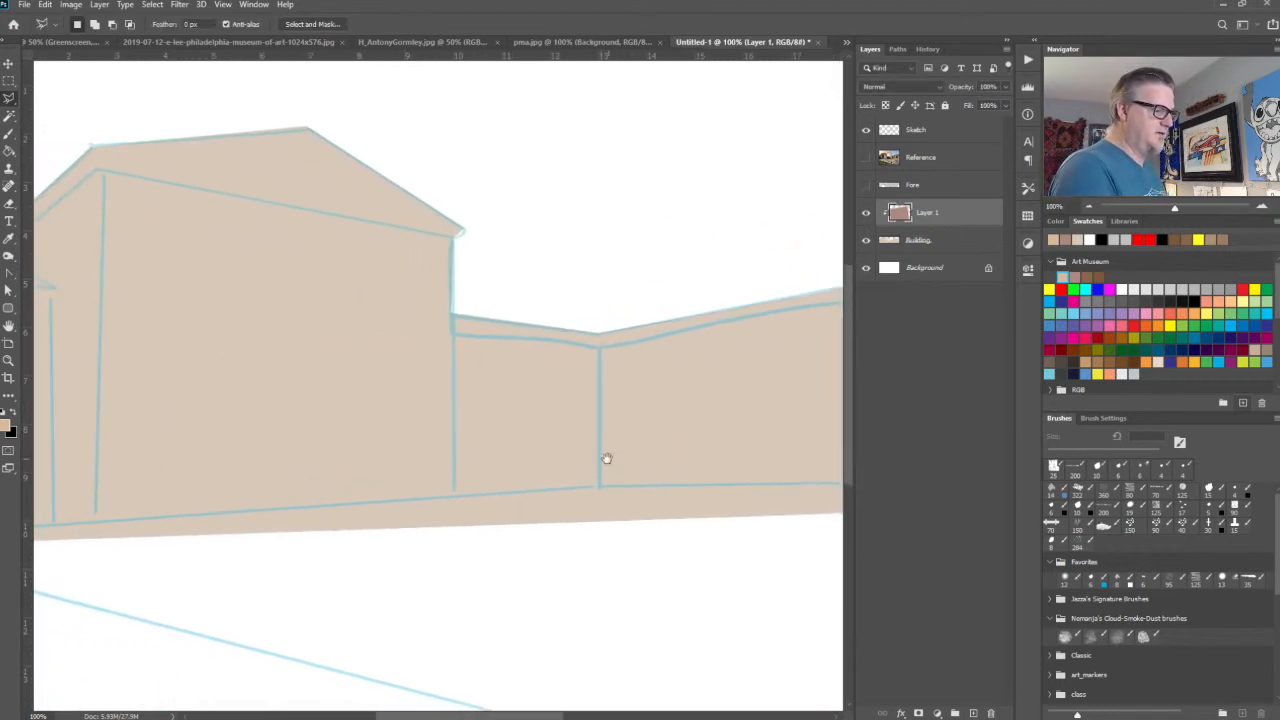
pyautogui.moveTo(611, 466); pyautogui.dragTo(326, 498)
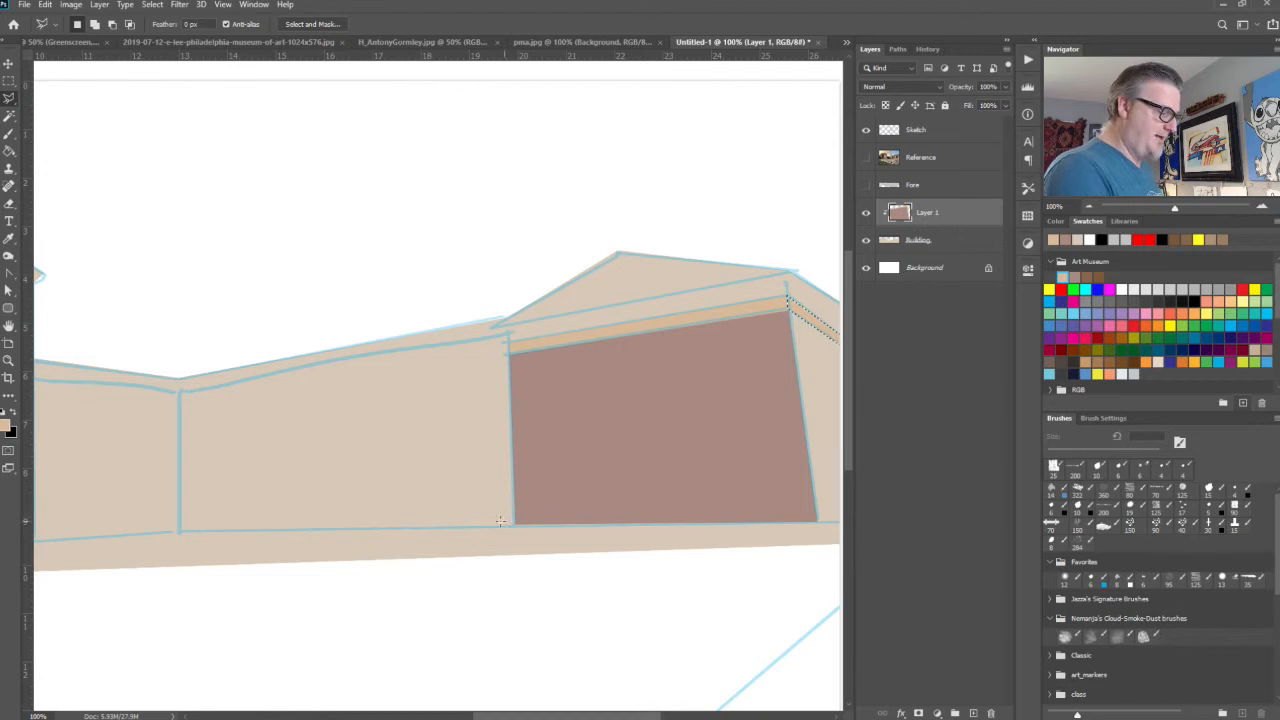
pyautogui.press('m')
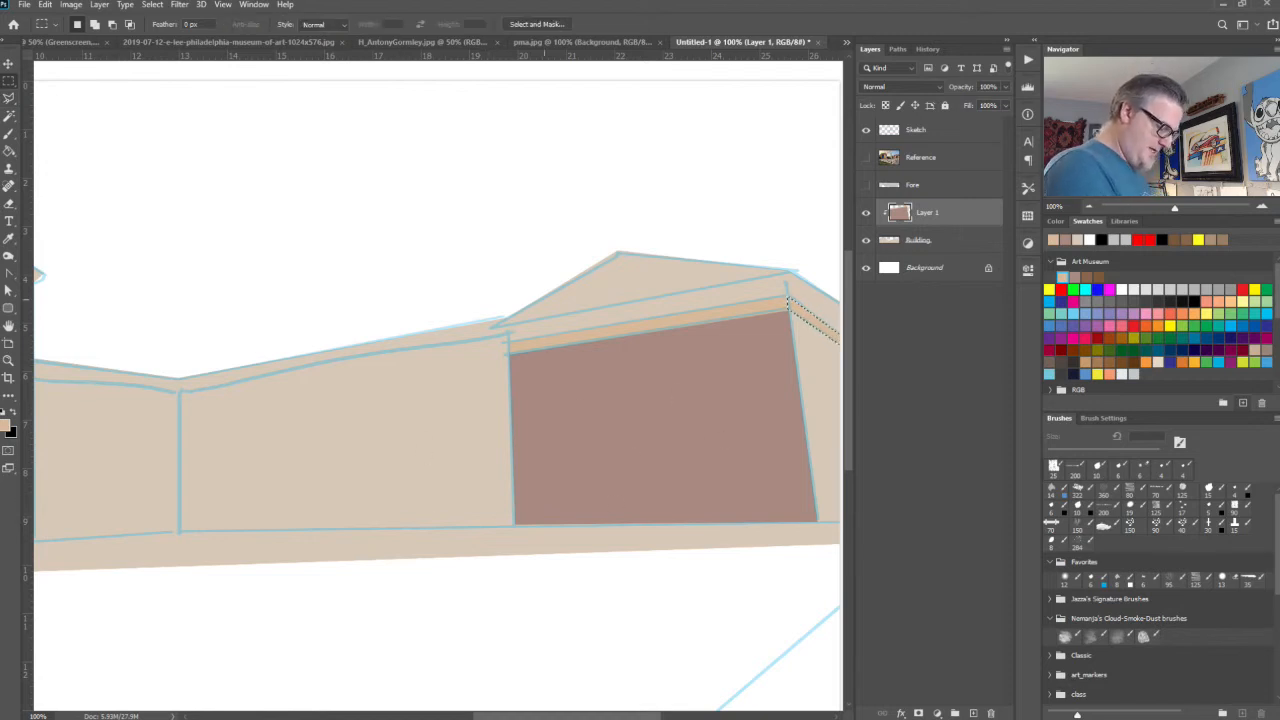
pyautogui.press('l')
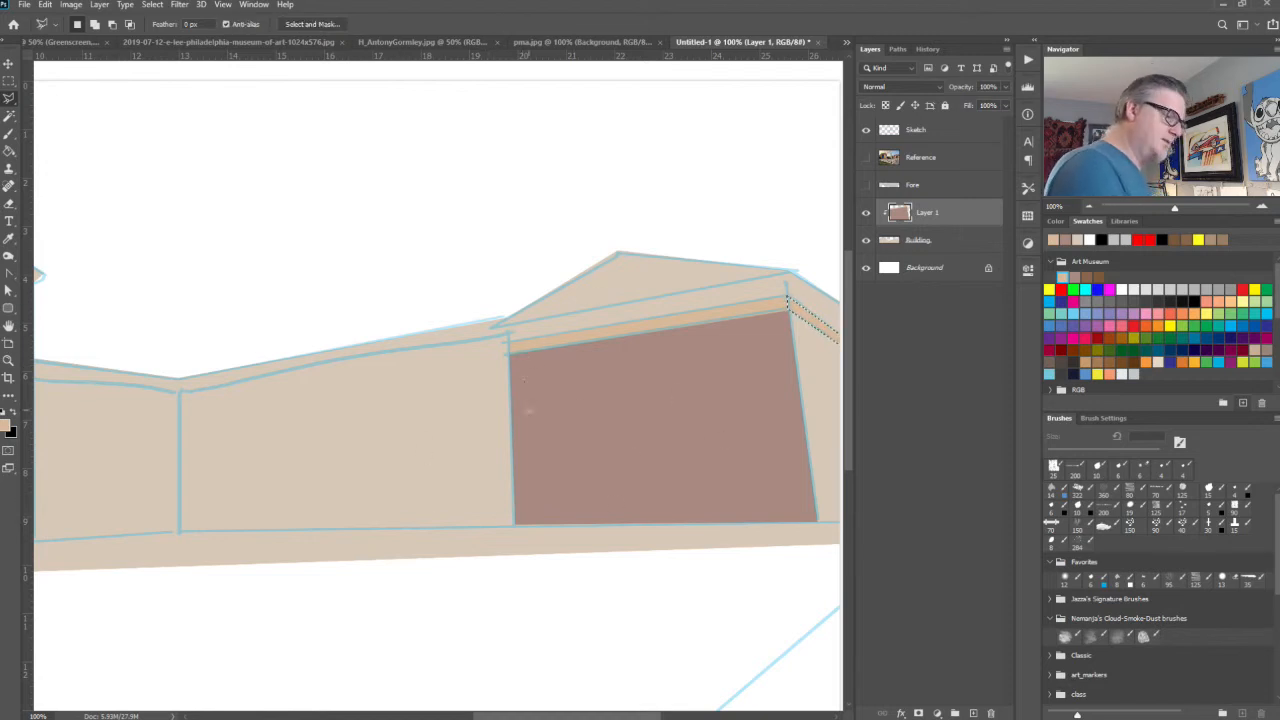
# Step: Show the Reference layer at 18% opacity as a tracing guide, return to the clipped Layer 1, and deselect
pyautogui.click(866, 158)
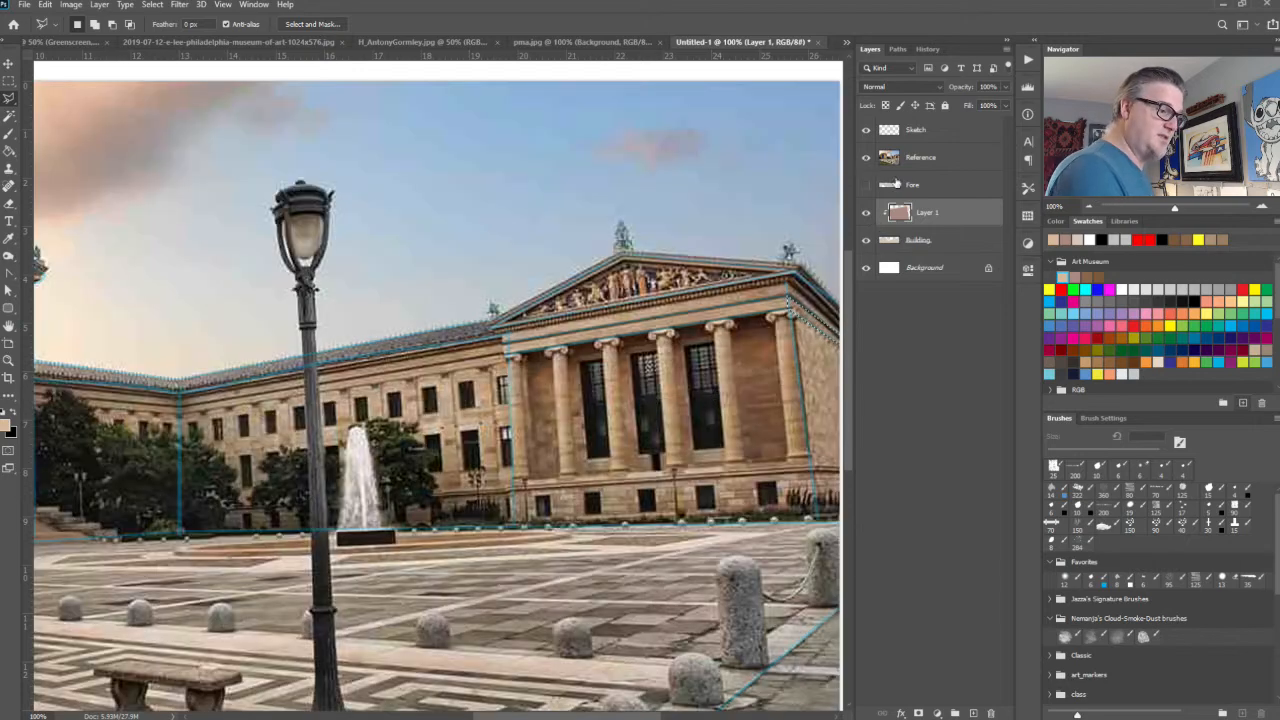
pyautogui.click(866, 157)
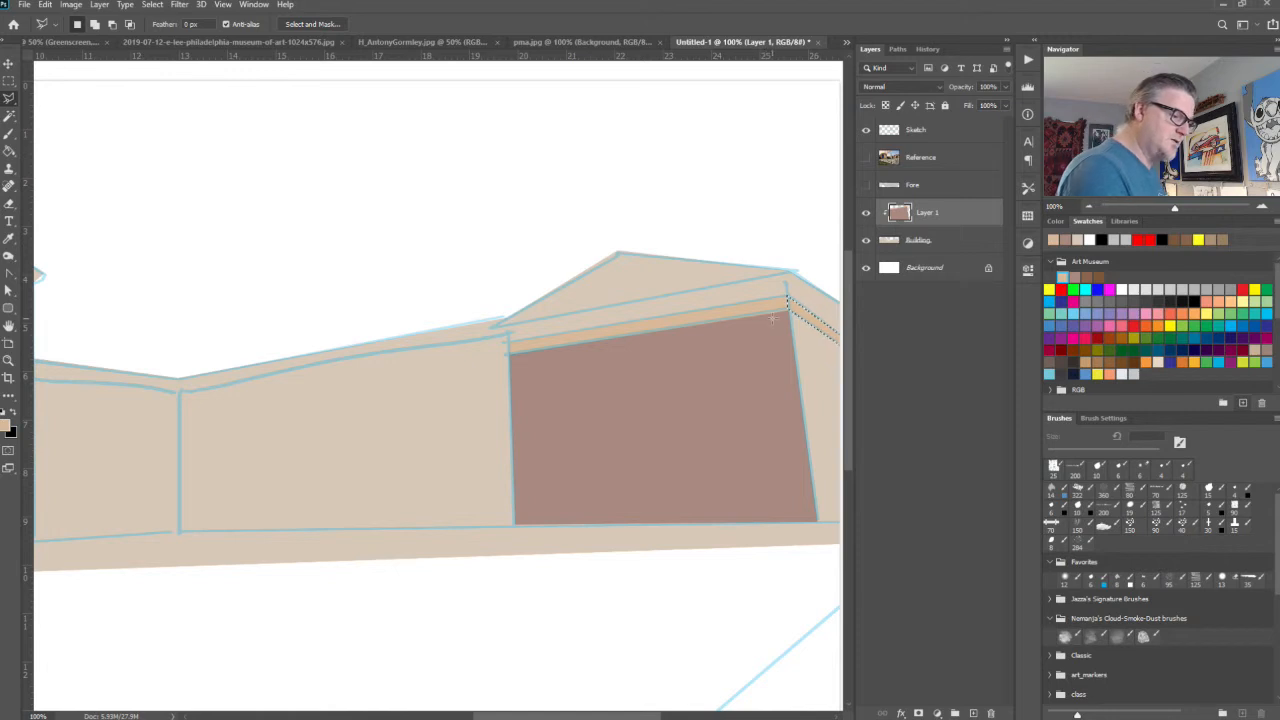
pyautogui.click(866, 157)
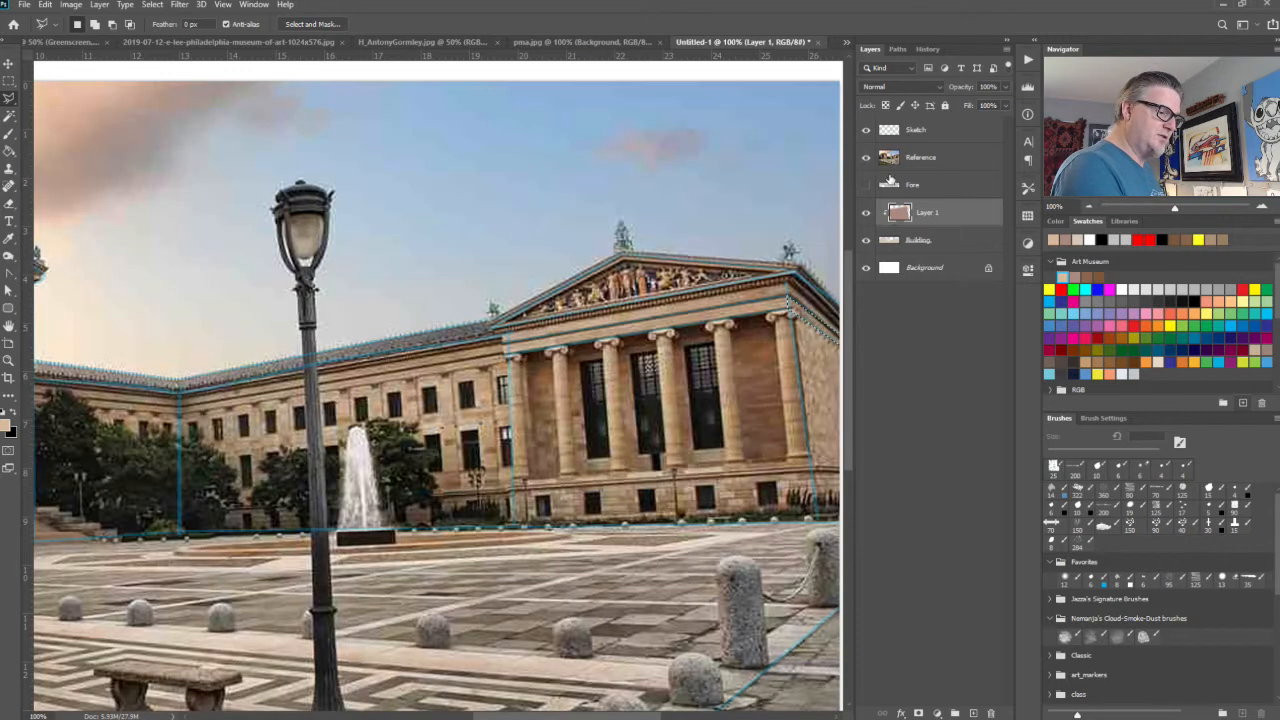
pyautogui.click(941, 160)
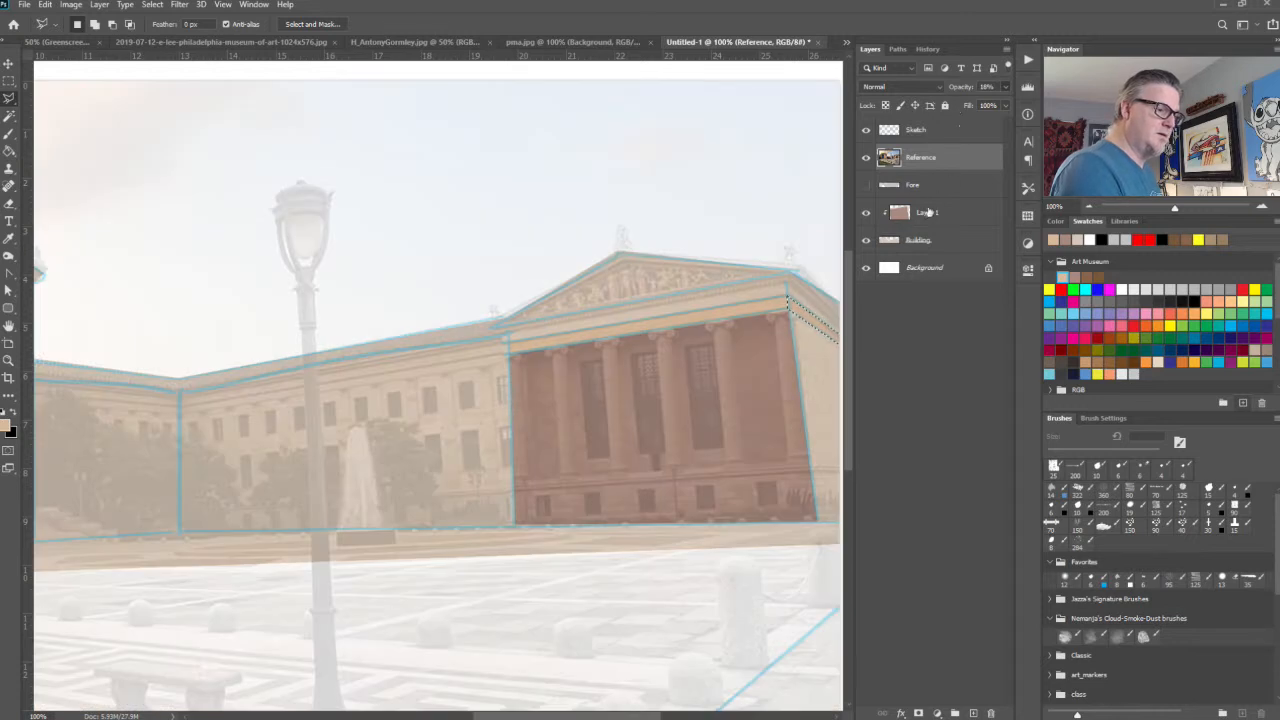
pyautogui.click(929, 215)
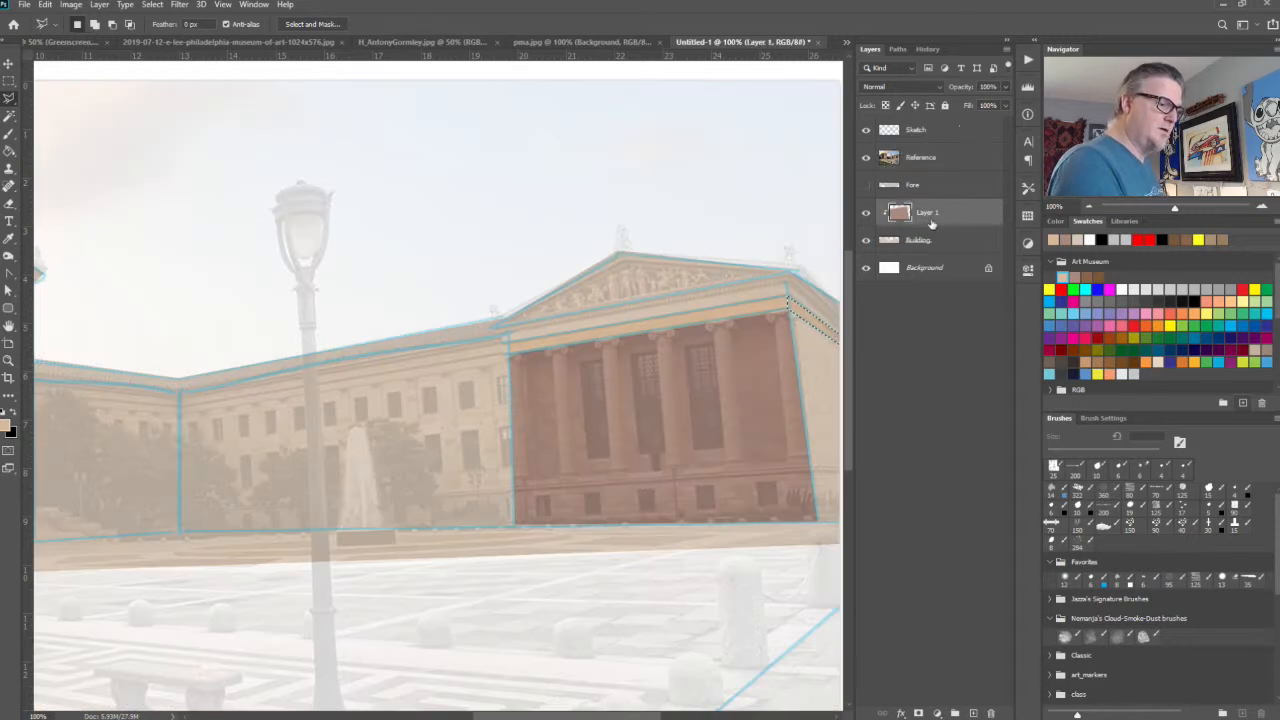
pyautogui.hotkey('ctrl', 'd')
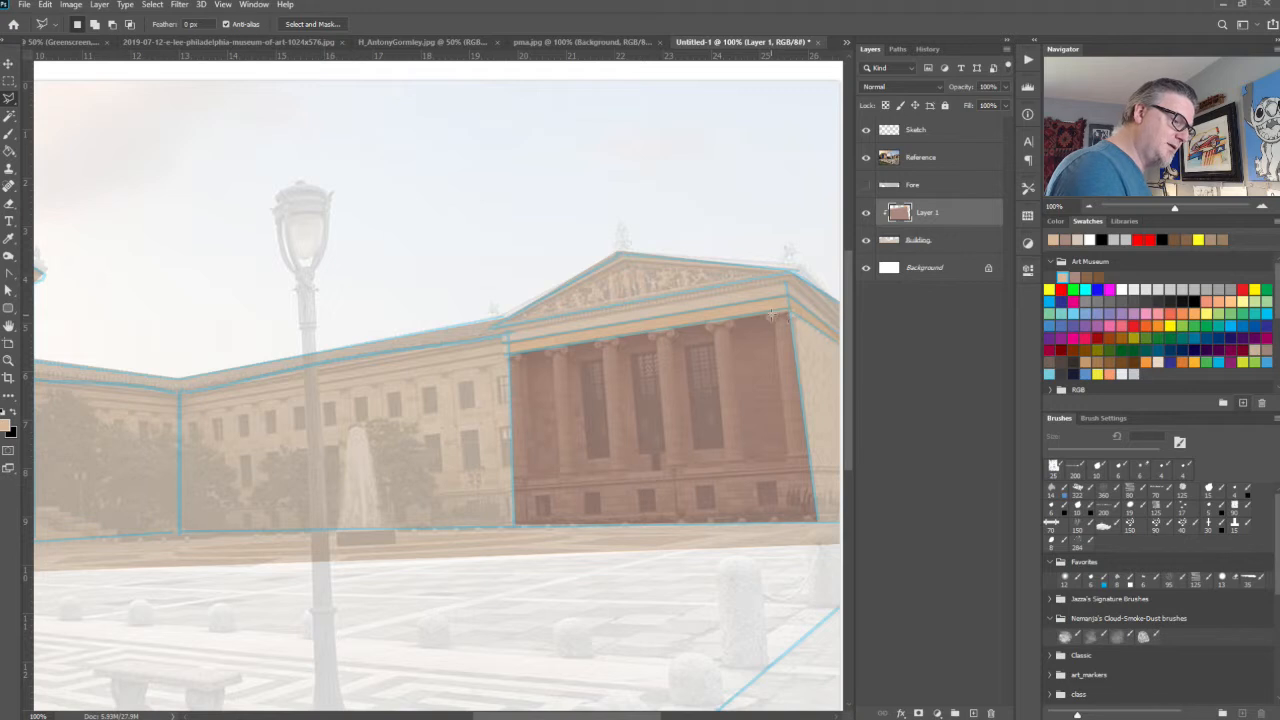
# Step: Outline the right-hand building's rightmost column with the Polygonal Lasso and fill it with tan on Layer 1
pyautogui.click(772, 311)
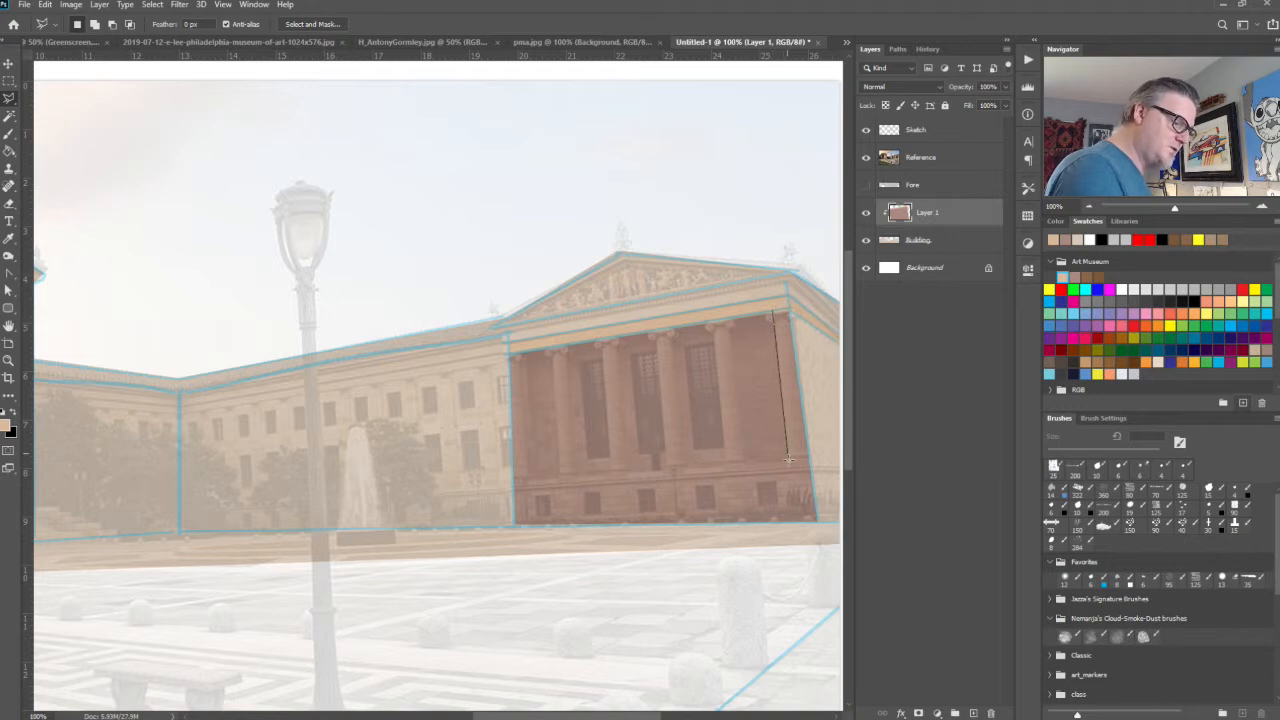
pyautogui.click(789, 464)
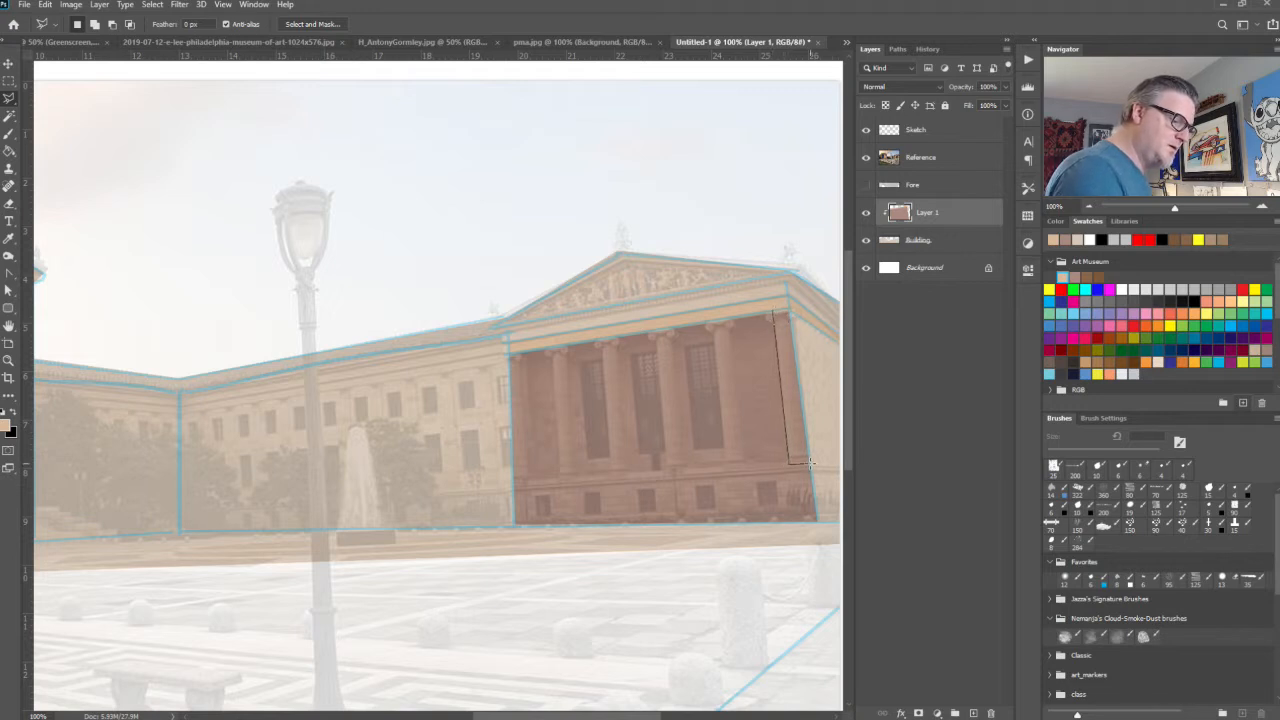
pyautogui.click(810, 462)
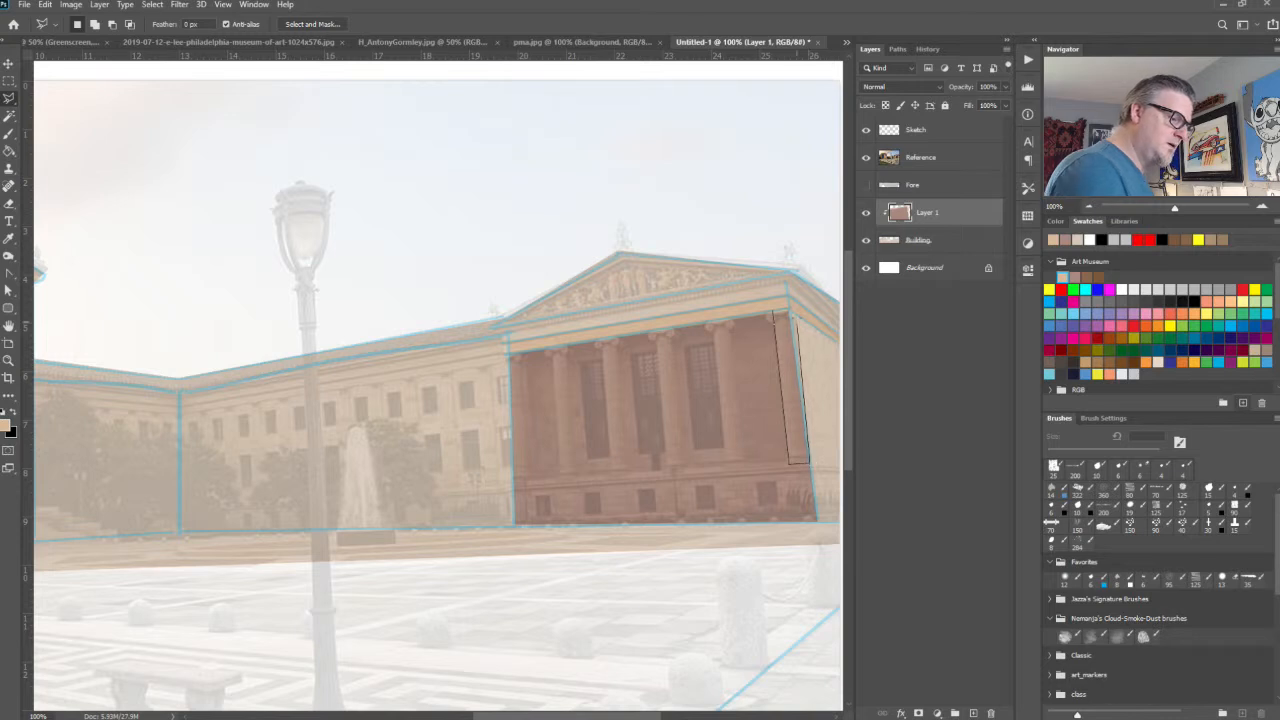
pyautogui.click(778, 314)
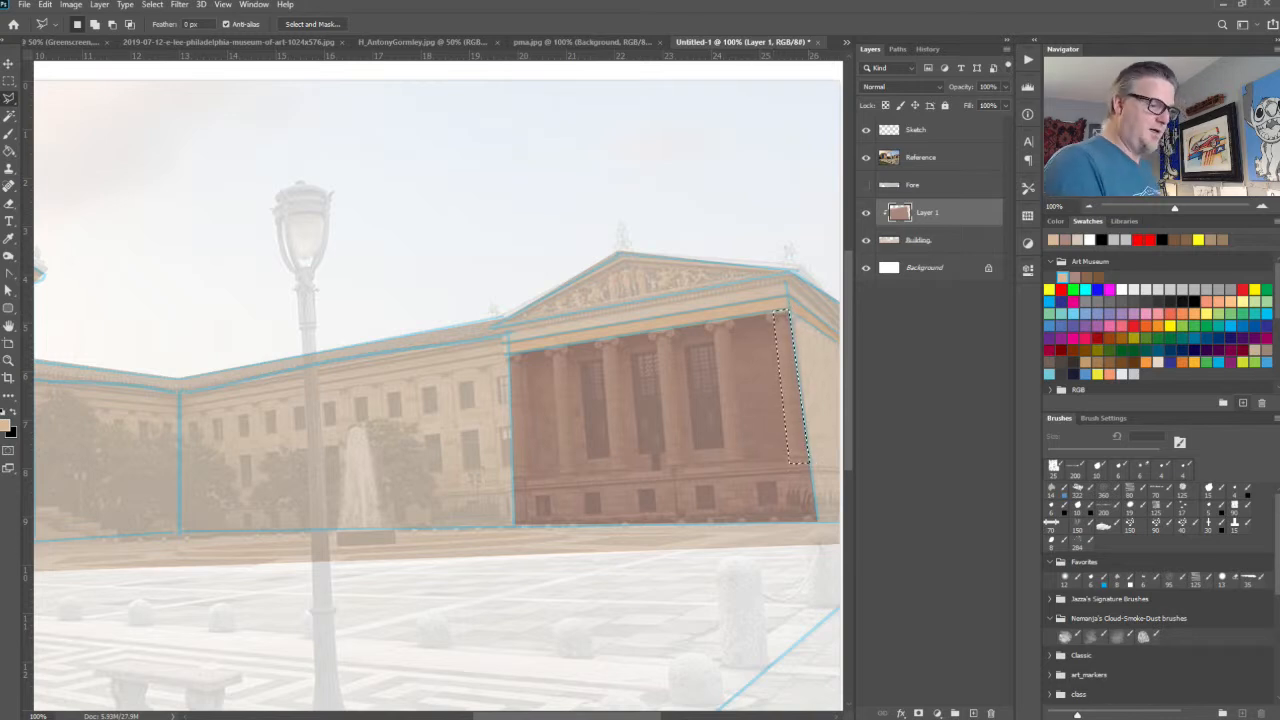
pyautogui.hotkey('alt', 'BackSpace')
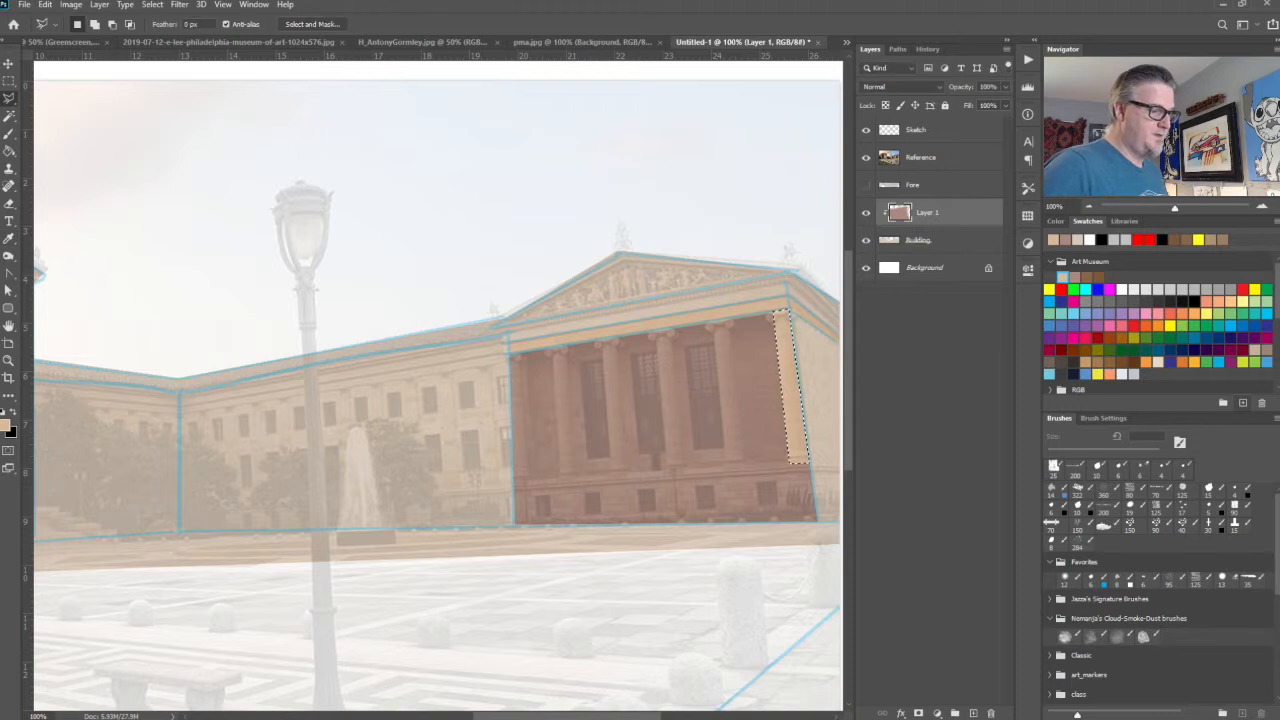
# Step: Select the second and third columns from the right together with the Polygonal Lasso, tracing them from the faded reference
pyautogui.click(728, 318)
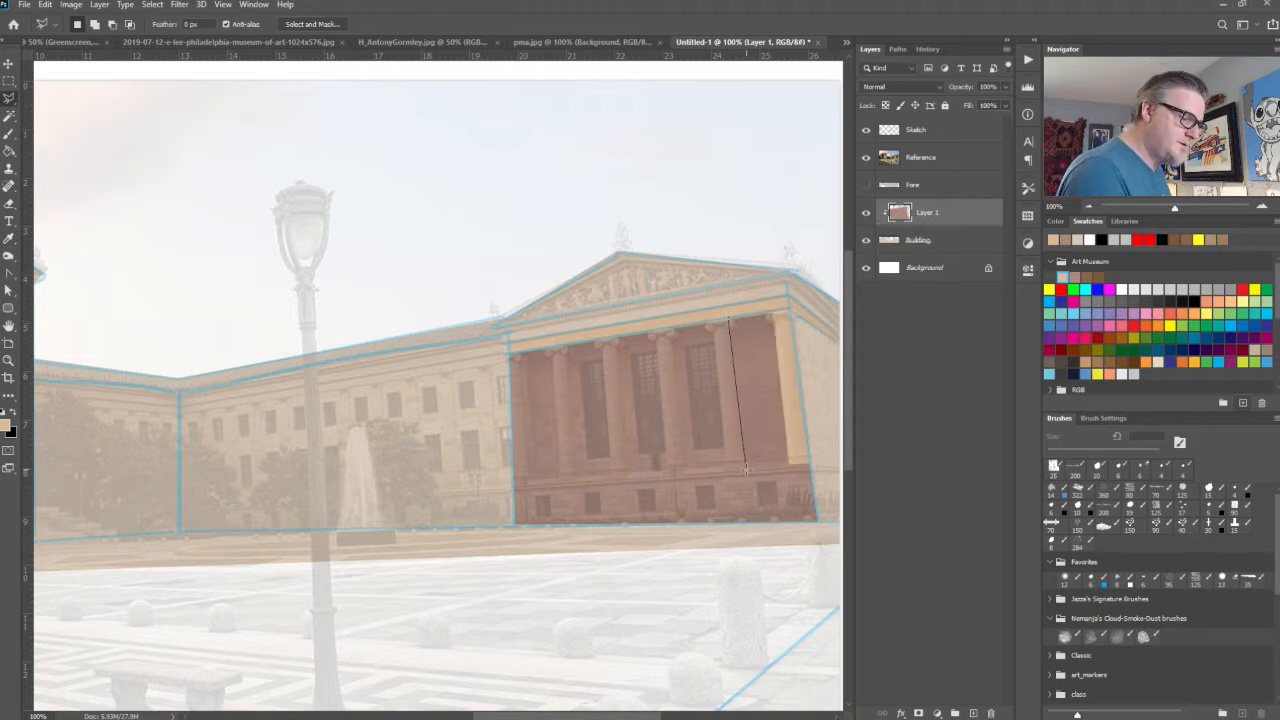
pyautogui.click(746, 470)
pyautogui.click(727, 470)
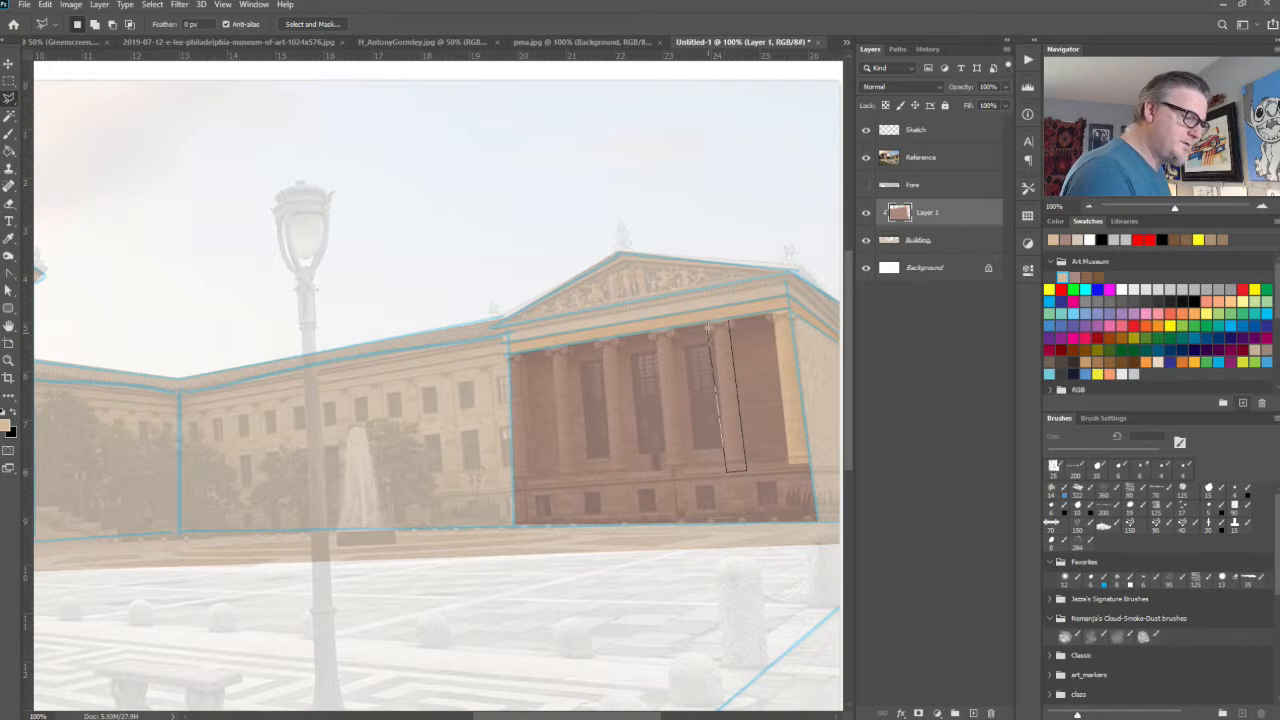
pyautogui.click(712, 324)
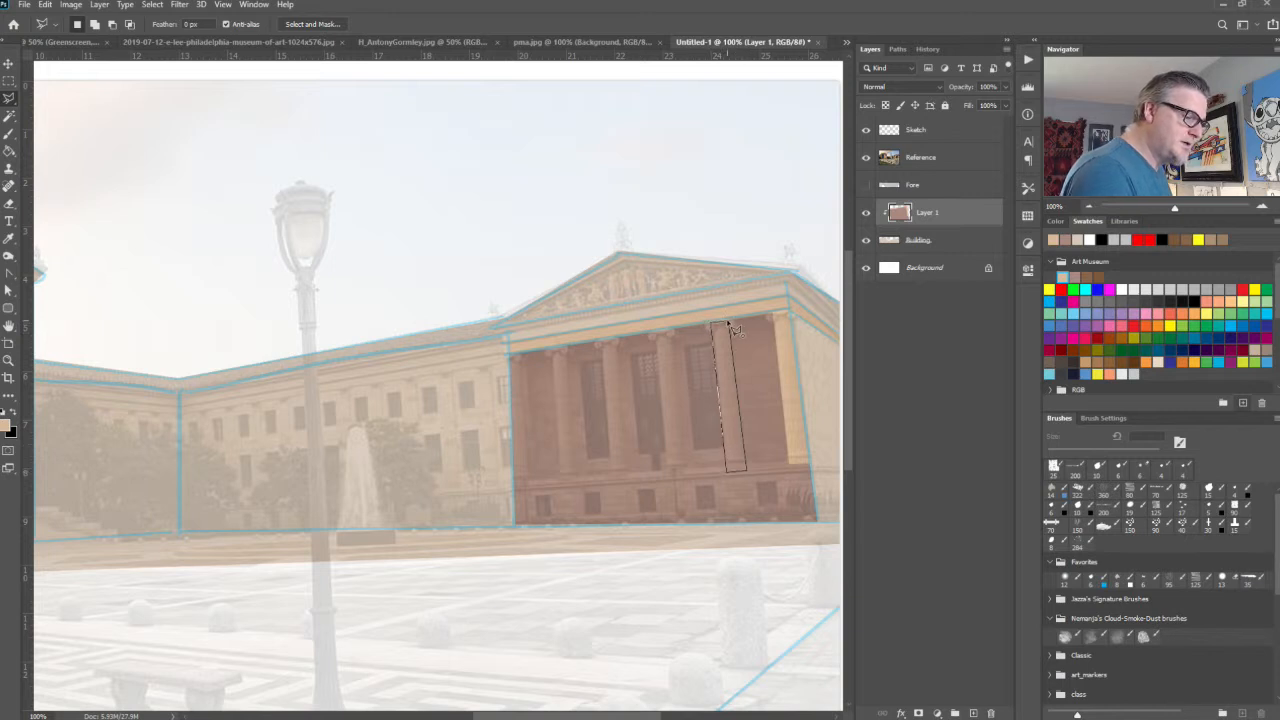
pyautogui.click(731, 326)
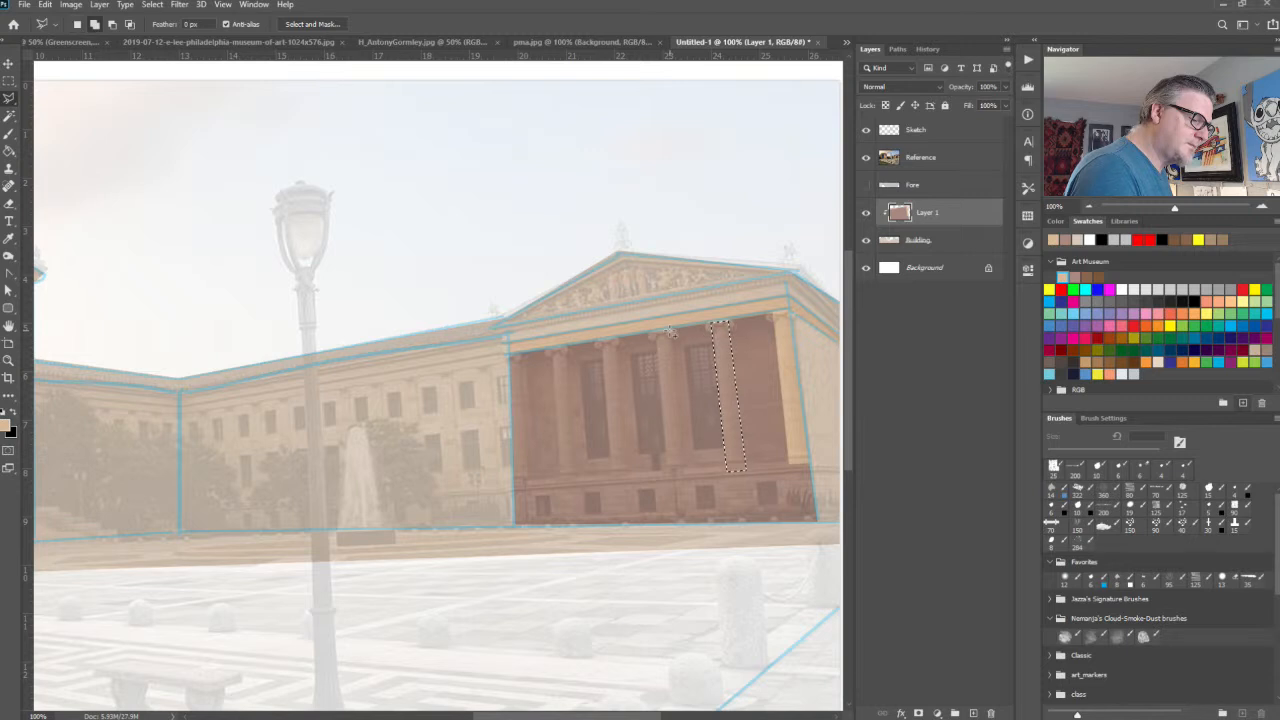
pyautogui.click(671, 332)
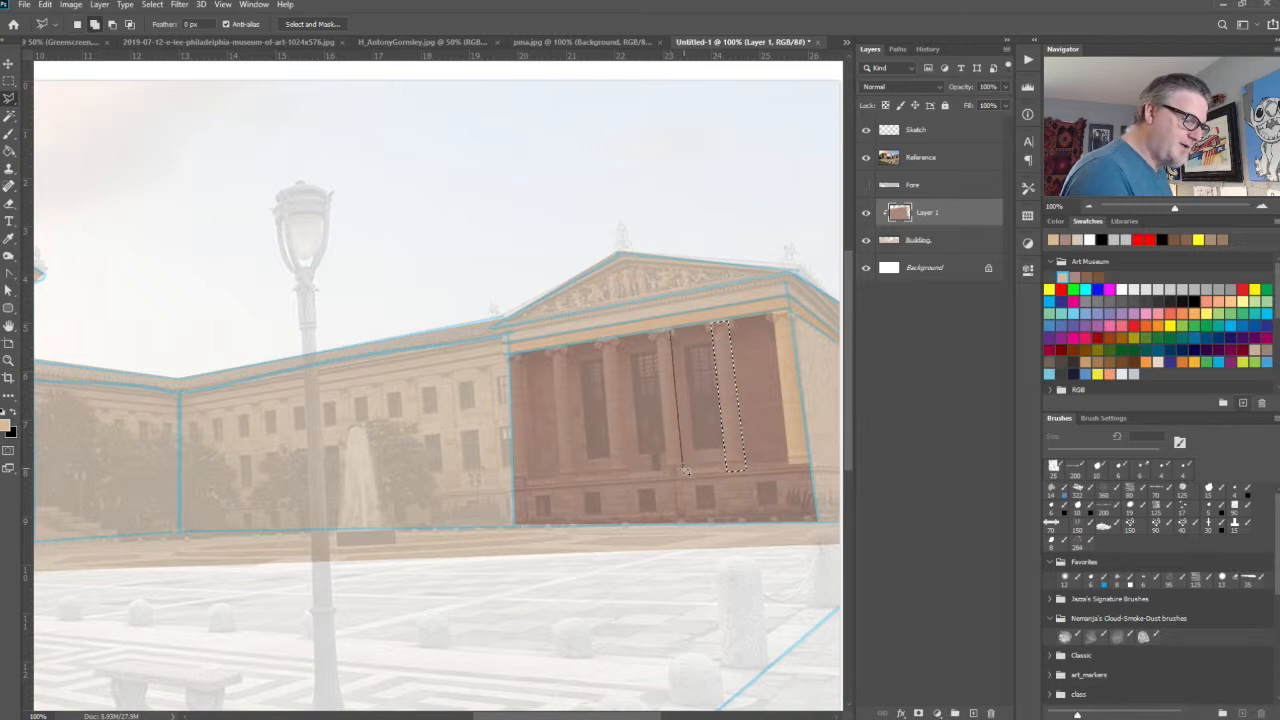
pyautogui.click(681, 469)
pyautogui.click(665, 470)
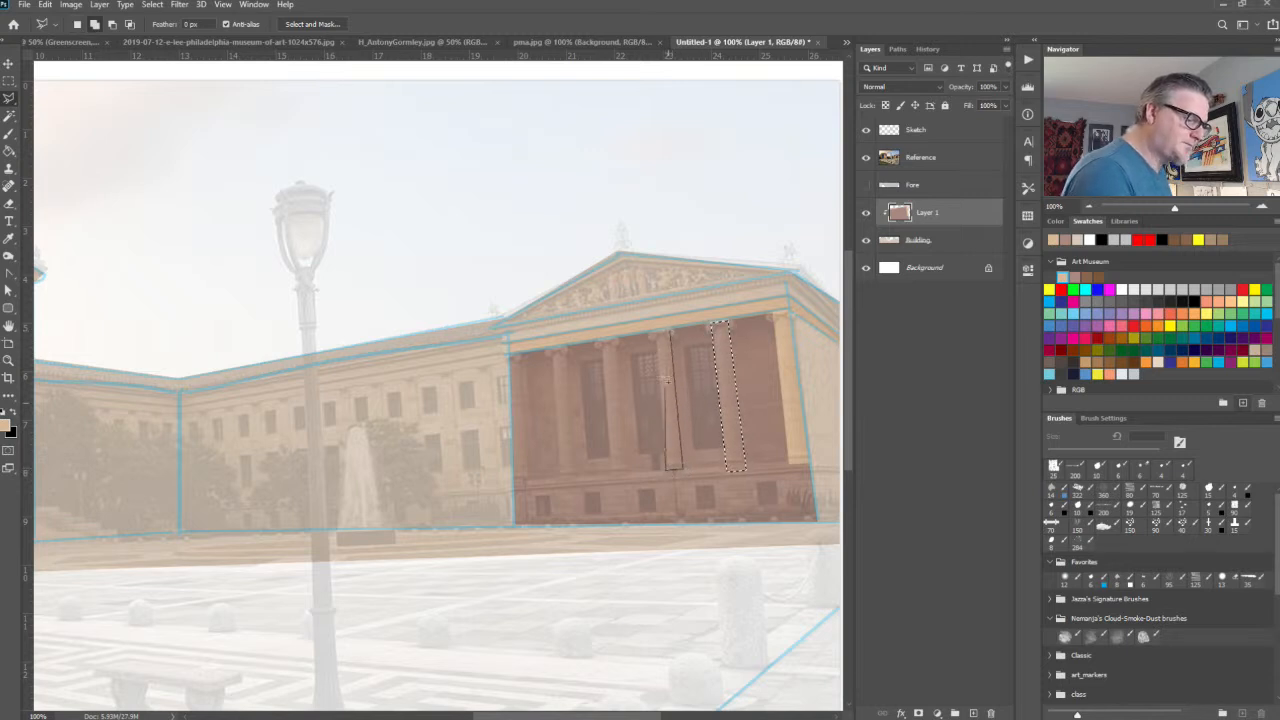
pyautogui.click(655, 333)
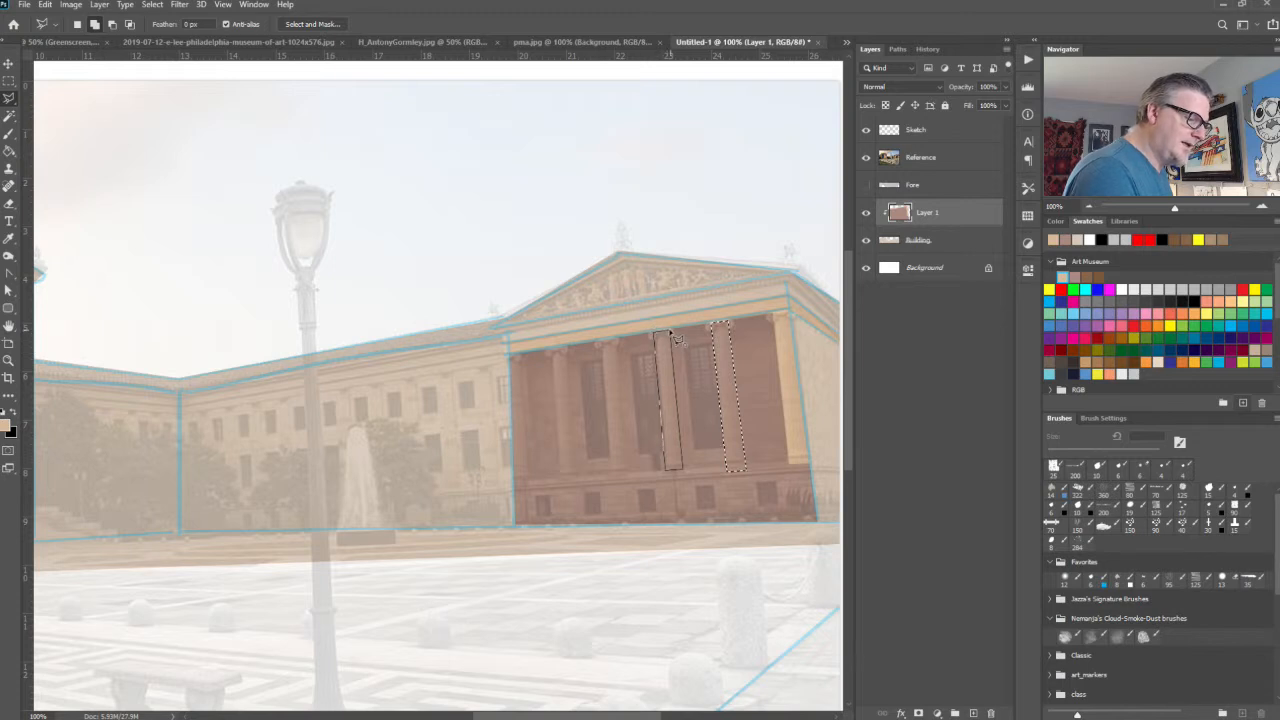
pyautogui.click(672, 333)
# Step: Add the three remaining columns toward the facade's left edge to the selection and fill all five selected columns with tan
pyautogui.click(618, 340)
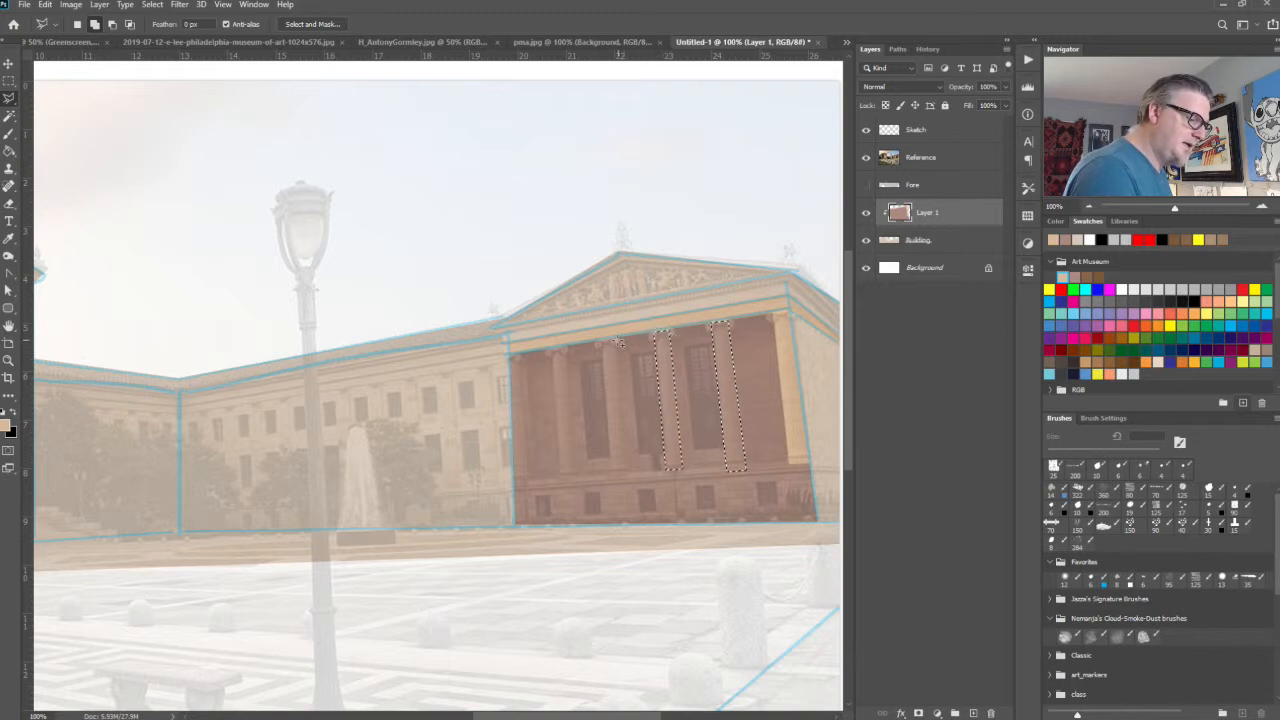
pyautogui.click(628, 477)
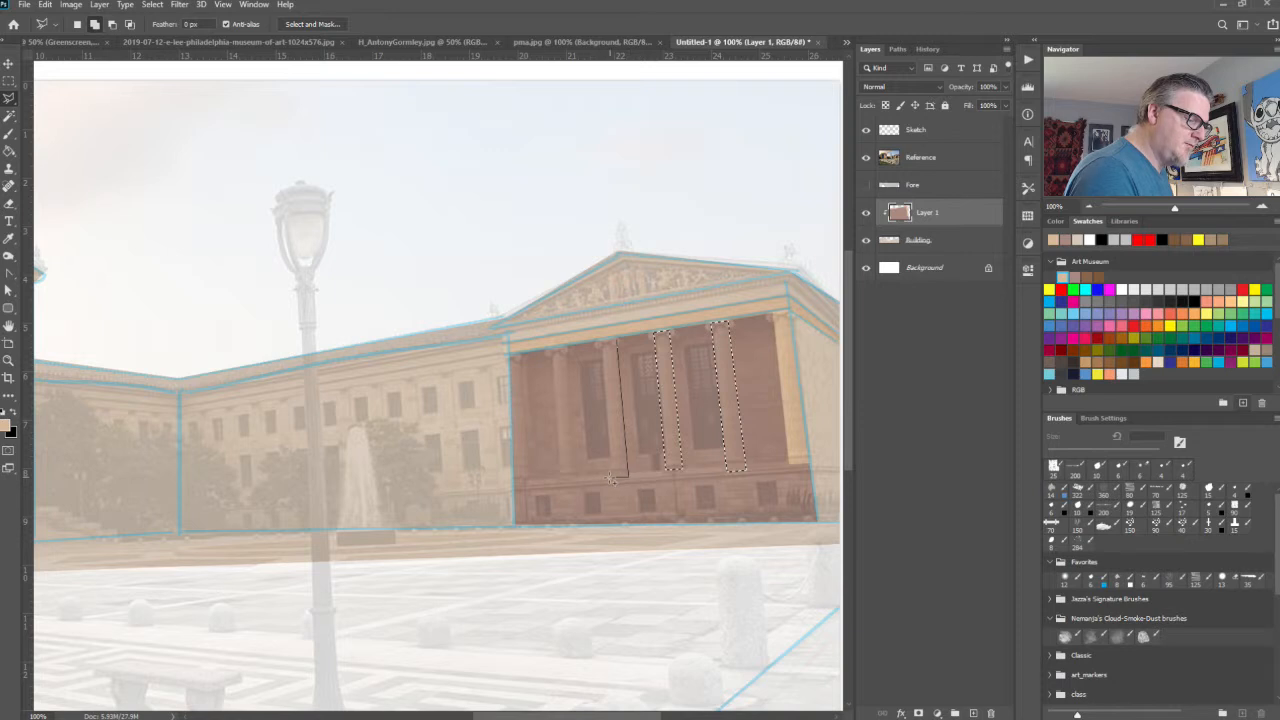
pyautogui.click(607, 478)
pyautogui.click(601, 342)
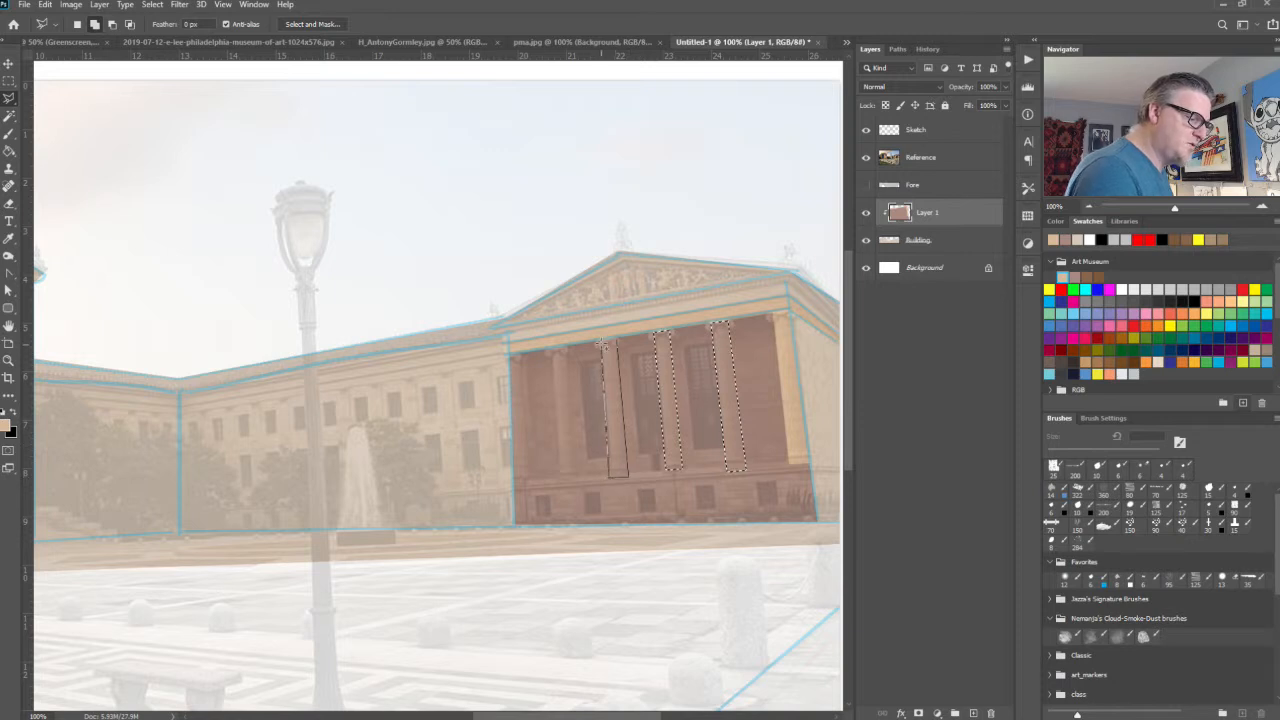
pyautogui.click(619, 342)
pyautogui.click(567, 347)
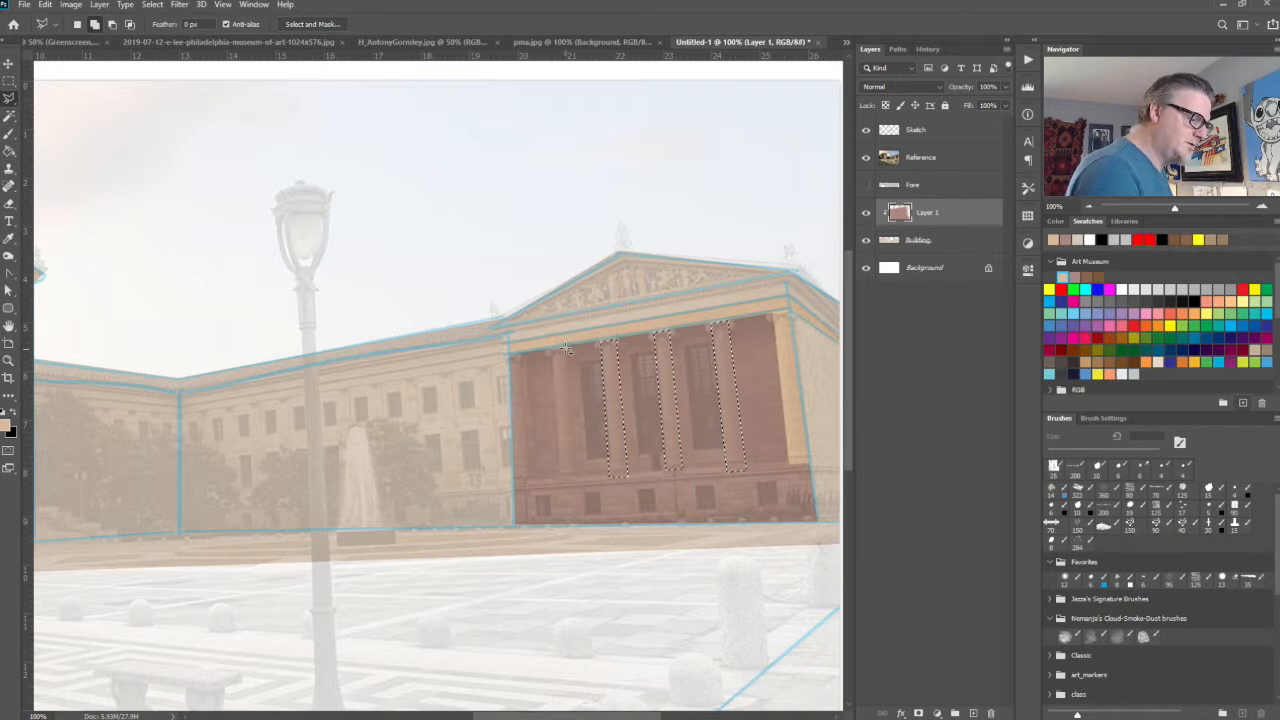
pyautogui.click(577, 481)
pyautogui.click(558, 481)
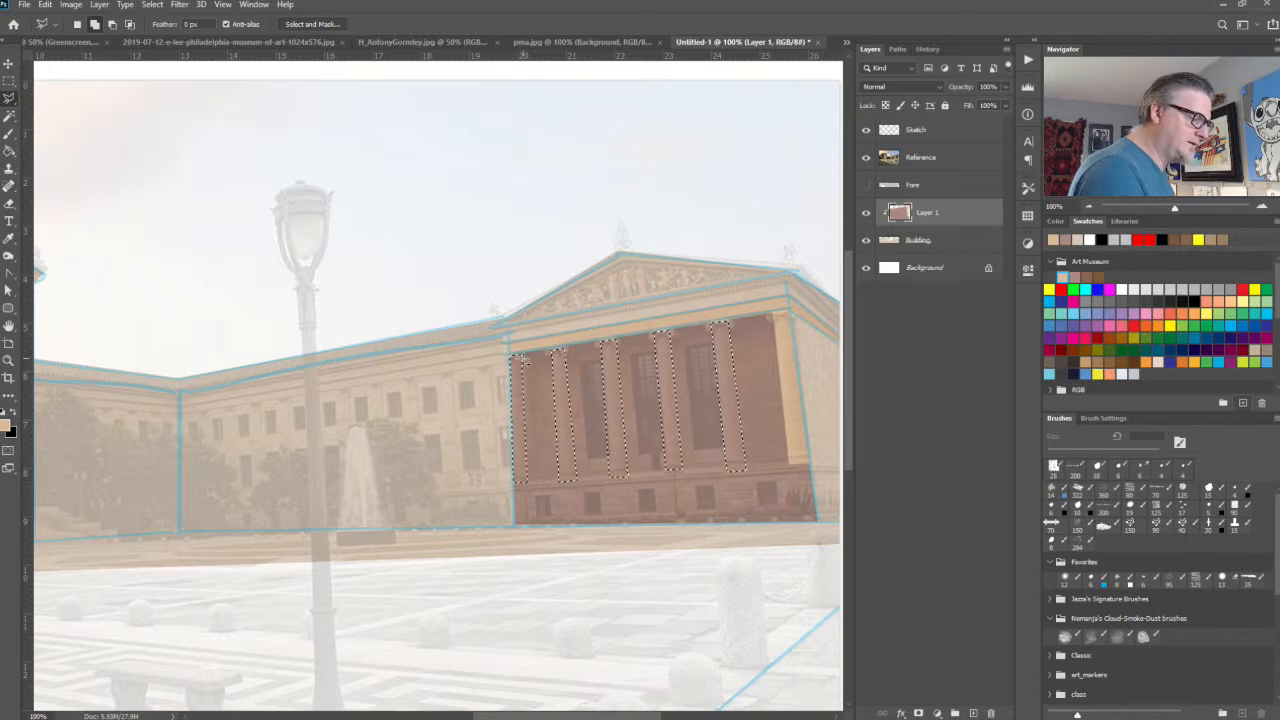
pyautogui.hotkey('shift', 'BackSpace')
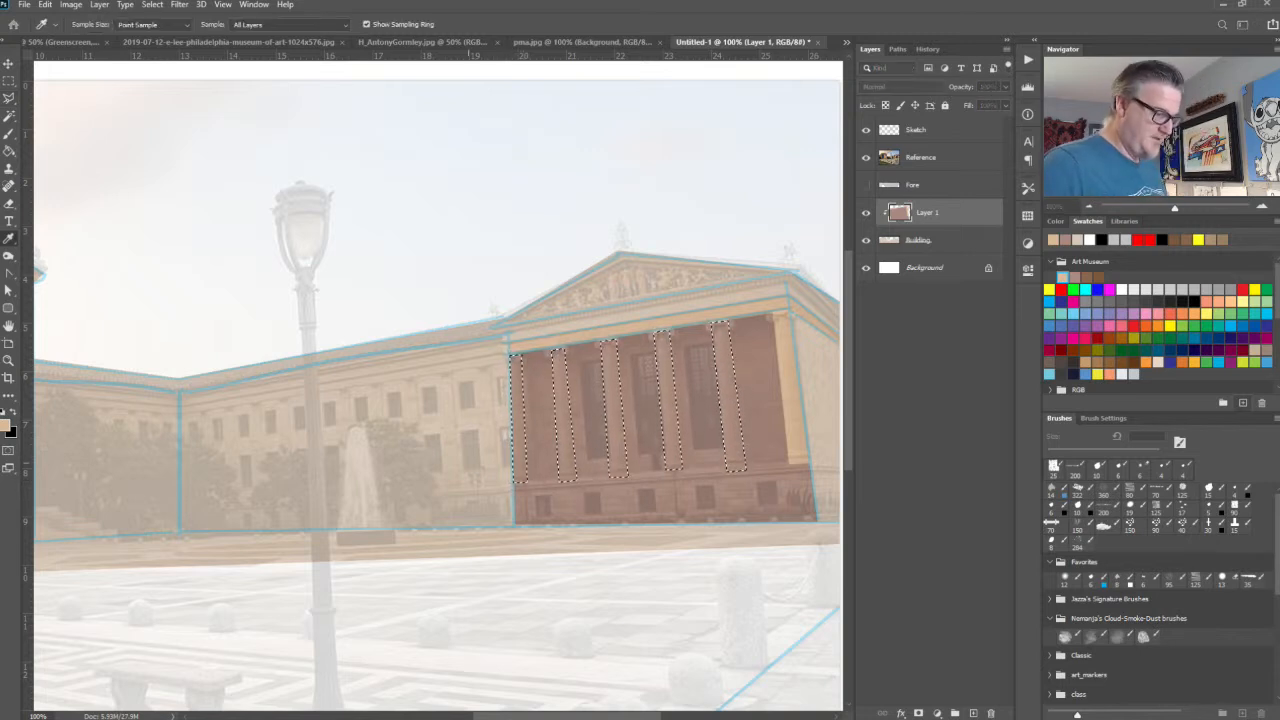
pyautogui.press('Return')
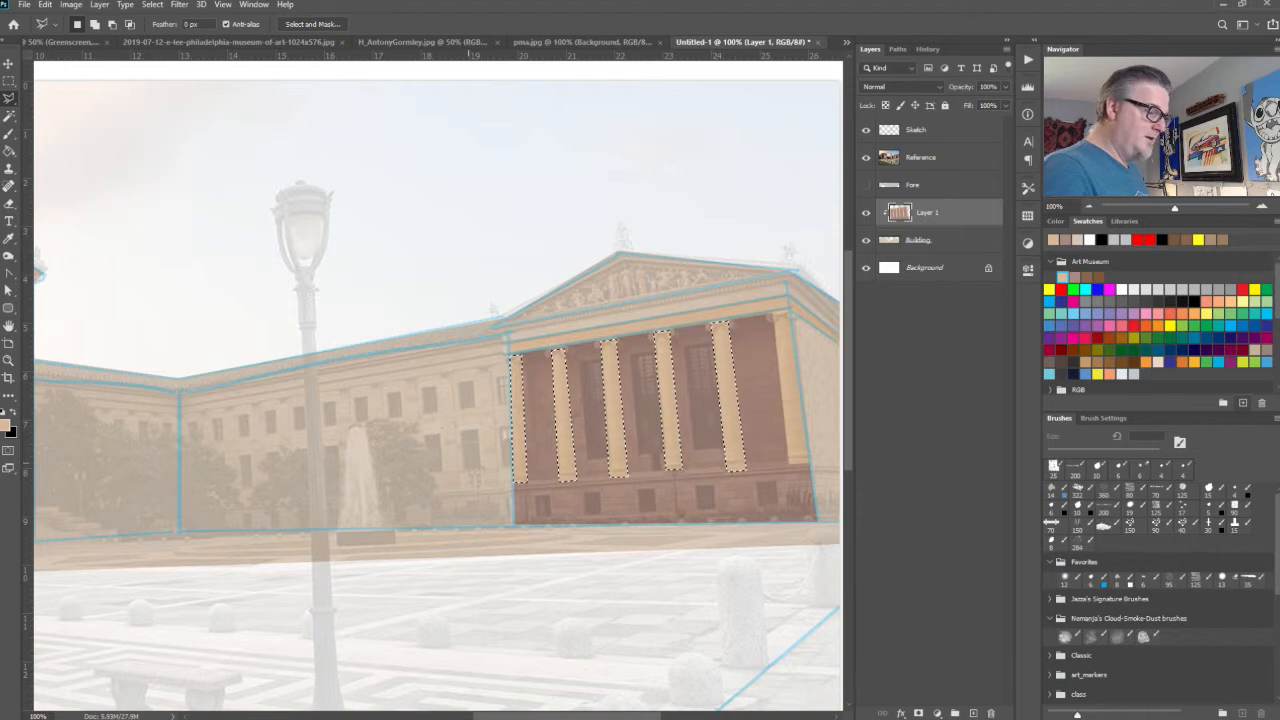
# Step: Add the rightmost column and the beam above to the selection, and shade the columns' right sides in mauve with a 30 px textured brush
pyautogui.press('w')
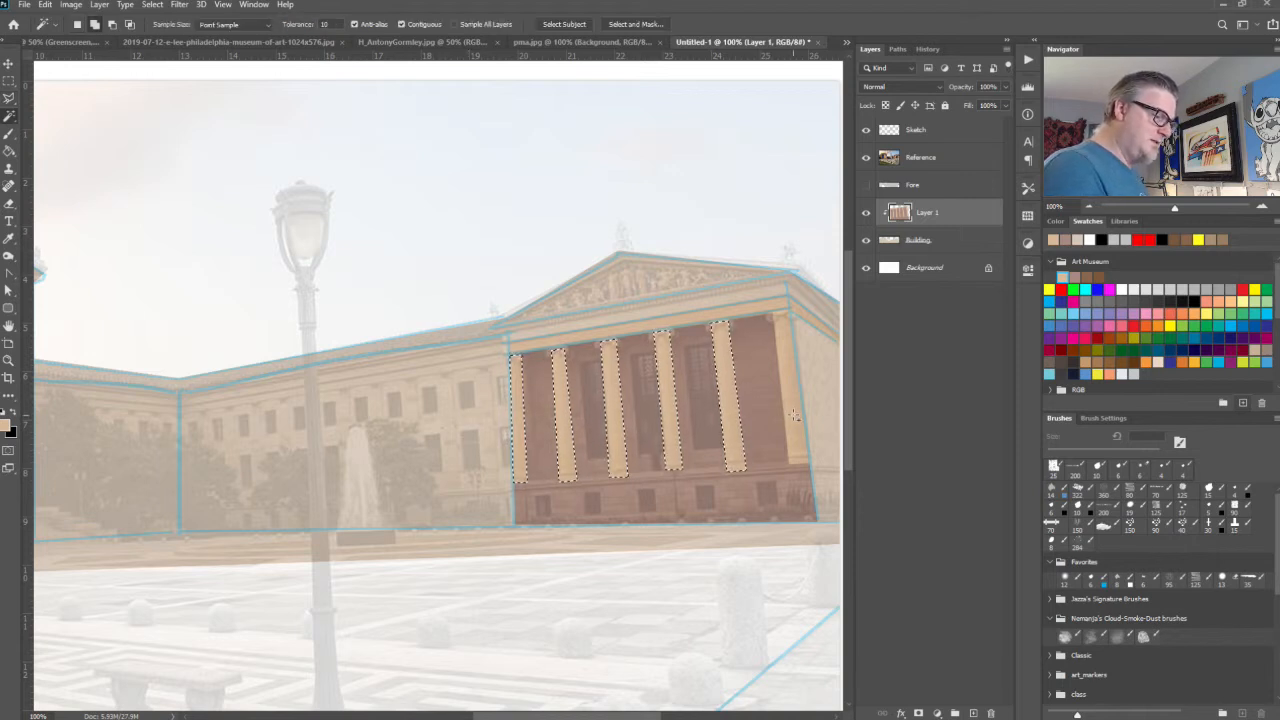
pyautogui.click(795, 418)
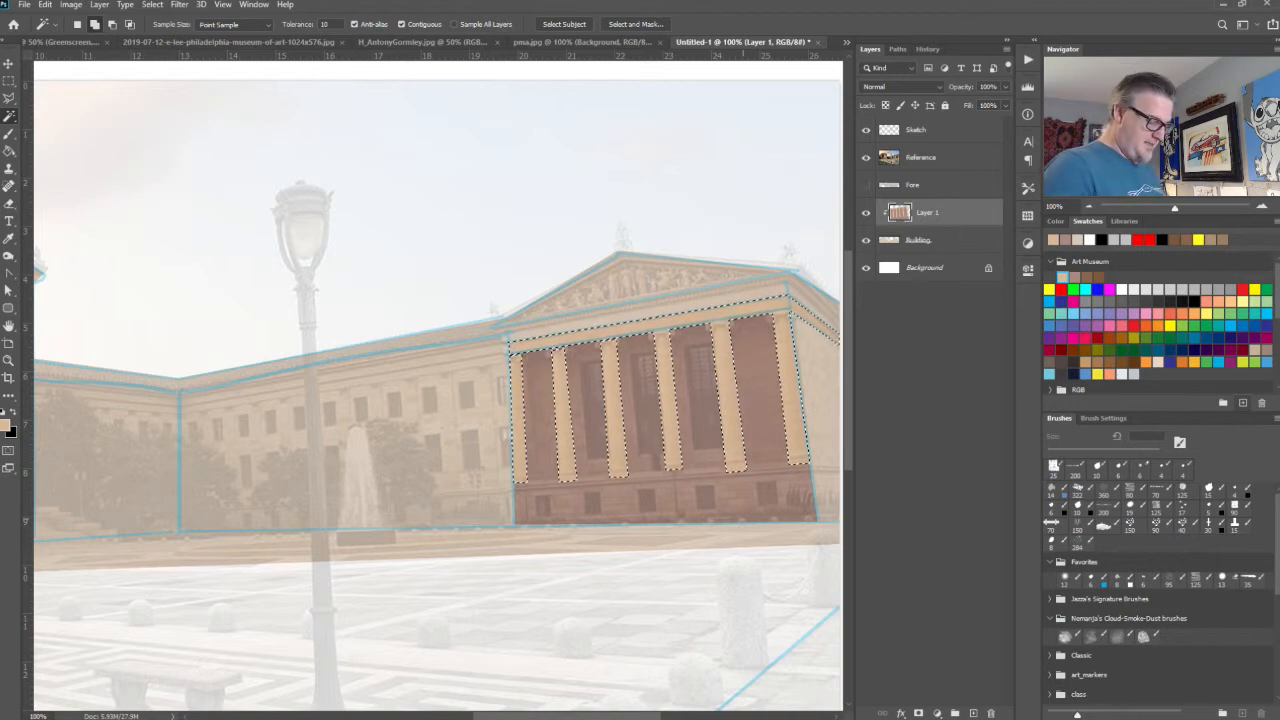
pyautogui.press('b')
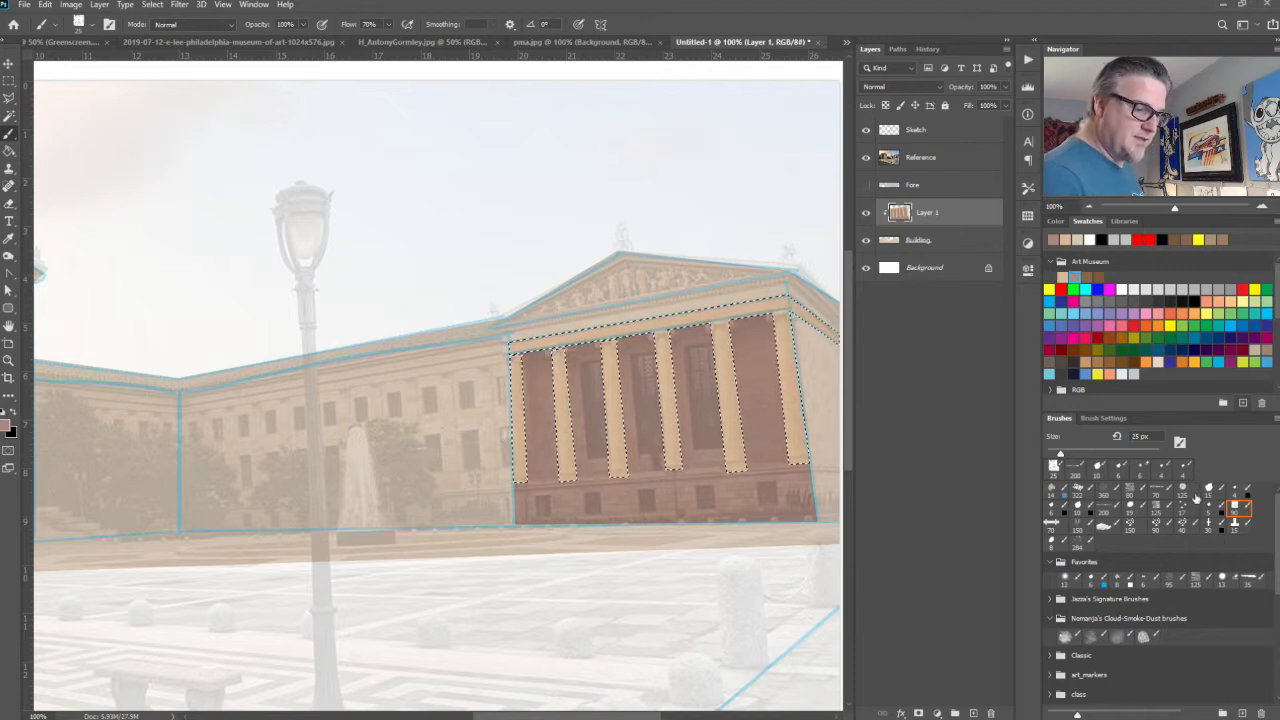
pyautogui.click(1185, 491)
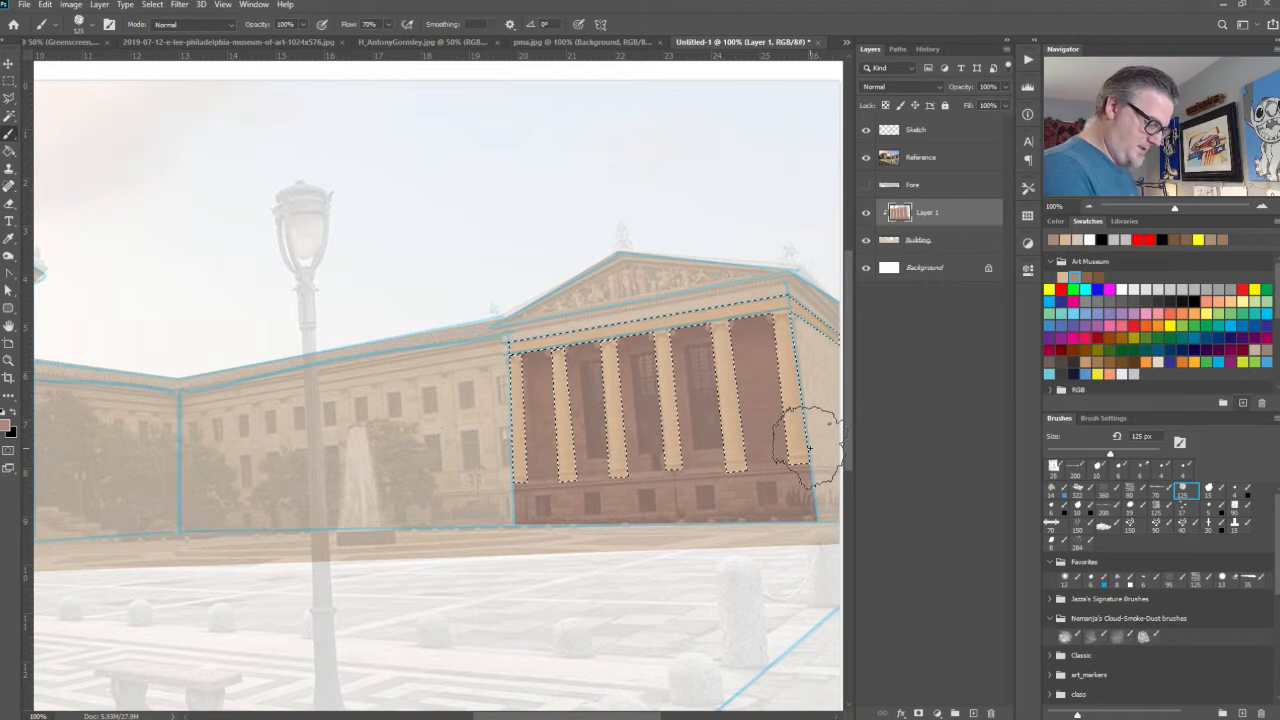
pyautogui.press('[')
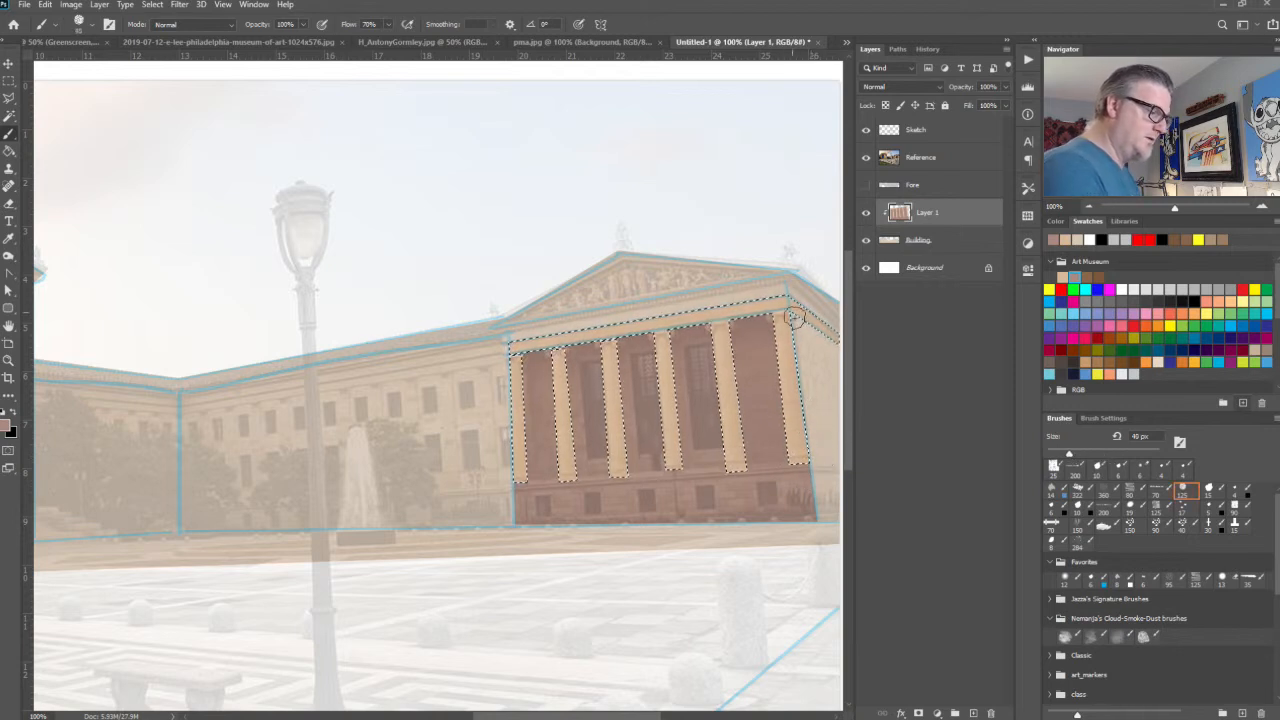
pyautogui.moveTo(791, 311); pyautogui.dragTo(793, 315)
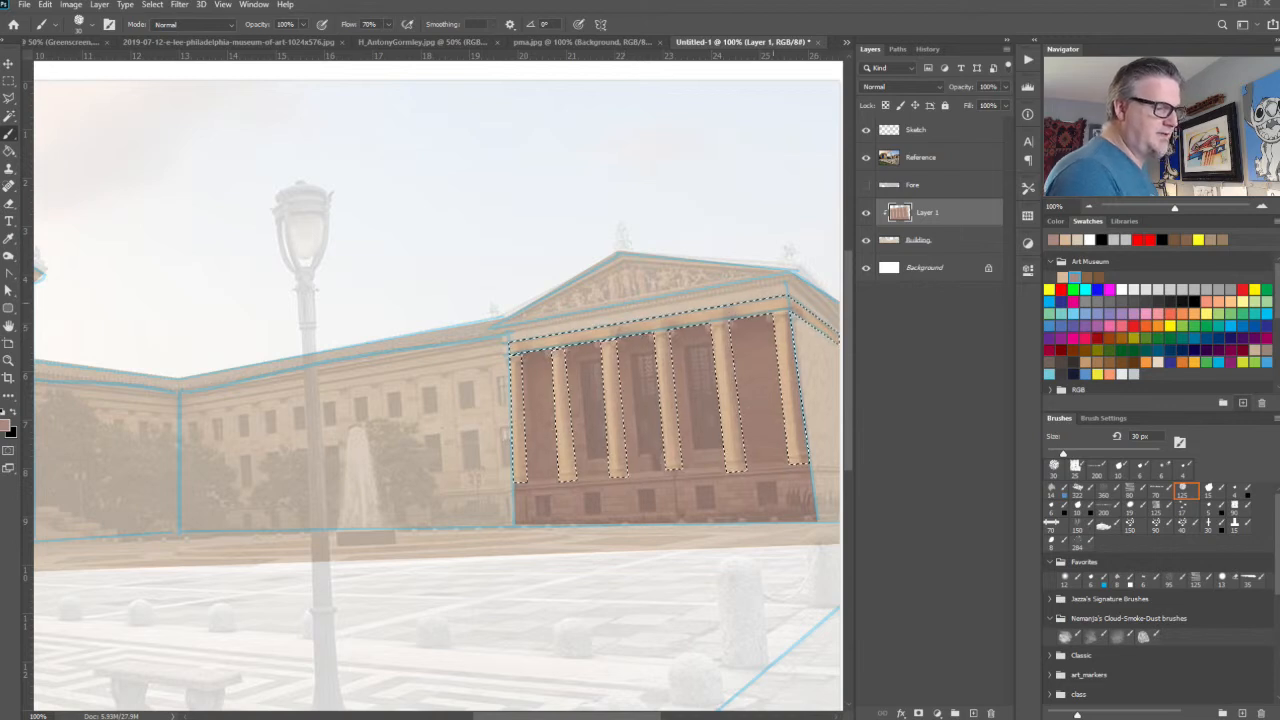
# Step: Hide the Reference layer, paint a thin mauve shadow line along the beam above the columns with a 9 px brush, and deselect
pyautogui.click(866, 157)
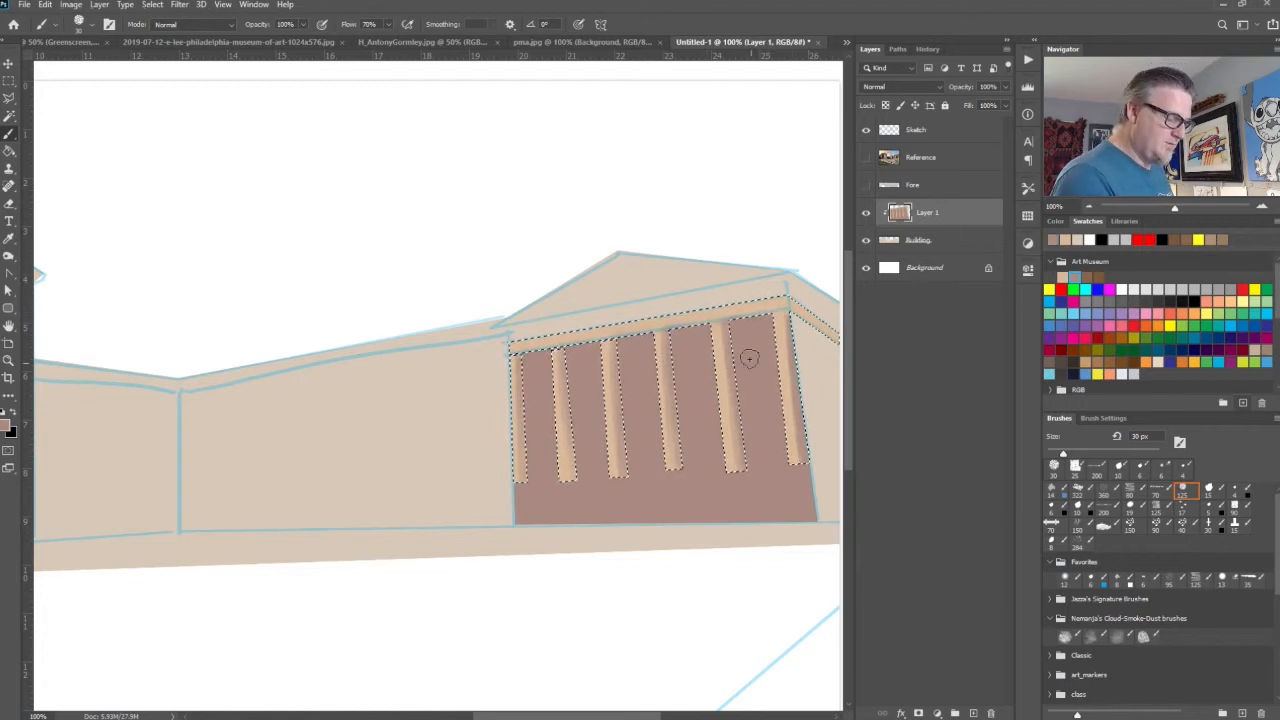
pyautogui.press('[')
pyautogui.press('[')
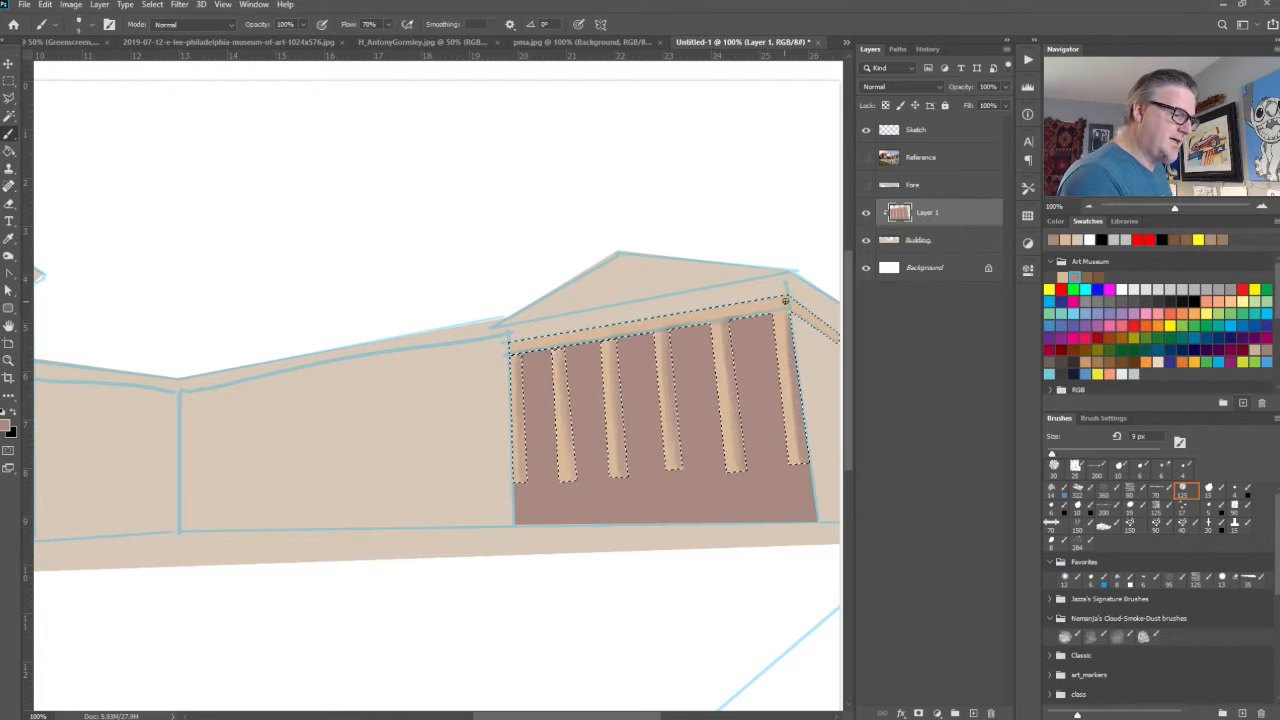
pyautogui.moveTo(787, 302); pyautogui.dragTo(573, 341)
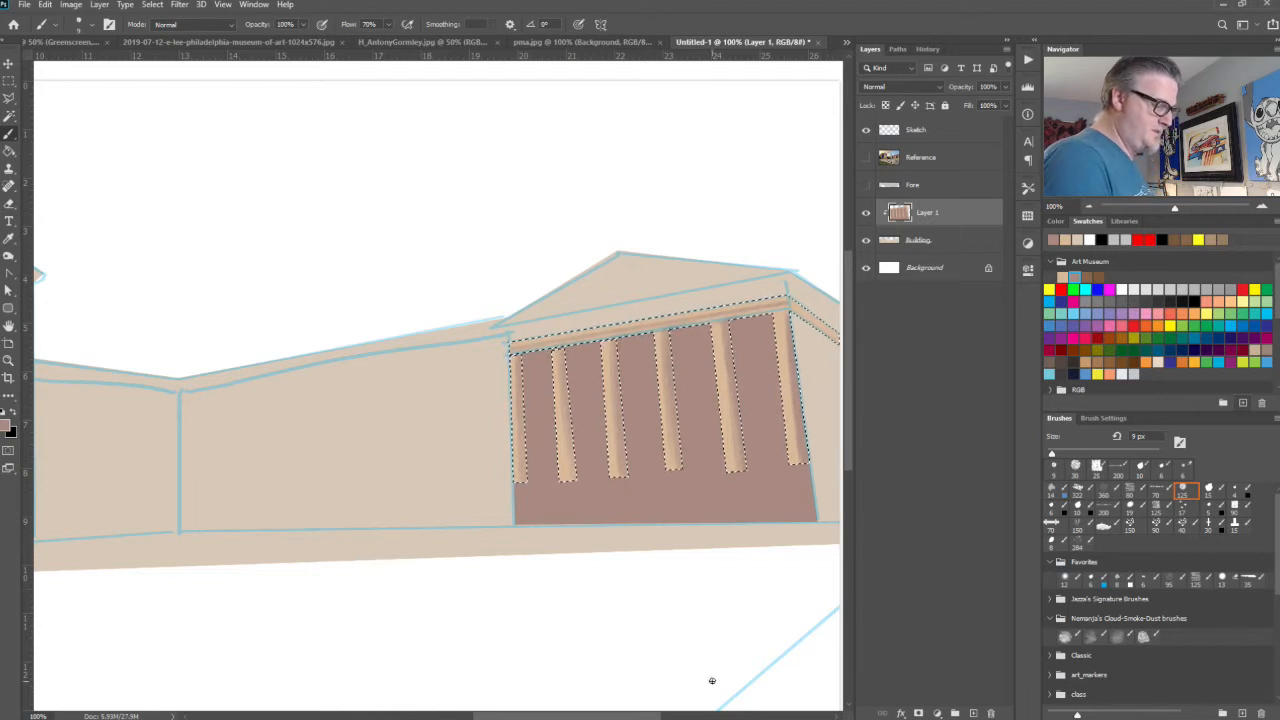
pyautogui.hotkey('ctrl', 'd')
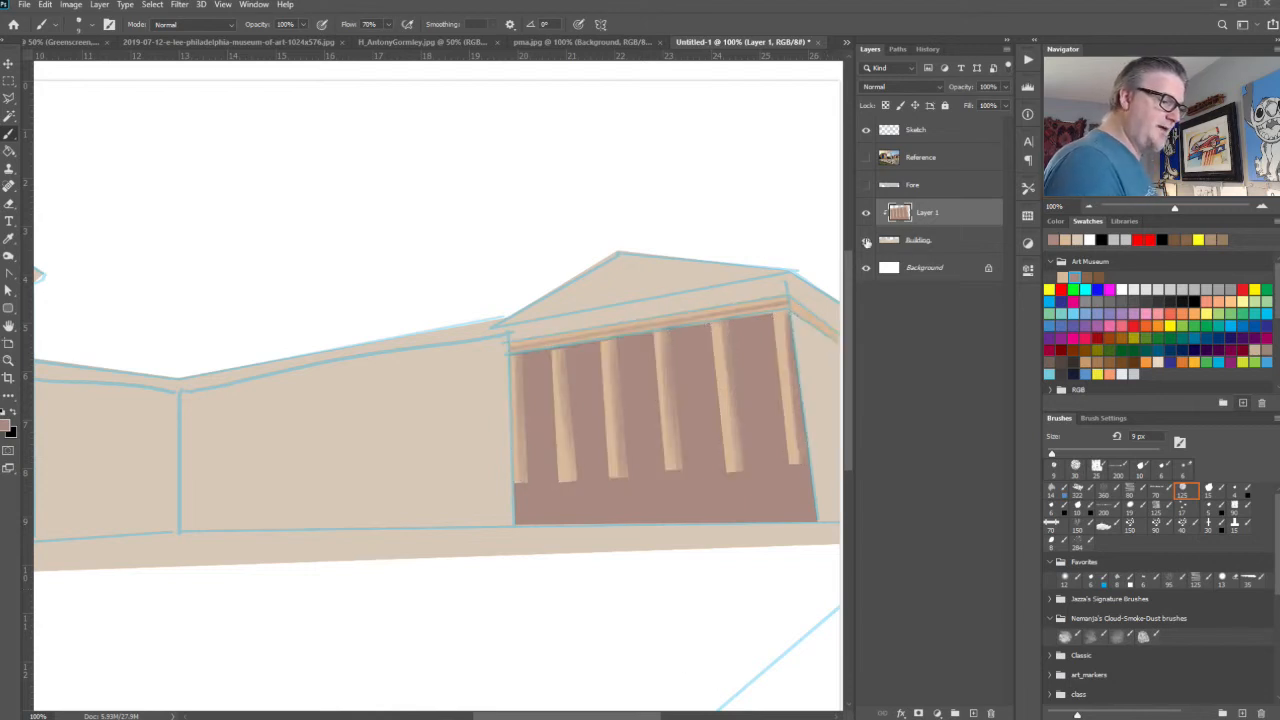
# Step: Compare the shaded columns with the Reference layer, and hide the Sketch layer
pyautogui.click(866, 157)
pyautogui.click(866, 157)
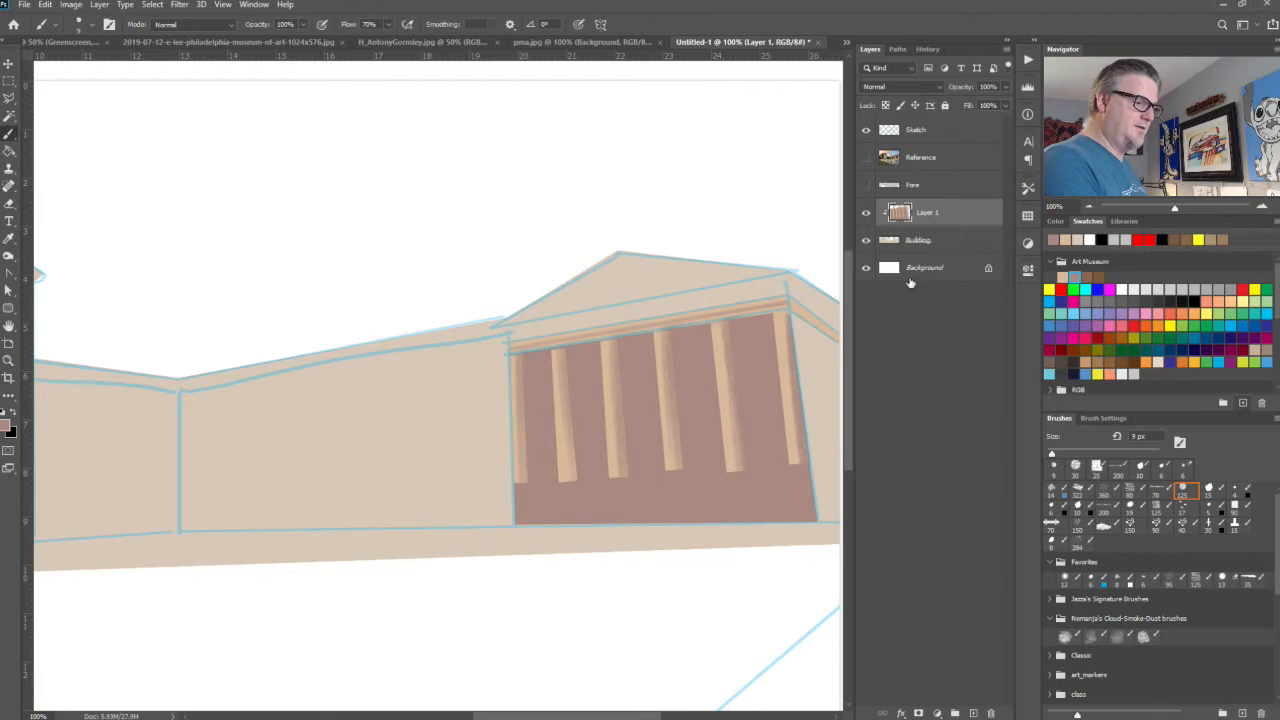
pyautogui.click(866, 130)
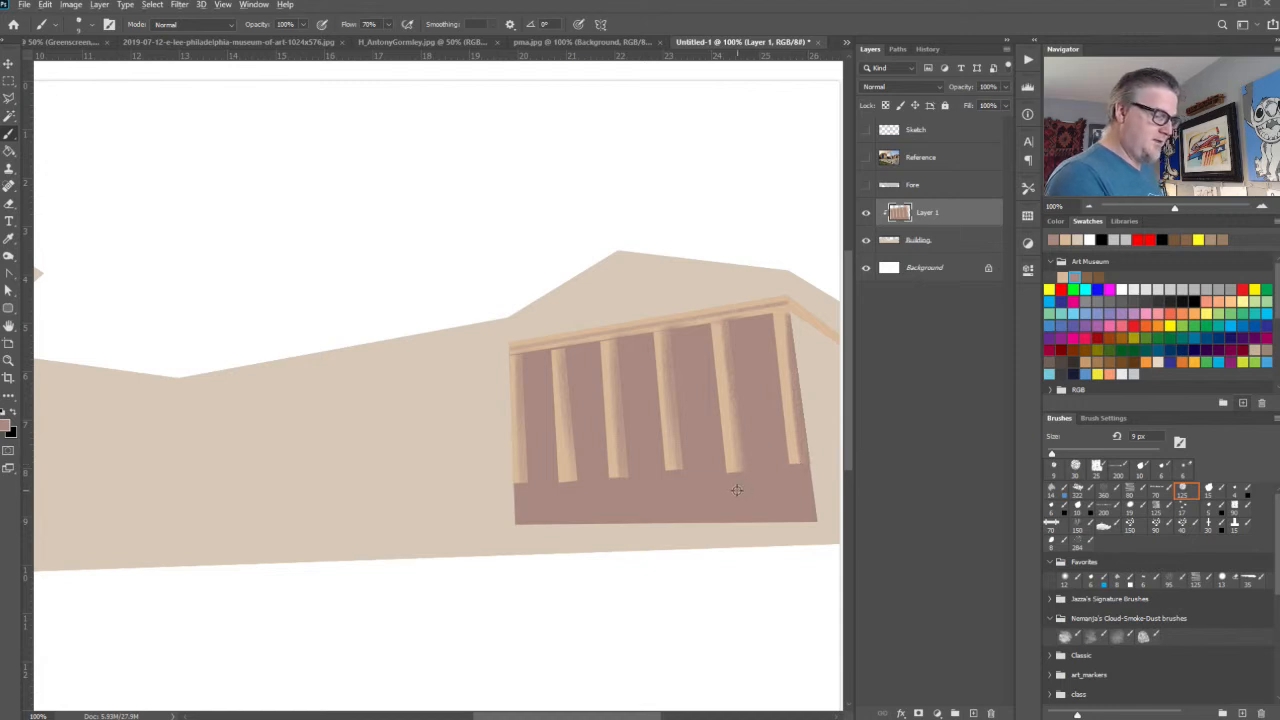
# Step: Sample the columns' tan and select a thin strip along the column bases across the facade with the Polygonal Lasso
pyautogui.keyDown('alt'); pyautogui.click(728, 459); pyautogui.keyUp('alt')
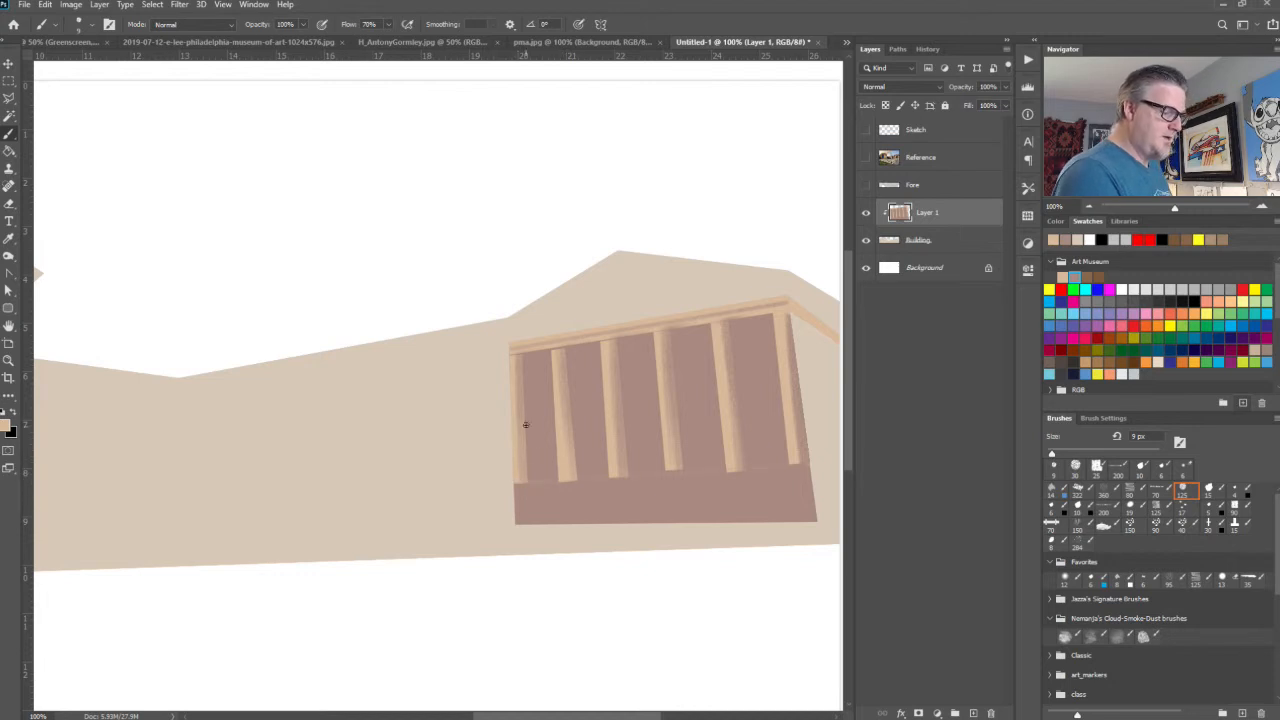
pyautogui.press('l')
pyautogui.click(512, 483)
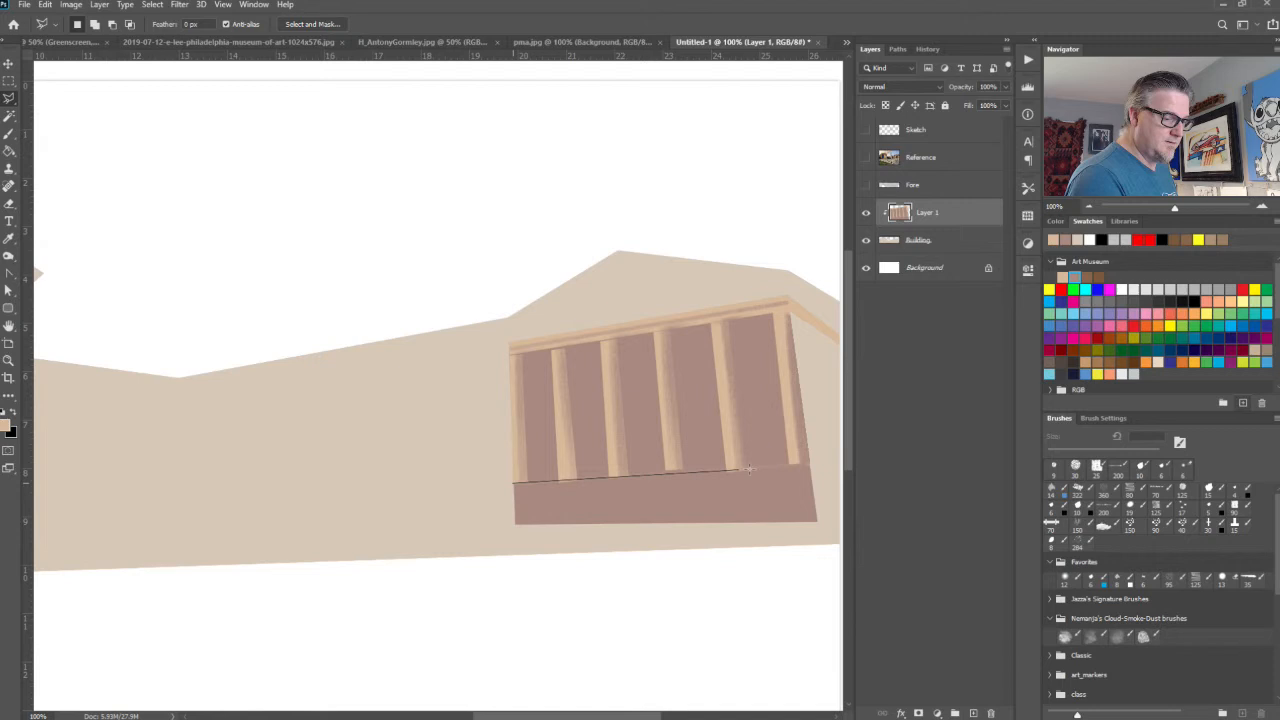
pyautogui.click(810, 468)
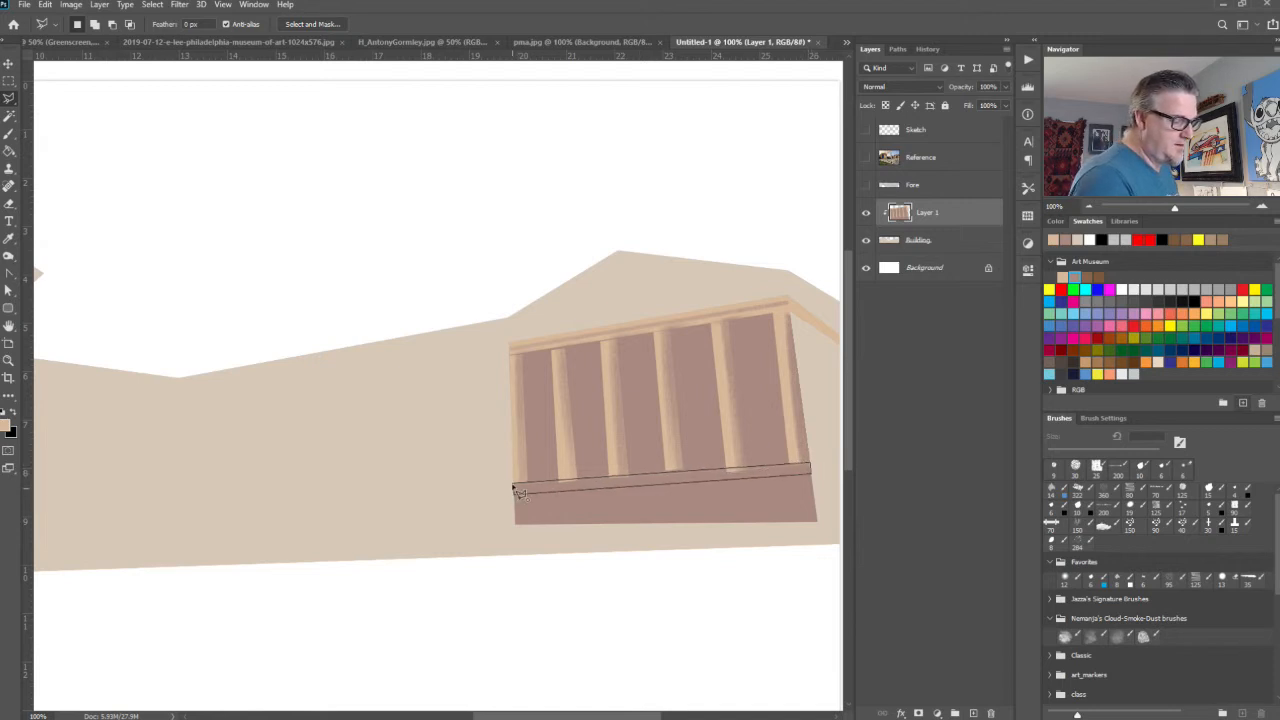
pyautogui.click(514, 488)
pyautogui.press('i')
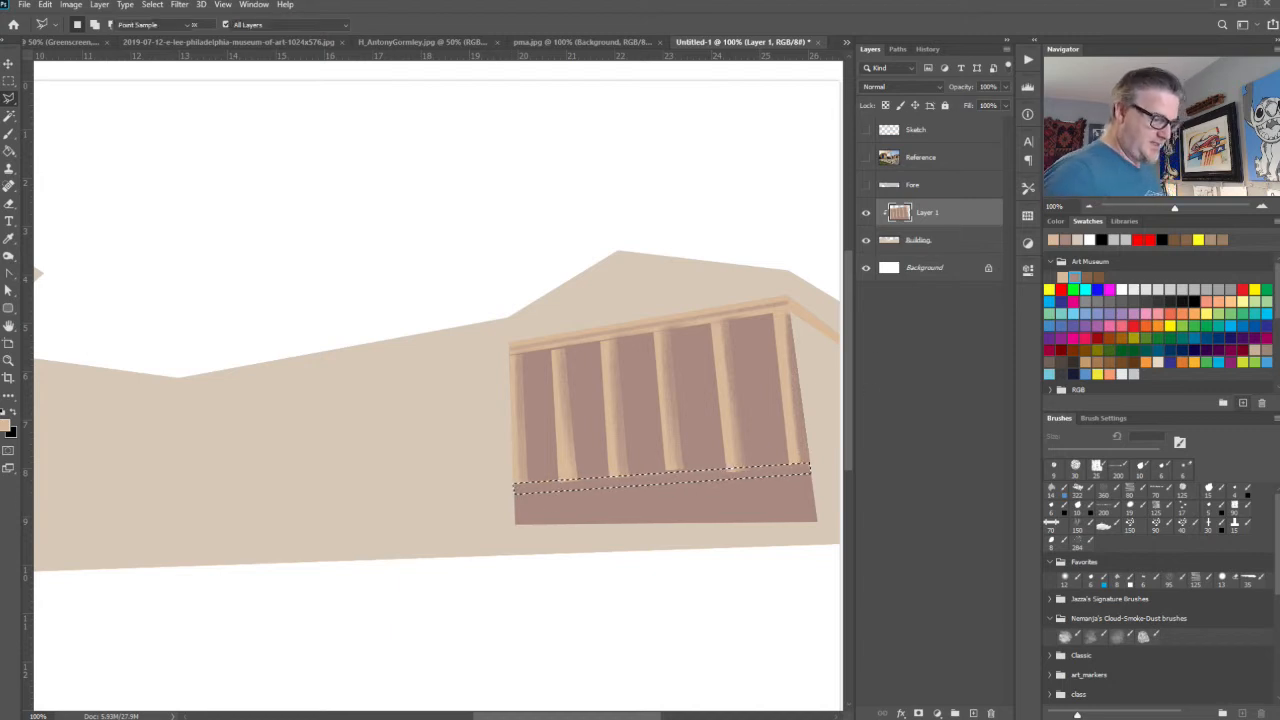
pyautogui.press('l')
pyautogui.hotkey('alt', 'BackSpace')
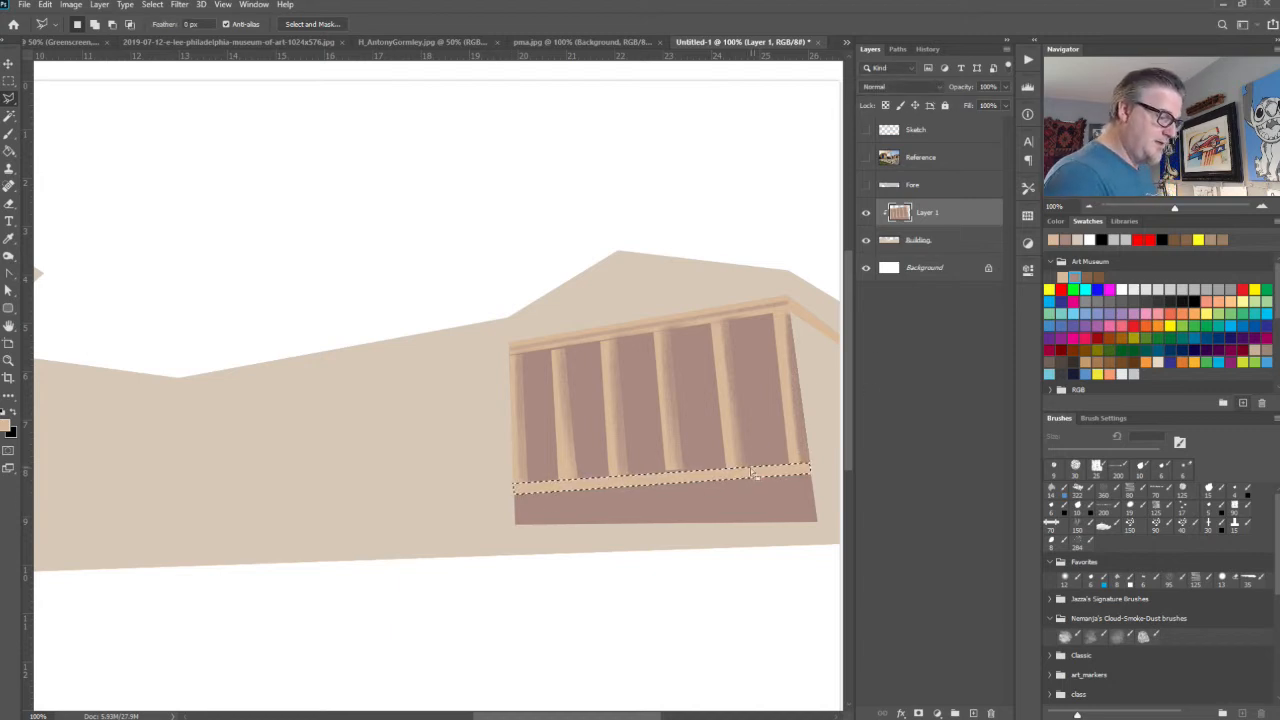
pyautogui.hotkey('ctrl', 'j')
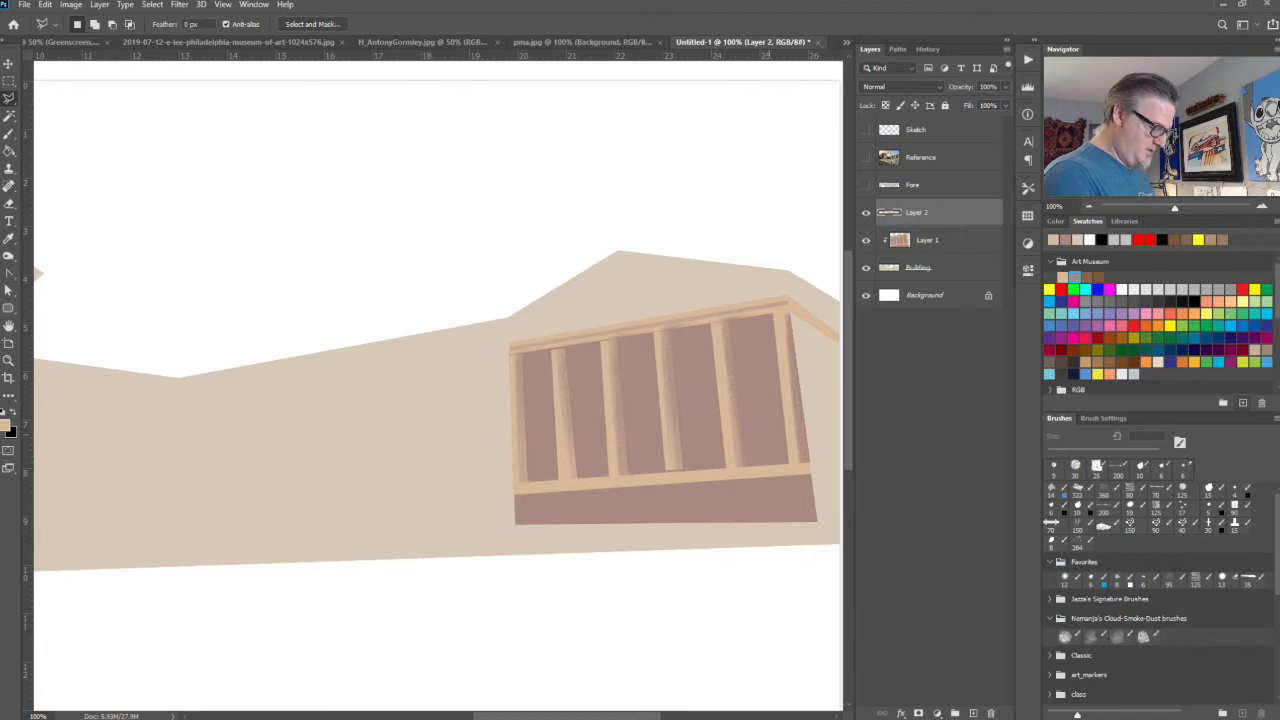
pyautogui.press('v')
pyautogui.moveTo(631, 483); pyautogui.dragTo(634, 523)
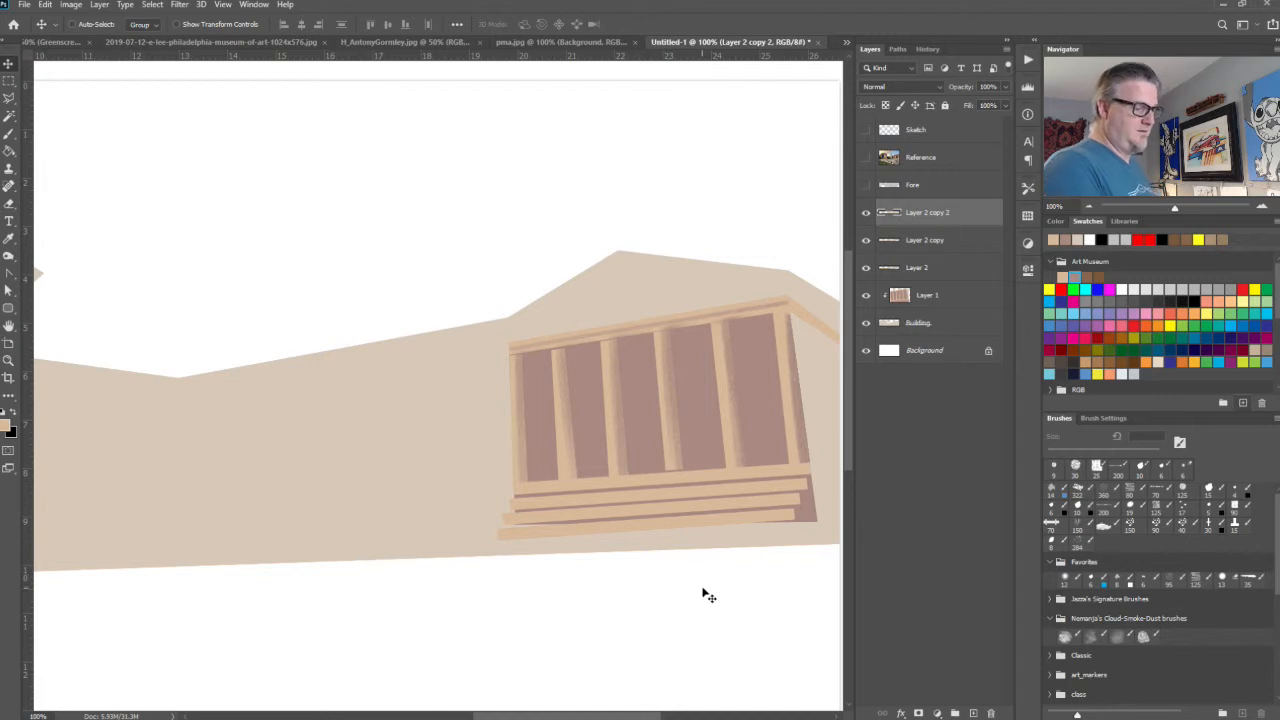
pyautogui.click(866, 158)
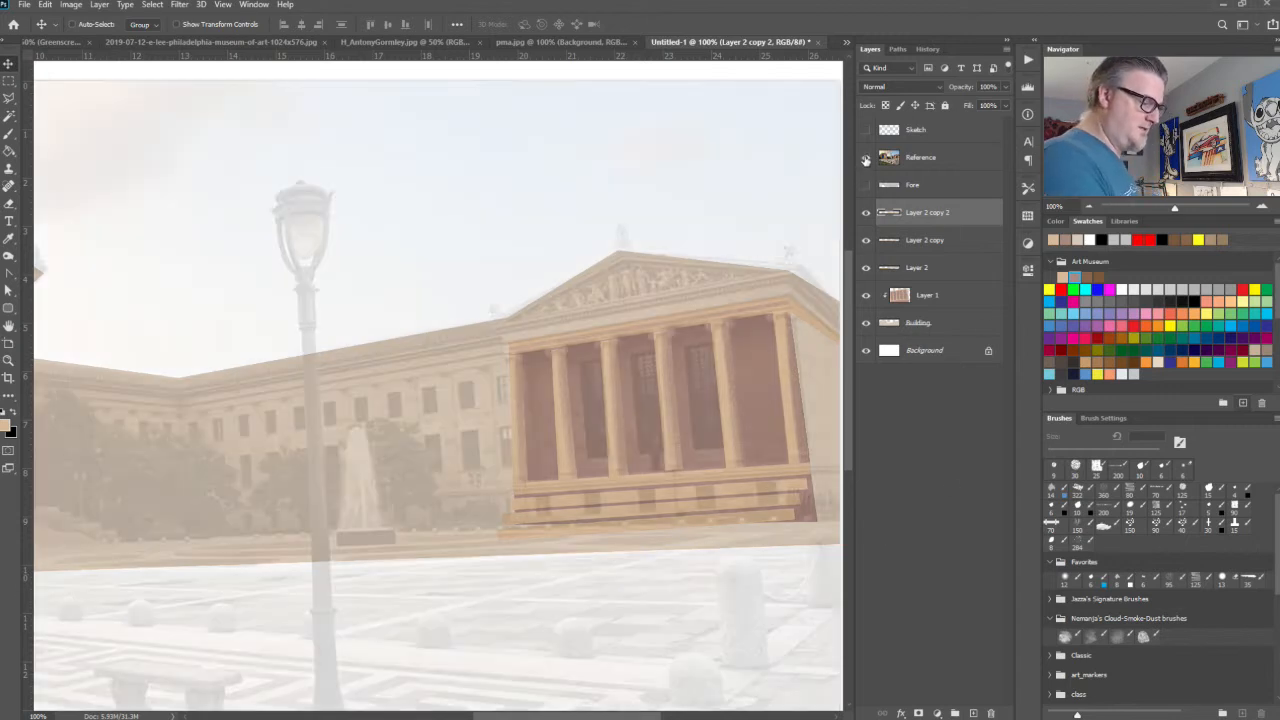
pyautogui.click(866, 158)
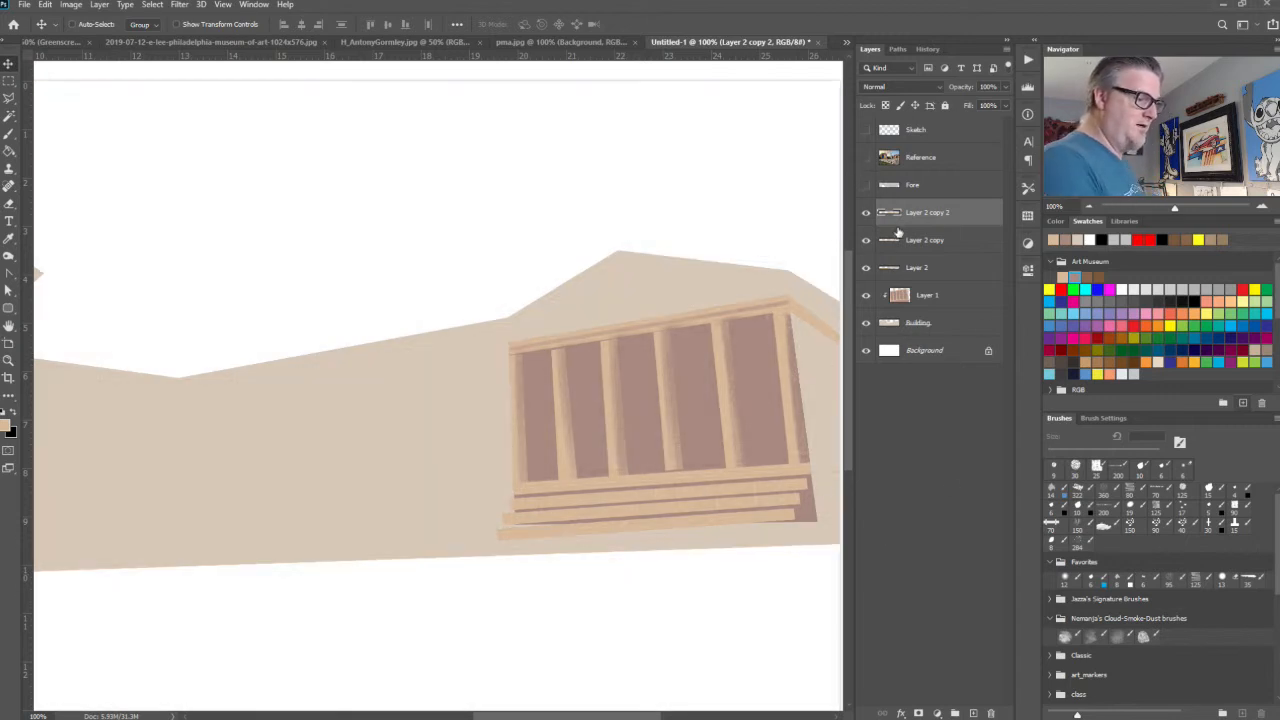
pyautogui.keyDown('shift'); pyautogui.click(925, 273); pyautogui.keyUp('shift')
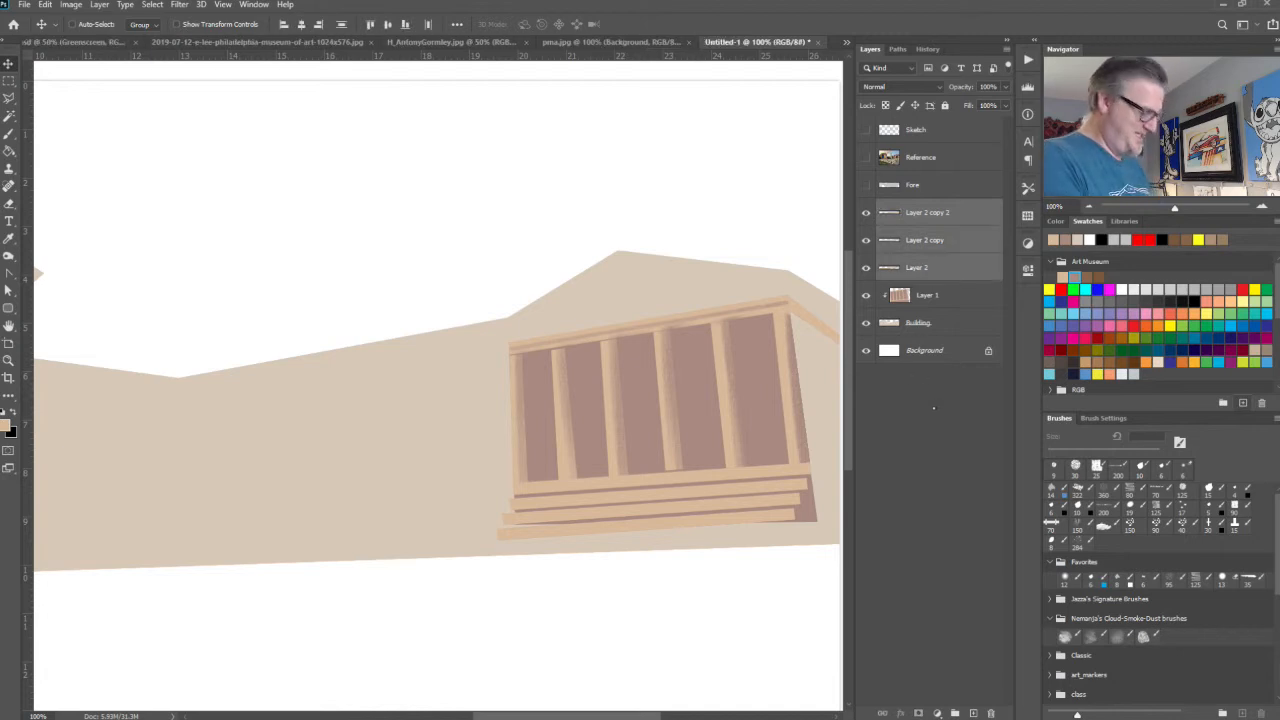
pyautogui.hotkey('ctrl', 'z')
pyautogui.hotkey('ctrl', 'z')
pyautogui.hotkey('ctrl', 'z')
pyautogui.hotkey('ctrl', 'z')
pyautogui.hotkey('ctrl', 'z')
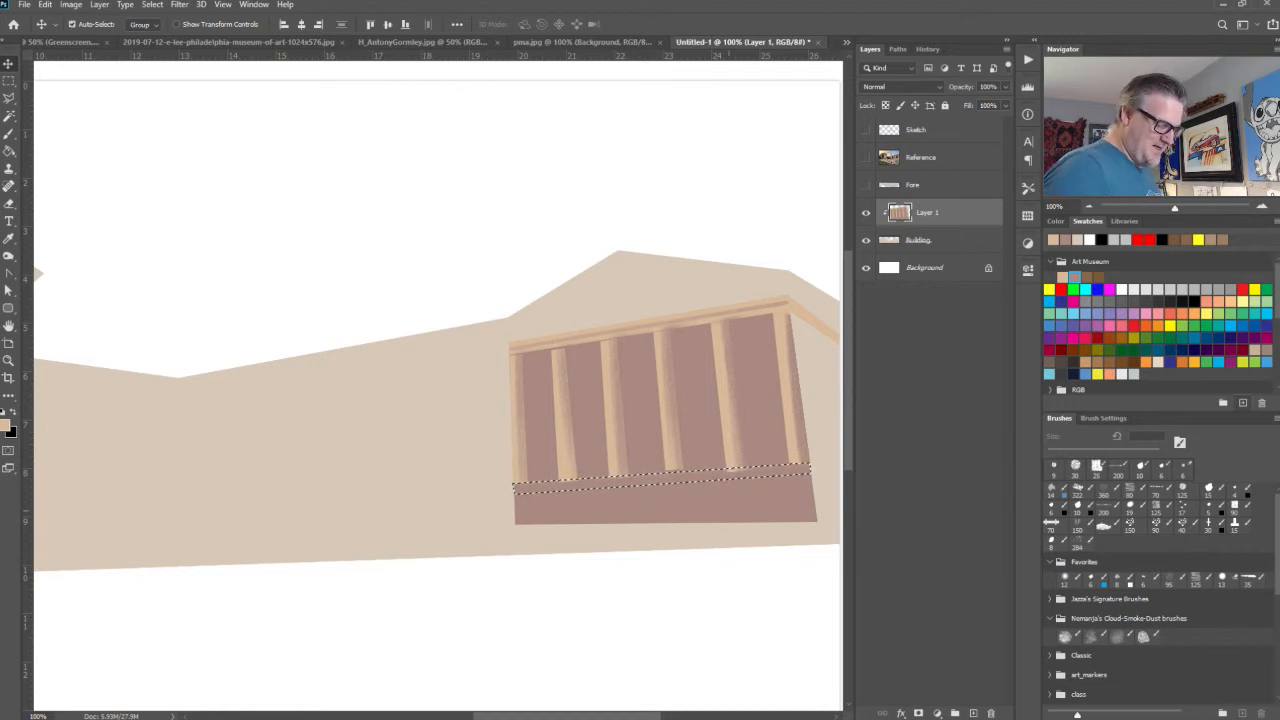
# Step: Check the facade against the Reference layer and fill the selected strip below the columns with the tan Art Museum swatch on Layer 1
pyautogui.hotkey('ctrl', '-')
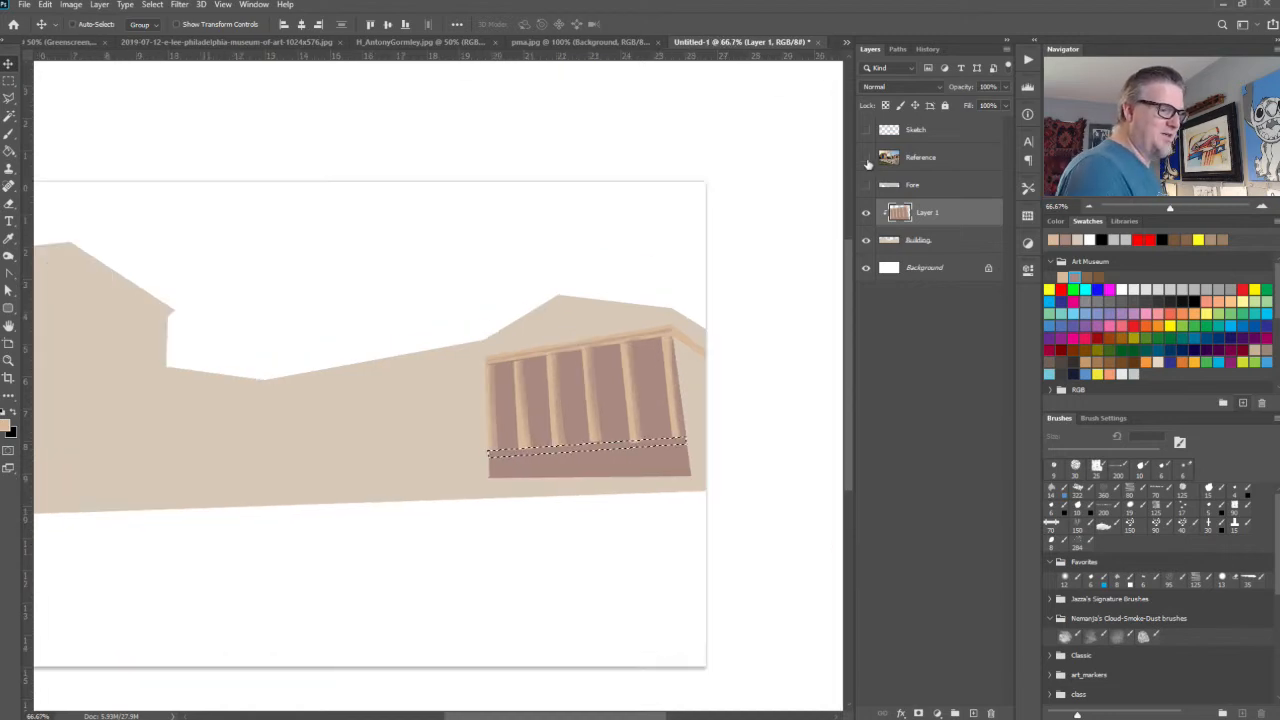
pyautogui.click(866, 157)
pyautogui.click(866, 157)
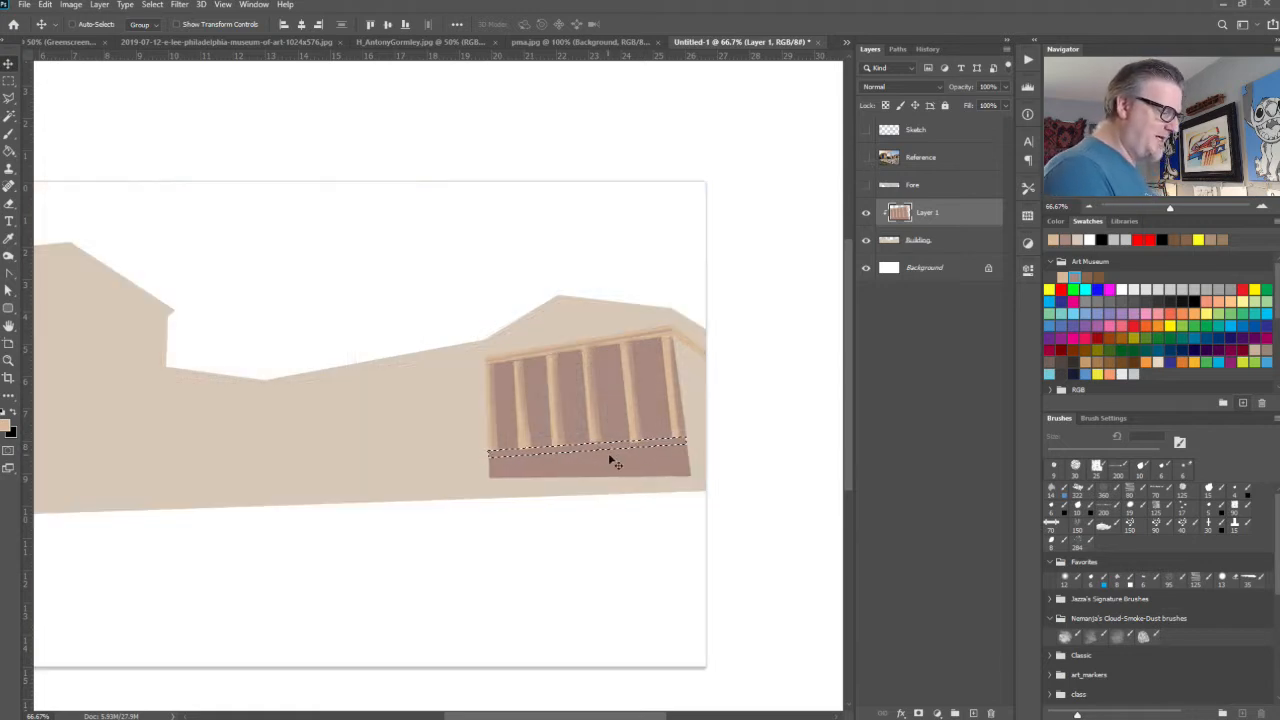
pyautogui.click(1062, 277)
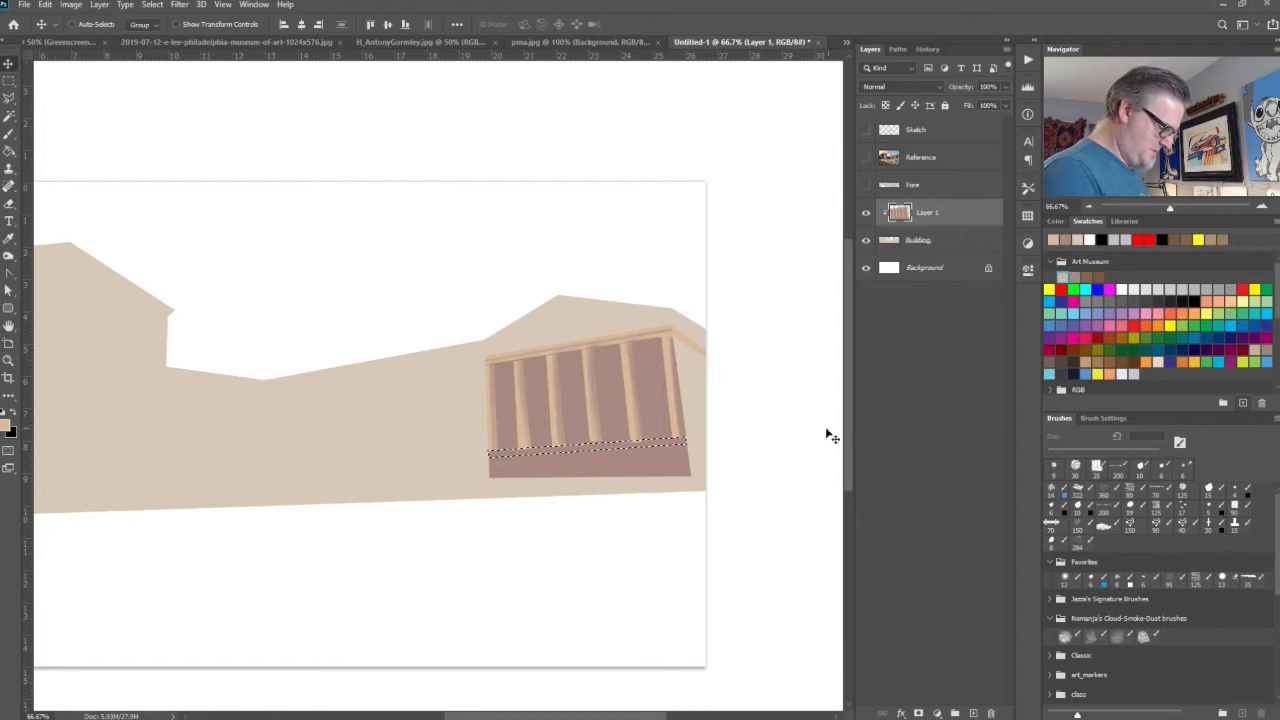
pyautogui.press('g')
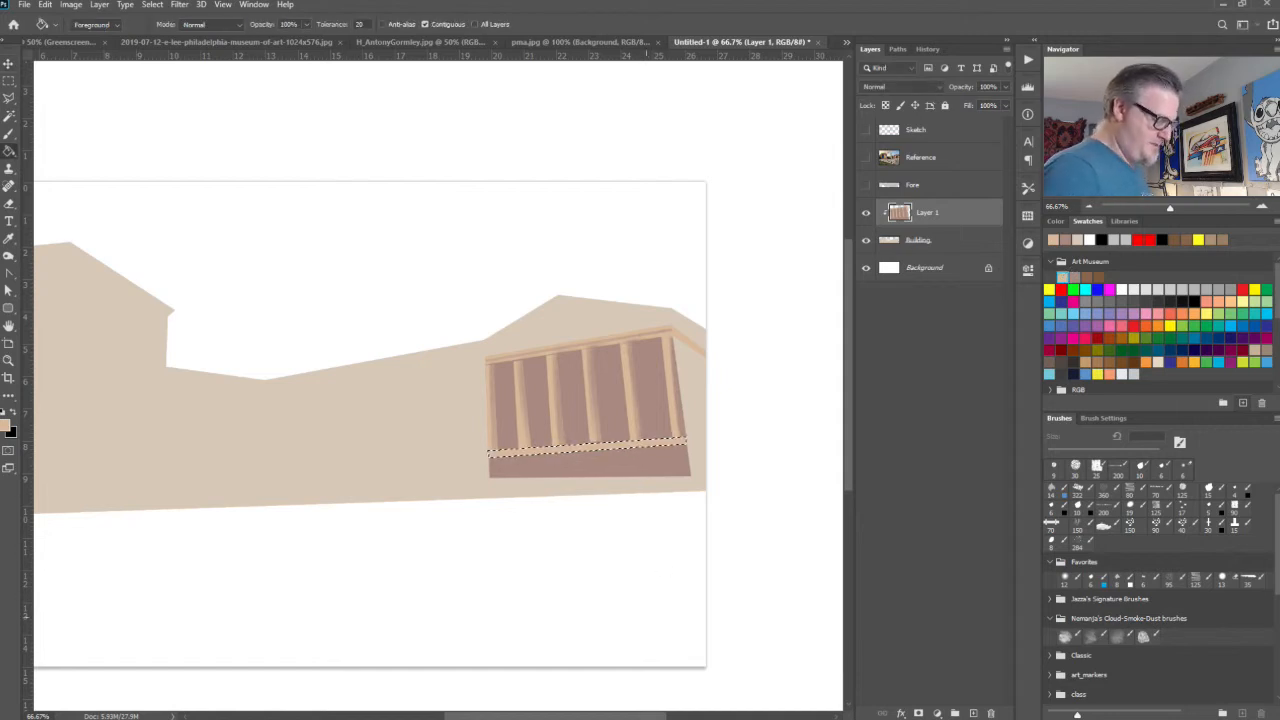
# Step: Outline the mauve base wall below the tan strip with the Polygonal Lasso
pyautogui.hotkey('ctrl', '+')
pyautogui.hotkey('ctrl', '+')
pyautogui.moveTo(663, 480); pyautogui.dragTo(252, 445)
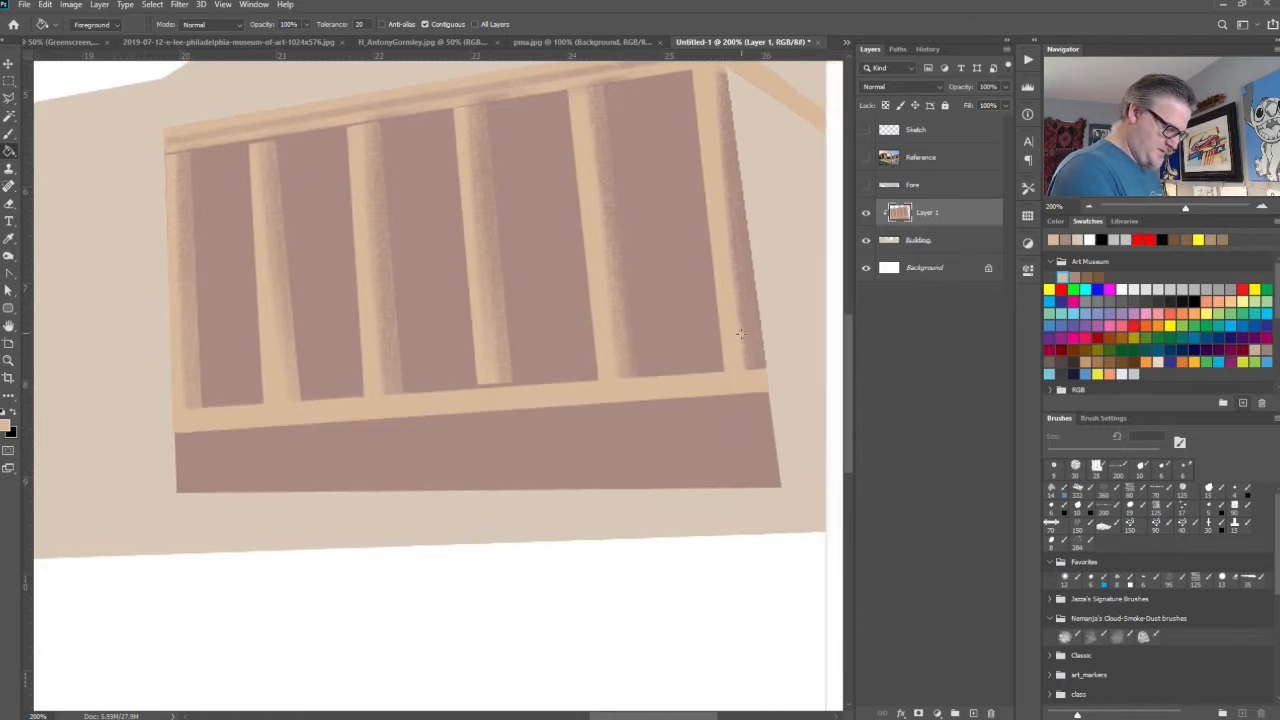
pyautogui.press('m')
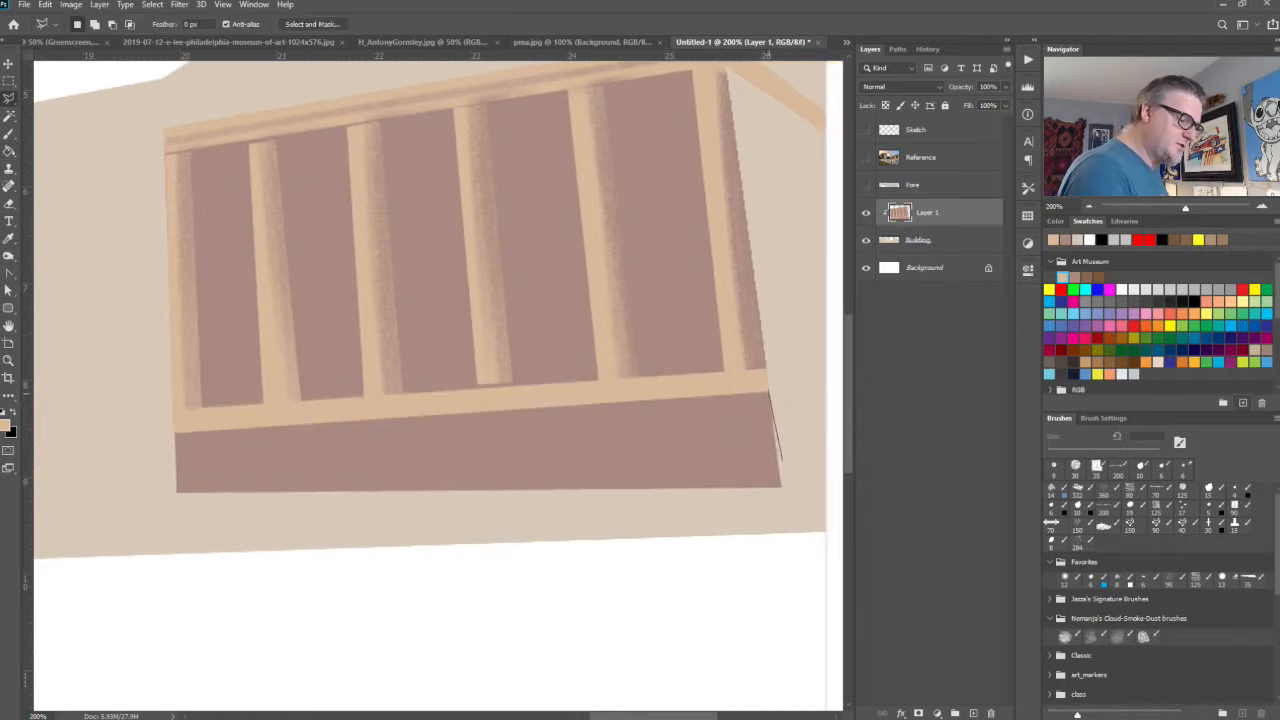
pyautogui.click(175, 491)
pyautogui.click(172, 432)
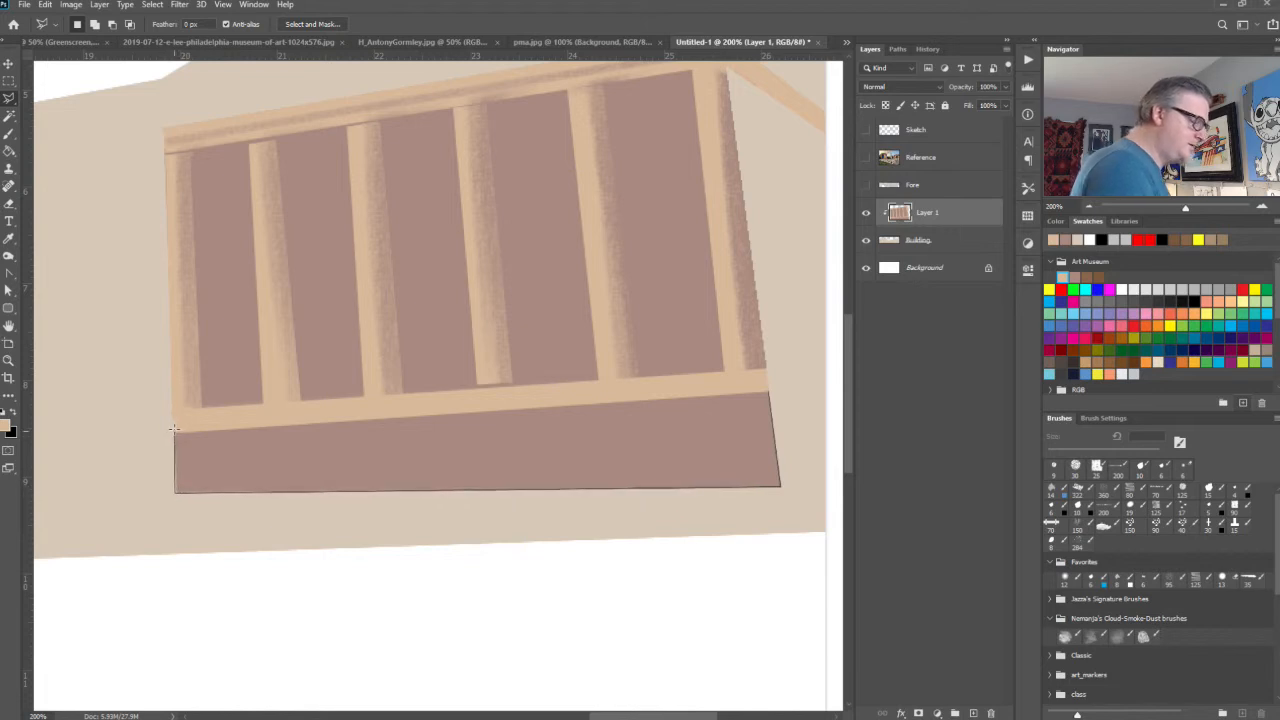
pyautogui.click(771, 391)
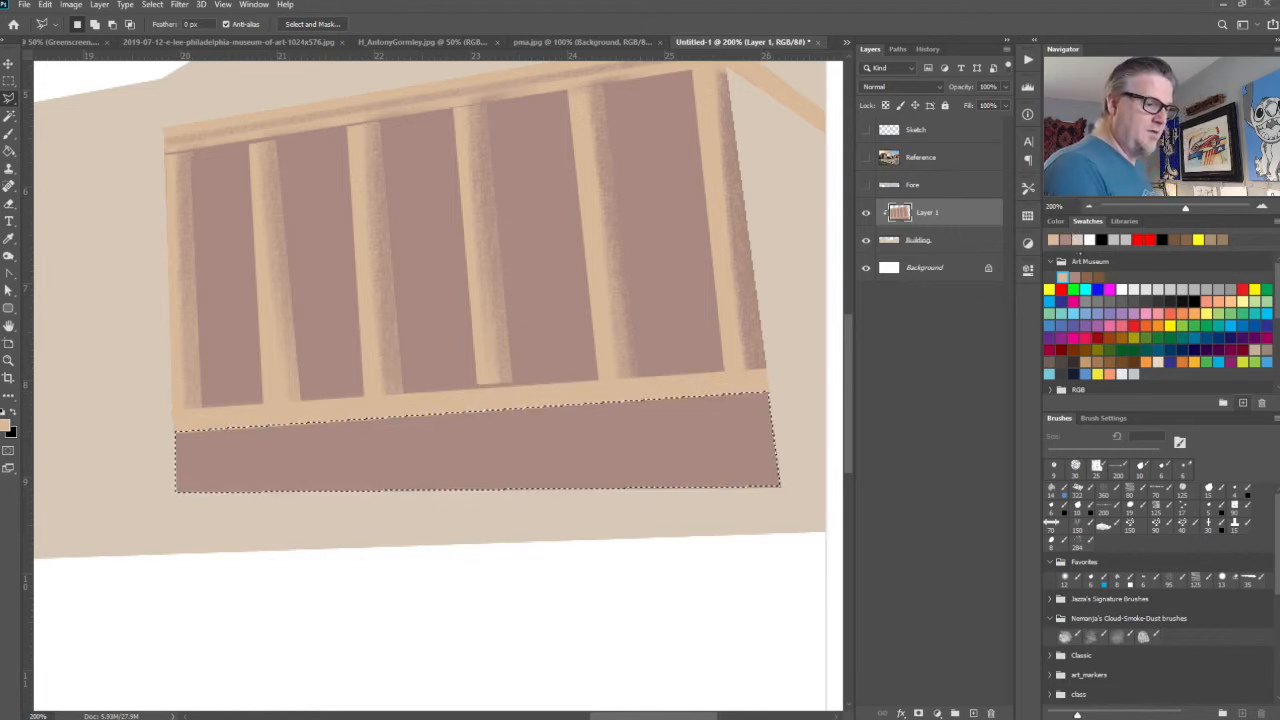
# Step: Deselect the base wall and paint three square windows on its right part with the 9 px brush and the brown Art Museum swatch
pyautogui.click(1075, 277)
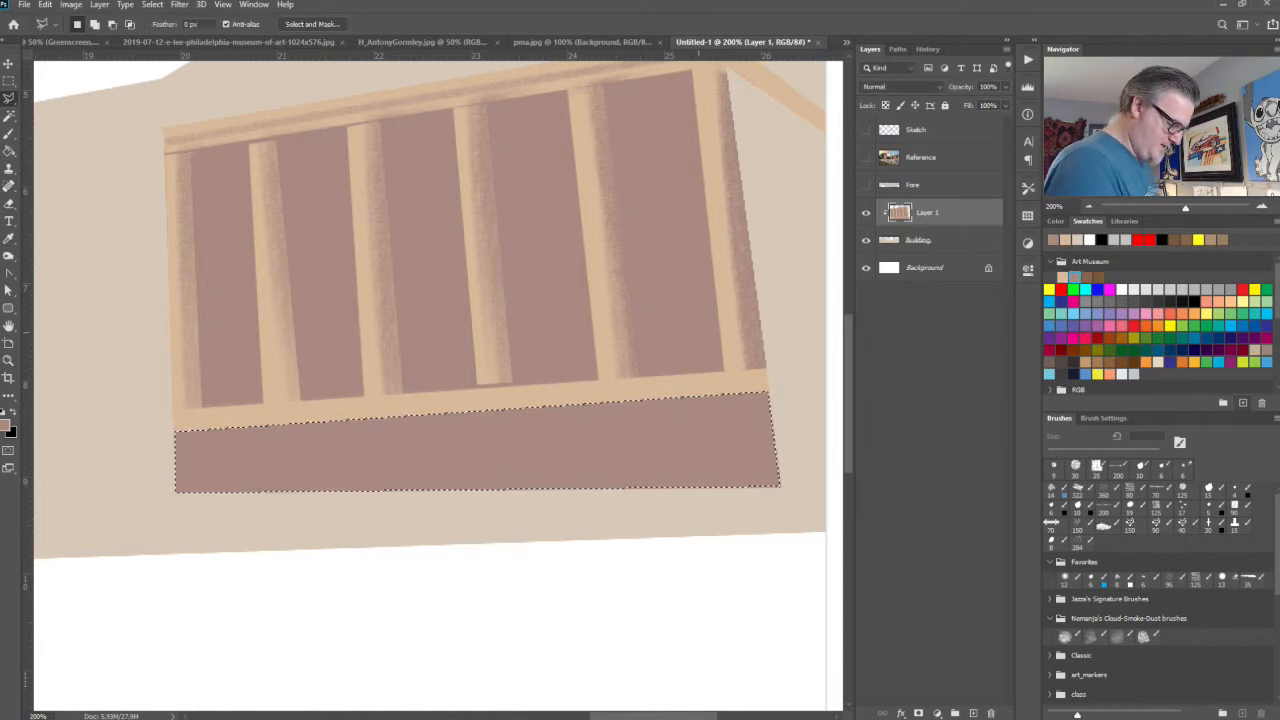
pyautogui.click(1087, 277)
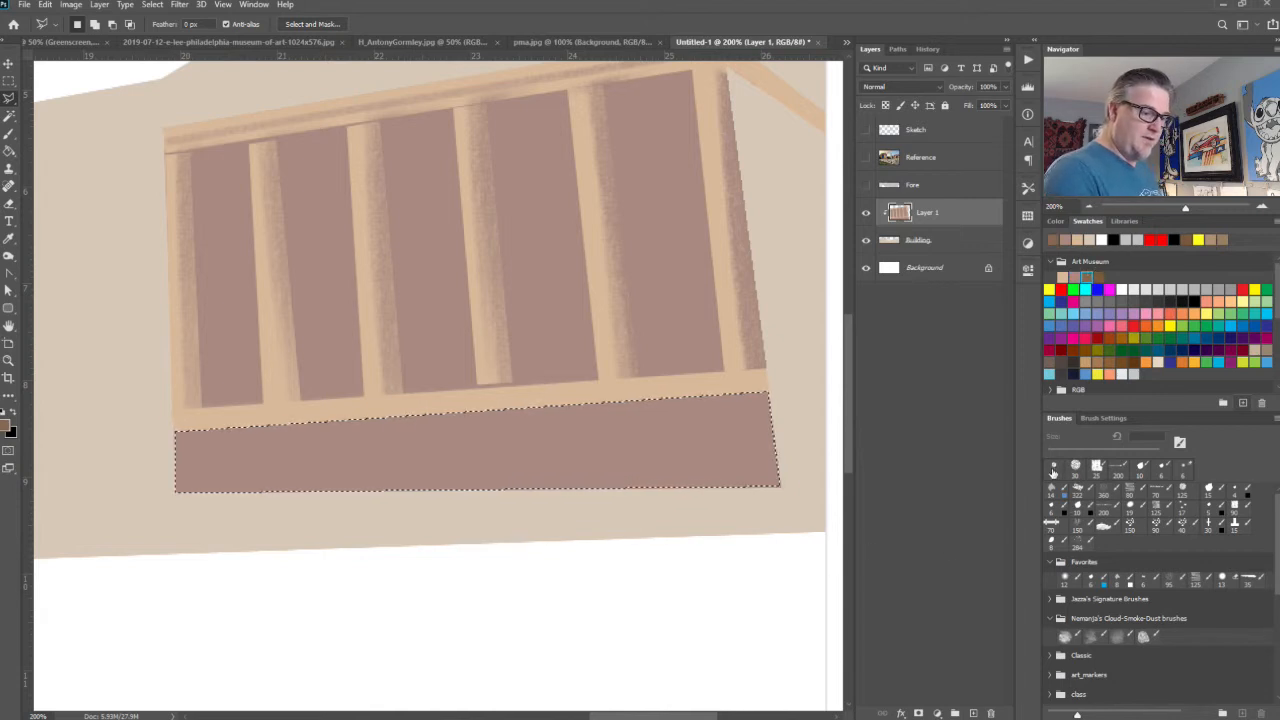
pyautogui.press('b')
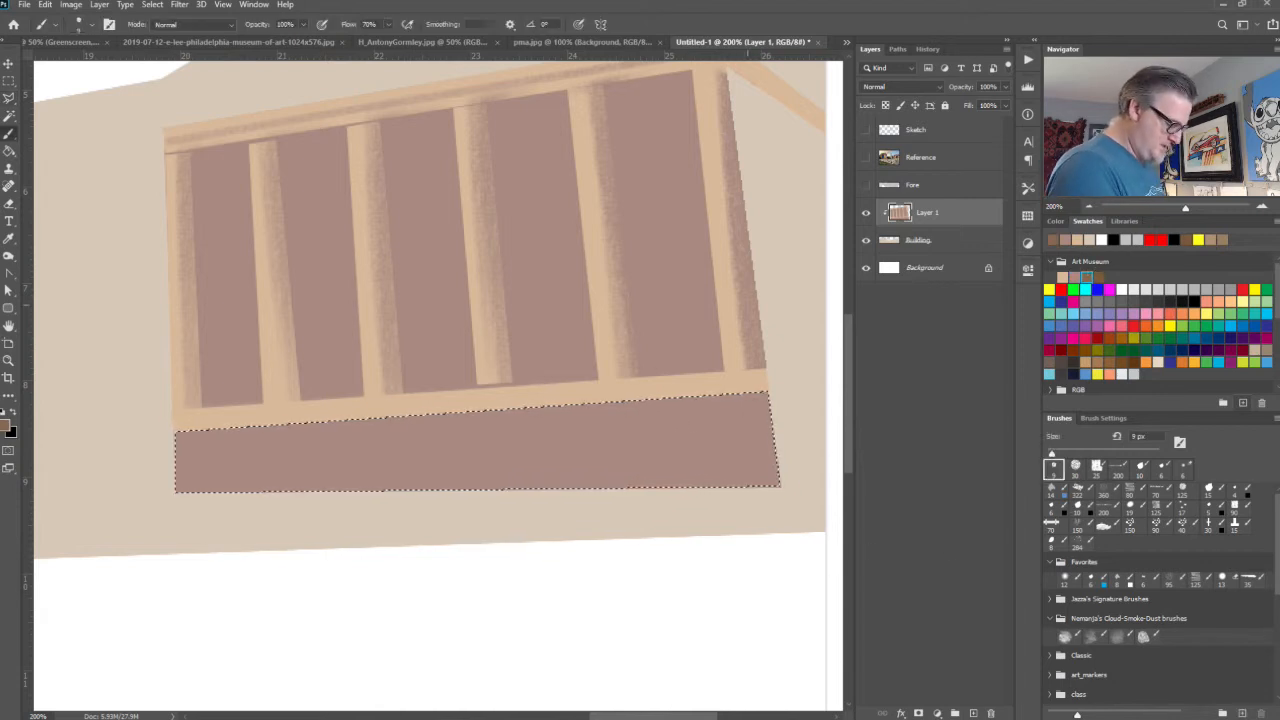
pyautogui.hotkey('ctrl', 'd')
pyautogui.press(']')
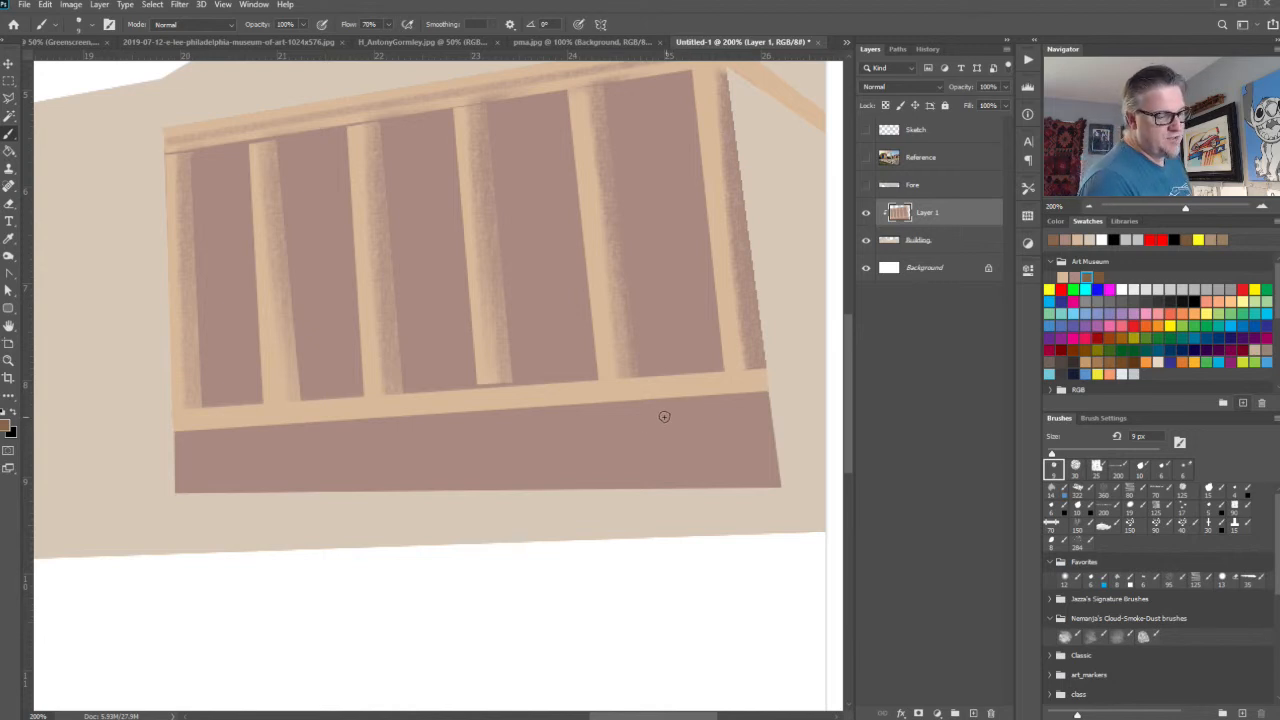
pyautogui.moveTo(697, 417)
pyautogui.mouseDown()
pyautogui.moveTo(663, 417)
pyautogui.moveTo(659, 460)
pyautogui.mouseUp()
pyautogui.moveTo(698, 421)
pyautogui.mouseDown()
pyautogui.moveTo(662, 461)
pyautogui.moveTo(701, 458)
pyautogui.moveTo(664, 455)
pyautogui.moveTo(683, 418)
pyautogui.mouseUp()
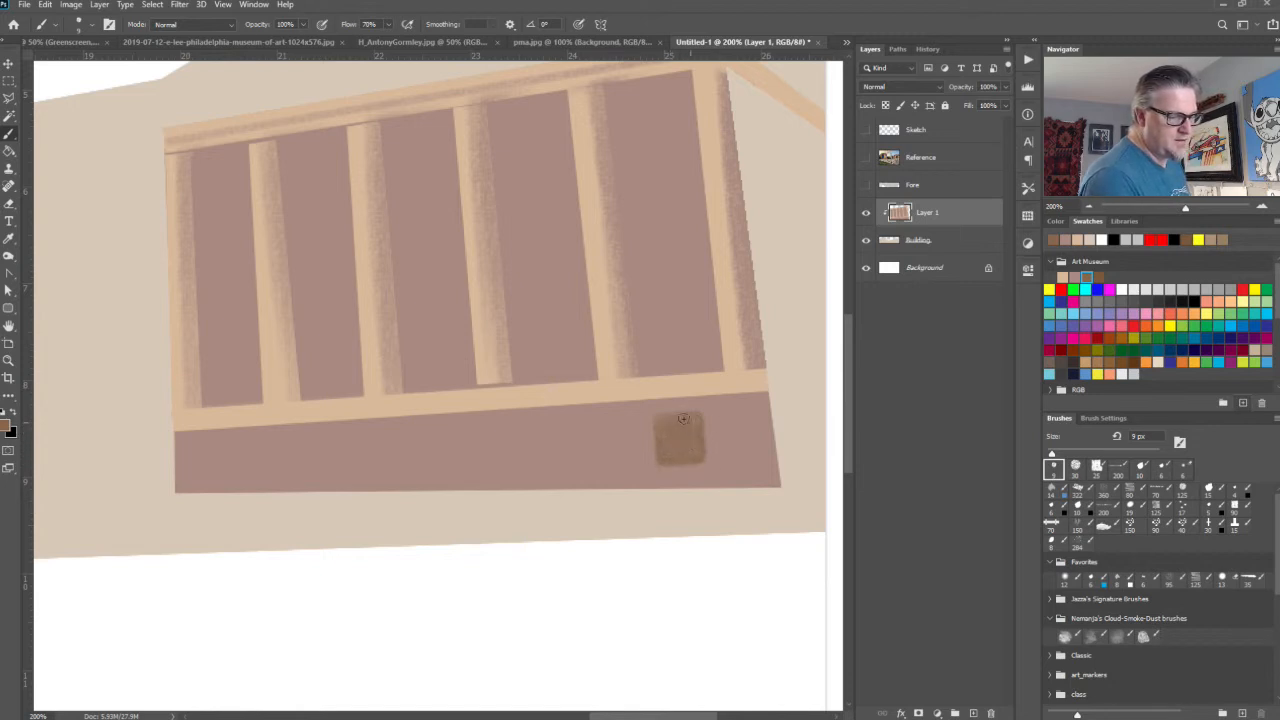
pyautogui.moveTo(583, 422)
pyautogui.mouseDown()
pyautogui.moveTo(537, 426)
pyautogui.moveTo(587, 463)
pyautogui.moveTo(541, 464)
pyautogui.mouseUp()
pyautogui.moveTo(587, 424)
pyautogui.mouseDown()
pyautogui.moveTo(584, 456)
pyautogui.moveTo(539, 447)
pyautogui.moveTo(579, 444)
pyautogui.mouseUp()
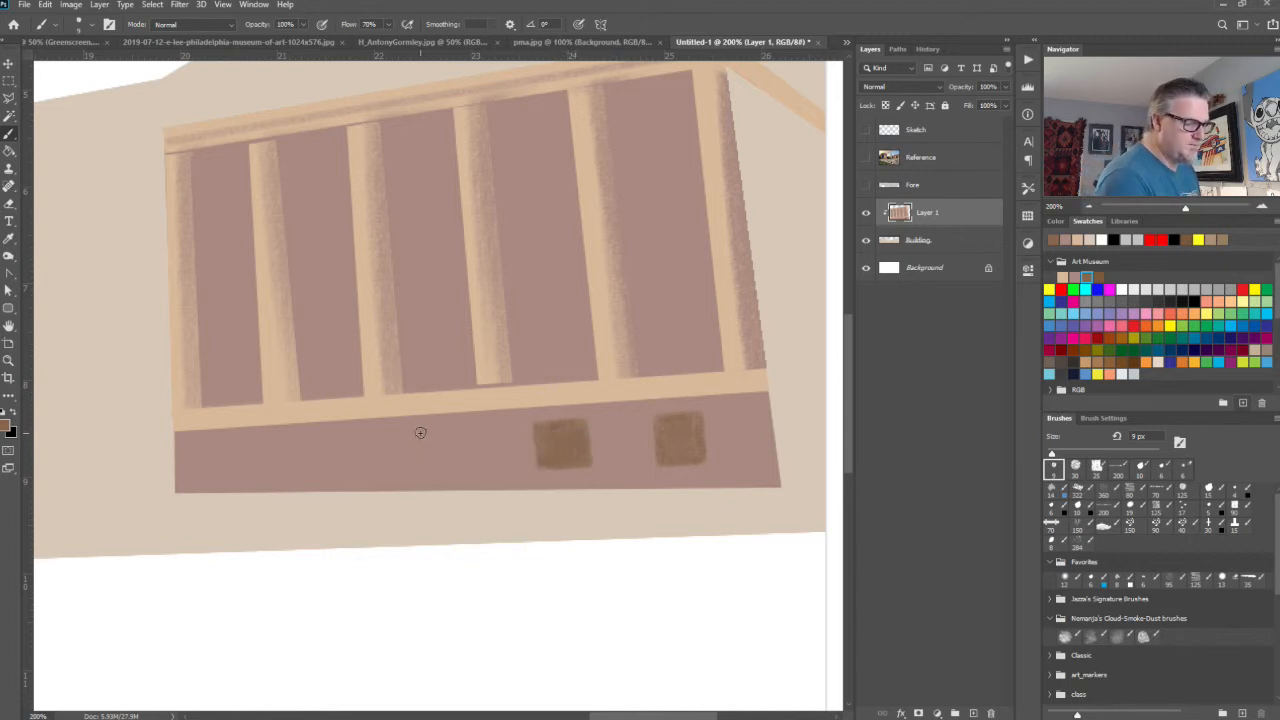
pyautogui.moveTo(420, 432)
pyautogui.mouseDown()
pyautogui.moveTo(457, 429)
pyautogui.moveTo(421, 432)
pyautogui.moveTo(428, 467)
pyautogui.moveTo(467, 466)
pyautogui.moveTo(429, 465)
pyautogui.moveTo(467, 450)
pyautogui.moveTo(426, 440)
pyautogui.mouseUp()
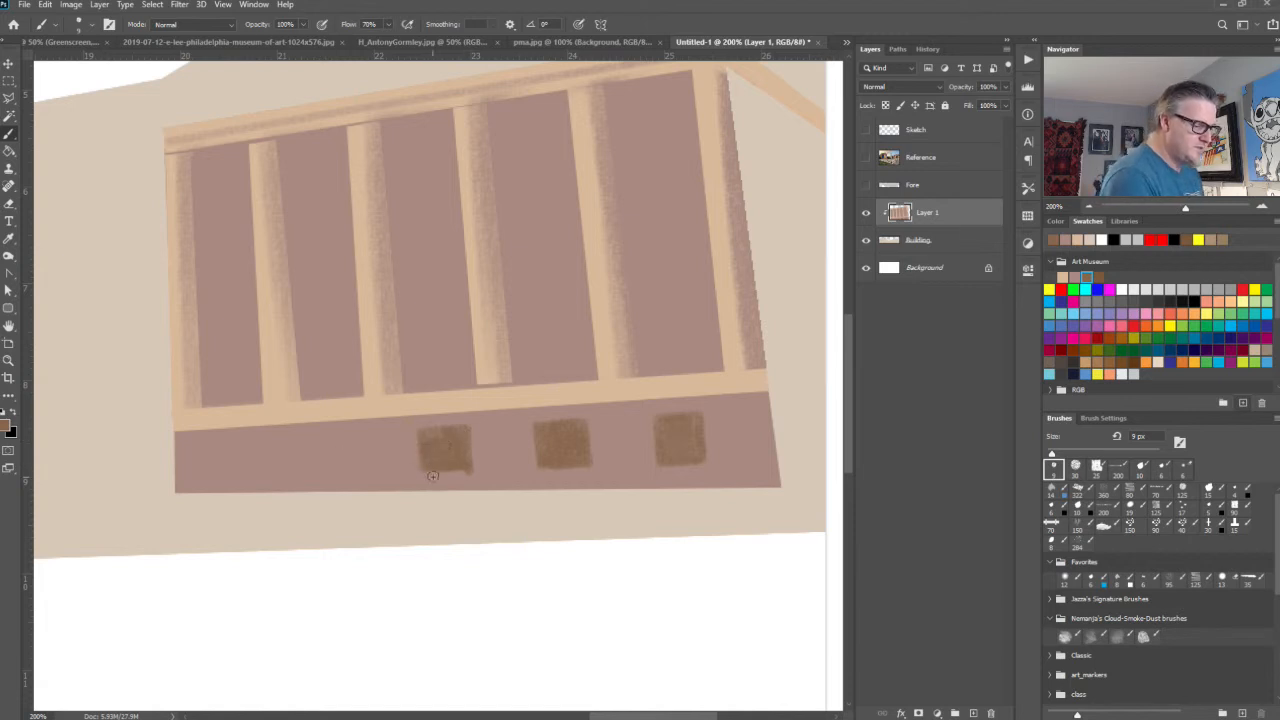
# Step: Try to clean up the third window's edge with the Eraser, and undo the strokes
pyautogui.moveTo(469, 478)
pyautogui.mouseDown()
pyautogui.moveTo(484, 476)
pyautogui.moveTo(445, 486)
pyautogui.moveTo(492, 481)
pyautogui.mouseUp()
pyautogui.press('e')
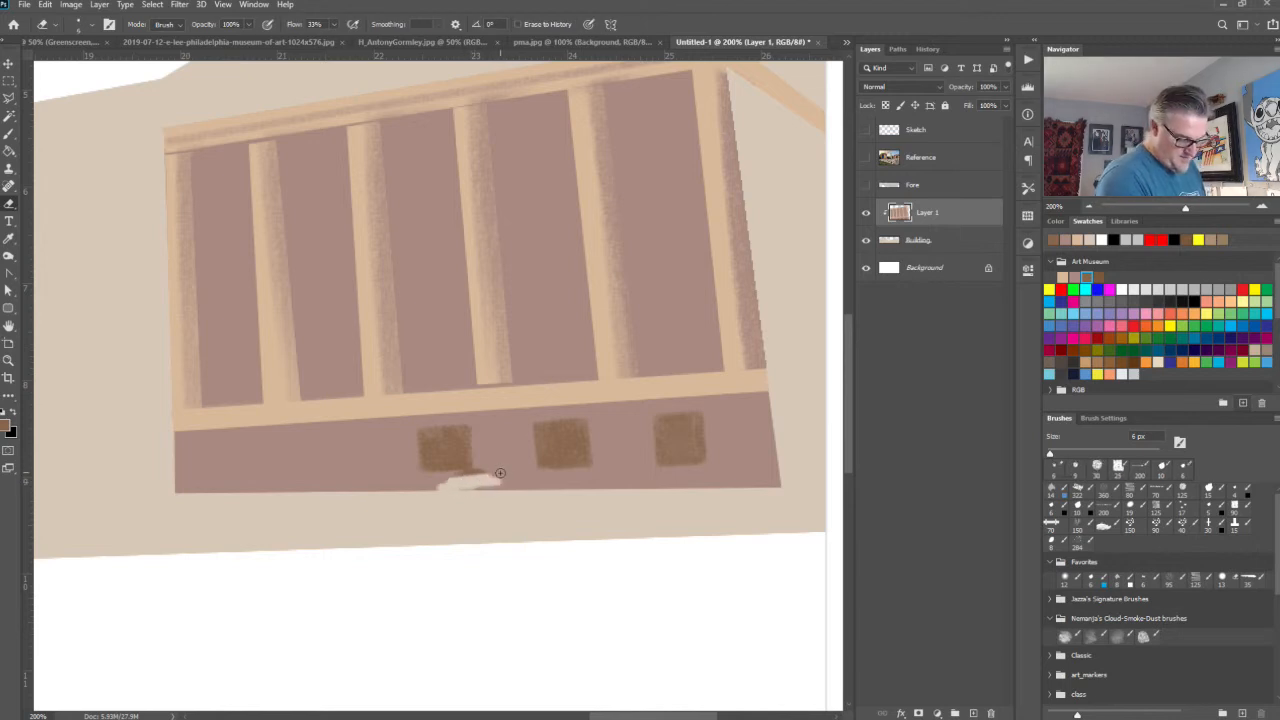
pyautogui.hotkey('ctrl', 'z')
pyautogui.hotkey('ctrl', 'z')
pyautogui.hotkey('ctrl', 'z')
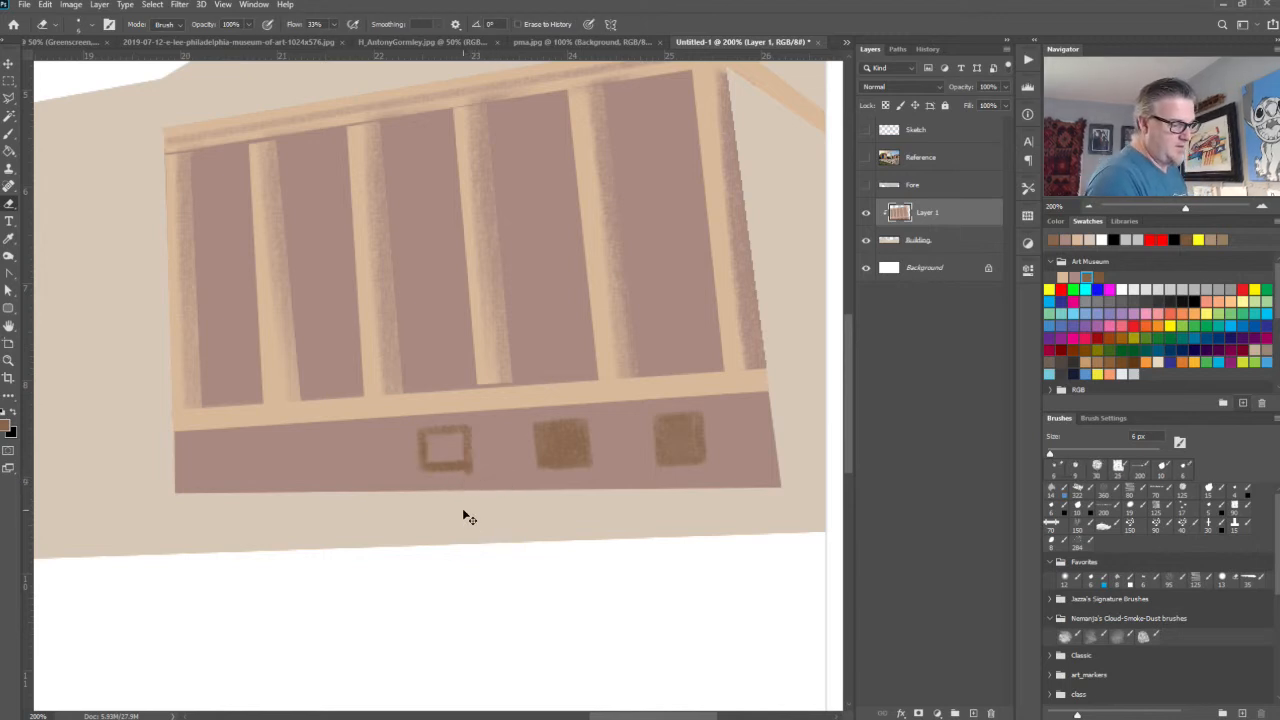
pyautogui.hotkey('ctrl', 'z')
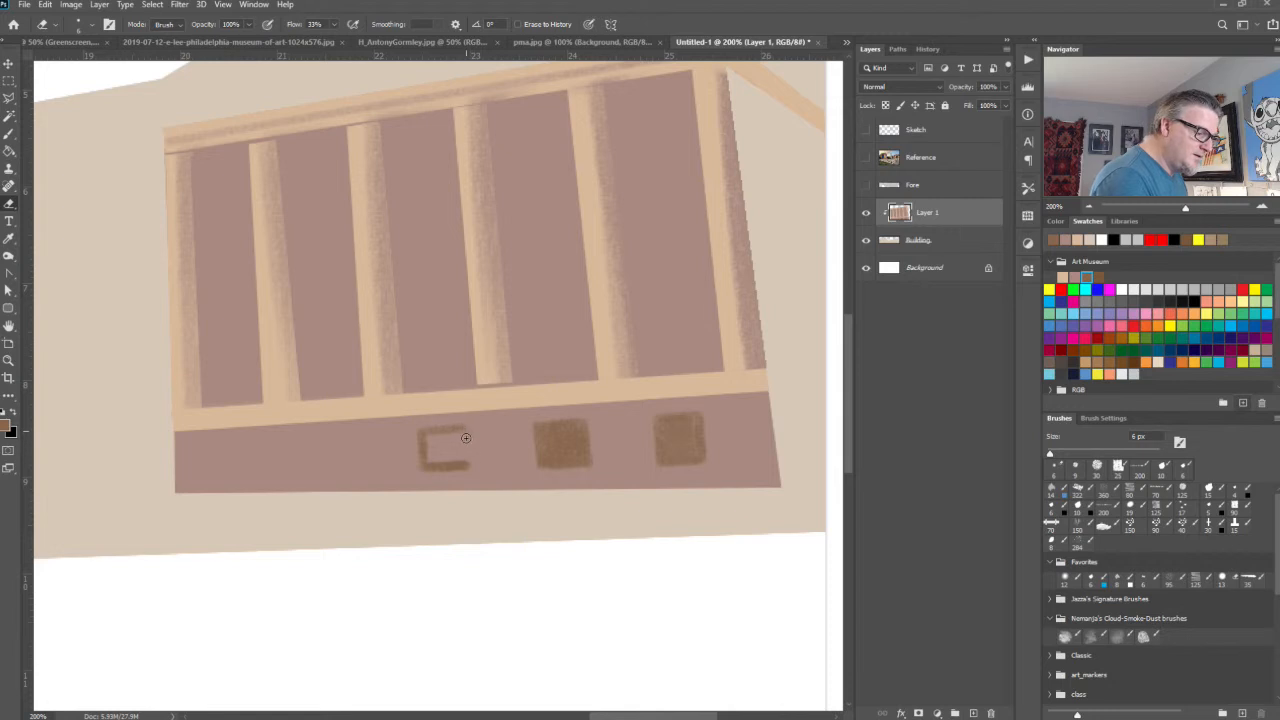
pyautogui.moveTo(465, 438); pyautogui.dragTo(465, 470)
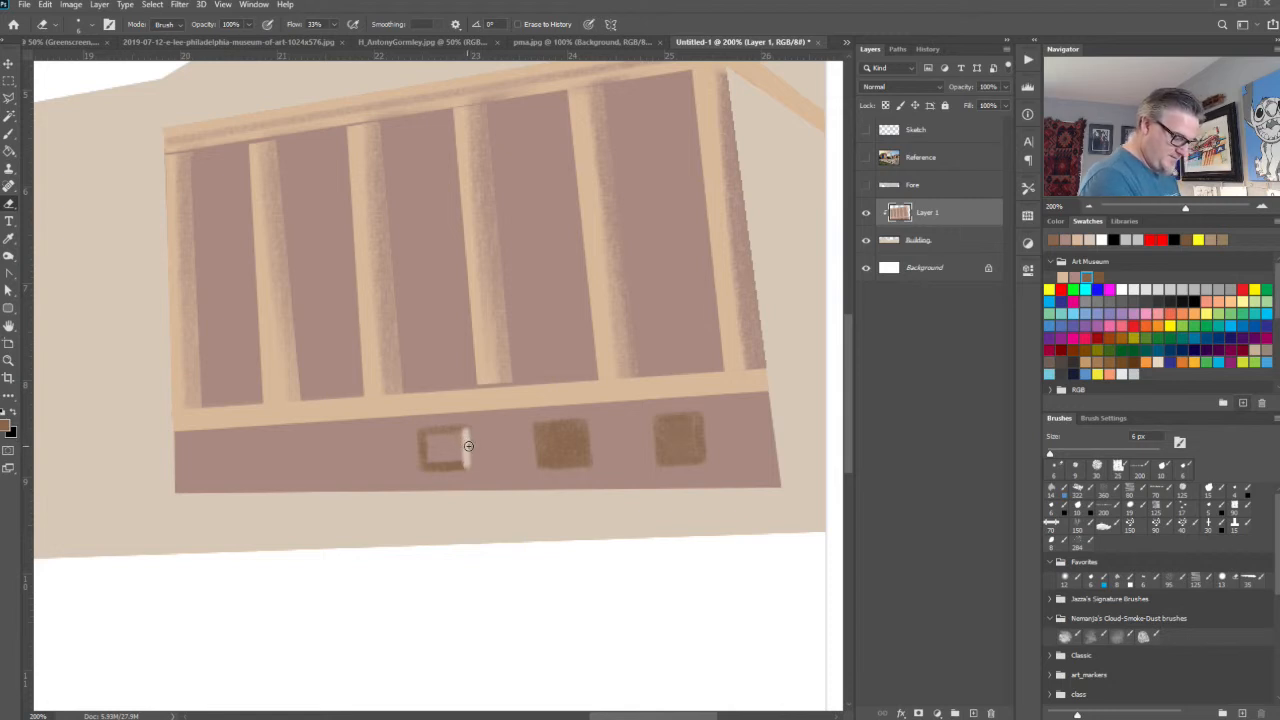
pyautogui.hotkey('ctrl', 'z')
# Step: Repaint the third brown window with the brush and paint the two remaining windows toward the left end of the base wall
pyautogui.press('b')
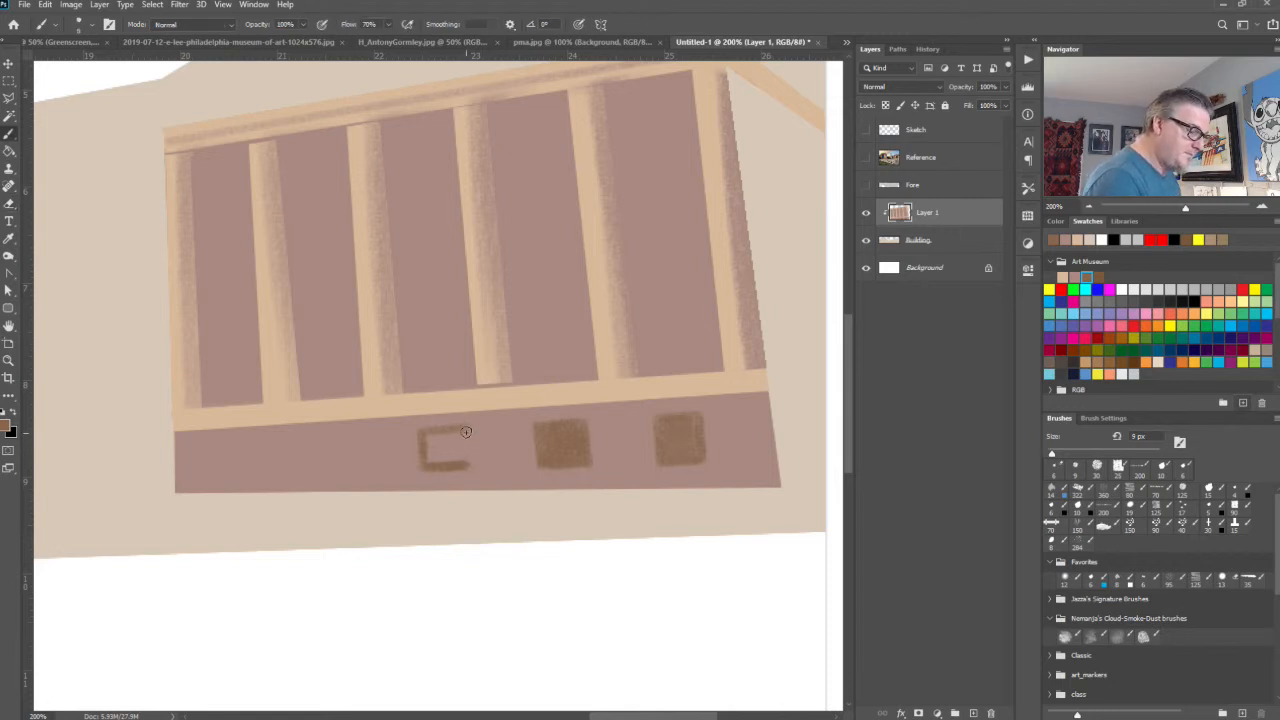
pyautogui.moveTo(465, 432)
pyautogui.mouseDown()
pyautogui.moveTo(470, 472)
pyautogui.moveTo(458, 440)
pyautogui.moveTo(448, 462)
pyautogui.moveTo(431, 460)
pyautogui.mouseUp()
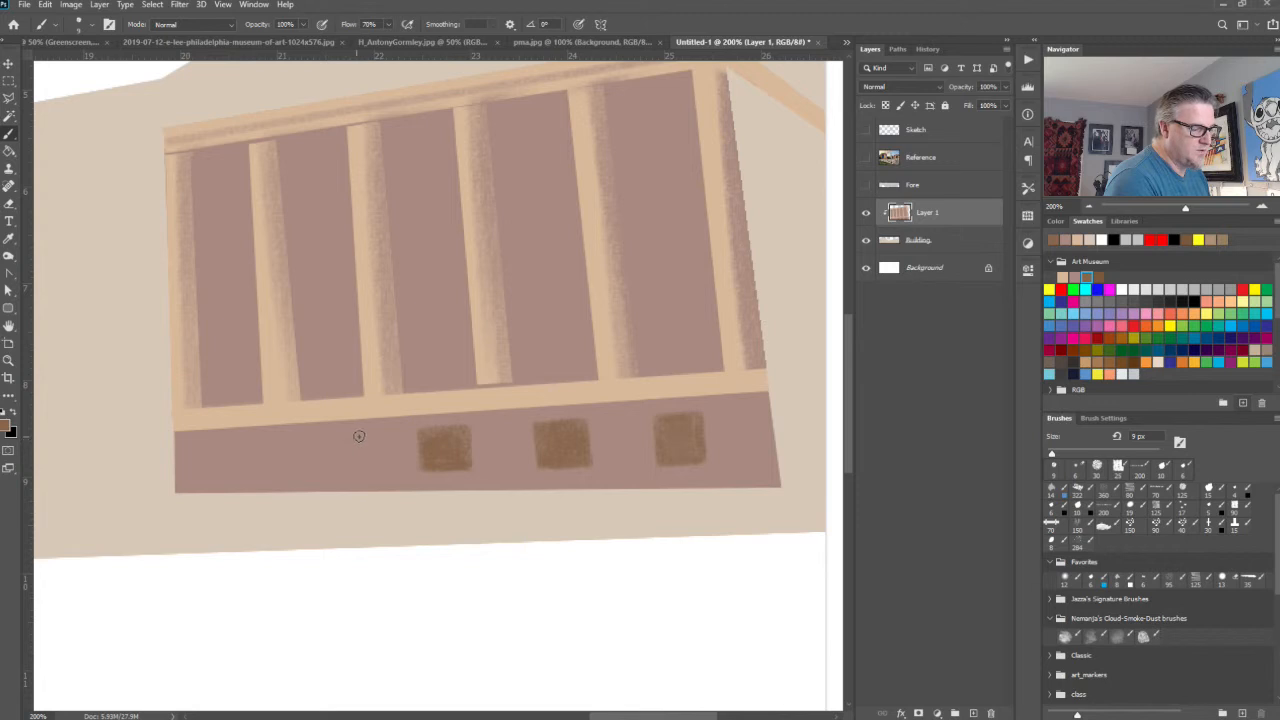
pyautogui.moveTo(316, 441)
pyautogui.mouseDown()
pyautogui.moveTo(350, 436)
pyautogui.moveTo(316, 448)
pyautogui.moveTo(312, 467)
pyautogui.moveTo(351, 469)
pyautogui.moveTo(328, 451)
pyautogui.mouseUp()
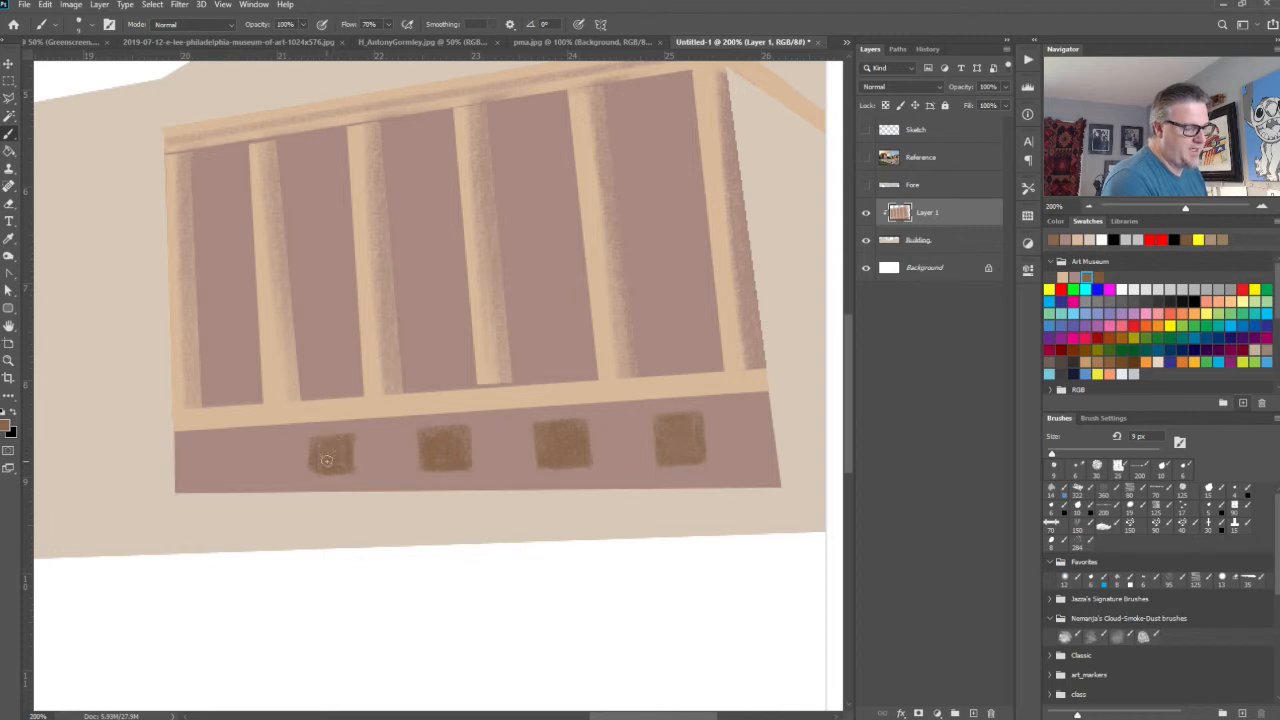
pyautogui.moveTo(215, 444)
pyautogui.mouseDown()
pyautogui.moveTo(251, 461)
pyautogui.moveTo(214, 449)
pyautogui.moveTo(217, 476)
pyautogui.moveTo(251, 471)
pyautogui.moveTo(229, 450)
pyautogui.mouseUp()
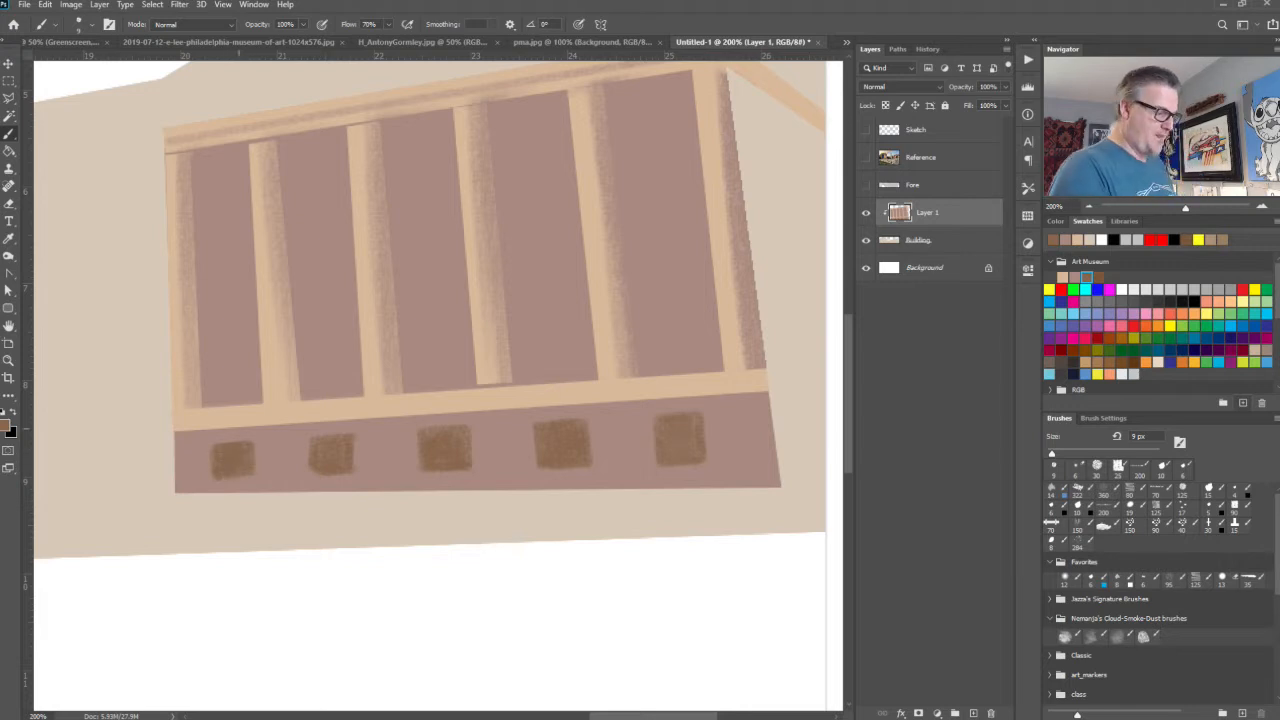
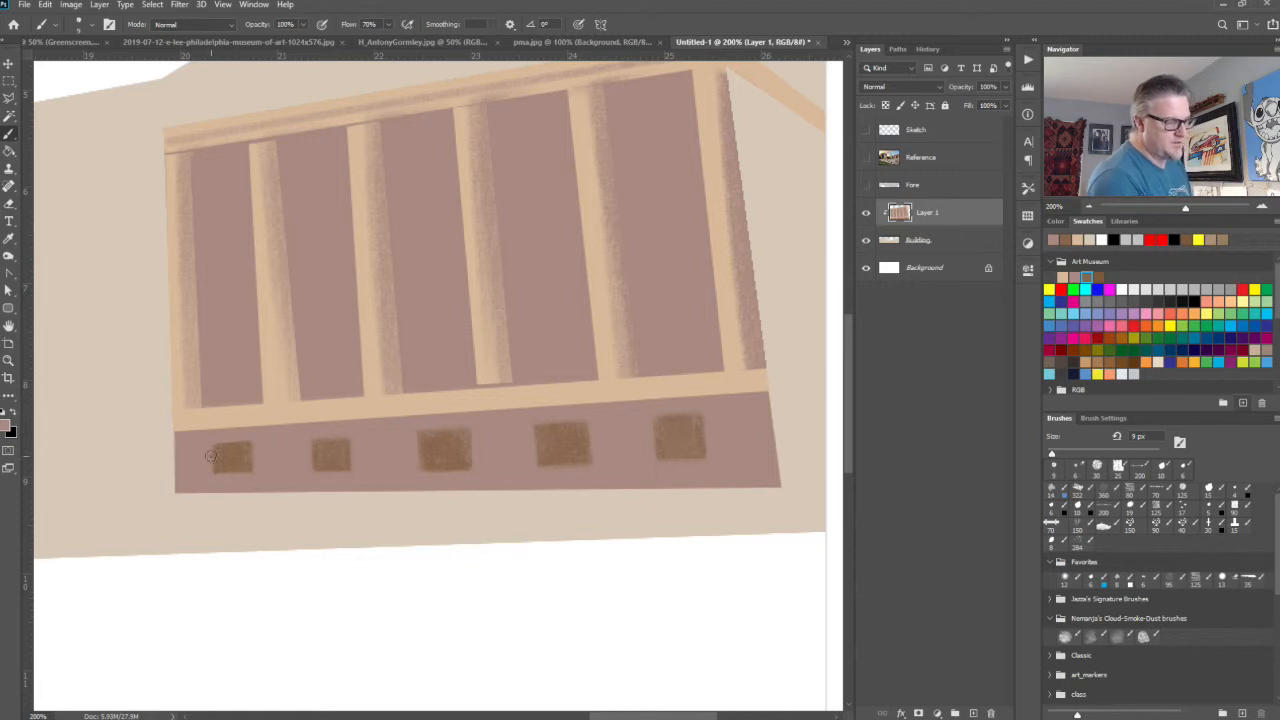
# Step: Paint a mauve shadow line just beneath the pediment's left roof slope on Layer 1, from the peak down to the eave
pyautogui.press('F6')
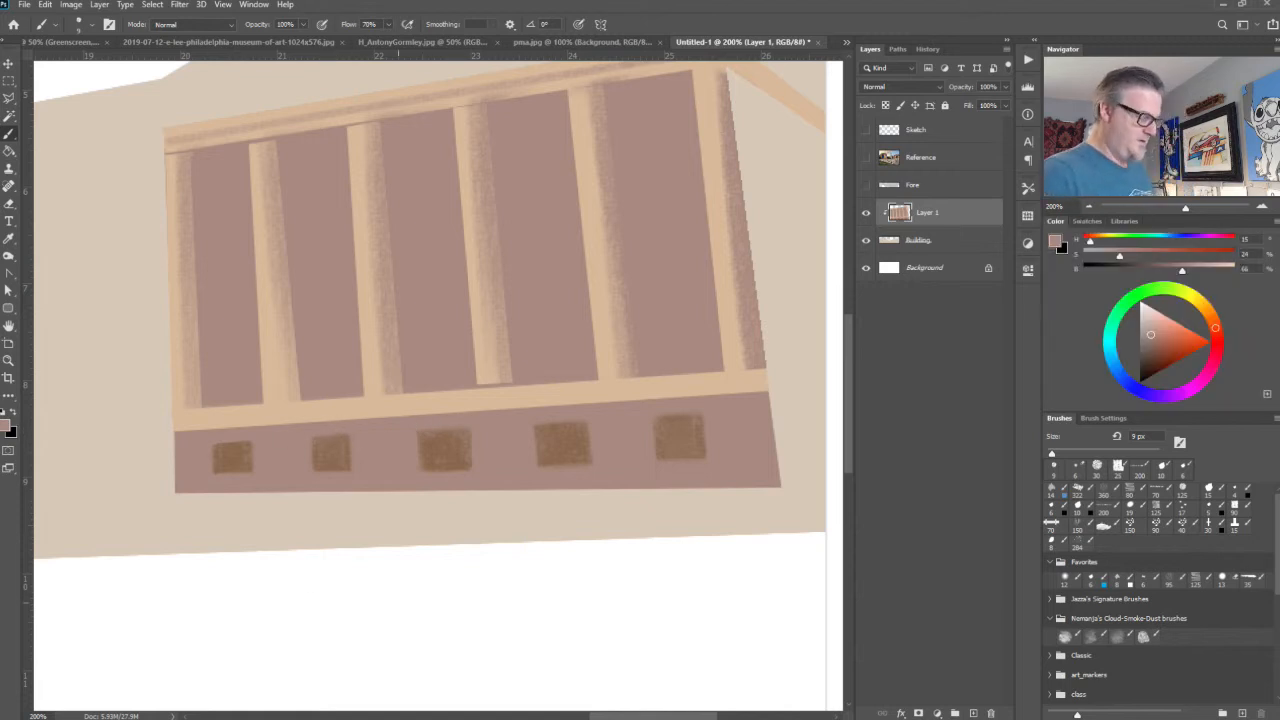
pyautogui.hotkey('ctrl', '-')
pyautogui.hotkey('ctrl', '-')
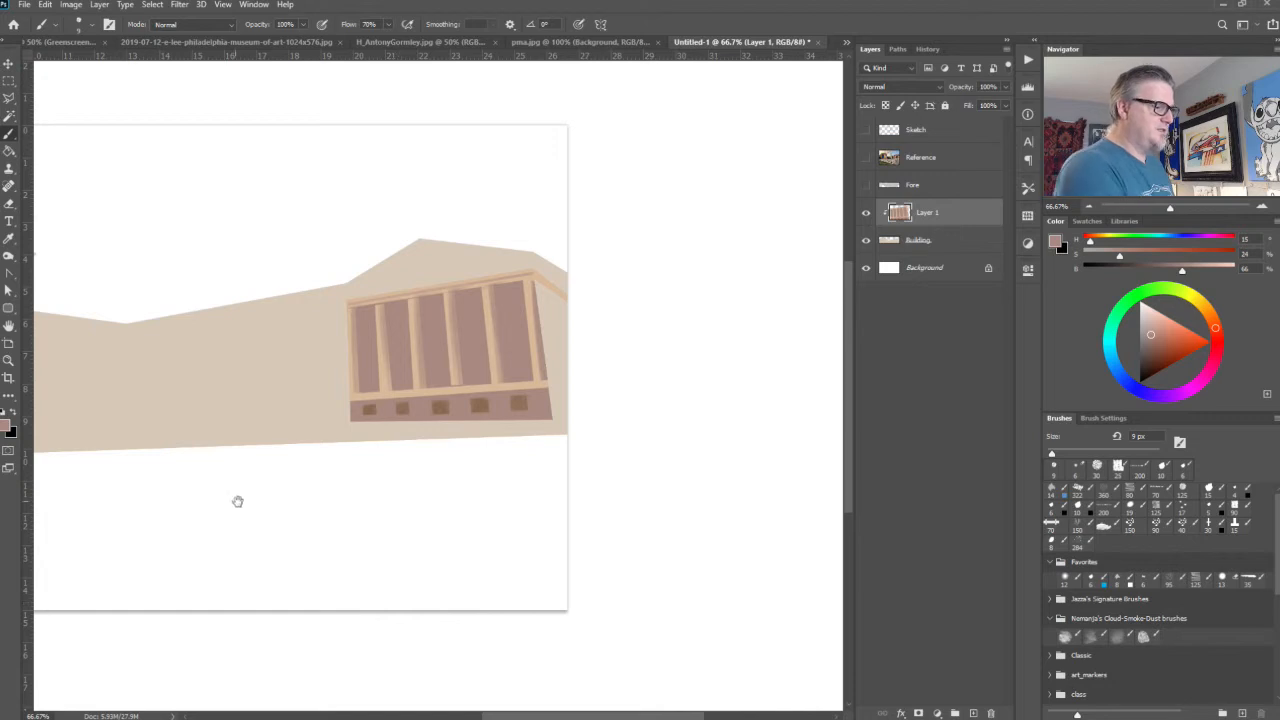
pyautogui.moveTo(237, 501); pyautogui.dragTo(469, 514)
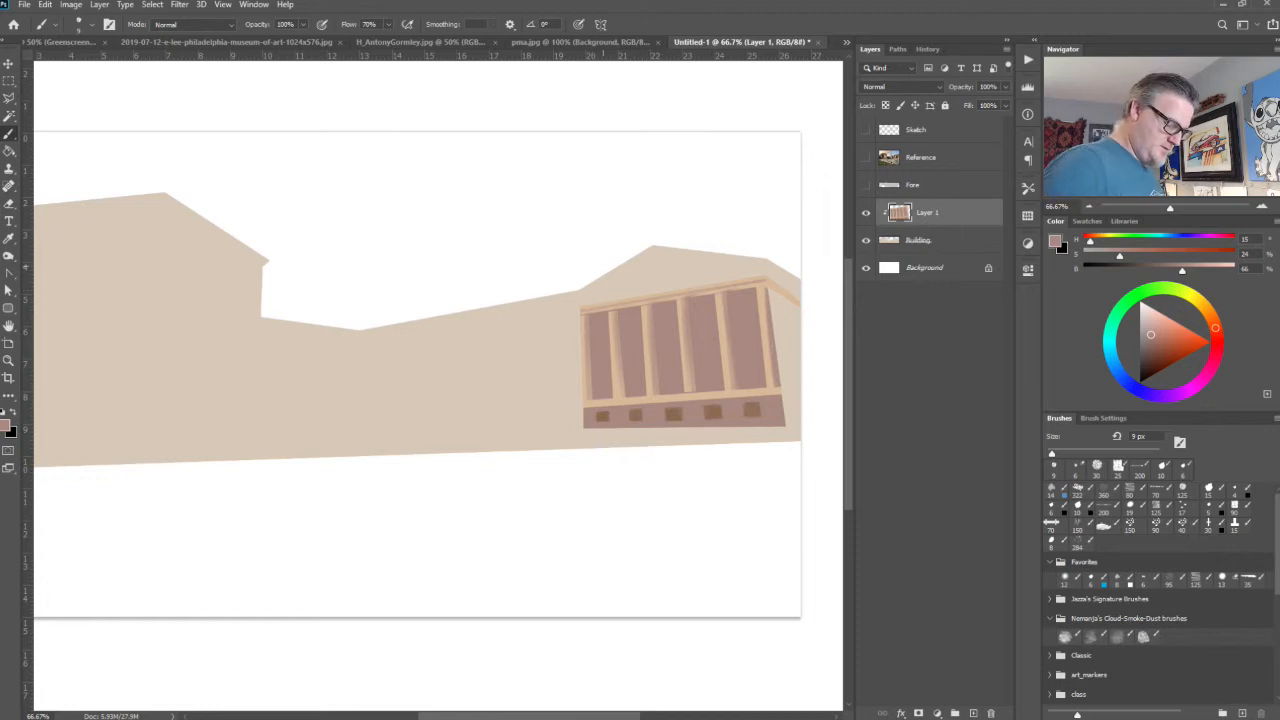
pyautogui.hotkey('ctrl', '+')
pyautogui.hotkey('ctrl', '+')
pyautogui.moveTo(626, 380); pyautogui.dragTo(311, 560)
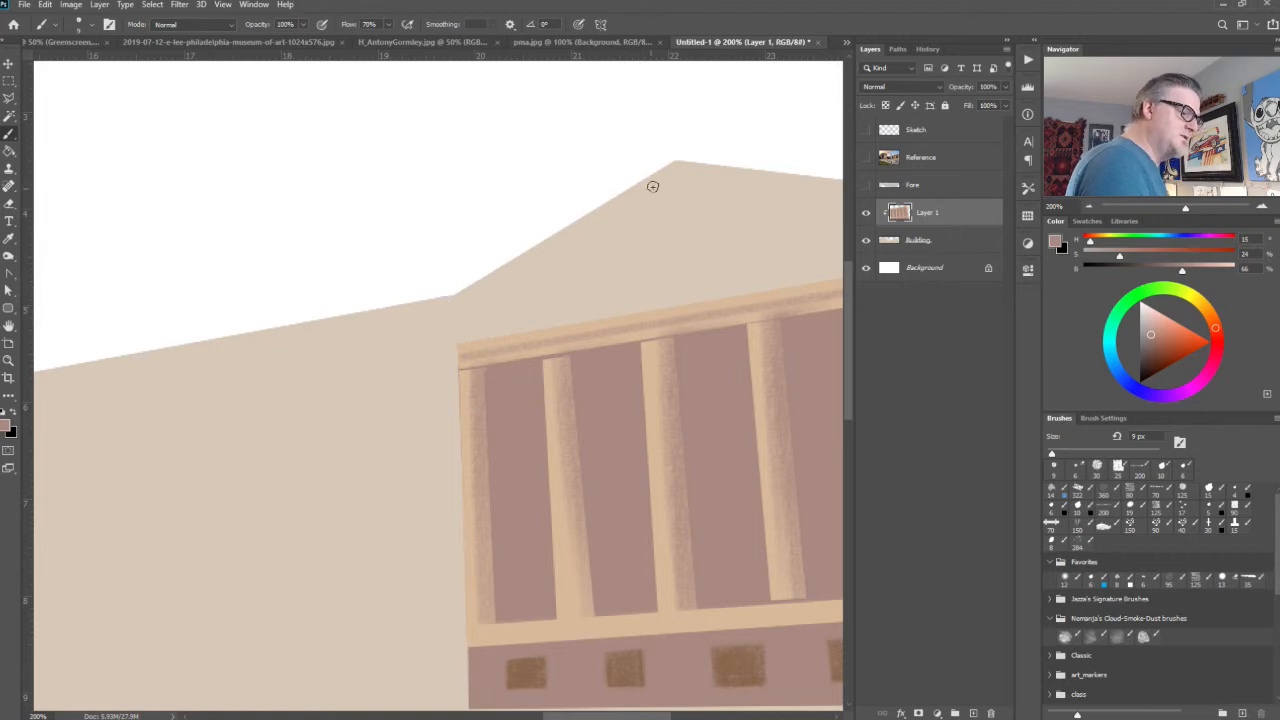
pyautogui.moveTo(678, 174); pyautogui.dragTo(537, 267)
pyautogui.moveTo(604, 221); pyautogui.dragTo(512, 284)
pyautogui.moveTo(579, 239); pyautogui.dragTo(460, 312)
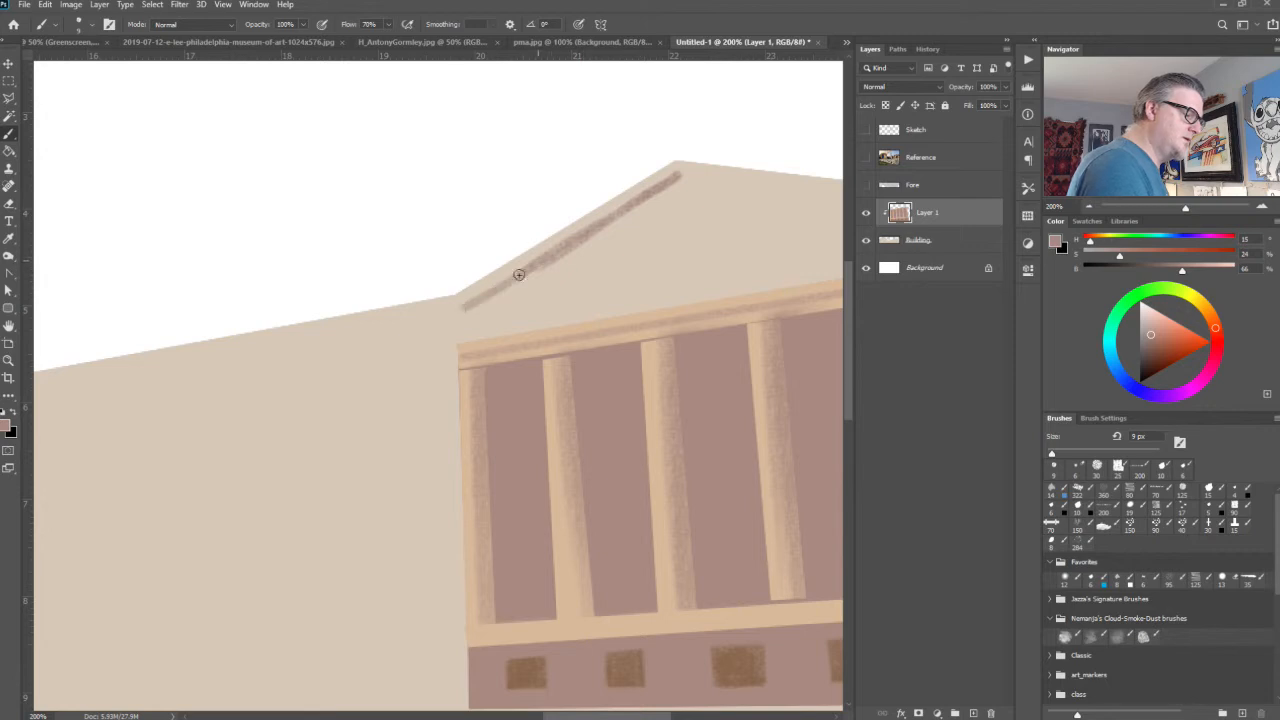
pyautogui.moveTo(519, 275); pyautogui.dragTo(440, 326)
pyautogui.moveTo(640, 201); pyautogui.dragTo(434, 333)
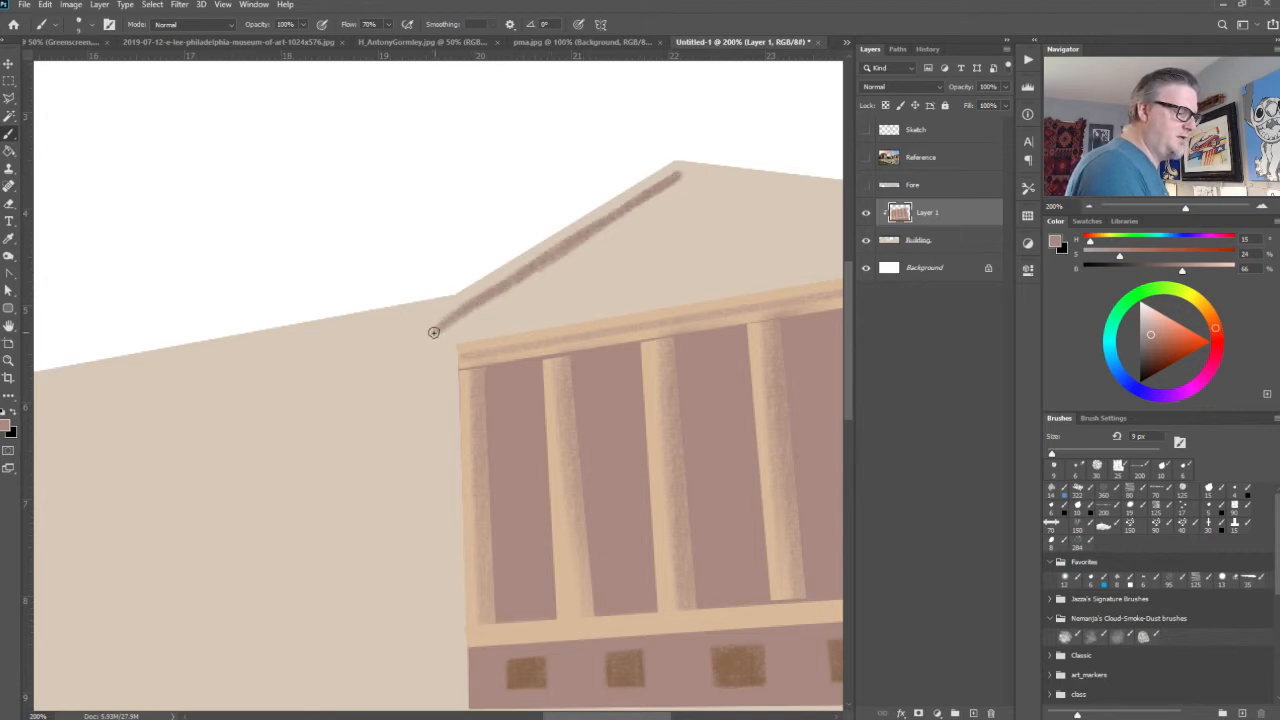
# Step: Continue the mauve shadow line beneath the pediment's right roof slope and thicken it at the peak
pyautogui.moveTo(655, 301); pyautogui.dragTo(422, 382)
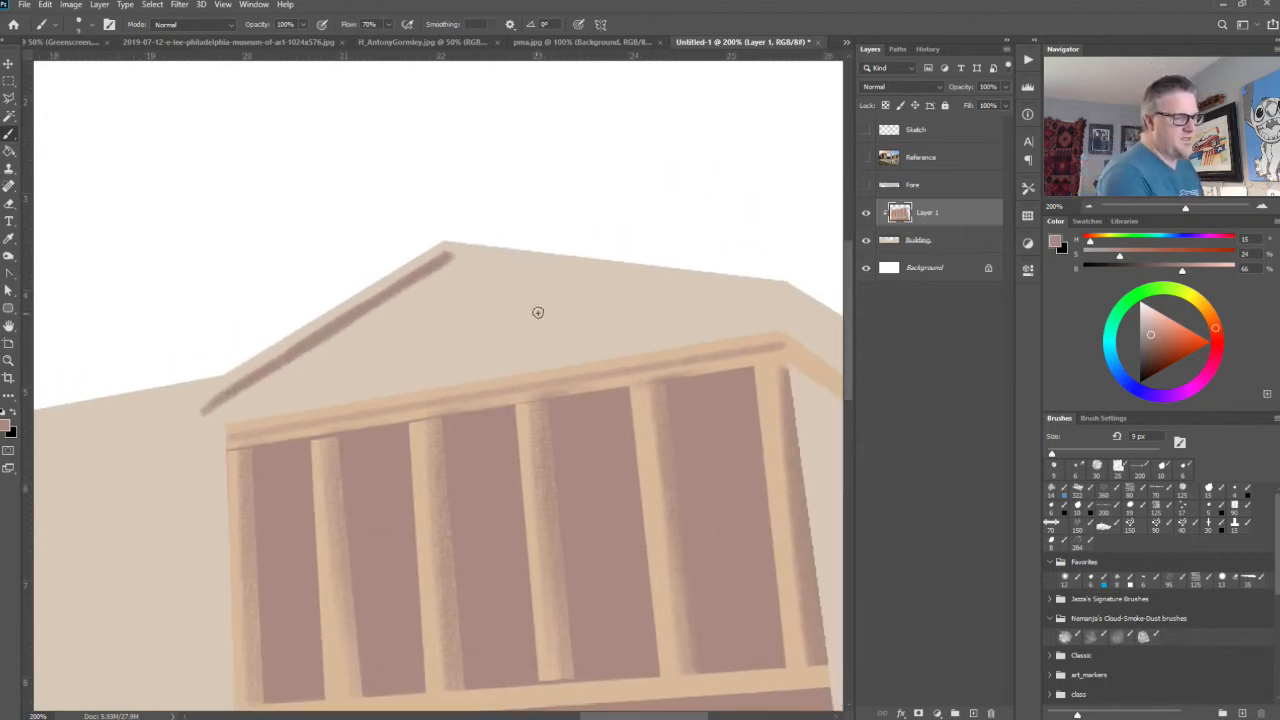
pyautogui.moveTo(450, 257); pyautogui.dragTo(770, 287)
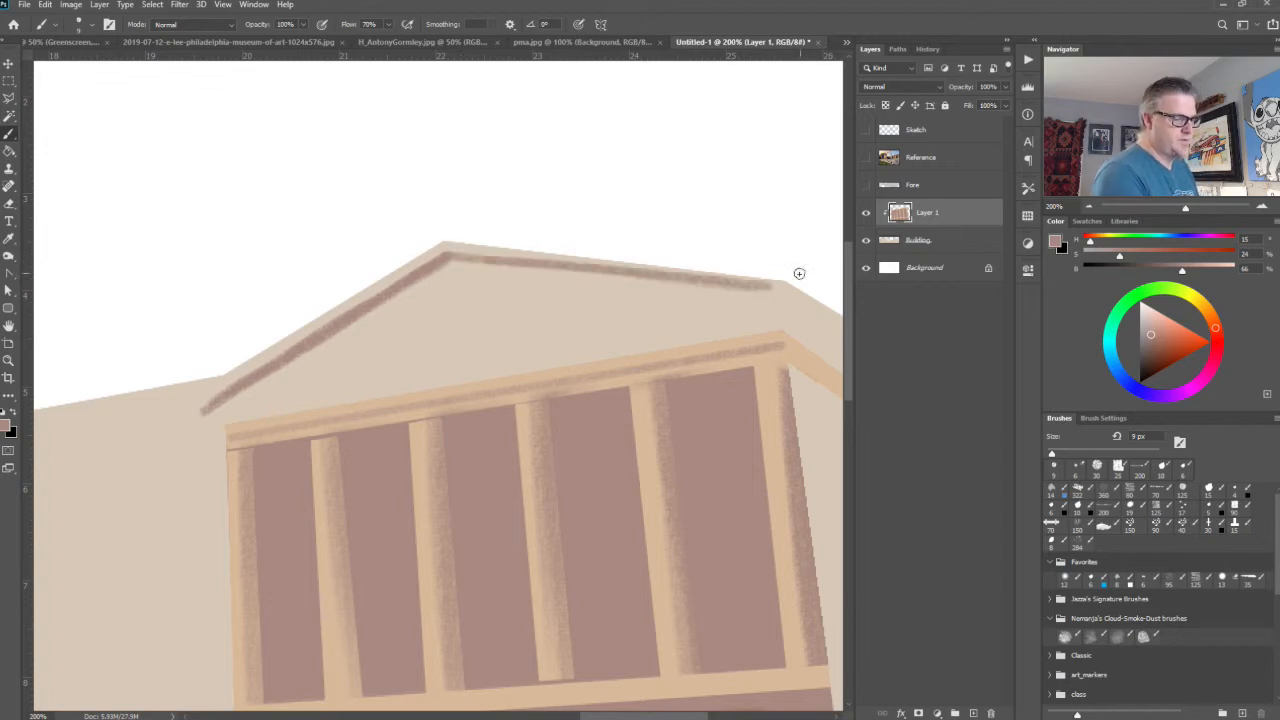
pyautogui.moveTo(431, 274); pyautogui.dragTo(460, 265)
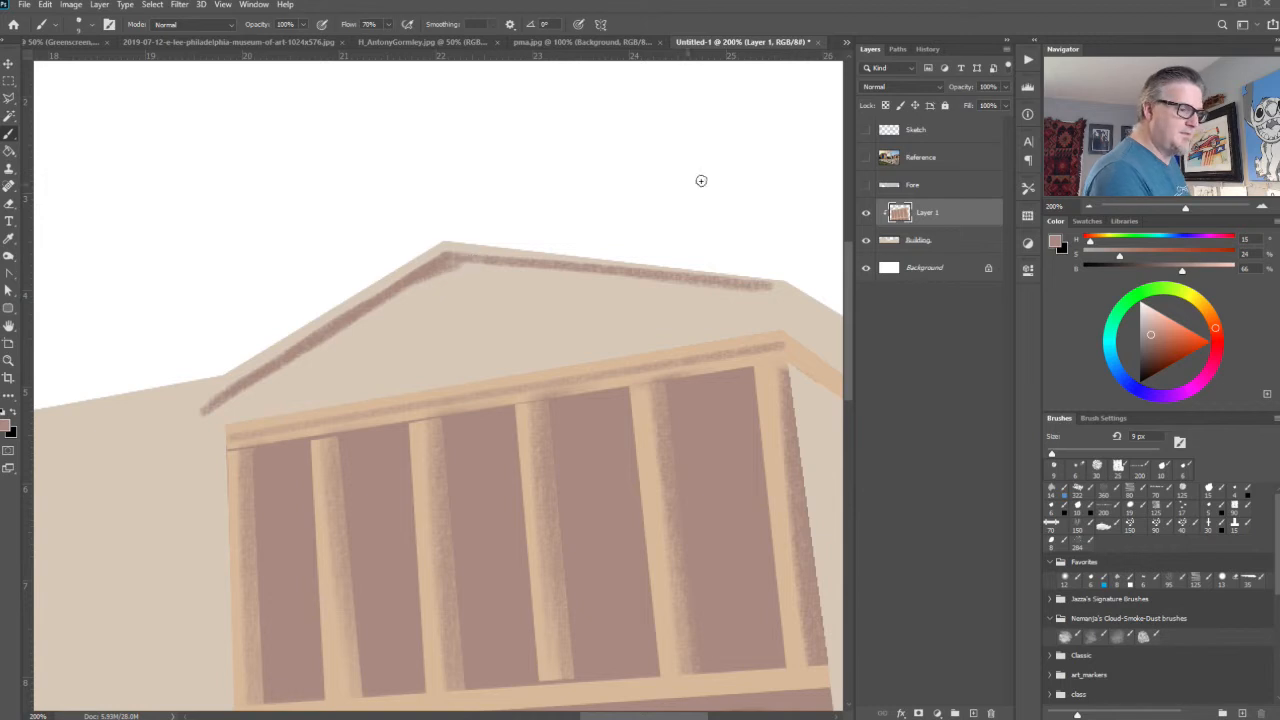
# Step: Check the pediment against the Reference layer, then paint a broken mauve band along its base and thicken the left slope's shadow
pyautogui.click(867, 158)
pyautogui.click(867, 158)
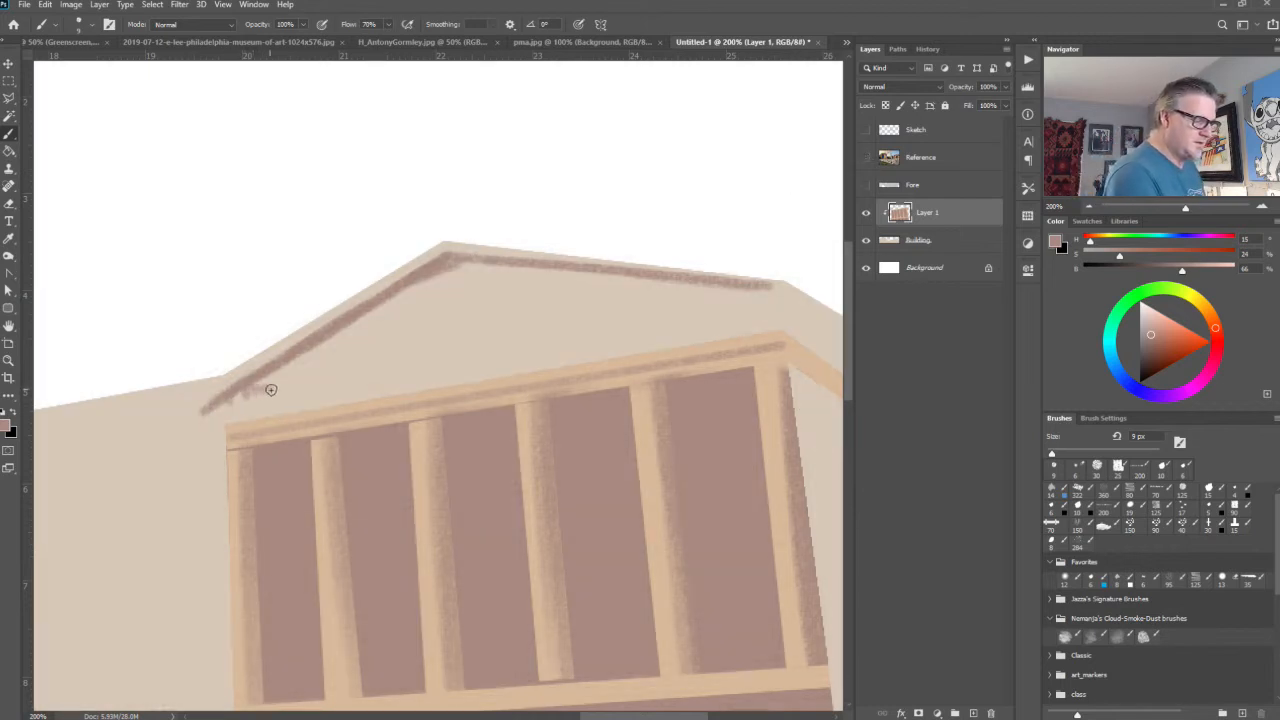
pyautogui.moveTo(270, 389)
pyautogui.mouseDown()
pyautogui.moveTo(781, 316)
pyautogui.moveTo(759, 293)
pyautogui.moveTo(735, 326)
pyautogui.moveTo(755, 318)
pyautogui.moveTo(685, 328)
pyautogui.moveTo(777, 288)
pyautogui.mouseUp()
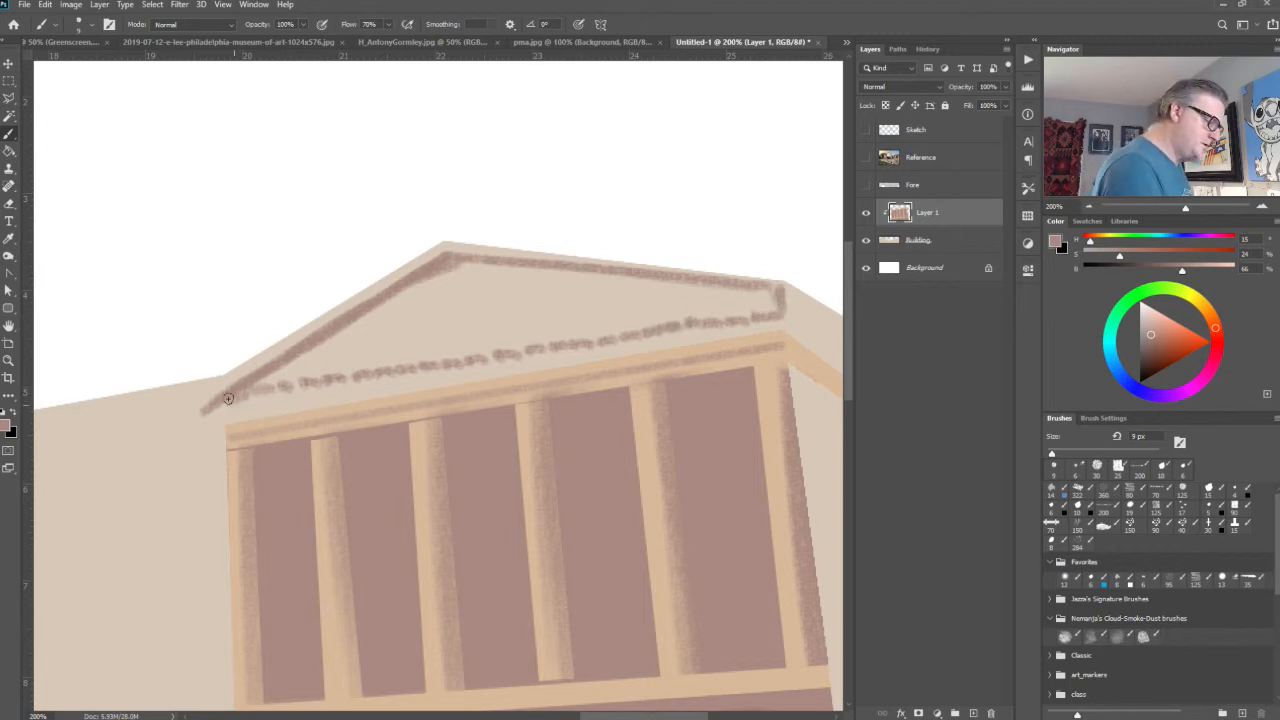
pyautogui.moveTo(238, 400); pyautogui.dragTo(773, 320)
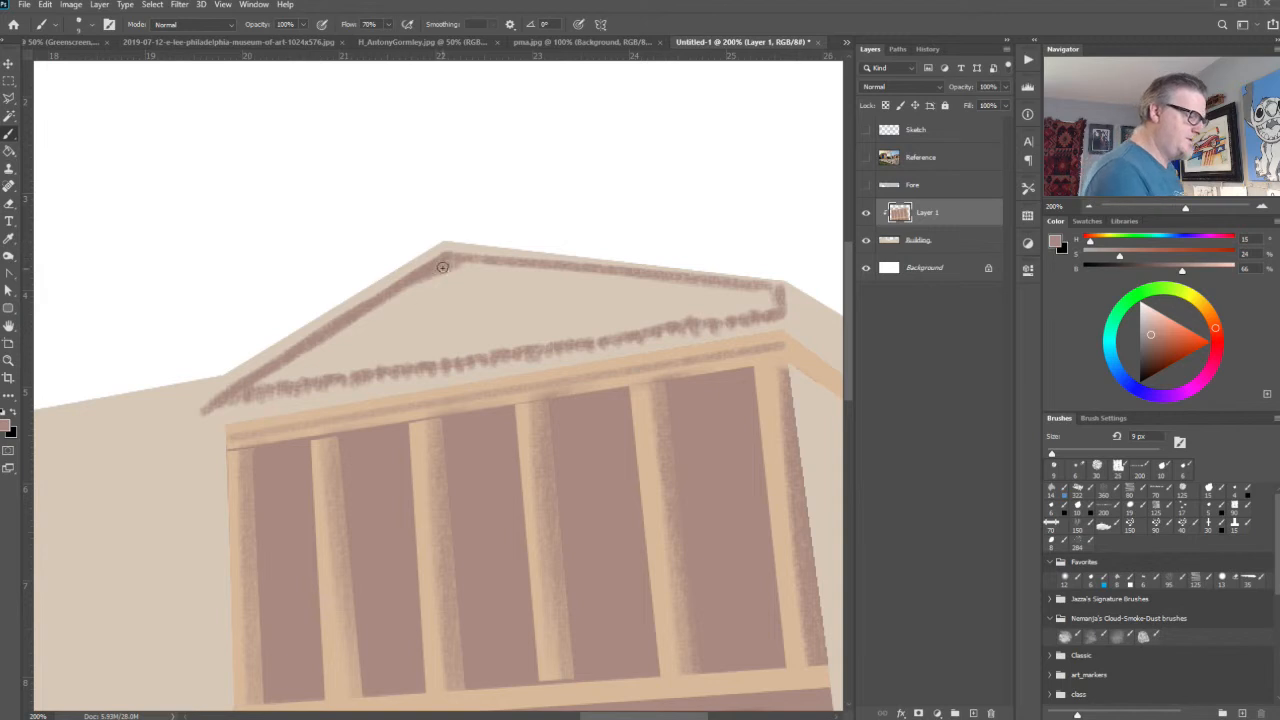
pyautogui.moveTo(445, 262); pyautogui.dragTo(301, 358)
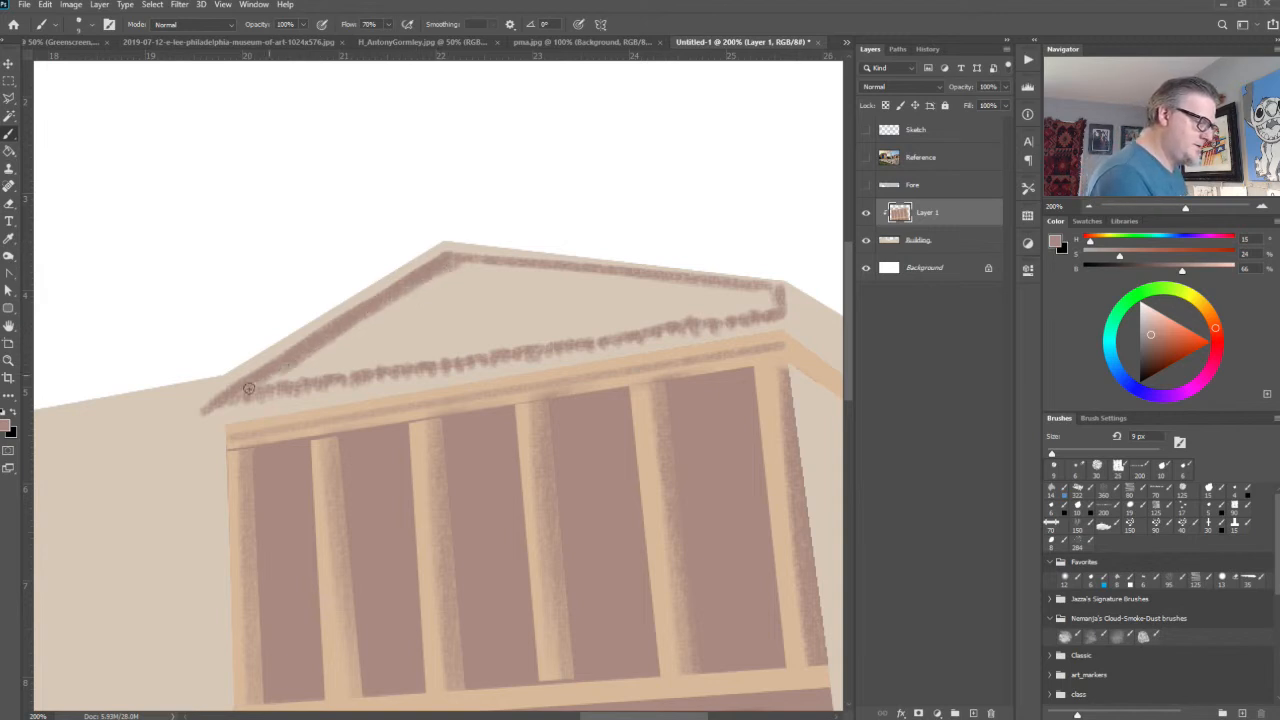
# Step: Try to paint loose mauve figure strokes inside the pediment, and undo them
pyautogui.moveTo(470, 272)
pyautogui.mouseDown()
pyautogui.moveTo(472, 331)
pyautogui.moveTo(464, 272)
pyautogui.moveTo(454, 354)
pyautogui.moveTo(448, 304)
pyautogui.moveTo(435, 326)
pyautogui.moveTo(425, 317)
pyautogui.moveTo(426, 366)
pyautogui.moveTo(418, 321)
pyautogui.moveTo(385, 332)
pyautogui.mouseUp()
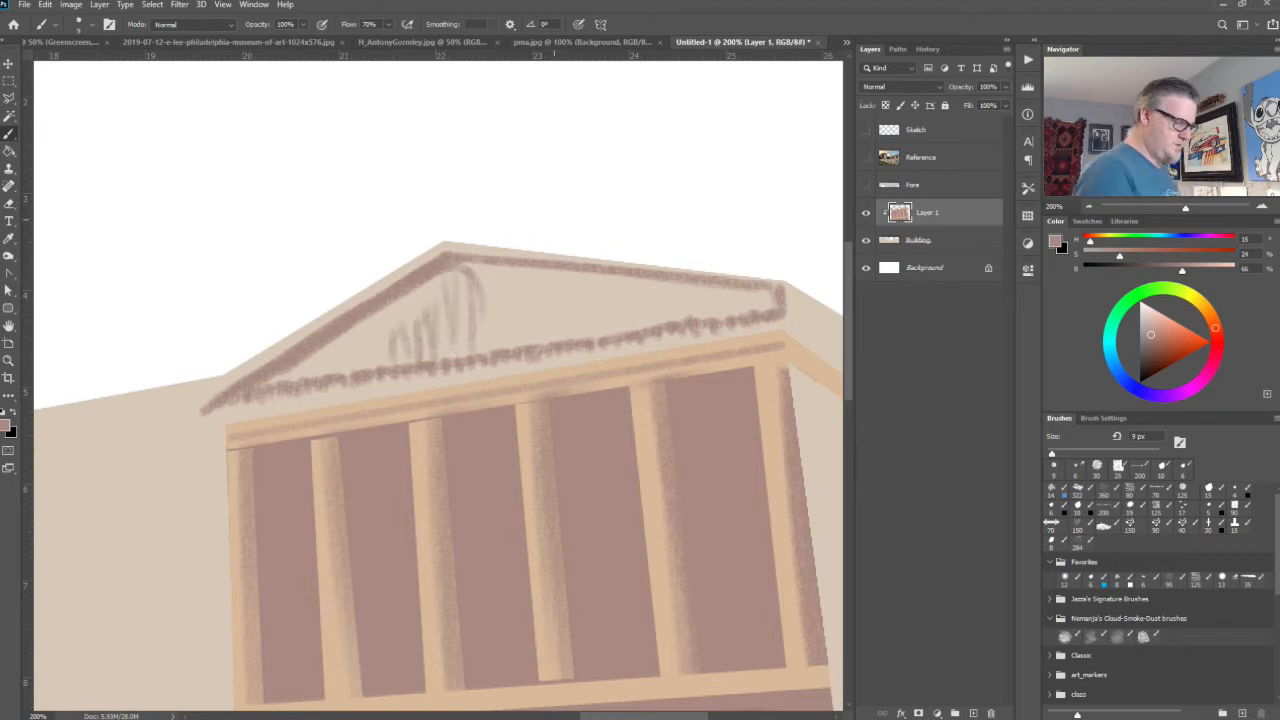
pyautogui.hotkey('ctrl', 'z')
pyautogui.hotkey('ctrl', 'z')
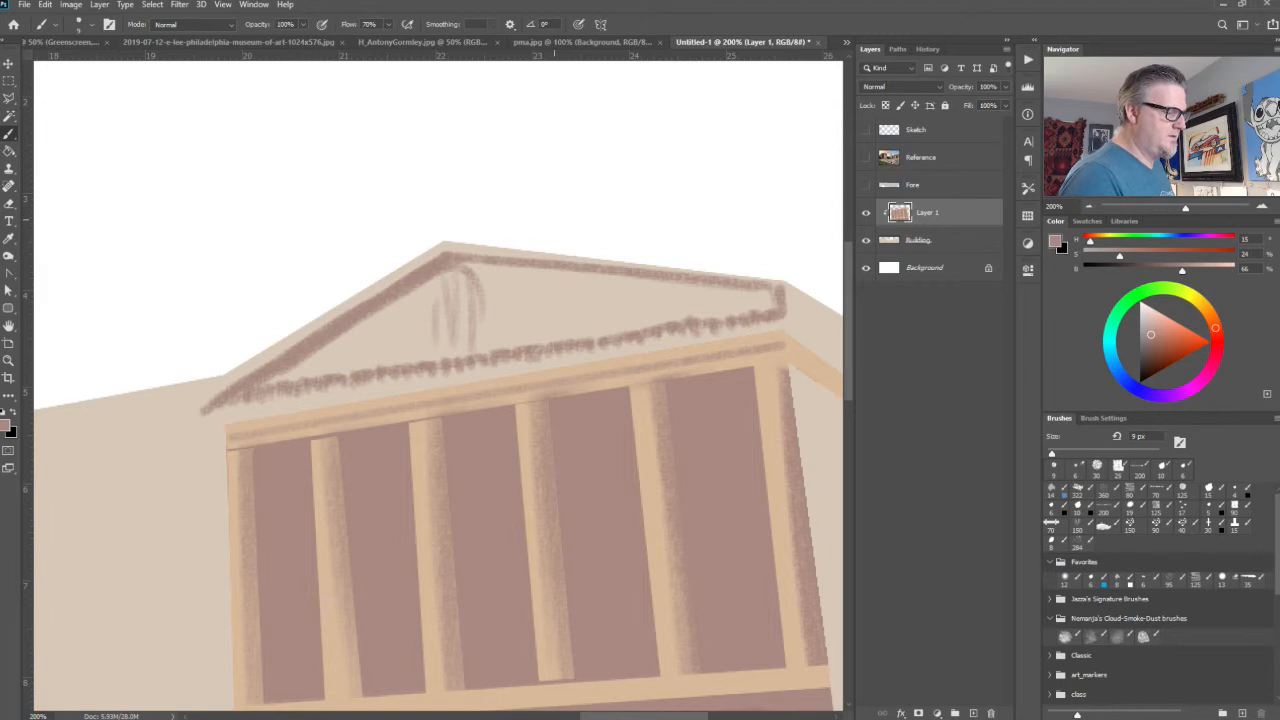
pyautogui.hotkey('ctrl', 'z')
pyautogui.hotkey('ctrl', 'z')
pyautogui.hotkey('ctrl', 'z')
pyautogui.hotkey('ctrl', 'z')
pyautogui.hotkey('ctrl', 'z')
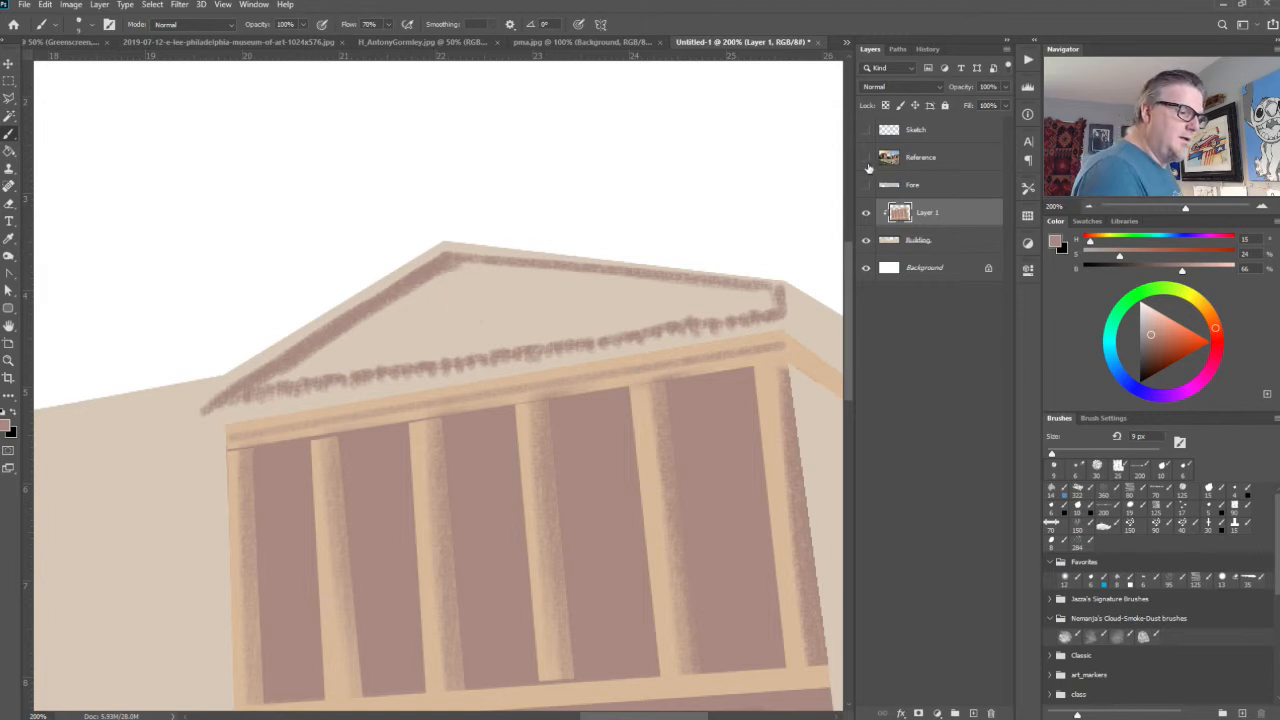
# Step: Trace the pediment's sculpted figures with loose mauve strokes on Layer 1, using the Reference layer as a guide, and hide it again
pyautogui.click(866, 158)
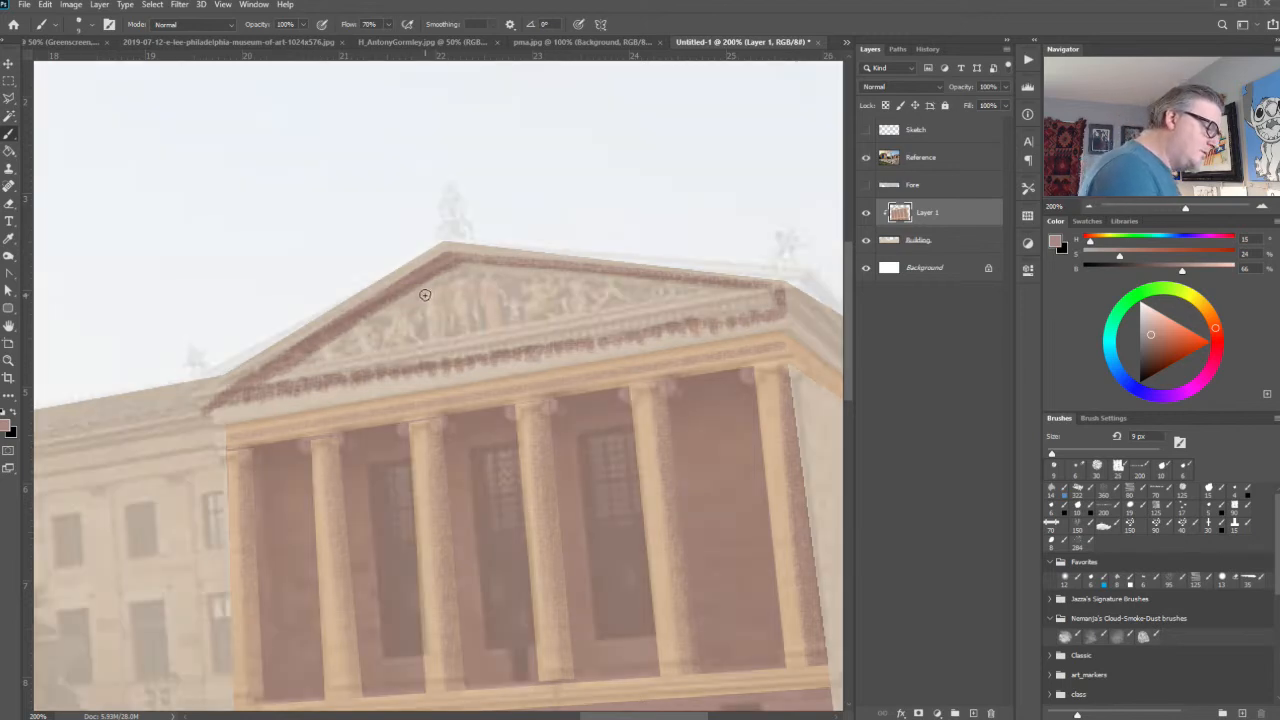
pyautogui.moveTo(425, 297); pyautogui.dragTo(424, 336)
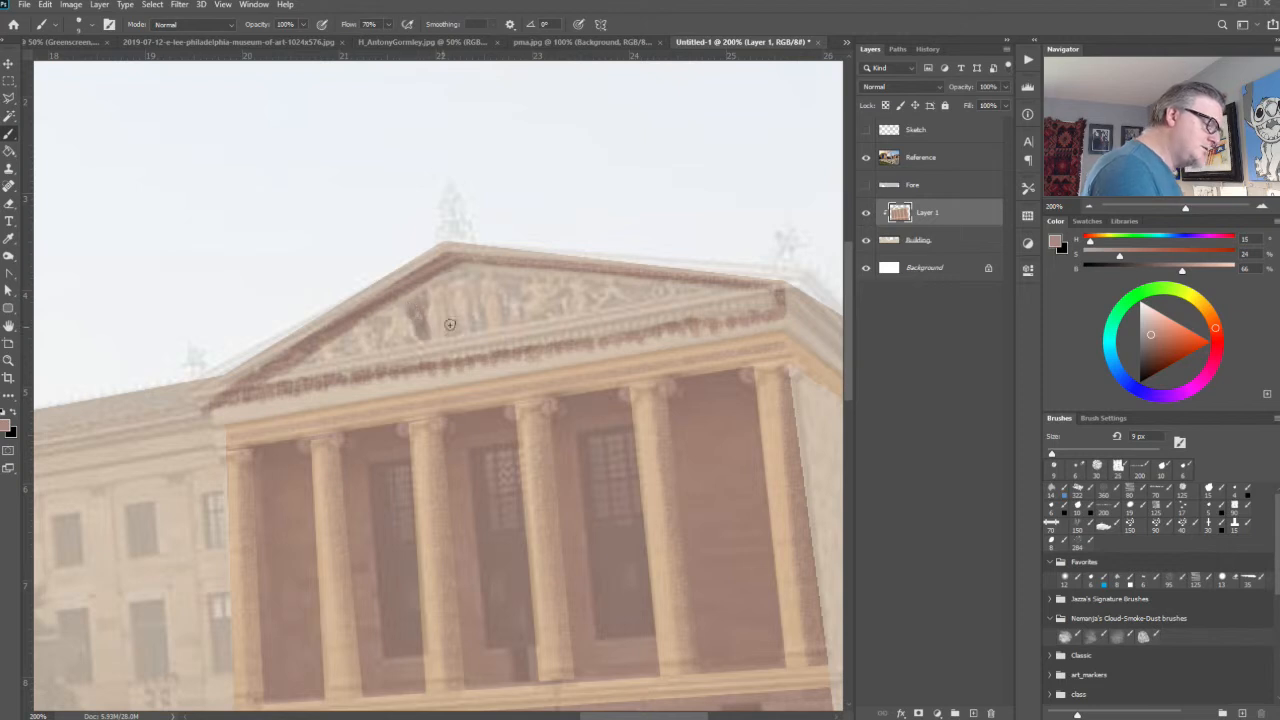
pyautogui.moveTo(449, 277)
pyautogui.mouseDown()
pyautogui.moveTo(454, 334)
pyautogui.moveTo(472, 284)
pyautogui.moveTo(472, 331)
pyautogui.moveTo(485, 284)
pyautogui.moveTo(480, 336)
pyautogui.mouseUp()
pyautogui.moveTo(504, 279)
pyautogui.mouseDown()
pyautogui.moveTo(506, 322)
pyautogui.moveTo(518, 296)
pyautogui.moveTo(520, 320)
pyautogui.mouseUp()
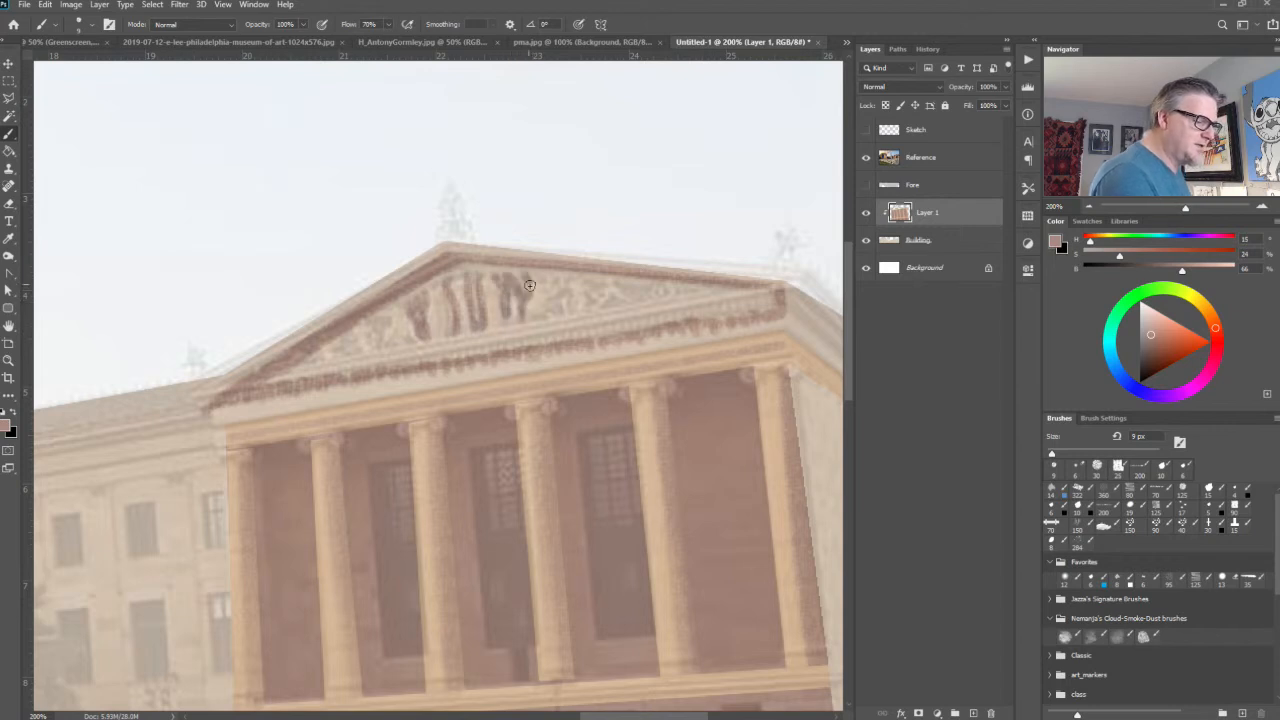
pyautogui.moveTo(549, 299)
pyautogui.mouseDown()
pyautogui.moveTo(551, 317)
pyautogui.moveTo(518, 322)
pyautogui.mouseUp()
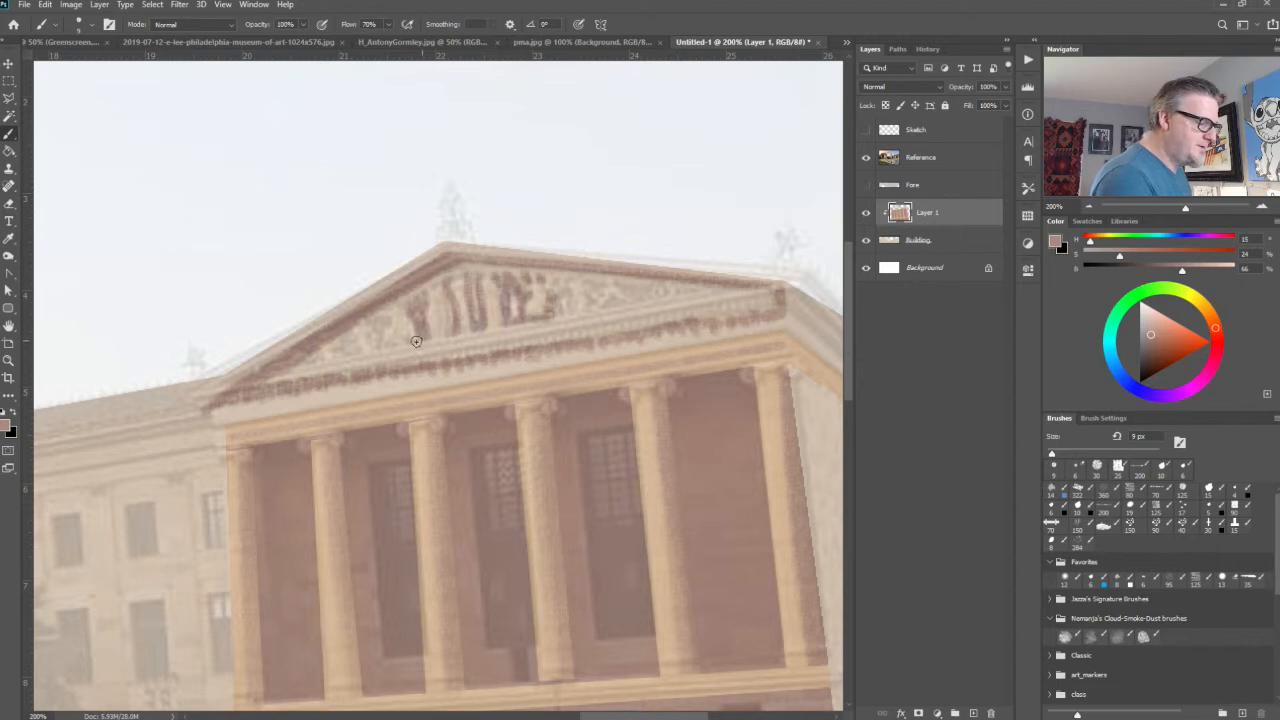
pyautogui.moveTo(416, 341)
pyautogui.mouseDown()
pyautogui.moveTo(384, 332)
pyautogui.moveTo(374, 321)
pyautogui.moveTo(378, 345)
pyautogui.moveTo(394, 339)
pyautogui.moveTo(385, 348)
pyautogui.moveTo(343, 345)
pyautogui.moveTo(355, 333)
pyautogui.moveTo(351, 347)
pyautogui.moveTo(373, 344)
pyautogui.moveTo(299, 366)
pyautogui.mouseUp()
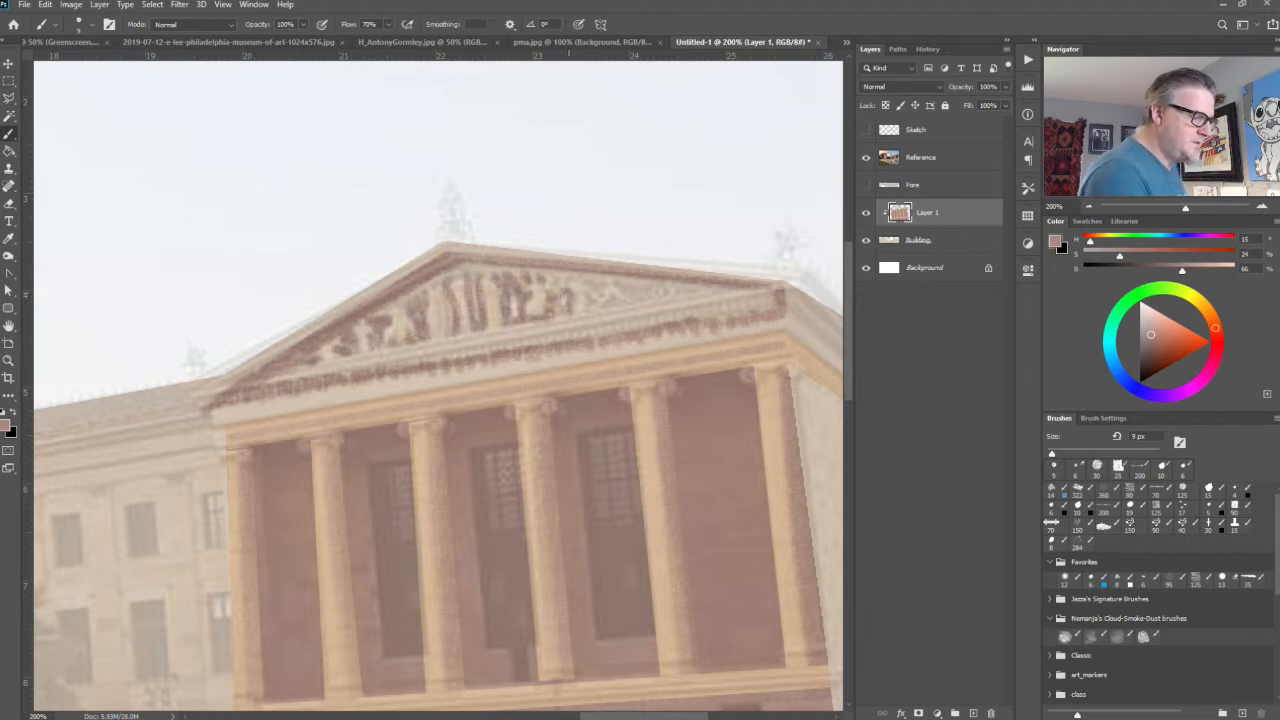
pyautogui.moveTo(603, 296)
pyautogui.mouseDown()
pyautogui.moveTo(588, 294)
pyautogui.moveTo(612, 292)
pyautogui.moveTo(605, 308)
pyautogui.moveTo(628, 288)
pyautogui.moveTo(701, 290)
pyautogui.mouseUp()
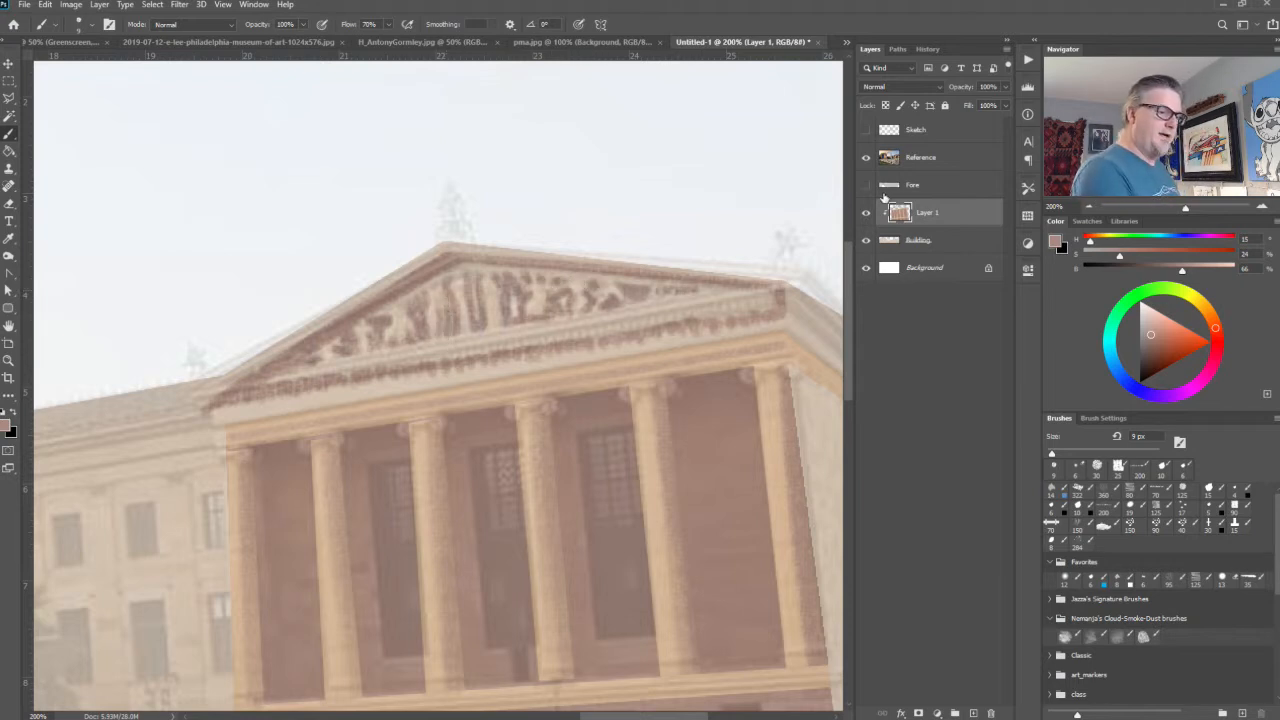
pyautogui.click(866, 159)
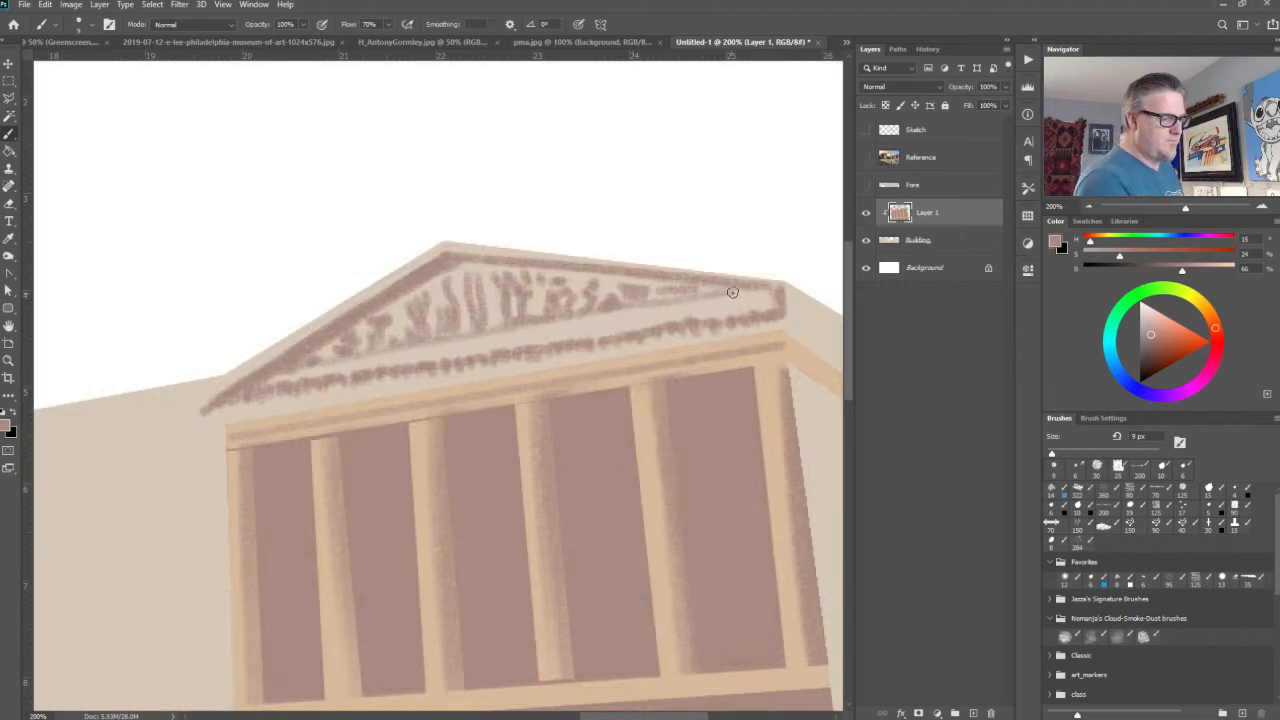
# Step: Paint mauve shadow lines along the base of the pediment figures and along the top edge of the tan beam above the columns
pyautogui.moveTo(292, 361)
pyautogui.mouseDown()
pyautogui.moveTo(737, 291)
pyautogui.moveTo(412, 352)
pyautogui.mouseUp()
pyautogui.moveTo(544, 329)
pyautogui.mouseDown()
pyautogui.moveTo(761, 300)
pyautogui.moveTo(694, 305)
pyautogui.mouseUp()
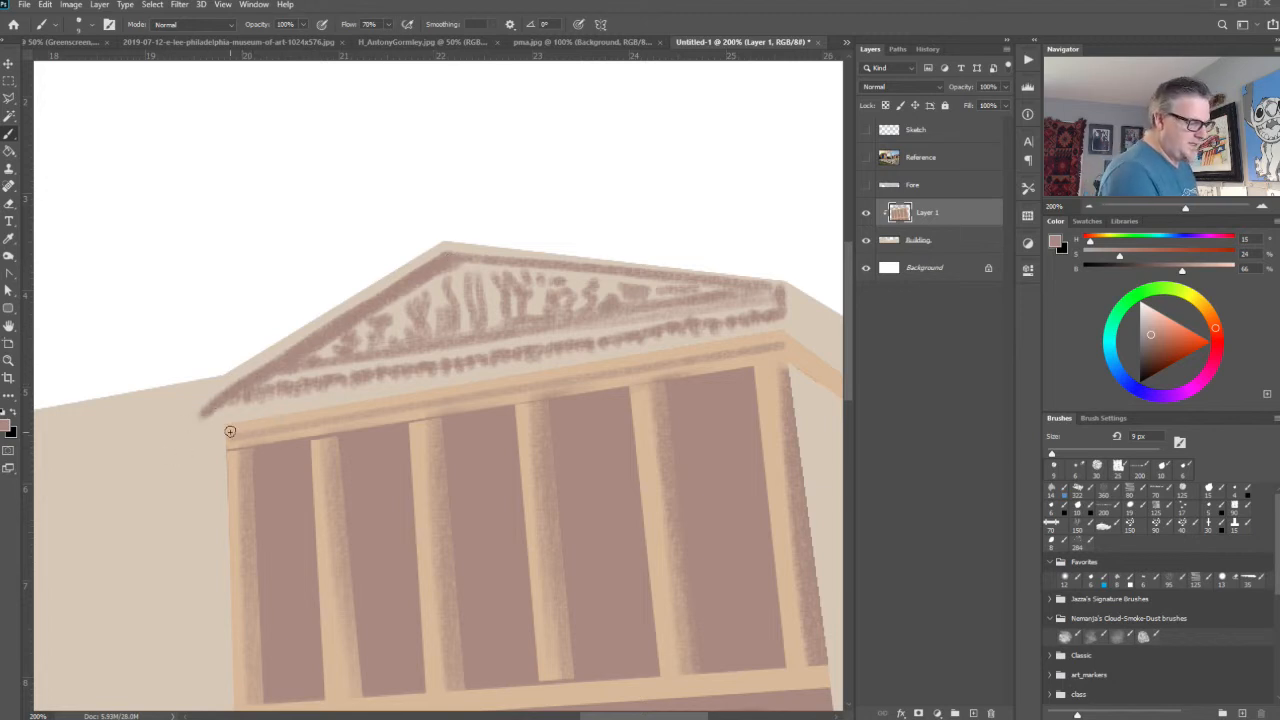
pyautogui.moveTo(226, 422)
pyautogui.mouseDown()
pyautogui.moveTo(792, 331)
pyautogui.moveTo(782, 298)
pyautogui.moveTo(767, 473)
pyautogui.moveTo(796, 347)
pyautogui.moveTo(702, 373)
pyautogui.mouseUp()
pyautogui.moveTo(584, 389); pyautogui.dragTo(548, 398)
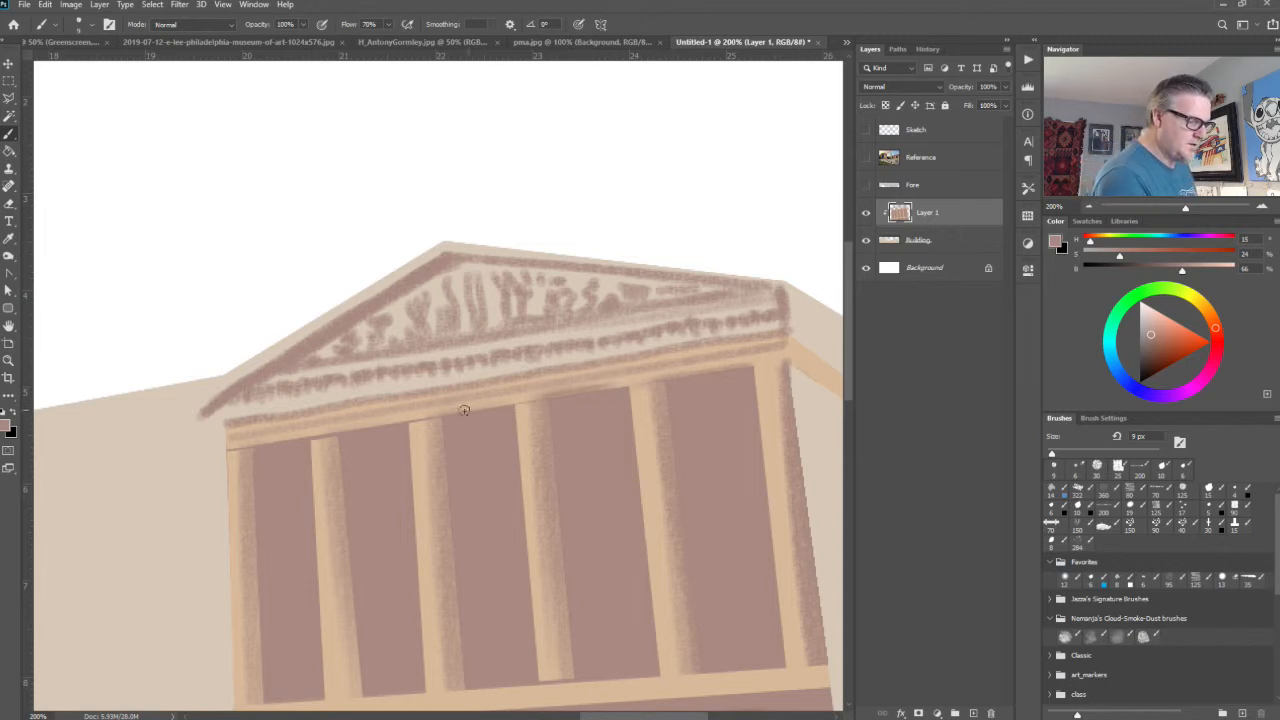
# Step: Shade the underside of the tan beam in mauve and cover the overshoot past its left end with the sampled wall beige
pyautogui.moveTo(464, 410); pyautogui.dragTo(414, 421)
pyautogui.moveTo(302, 440); pyautogui.dragTo(217, 453)
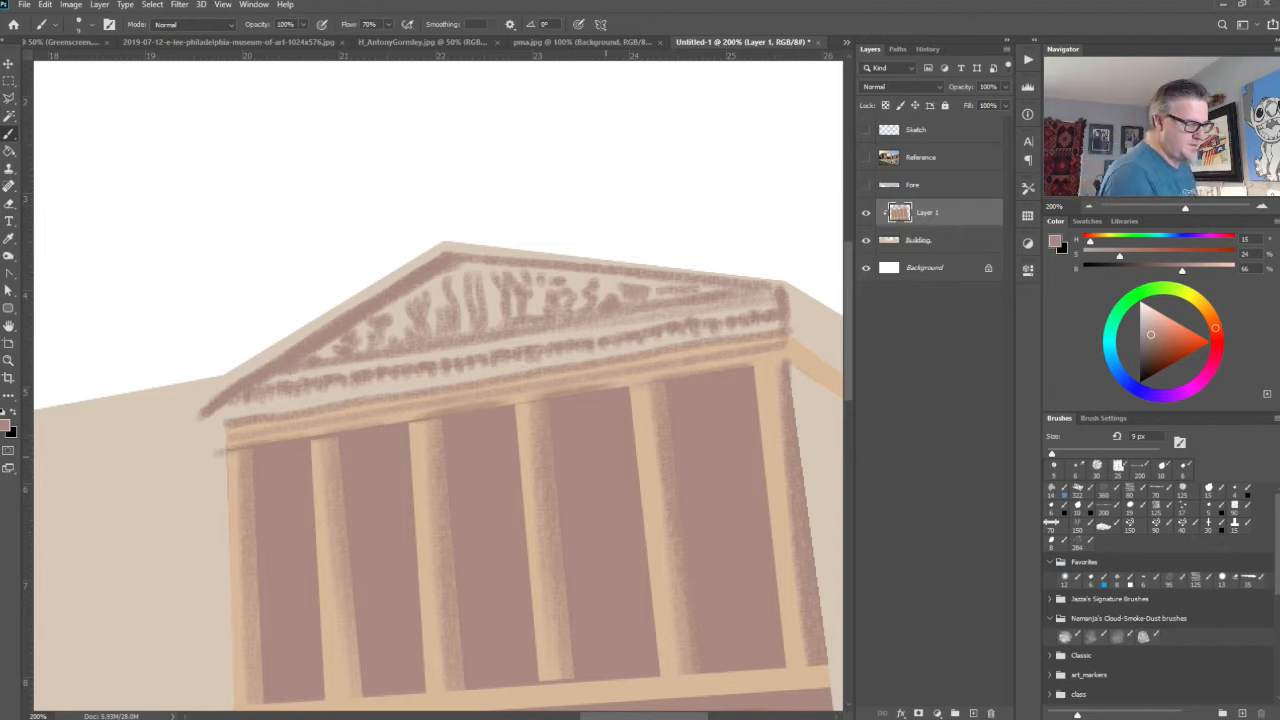
pyautogui.keyDown('alt'); pyautogui.click(180, 528); pyautogui.keyUp('alt')
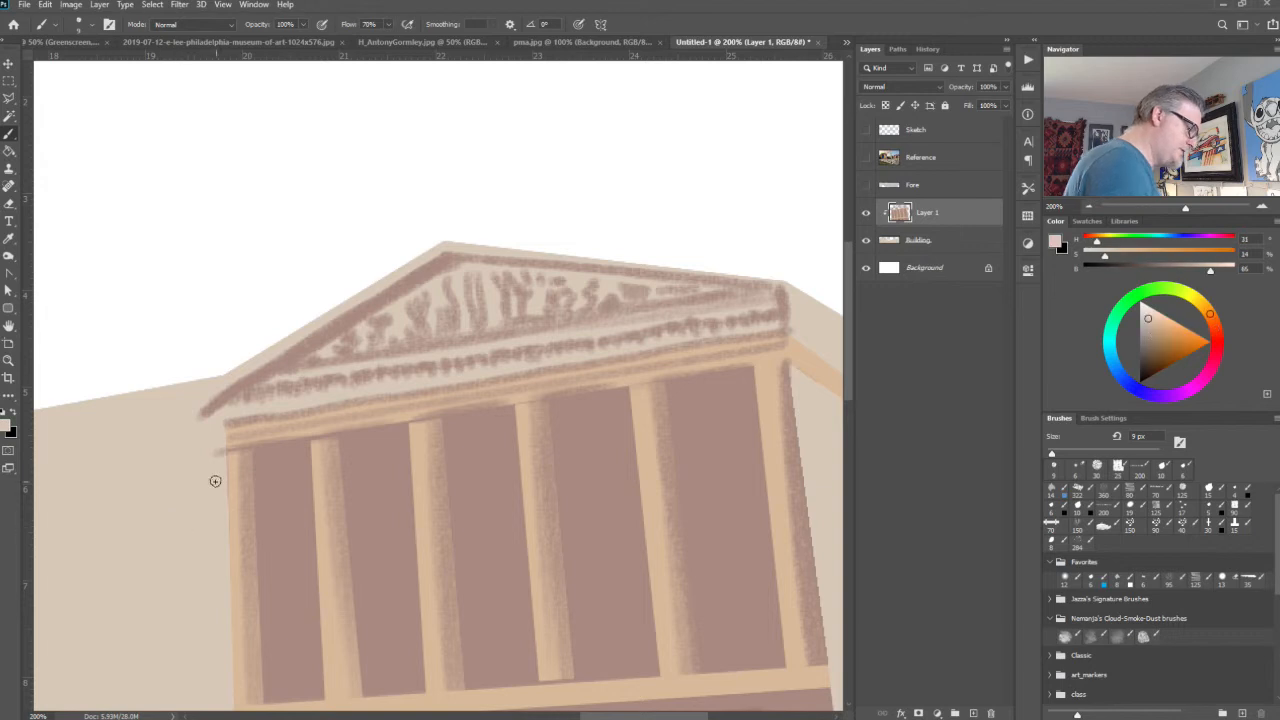
pyautogui.moveTo(220, 457); pyautogui.dragTo(222, 445)
# Step: Trace the three windows between the columns from the Reference layer in a darker mauve (H 15, S 24, B 56)
pyautogui.keyDown('alt'); pyautogui.click(506, 487); pyautogui.keyUp('alt')
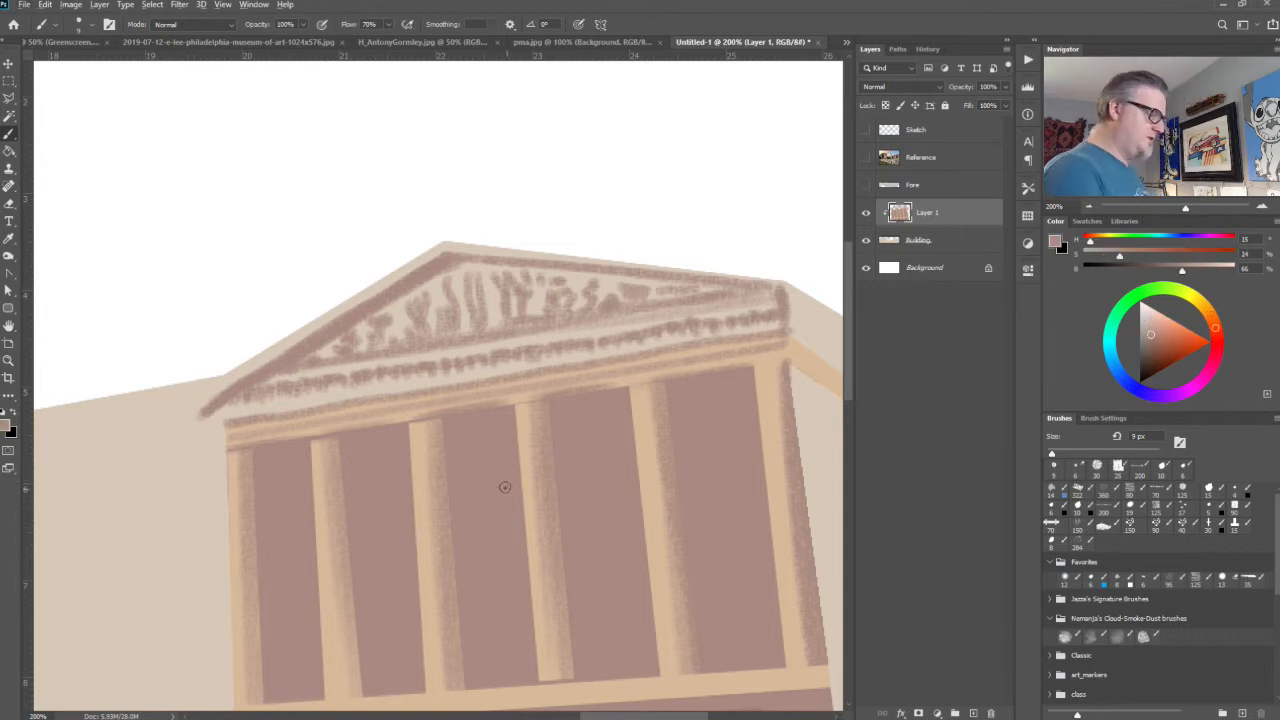
pyautogui.keyDown('alt'); pyautogui.click(329, 544); pyautogui.keyUp('alt')
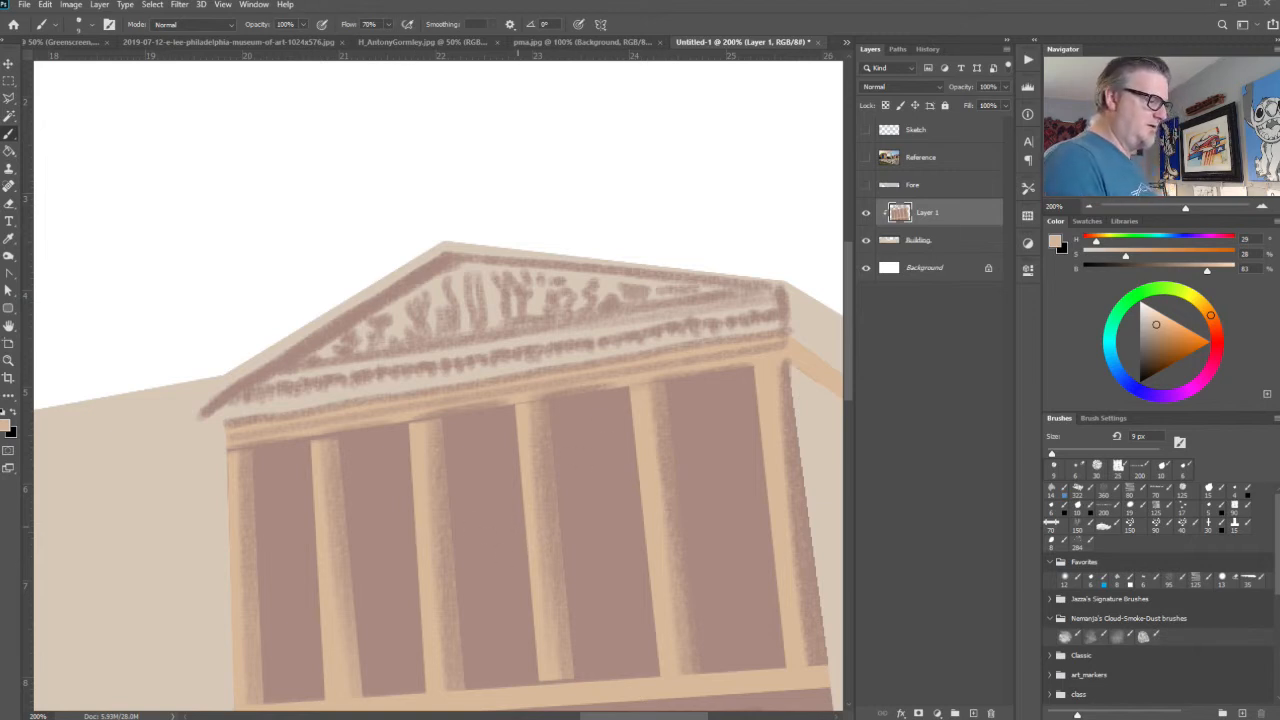
pyautogui.click(865, 158)
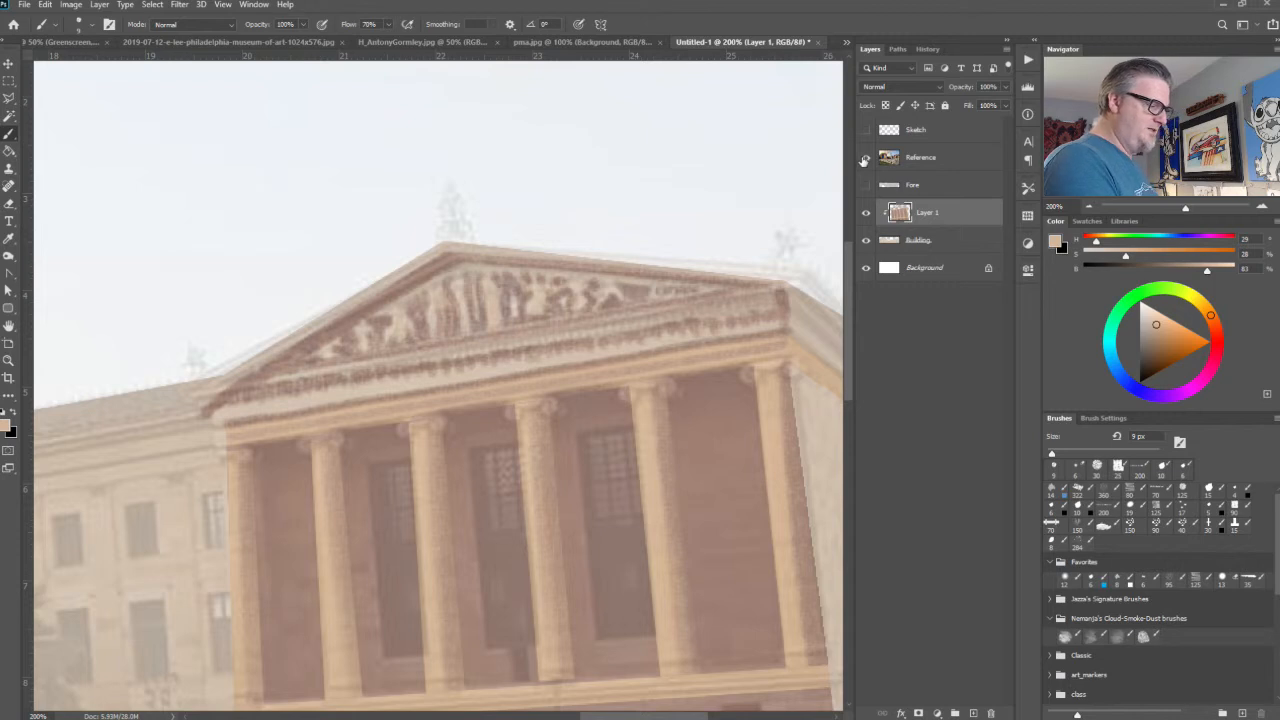
pyautogui.click(865, 158)
pyautogui.click(866, 158)
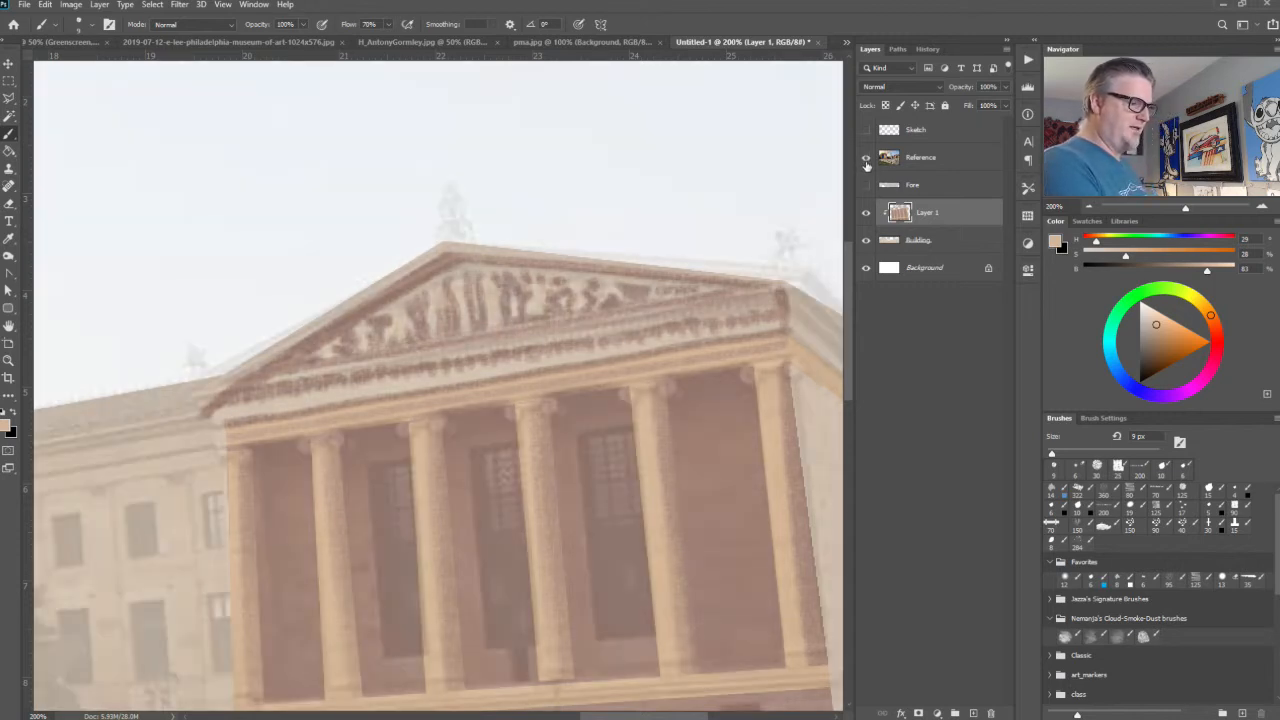
pyautogui.keyDown('alt'); pyautogui.click(431, 494); pyautogui.keyUp('alt')
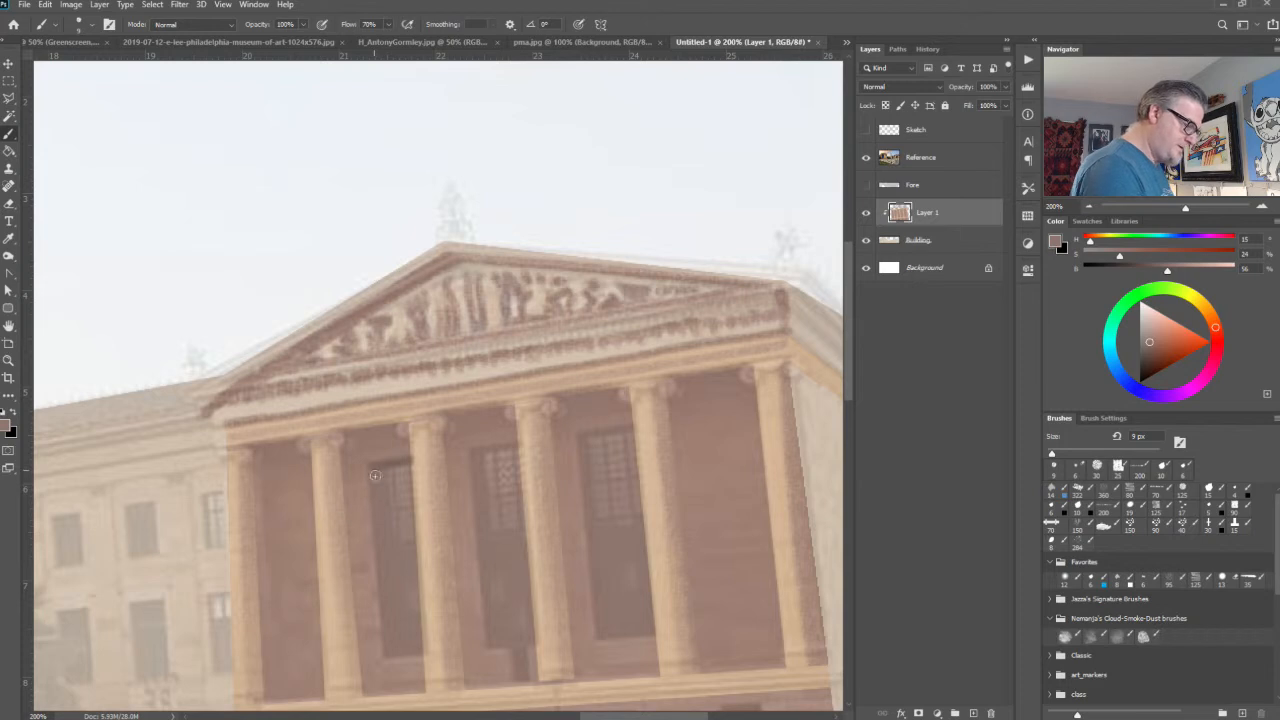
pyautogui.moveTo(375, 476); pyautogui.dragTo(387, 660)
pyautogui.moveTo(380, 472); pyautogui.dragTo(393, 633)
pyautogui.moveTo(403, 564); pyautogui.dragTo(416, 643)
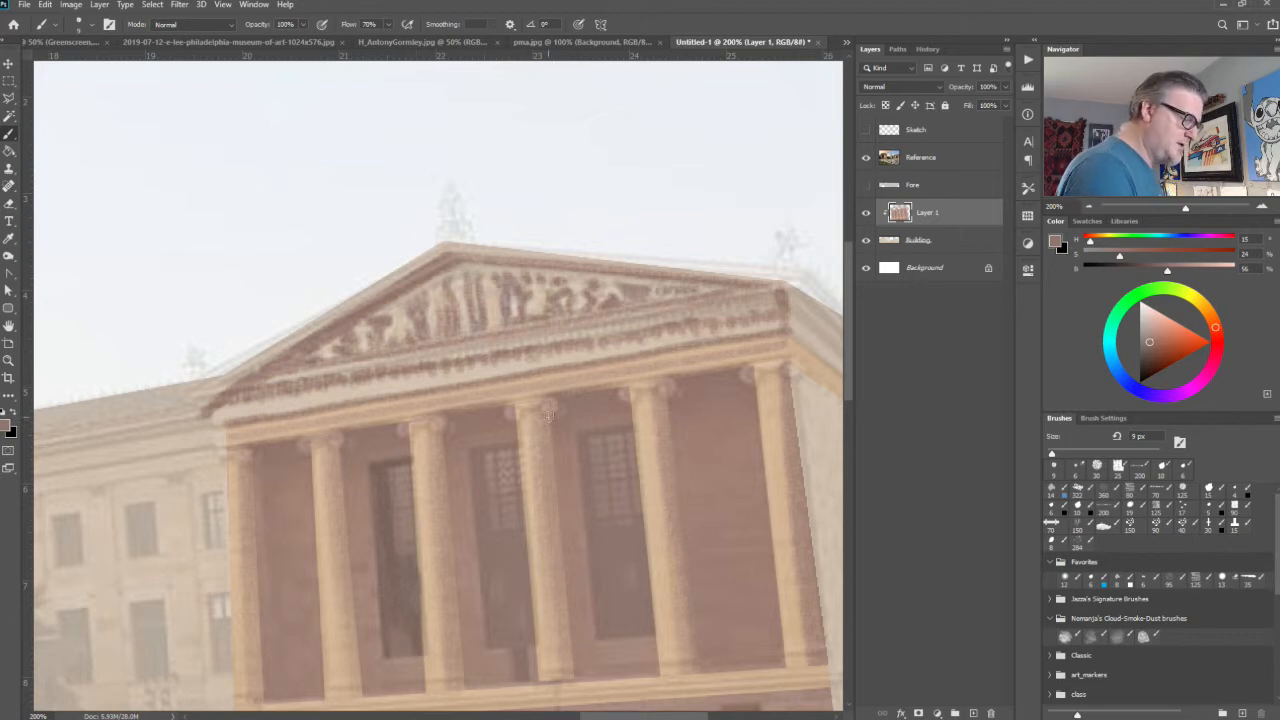
pyautogui.moveTo(477, 450)
pyautogui.mouseDown()
pyautogui.moveTo(518, 442)
pyautogui.moveTo(476, 500)
pyautogui.moveTo(486, 655)
pyautogui.moveTo(530, 645)
pyautogui.mouseUp()
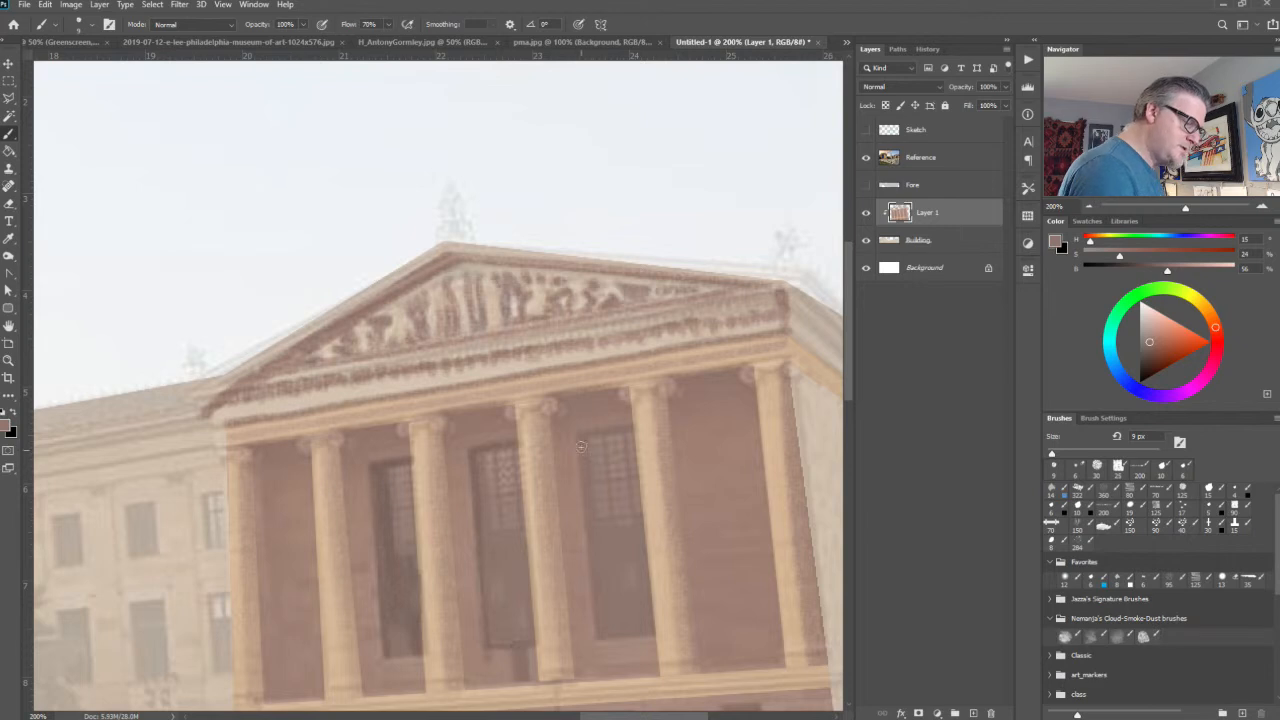
pyautogui.moveTo(581, 446)
pyautogui.mouseDown()
pyautogui.moveTo(598, 648)
pyautogui.moveTo(655, 632)
pyautogui.mouseUp()
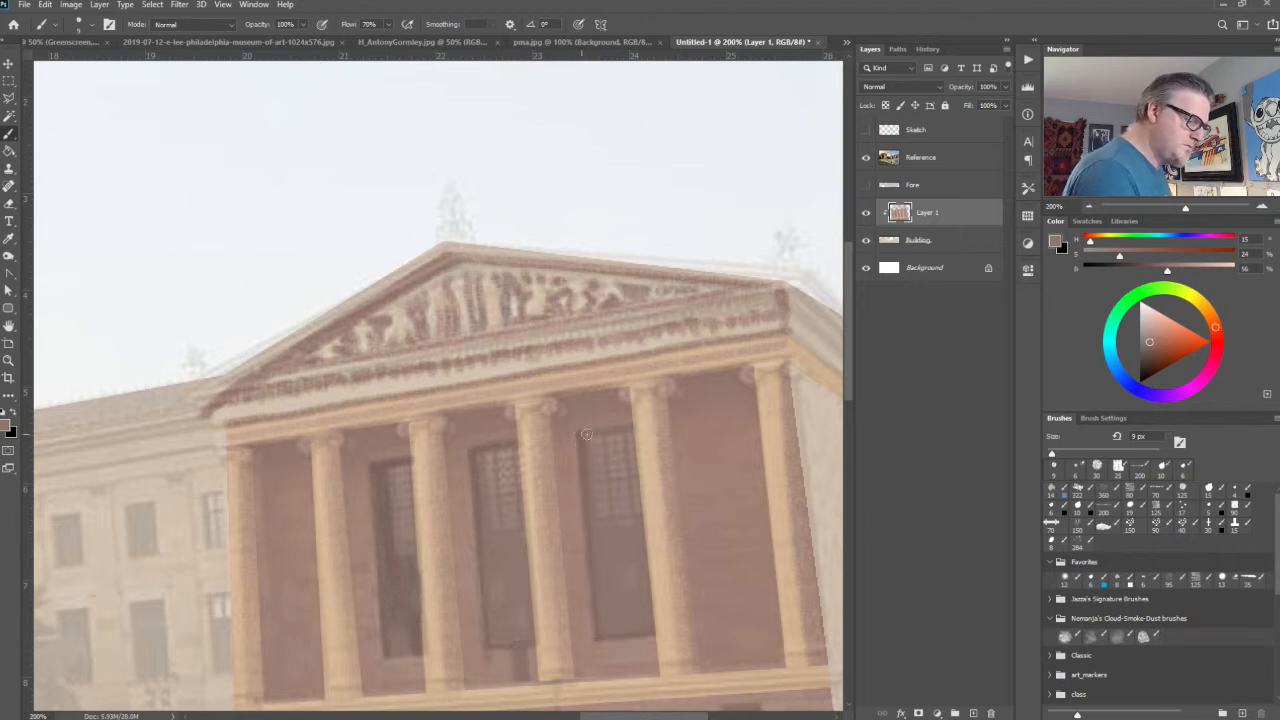
# Step: Hide the Reference layer, rough in the left window, and fill its polygonal lasso selection with the dark mauve
pyautogui.click(866, 157)
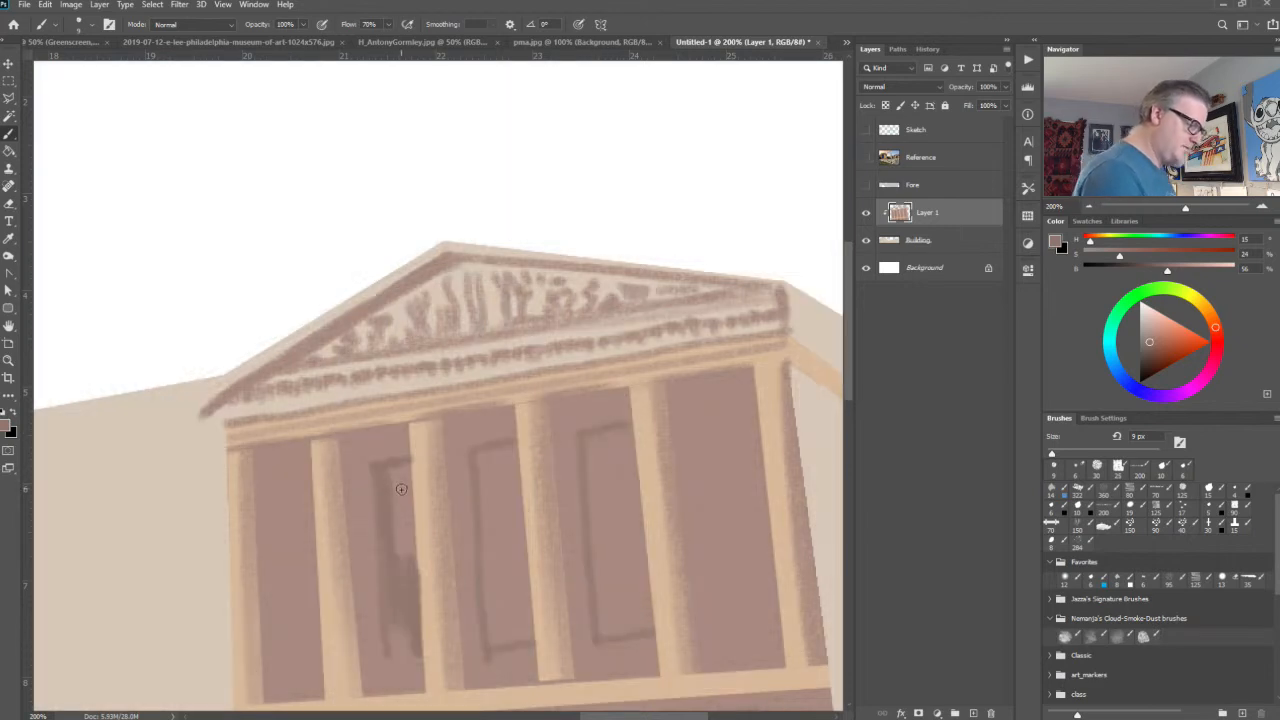
pyautogui.moveTo(401, 489)
pyautogui.mouseDown()
pyautogui.moveTo(410, 533)
pyautogui.moveTo(420, 448)
pyautogui.moveTo(404, 490)
pyautogui.moveTo(395, 593)
pyautogui.mouseUp()
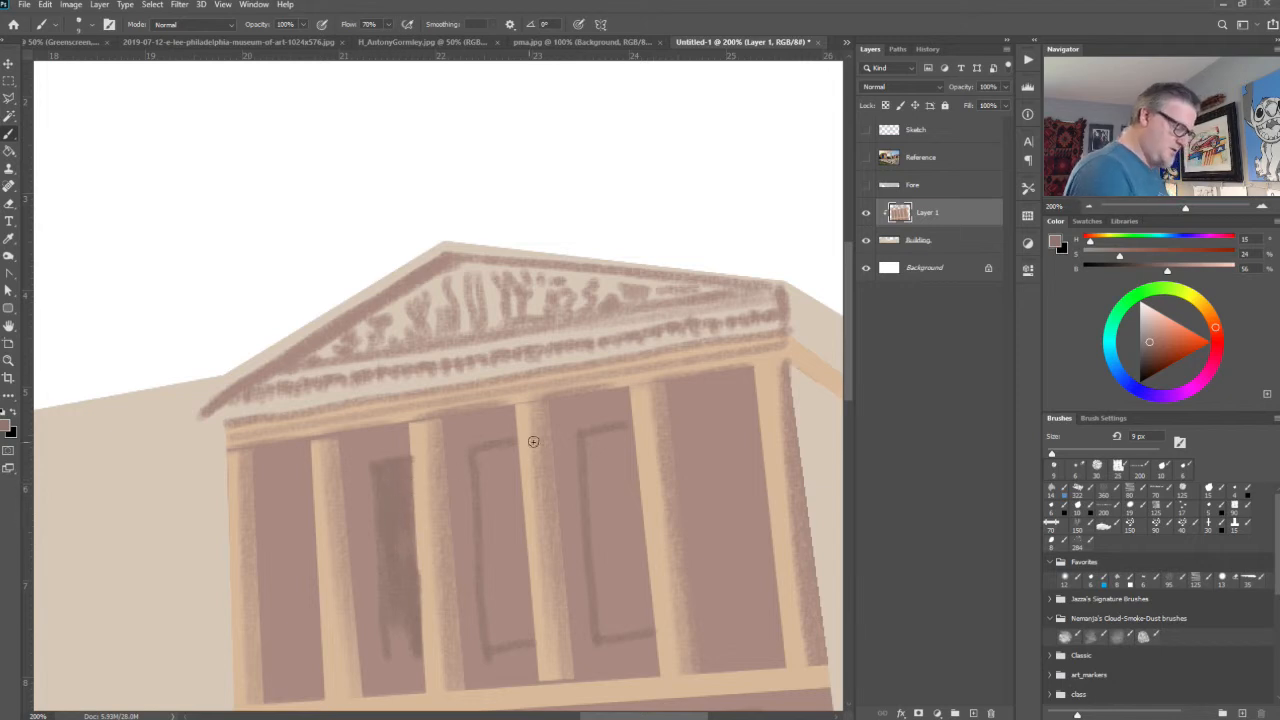
pyautogui.press('l')
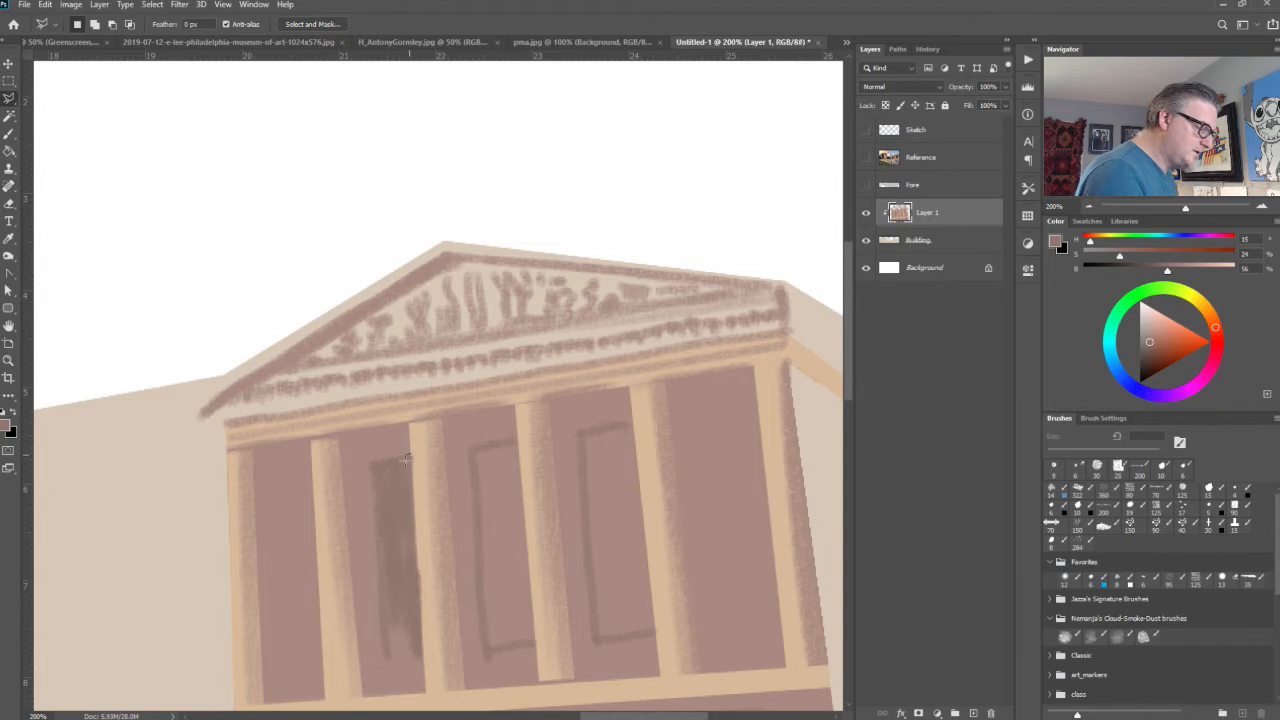
pyautogui.click(408, 456)
pyautogui.click(367, 463)
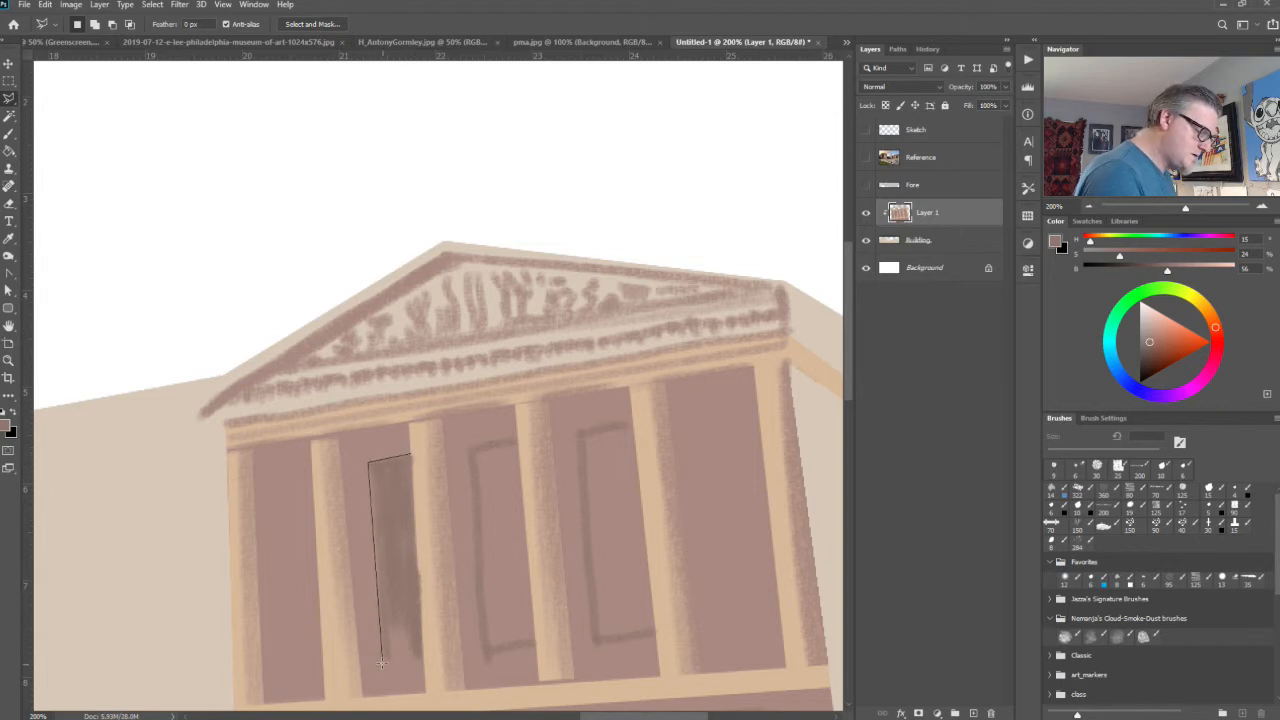
pyautogui.click(381, 661)
pyautogui.click(423, 654)
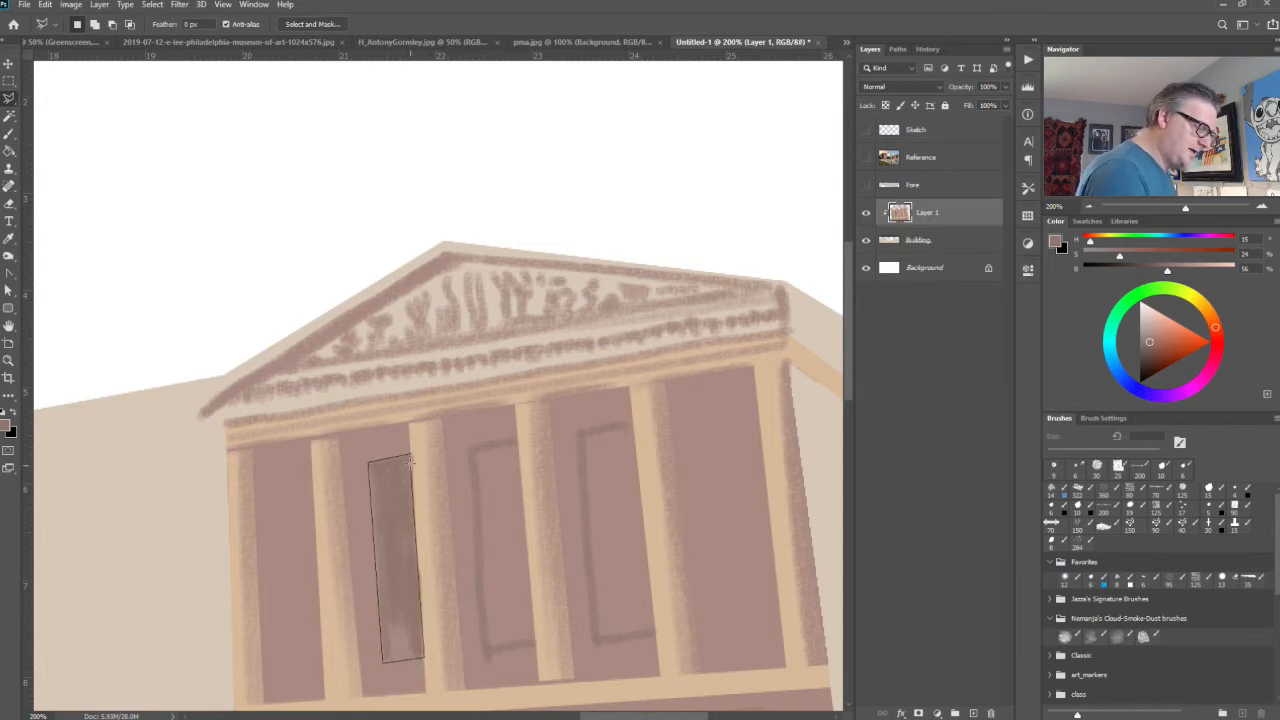
pyautogui.click(409, 457)
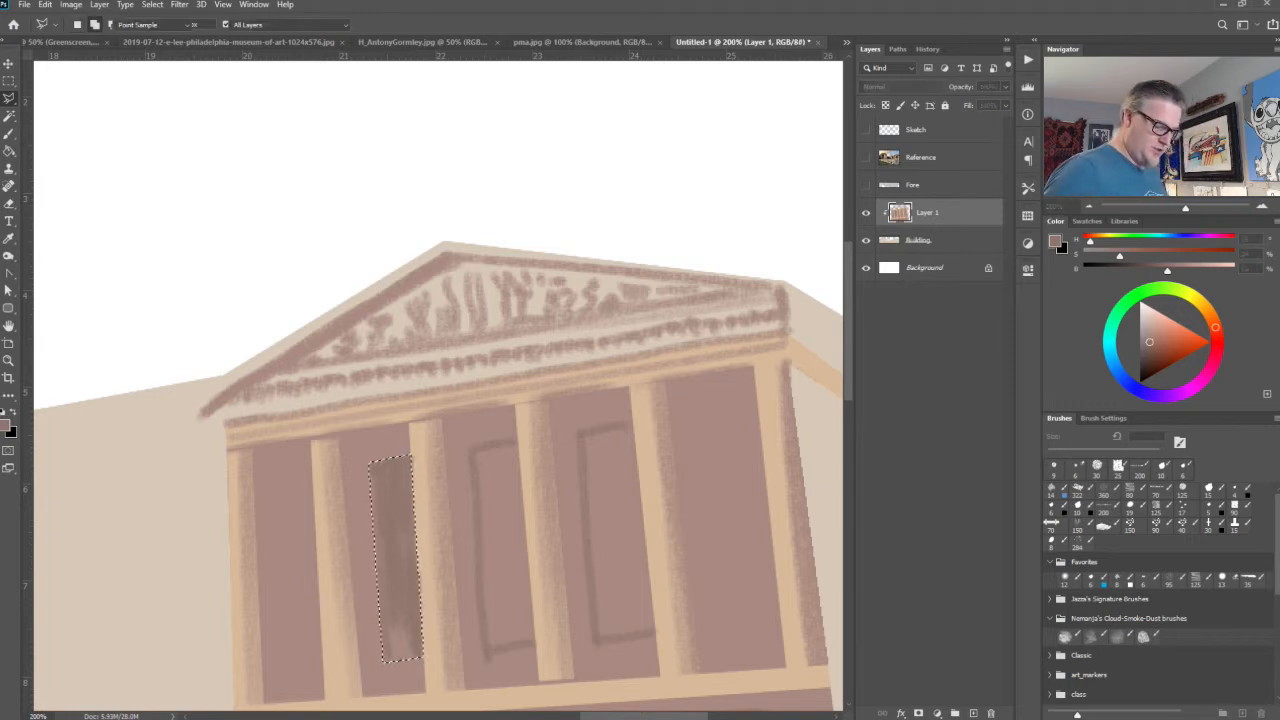
pyautogui.hotkey('alt', 'BackSpace')
# Step: Select the middle window's four-sided shape with the Polygonal Lasso and fill it with the dark mauve
pyautogui.click(517, 436)
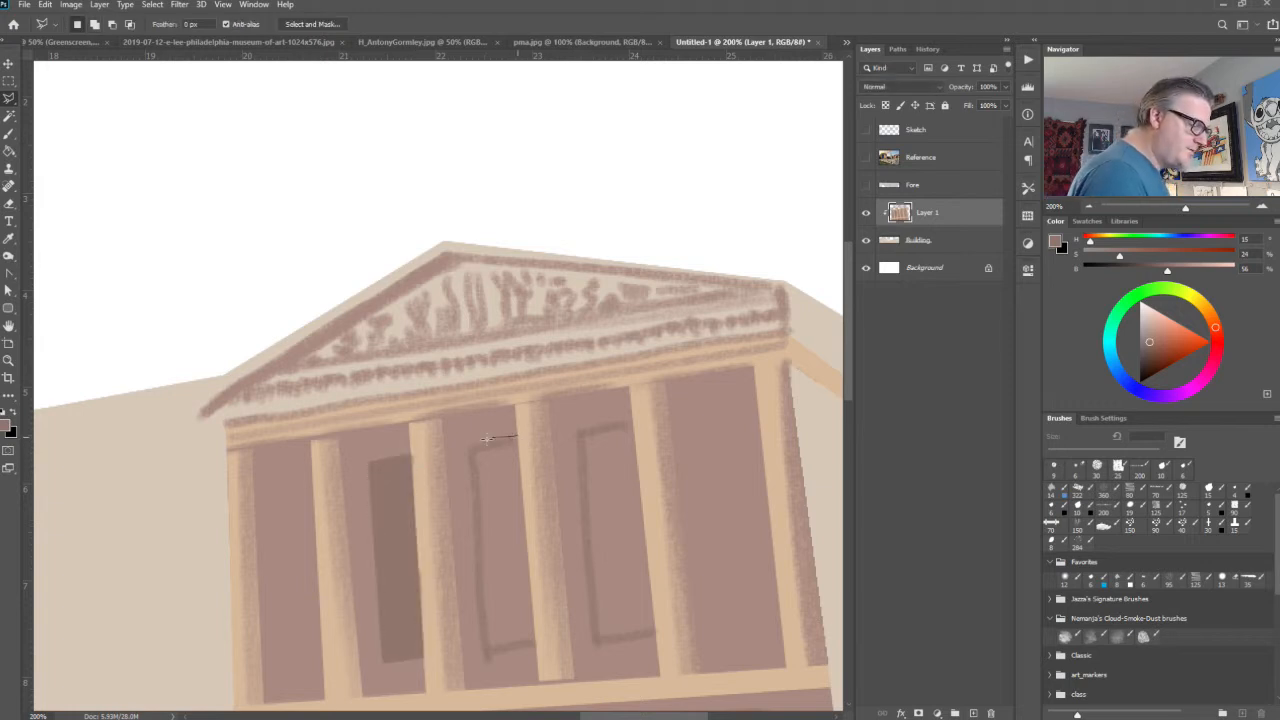
pyautogui.click(466, 447)
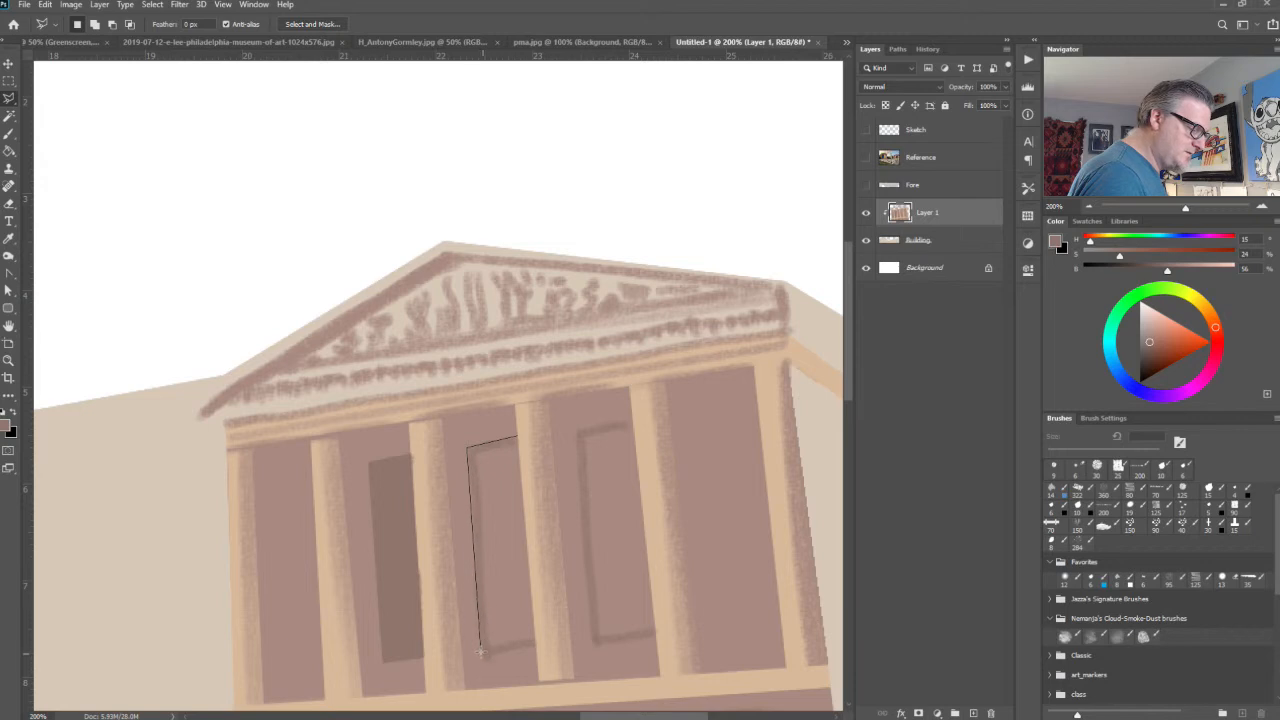
pyautogui.click(482, 654)
pyautogui.click(536, 646)
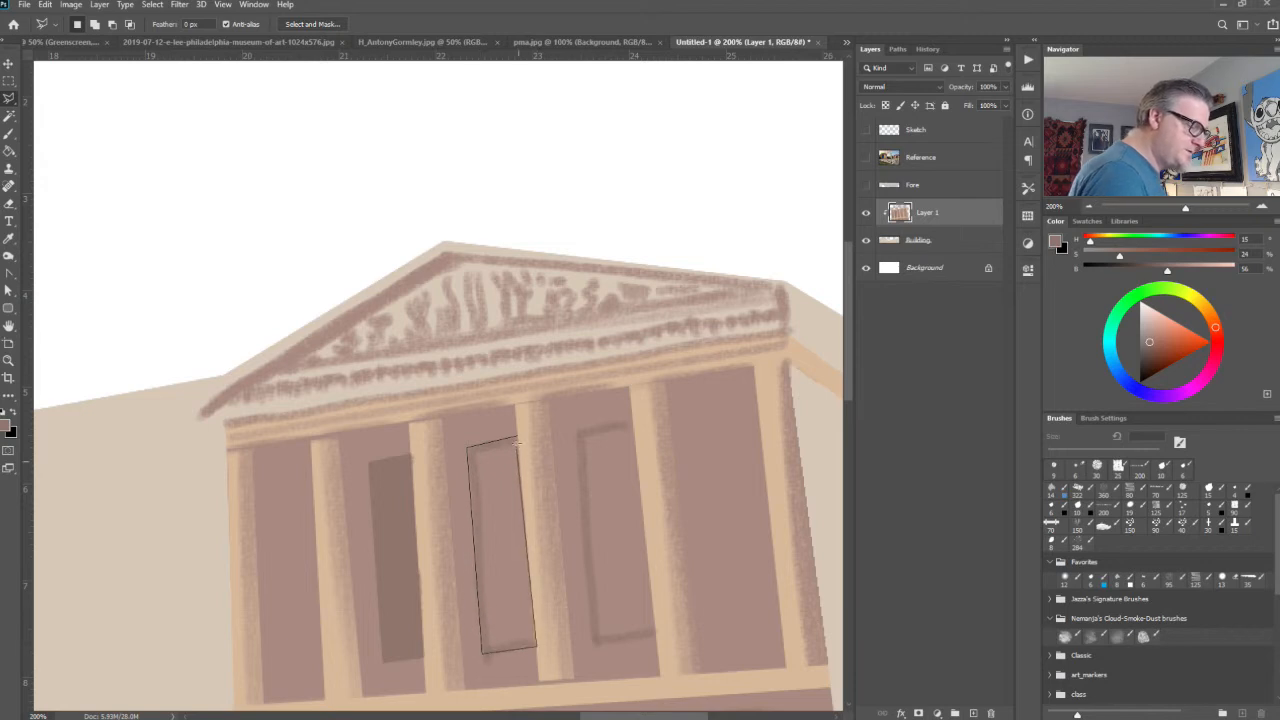
pyautogui.click(517, 437)
pyautogui.press('i')
pyautogui.press('l')
pyautogui.hotkey('alt', 'BackSpace')
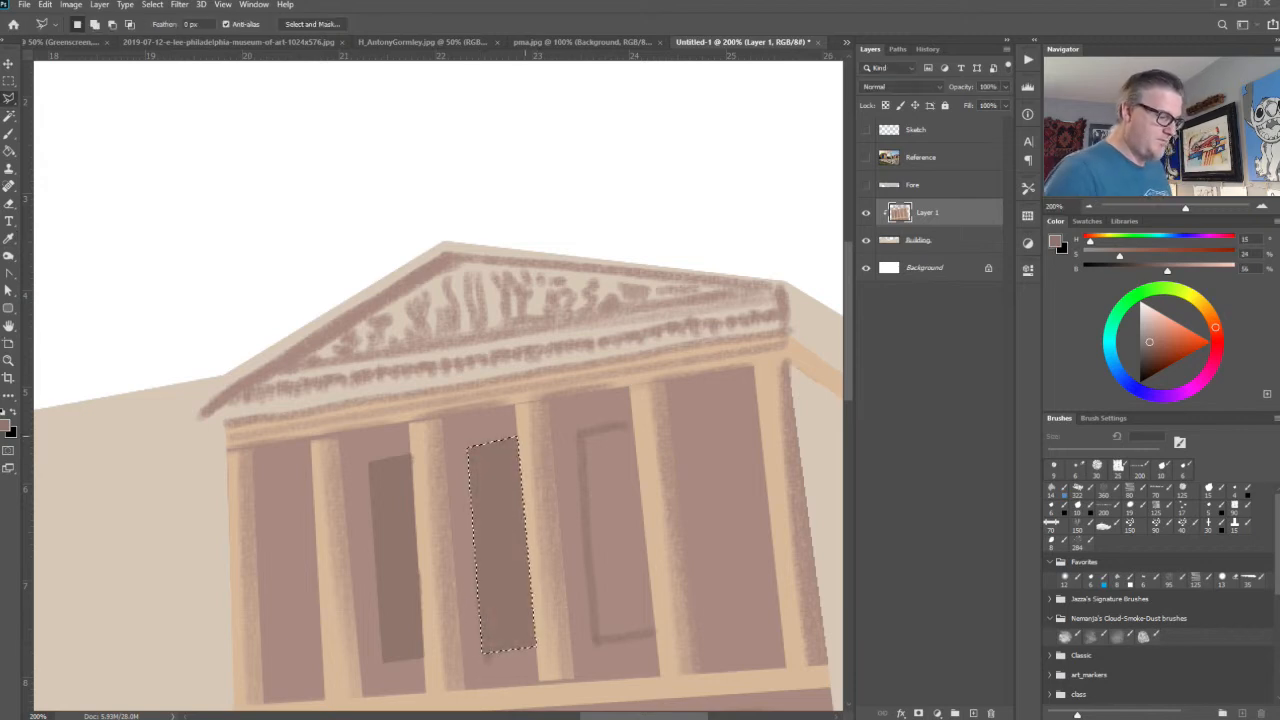
# Step: Select the right window's outline between the columns with the Polygonal Lasso and fill it with the same dark mauve
pyautogui.click(582, 428)
pyautogui.click(577, 431)
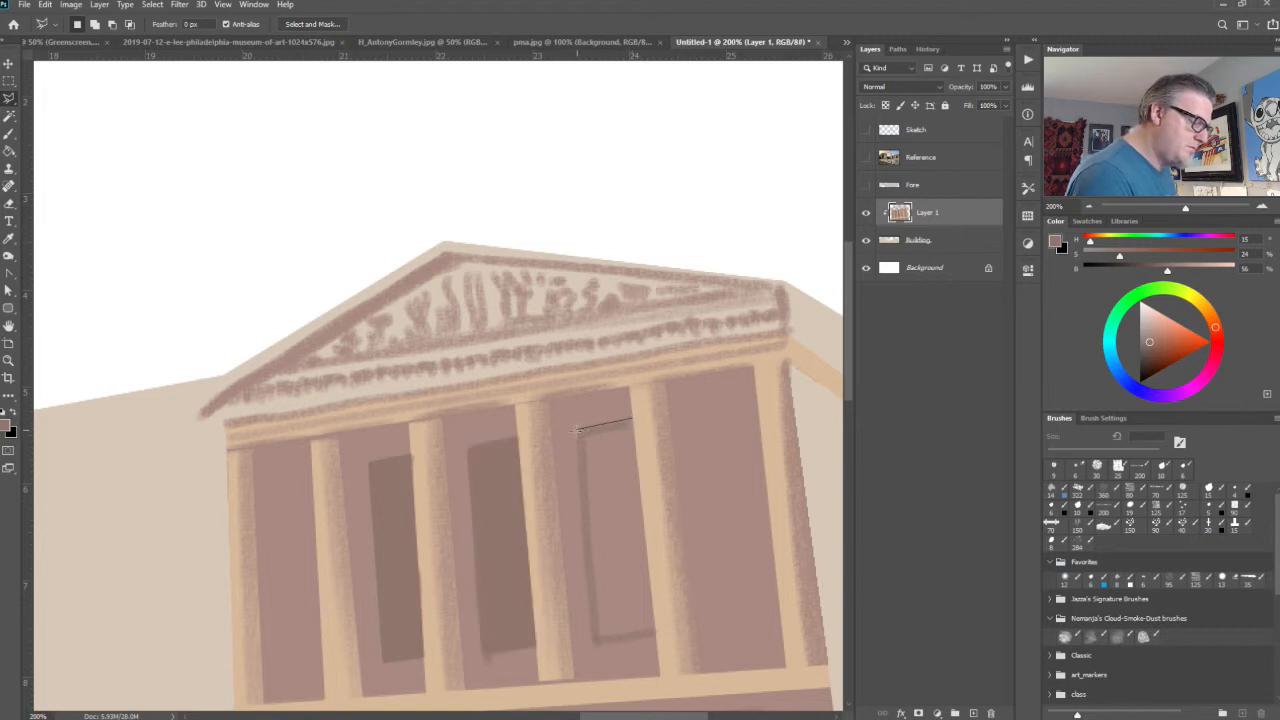
pyautogui.click(592, 641)
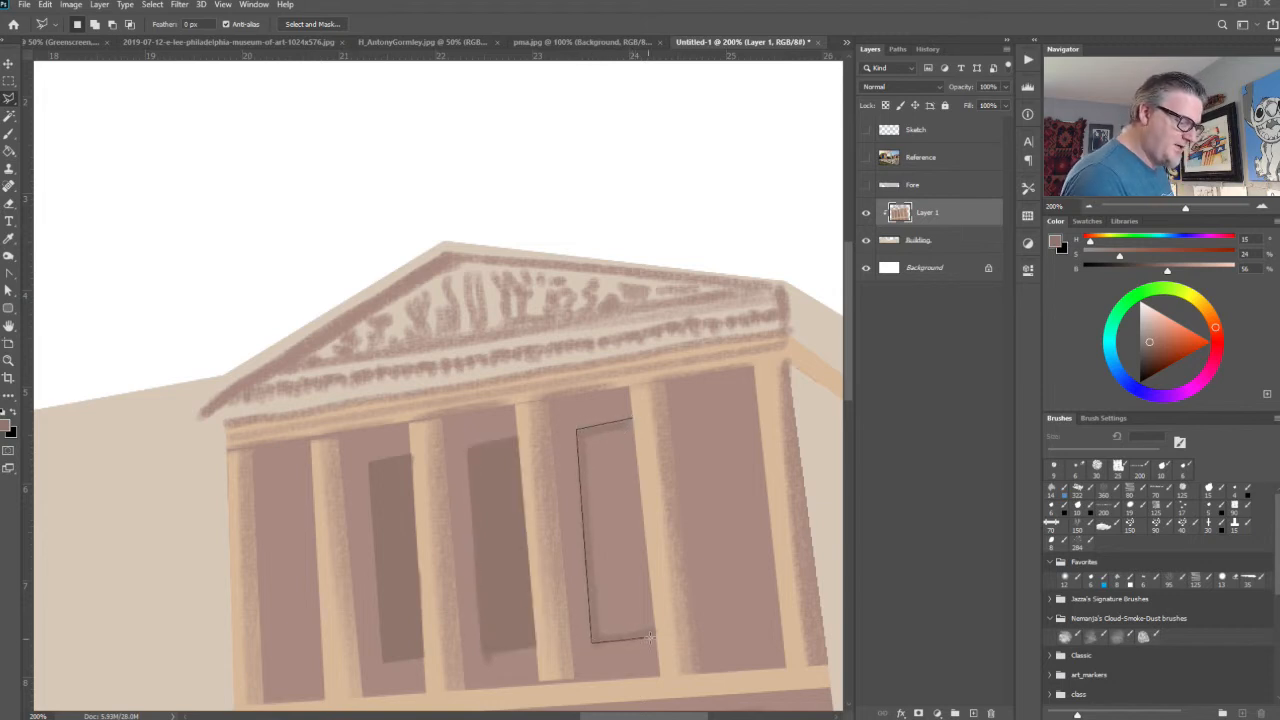
pyautogui.click(655, 636)
pyautogui.click(633, 421)
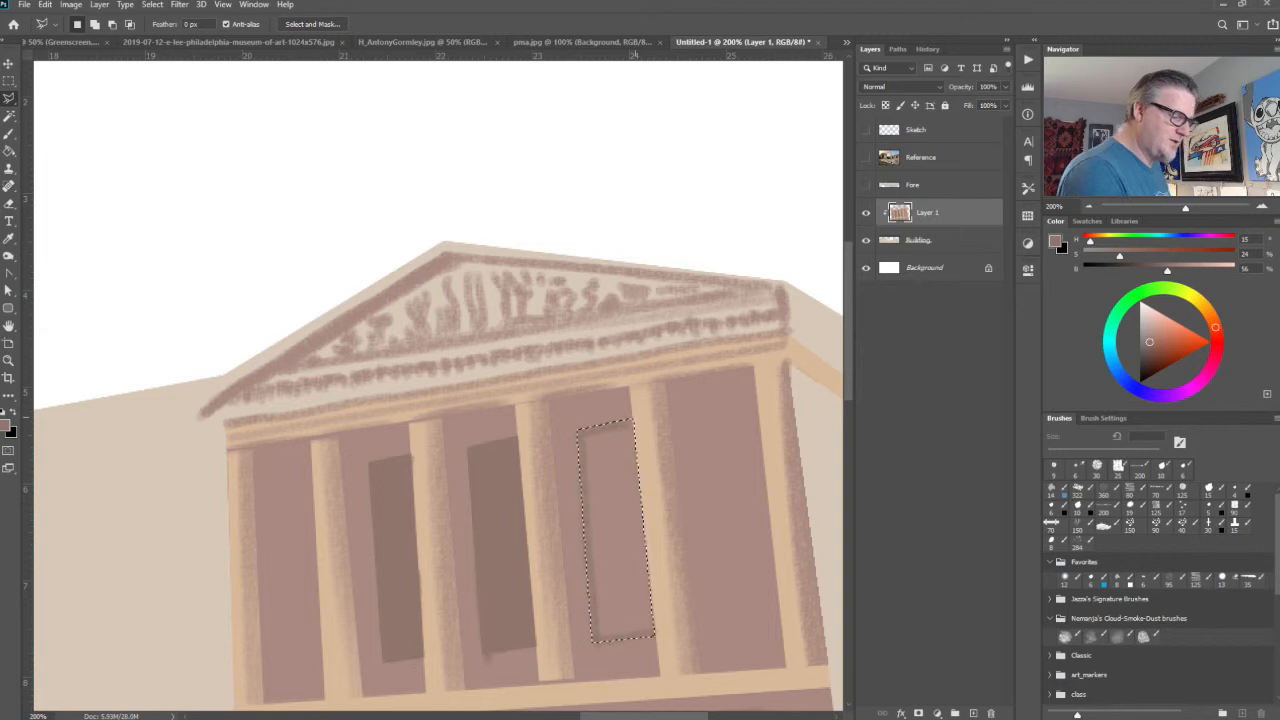
pyautogui.hotkey('alt', 'BackSpace')
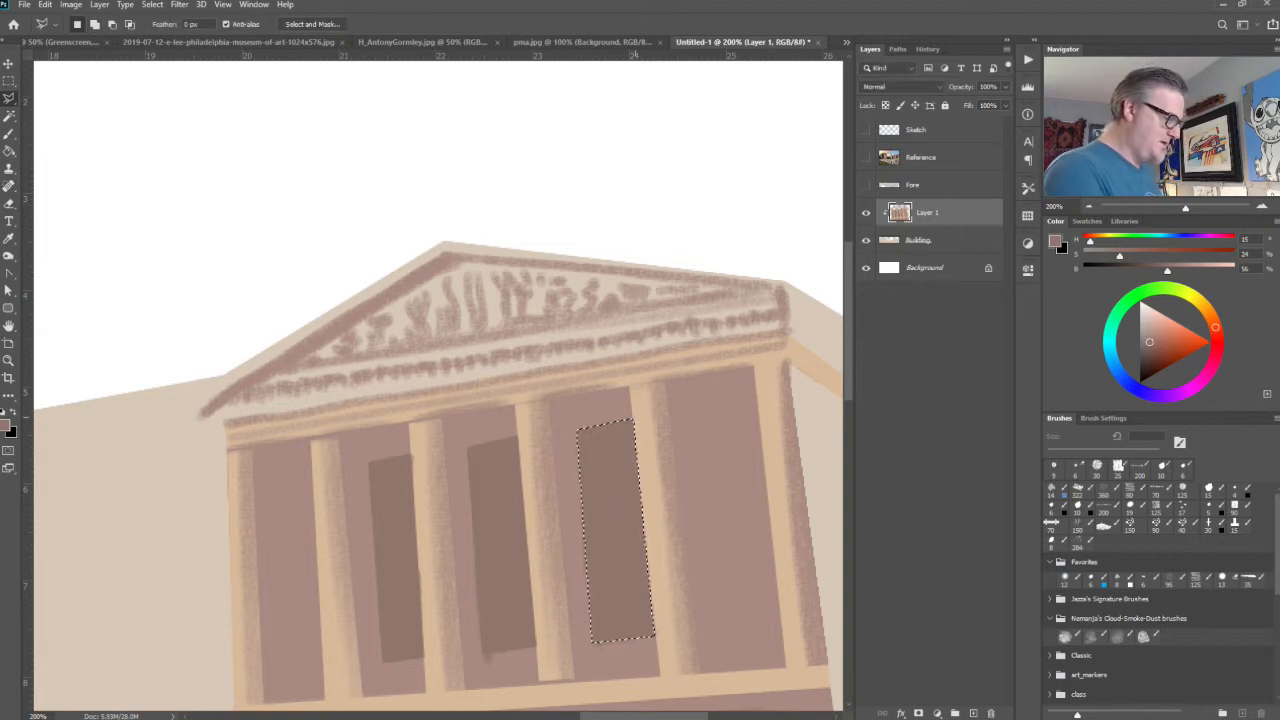
# Step: Select a small four-sided area at the top of the middle window with the Polygonal Lasso, fill it with the dark mauve and deselect
pyautogui.click(467, 441)
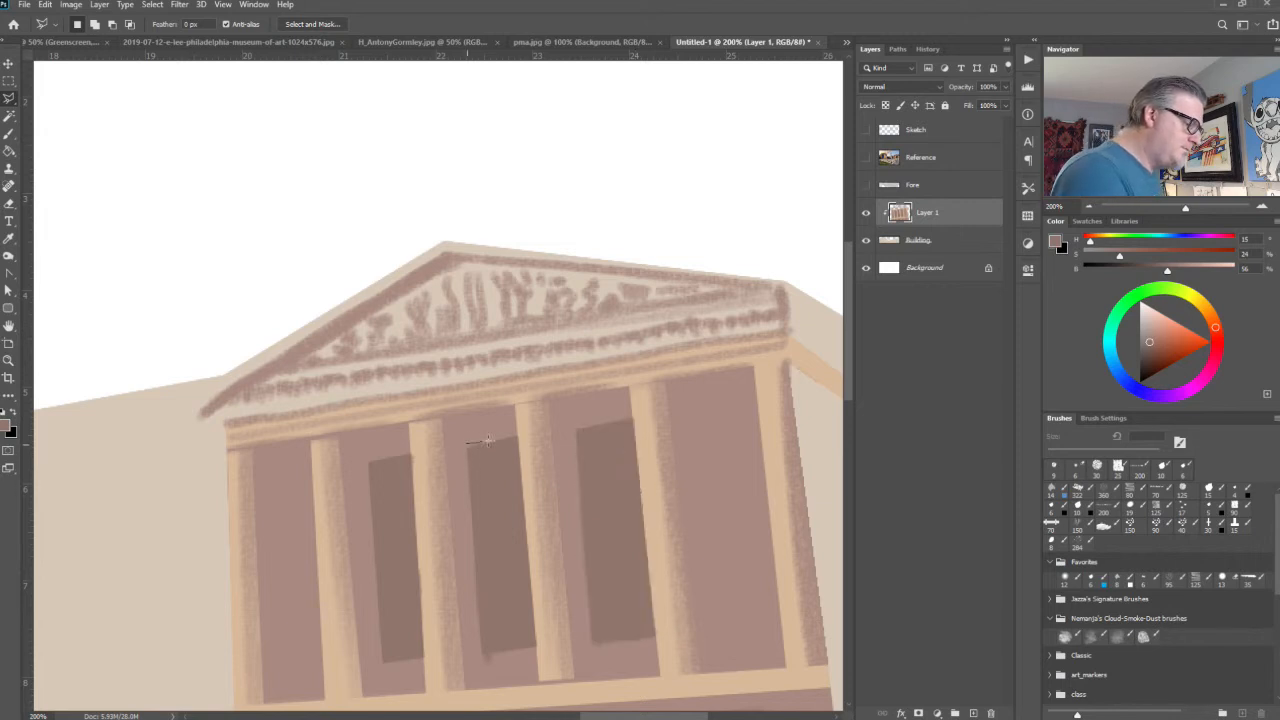
pyautogui.click(520, 436)
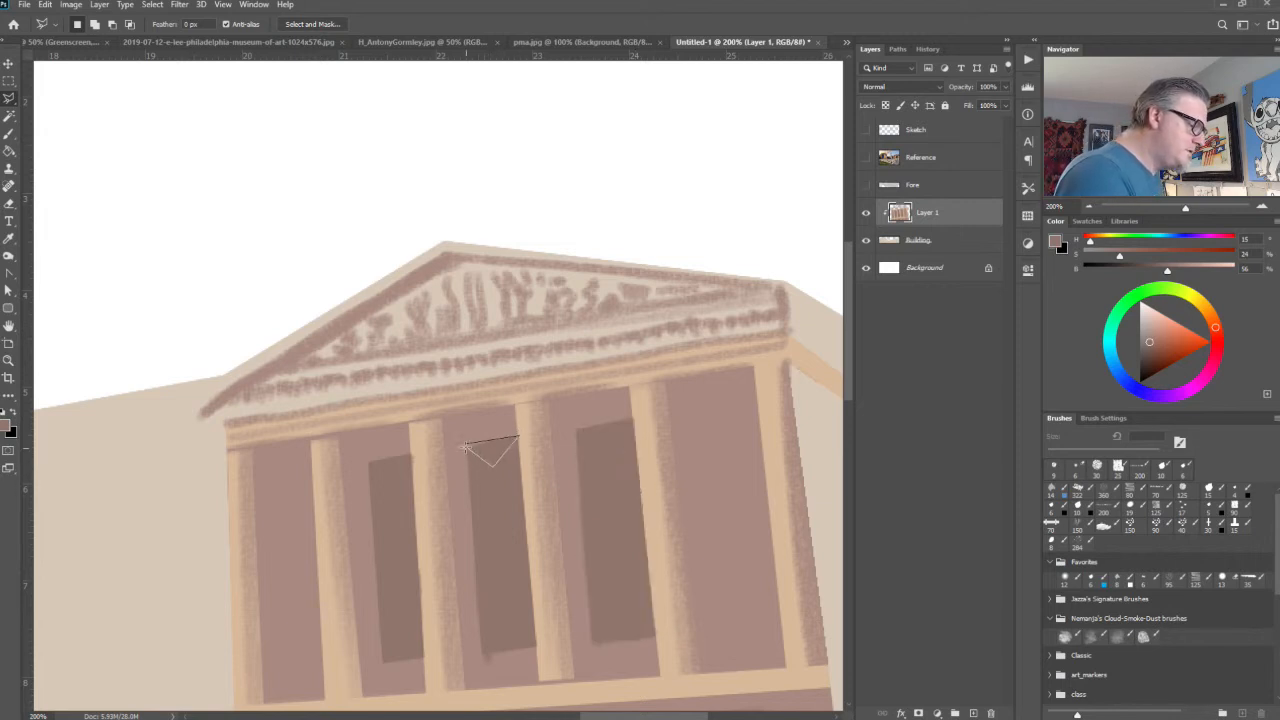
pyautogui.click(467, 462)
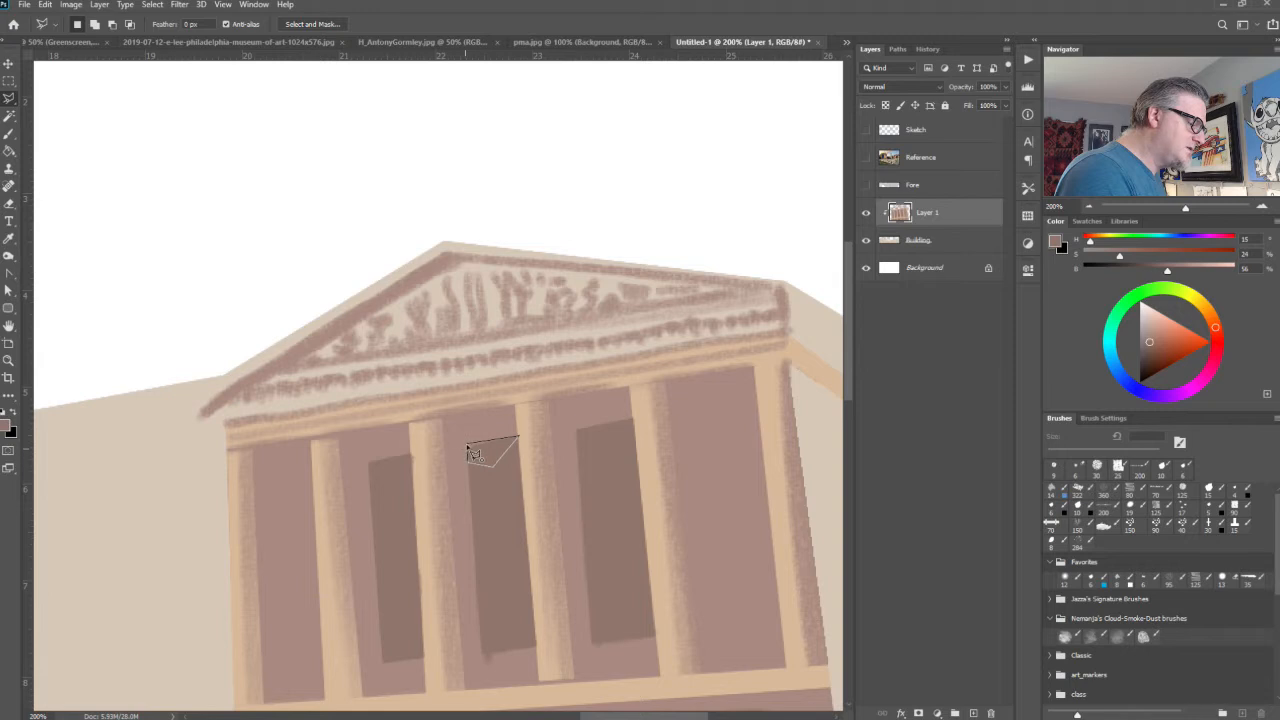
pyautogui.click(468, 444)
pyautogui.press('i')
pyautogui.press('l')
pyautogui.hotkey('alt', 'BackSpace')
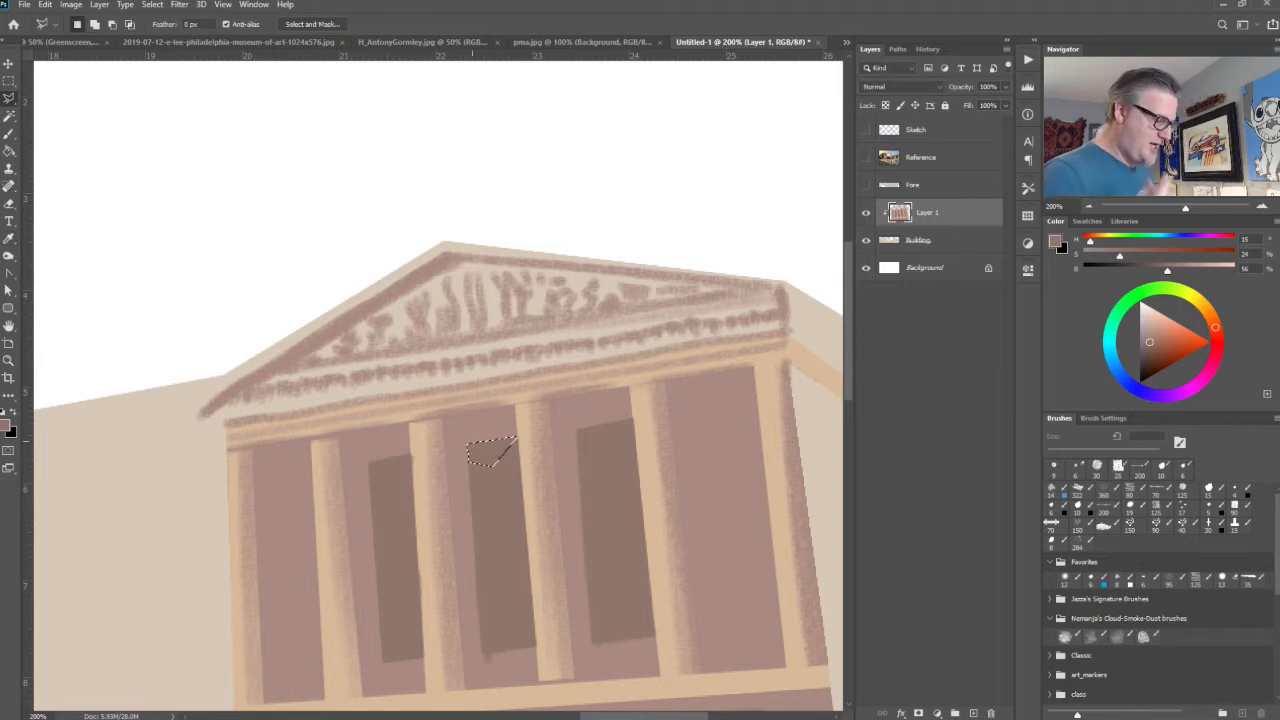
pyautogui.hotkey('ctrl', 'd')
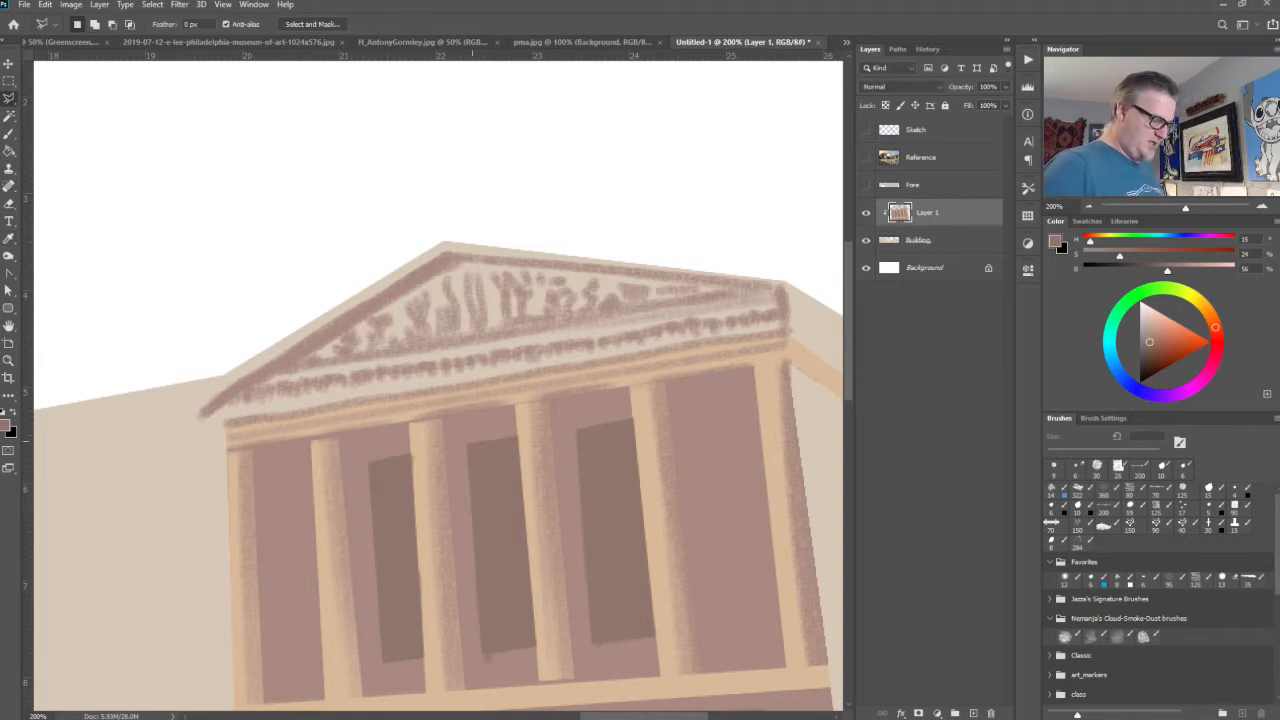
# Step: Sample the columns' tan, darken it to B 75, and brush 9 px scrolled capitals onto the tops of the five columns
pyautogui.hotkey('ctrl', '-')
pyautogui.hotkey('ctrl', '-')
pyautogui.hotkey('ctrl', '-')
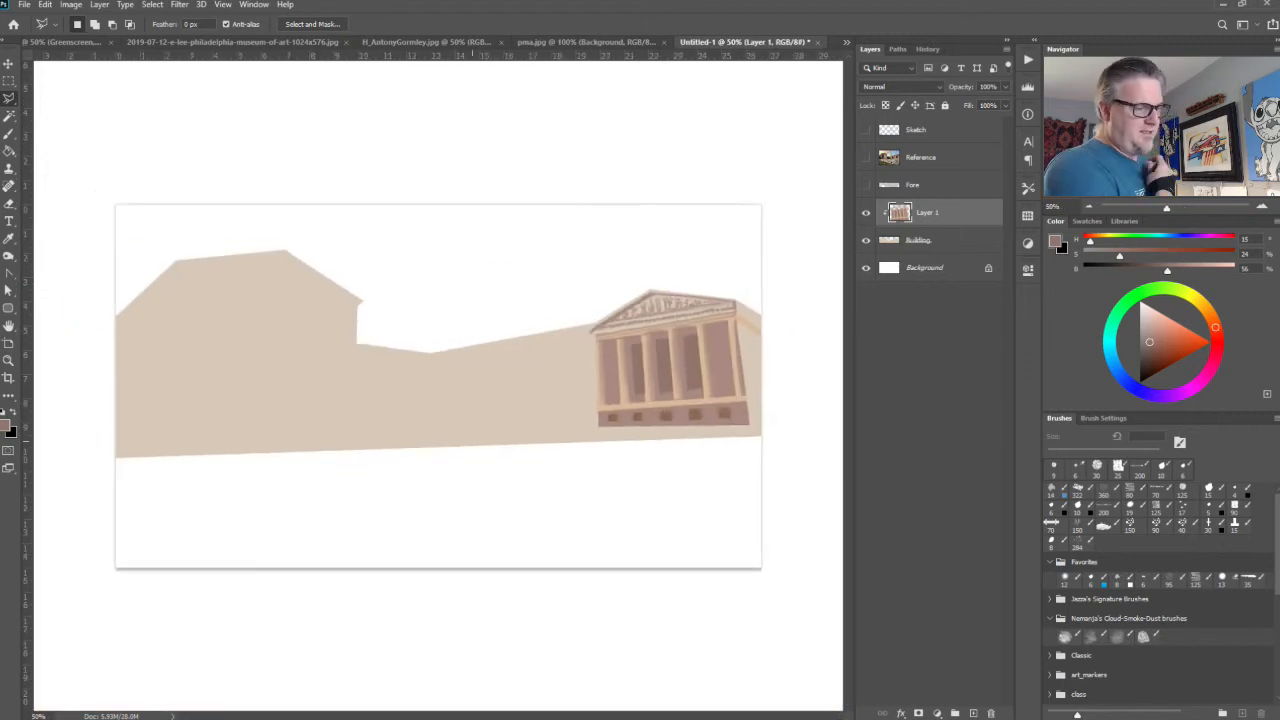
pyautogui.hotkey('ctrl', '+')
pyautogui.hotkey('ctrl', '+')
pyautogui.hotkey('ctrl', '+')
pyautogui.hotkey('ctrl', '+')
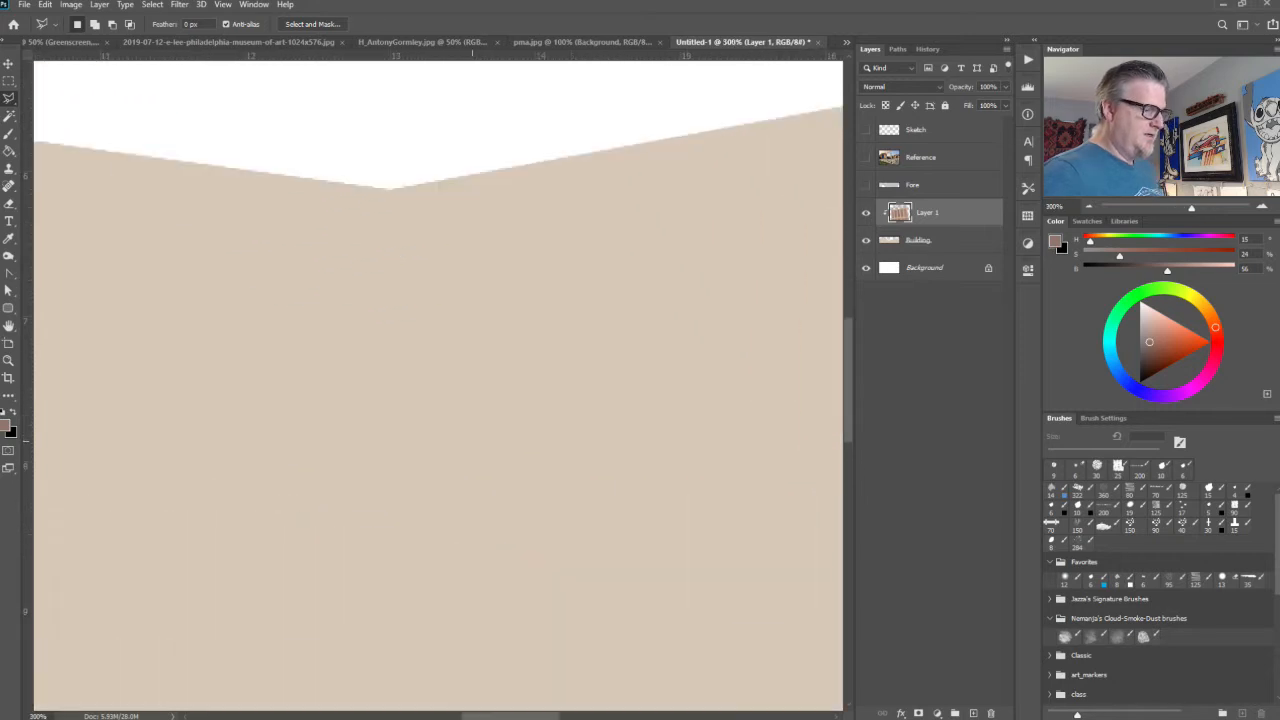
pyautogui.moveTo(693, 436); pyautogui.dragTo(267, 401)
pyautogui.press('b')
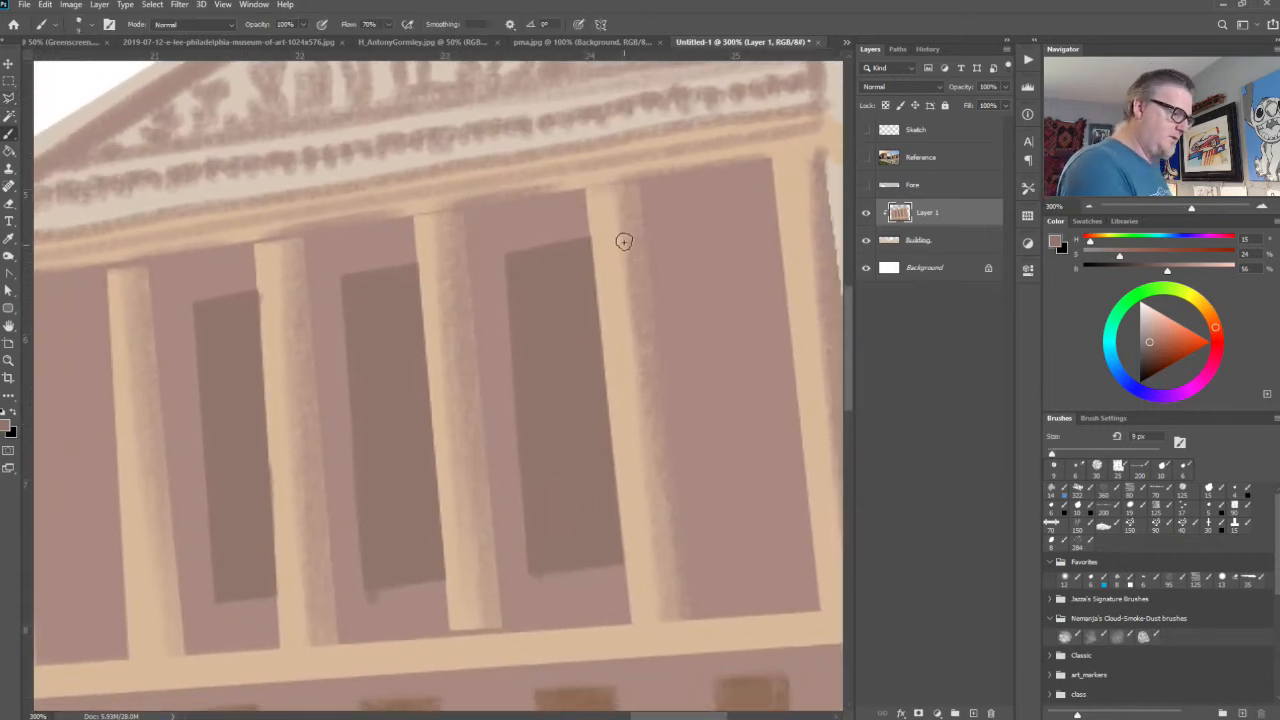
pyautogui.keyDown('alt'); pyautogui.click(600, 209); pyautogui.keyUp('alt')
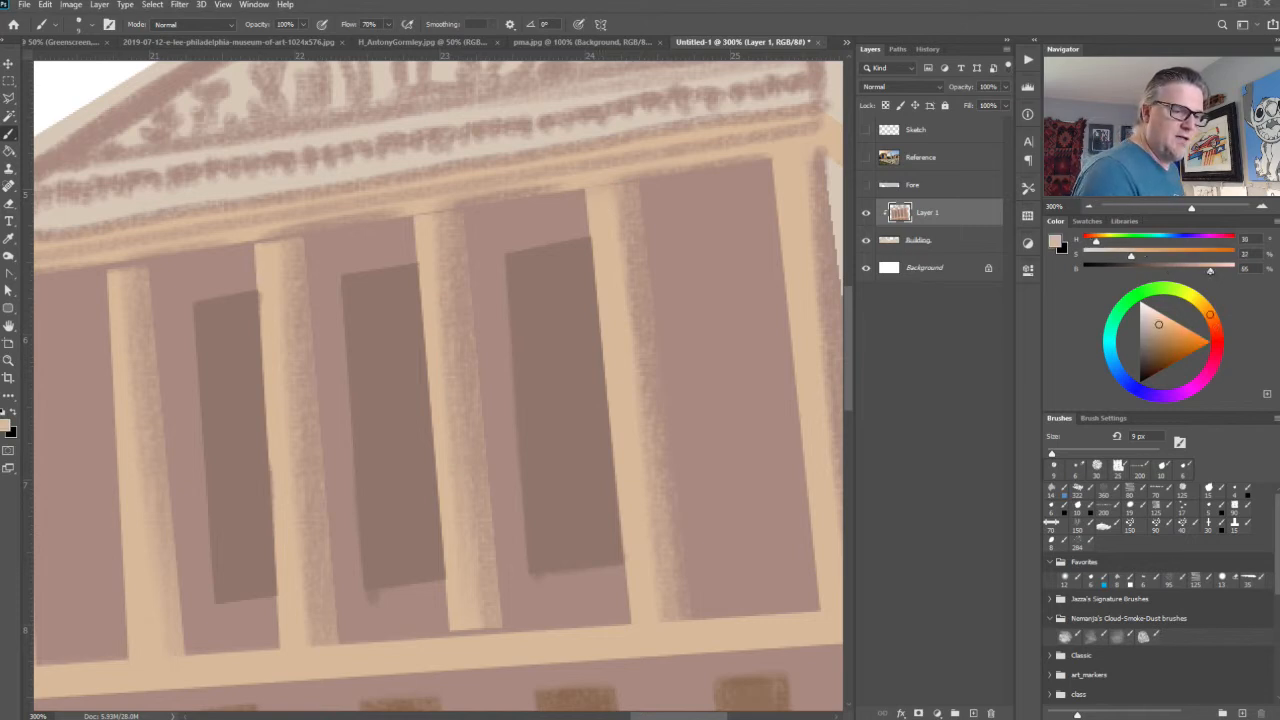
pyautogui.moveTo(1210, 271); pyautogui.dragTo(1199, 271)
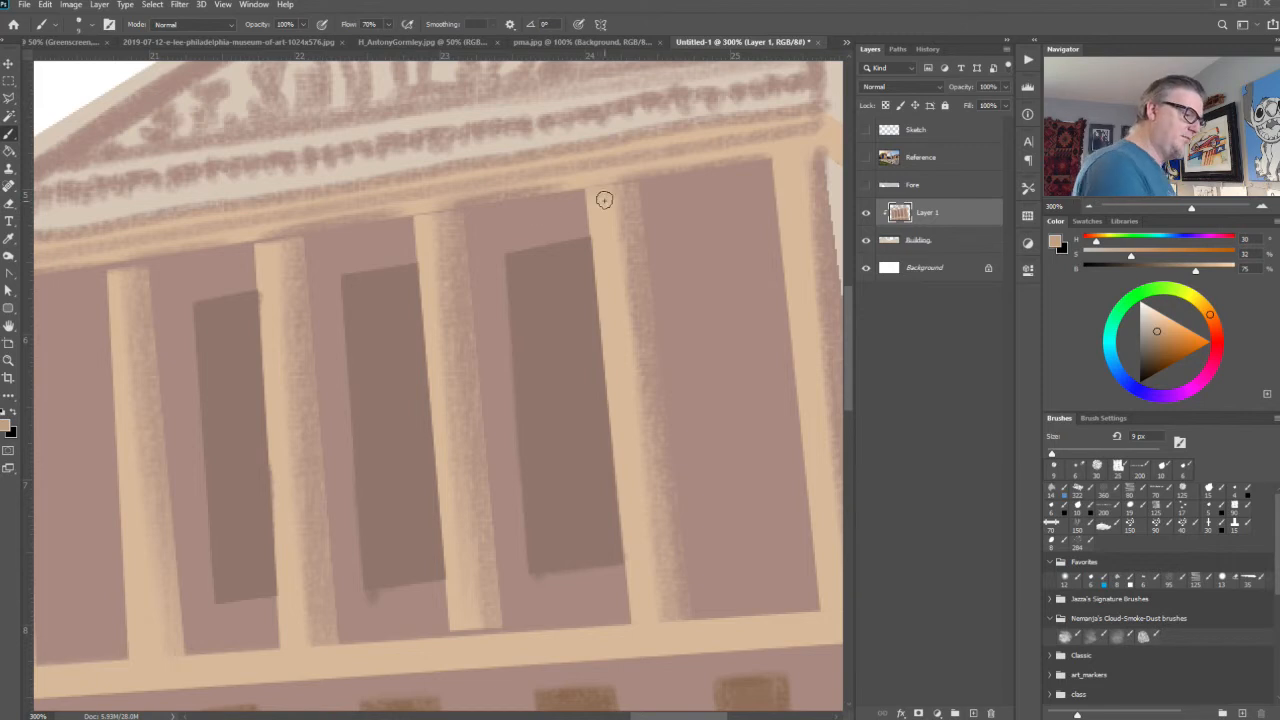
pyautogui.moveTo(587, 204); pyautogui.dragTo(643, 190)
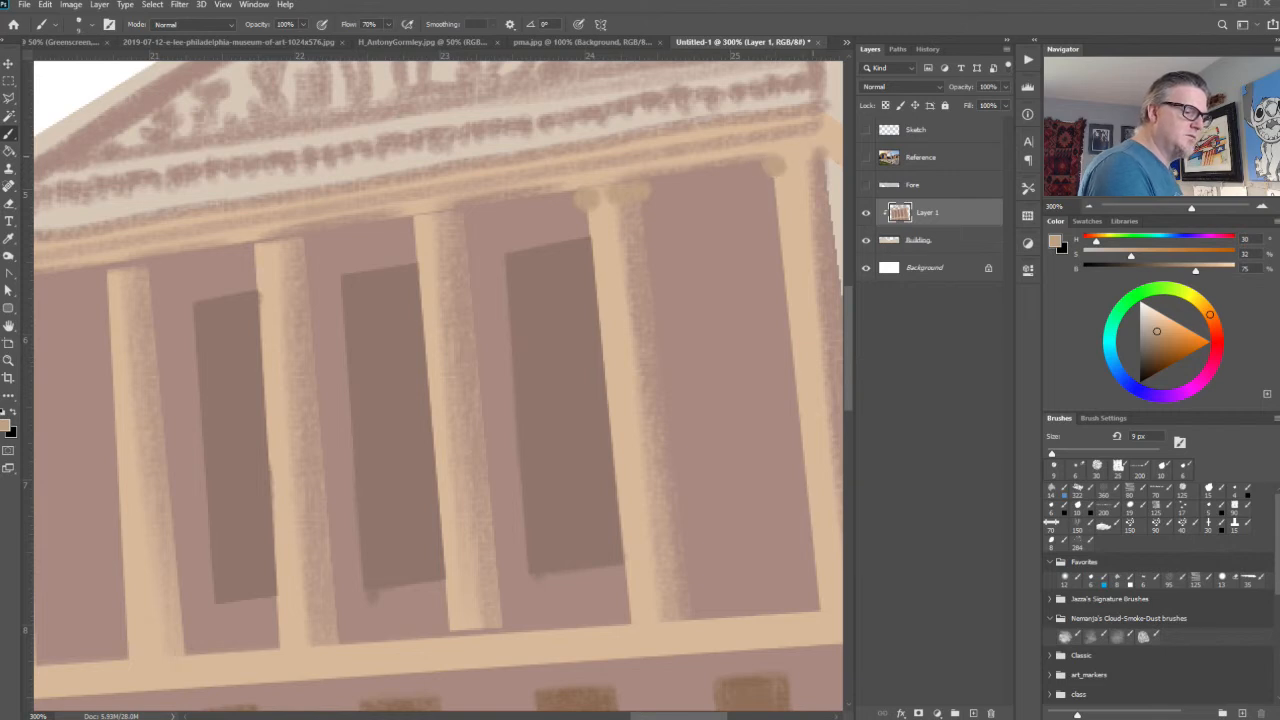
pyautogui.moveTo(818, 156); pyautogui.dragTo(791, 171)
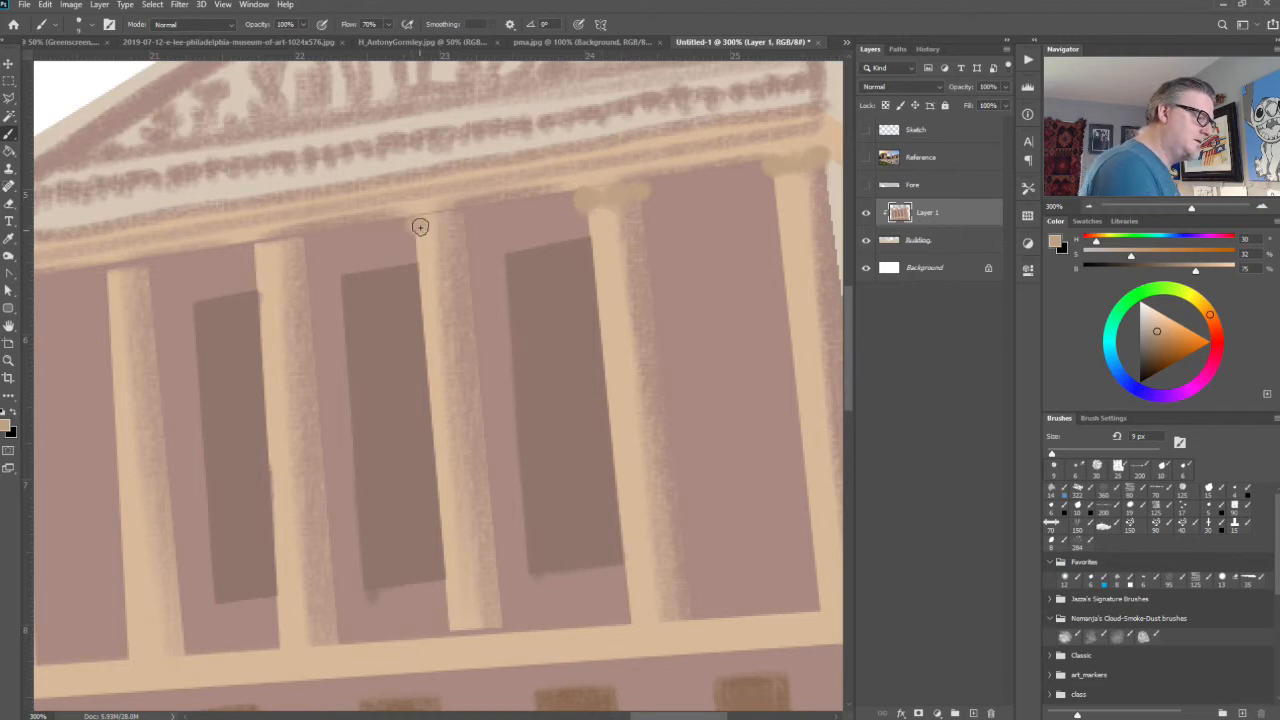
pyautogui.moveTo(420, 226); pyautogui.dragTo(457, 223)
pyautogui.moveTo(265, 252)
pyautogui.mouseDown()
pyautogui.moveTo(251, 249)
pyautogui.moveTo(305, 248)
pyautogui.mouseUp()
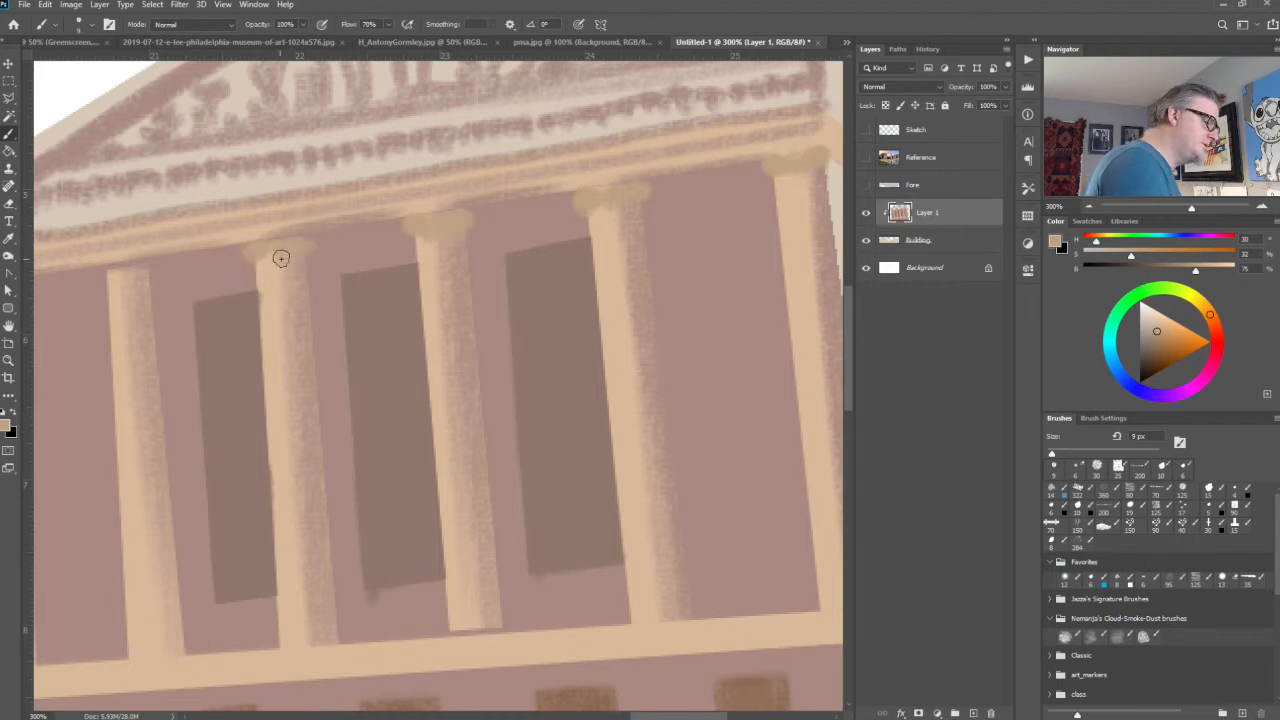
pyautogui.moveTo(111, 276)
pyautogui.mouseDown()
pyautogui.moveTo(157, 277)
pyautogui.moveTo(132, 265)
pyautogui.mouseUp()
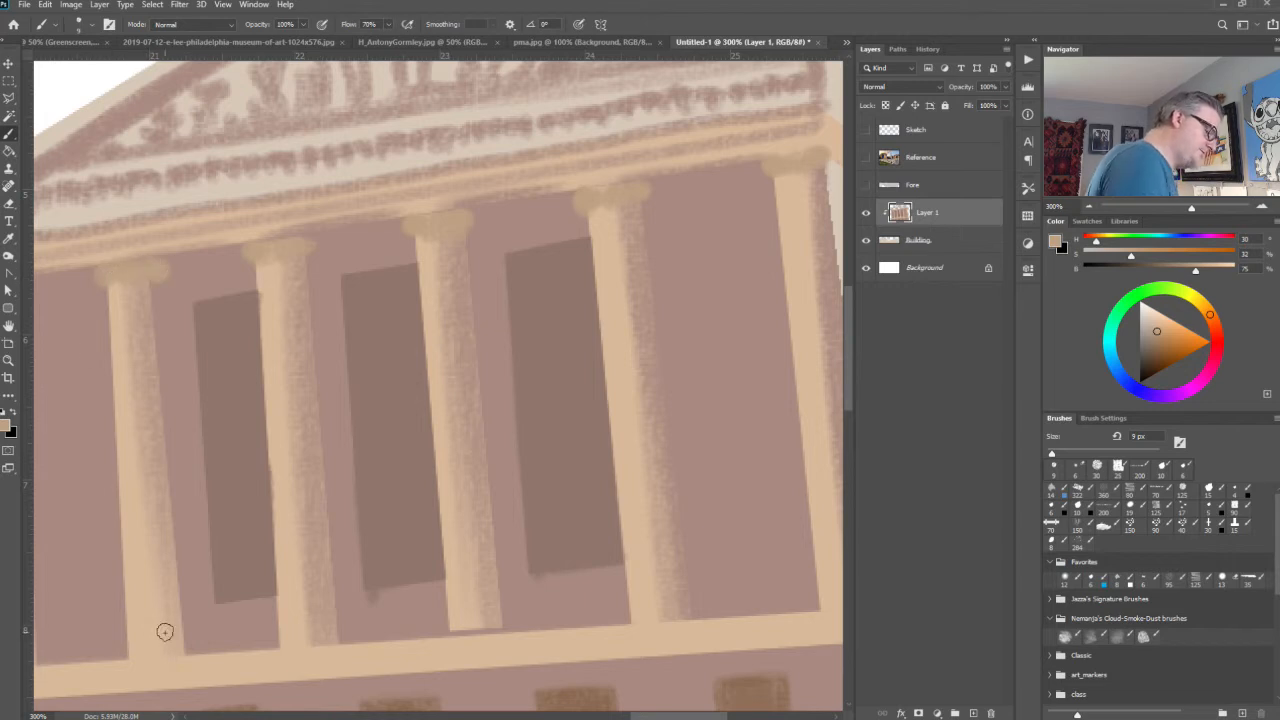
# Step: Brush rounded bases in the same darker tan (H 30, S 32, B 75) at the feet of four columns
pyautogui.moveTo(133, 652)
pyautogui.mouseDown()
pyautogui.moveTo(129, 663)
pyautogui.moveTo(189, 654)
pyautogui.mouseUp()
pyautogui.moveTo(284, 649)
pyautogui.mouseDown()
pyautogui.moveTo(272, 645)
pyautogui.moveTo(306, 642)
pyautogui.mouseUp()
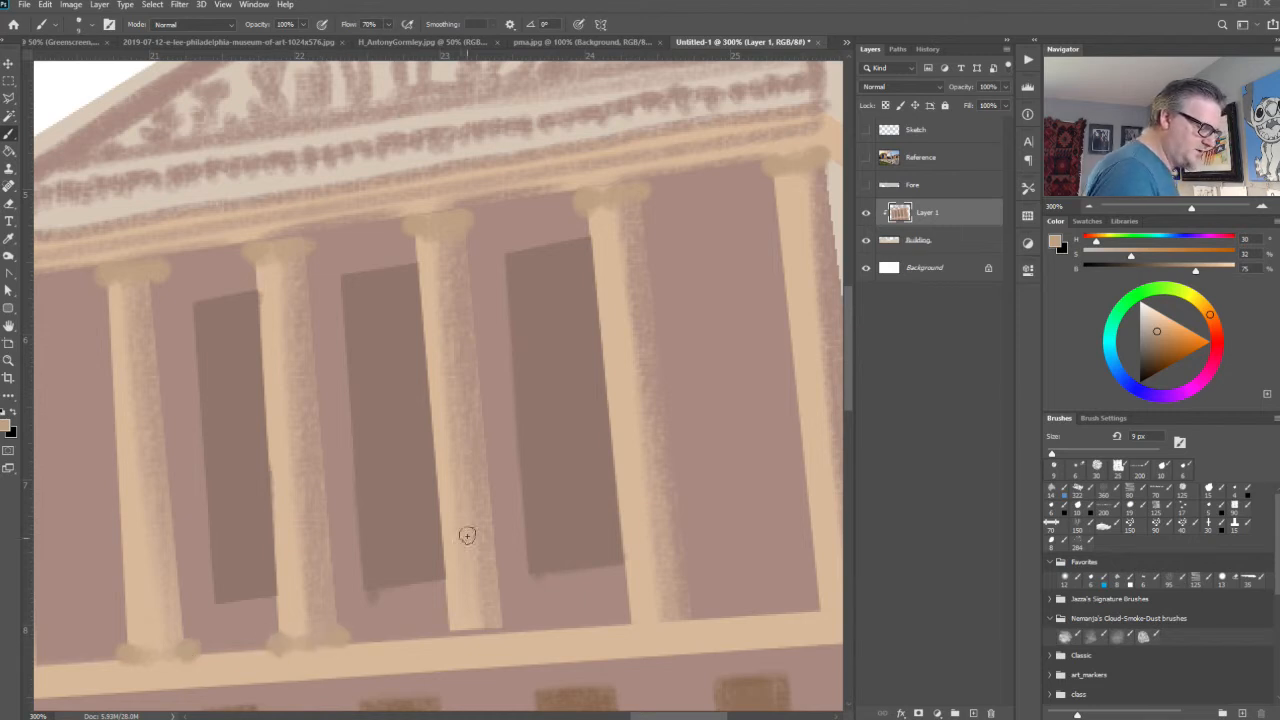
pyautogui.moveTo(449, 626); pyautogui.dragTo(503, 630)
pyautogui.moveTo(627, 629); pyautogui.dragTo(690, 616)
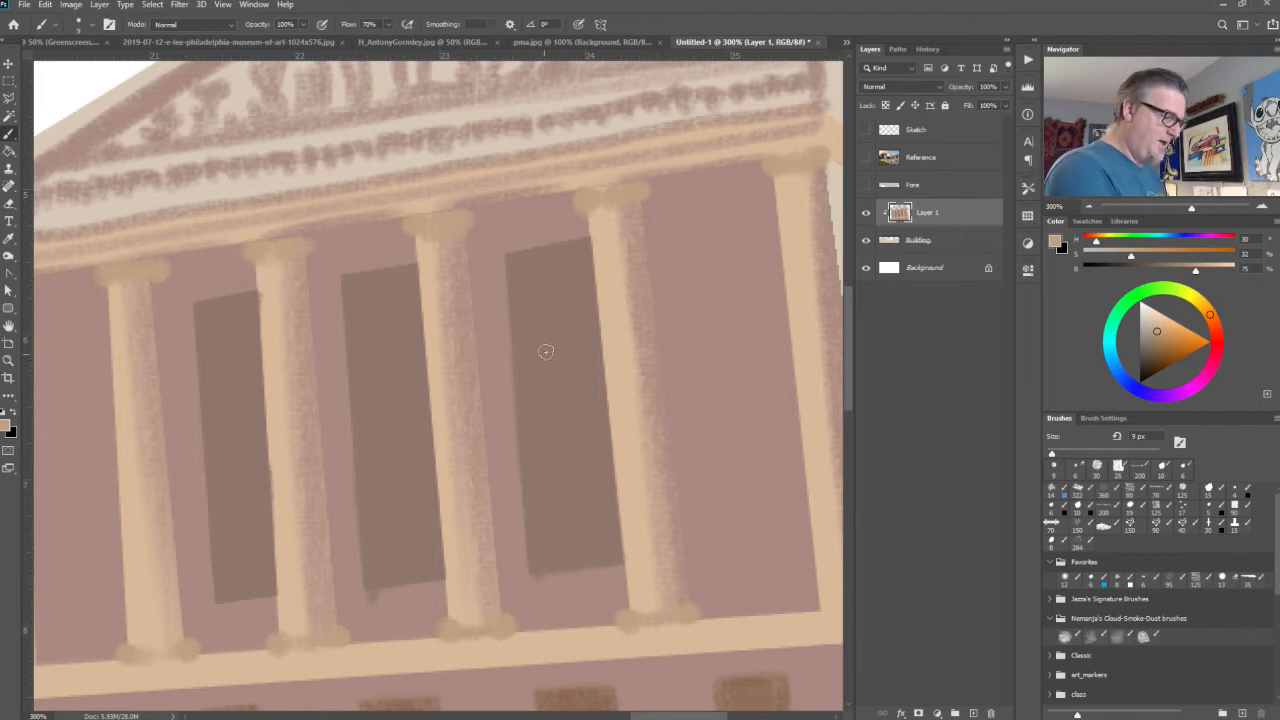
# Step: Draw fine scroll lines on the column capitals with a 3 px brush in brown (H 30, S 32, B 54)
pyautogui.press('[')
pyautogui.press('[')
pyautogui.press('[')
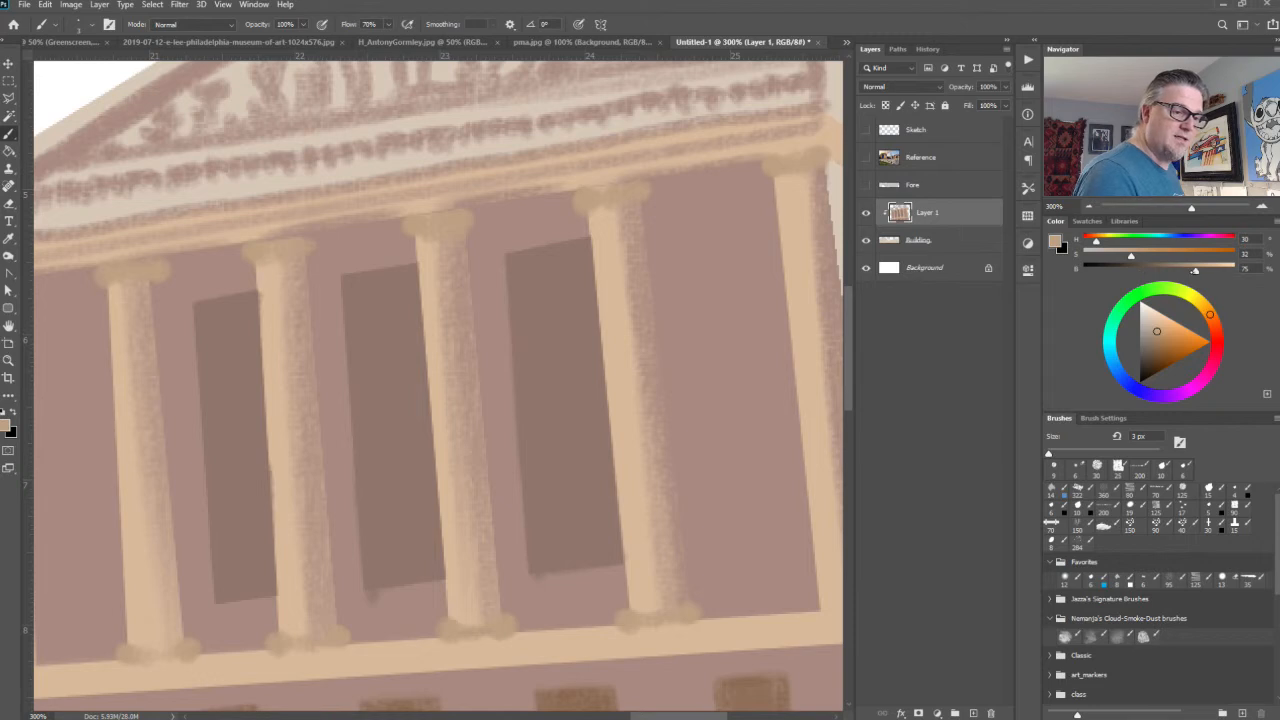
pyautogui.moveTo(1156, 331); pyautogui.dragTo(1152, 345)
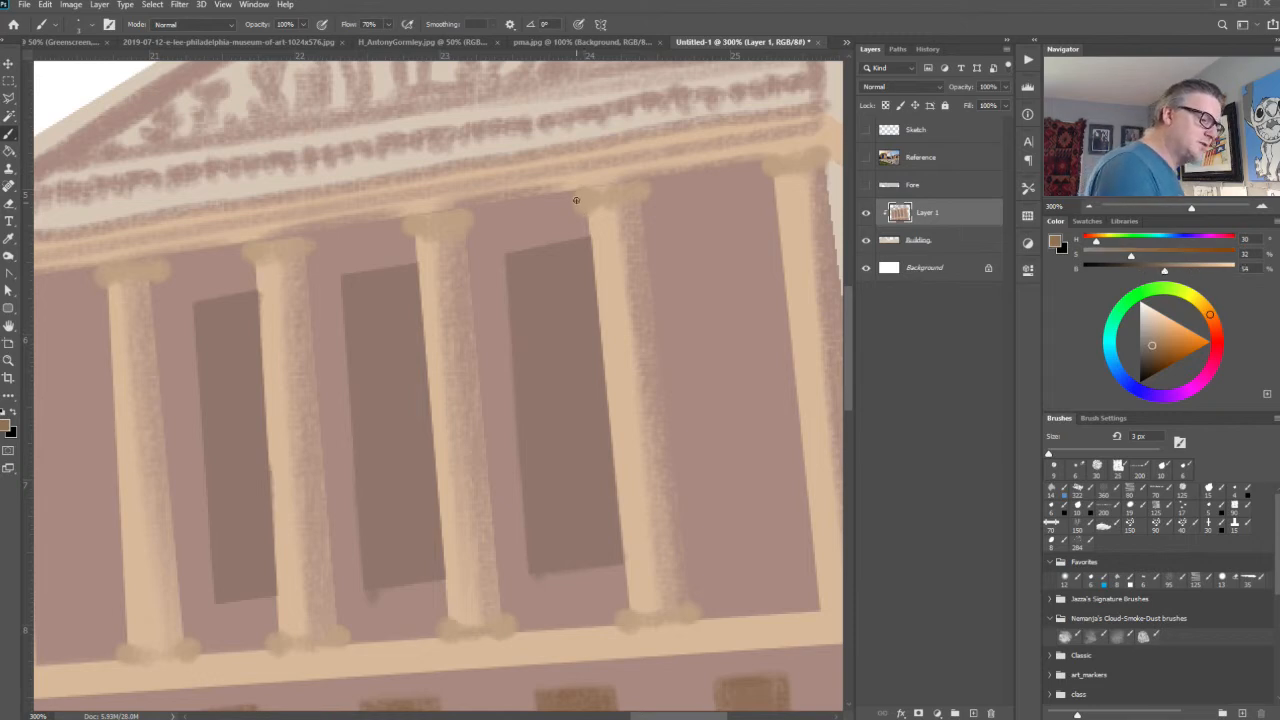
pyautogui.moveTo(576, 200); pyautogui.dragTo(575, 201)
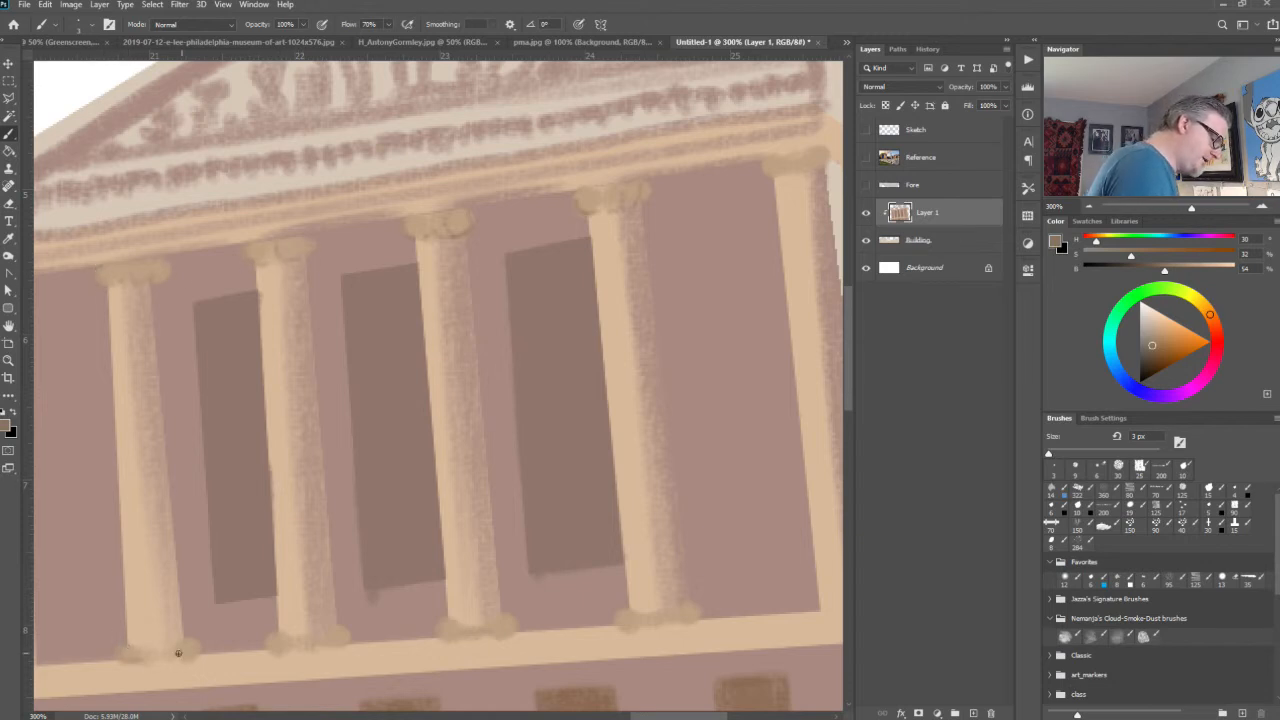
# Step: Add thin brown detail lines to the rounded bases of the four columns
pyautogui.moveTo(165, 651); pyautogui.dragTo(188, 642)
pyautogui.moveTo(294, 642); pyautogui.dragTo(274, 648)
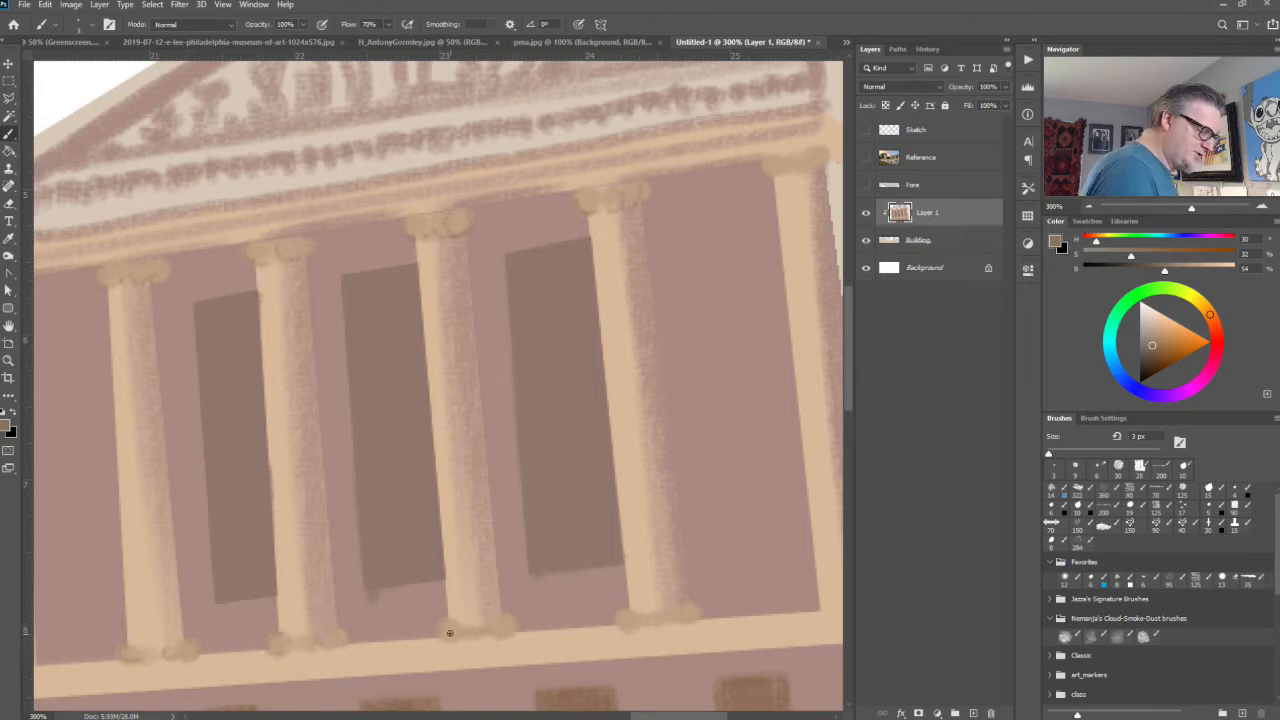
pyautogui.moveTo(448, 621); pyautogui.dragTo(504, 620)
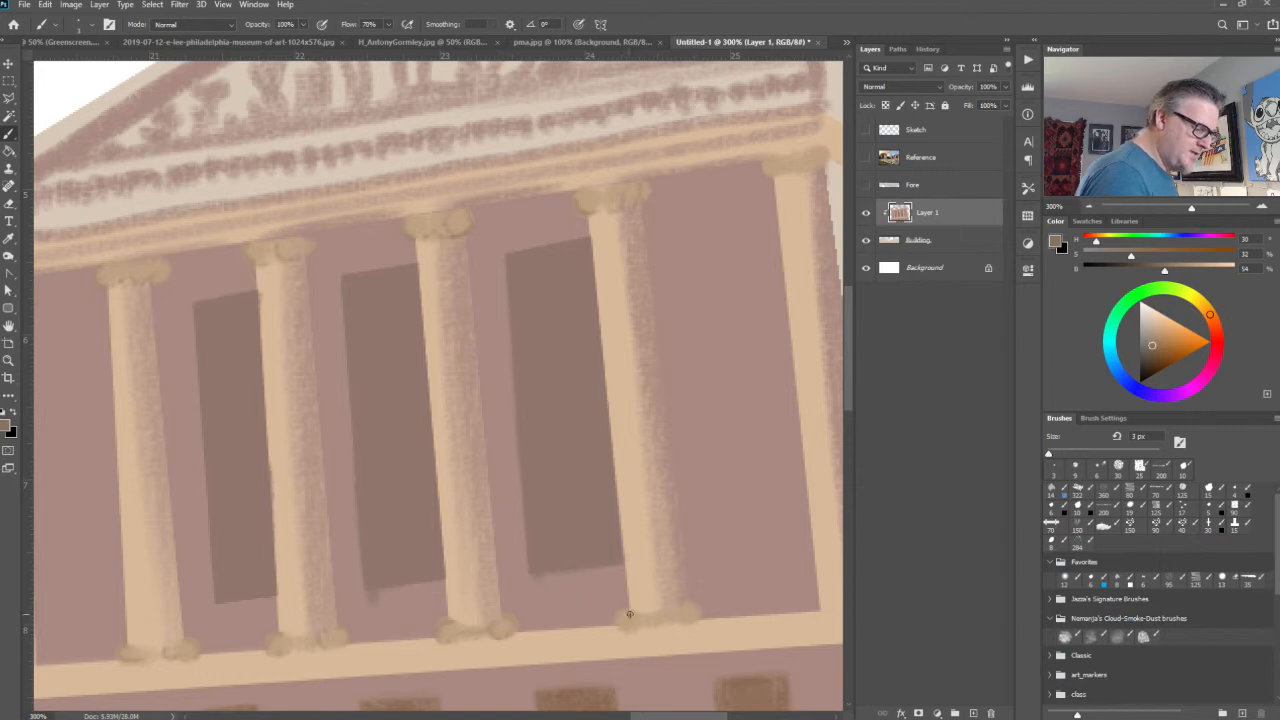
pyautogui.moveTo(634, 610); pyautogui.dragTo(668, 617)
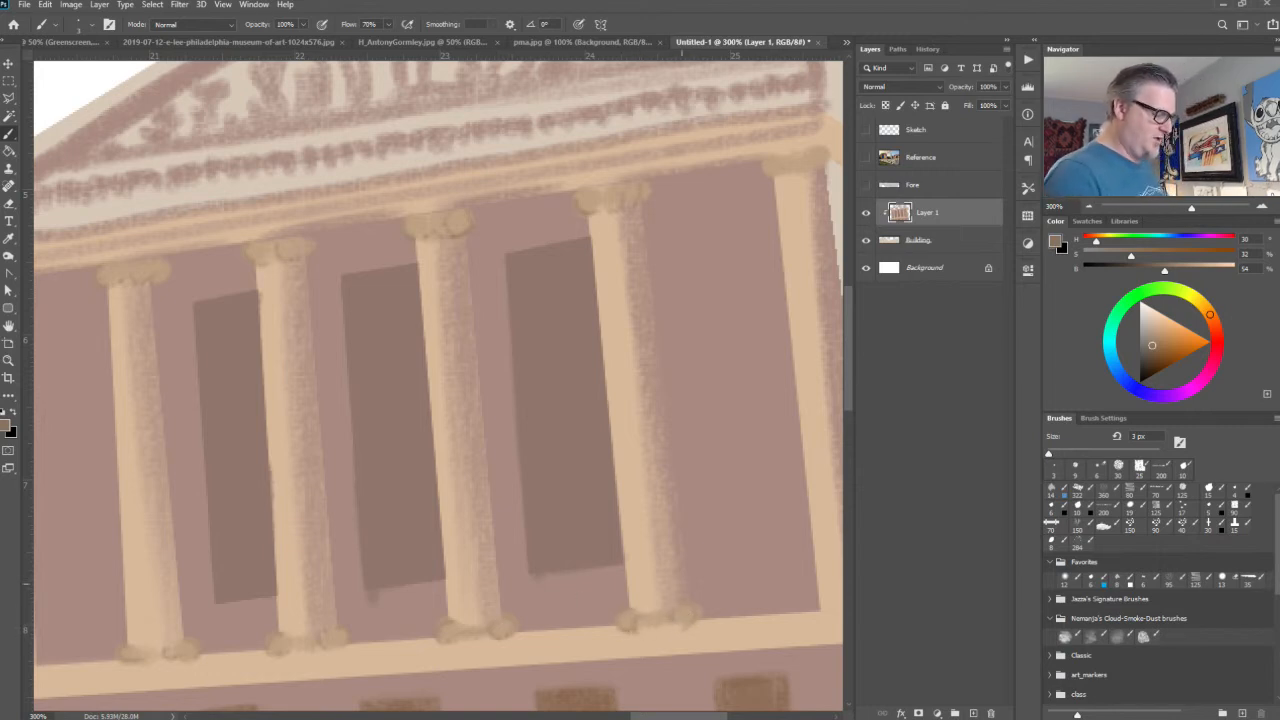
# Step: Paint over the overhanging left tip of the pediment with an 8 px brush in the sampled wall beige (H 31, S 14, B 85)
pyautogui.hotkey('ctrl', '-')
pyautogui.hotkey('ctrl', '-')
pyautogui.hotkey('ctrl', '-')
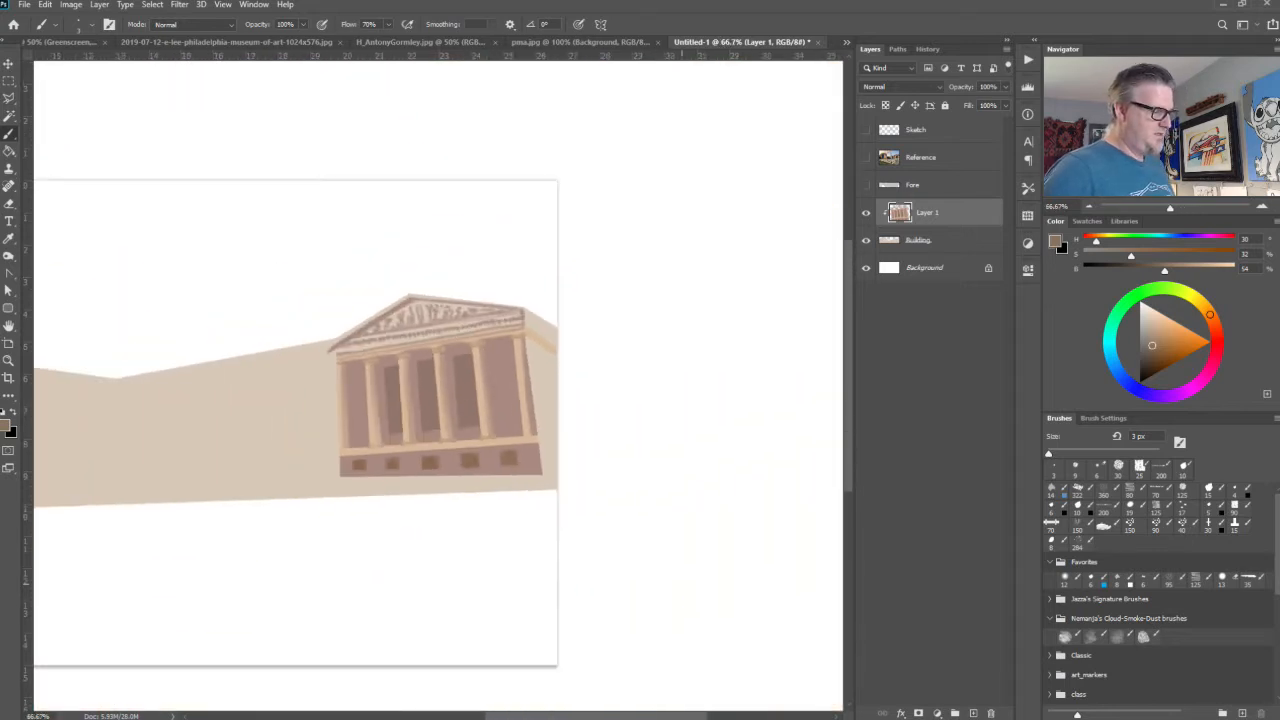
pyautogui.moveTo(283, 534); pyautogui.dragTo(573, 499)
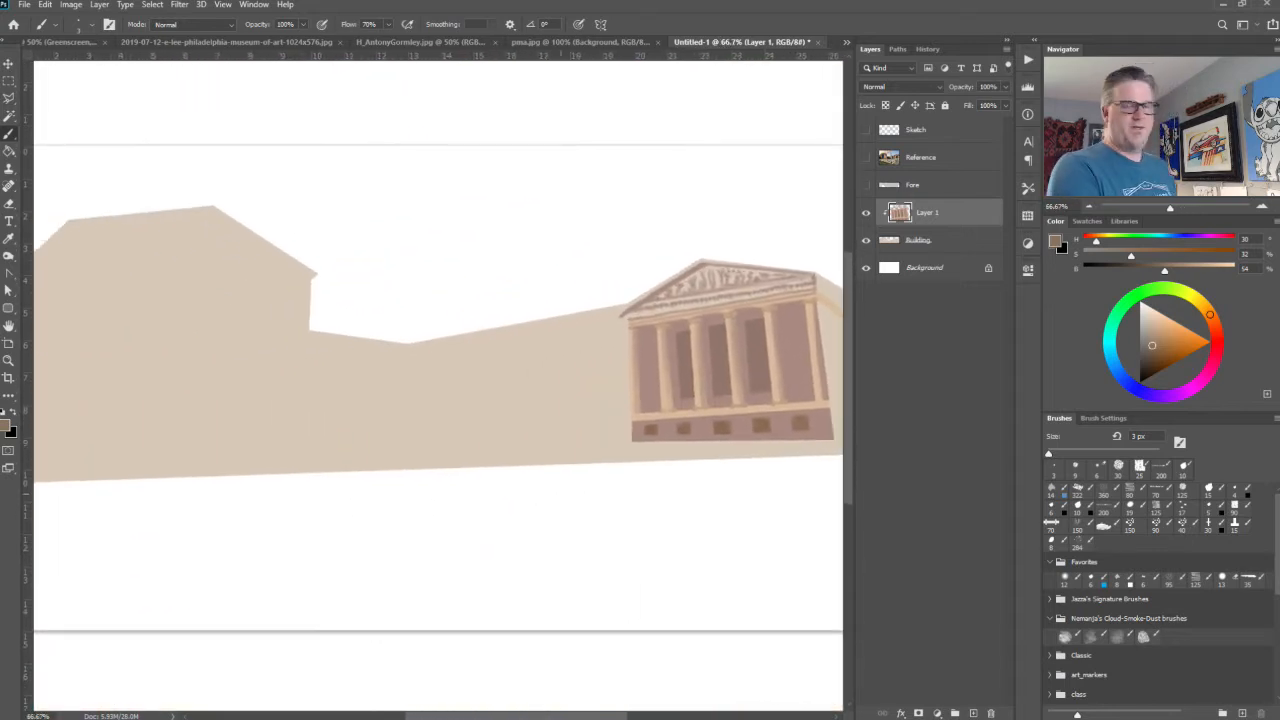
pyautogui.hotkey('ctrl', '+')
pyautogui.hotkey('ctrl', '+')
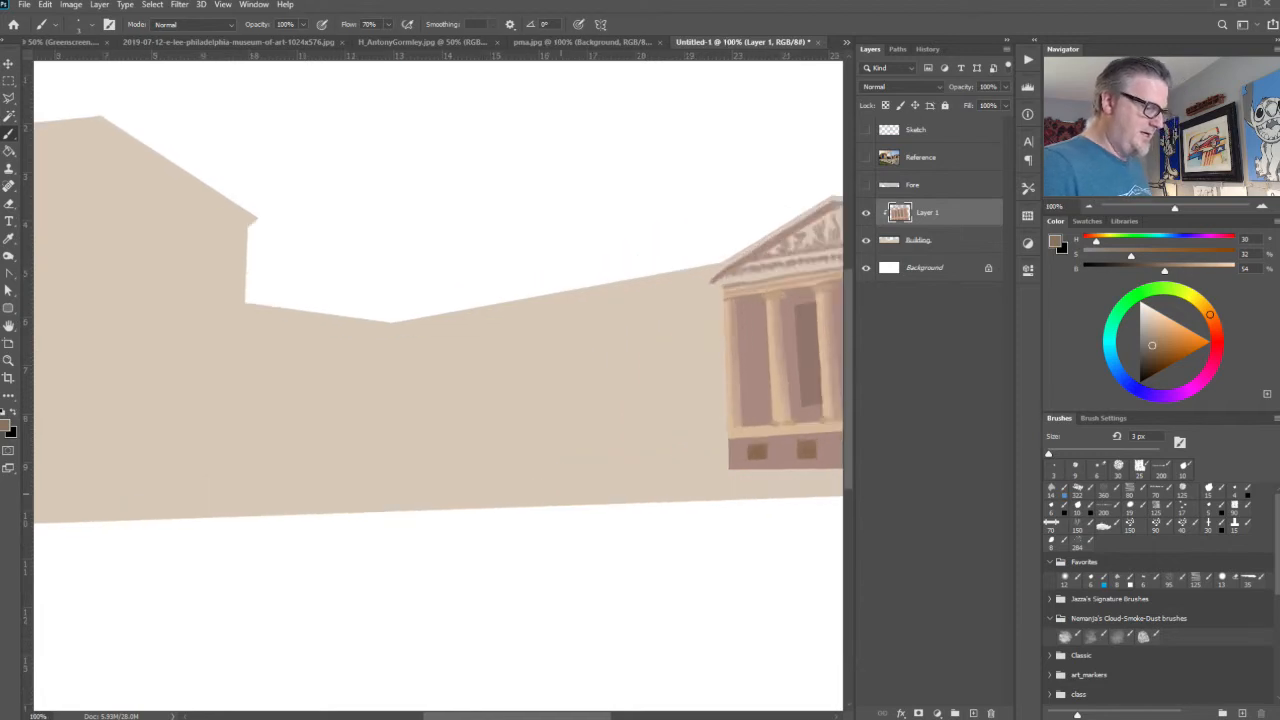
pyautogui.moveTo(671, 374)
pyautogui.mouseDown()
pyautogui.moveTo(211, 482)
pyautogui.moveTo(126, 489)
pyautogui.mouseUp()
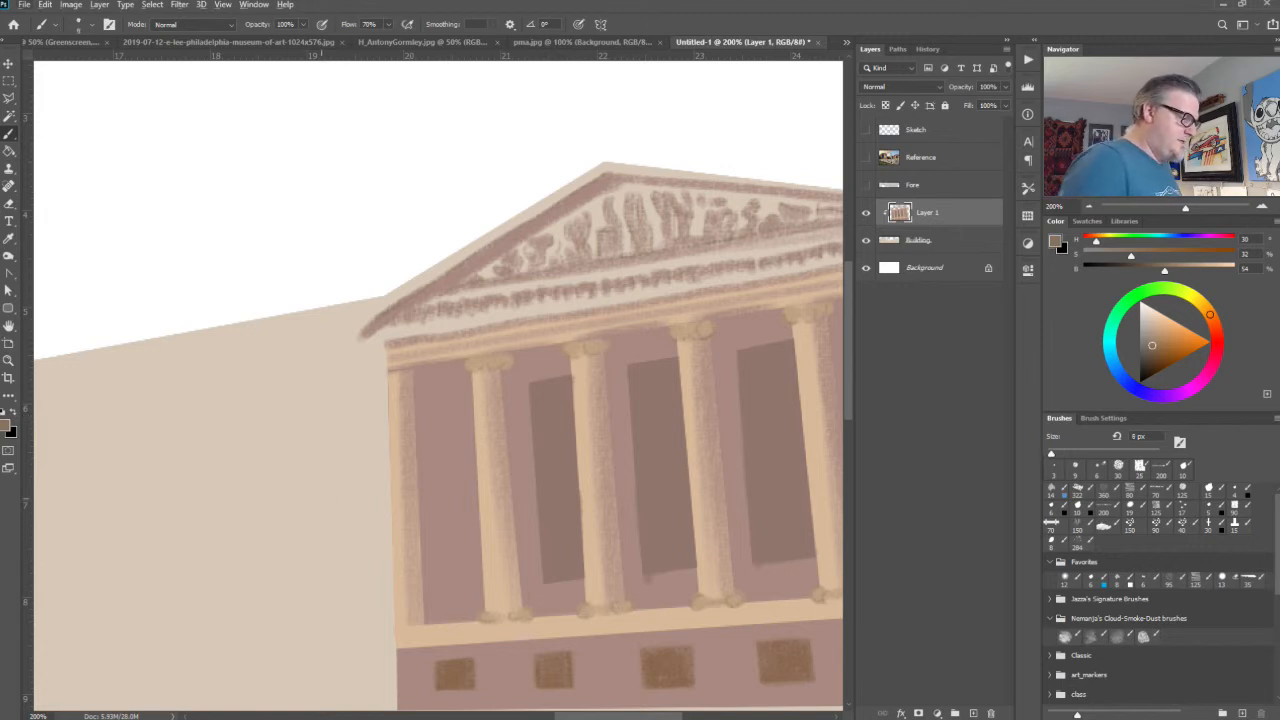
pyautogui.keyDown('alt'); pyautogui.click(311, 384); pyautogui.keyUp('alt')
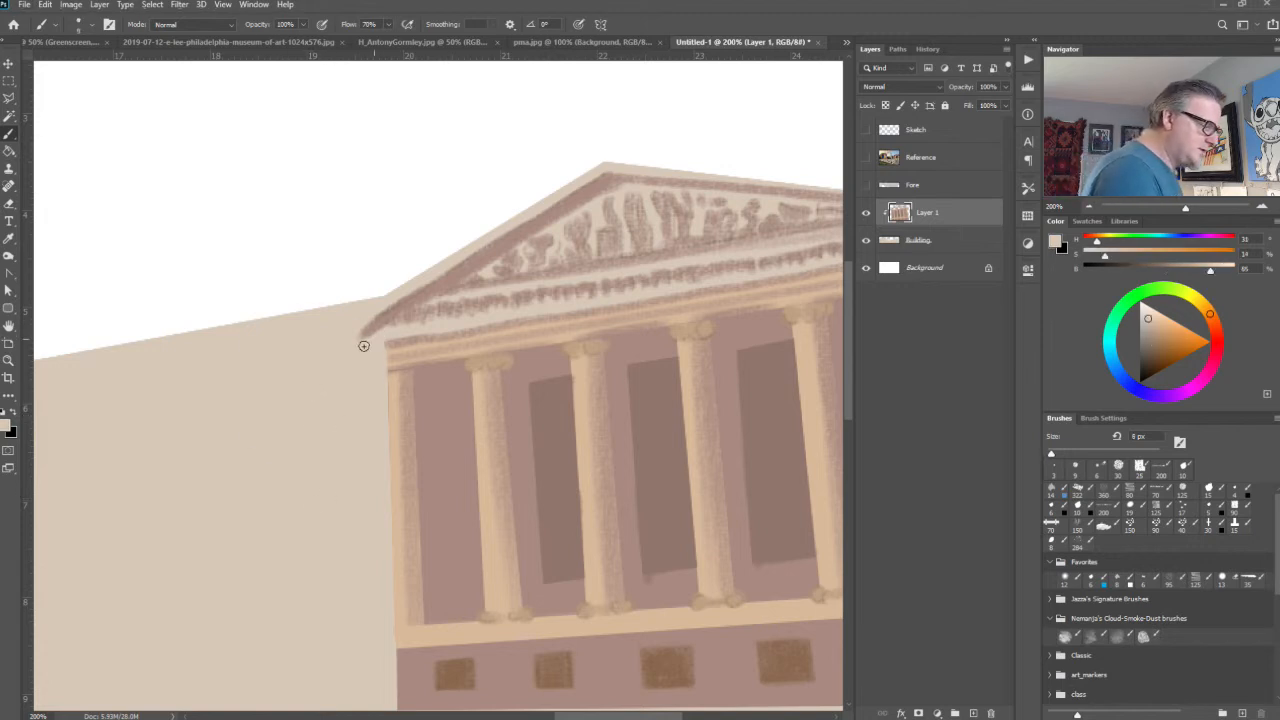
pyautogui.moveTo(364, 344)
pyautogui.mouseDown()
pyautogui.moveTo(366, 324)
pyautogui.moveTo(379, 331)
pyautogui.mouseUp()
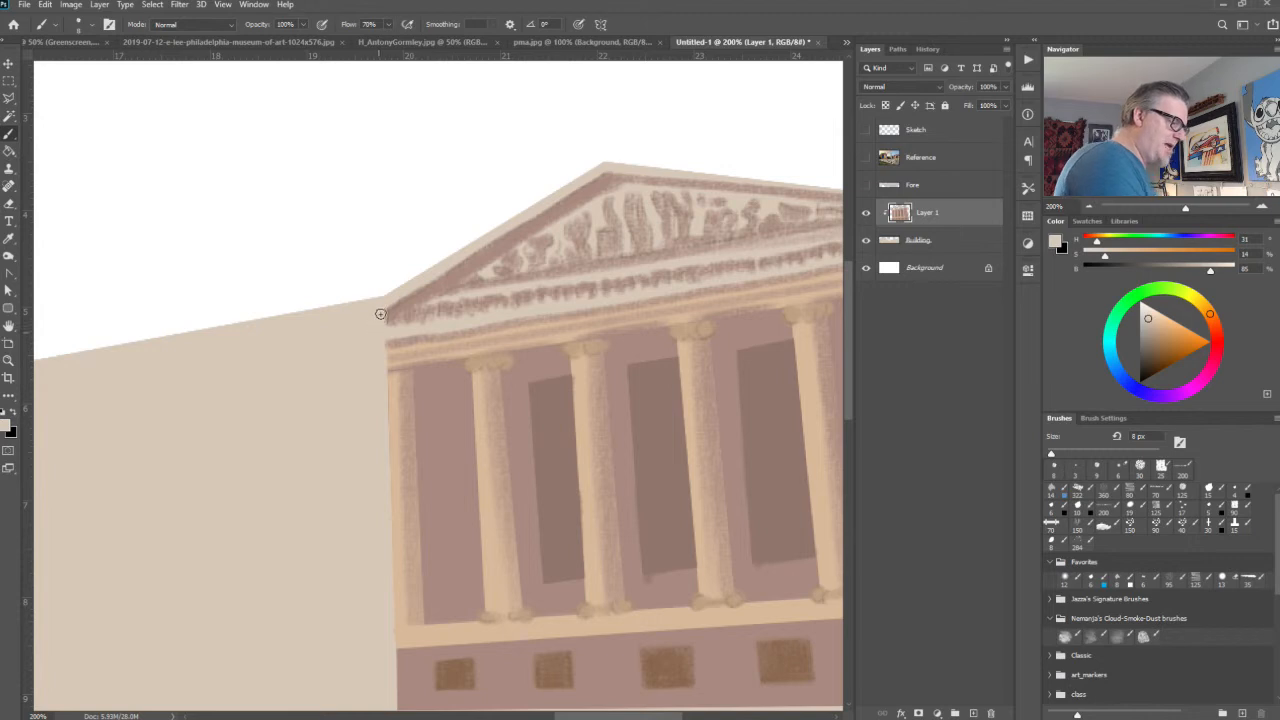
# Step: Paint a vertical mauve edge (H 15, S 24, B 66) at the pediment's left end, then resample the wall beige
pyautogui.keyDown('alt'); pyautogui.click(433, 475); pyautogui.keyUp('alt')
pyautogui.moveTo(389, 311); pyautogui.dragTo(389, 338)
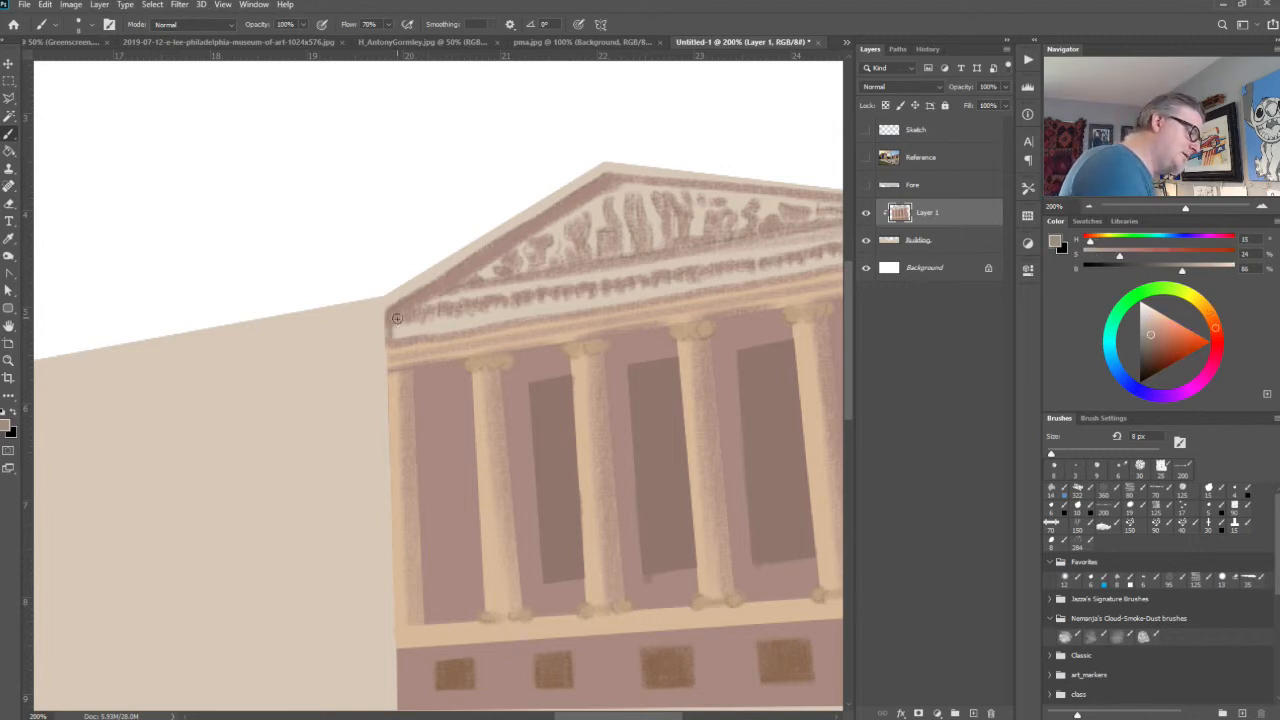
pyautogui.keyDown('alt'); pyautogui.click(317, 460); pyautogui.keyUp('alt')
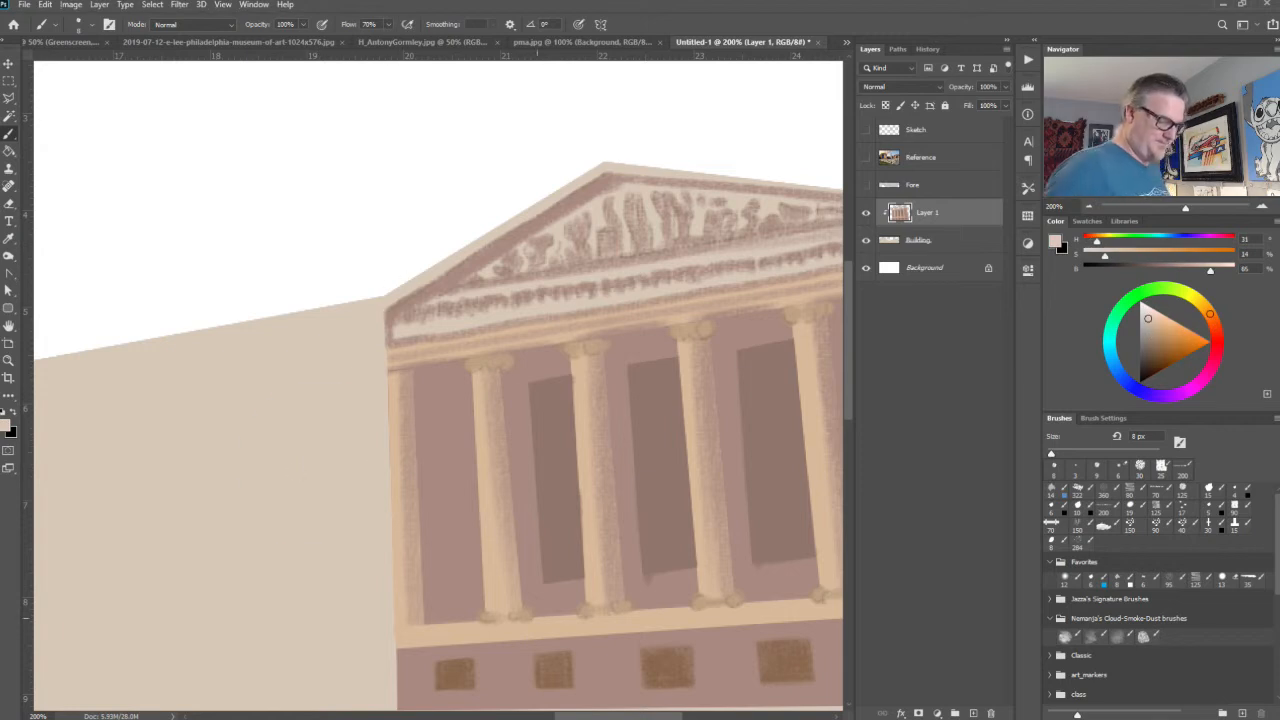
# Step: Select the silhouette on the Building layer with the Magic Wand and start subtracting from it along the portico's right edge with the Polygonal Lasso
pyautogui.hotkey('ctrl', '-')
pyautogui.hotkey('ctrl', '-')
pyautogui.moveTo(329, 580); pyautogui.dragTo(565, 566)
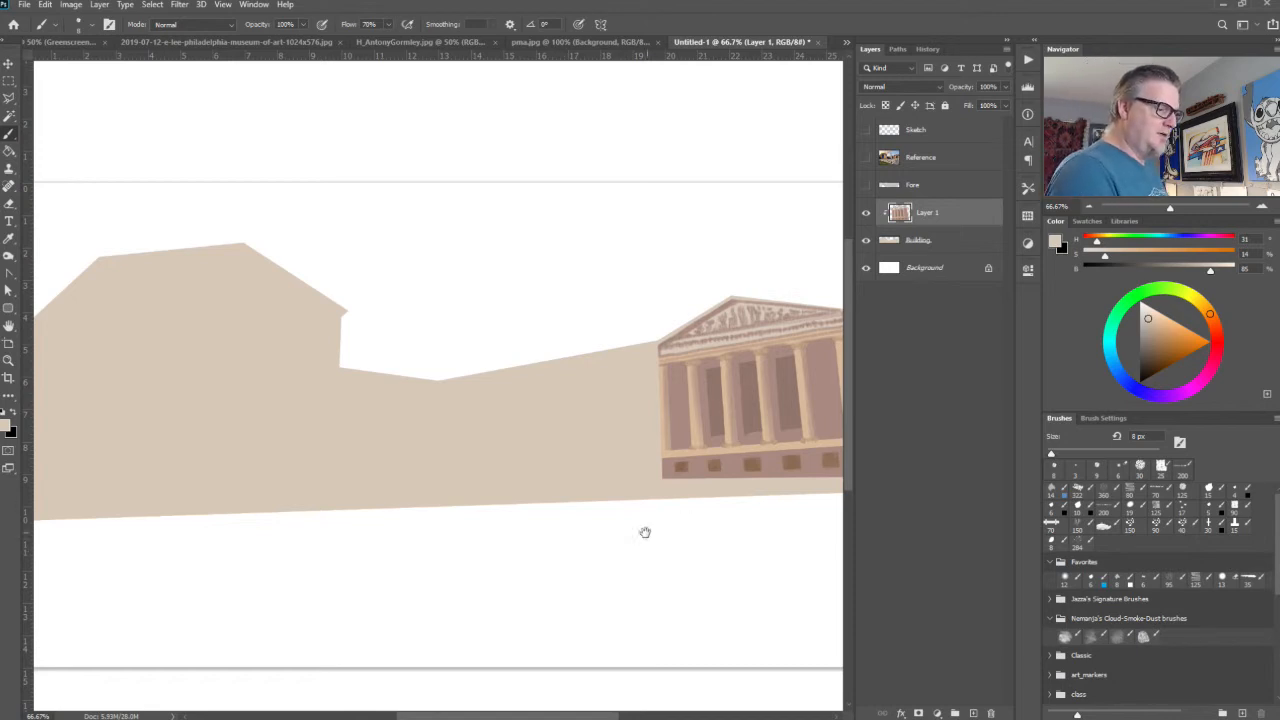
pyautogui.moveTo(643, 531); pyautogui.dragTo(537, 534)
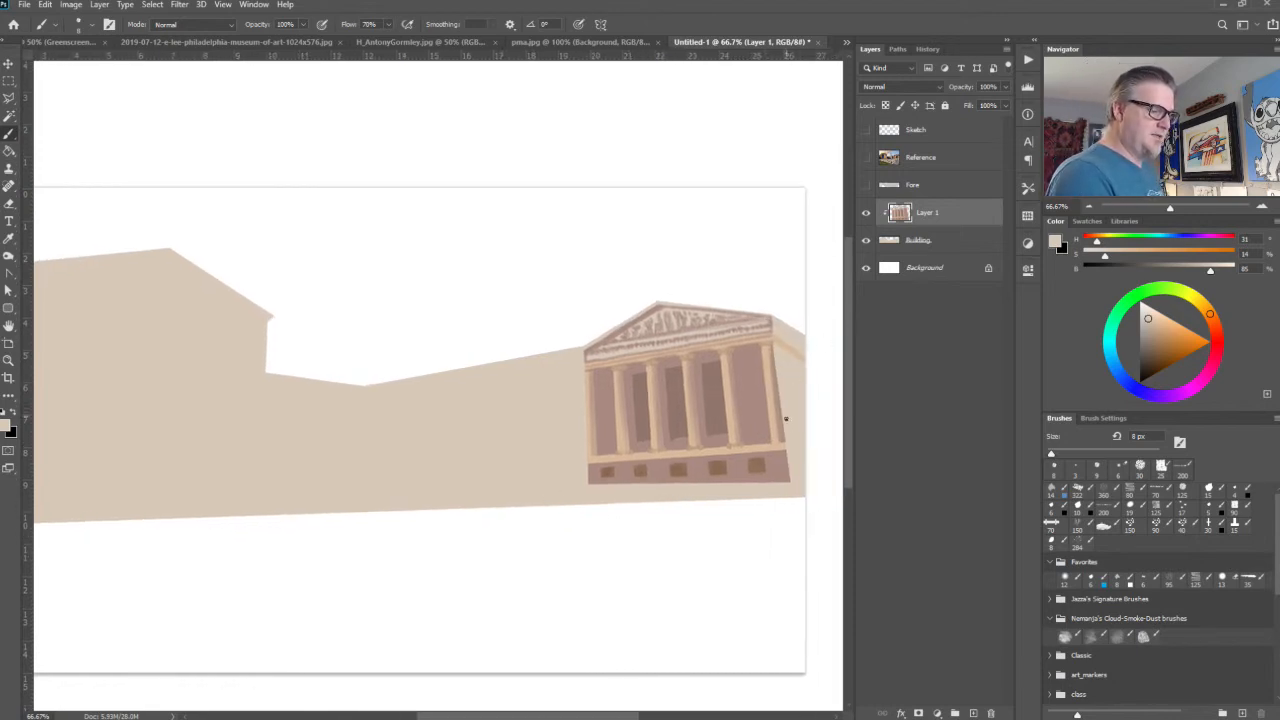
pyautogui.press('l')
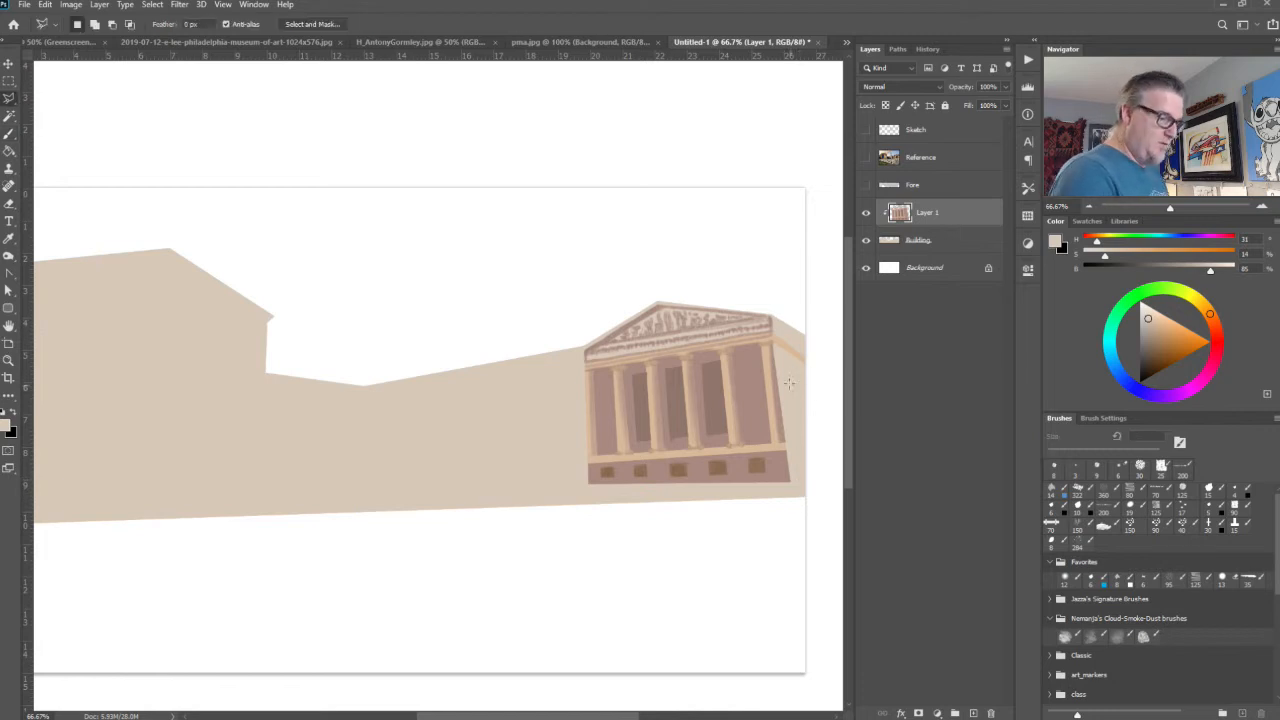
pyautogui.click(914, 243)
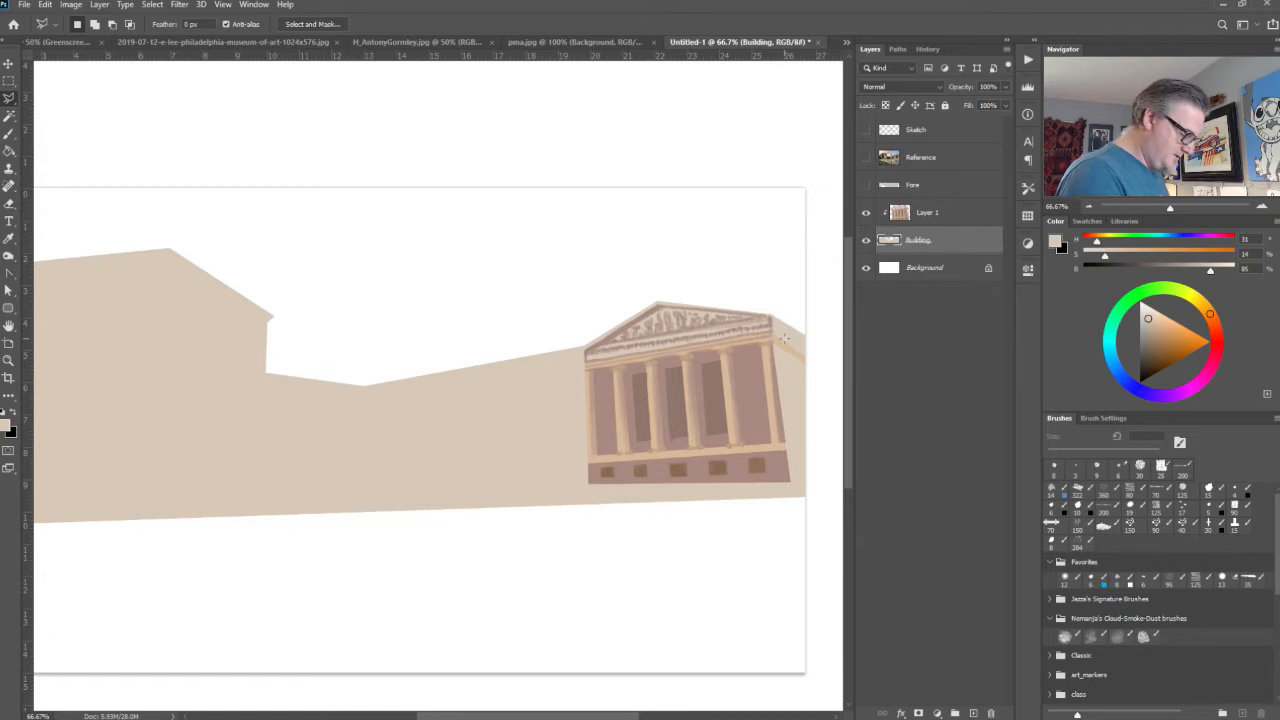
pyautogui.press('w')
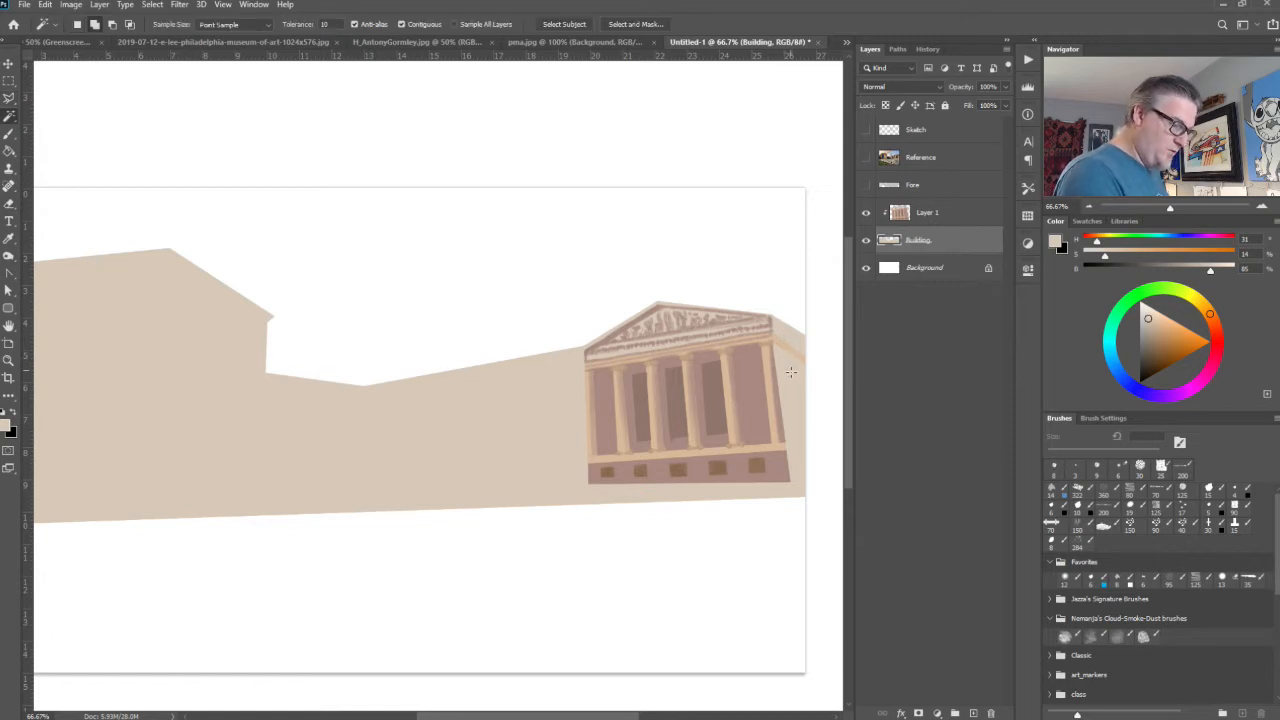
pyautogui.press('l')
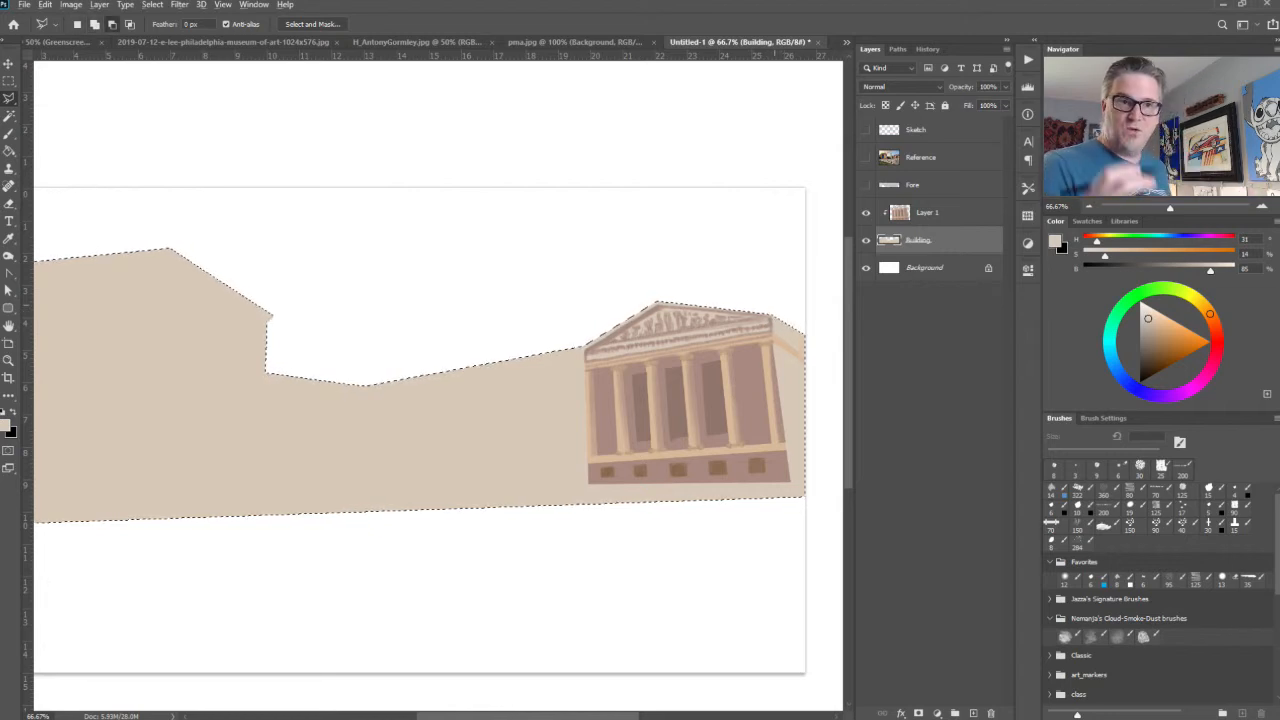
pyautogui.click(770, 314)
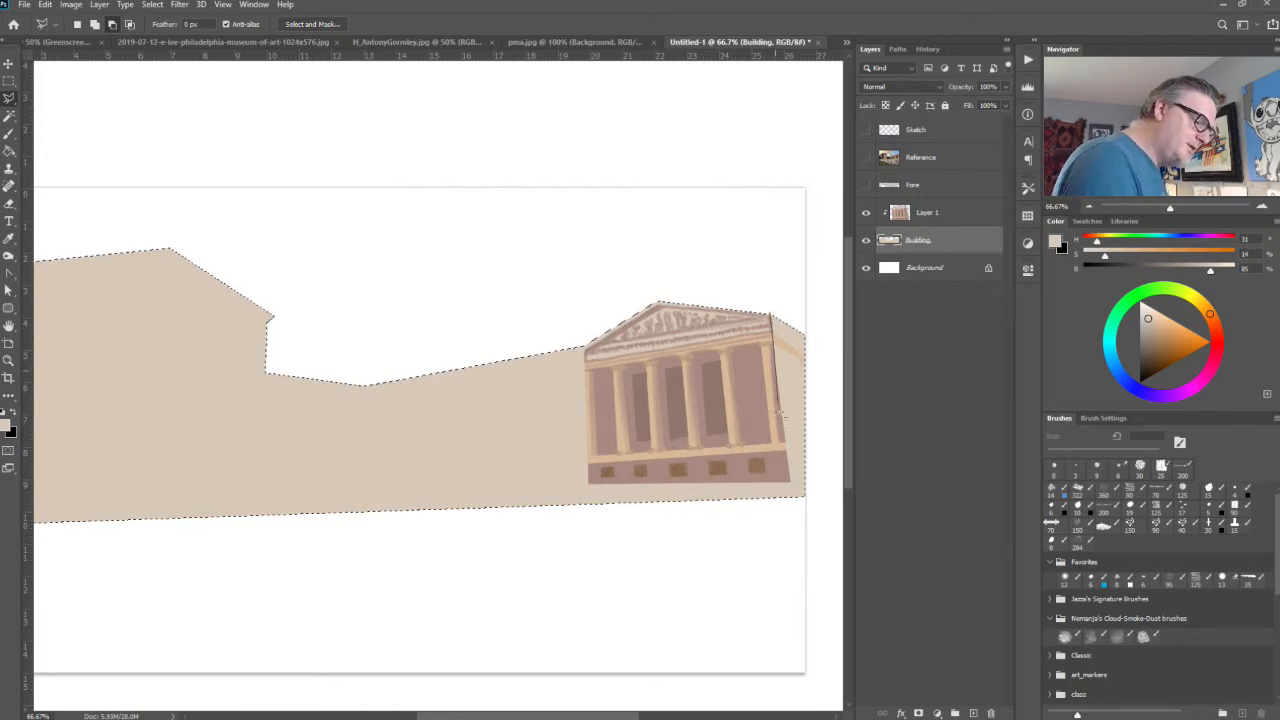
# Step: Subtract the area between the portico's outer corner edge and the far building from the Building layer's selection with the Polygonal Lasso
pyautogui.click(790, 497)
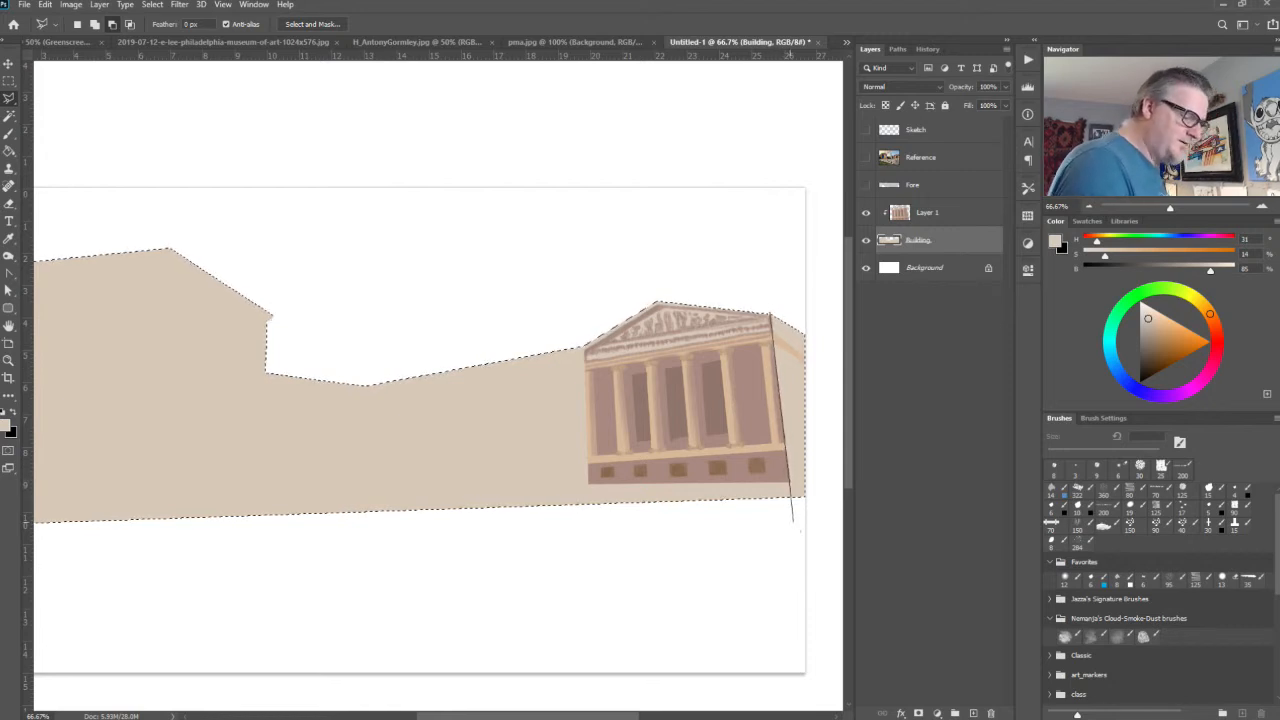
pyautogui.click(793, 521)
pyautogui.click(58, 622)
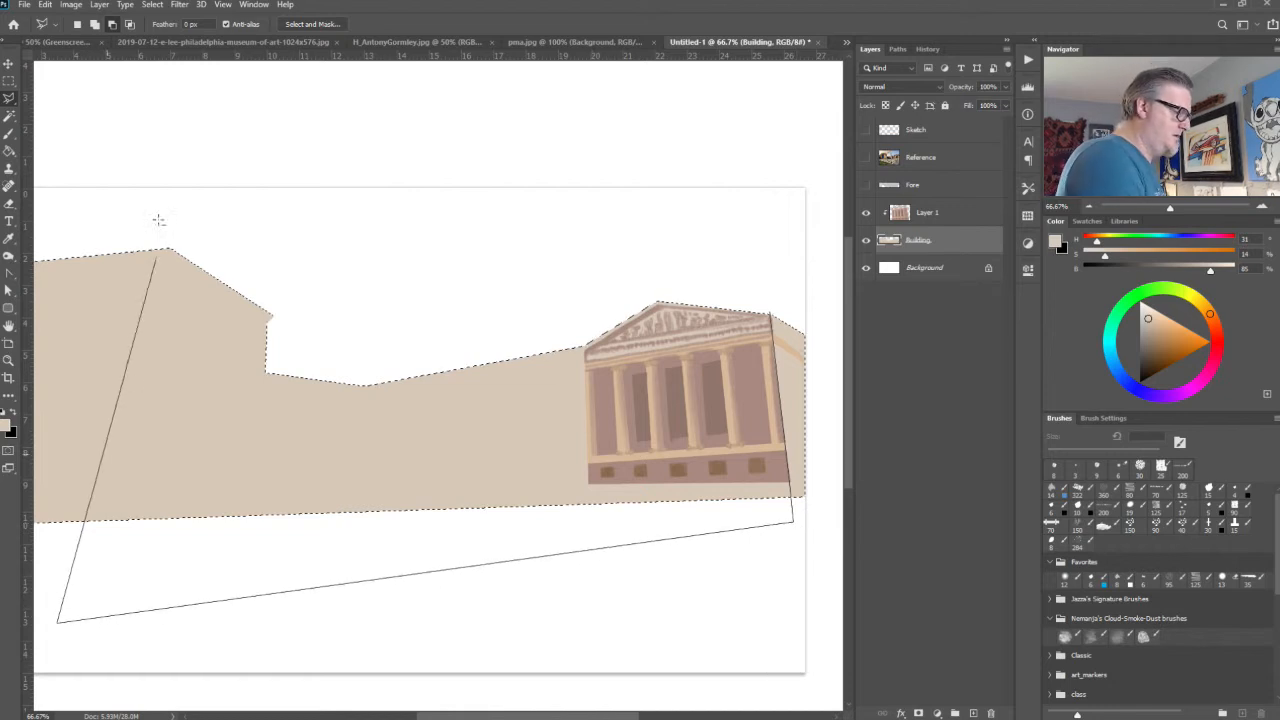
pyautogui.click(152, 172)
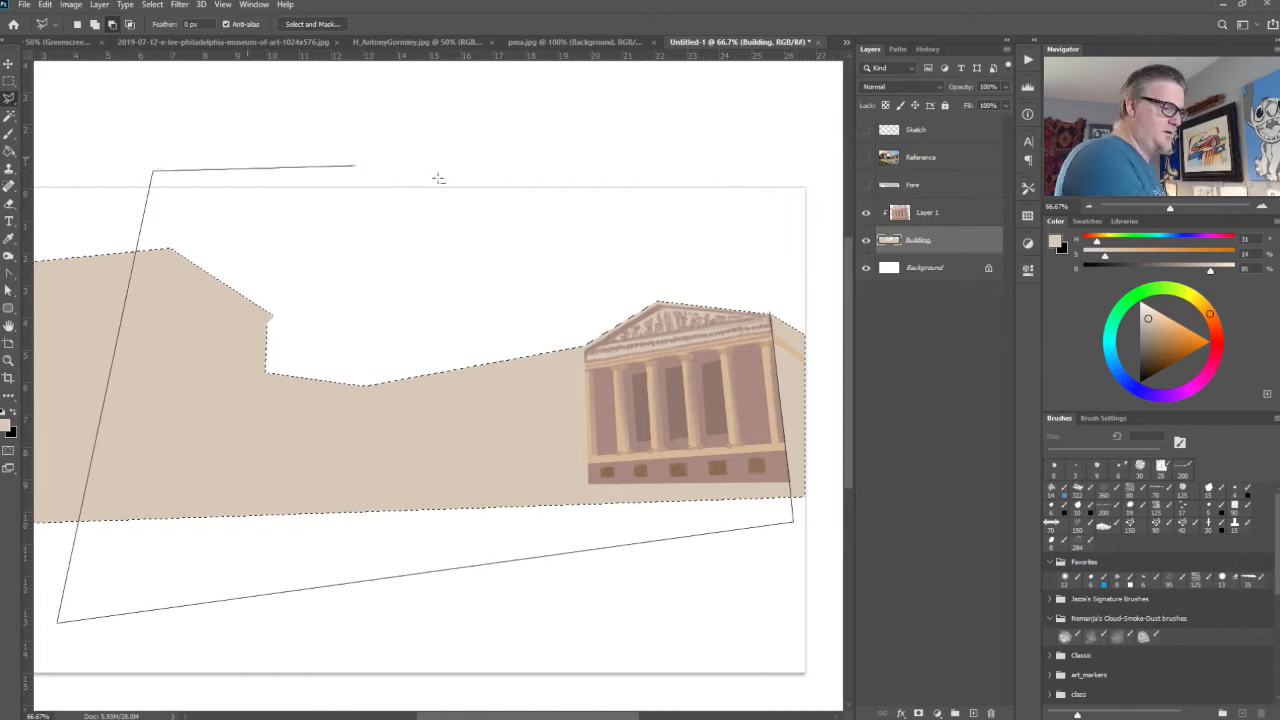
pyautogui.doubleClick(771, 314)
# Step: Subtract the leftover part of the far-left building from the selection, keeping only the narrow strip beside the portico selected
pyautogui.moveTo(305, 588); pyautogui.dragTo(691, 577)
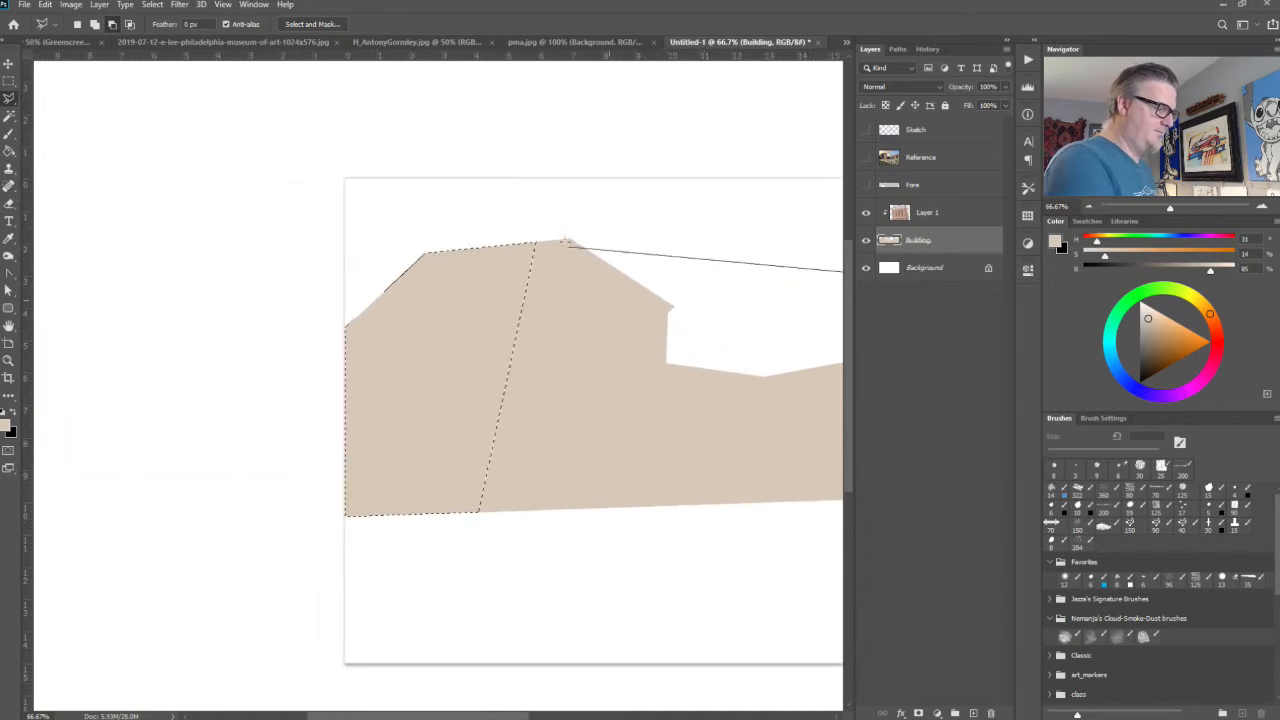
pyautogui.click(427, 187)
pyautogui.click(286, 329)
pyautogui.click(290, 630)
pyautogui.click(563, 572)
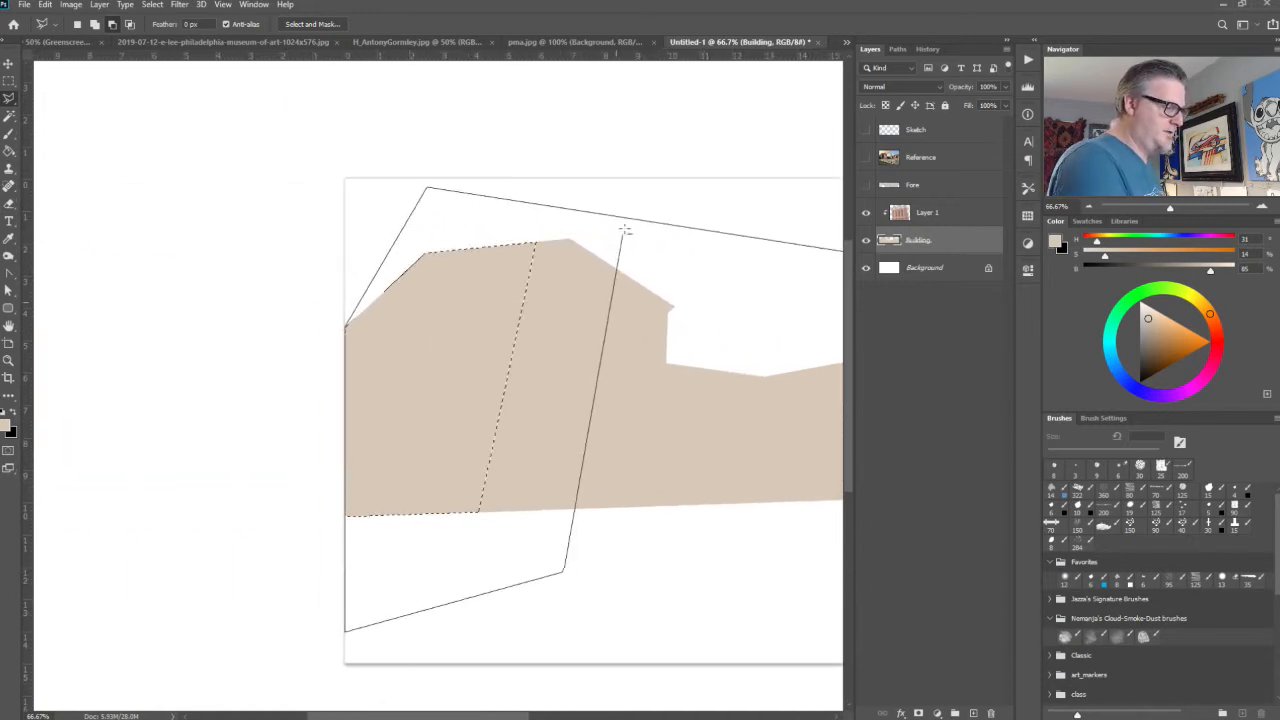
pyautogui.click(623, 228)
pyautogui.doubleClick(711, 286)
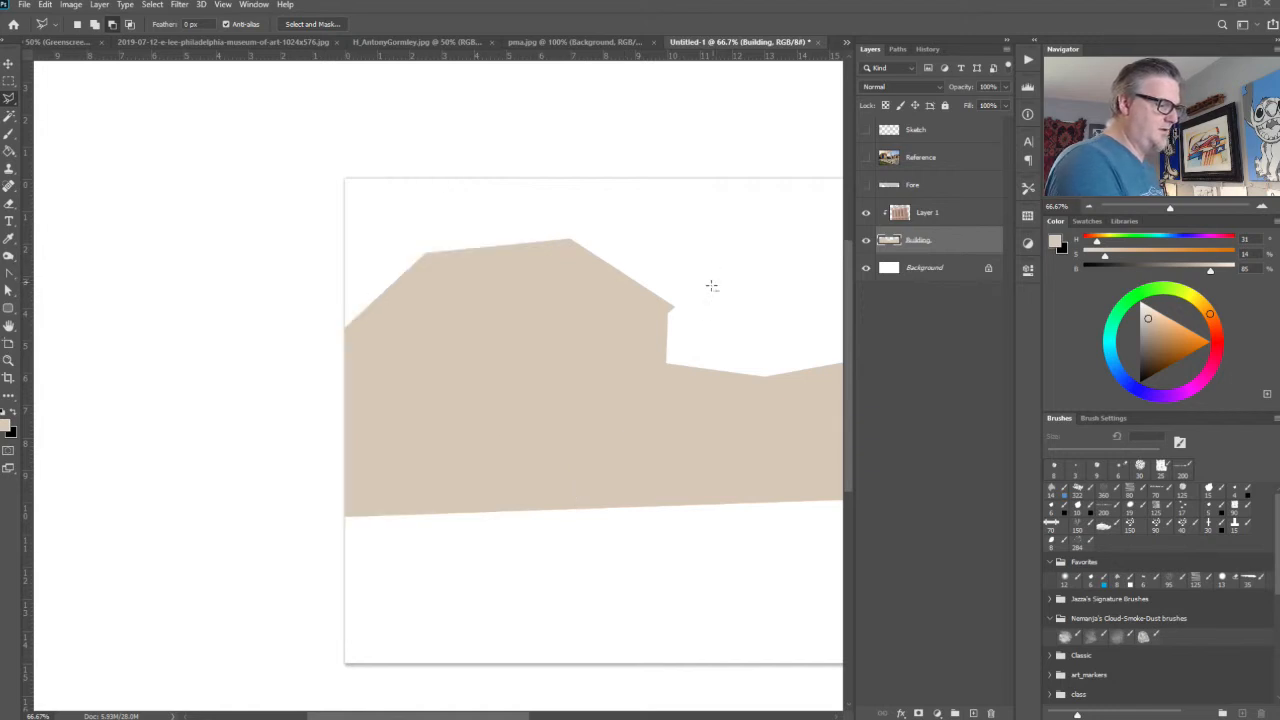
# Step: Fill the selected strip beside the portico with the dark brown Art Museum swatch on the Building layer and deselect
pyautogui.moveTo(606, 534); pyautogui.dragTo(137, 497)
pyautogui.moveTo(610, 415); pyautogui.dragTo(546, 406)
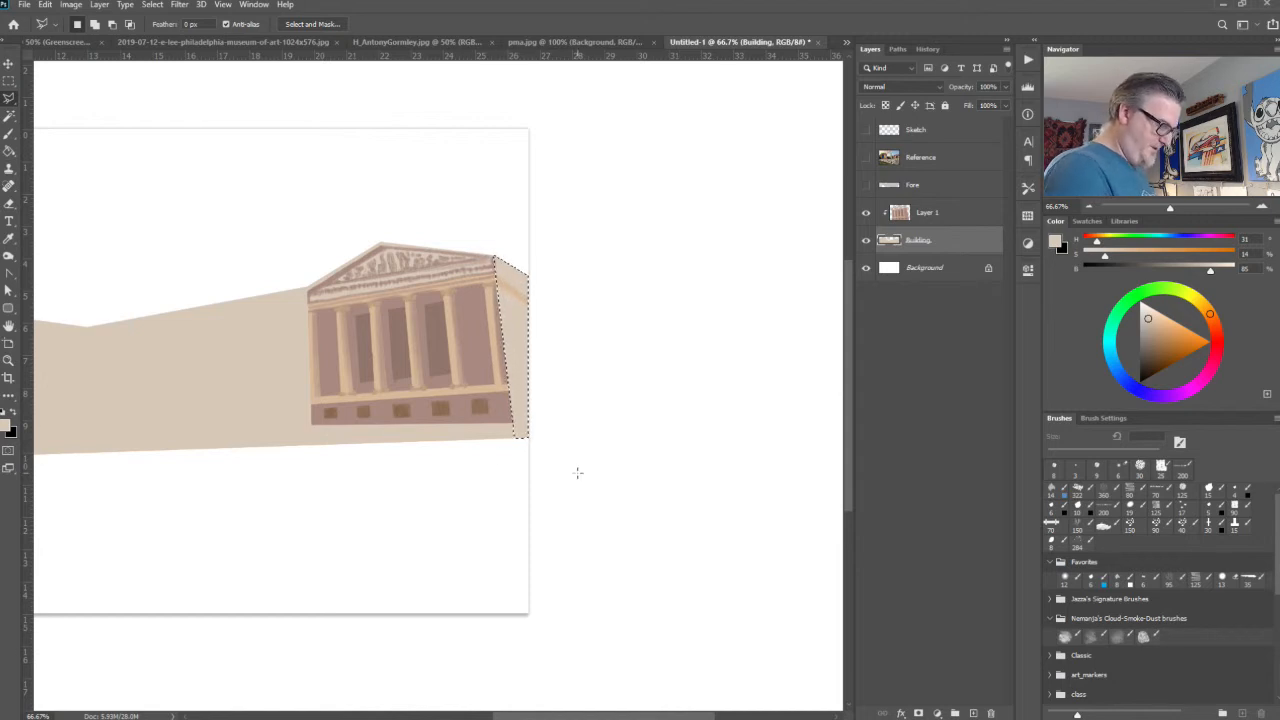
pyautogui.click(1088, 221)
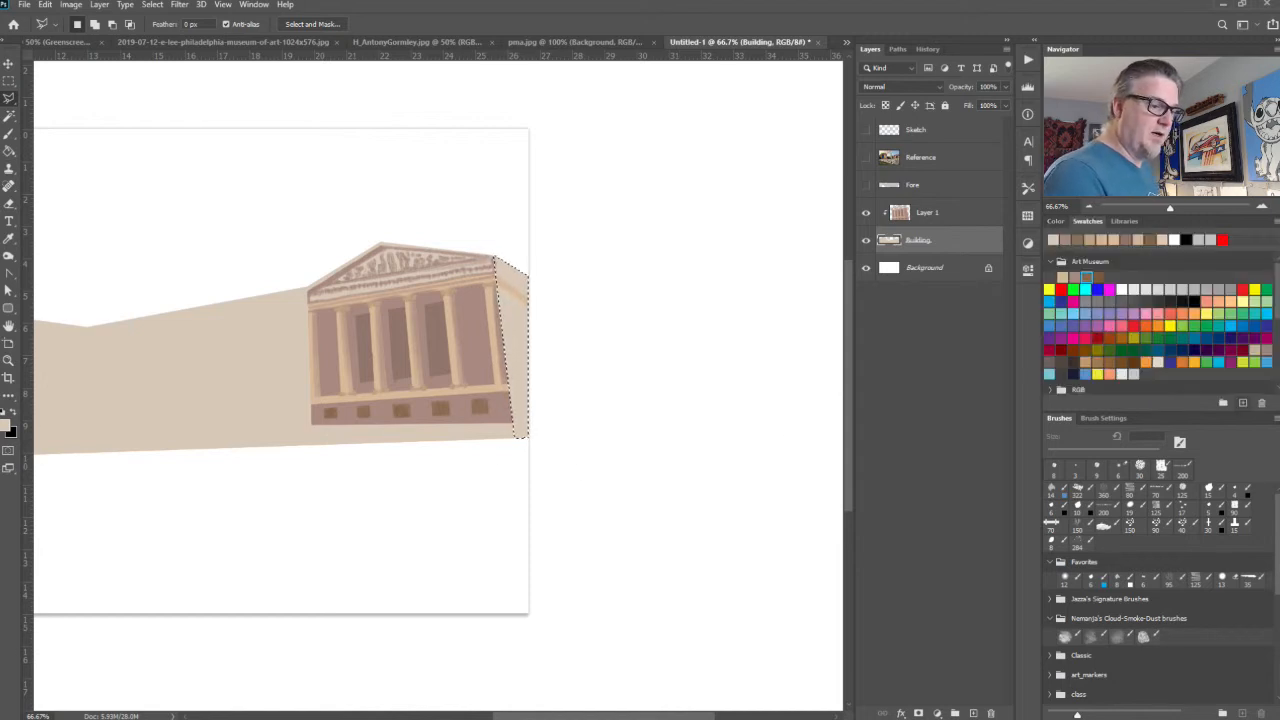
pyautogui.click(1098, 274)
pyautogui.hotkey('alt', 'BackSpace')
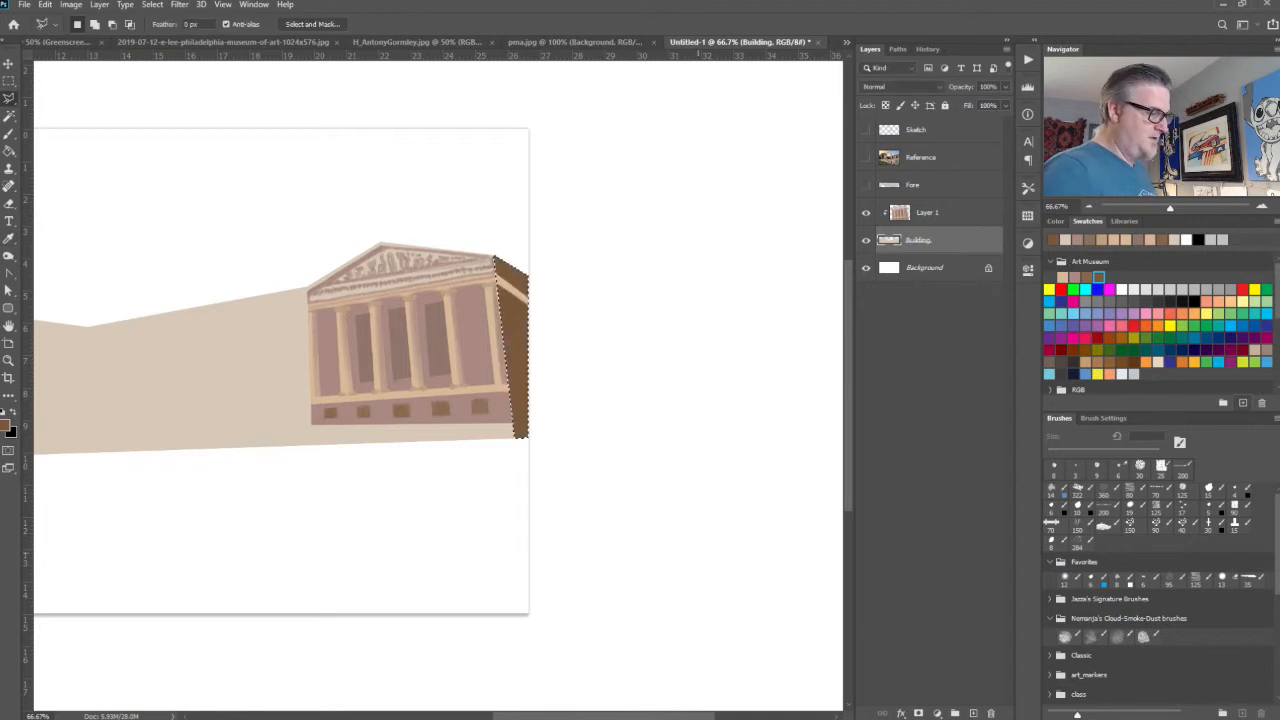
pyautogui.hotkey('ctrl', 'd')
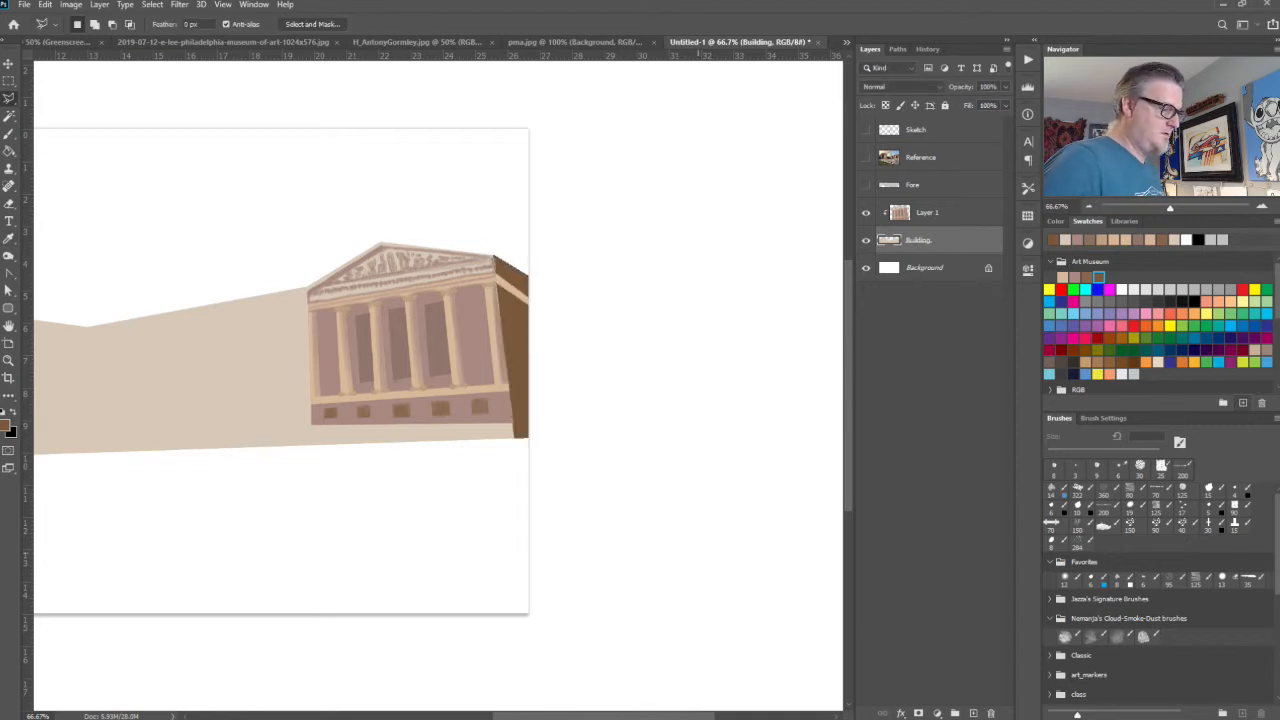
# Step: Make Layer 1 active and show the Fore layer
pyautogui.click(914, 212)
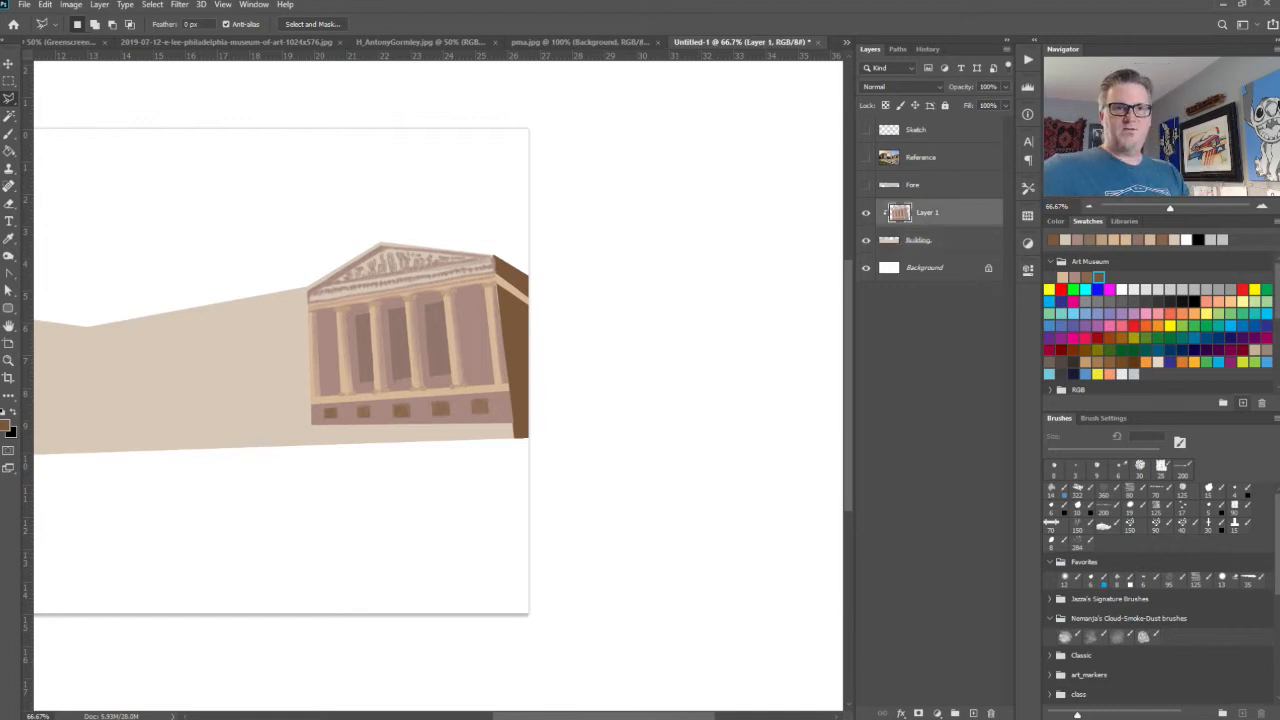
pyautogui.click(866, 185)
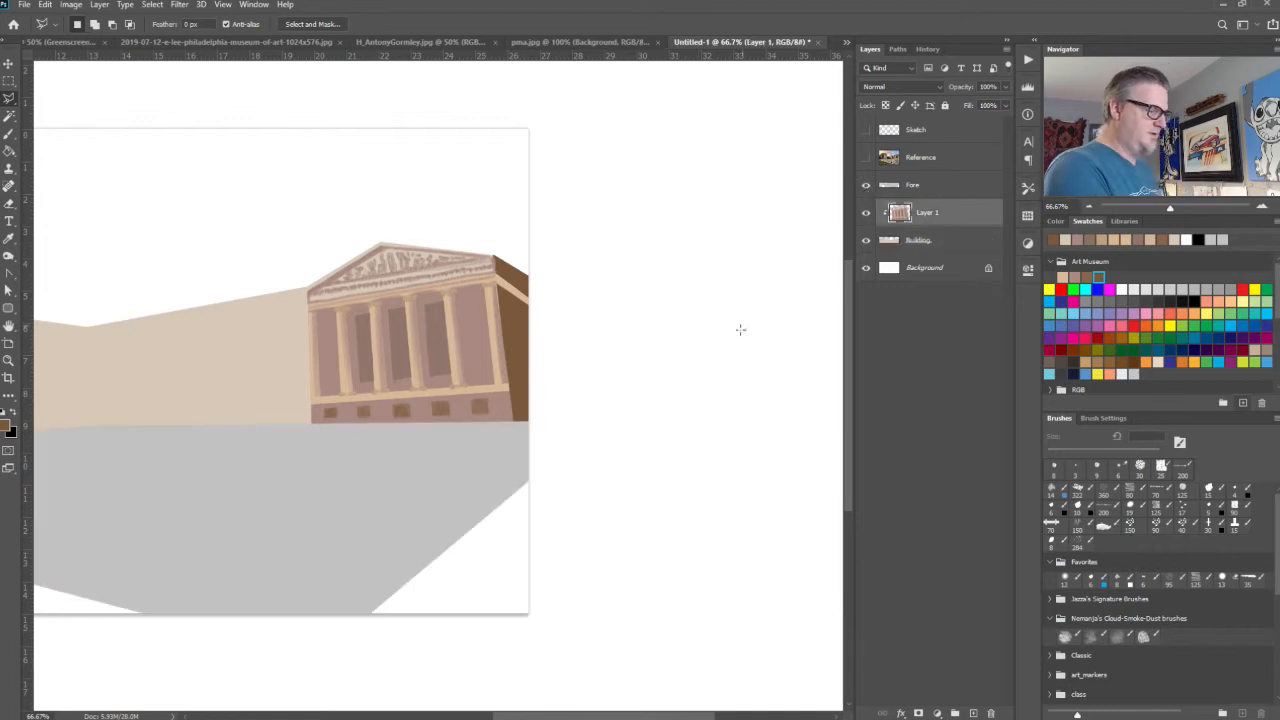
pyautogui.moveTo(446, 575); pyautogui.dragTo(542, 573)
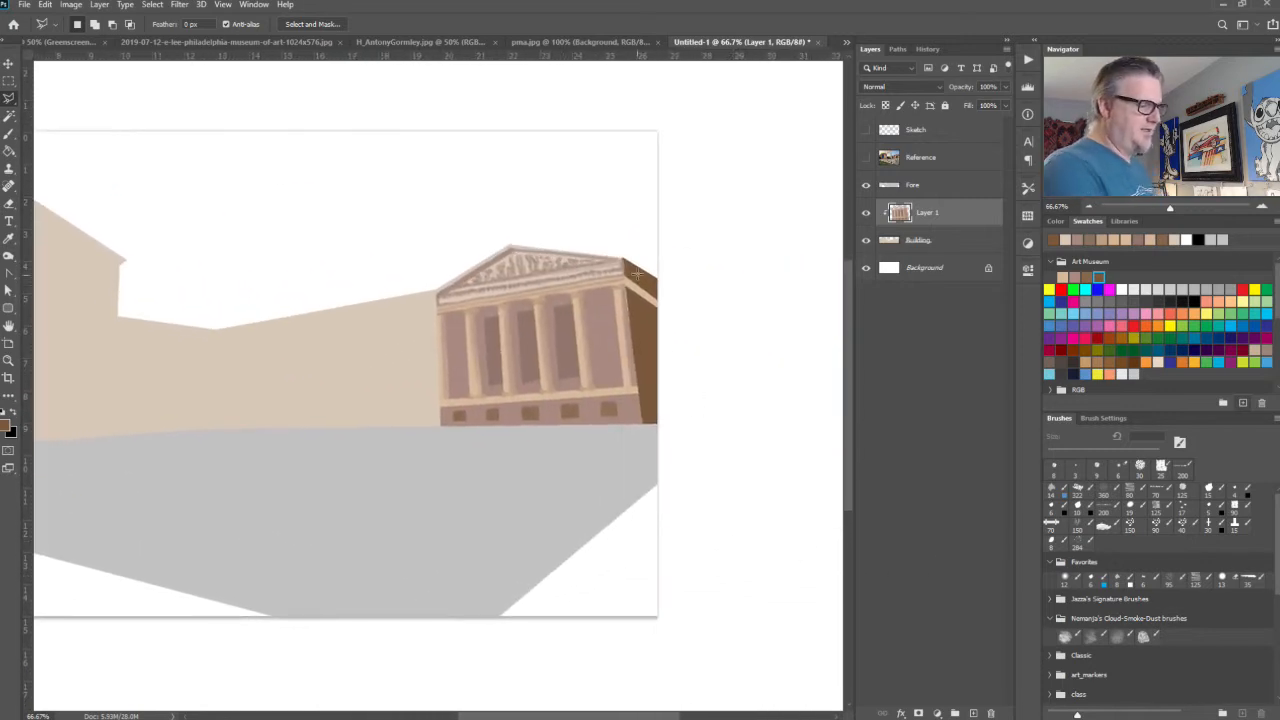
# Step: Select a thin wedge along the brown side wall's sloping roof edge and trim it from the Building layer
pyautogui.press('b')
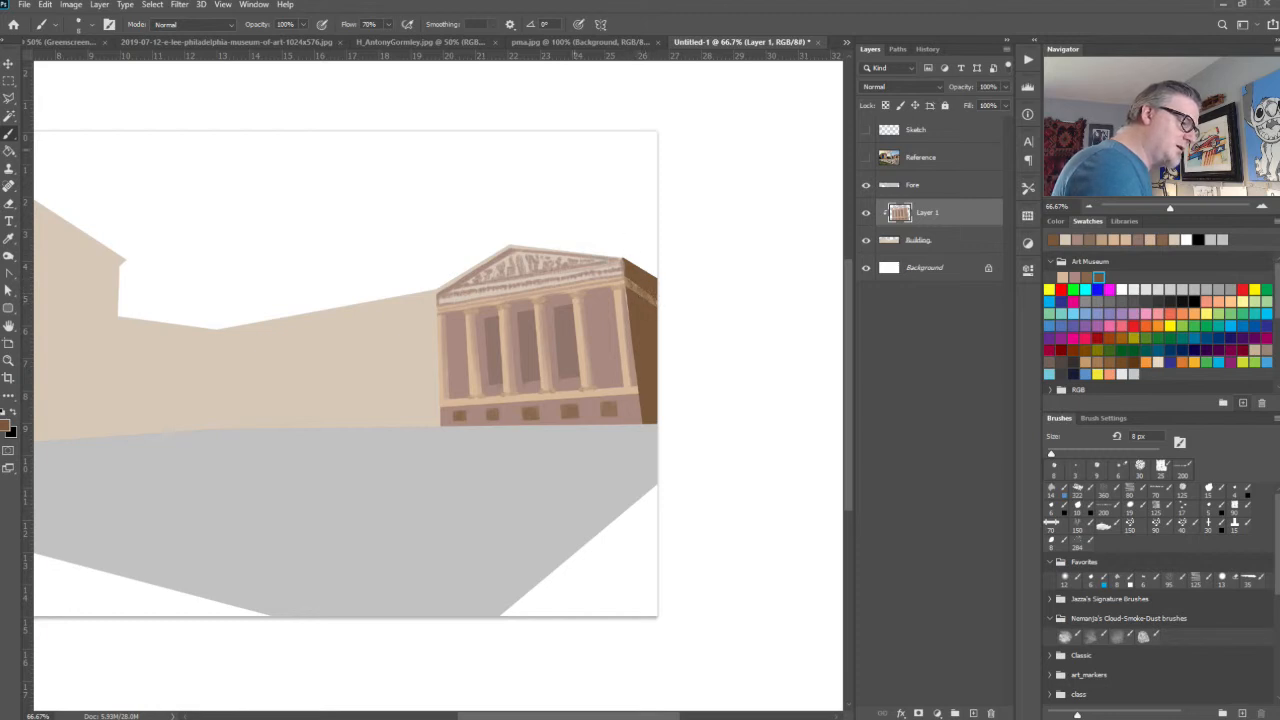
pyautogui.press('l')
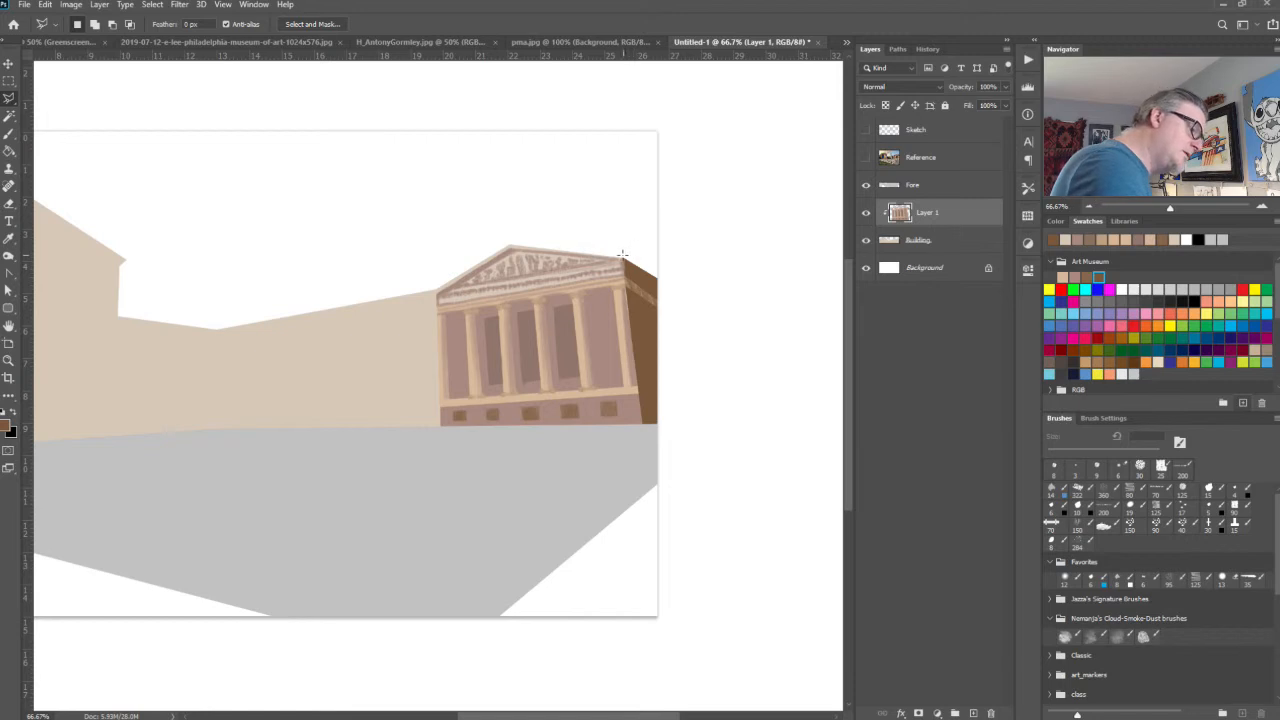
pyautogui.click(622, 256)
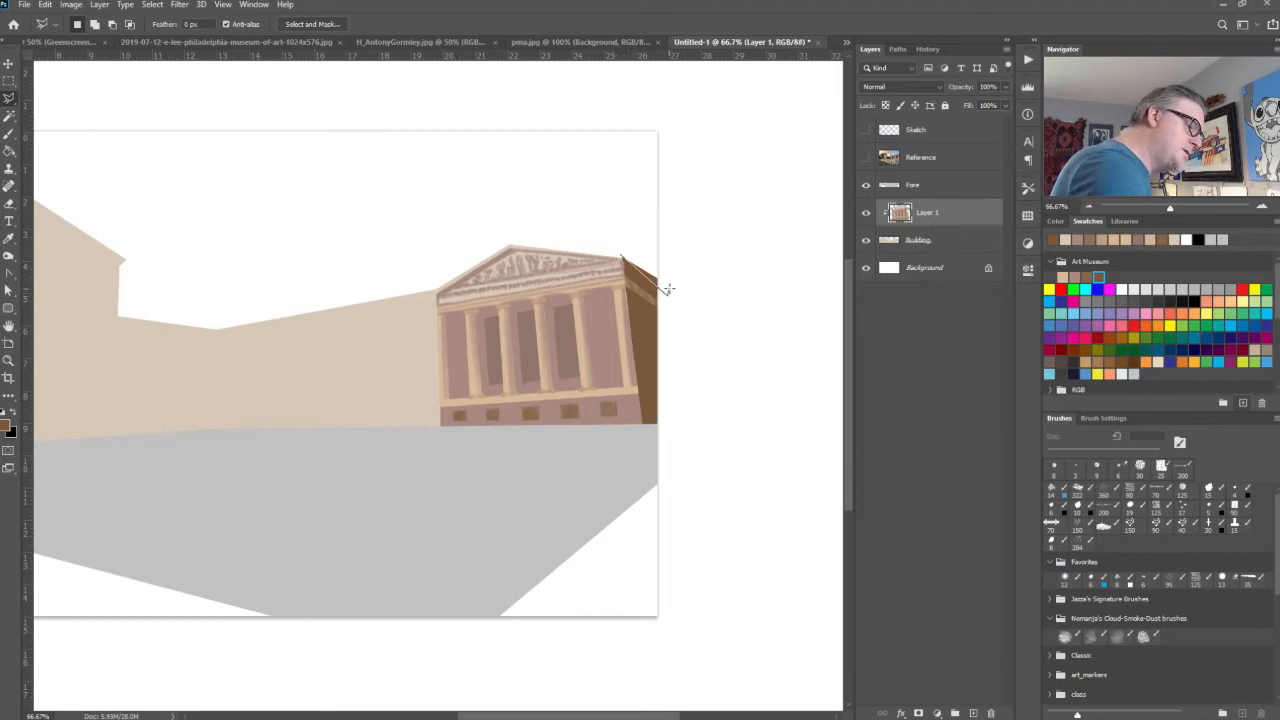
pyautogui.click(668, 290)
pyautogui.click(622, 256)
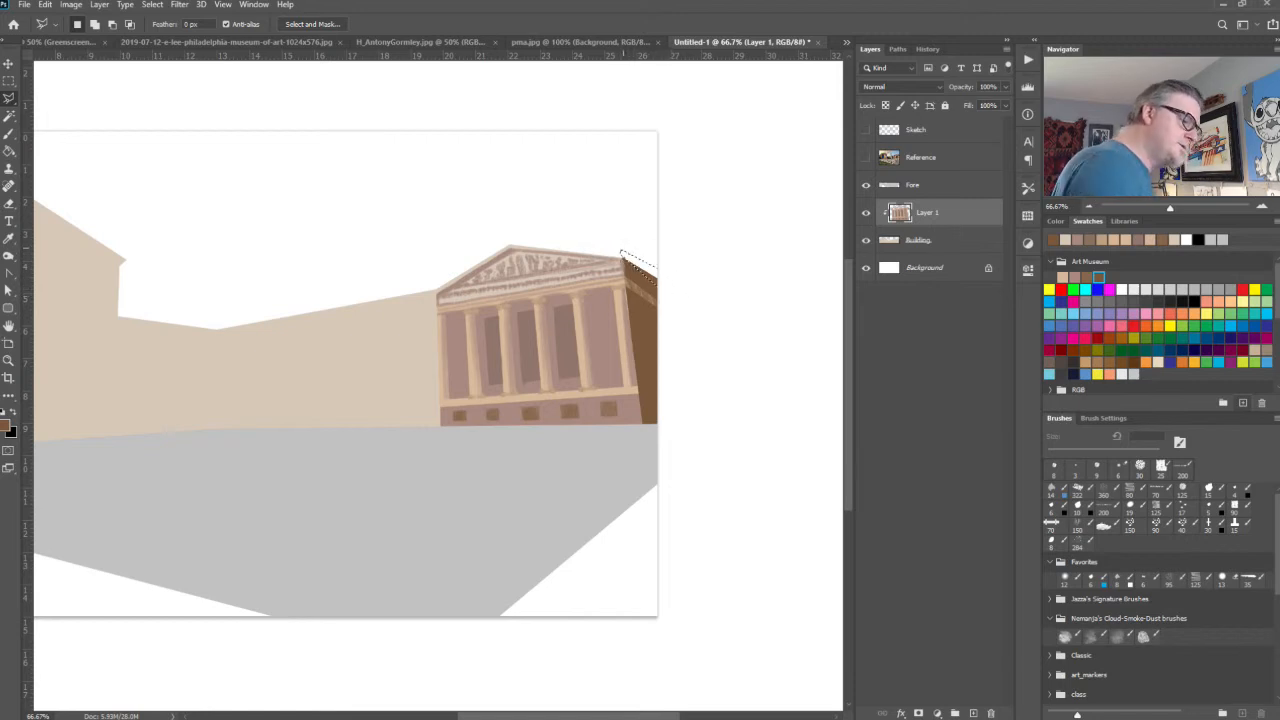
pyautogui.click(918, 241)
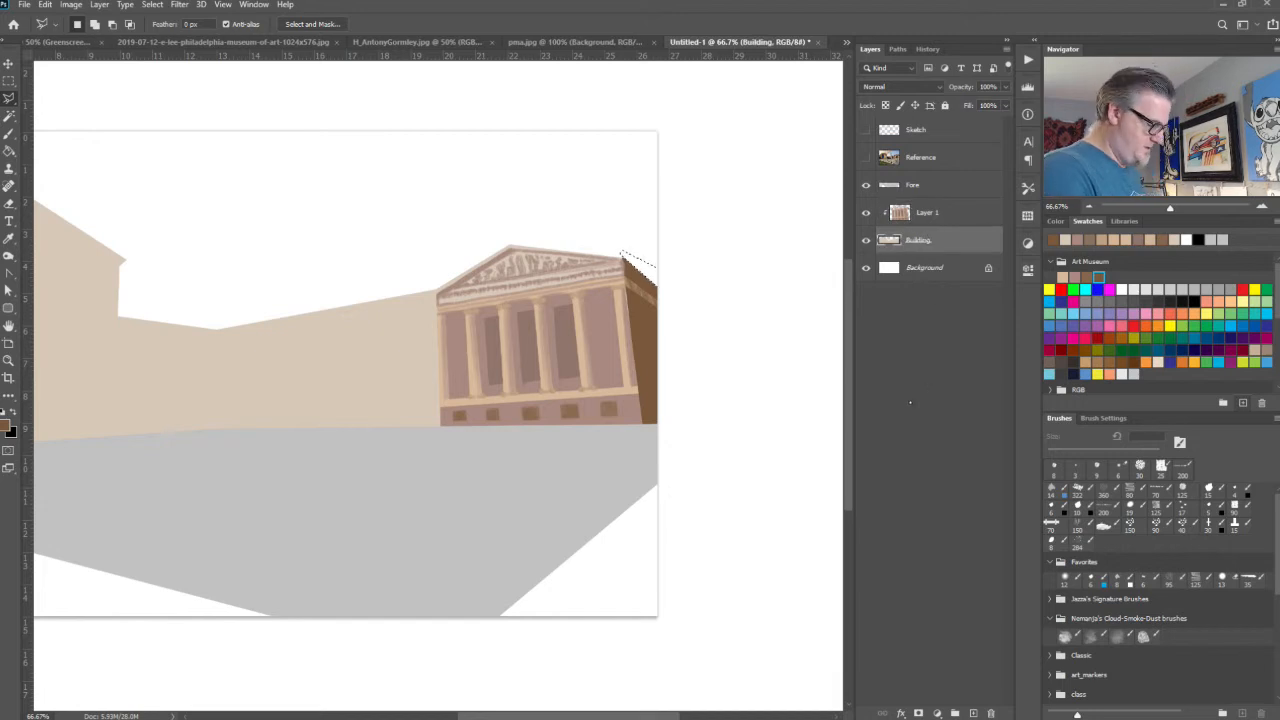
pyautogui.moveTo(509, 538); pyautogui.dragTo(714, 543)
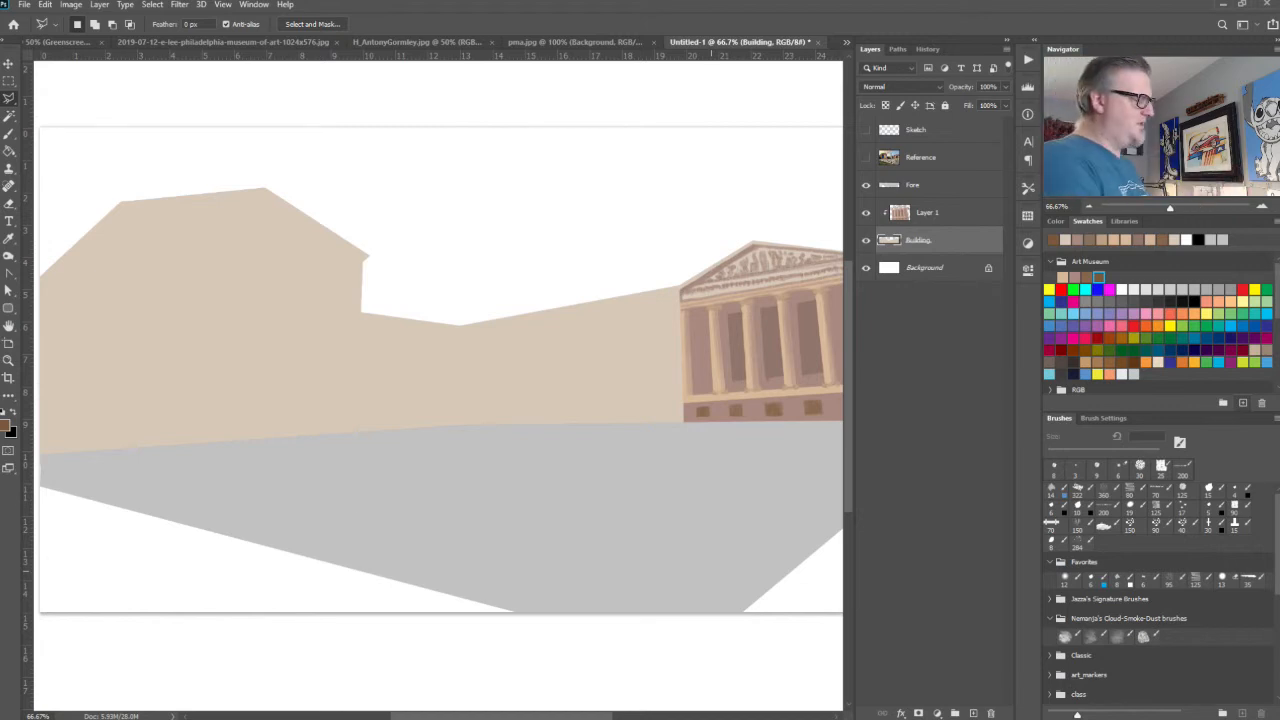
pyautogui.moveTo(411, 518); pyautogui.dragTo(306, 497)
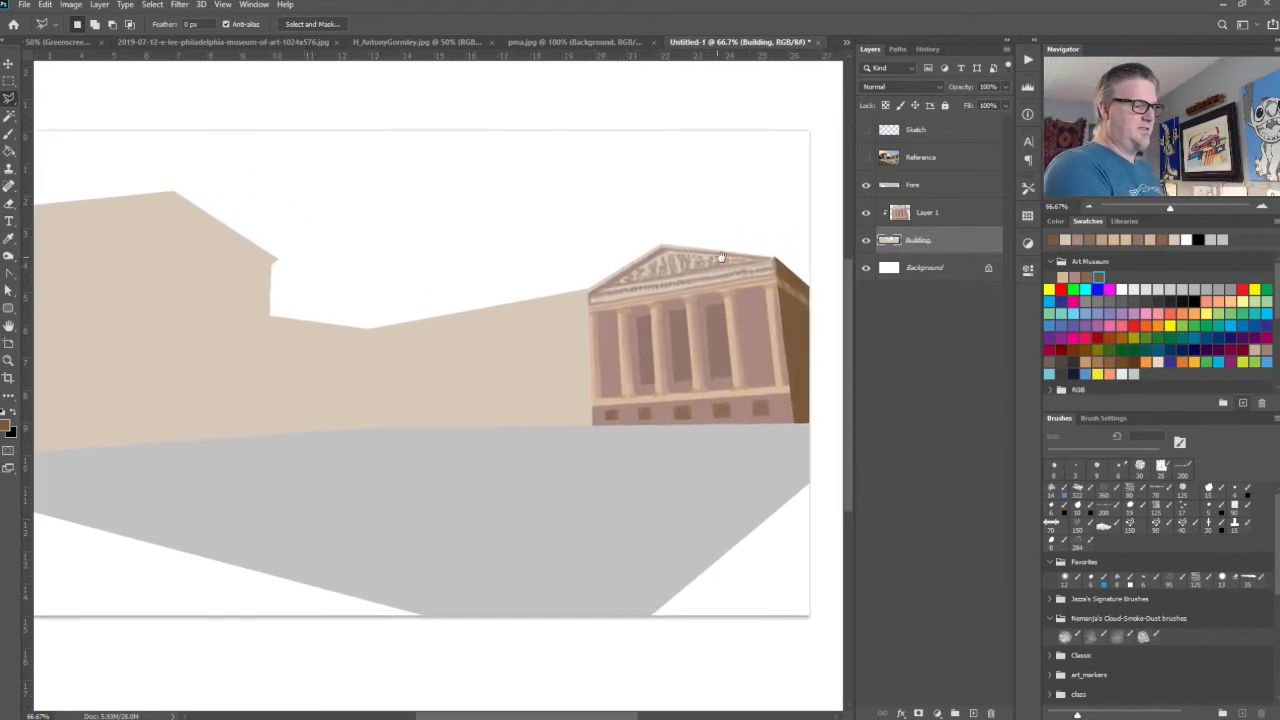
pyautogui.click(646, 499)
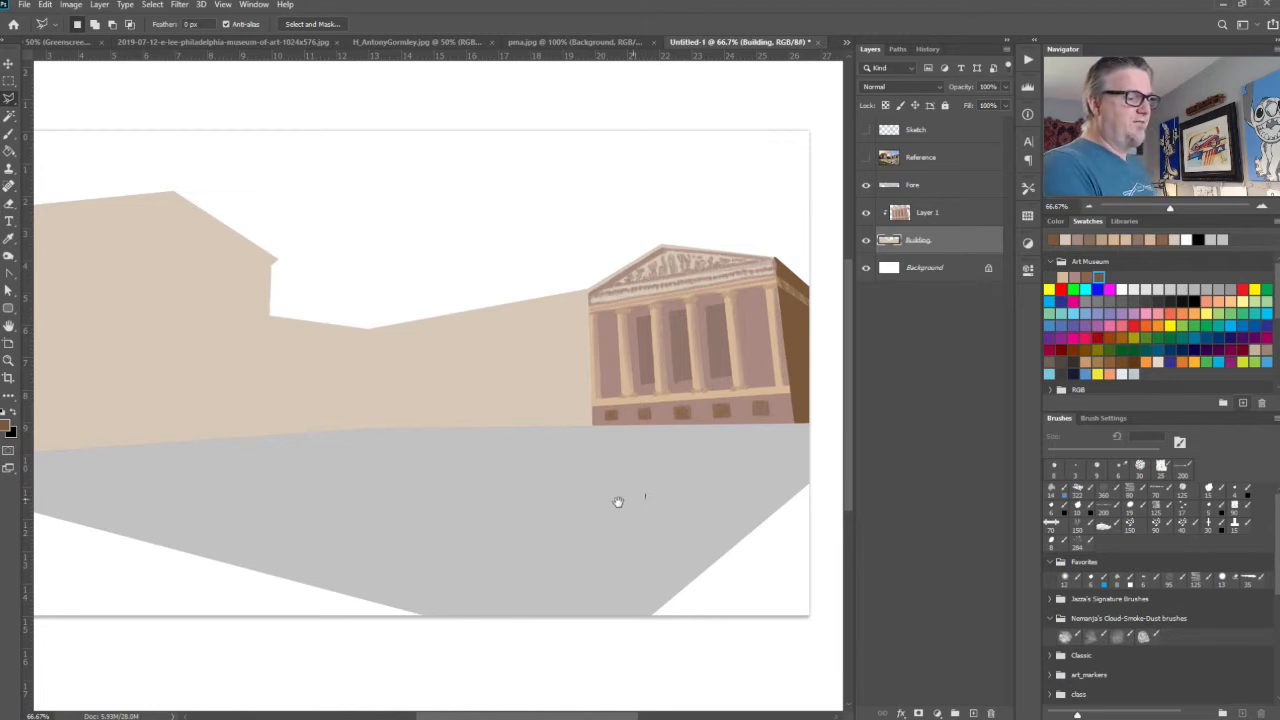
pyautogui.moveTo(638, 502); pyautogui.dragTo(687, 500)
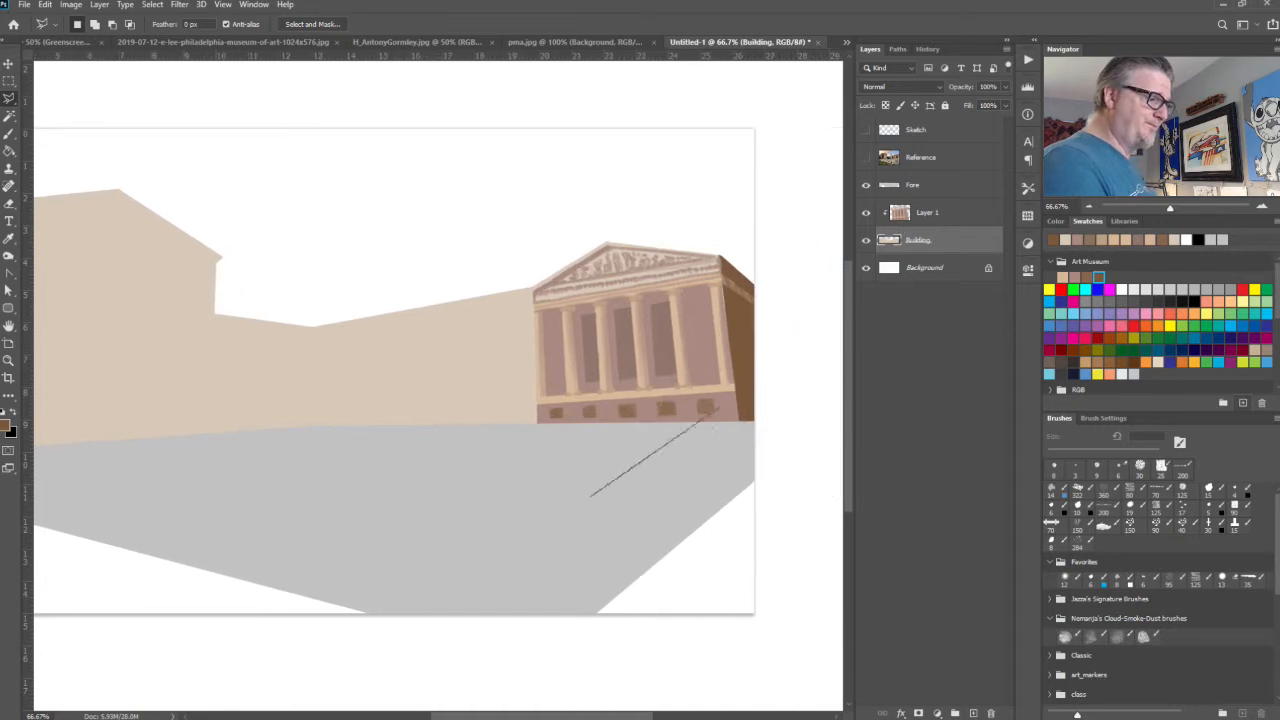
pyautogui.click(700, 518)
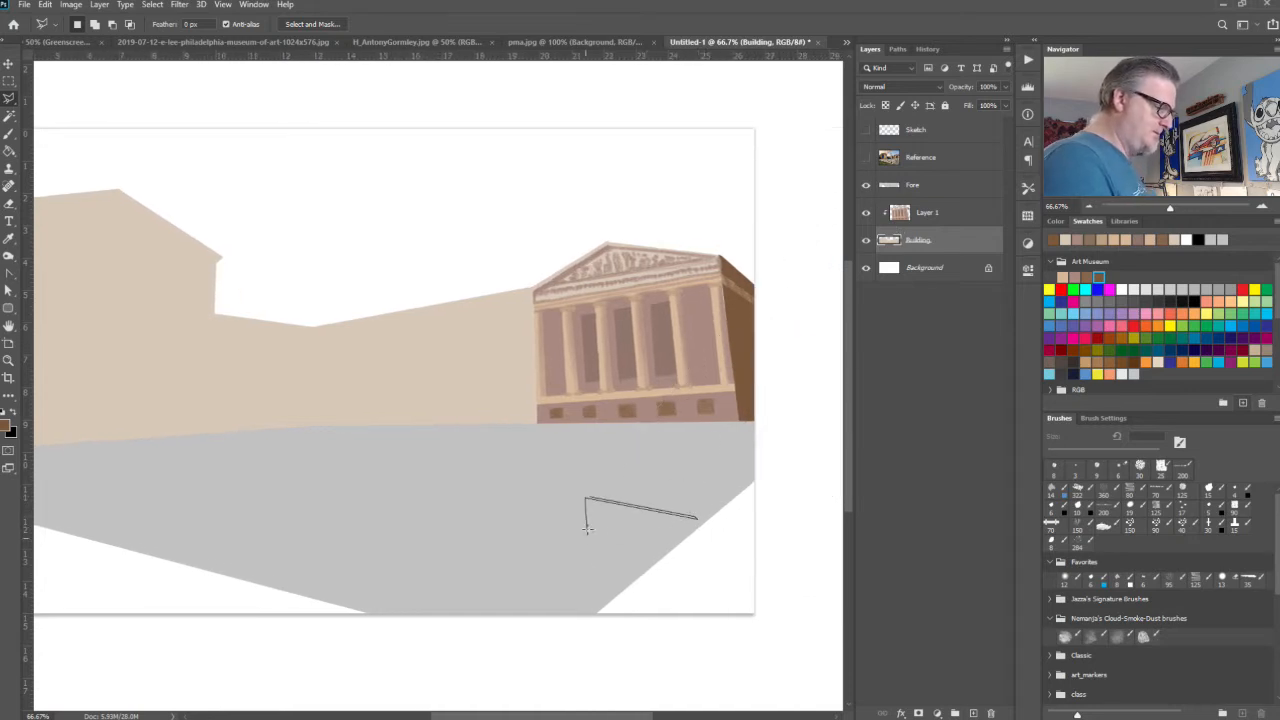
pyautogui.click(587, 496)
pyautogui.hotkey('ctrl', 'd')
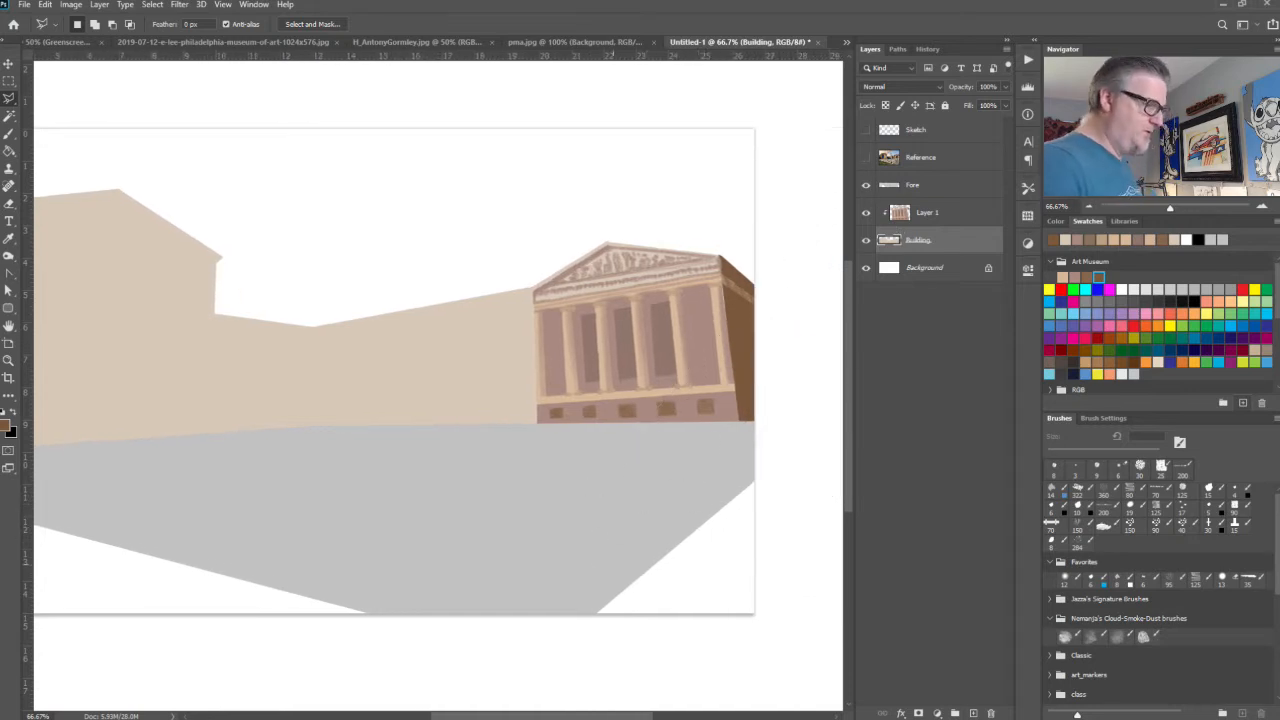
# Step: Show the Sketch layer and outline the large left building's front face and gable with a polygonal selection following the sketch lines
pyautogui.click(866, 130)
pyautogui.moveTo(327, 510); pyautogui.dragTo(651, 537)
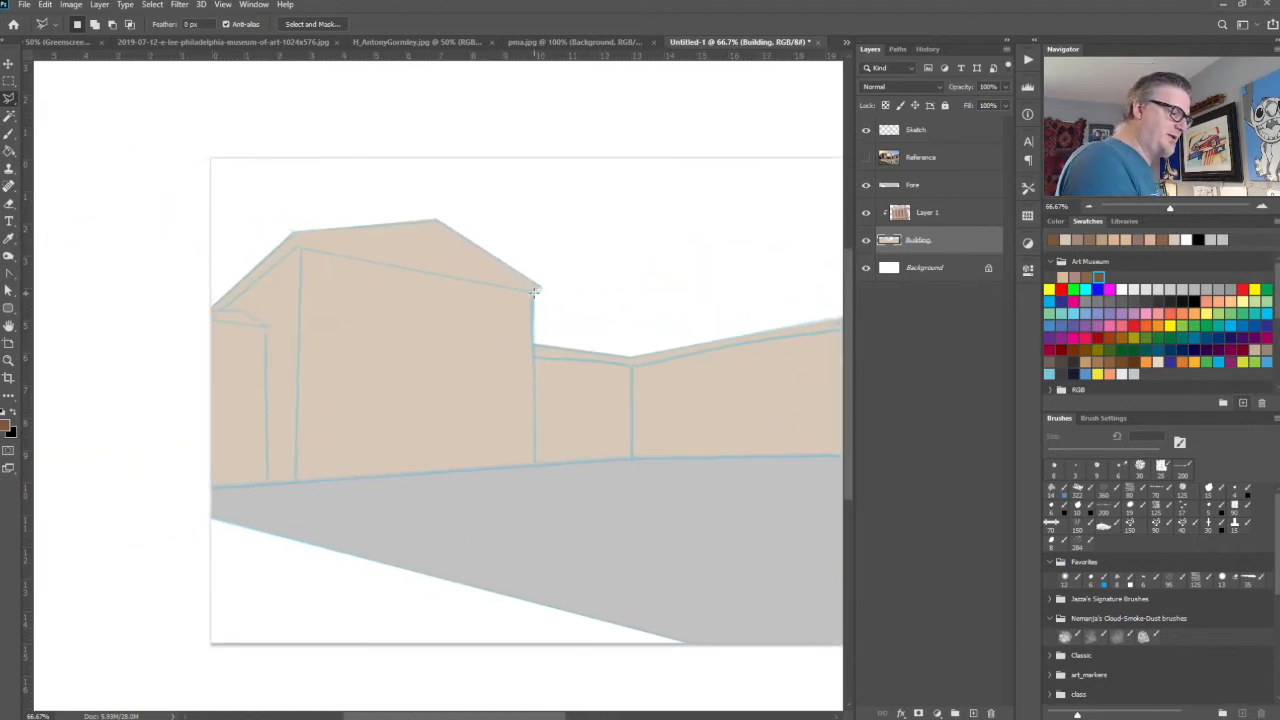
pyautogui.click(534, 291)
pyautogui.click(534, 466)
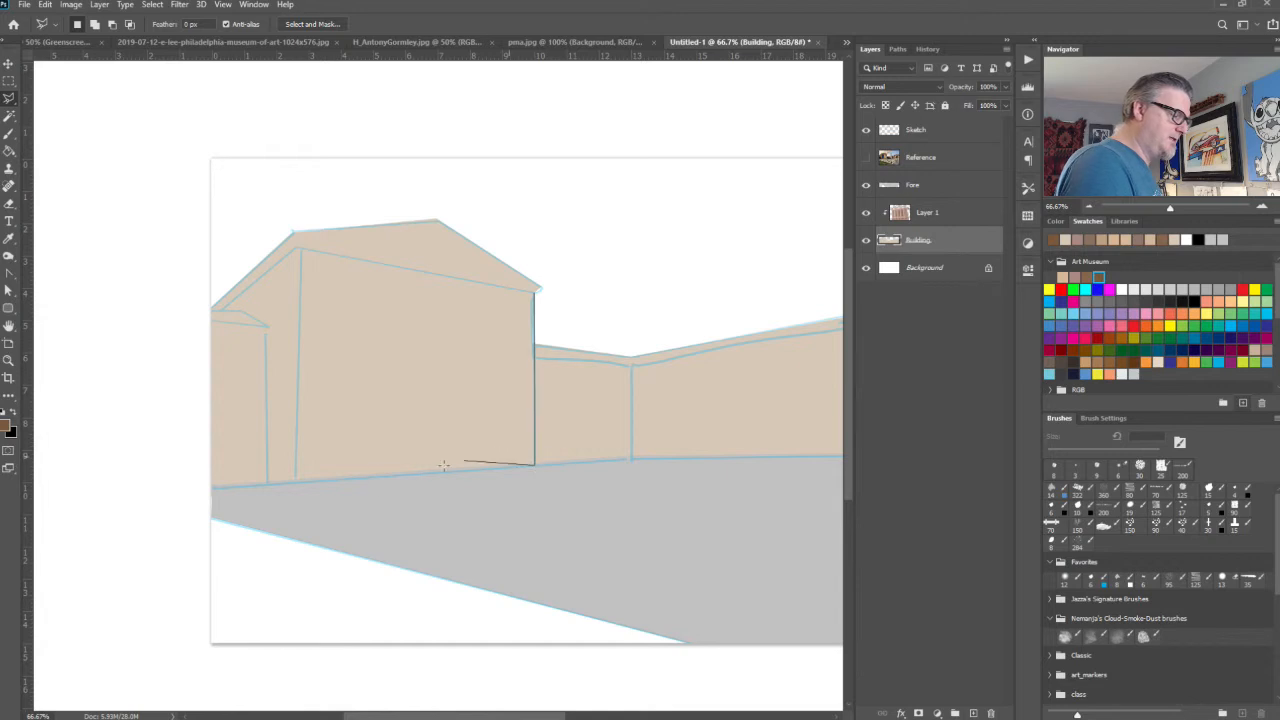
pyautogui.click(294, 481)
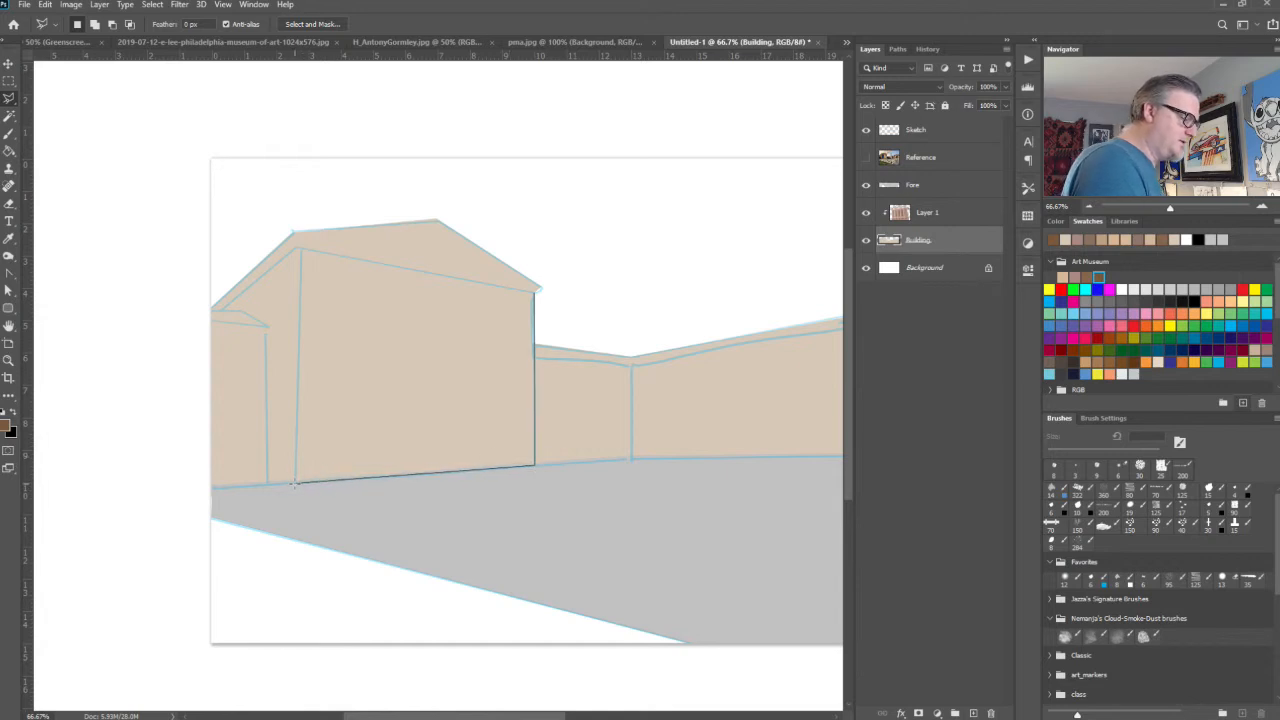
pyautogui.click(294, 232)
pyautogui.click(436, 218)
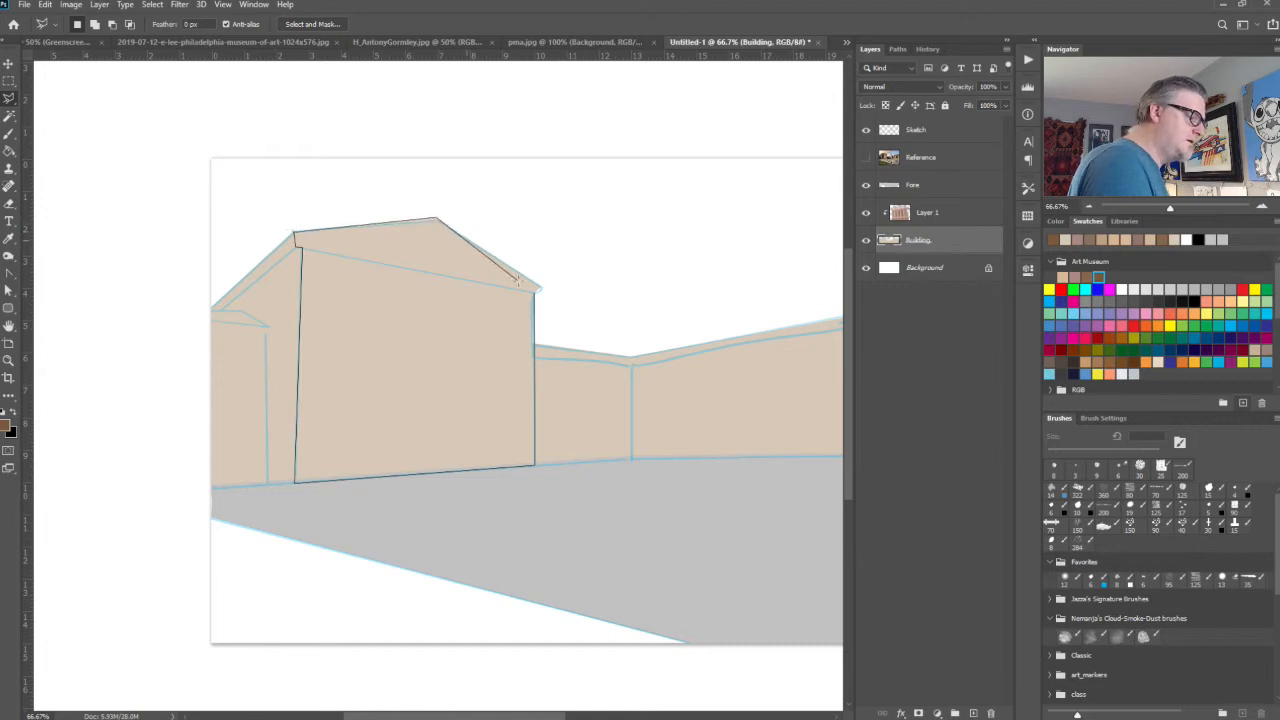
pyautogui.click(539, 292)
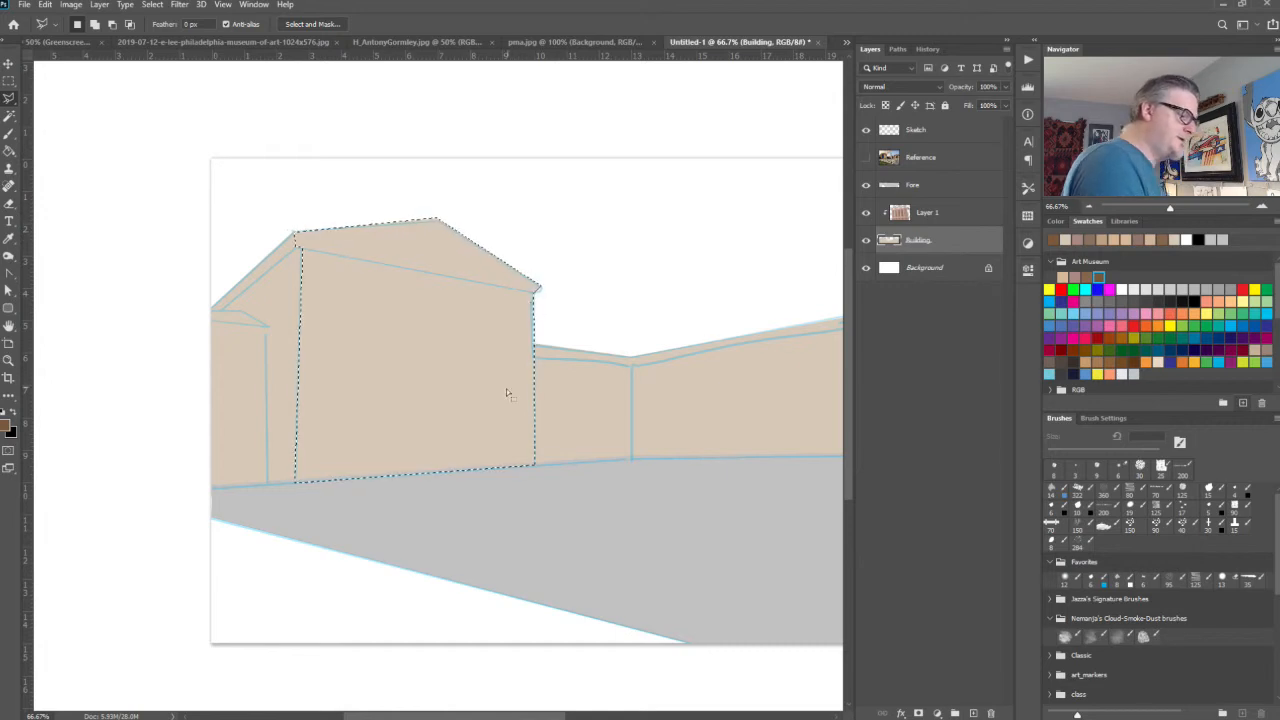
# Step: Fill the selected left building front on Layer 1 with the mauve sampled from the right portico's wall, and deselect
pyautogui.moveTo(683, 582); pyautogui.dragTo(474, 586)
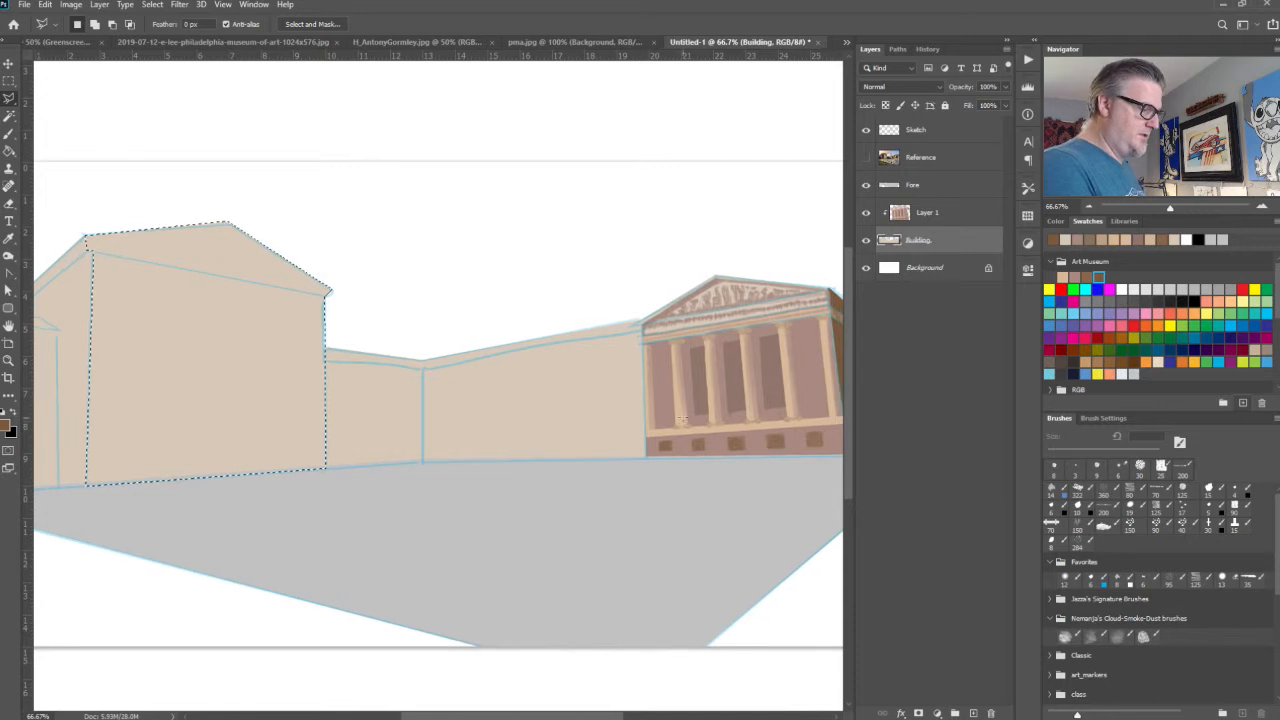
pyautogui.click(667, 397)
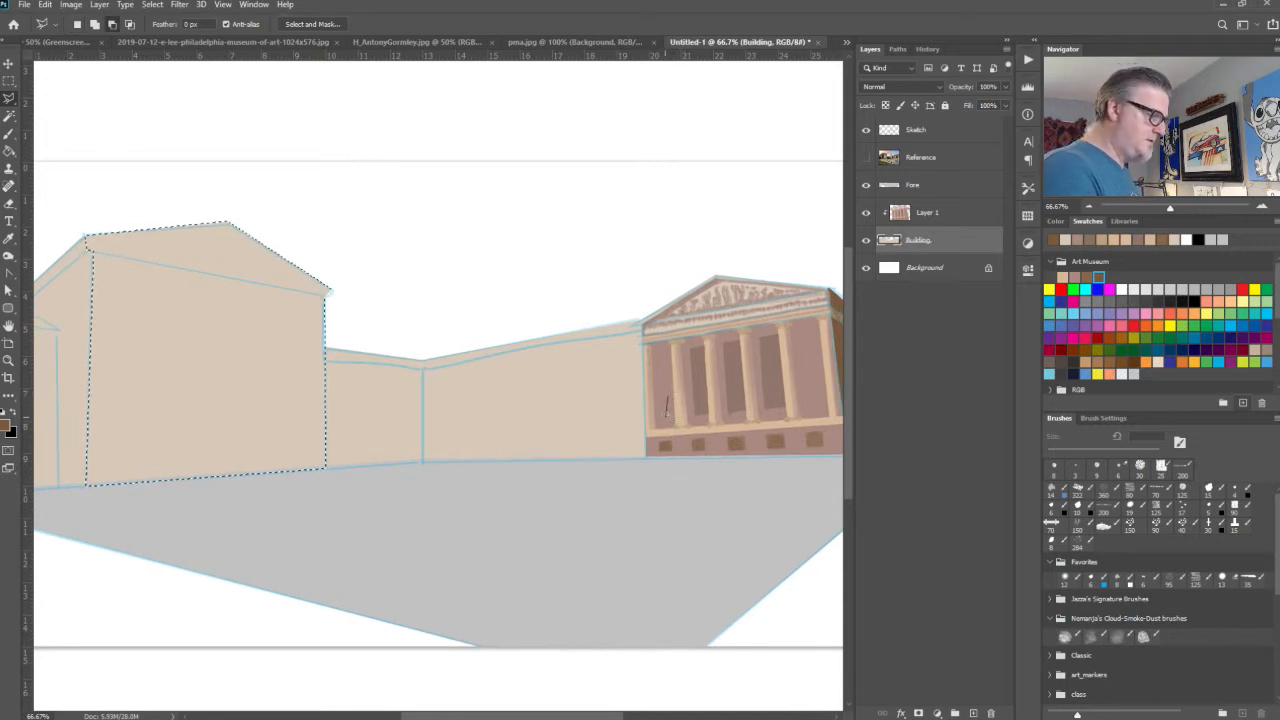
pyautogui.click(670, 392)
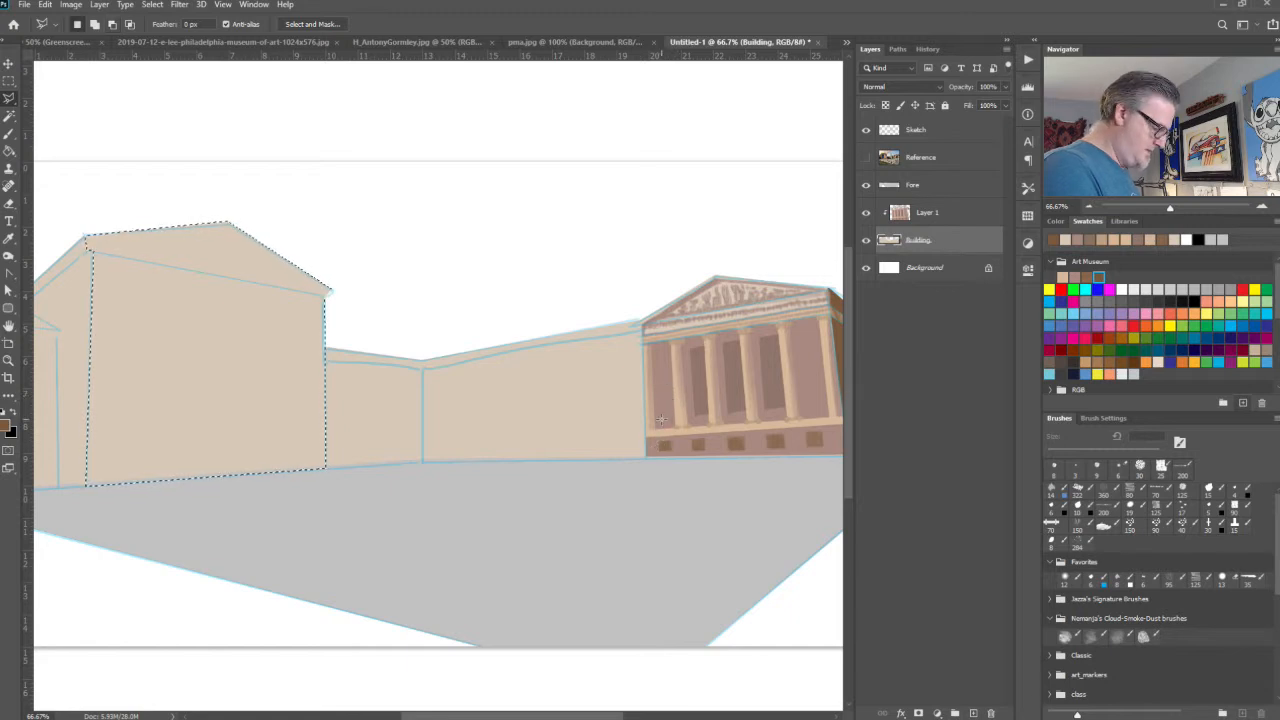
pyautogui.press('g')
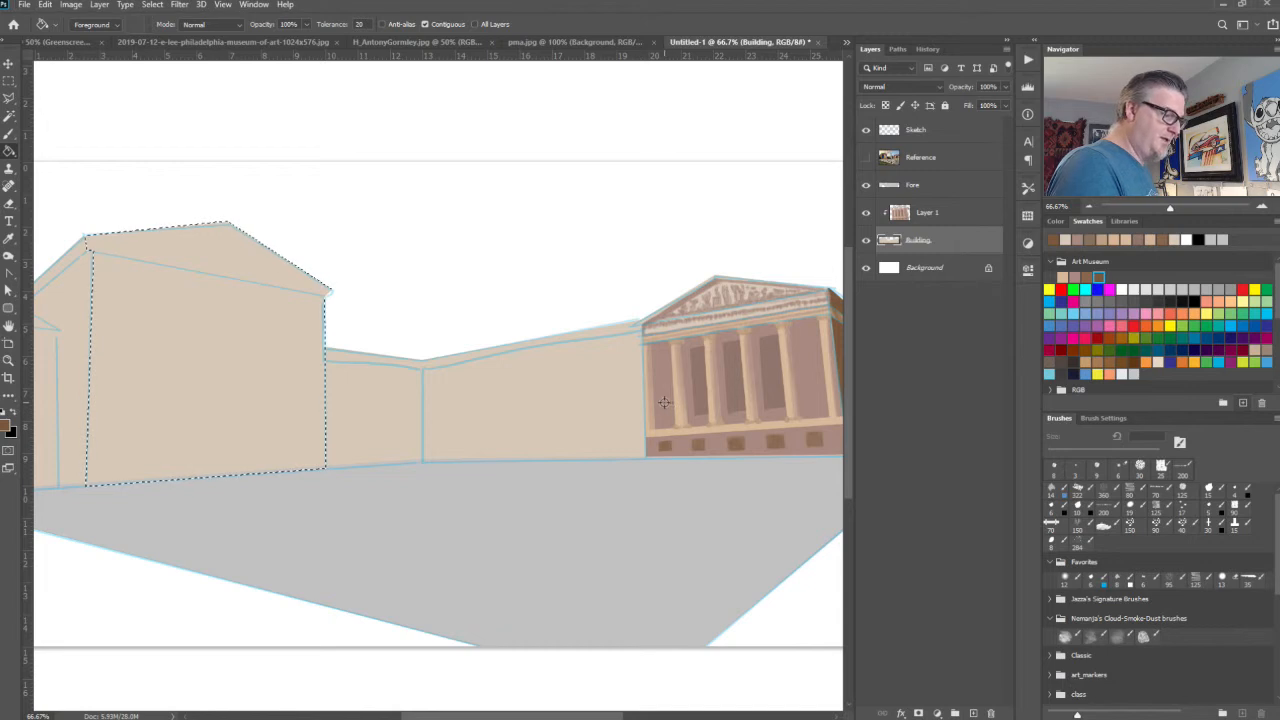
pyautogui.keyDown('alt'); pyautogui.click(665, 404); pyautogui.keyUp('alt')
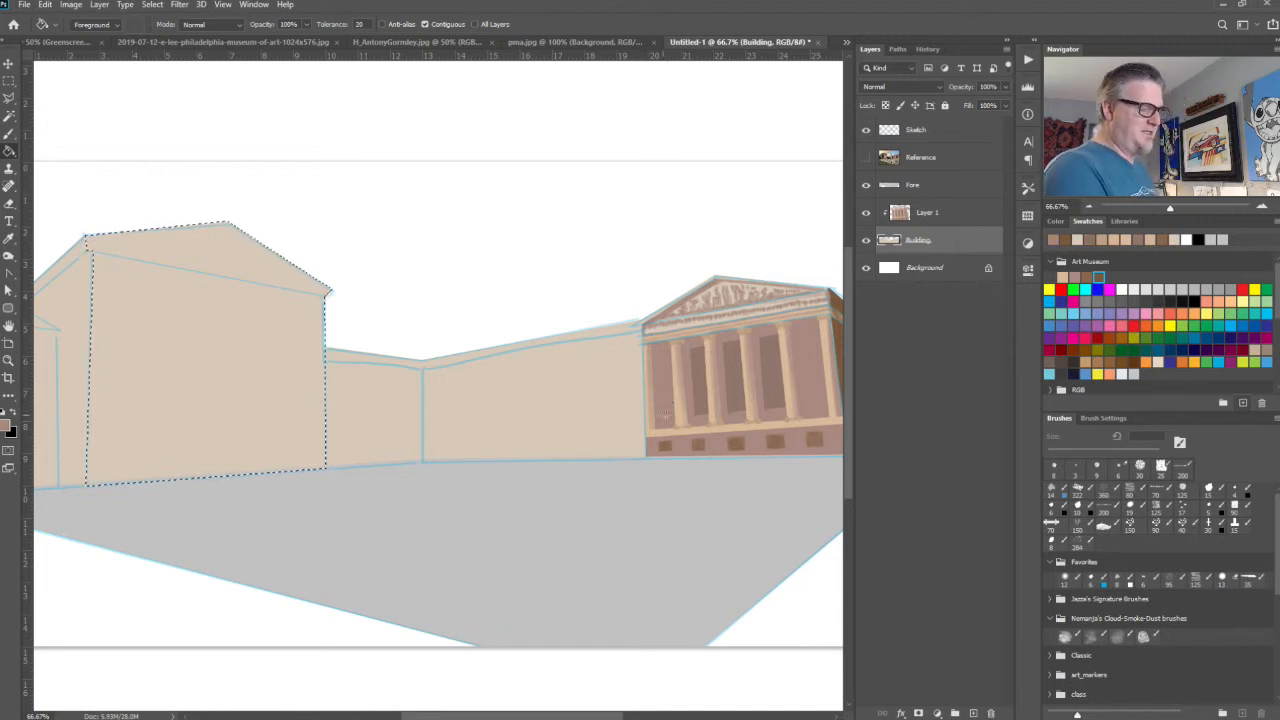
pyautogui.click(927, 214)
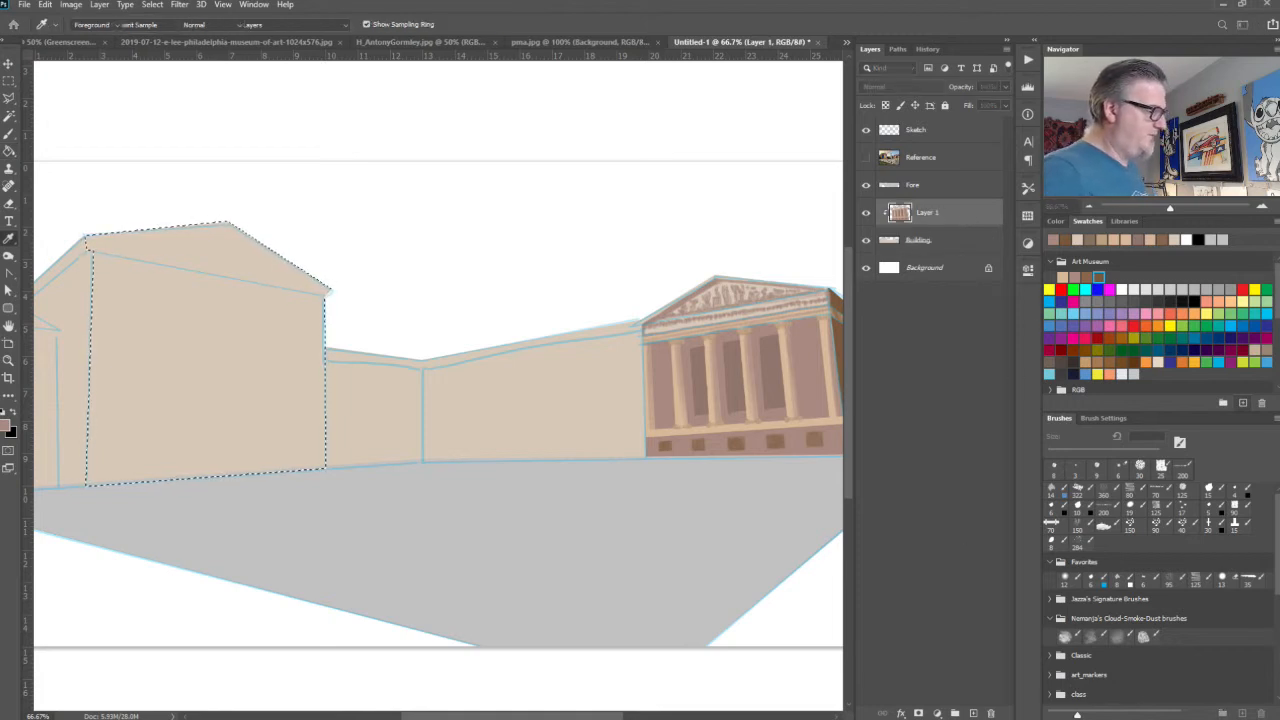
pyautogui.hotkey('alt', 'BackSpace')
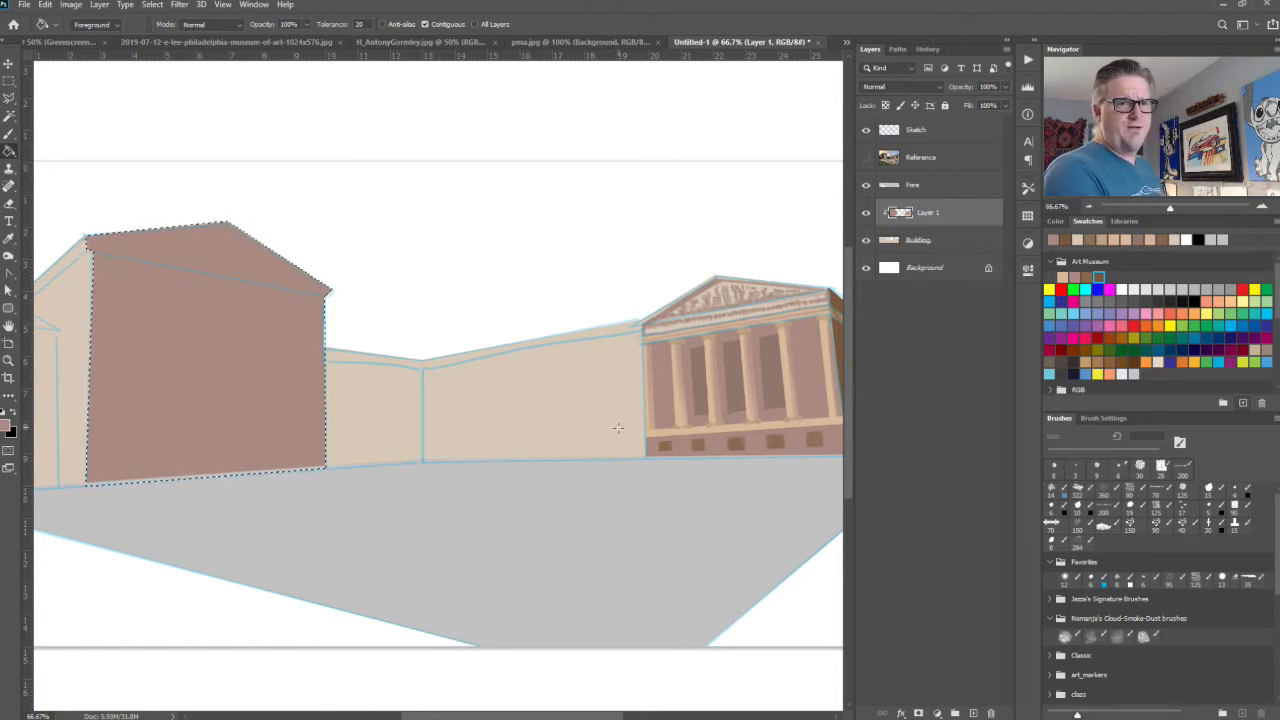
pyautogui.moveTo(454, 479); pyautogui.dragTo(465, 503)
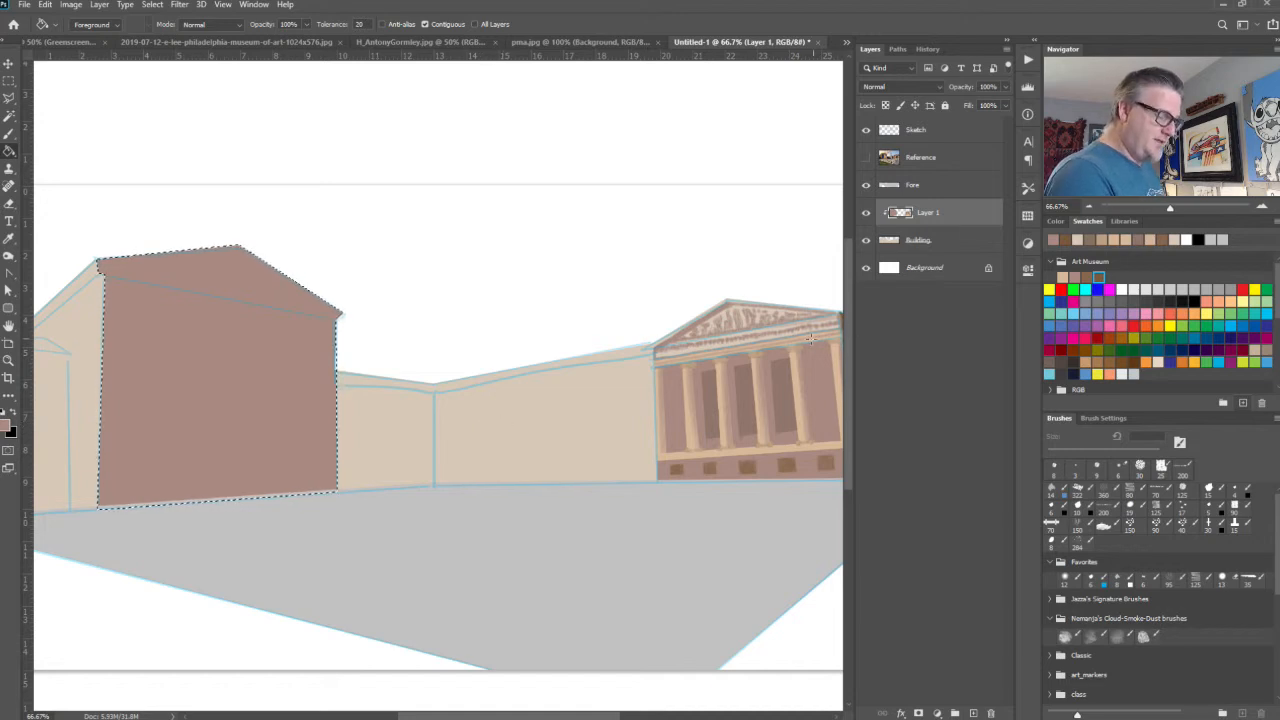
pyautogui.hotkey('ctrl', 'd')
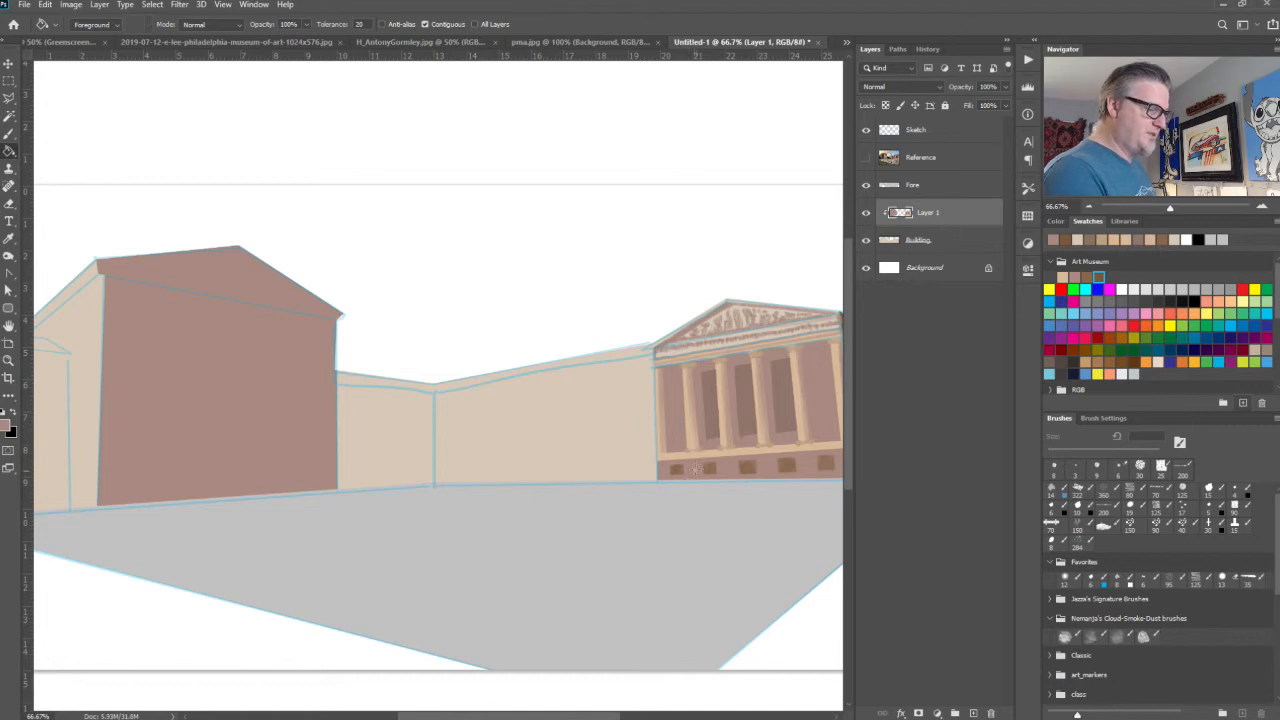
# Step: Show the Reference layer and outline the left building's front staircase, including its stepped ends, with a polygonal selection
pyautogui.click(866, 158)
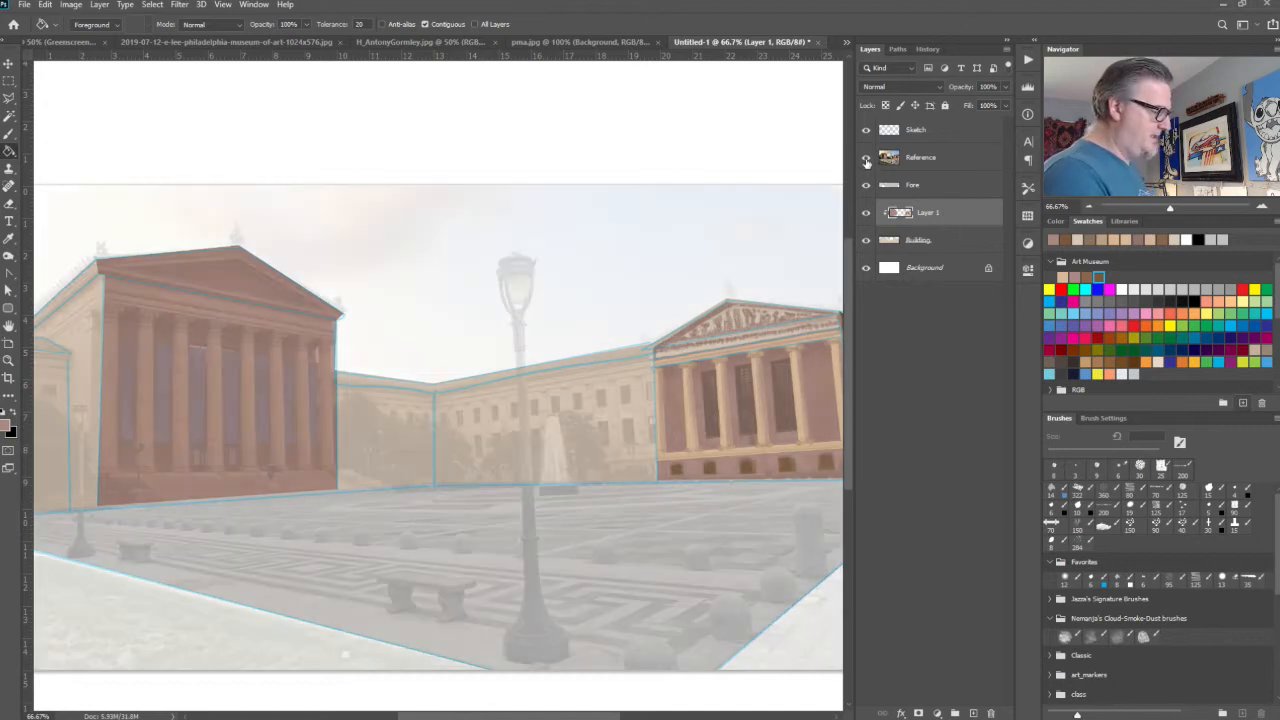
pyautogui.press('l')
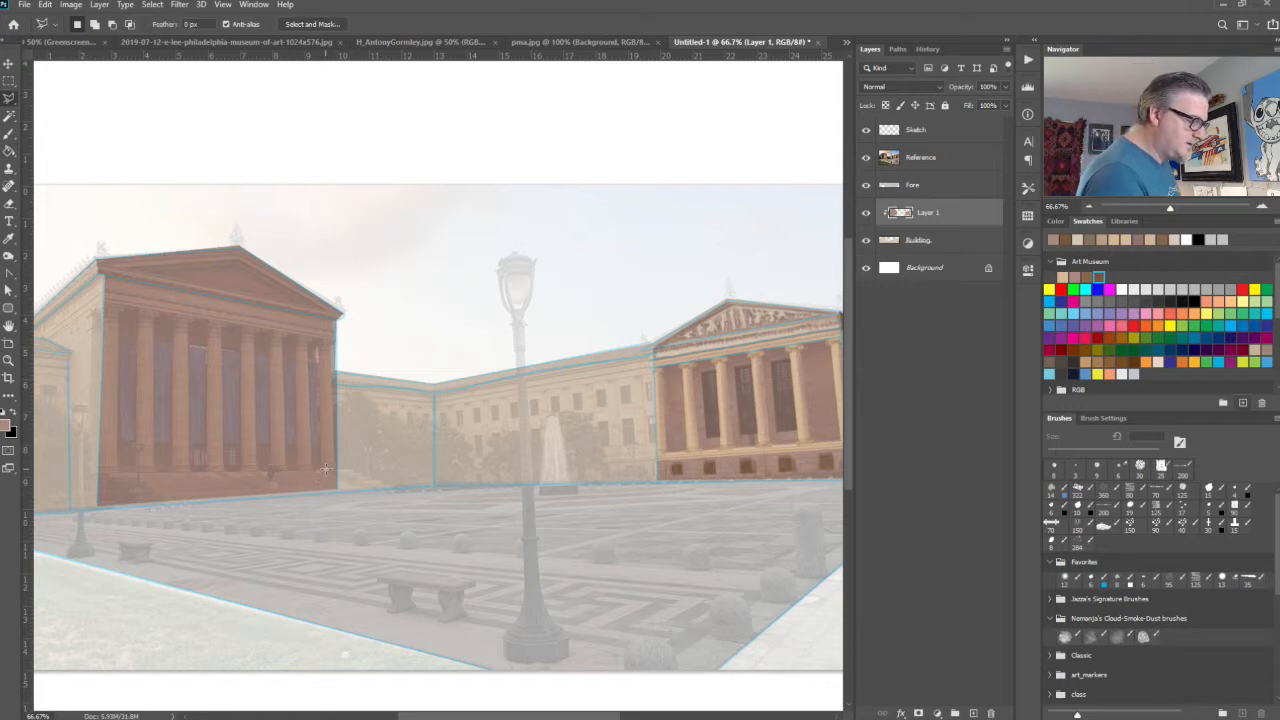
pyautogui.moveTo(325, 470); pyautogui.dragTo(97, 474)
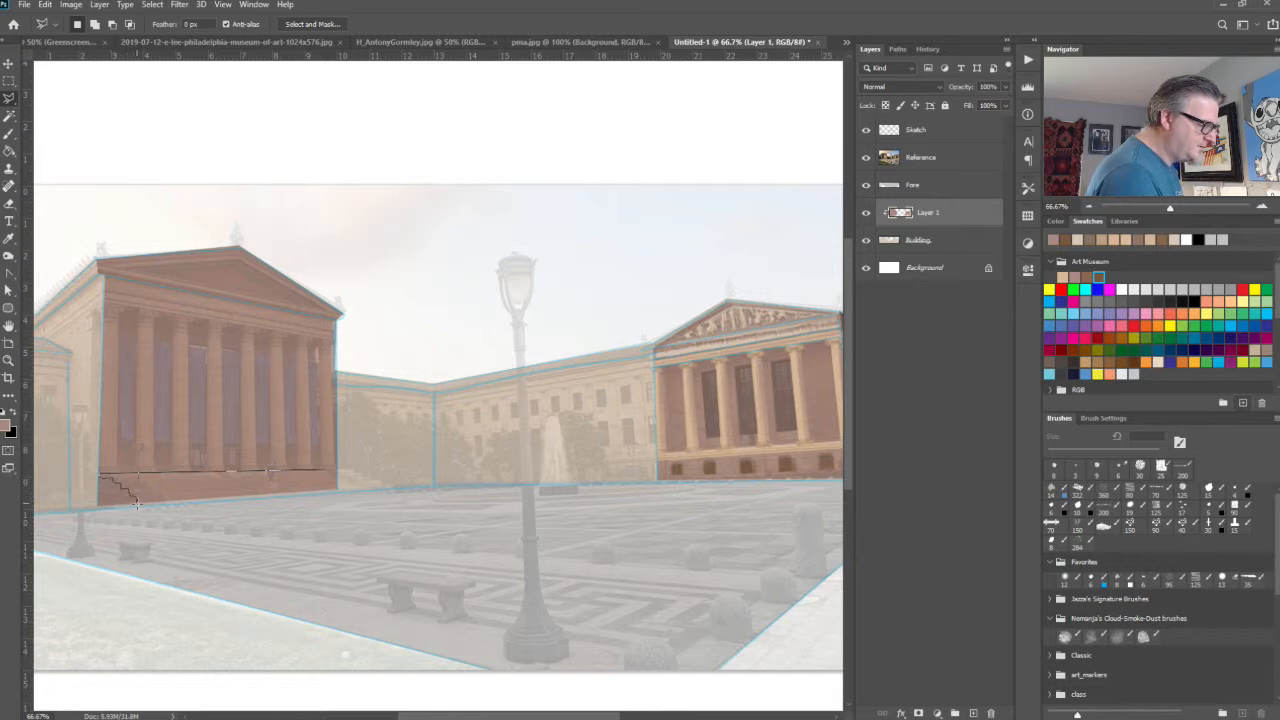
pyautogui.moveTo(137, 503); pyautogui.dragTo(392, 489)
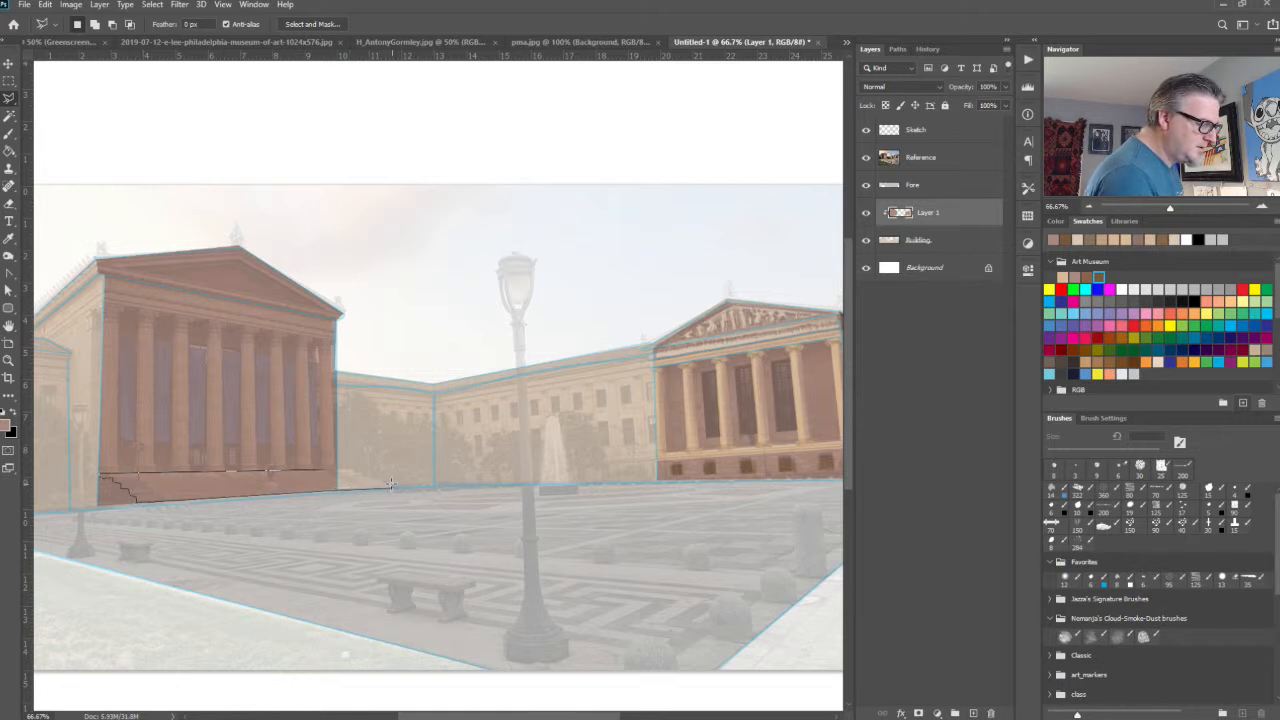
pyautogui.click(380, 485)
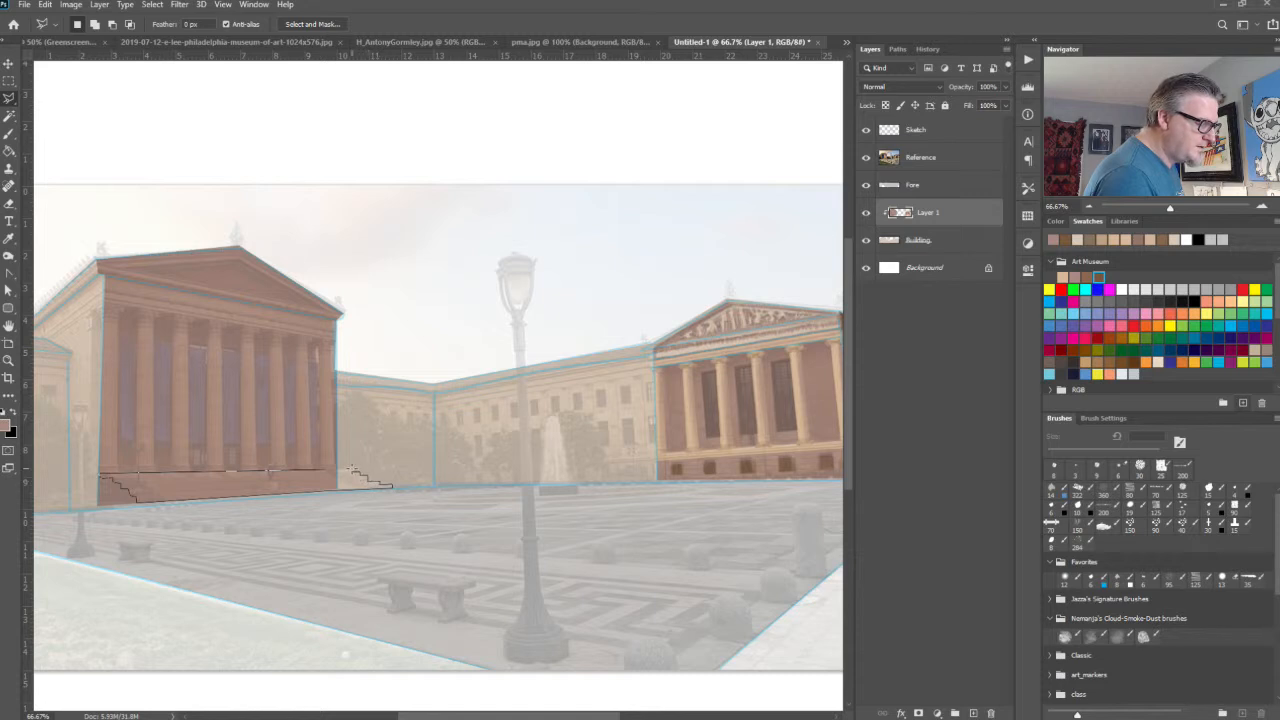
pyautogui.click(331, 471)
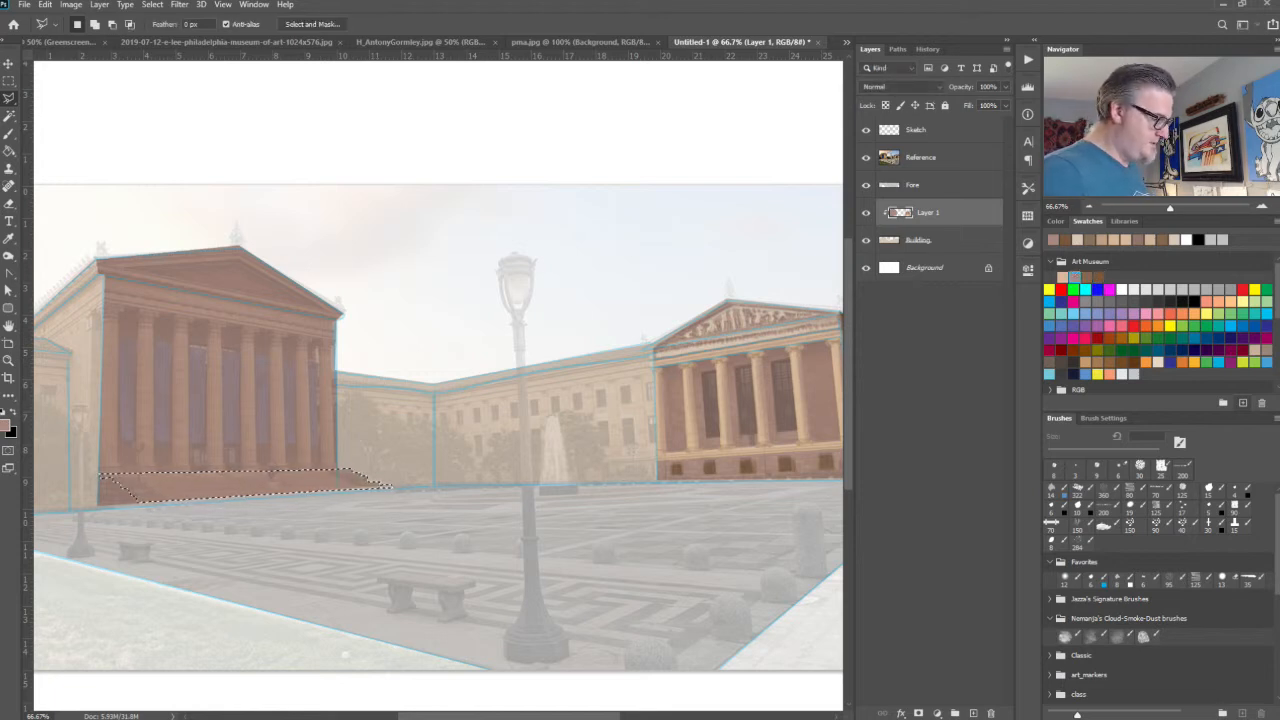
# Step: Hide the Reference layer, fill the selected staircase with the light tan Art Museum swatch on Layer 1, and deselect
pyautogui.click(866, 157)
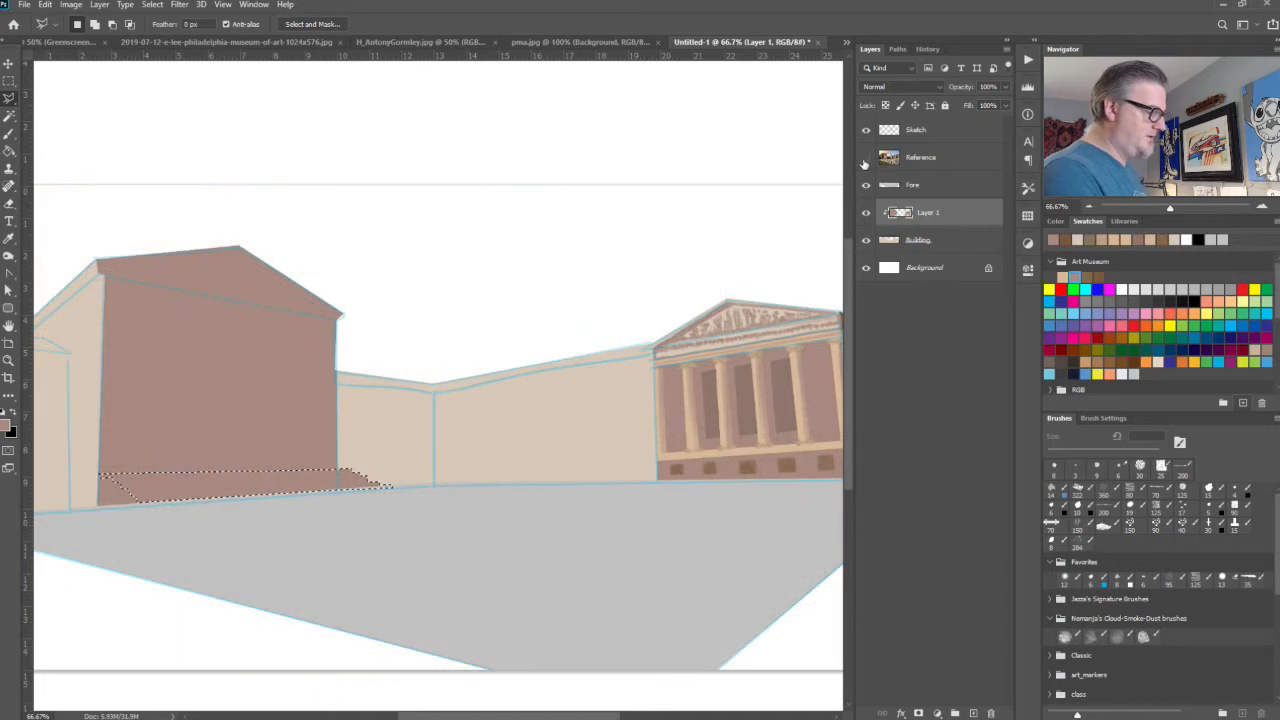
pyautogui.click(1062, 277)
pyautogui.hotkey('alt', 'BackSpace')
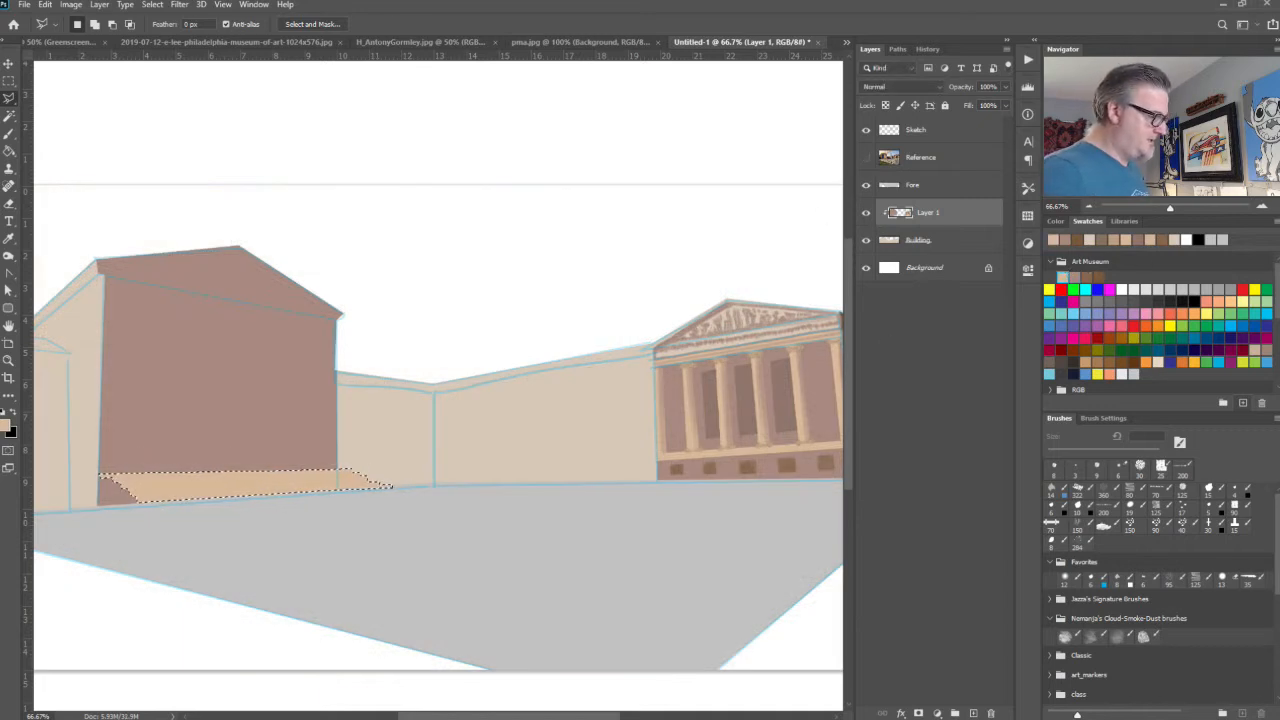
pyautogui.hotkey('ctrl', 'd')
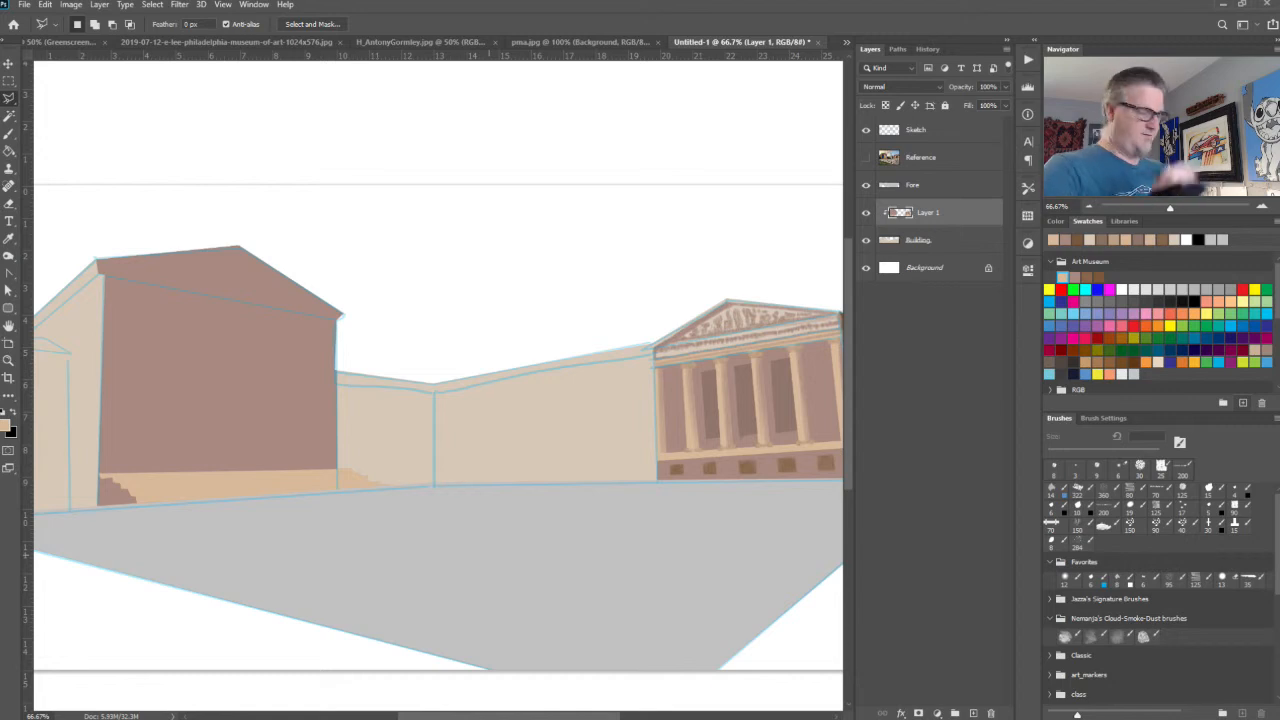
# Step: Show the Reference layer, select the horizontal band beneath the left building's gable, and fill it with the light tan colour
pyautogui.click(866, 157)
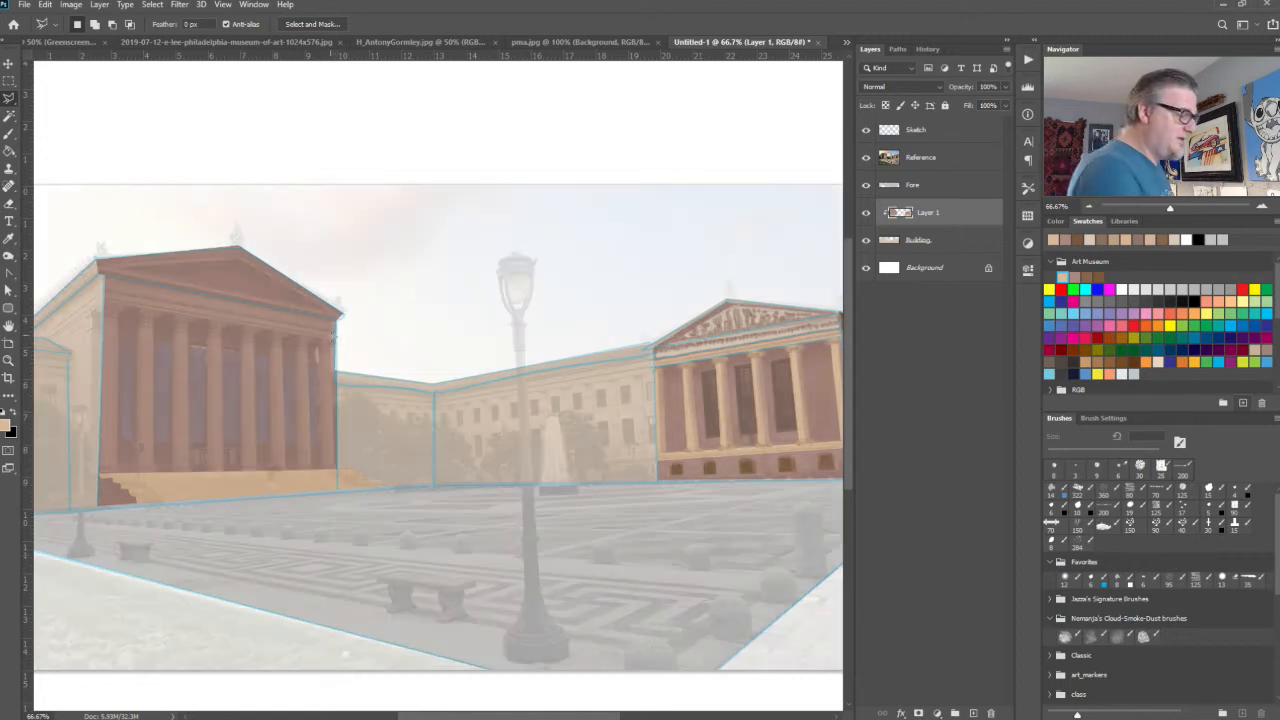
pyautogui.click(103, 275)
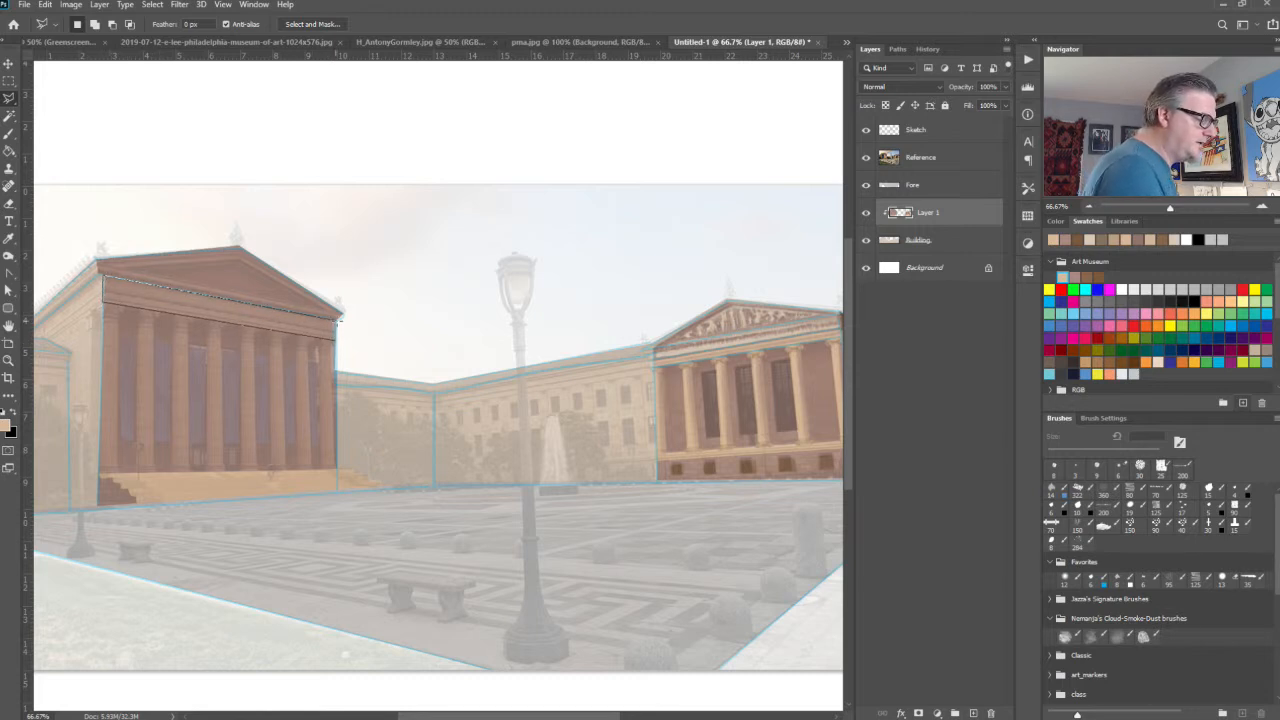
pyautogui.click(337, 318)
pyautogui.click(343, 350)
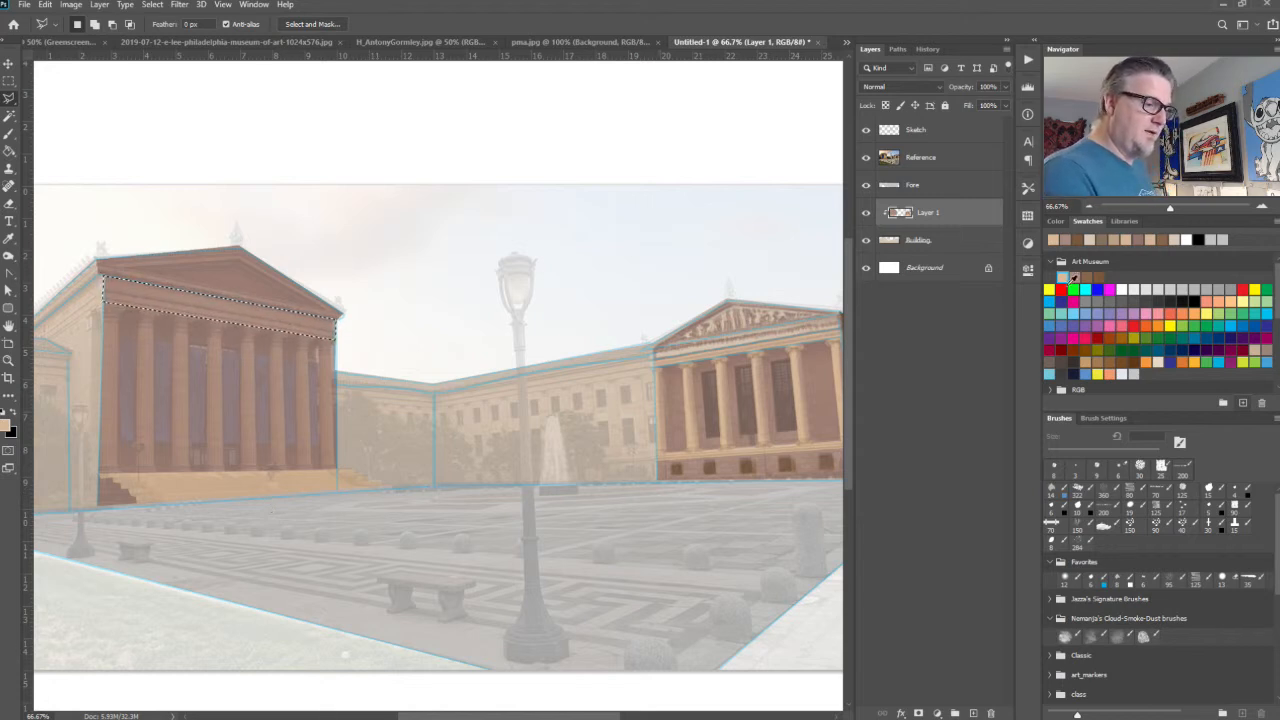
pyautogui.click(794, 366)
pyautogui.click(417, 441)
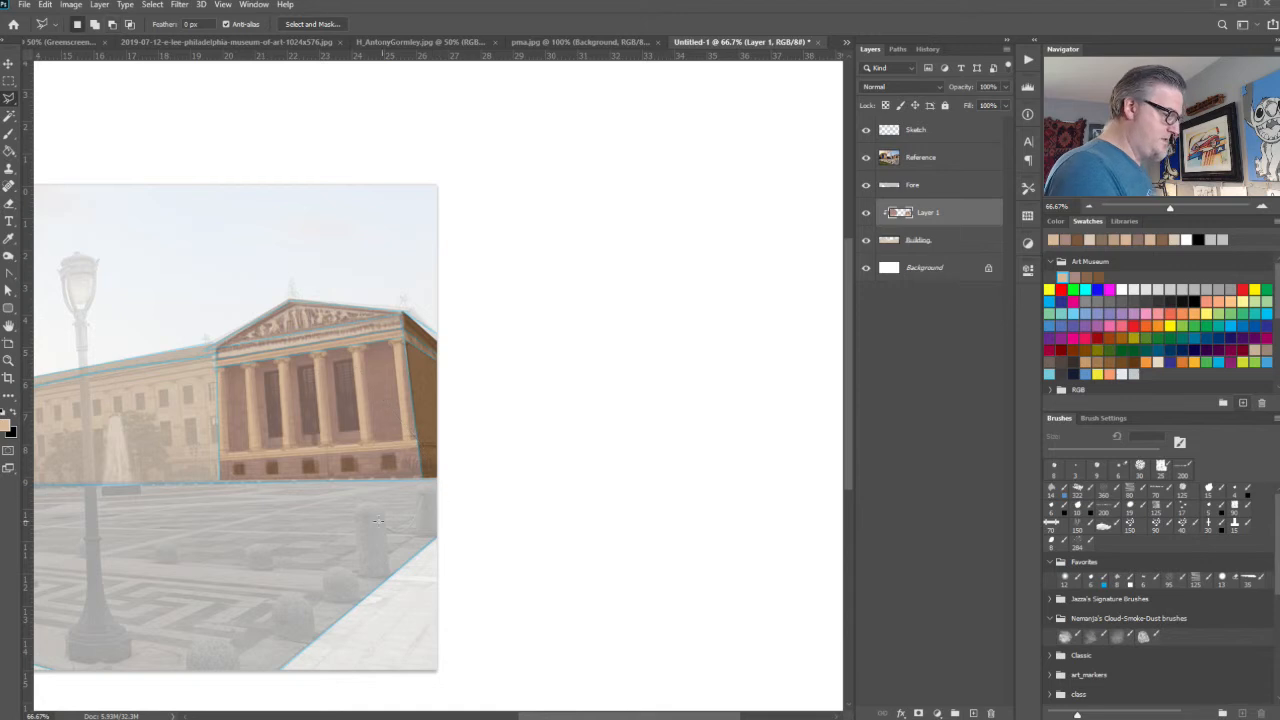
pyautogui.moveTo(309, 526); pyautogui.dragTo(802, 512)
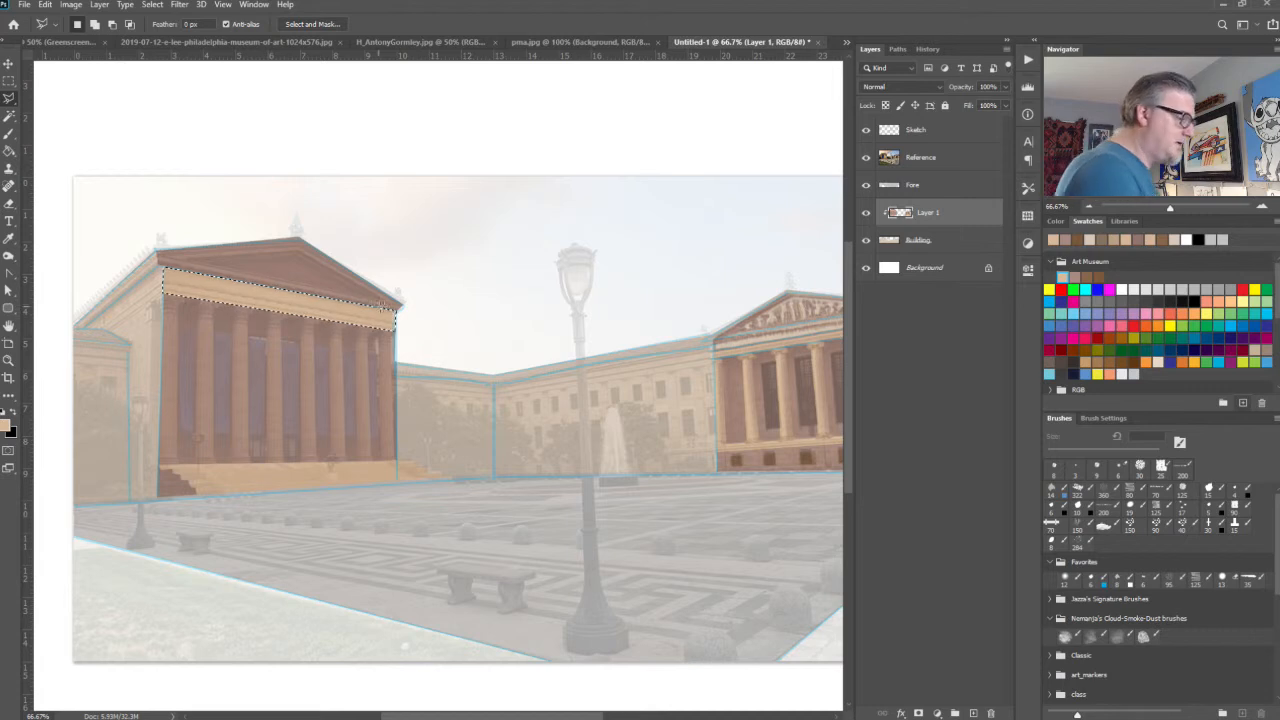
# Step: Outline the triangle inside the left gable, fill it with the dark brown Art Museum swatch, hide the Reference layer and deselect
pyautogui.click(388, 301)
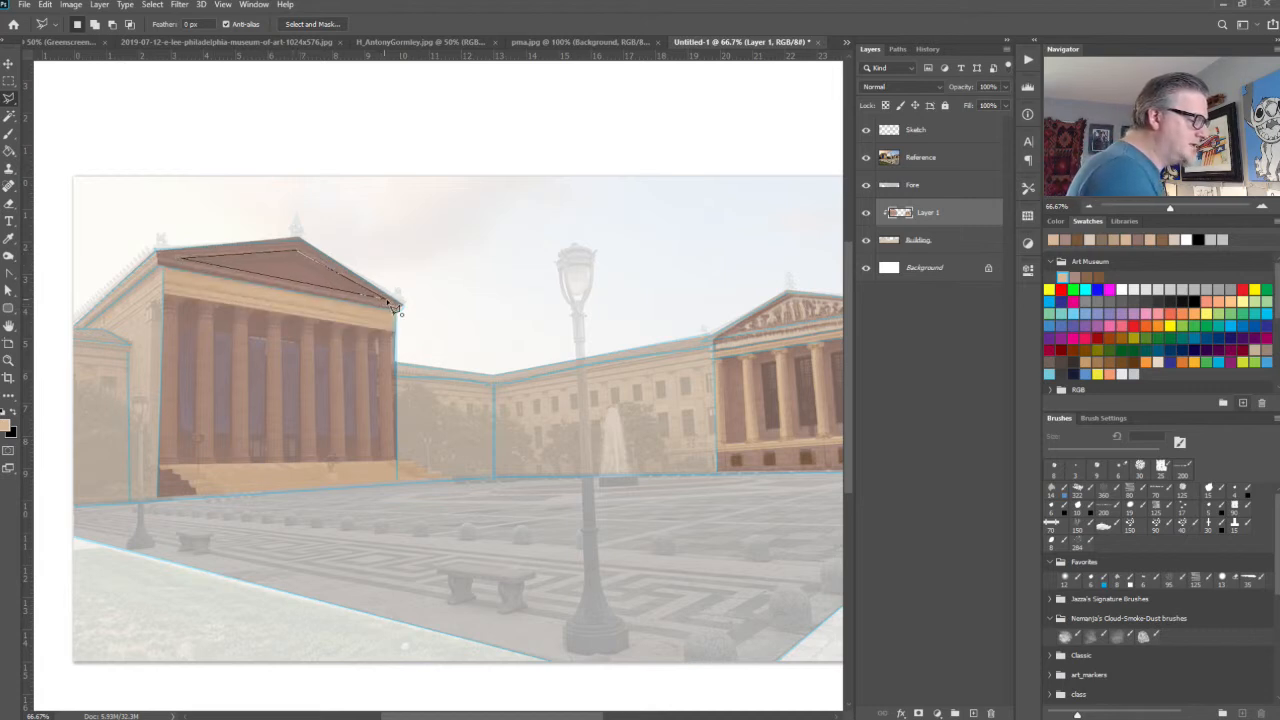
pyautogui.click(1099, 276)
pyautogui.hotkey('alt', 'BackSpace')
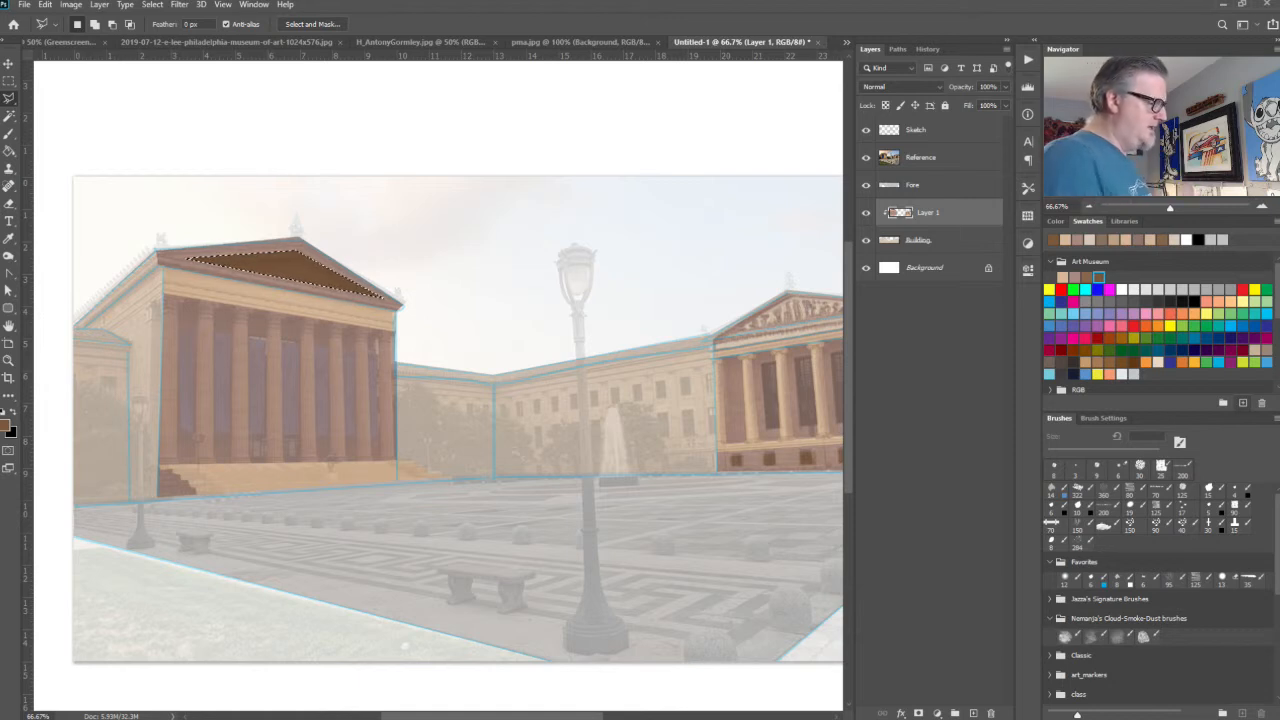
pyautogui.click(866, 157)
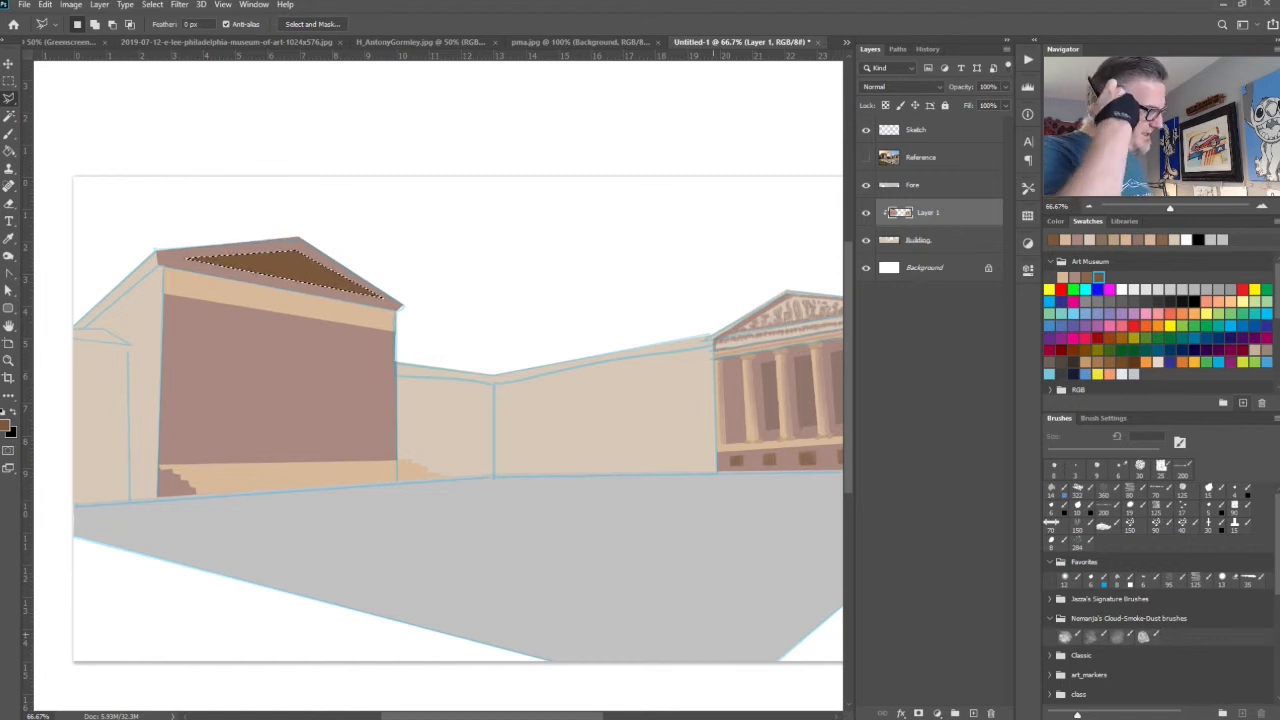
pyautogui.click(866, 157)
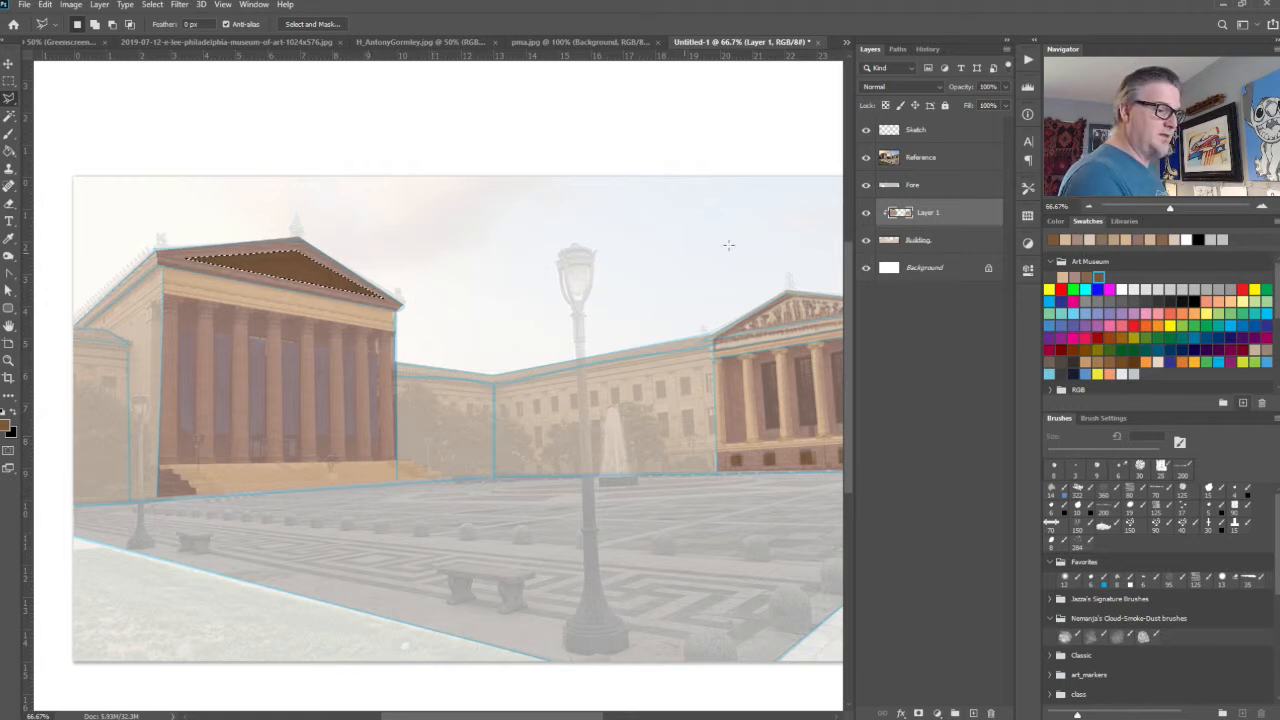
pyautogui.click(866, 157)
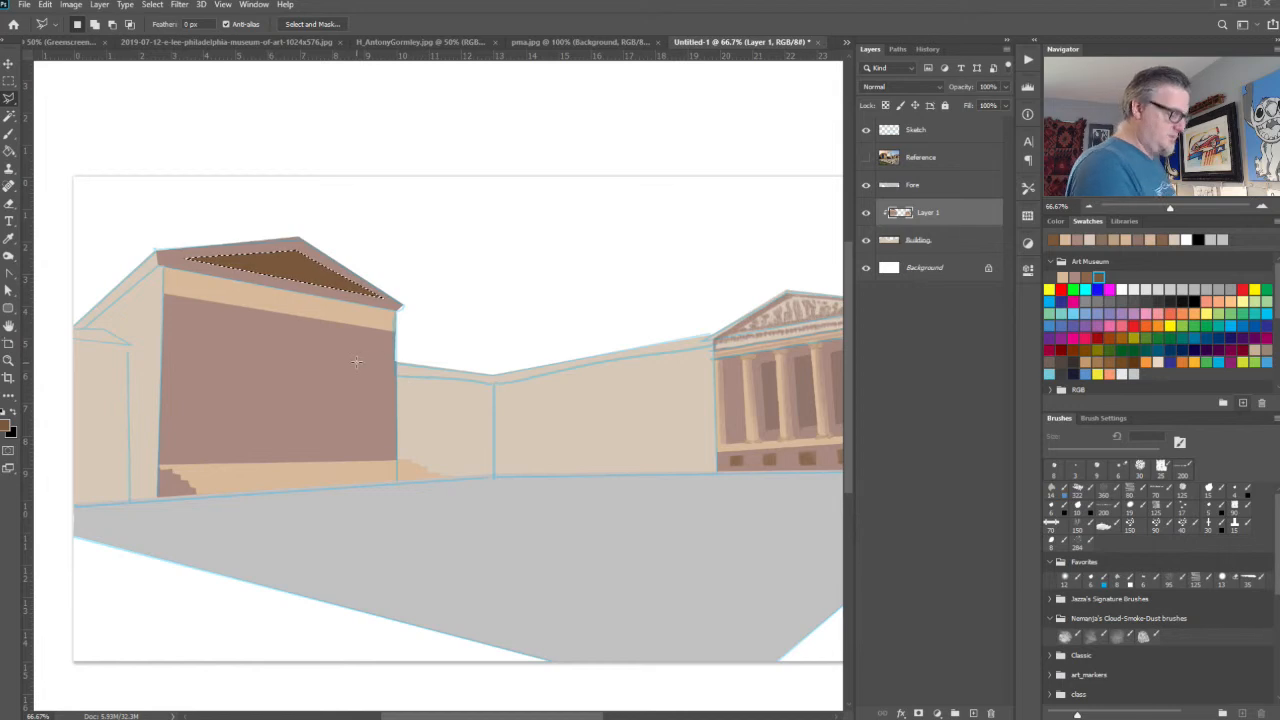
pyautogui.hotkey('ctrl', 'd')
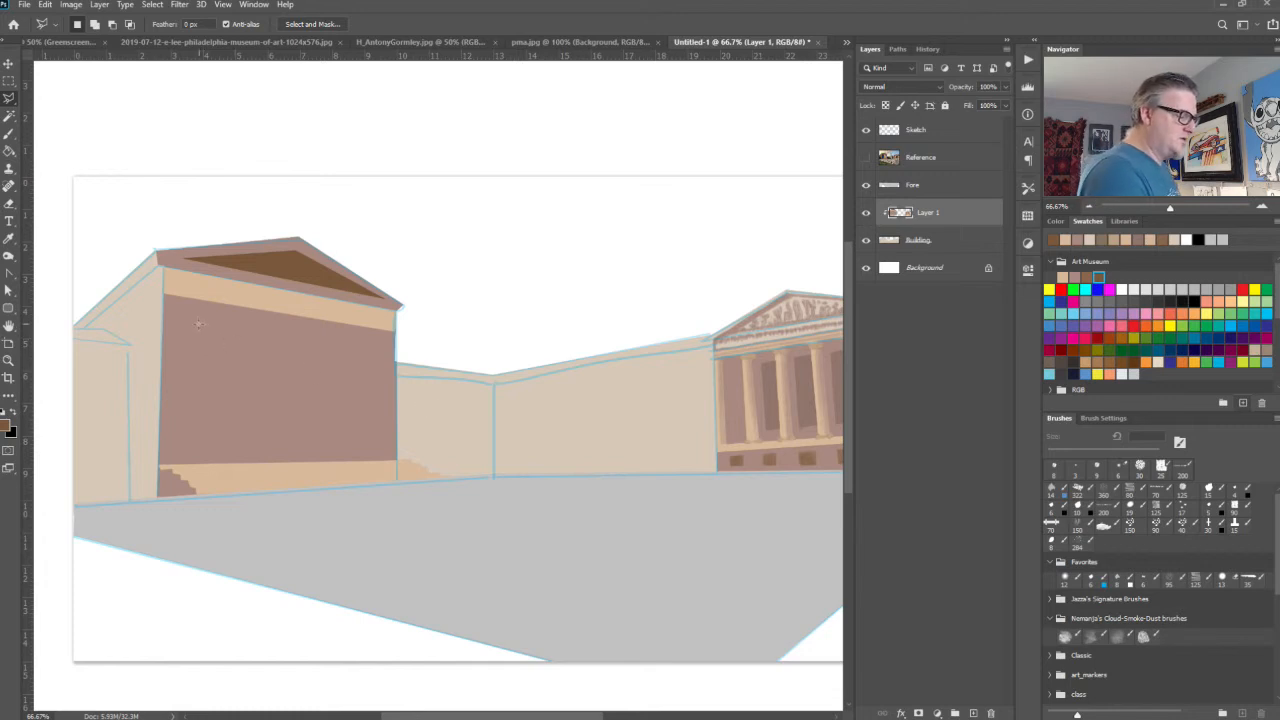
# Step: Select the left facade's tall side panels, upper centre panel and lower centre doorway, extending the doorway down to the stairs
pyautogui.moveTo(197, 322)
pyautogui.mouseDown()
pyautogui.moveTo(385, 346)
pyautogui.moveTo(380, 447)
pyautogui.moveTo(187, 452)
pyautogui.moveTo(194, 325)
pyautogui.mouseUp()
pyautogui.click(195, 326)
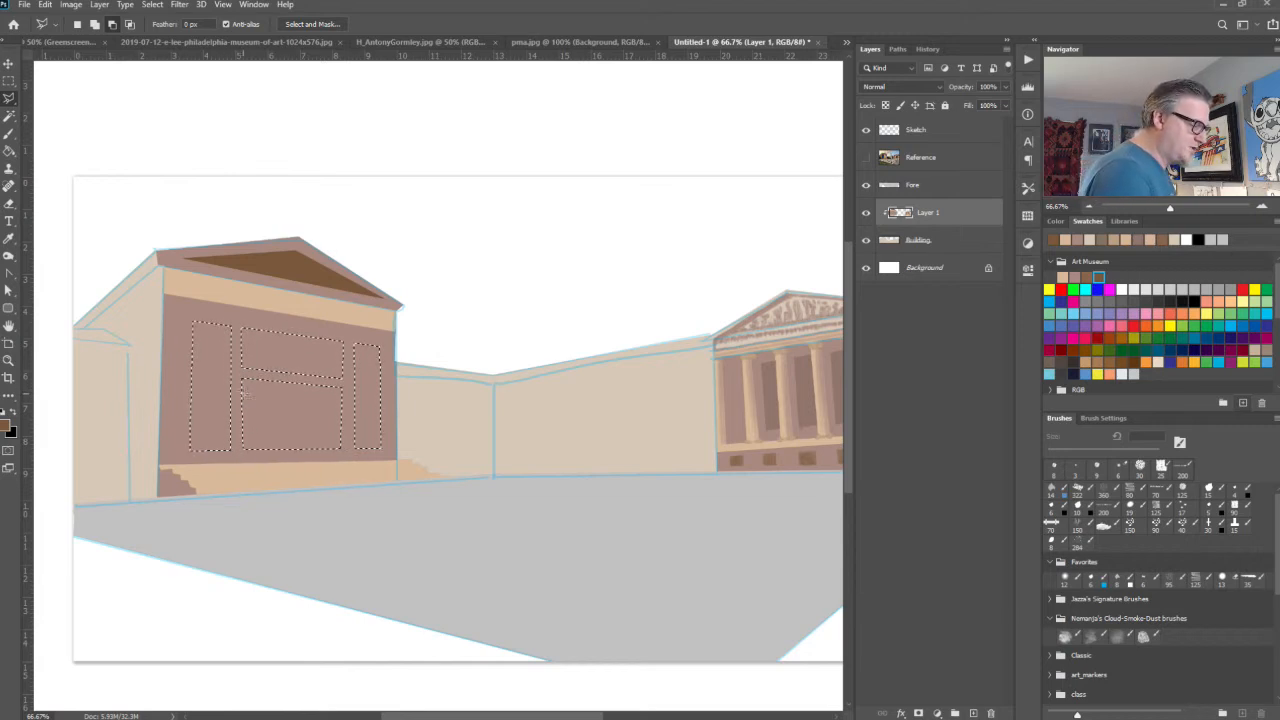
pyautogui.press('shift')
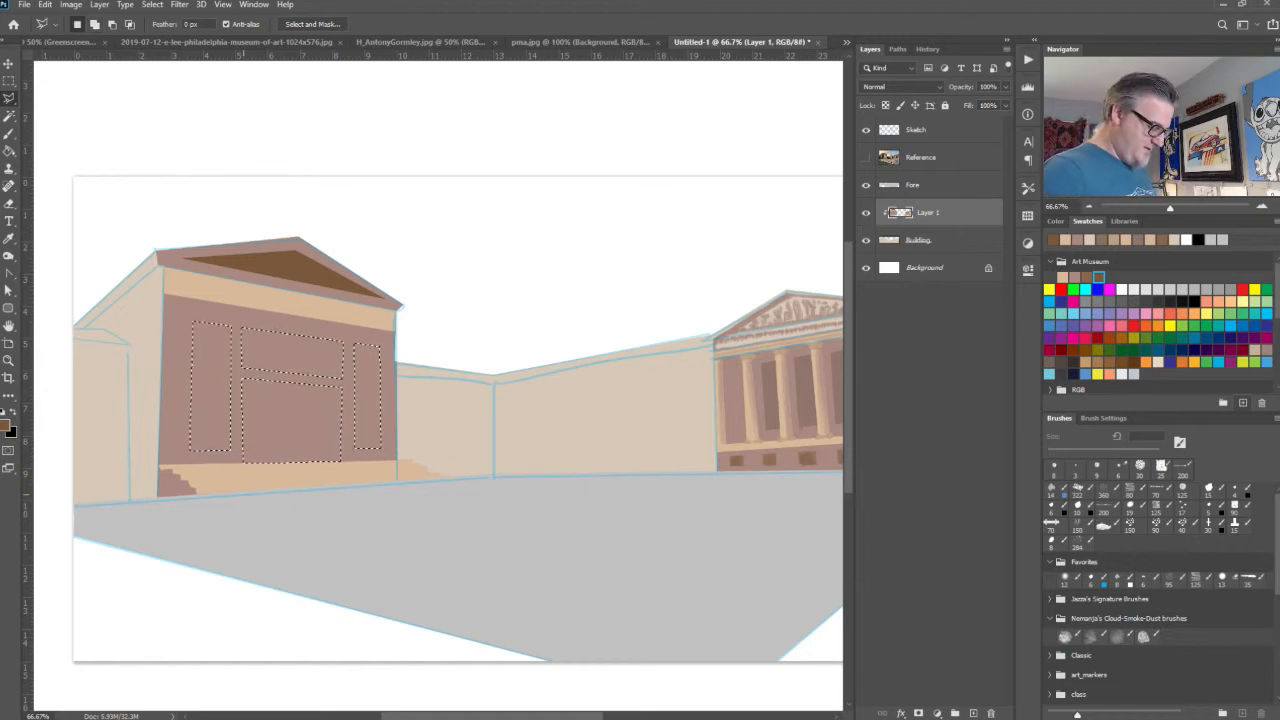
# Step: Fill the selected facade panels with the darker mauve sampled from the right portico's recesses, and deselect
pyautogui.press('i')
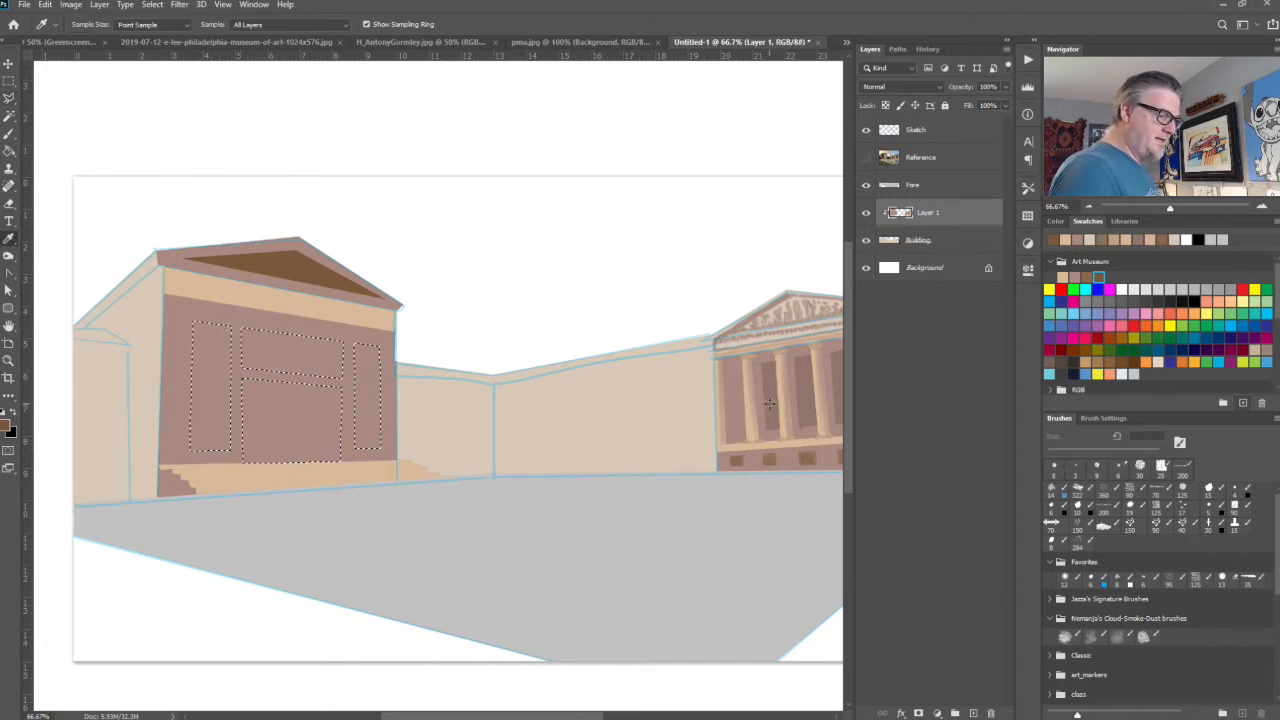
pyautogui.click(764, 410)
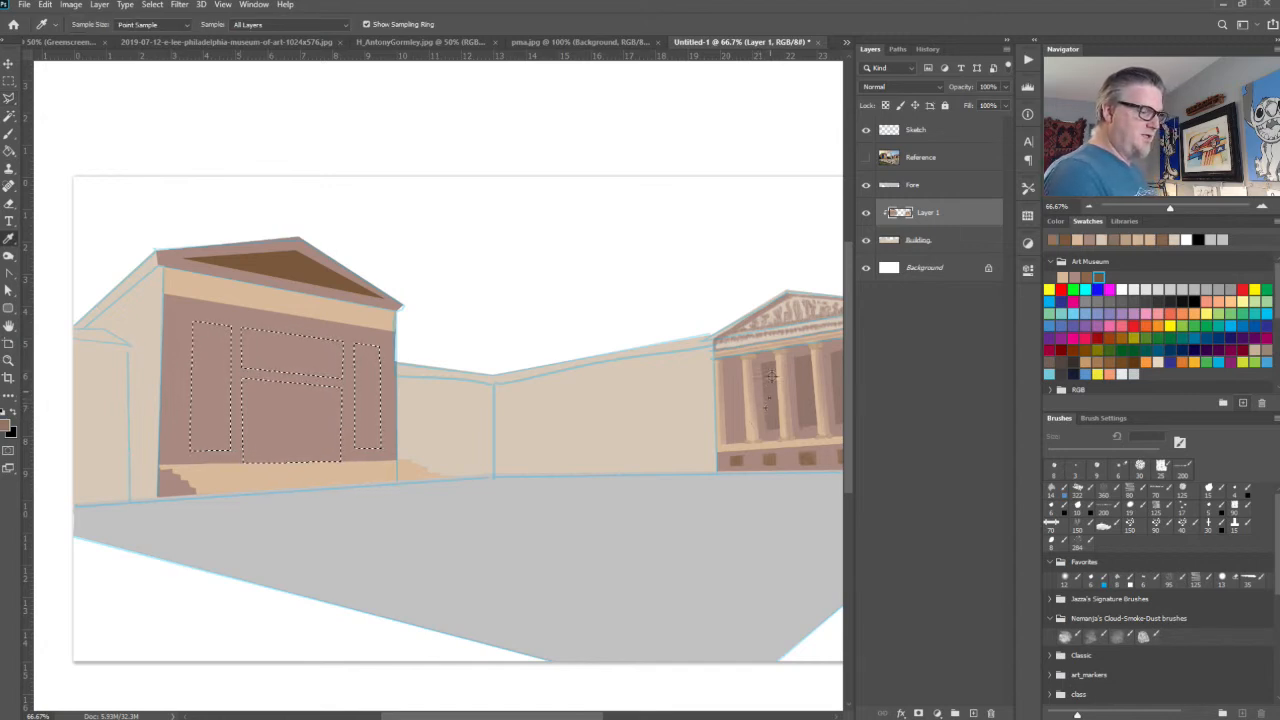
pyautogui.hotkey('alt', 'BackSpace')
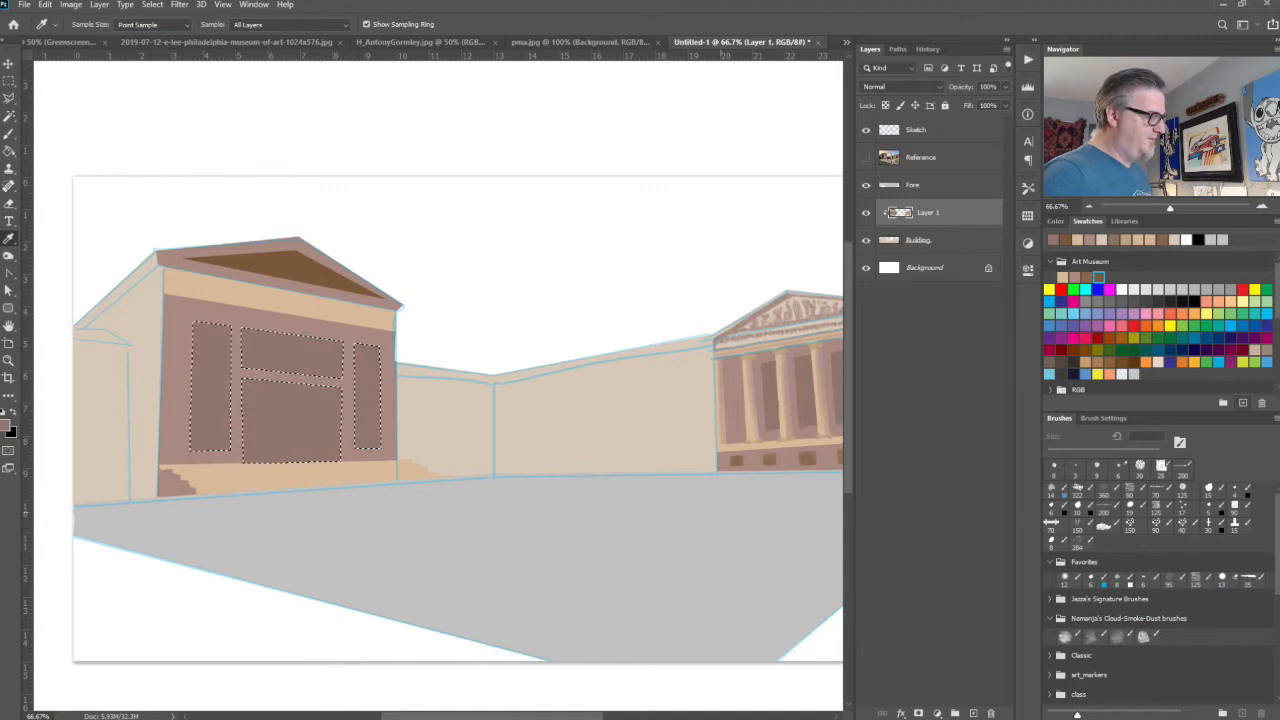
pyautogui.hotkey('ctrl', 'd')
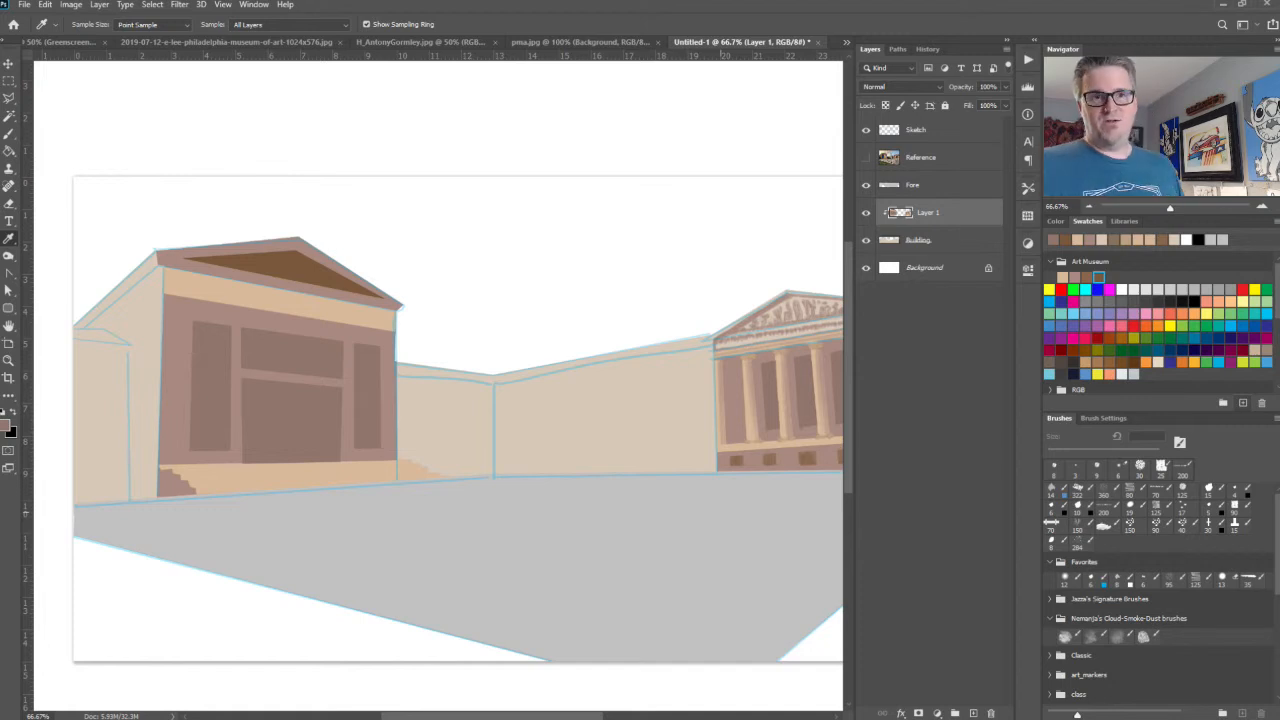
# Step: Show the Reference layer and outline the three leftmost columns of the left building's facade as one combined selection
pyautogui.click(866, 157)
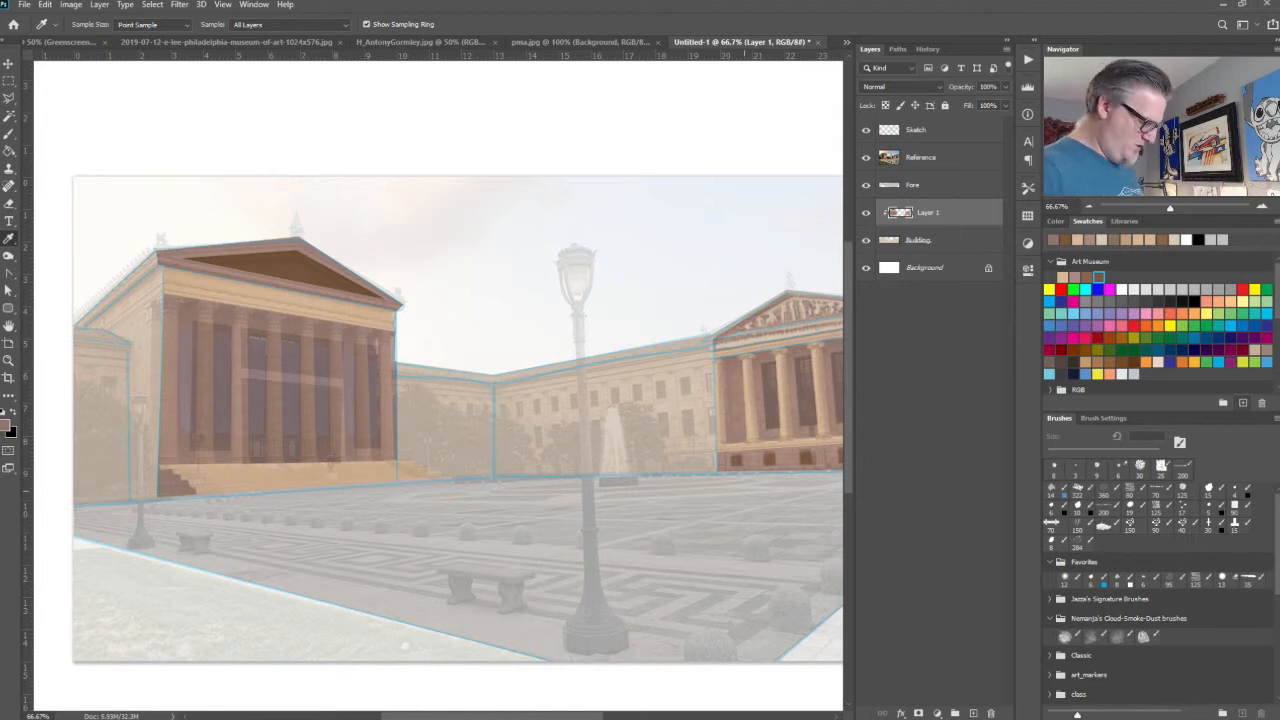
pyautogui.press('l')
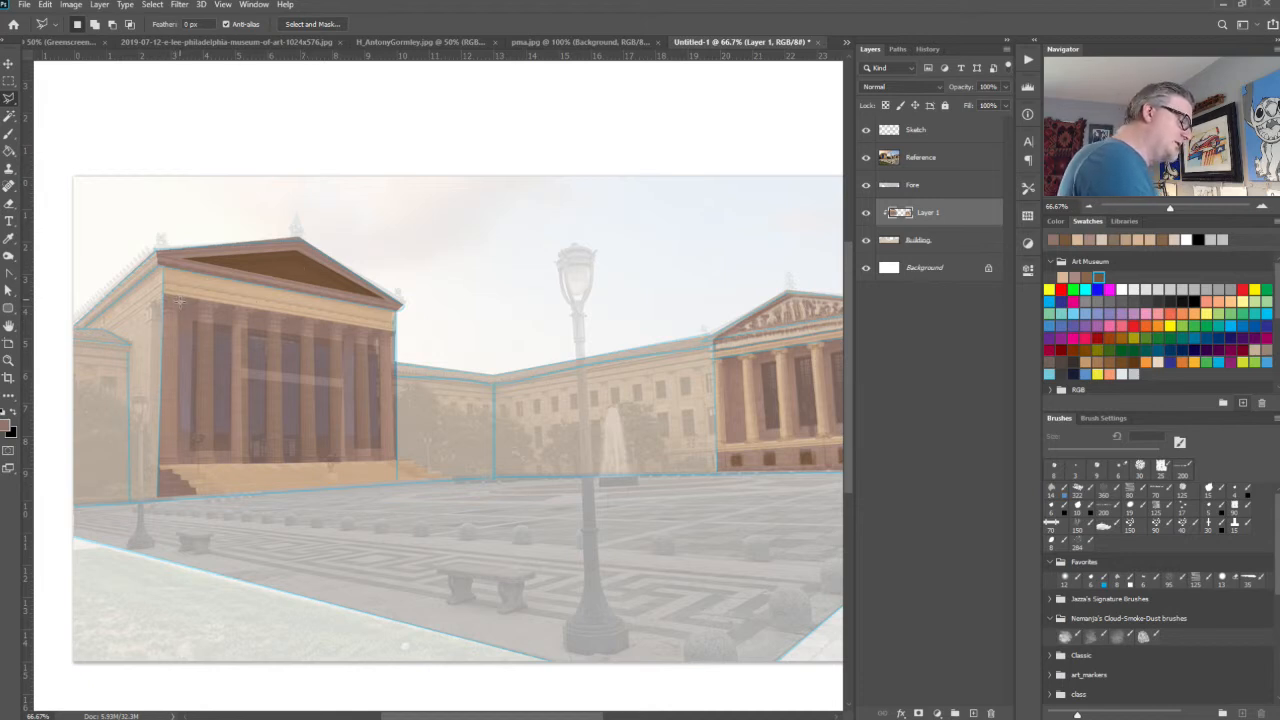
pyautogui.moveTo(180, 300)
pyautogui.mouseDown()
pyautogui.moveTo(178, 467)
pyautogui.moveTo(157, 468)
pyautogui.moveTo(161, 296)
pyautogui.moveTo(188, 306)
pyautogui.mouseUp()
pyautogui.press('shift')
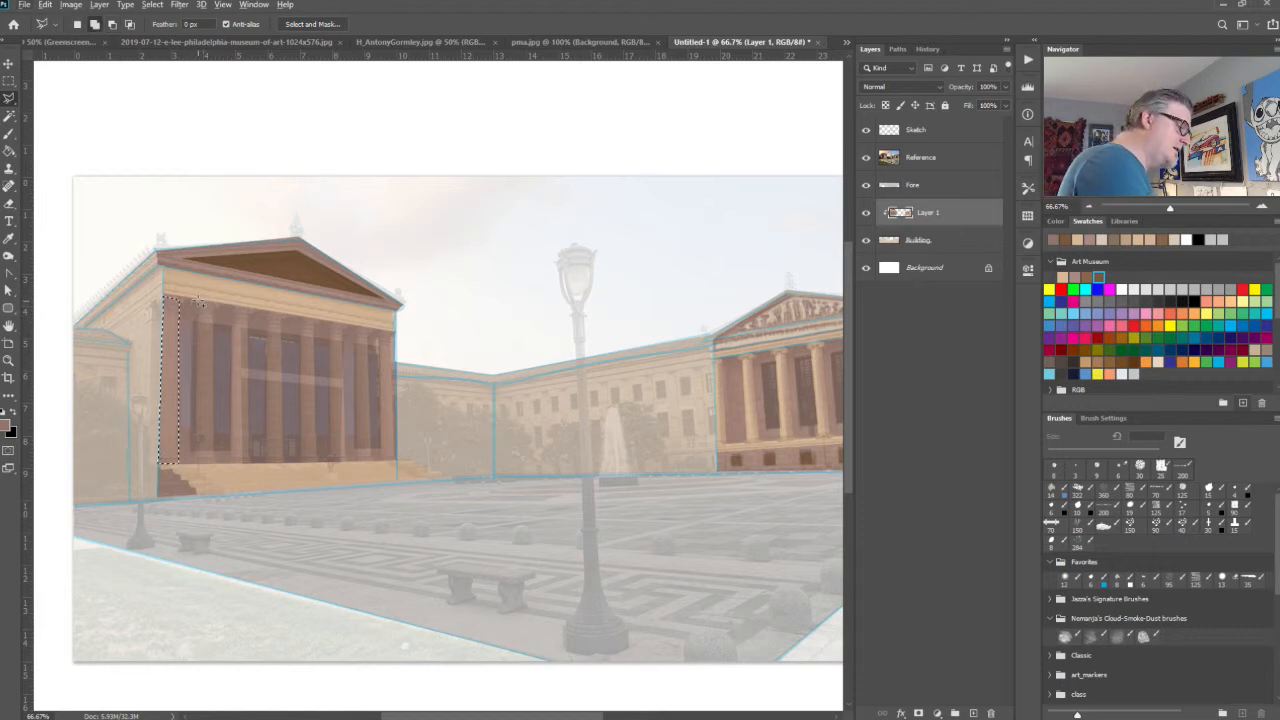
pyautogui.moveTo(198, 303); pyautogui.dragTo(198, 465)
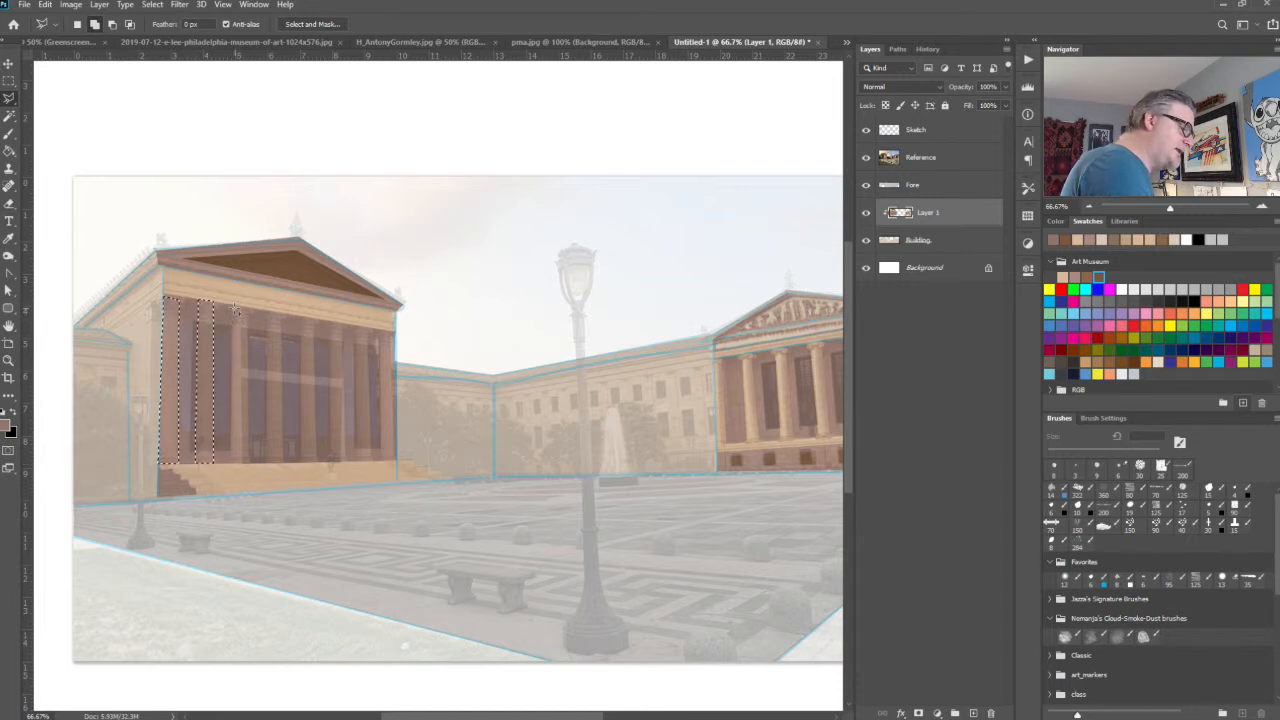
pyautogui.click(234, 308)
pyautogui.click(233, 464)
pyautogui.click(249, 463)
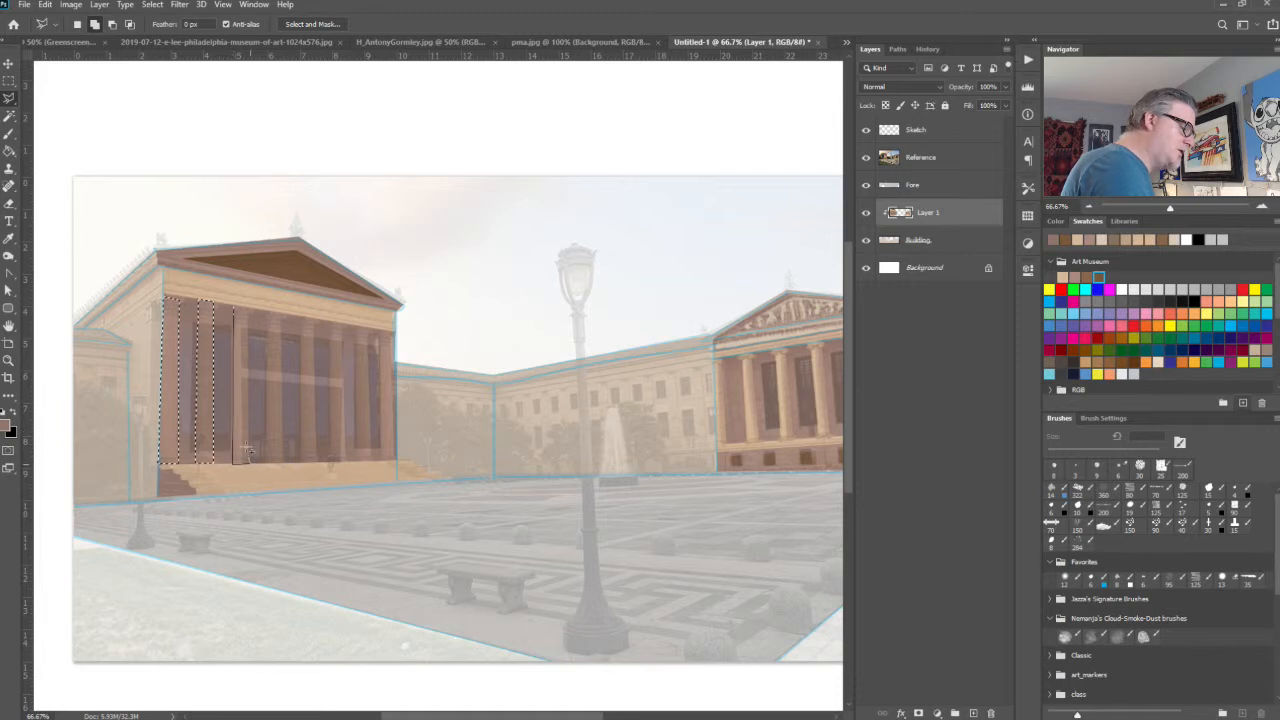
pyautogui.click(240, 312)
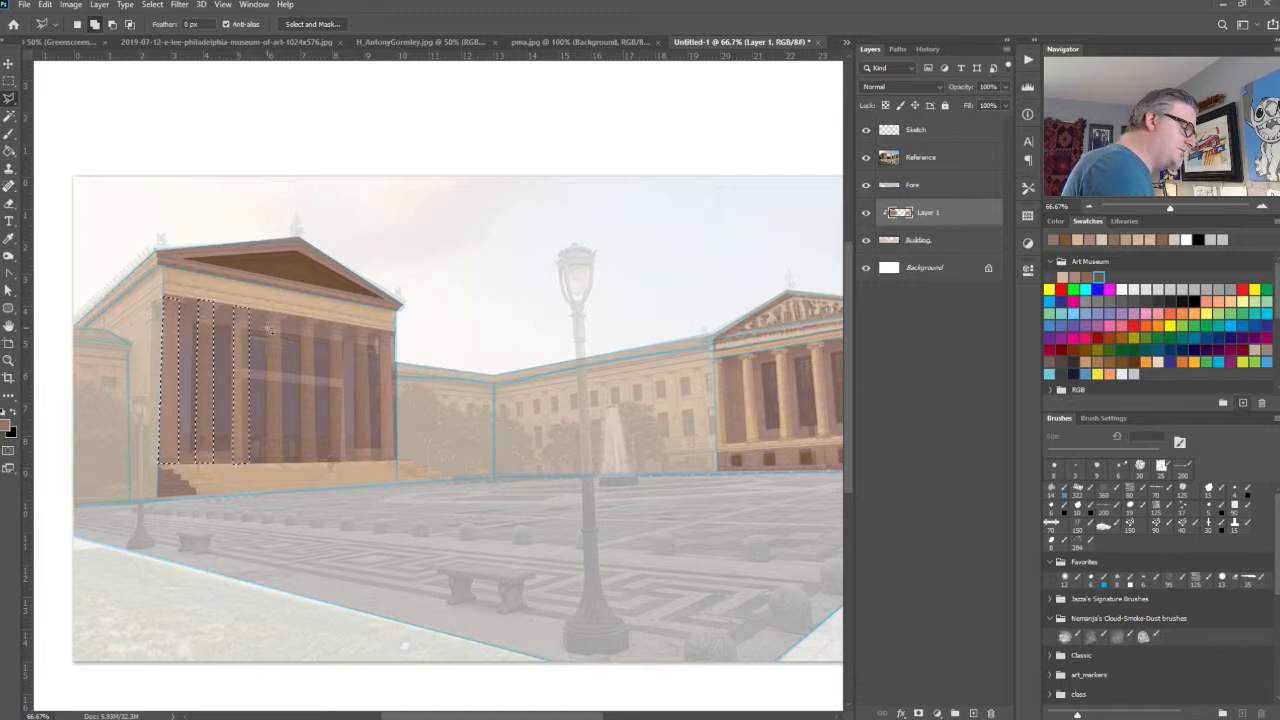
# Step: Add the fourth and fifth columns of the left facade to the selection, tracing them from the reference photo
pyautogui.click(266, 316)
pyautogui.click(267, 465)
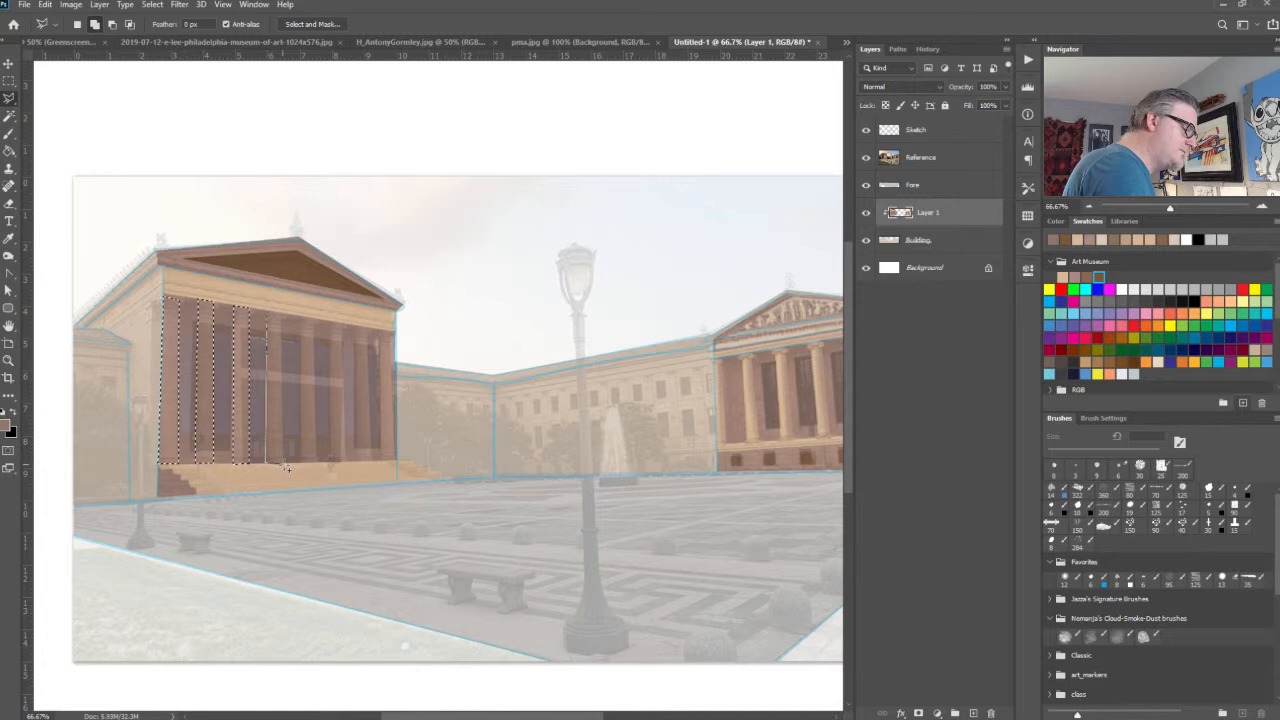
pyautogui.click(284, 464)
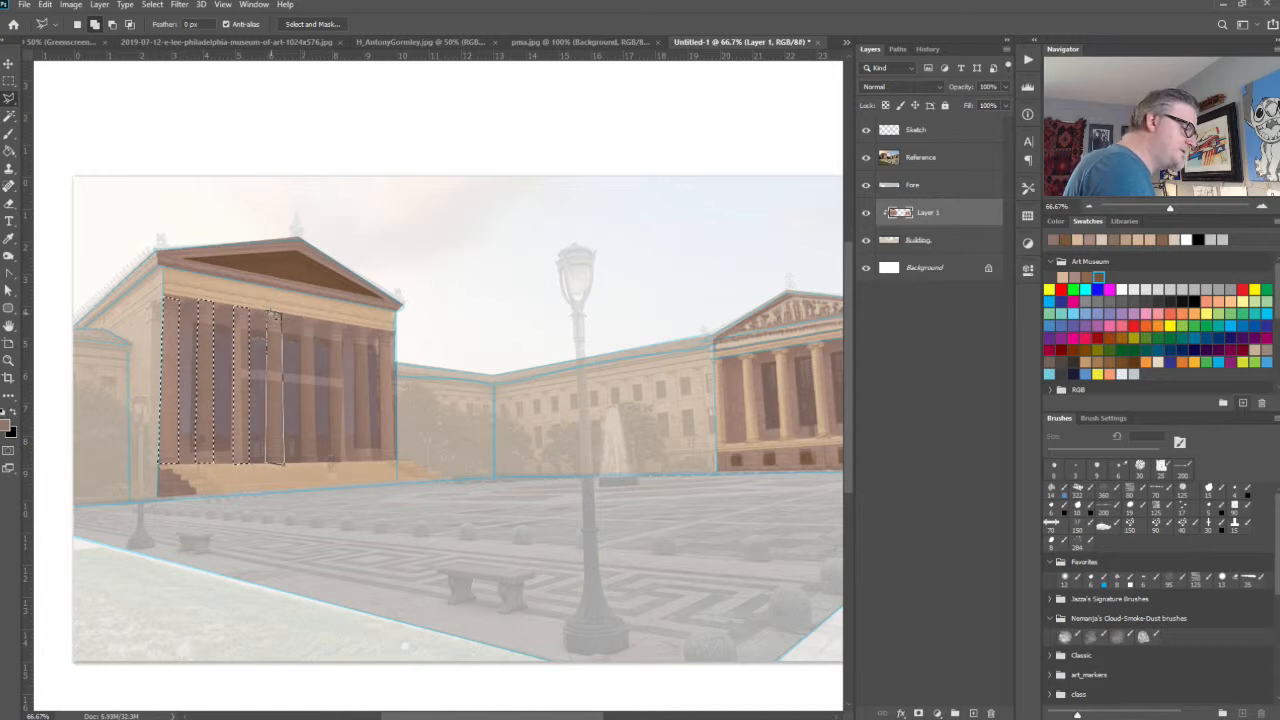
pyautogui.click(267, 315)
pyautogui.click(300, 318)
pyautogui.click(300, 464)
pyautogui.click(316, 464)
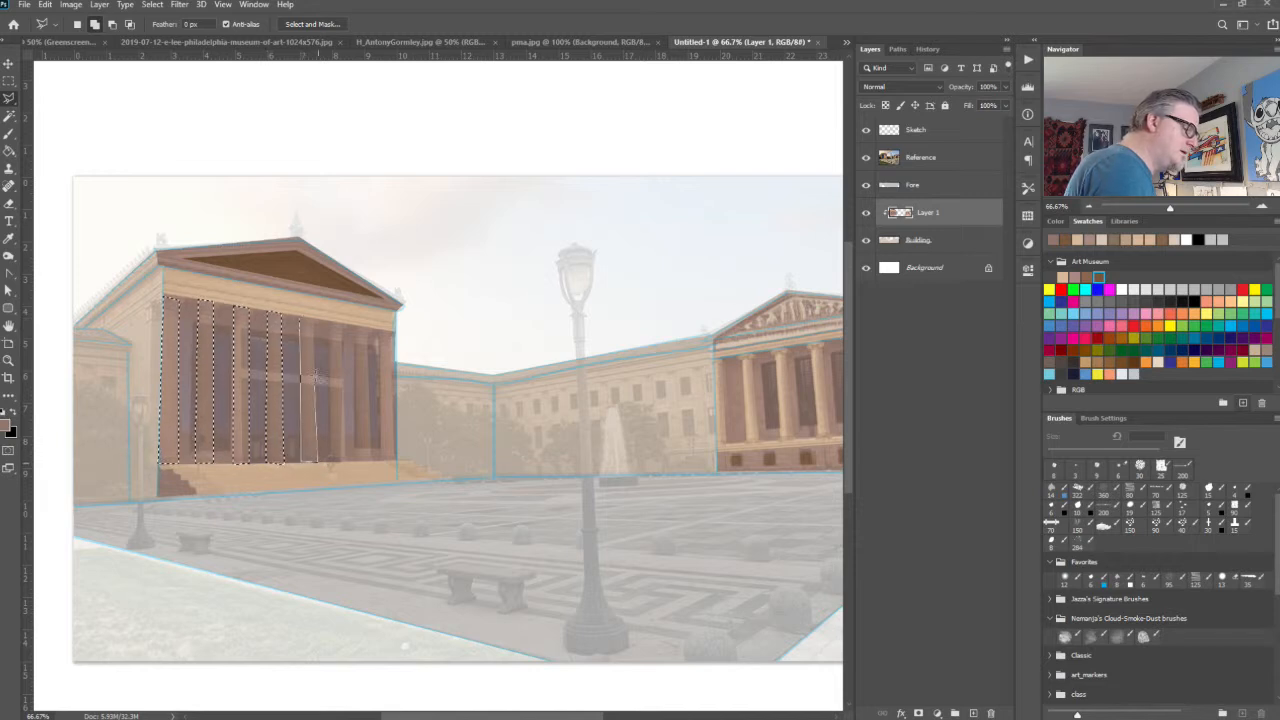
pyautogui.click(316, 318)
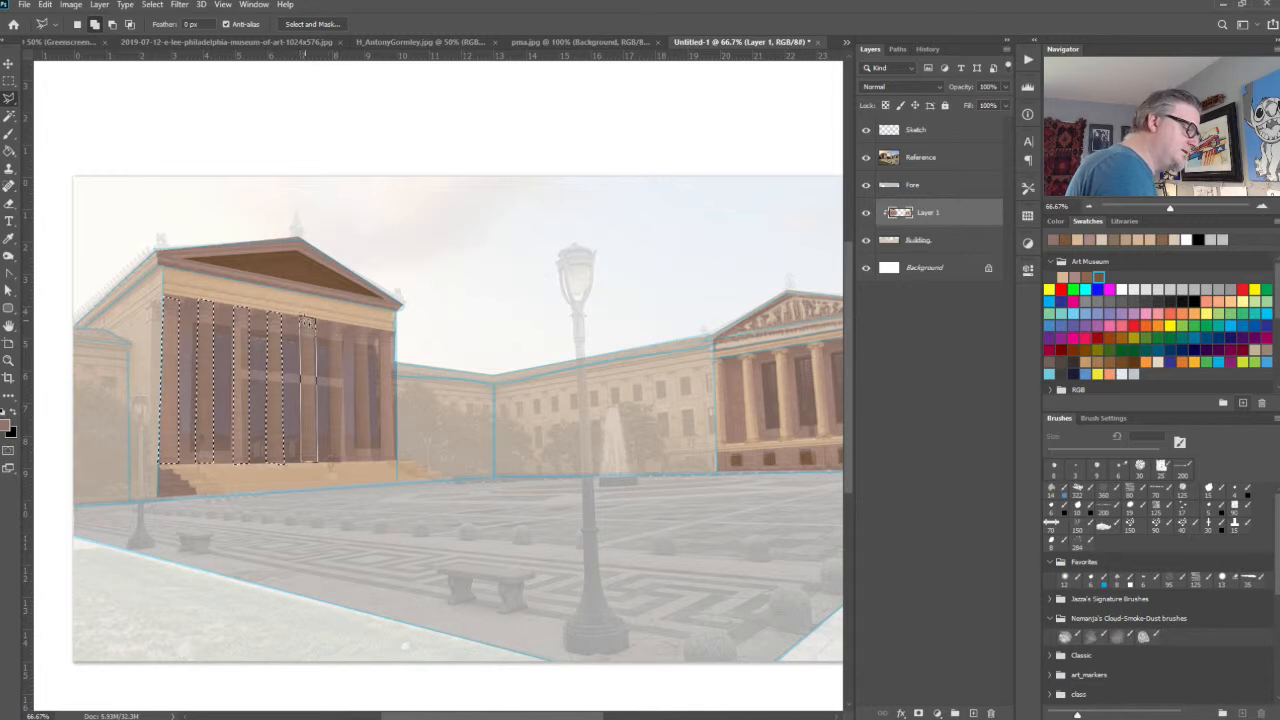
pyautogui.click(301, 317)
# Step: Add the remaining three columns at the right end of the left facade to the selection
pyautogui.click(330, 325)
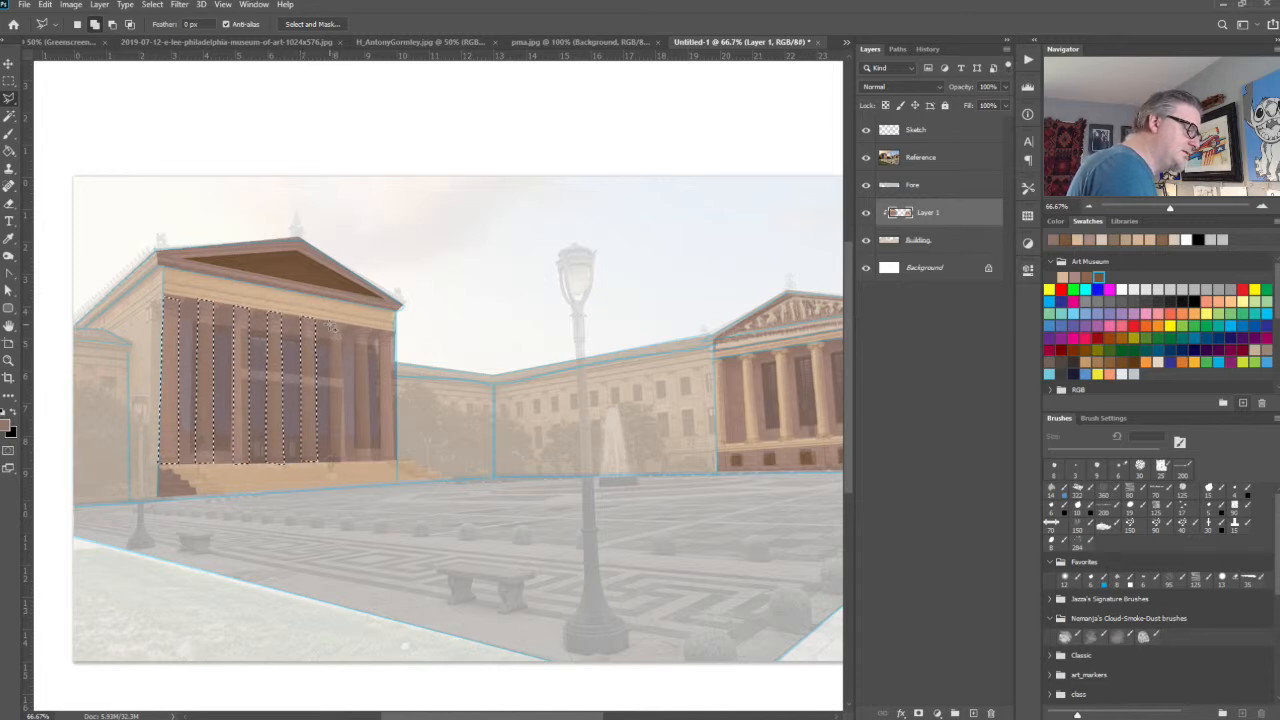
pyautogui.click(331, 462)
pyautogui.click(345, 465)
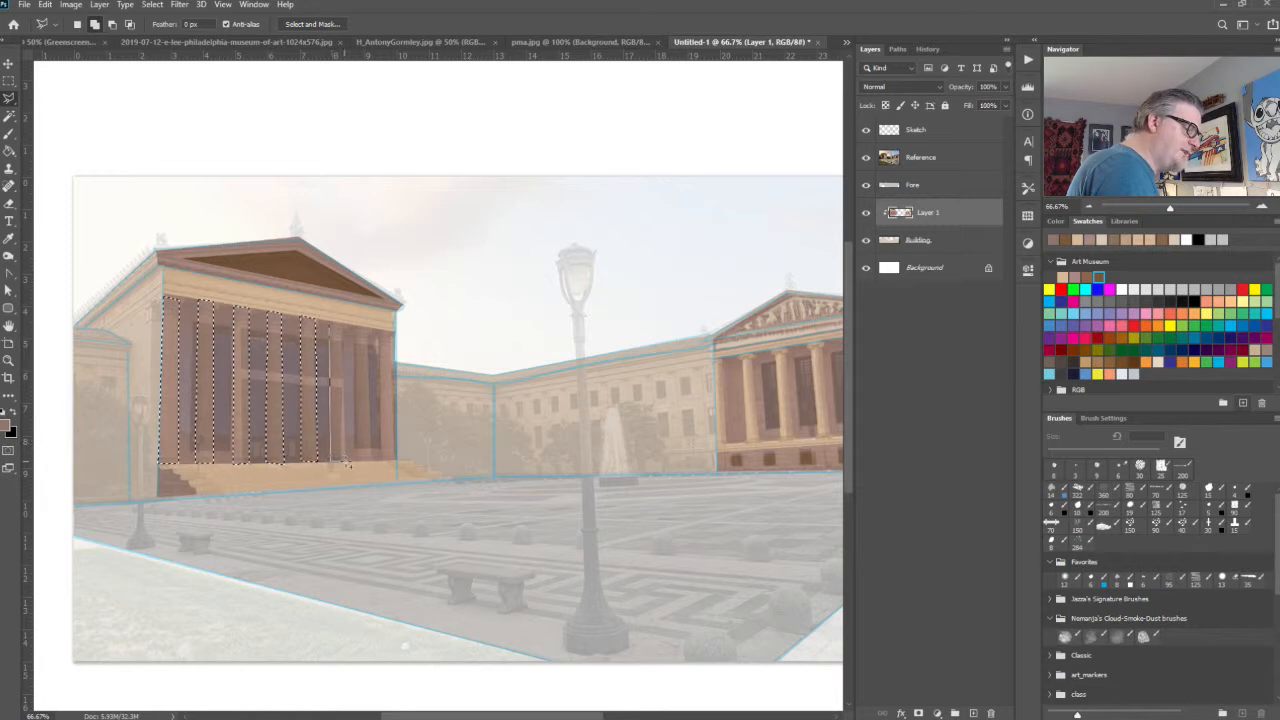
pyautogui.click(345, 323)
pyautogui.click(331, 325)
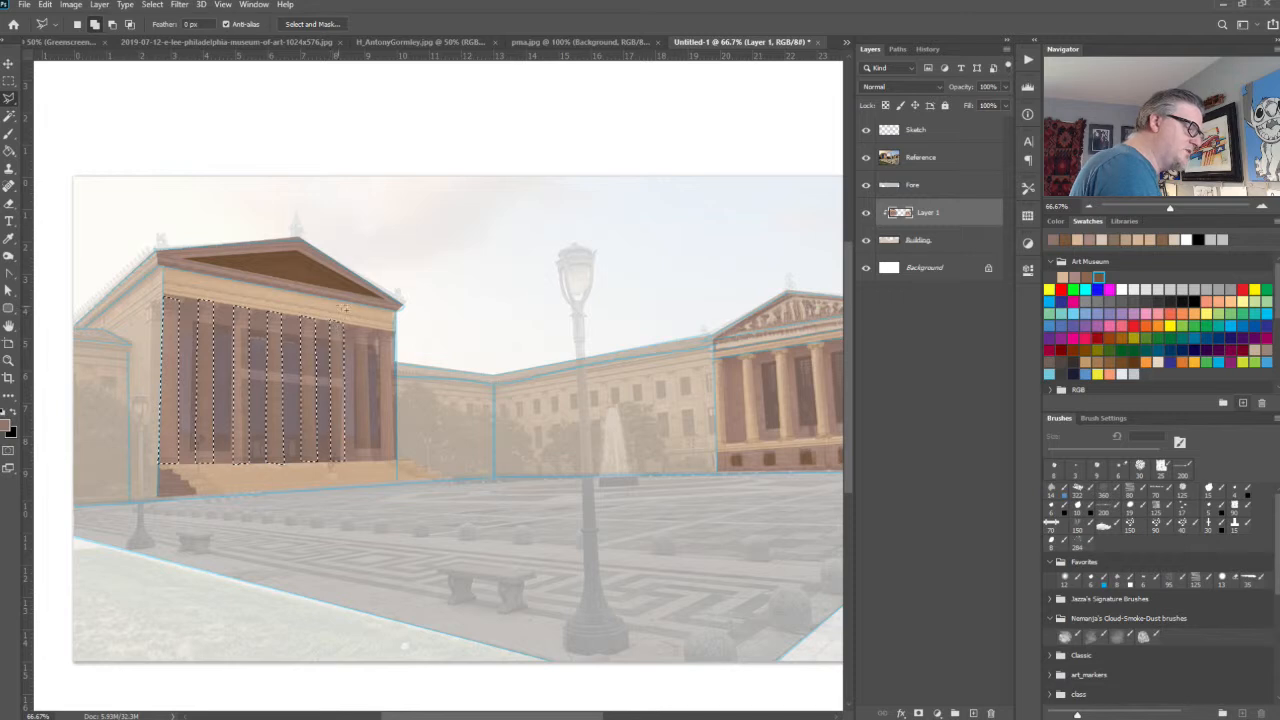
pyautogui.click(357, 325)
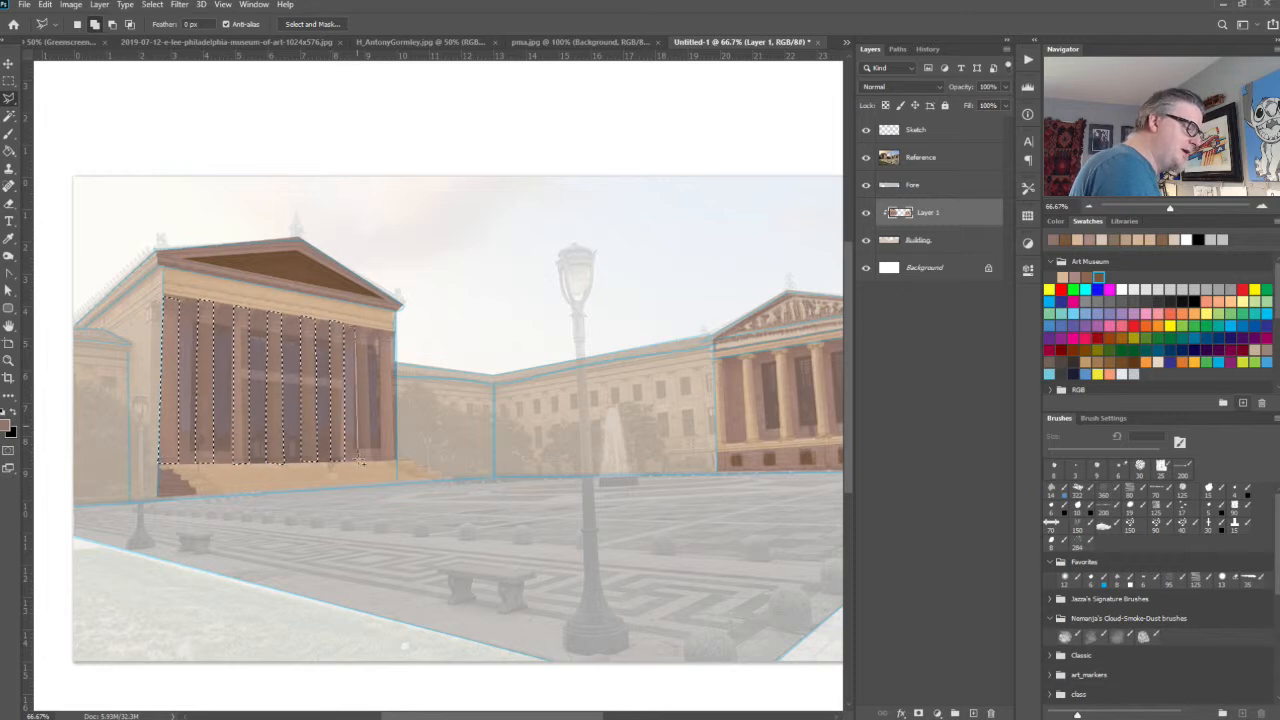
pyautogui.click(357, 460)
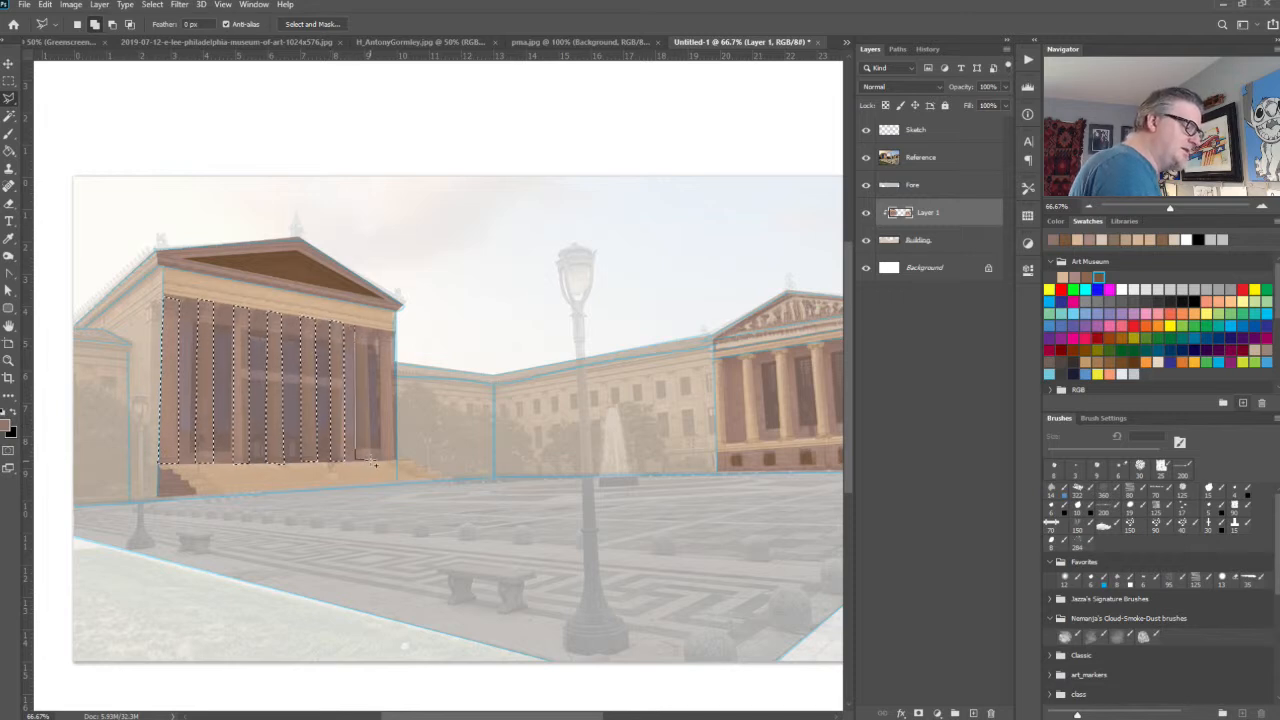
pyautogui.click(370, 461)
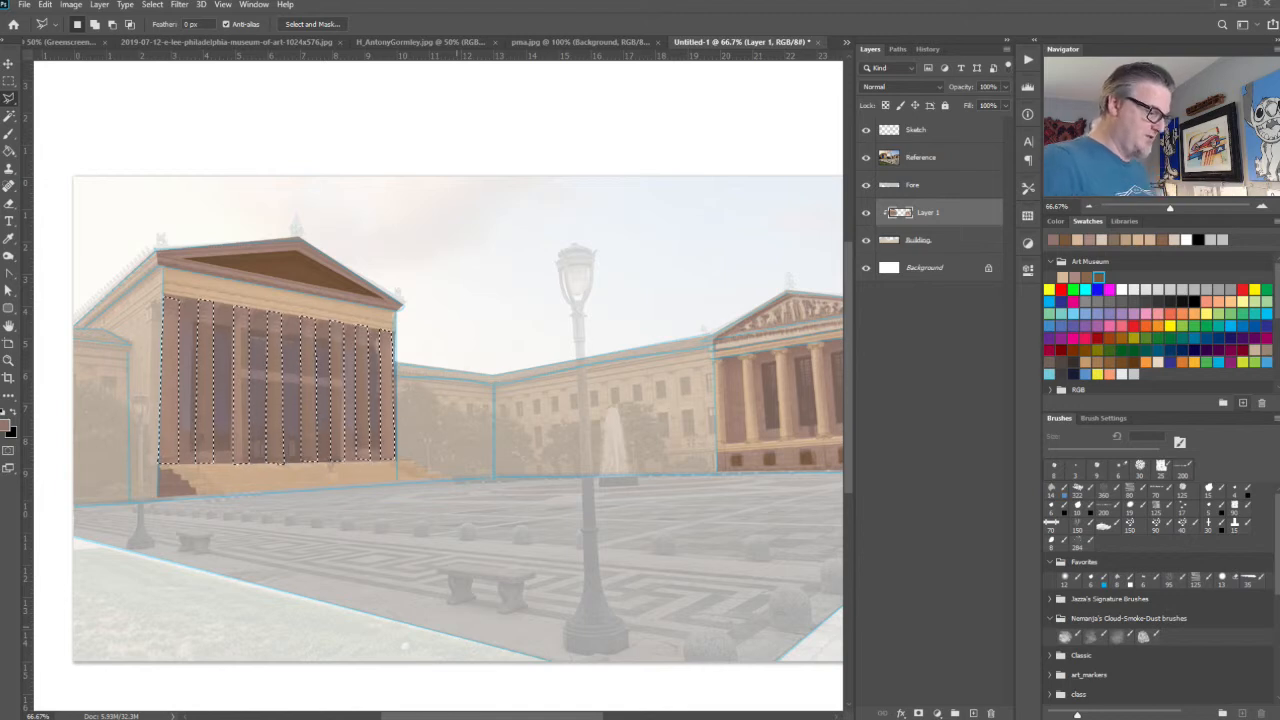
# Step: Fill the selected columns with the light tan sampled from the right portico, deselect, and hide the Reference layer
pyautogui.press('g')
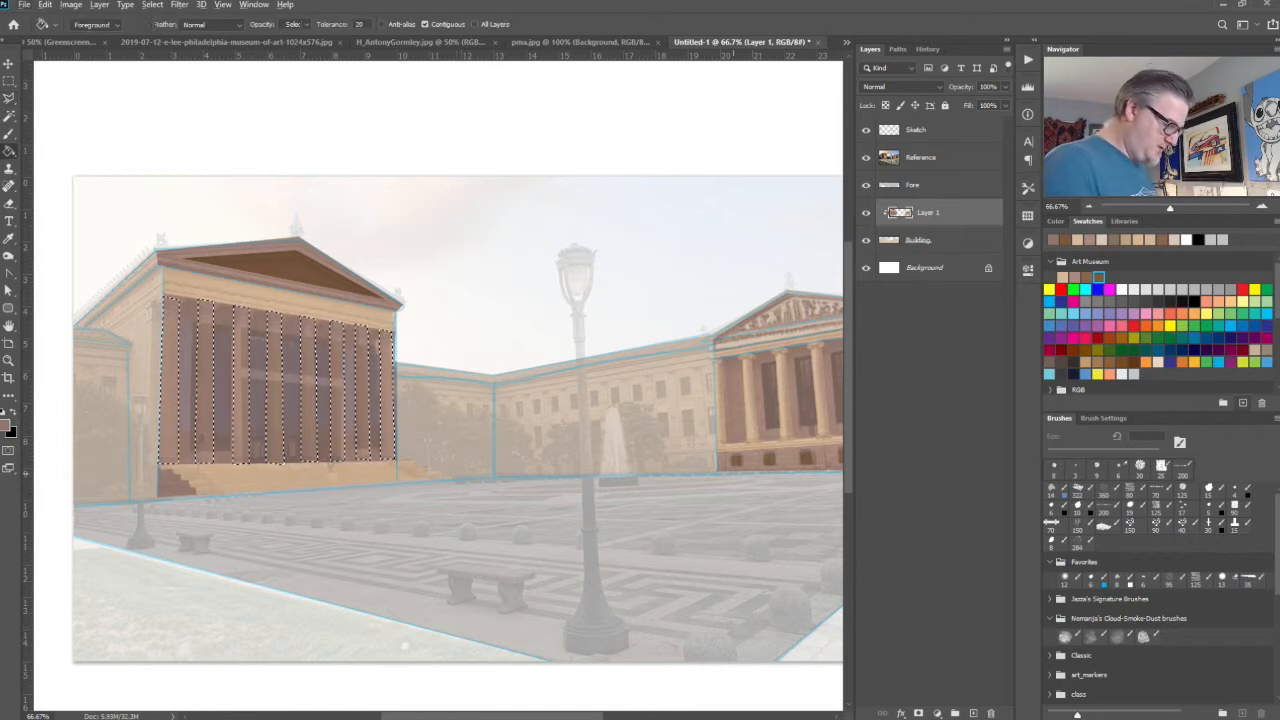
pyautogui.keyDown('alt'); pyautogui.click(752, 428); pyautogui.keyUp('alt')
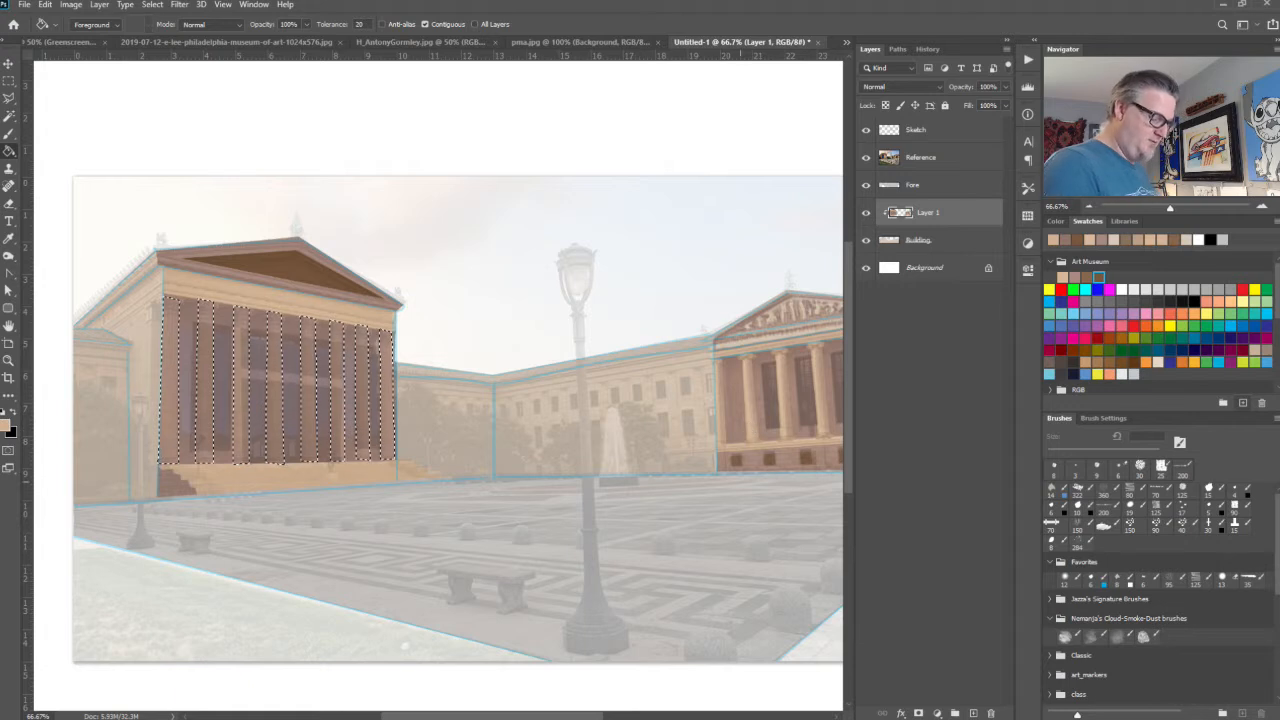
pyautogui.hotkey('alt', 'BackSpace')
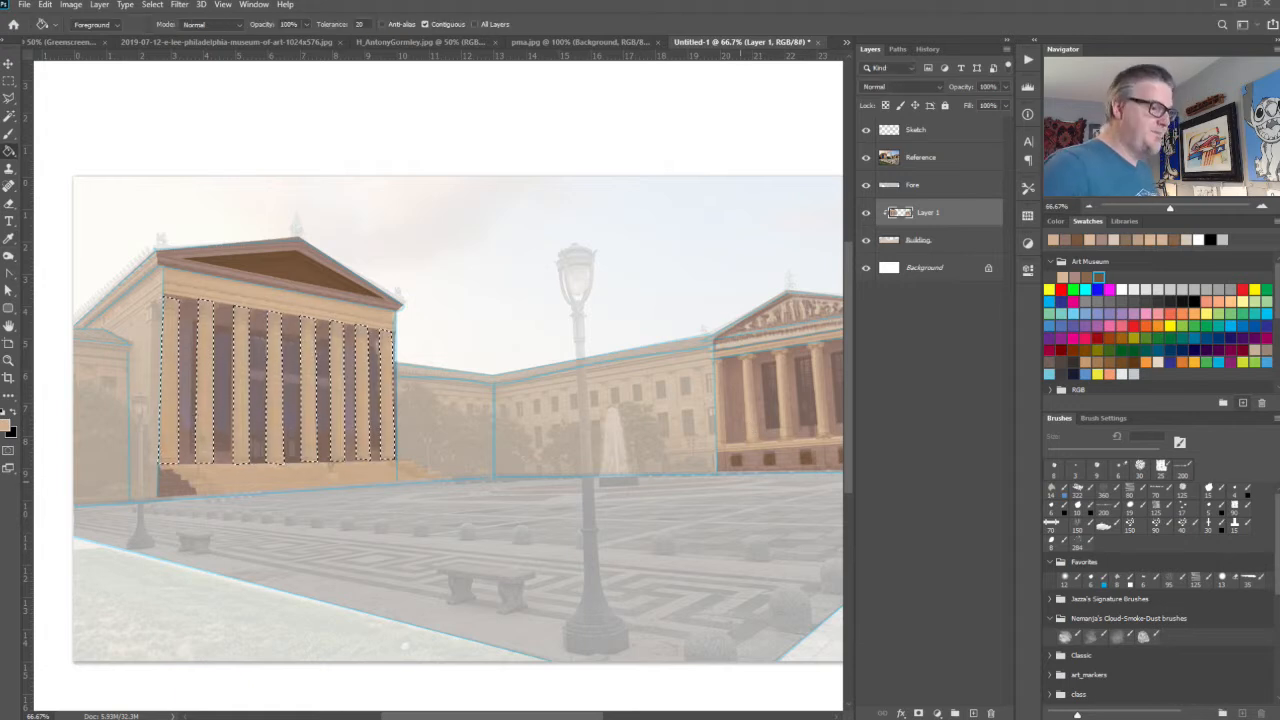
pyautogui.click(866, 157)
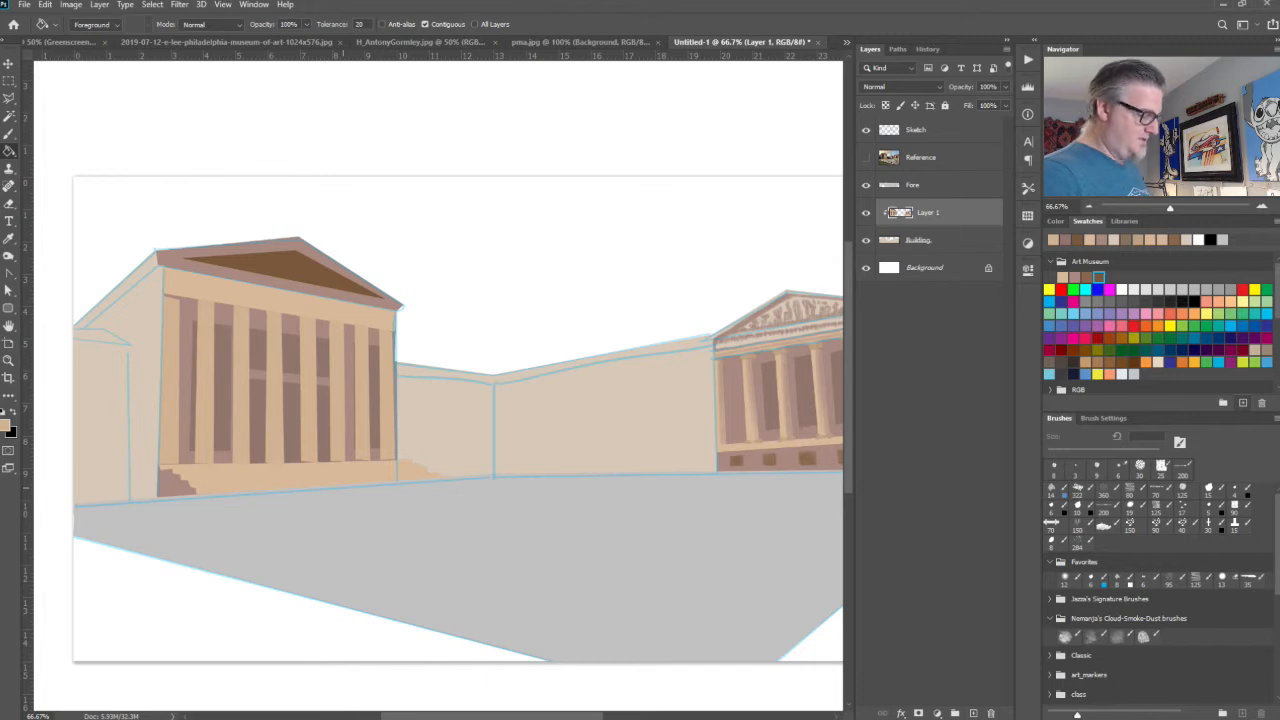
# Step: Hide the Sketch layer and outline a long thin riser across the middle of the left building's stairs
pyautogui.scroll(5, 543, 320)
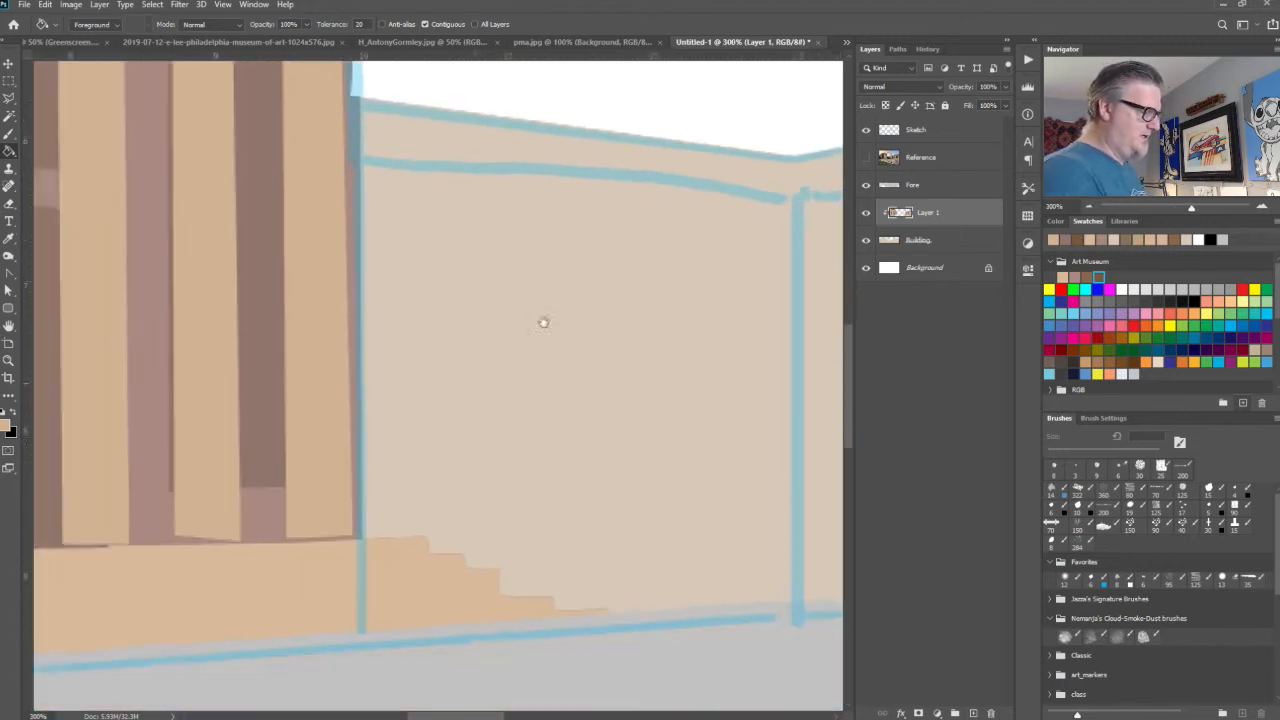
pyautogui.moveTo(543, 320); pyautogui.dragTo(748, 116)
pyautogui.scroll(-4, 748, 116)
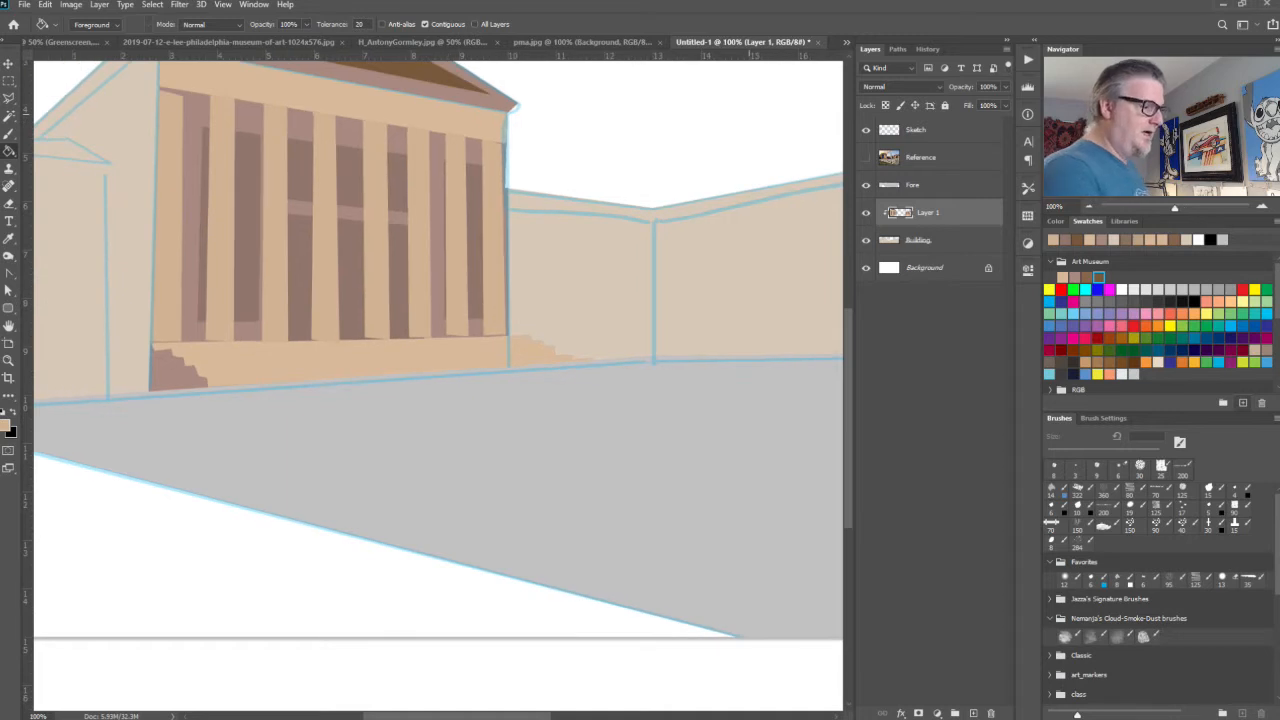
pyautogui.click(866, 130)
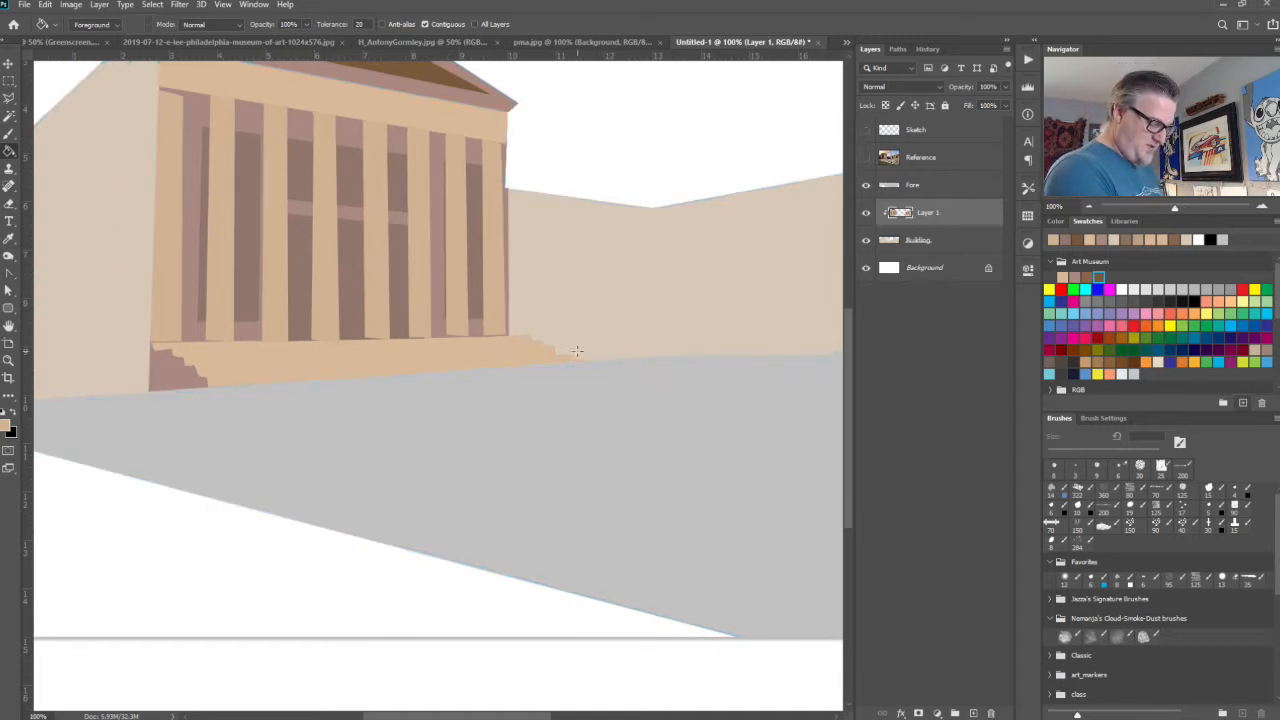
pyautogui.press('l')
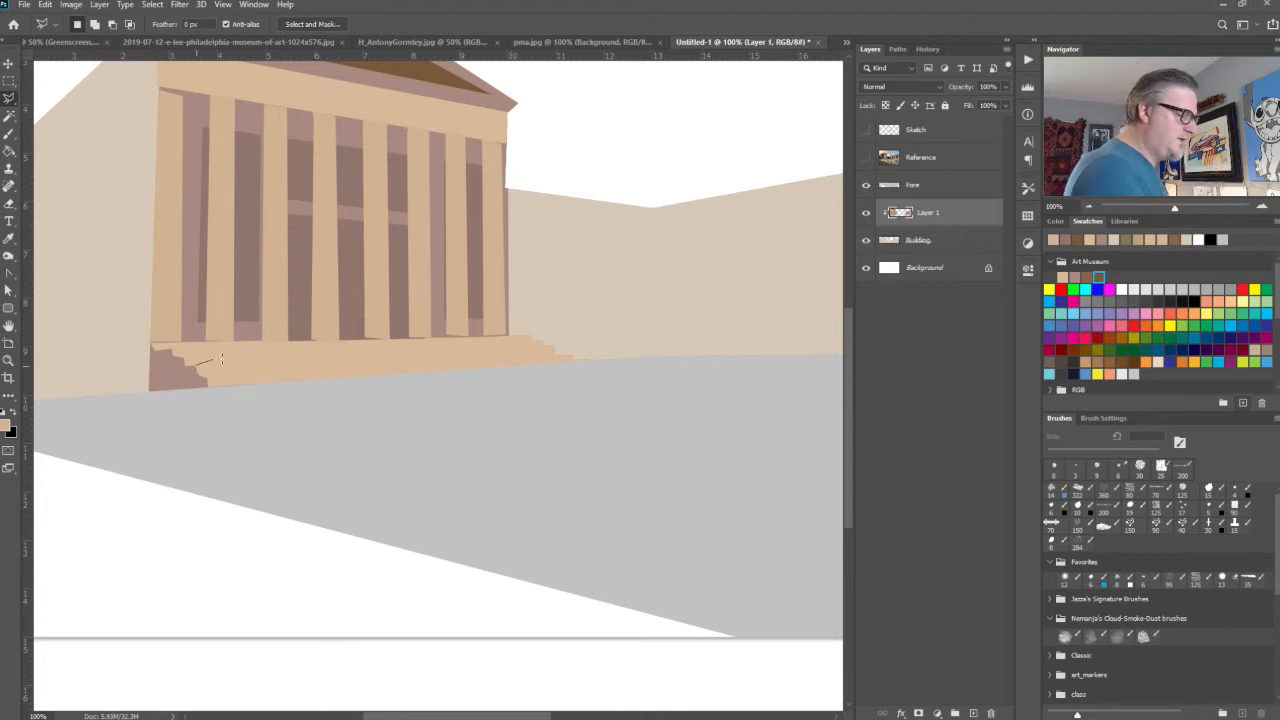
pyautogui.click(552, 349)
pyautogui.click(552, 355)
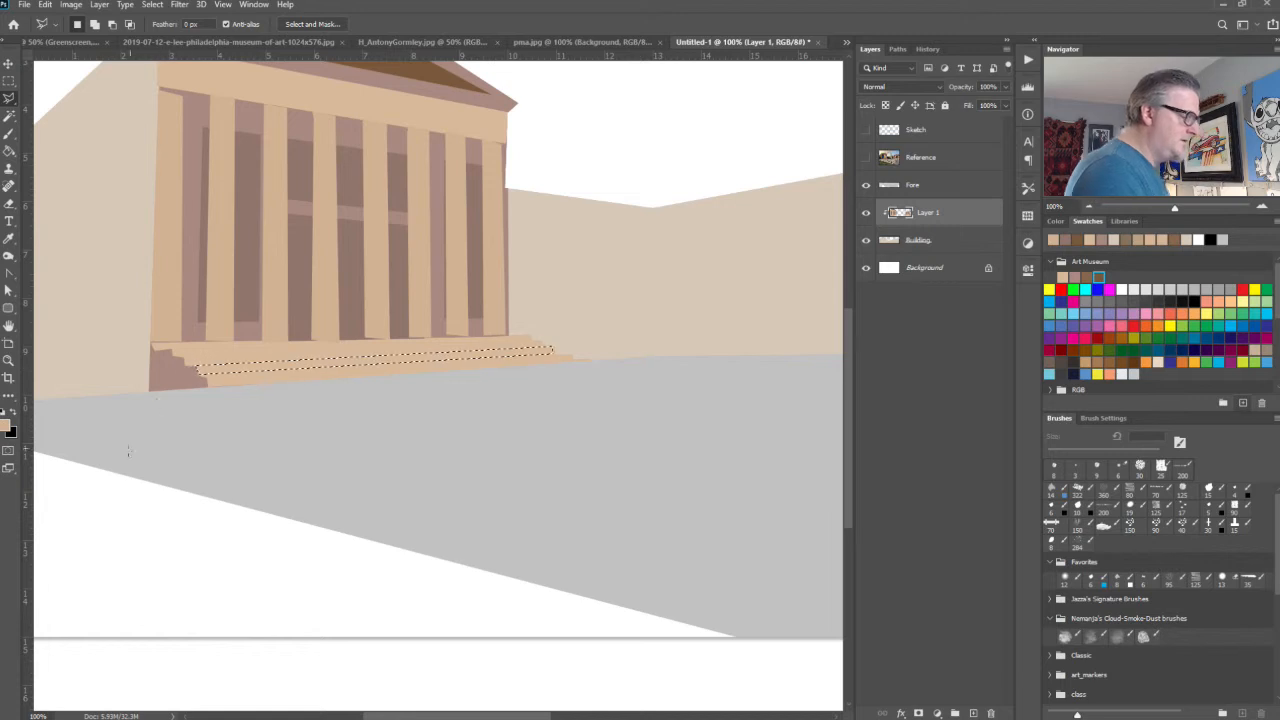
# Step: Darken the light tan Art Museum swatch to 71% brightness and fill the middle and lowest stair risers with it
pyautogui.click(1062, 278)
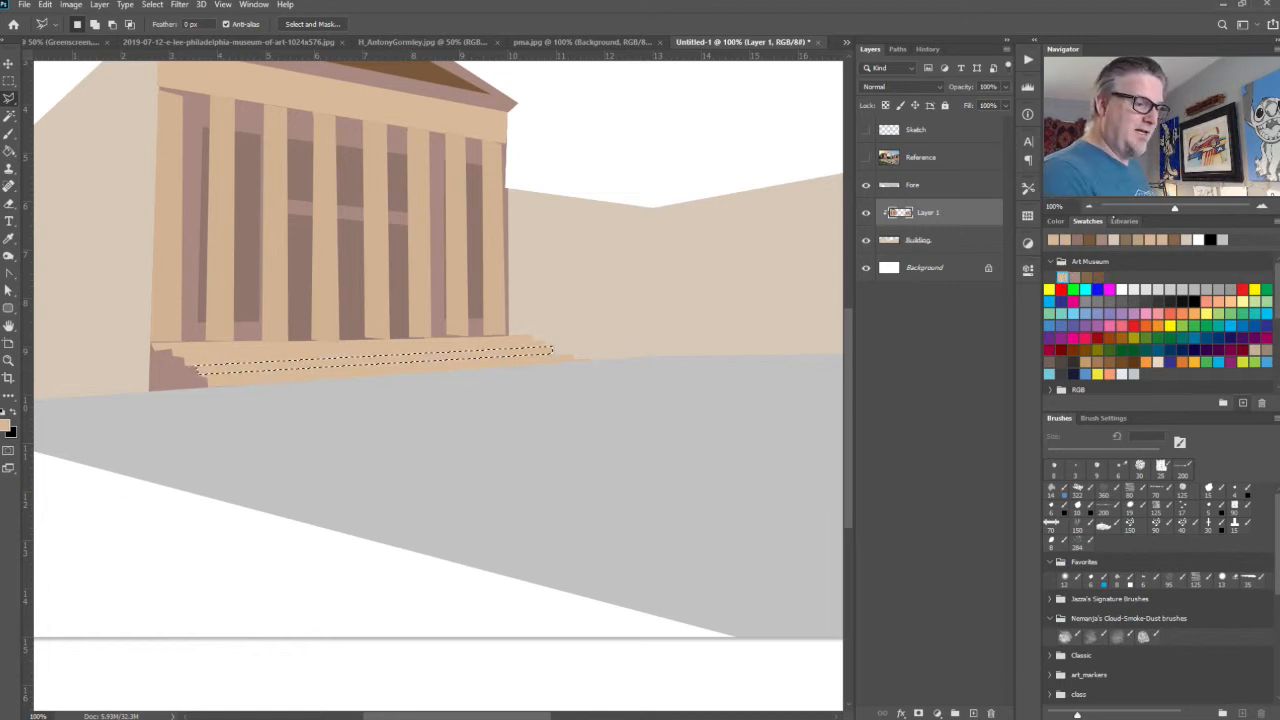
pyautogui.click(1056, 221)
pyautogui.moveTo(1211, 270); pyautogui.dragTo(1189, 270)
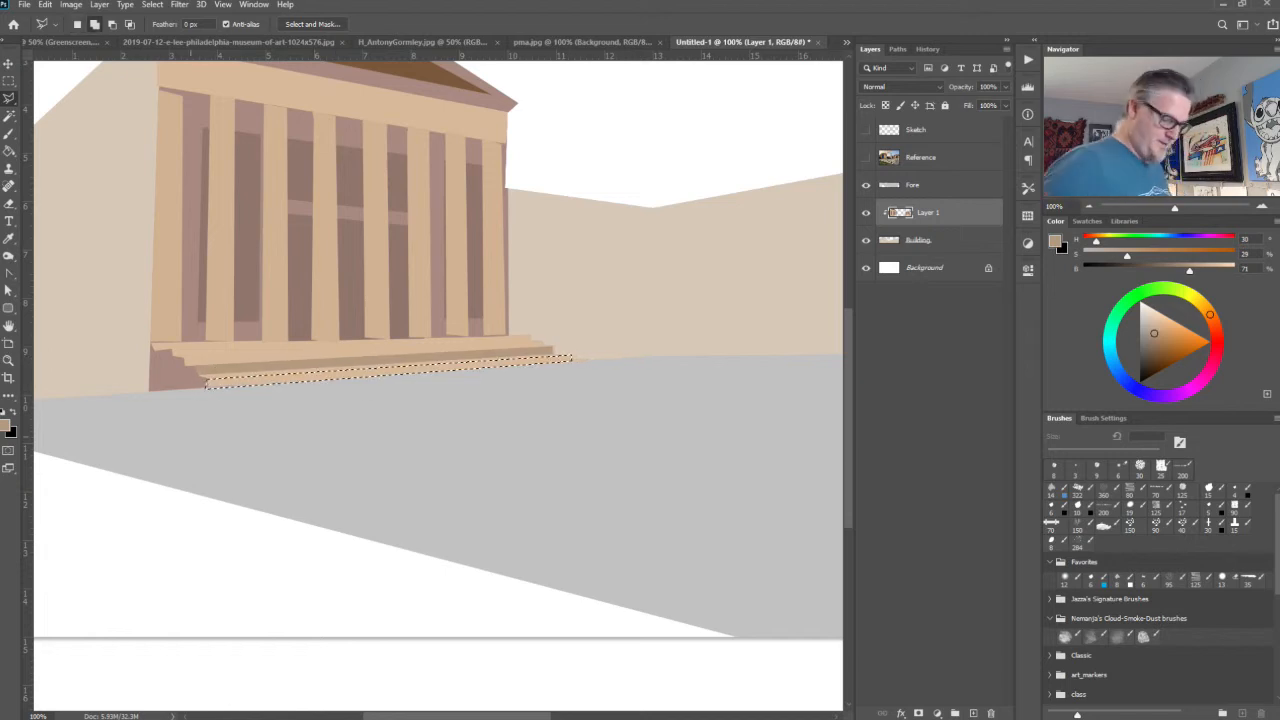
# Step: Outline the two upper stair risers in turn, fill each with the darker tan, and deselect
pyautogui.click(181, 356)
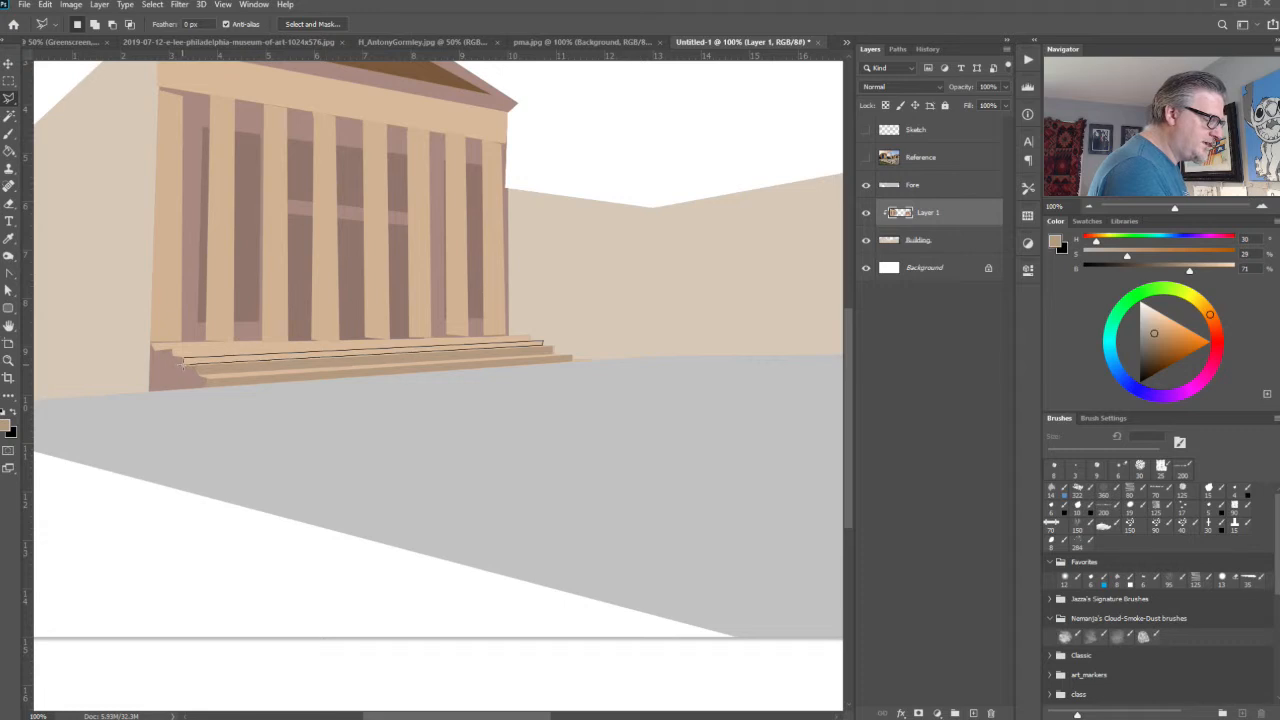
pyautogui.click(183, 357)
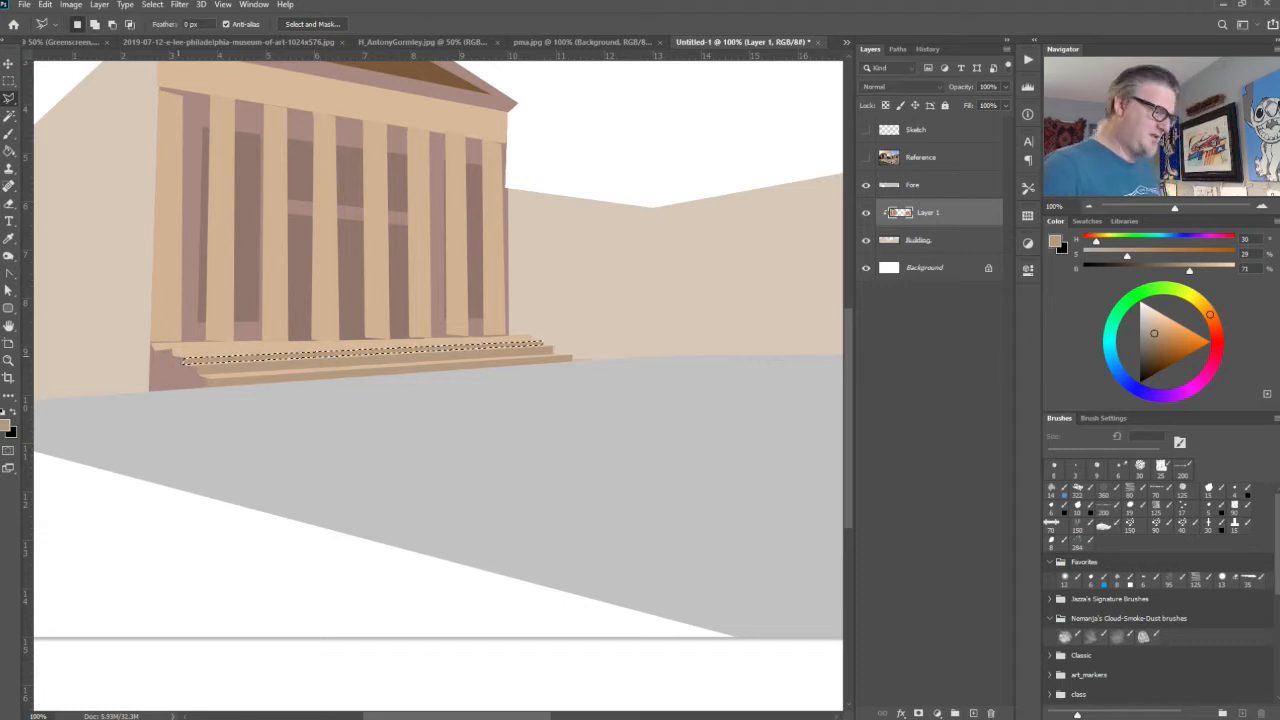
pyautogui.click(151, 346)
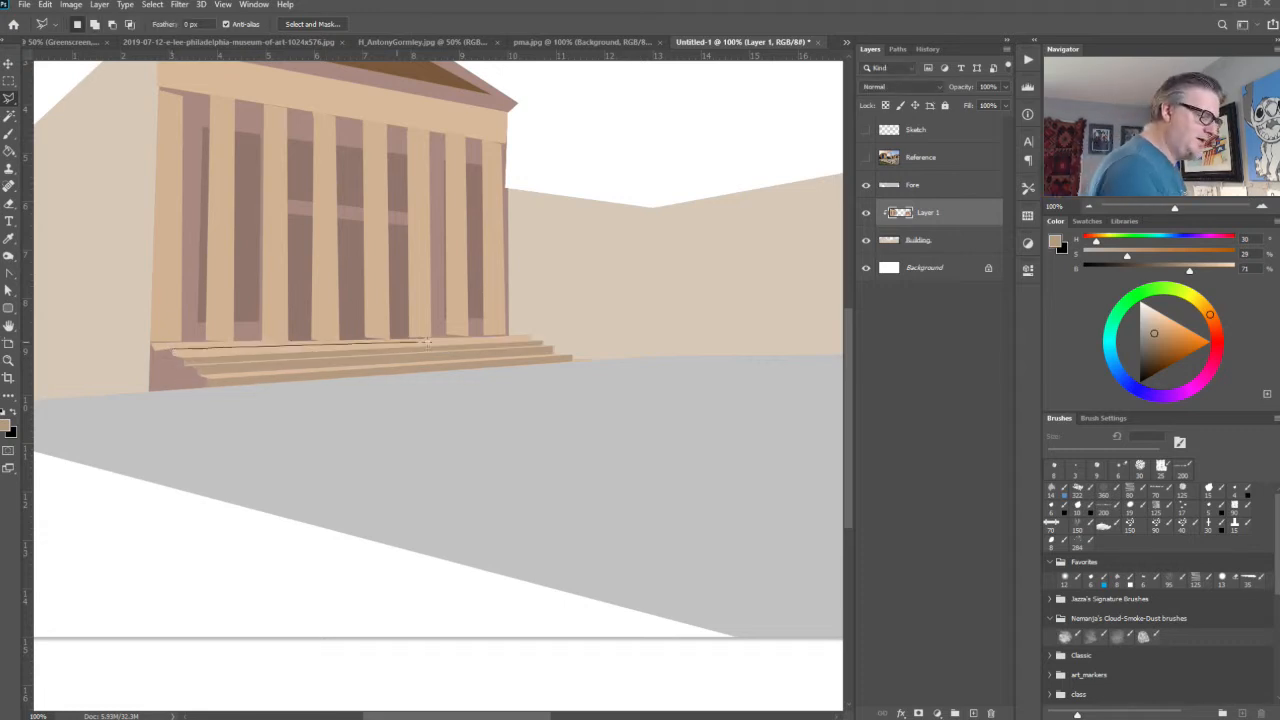
pyautogui.click(540, 340)
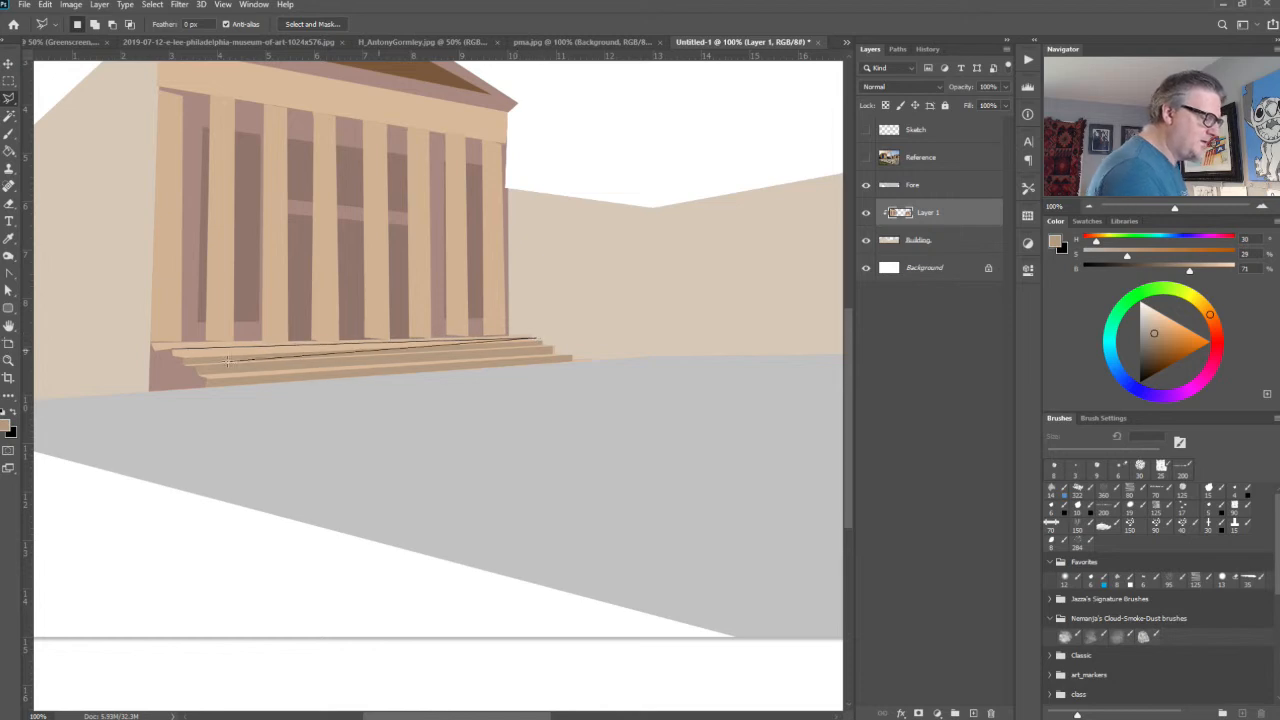
pyautogui.click(153, 347)
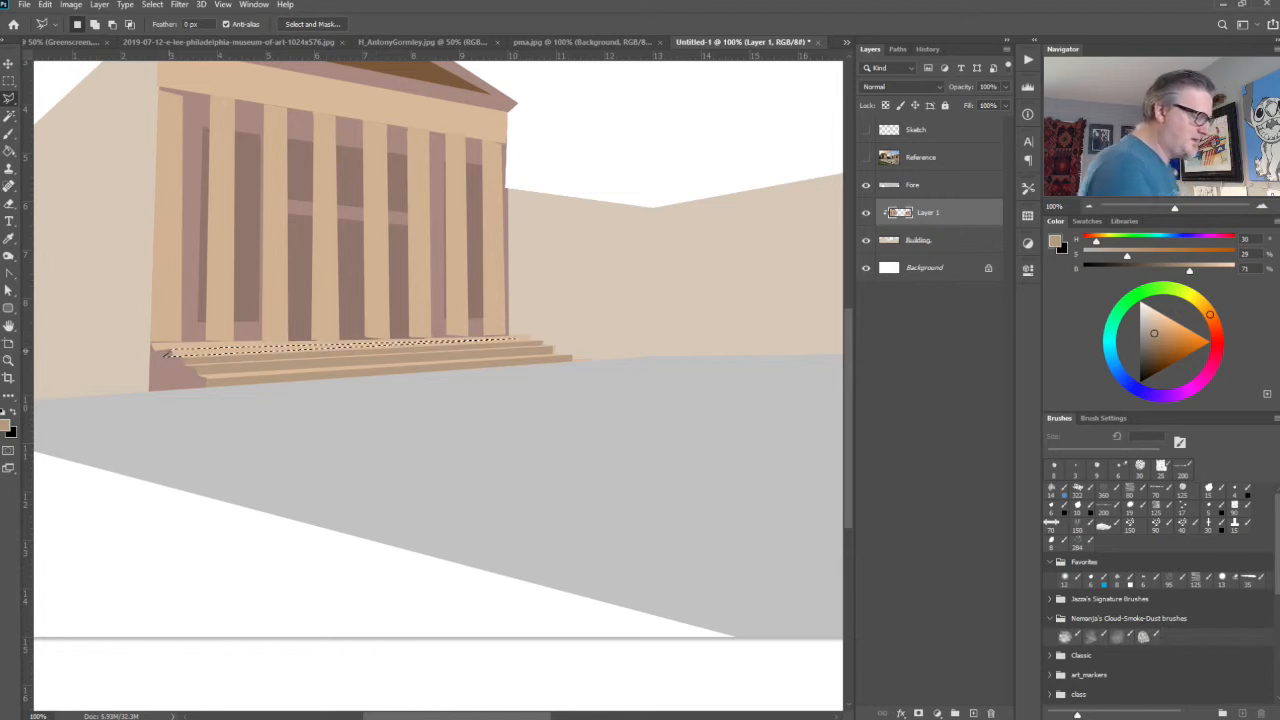
pyautogui.hotkey('shift', 'F5')
pyautogui.press('Return')
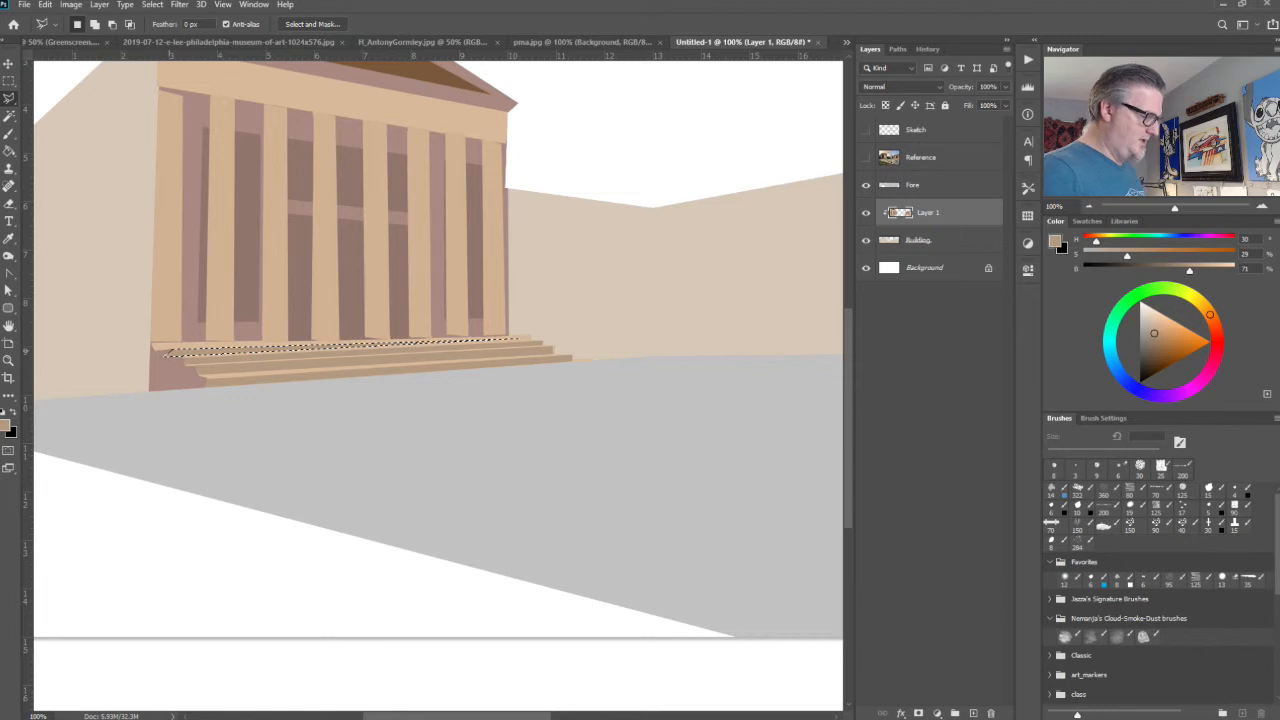
pyautogui.hotkey('ctrl', 'd')
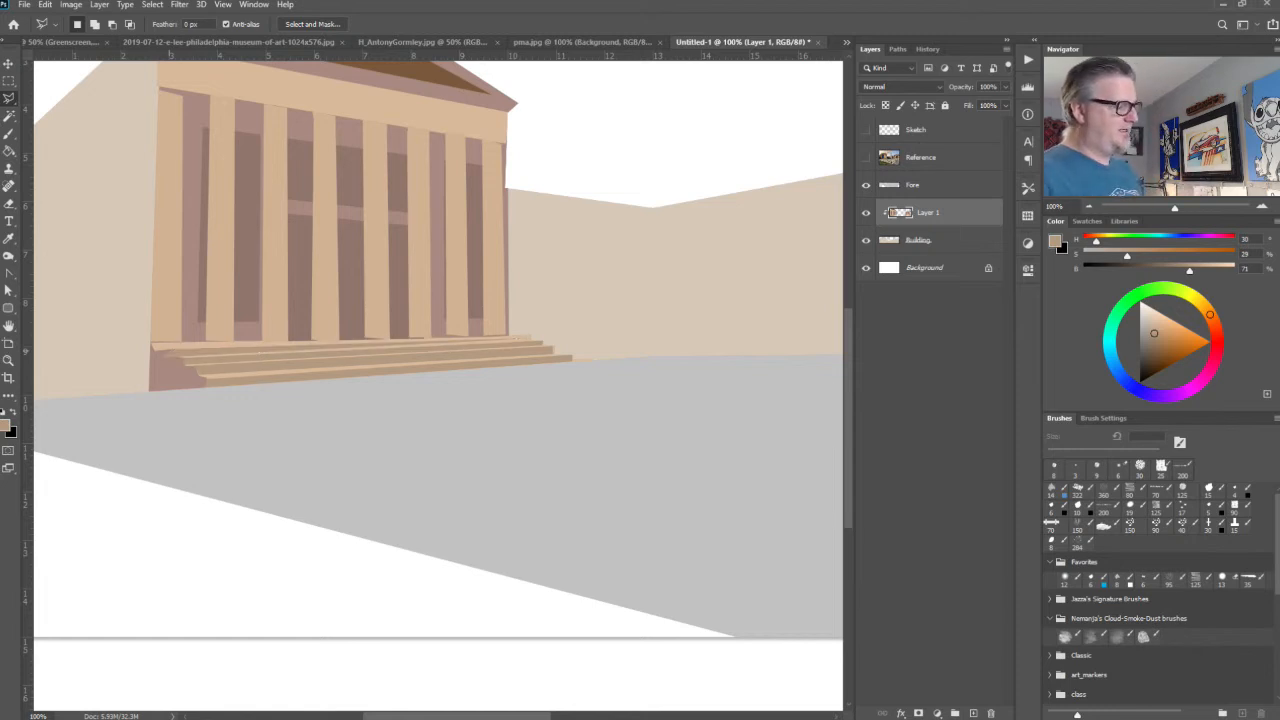
# Step: Outline the stepped side wall of the left building's stairs, fill it with the mauve sampled from that wall, and deselect
pyautogui.moveTo(420, 470); pyautogui.dragTo(520, 560)
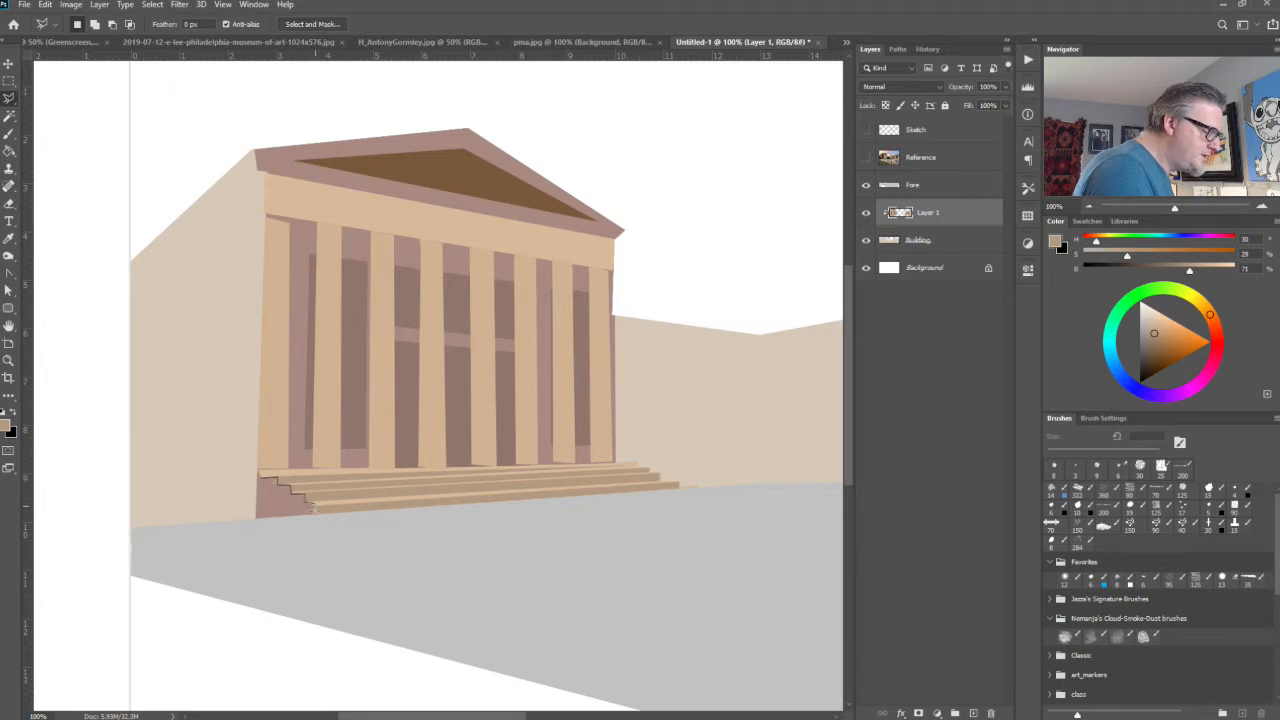
pyautogui.click(254, 518)
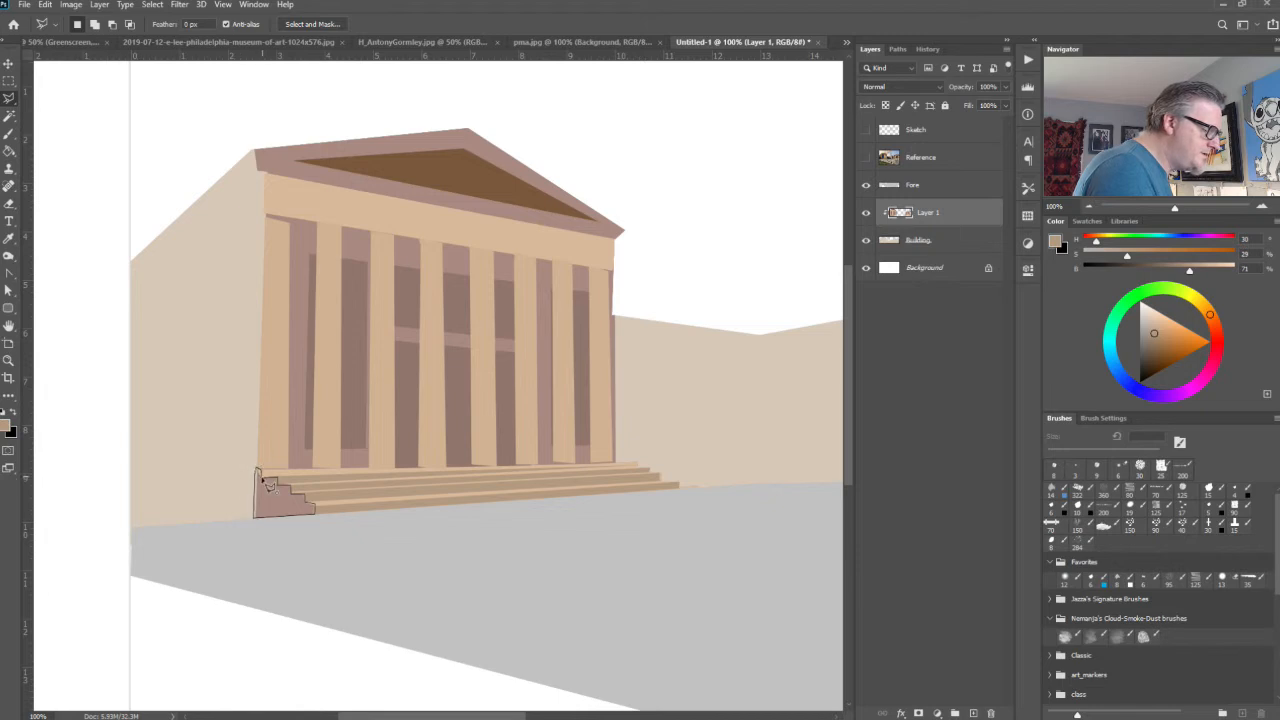
pyautogui.click(257, 469)
pyautogui.press('g')
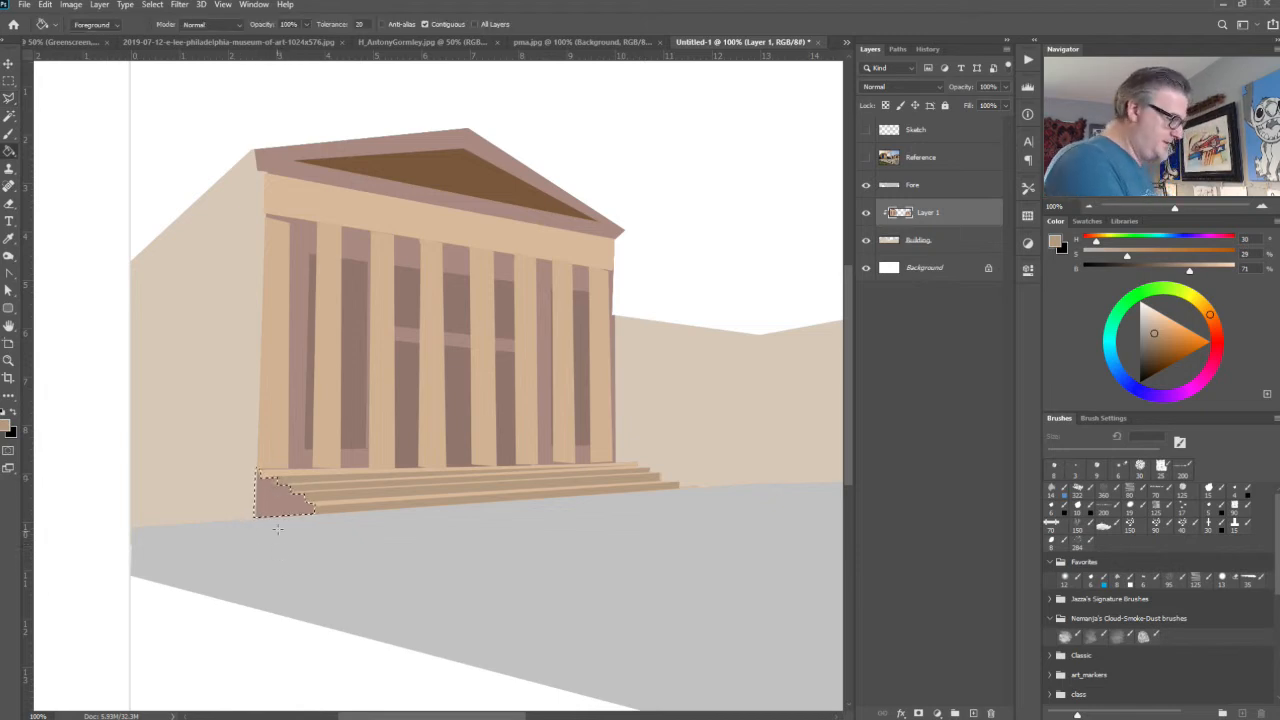
pyautogui.keyDown('alt'); pyautogui.click(275, 507); pyautogui.keyUp('alt')
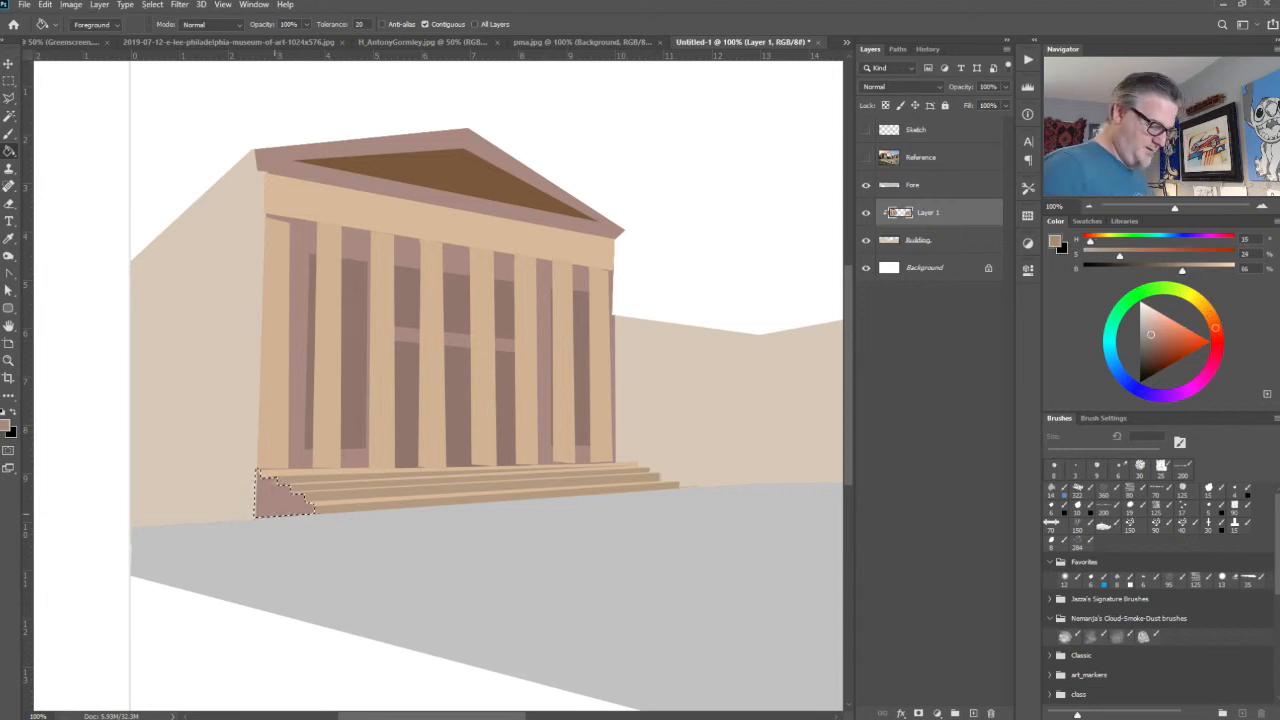
pyautogui.hotkey('ctrl', 'd')
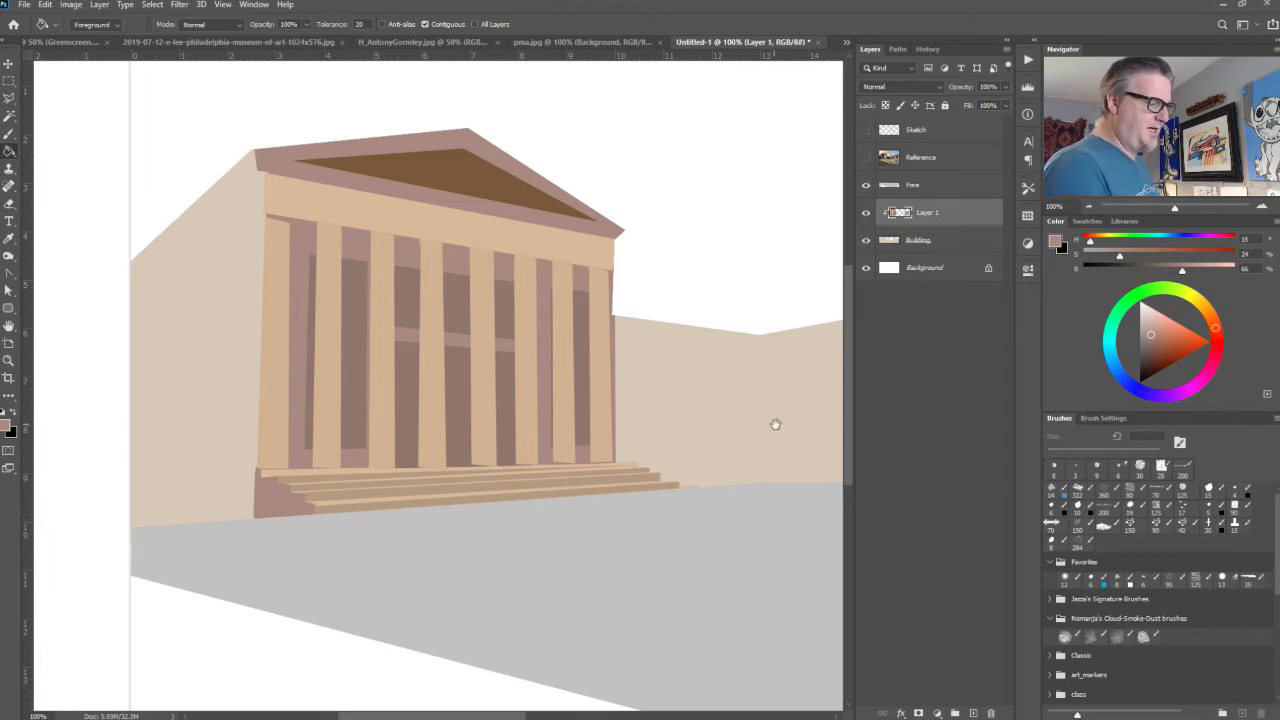
# Step: Sample the pale beige from the right building's side, fill the upper band of the left building's entablature with it, and deselect
pyautogui.moveTo(537, 414); pyautogui.dragTo(256, 473)
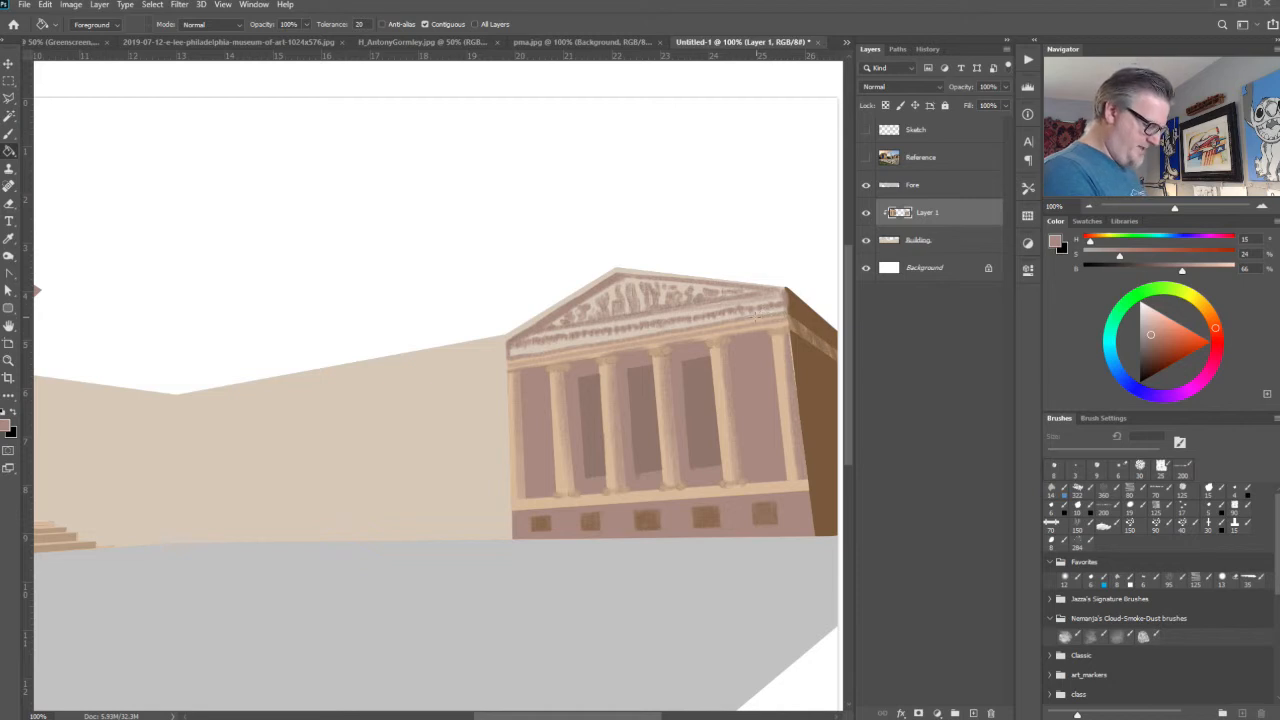
pyautogui.press('b')
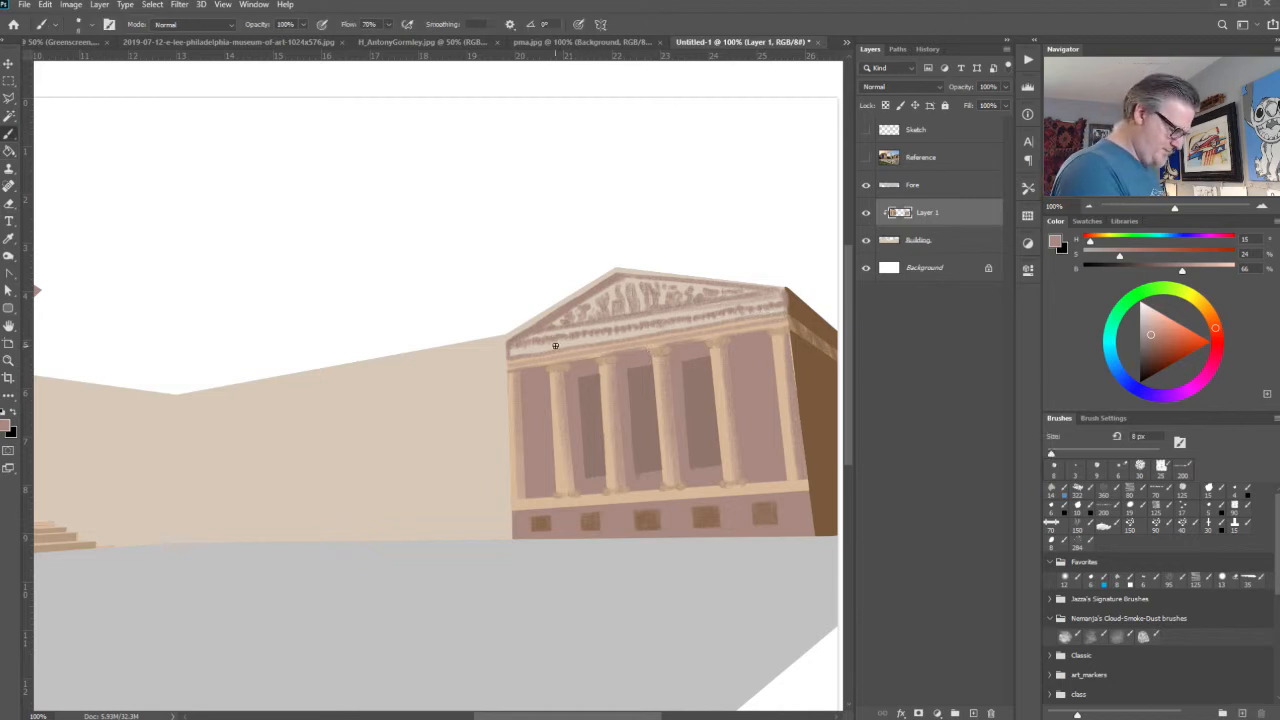
pyautogui.keyDown('alt'); pyautogui.click(337, 451); pyautogui.keyUp('alt')
pyautogui.moveTo(337, 451); pyautogui.dragTo(822, 461)
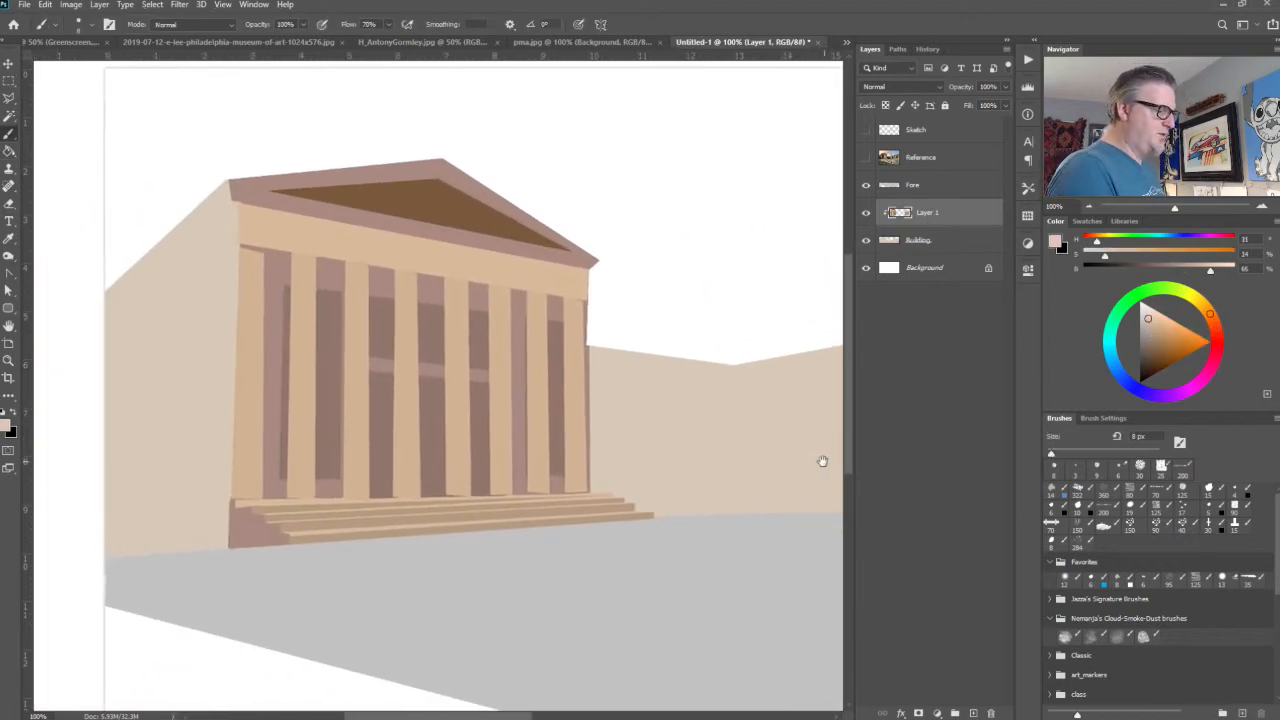
pyautogui.press('l')
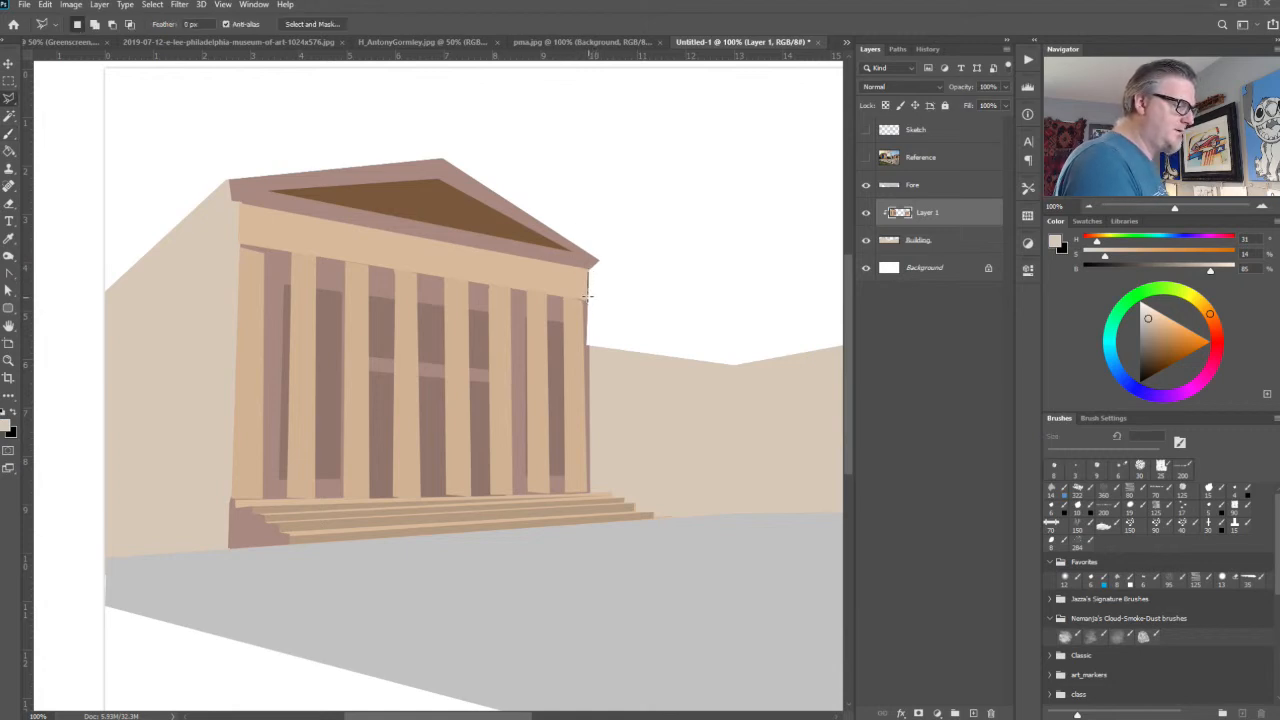
pyautogui.click(588, 288)
pyautogui.click(238, 230)
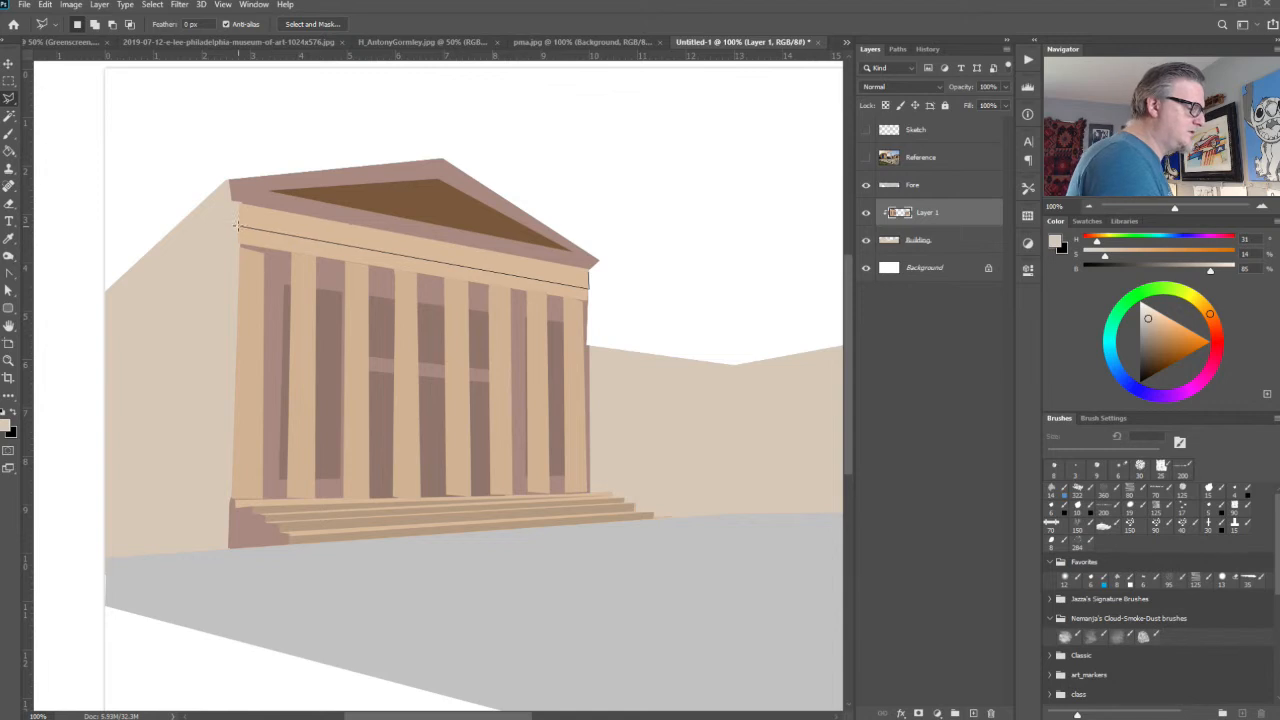
pyautogui.click(238, 205)
pyautogui.doubleClick(596, 267)
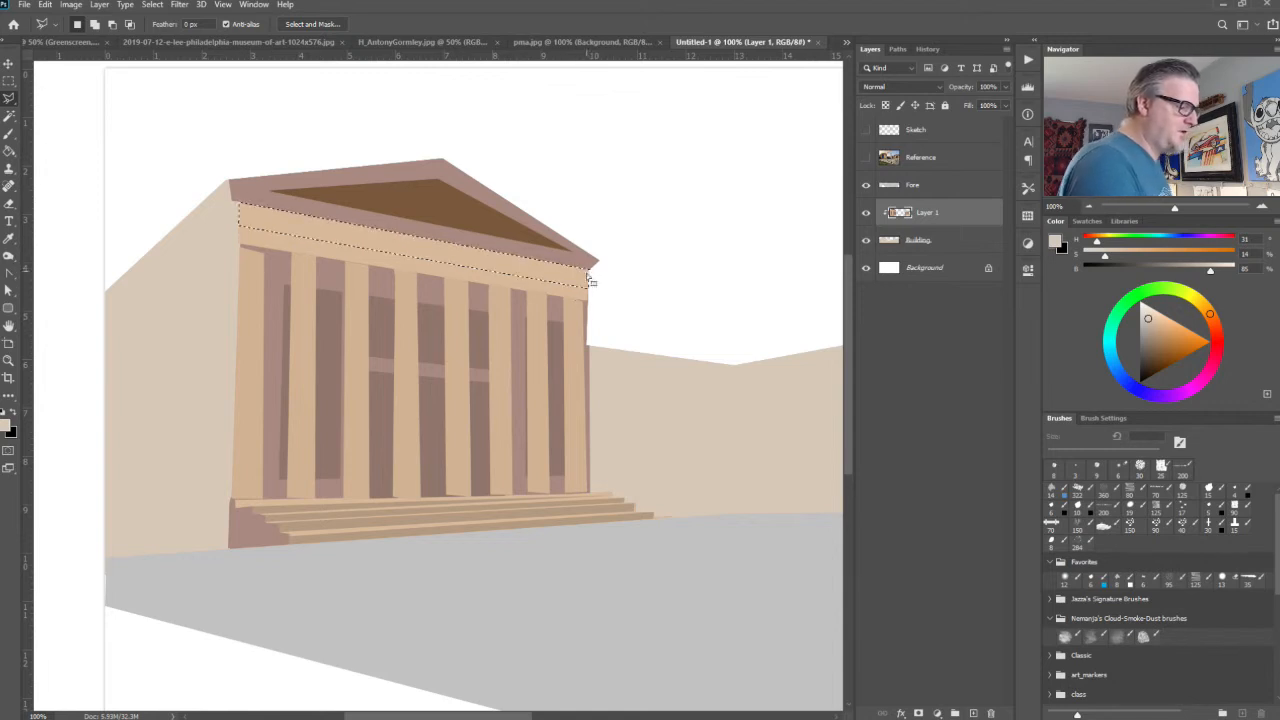
pyautogui.hotkey('alt', 'BackSpace')
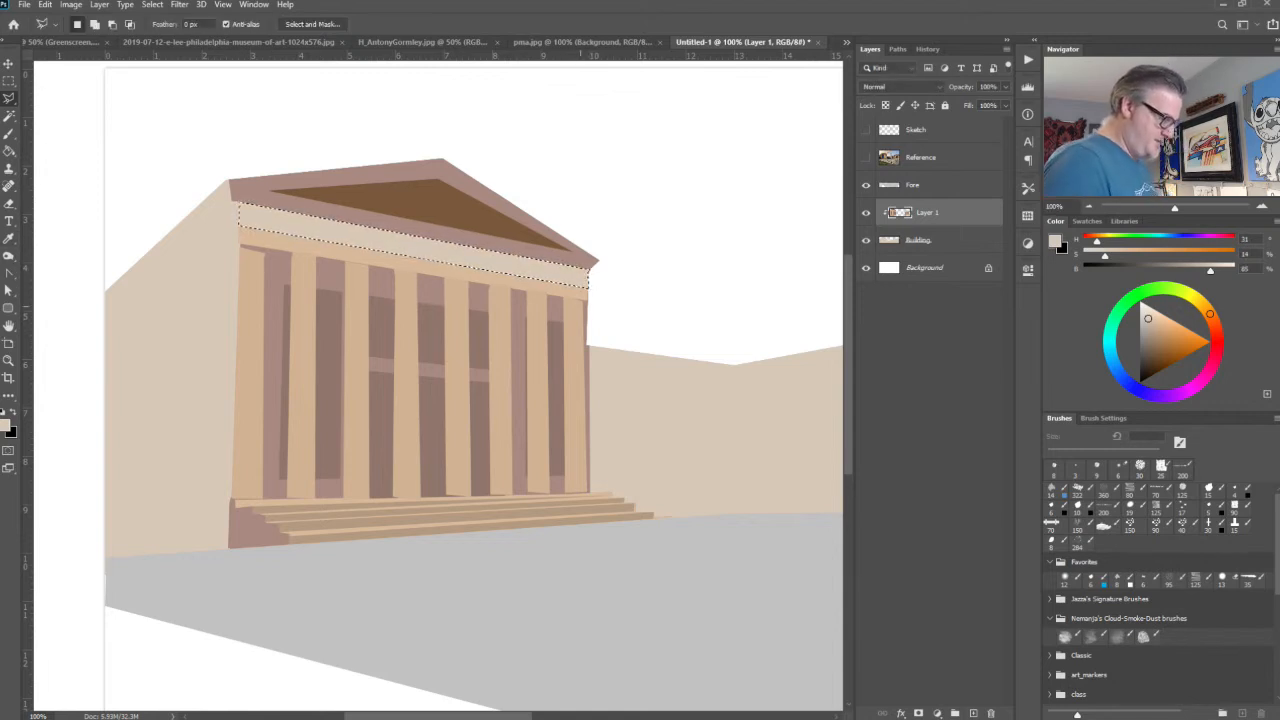
pyautogui.hotkey('ctrl', 'd')
# Step: Choose the mauve Art Museum swatch and brush an 8 px shadow line along the top of the left building's beige frieze
pyautogui.moveTo(747, 477); pyautogui.dragTo(260, 489)
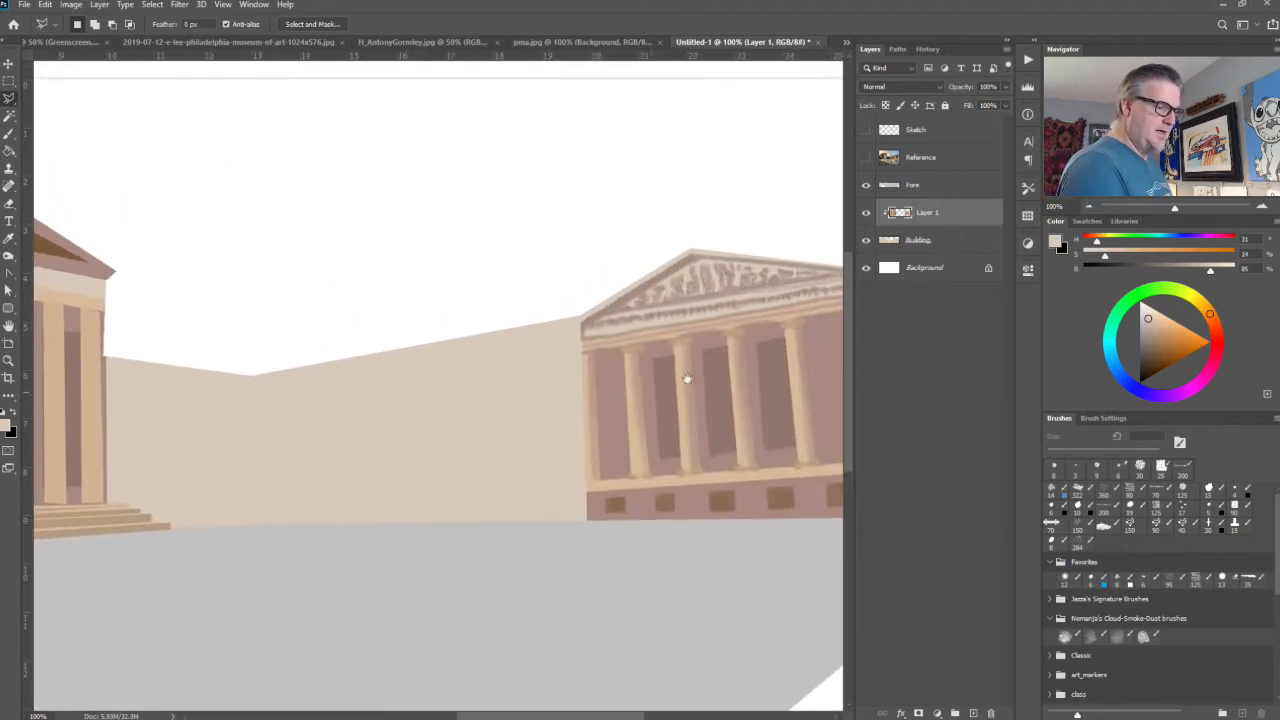
pyautogui.click(1087, 221)
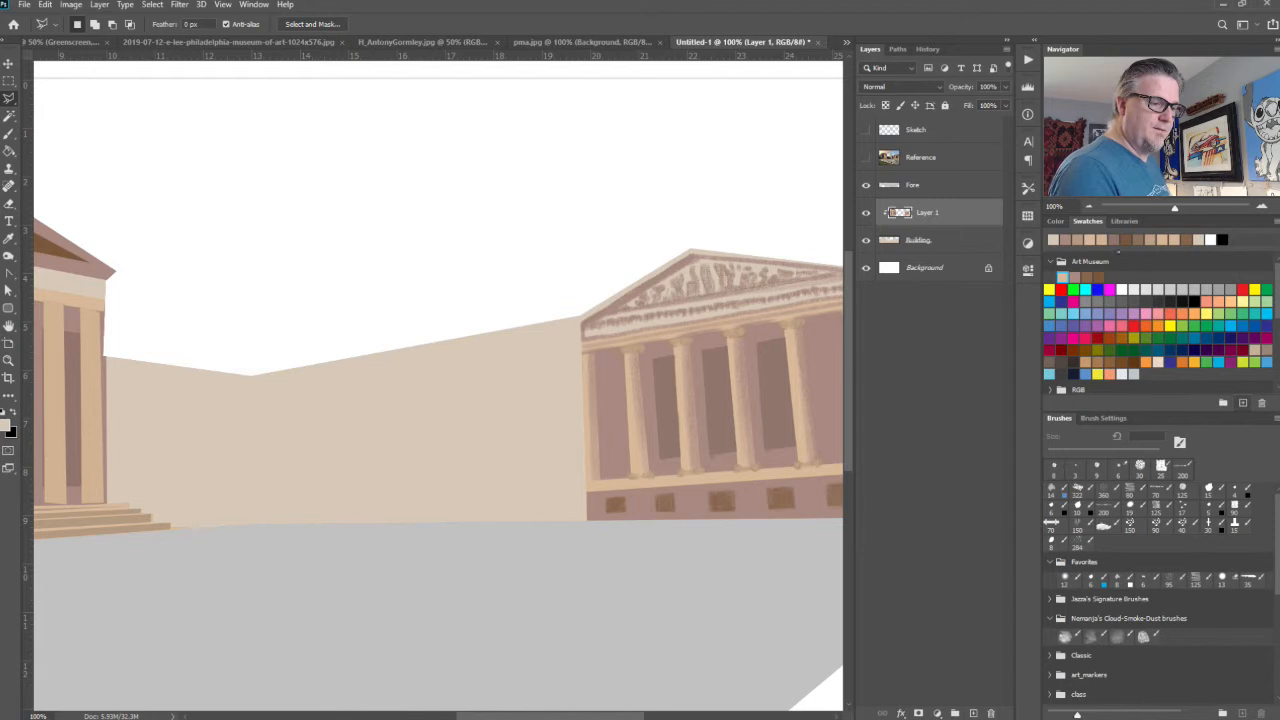
pyautogui.click(1075, 277)
pyautogui.moveTo(275, 506); pyautogui.dragTo(773, 497)
pyautogui.press('b')
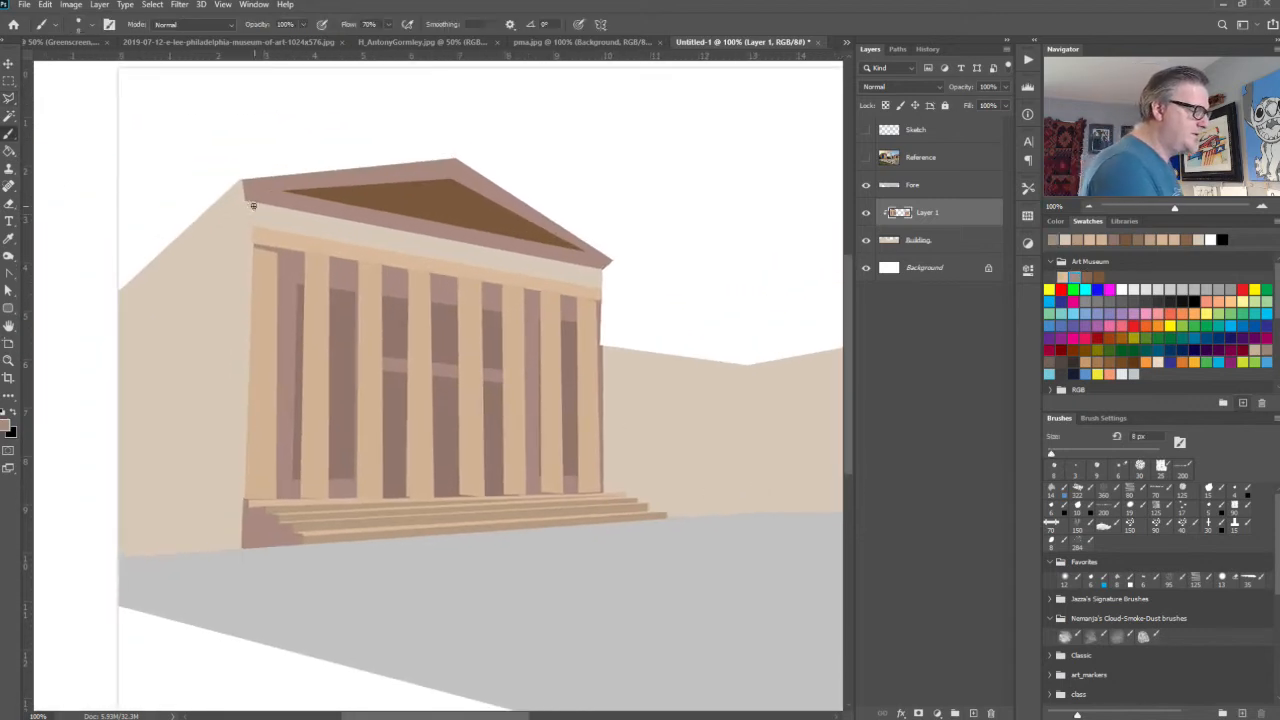
pyautogui.moveTo(245, 200); pyautogui.dragTo(583, 265)
# Step: Paint a row of short mauve vertical strokes along the left building's frieze with a 9 px brush, and add shading along its tan band
pyautogui.moveTo(672, 425); pyautogui.dragTo(80, 552)
pyautogui.moveTo(174, 534); pyautogui.dragTo(750, 467)
pyautogui.moveTo(444, 317); pyautogui.dragTo(496, 325)
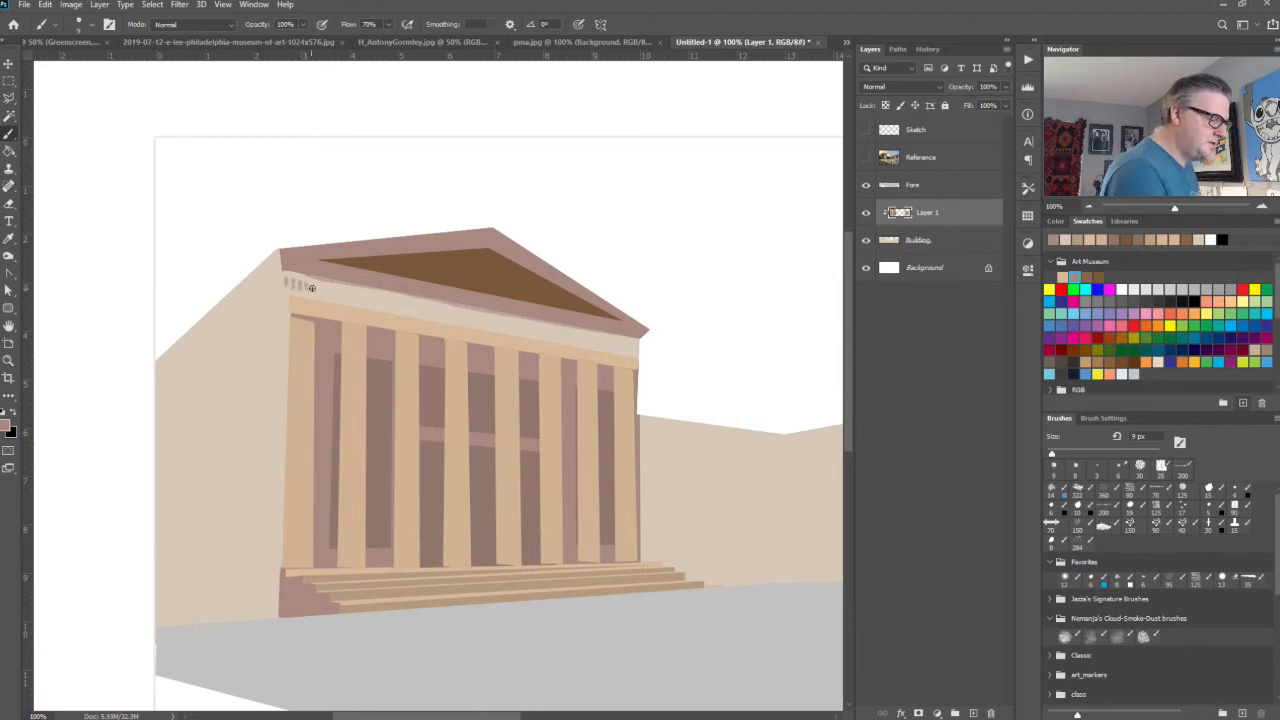
pyautogui.moveTo(316, 289); pyautogui.dragTo(640, 348)
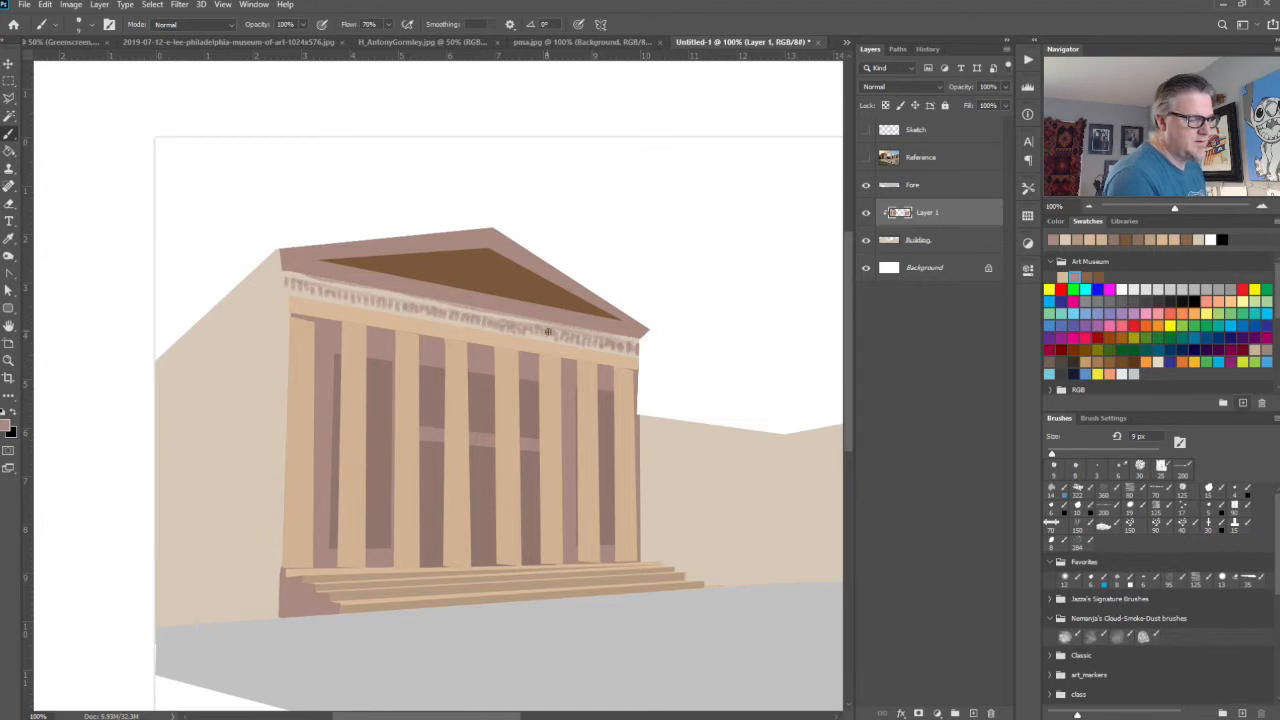
pyautogui.moveTo(767, 441); pyautogui.dragTo(680, 418)
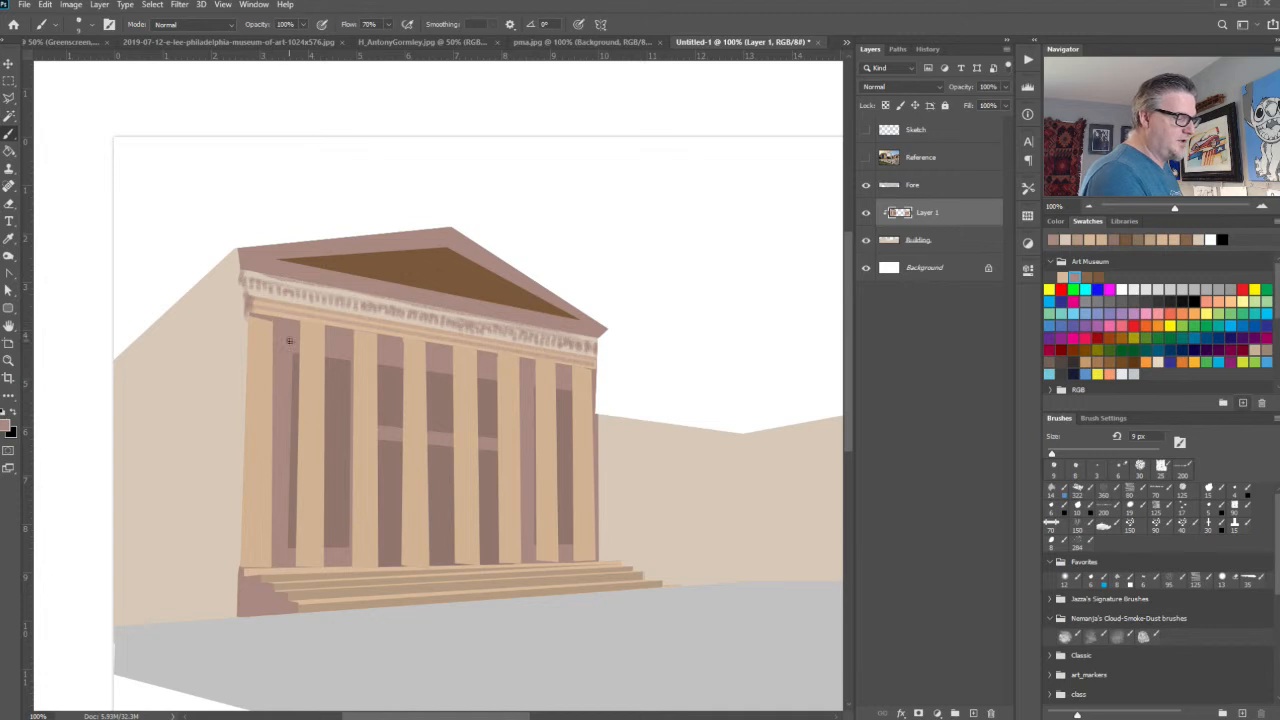
# Step: Shade the tops of the gaps between the left building's columns with the third Art Museum swatch, a medium brown, using a 9 px brush
pyautogui.click(1088, 276)
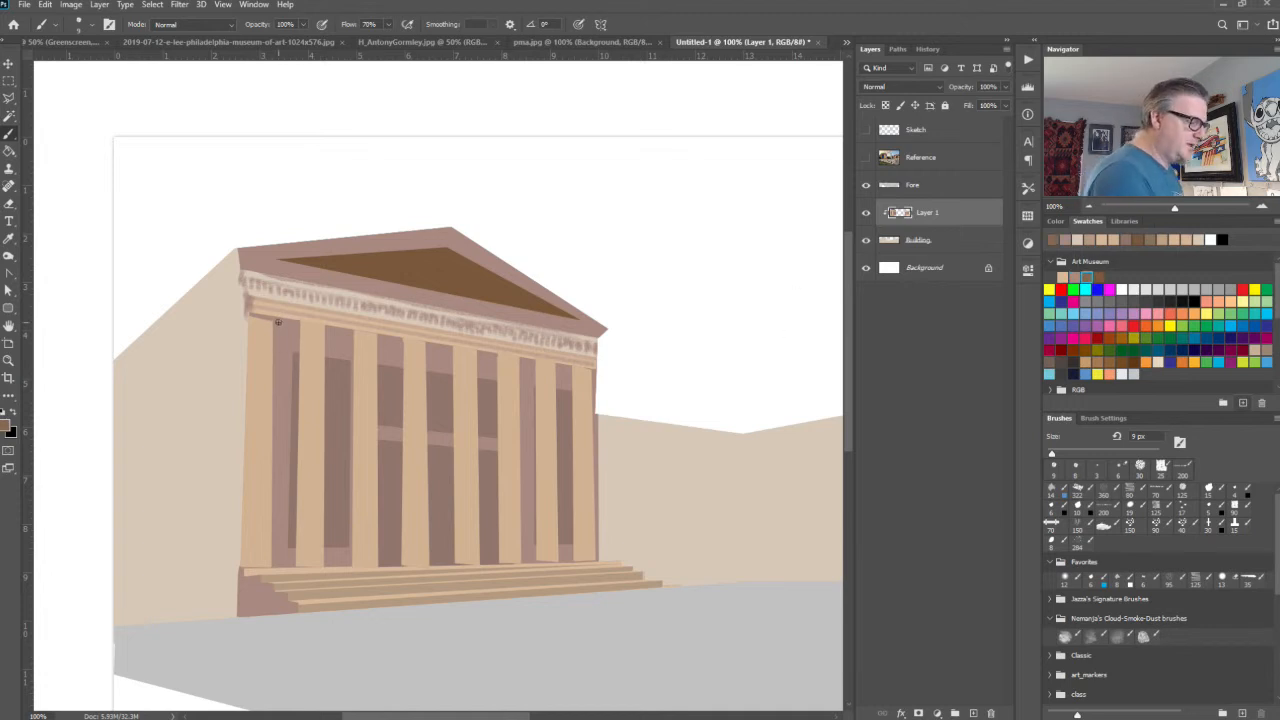
pyautogui.moveTo(275, 327)
pyautogui.mouseDown()
pyautogui.moveTo(332, 341)
pyautogui.moveTo(329, 331)
pyautogui.moveTo(330, 347)
pyautogui.moveTo(353, 356)
pyautogui.moveTo(399, 358)
pyautogui.mouseUp()
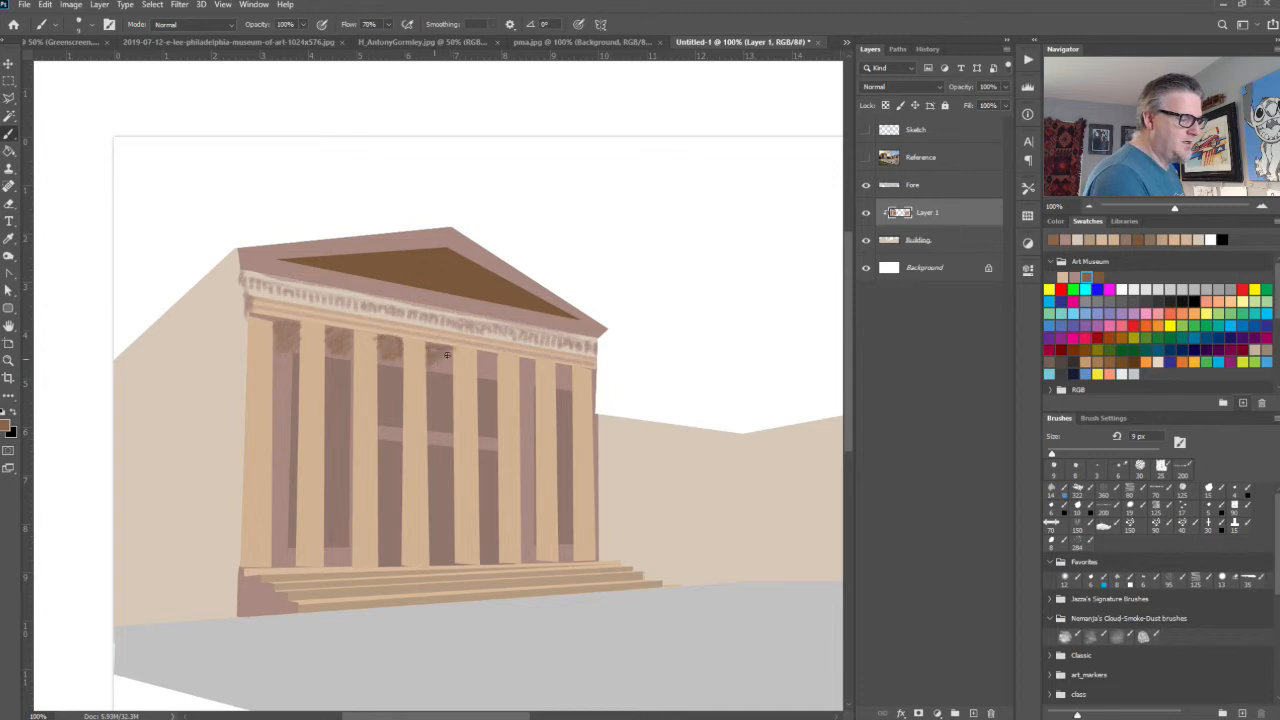
pyautogui.moveTo(447, 355); pyautogui.dragTo(445, 369)
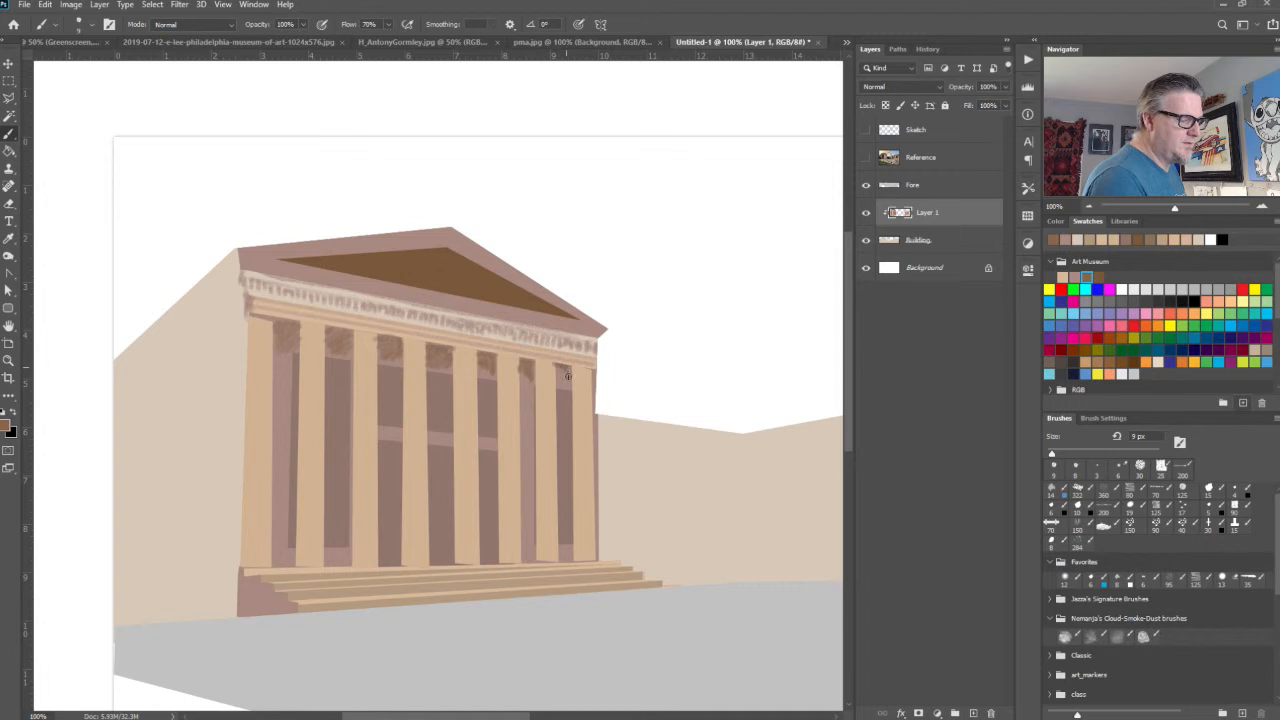
pyautogui.moveTo(593, 377); pyautogui.dragTo(595, 397)
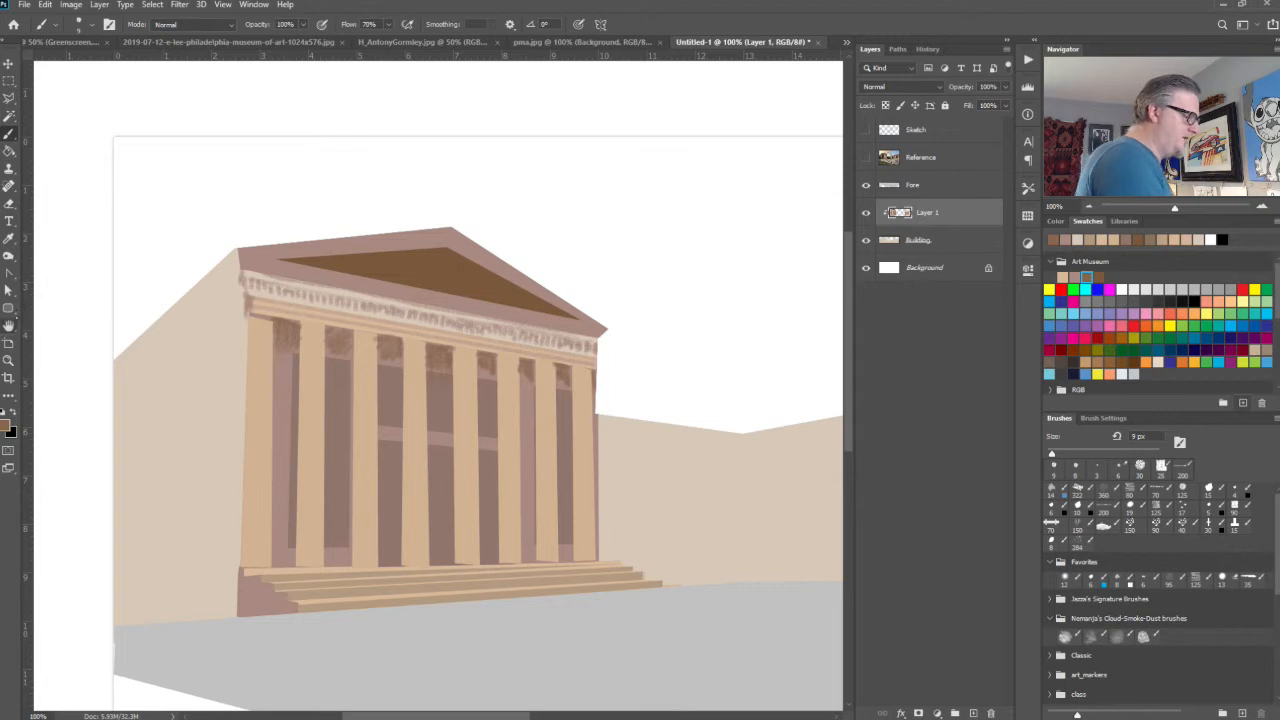
# Step: Smudge the brown shadows at the column tops into soft rounded shapes, using the scattered brush reduced to 30 px
pyautogui.click(9, 326)
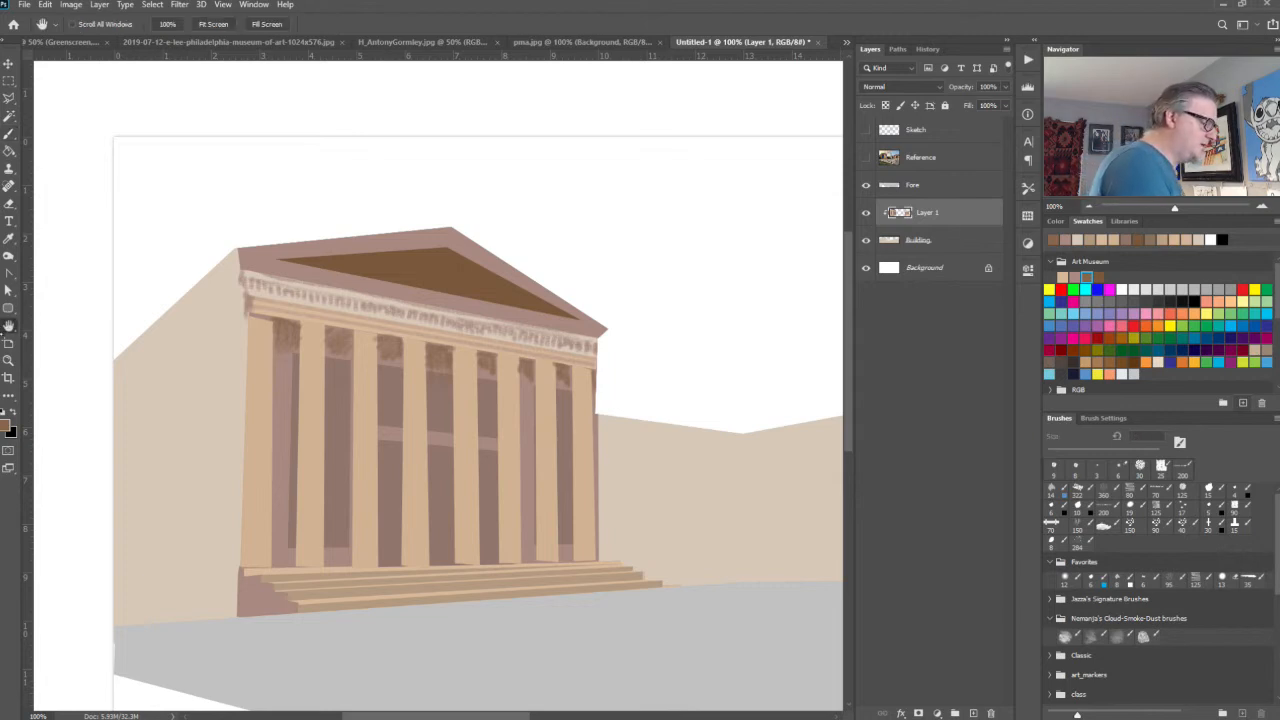
pyautogui.click(9, 256)
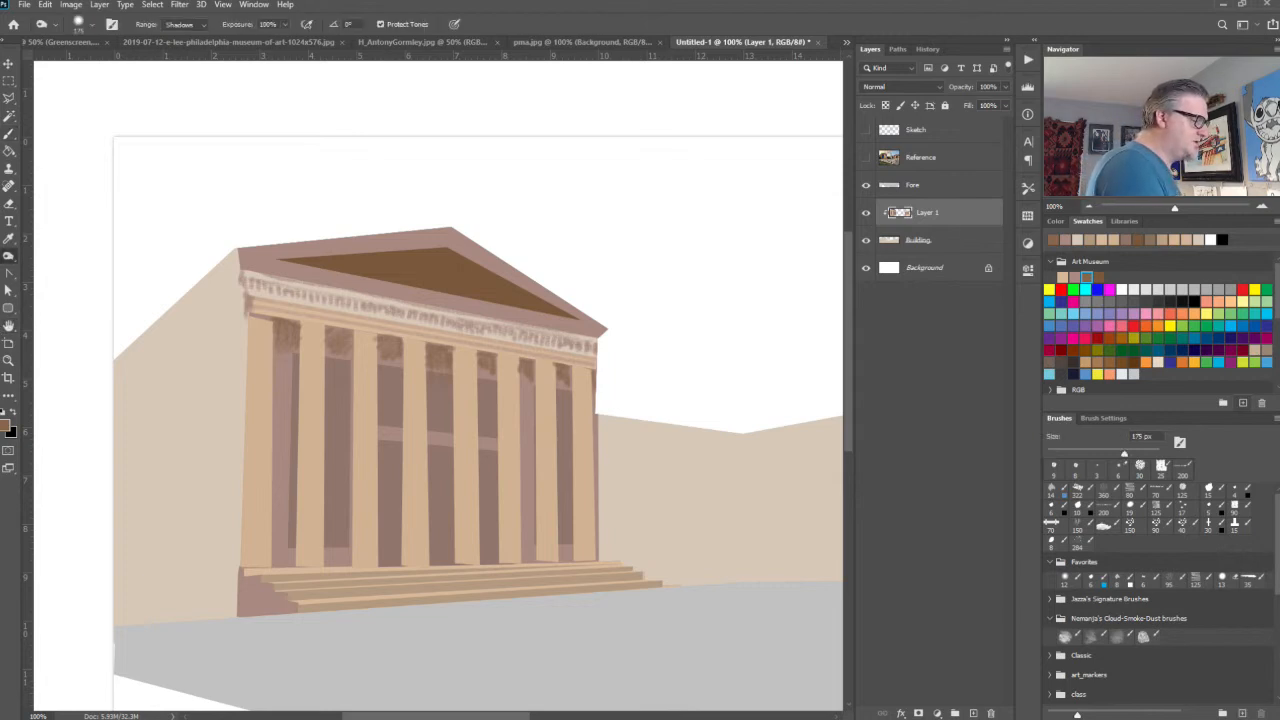
pyautogui.click(50, 283)
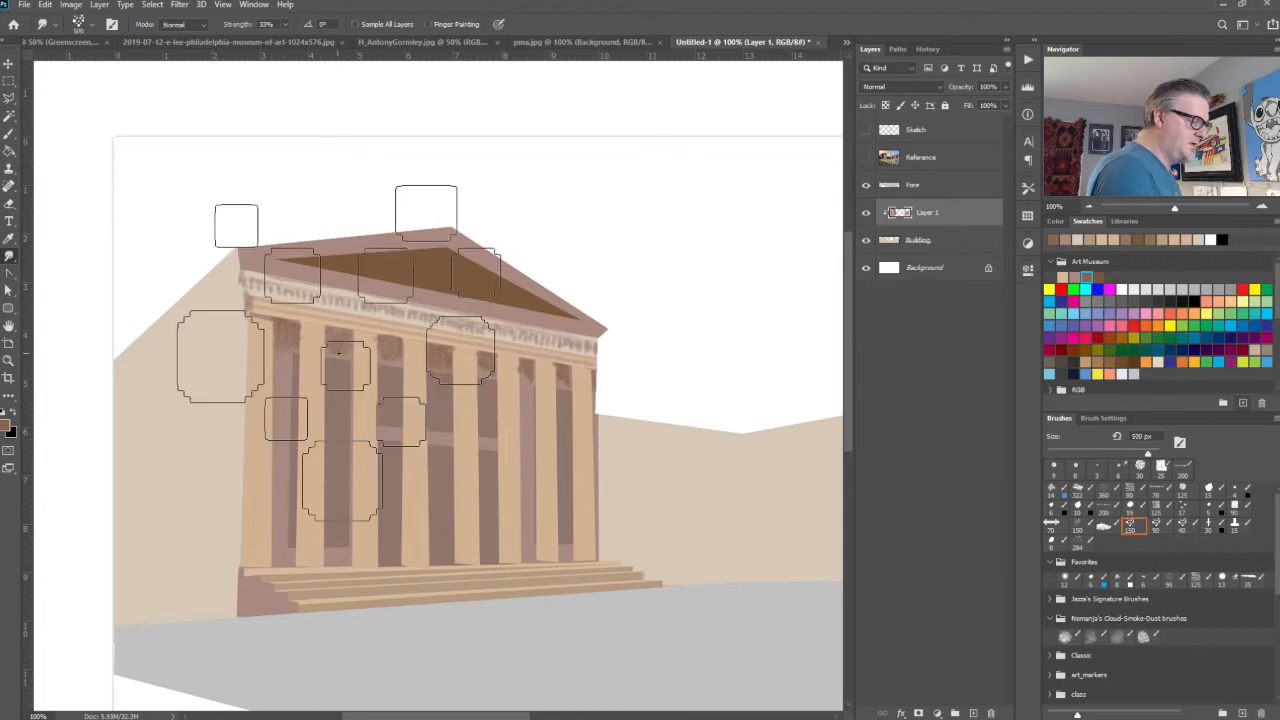
pyautogui.press('[')
pyautogui.press('[')
pyautogui.press('[')
pyautogui.press('[')
pyautogui.press('[')
pyautogui.press('[')
pyautogui.press('[')
pyautogui.press('[')
pyautogui.press('[')
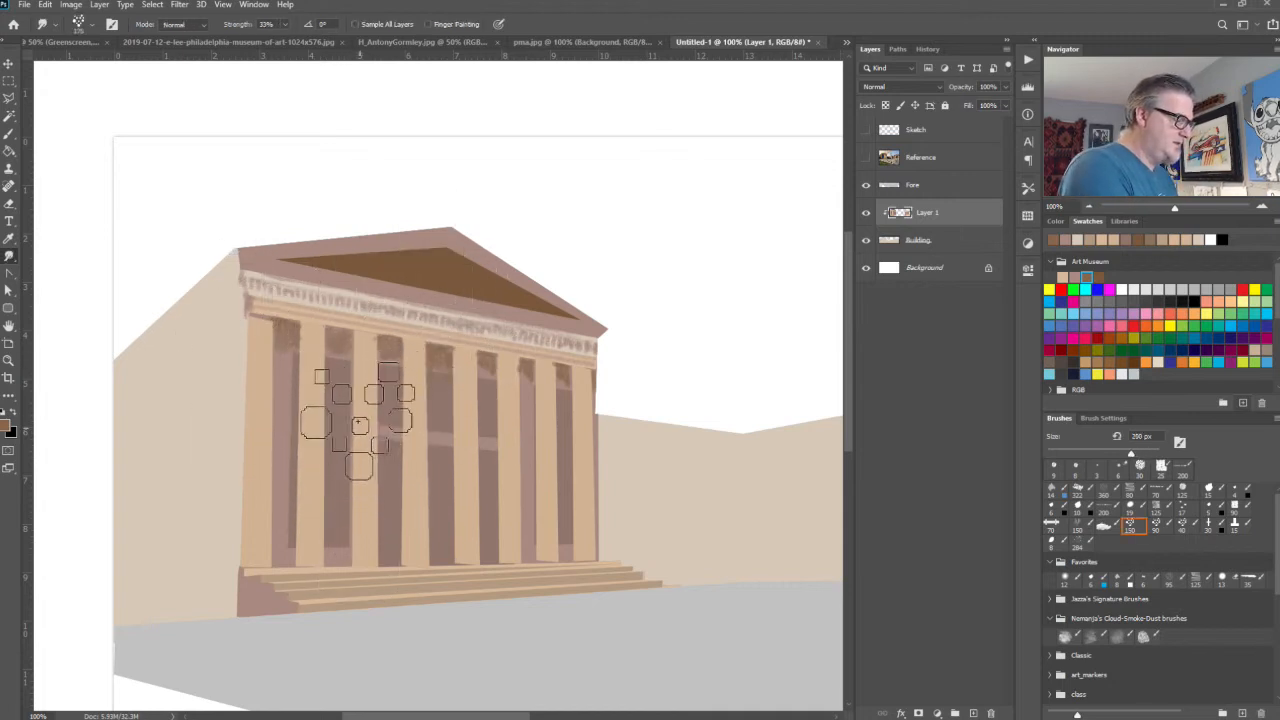
pyautogui.press('[')
pyautogui.press('[')
pyautogui.press('[')
pyautogui.press('[')
pyautogui.press('[')
pyautogui.press('[')
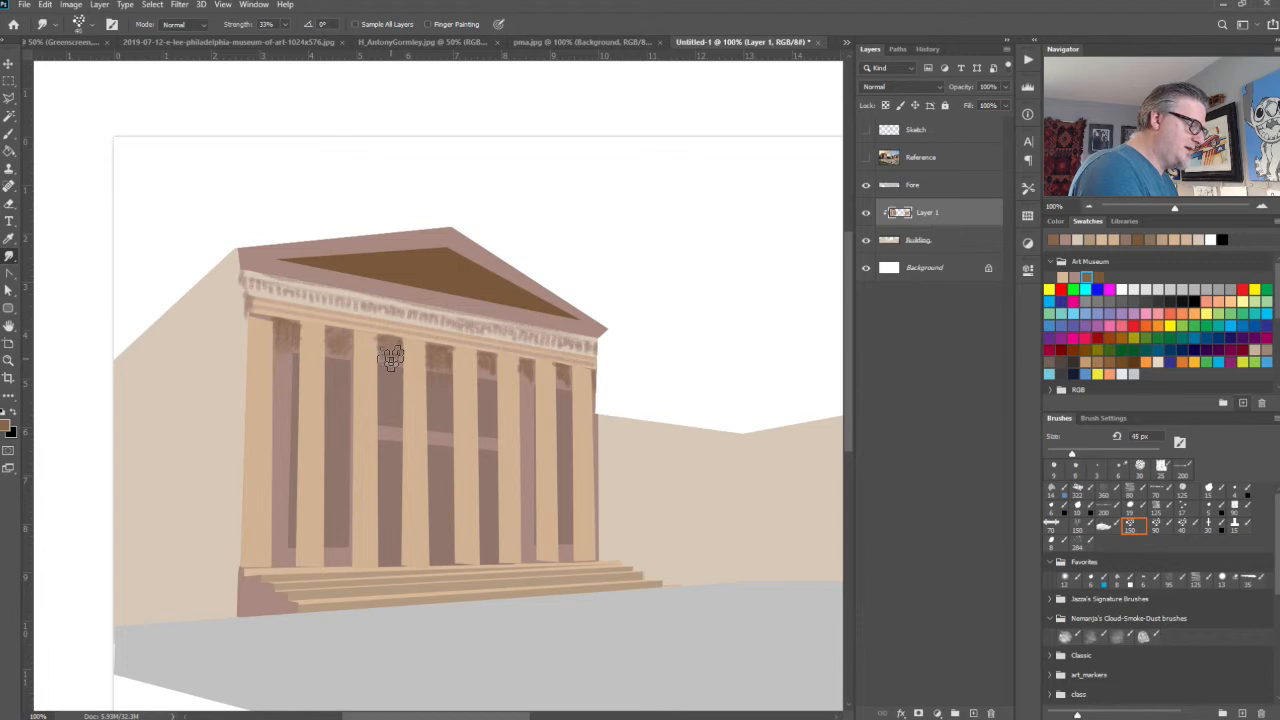
pyautogui.moveTo(388, 346)
pyautogui.mouseDown()
pyautogui.moveTo(433, 352)
pyautogui.moveTo(484, 382)
pyautogui.moveTo(484, 368)
pyautogui.moveTo(530, 372)
pyautogui.moveTo(563, 389)
pyautogui.mouseUp()
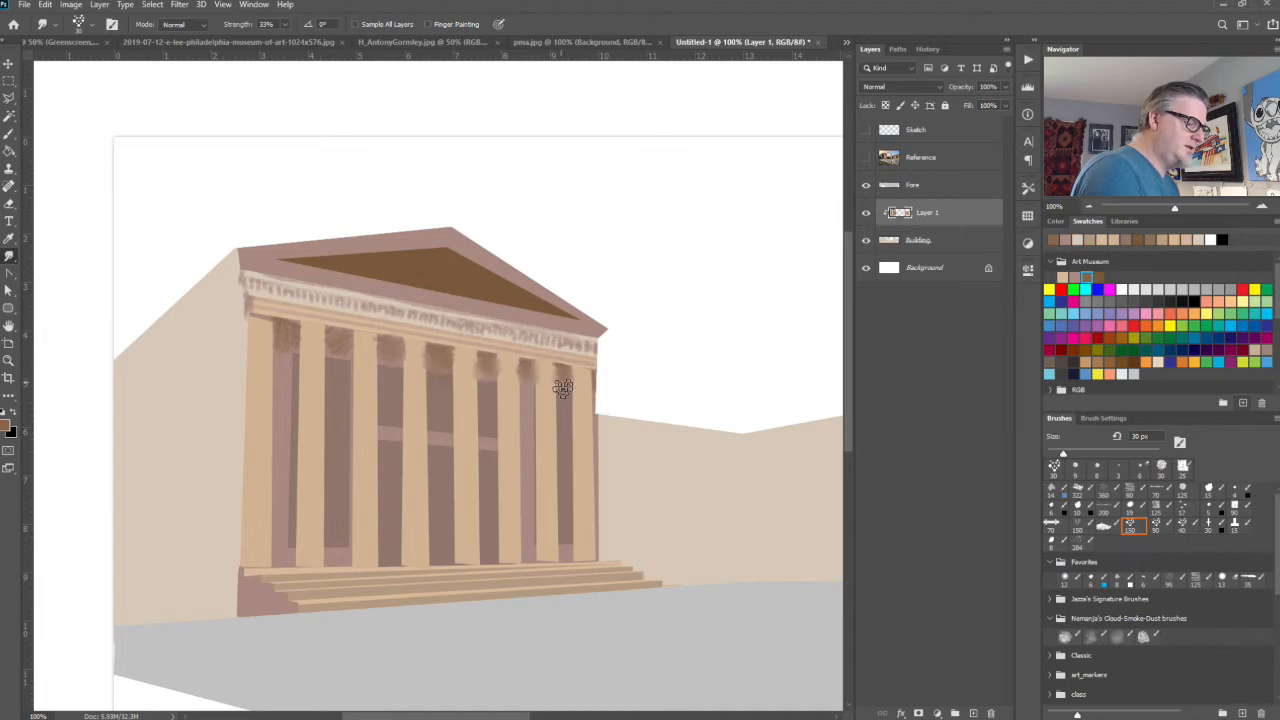
pyautogui.moveTo(335, 343)
pyautogui.mouseDown()
pyautogui.moveTo(307, 392)
pyautogui.moveTo(279, 335)
pyautogui.mouseUp()
# Step: Select the left building's tan columns with the Magic Wand, brush medium-brown shading down their right edges at 25 px, and clear the selection
pyautogui.moveTo(720, 523); pyautogui.dragTo(246, 497)
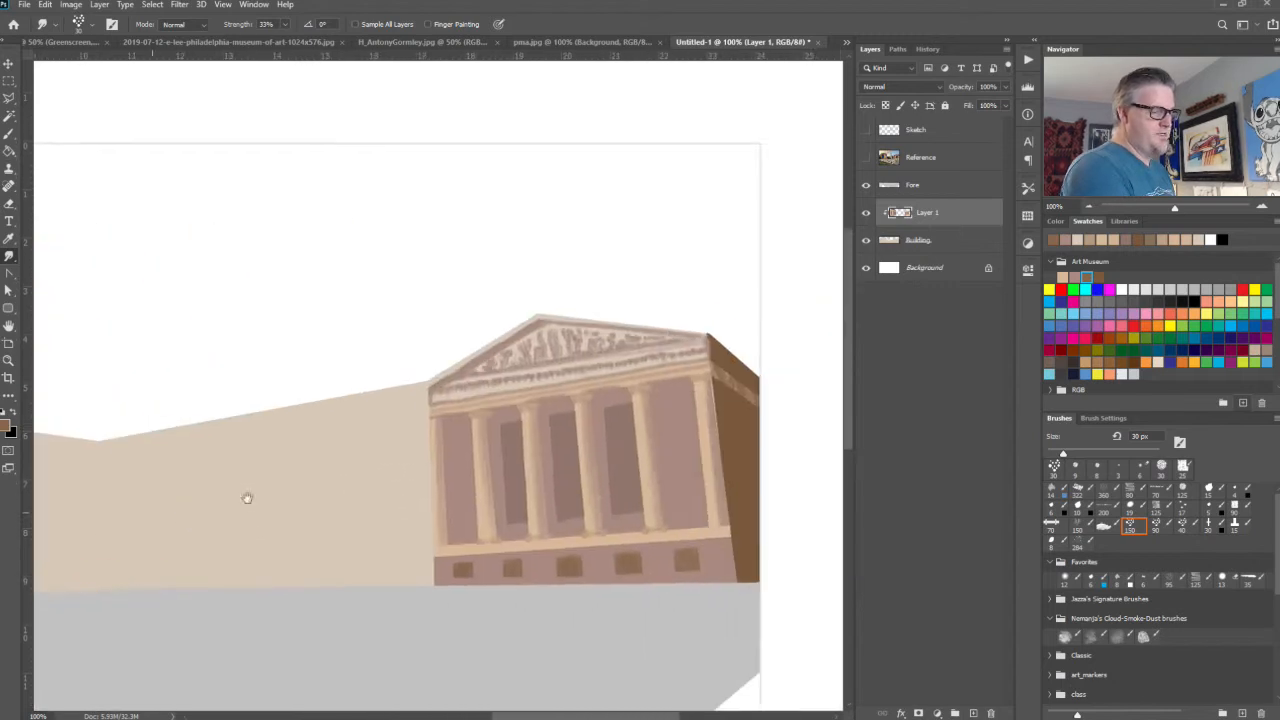
pyautogui.moveTo(416, 511); pyautogui.dragTo(868, 458)
pyautogui.moveTo(356, 491); pyautogui.dragTo(706, 517)
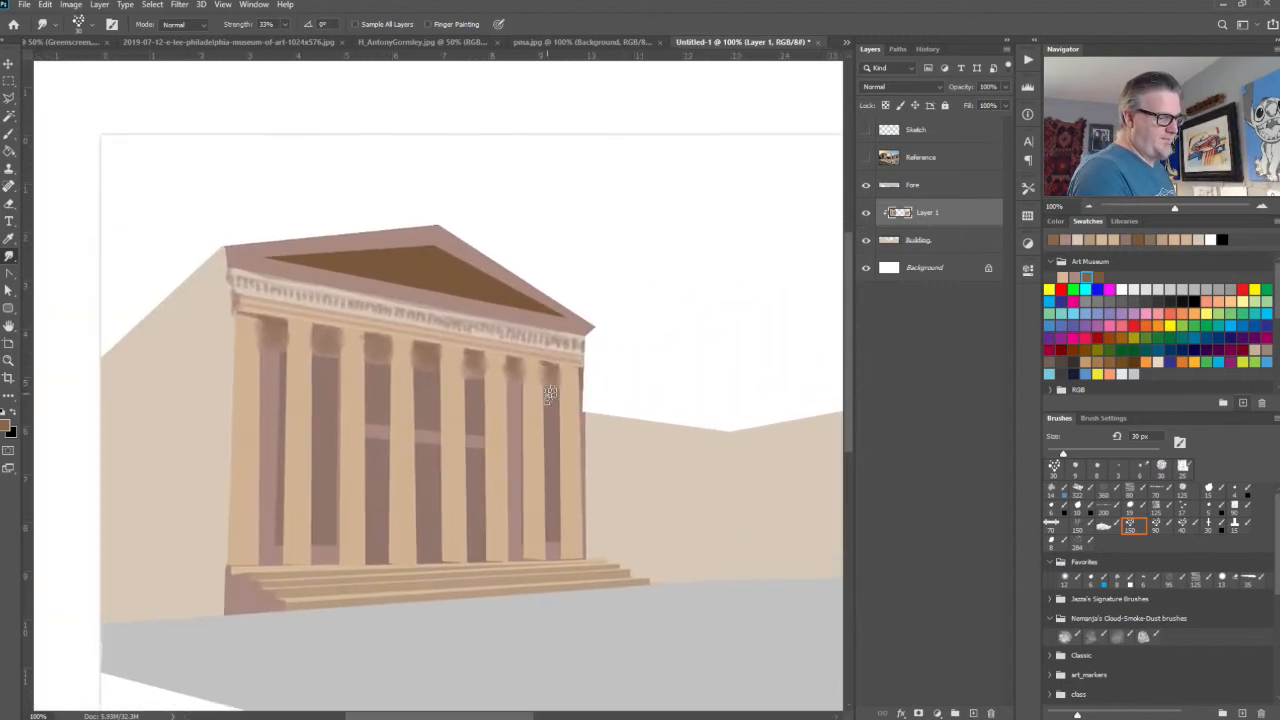
pyautogui.press('w')
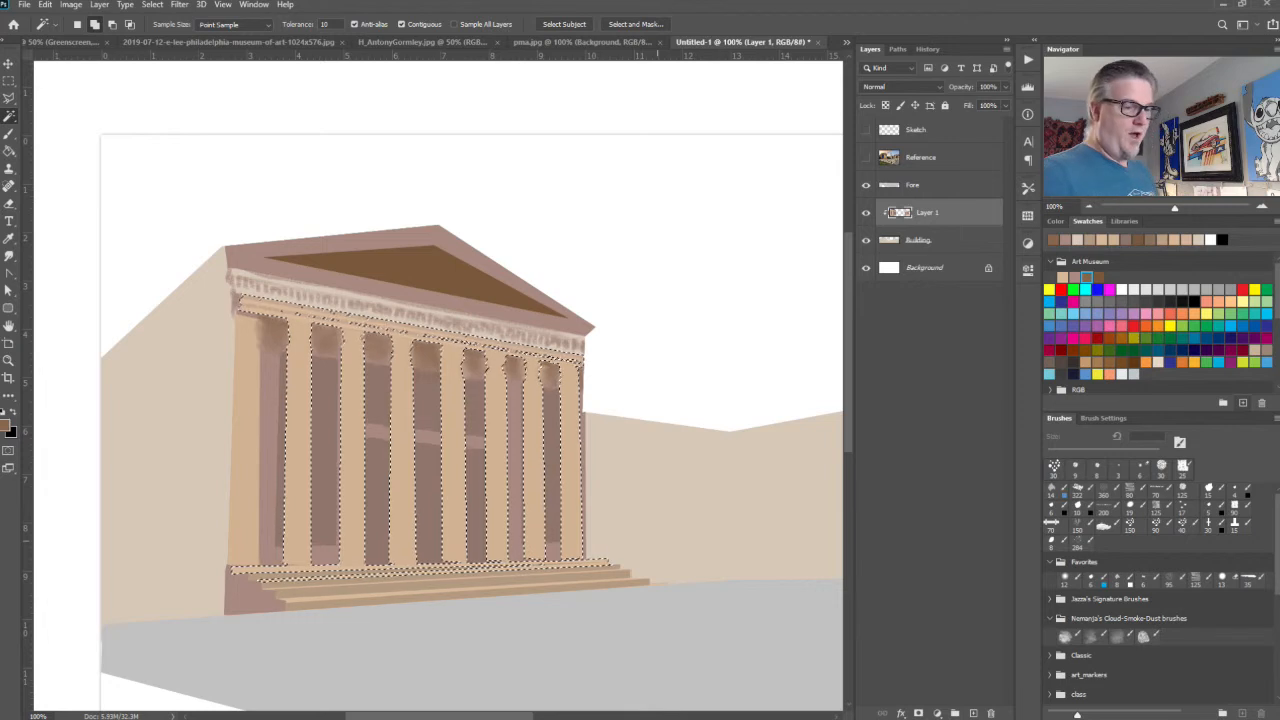
pyautogui.press('b')
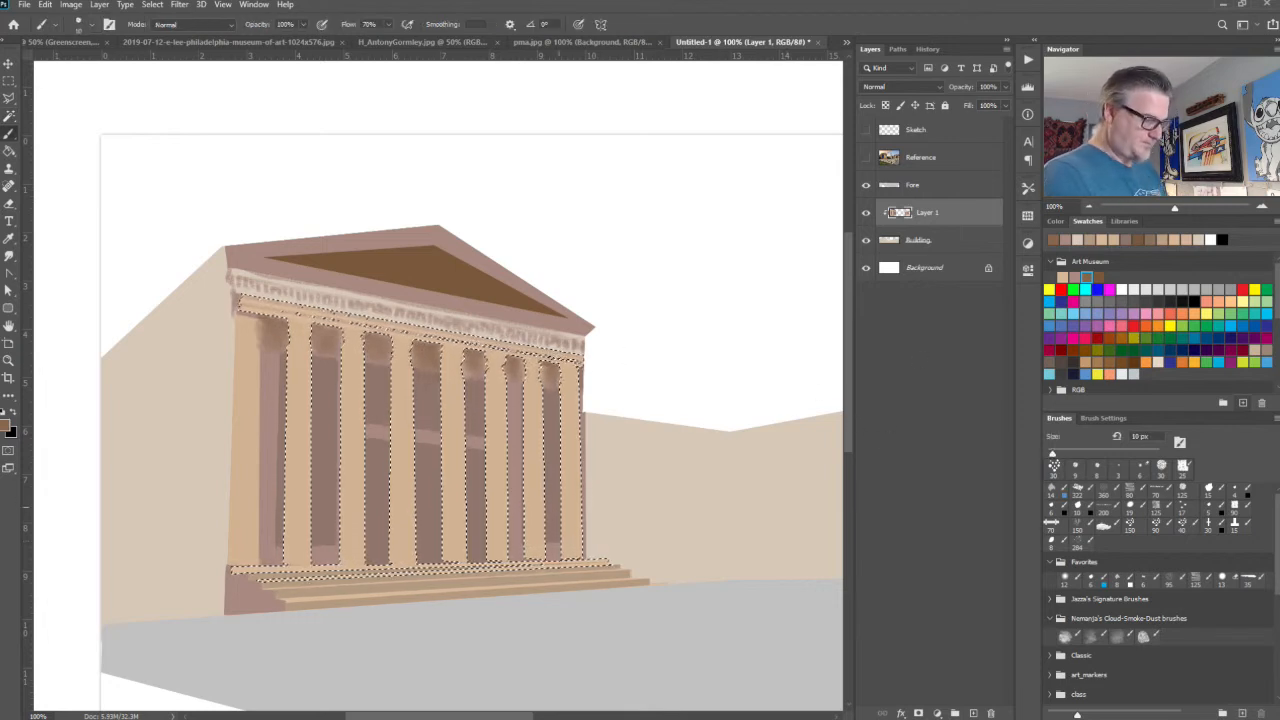
pyautogui.press(']')
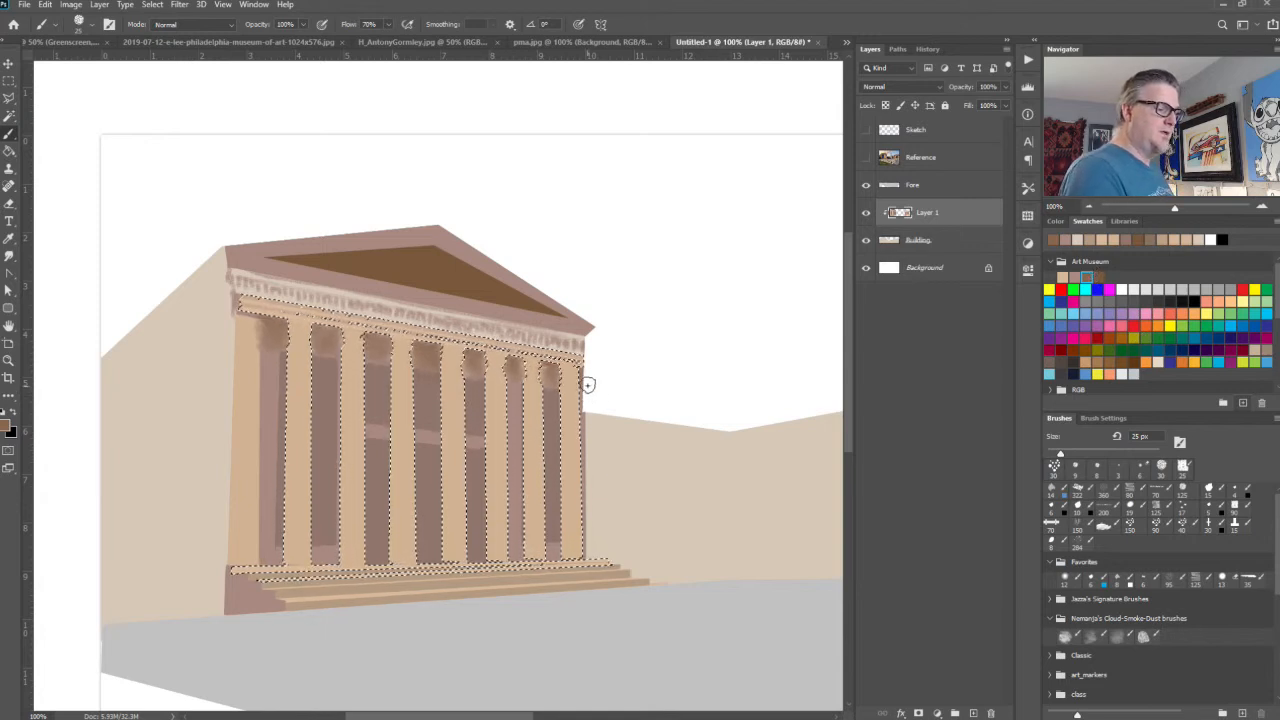
pyautogui.moveTo(581, 416); pyautogui.dragTo(581, 423)
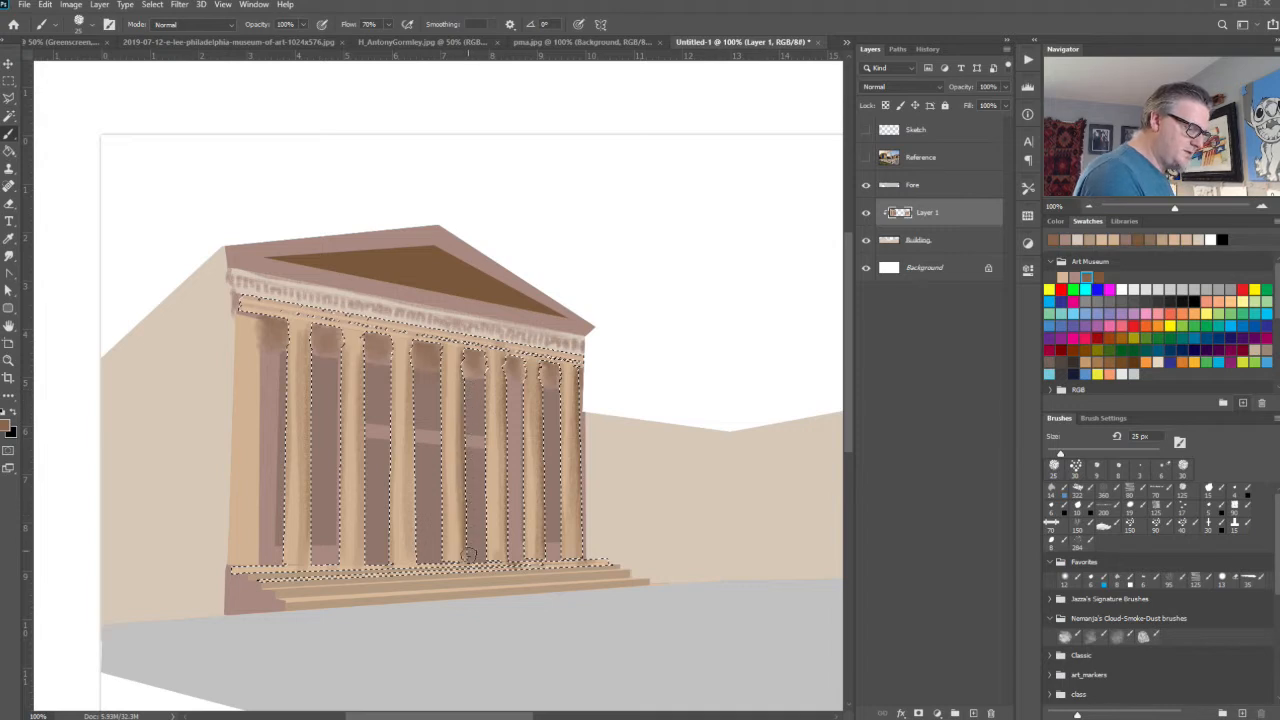
pyautogui.moveTo(417, 392); pyautogui.dragTo(417, 562)
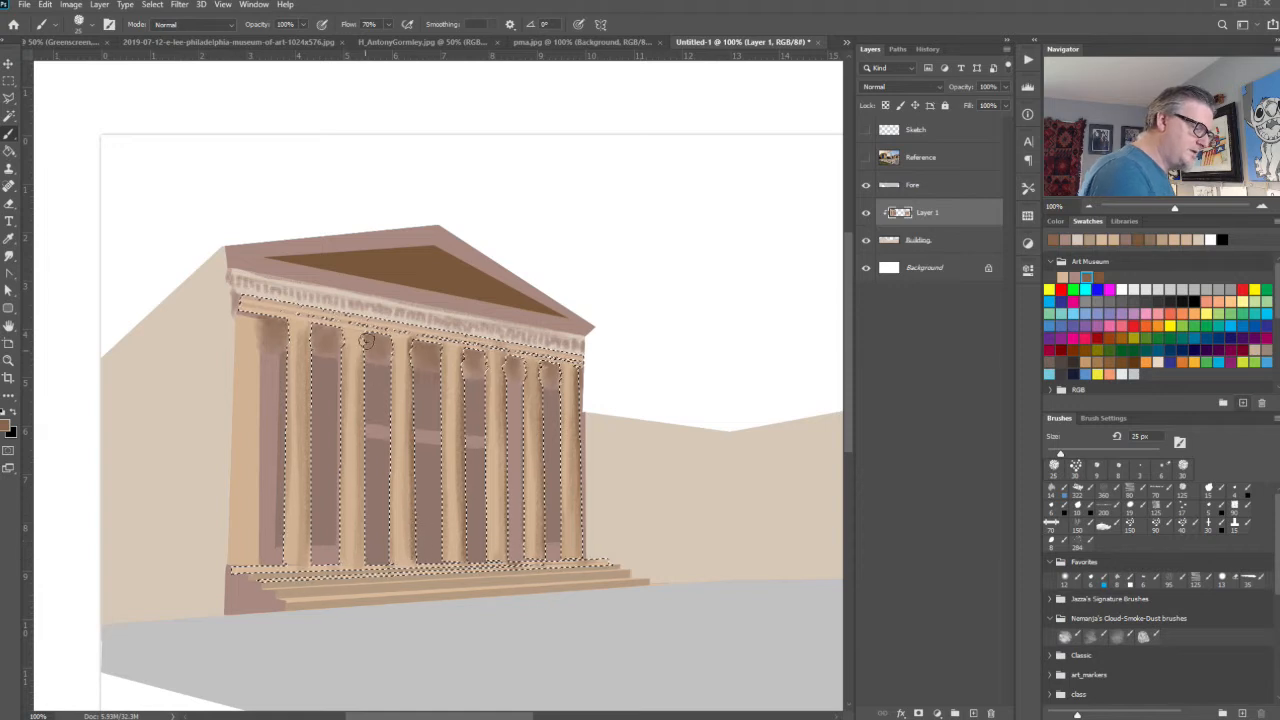
pyautogui.moveTo(368, 340); pyautogui.dragTo(365, 543)
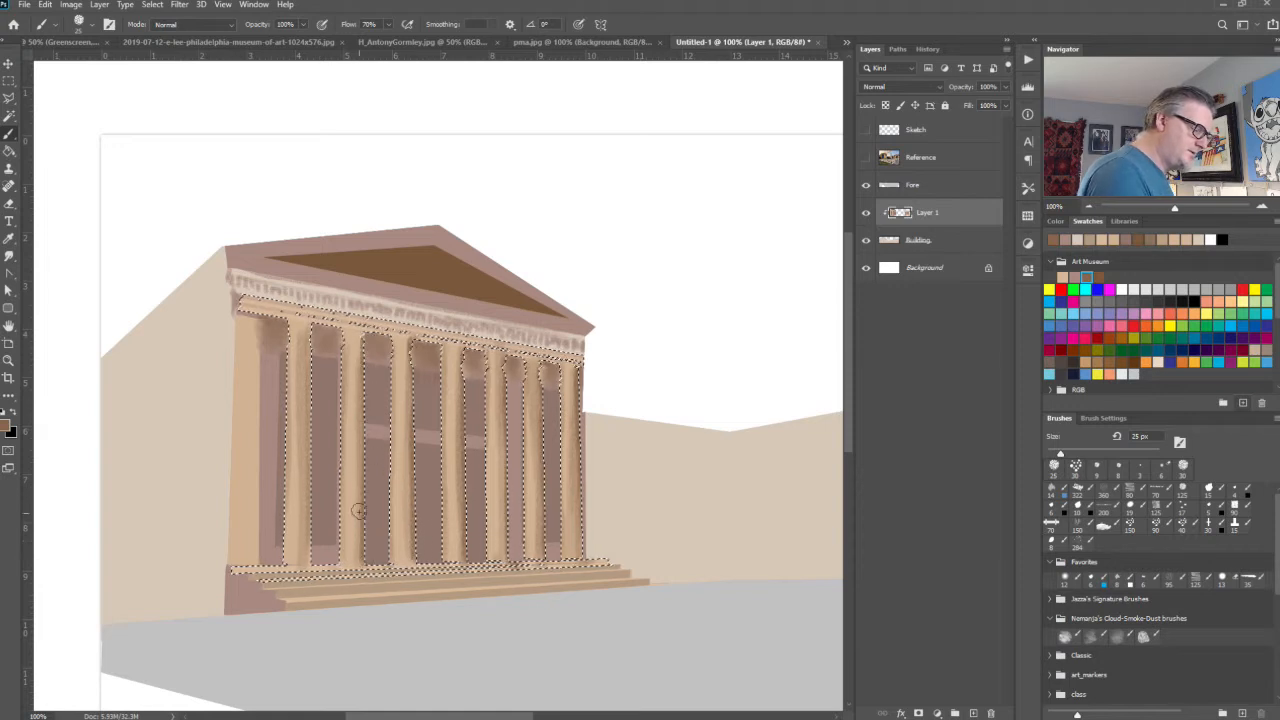
pyautogui.moveTo(314, 332); pyautogui.dragTo(313, 565)
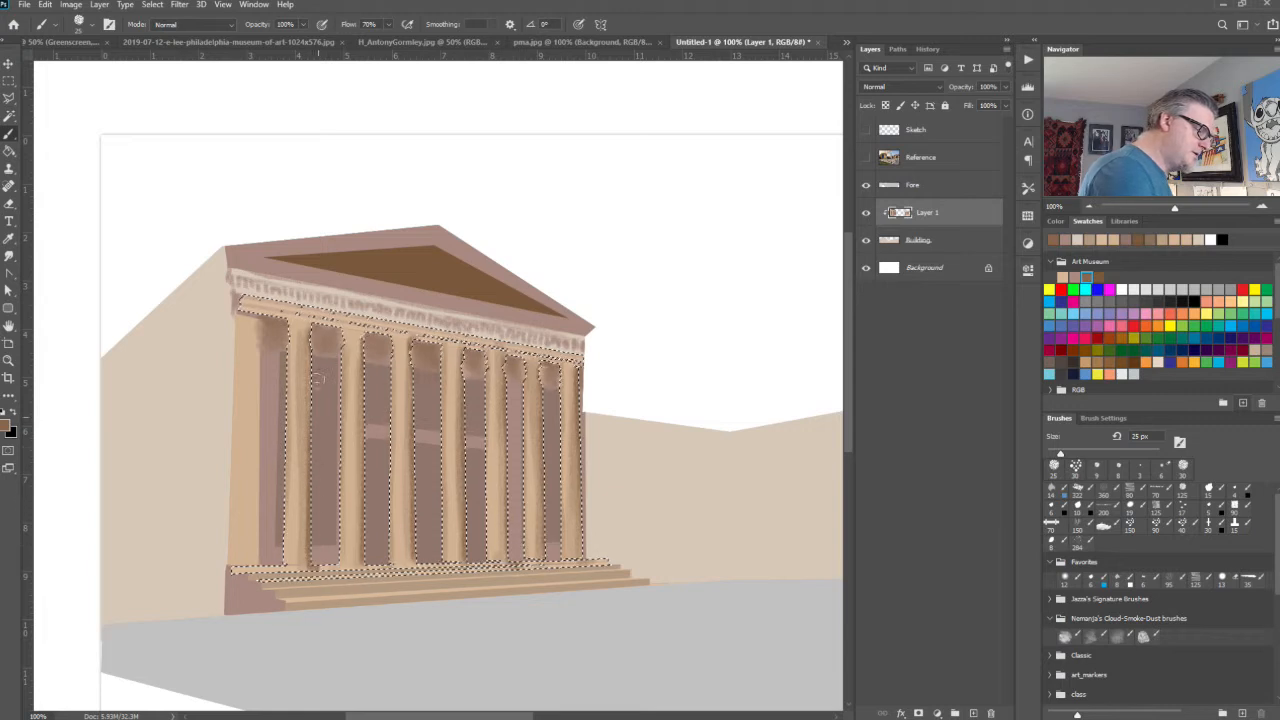
pyautogui.moveTo(315, 366); pyautogui.dragTo(312, 444)
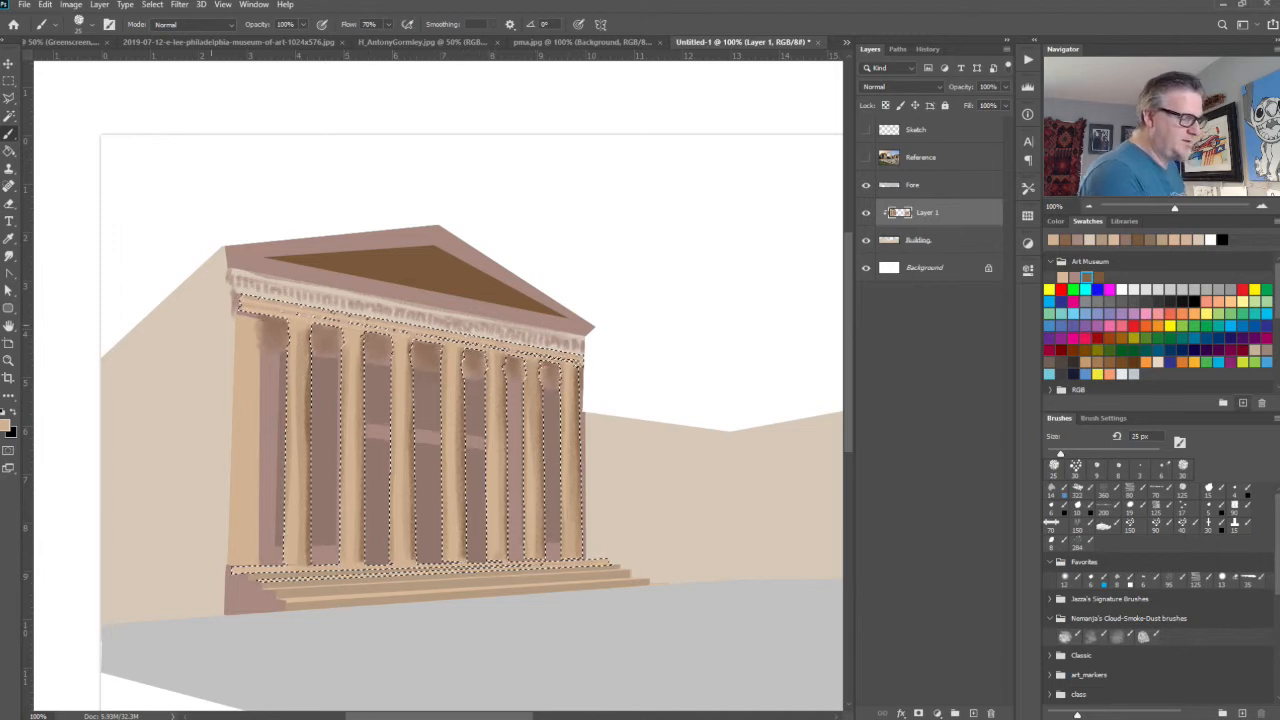
pyautogui.hotkey('ctrl', 'd')
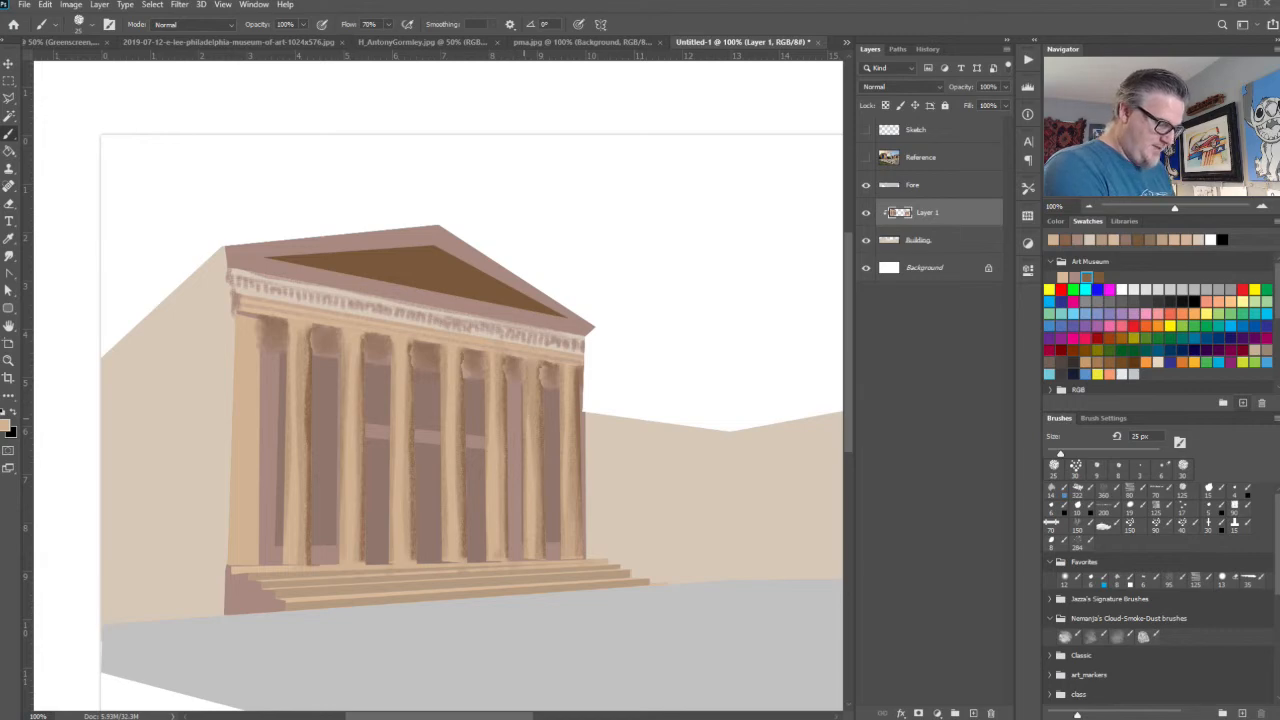
# Step: Extend the brown edge shading up to the tops of the middle and right columns, using the third Art Museum swatch and an 8 px brush
pyautogui.hotkey('ctrl', '+')
pyautogui.hotkey('ctrl', '+')
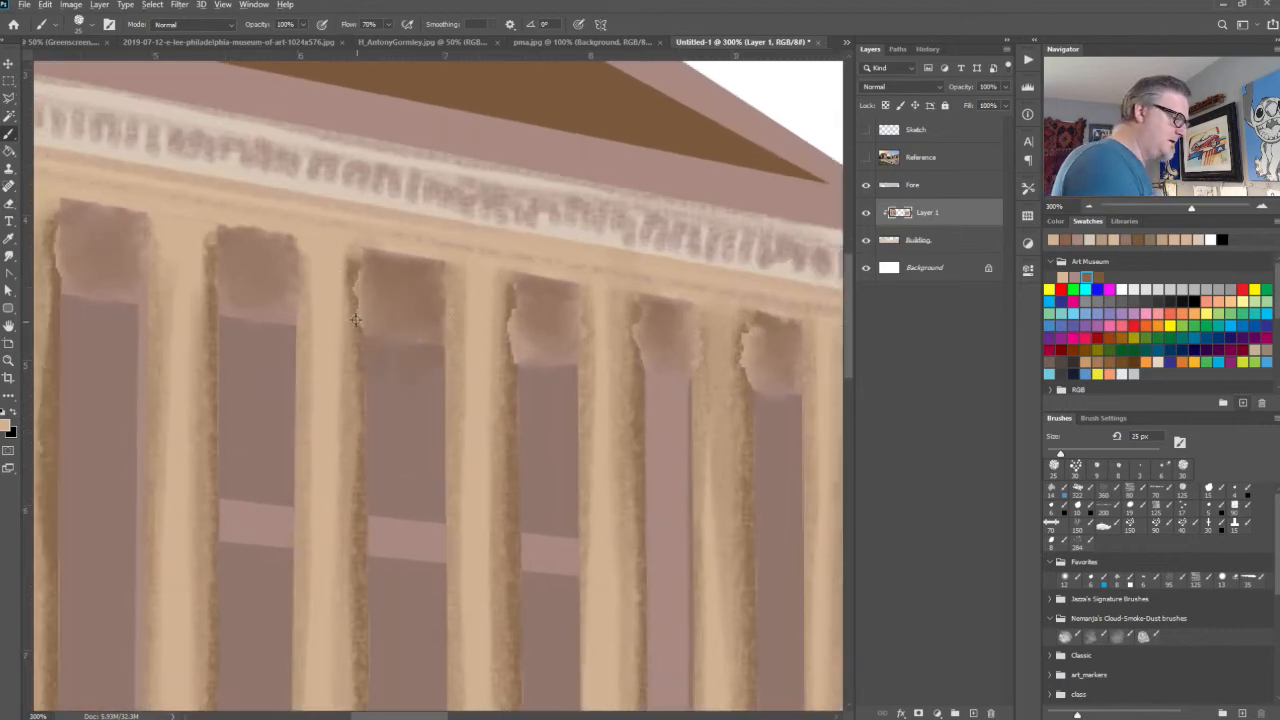
pyautogui.click(1087, 277)
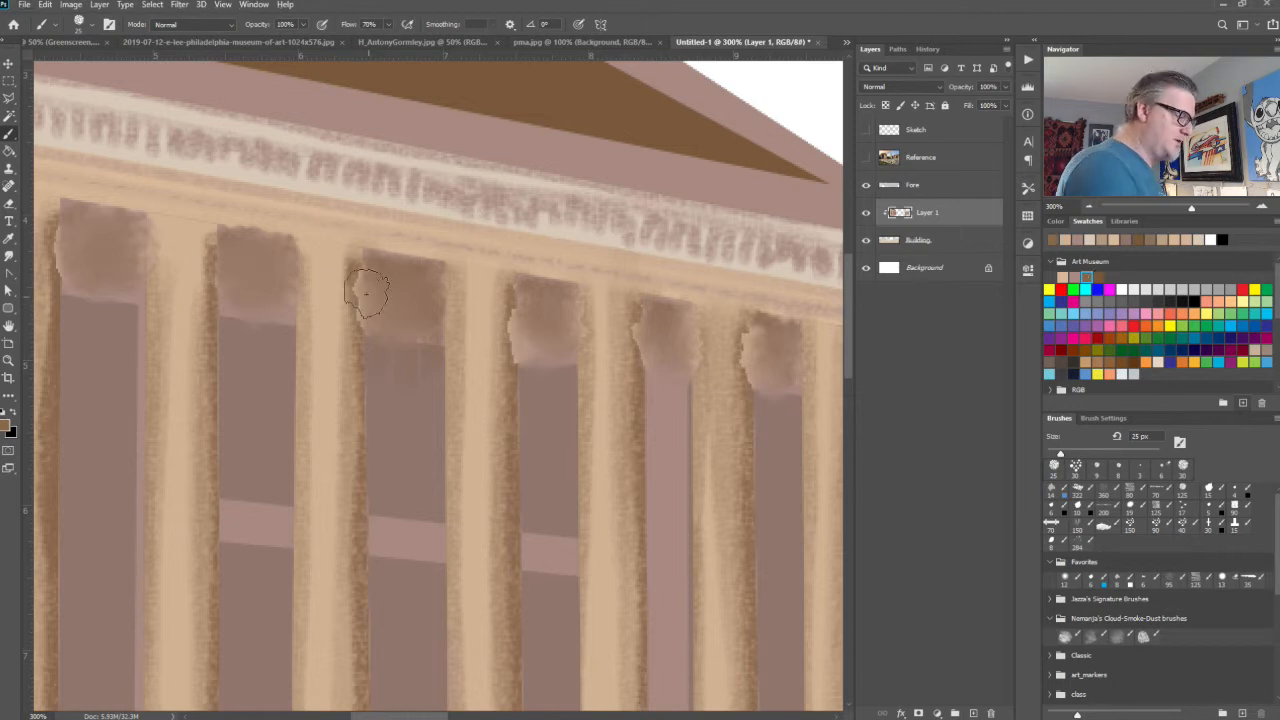
pyautogui.press('[')
pyautogui.press('[')
pyautogui.press('[')
pyautogui.press('[')
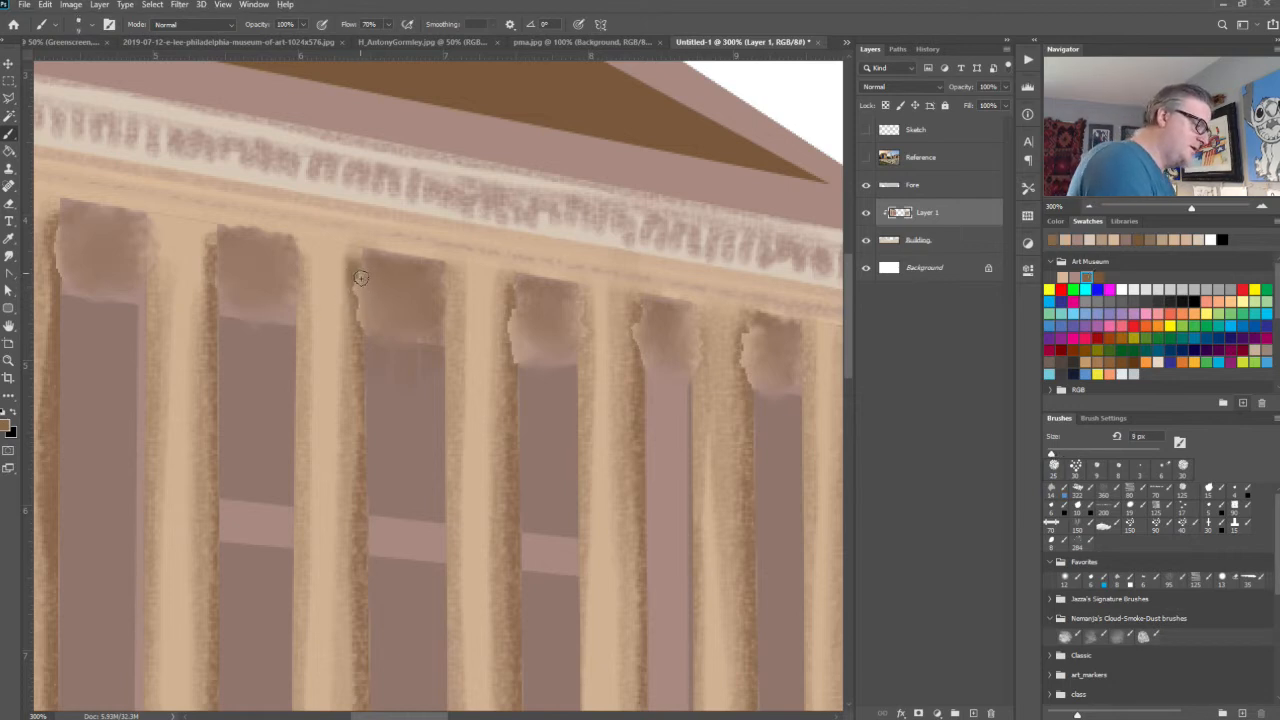
pyautogui.moveTo(361, 278); pyautogui.dragTo(357, 338)
pyautogui.moveTo(508, 298)
pyautogui.mouseDown()
pyautogui.moveTo(508, 376)
pyautogui.moveTo(512, 300)
pyautogui.mouseUp()
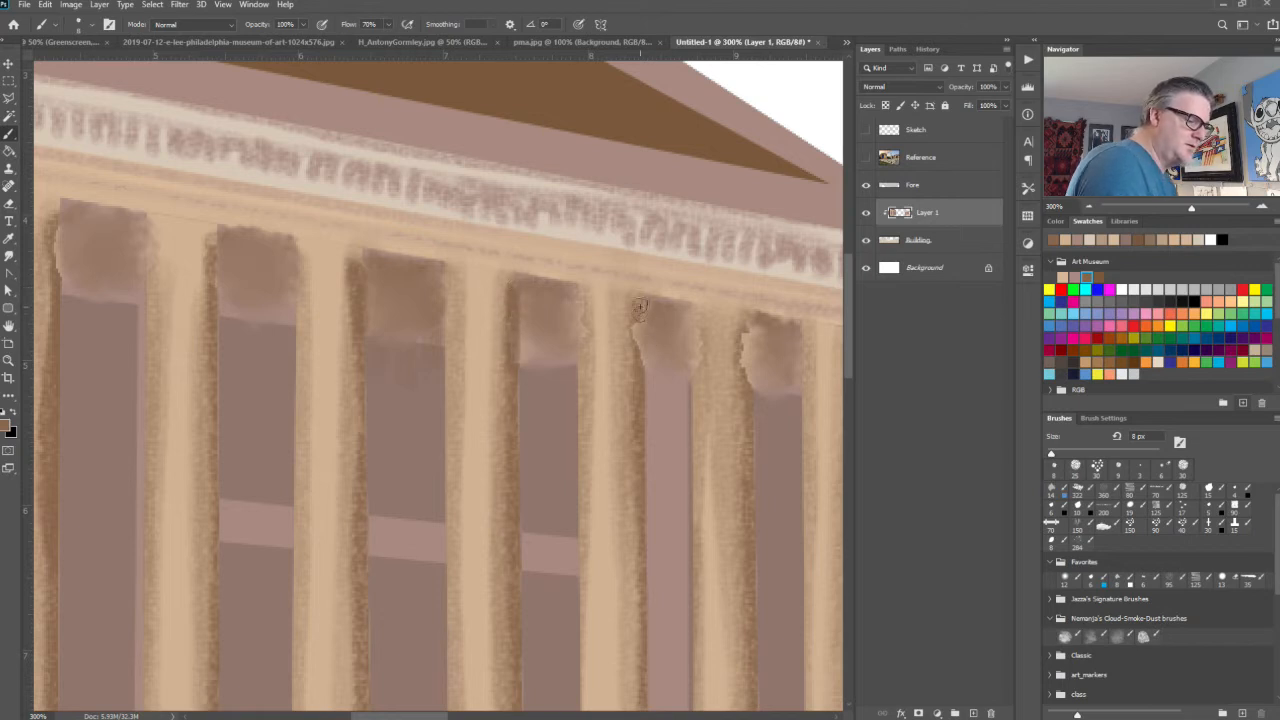
pyautogui.moveTo(640, 306); pyautogui.dragTo(634, 374)
pyautogui.moveTo(743, 332)
pyautogui.mouseDown()
pyautogui.moveTo(694, 321)
pyautogui.moveTo(696, 384)
pyautogui.mouseUp()
pyautogui.moveTo(696, 328); pyautogui.dragTo(695, 370)
# Step: Carry the 8 px brown edge shading up to the tops of the left-hand columns beside the smudged gaps
pyautogui.moveTo(746, 456); pyautogui.dragTo(513, 524)
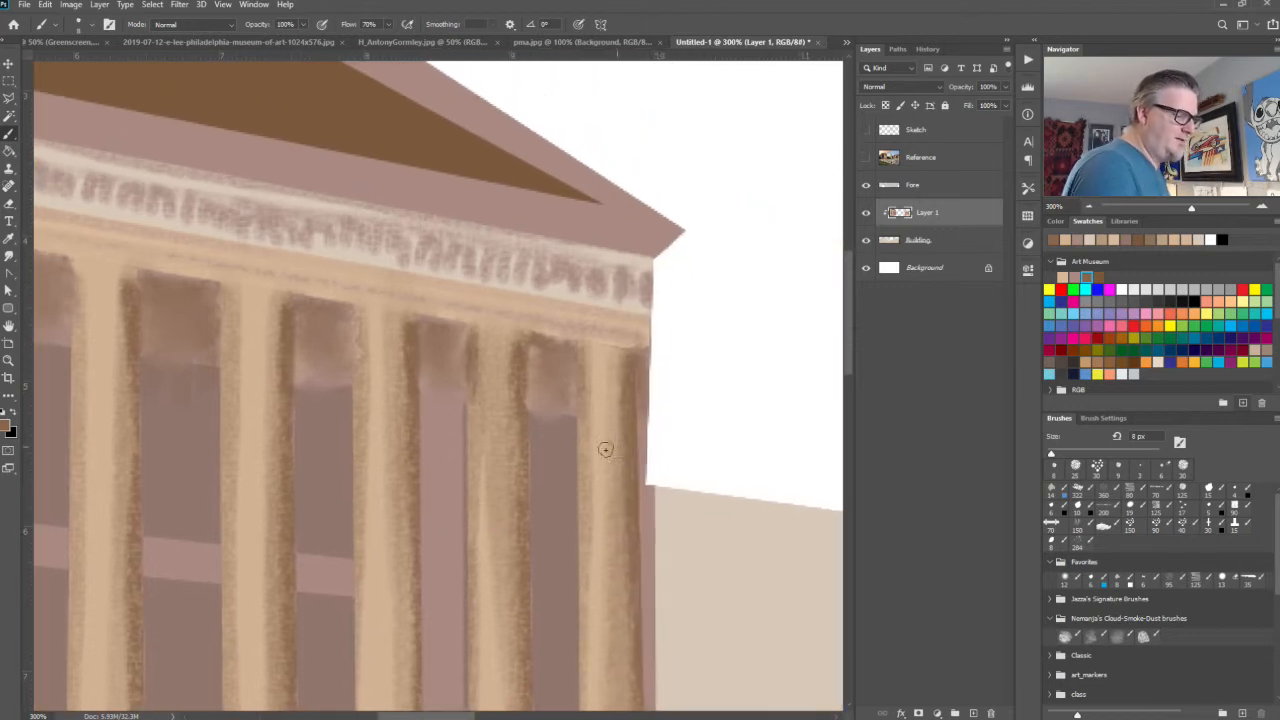
pyautogui.moveTo(368, 517); pyautogui.dragTo(722, 524)
pyautogui.moveTo(350, 291); pyautogui.dragTo(349, 297)
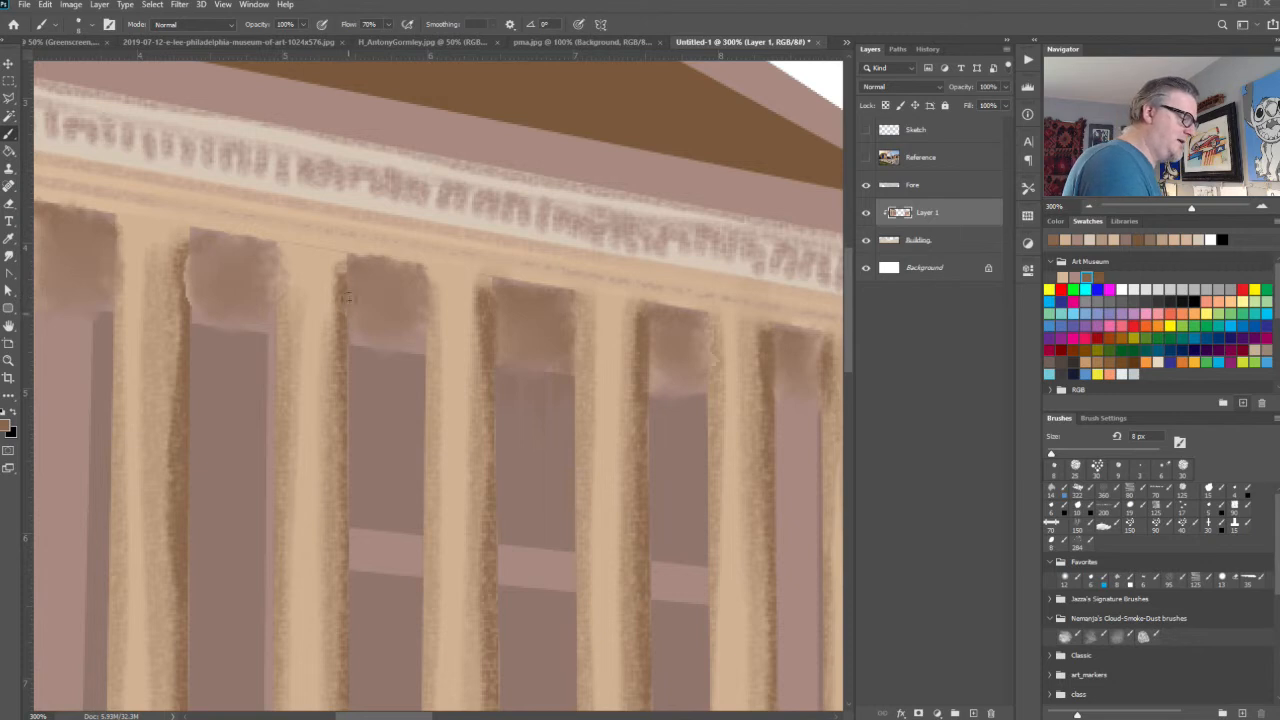
pyautogui.moveTo(185, 247); pyautogui.dragTo(188, 298)
pyautogui.moveTo(273, 484); pyautogui.dragTo(564, 584)
pyautogui.moveTo(411, 331); pyautogui.dragTo(409, 405)
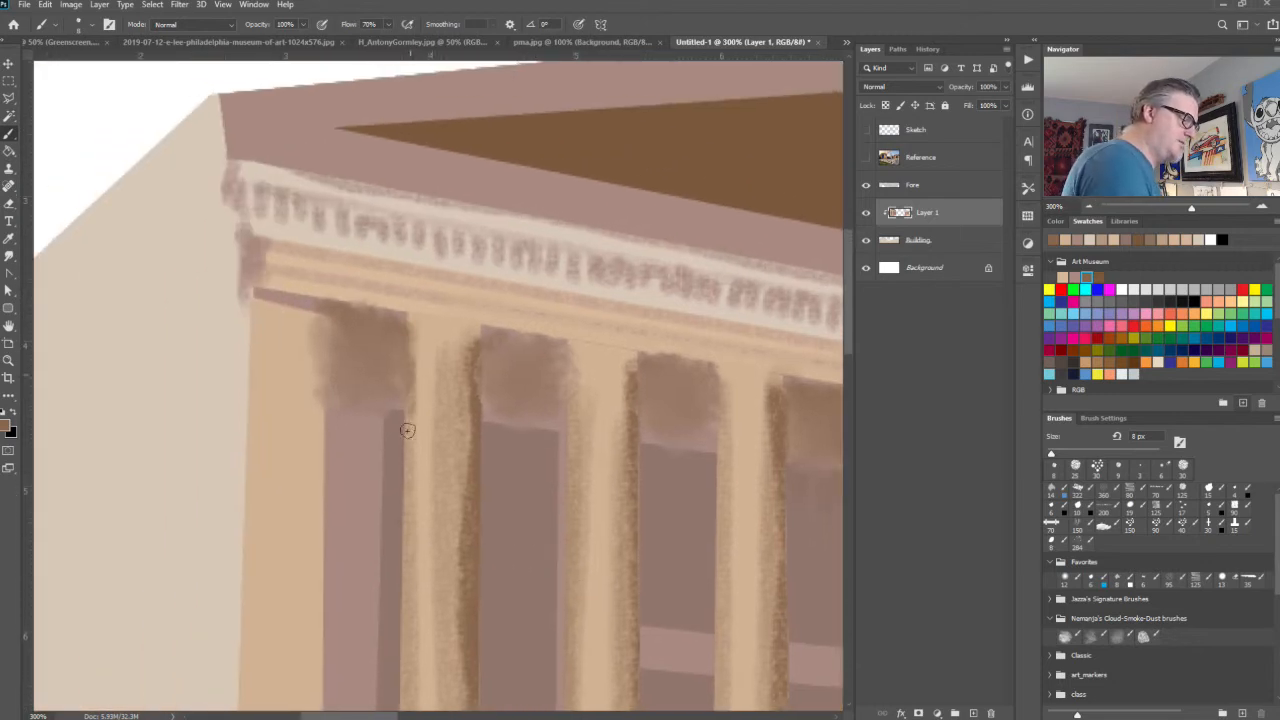
# Step: Repaint the leftmost column's upper edge with its sampled tan and touch up the adjoining gap with sampled mauve
pyautogui.keyDown('alt'); pyautogui.click(289, 407); pyautogui.keyUp('alt')
pyautogui.moveTo(316, 328)
pyautogui.mouseDown()
pyautogui.moveTo(322, 411)
pyautogui.moveTo(324, 315)
pyautogui.moveTo(310, 345)
pyautogui.mouseUp()
pyautogui.keyDown('alt'); pyautogui.click(336, 441); pyautogui.keyUp('alt')
pyautogui.moveTo(328, 411); pyautogui.dragTo(333, 414)
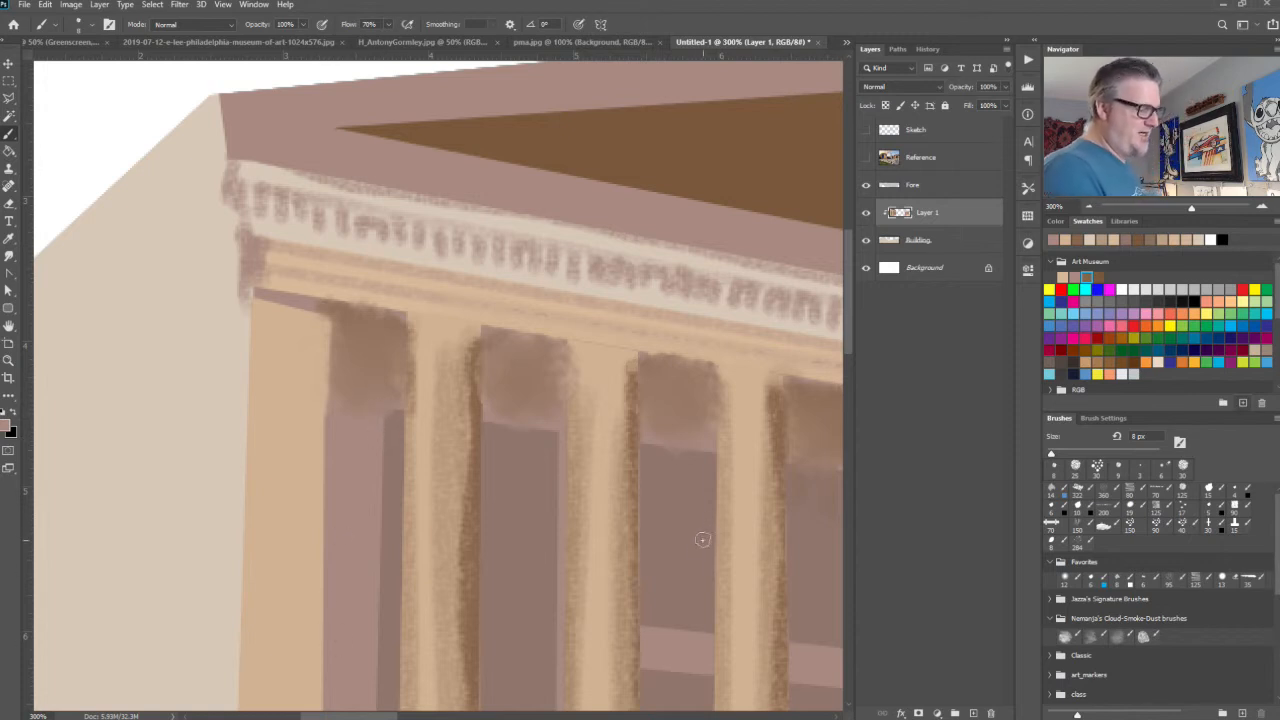
# Step: Outline the smudged tops of the first three column gaps from the left with the Polygonal Lasso and fill each with the sampled mauve
pyautogui.press('l')
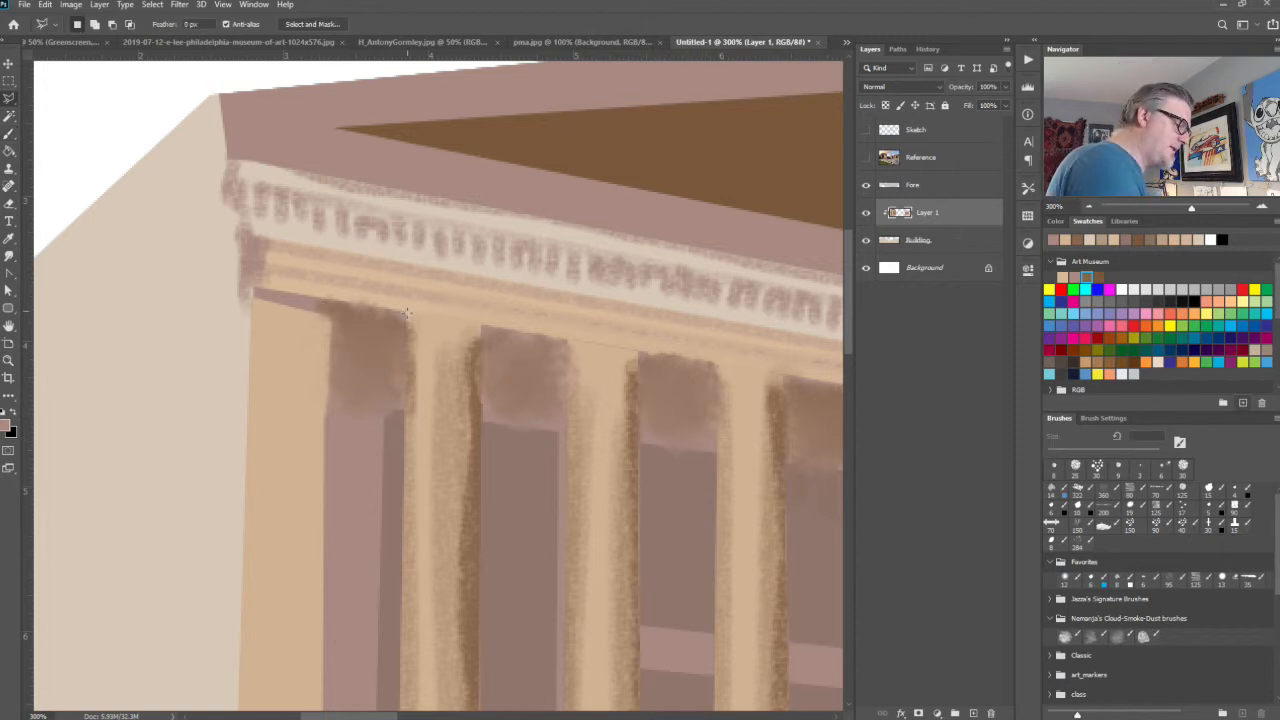
pyautogui.moveTo(407, 313)
pyautogui.mouseDown()
pyautogui.moveTo(403, 412)
pyautogui.moveTo(323, 411)
pyautogui.mouseUp()
pyautogui.moveTo(322, 362); pyautogui.dragTo(326, 299)
pyautogui.hotkey('alt', 'BackSpace')
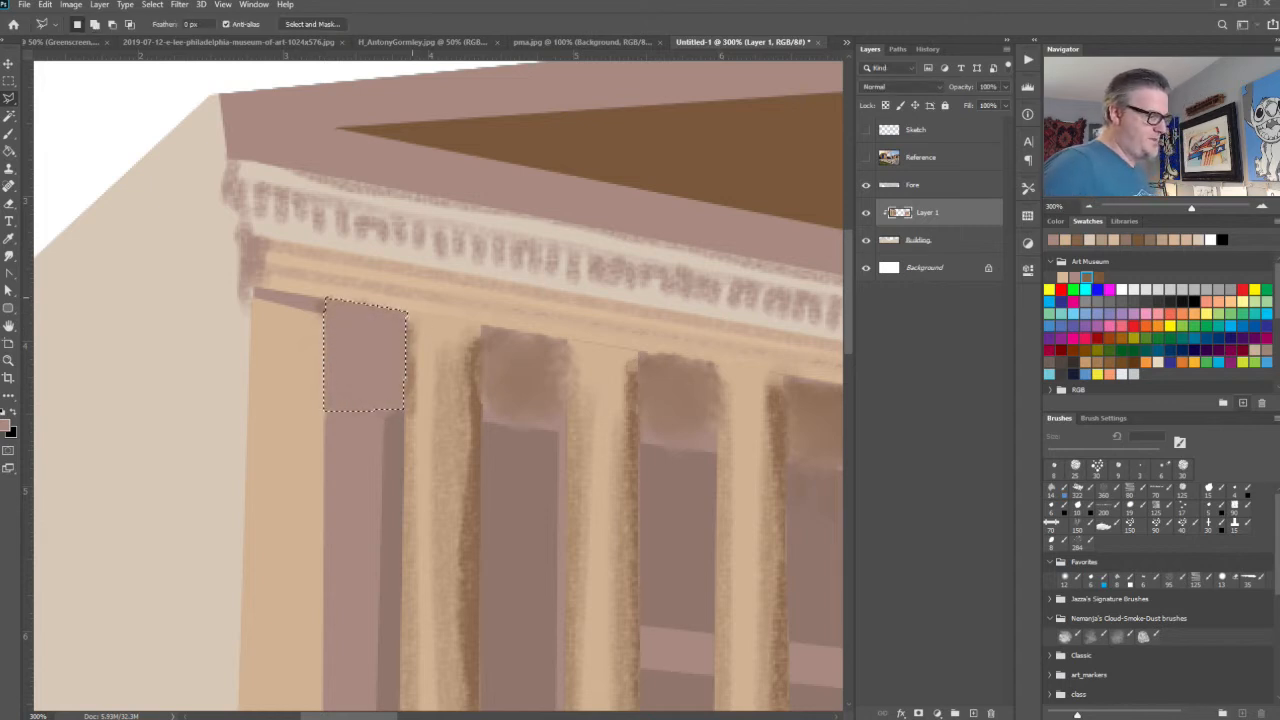
pyautogui.moveTo(483, 418)
pyautogui.mouseDown()
pyautogui.moveTo(481, 323)
pyautogui.moveTo(565, 341)
pyautogui.moveTo(566, 432)
pyautogui.moveTo(482, 420)
pyautogui.mouseUp()
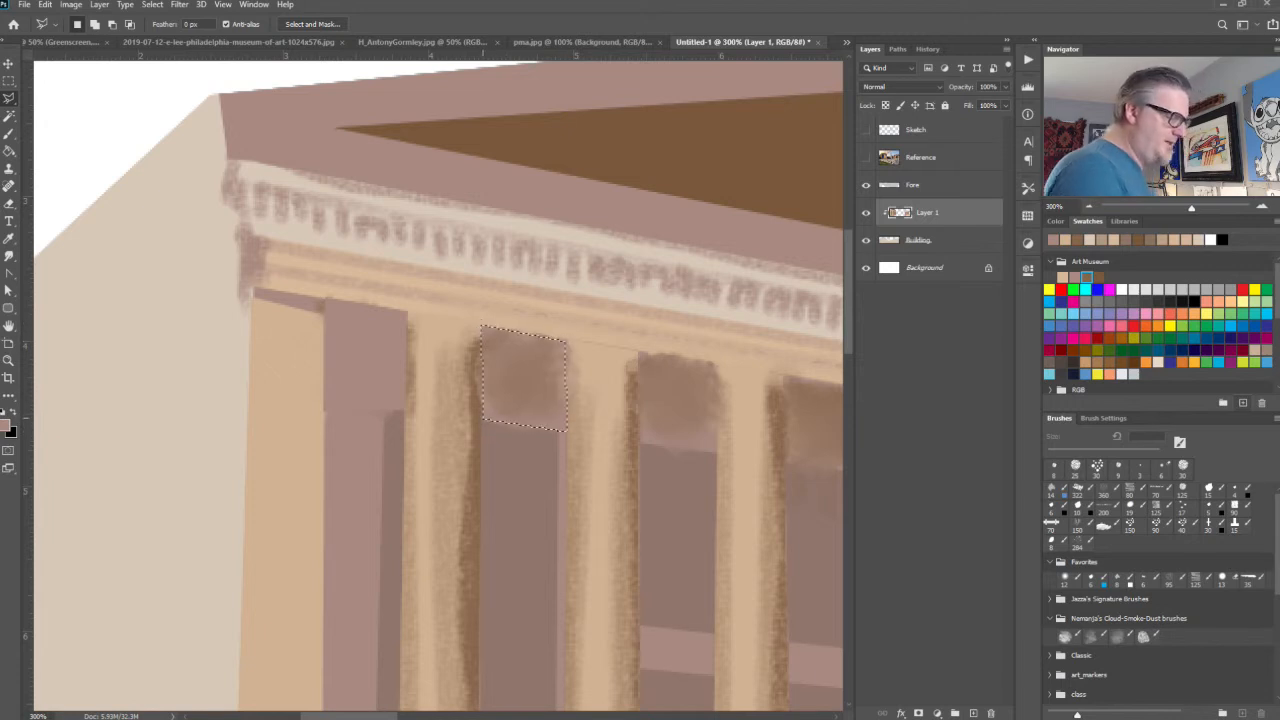
pyautogui.hotkey('alt', 'BackSpace')
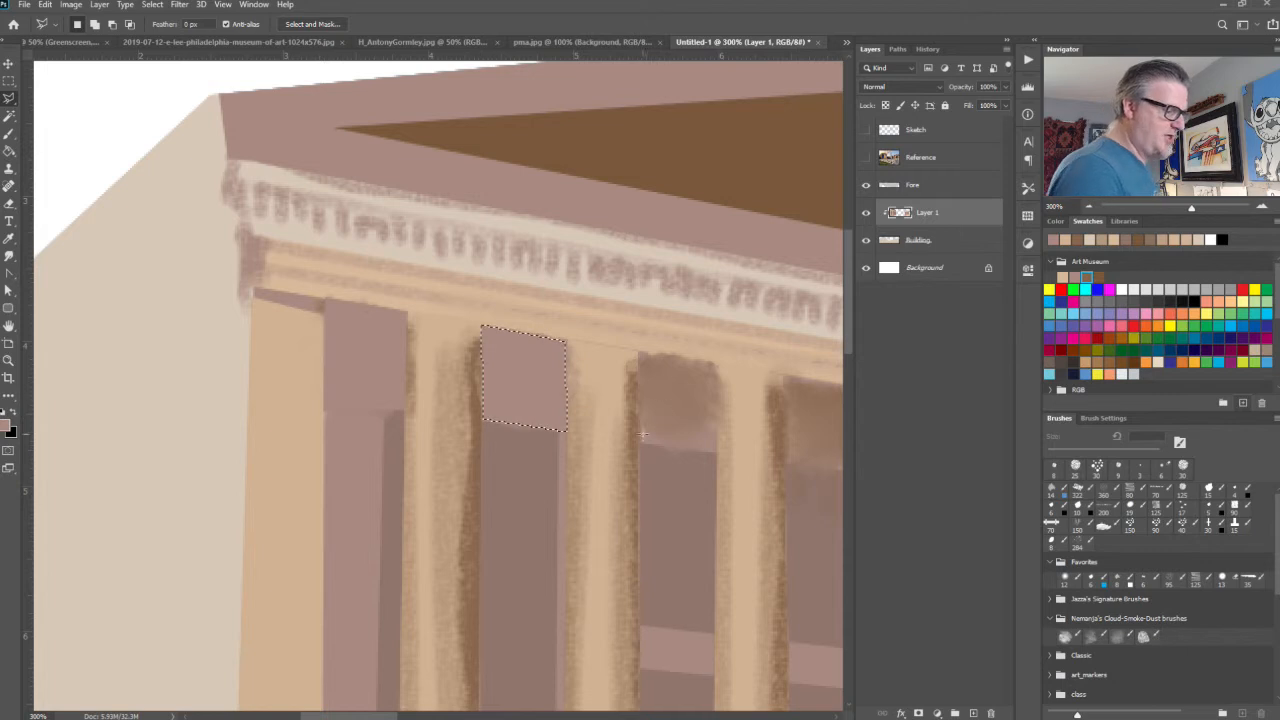
pyautogui.moveTo(638, 440)
pyautogui.mouseDown()
pyautogui.moveTo(636, 350)
pyautogui.moveTo(720, 365)
pyautogui.moveTo(715, 452)
pyautogui.moveTo(638, 440)
pyautogui.mouseUp()
pyautogui.hotkey('alt', 'BackSpace')
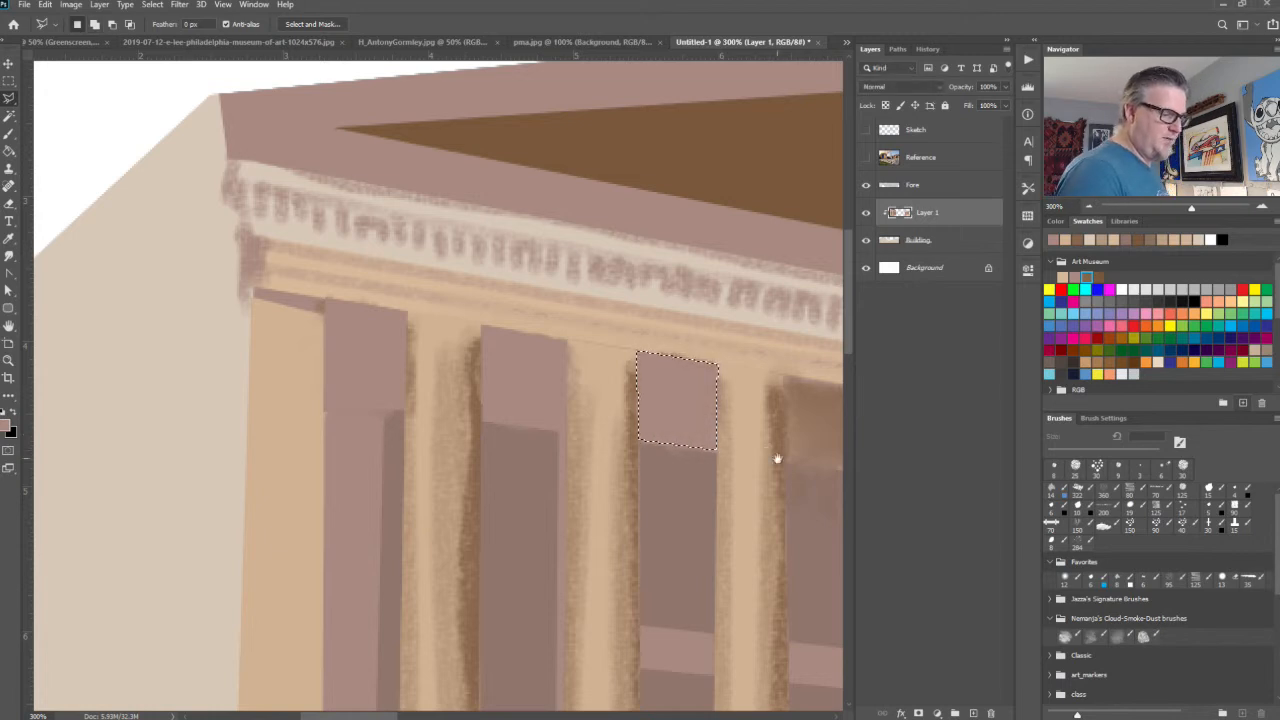
# Step: Outline the smudged tops of the remaining four column gaps with straight-edged selections and fill each with mauve
pyautogui.moveTo(777, 457); pyautogui.dragTo(463, 503)
pyautogui.moveTo(472, 415)
pyautogui.mouseDown()
pyautogui.moveTo(474, 499)
pyautogui.moveTo(564, 518)
pyautogui.moveTo(555, 427)
pyautogui.moveTo(474, 414)
pyautogui.mouseUp()
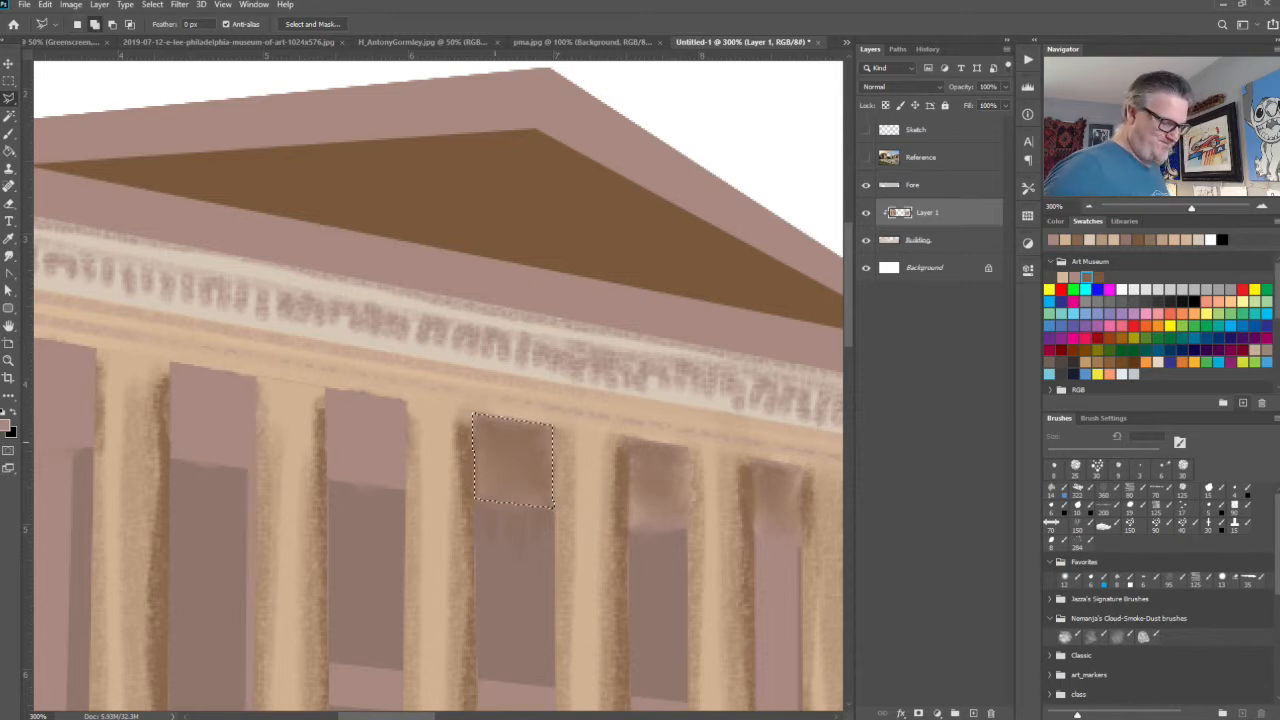
pyautogui.hotkey('alt', 'BackSpace')
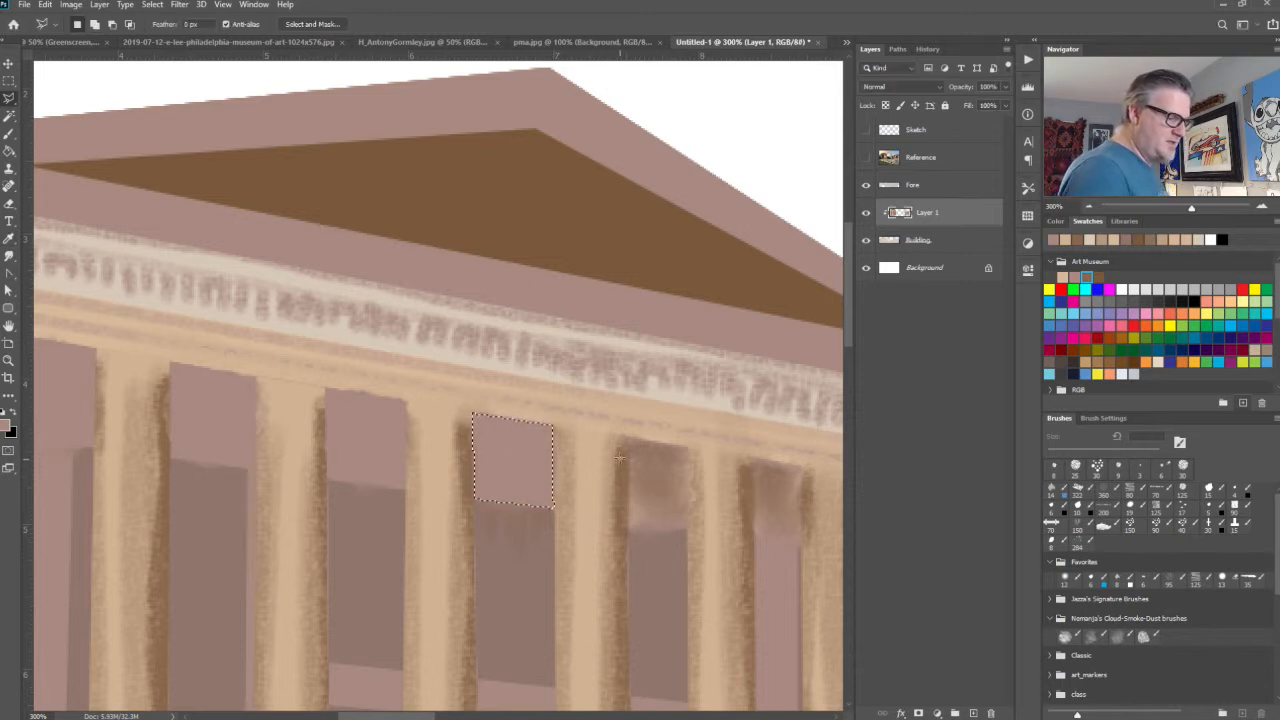
pyautogui.moveTo(628, 525)
pyautogui.mouseDown()
pyautogui.moveTo(689, 529)
pyautogui.moveTo(687, 448)
pyautogui.moveTo(626, 438)
pyautogui.mouseUp()
pyautogui.click(631, 523)
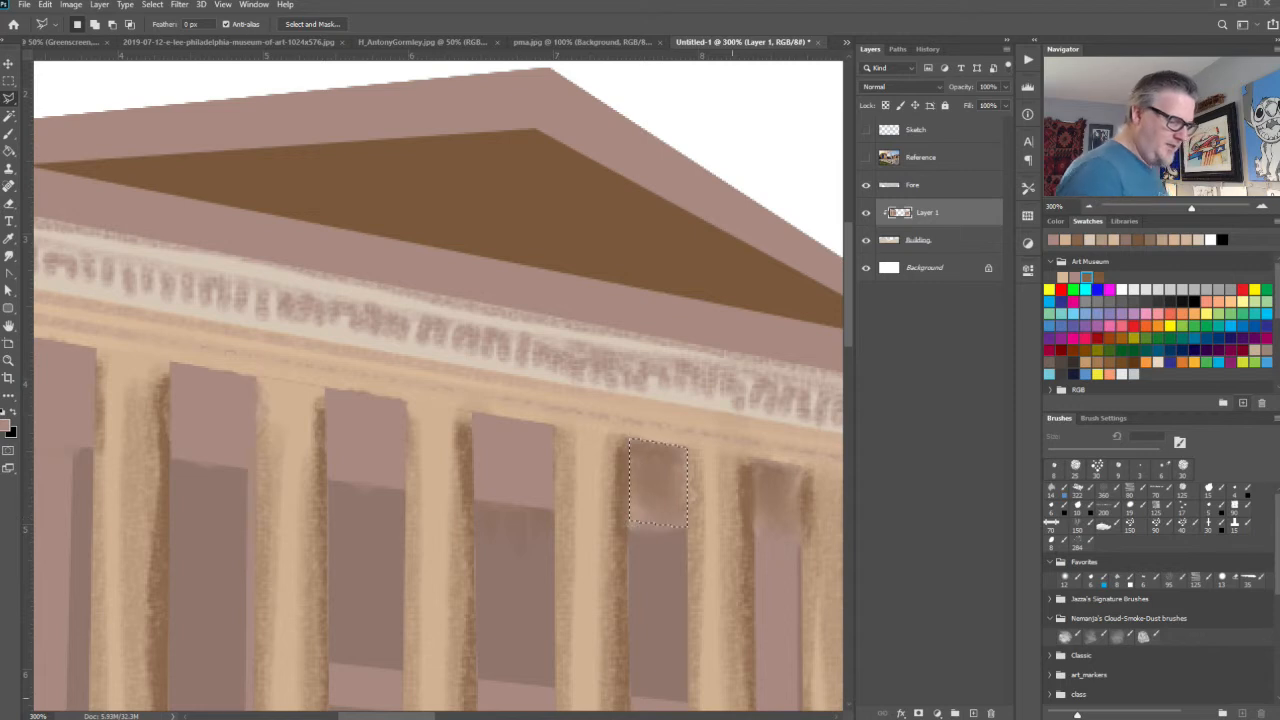
pyautogui.click(752, 463)
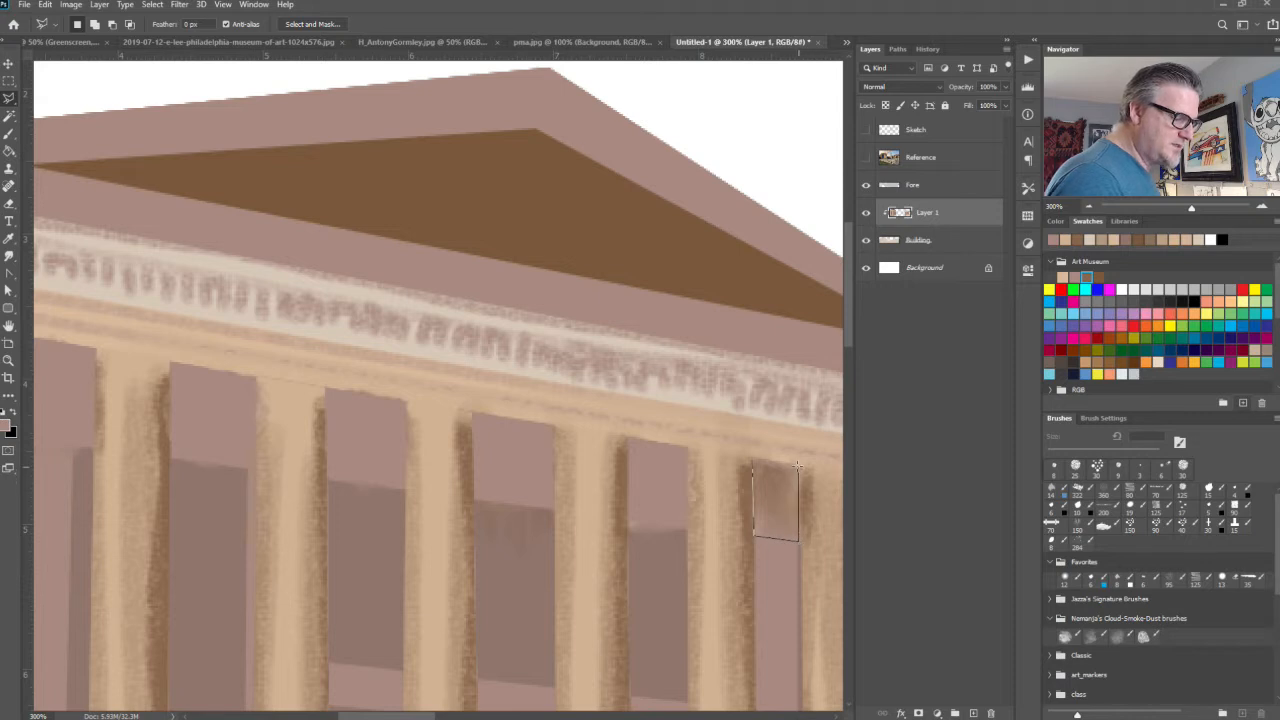
pyautogui.click(754, 464)
pyautogui.hotkey('alt', 'BackSpace')
pyautogui.hotkey('ctrl', 'd')
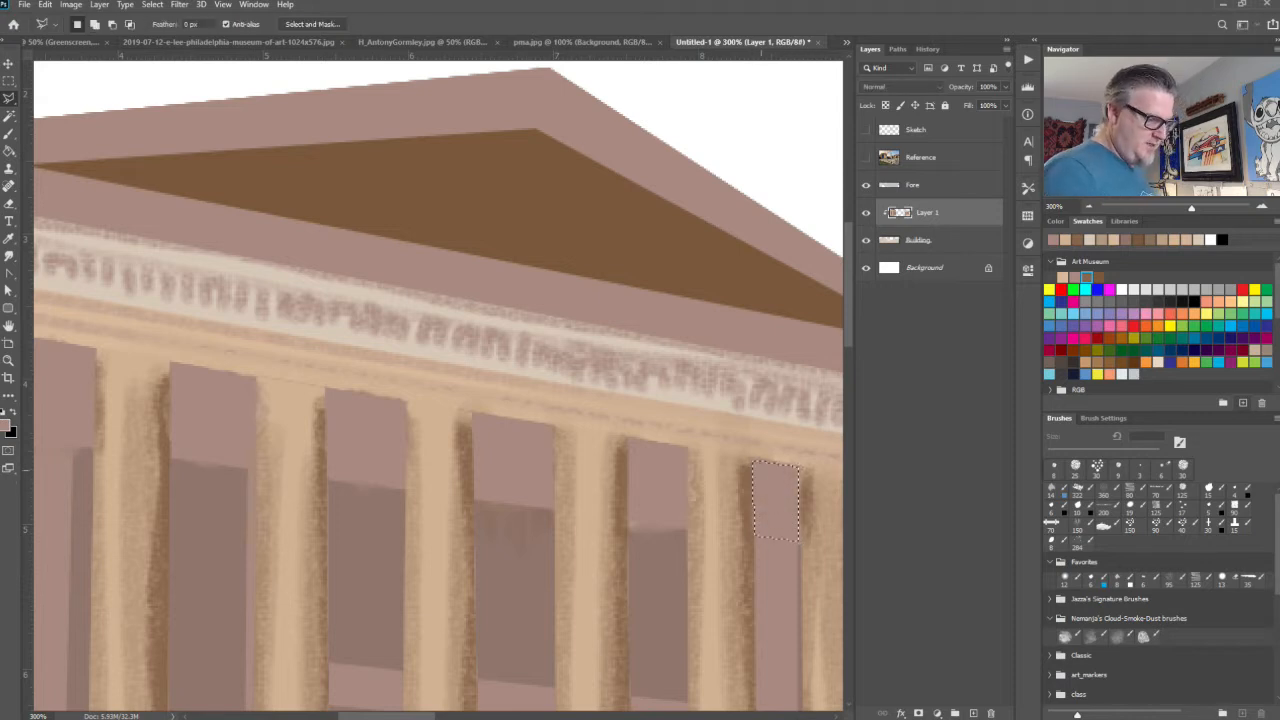
pyautogui.moveTo(550, 587); pyautogui.dragTo(220, 537)
pyautogui.click(481, 409)
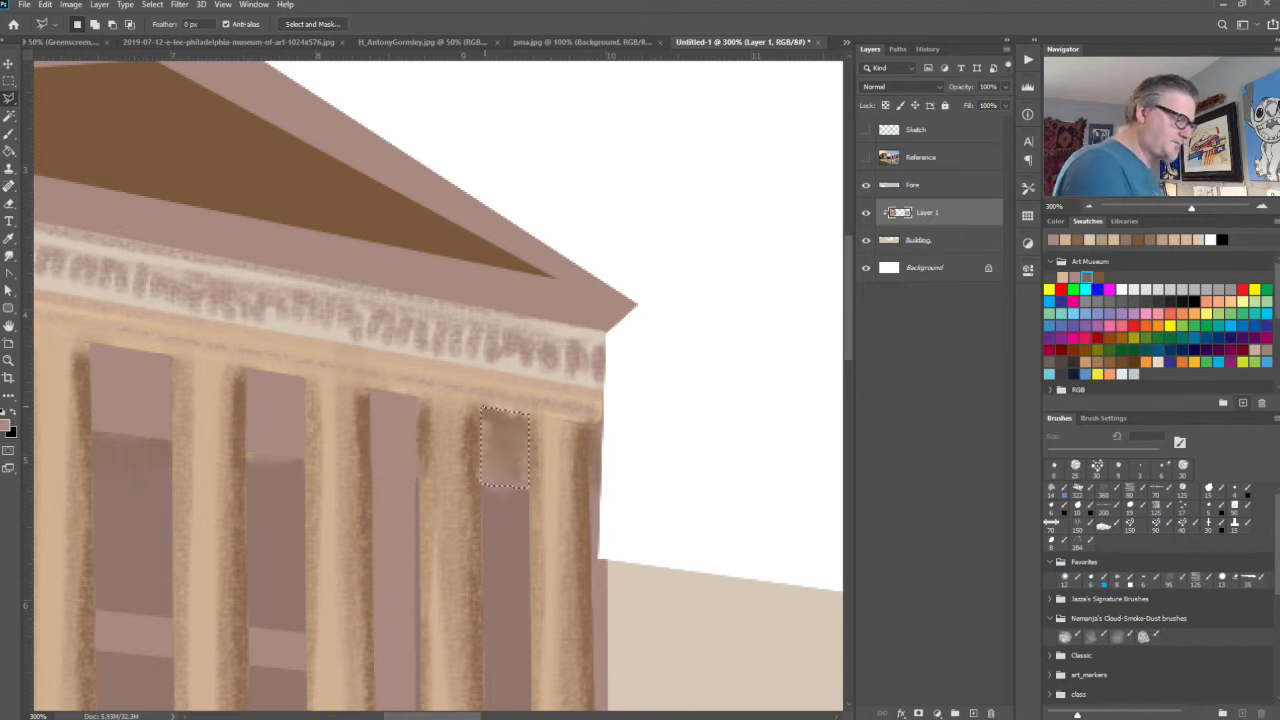
pyautogui.click(482, 410)
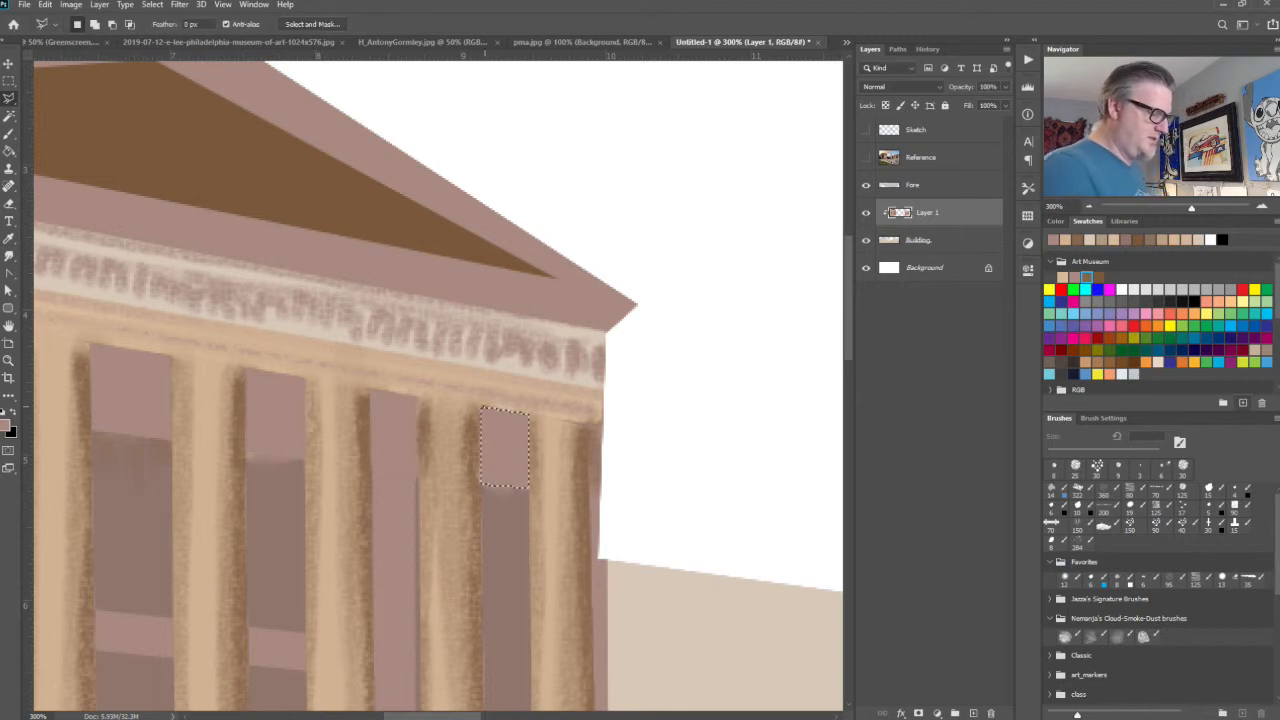
# Step: Outline the narrow strip beside the rightmost column's upper part, fill it with mauve and clear the selection
pyautogui.click(589, 429)
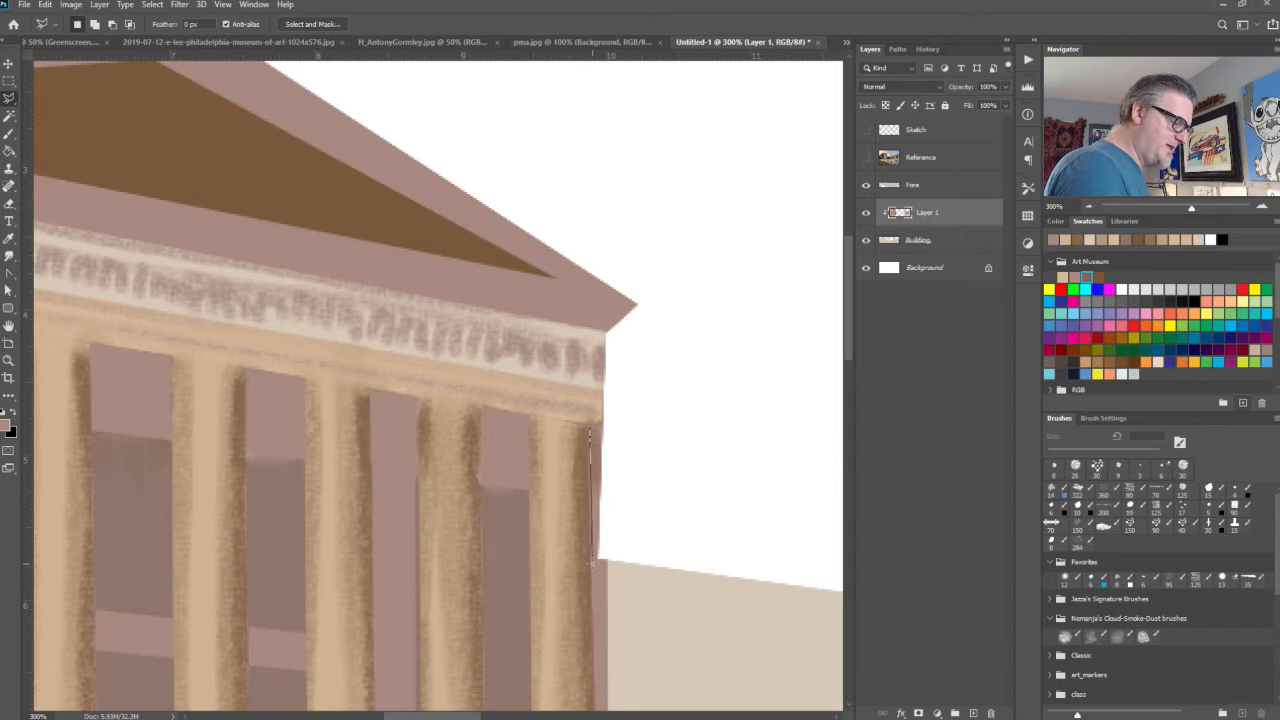
pyautogui.click(600, 563)
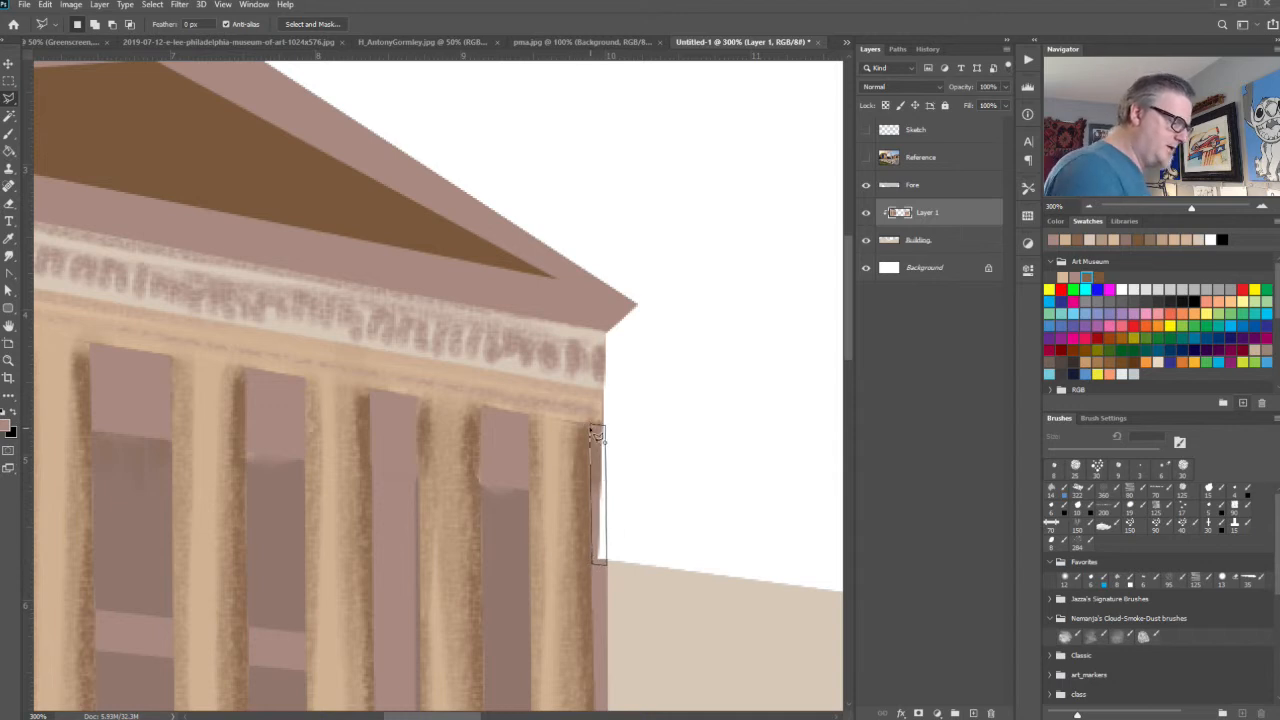
pyautogui.click(594, 432)
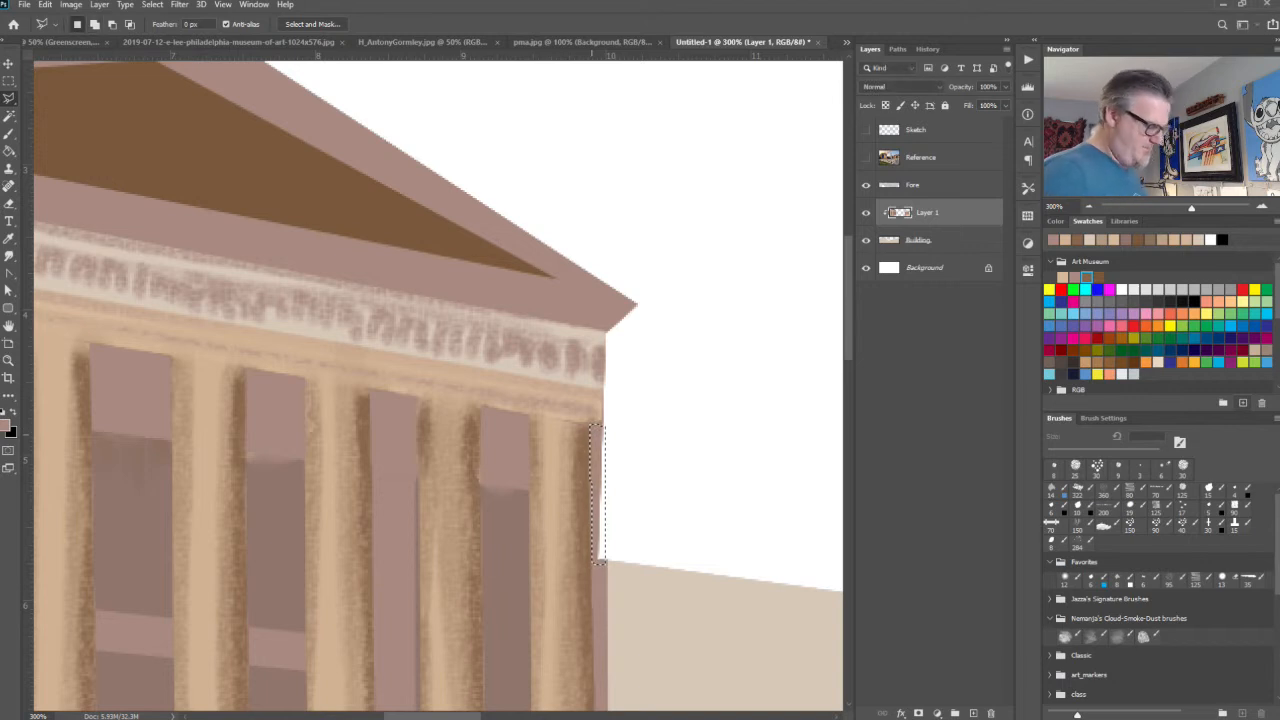
pyautogui.hotkey('ctrl', '-')
pyautogui.hotkey('ctrl', '-')
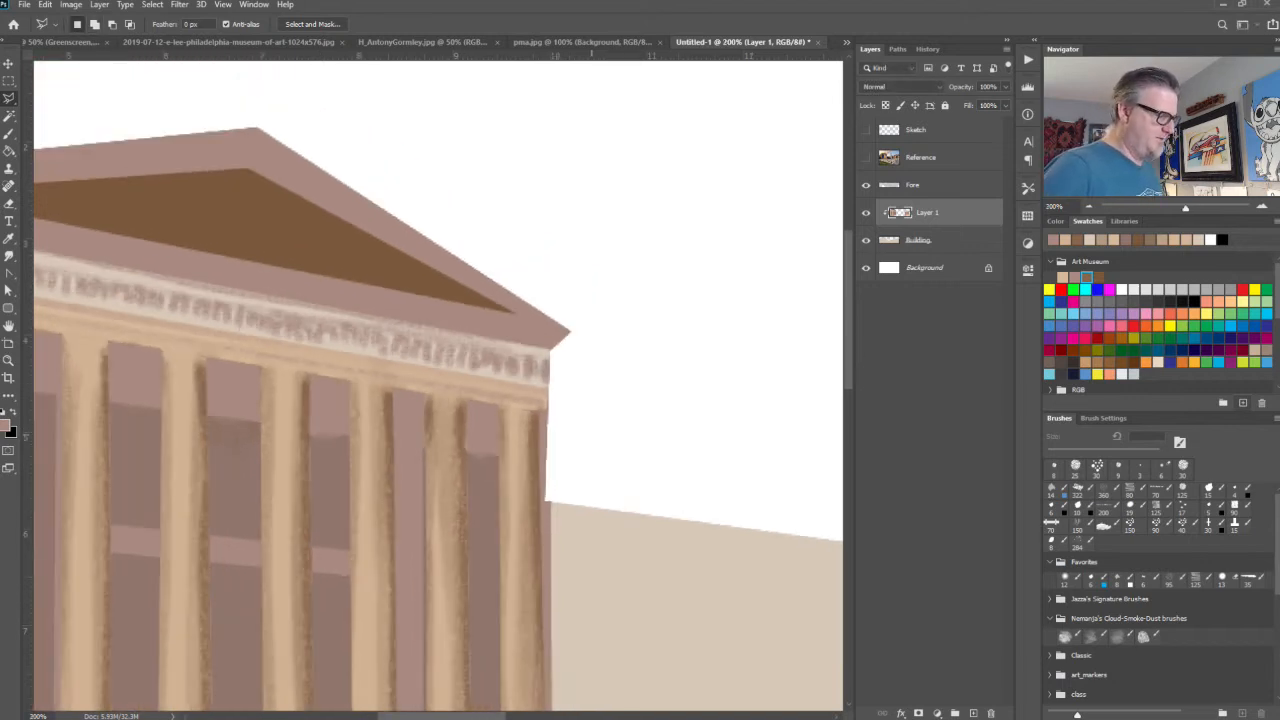
# Step: Examine the whole illustration, comparing the left building's upper facade with the right portico
pyautogui.hotkey('ctrl', '-')
pyautogui.hotkey('ctrl', '-')
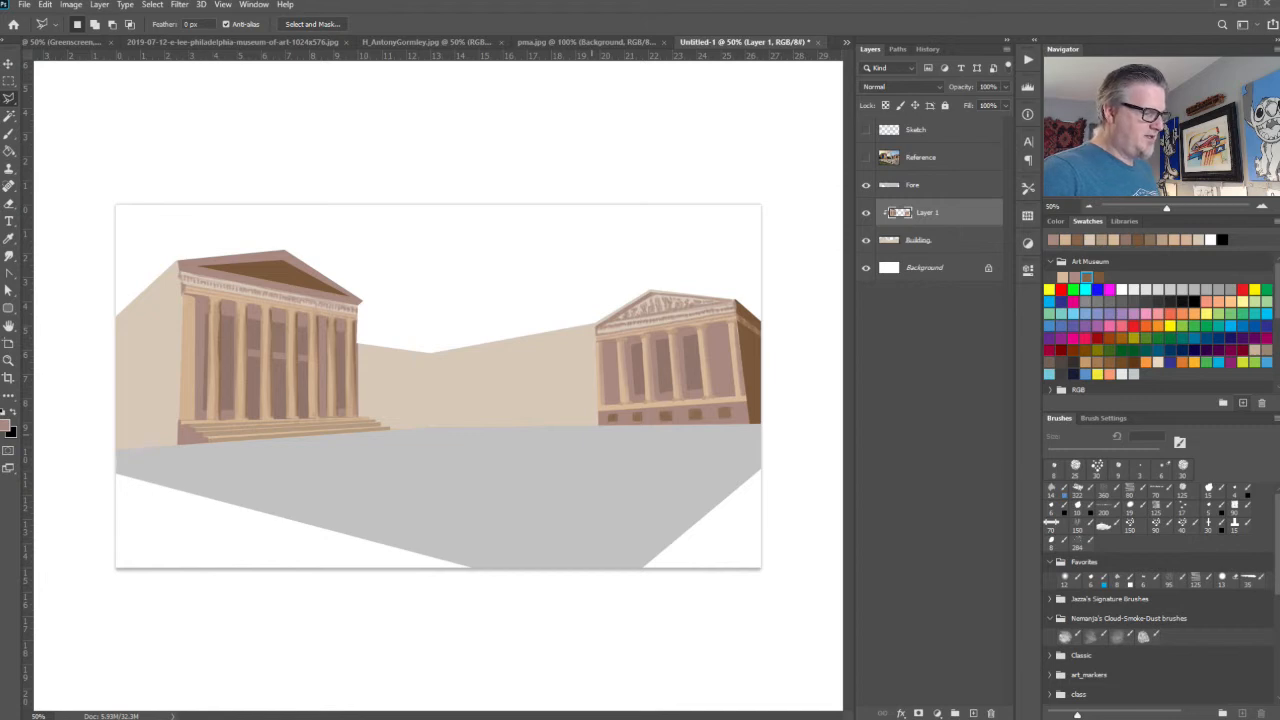
pyautogui.hotkey('ctrl', '+')
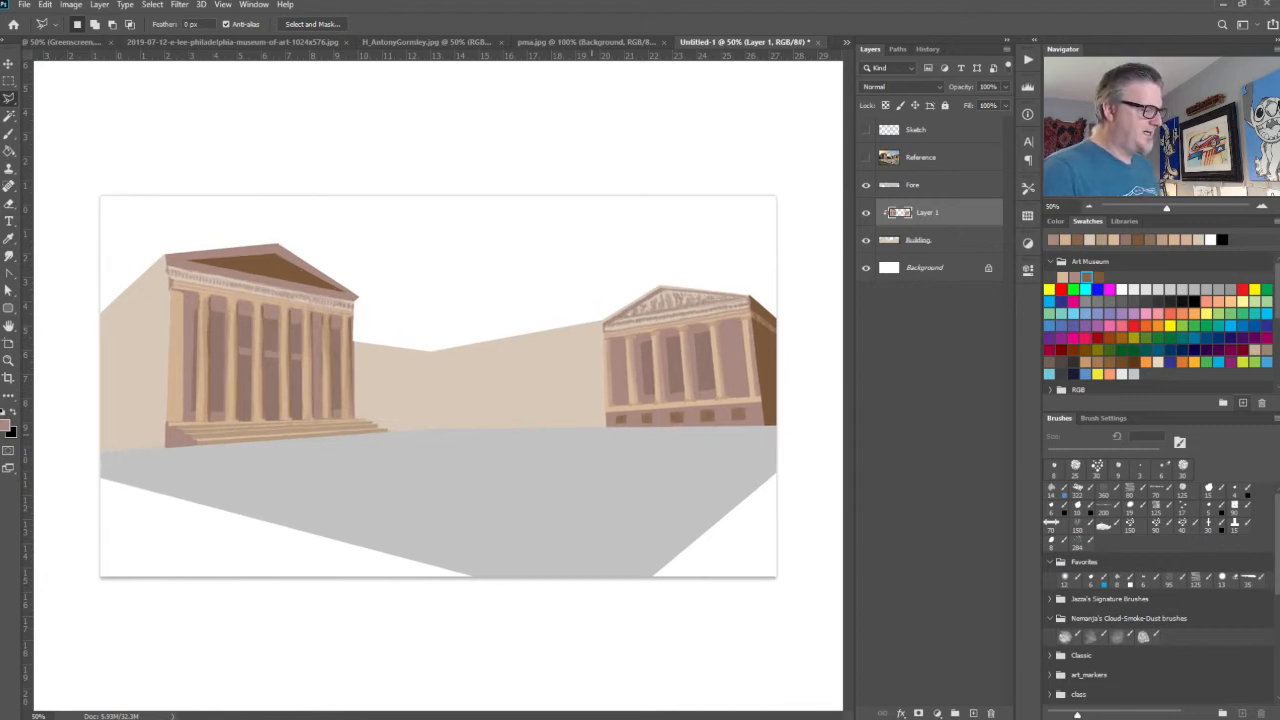
pyautogui.hotkey('ctrl', '+')
pyautogui.hotkey('ctrl', '+')
pyautogui.hotkey('ctrl', '+')
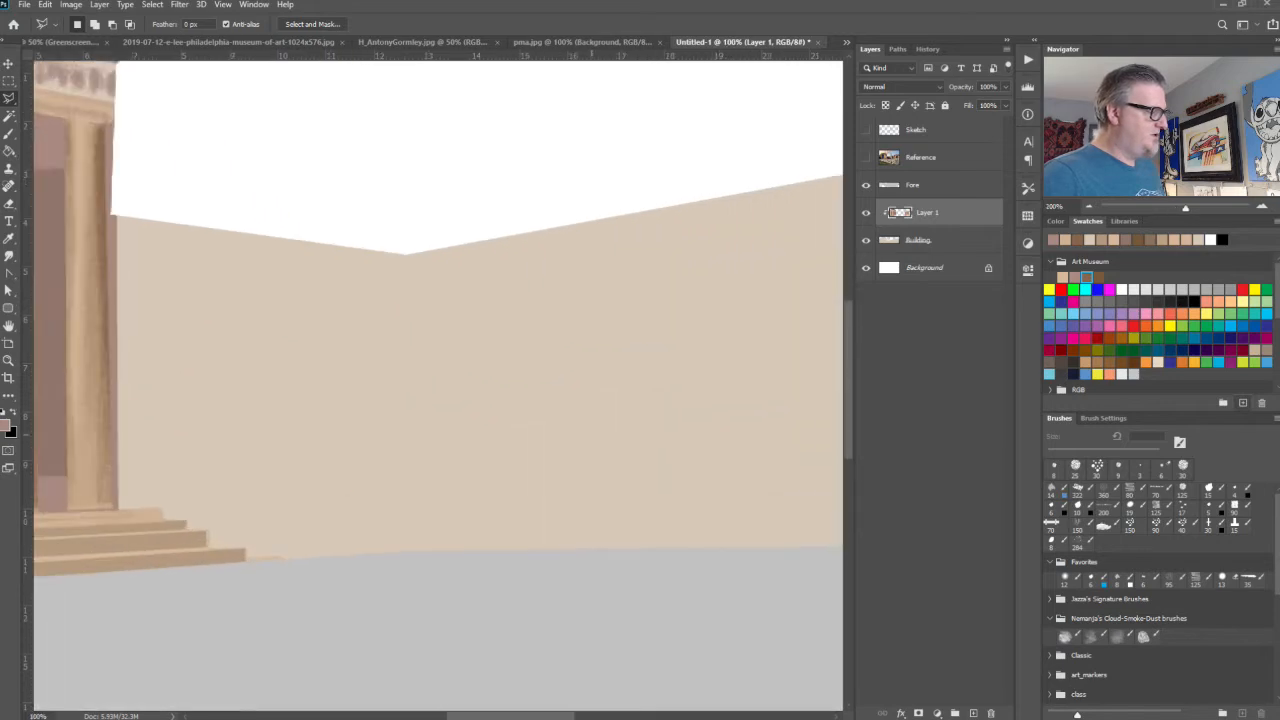
pyautogui.moveTo(260, 406); pyautogui.dragTo(845, 621)
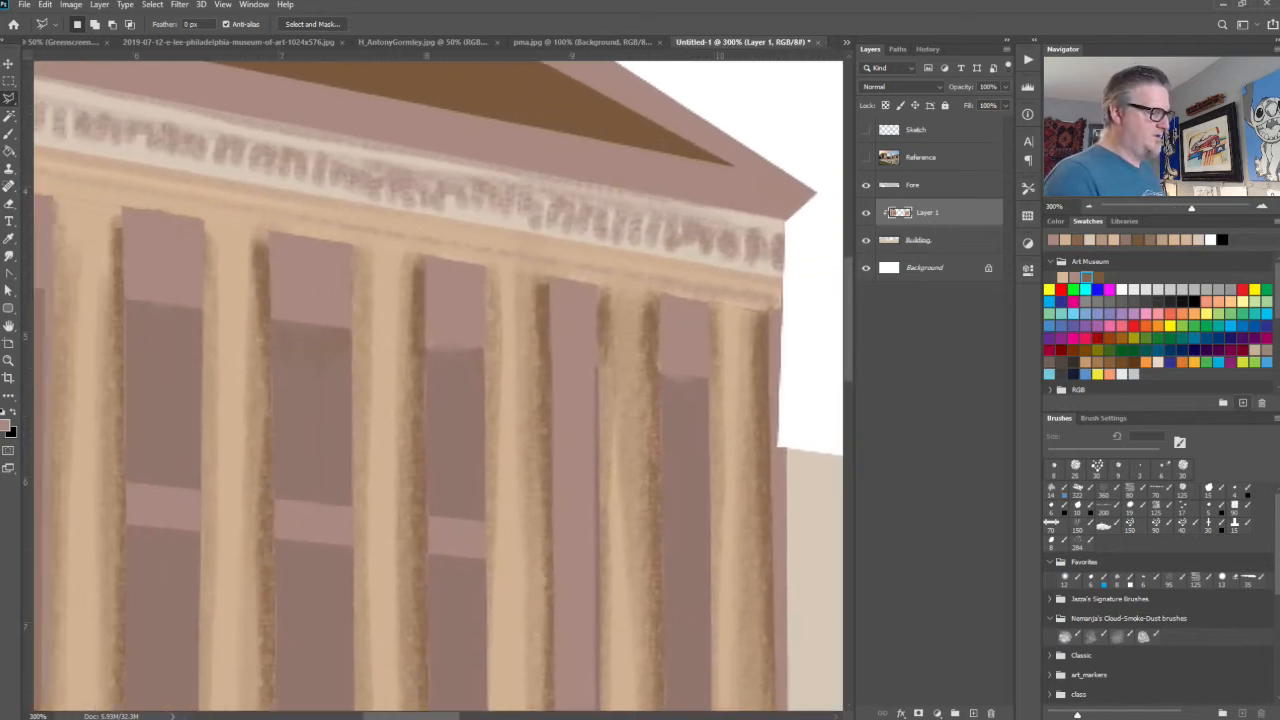
pyautogui.moveTo(472, 487); pyautogui.dragTo(543, 571)
pyautogui.hotkey('ctrl', '-')
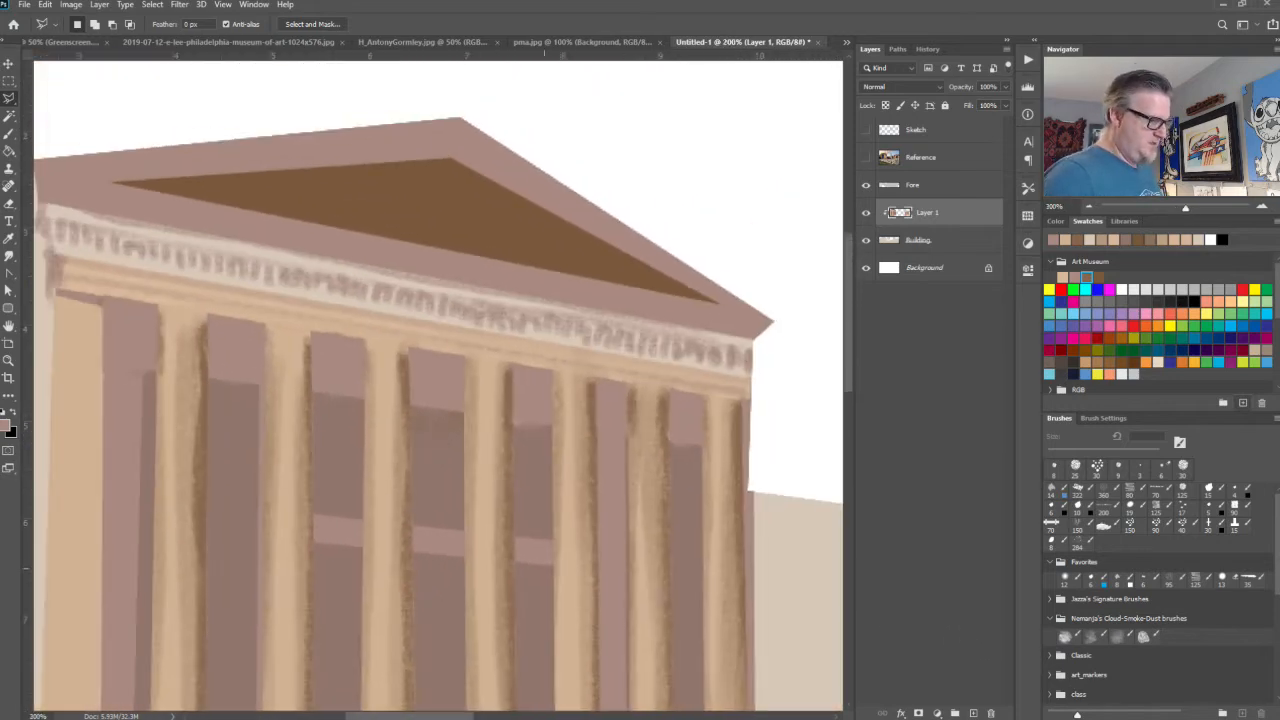
pyautogui.click(392, 165)
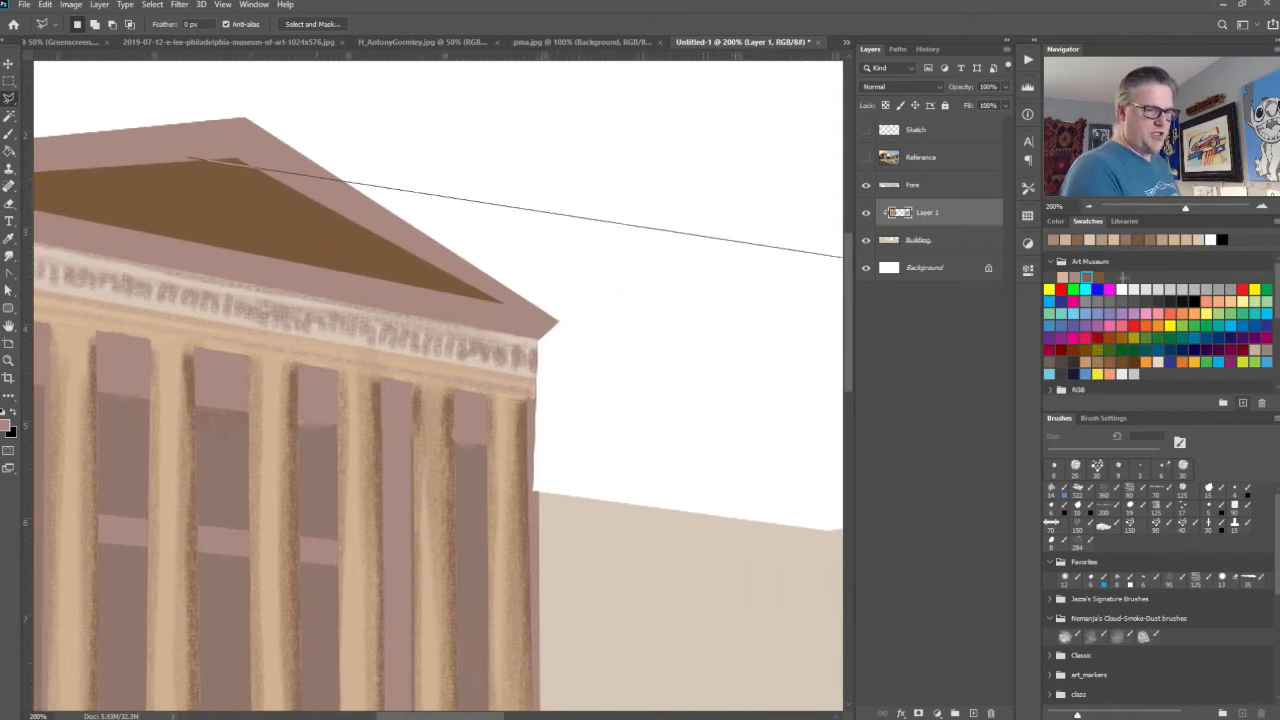
pyautogui.doubleClick(517, 326)
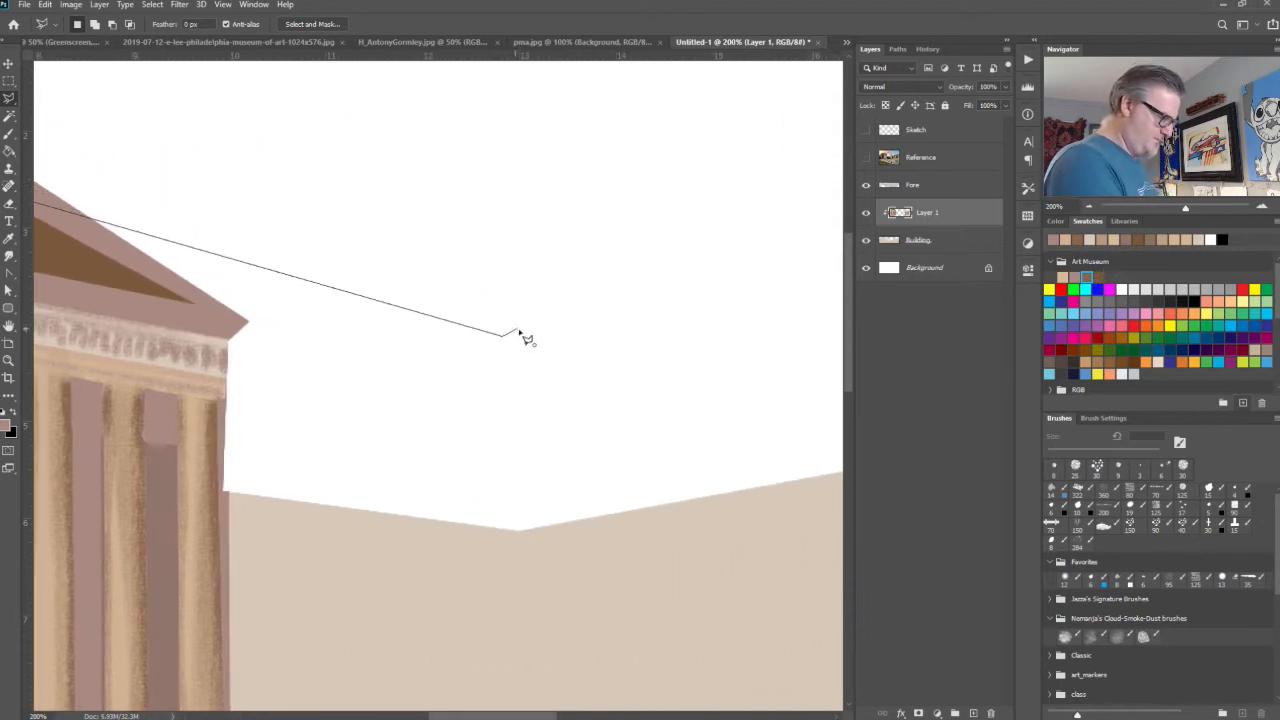
pyautogui.hotkey('ctrl', 'd')
# Step: Brush a textured brown band around the left pediment's inner triangle with a 15 px brush and the dark brown Art Museum swatch
pyautogui.press('b')
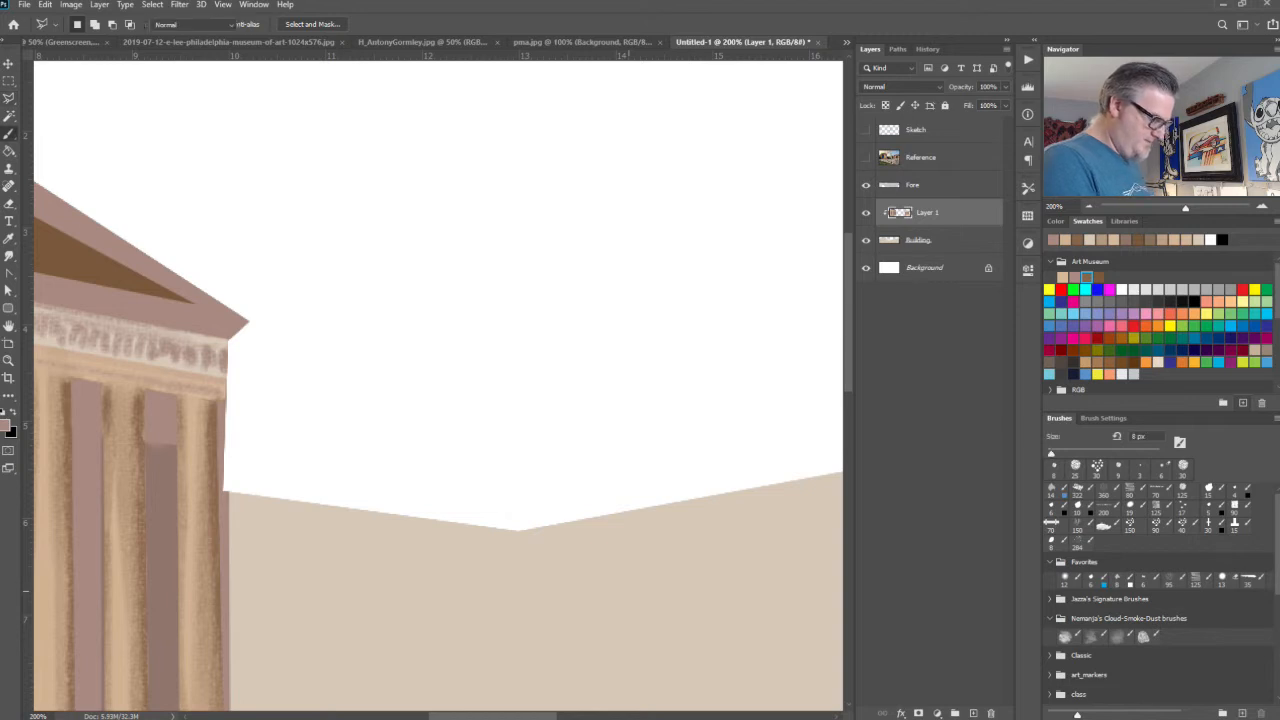
pyautogui.press(']')
pyautogui.press(']')
pyautogui.press(']')
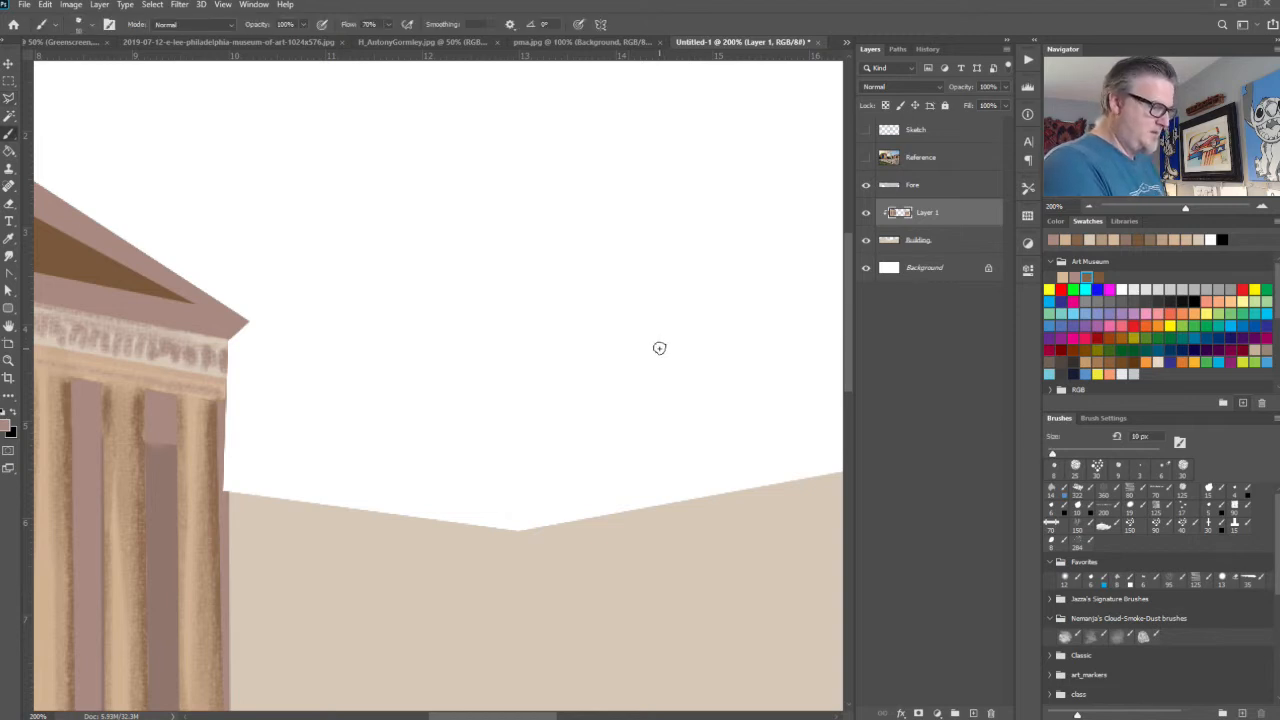
pyautogui.click(1099, 277)
pyautogui.moveTo(300, 406); pyautogui.dragTo(860, 525)
pyautogui.moveTo(229, 284)
pyautogui.mouseDown()
pyautogui.moveTo(329, 262)
pyautogui.moveTo(205, 272)
pyautogui.moveTo(531, 243)
pyautogui.moveTo(224, 284)
pyautogui.moveTo(345, 267)
pyautogui.moveTo(206, 271)
pyautogui.moveTo(201, 257)
pyautogui.moveTo(484, 272)
pyautogui.moveTo(529, 251)
pyautogui.moveTo(797, 409)
pyautogui.moveTo(518, 246)
pyautogui.mouseUp()
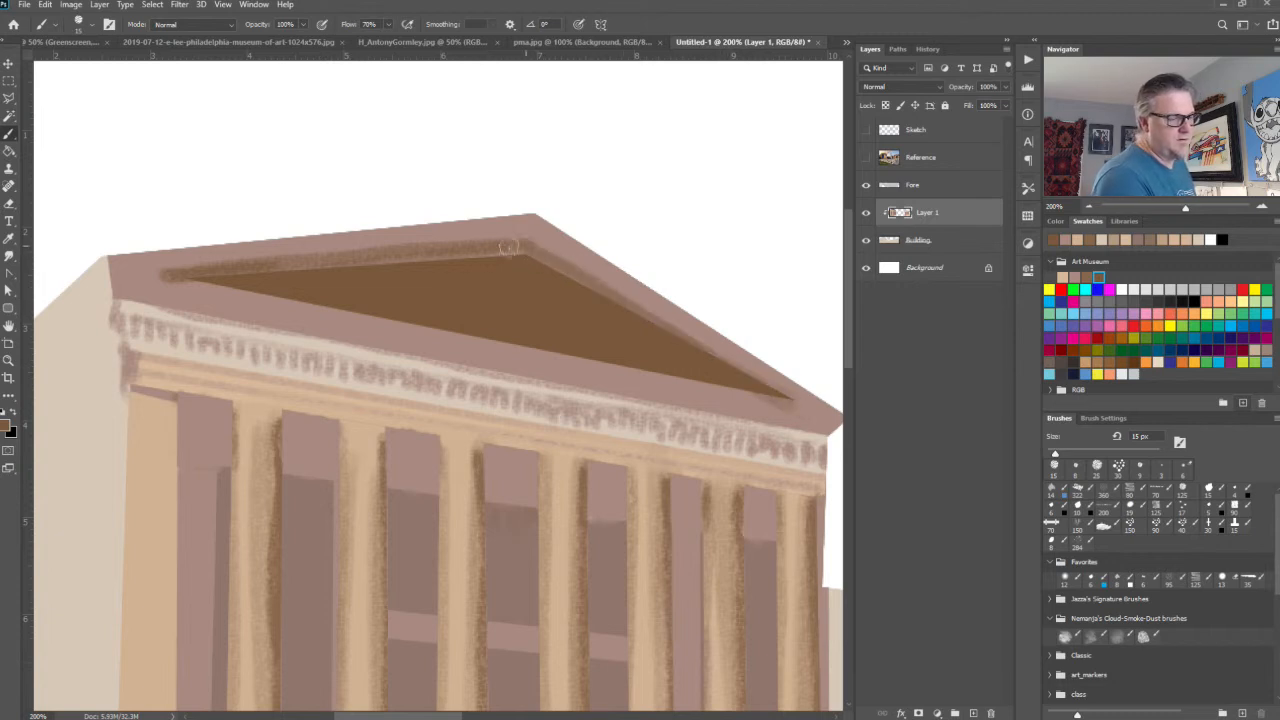
pyautogui.moveTo(187, 284)
pyautogui.mouseDown()
pyautogui.moveTo(797, 403)
pyautogui.moveTo(145, 275)
pyautogui.mouseUp()
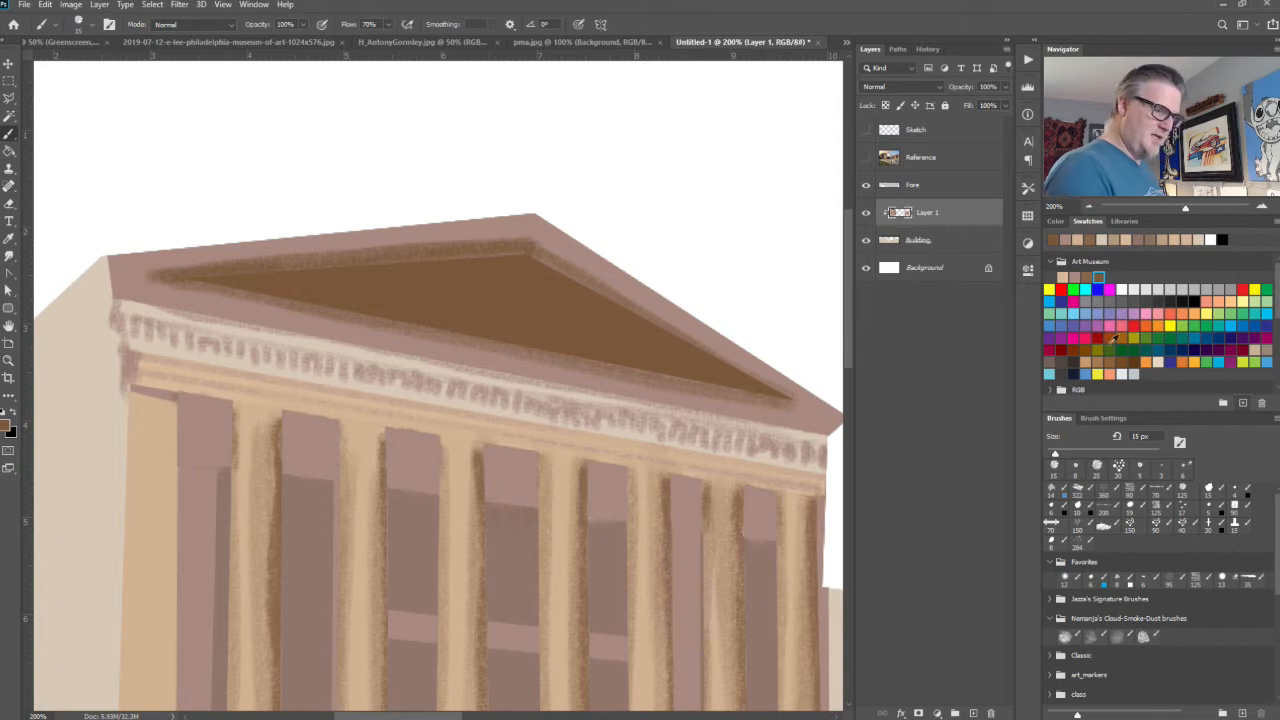
# Step: Lighten the mauve swatch to 77% brightness and brush highlights along the left pediment's outer and lower borders
pyautogui.click(1084, 278)
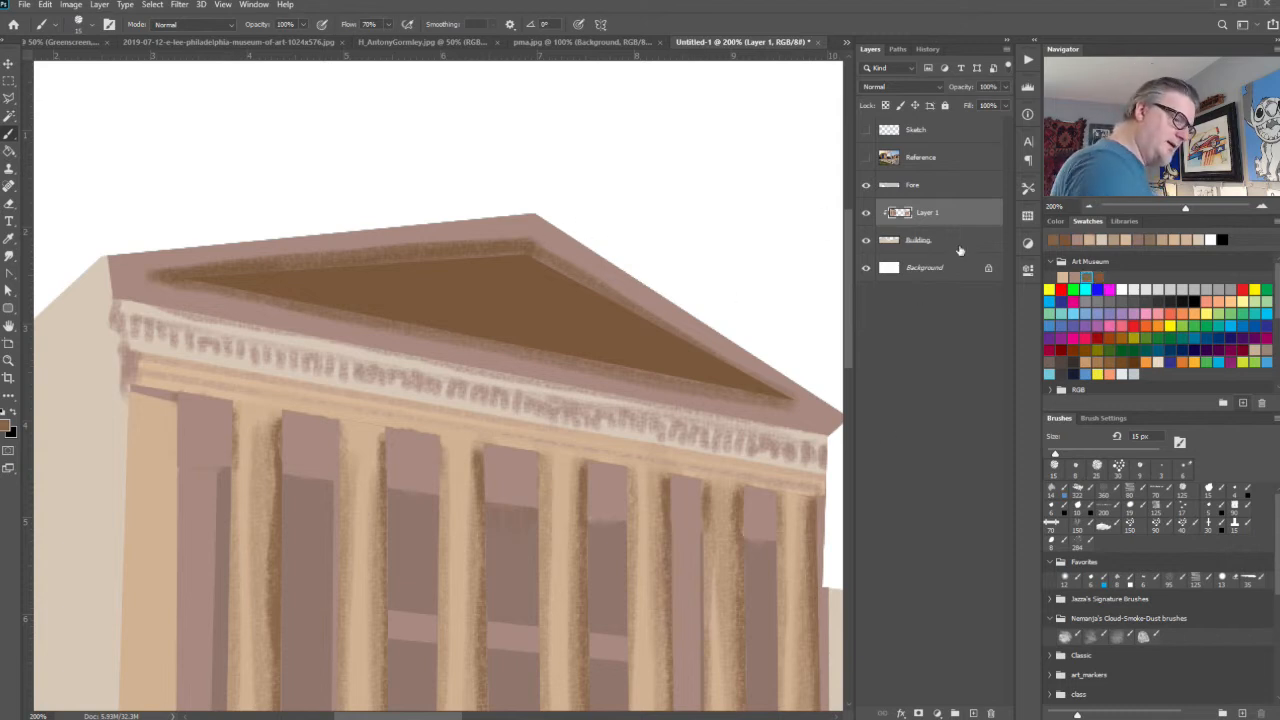
pyautogui.click(1073, 277)
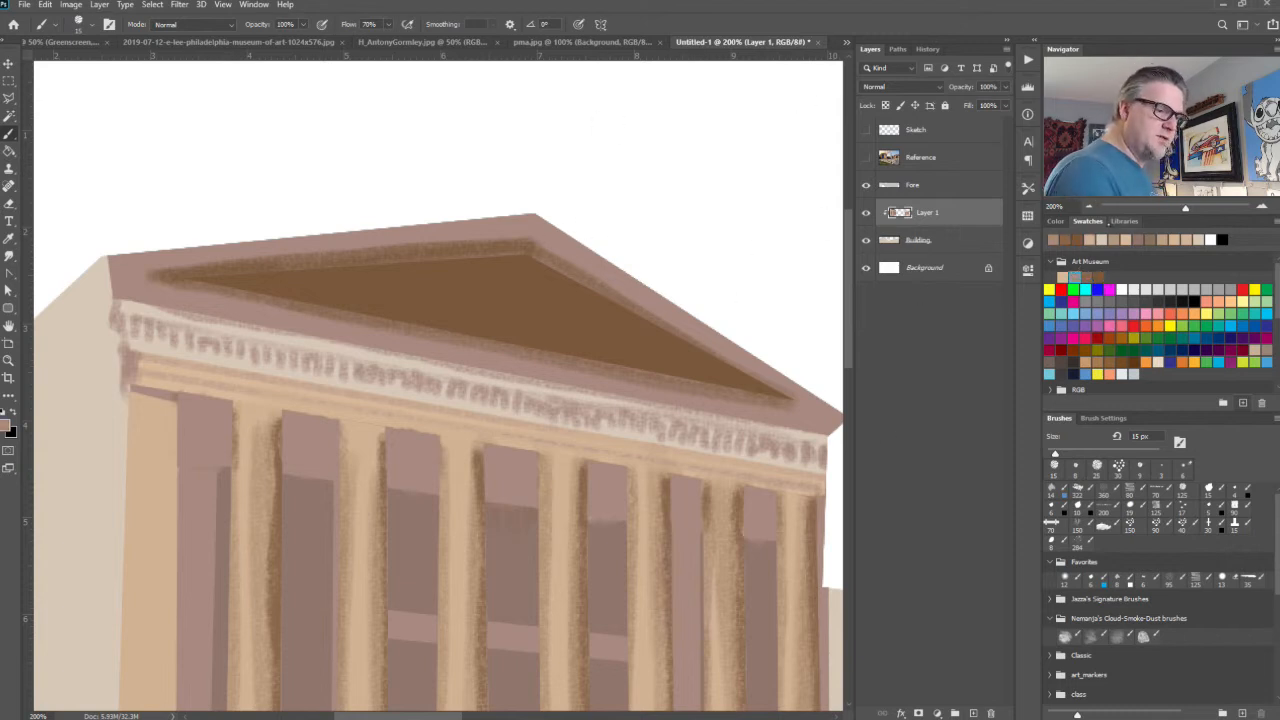
pyautogui.click(1060, 221)
pyautogui.moveTo(1150, 334); pyautogui.dragTo(1152, 327)
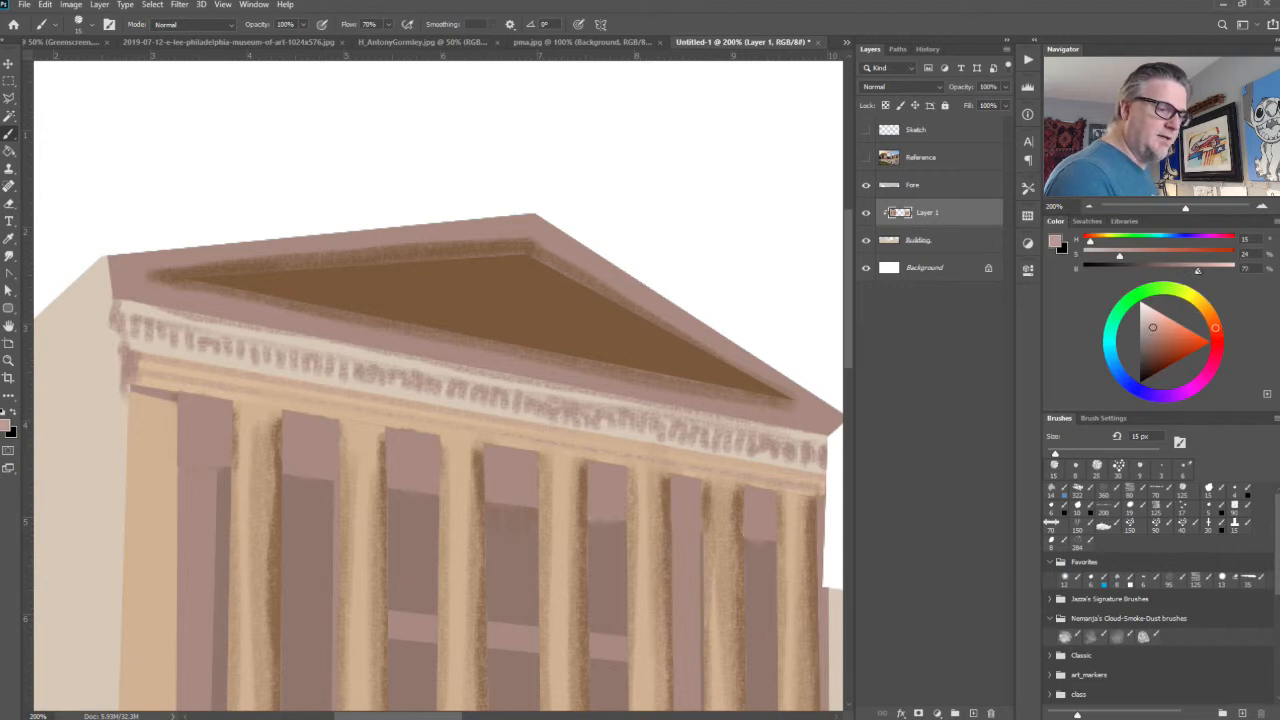
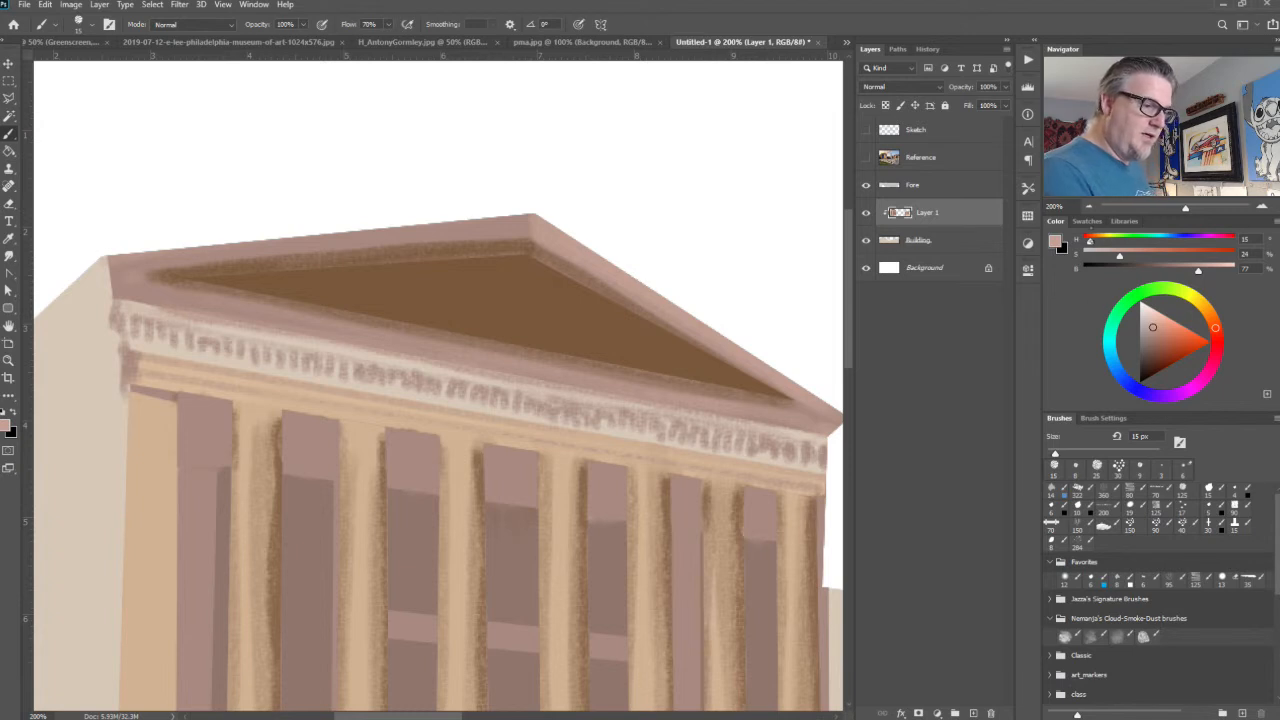
# Step: Darken the dark brown Art Museum swatch colour to 31% brightness, keeping hue 29 and saturation 52%
pyautogui.click(1087, 221)
pyautogui.click(1099, 277)
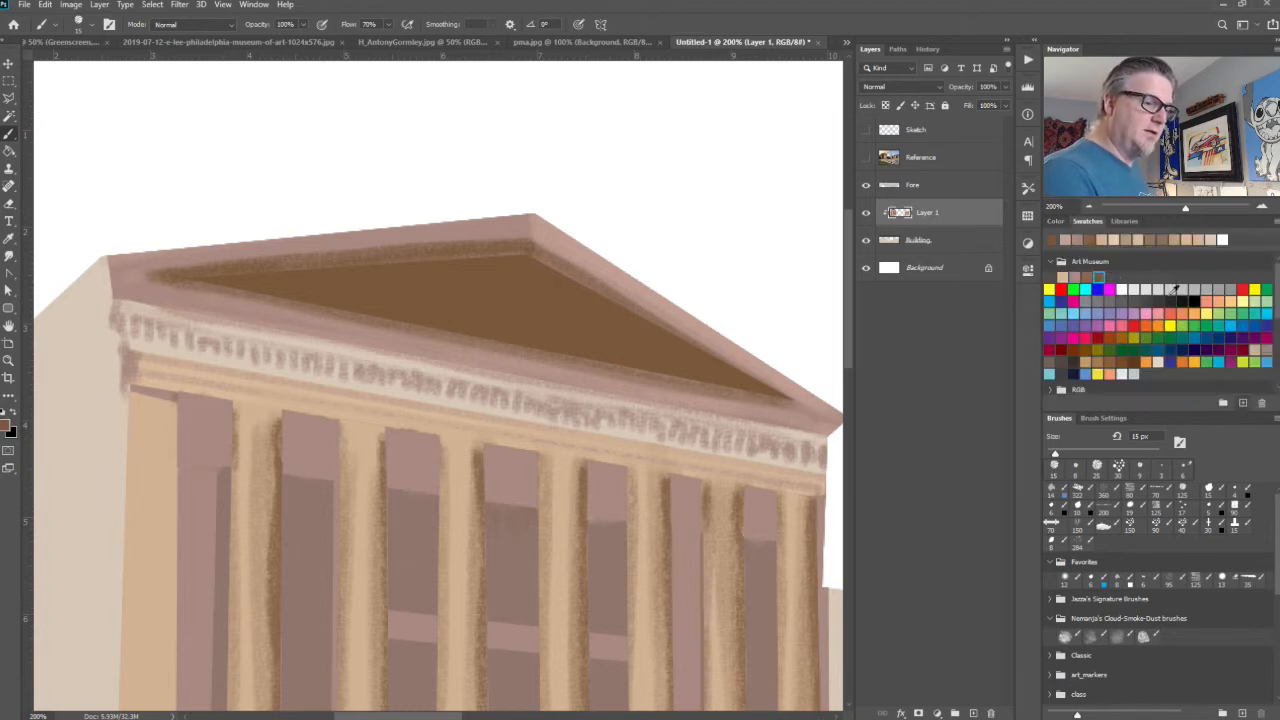
pyautogui.click(1056, 222)
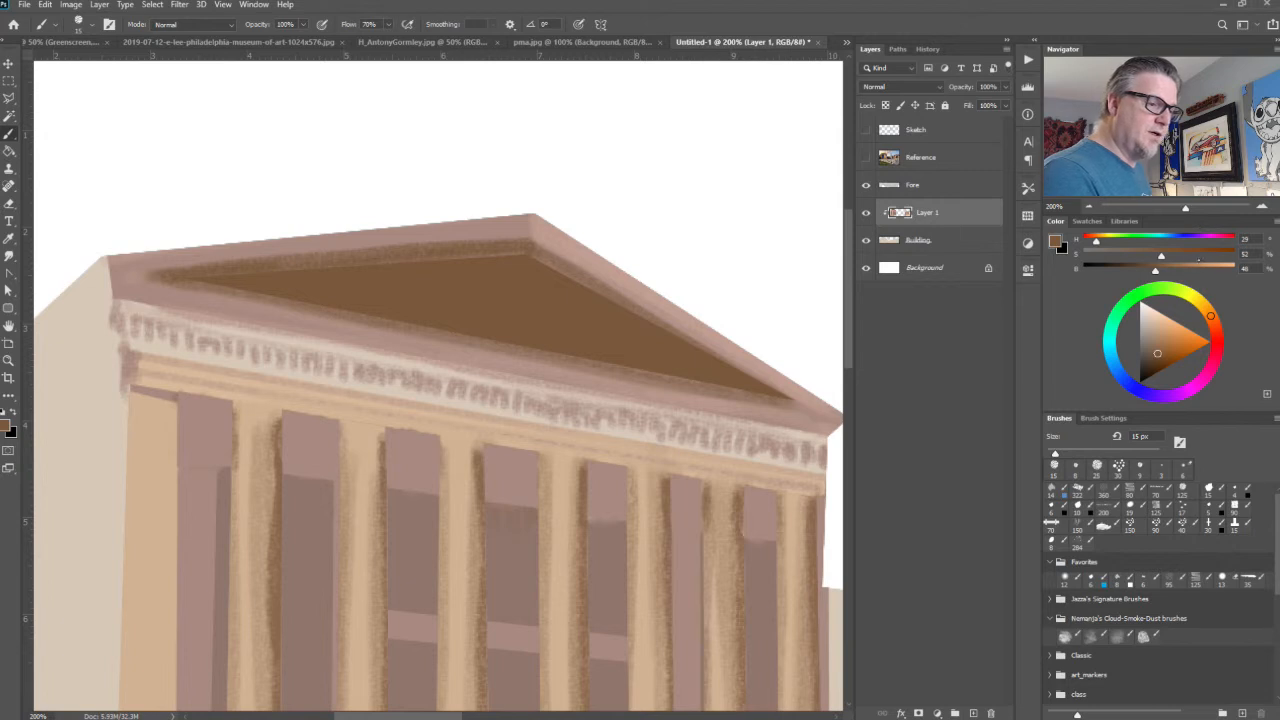
pyautogui.moveTo(1154, 271); pyautogui.dragTo(1131, 269)
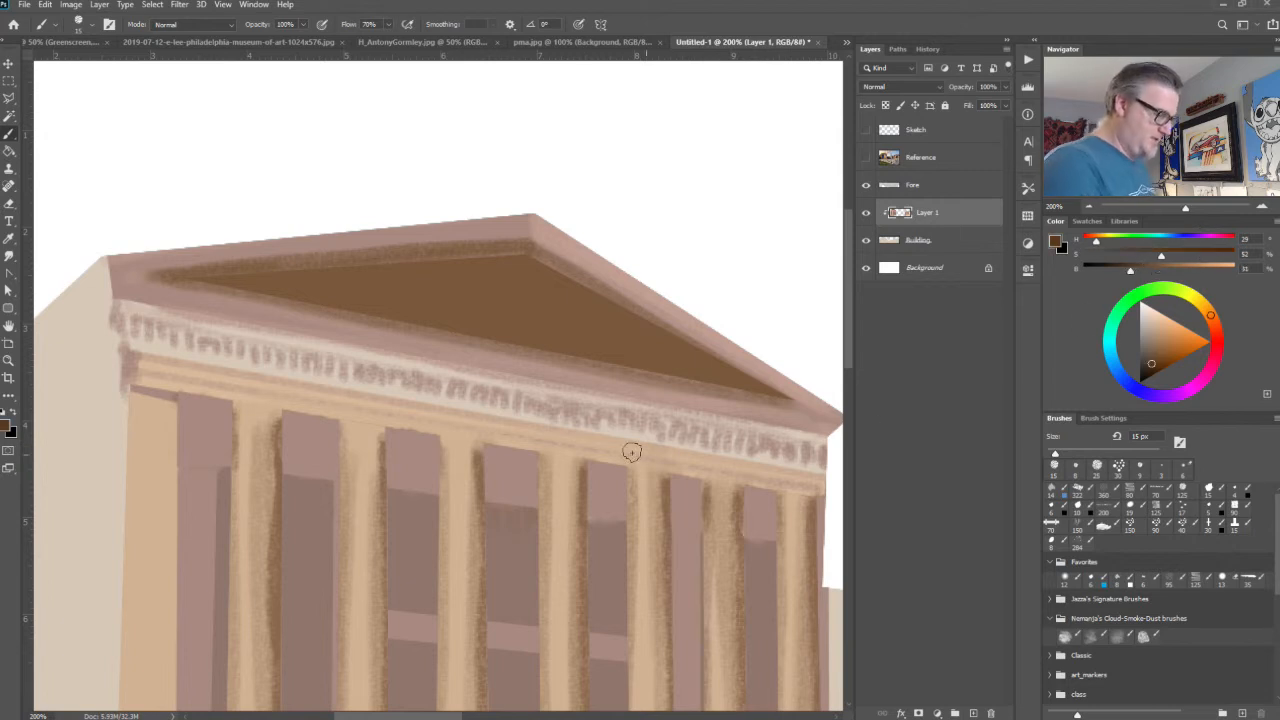
# Step: Paint dark vertical marks along the left building's entire frieze with a 5 px brush and save the brown in the Art Museum swatches
pyautogui.press('[')
pyautogui.press('[')
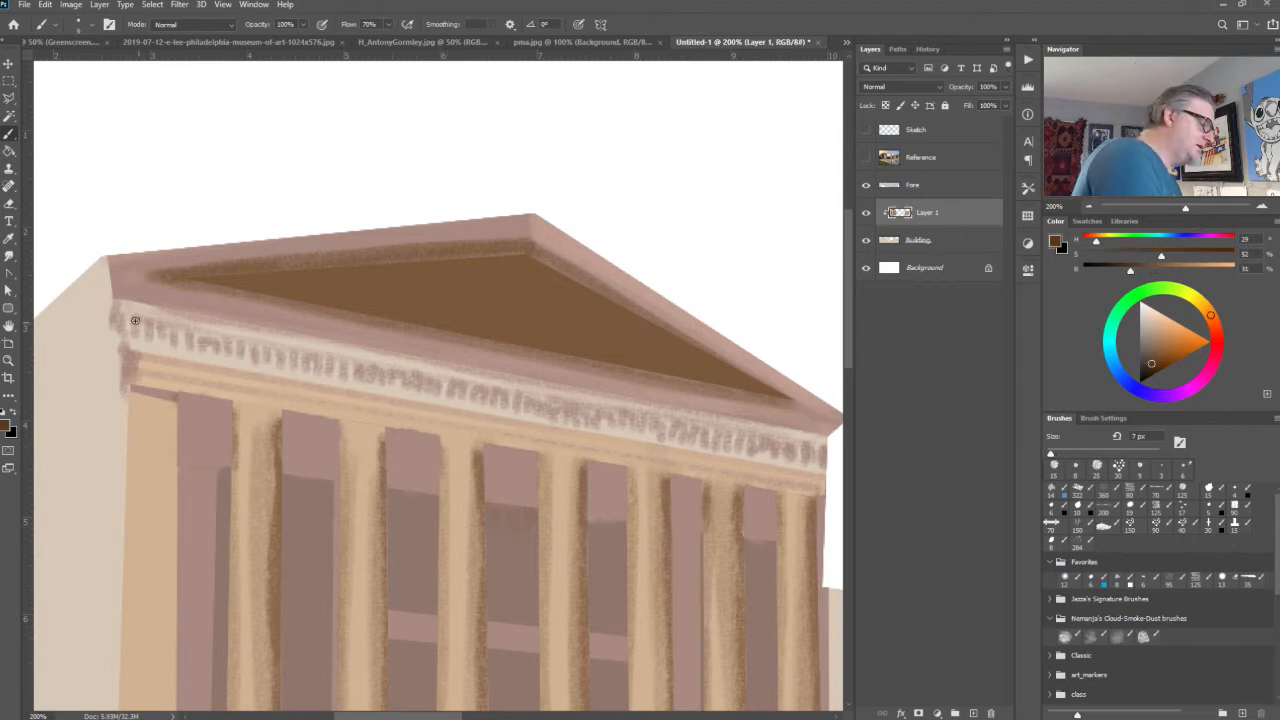
pyautogui.press('[')
pyautogui.press('[')
pyautogui.moveTo(128, 316)
pyautogui.mouseDown()
pyautogui.moveTo(128, 342)
pyautogui.moveTo(170, 346)
pyautogui.mouseUp()
pyautogui.moveTo(180, 324)
pyautogui.mouseDown()
pyautogui.moveTo(211, 359)
pyautogui.moveTo(260, 331)
pyautogui.moveTo(267, 372)
pyautogui.moveTo(274, 349)
pyautogui.moveTo(286, 371)
pyautogui.moveTo(333, 361)
pyautogui.moveTo(353, 384)
pyautogui.moveTo(362, 369)
pyautogui.moveTo(362, 387)
pyautogui.moveTo(403, 372)
pyautogui.moveTo(398, 383)
pyautogui.moveTo(416, 378)
pyautogui.moveTo(419, 392)
pyautogui.moveTo(430, 381)
pyautogui.moveTo(431, 392)
pyautogui.moveTo(501, 407)
pyautogui.mouseUp()
pyautogui.moveTo(512, 391)
pyautogui.mouseDown()
pyautogui.moveTo(513, 412)
pyautogui.moveTo(555, 414)
pyautogui.mouseUp()
pyautogui.moveTo(566, 401); pyautogui.dragTo(585, 421)
pyautogui.moveTo(597, 406)
pyautogui.mouseDown()
pyautogui.moveTo(600, 423)
pyautogui.moveTo(626, 428)
pyautogui.mouseUp()
pyautogui.moveTo(632, 412); pyautogui.dragTo(643, 430)
pyautogui.moveTo(649, 415)
pyautogui.mouseDown()
pyautogui.moveTo(651, 432)
pyautogui.moveTo(720, 447)
pyautogui.mouseUp()
pyautogui.moveTo(731, 428)
pyautogui.mouseDown()
pyautogui.moveTo(733, 450)
pyautogui.moveTo(802, 465)
pyautogui.mouseUp()
pyautogui.moveTo(812, 448); pyautogui.dragTo(814, 466)
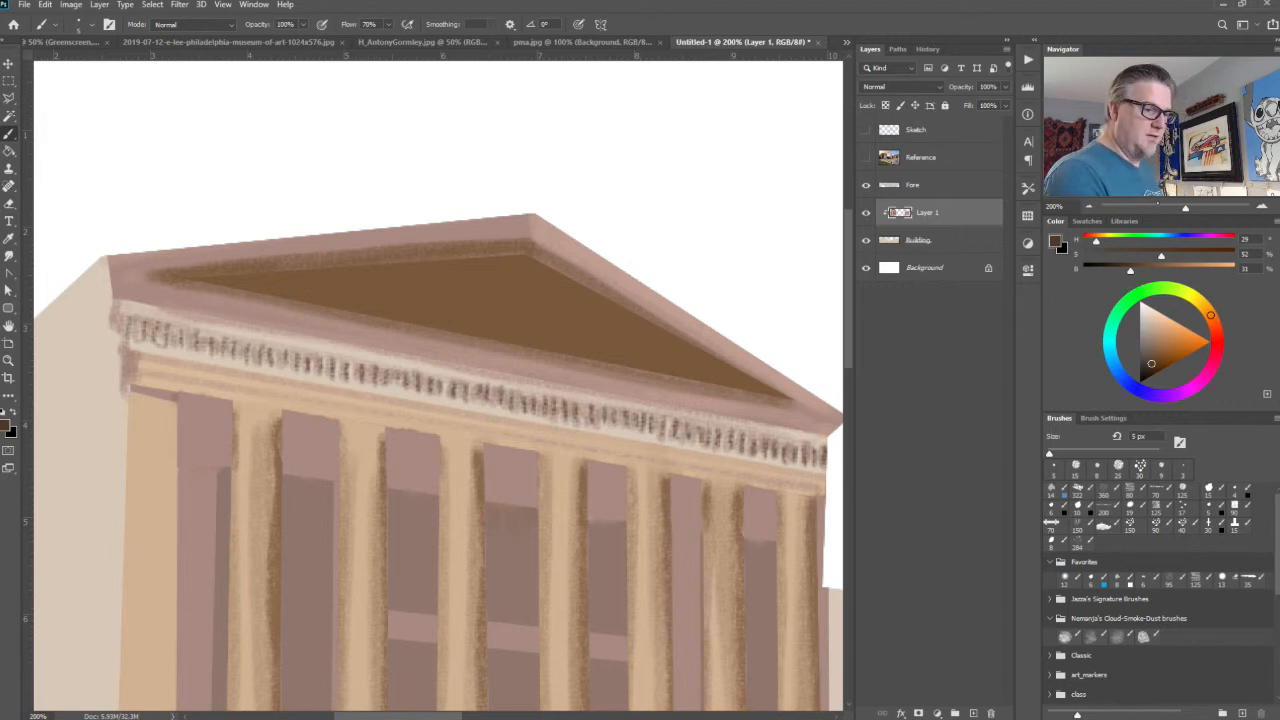
pyautogui.click(1087, 221)
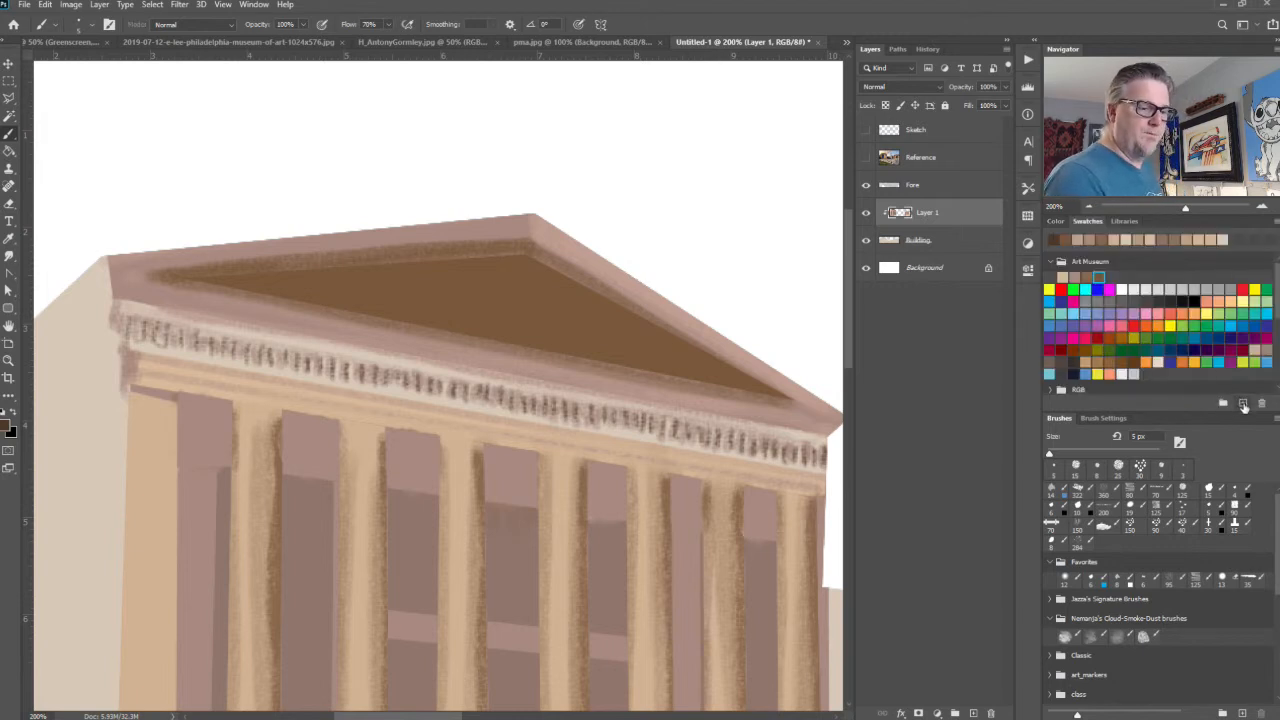
pyautogui.press('Return')
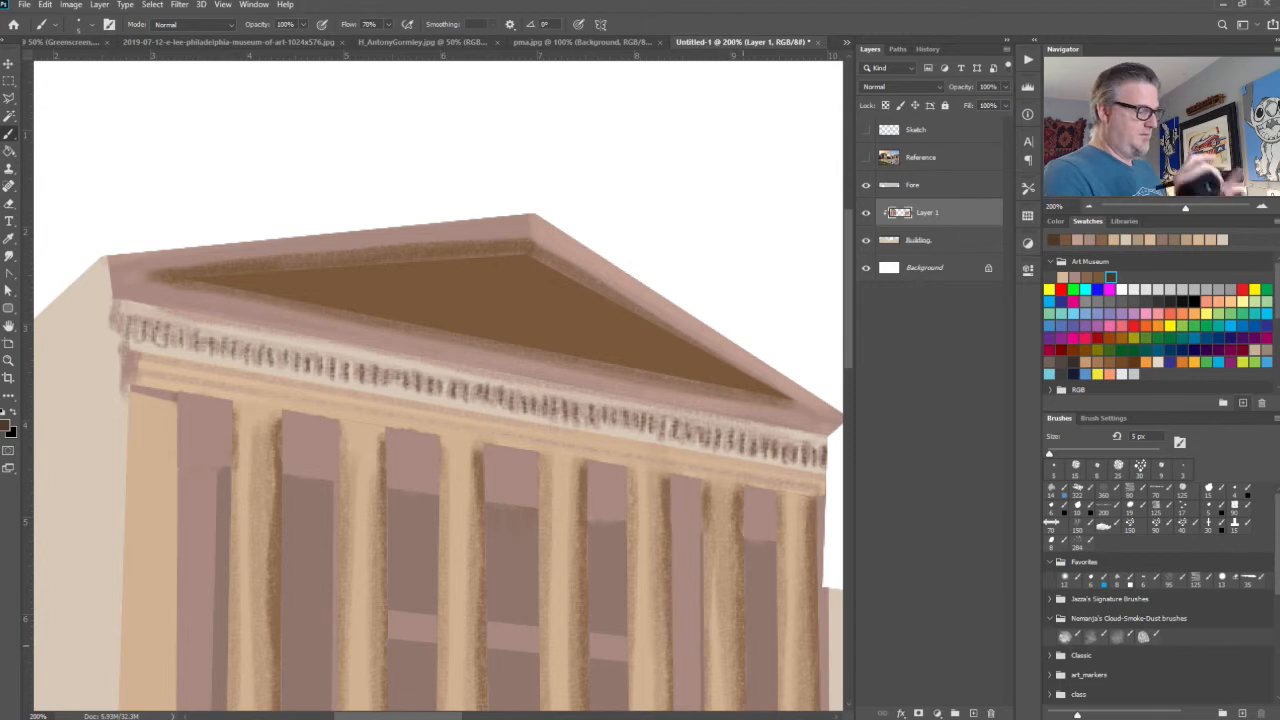
# Step: Enlarge the brush to 15 px and dab mauve scroll shapes onto both sides of the two leftmost columns' tops
pyautogui.click(1087, 277)
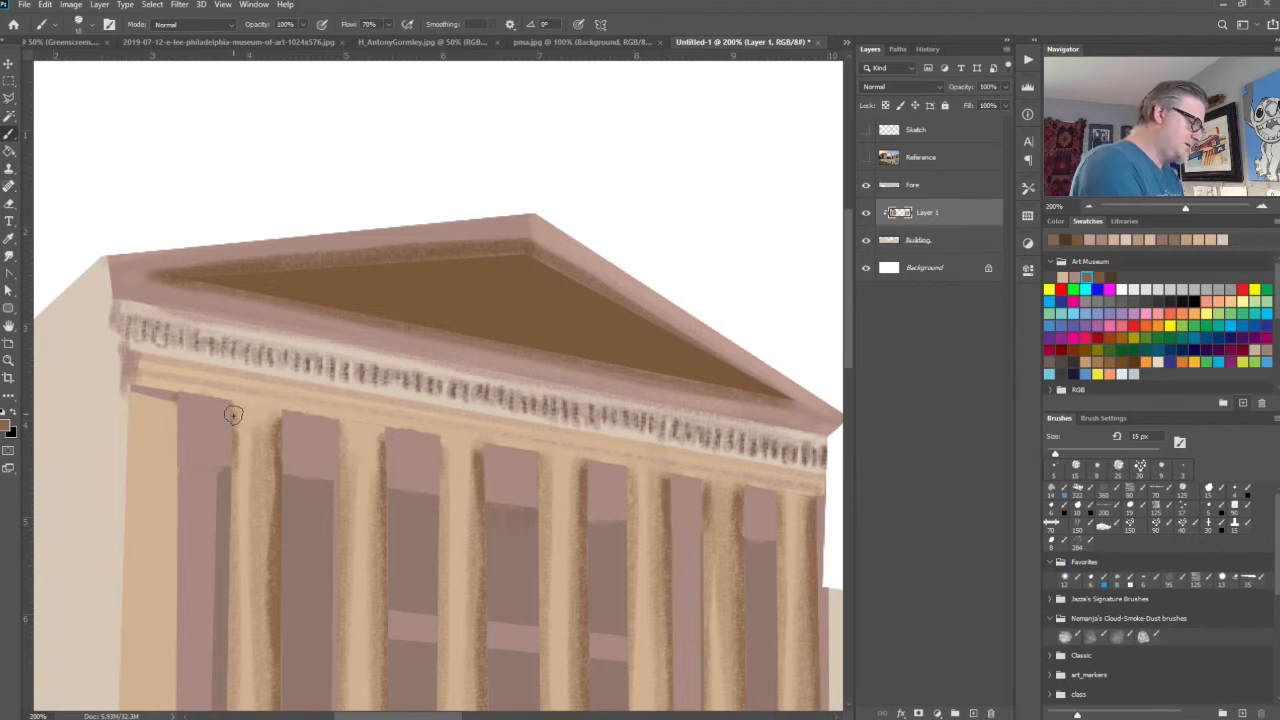
pyautogui.press(']')
pyautogui.press(']')
pyautogui.press(']')
pyautogui.press(']')
pyautogui.press(']')
pyautogui.press(']')
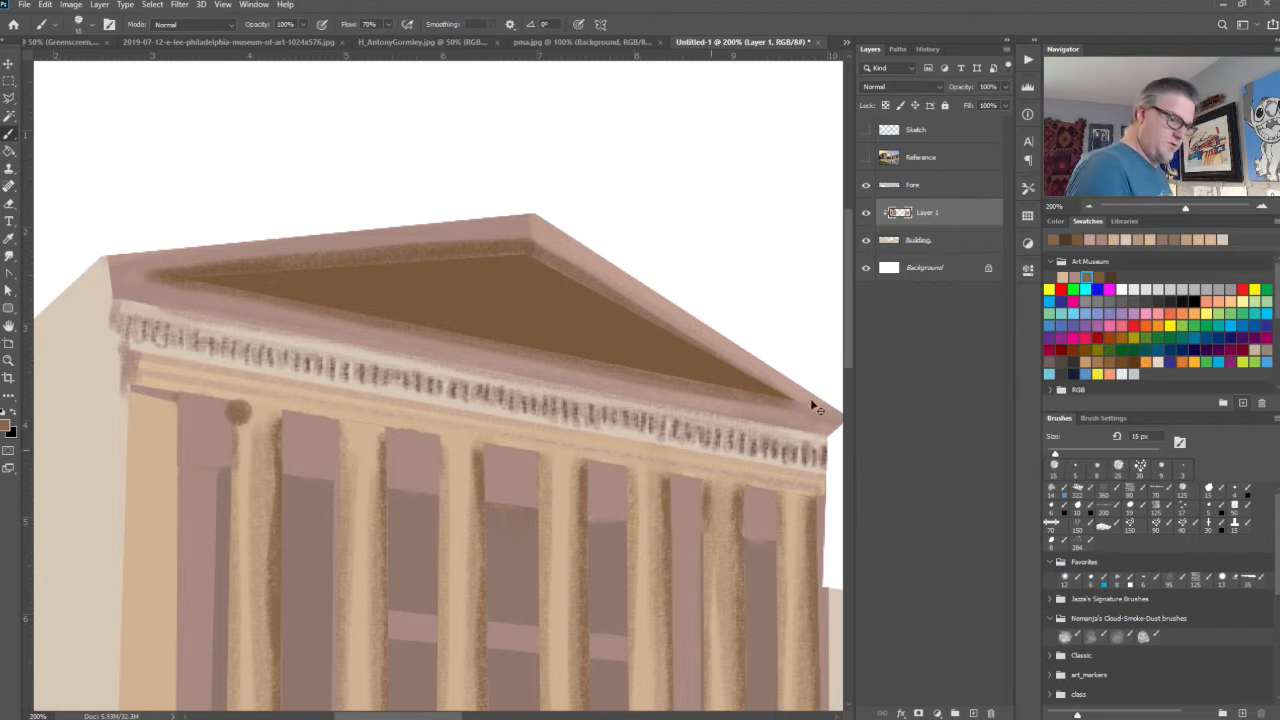
pyautogui.click(1074, 277)
pyautogui.moveTo(247, 411); pyautogui.dragTo(269, 419)
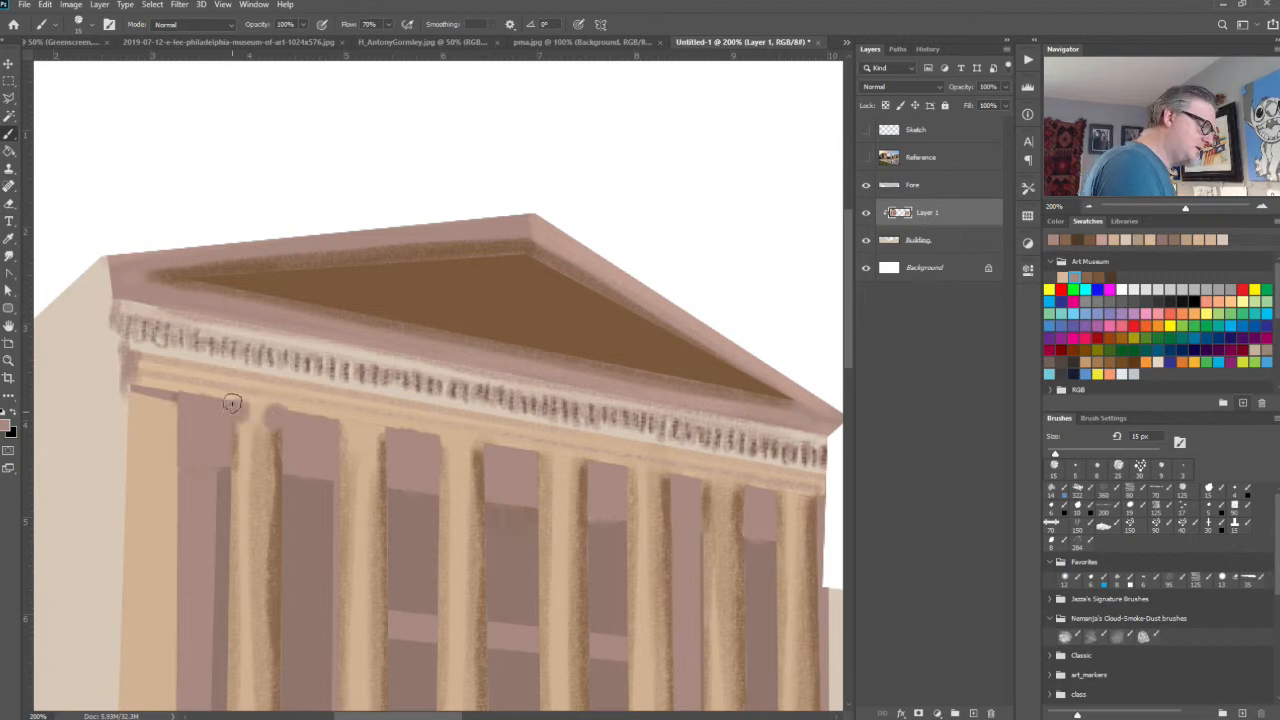
pyautogui.moveTo(348, 427); pyautogui.dragTo(381, 438)
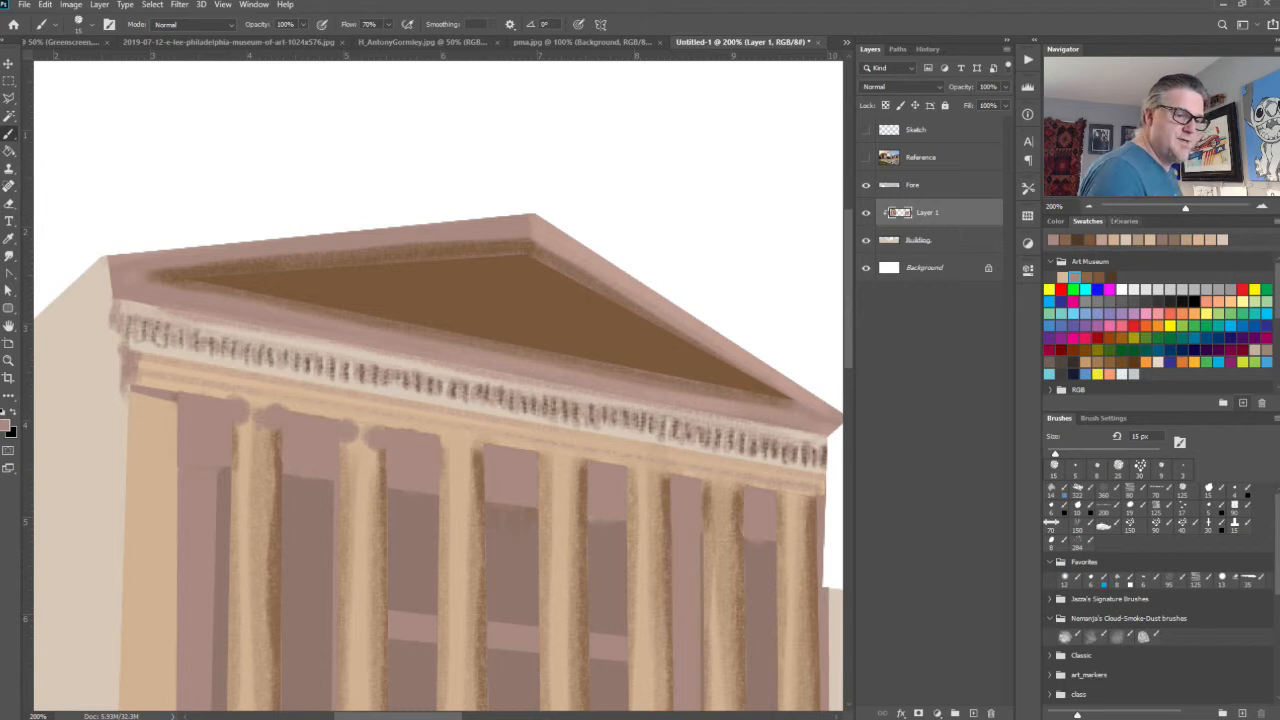
# Step: Darken the mauve to 57% brightness and dab round scrolls onto both sides of every column top on the left building
pyautogui.click(1115, 221)
pyautogui.click(1056, 221)
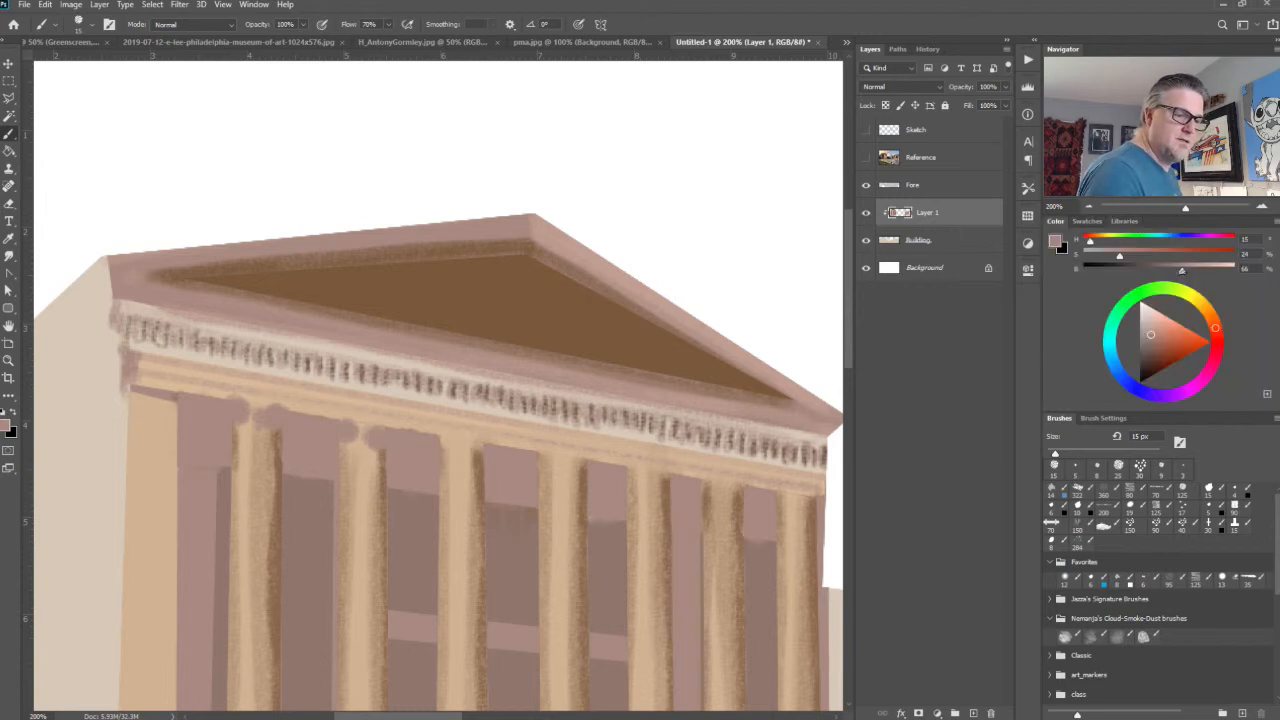
pyautogui.moveTo(1181, 270); pyautogui.dragTo(1170, 270)
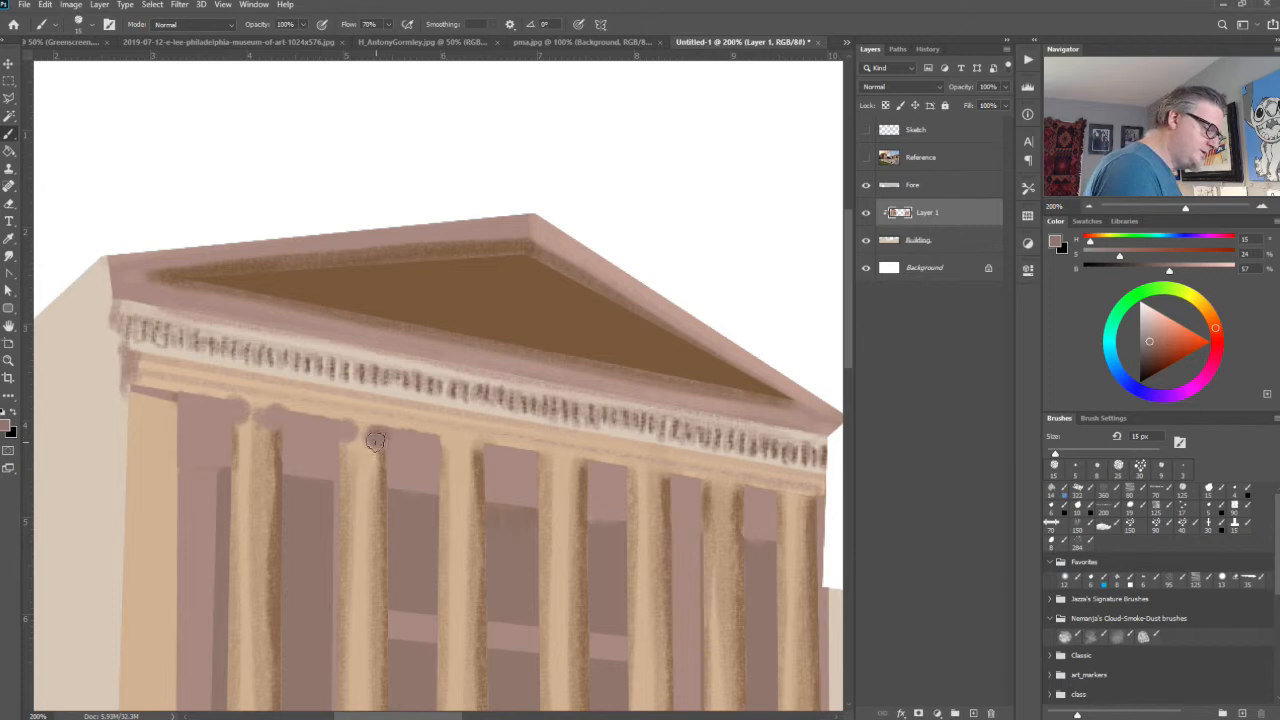
pyautogui.click(238, 412)
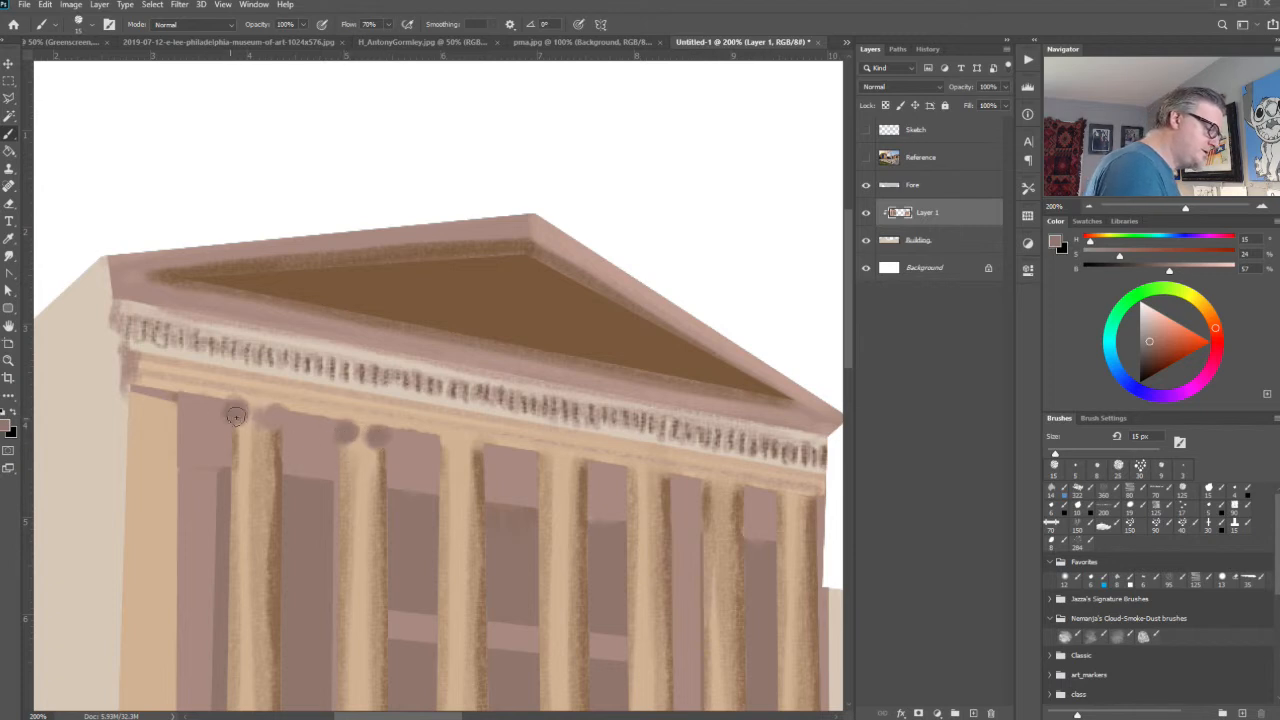
pyautogui.click(445, 447)
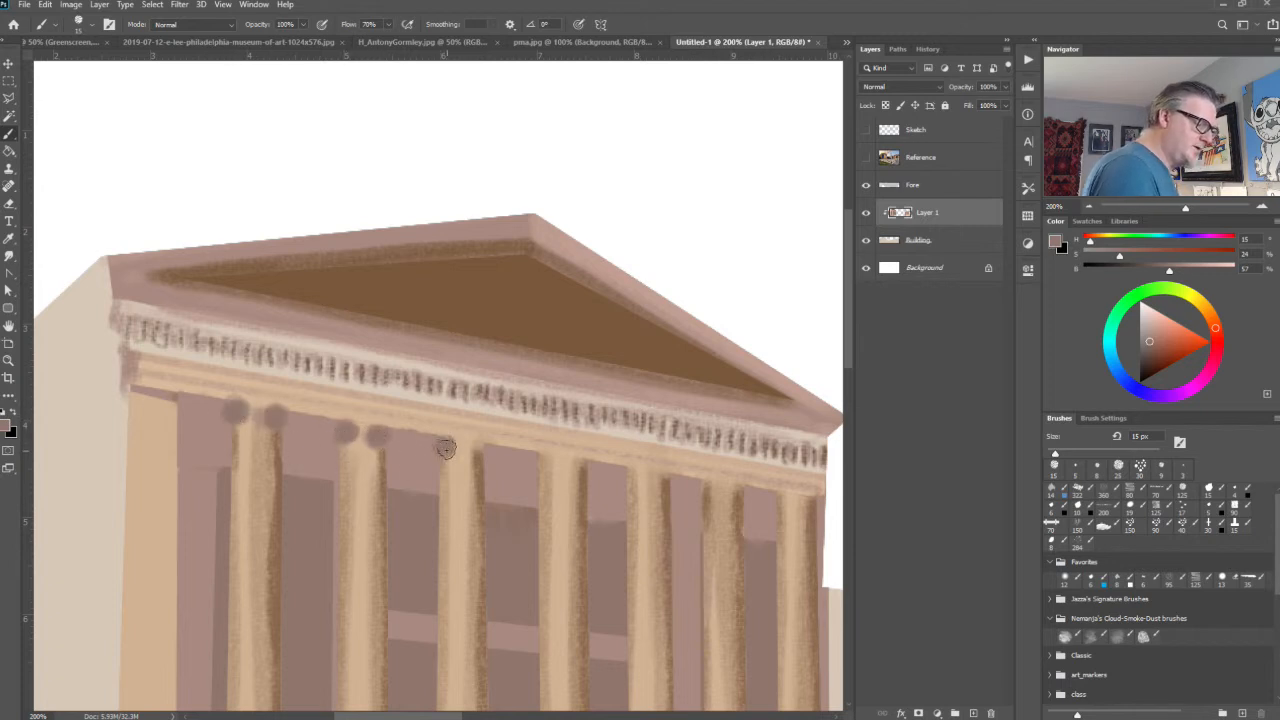
pyautogui.click(484, 455)
pyautogui.click(549, 463)
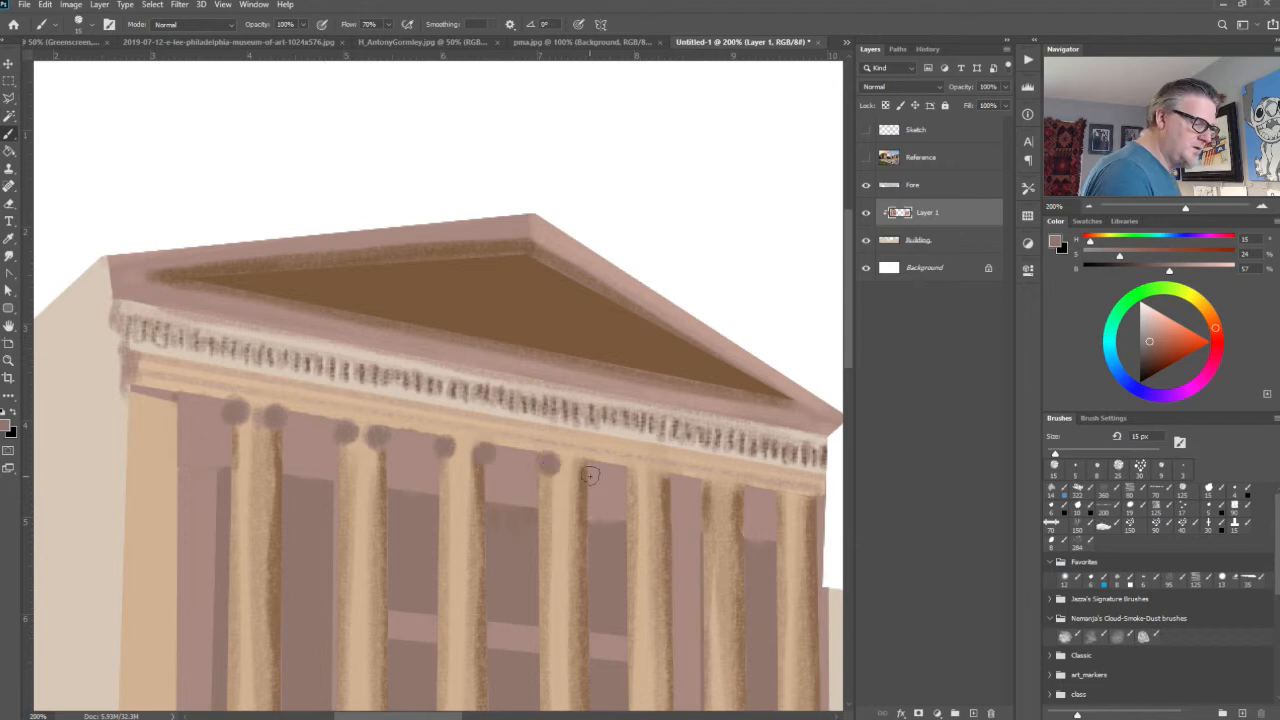
pyautogui.click(587, 471)
pyautogui.click(632, 476)
pyautogui.click(667, 486)
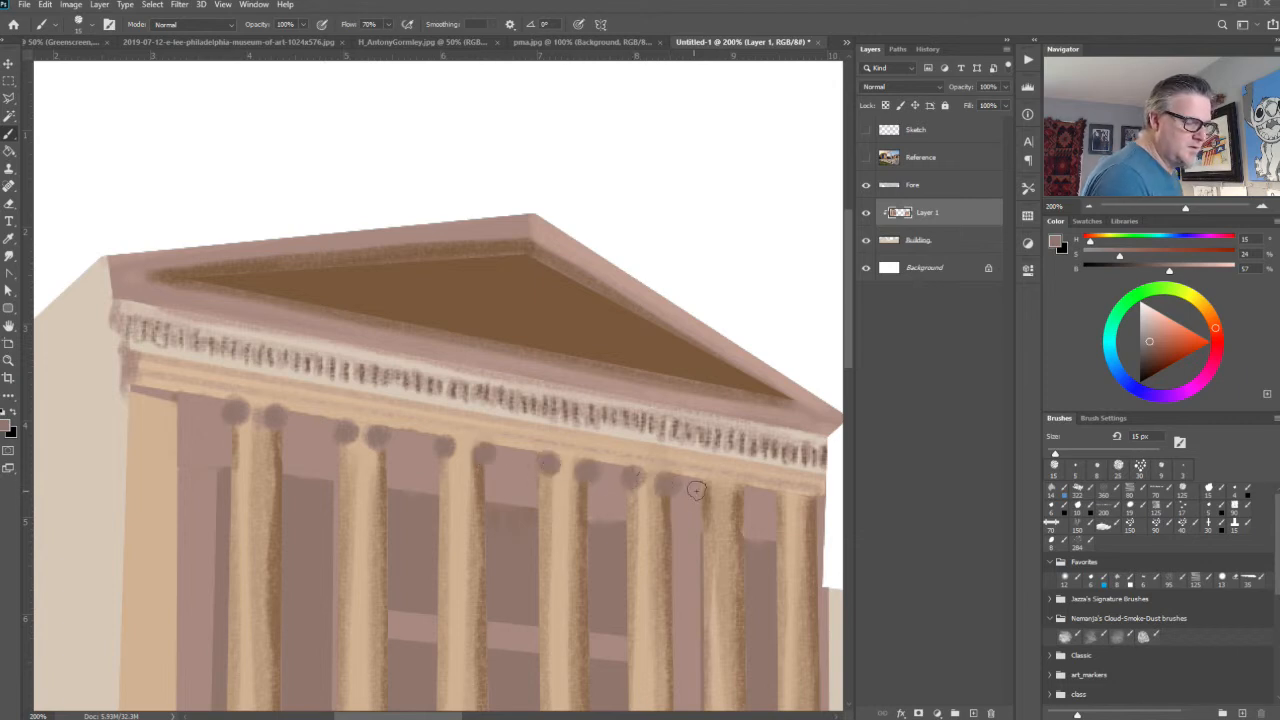
pyautogui.click(708, 490)
pyautogui.click(745, 495)
pyautogui.click(778, 499)
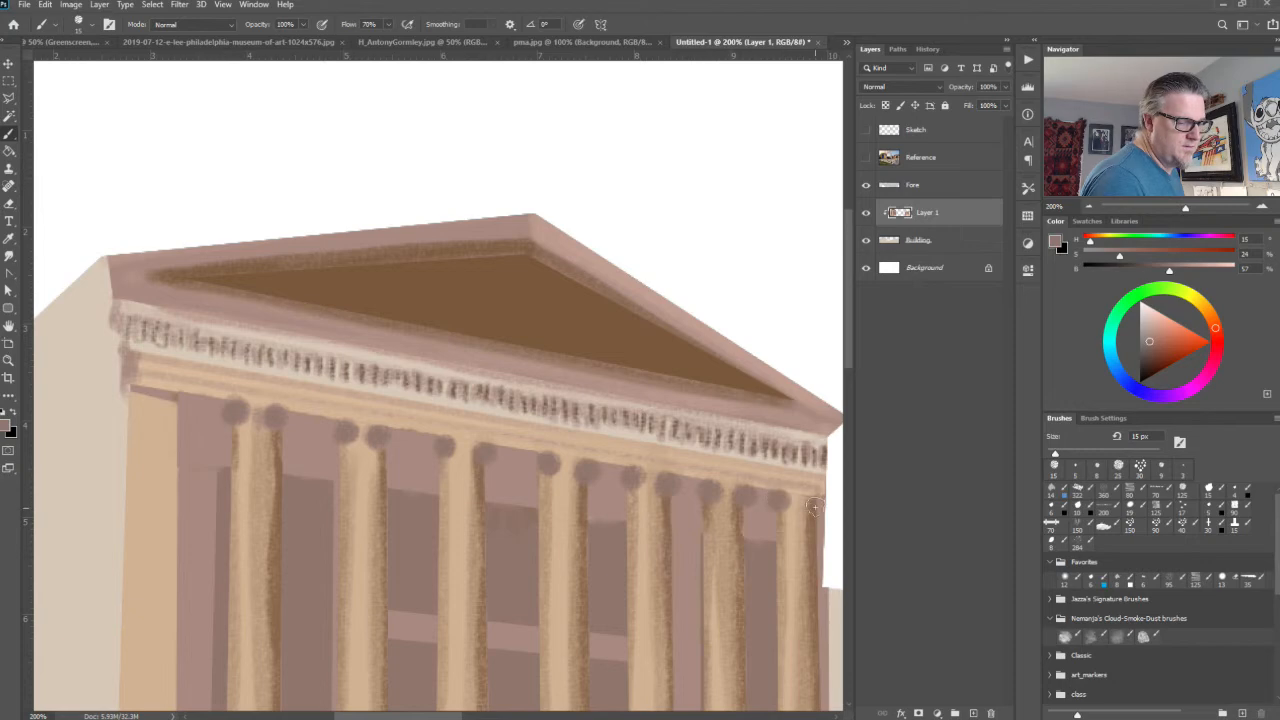
pyautogui.click(815, 505)
# Step: Dab round mauve base shapes along the bottoms of all seven left-building columns with the 15 px brush
pyautogui.scroll(-5, 600, 300)
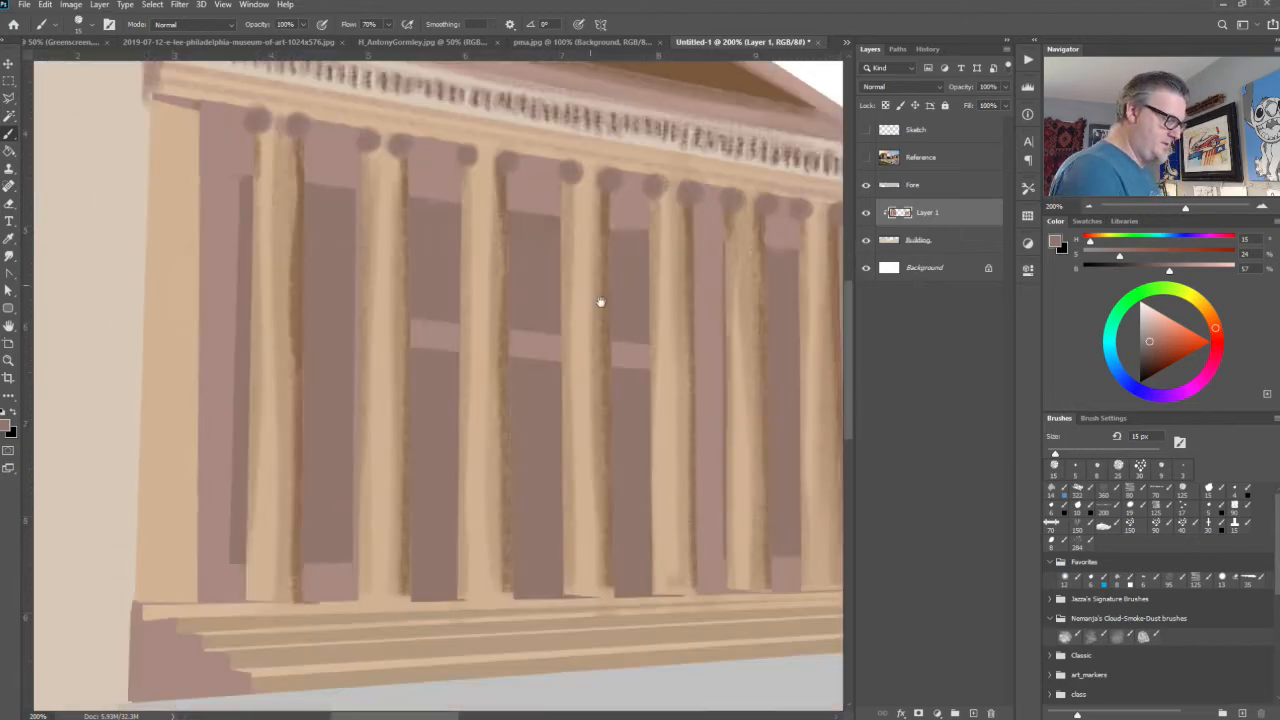
pyautogui.click(240, 505)
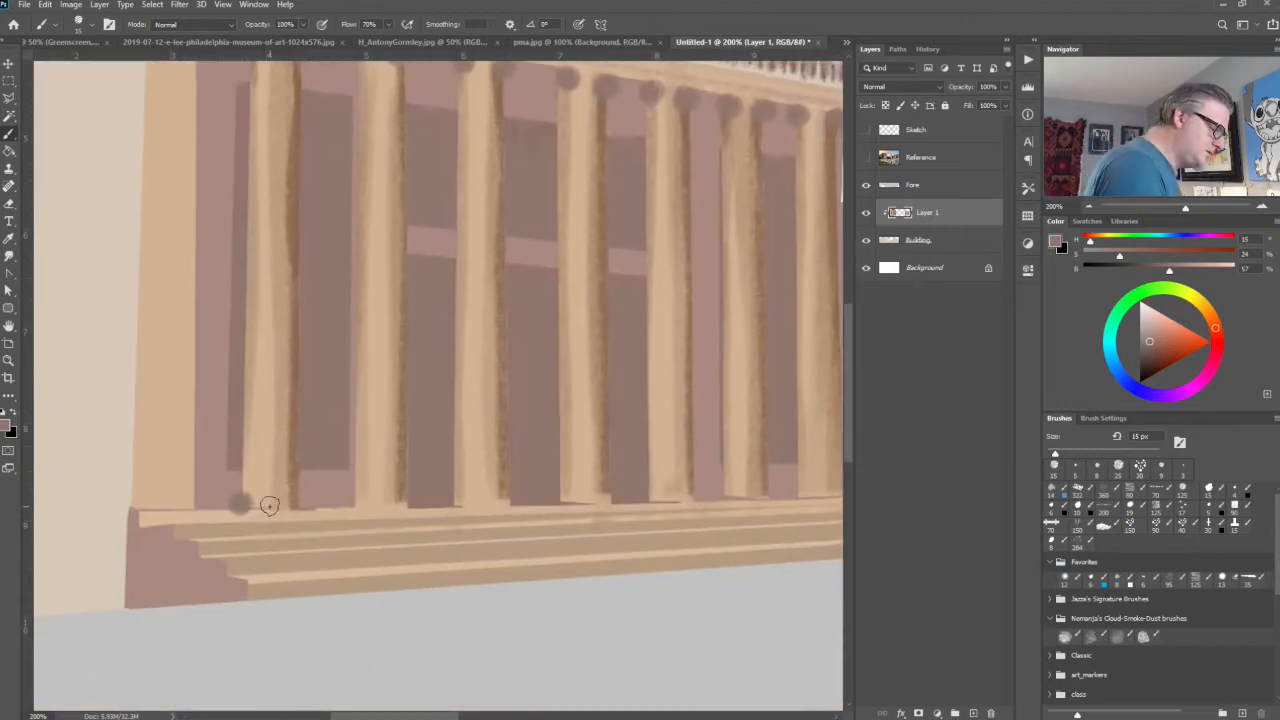
pyautogui.click(272, 507)
pyautogui.click(302, 510)
pyautogui.click(359, 503)
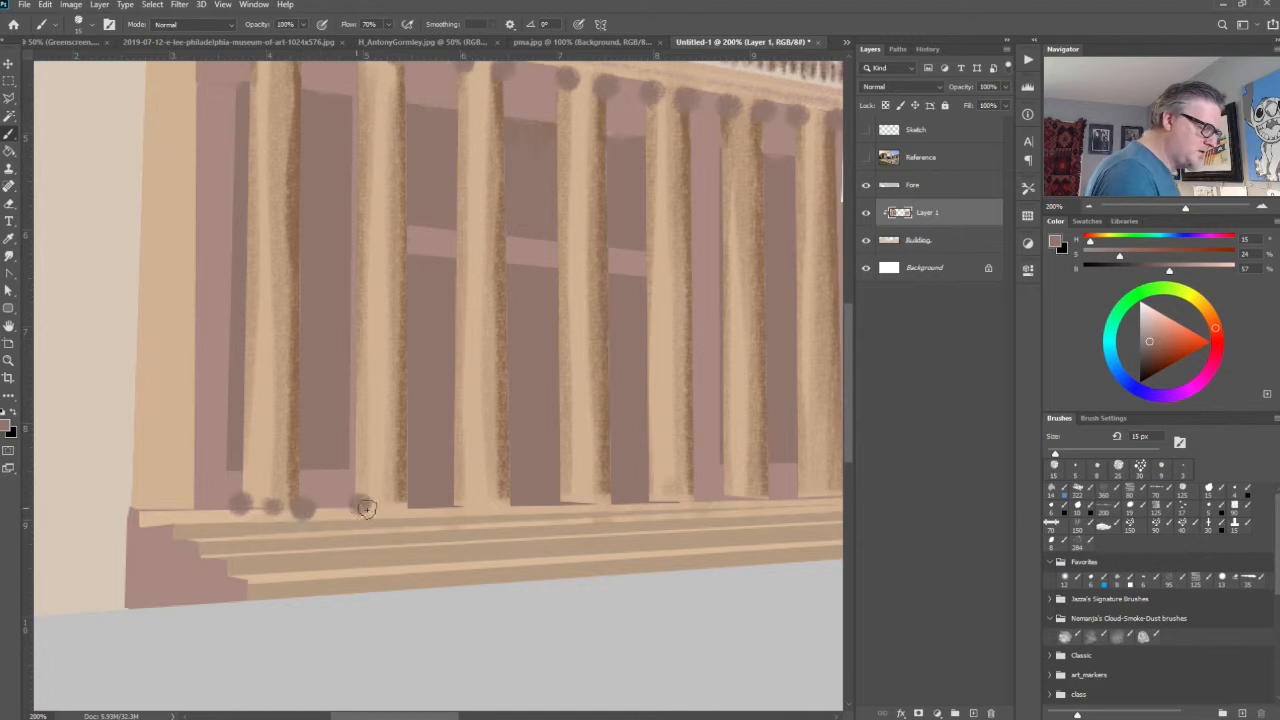
pyautogui.click(402, 503)
pyautogui.click(463, 503)
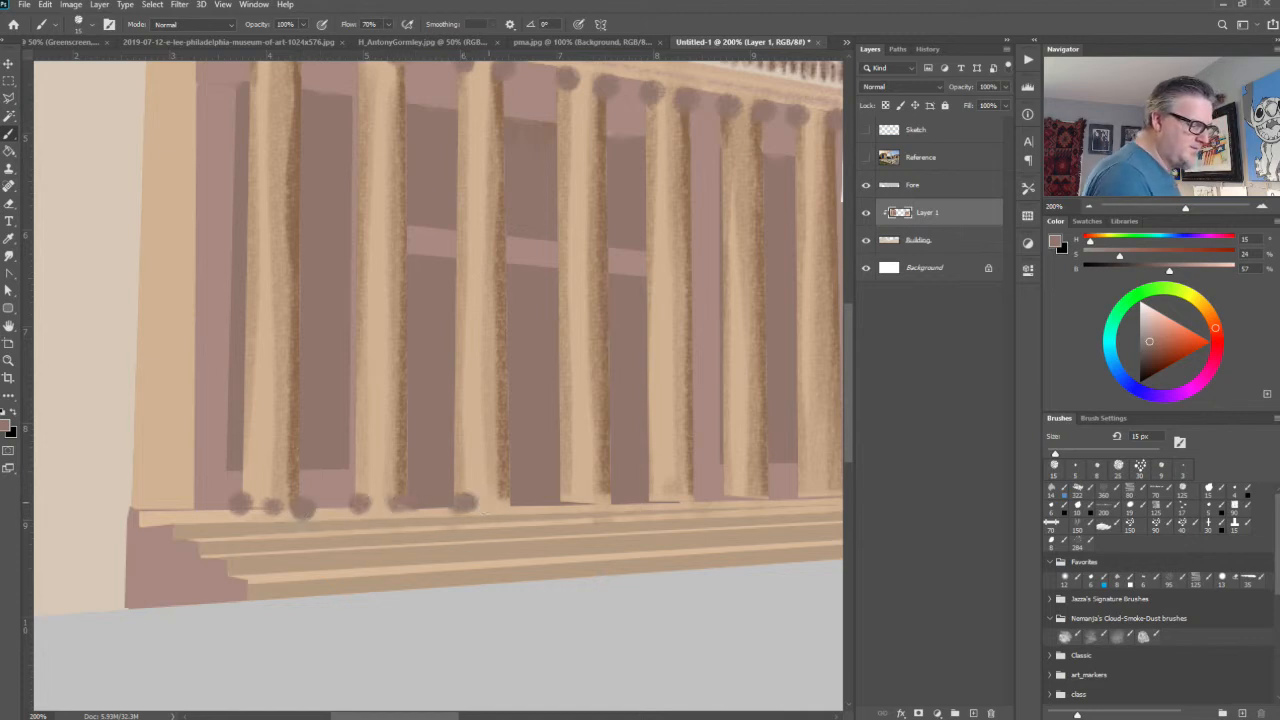
pyautogui.click(490, 503)
pyautogui.click(508, 503)
pyautogui.click(568, 502)
pyautogui.click(597, 502)
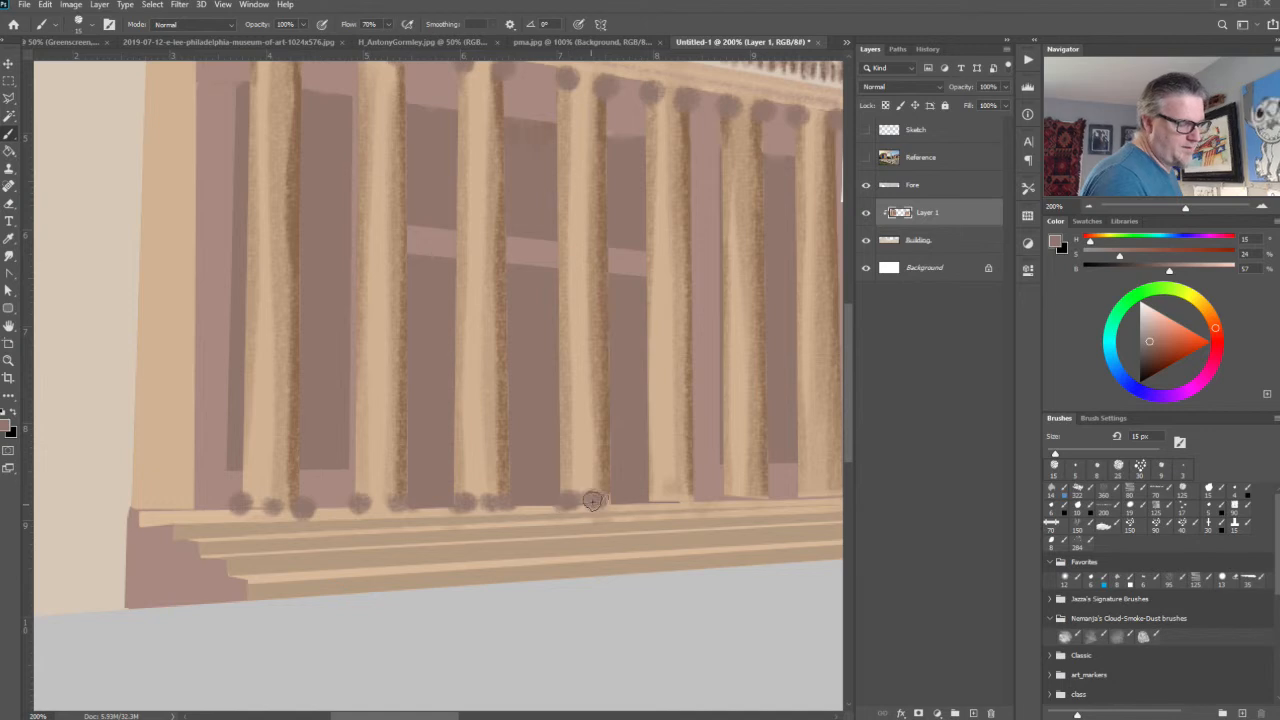
pyautogui.click(650, 500)
pyautogui.click(675, 498)
pyautogui.click(692, 496)
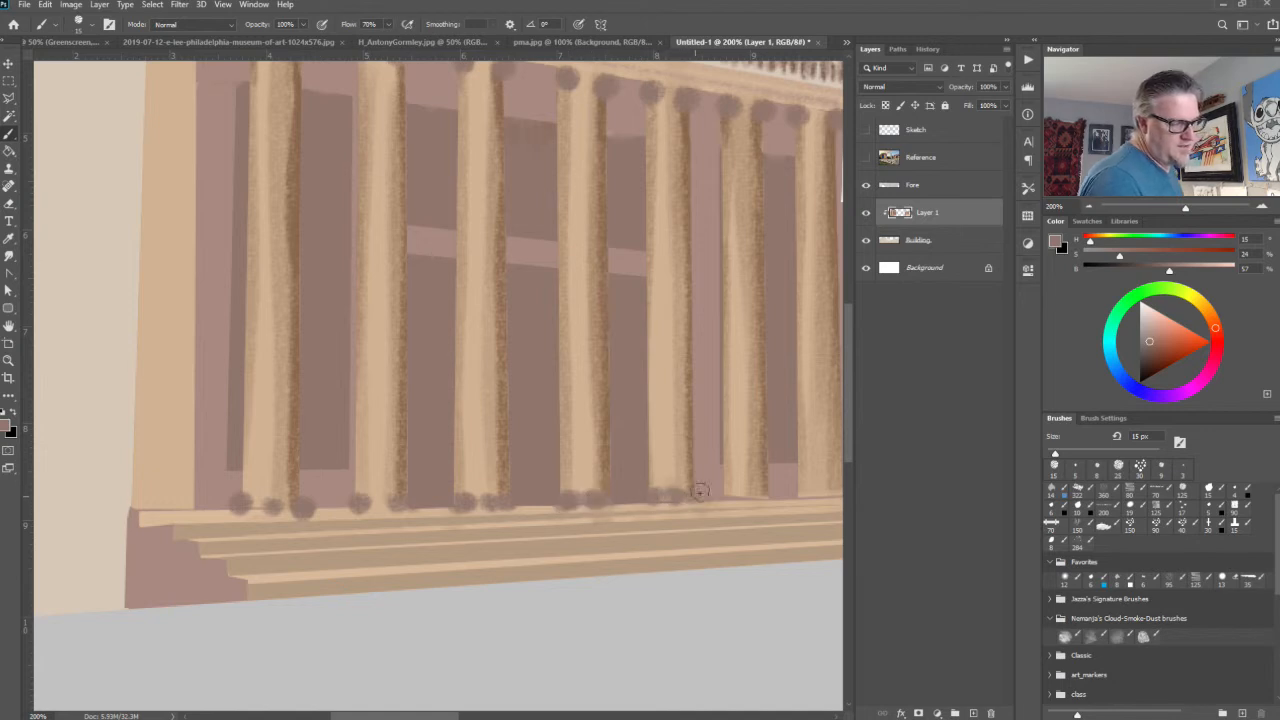
pyautogui.click(732, 494)
pyautogui.click(746, 492)
pyautogui.click(765, 492)
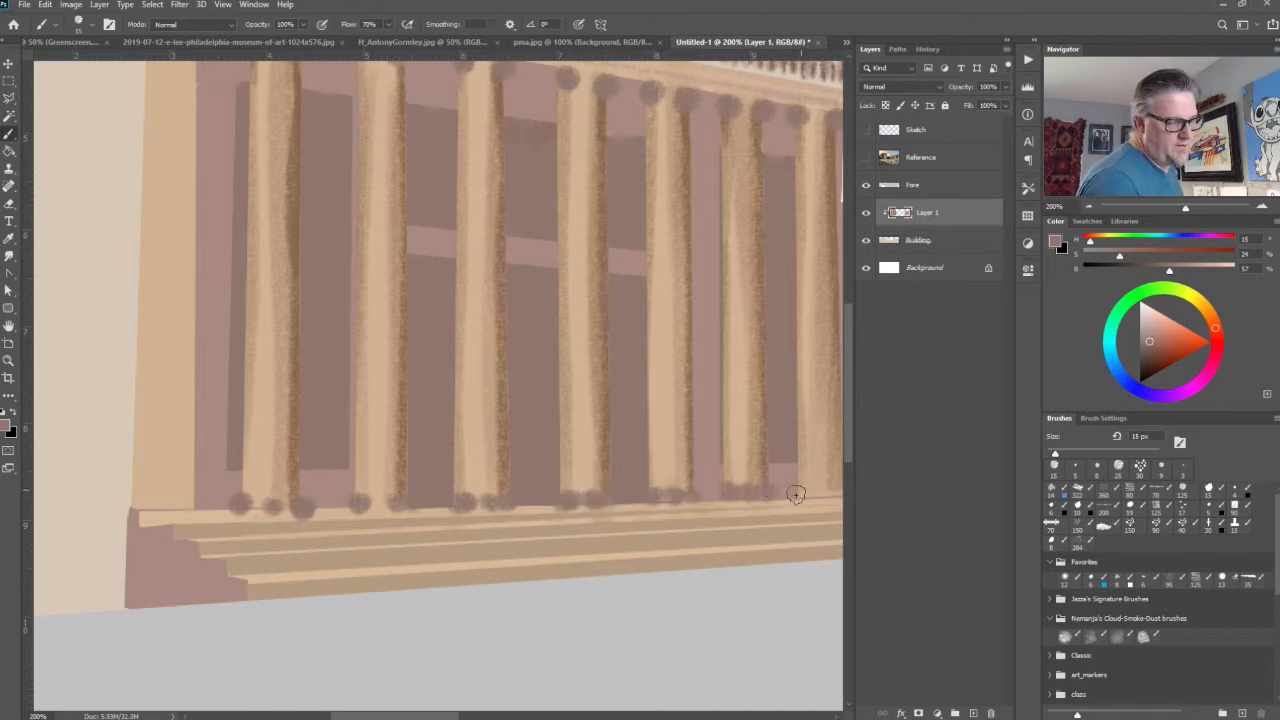
pyautogui.click(799, 491)
pyautogui.moveTo(820, 489); pyautogui.dragTo(686, 501)
pyautogui.click(693, 499)
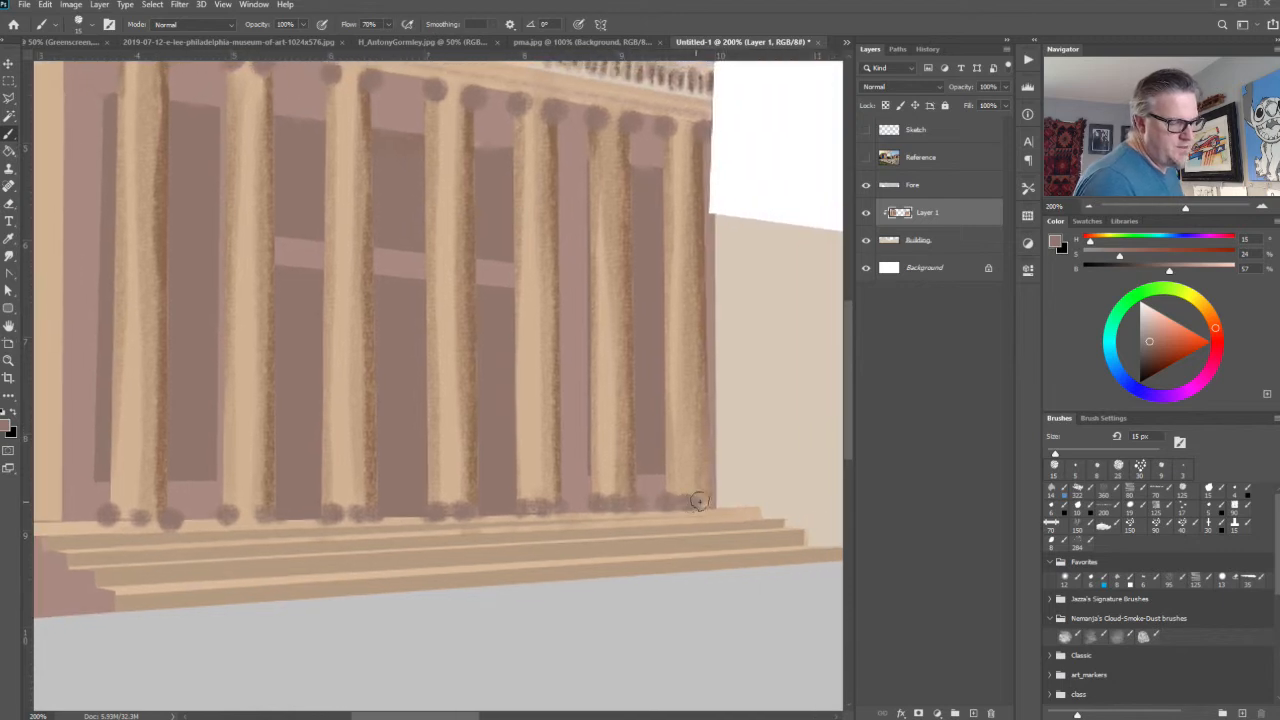
pyautogui.click(708, 499)
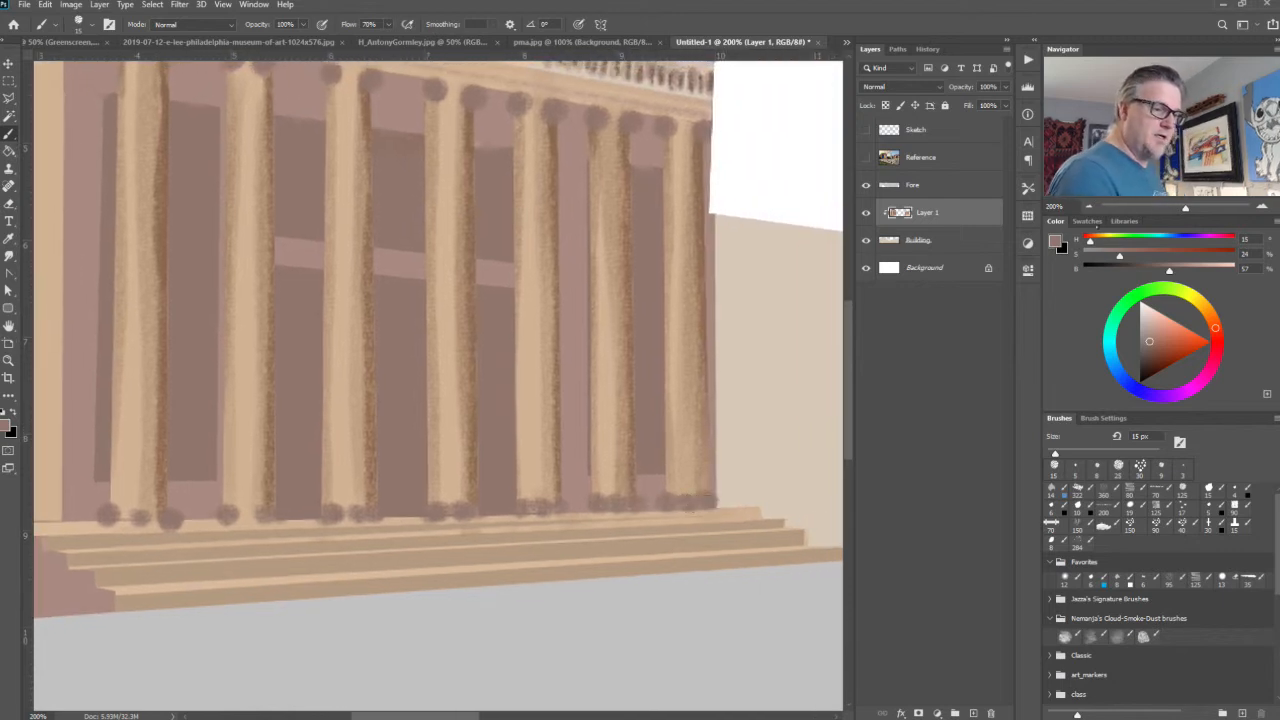
# Step: Outline the round base shapes of all seven columns in the darkest Art Museum brown with a 5 px brush
pyautogui.click(1087, 221)
pyautogui.click(1112, 277)
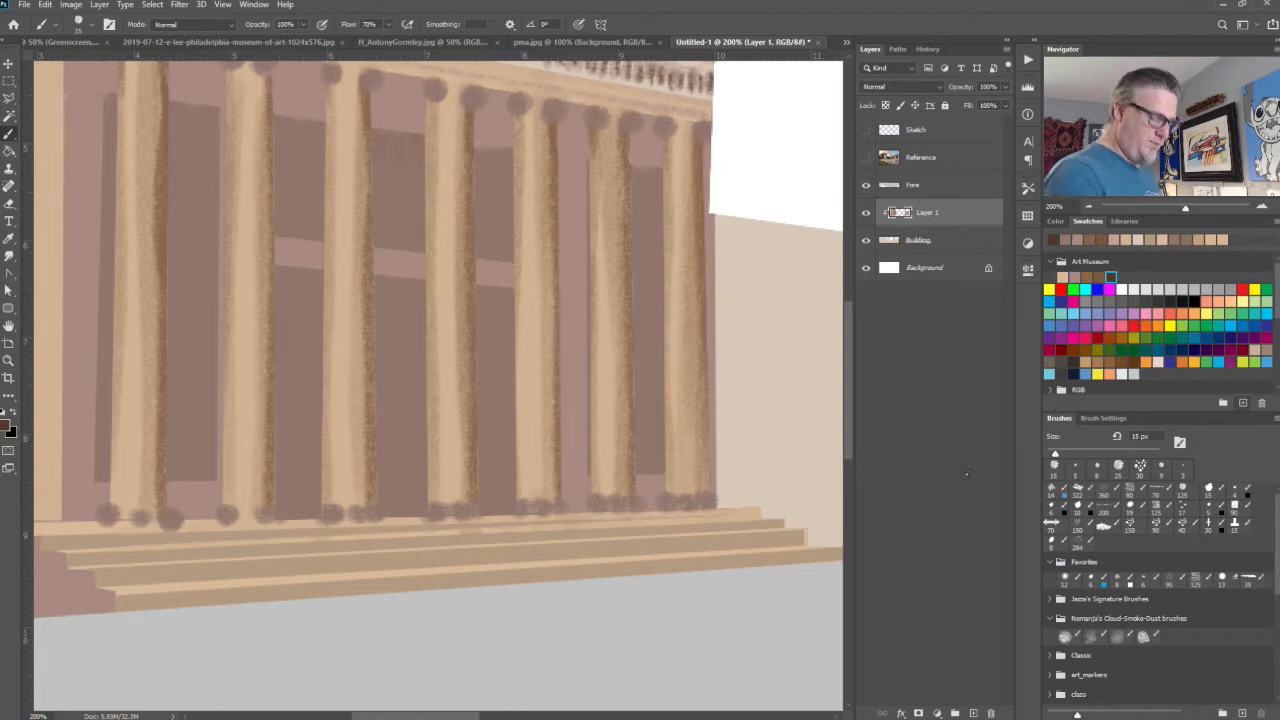
pyautogui.press('[')
pyautogui.press('[')
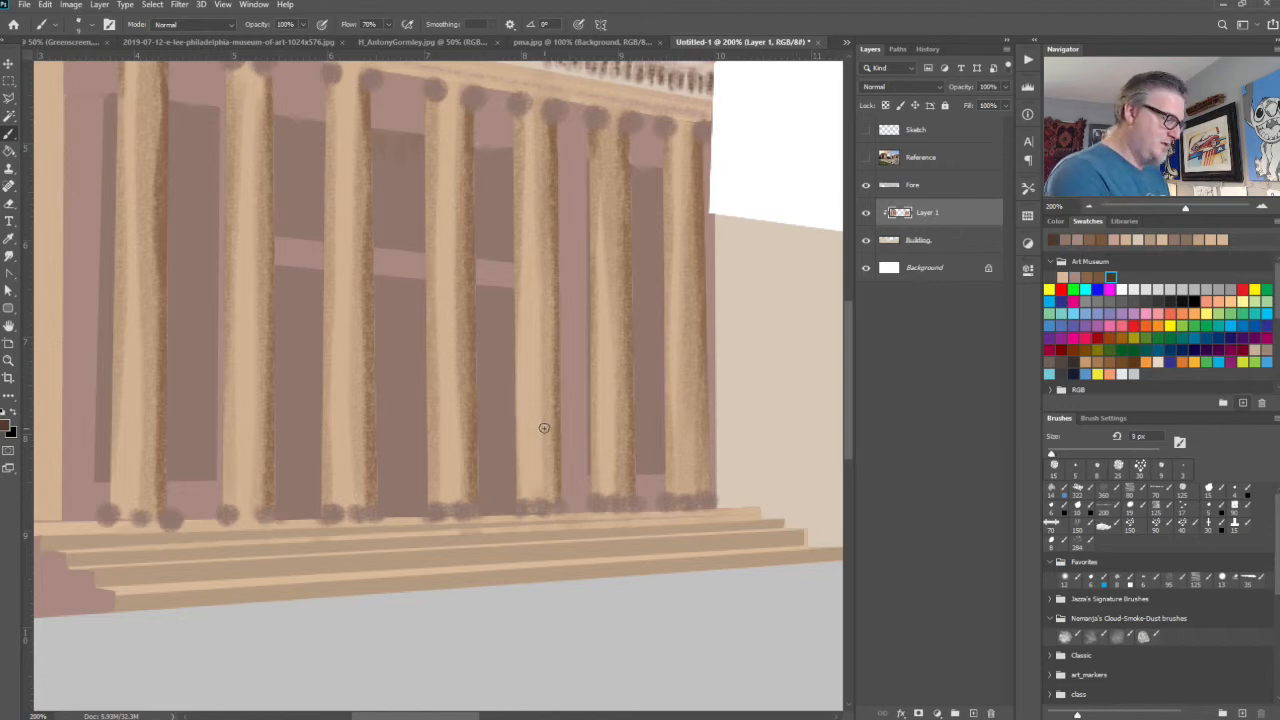
pyautogui.moveTo(668, 493); pyautogui.dragTo(669, 508)
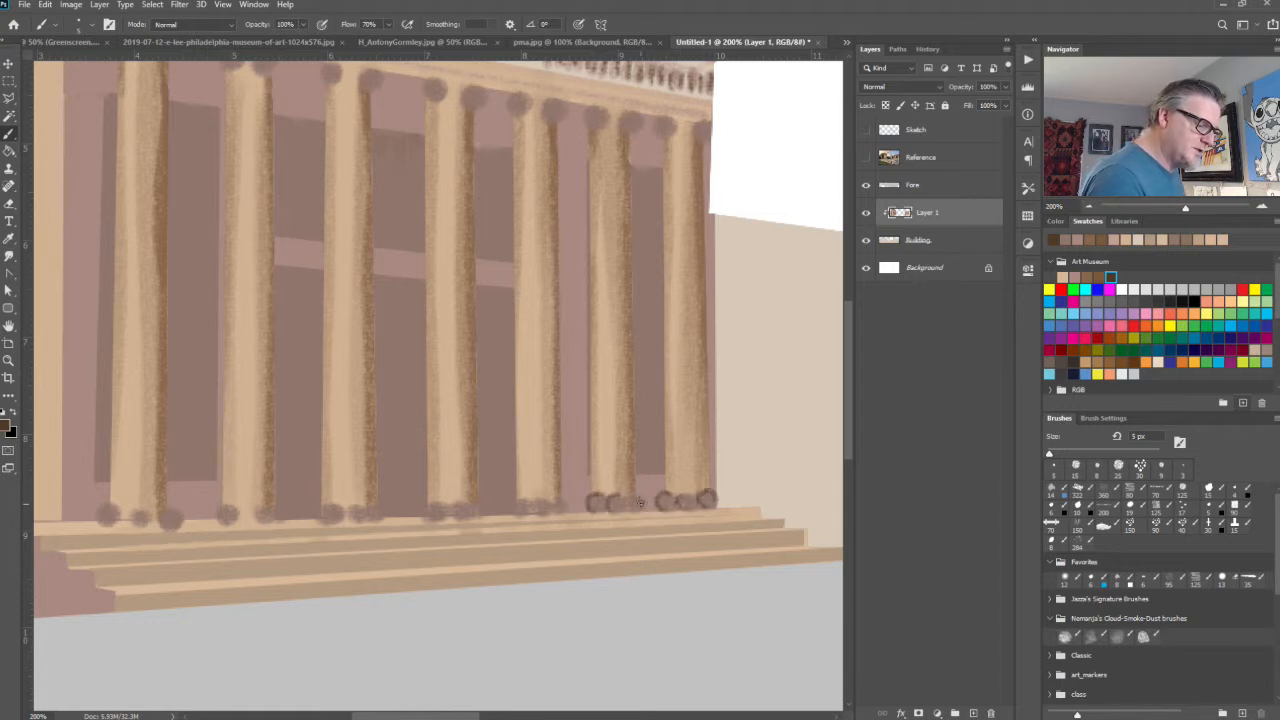
pyautogui.moveTo(512, 507)
pyautogui.mouseDown()
pyautogui.moveTo(557, 504)
pyautogui.moveTo(543, 518)
pyautogui.mouseUp()
pyautogui.moveTo(439, 507)
pyautogui.mouseDown()
pyautogui.moveTo(432, 518)
pyautogui.moveTo(454, 508)
pyautogui.moveTo(466, 519)
pyautogui.mouseUp()
pyautogui.moveTo(330, 514)
pyautogui.mouseDown()
pyautogui.moveTo(374, 508)
pyautogui.moveTo(380, 525)
pyautogui.mouseUp()
pyautogui.moveTo(242, 509)
pyautogui.mouseDown()
pyautogui.moveTo(212, 514)
pyautogui.moveTo(276, 516)
pyautogui.mouseUp()
pyautogui.moveTo(123, 508)
pyautogui.mouseDown()
pyautogui.moveTo(105, 508)
pyautogui.moveTo(142, 525)
pyautogui.moveTo(173, 512)
pyautogui.mouseUp()
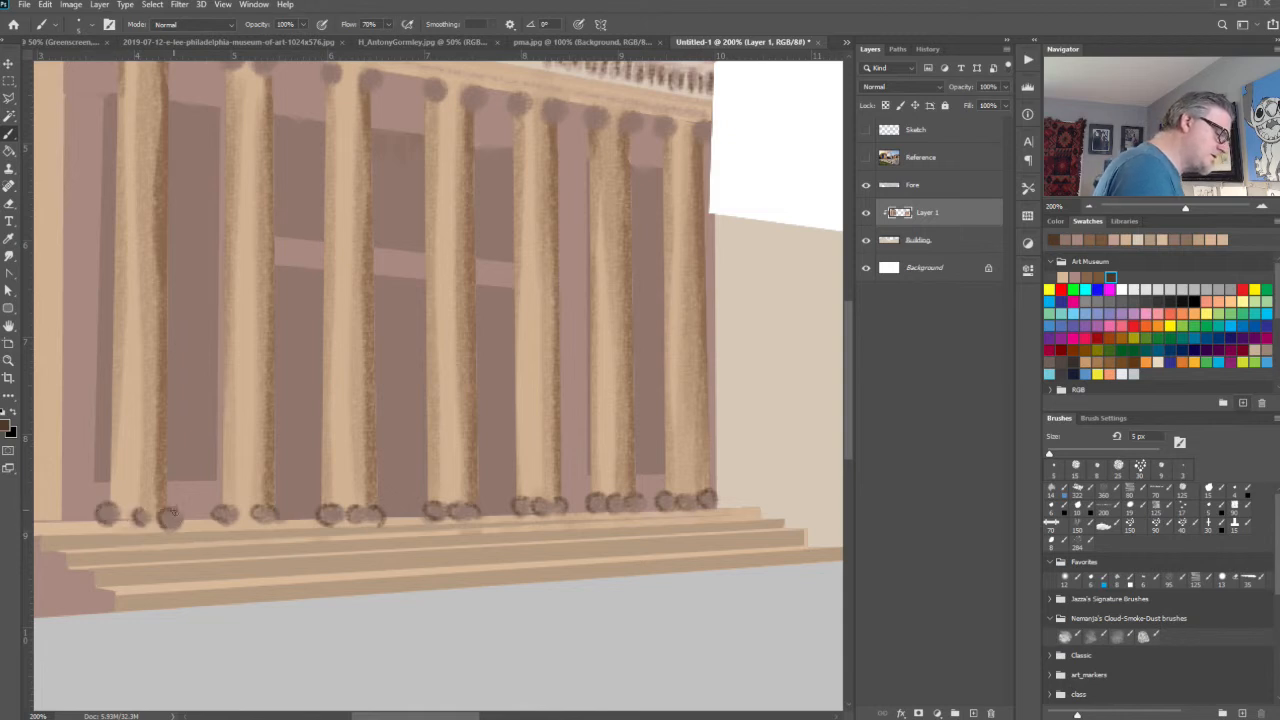
# Step: Select the strip along the top step under the column bases with the Polygonal Lasso, fill it with the light tan Art Museum swatch and deselect
pyautogui.press('l')
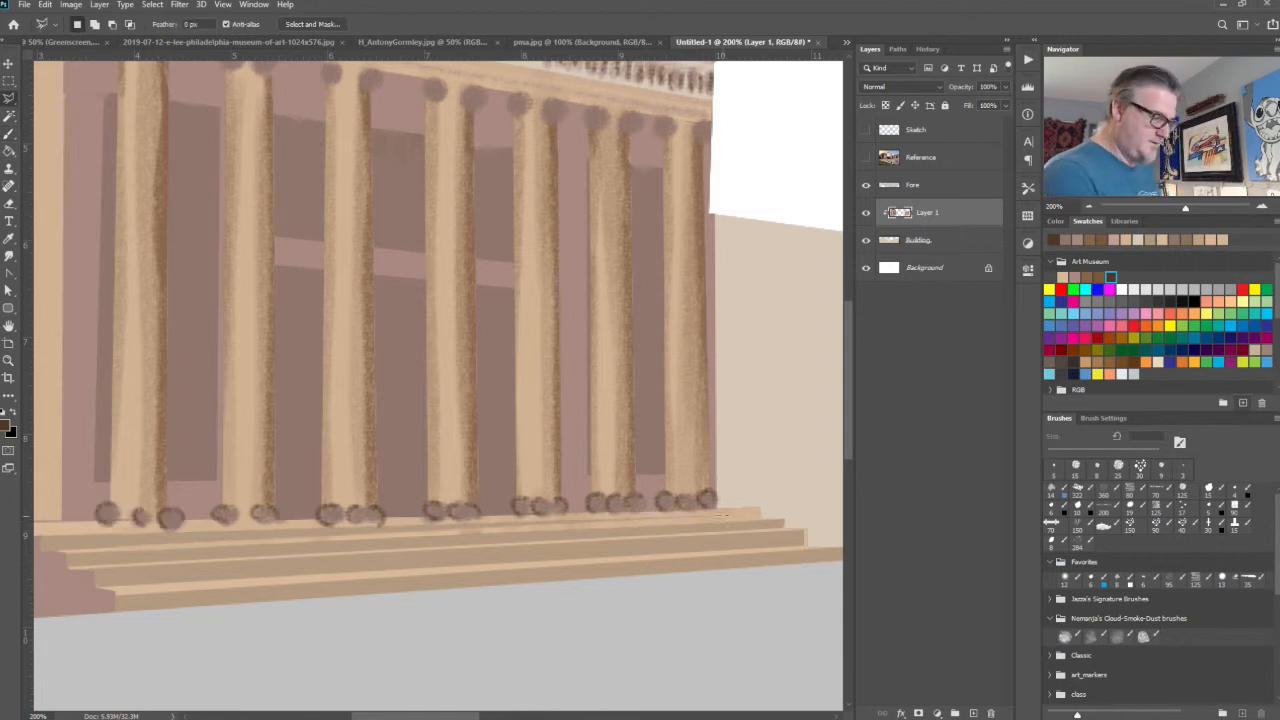
pyautogui.click(730, 507)
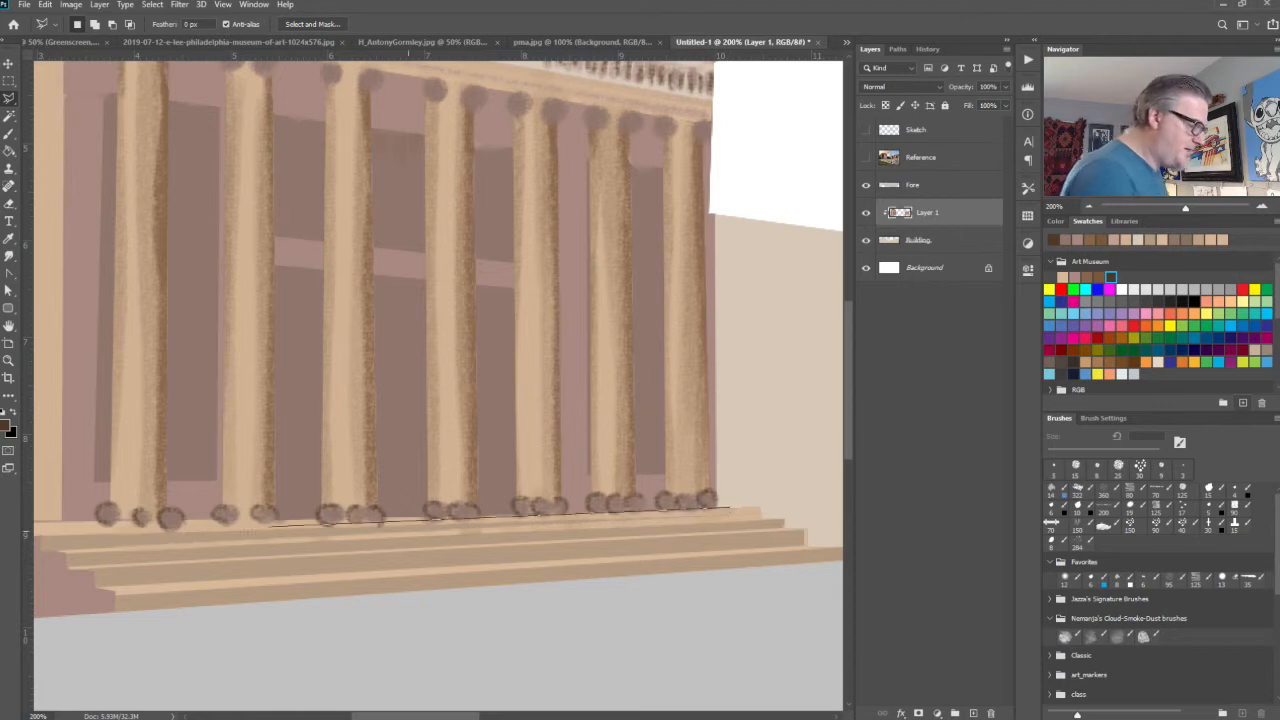
pyautogui.click(72, 521)
pyautogui.click(72, 538)
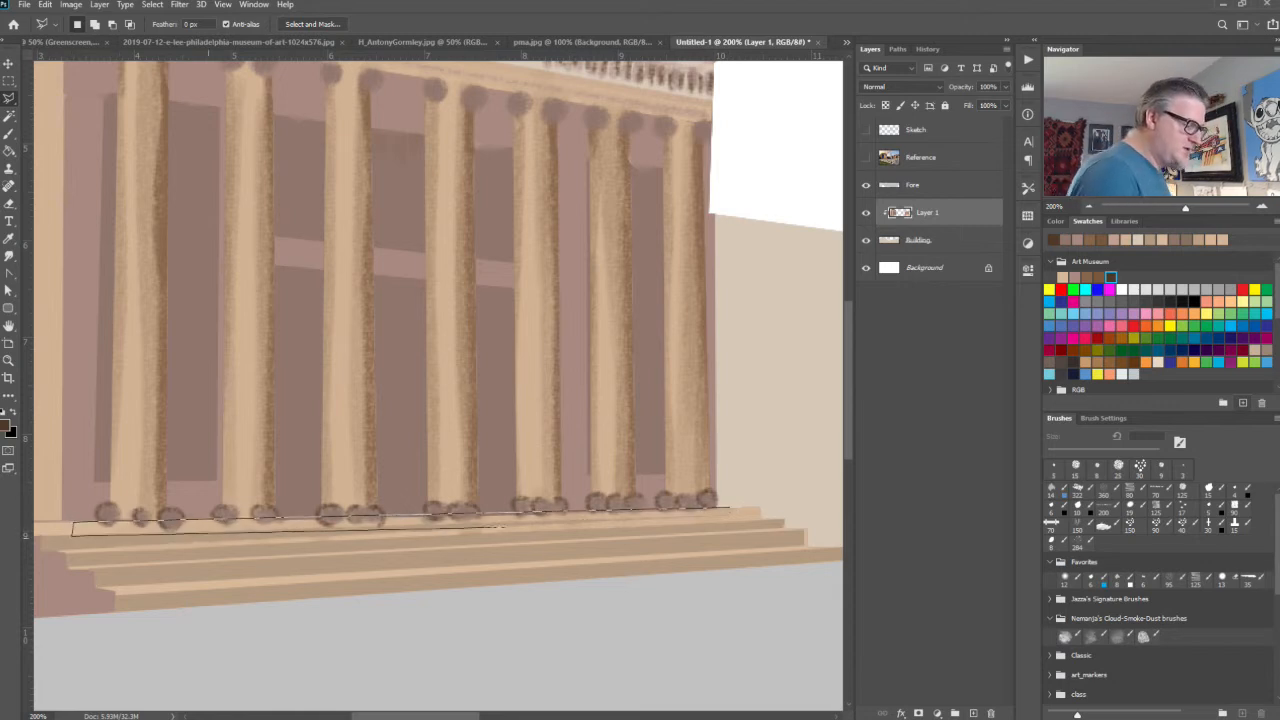
pyautogui.click(727, 507)
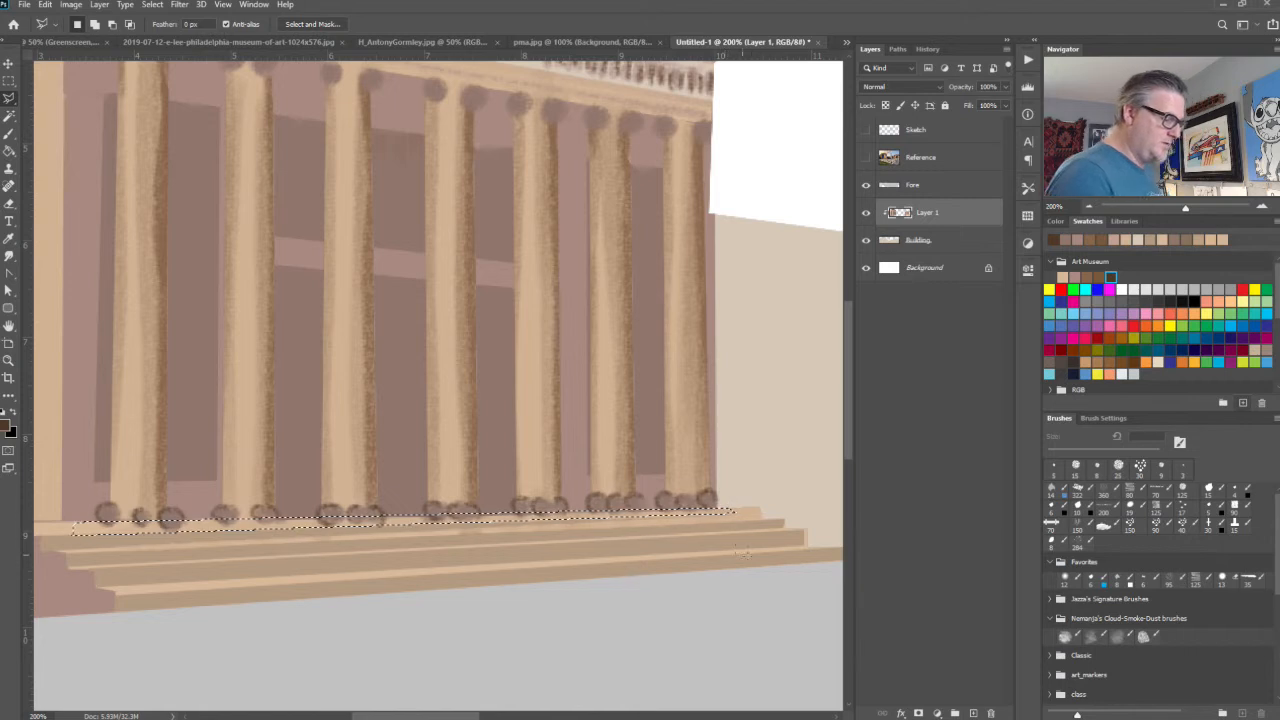
pyautogui.click(1063, 277)
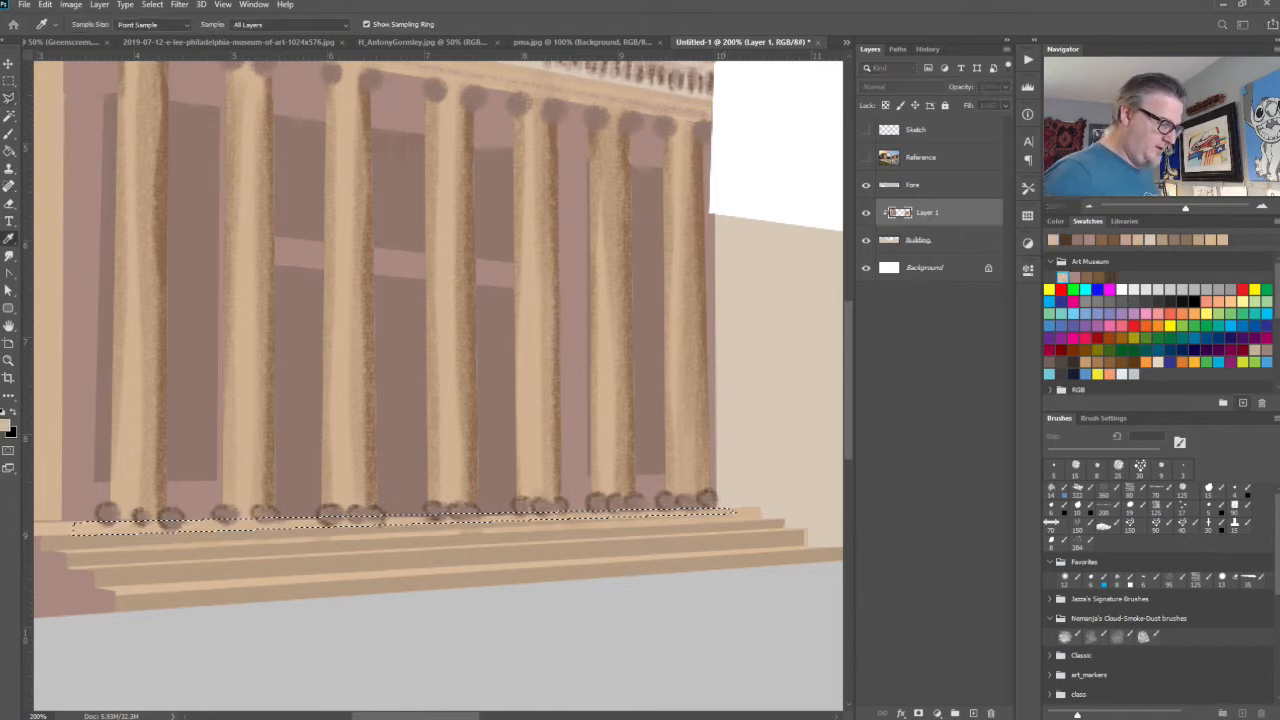
pyautogui.hotkey('alt', 'BackSpace')
pyautogui.hotkey('ctrl', 'd')
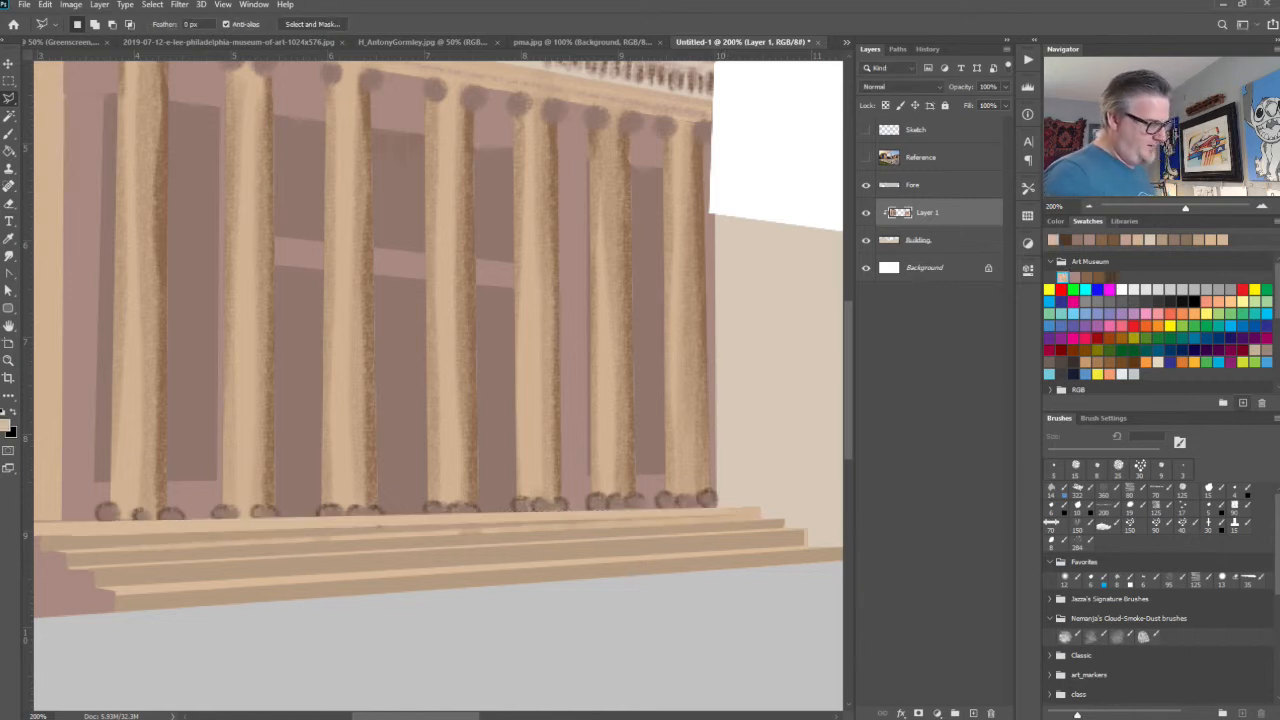
# Step: Outline the scrolls on all seven column tops and join each pair with the darkest Art Museum brown and the 5 px brush
pyautogui.moveTo(438, 366)
pyautogui.mouseDown()
pyautogui.moveTo(614, 668)
pyautogui.moveTo(386, 629)
pyautogui.moveTo(495, 636)
pyautogui.moveTo(566, 680)
pyautogui.moveTo(625, 686)
pyautogui.mouseUp()
pyautogui.click(1110, 277)
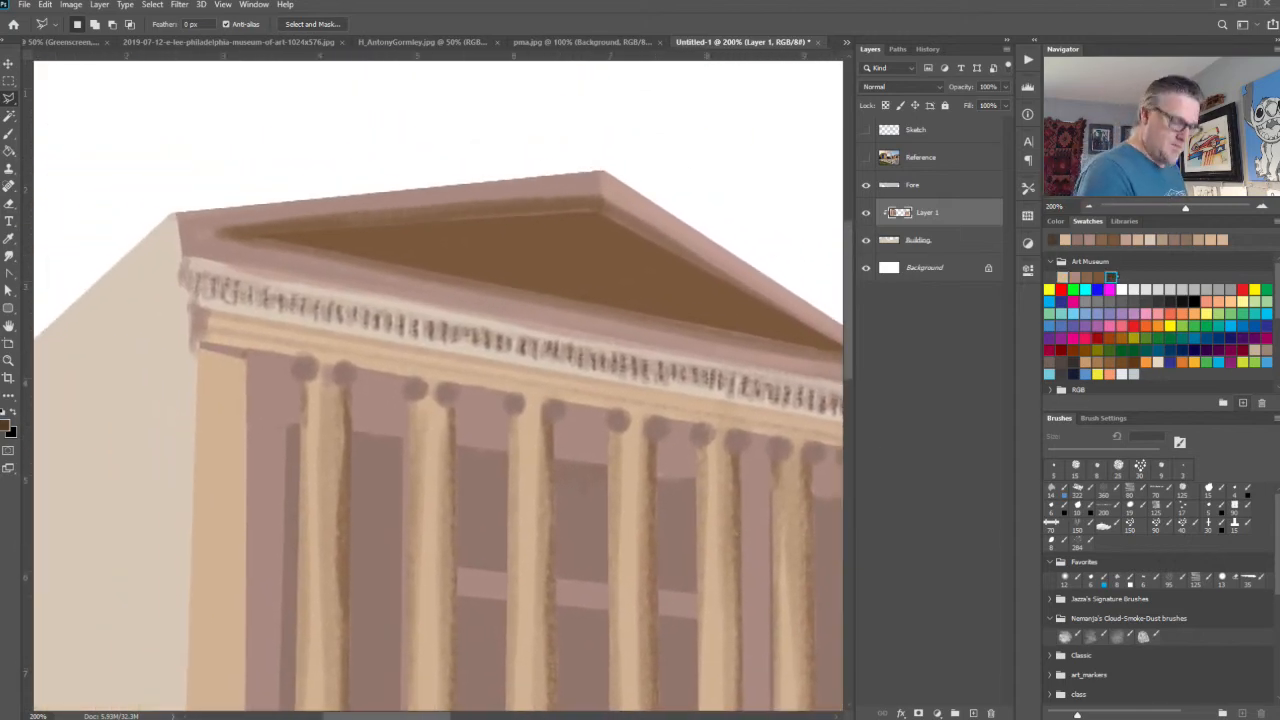
pyautogui.press('b')
pyautogui.moveTo(295, 358)
pyautogui.mouseDown()
pyautogui.moveTo(350, 381)
pyautogui.moveTo(320, 374)
pyautogui.moveTo(370, 358)
pyautogui.moveTo(461, 416)
pyautogui.moveTo(407, 396)
pyautogui.moveTo(506, 387)
pyautogui.moveTo(518, 415)
pyautogui.moveTo(539, 404)
pyautogui.moveTo(616, 418)
pyautogui.moveTo(610, 428)
pyautogui.moveTo(653, 418)
pyautogui.moveTo(652, 405)
pyautogui.moveTo(652, 439)
pyautogui.moveTo(644, 423)
pyautogui.moveTo(764, 452)
pyautogui.moveTo(752, 437)
pyautogui.moveTo(747, 449)
pyautogui.moveTo(777, 436)
pyautogui.moveTo(767, 452)
pyautogui.moveTo(811, 442)
pyautogui.mouseUp()
pyautogui.moveTo(728, 430); pyautogui.dragTo(717, 429)
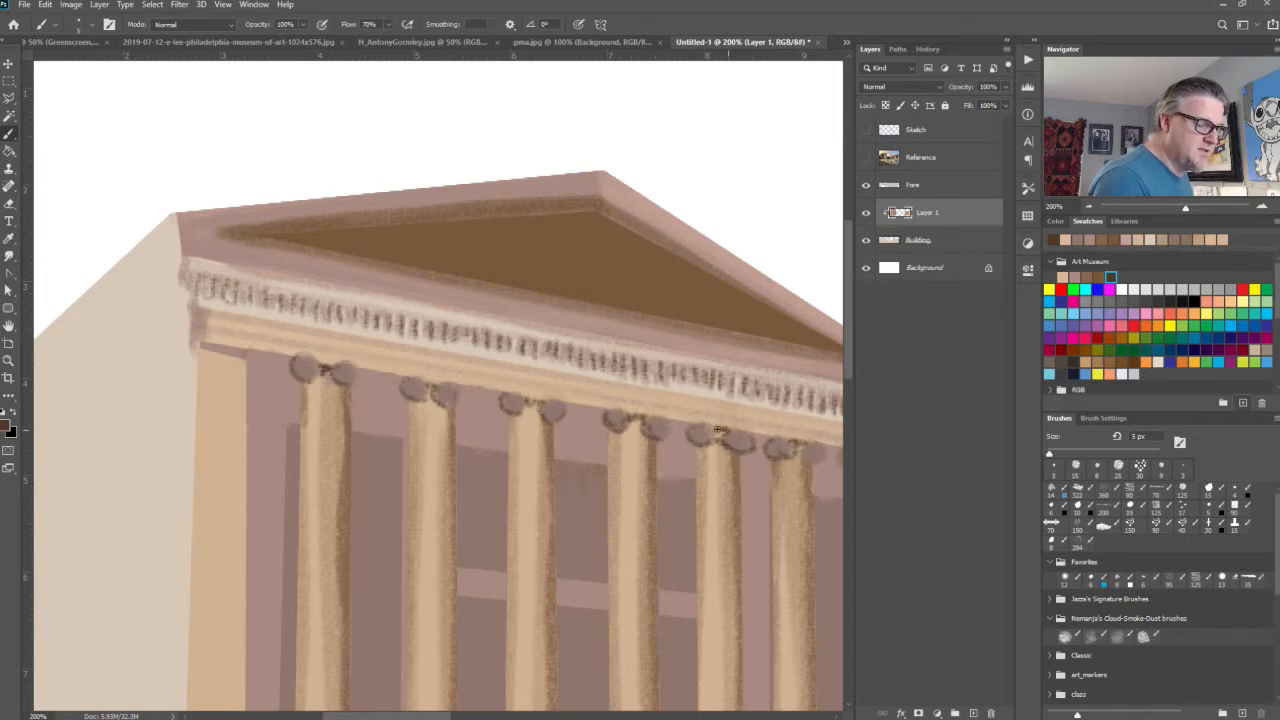
pyautogui.moveTo(803, 447); pyautogui.dragTo(823, 451)
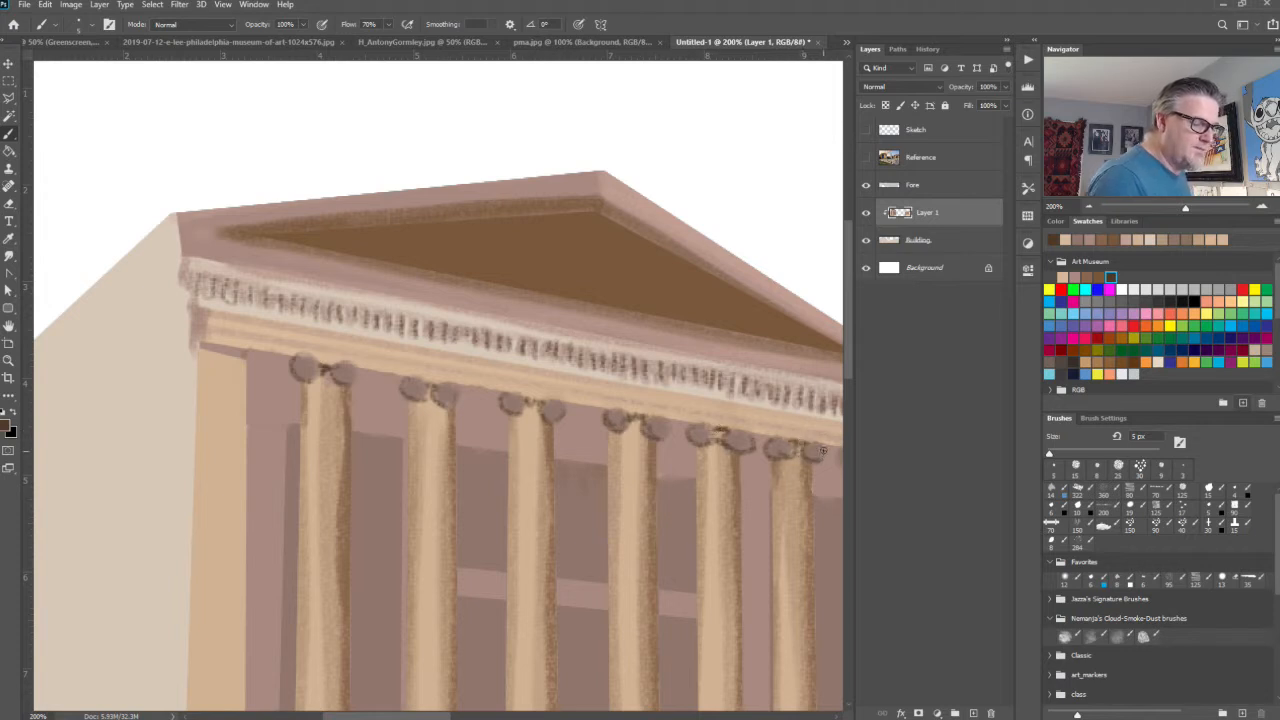
pyautogui.moveTo(702, 515); pyautogui.dragTo(516, 516)
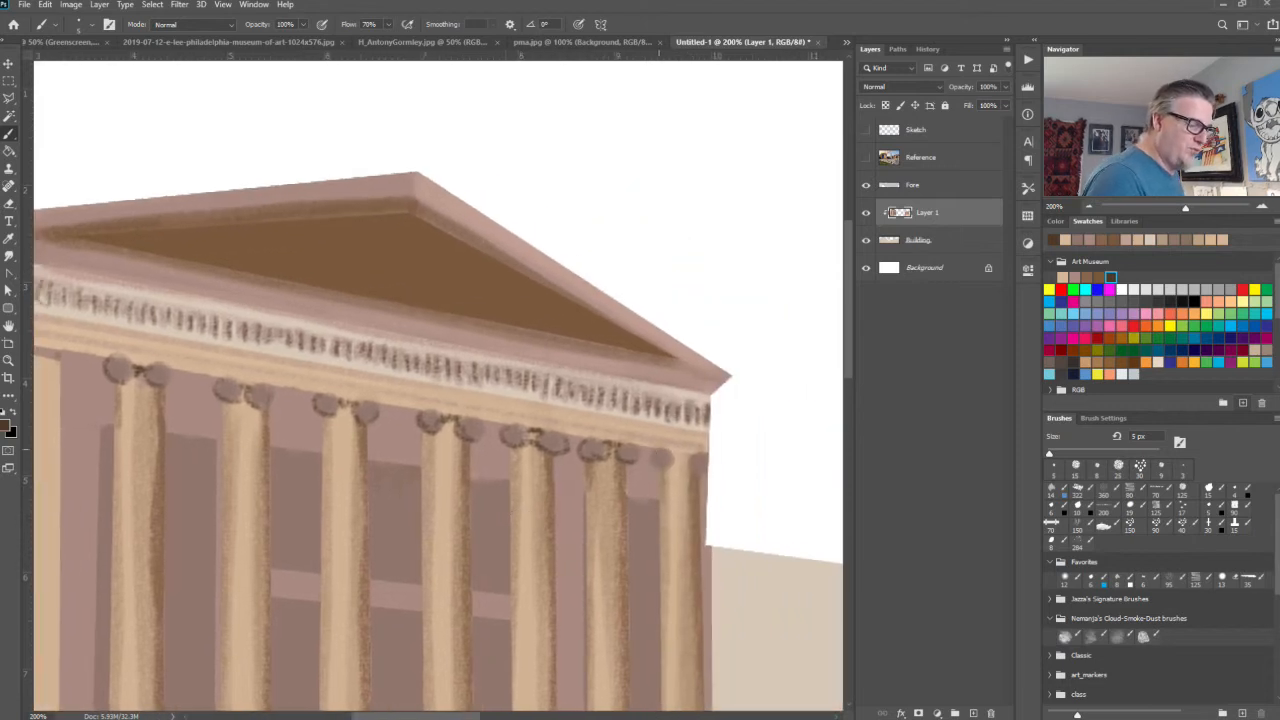
pyautogui.moveTo(656, 451); pyautogui.dragTo(705, 477)
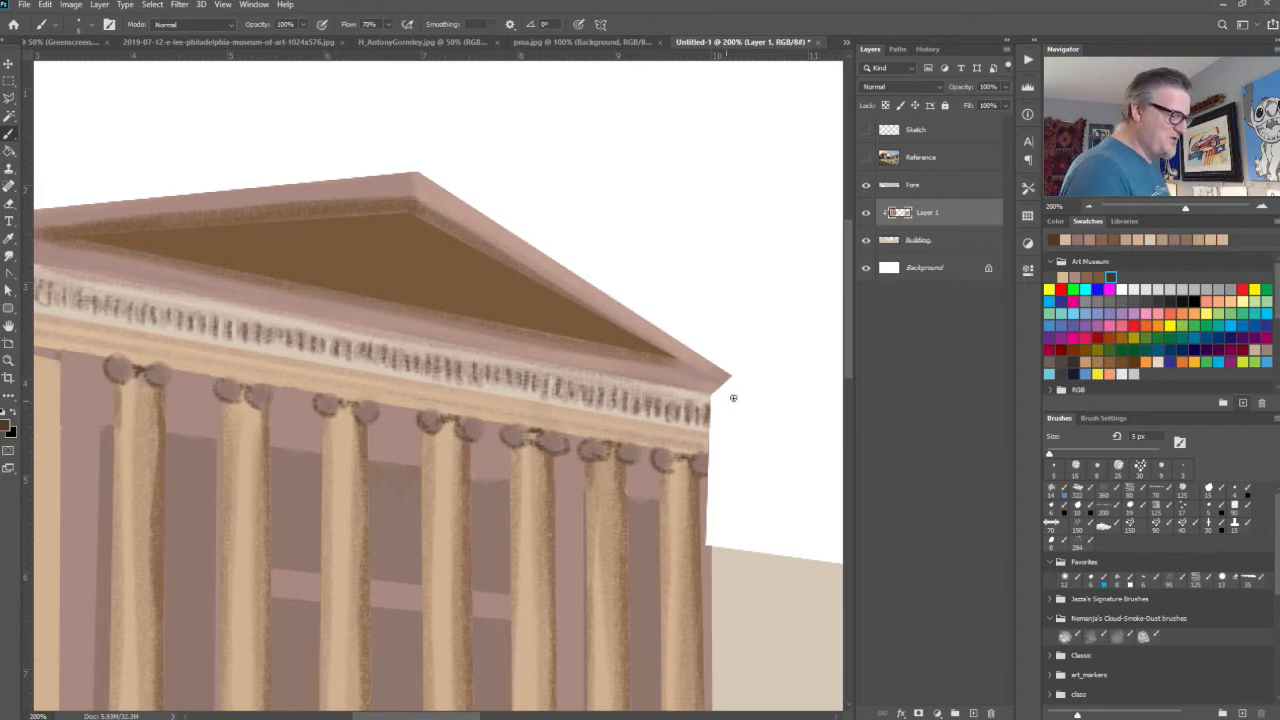
pyautogui.press('l')
pyautogui.click(706, 455)
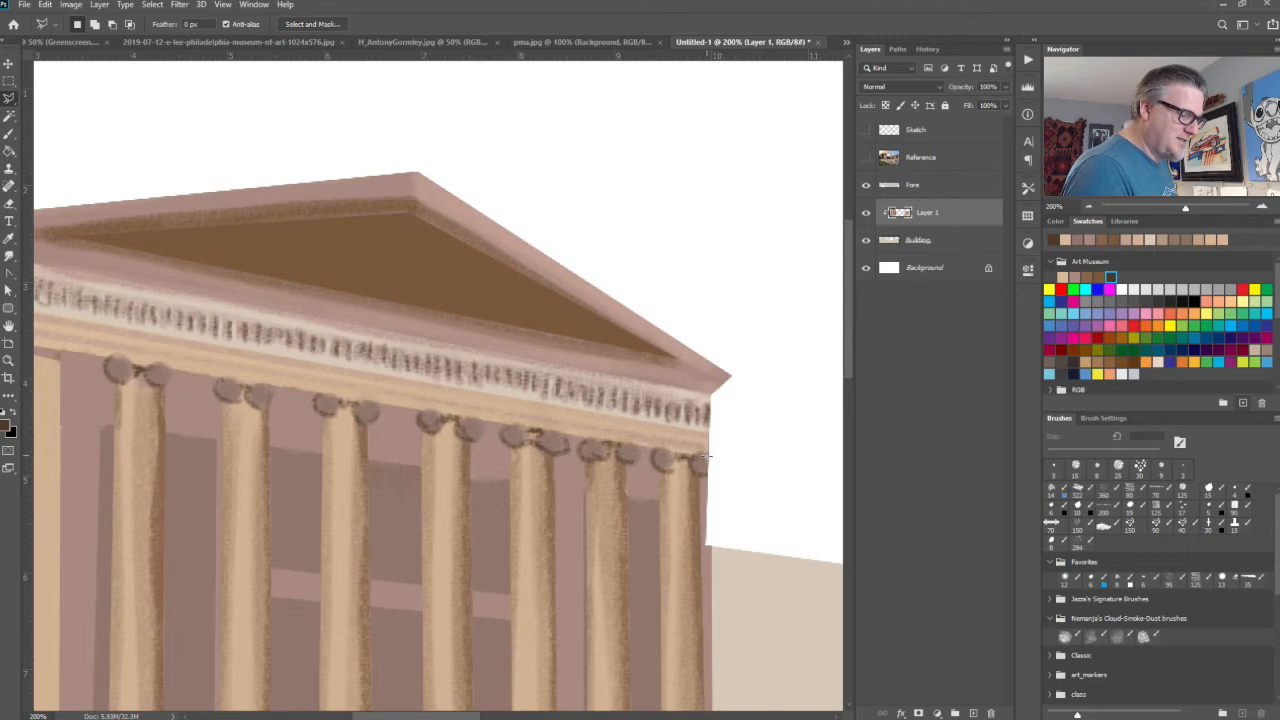
pyautogui.click(95, 348)
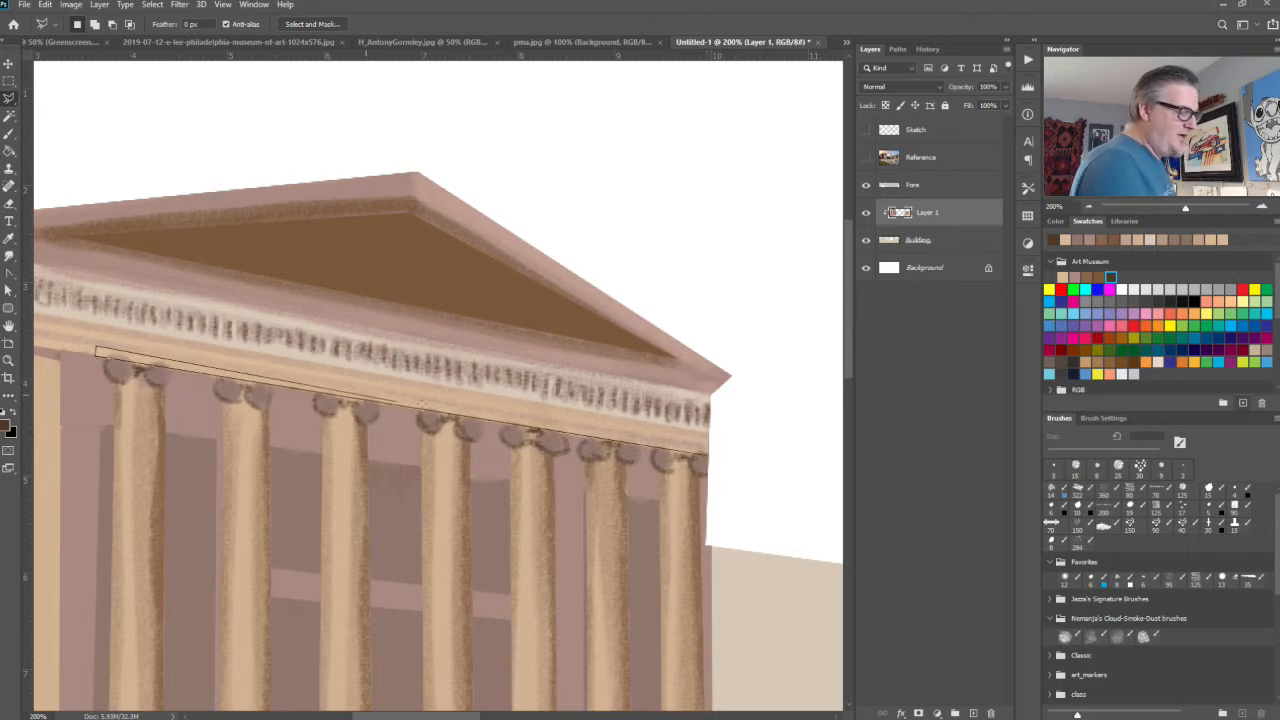
pyautogui.click(707, 456)
pyautogui.hotkey('ctrl', 'd')
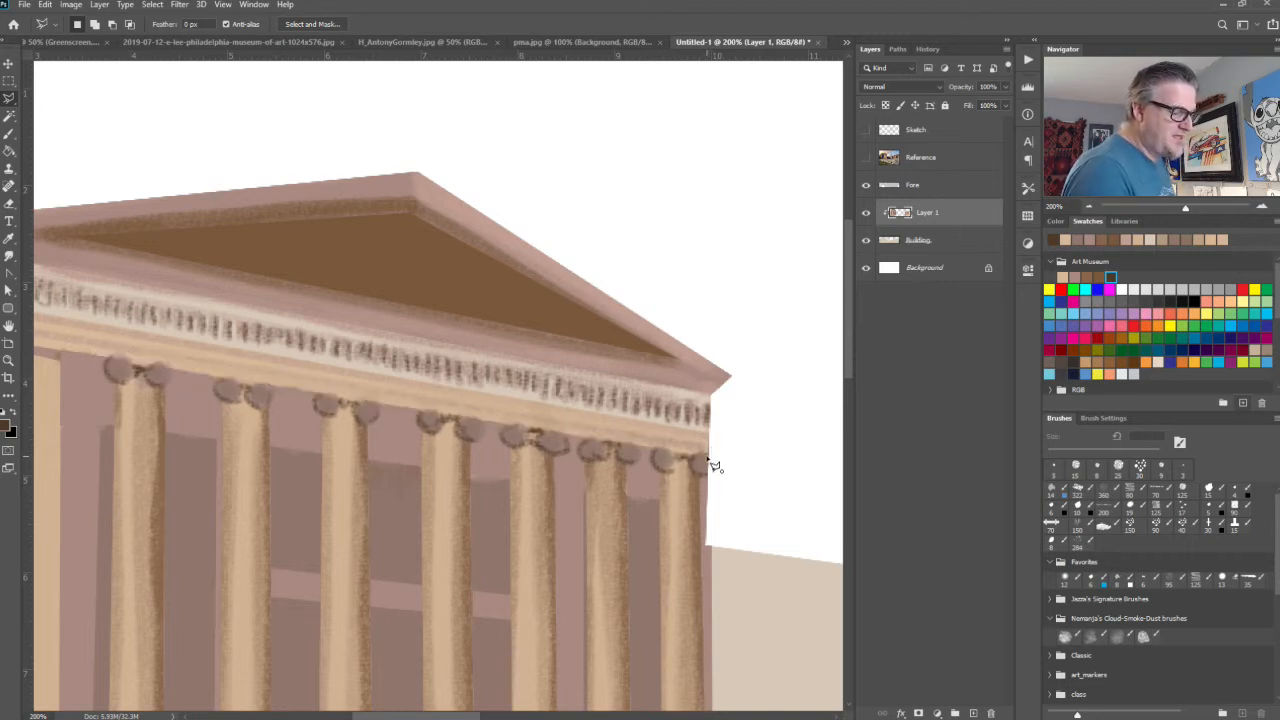
# Step: Select a thin strip directly above the column scrolls with the Polygonal Lasso, paint its edge light tan to clean it up, and deselect
pyautogui.click(95, 350)
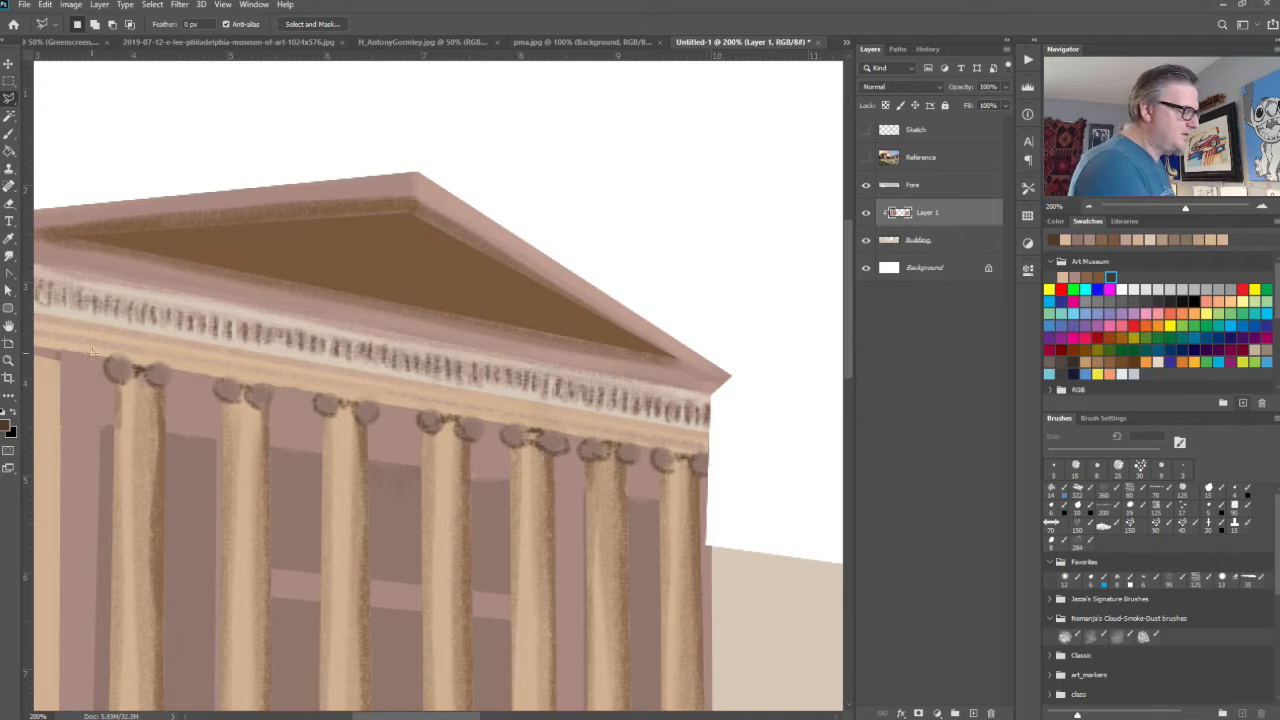
pyautogui.click(707, 456)
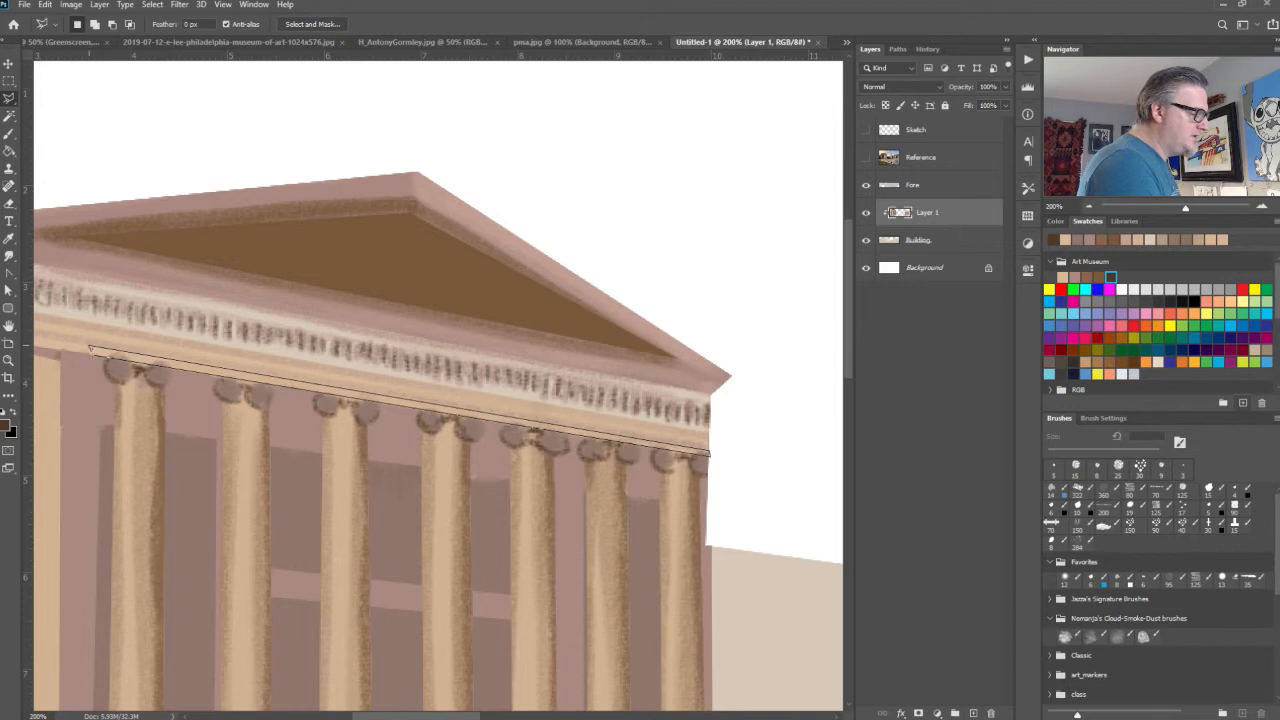
pyautogui.click(90, 346)
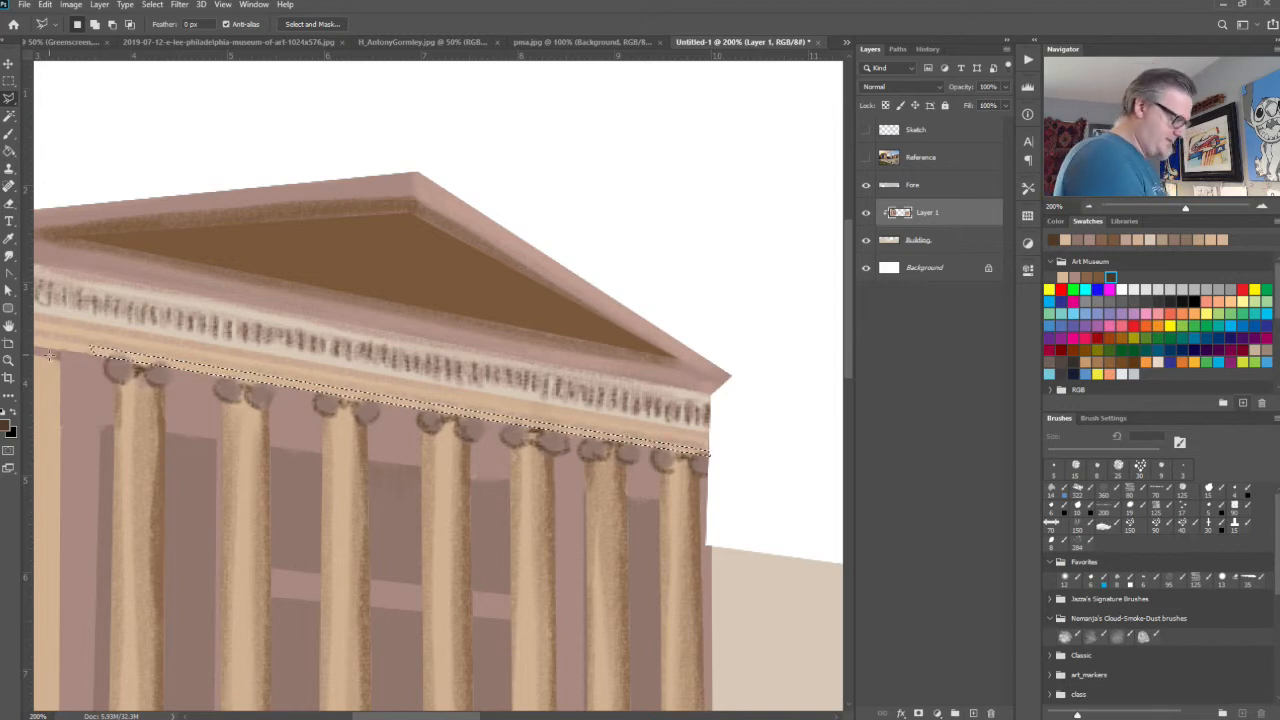
pyautogui.press('b')
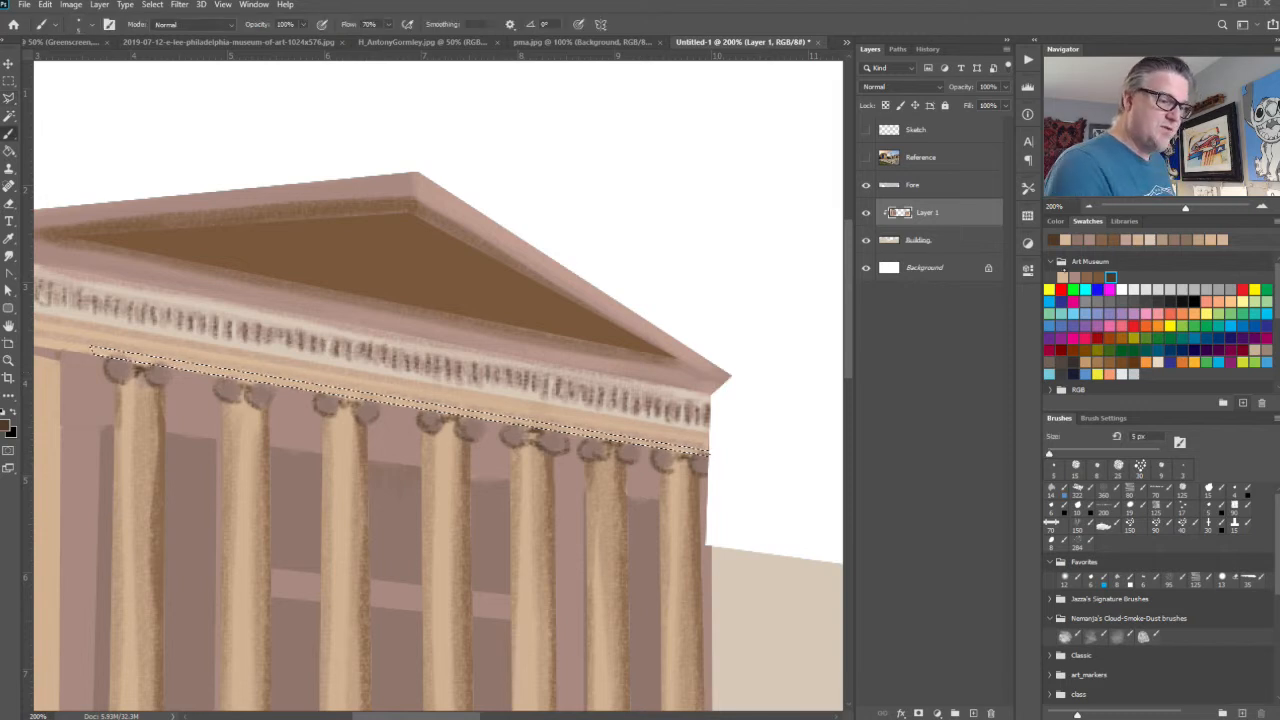
pyautogui.click(1062, 277)
pyautogui.moveTo(350, 395); pyautogui.dragTo(706, 453)
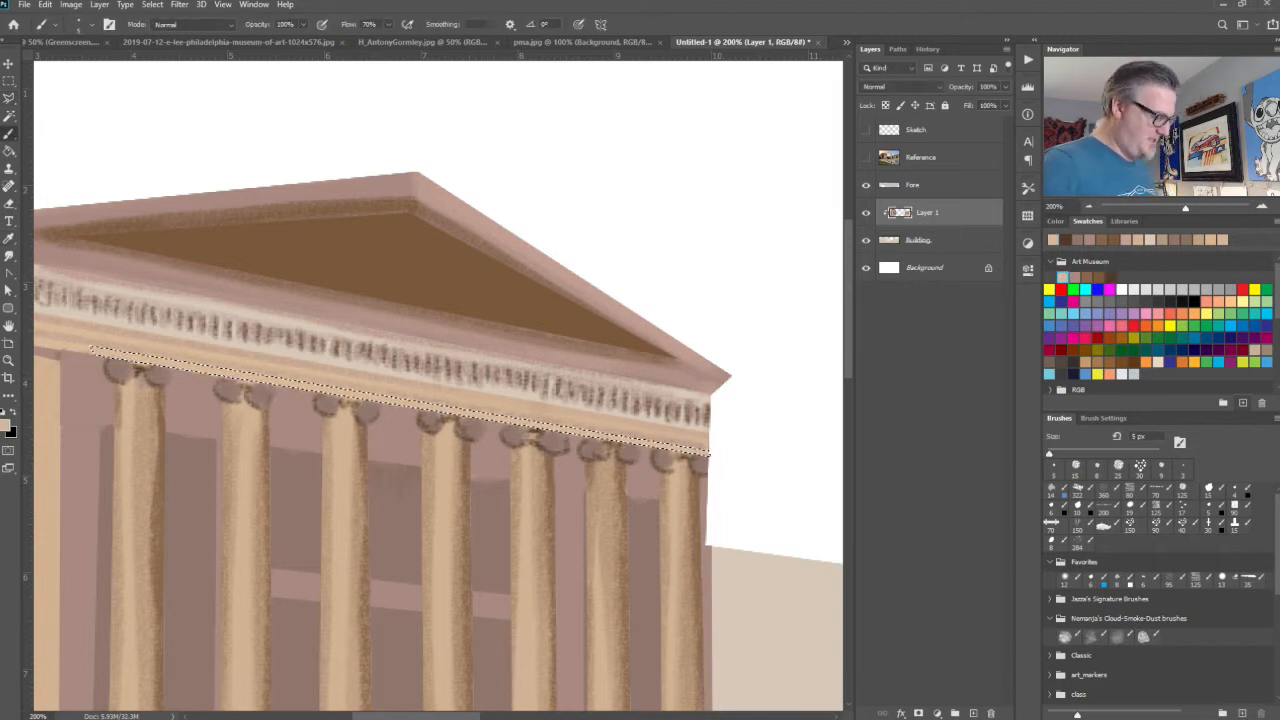
pyautogui.hotkey('ctrl', 'd')
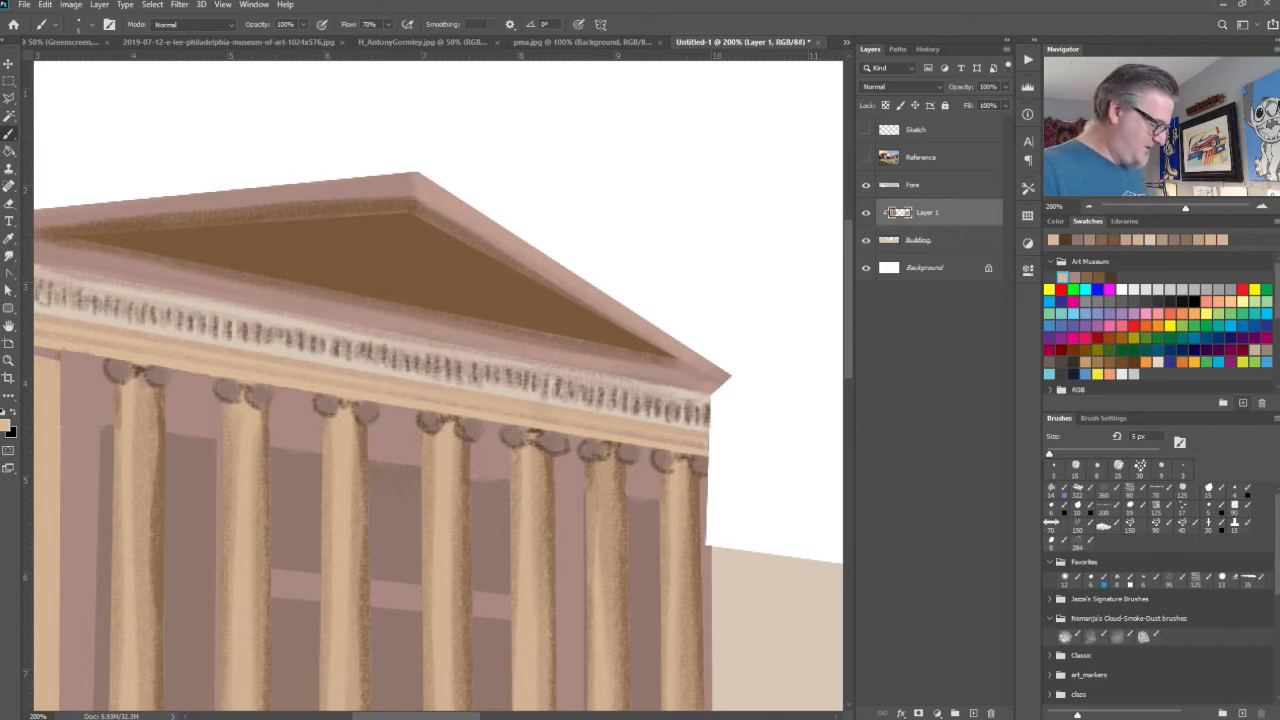
# Step: Select the left pediment's brown triangle with the Magic Wand and mottle it with Art Museum browns and mauve using a 35 px brush
pyautogui.hotkey('ctrl', '-')
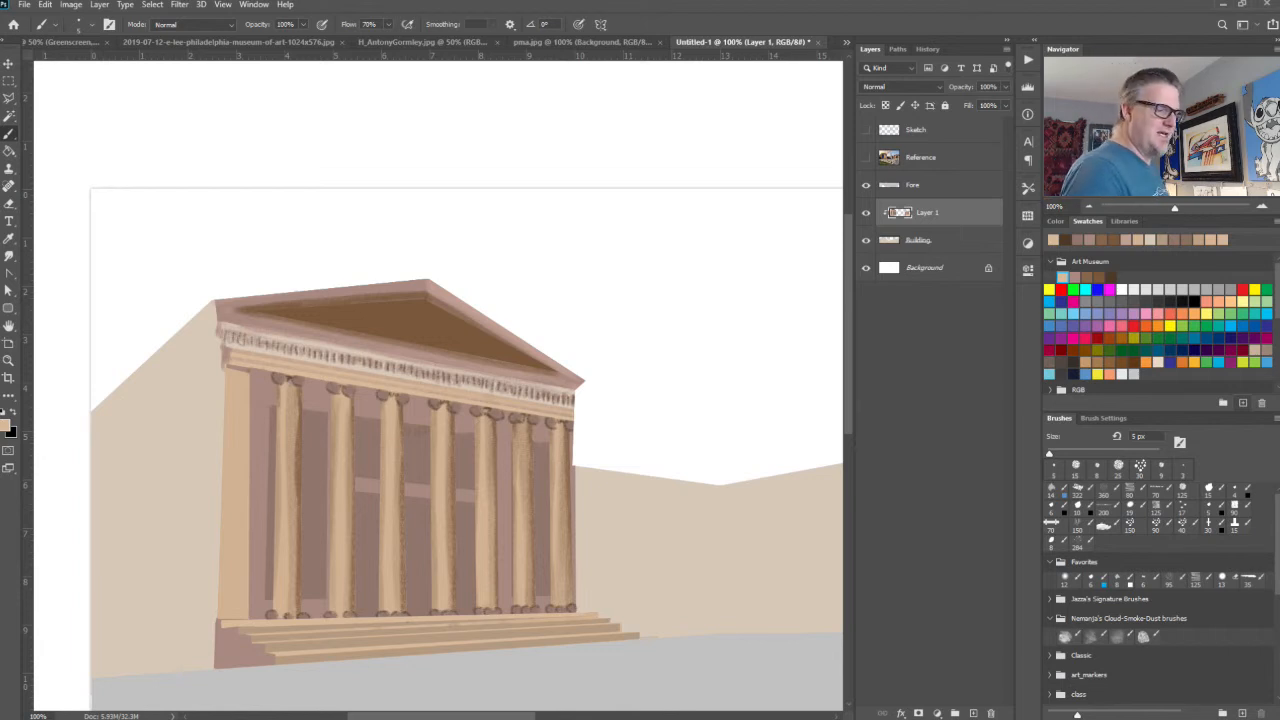
pyautogui.press('w')
pyautogui.click(400, 325)
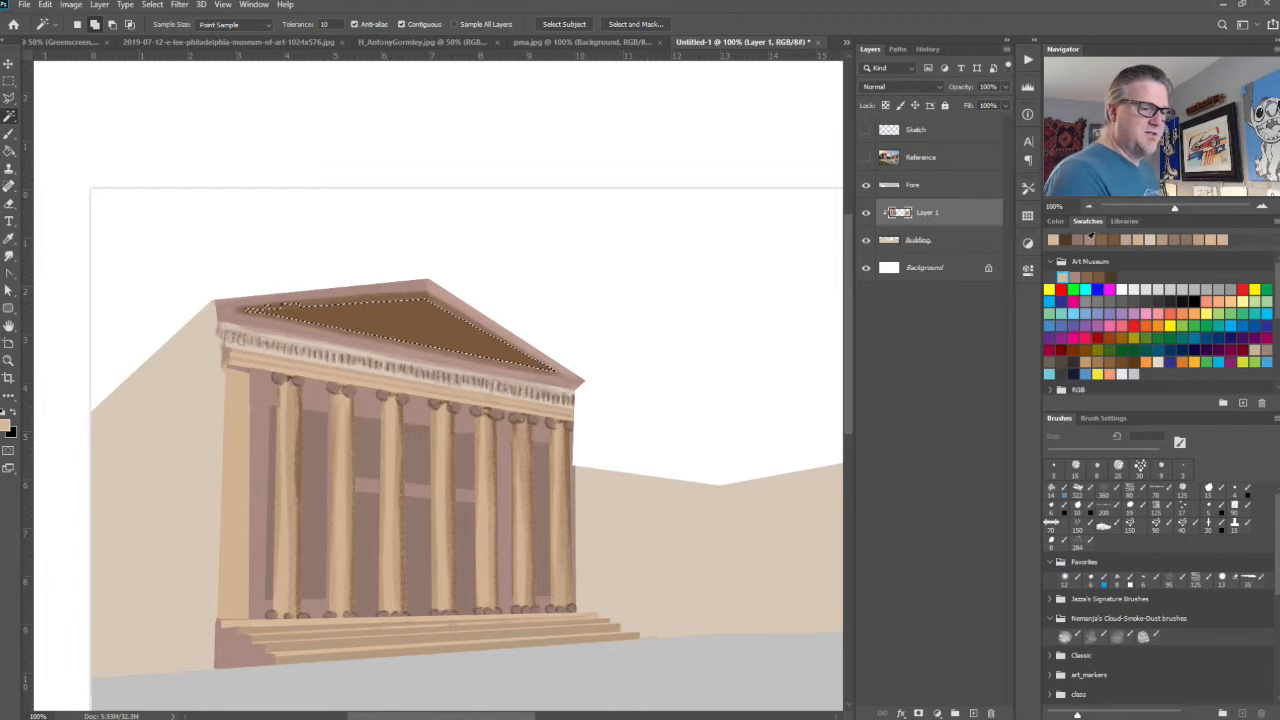
pyautogui.click(1098, 277)
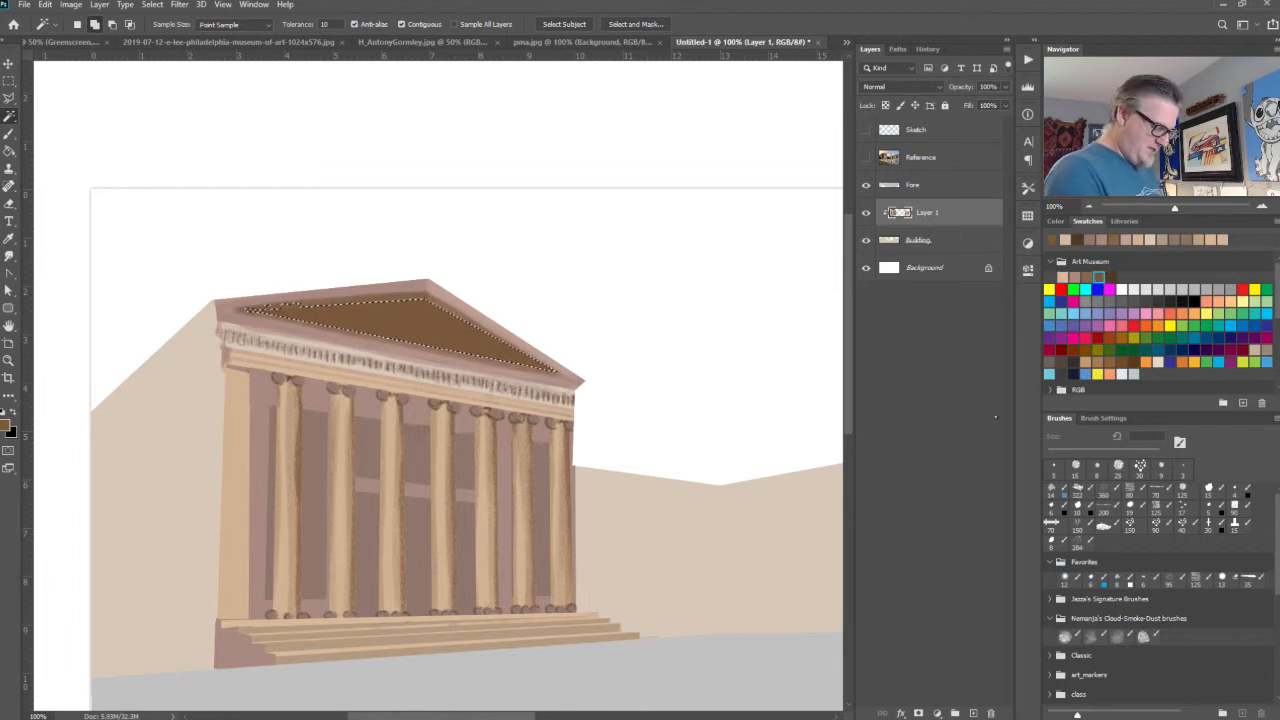
pyautogui.press('b')
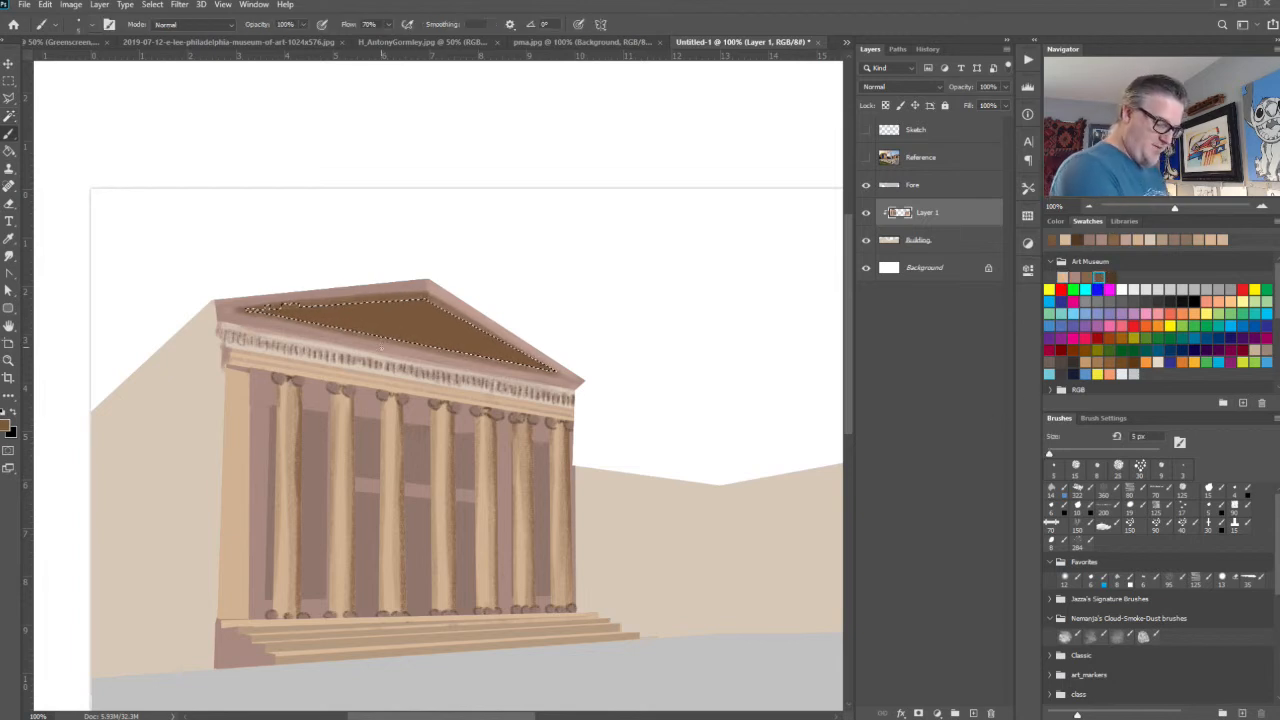
pyautogui.press(']')
pyautogui.press(']')
pyautogui.press(']')
pyautogui.press(']')
pyautogui.press(']')
pyautogui.press(']')
pyautogui.press(']')
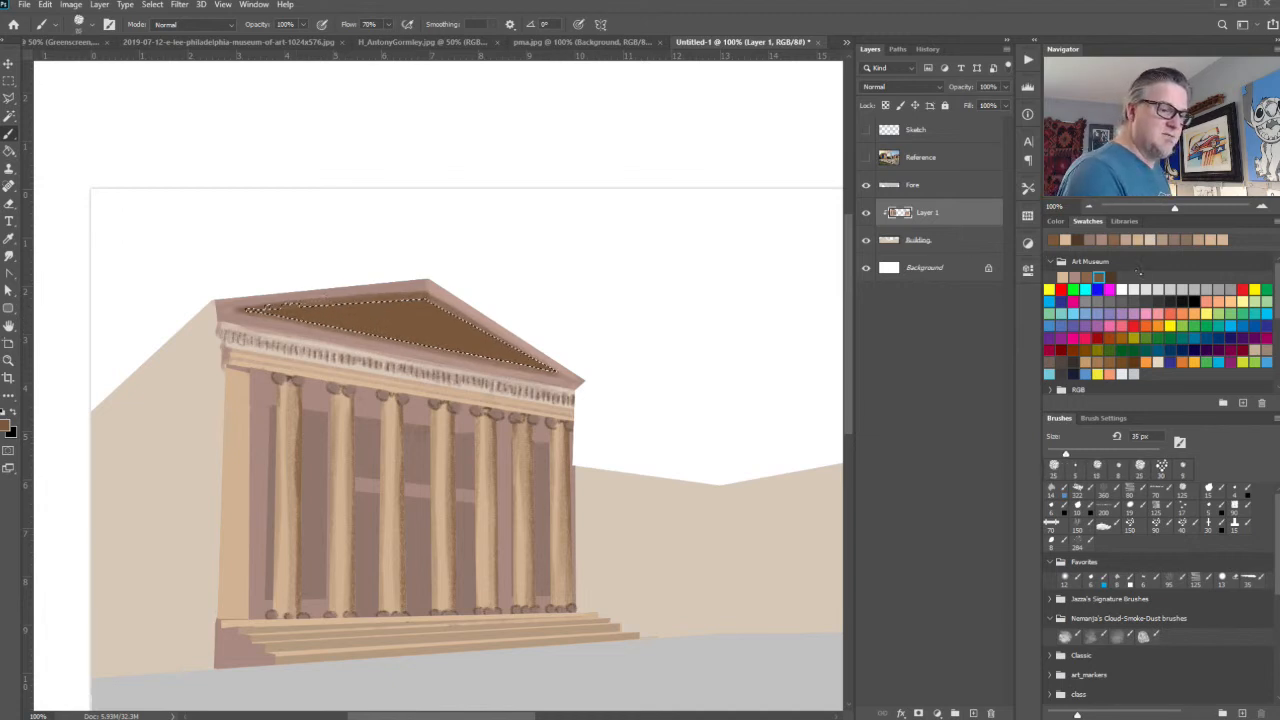
pyautogui.click(1086, 277)
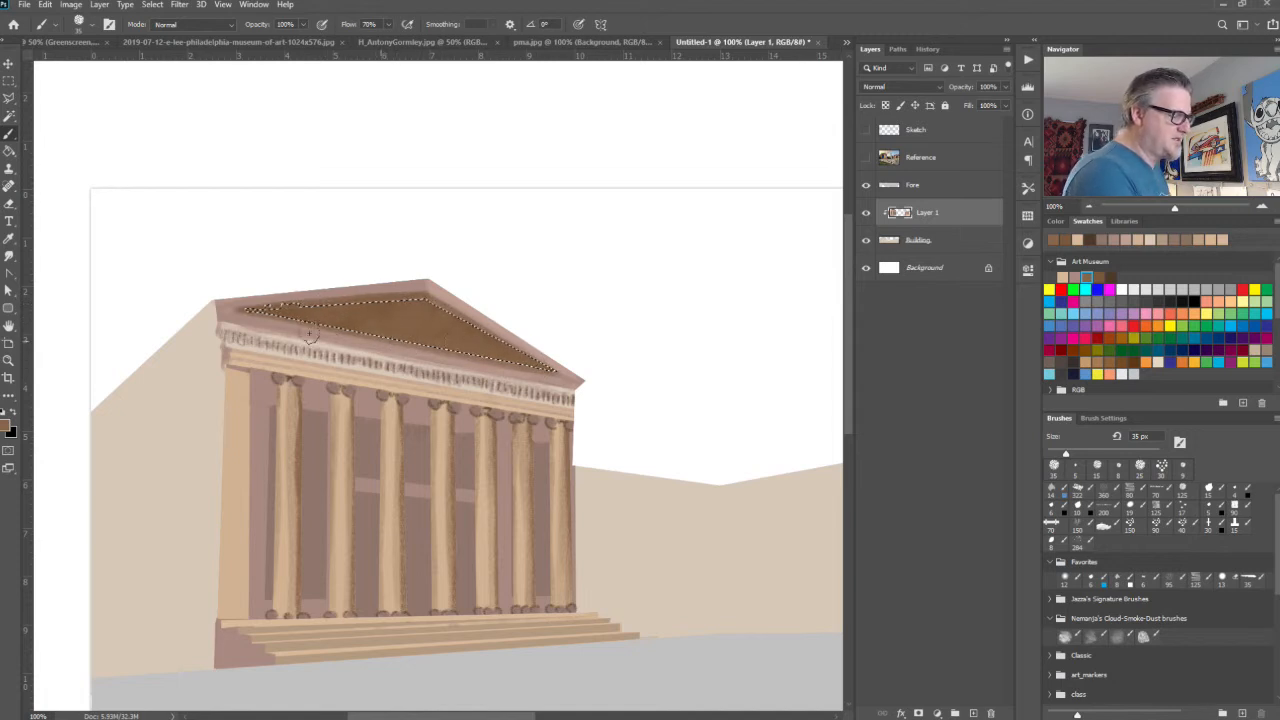
pyautogui.click(1074, 277)
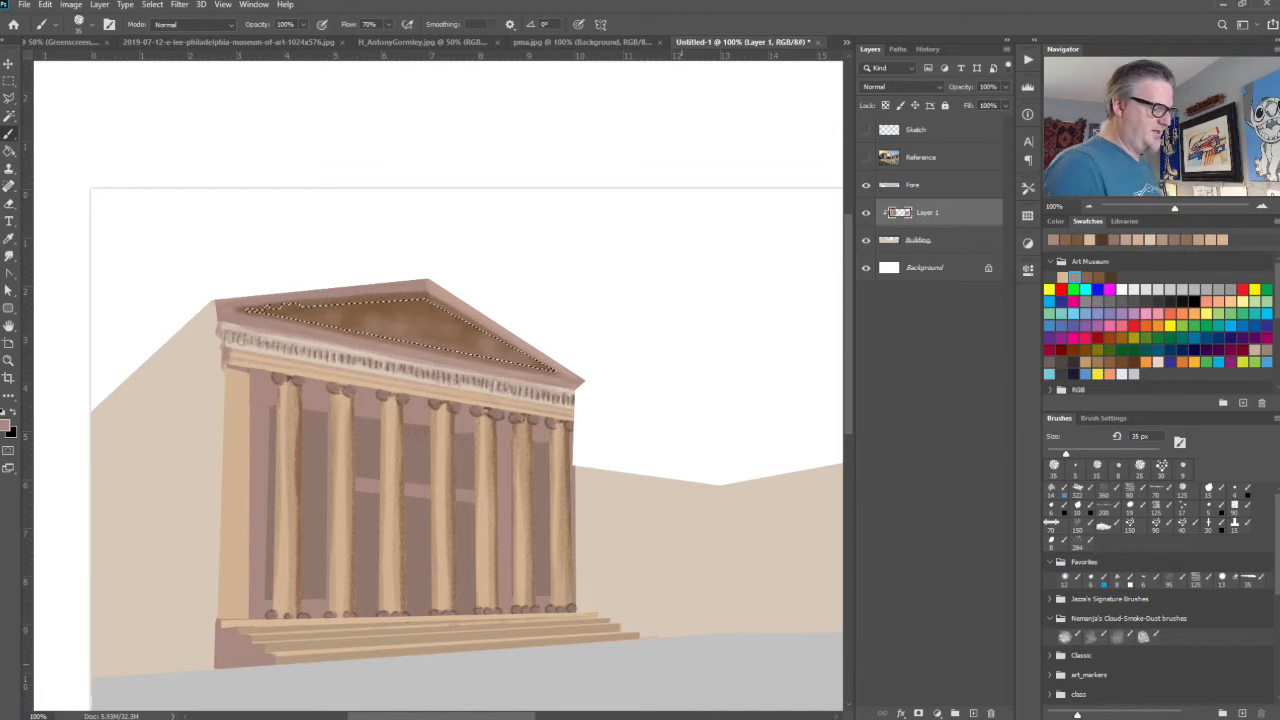
# Step: Load the Building layer's outline as a selection and make Layer 1 the active layer
pyautogui.hotkey('ctrl', '-')
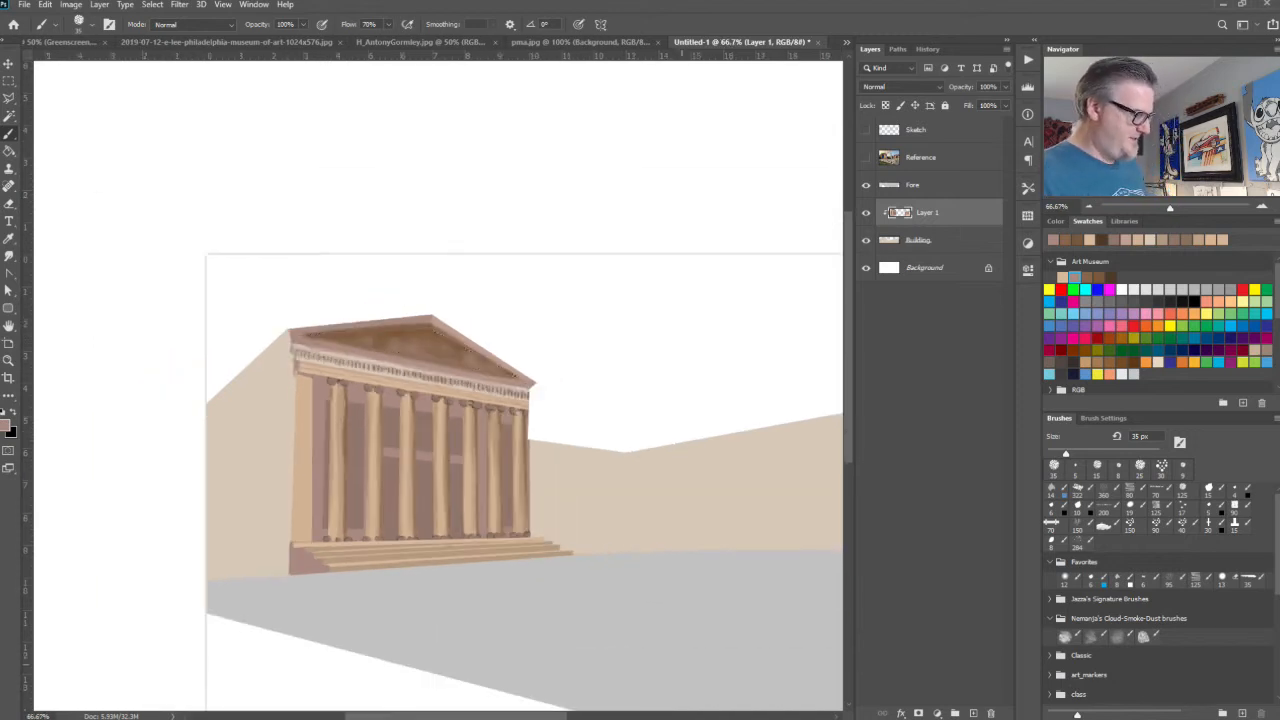
pyautogui.moveTo(645, 561); pyautogui.dragTo(407, 518)
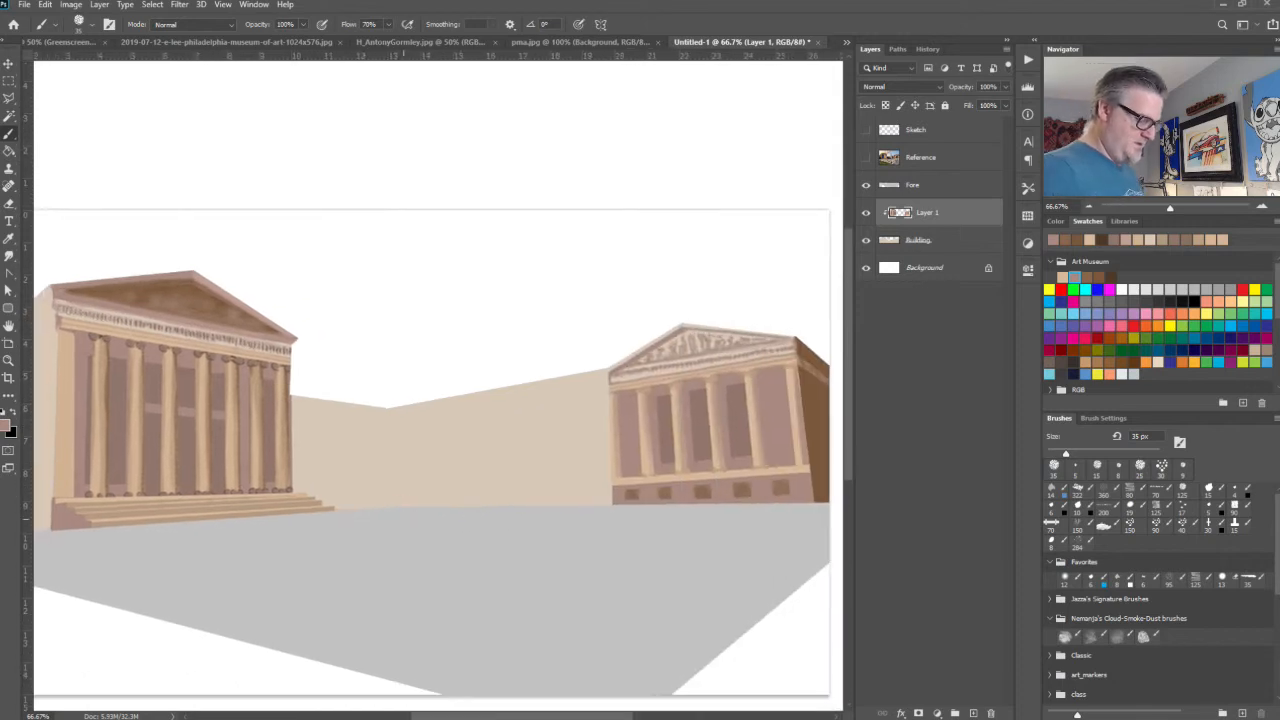
pyautogui.hotkey('ctrl', '-')
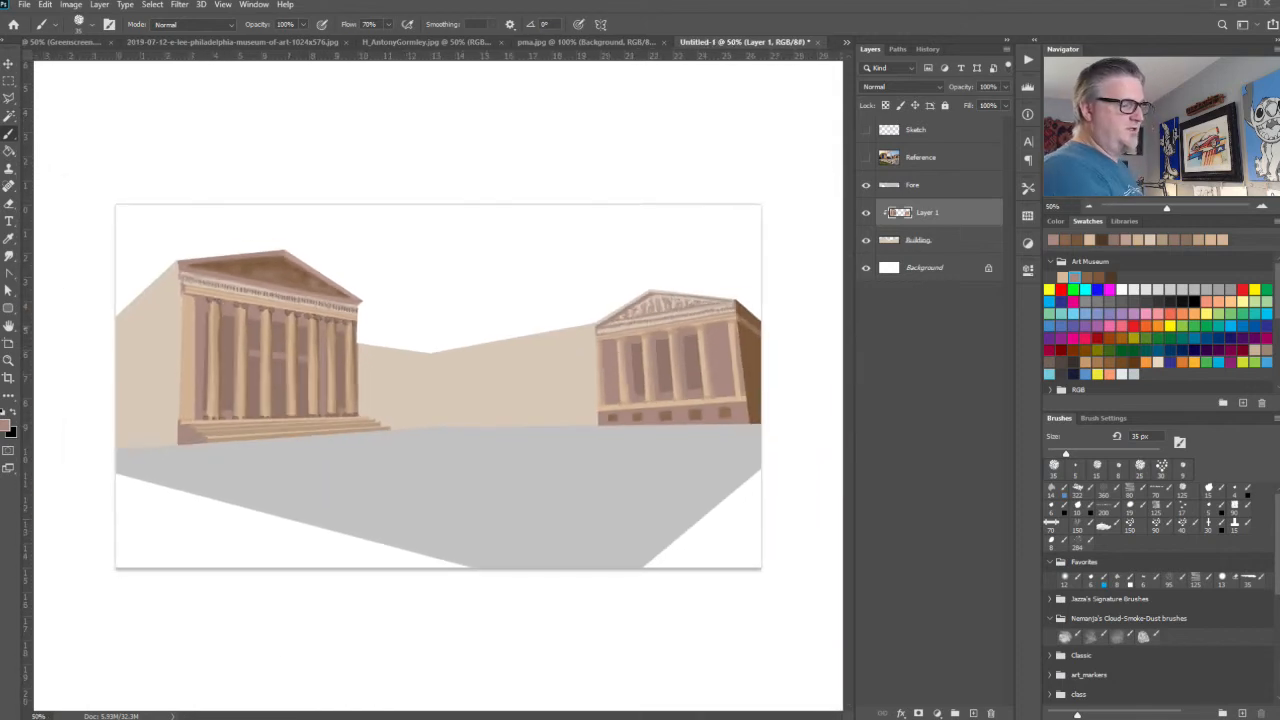
pyautogui.keyDown('ctrl'); pyautogui.click(890, 244); pyautogui.keyUp('ctrl')
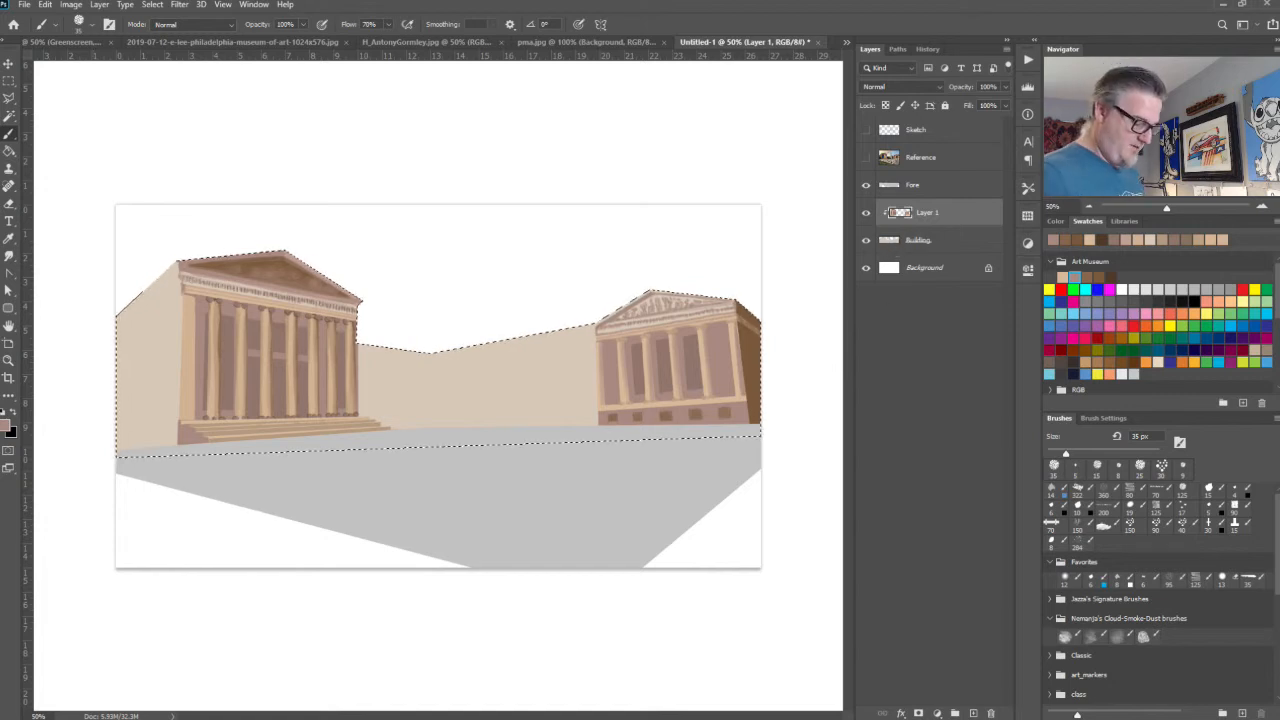
pyautogui.click(891, 248)
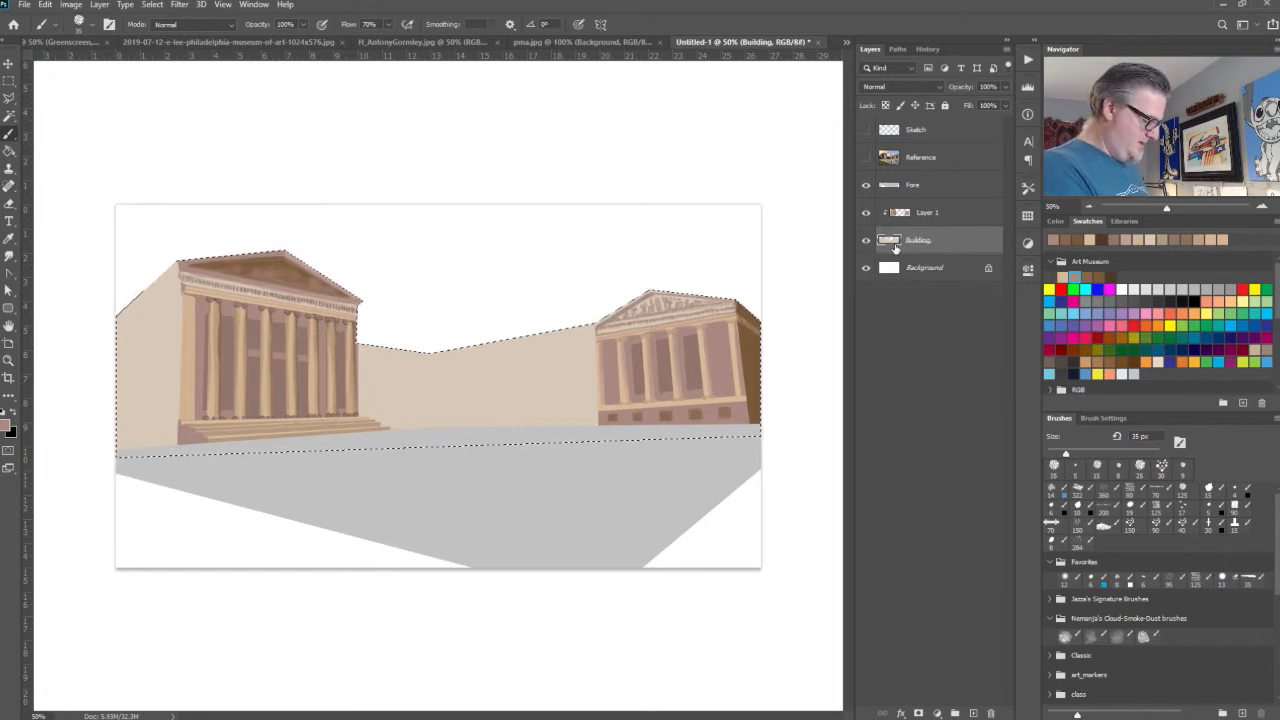
pyautogui.keyDown('shift'); pyautogui.click(904, 222); pyautogui.keyUp('shift')
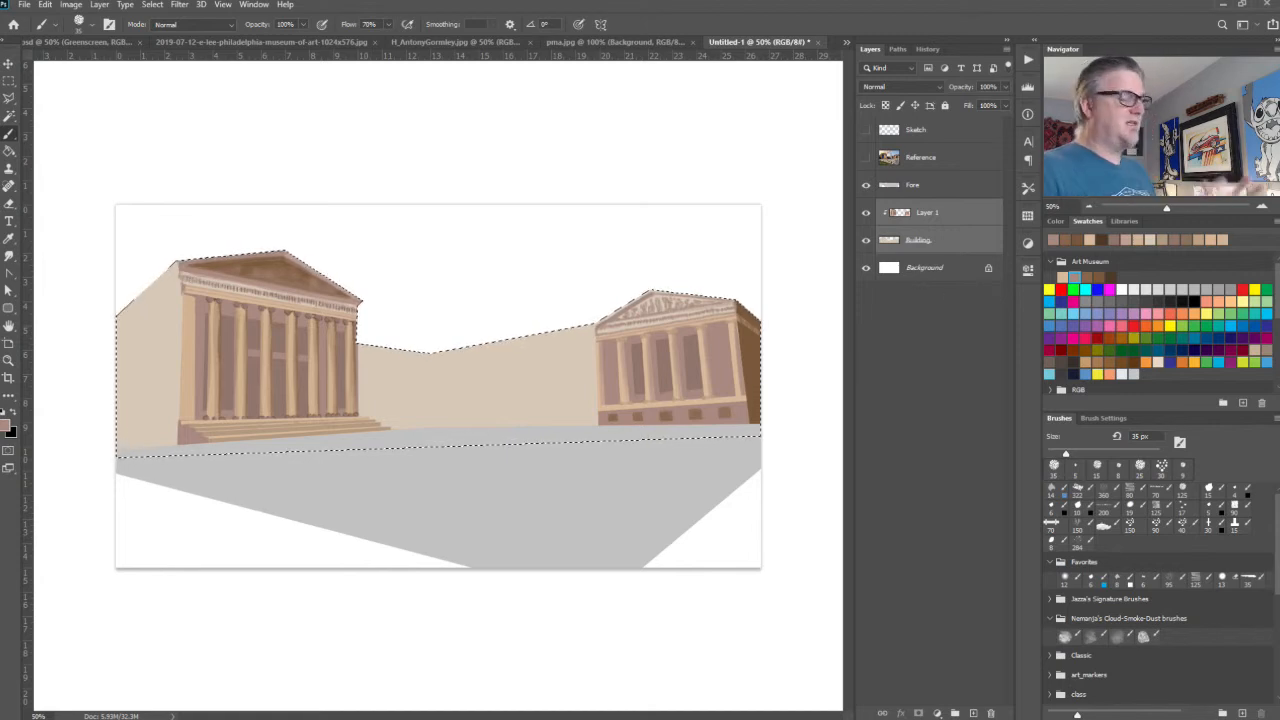
pyautogui.click(895, 244)
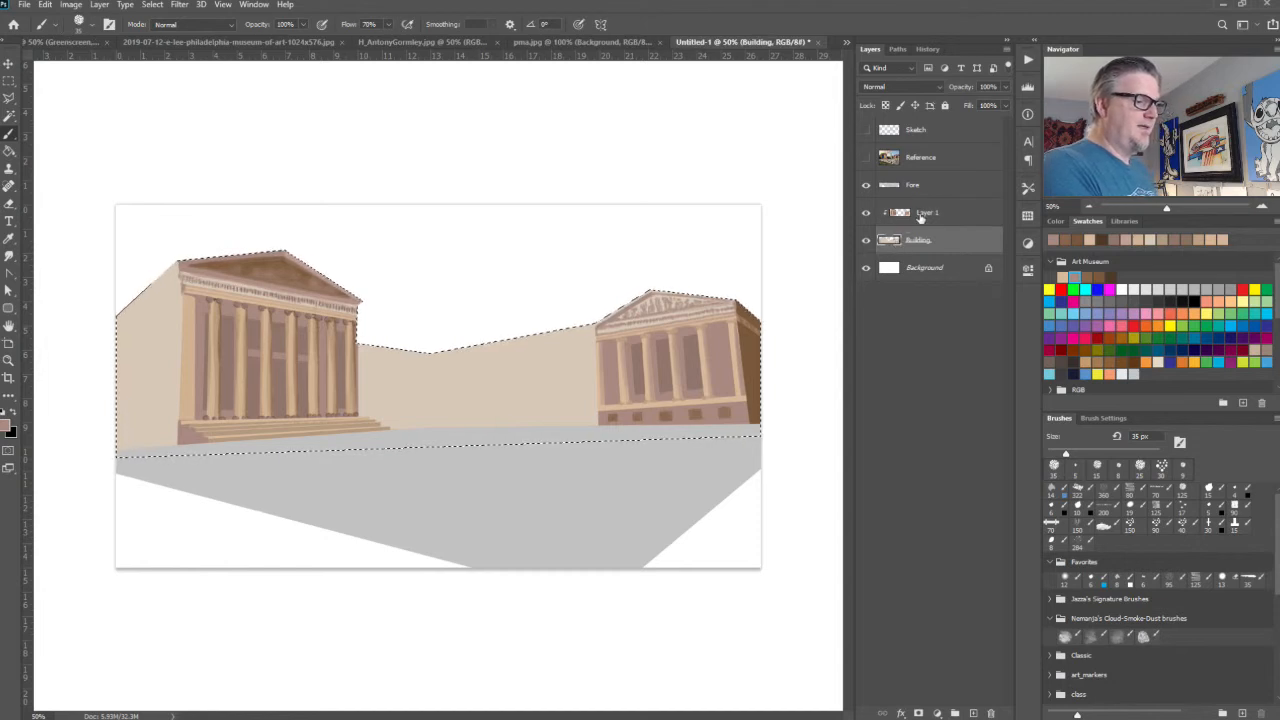
pyautogui.click(918, 212)
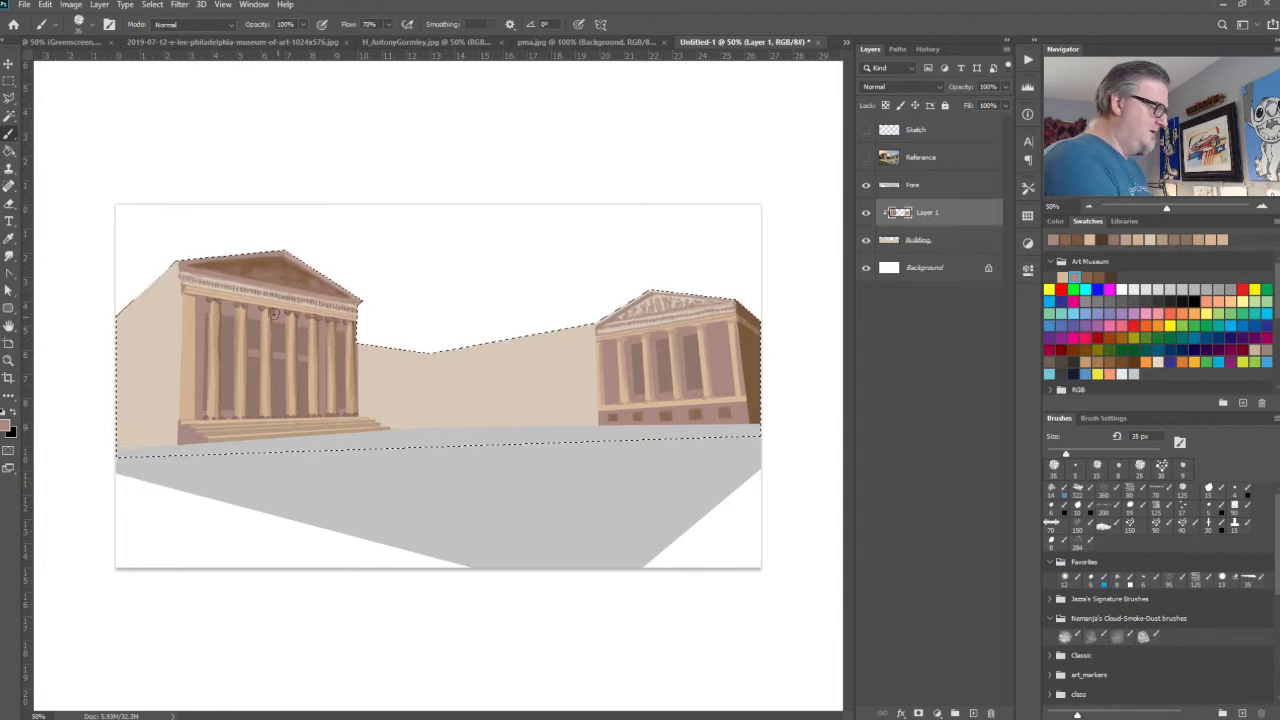
# Step: Subtract all but the left building's side wall with the Polygonal Lasso and fill it with brown sampled from the right building's side
pyautogui.press('l')
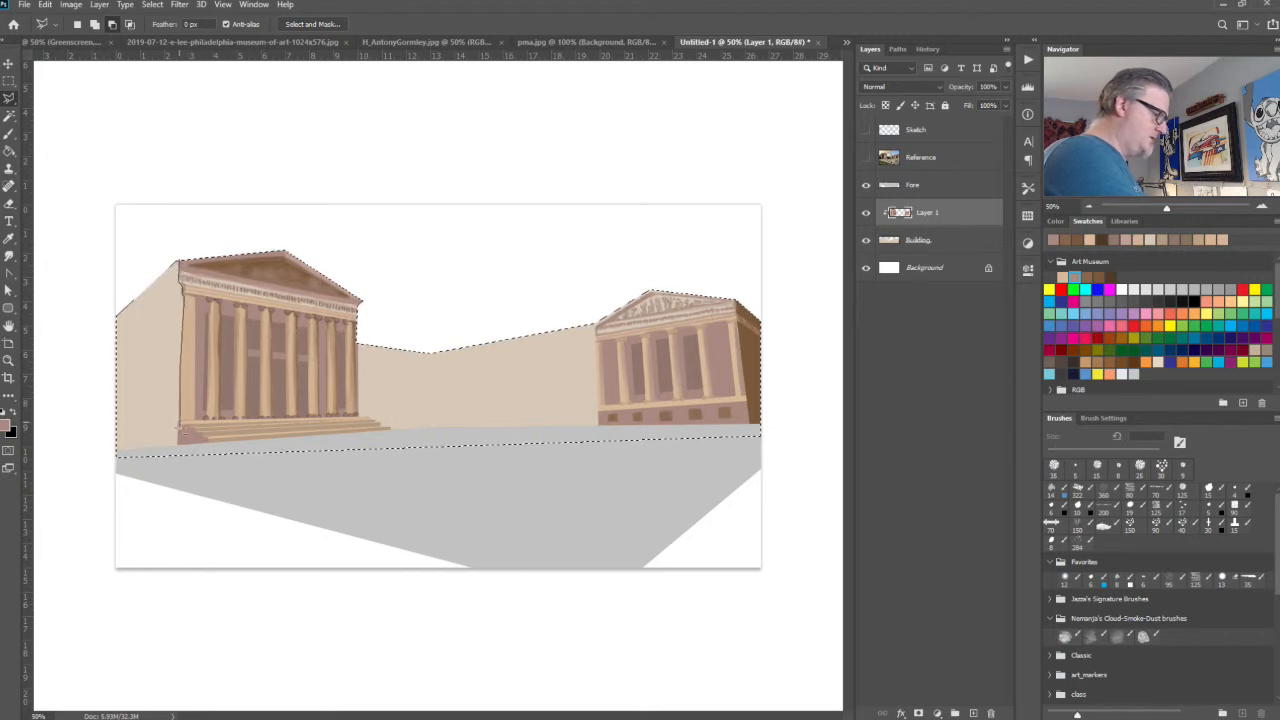
pyautogui.click(177, 443)
pyautogui.click(175, 487)
pyautogui.click(275, 512)
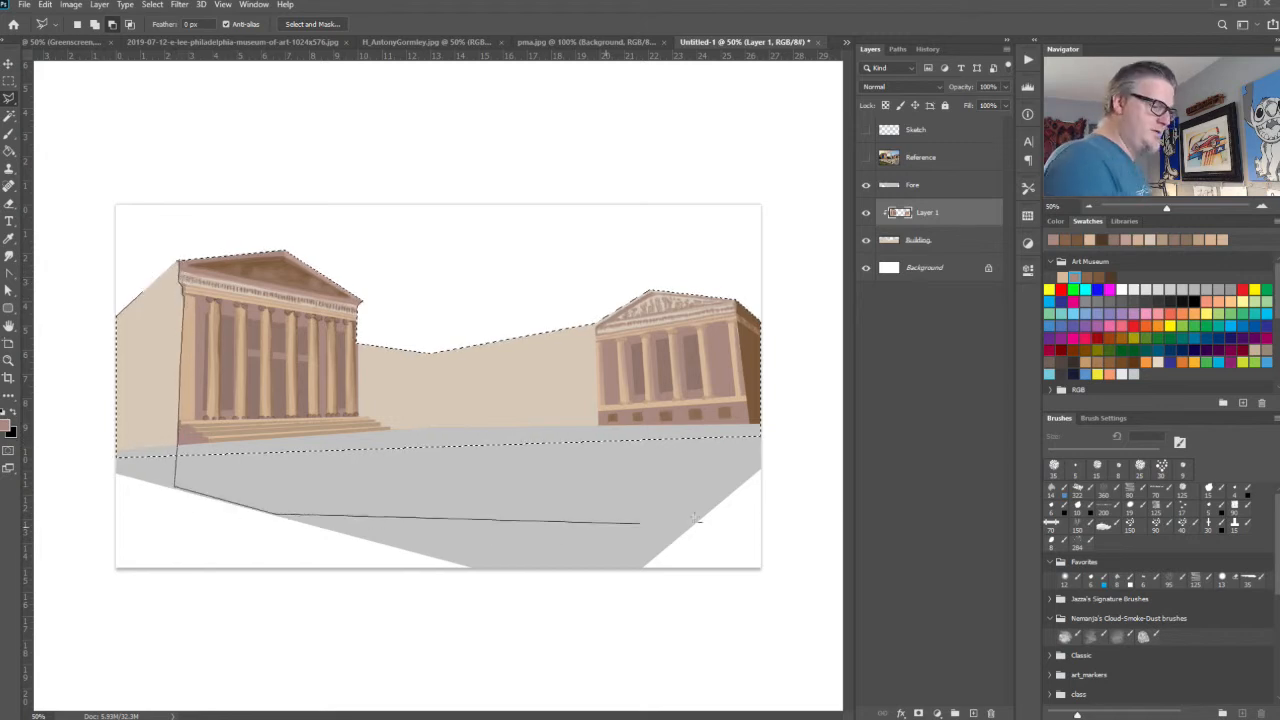
pyautogui.click(810, 503)
pyautogui.click(797, 211)
pyautogui.click(190, 227)
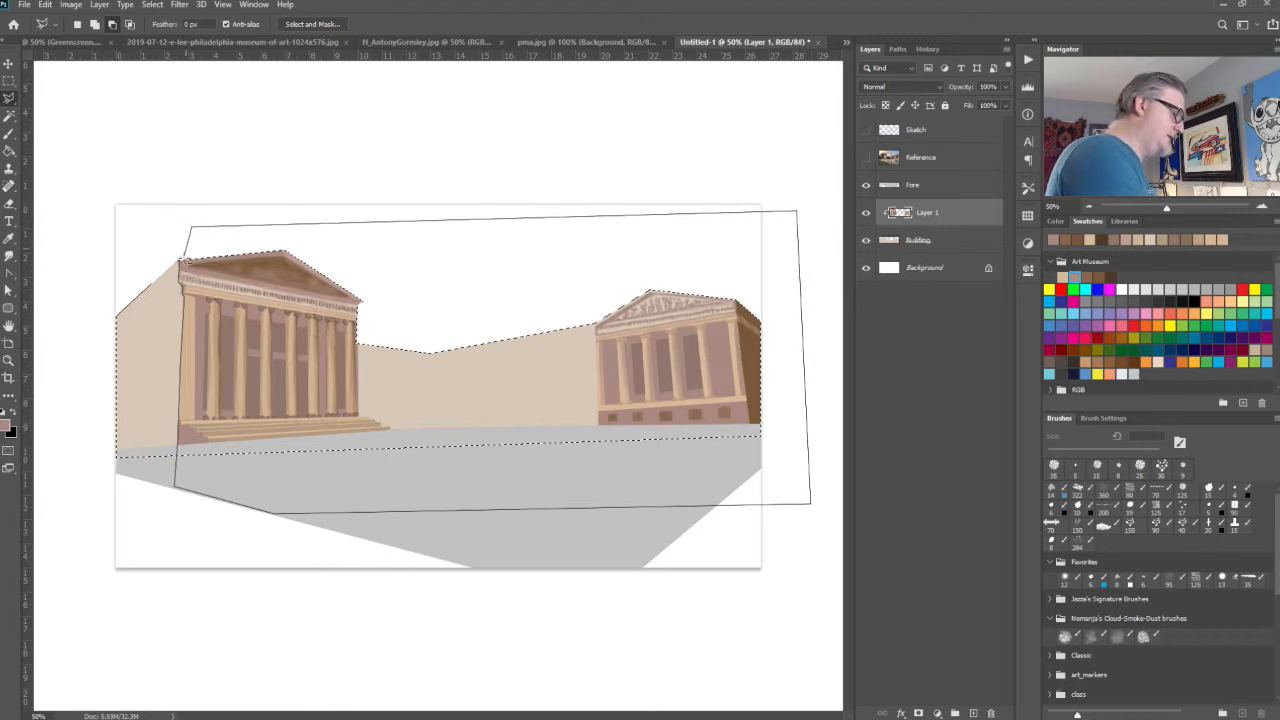
pyautogui.keyDown('alt'); pyautogui.doubleClick(185, 266); pyautogui.keyUp('alt')
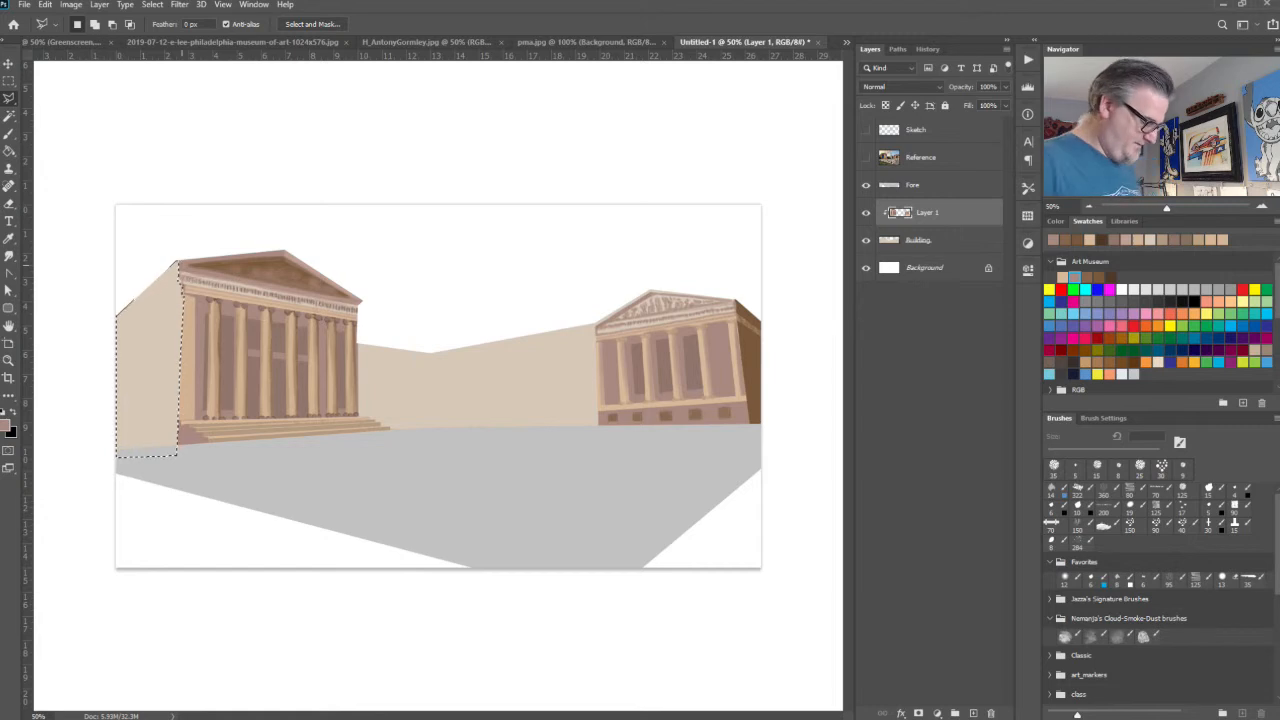
pyautogui.press('b')
pyautogui.keyDown('alt'); pyautogui.click(753, 353); pyautogui.keyUp('alt')
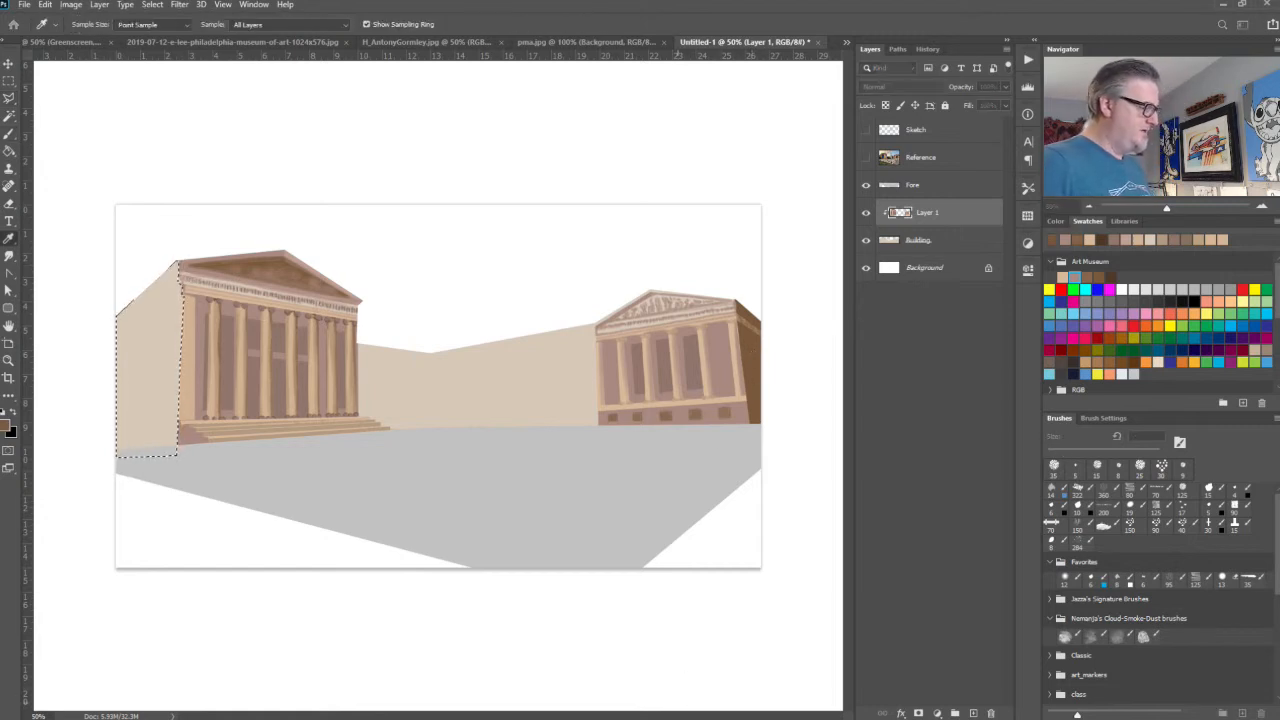
pyautogui.hotkey('alt', 'BackSpace')
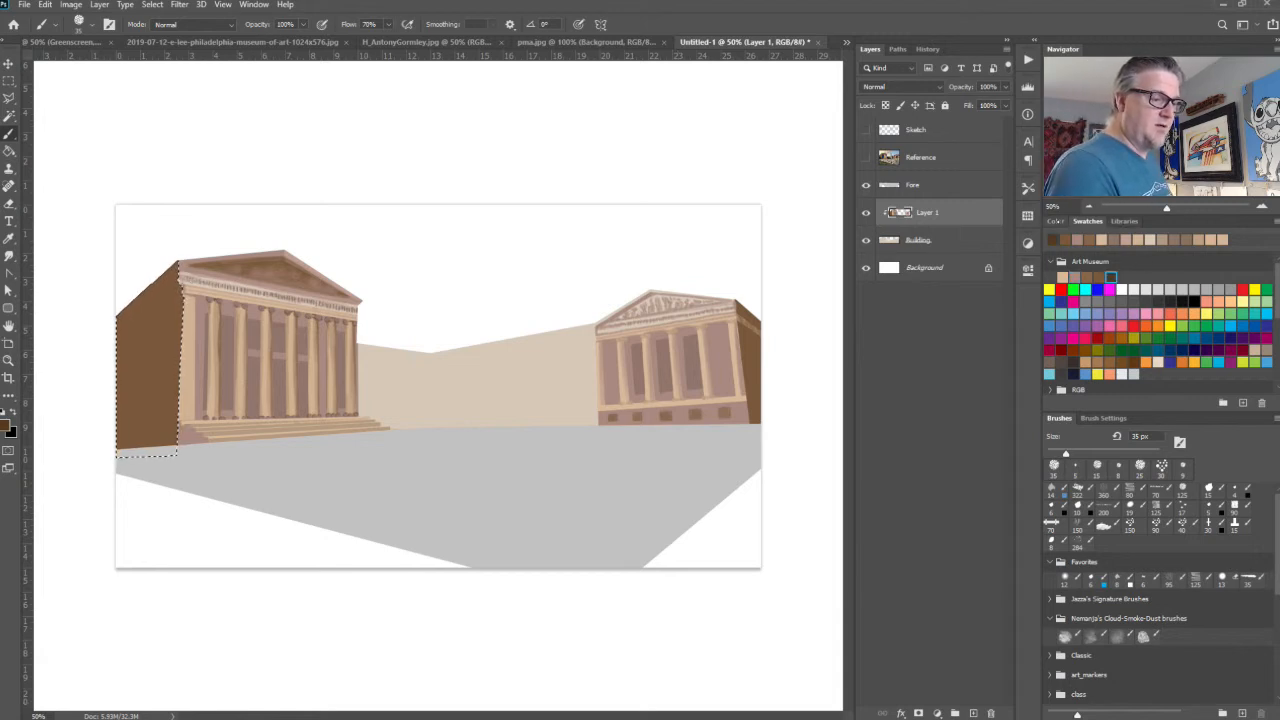
# Step: Shade the left building's side wall with a very dark brown and the darkest Art Museum brown at 35 px, undoing the last stroke
pyautogui.click(1055, 221)
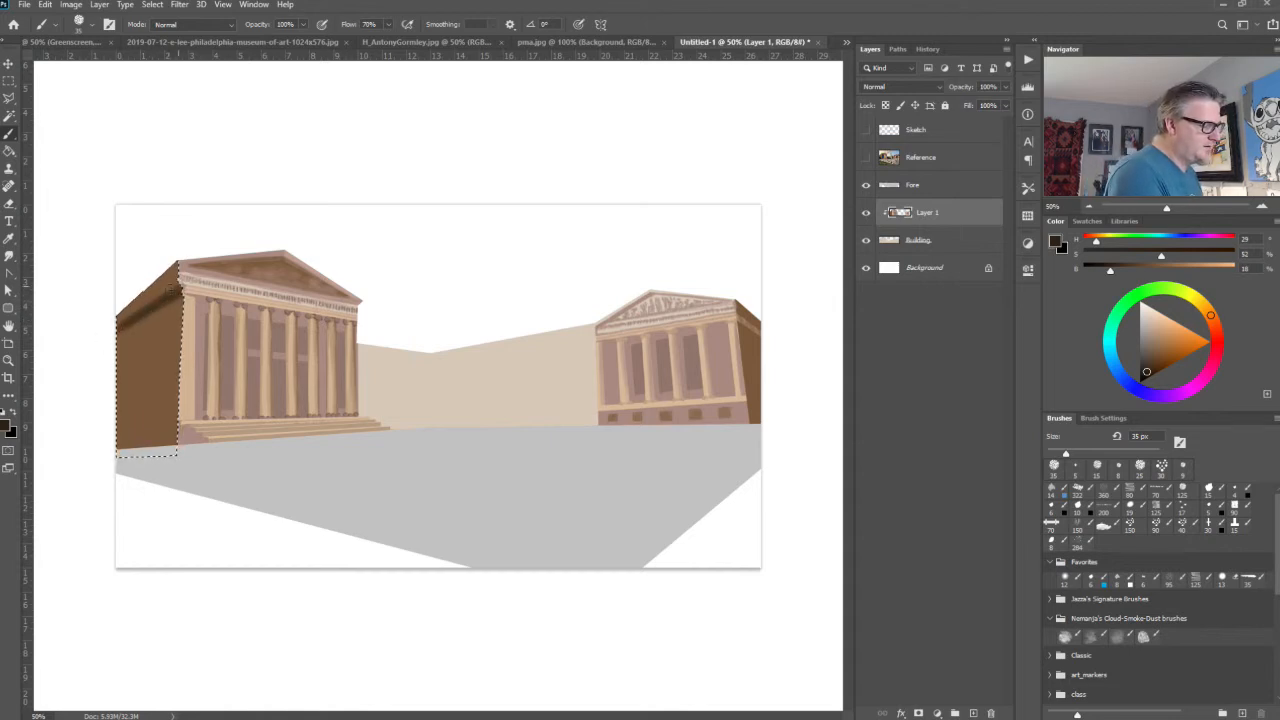
pyautogui.click(1087, 221)
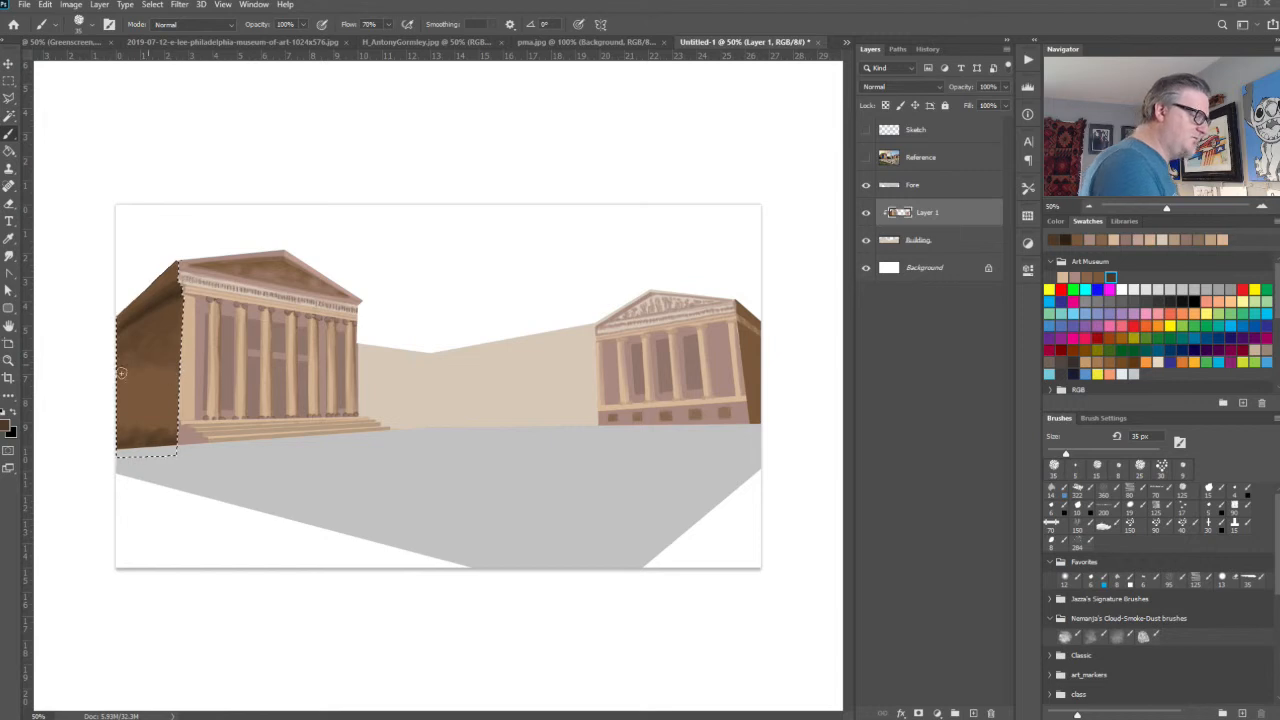
pyautogui.moveTo(122, 373)
pyautogui.mouseDown()
pyautogui.moveTo(158, 363)
pyautogui.moveTo(175, 379)
pyautogui.moveTo(166, 430)
pyautogui.mouseUp()
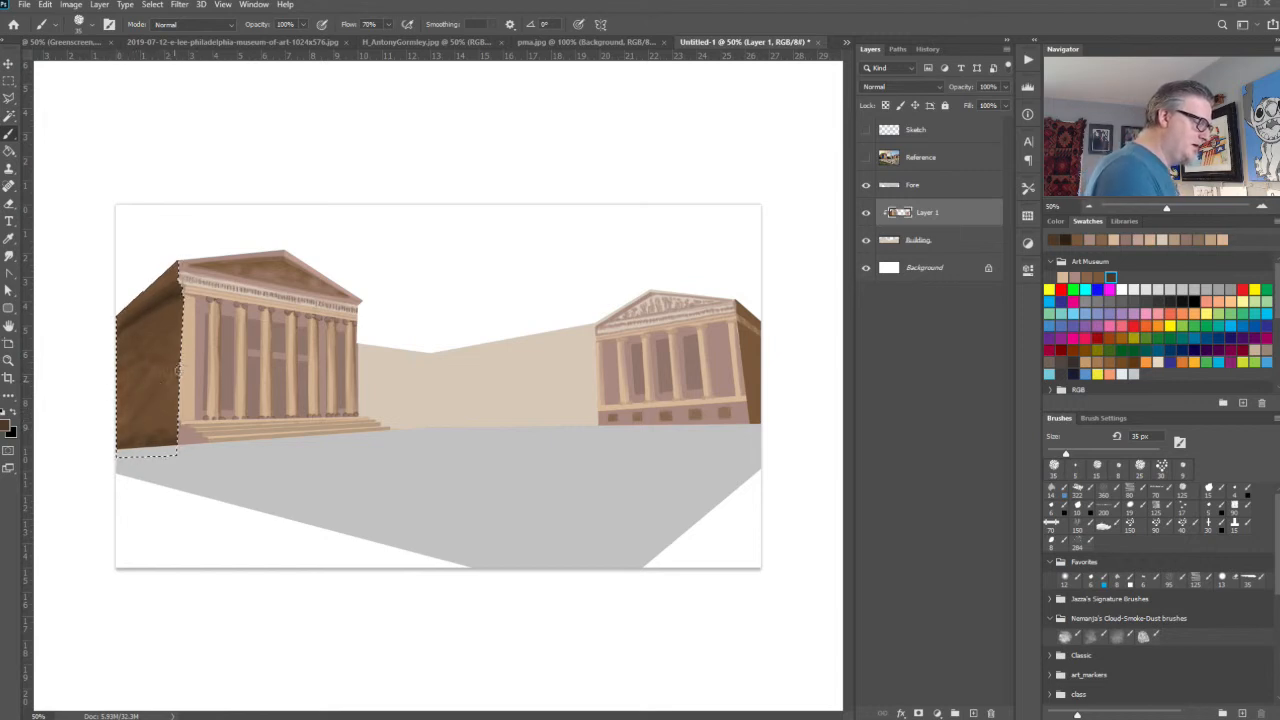
pyautogui.moveTo(157, 350)
pyautogui.mouseDown()
pyautogui.moveTo(143, 362)
pyautogui.moveTo(154, 416)
pyautogui.mouseUp()
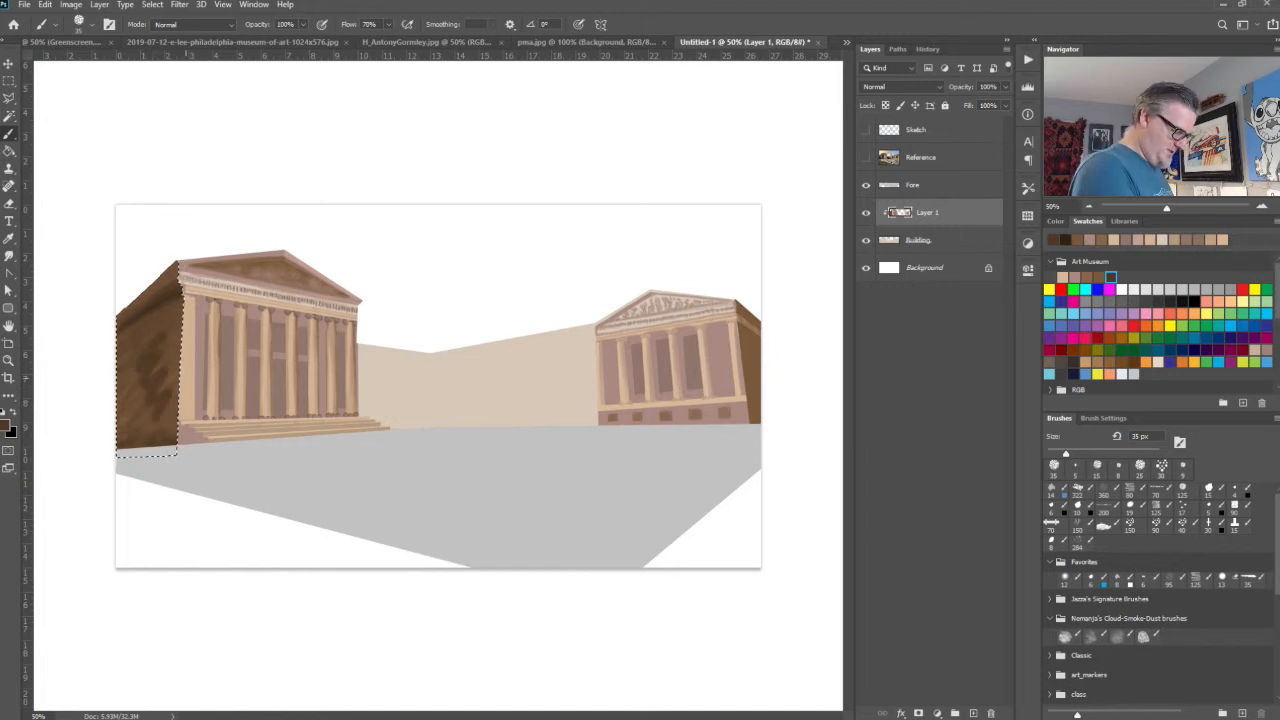
pyautogui.hotkey('ctrl', 'z')
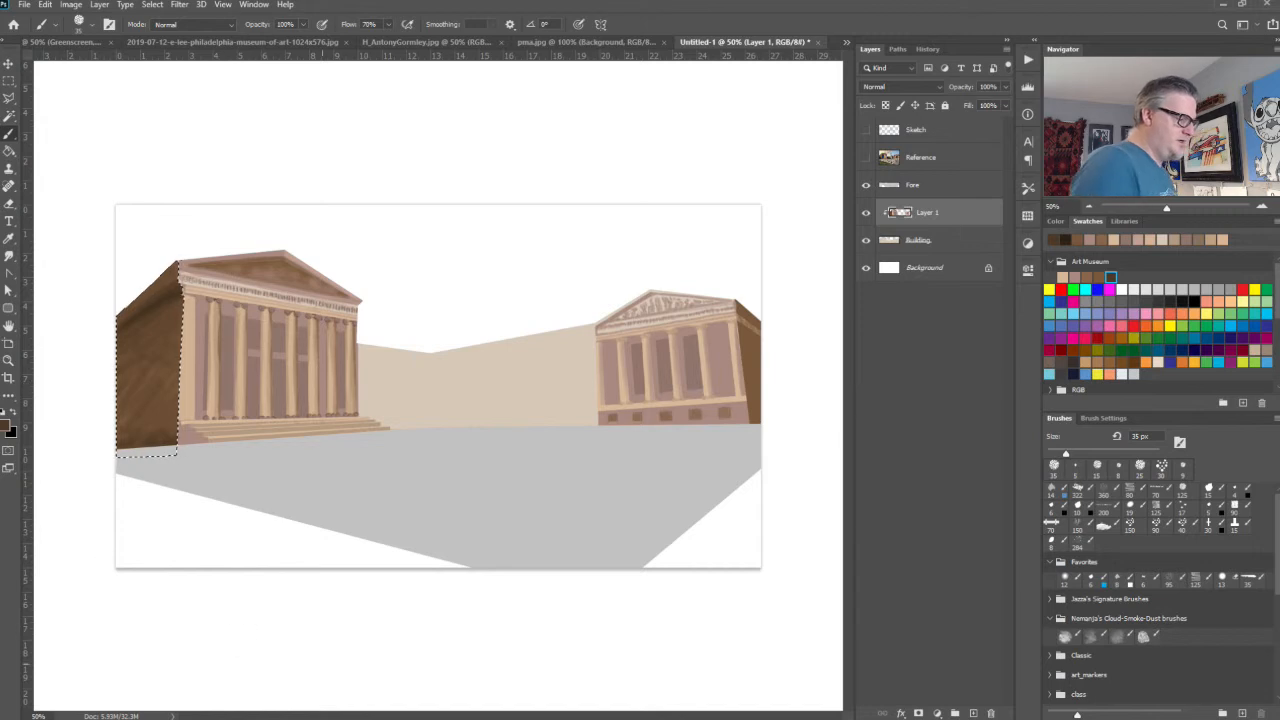
# Step: Blend the side wall's shading with the Smudge tool at 50 px, then deselect the wall
pyautogui.hotkey('ctrl', 'd')
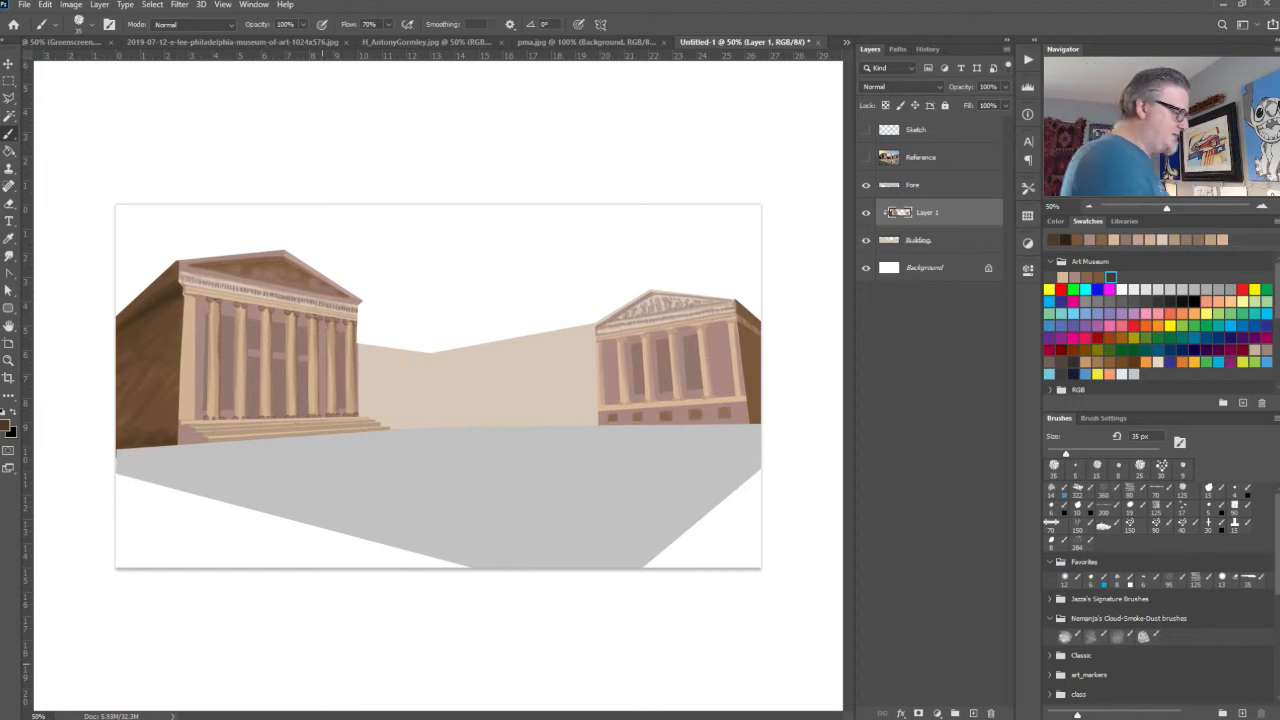
pyautogui.click(9, 257)
pyautogui.hotkey('ctrl', 'z')
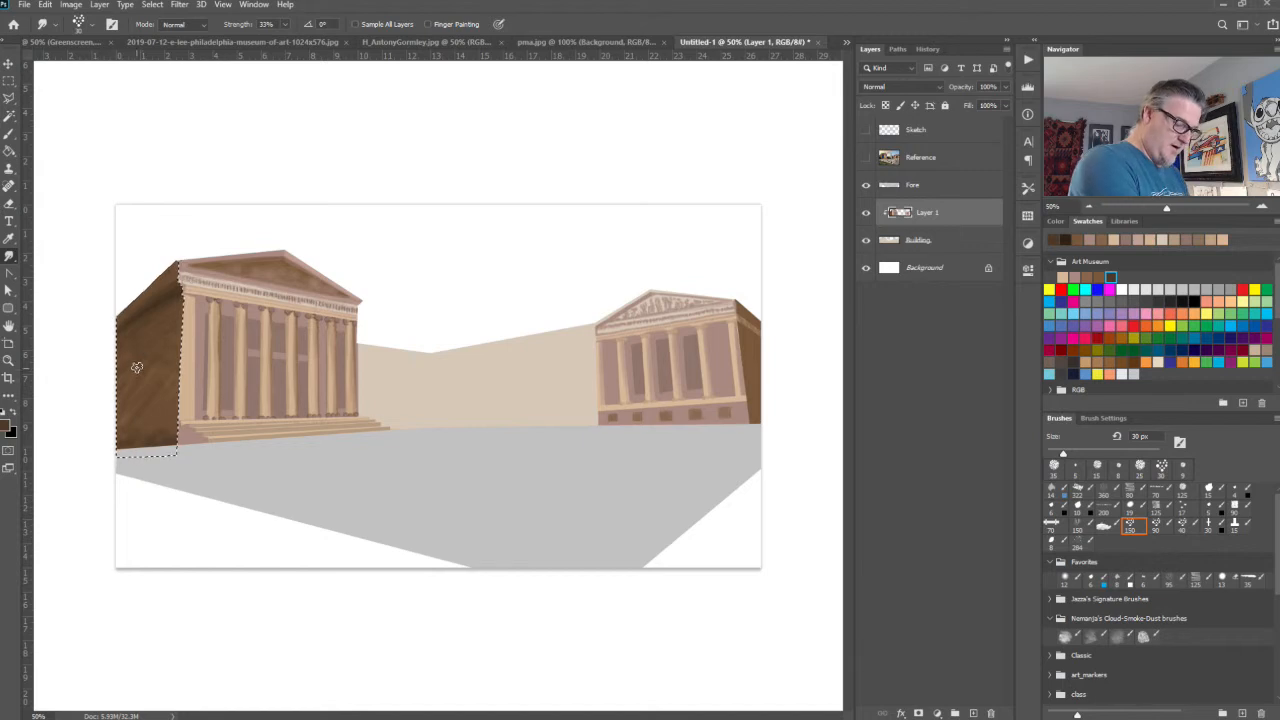
pyautogui.press(']')
pyautogui.press(']')
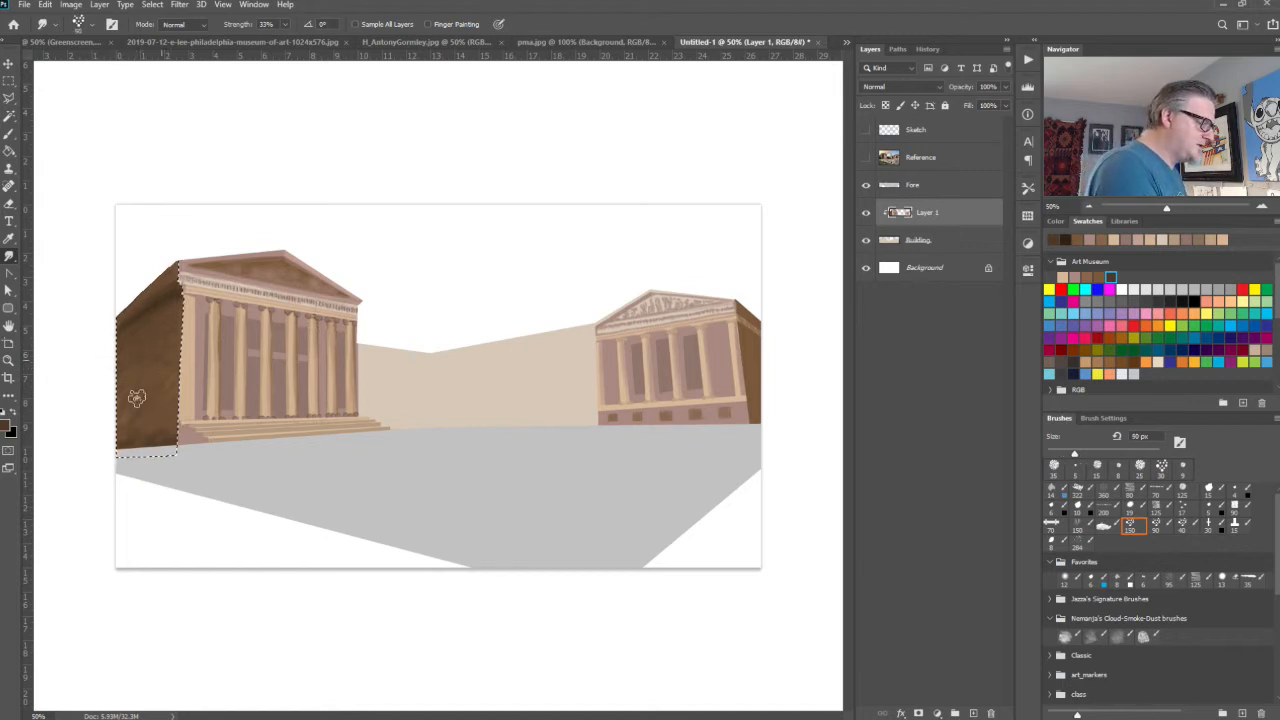
pyautogui.moveTo(137, 398)
pyautogui.mouseDown()
pyautogui.moveTo(134, 442)
pyautogui.moveTo(174, 440)
pyautogui.moveTo(158, 448)
pyautogui.moveTo(138, 423)
pyautogui.moveTo(176, 347)
pyautogui.moveTo(145, 352)
pyautogui.moveTo(137, 332)
pyautogui.moveTo(115, 334)
pyautogui.moveTo(170, 276)
pyautogui.mouseUp()
pyautogui.moveTo(120, 402)
pyautogui.mouseDown()
pyautogui.moveTo(150, 400)
pyautogui.moveTo(155, 312)
pyautogui.moveTo(160, 322)
pyautogui.moveTo(131, 331)
pyautogui.moveTo(127, 369)
pyautogui.moveTo(160, 372)
pyautogui.moveTo(125, 435)
pyautogui.moveTo(166, 430)
pyautogui.mouseUp()
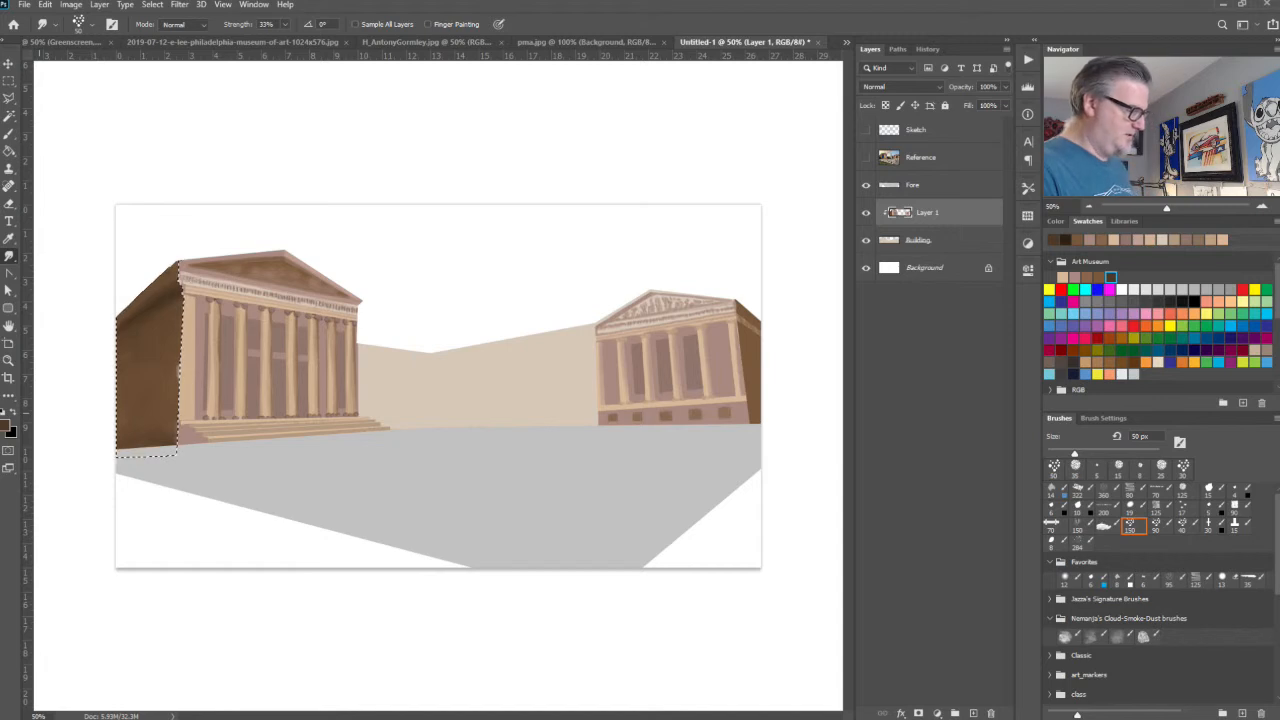
pyautogui.hotkey('ctrl', 'd')
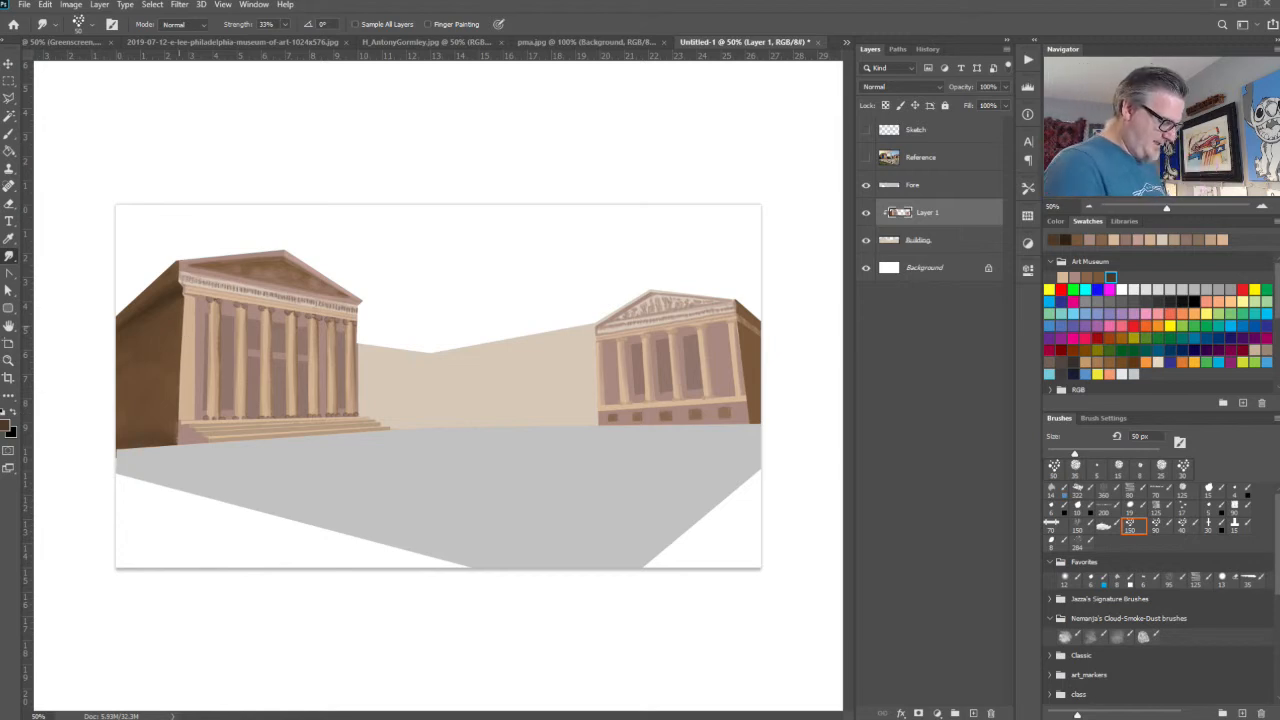
# Step: Select the light tan corner pilaster beside the left building's dark side wall with the Magic Wand, ready for the Brush
pyautogui.press('w')
pyautogui.click(189, 415)
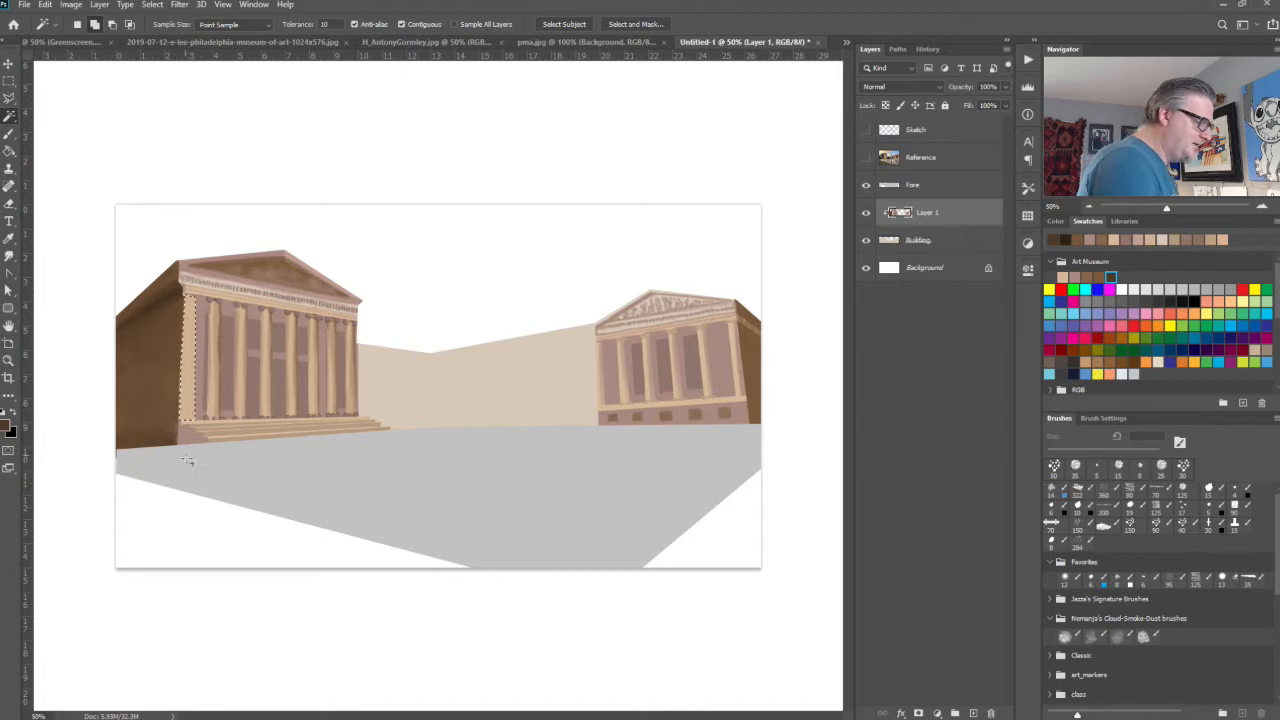
pyautogui.hotkey('ctrl', '+')
pyautogui.hotkey('ctrl', '+')
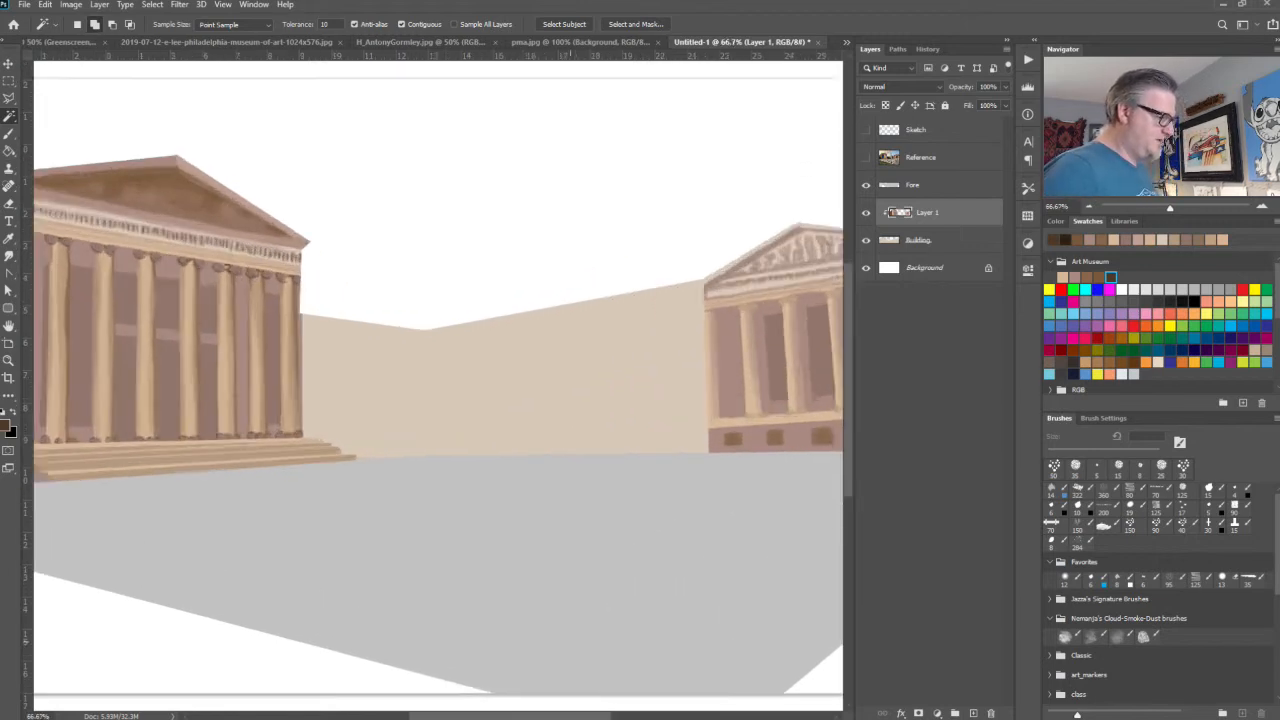
pyautogui.moveTo(145, 501); pyautogui.dragTo(530, 507)
pyautogui.press('b')
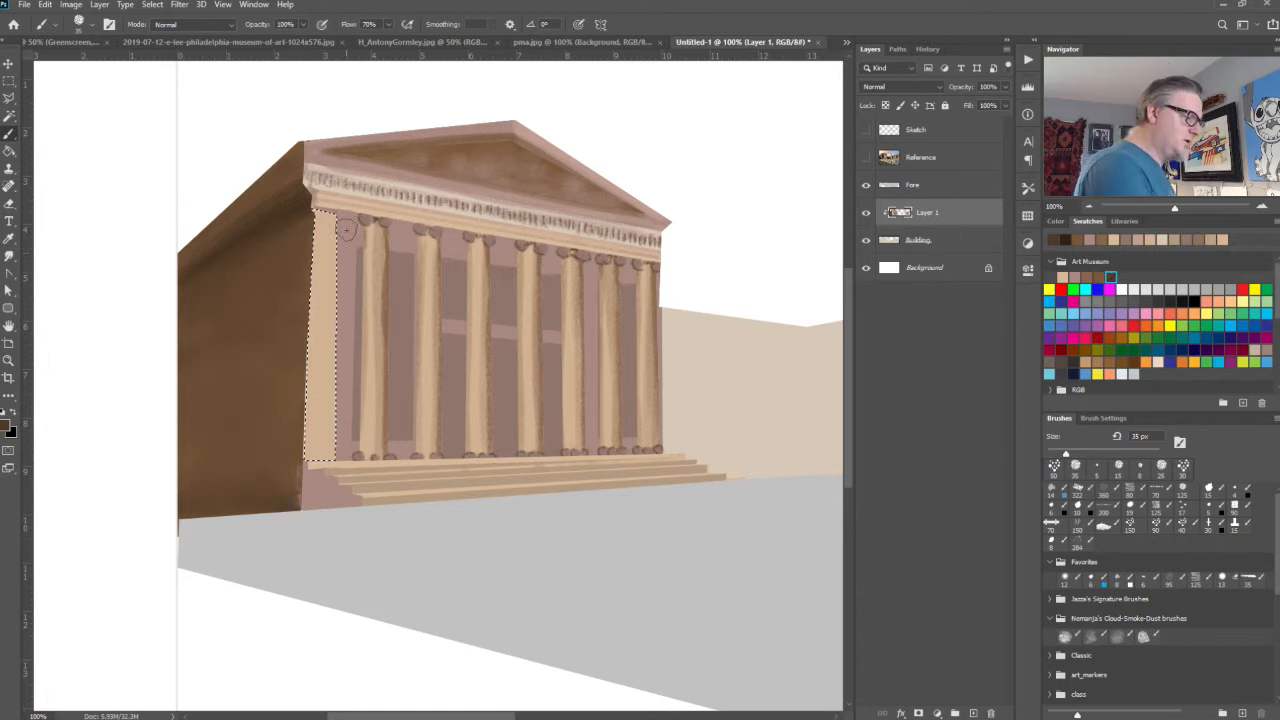
pyautogui.moveTo(333, 220)
pyautogui.mouseDown()
pyautogui.moveTo(326, 464)
pyautogui.moveTo(335, 241)
pyautogui.mouseUp()
pyautogui.hotkey('ctrl', 'z')
pyautogui.hotkey('ctrl', 'z')
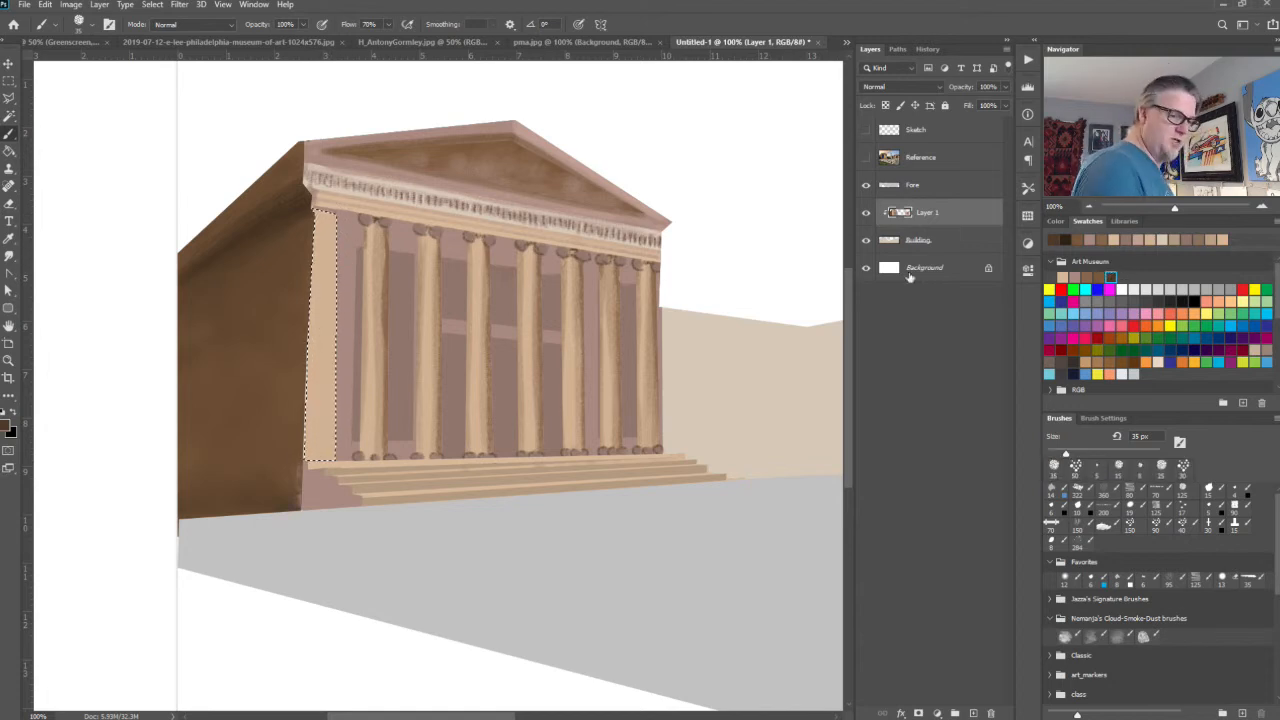
# Step: Shade both edges of the selected corner pilaster with a medium Art Museum brown at 35 px, and deselect it
pyautogui.moveTo(341, 229); pyautogui.dragTo(338, 475)
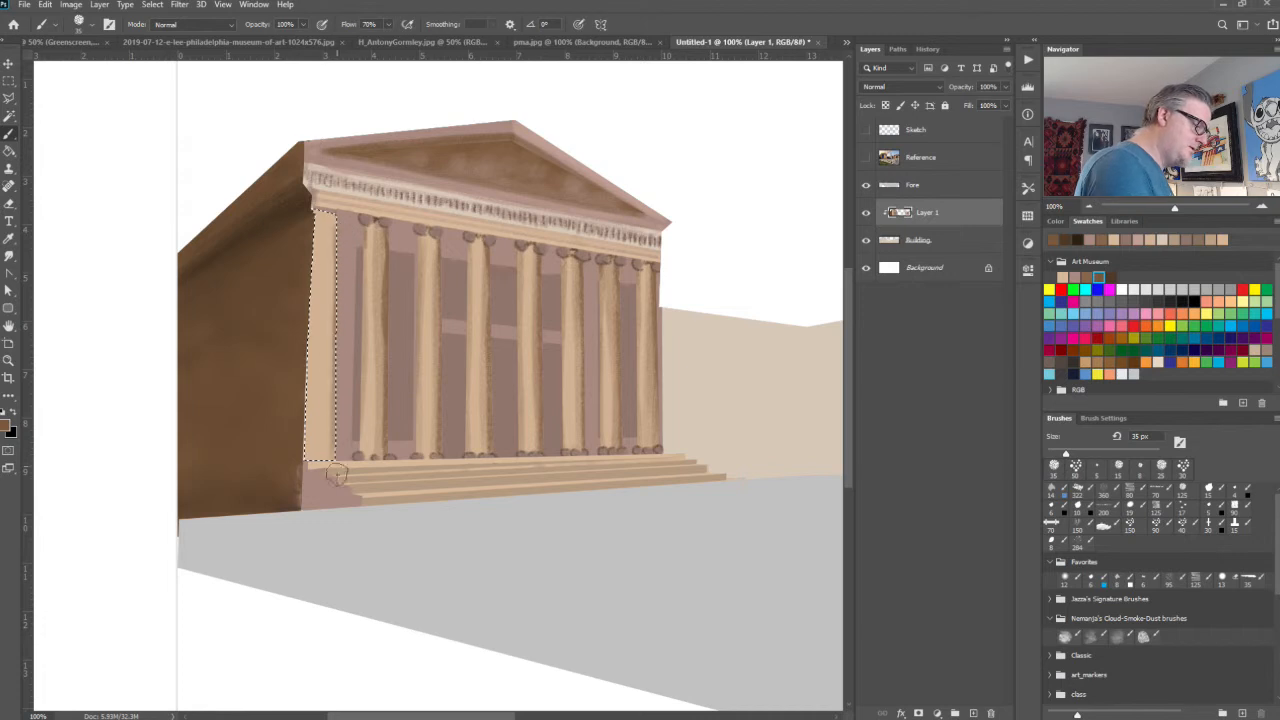
pyautogui.moveTo(338, 226)
pyautogui.mouseDown()
pyautogui.moveTo(322, 451)
pyautogui.moveTo(307, 243)
pyautogui.moveTo(294, 442)
pyautogui.mouseUp()
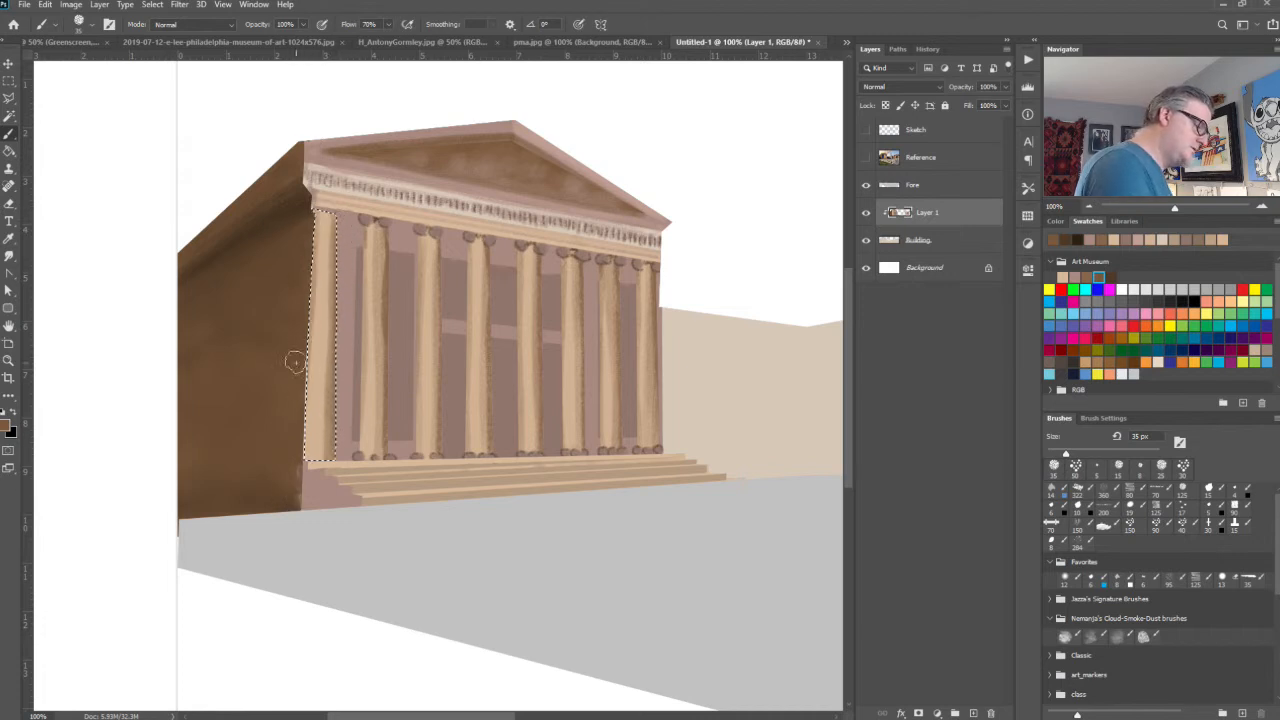
pyautogui.moveTo(305, 206); pyautogui.dragTo(301, 500)
pyautogui.hotkey('ctrl', 'z')
pyautogui.hotkey('ctrl', 'z')
pyautogui.hotkey('ctrl', 'z')
pyautogui.hotkey('ctrl', 'z')
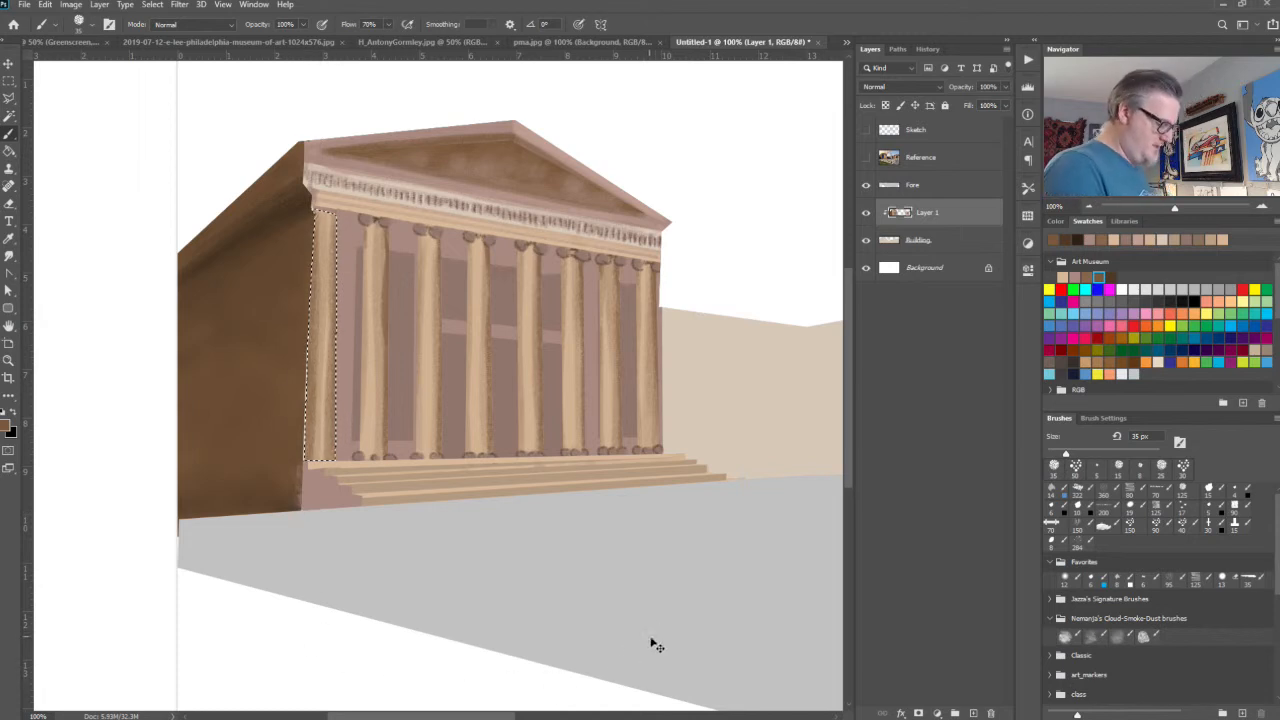
pyautogui.hotkey('ctrl', 'd')
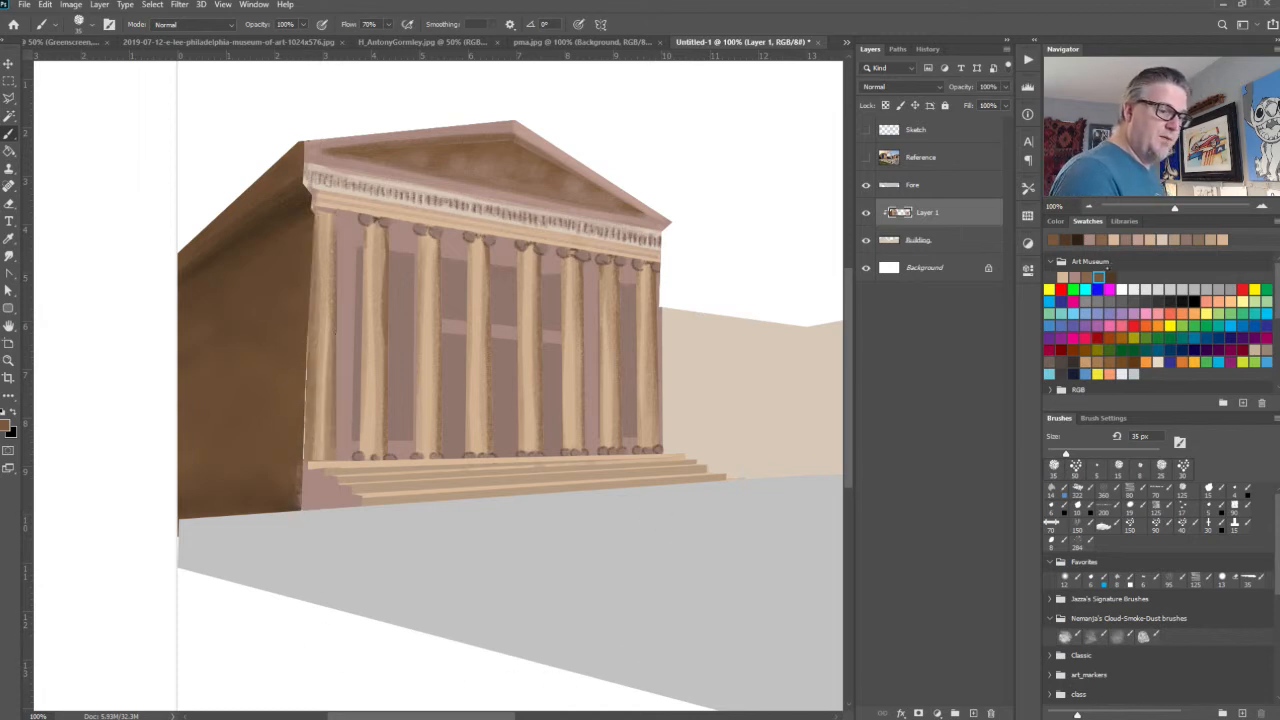
# Step: Paint the corner pilaster's capital and base scrolls at 15 px with the Art Museum mauve darkened to 55% brightness
pyautogui.click(1078, 277)
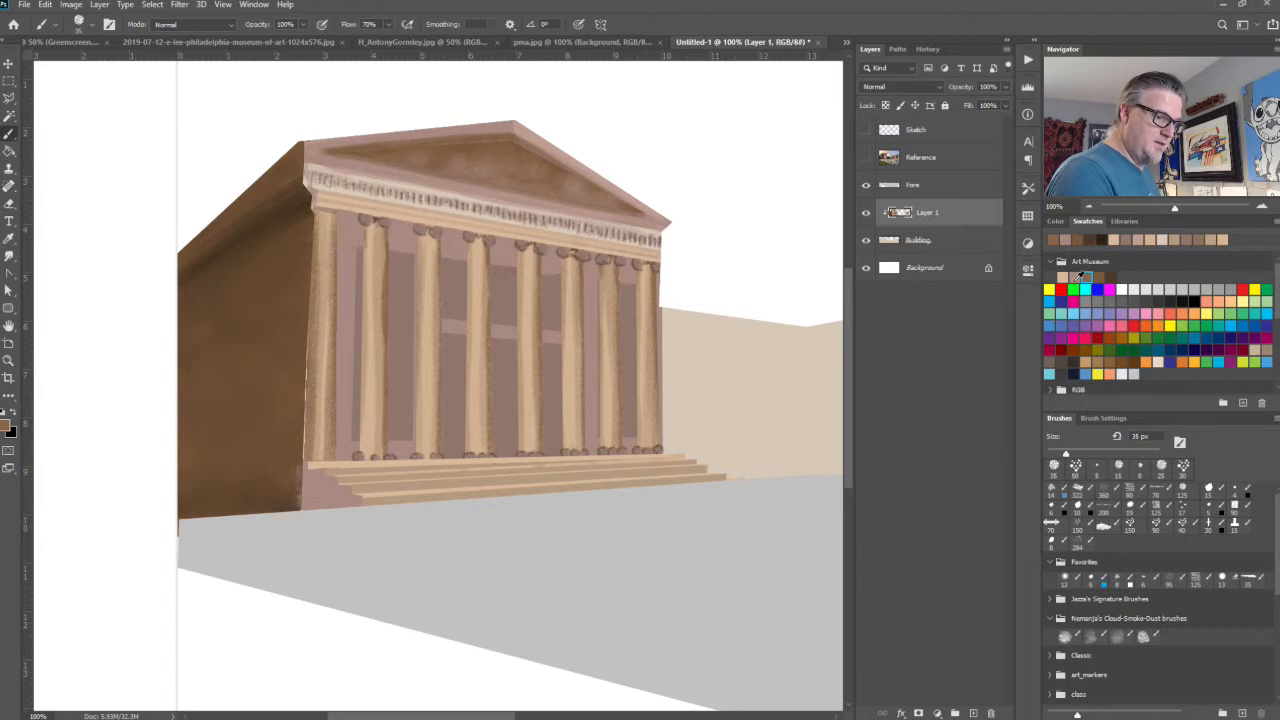
pyautogui.click(1076, 279)
pyautogui.click(1124, 221)
pyautogui.click(1056, 221)
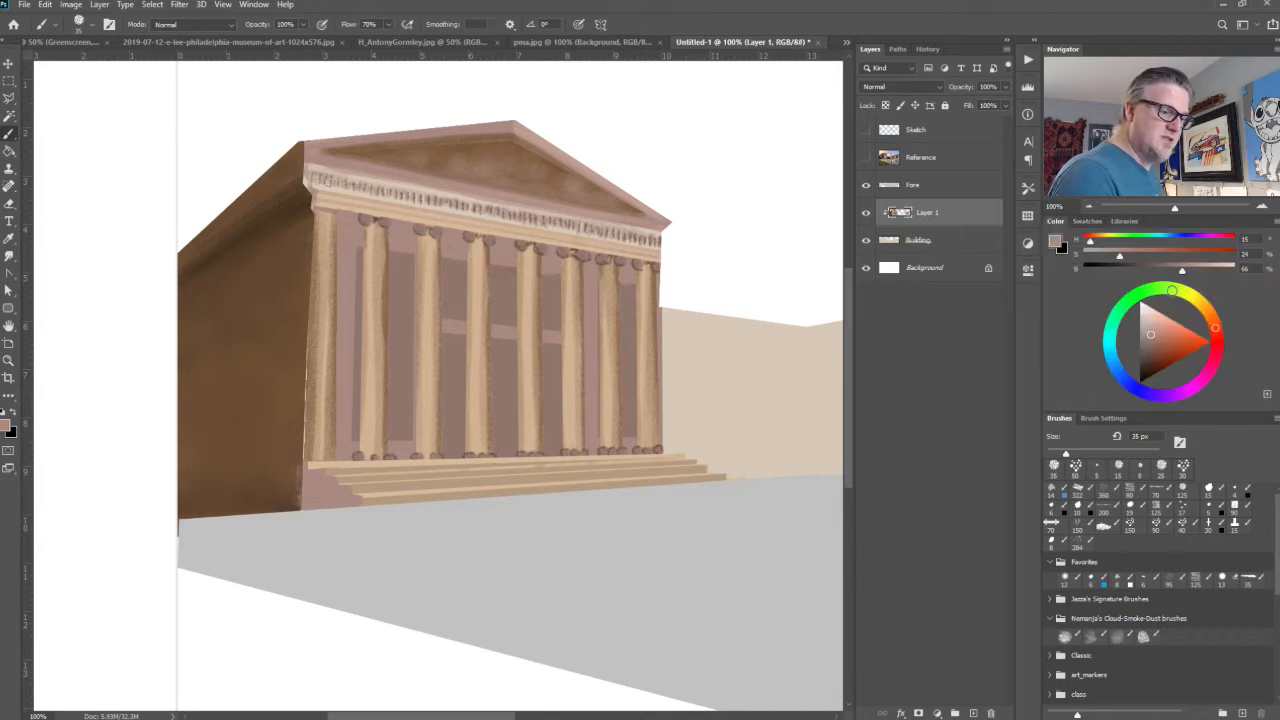
pyautogui.moveTo(1182, 271); pyautogui.dragTo(1165, 271)
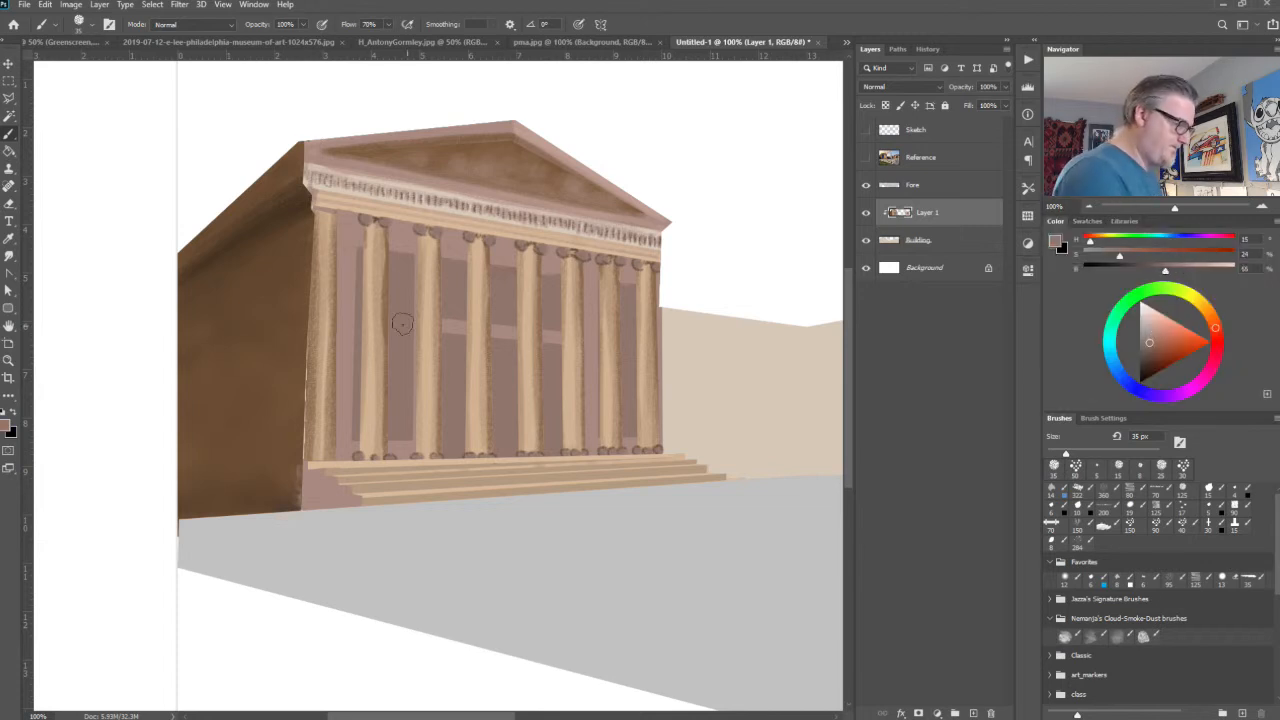
pyautogui.press('[')
pyautogui.press('[')
pyautogui.press('[')
pyautogui.press('[')
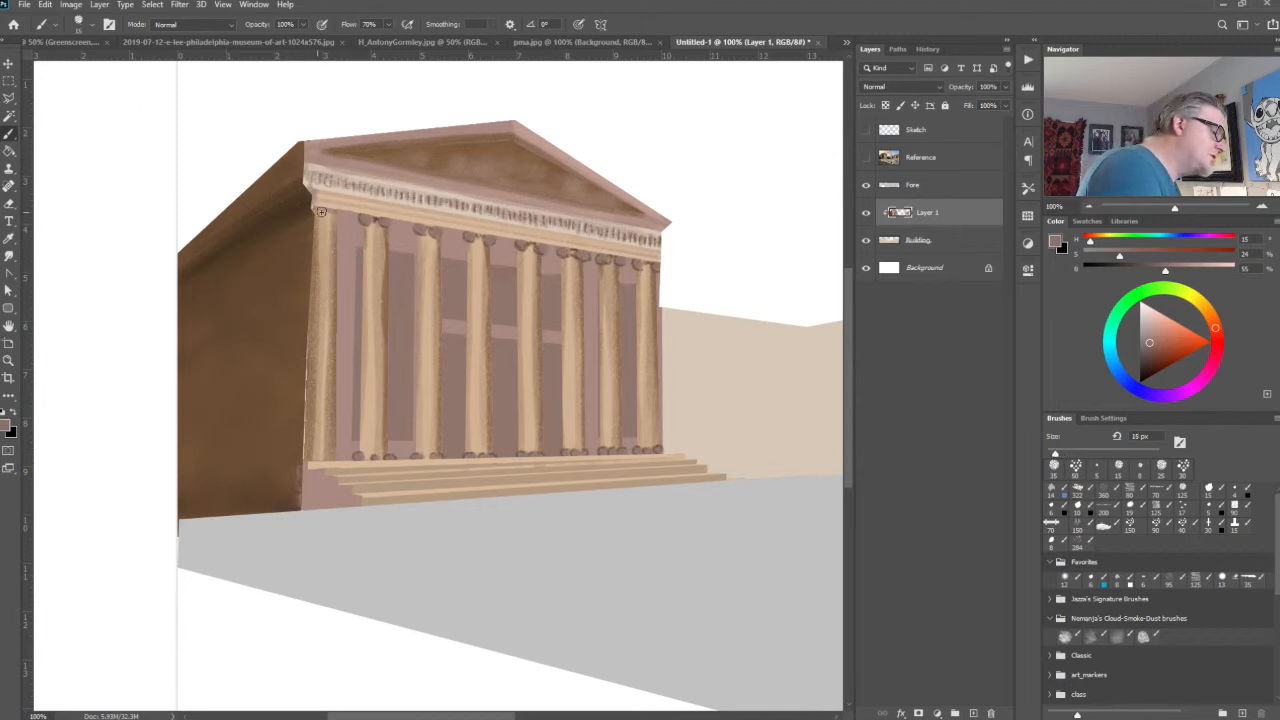
pyautogui.press('[')
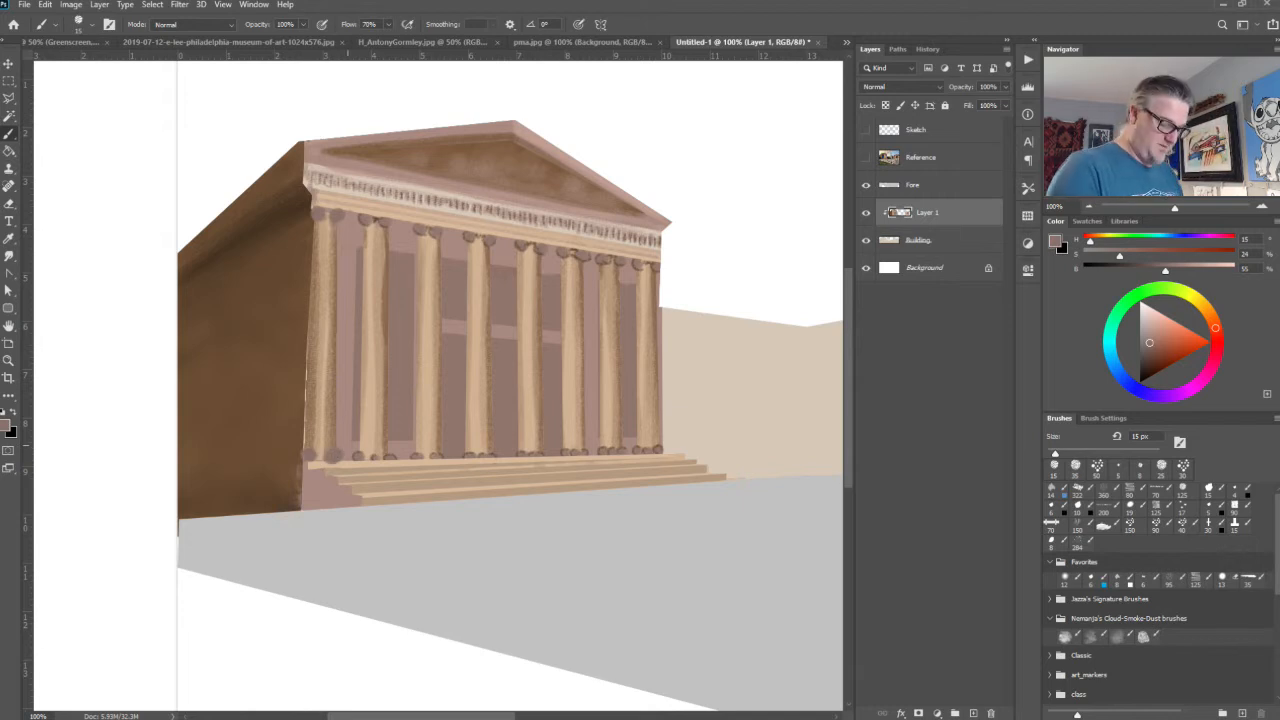
# Step: Outline the corner pilaster's capital and base scrolls with the darkest Art Museum brown at 6 px
pyautogui.click(1097, 221)
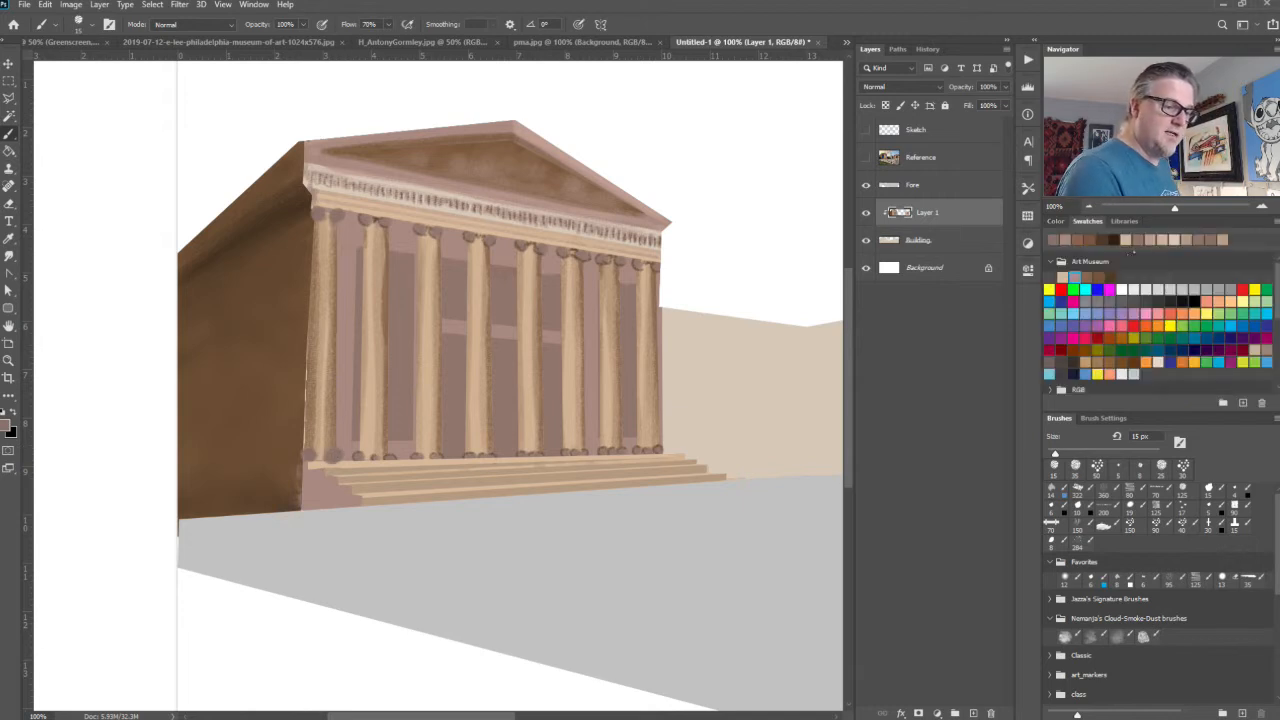
pyautogui.click(1101, 275)
pyautogui.click(1111, 276)
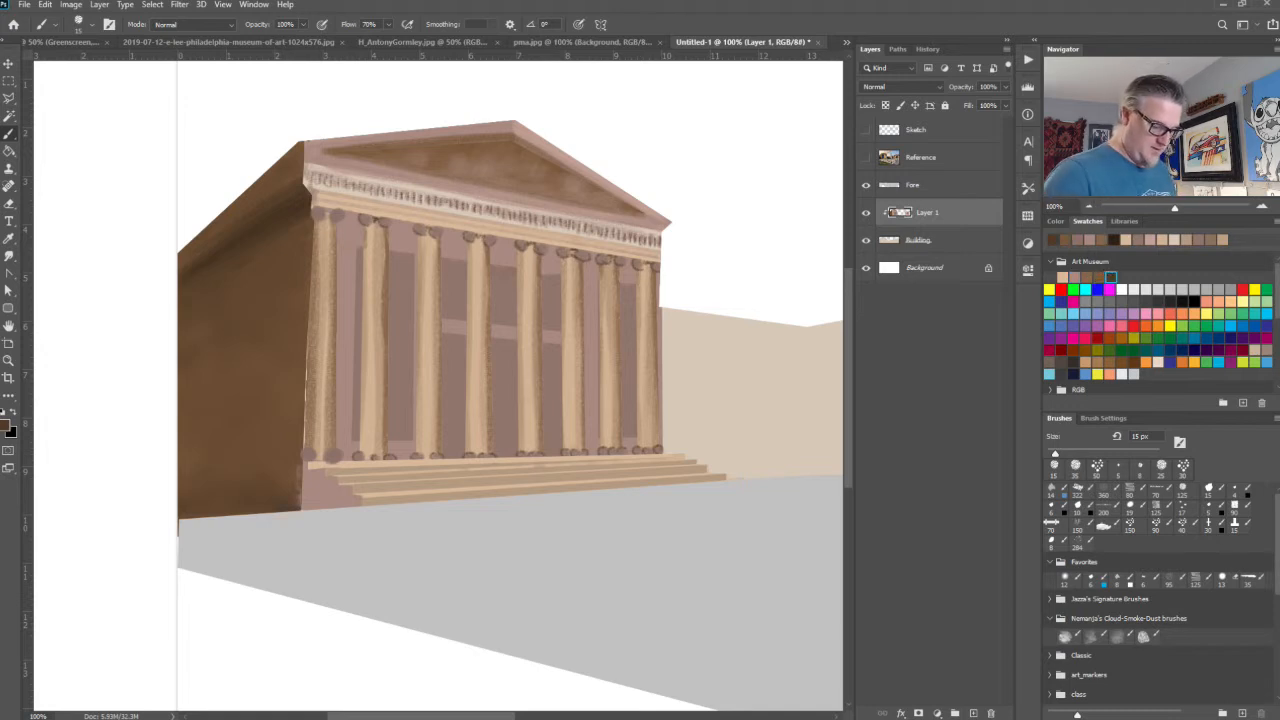
pyautogui.press('[')
pyautogui.press('[')
pyautogui.click(312, 456)
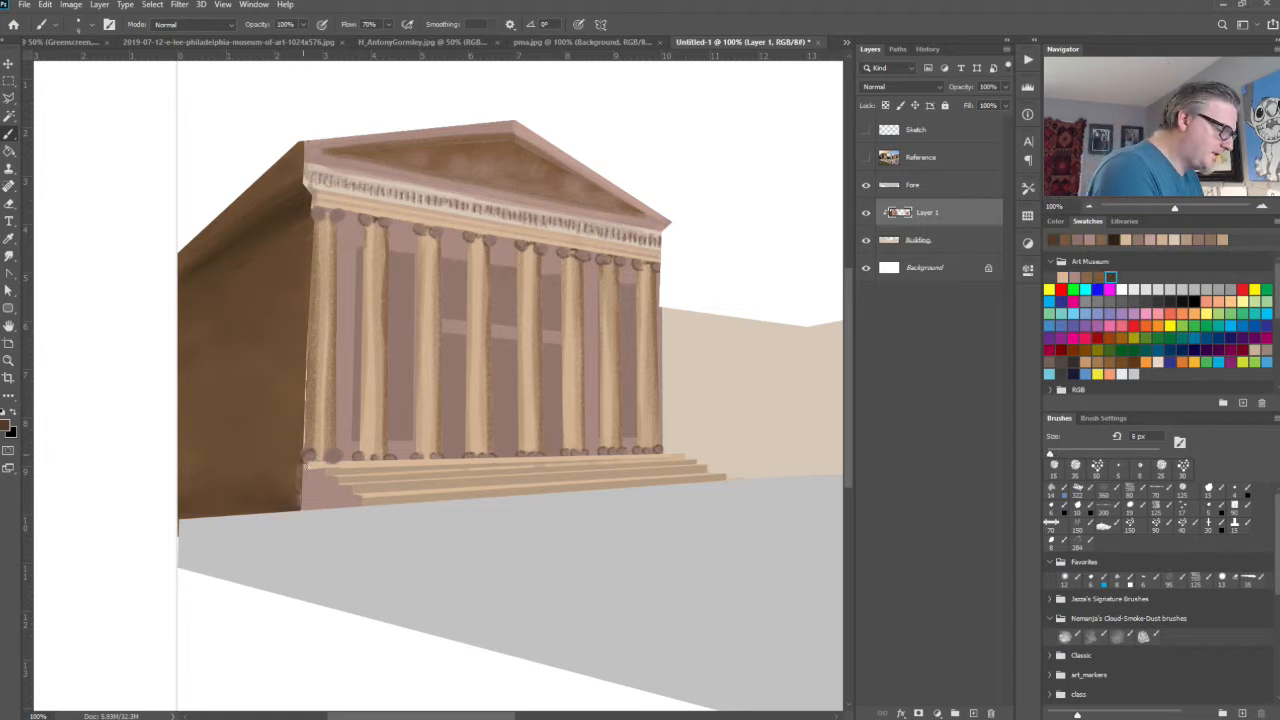
pyautogui.press('[')
pyautogui.moveTo(326, 454); pyautogui.dragTo(334, 456)
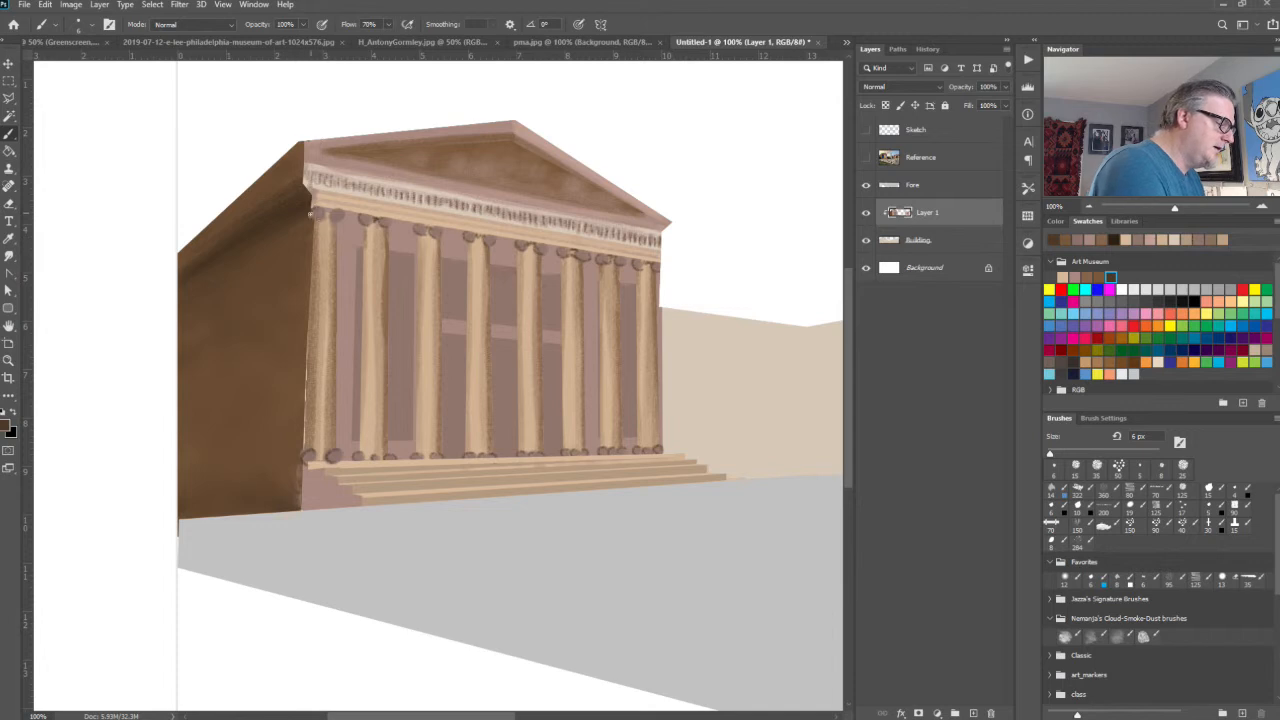
pyautogui.moveTo(310, 213); pyautogui.dragTo(328, 212)
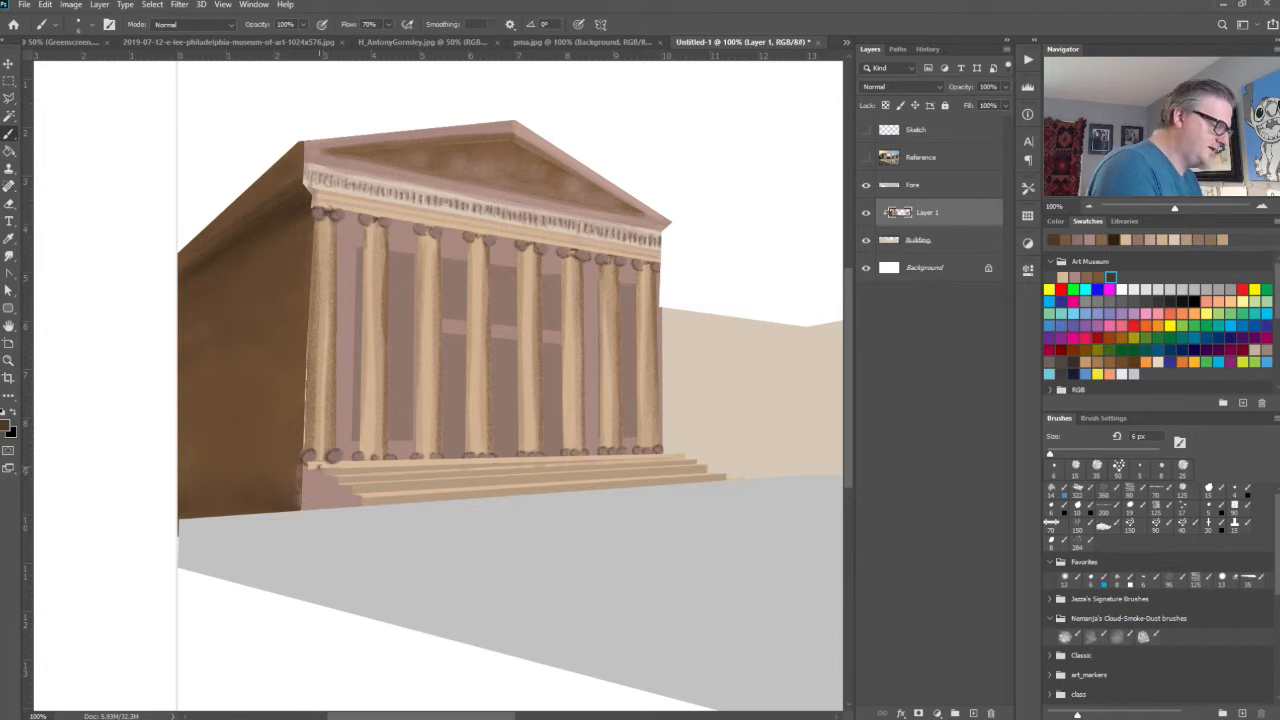
pyautogui.moveTo(328, 459)
pyautogui.mouseDown()
pyautogui.moveTo(318, 456)
pyautogui.moveTo(336, 462)
pyautogui.mouseUp()
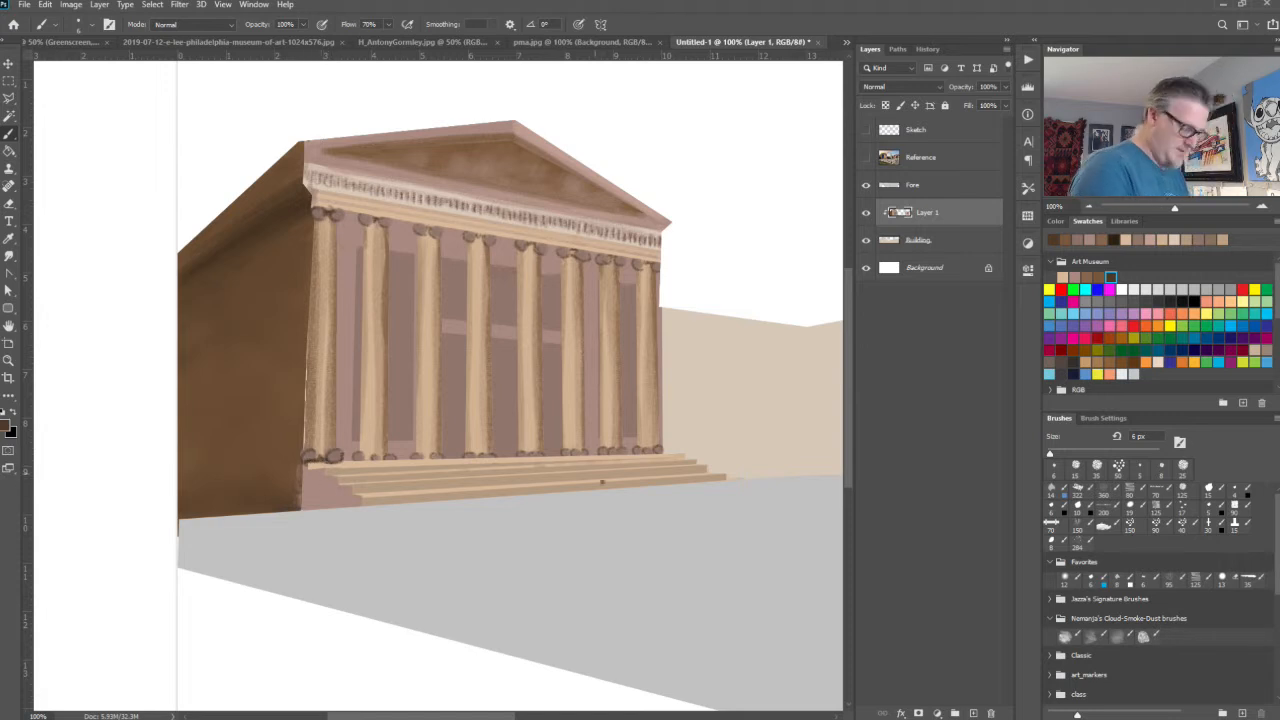
# Step: Select the narrow strip beneath the corner pilaster's base with the Polygonal Lasso, fill it with the light Art Museum tan, and deselect
pyautogui.press('l')
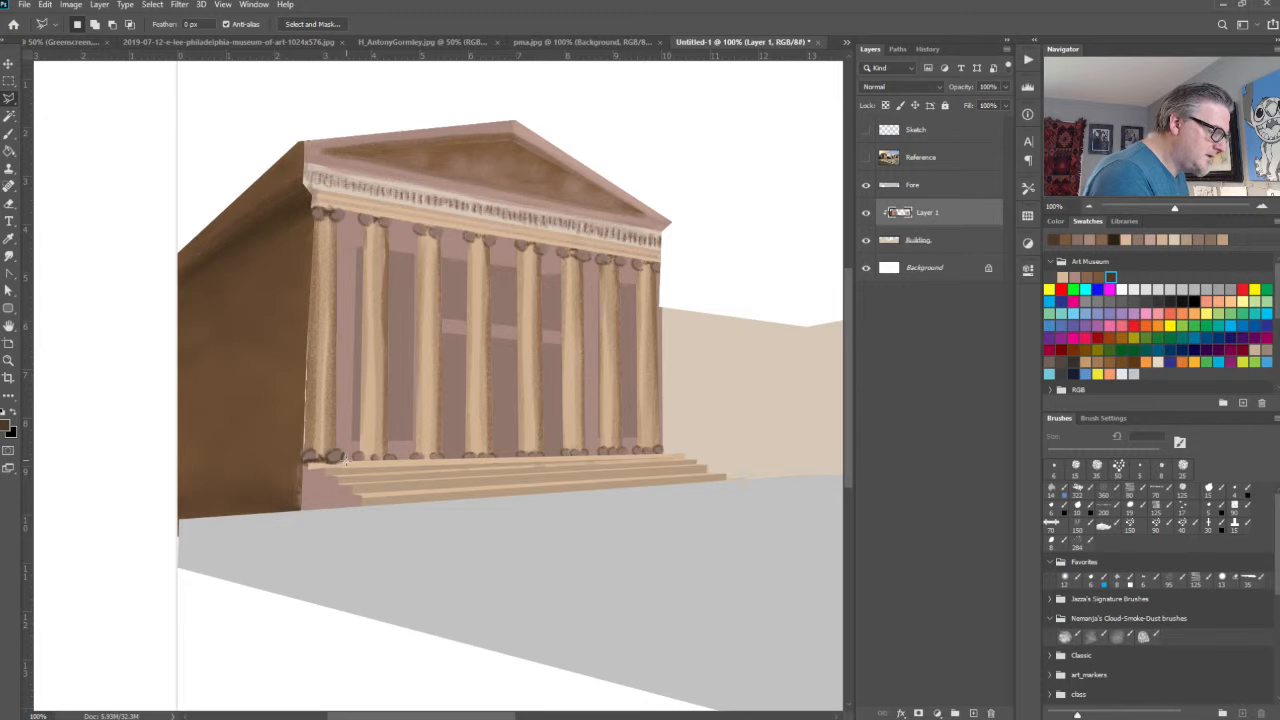
pyautogui.click(345, 460)
pyautogui.click(304, 463)
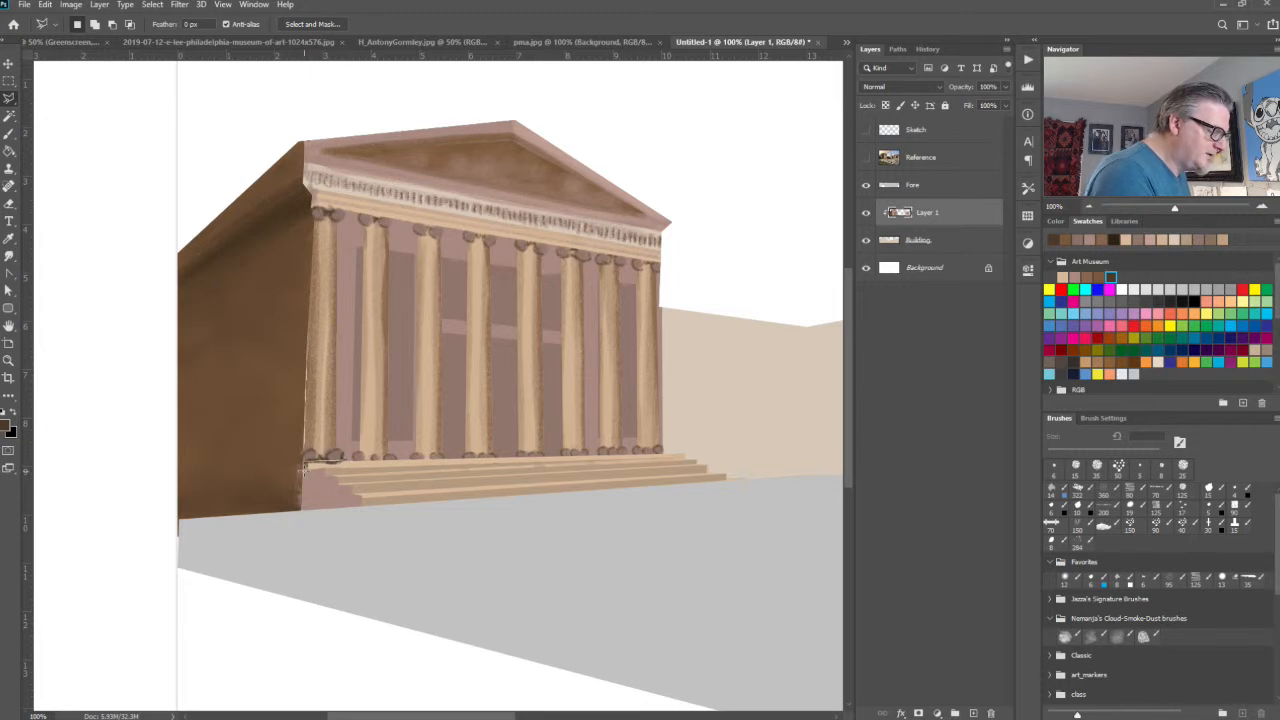
pyautogui.click(305, 469)
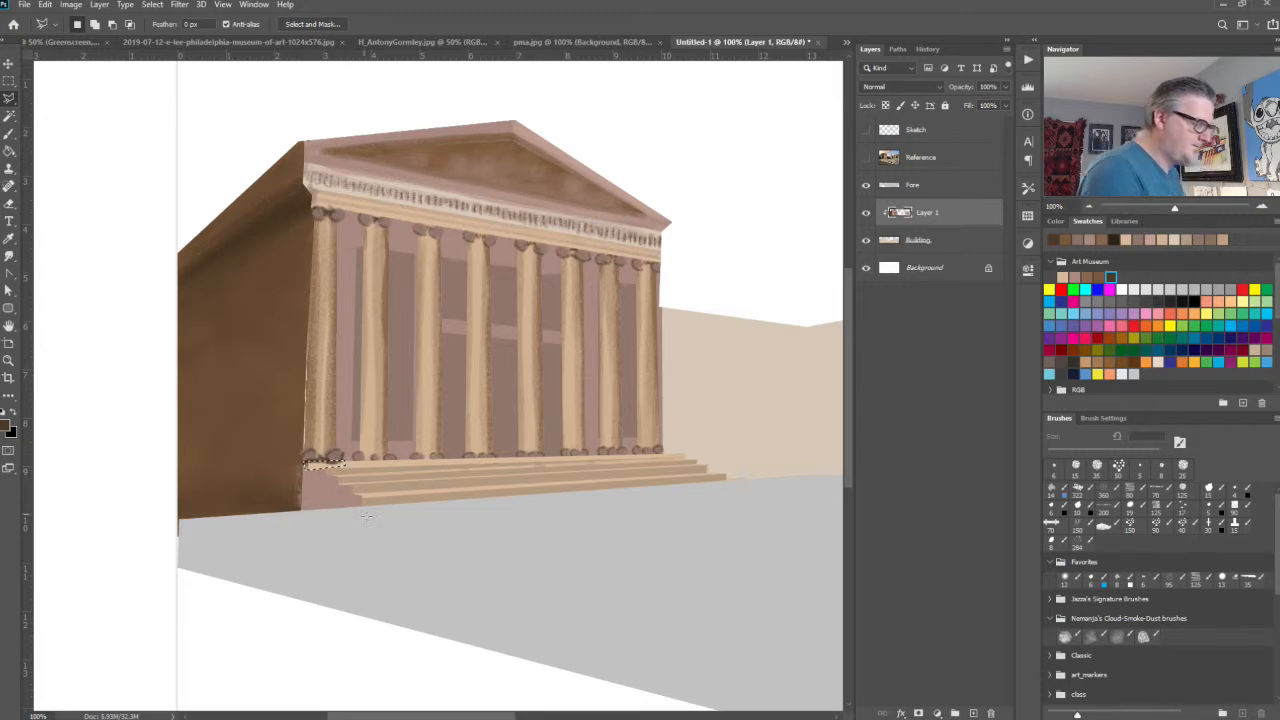
pyautogui.click(345, 460)
pyautogui.press('g')
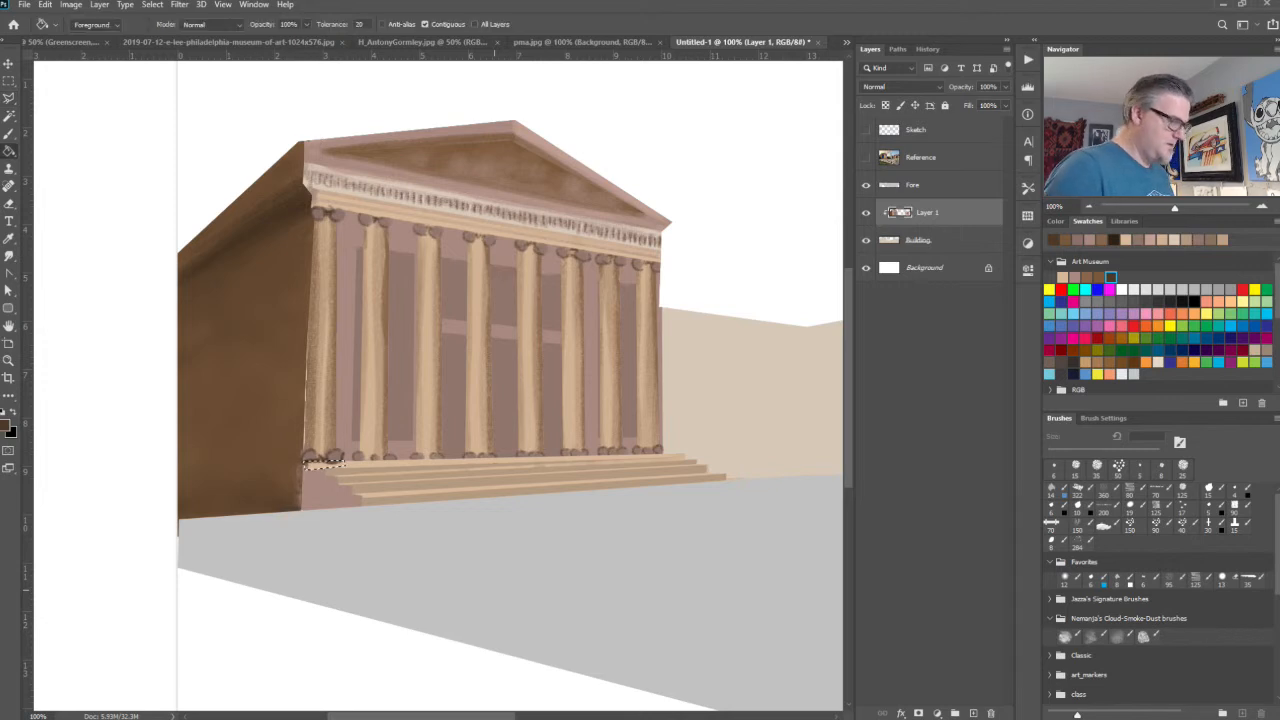
pyautogui.click(1062, 277)
pyautogui.click(322, 465)
pyautogui.hotkey('ctrl', 'd')
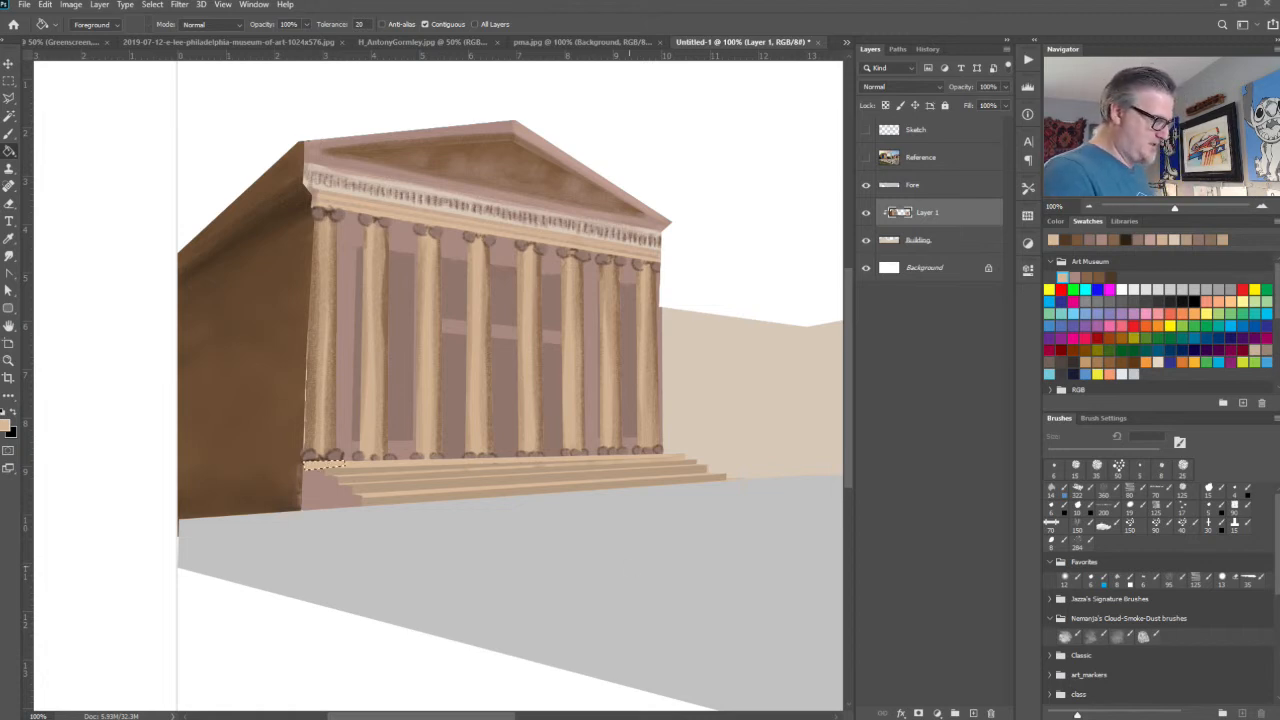
# Step: Add a new empty layer directly above the Building layer, beneath Layer 1
pyautogui.hotkey('ctrl', '-')
pyautogui.hotkey('ctrl', '-')
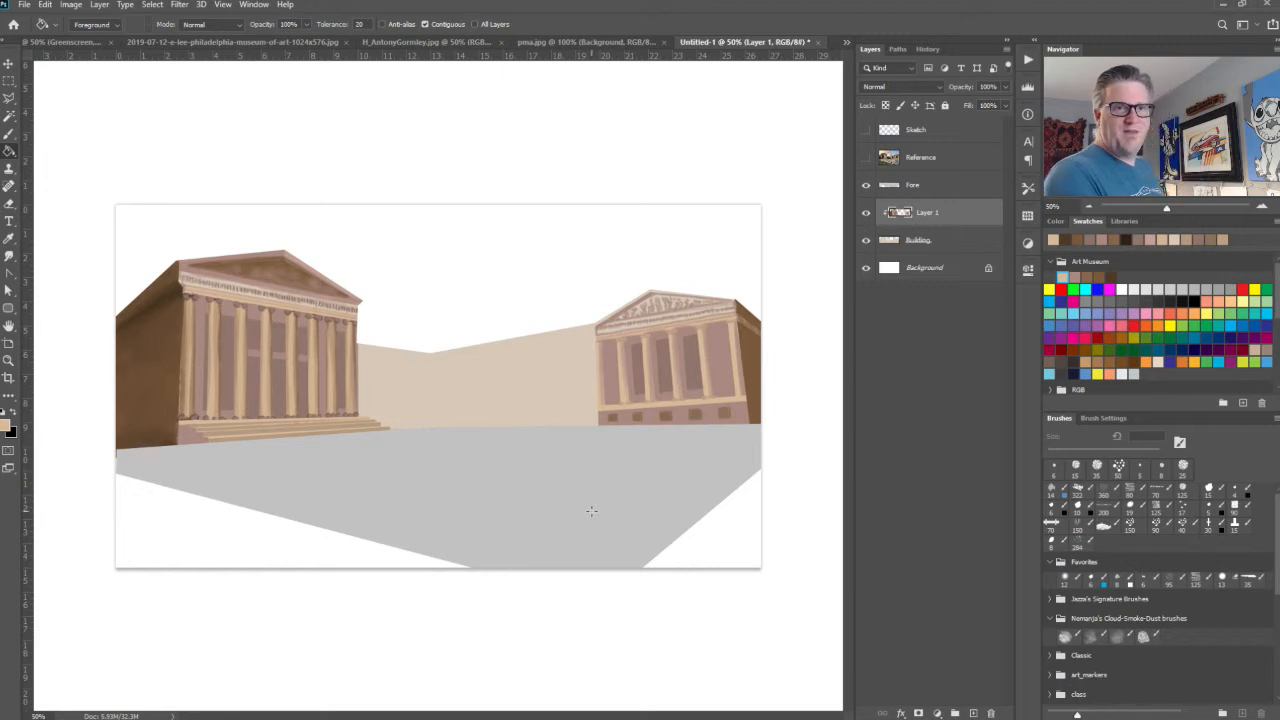
pyautogui.click(926, 242)
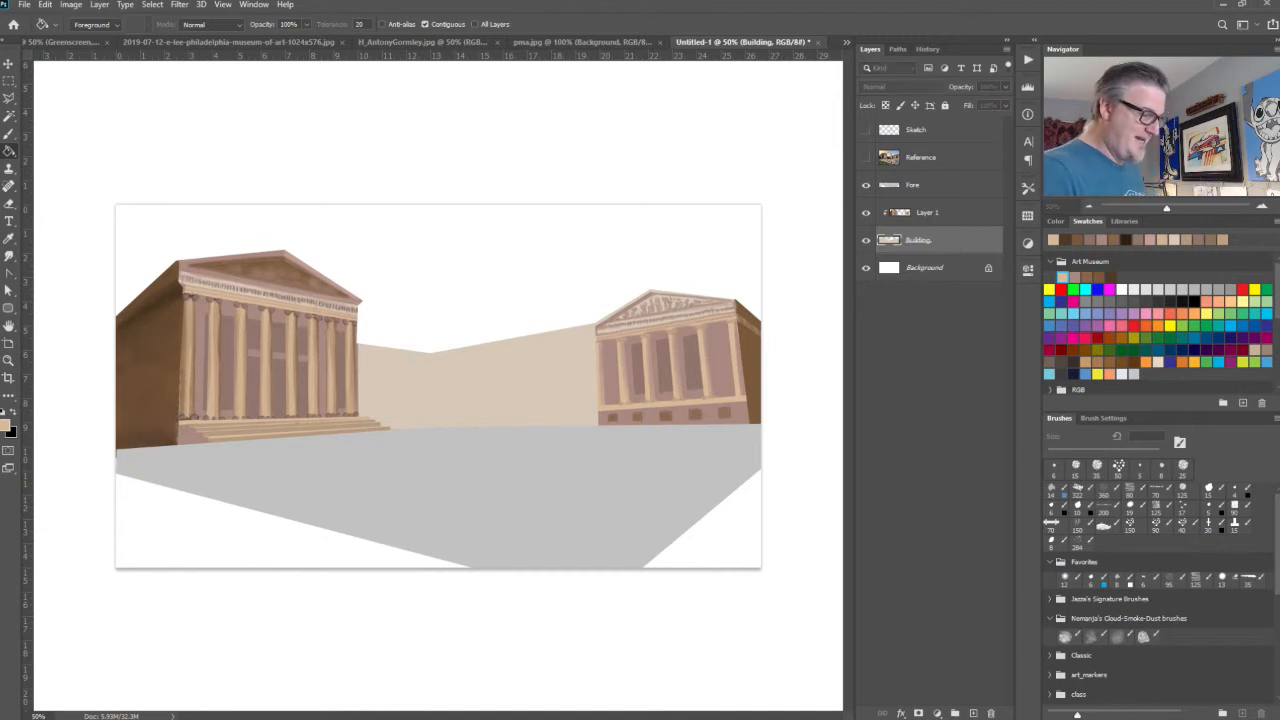
pyautogui.hotkey('ctrl', 'shift', 'alt', 'n')
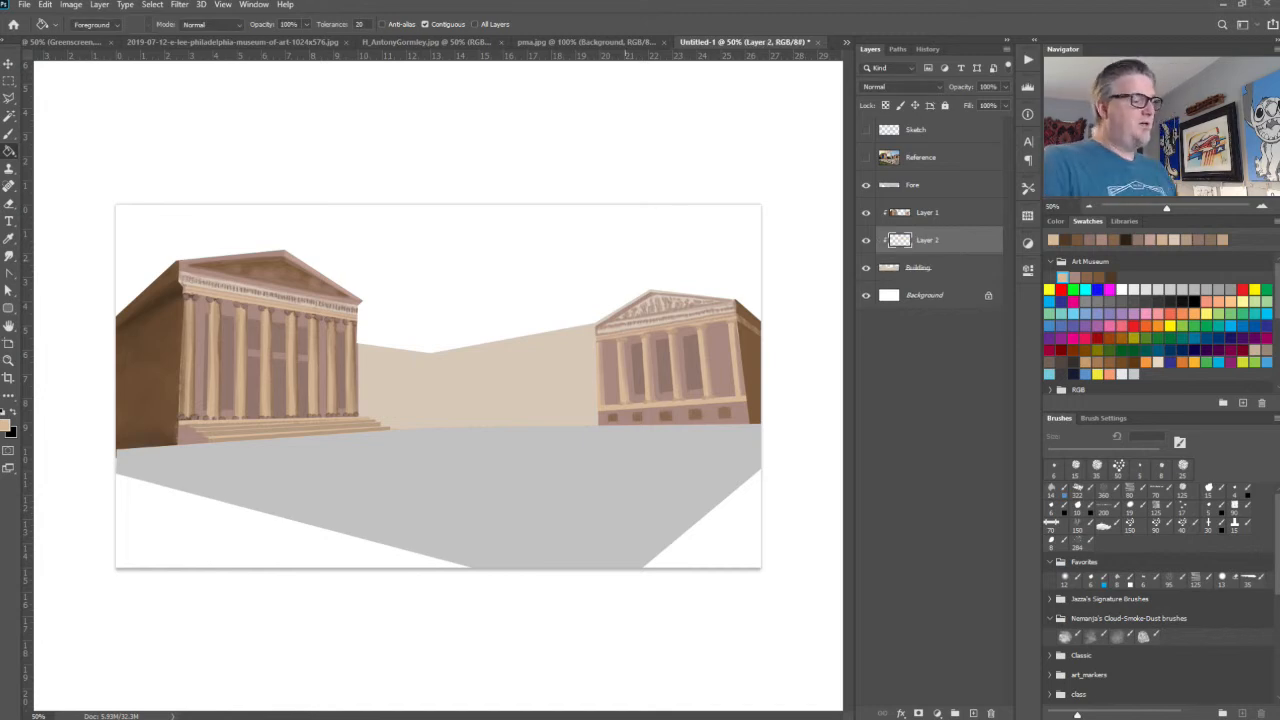
# Step: Try wavy red brush lines at 6 px across the plain wall between the two buildings, and undo them
pyautogui.click(1061, 290)
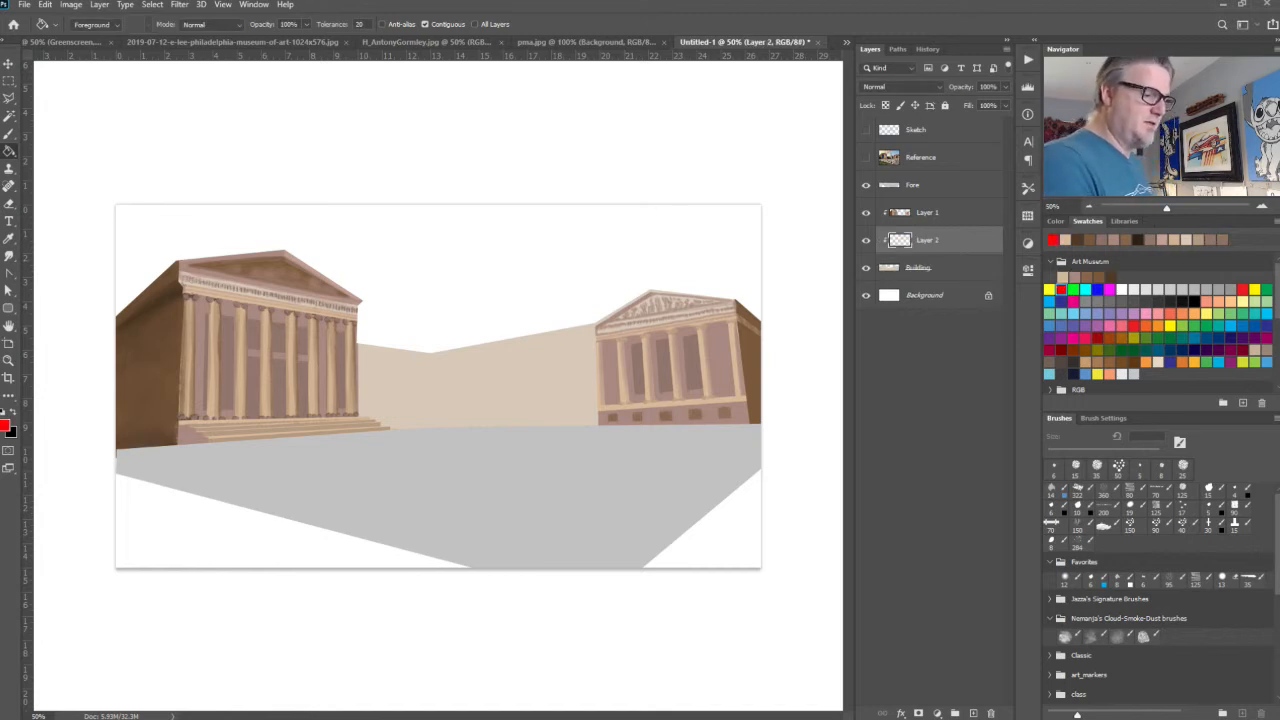
pyautogui.press('b')
pyautogui.moveTo(527, 403)
pyautogui.mouseDown()
pyautogui.moveTo(554, 381)
pyautogui.moveTo(786, 417)
pyautogui.moveTo(586, 355)
pyautogui.moveTo(360, 408)
pyautogui.moveTo(504, 372)
pyautogui.mouseUp()
pyautogui.moveTo(597, 357)
pyautogui.mouseDown()
pyautogui.moveTo(448, 378)
pyautogui.moveTo(358, 363)
pyautogui.mouseUp()
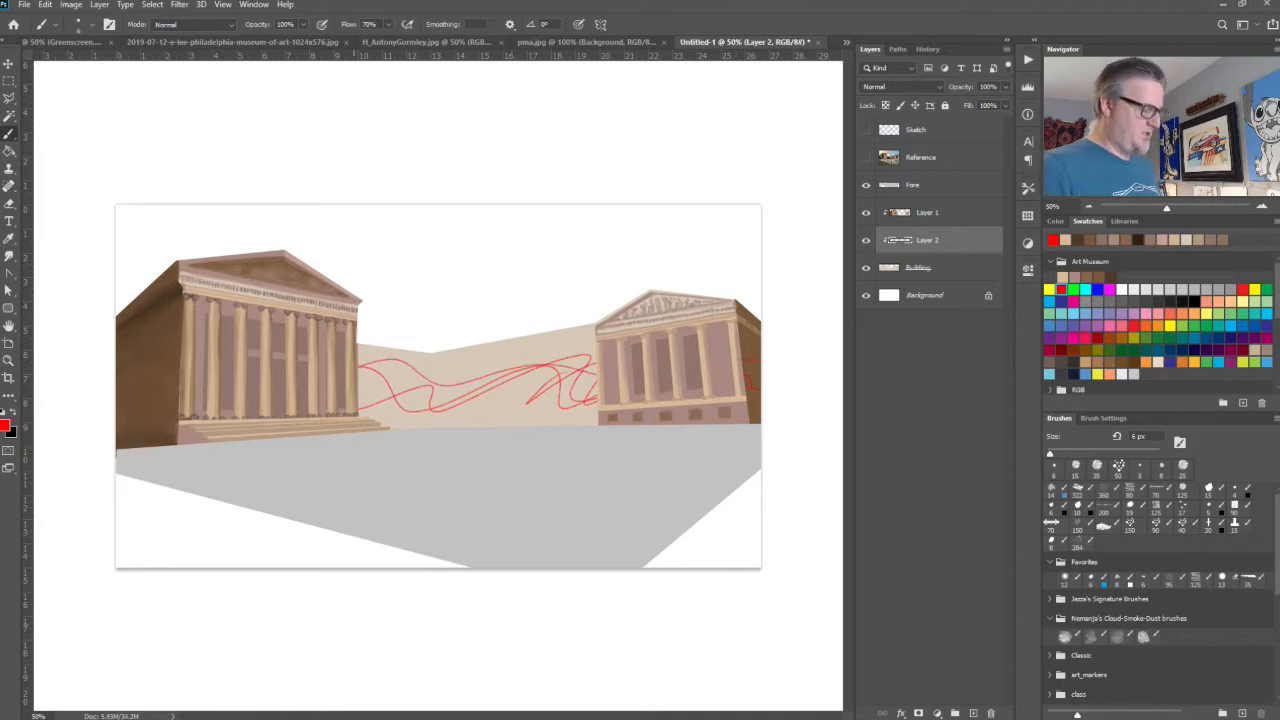
pyautogui.hotkey('ctrl', 'z')
pyautogui.hotkey('ctrl', 'z')
pyautogui.hotkey('ctrl', 'z')
pyautogui.hotkey('ctrl', 'z')
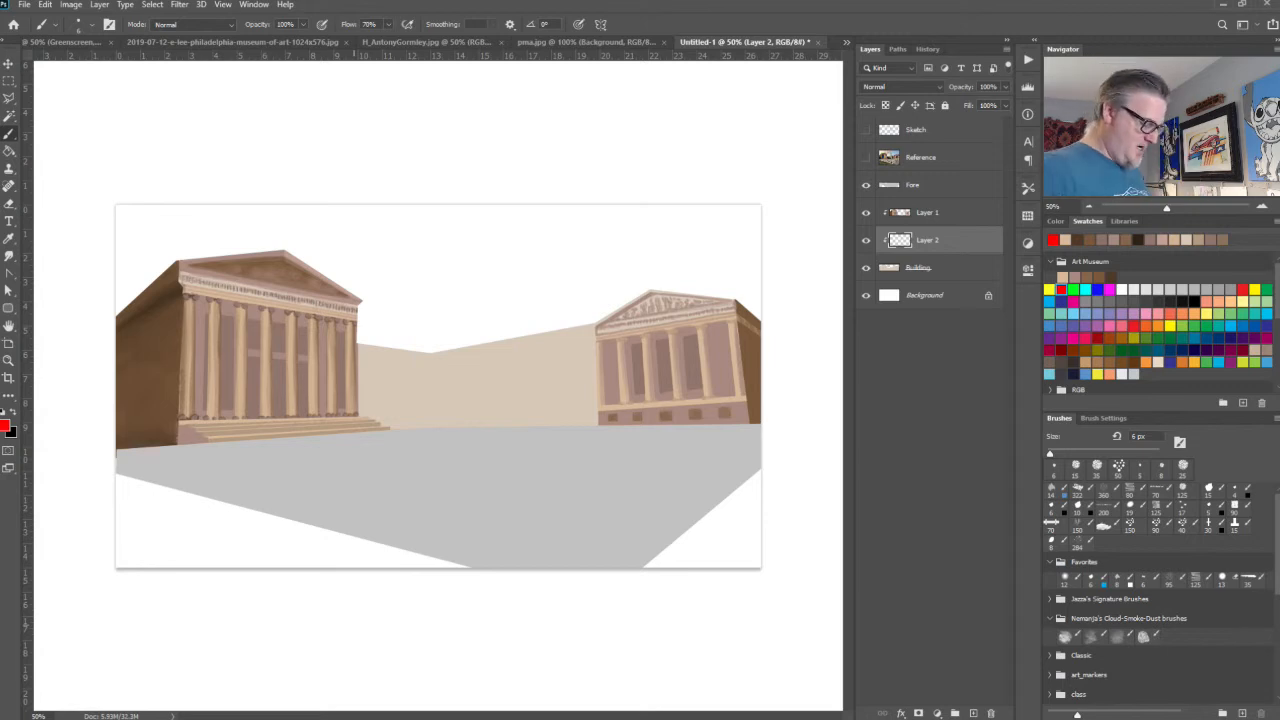
# Step: Try a series of roughly vertical red strokes down the wall between the two buildings, and undo them all
pyautogui.moveTo(522, 336); pyautogui.dragTo(512, 426)
pyautogui.moveTo(530, 336); pyautogui.dragTo(536, 428)
pyautogui.moveTo(586, 336)
pyautogui.mouseDown()
pyautogui.moveTo(574, 426)
pyautogui.moveTo(544, 428)
pyautogui.mouseUp()
pyautogui.moveTo(498, 340); pyautogui.dragTo(494, 424)
pyautogui.moveTo(456, 348); pyautogui.dragTo(436, 428)
pyautogui.moveTo(390, 348); pyautogui.dragTo(390, 428)
pyautogui.moveTo(368, 344); pyautogui.dragTo(360, 384)
pyautogui.hotkey('ctrl', 'z')
pyautogui.hotkey('ctrl', 'z')
pyautogui.hotkey('ctrl', 'z')
pyautogui.hotkey('ctrl', 'z')
pyautogui.hotkey('ctrl', 'z')
pyautogui.hotkey('ctrl', 'z')
pyautogui.hotkey('ctrl', 'z')
pyautogui.hotkey('ctrl', 'z')
pyautogui.hotkey('ctrl', 'z')
pyautogui.hotkey('ctrl', 'z')
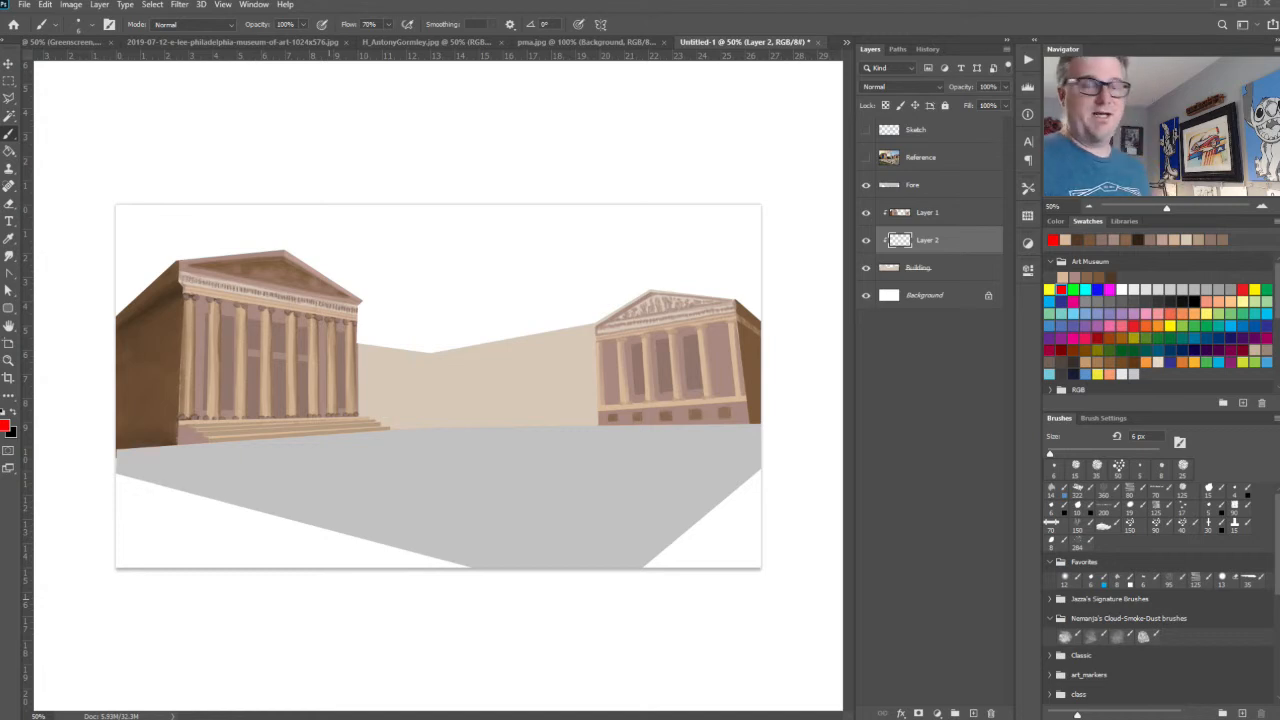
# Step: Set the brush colour to a dark orange-brown swatch and add a new layer above Layer 1
pyautogui.hotkey('ctrl', '+')
pyautogui.hotkey('ctrl', '+')
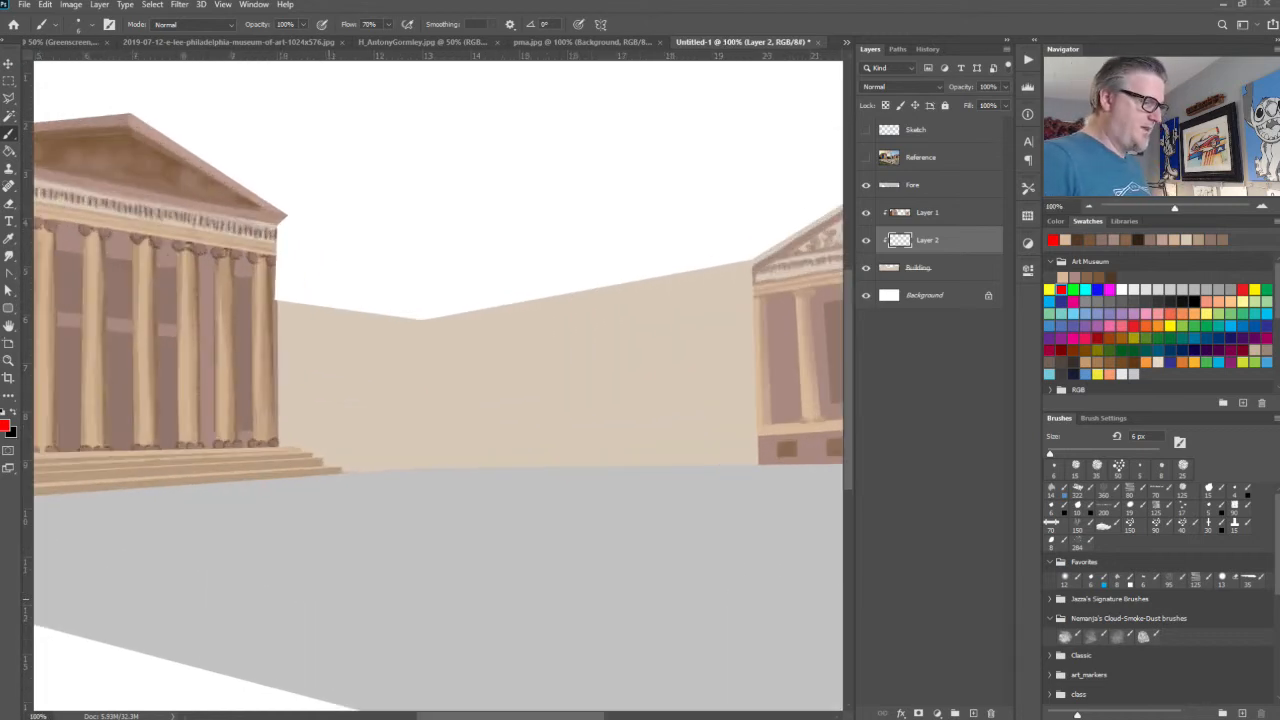
pyautogui.click(1073, 349)
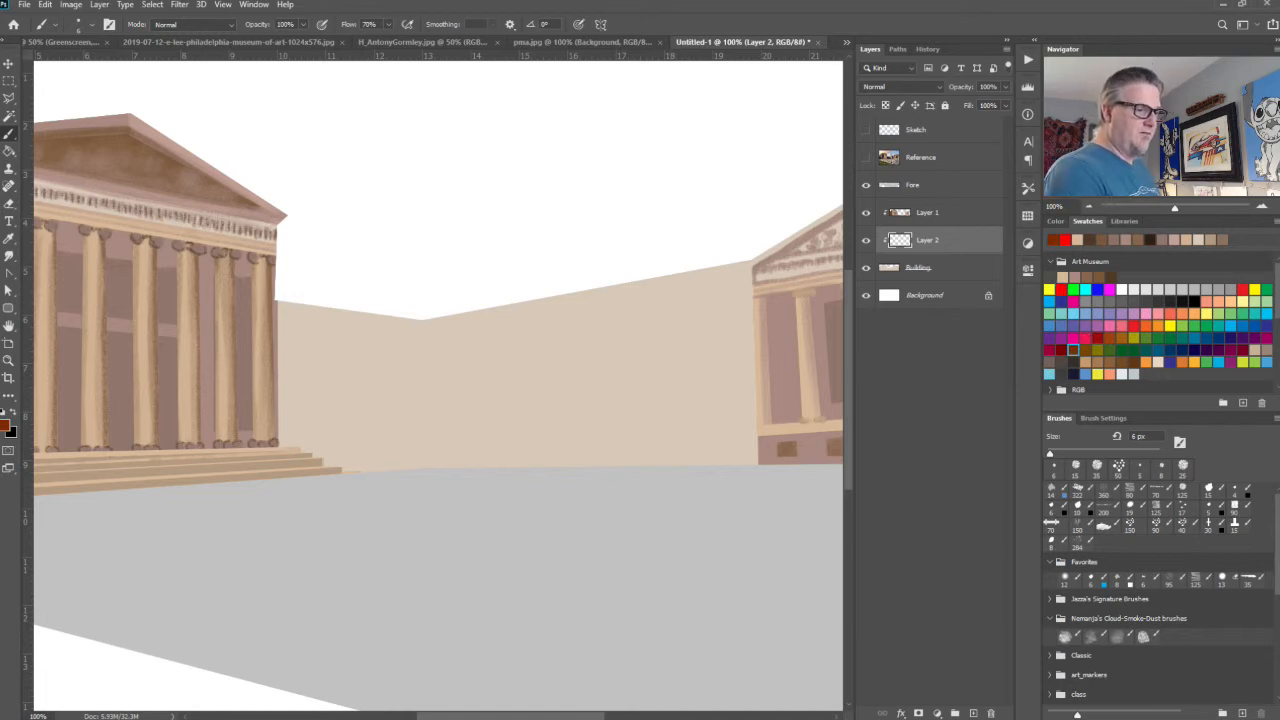
pyautogui.click(920, 218)
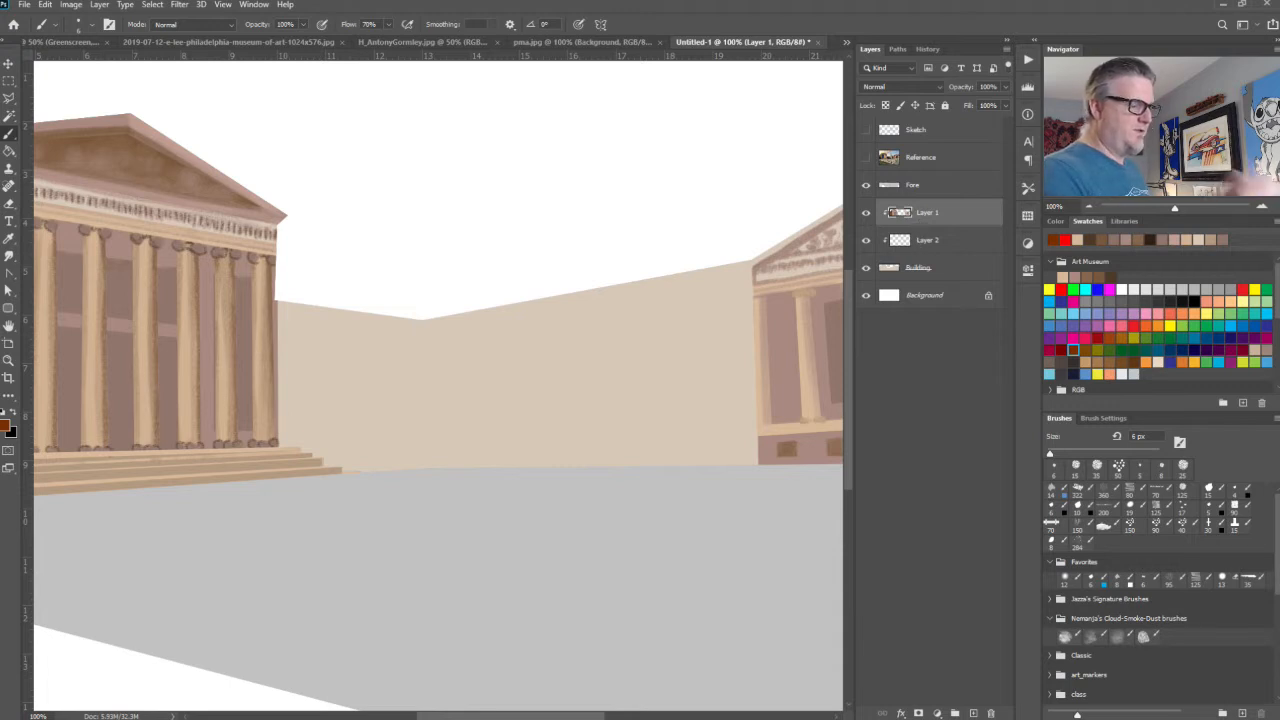
pyautogui.moveTo(666, 414); pyautogui.dragTo(378, 557)
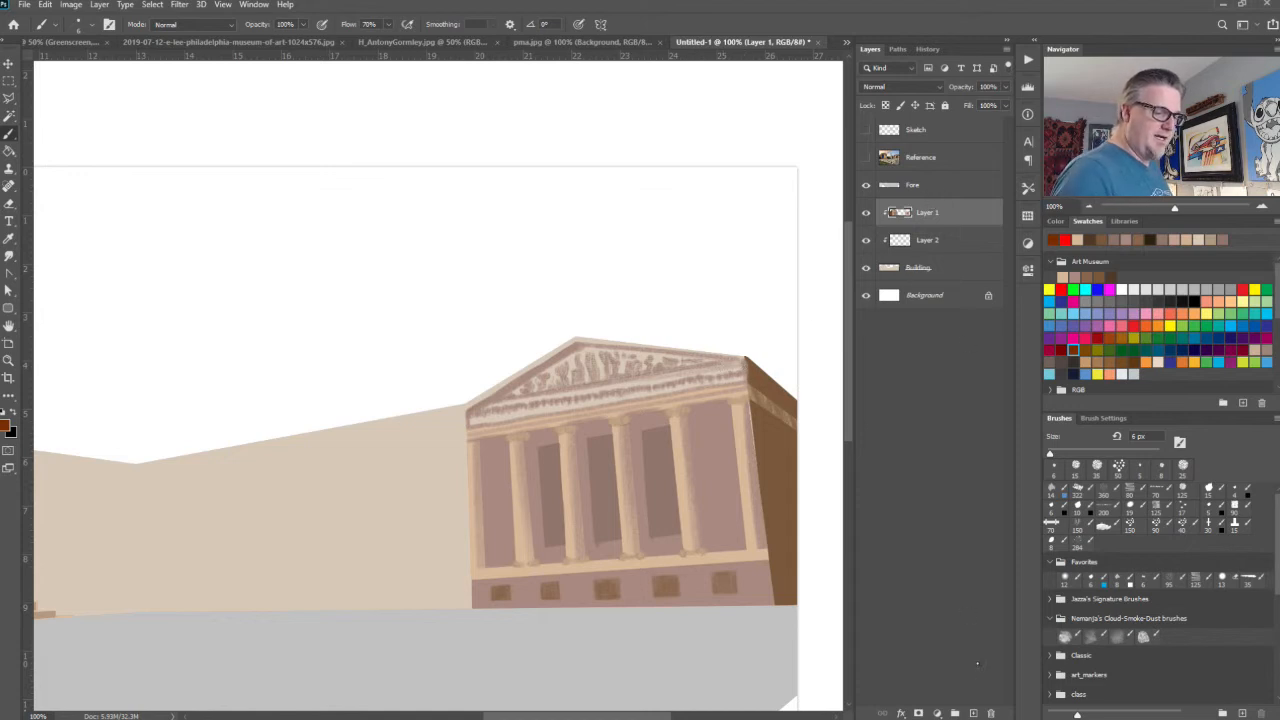
pyautogui.click(973, 714)
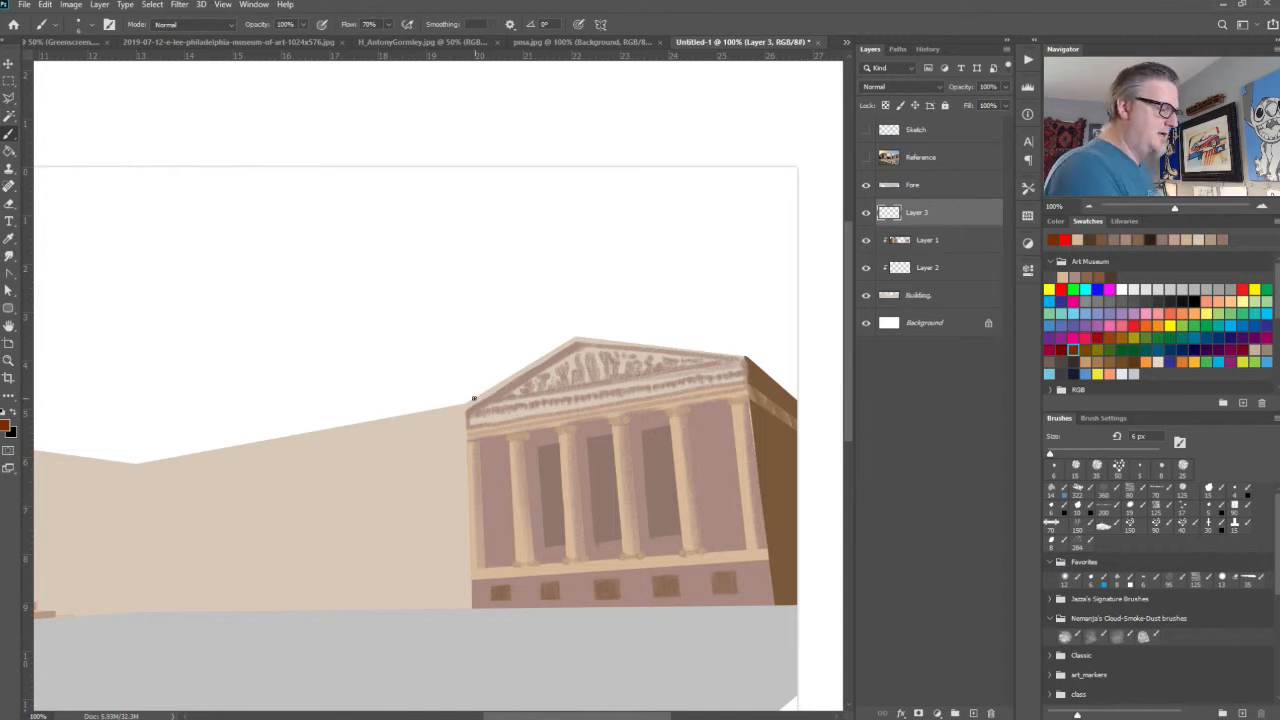
# Step: Try a 6 px dark orange-brown line along the left roof slope of the right building's pediment, and undo it
pyautogui.moveTo(476, 398); pyautogui.dragTo(575, 338)
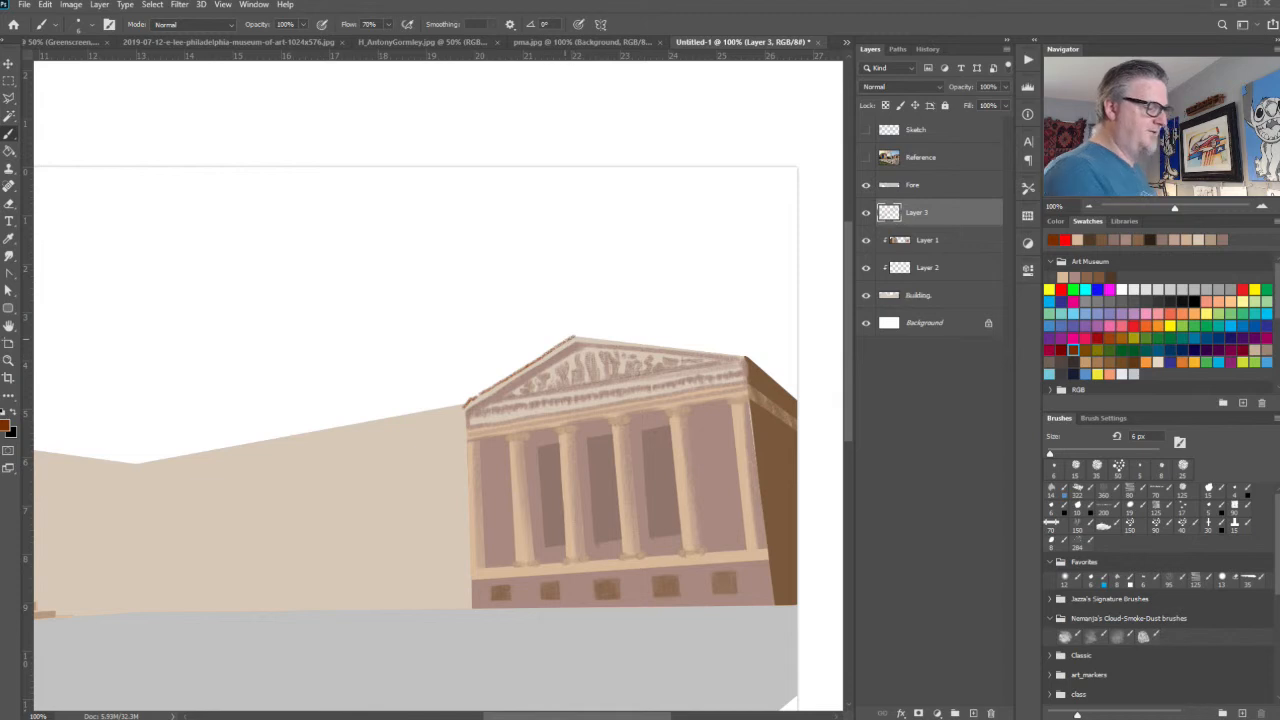
pyautogui.hotkey('ctrl', 'z')
pyautogui.hotkey('ctrl', 'z')
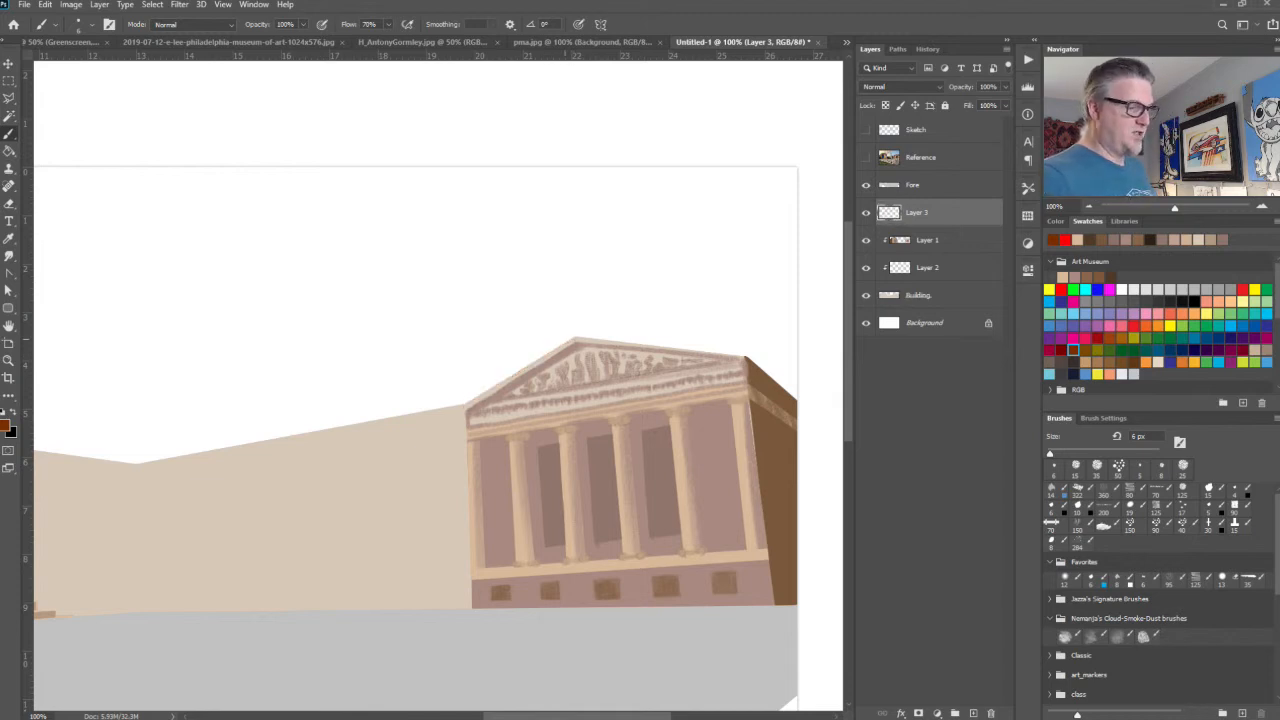
# Step: Paint a 6 px dark red line along the left roof slope of the right building's pediment, extending past the eave
pyautogui.click(1062, 348)
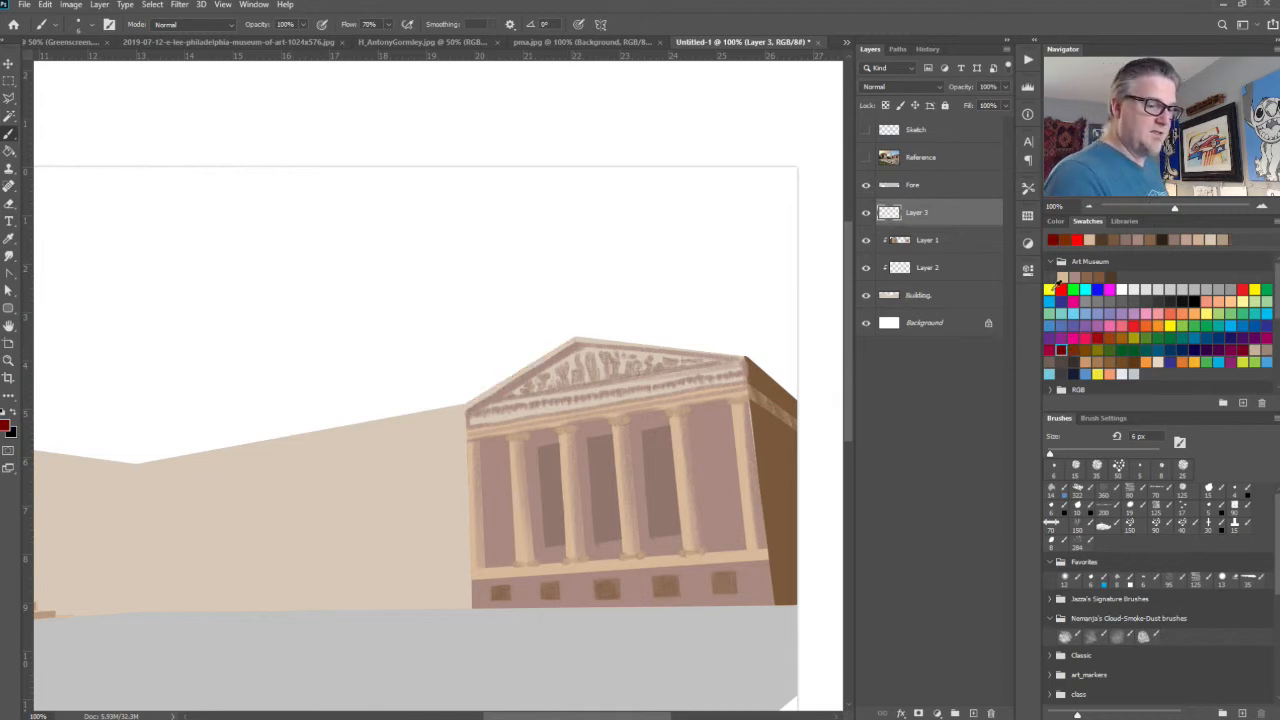
pyautogui.hotkey('ctrl', '+')
pyautogui.hotkey('ctrl', '+')
pyautogui.moveTo(600, 439); pyautogui.dragTo(331, 527)
pyautogui.moveTo(240, 530)
pyautogui.mouseDown()
pyautogui.moveTo(570, 332)
pyautogui.moveTo(598, 331)
pyautogui.mouseUp()
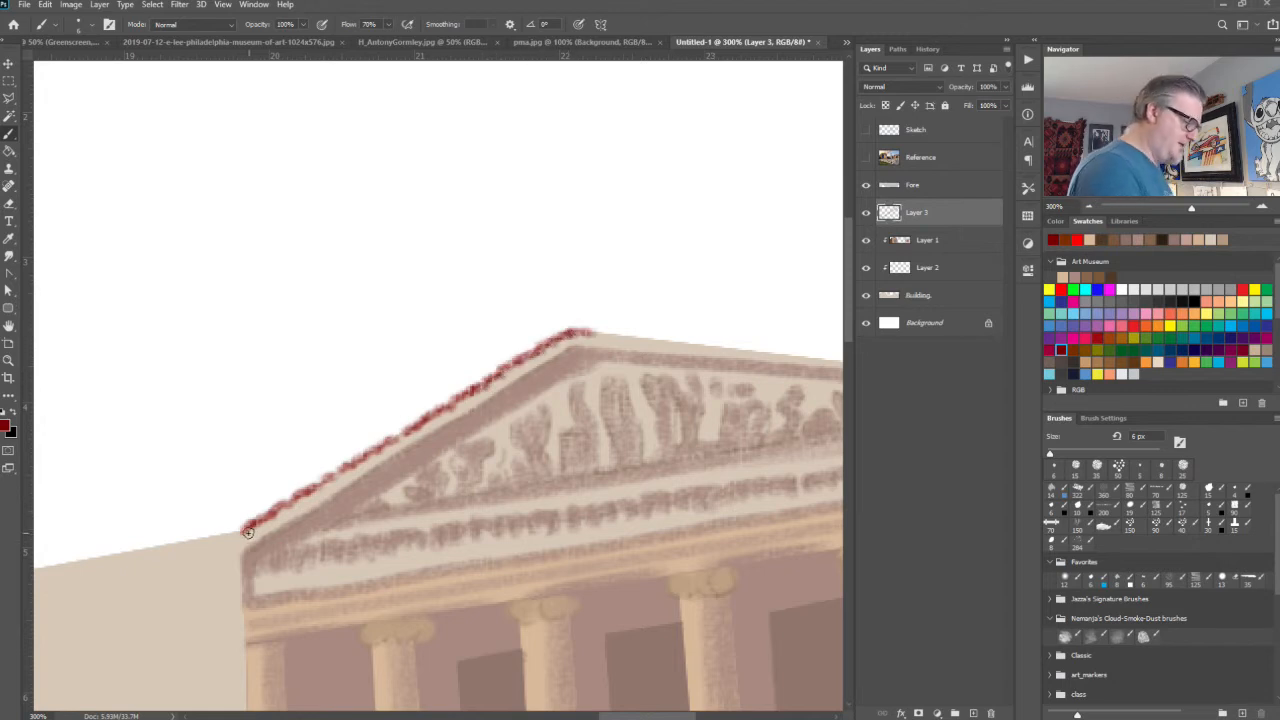
pyautogui.moveTo(241, 532); pyautogui.dragTo(203, 557)
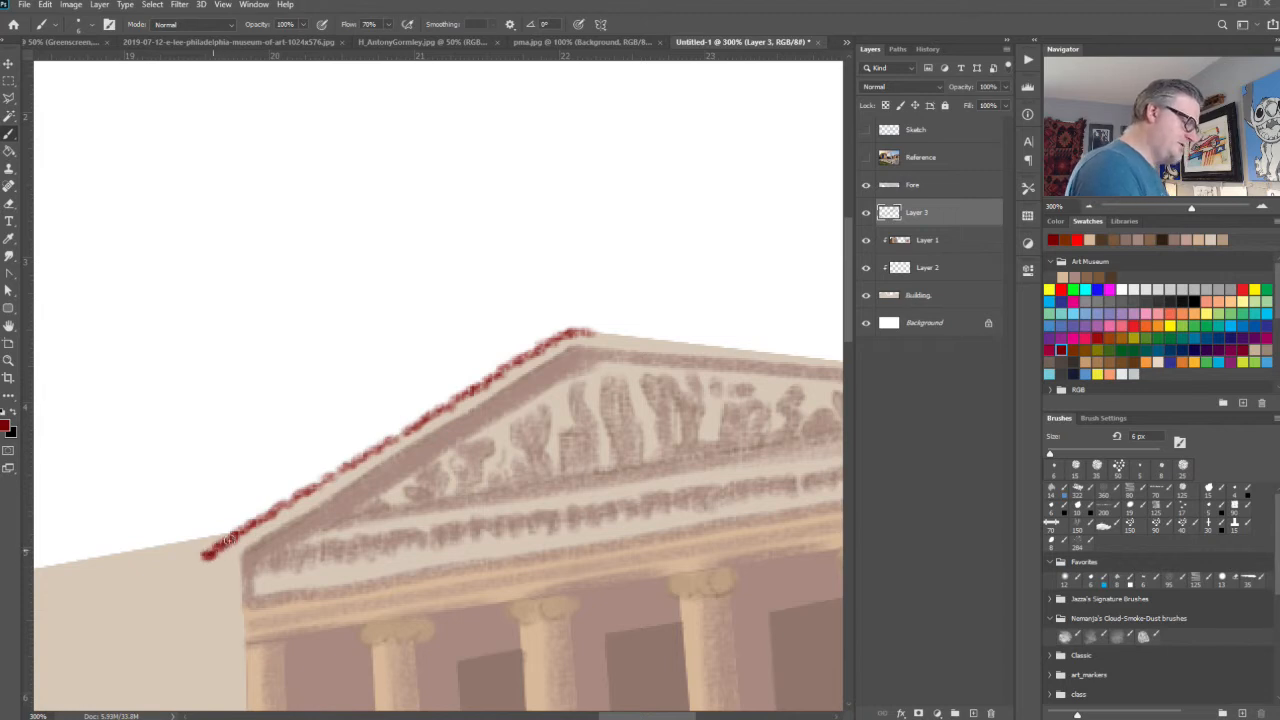
# Step: Continue the dark red line down the pediment's right slope, undoing stray marks in the sky and erasing the overrun at the right corner
pyautogui.moveTo(578, 518); pyautogui.dragTo(307, 514)
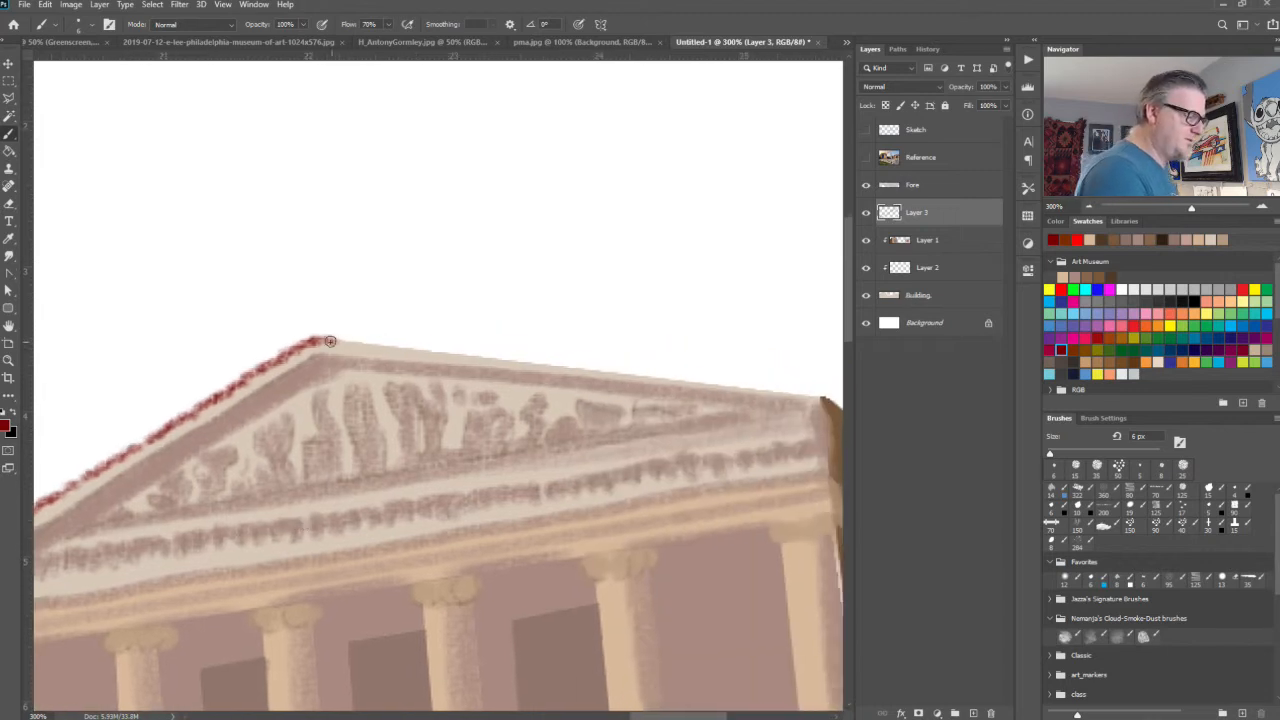
pyautogui.moveTo(346, 341); pyautogui.dragTo(656, 381)
pyautogui.moveTo(656, 247); pyautogui.dragTo(765, 289)
pyautogui.hotkey('ctrl', 'z')
pyautogui.hotkey('ctrl', 'z')
pyautogui.hotkey('ctrl', 'z')
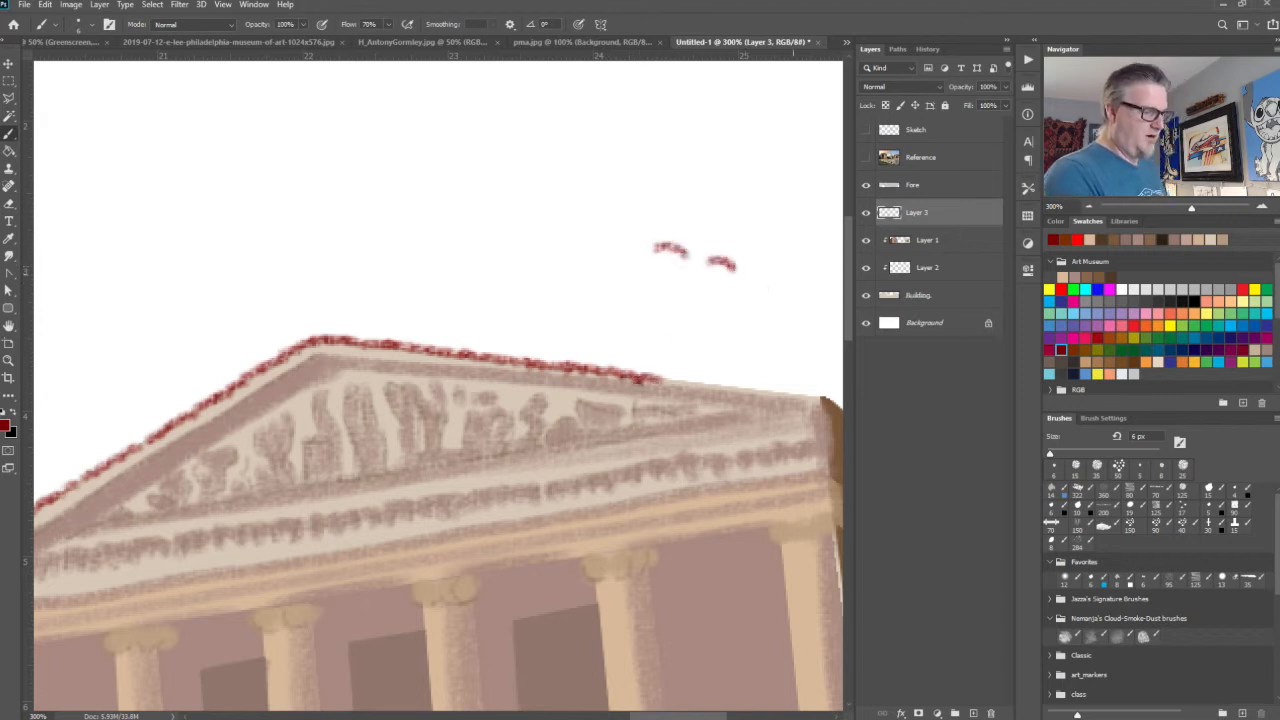
pyautogui.moveTo(668, 381)
pyautogui.mouseDown()
pyautogui.moveTo(840, 405)
pyautogui.moveTo(826, 424)
pyautogui.mouseUp()
pyautogui.moveTo(720, 499); pyautogui.dragTo(501, 495)
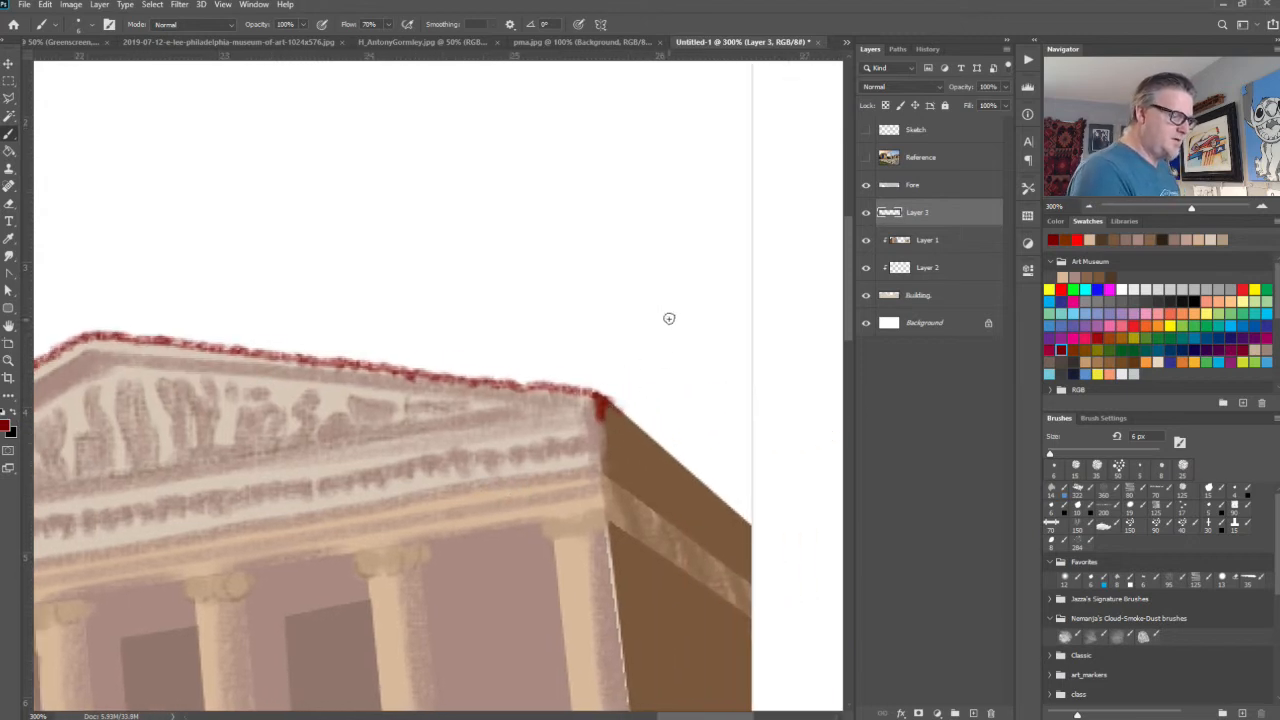
pyautogui.press('e')
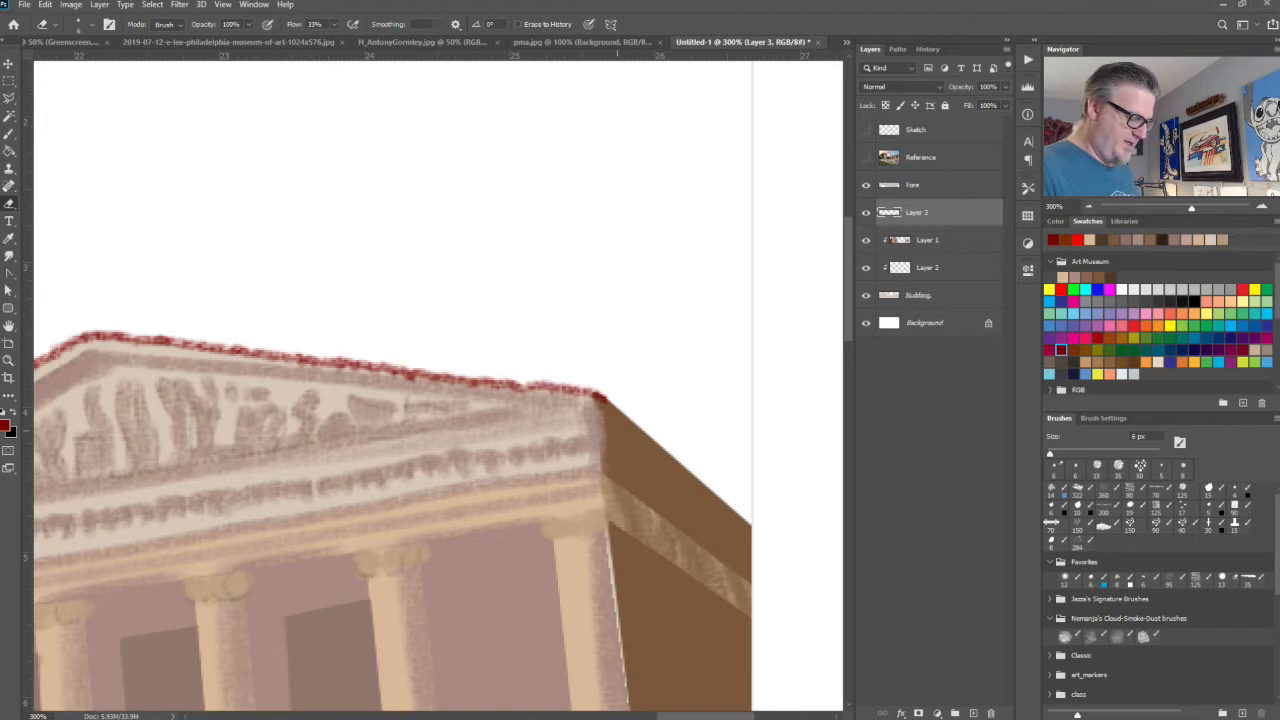
# Step: Touch up the red roof line at the right building's left eave with a 3 px eraser
pyautogui.hotkey('ctrl', '-')
pyautogui.hotkey('ctrl', '-')
pyautogui.hotkey('ctrl', '-')
pyautogui.hotkey('ctrl', '+')
pyautogui.hotkey('ctrl', '+')
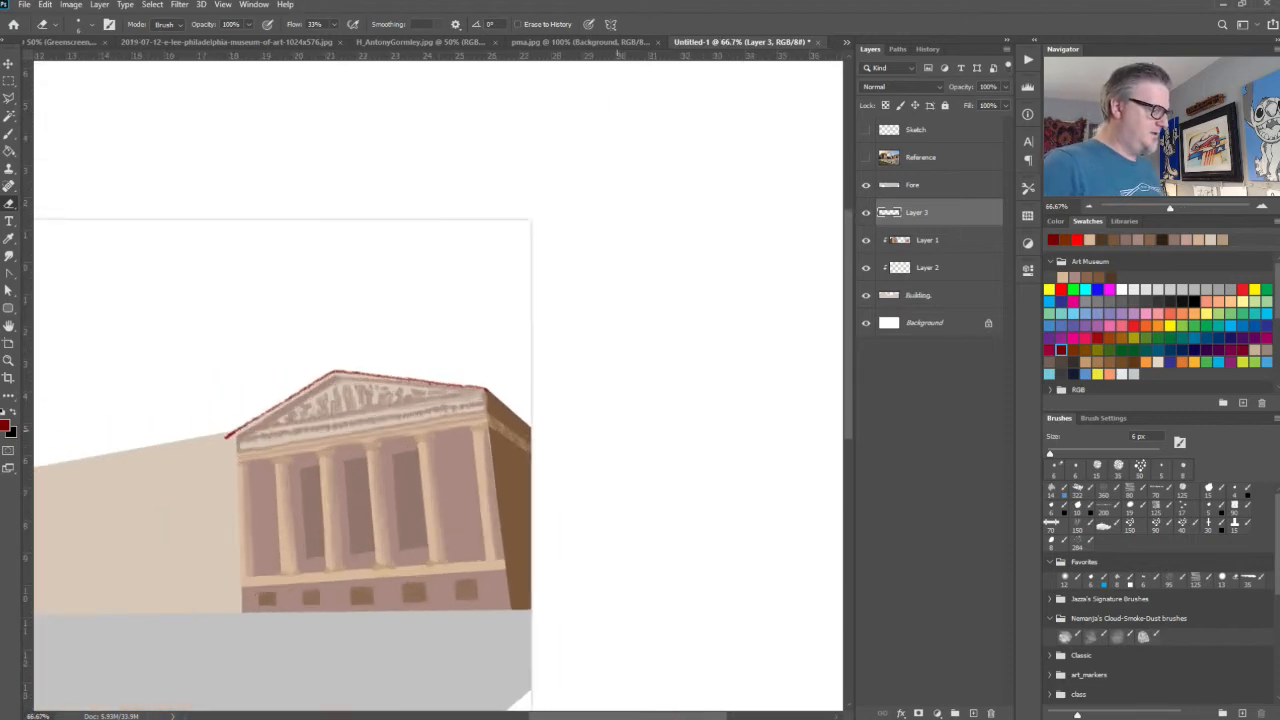
pyautogui.moveTo(170, 505); pyautogui.dragTo(808, 465)
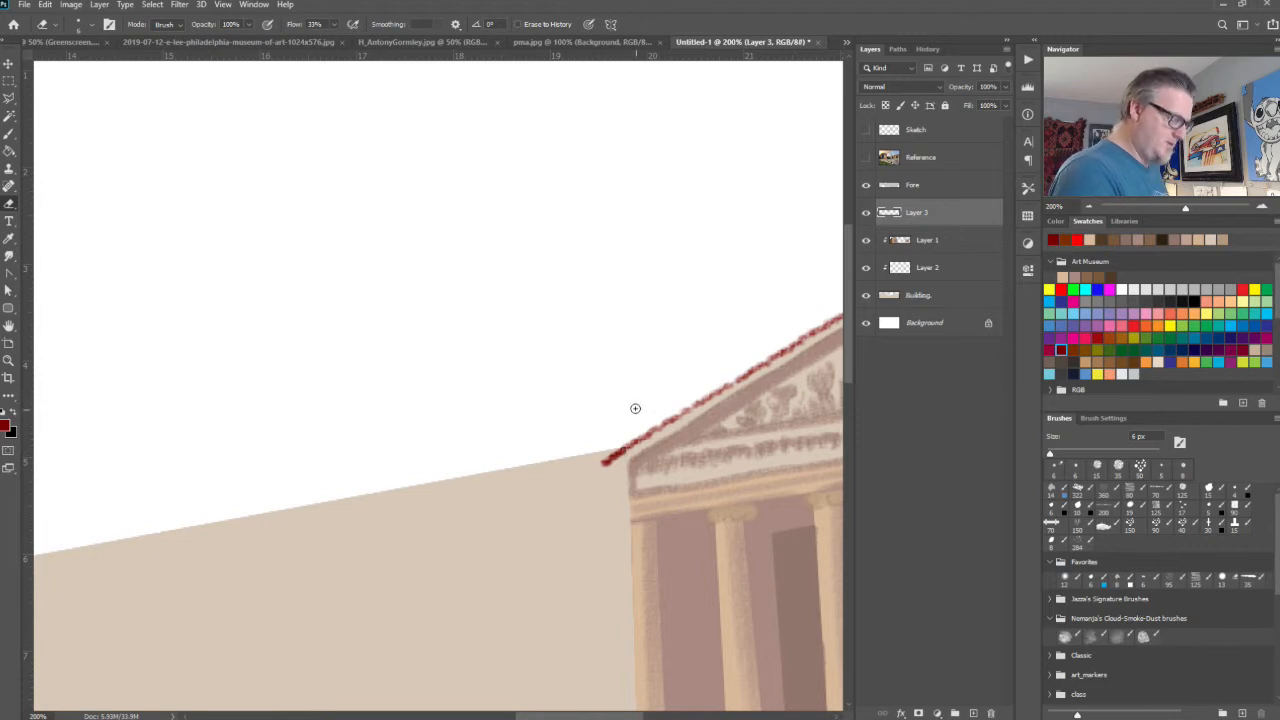
pyautogui.press('[')
pyautogui.press('[')
pyautogui.moveTo(618, 455); pyautogui.dragTo(633, 446)
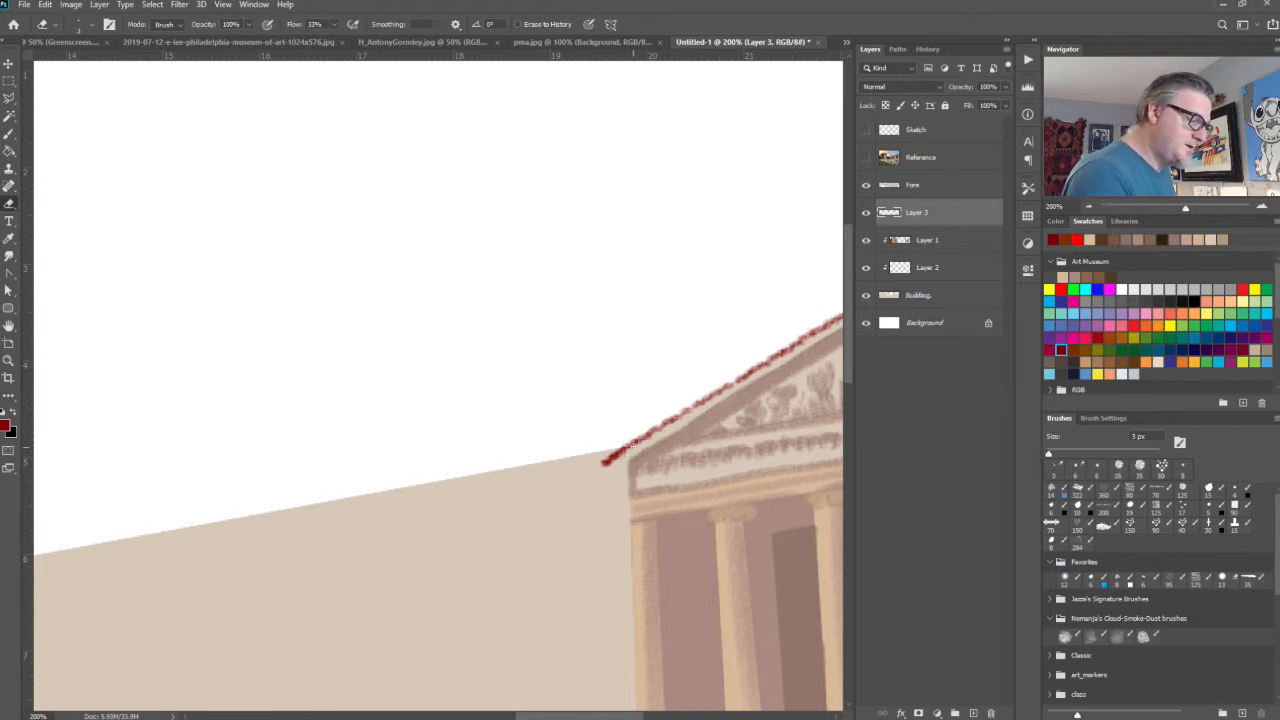
# Step: Brush a 2 px dark orange-brown line along the underside of the red edge on the right building's left roof slope
pyautogui.press('b')
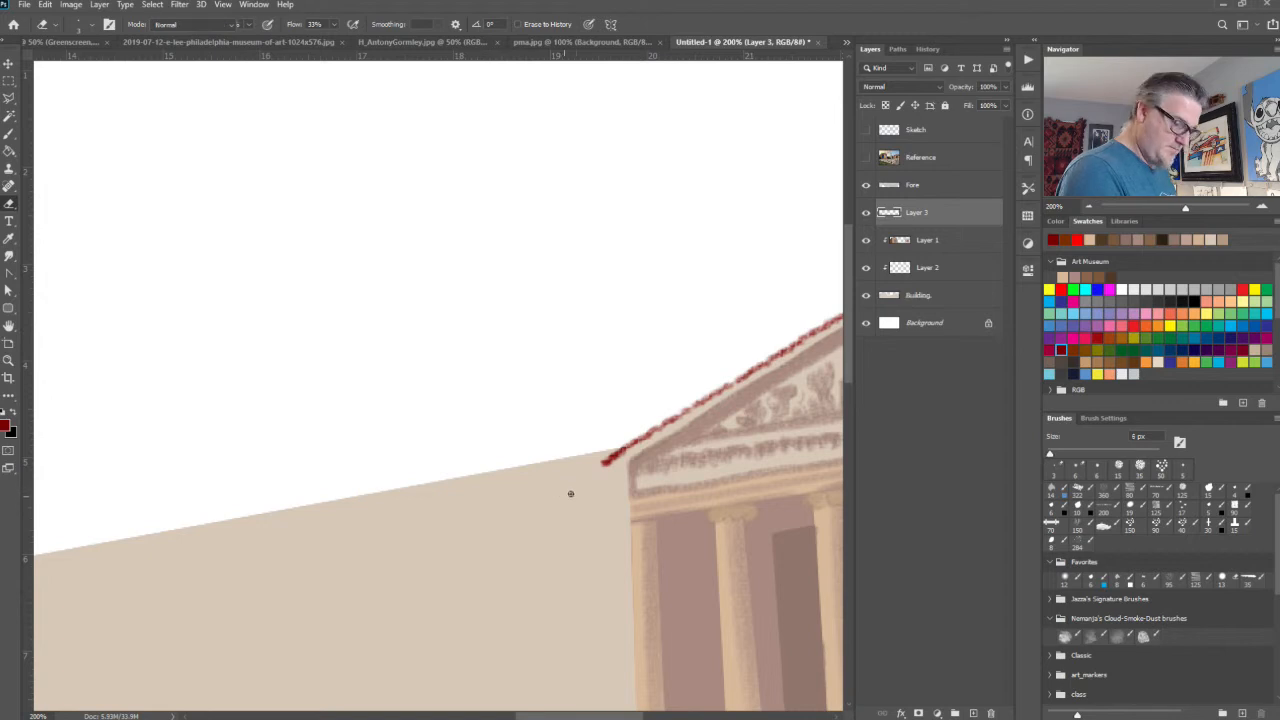
pyautogui.click(1073, 349)
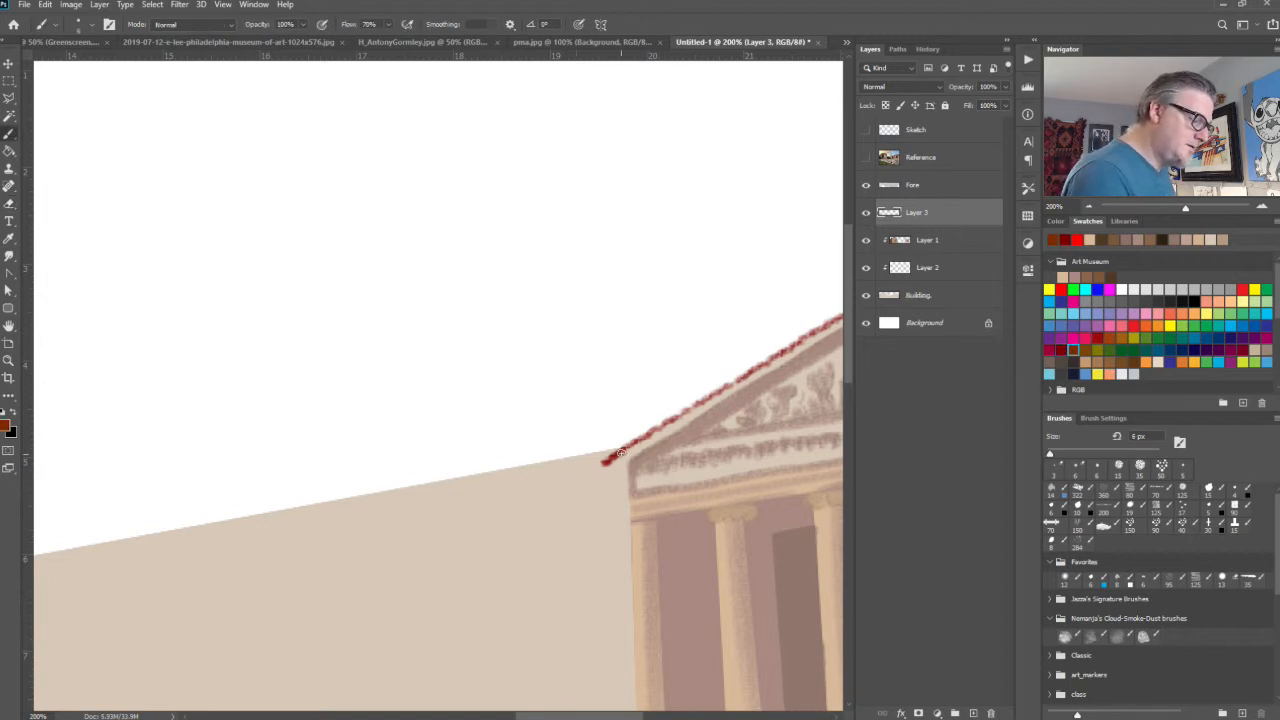
pyautogui.moveTo(620, 453)
pyautogui.mouseDown()
pyautogui.moveTo(667, 424)
pyautogui.moveTo(646, 441)
pyautogui.mouseUp()
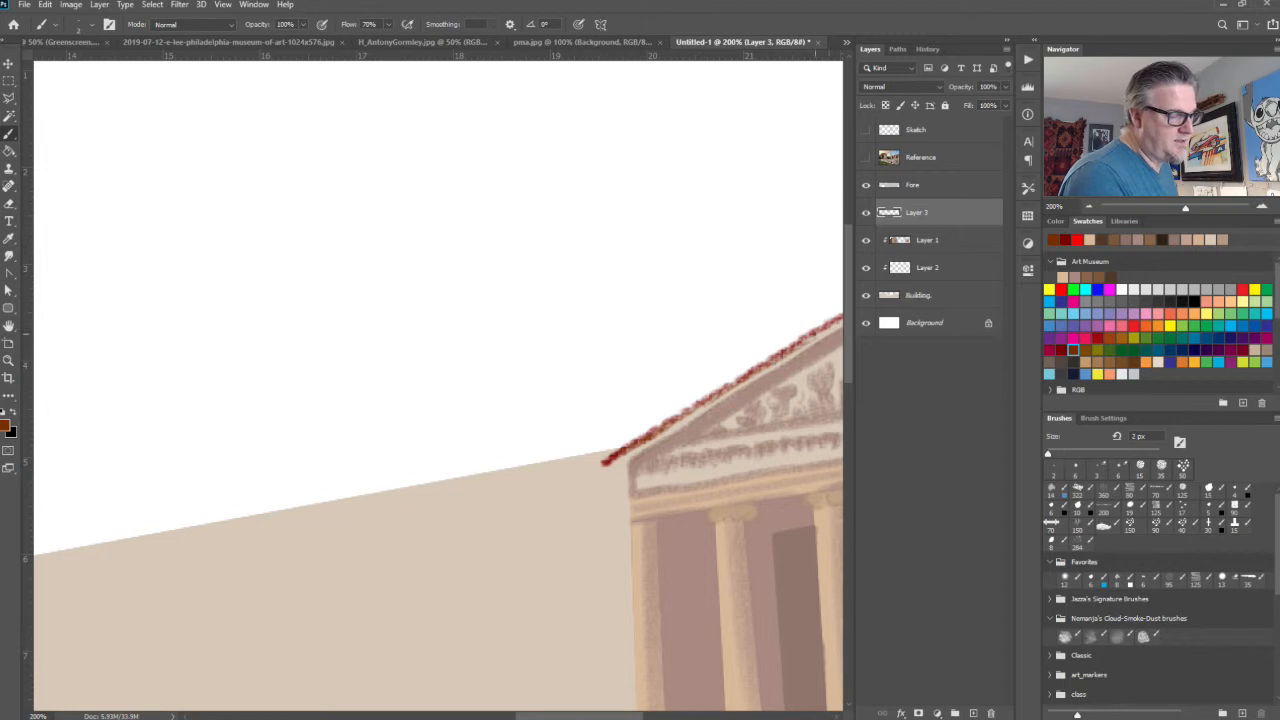
pyautogui.moveTo(815, 334); pyautogui.dragTo(629, 457)
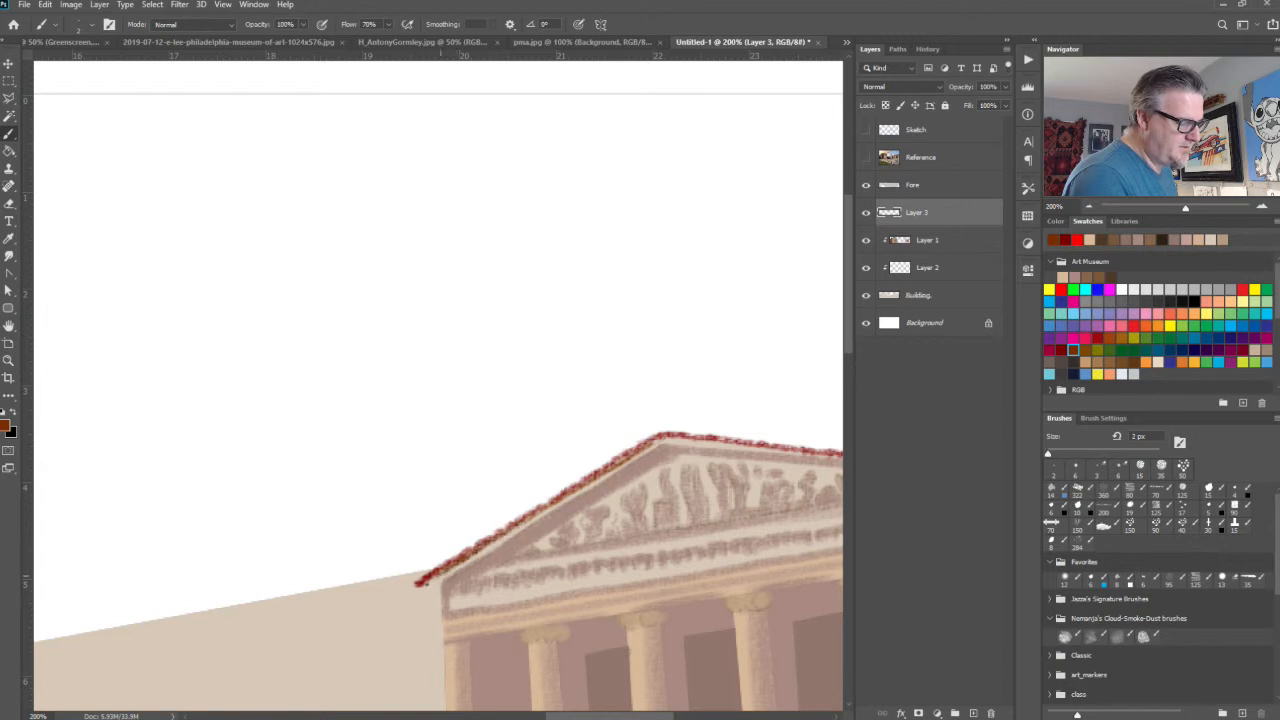
pyautogui.moveTo(668, 440); pyautogui.dragTo(468, 460)
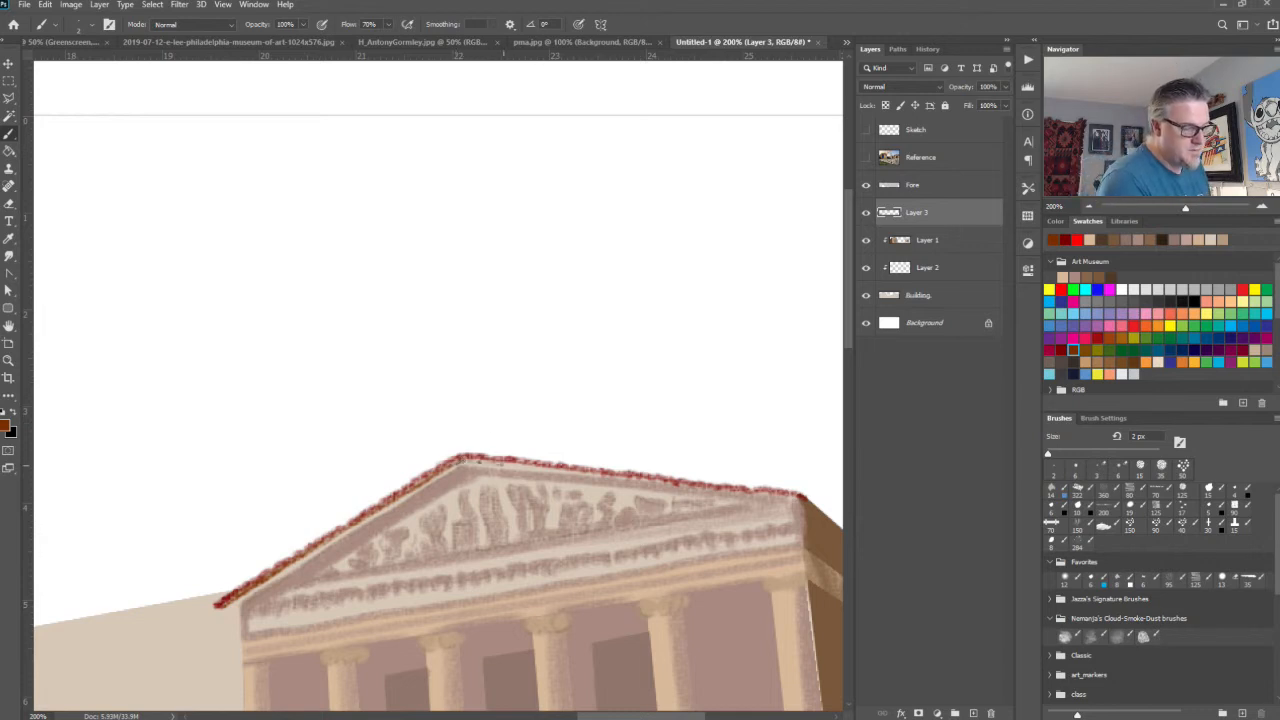
# Step: Carry the 2 px dark orange-brown underside line from the peak along the right building's right roof slope
pyautogui.moveTo(465, 460); pyautogui.dragTo(544, 466)
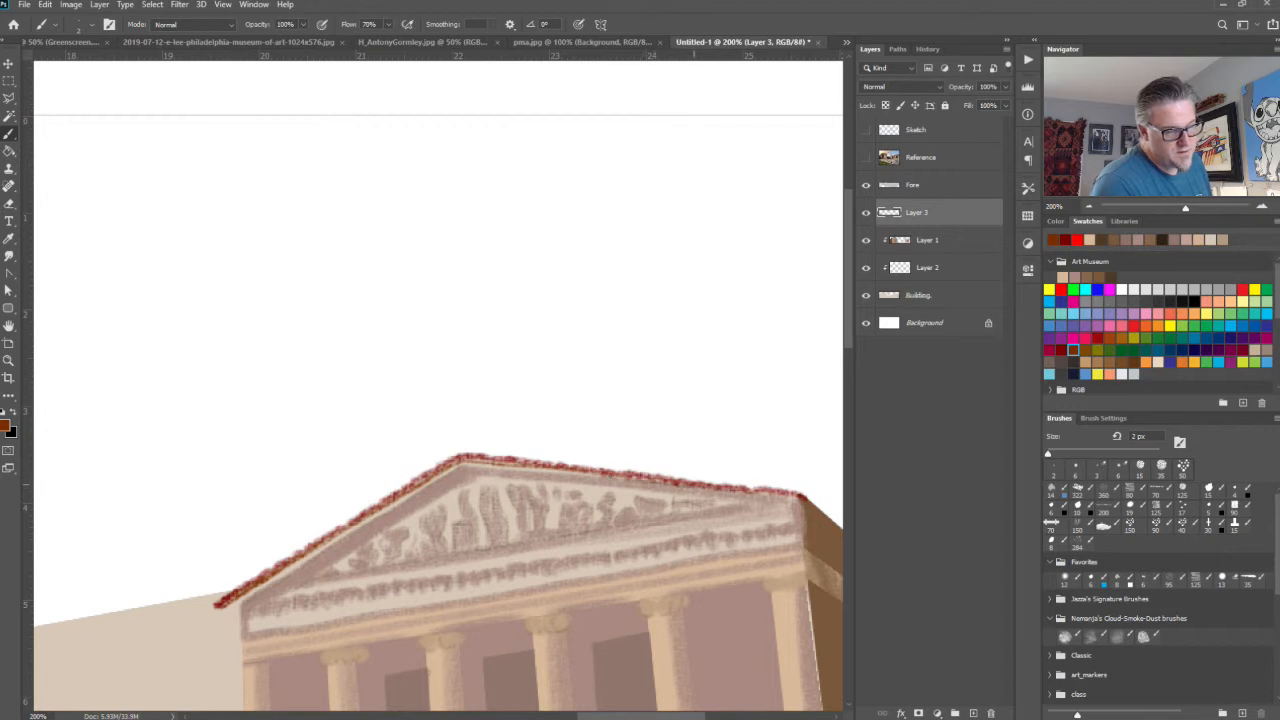
pyautogui.moveTo(740, 492)
pyautogui.mouseDown()
pyautogui.moveTo(790, 496)
pyautogui.moveTo(710, 487)
pyautogui.mouseUp()
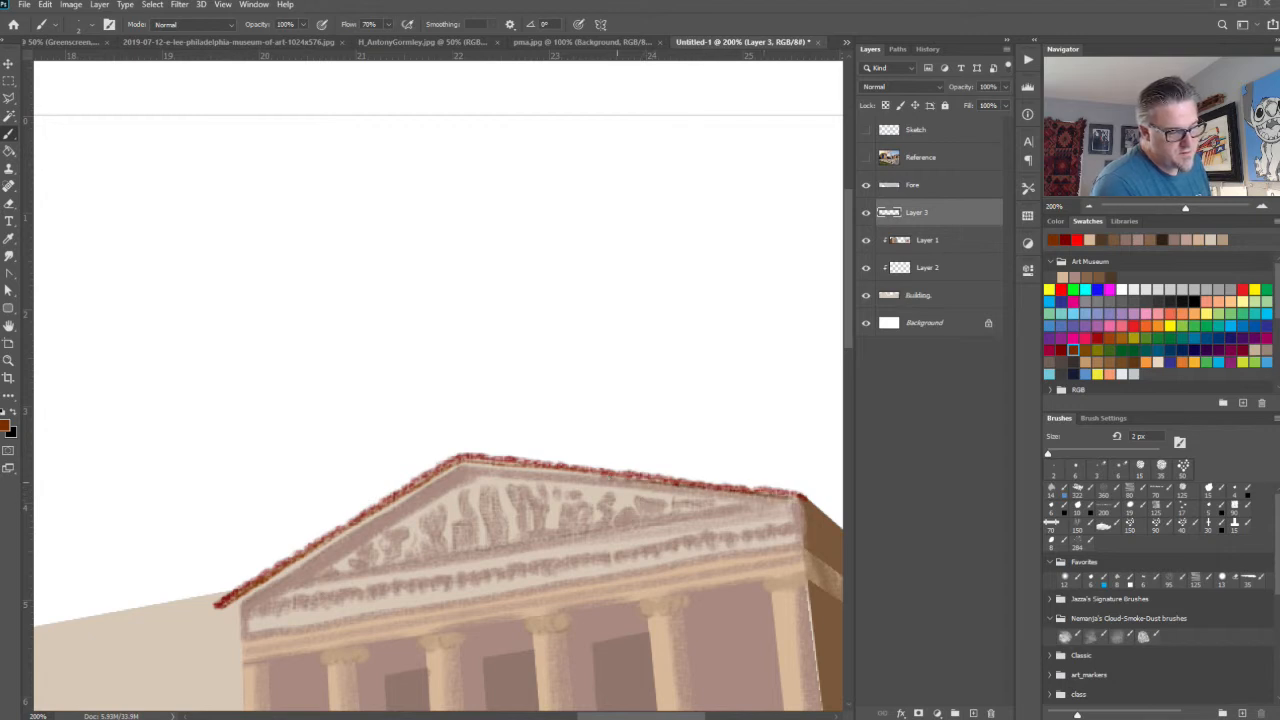
pyautogui.moveTo(520, 469); pyautogui.dragTo(553, 472)
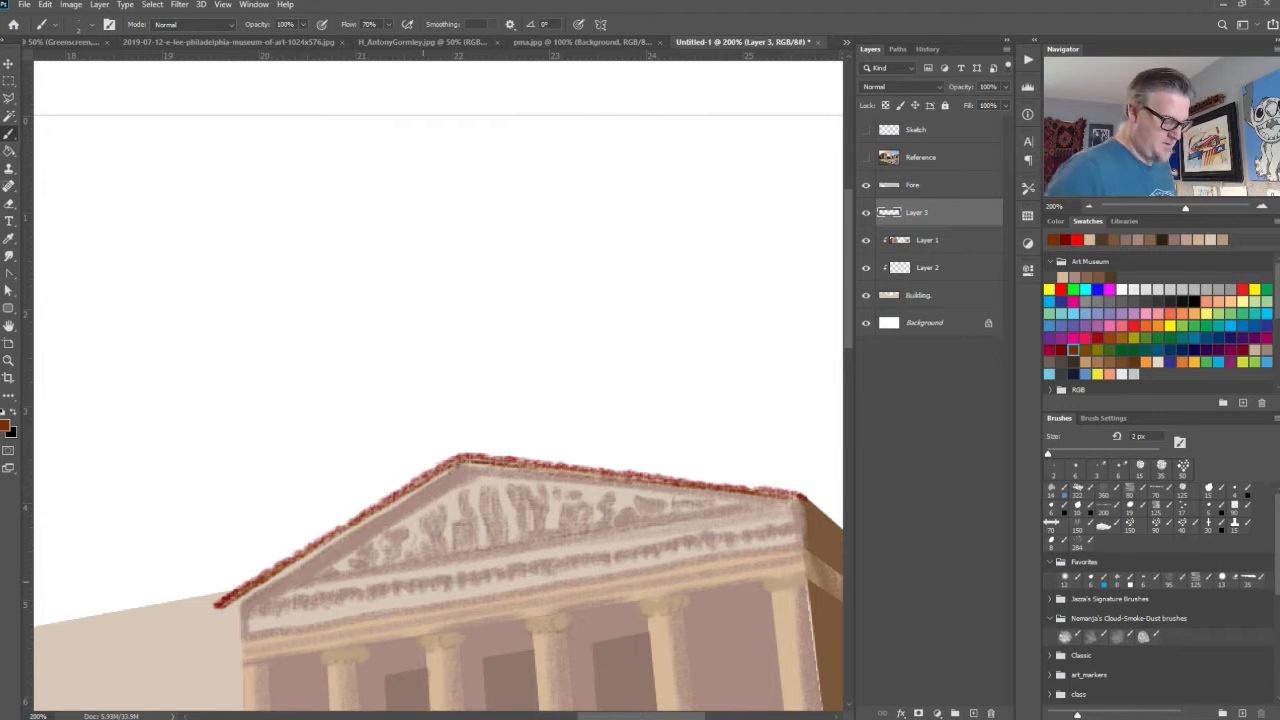
pyautogui.hotkey('ctrl', '-')
pyautogui.hotkey('ctrl', '-')
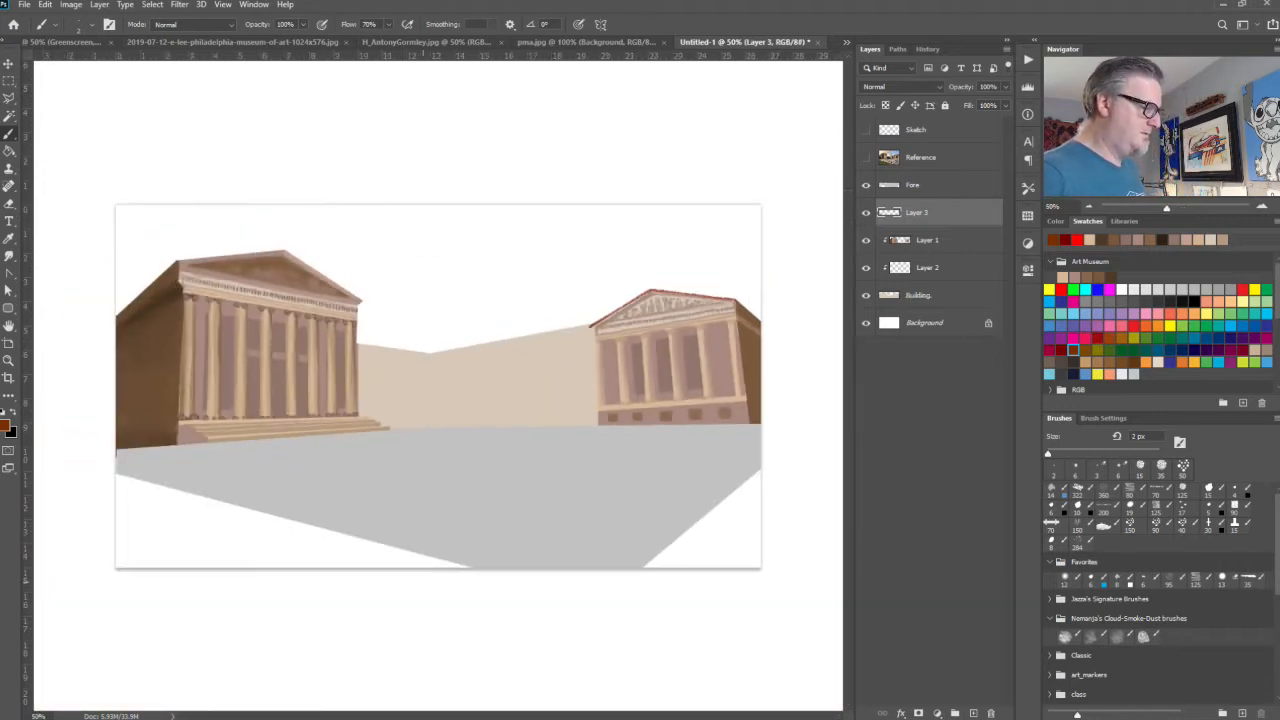
# Step: Try short 2 px dark orange-brown brush marks along the top edge of the left building's pediment
pyautogui.hotkey('ctrl', '+')
pyautogui.hotkey('ctrl', '+')
pyautogui.hotkey('ctrl', '+')
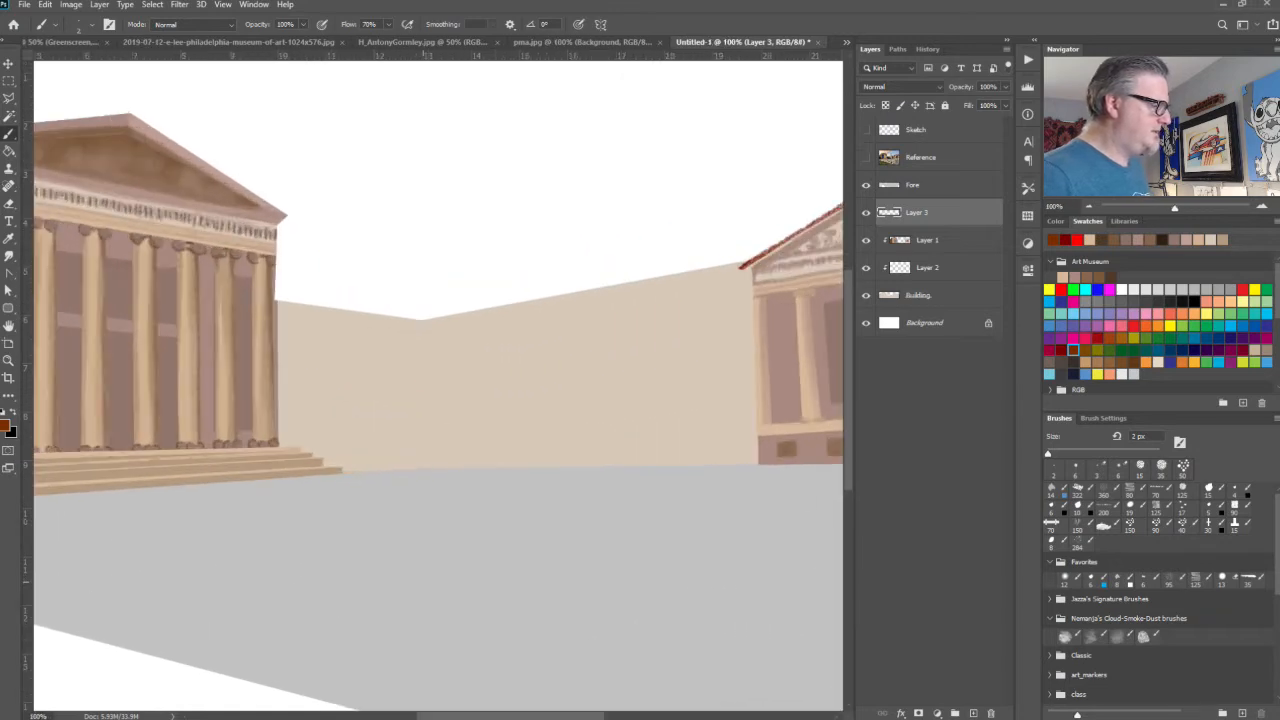
pyautogui.moveTo(191, 212); pyautogui.dragTo(720, 621)
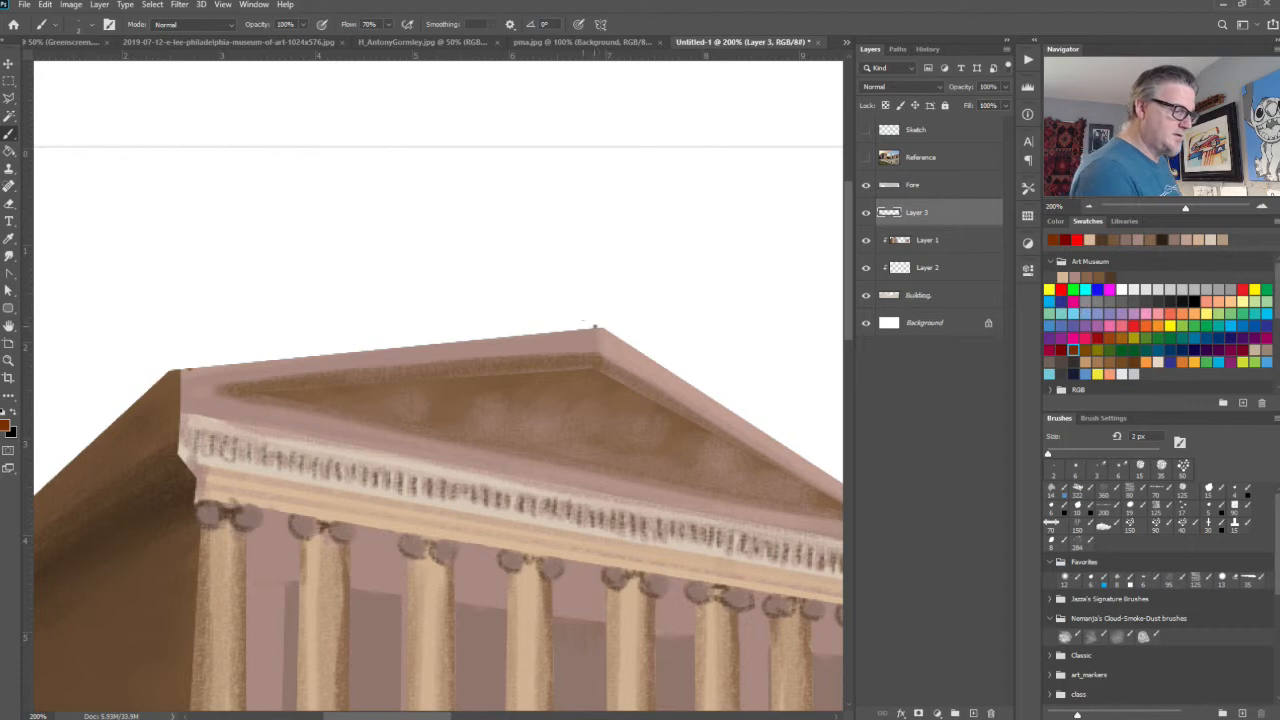
pyautogui.moveTo(583, 331); pyautogui.dragTo(590, 331)
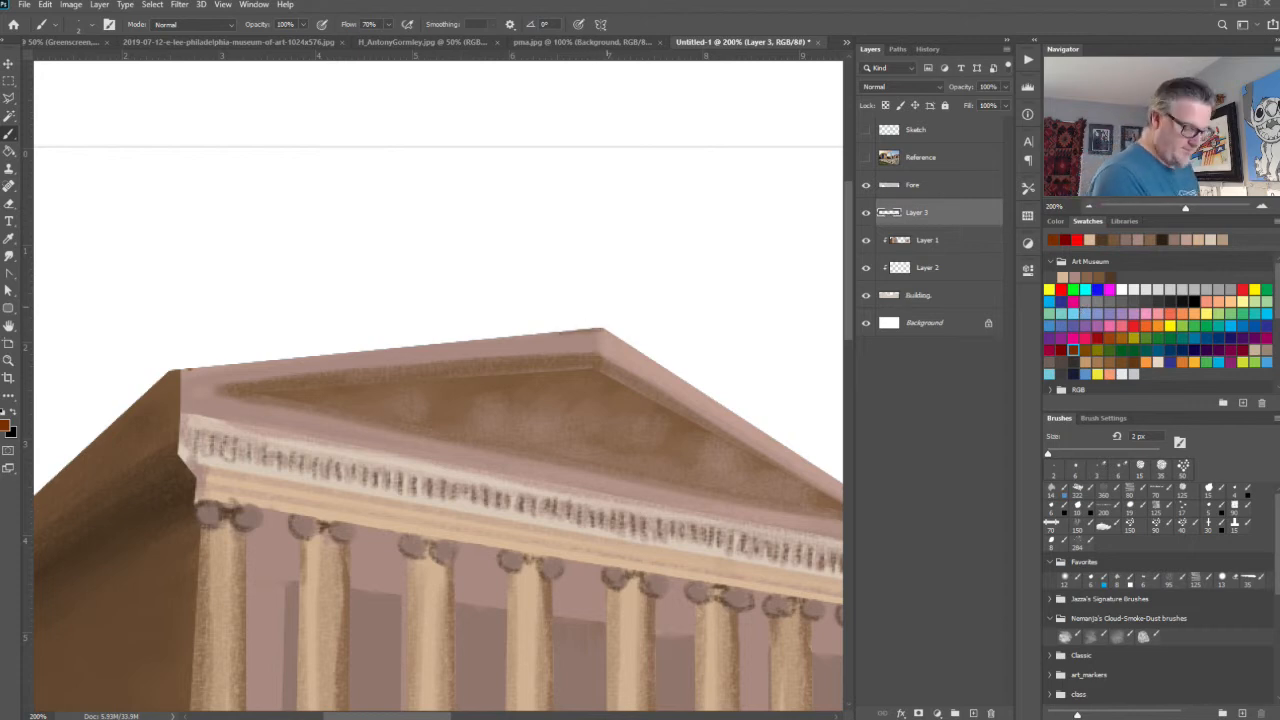
# Step: Outline a thin strip along both roof slopes of the left building's pediment with the Polygonal Lasso, fill it dark orange-brown, and deselect
pyautogui.press('l')
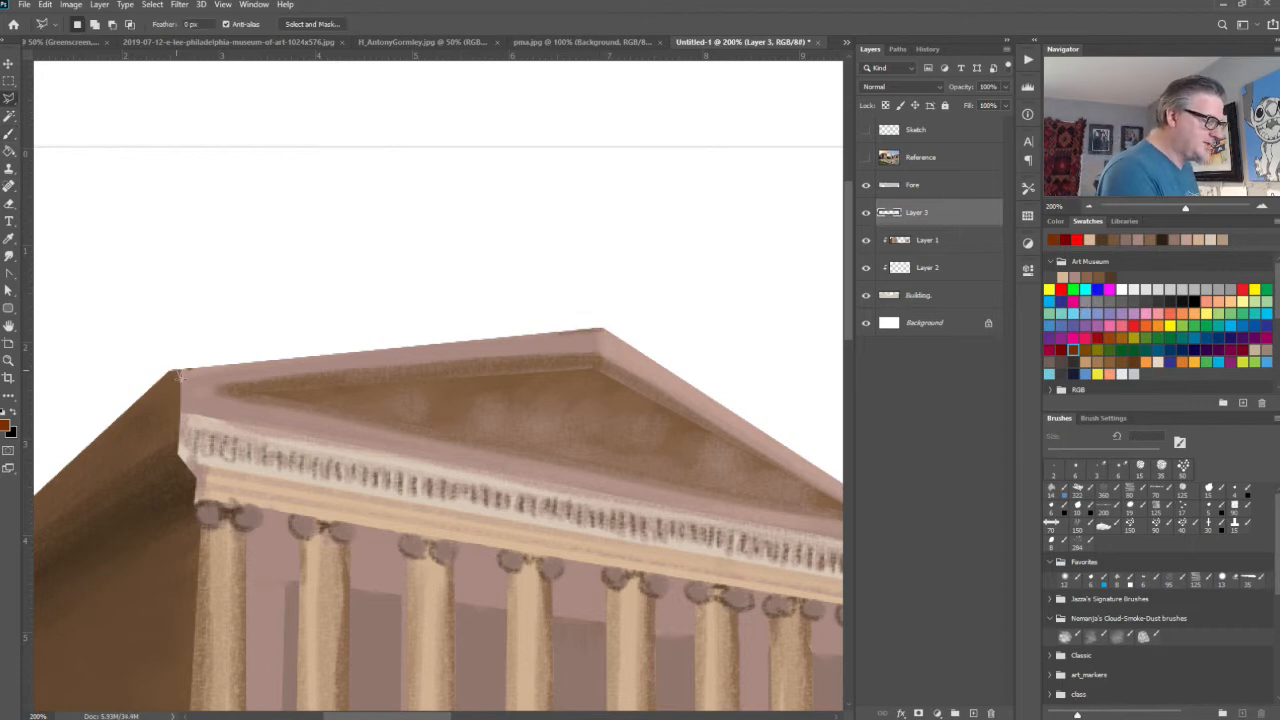
pyautogui.click(179, 373)
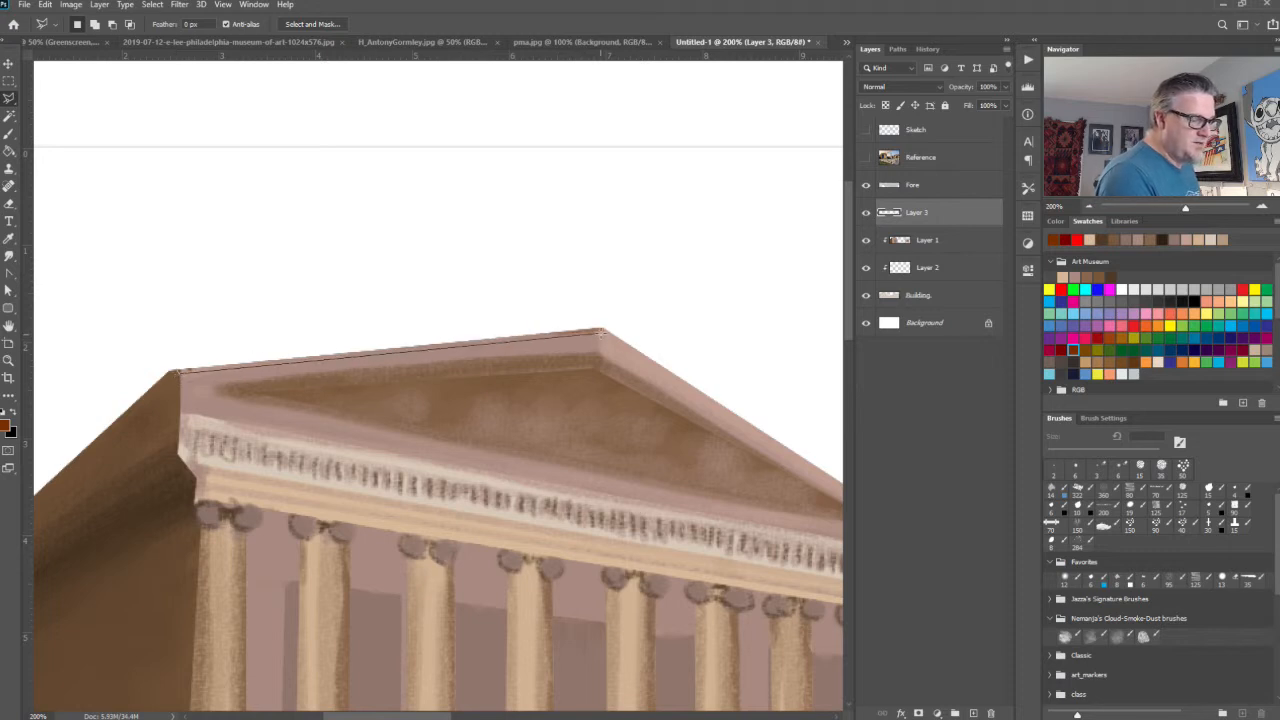
pyautogui.moveTo(600, 346)
pyautogui.mouseDown()
pyautogui.moveTo(313, 317)
pyautogui.moveTo(330, 311)
pyautogui.mouseUp()
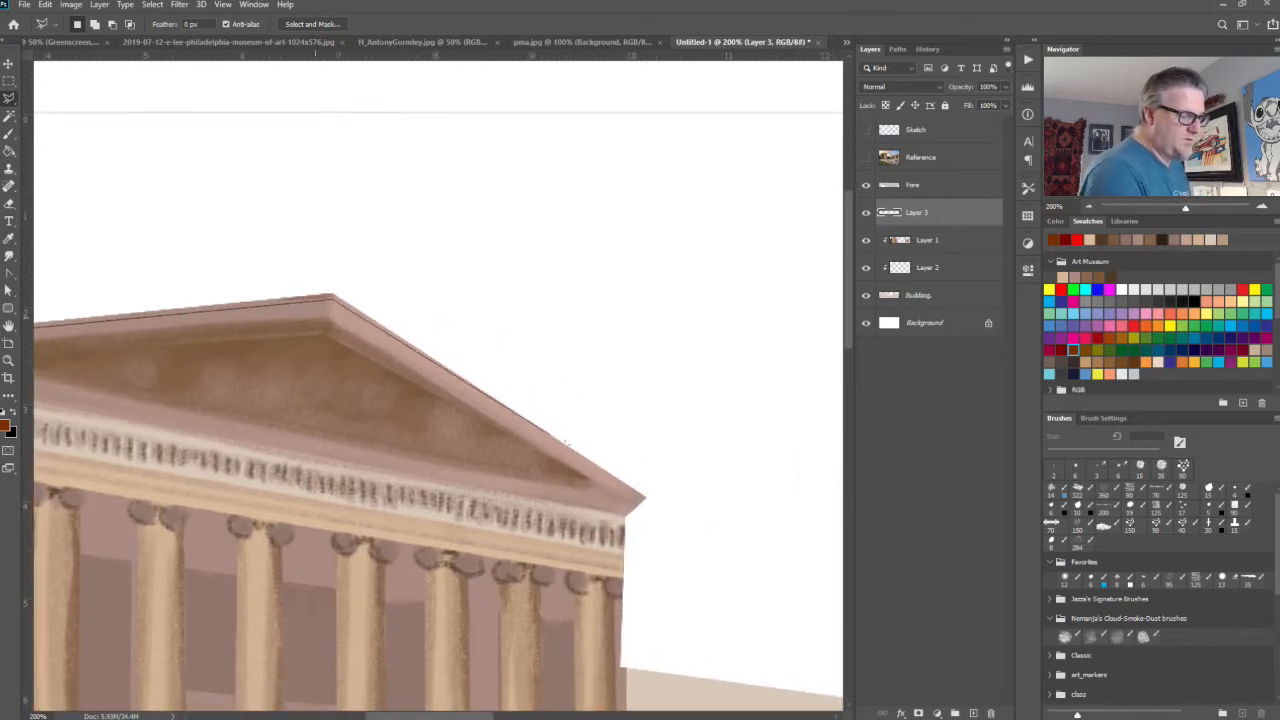
pyautogui.click(643, 495)
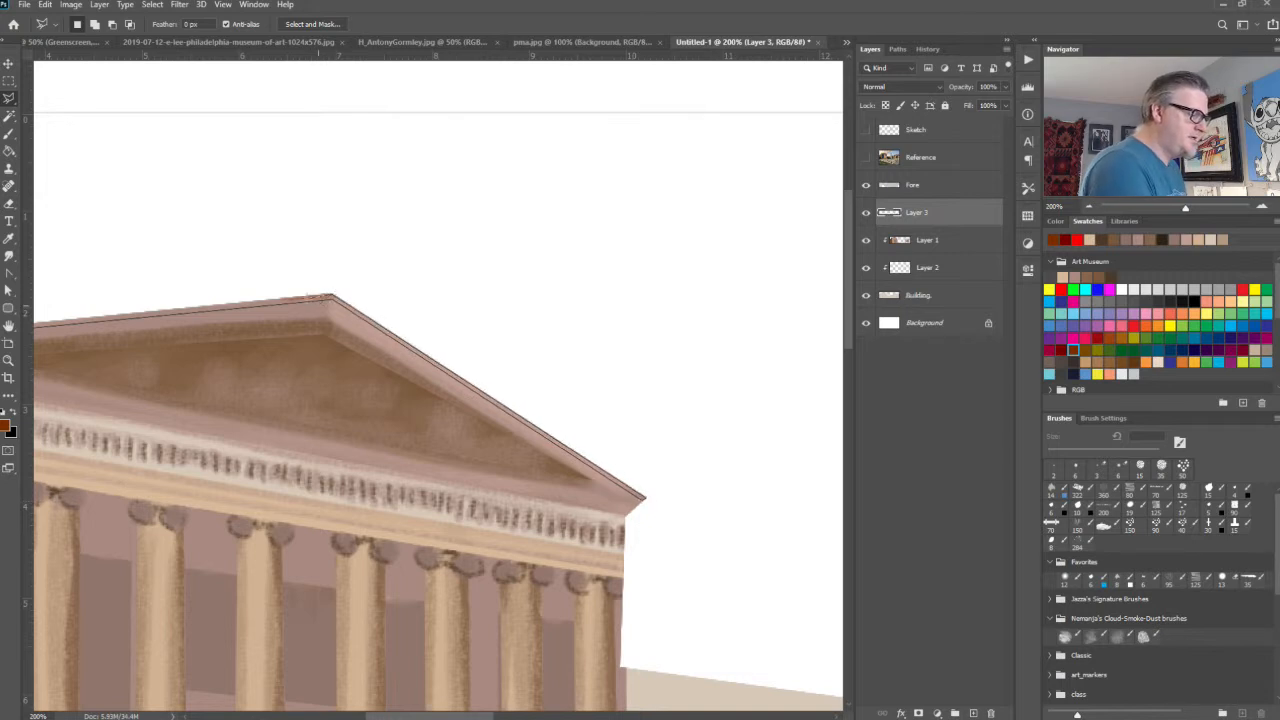
pyautogui.moveTo(309, 298); pyautogui.dragTo(614, 342)
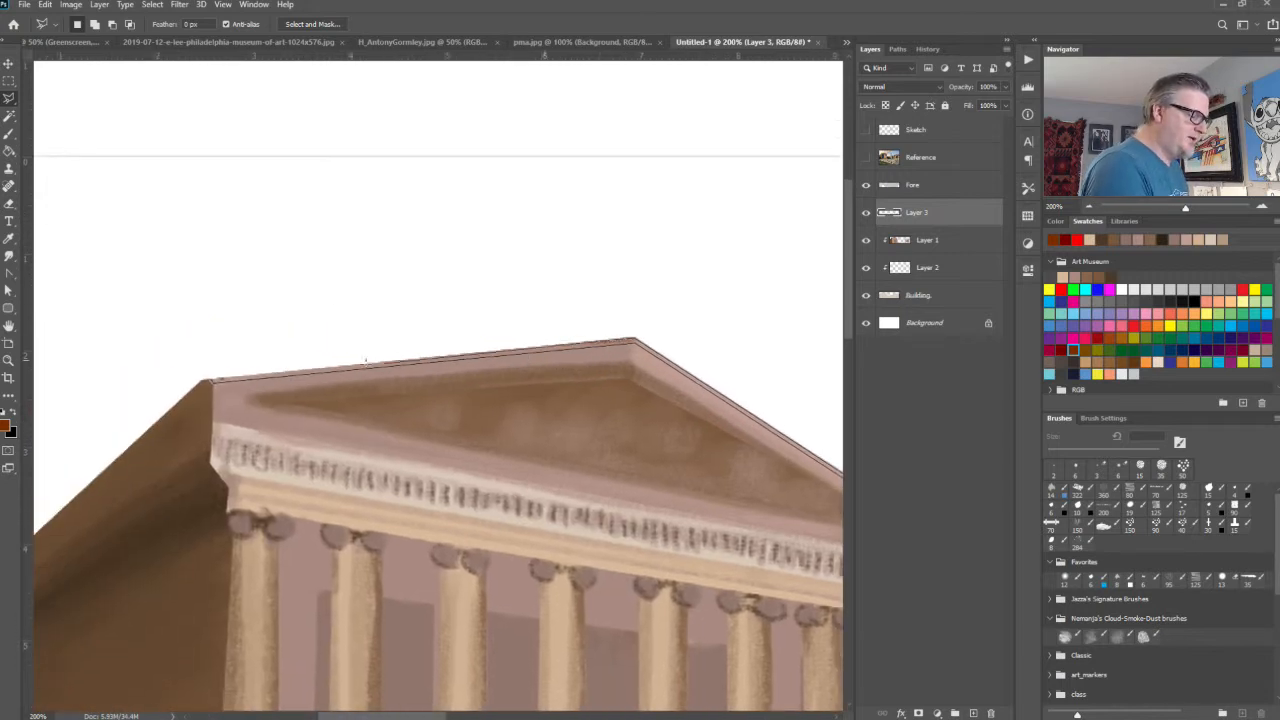
pyautogui.click(212, 383)
pyautogui.press('i')
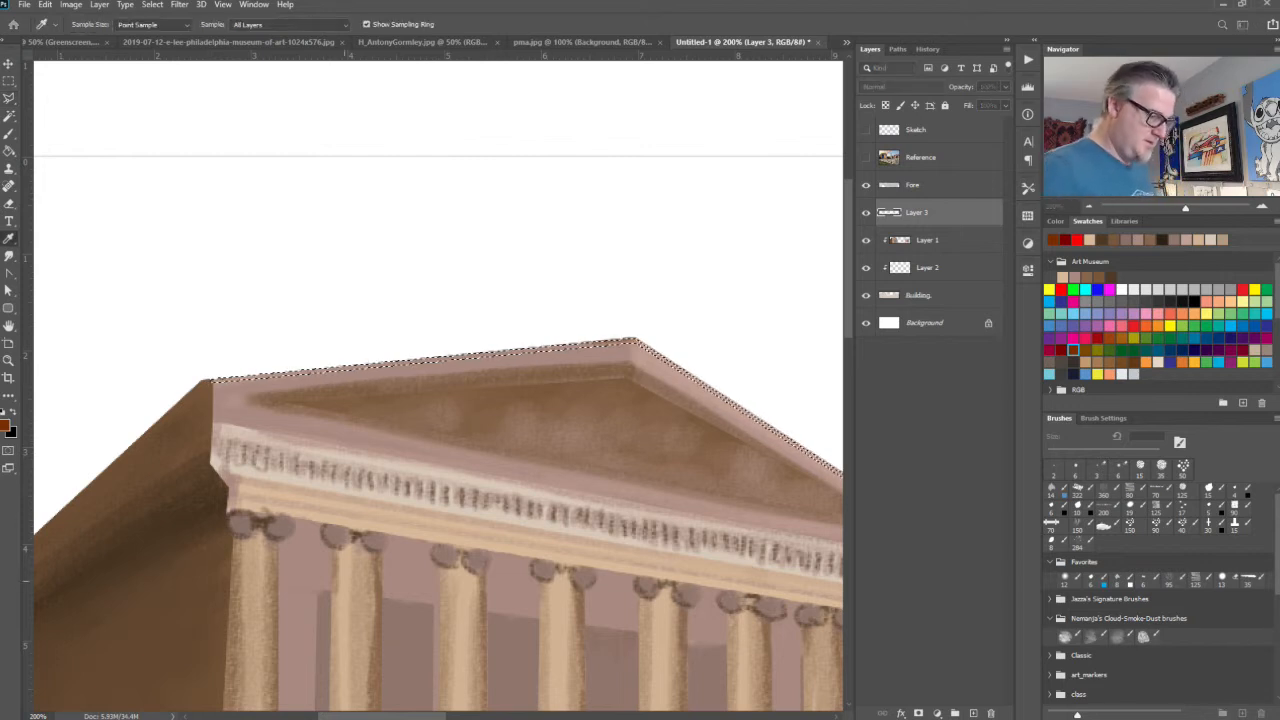
pyautogui.press('Return')
pyautogui.hotkey('ctrl', 'd')
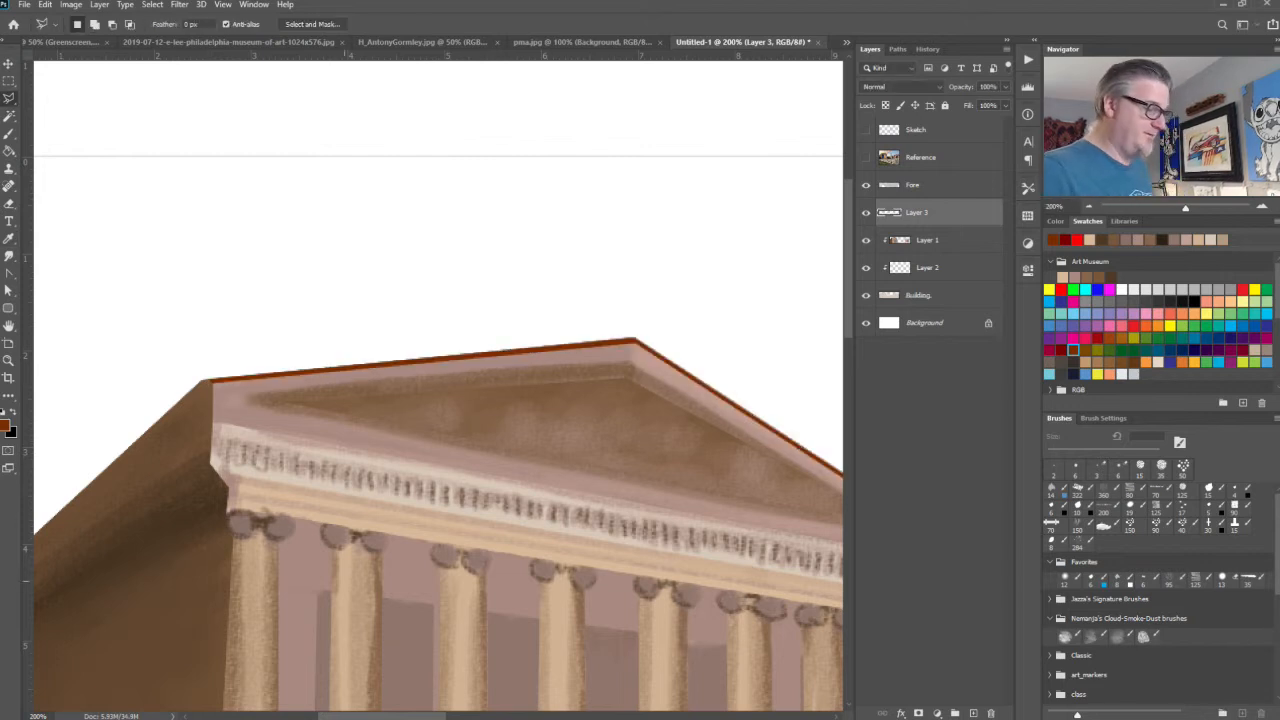
# Step: Paint a 6 px dark red line at 88% flow along the left roof slope of the left building's pediment
pyautogui.click(1061, 349)
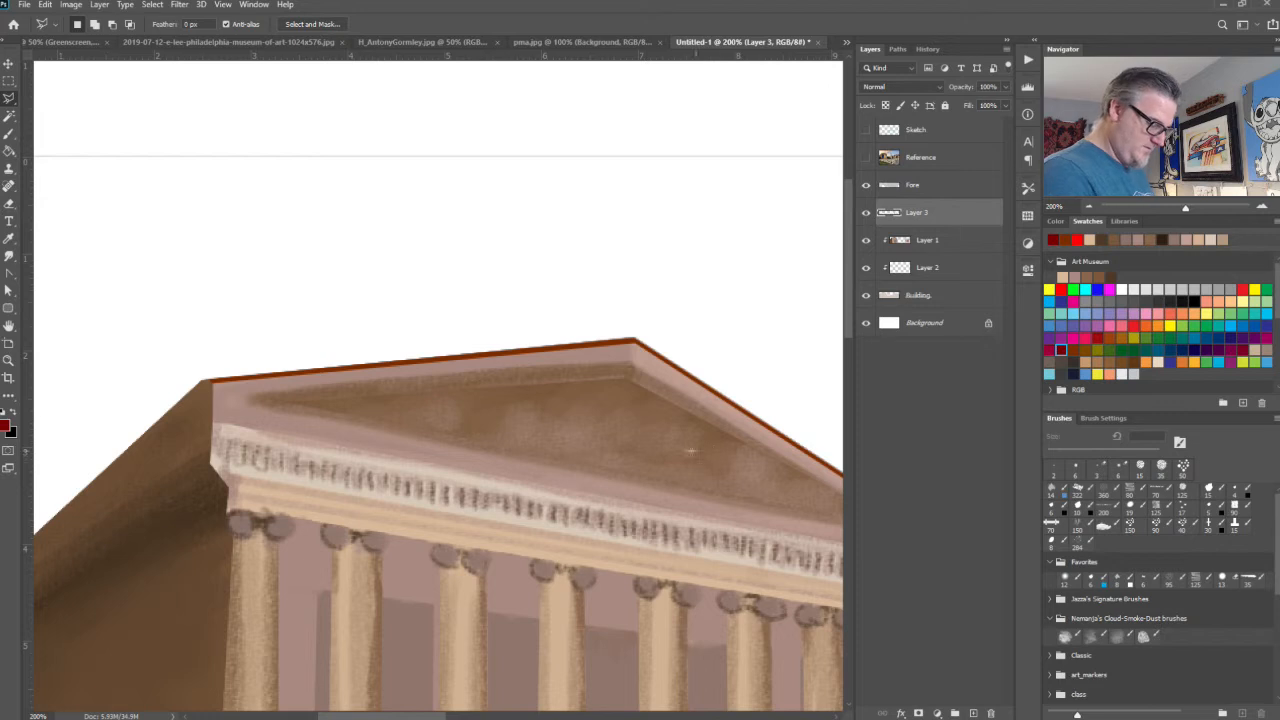
pyautogui.press('b')
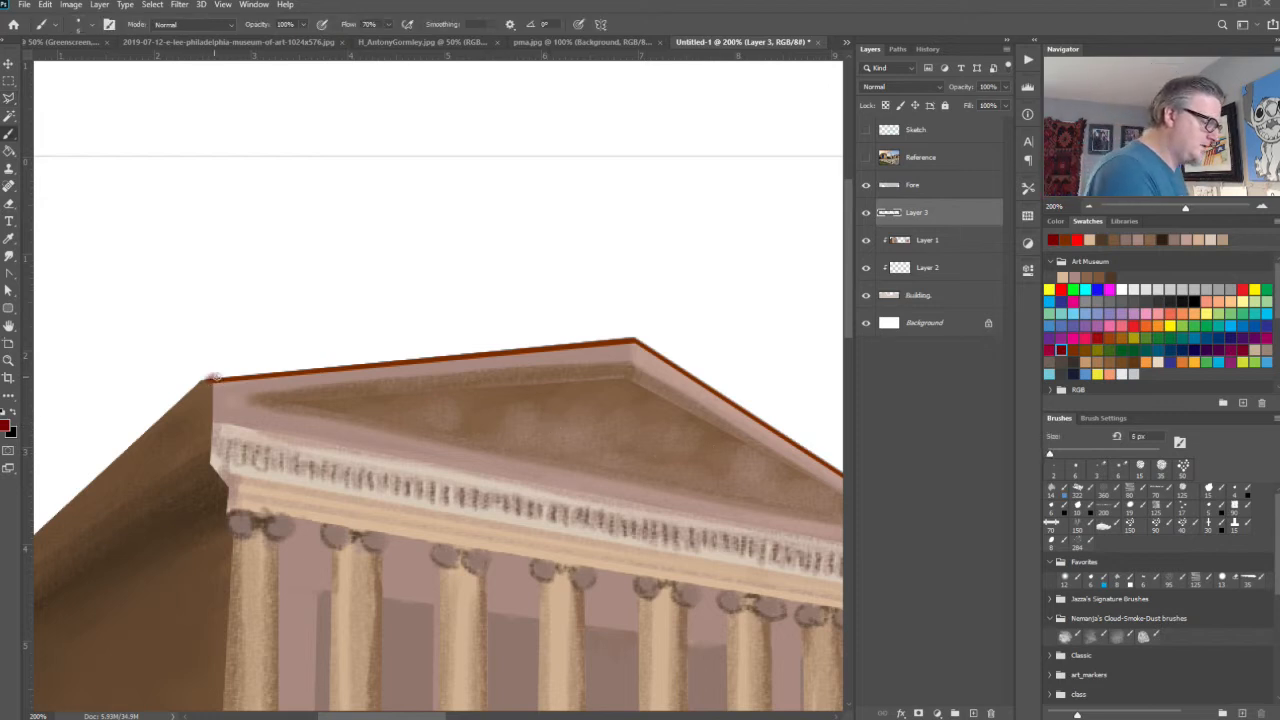
pyautogui.moveTo(221, 377); pyautogui.dragTo(282, 372)
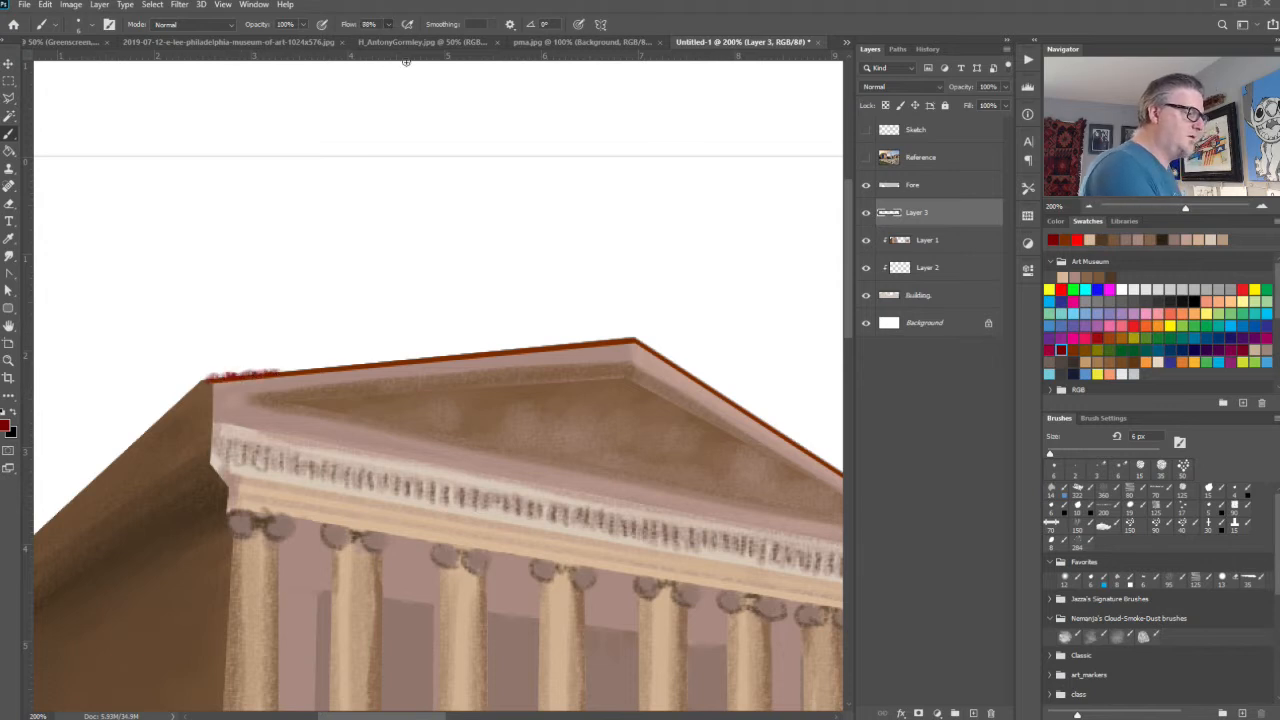
pyautogui.moveTo(290, 372); pyautogui.dragTo(524, 349)
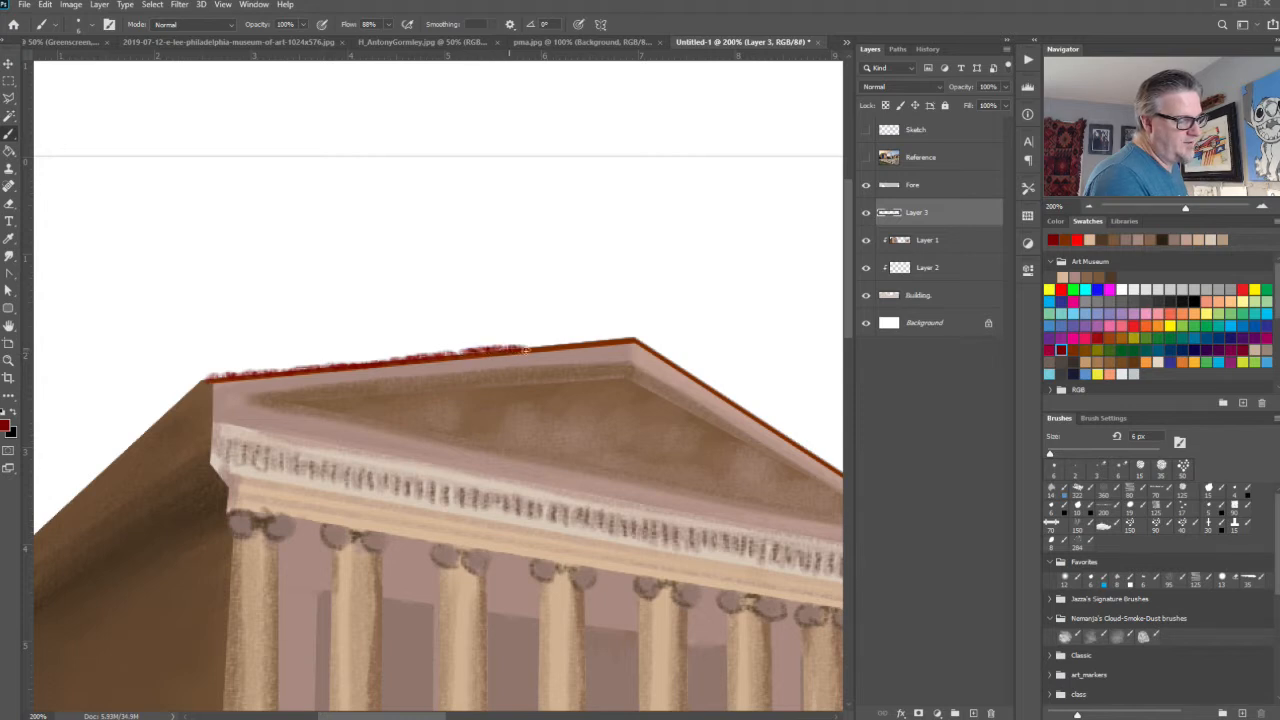
pyautogui.moveTo(628, 340); pyautogui.dragTo(197, 380)
# Step: Continue the dark red line from the left building's peak down its right roof slope to the eave
pyautogui.moveTo(633, 341); pyautogui.dragTo(712, 388)
pyautogui.moveTo(680, 491); pyautogui.dragTo(386, 449)
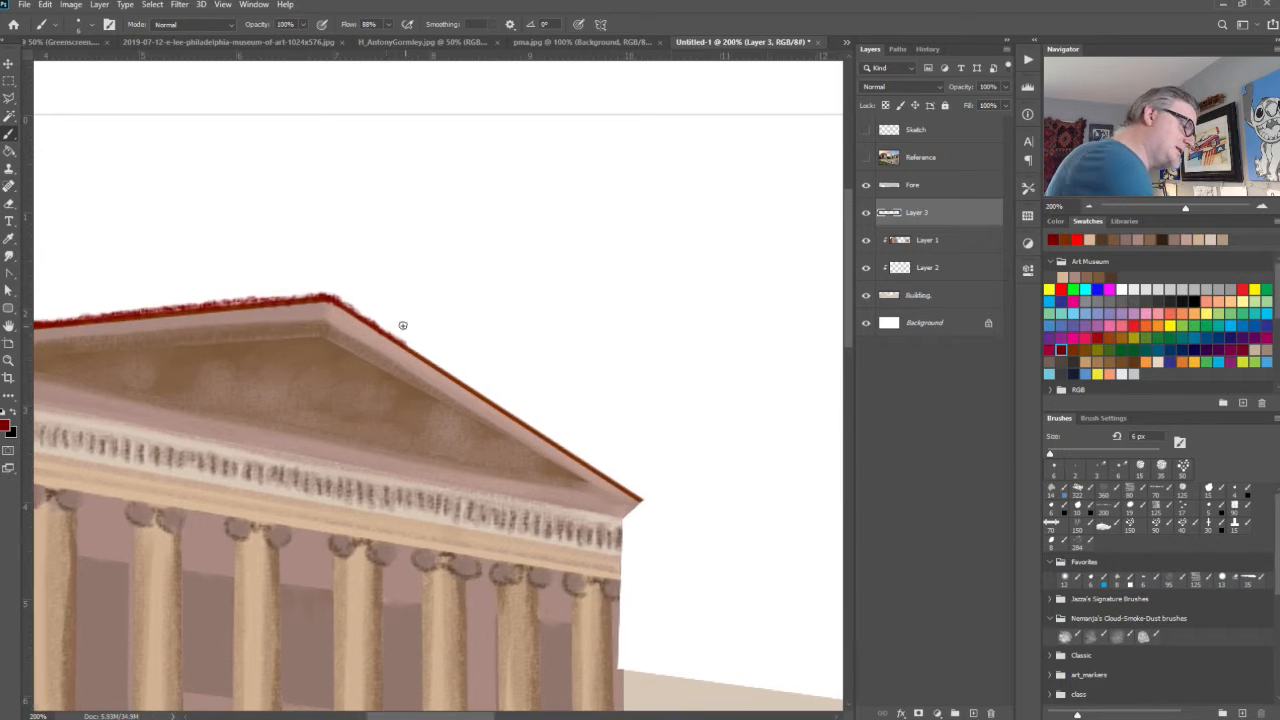
pyautogui.moveTo(390, 333); pyautogui.dragTo(642, 490)
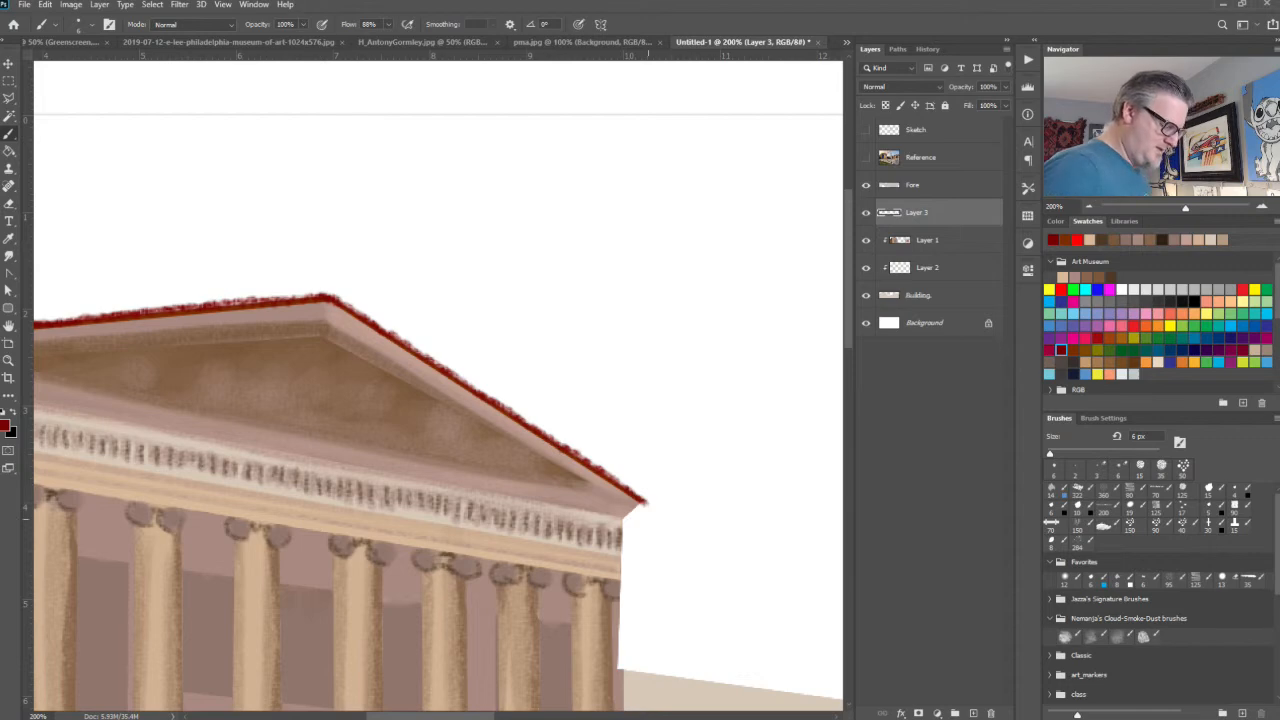
# Step: Reinforce the dark red 6 px brush line along both roof slopes of the right building's pediment
pyautogui.hotkey('ctrl', '-')
pyautogui.hotkey('ctrl', '-')
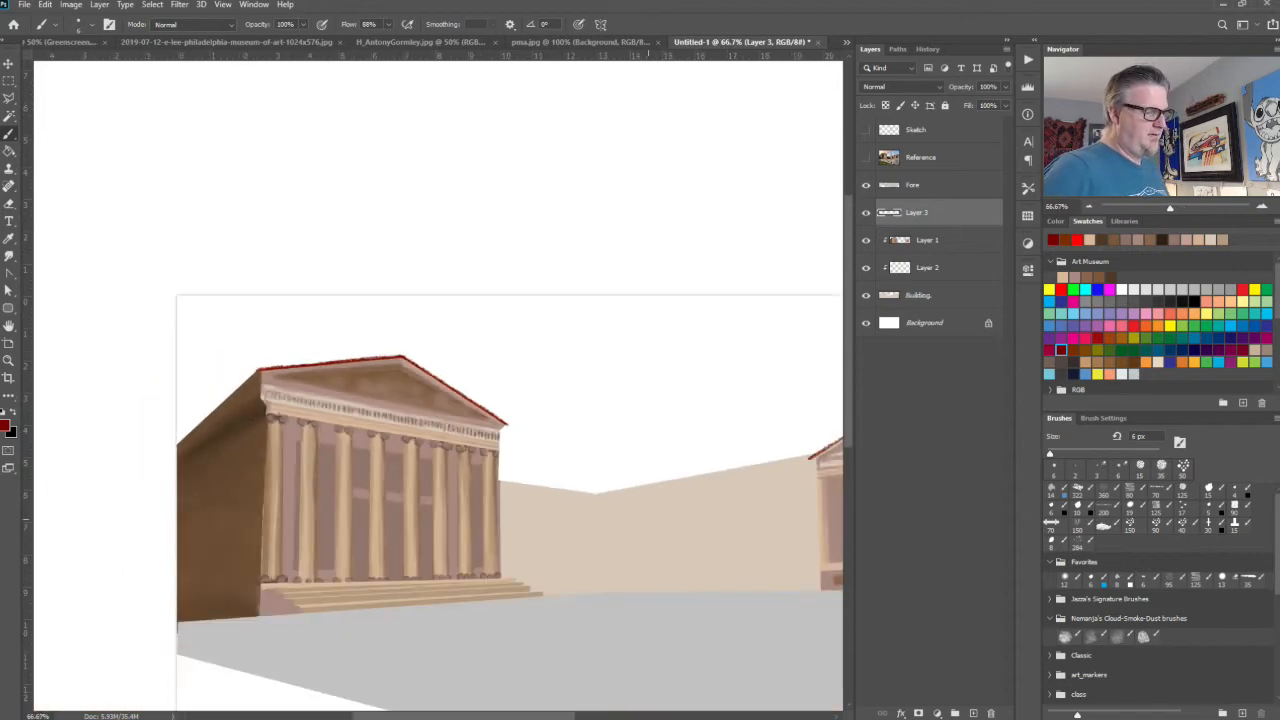
pyautogui.moveTo(559, 482); pyautogui.dragTo(409, 406)
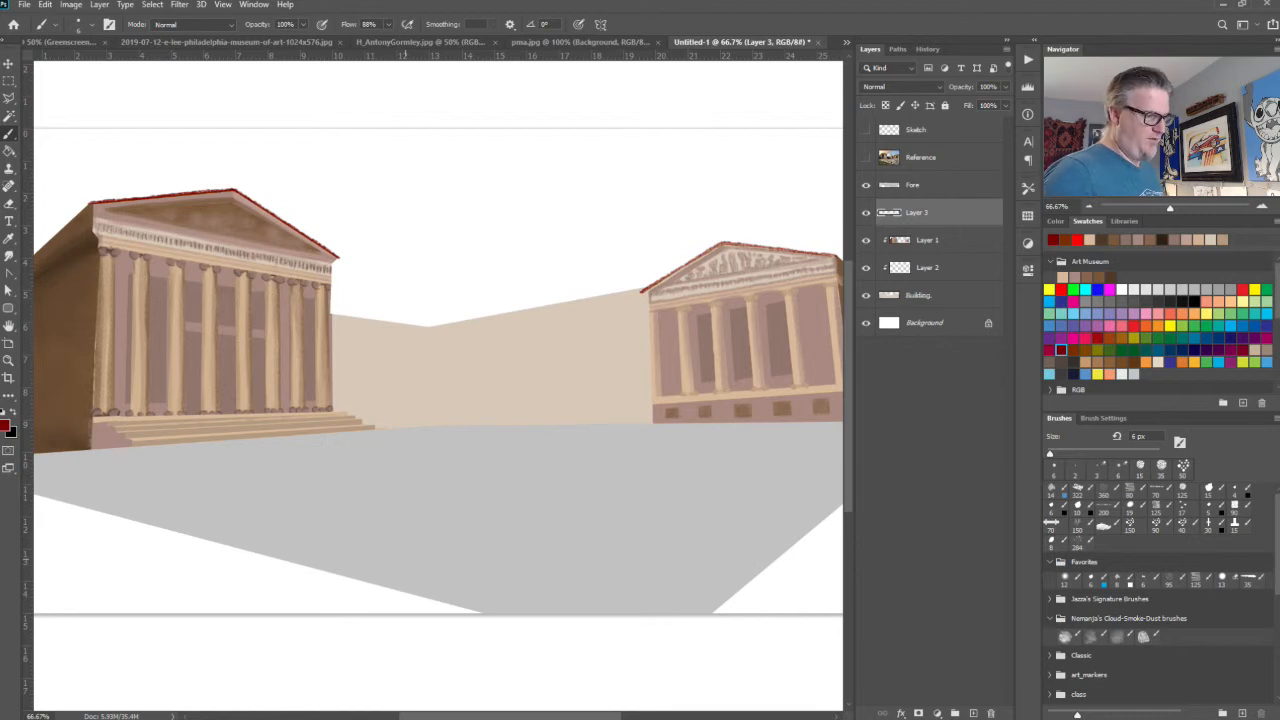
pyautogui.hotkey('ctrl', '+')
pyautogui.hotkey('ctrl', '+')
pyautogui.moveTo(257, 583); pyautogui.dragTo(119, 638)
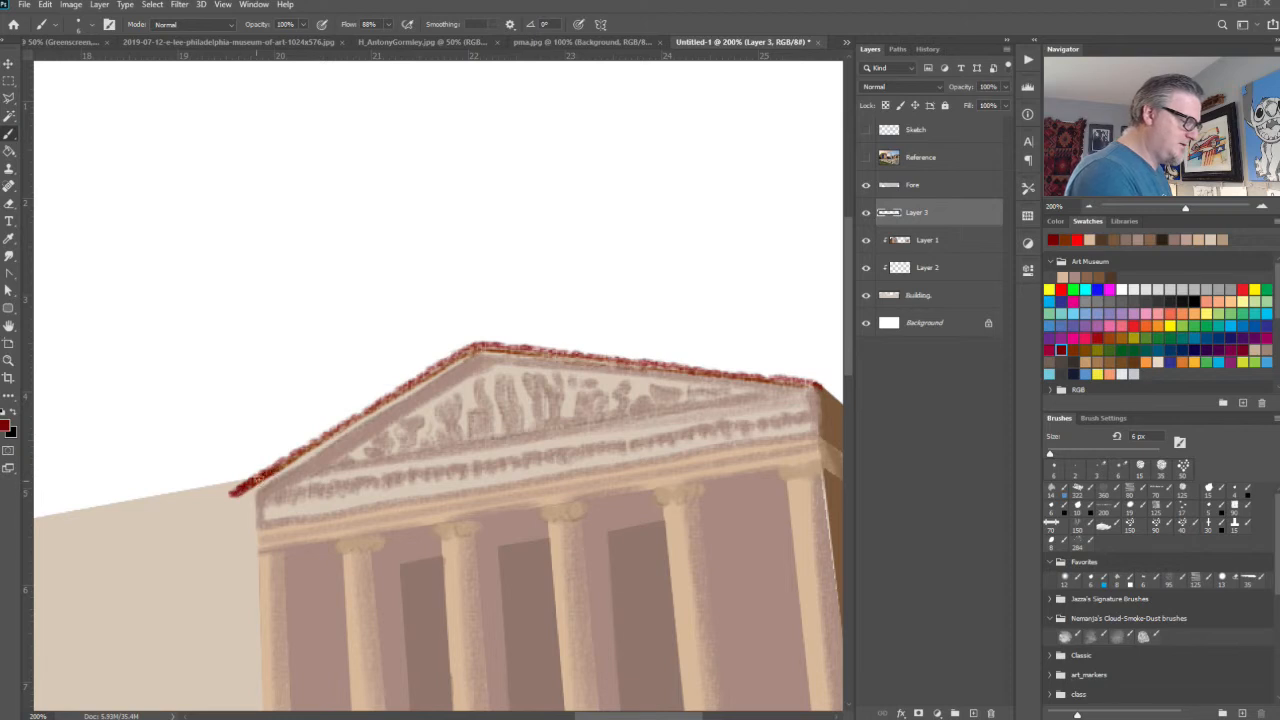
pyautogui.moveTo(260, 478)
pyautogui.mouseDown()
pyautogui.moveTo(397, 382)
pyautogui.moveTo(380, 404)
pyautogui.moveTo(481, 347)
pyautogui.moveTo(793, 380)
pyautogui.moveTo(471, 344)
pyautogui.moveTo(795, 386)
pyautogui.moveTo(462, 350)
pyautogui.mouseUp()
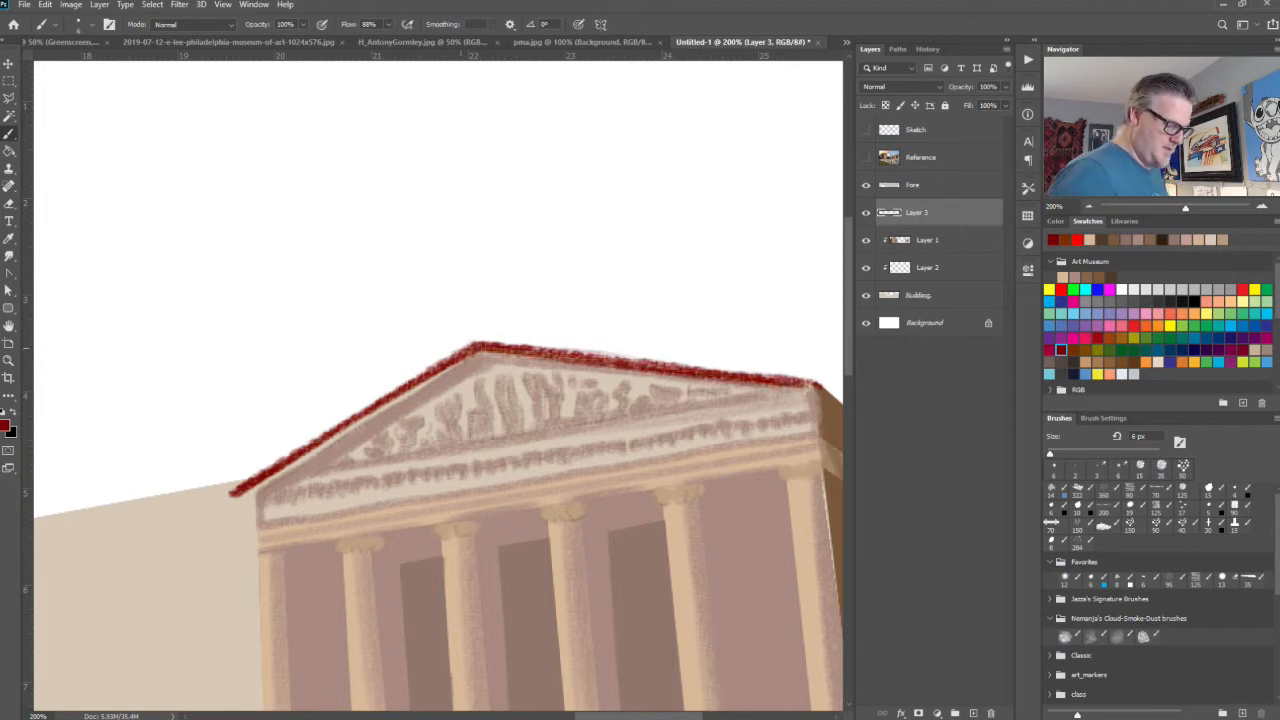
# Step: Try lowering the roof edging layer's opacity to 55% and 67%, and restore it to 100%
pyautogui.hotkey('ctrl', '-')
pyautogui.hotkey('ctrl', '-')
pyautogui.moveTo(418, 589); pyautogui.dragTo(666, 586)
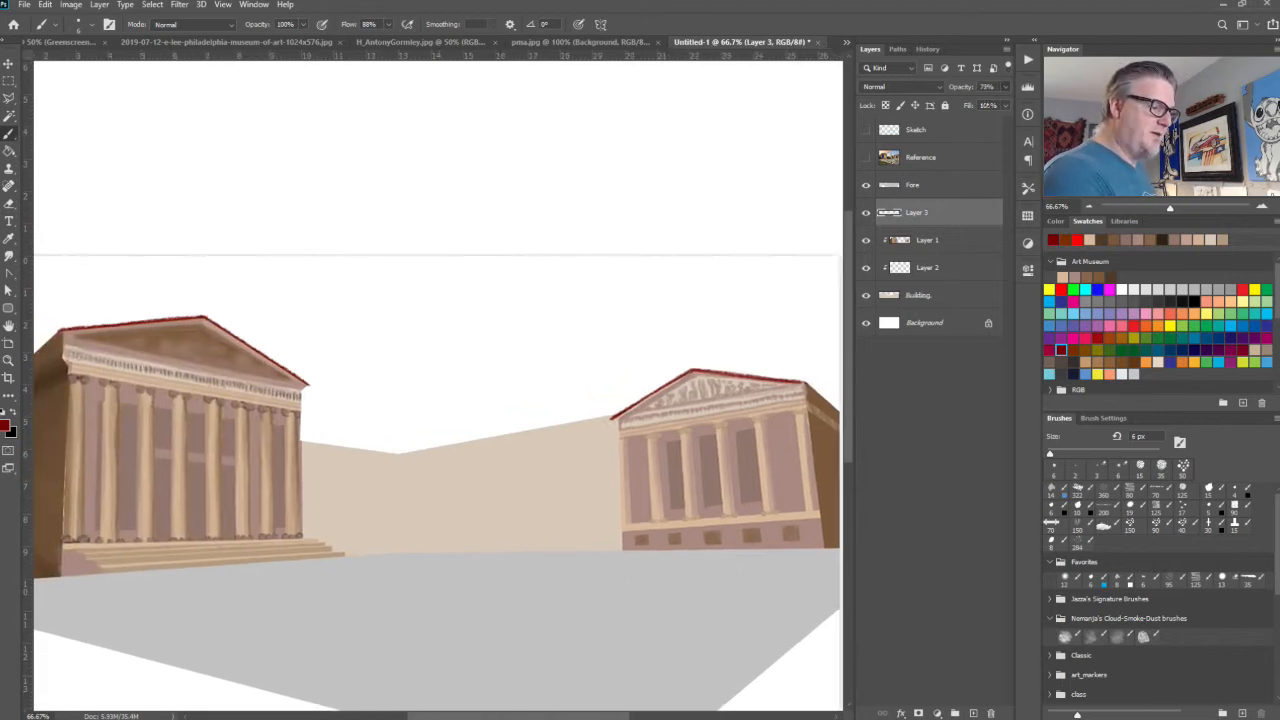
pyautogui.moveTo(989, 105); pyautogui.dragTo(978, 105)
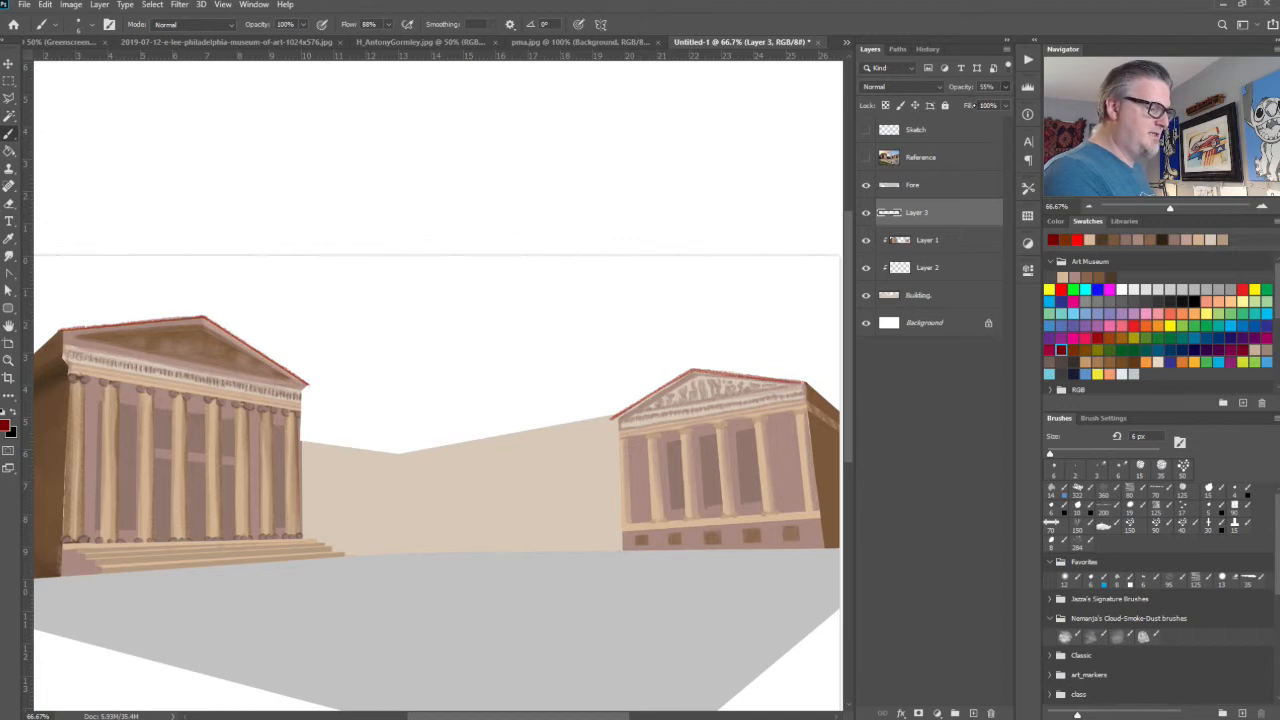
pyautogui.moveTo(953, 106); pyautogui.dragTo(981, 105)
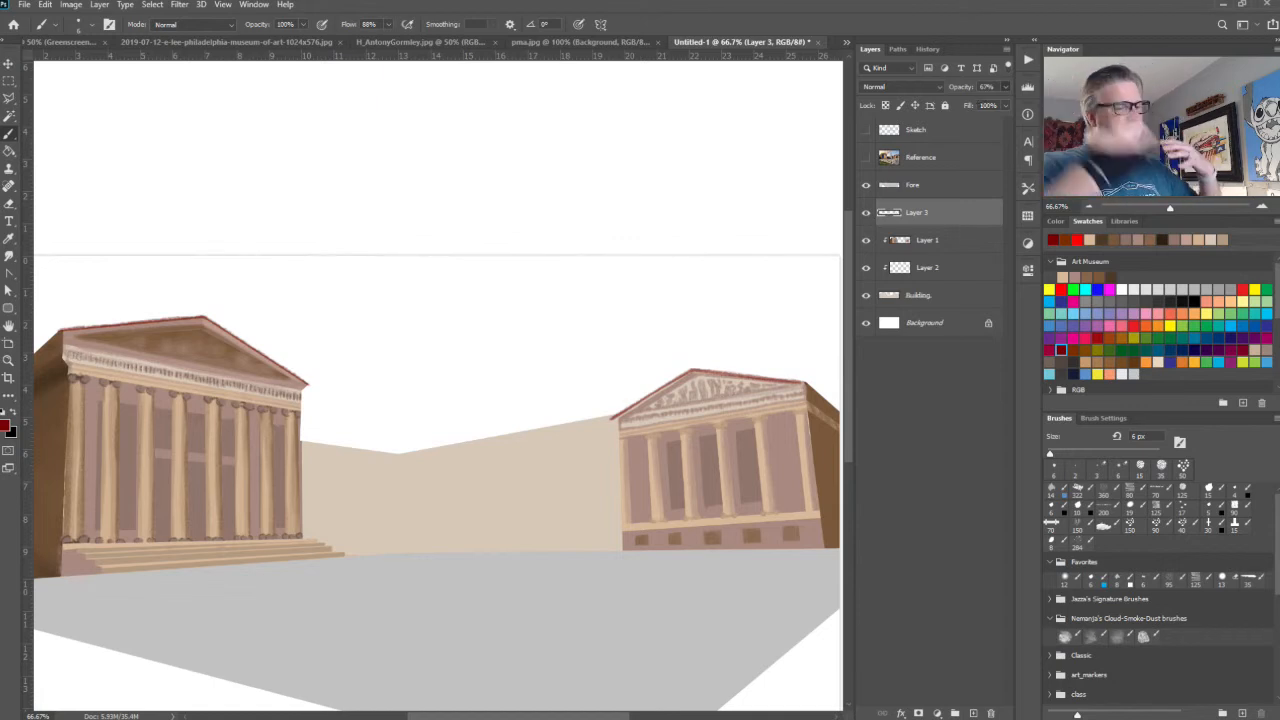
pyautogui.moveTo(988, 105); pyautogui.dragTo(1008, 105)
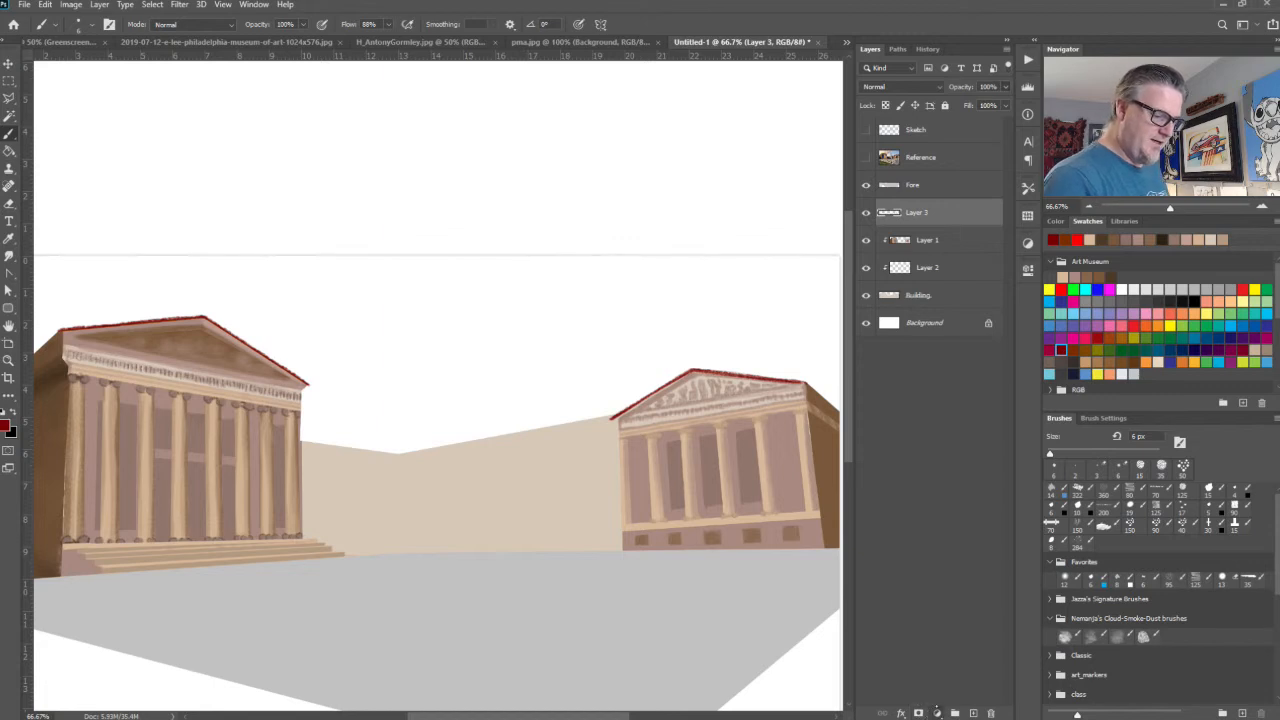
# Step: Try a Brightness/Contrast adjustment layer above the roof edging layer and delete it
pyautogui.click(984, 525)
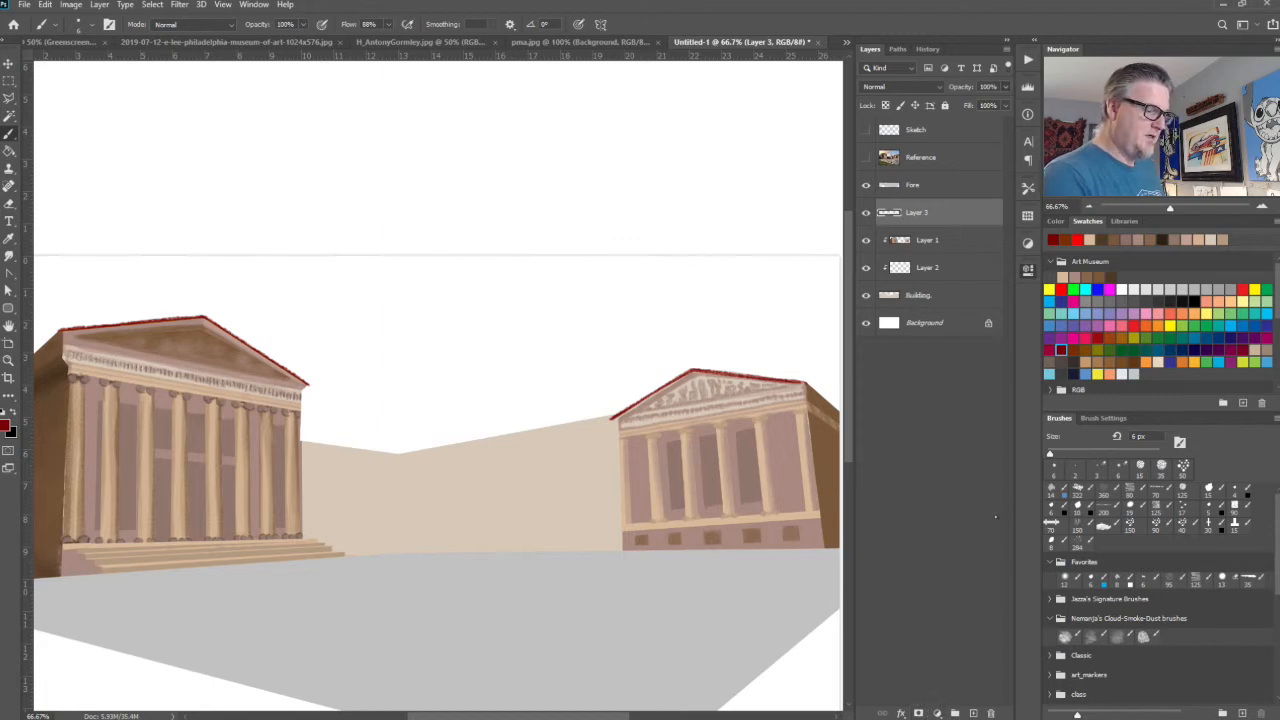
pyautogui.moveTo(910, 322)
pyautogui.mouseDown()
pyautogui.moveTo(875, 322)
pyautogui.moveTo(950, 322)
pyautogui.moveTo(902, 322)
pyautogui.mouseUp()
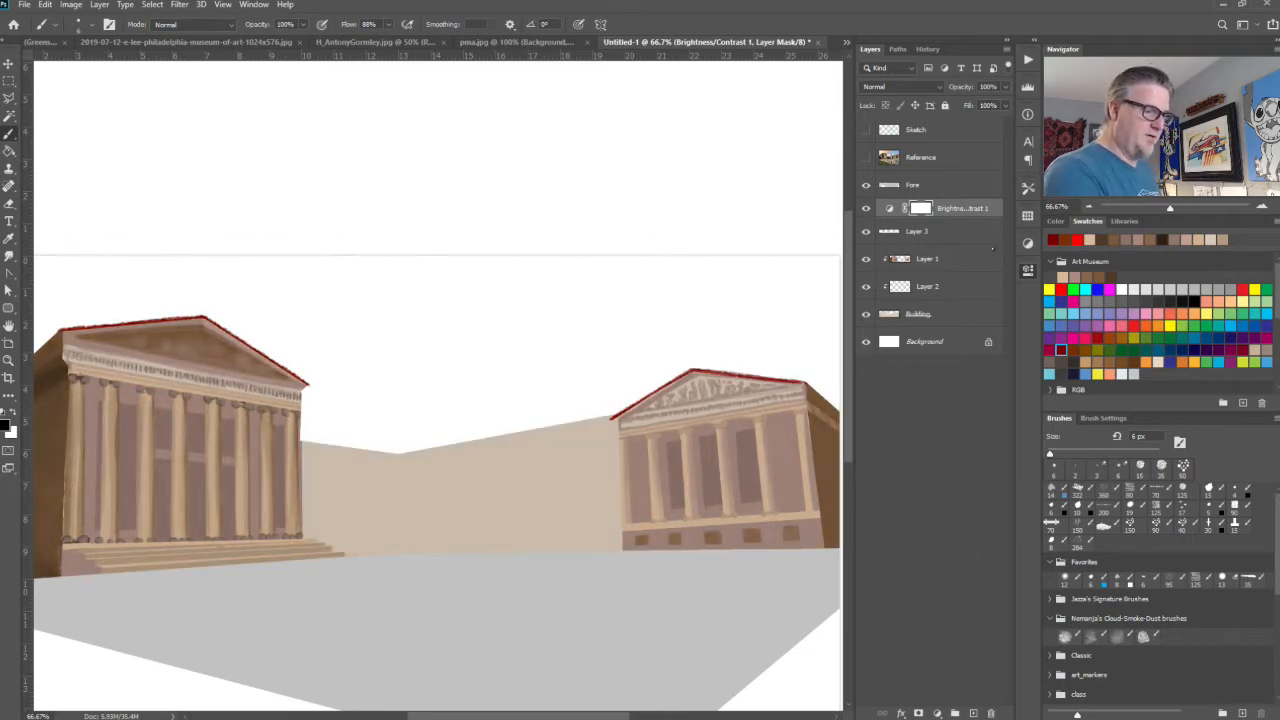
pyautogui.click(992, 252)
pyautogui.hotkey('ctrl', 'z')
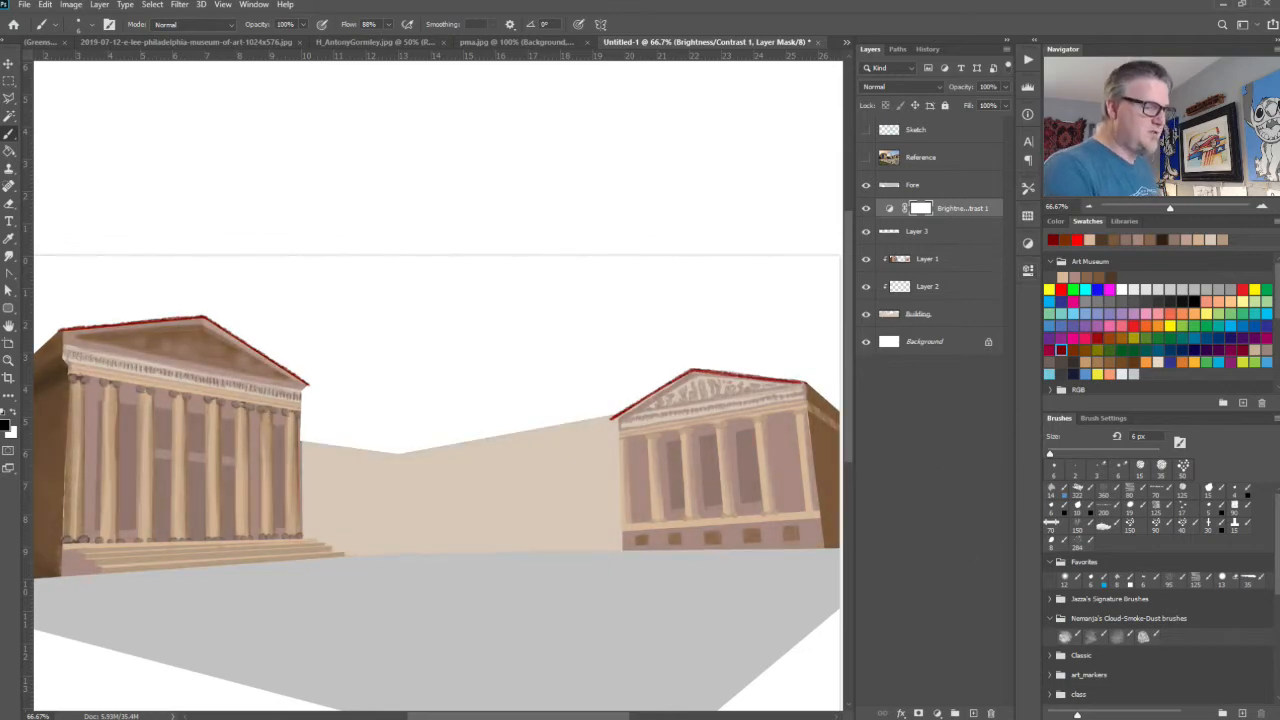
pyautogui.click(991, 713)
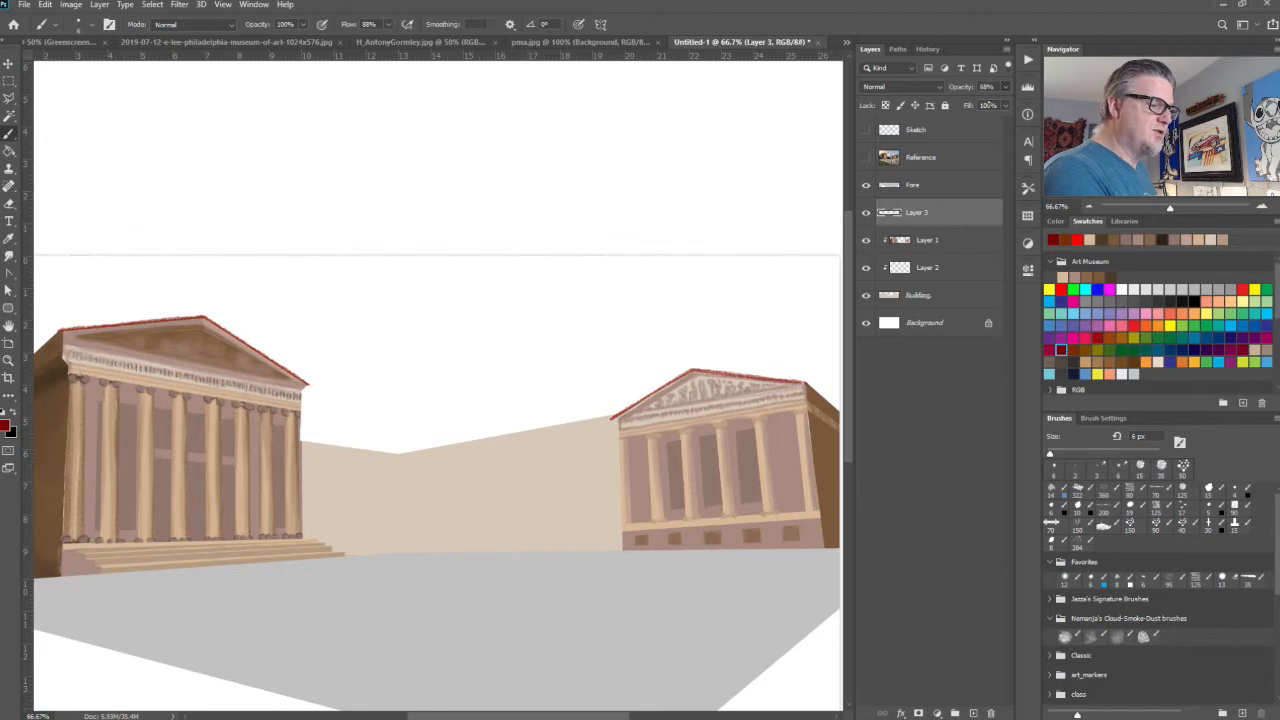
# Step: Compare several blend modes on the roof edging layer at 100% opacity and set it to Darken
pyautogui.moveTo(981, 105); pyautogui.dragTo(1008, 105)
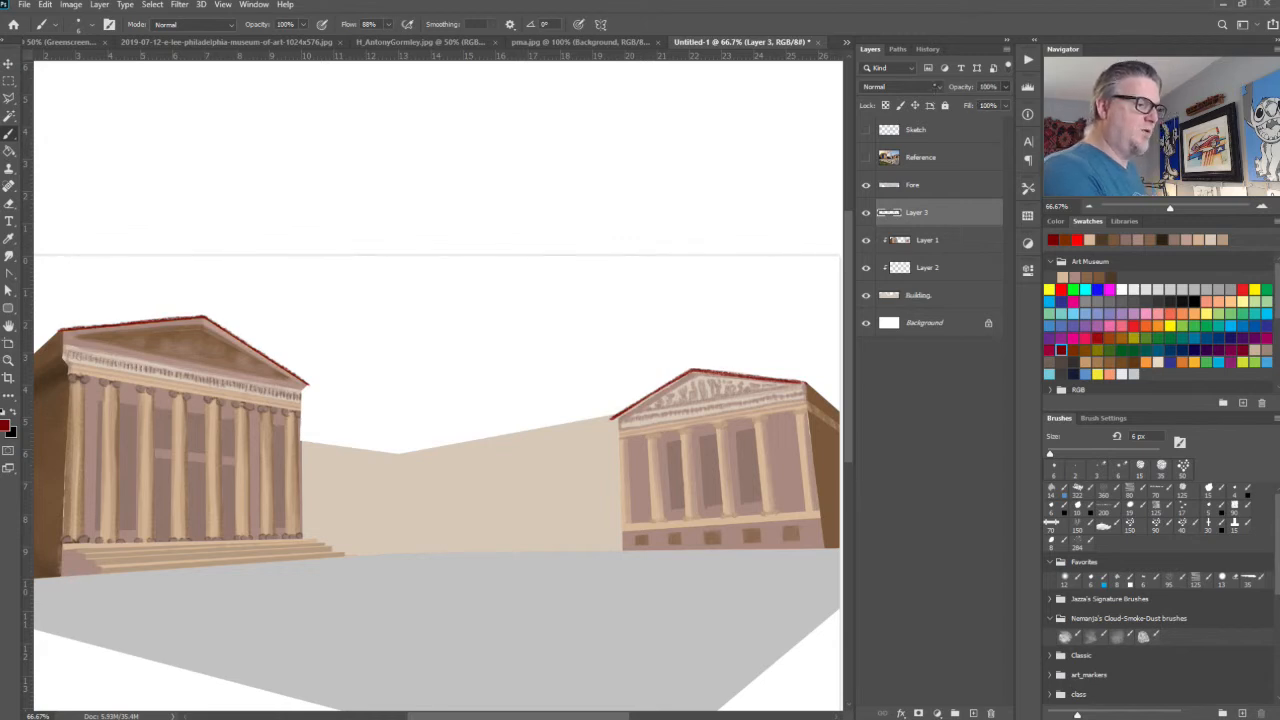
pyautogui.click(936, 84)
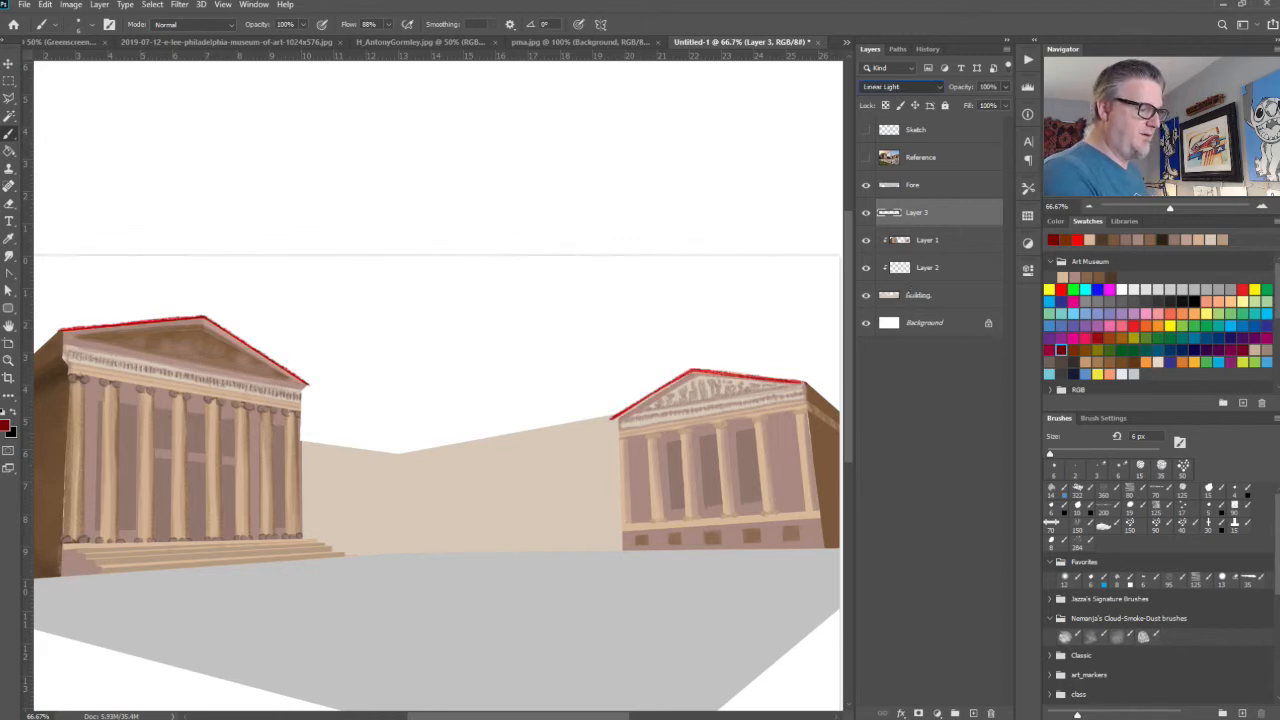
pyautogui.press('Down')
pyautogui.press('Down')
pyautogui.press('Down')
pyautogui.press('Down')
pyautogui.press('Down')
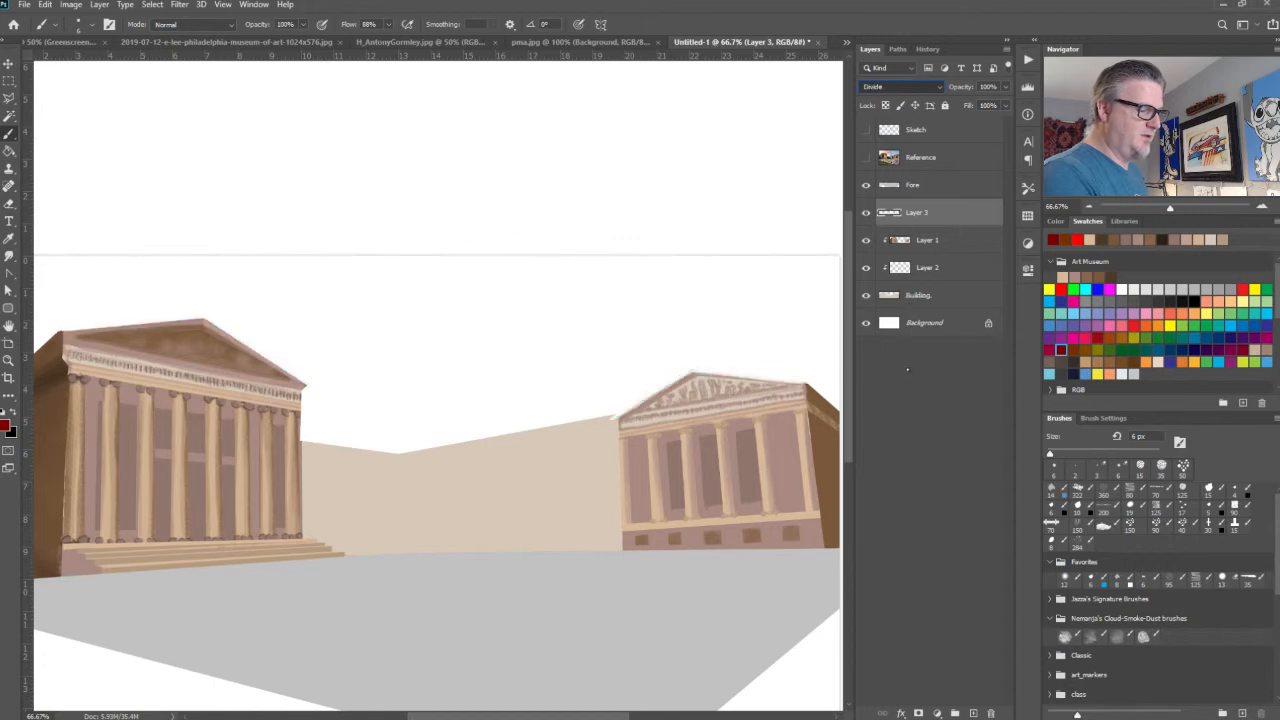
pyautogui.press('Up')
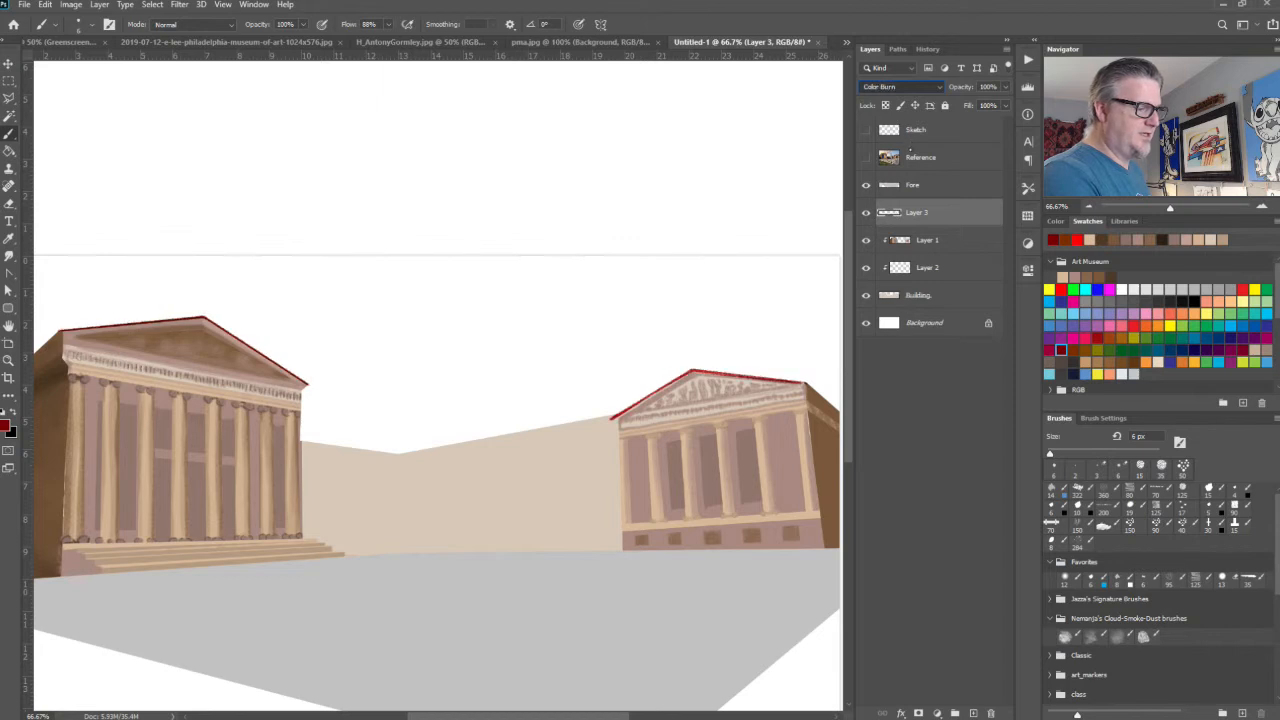
pyautogui.press('Up')
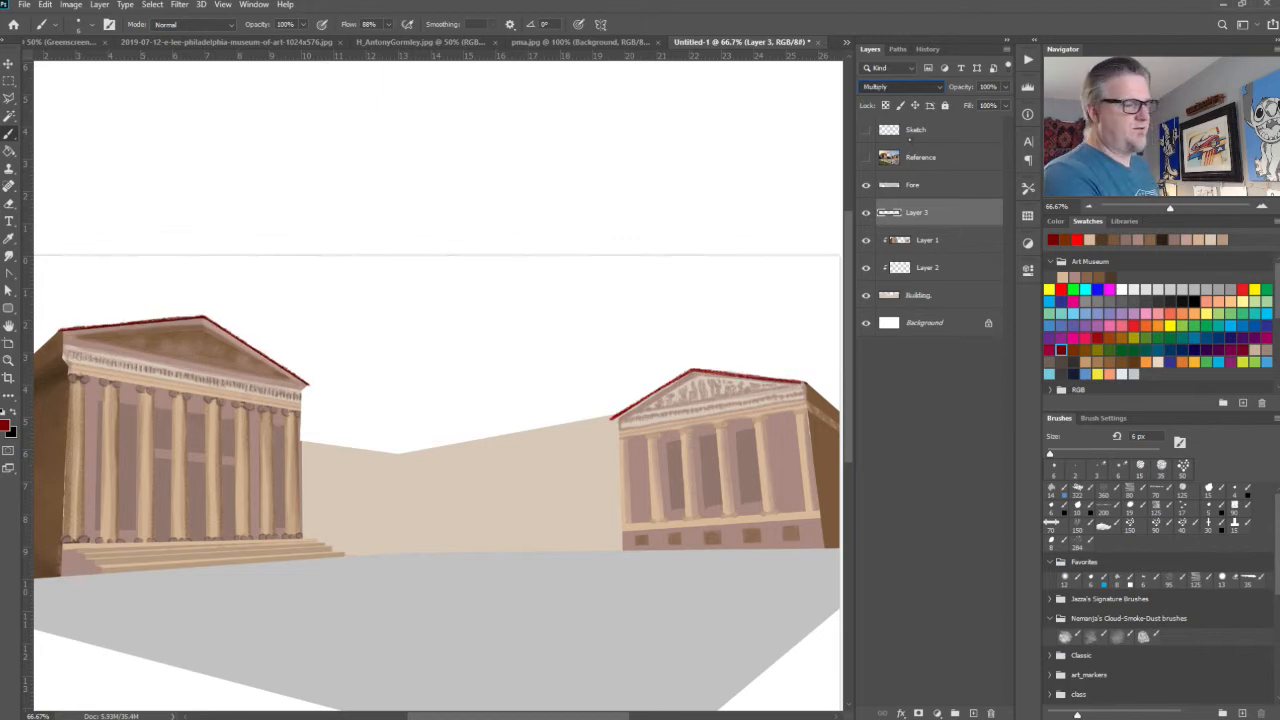
pyautogui.press('Up')
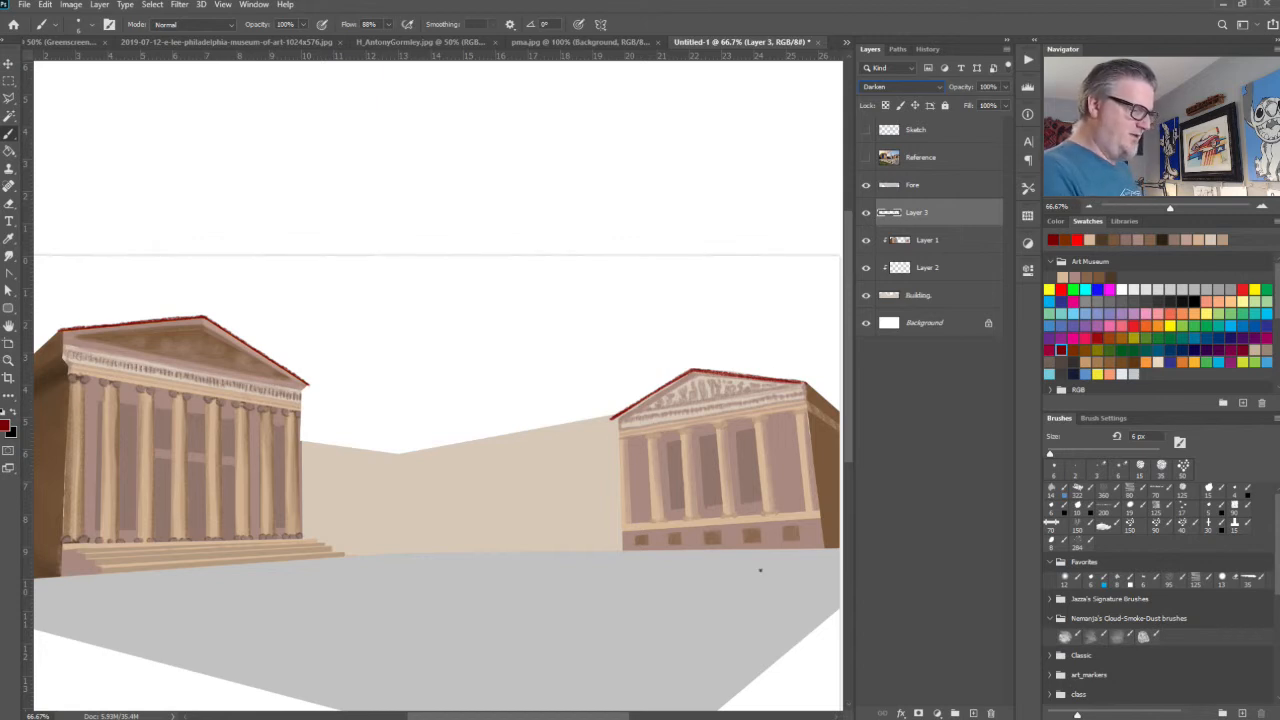
# Step: Rename Layer 1 as Column and the clipped Layer 2 beneath it as Back Build
pyautogui.click(932, 269)
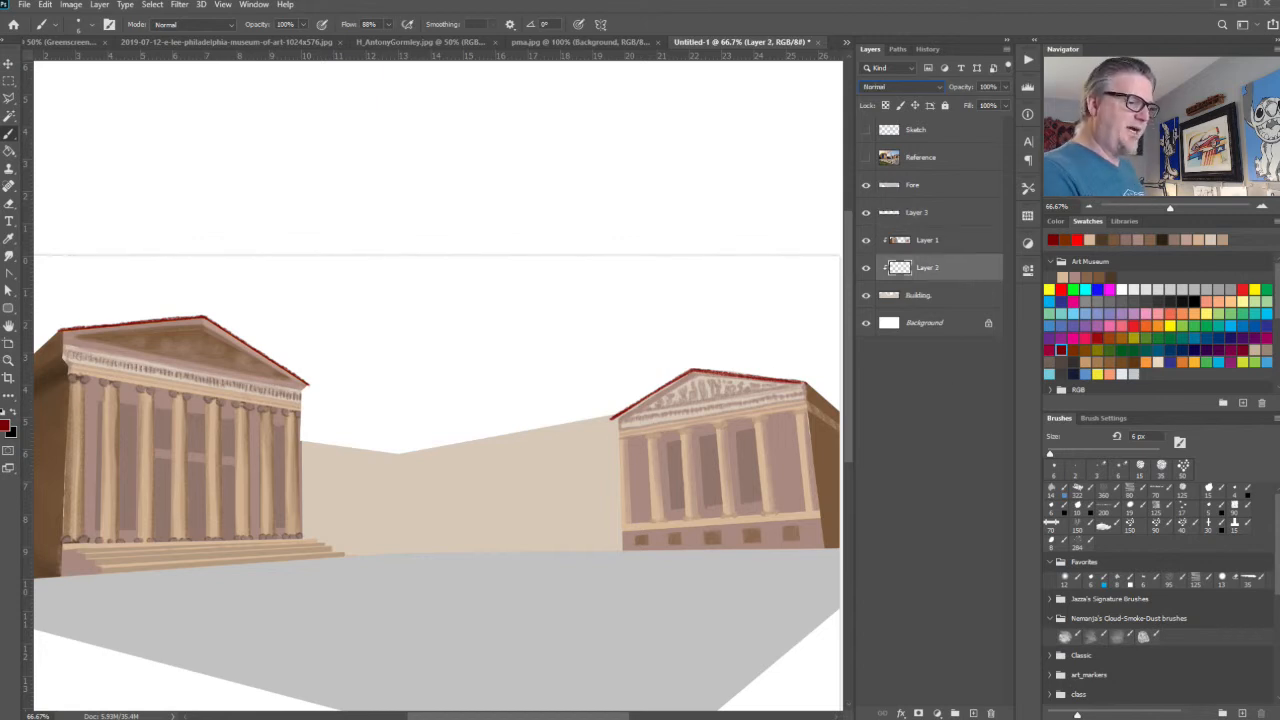
pyautogui.doubleClick(928, 241)
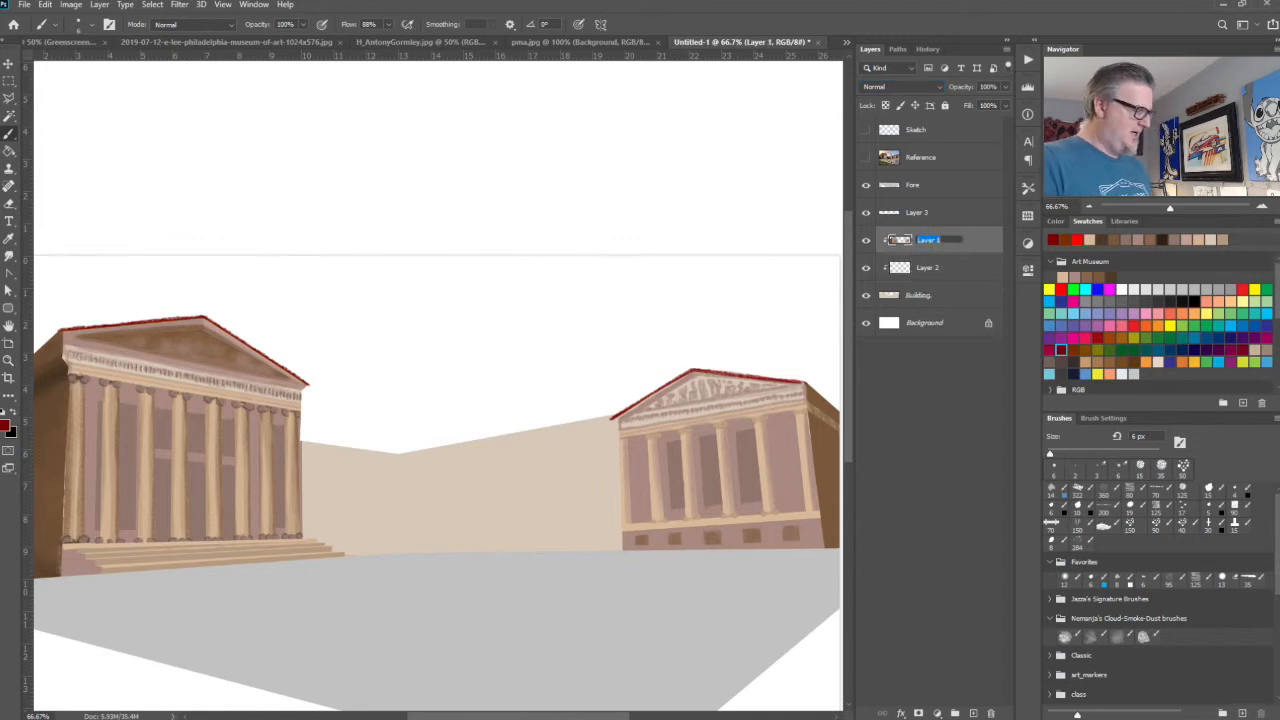
pyautogui.write('Column')
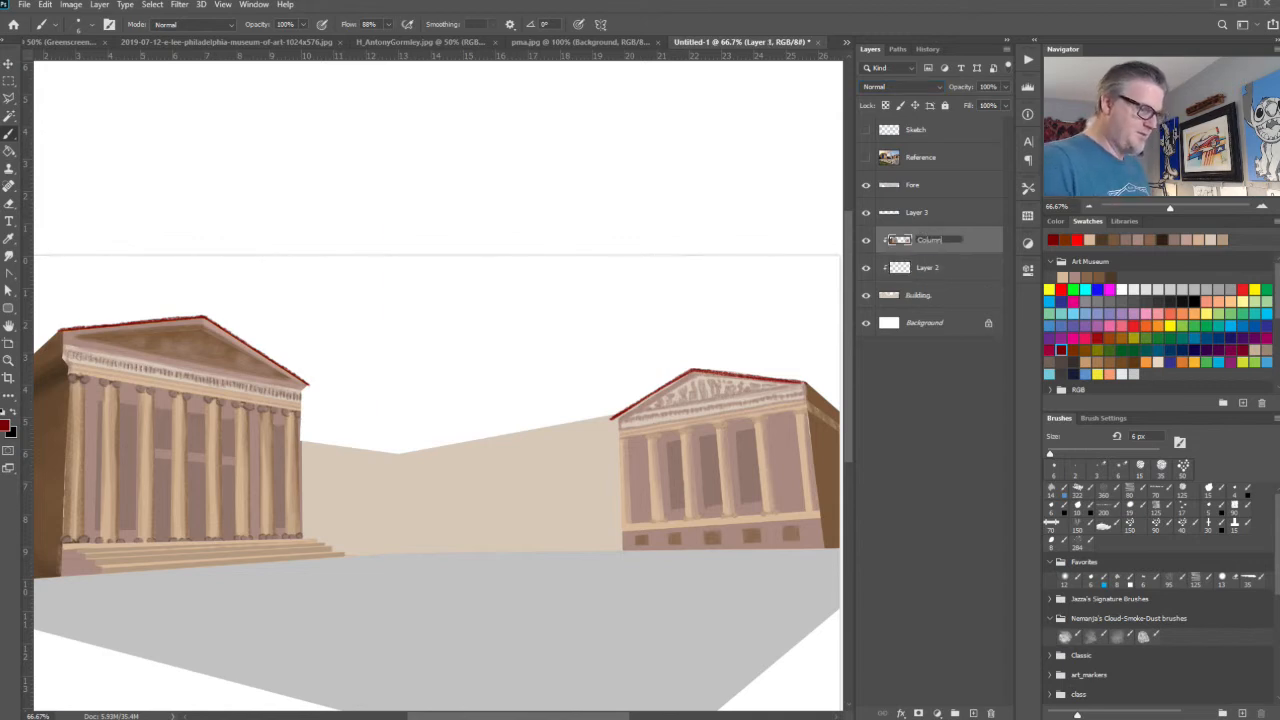
pyautogui.press('Return')
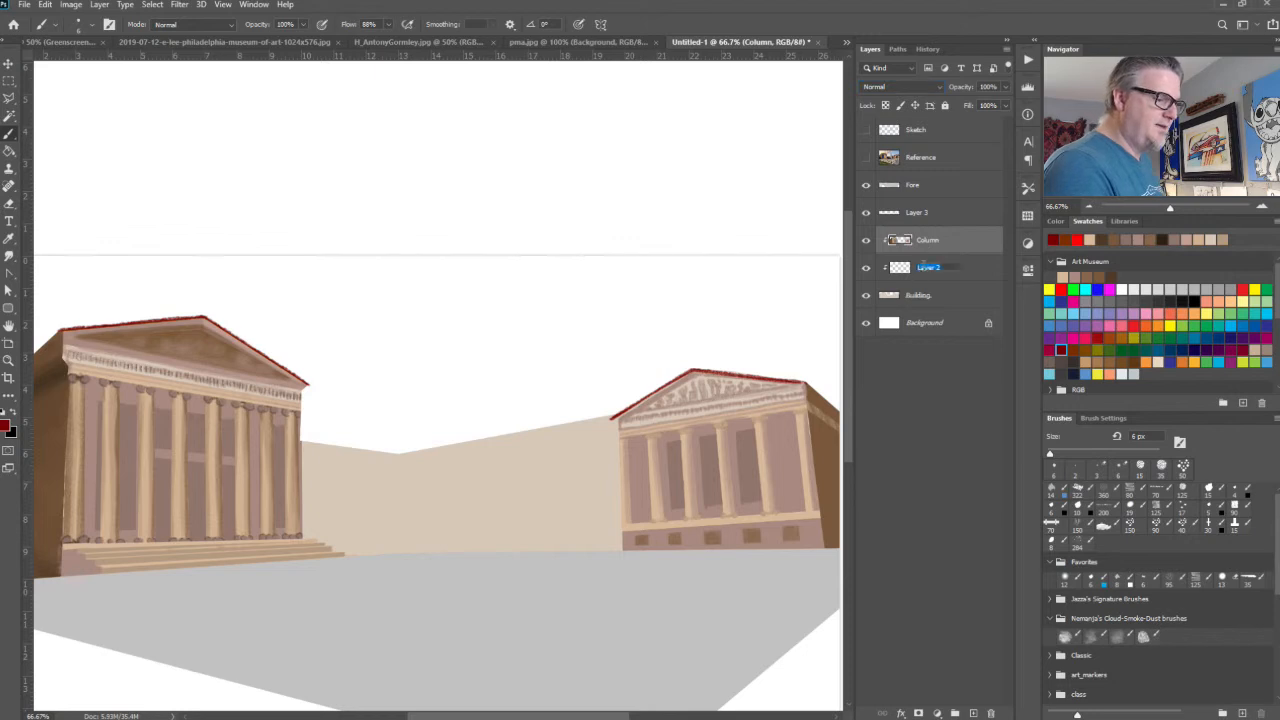
pyautogui.doubleClick(926, 267)
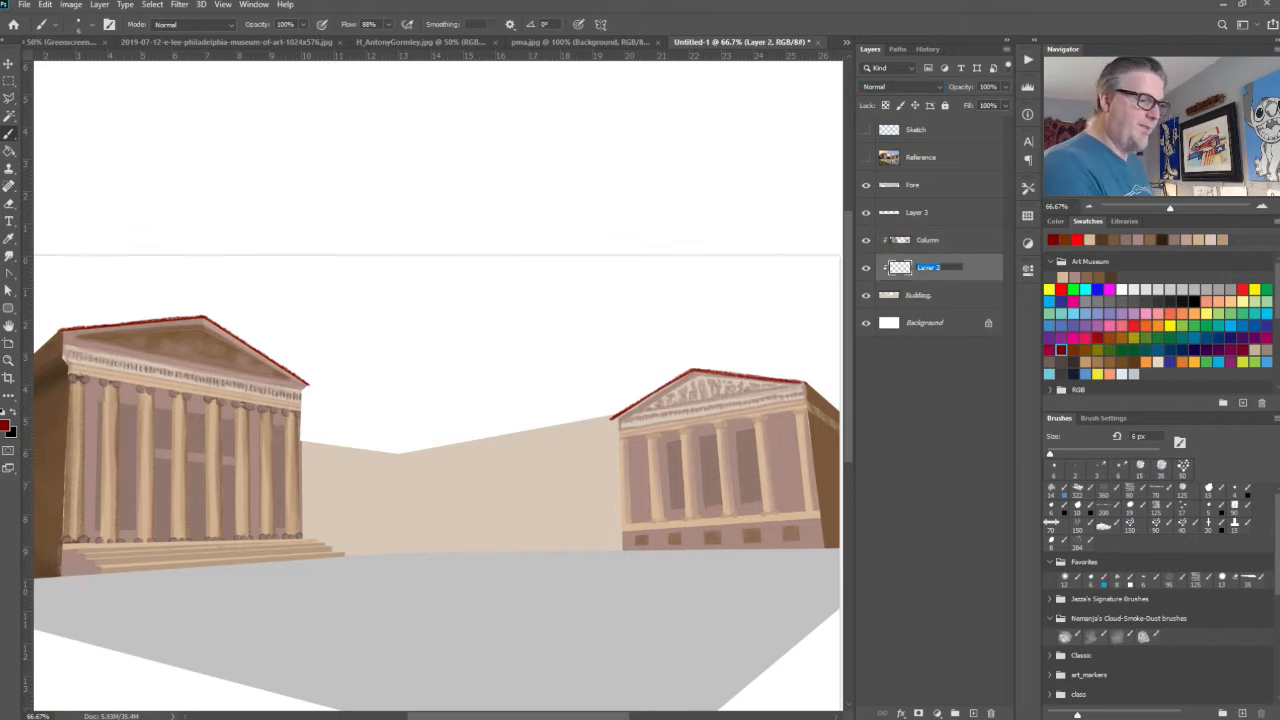
pyautogui.write('Back Build')
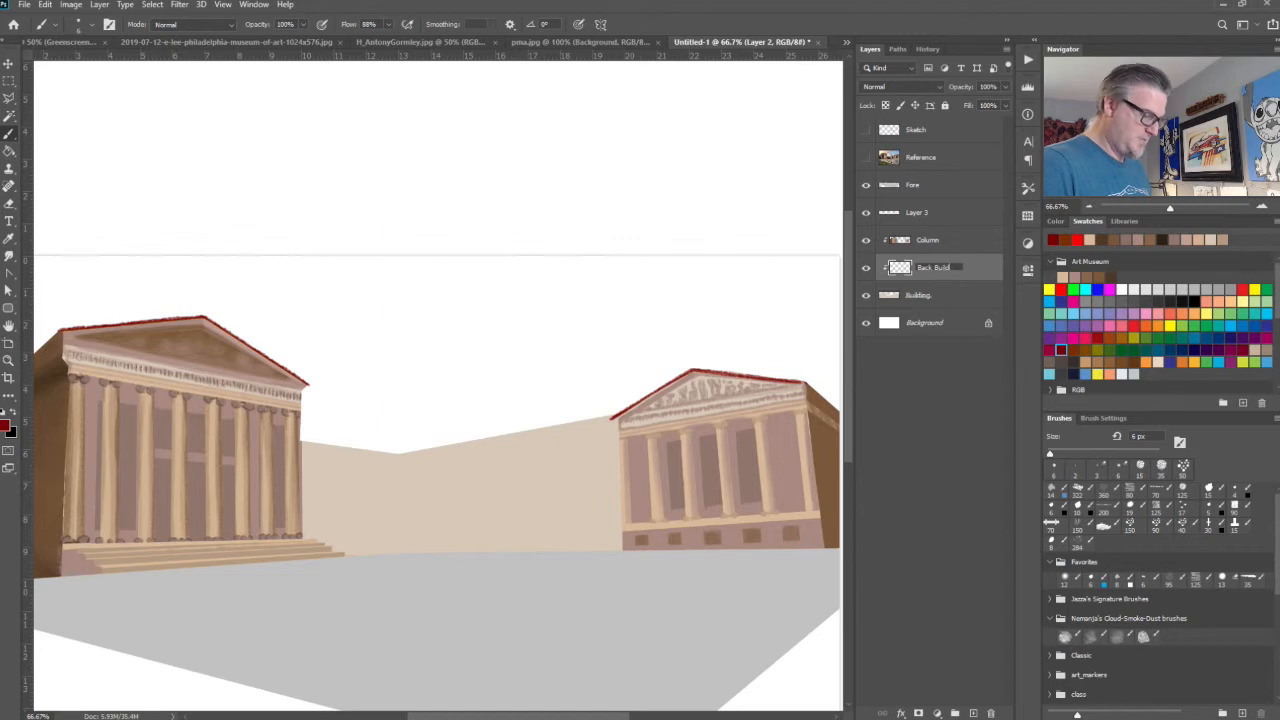
pyautogui.press('Return')
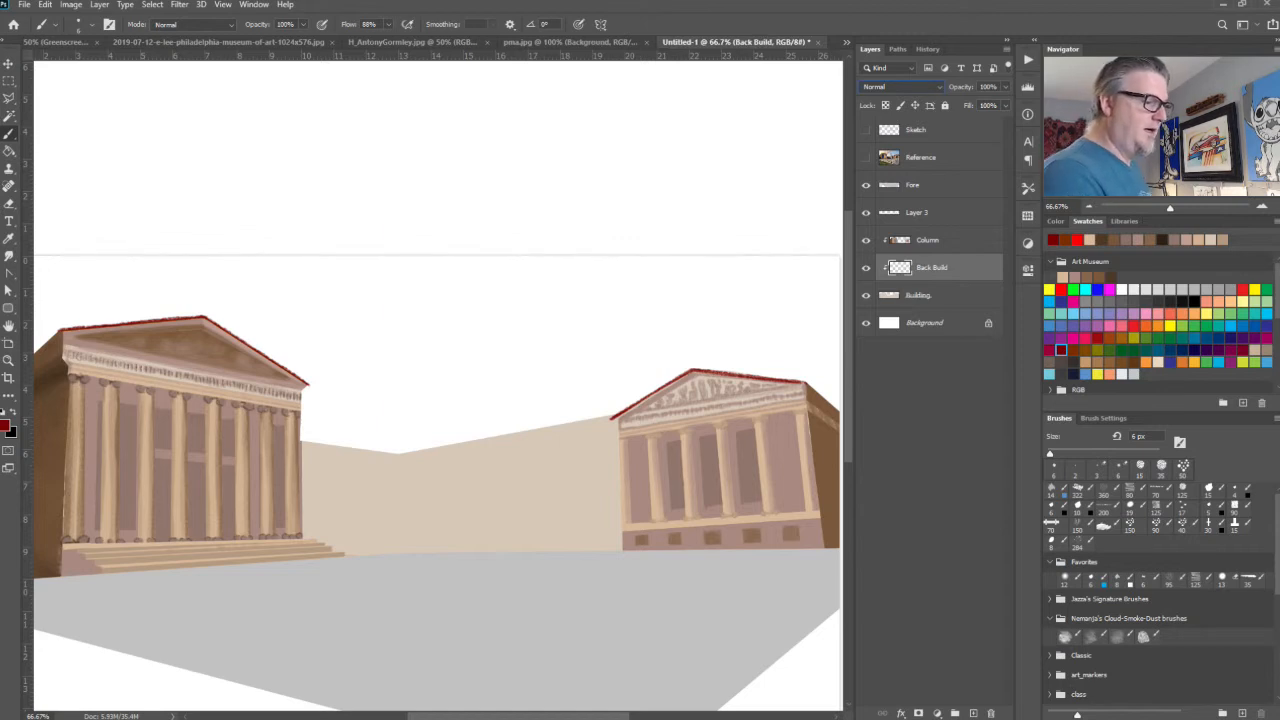
# Step: Outline the back wall between the left building and the wall corner with the Polygonal Lasso and fill it with the mauve swatch on Back Build
pyautogui.moveTo(507, 574)
pyautogui.mouseDown()
pyautogui.moveTo(567, 607)
pyautogui.moveTo(725, 595)
pyautogui.moveTo(515, 340)
pyautogui.mouseUp()
pyautogui.hotkey('ctrl', '1')
pyautogui.press('l')
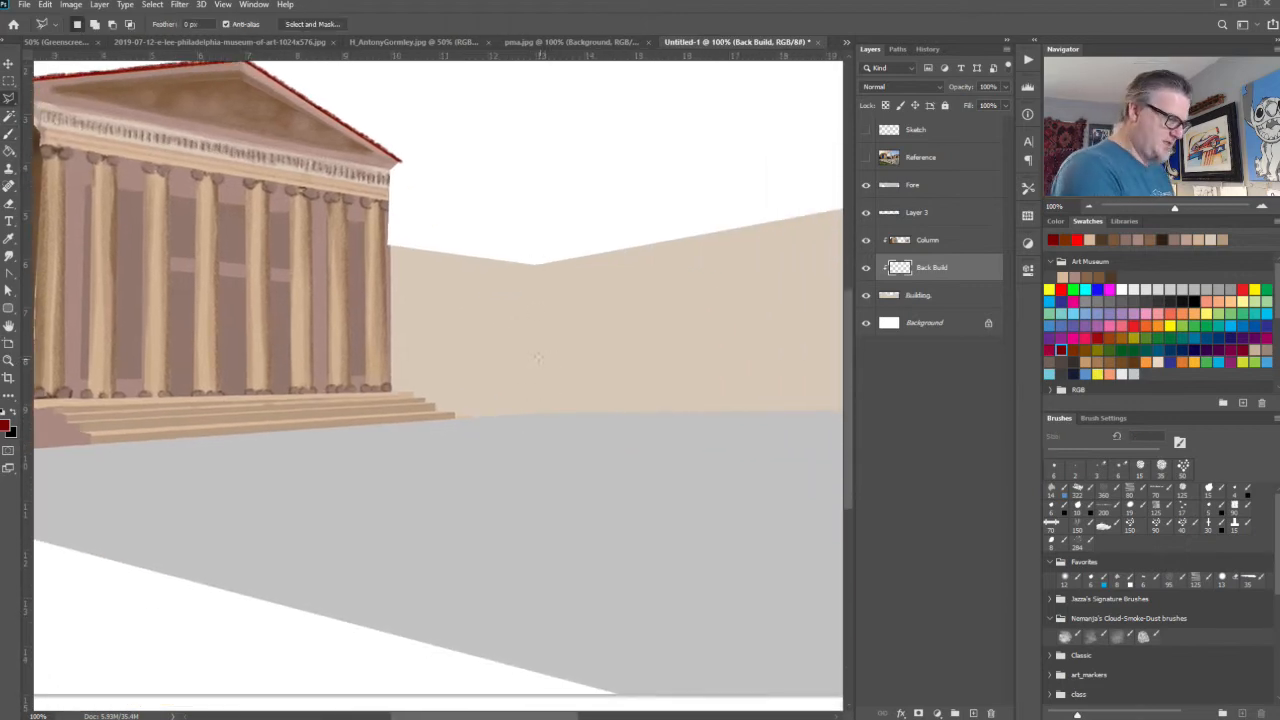
pyautogui.click(534, 422)
pyautogui.click(343, 459)
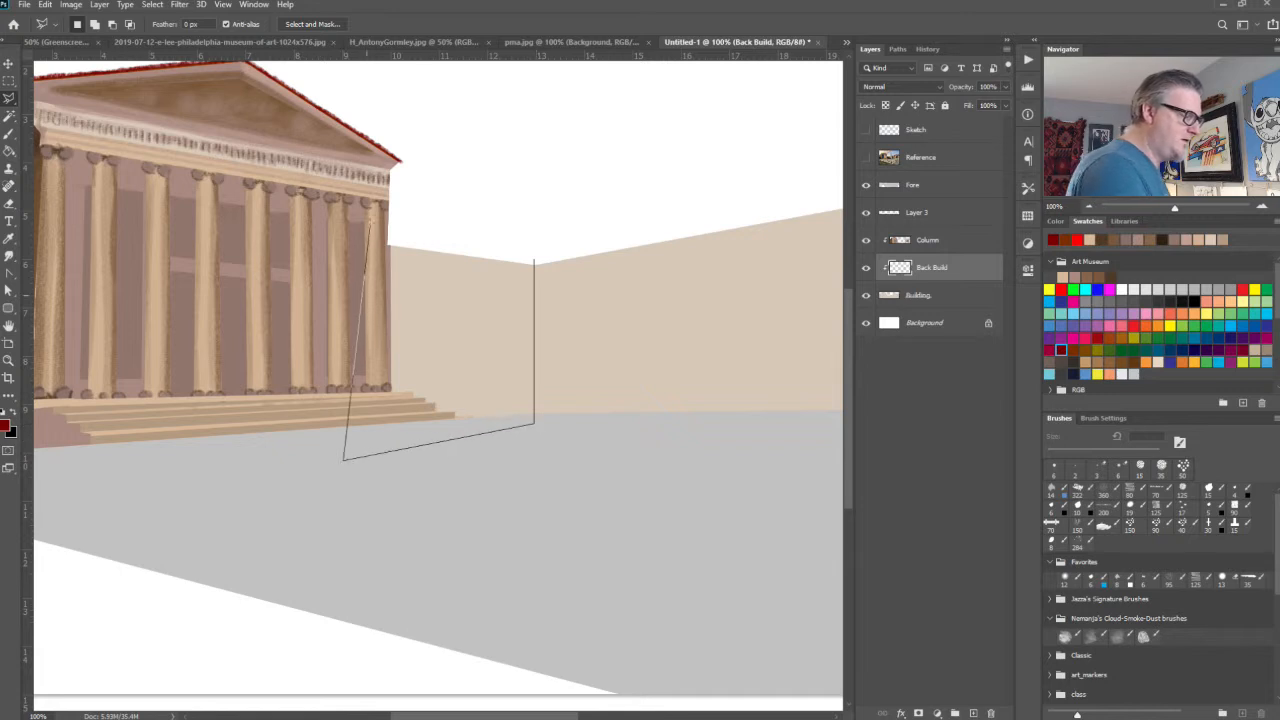
pyautogui.click(368, 224)
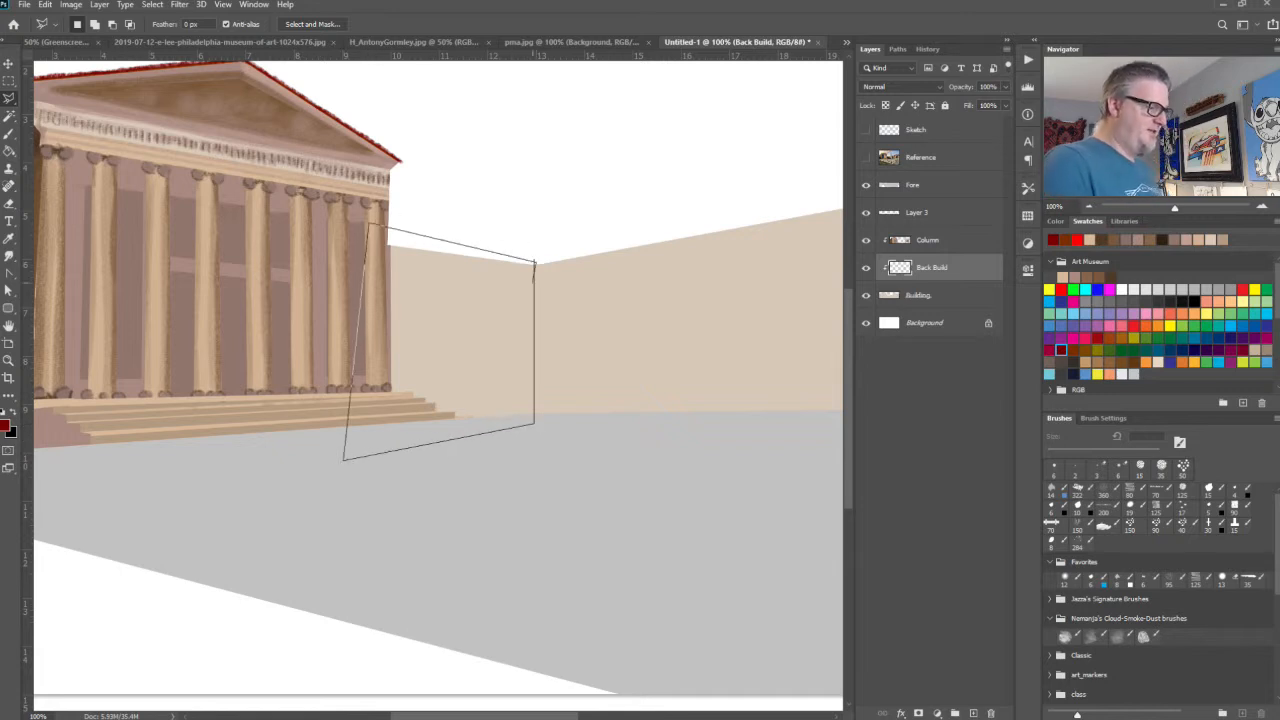
pyautogui.click(1076, 276)
pyautogui.hotkey('alt', 'BackSpace')
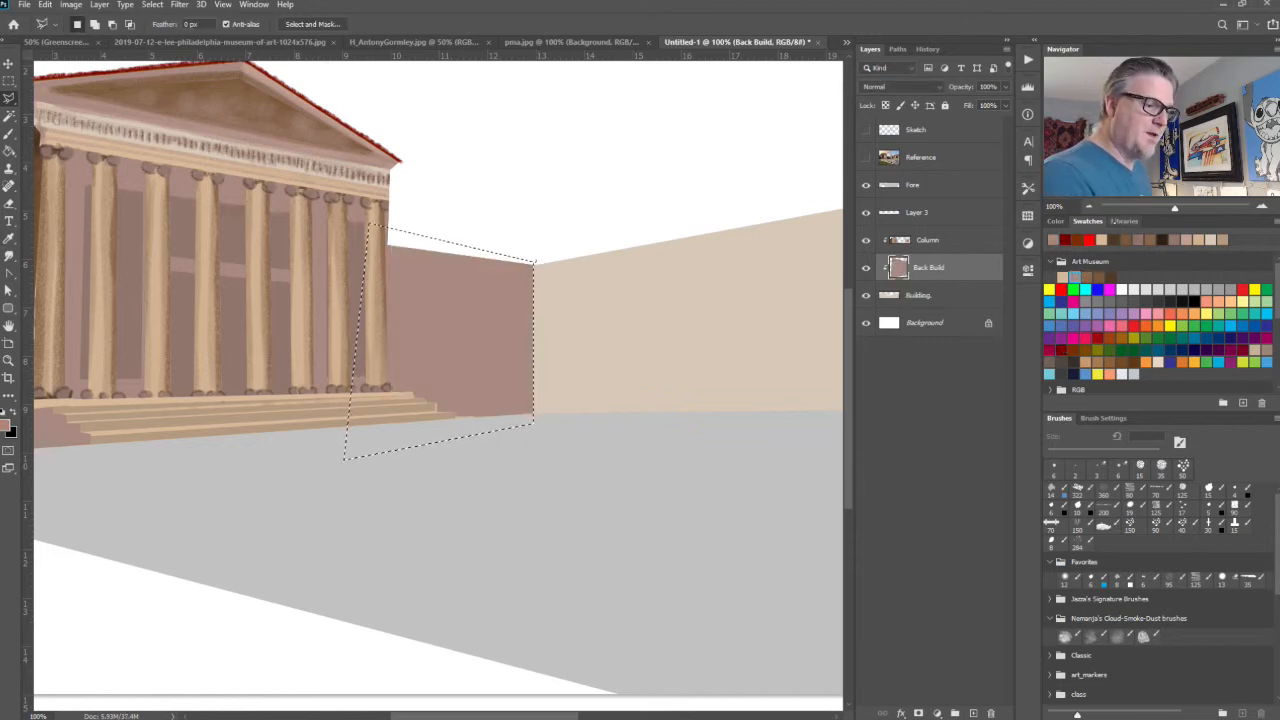
# Step: Lighten the mauve to 17% saturation and 75% brightness and refill the selected back wall section with it
pyautogui.click(1055, 221)
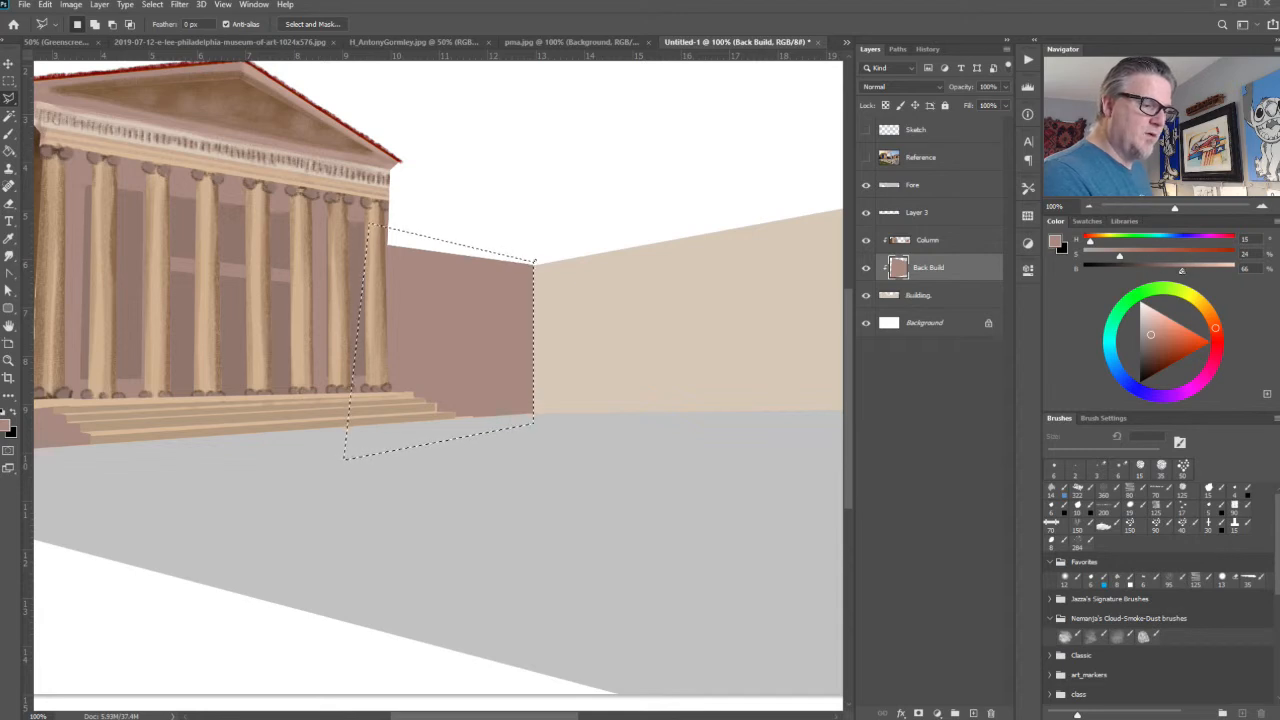
pyautogui.moveTo(1182, 270); pyautogui.dragTo(1189, 270)
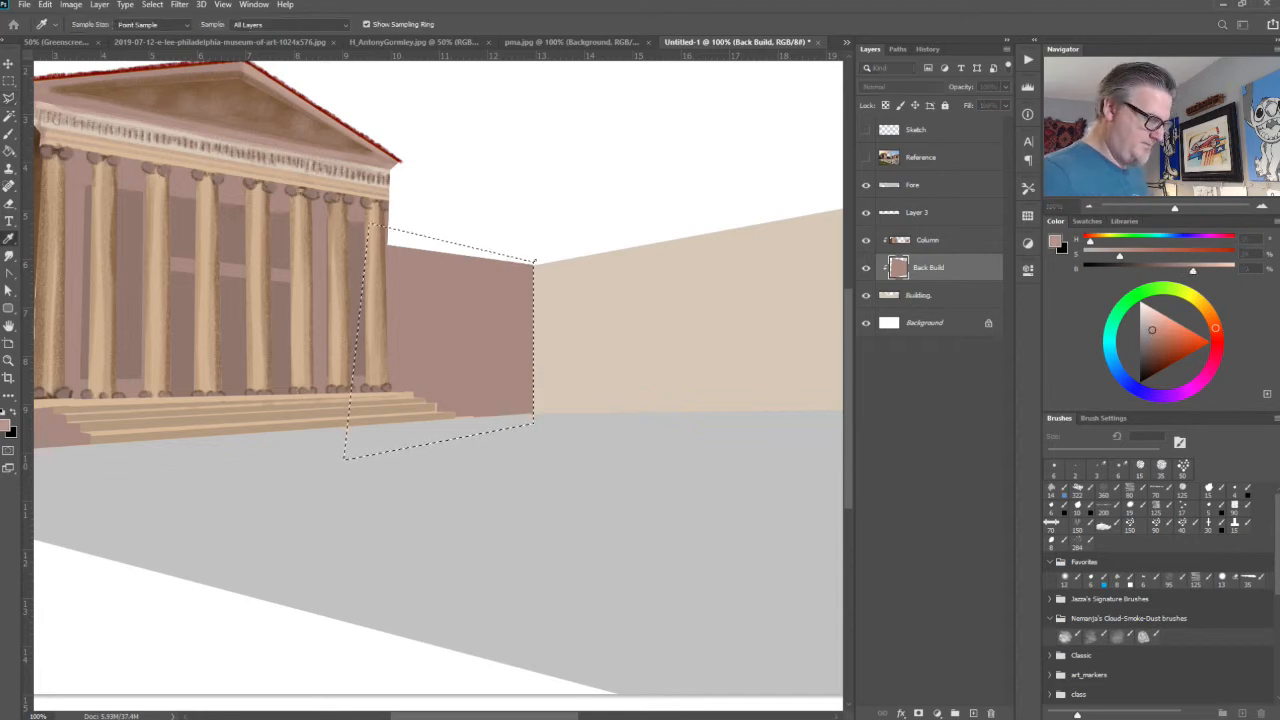
pyautogui.hotkey('alt', 'BackSpace')
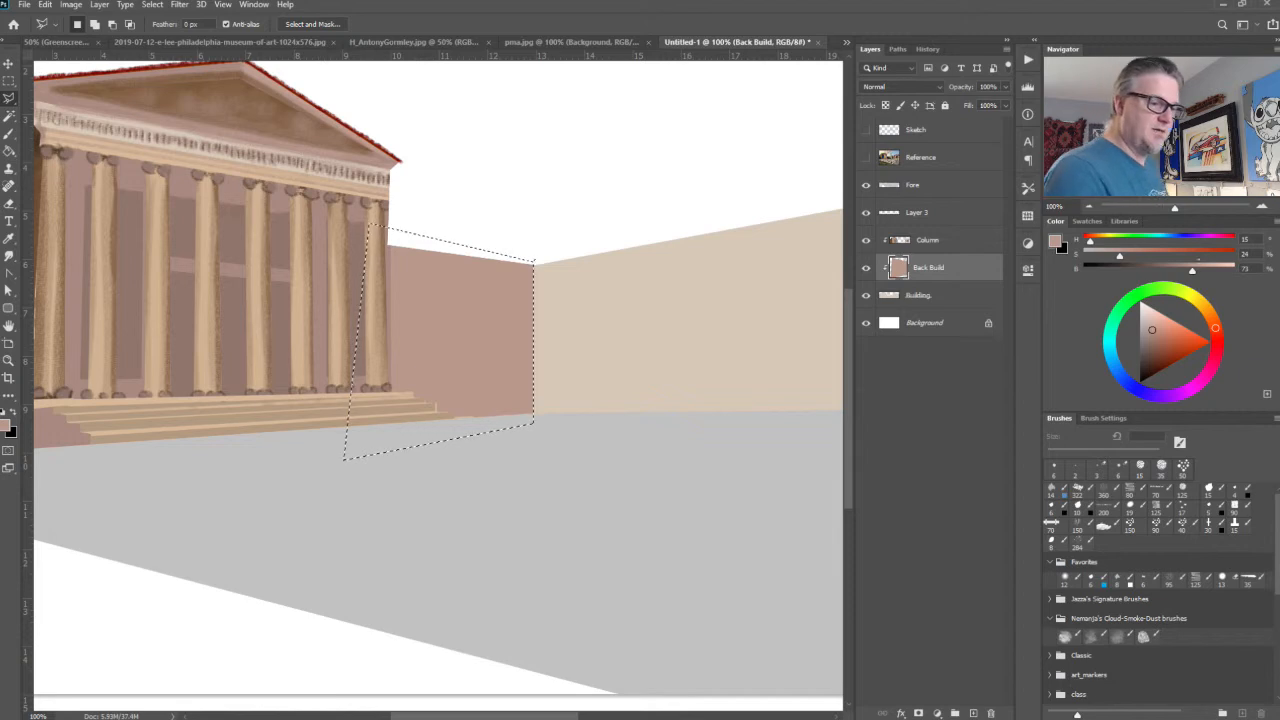
pyautogui.moveTo(1119, 256); pyautogui.dragTo(1110, 257)
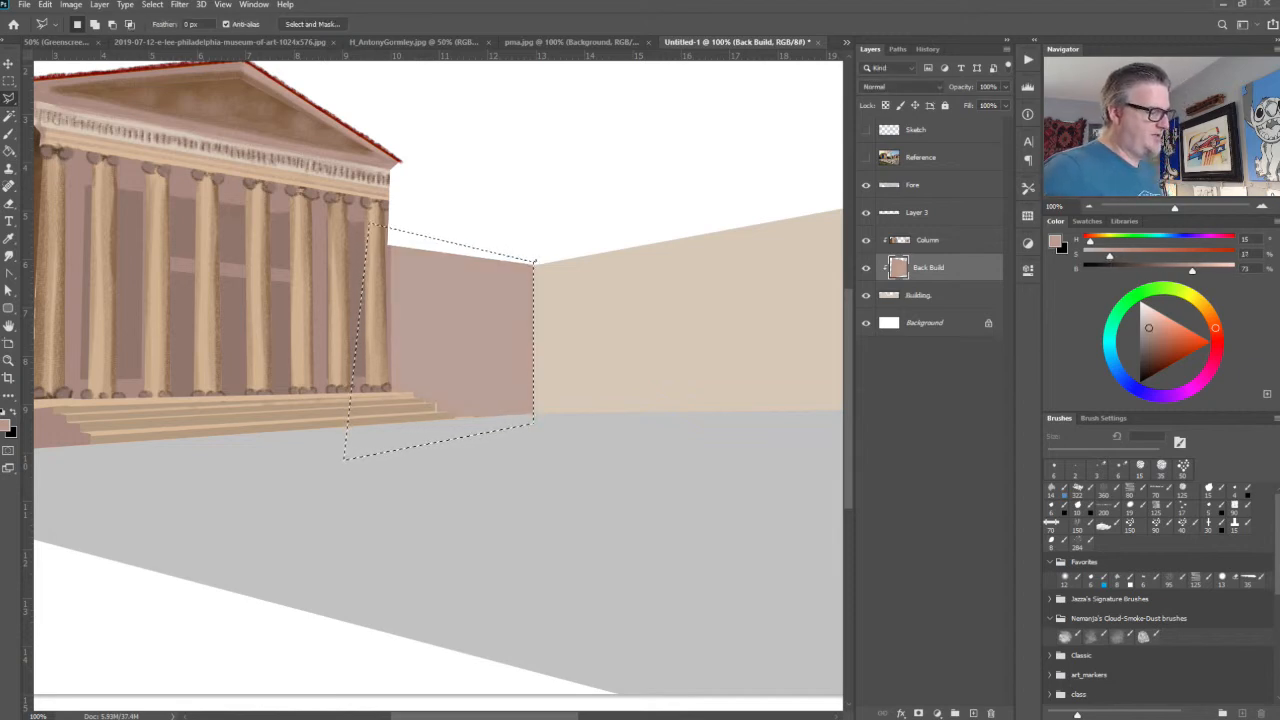
pyautogui.moveTo(1191, 271); pyautogui.dragTo(1201, 271)
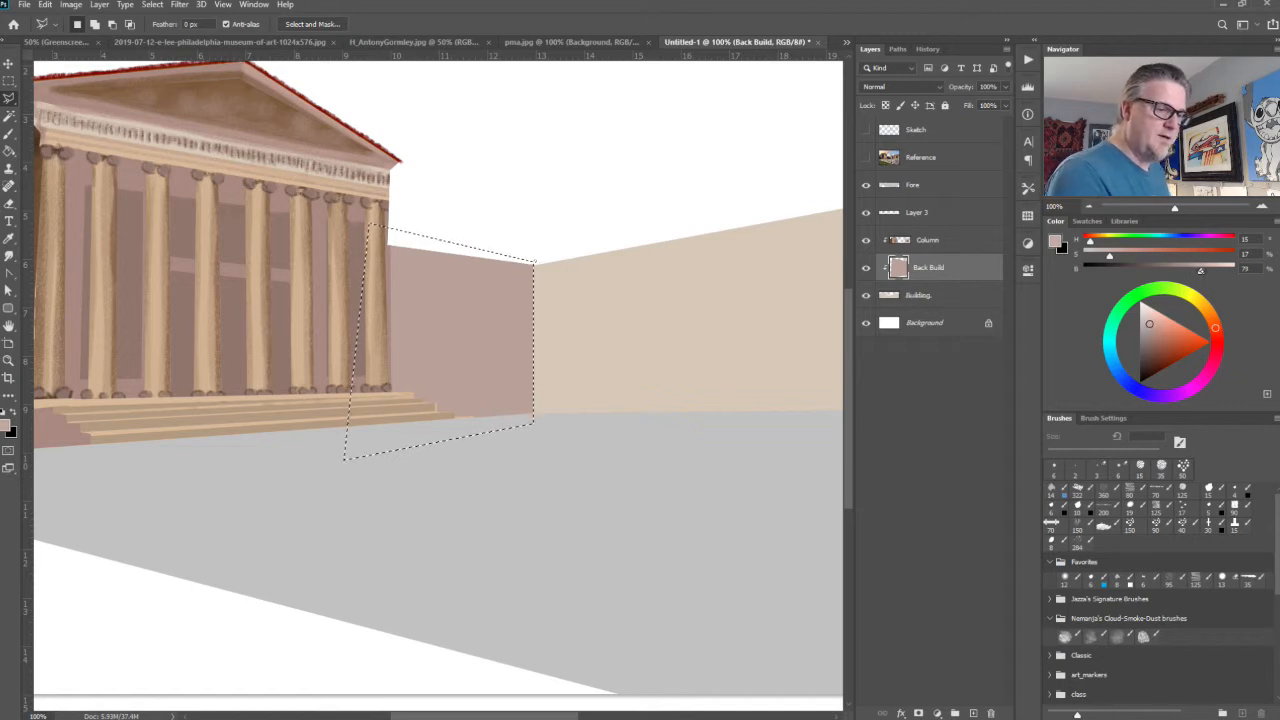
pyautogui.hotkey('alt', 'BackSpace')
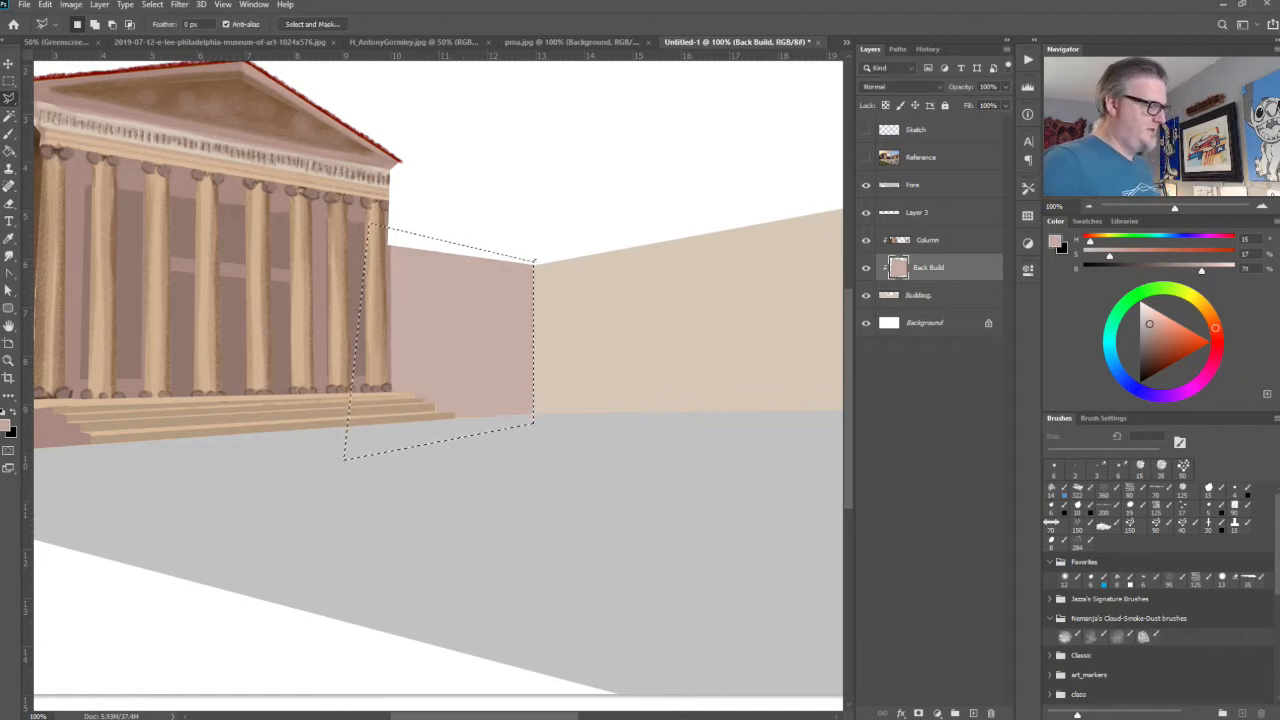
# Step: Undo the shift of the mauve wall section on the Back Build layer and clear the polygonal selection around it
pyautogui.moveTo(597, 517); pyautogui.dragTo(420, 512)
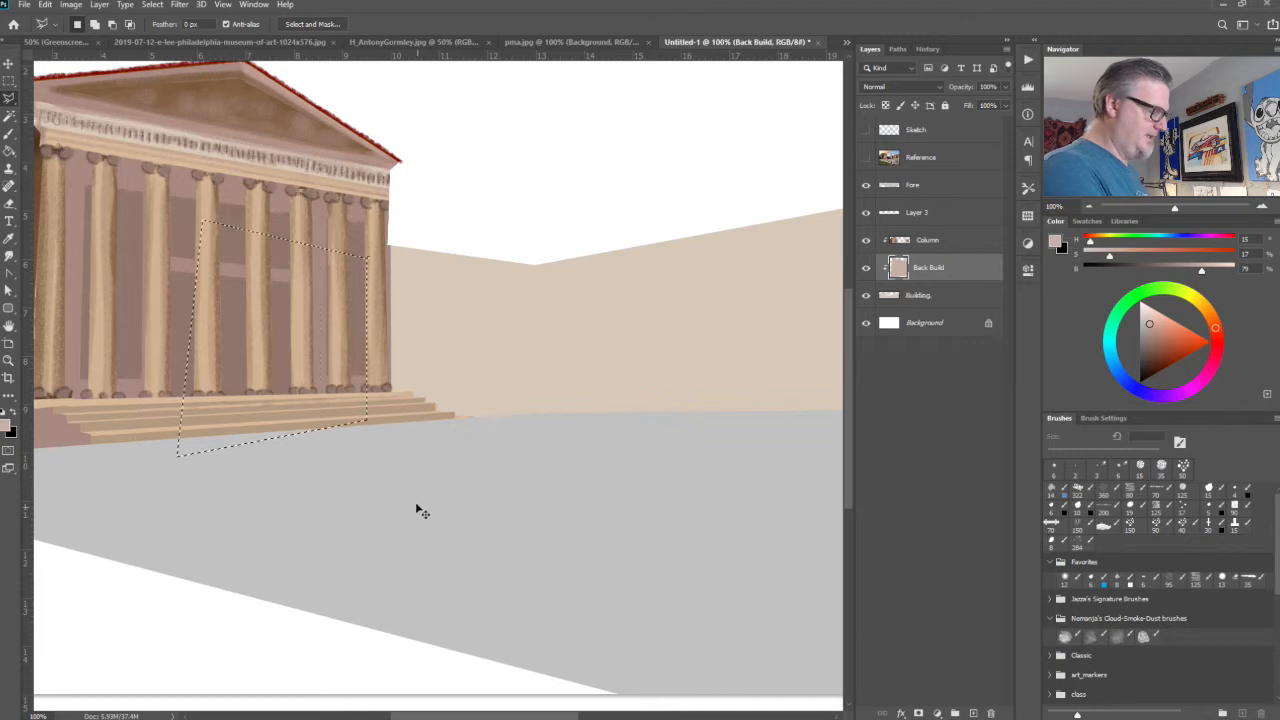
pyautogui.hotkey('ctrl', 'z')
pyautogui.hotkey('ctrl', 'd')
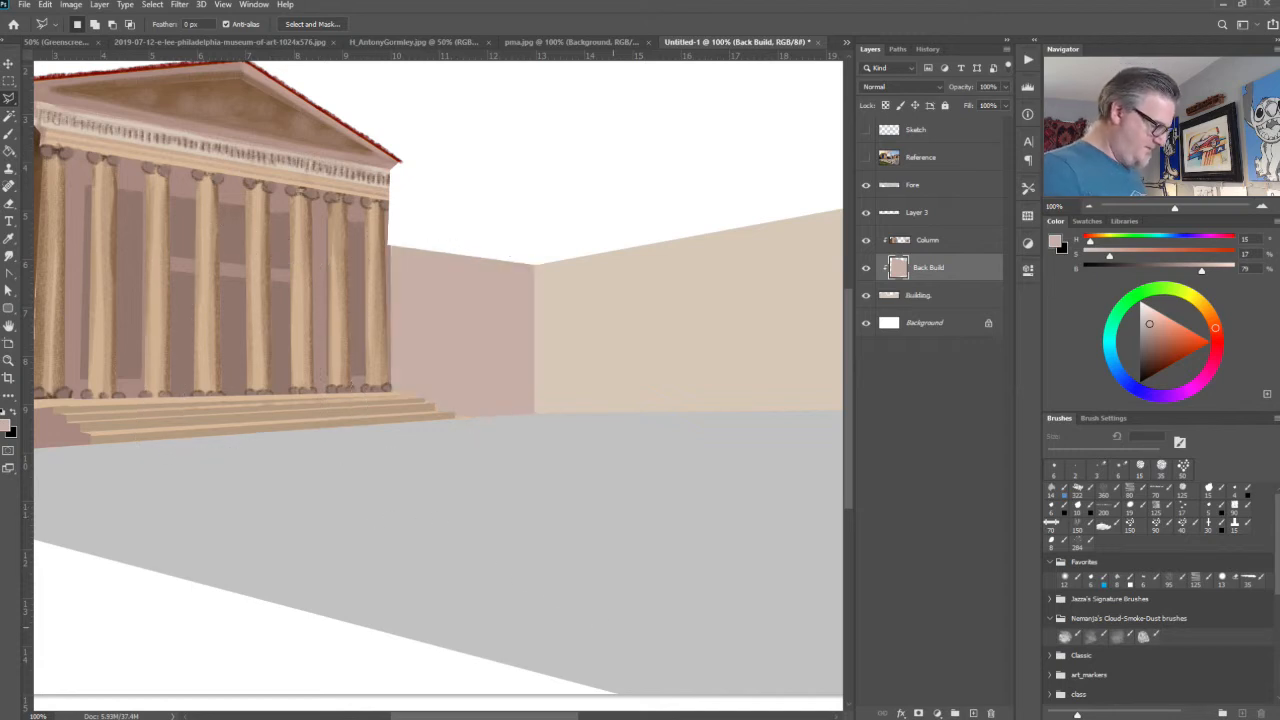
# Step: Switch to the Brush tool and briefly show the Reference layer to compare the back building's walls with the photo, then hide it again
pyautogui.moveTo(651, 480); pyautogui.dragTo(371, 504)
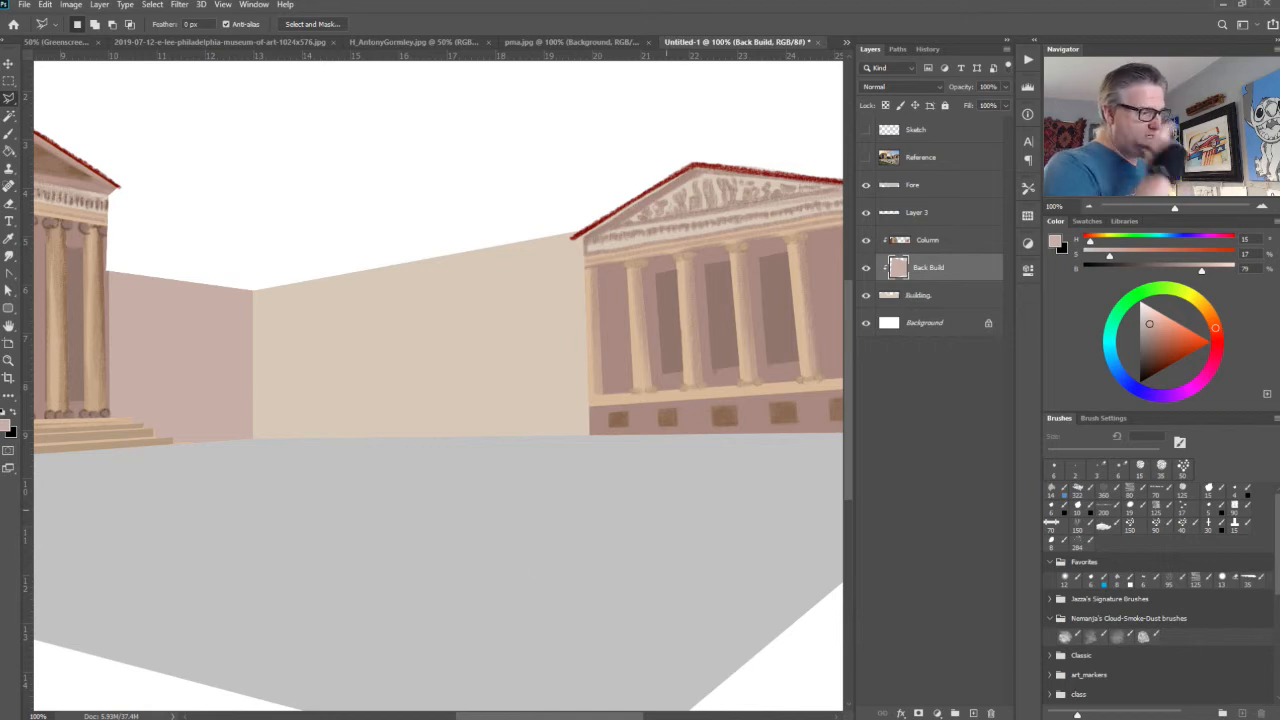
pyautogui.hotkey('ctrl', '-')
pyautogui.hotkey('ctrl', '-')
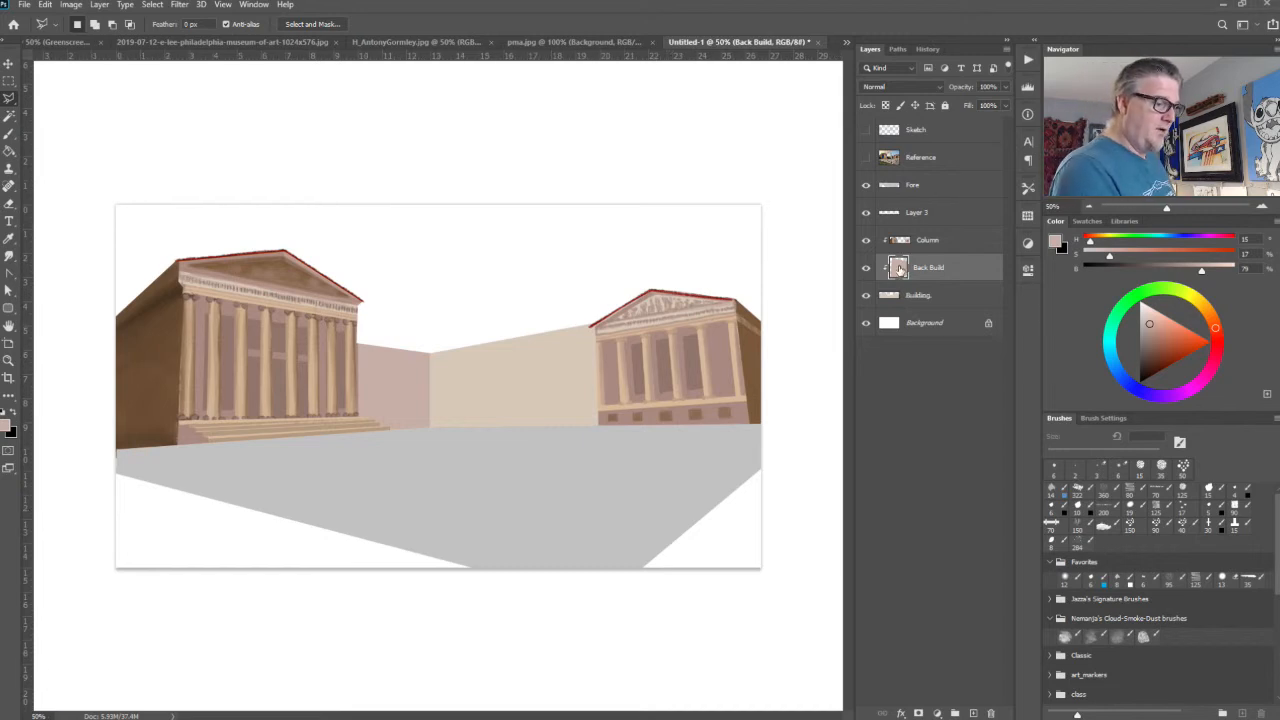
pyautogui.press('b')
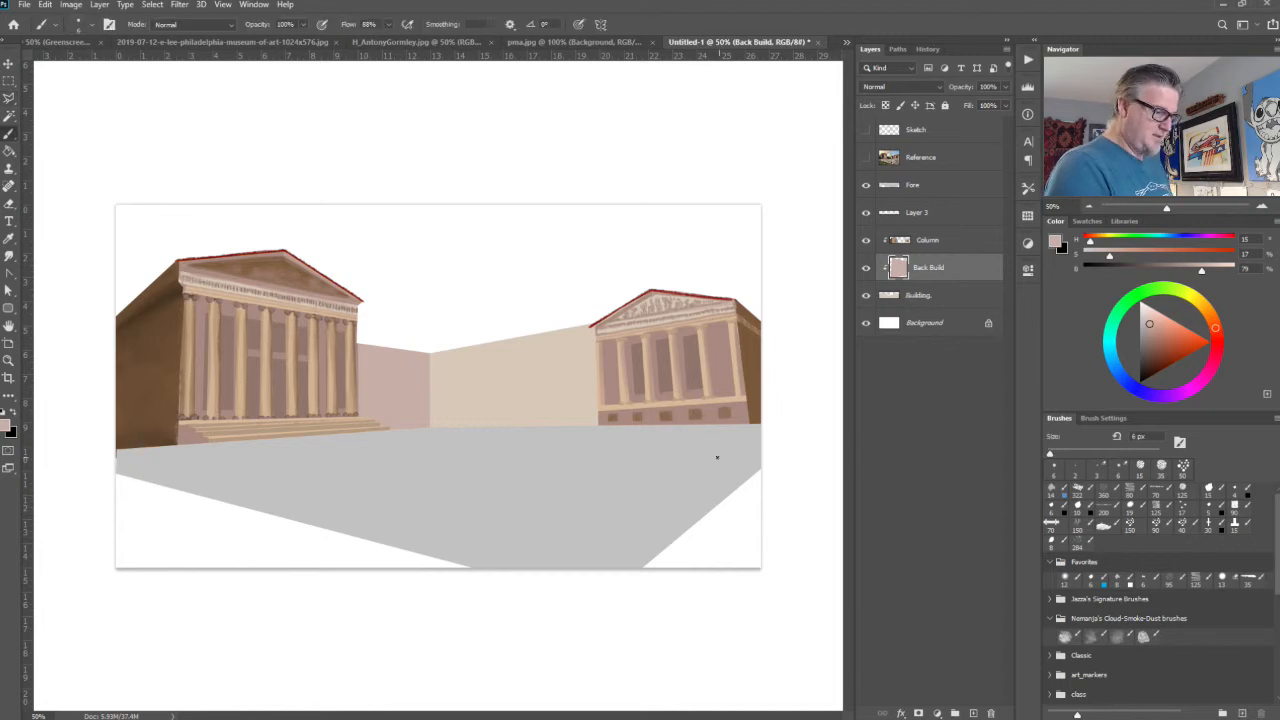
pyautogui.hotkey('ctrl', '+')
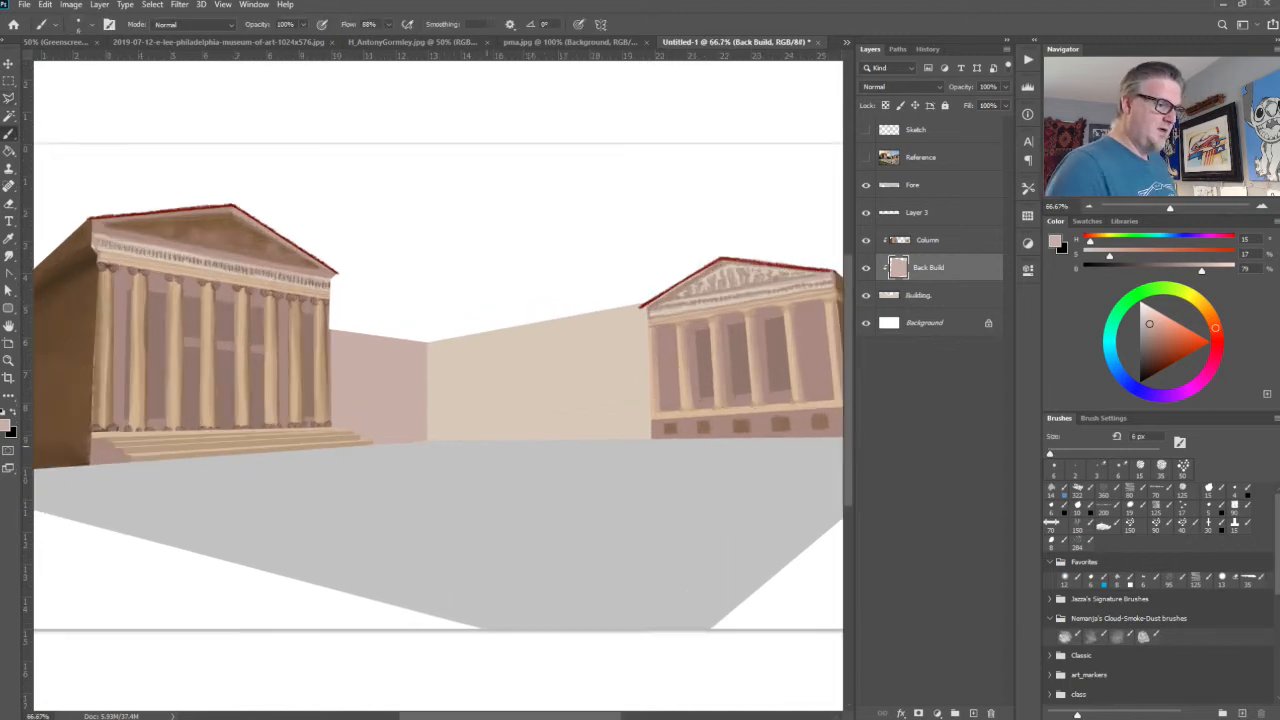
pyautogui.click(866, 157)
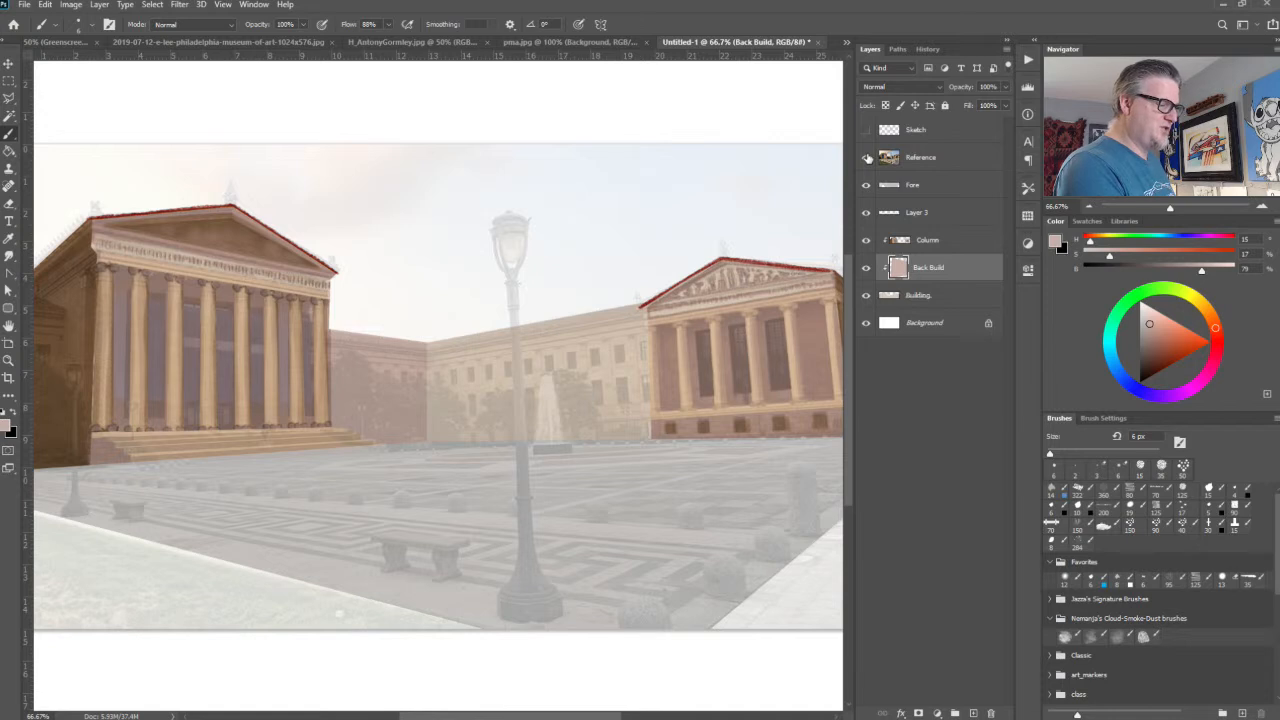
pyautogui.click(866, 157)
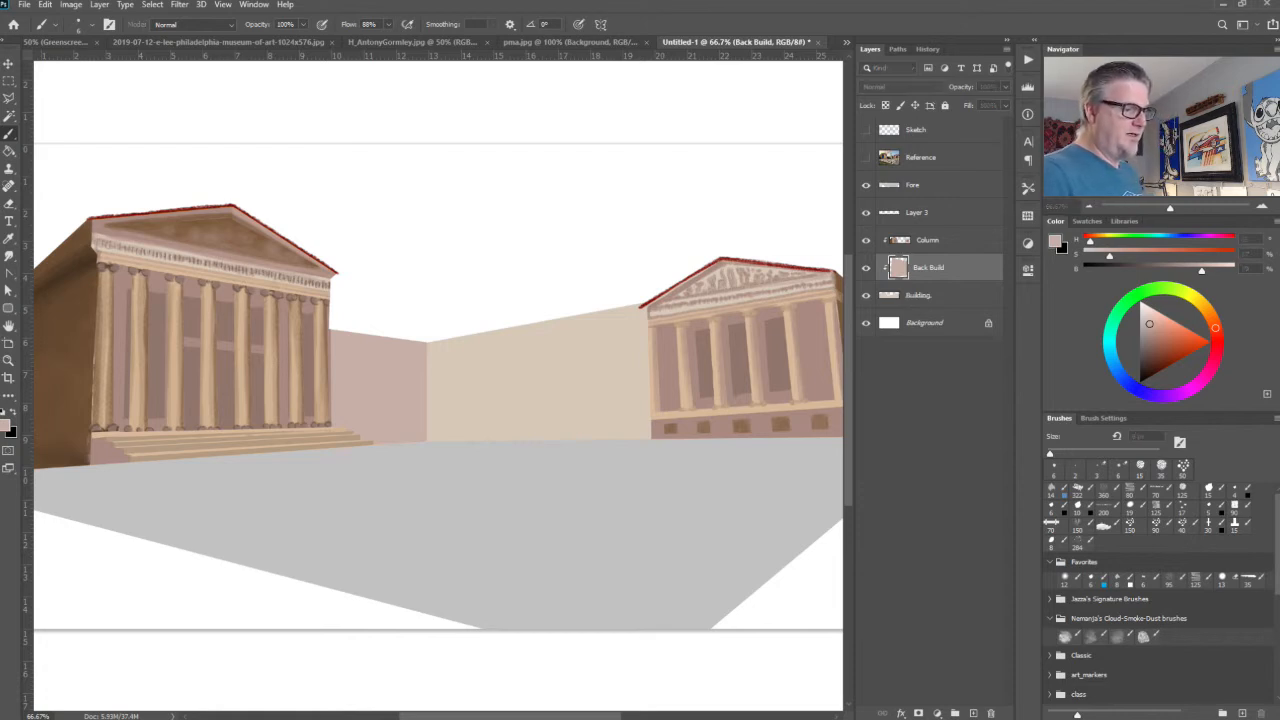
# Step: Add a new layer above Back Build and choose the fourth brush in Nemanja's Cloud-Smoke-Dust set, enlarging its tip
pyautogui.hotkey('ctrl', 'shift', 'alt', 'n')
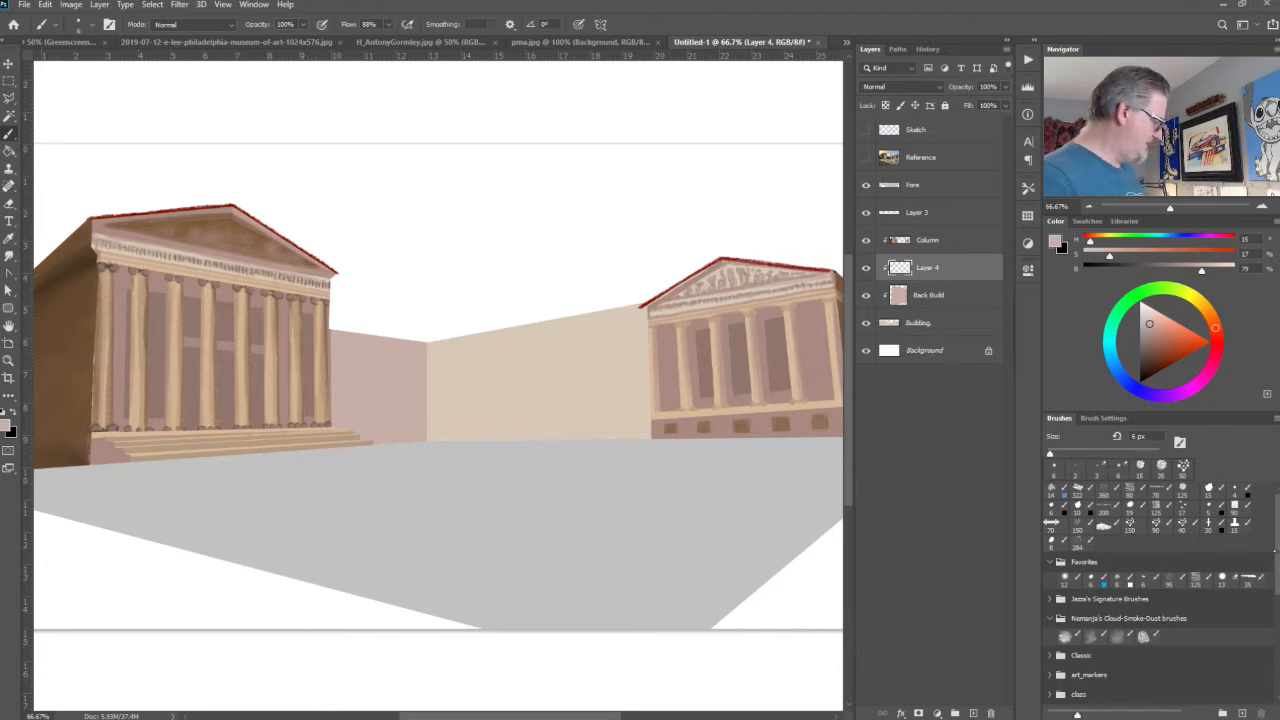
pyautogui.scroll(-4, 1213, 562)
pyautogui.scroll(3, 1213, 562)
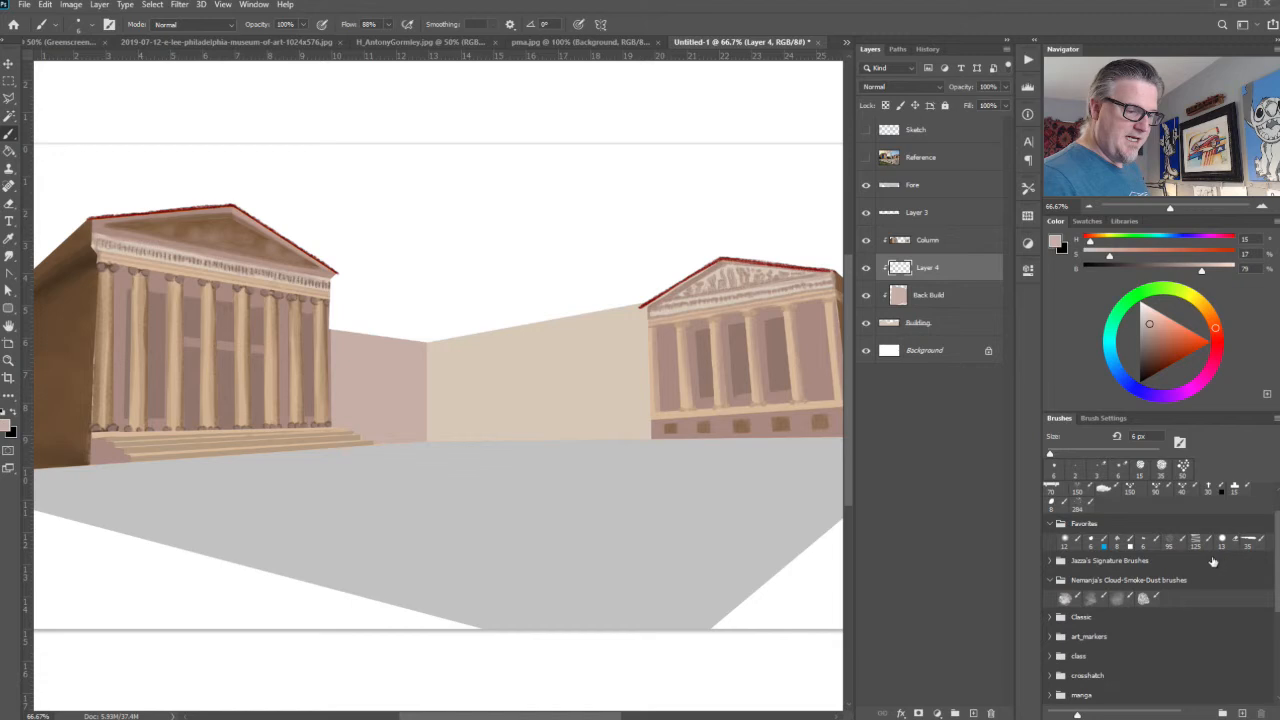
pyautogui.click(1064, 598)
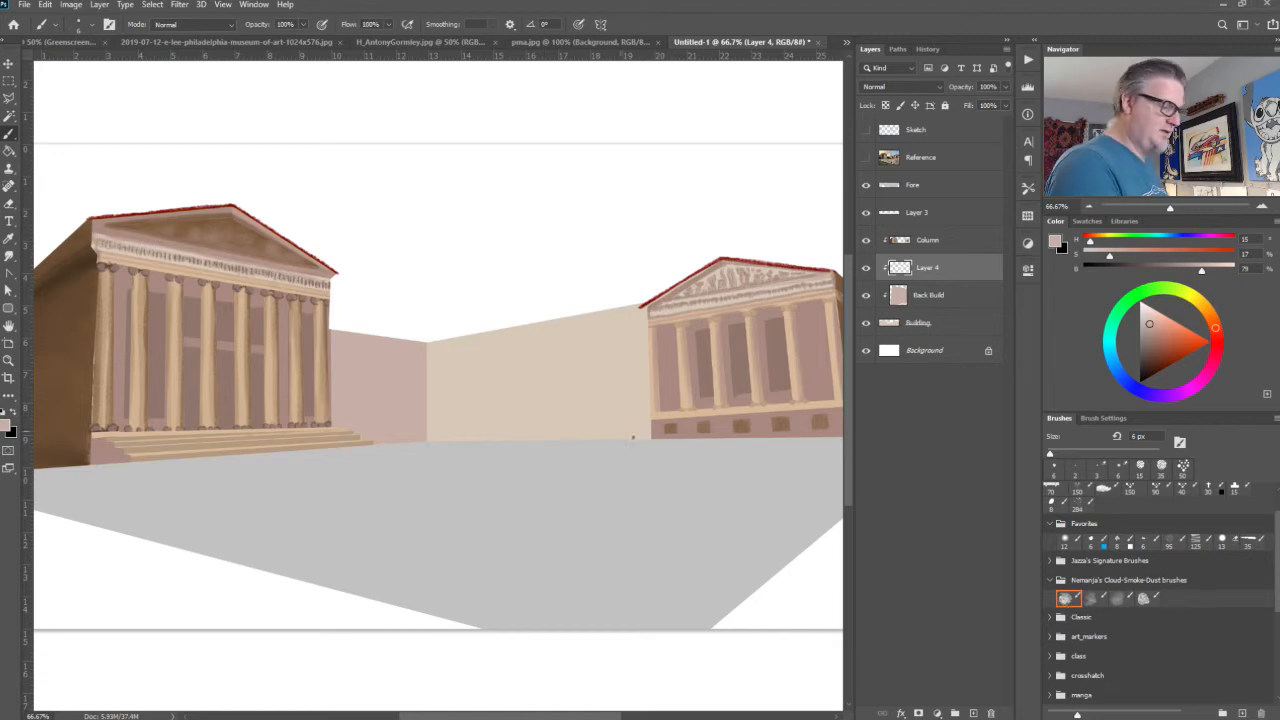
pyautogui.click(1143, 598)
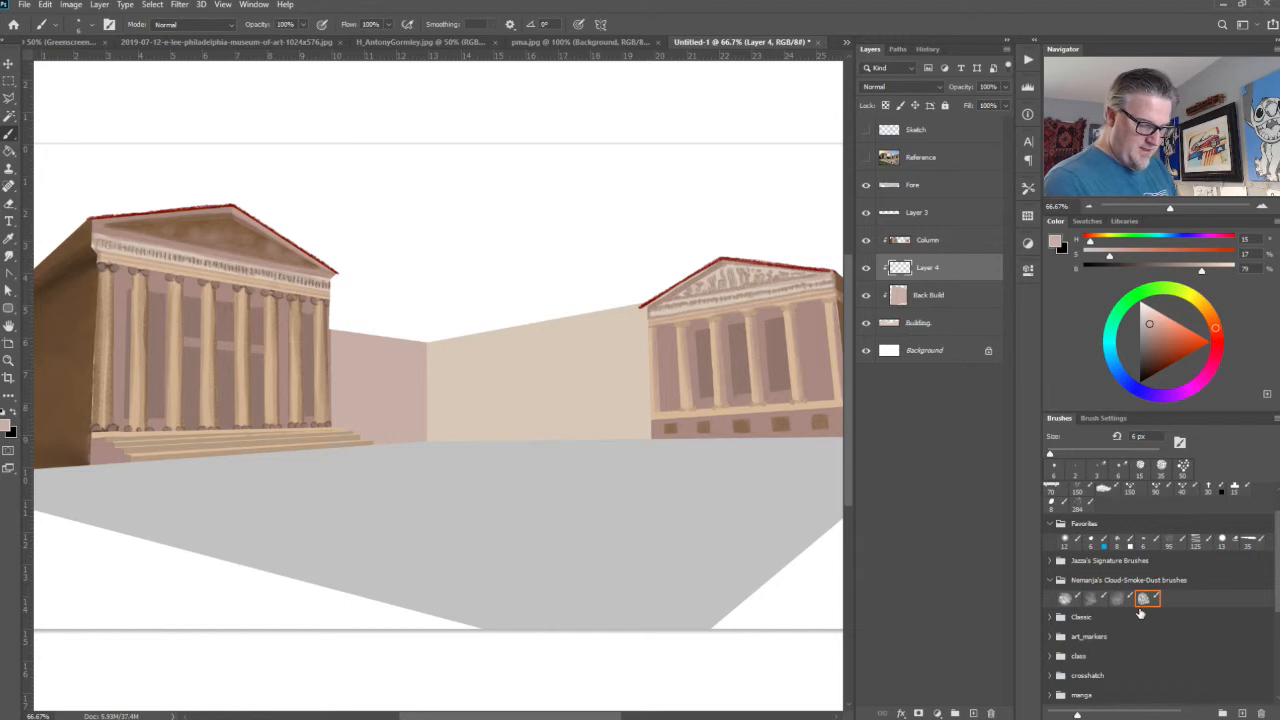
pyautogui.press(']')
pyautogui.press(']')
pyautogui.press(']')
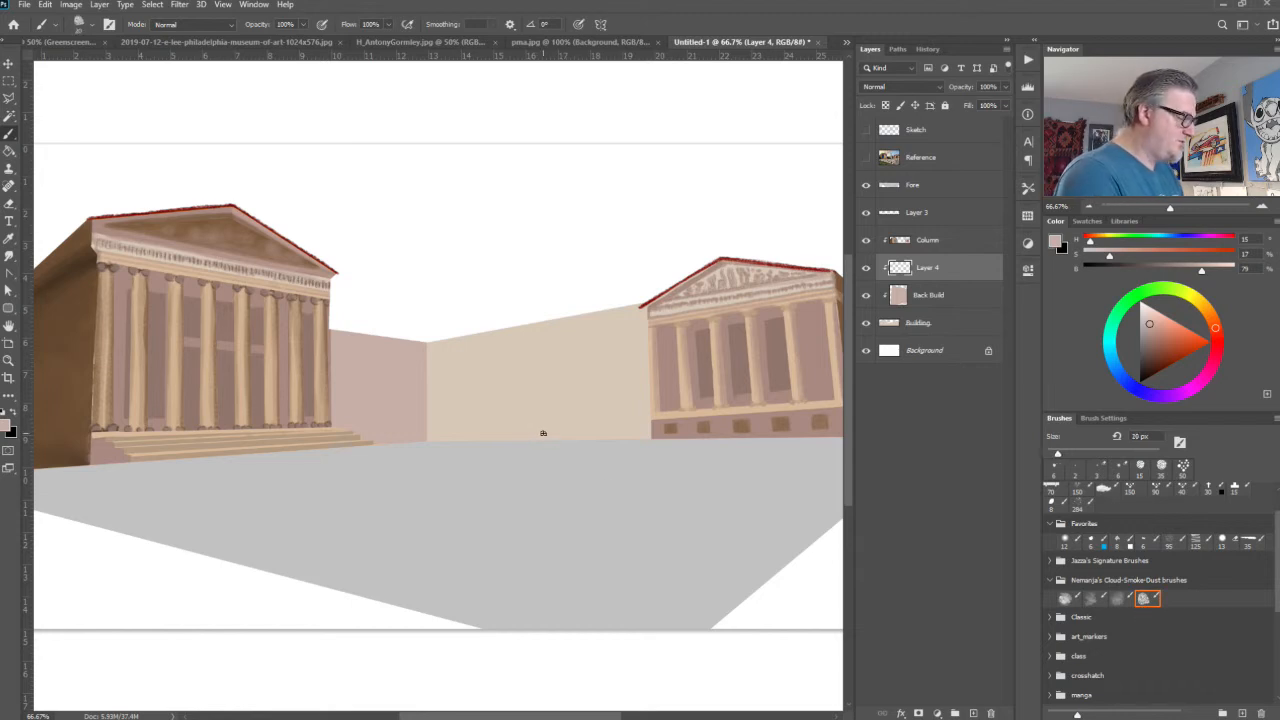
# Step: Paint a row of dark teal-green bushes along the base of the back walls with the cloud brush at 90 px
pyautogui.click(1088, 222)
pyautogui.press(']')
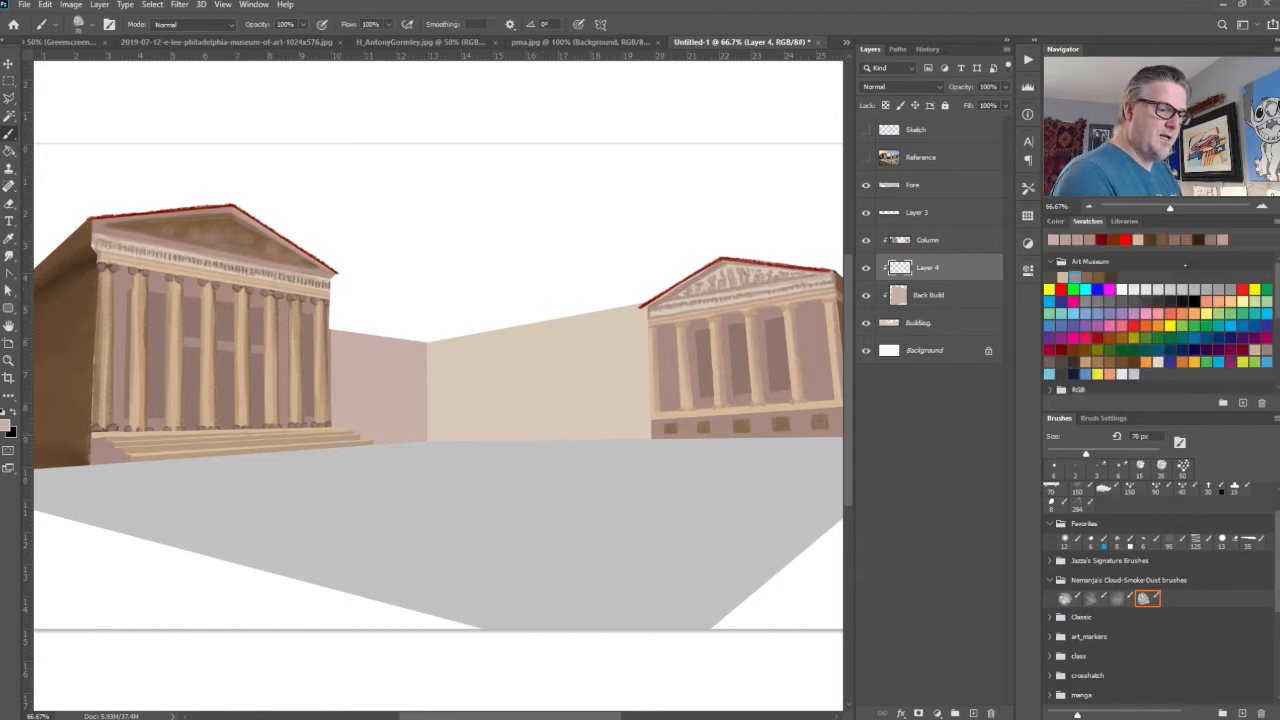
pyautogui.click(1146, 349)
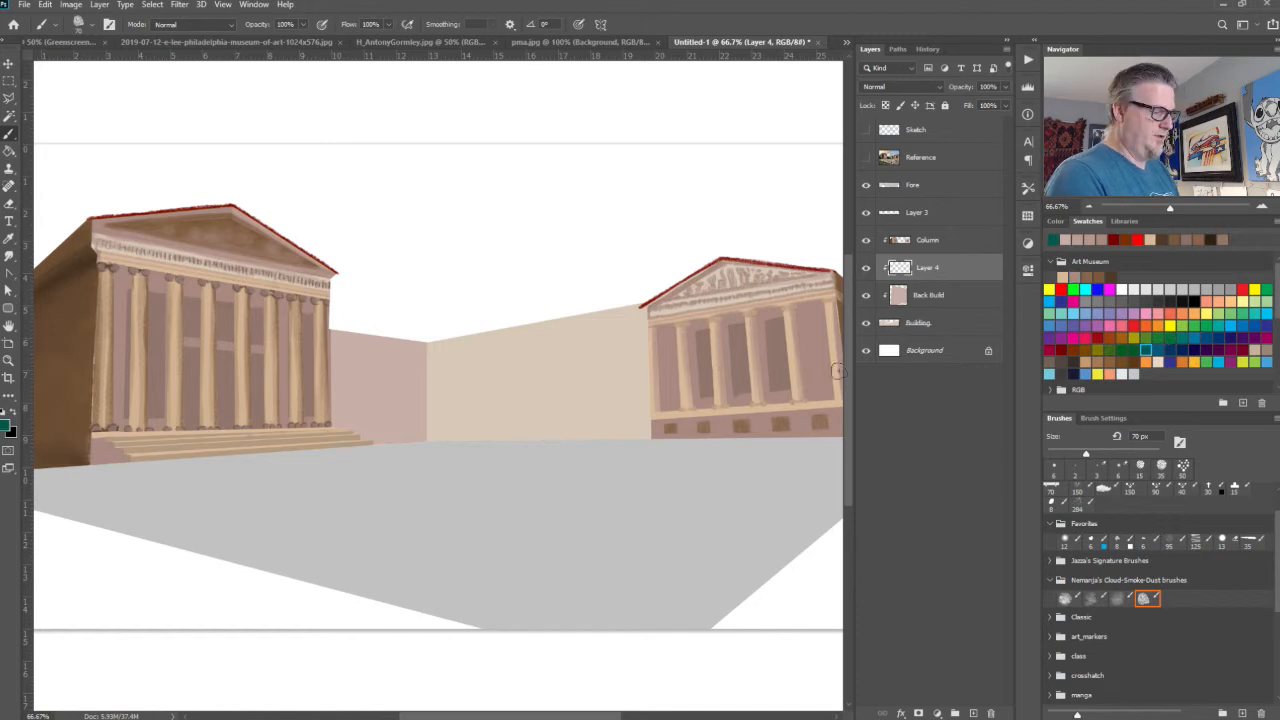
pyautogui.press(']')
pyautogui.press(']')
pyautogui.moveTo(351, 400)
pyautogui.mouseDown()
pyautogui.moveTo(362, 430)
pyautogui.moveTo(393, 430)
pyautogui.moveTo(372, 433)
pyautogui.moveTo(421, 432)
pyautogui.moveTo(354, 429)
pyautogui.moveTo(571, 439)
pyautogui.moveTo(578, 421)
pyautogui.moveTo(597, 437)
pyautogui.moveTo(630, 421)
pyautogui.moveTo(651, 438)
pyautogui.moveTo(645, 408)
pyautogui.moveTo(612, 439)
pyautogui.moveTo(524, 427)
pyautogui.moveTo(440, 447)
pyautogui.moveTo(566, 428)
pyautogui.moveTo(625, 442)
pyautogui.mouseUp()
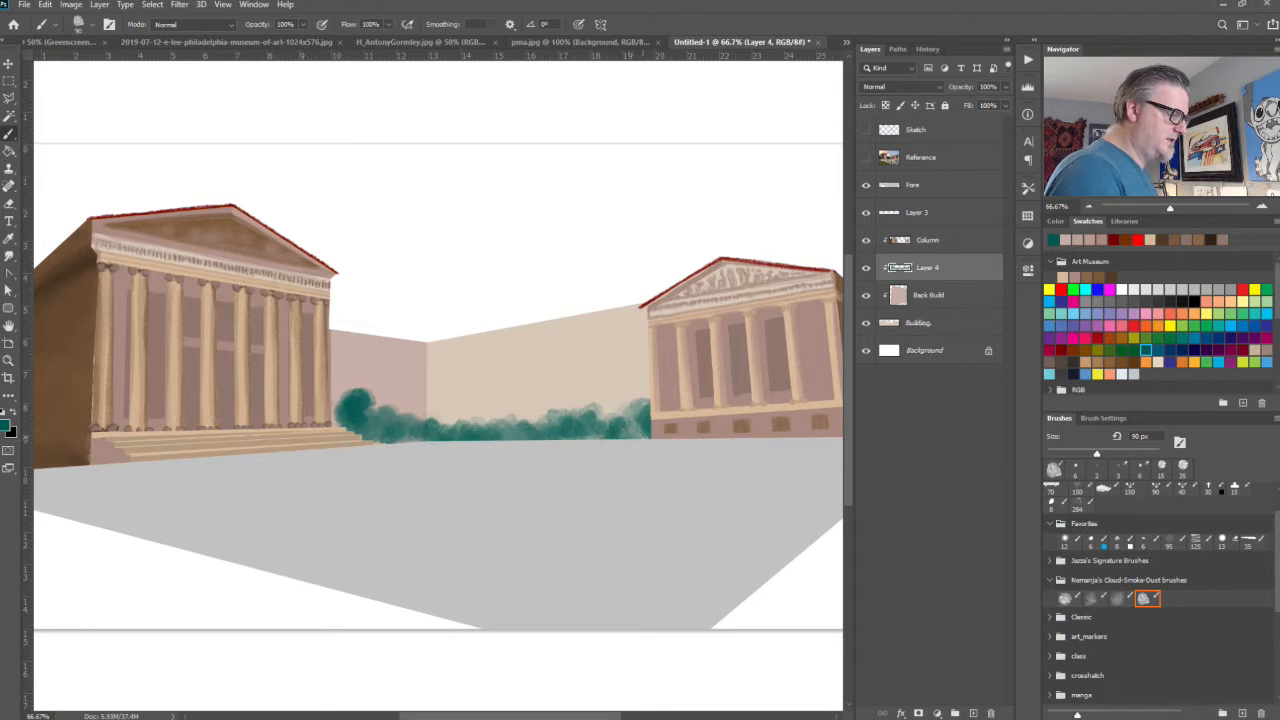
# Step: Paint a medium green layer of foliage over the teal bushes between the two buildings with the 90 px cloud brush
pyautogui.moveTo(439, 513); pyautogui.dragTo(744, 556)
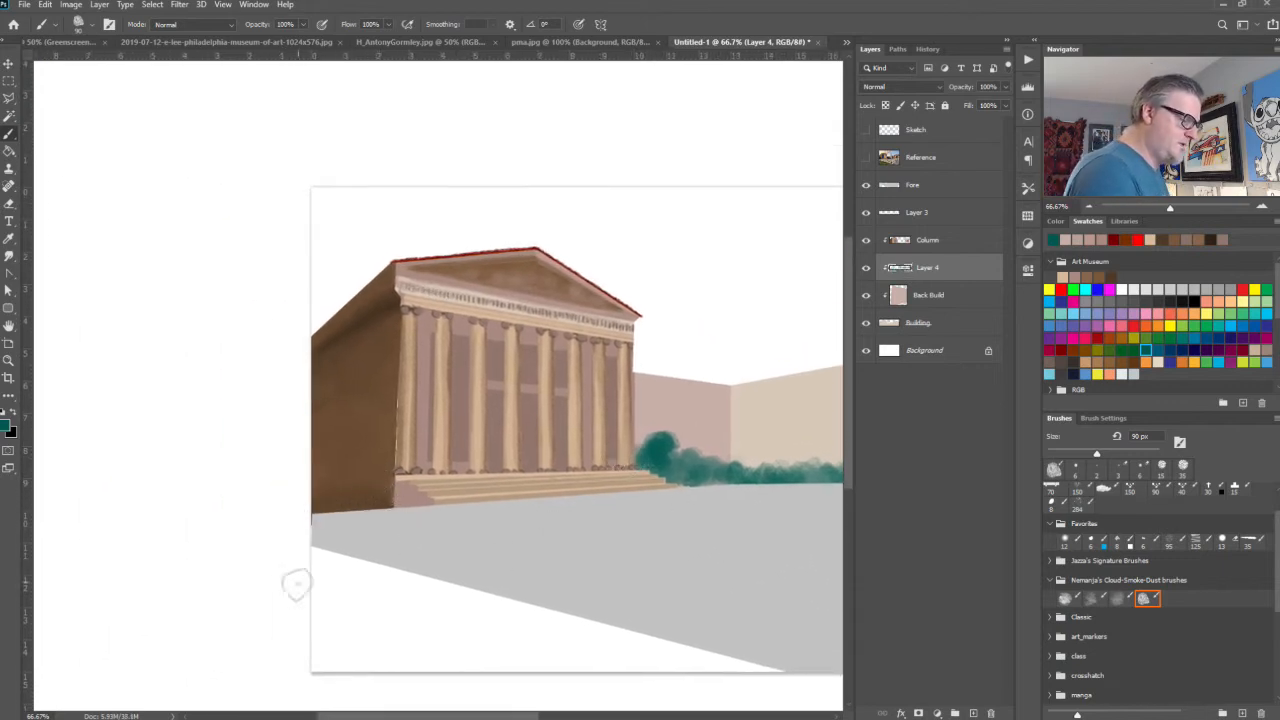
pyautogui.moveTo(611, 541); pyautogui.dragTo(403, 523)
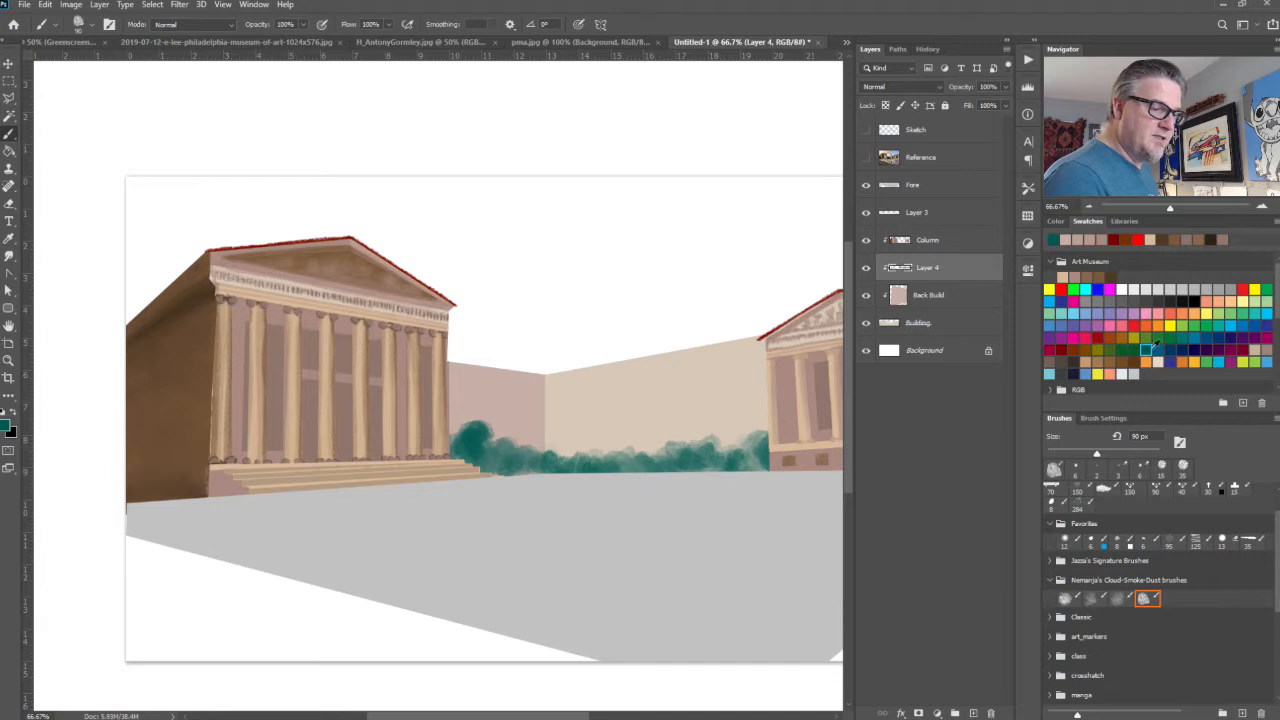
pyautogui.click(1205, 315)
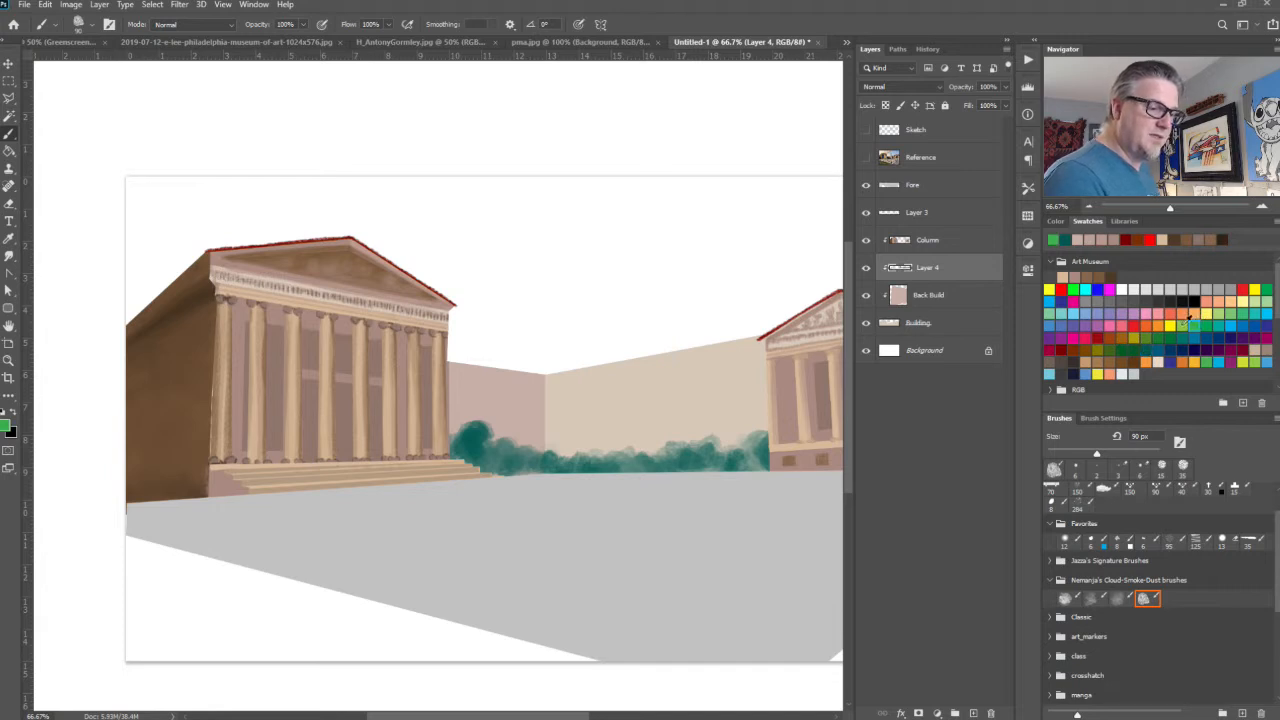
pyautogui.click(1158, 333)
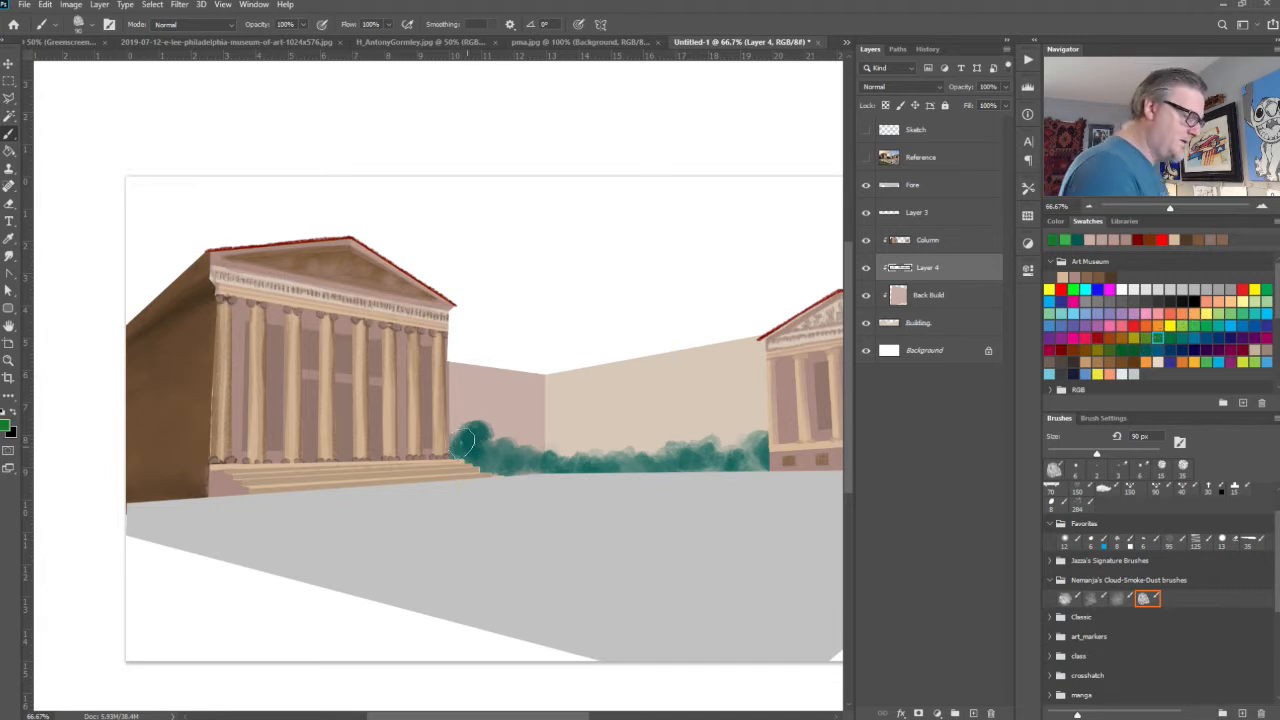
pyautogui.moveTo(468, 444)
pyautogui.mouseDown()
pyautogui.moveTo(550, 464)
pyautogui.moveTo(645, 462)
pyautogui.mouseUp()
pyautogui.moveTo(646, 460)
pyautogui.mouseDown()
pyautogui.moveTo(732, 460)
pyautogui.moveTo(765, 431)
pyautogui.moveTo(754, 458)
pyautogui.mouseUp()
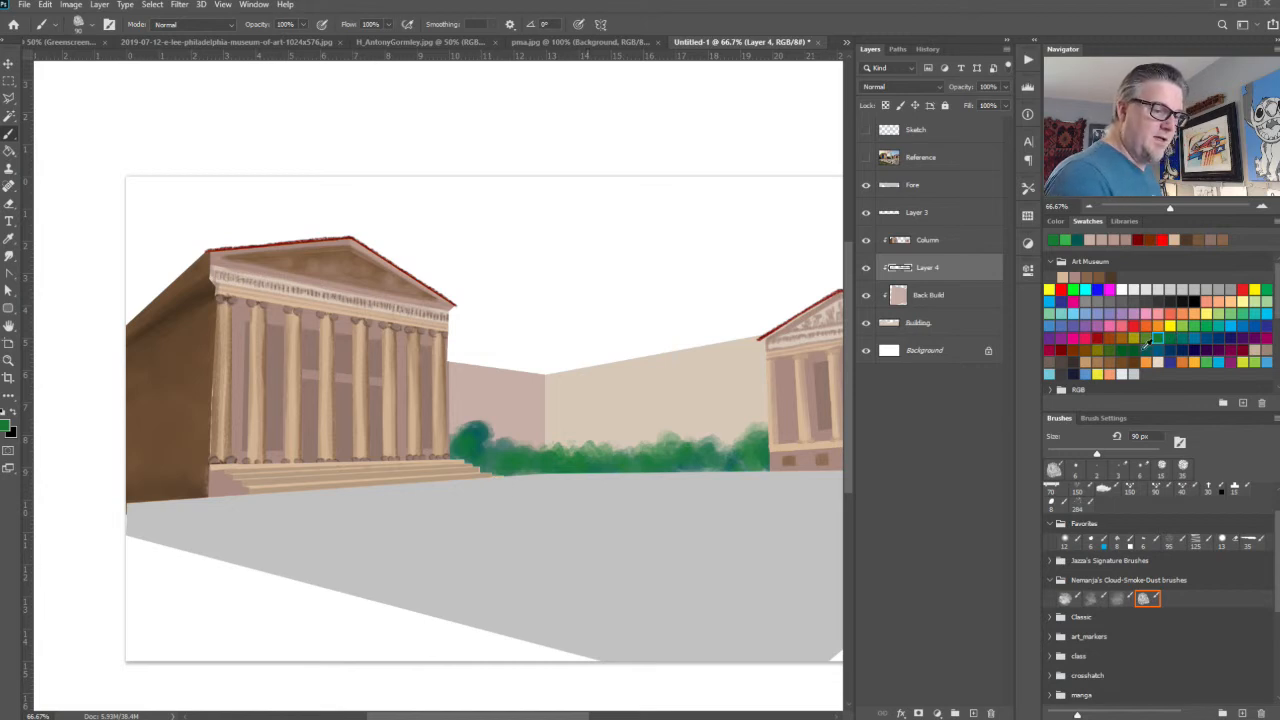
# Step: Highlight the bush beside the right-hand building in light green with the 19 px preset reduced to 8 px, and smudge it soft
pyautogui.click(1193, 316)
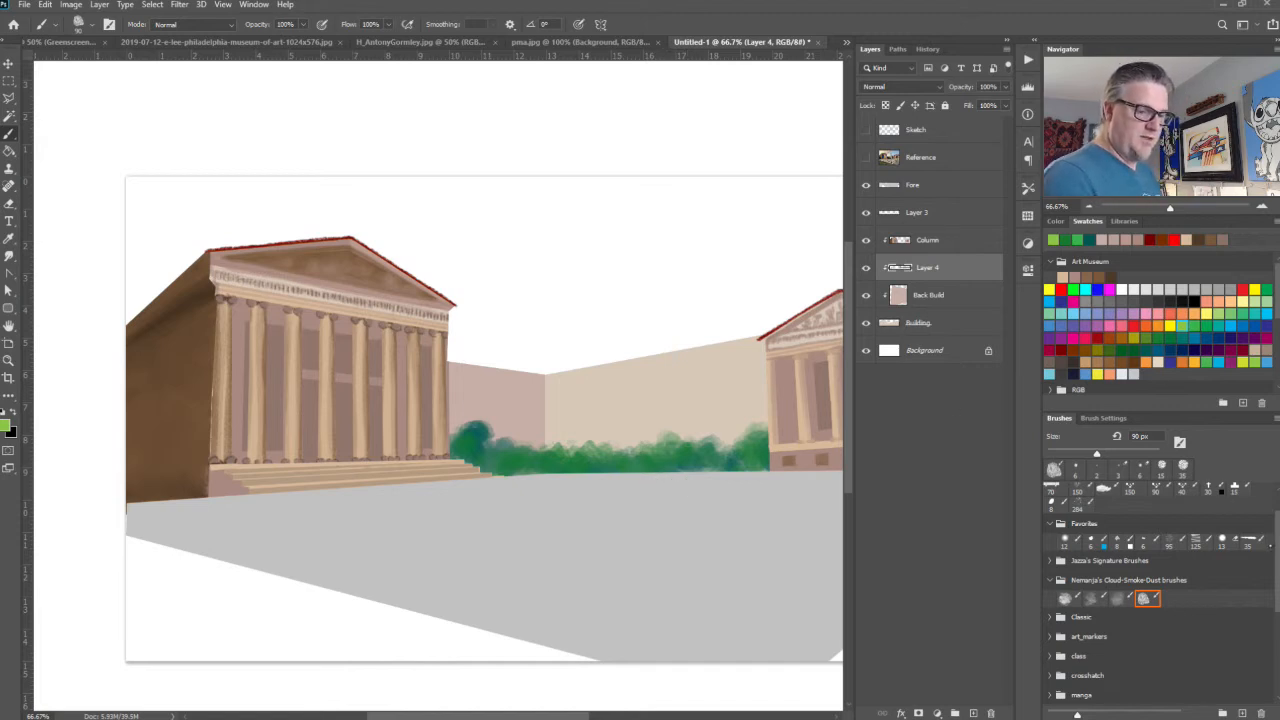
pyautogui.moveTo(1277, 510); pyautogui.dragTo(1278, 491)
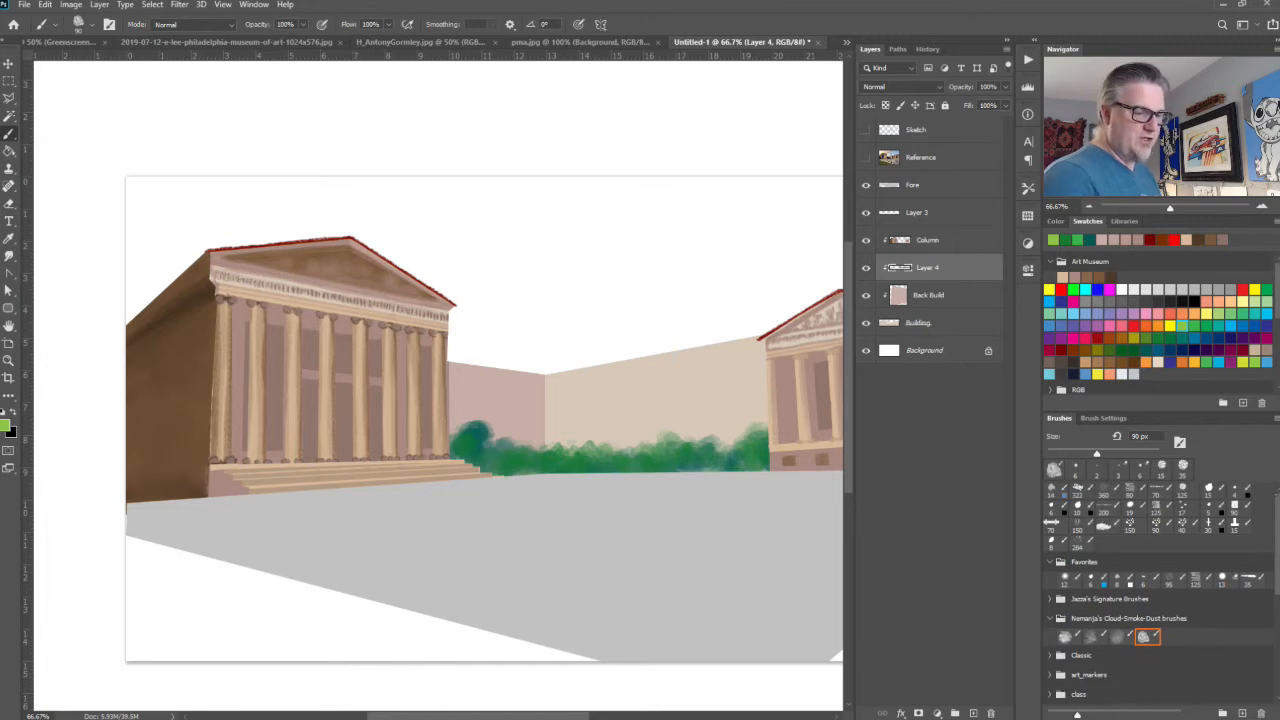
pyautogui.click(1131, 506)
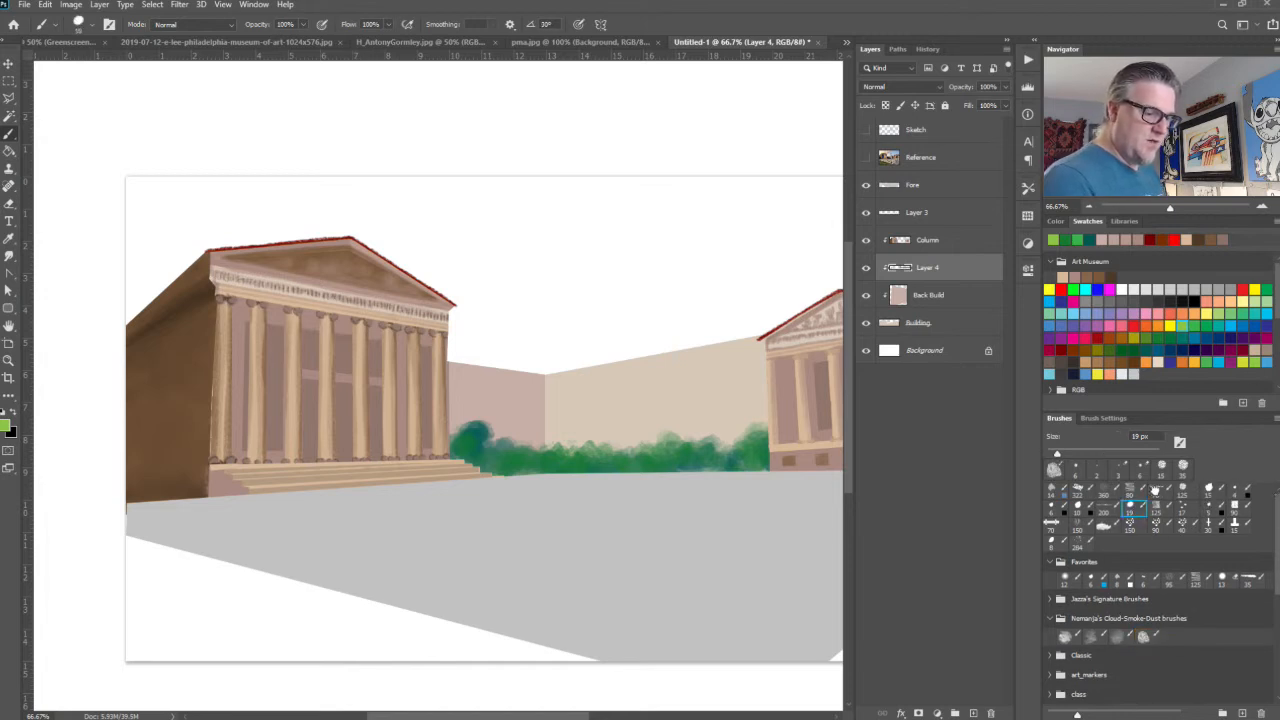
pyautogui.press('[')
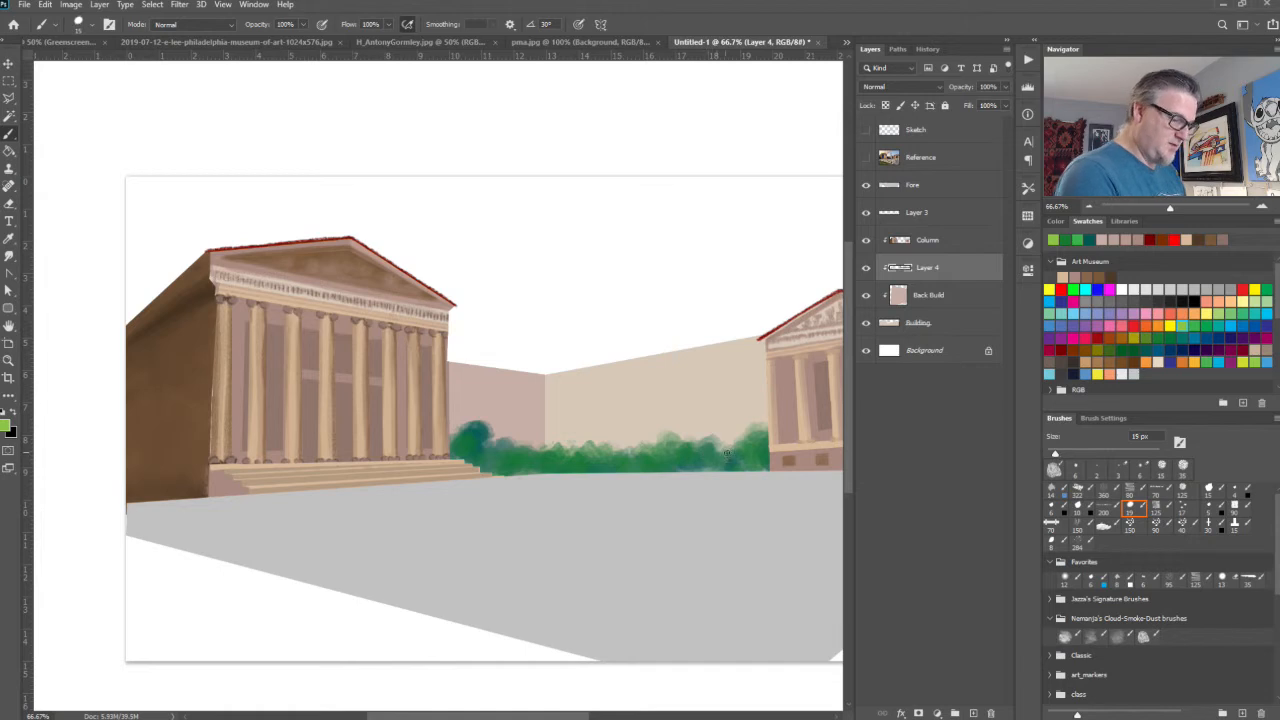
pyautogui.press('[')
pyautogui.press('[')
pyautogui.moveTo(745, 441)
pyautogui.mouseDown()
pyautogui.moveTo(762, 432)
pyautogui.moveTo(733, 460)
pyautogui.moveTo(757, 438)
pyautogui.moveTo(753, 455)
pyautogui.mouseUp()
pyautogui.click(9, 257)
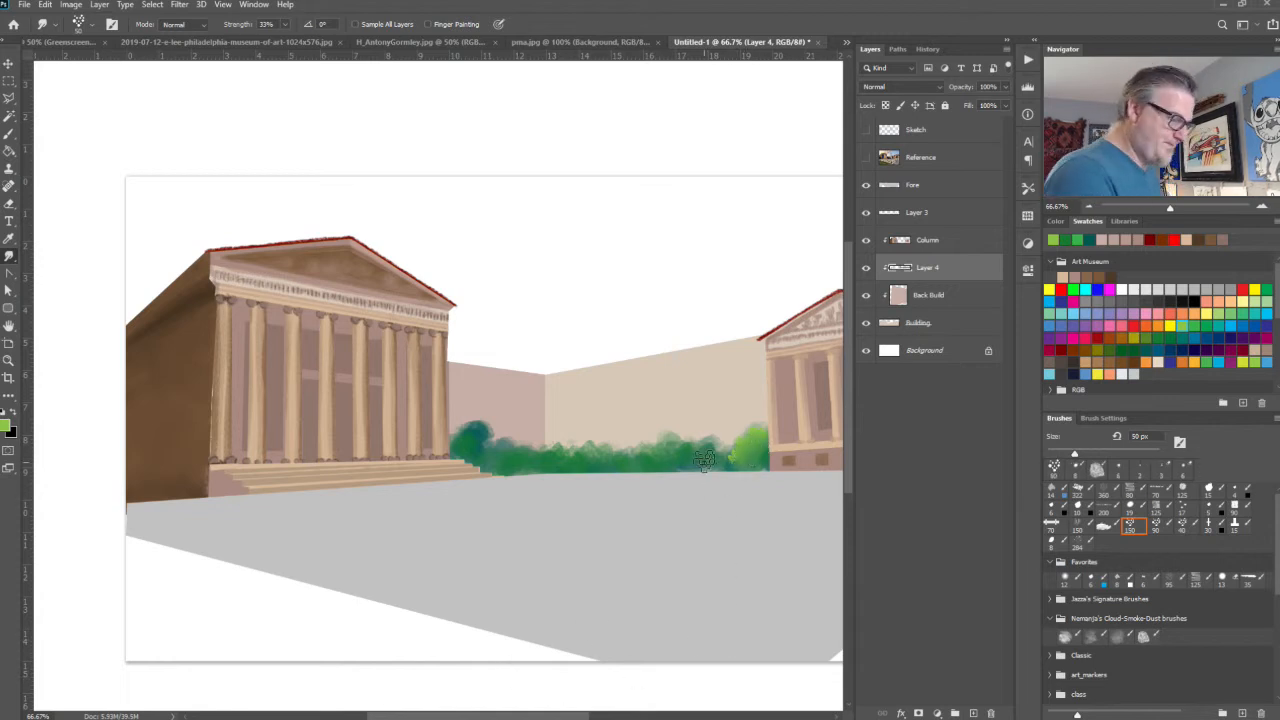
# Step: Paint squiggly light green highlights with an 8 px brush across the remaining bushes along the back walls
pyautogui.press('b')
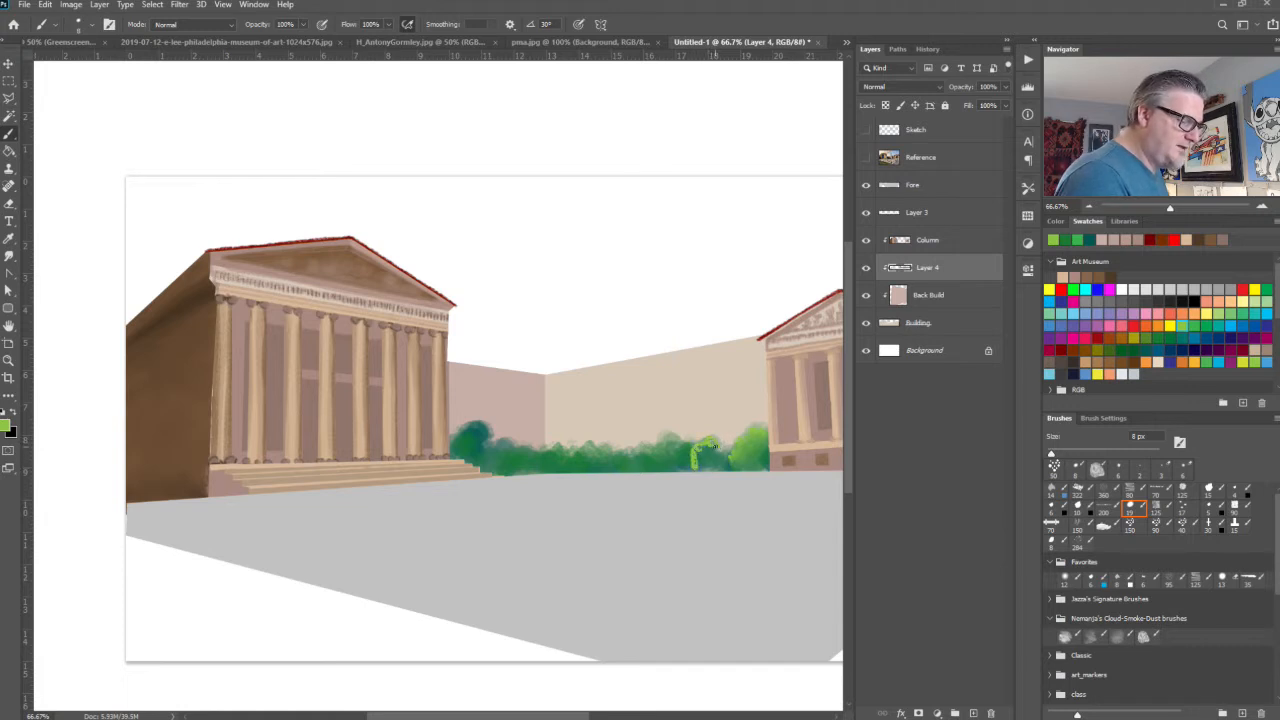
pyautogui.moveTo(714, 444)
pyautogui.mouseDown()
pyautogui.moveTo(658, 441)
pyautogui.moveTo(660, 452)
pyautogui.moveTo(674, 437)
pyautogui.moveTo(661, 437)
pyautogui.moveTo(652, 468)
pyautogui.moveTo(683, 449)
pyautogui.moveTo(681, 462)
pyautogui.moveTo(642, 449)
pyautogui.mouseUp()
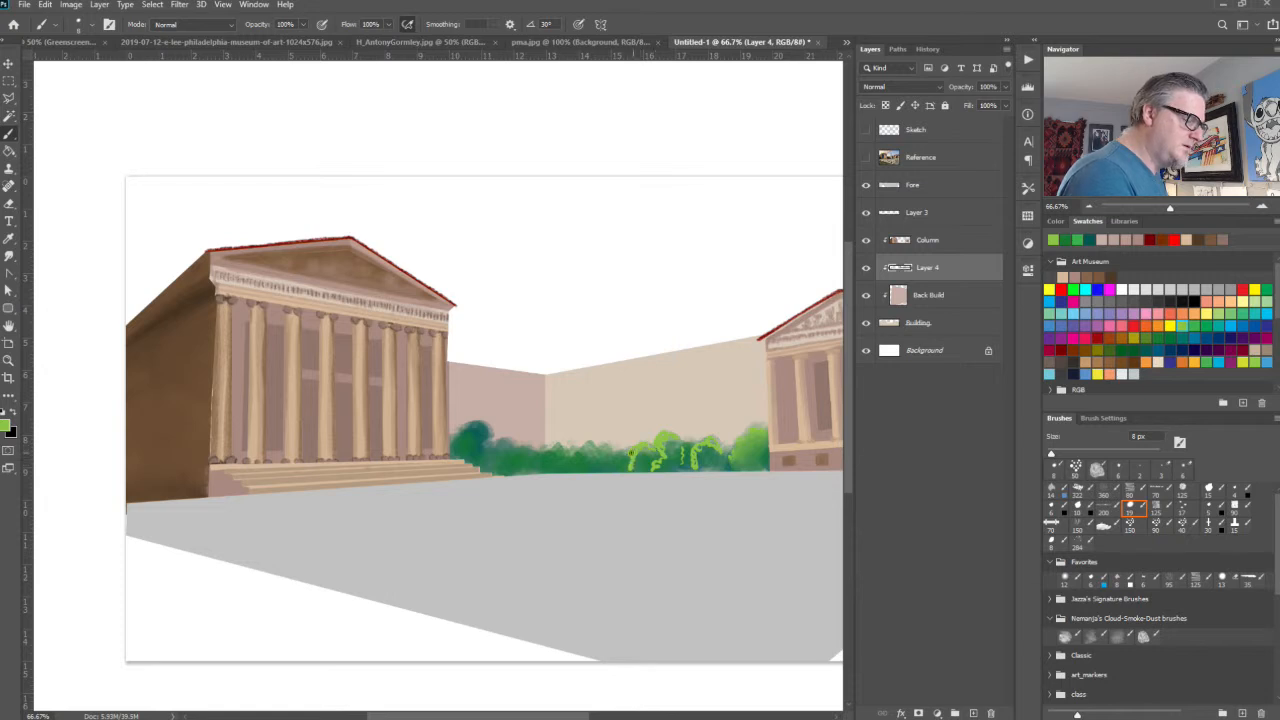
pyautogui.moveTo(595, 452)
pyautogui.mouseDown()
pyautogui.moveTo(584, 442)
pyautogui.moveTo(582, 461)
pyautogui.mouseUp()
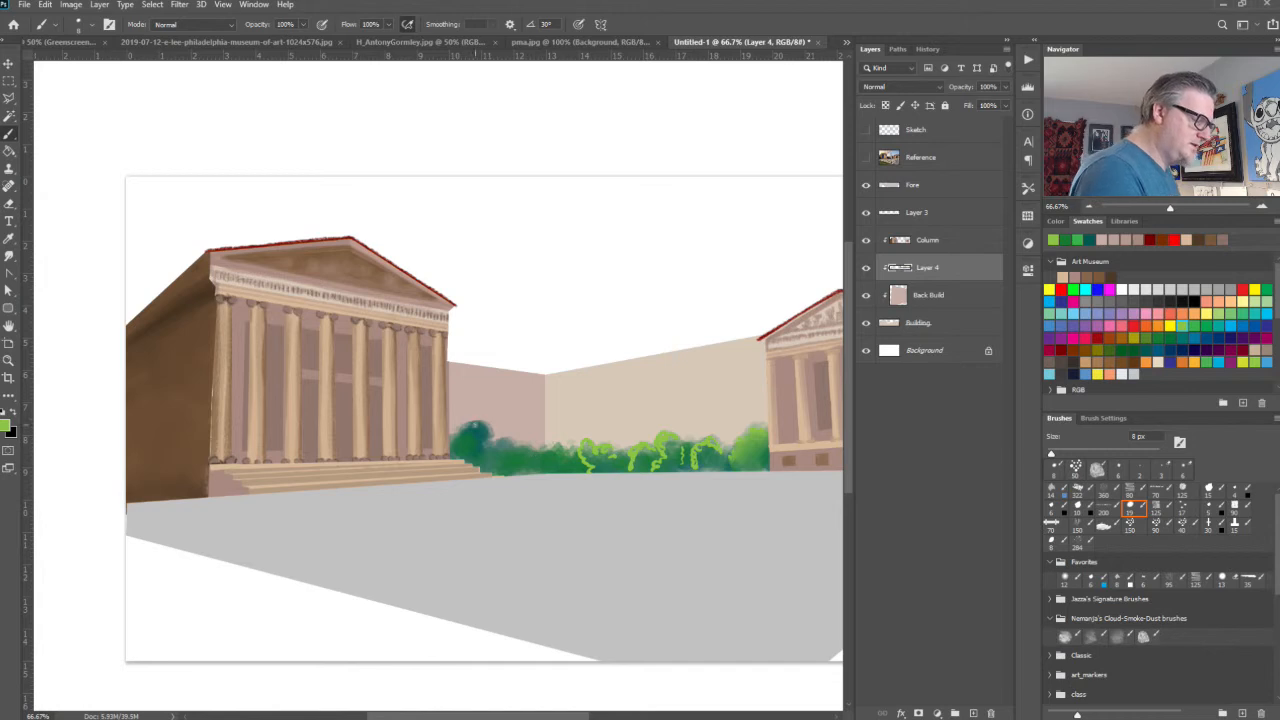
pyautogui.moveTo(476, 424)
pyautogui.mouseDown()
pyautogui.moveTo(460, 436)
pyautogui.moveTo(497, 472)
pyautogui.mouseUp()
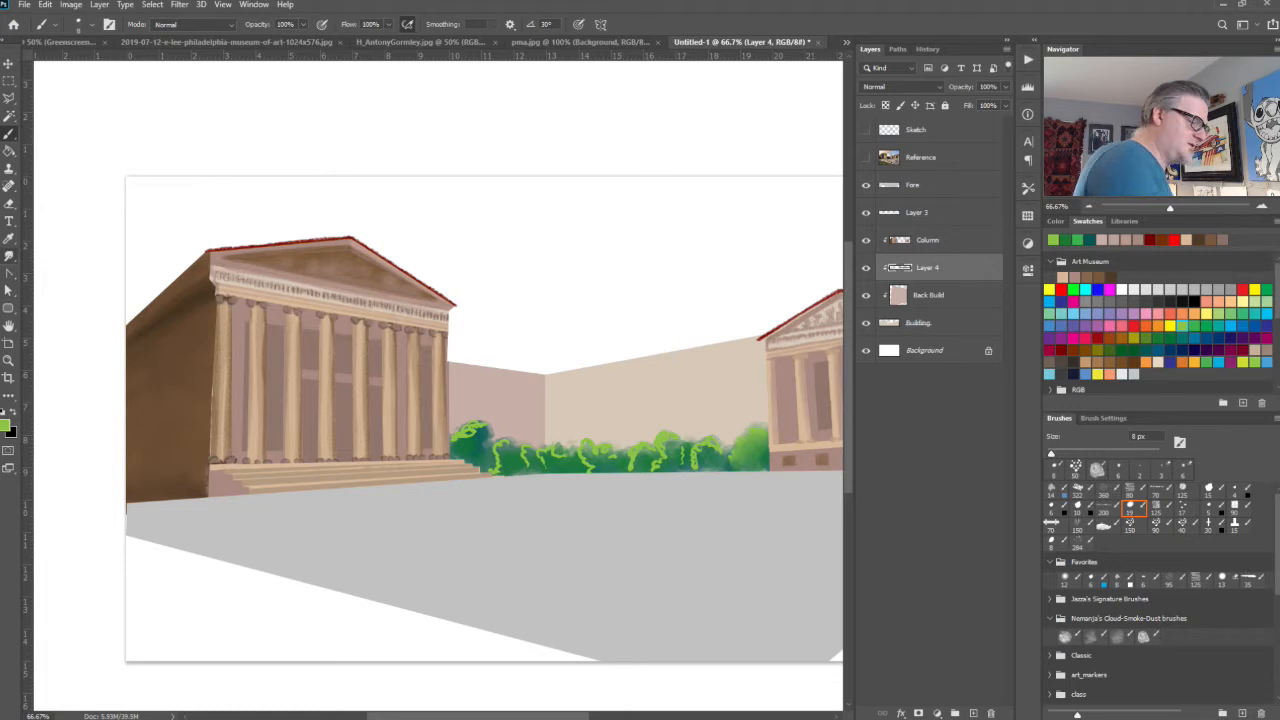
# Step: Blend the light green highlights into the bushes with the Smudge tool at 50 px
pyautogui.click(9, 257)
pyautogui.moveTo(481, 430)
pyautogui.mouseDown()
pyautogui.moveTo(465, 448)
pyautogui.moveTo(482, 432)
pyautogui.moveTo(507, 466)
pyautogui.moveTo(516, 452)
pyautogui.moveTo(536, 465)
pyautogui.moveTo(645, 450)
pyautogui.moveTo(639, 464)
pyautogui.moveTo(668, 443)
pyautogui.moveTo(663, 463)
pyautogui.moveTo(674, 451)
pyautogui.moveTo(704, 466)
pyautogui.moveTo(735, 458)
pyautogui.moveTo(600, 477)
pyautogui.moveTo(460, 468)
pyautogui.moveTo(587, 465)
pyautogui.mouseUp()
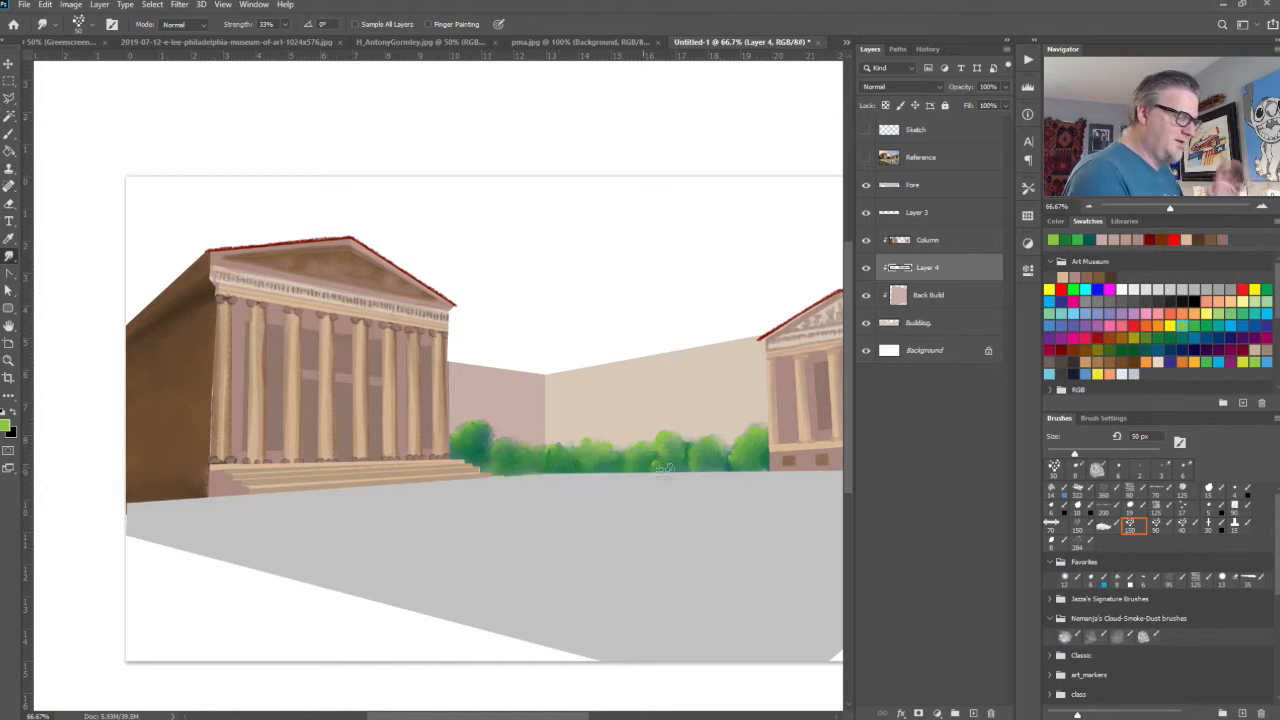
pyautogui.moveTo(713, 468); pyautogui.dragTo(765, 475)
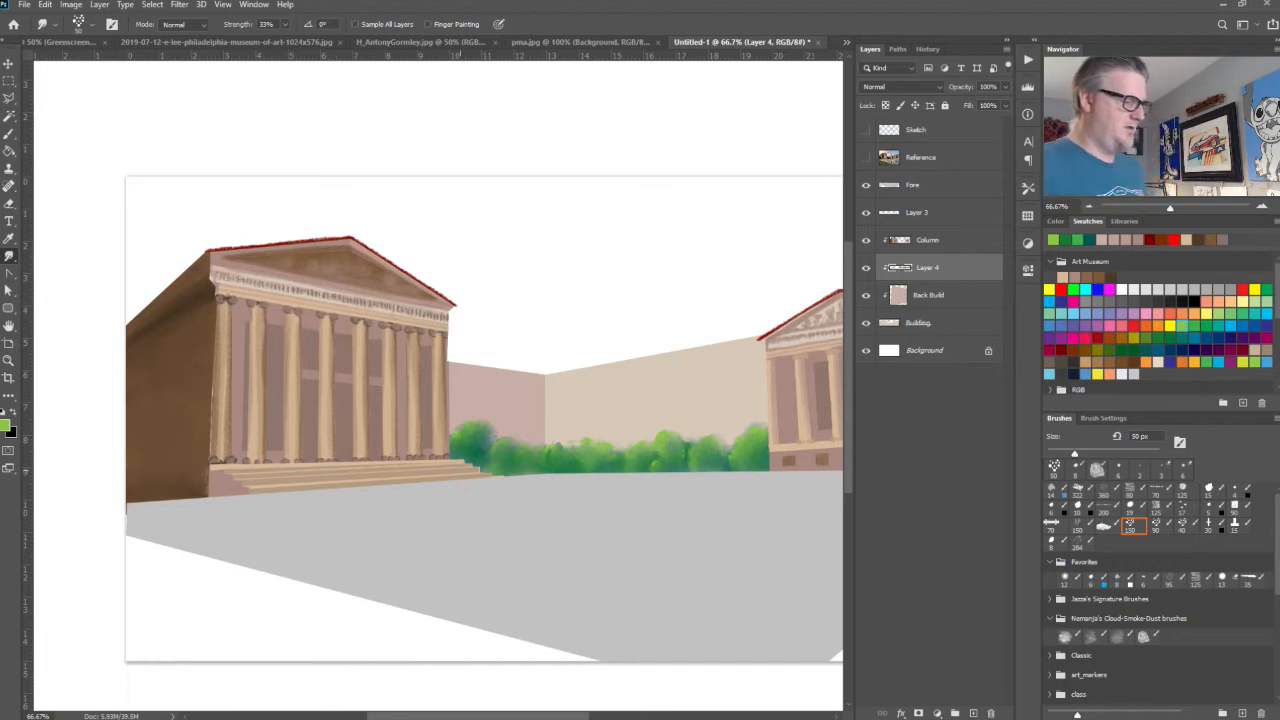
# Step: Rename the bush layer, Layer 4, as Tree
pyautogui.click(924, 294)
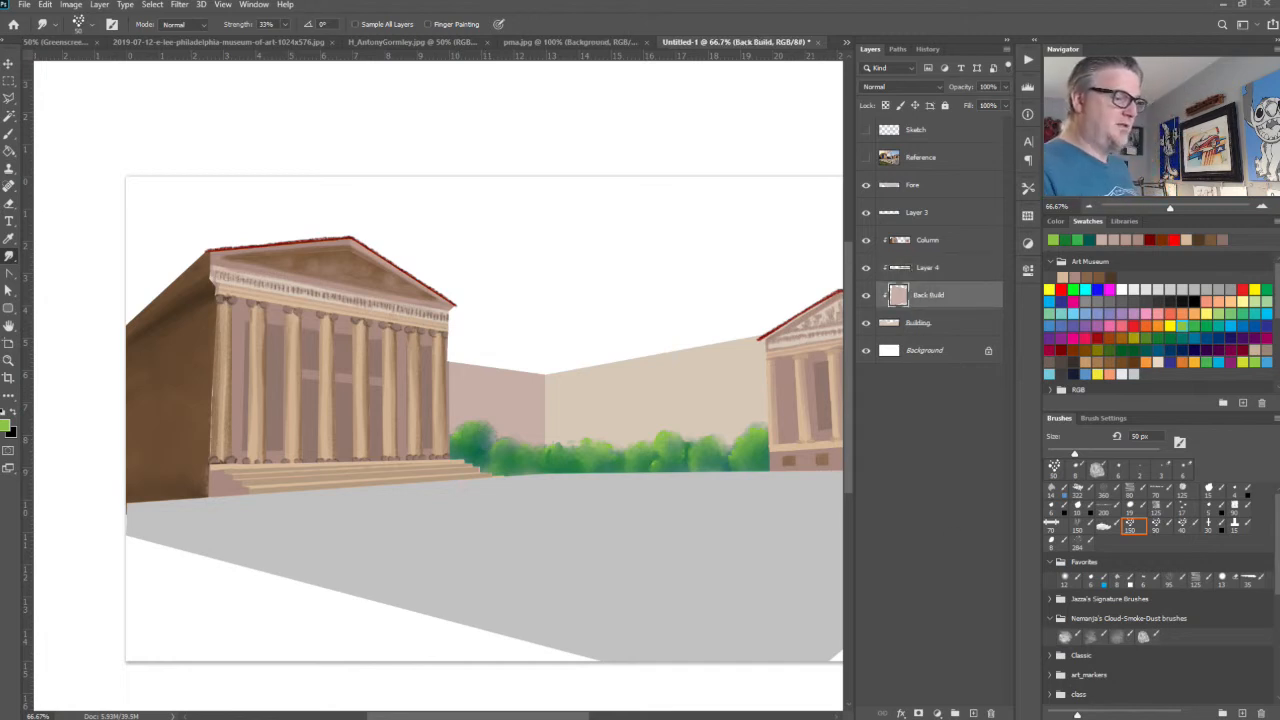
pyautogui.doubleClick(929, 267)
pyautogui.write('T')
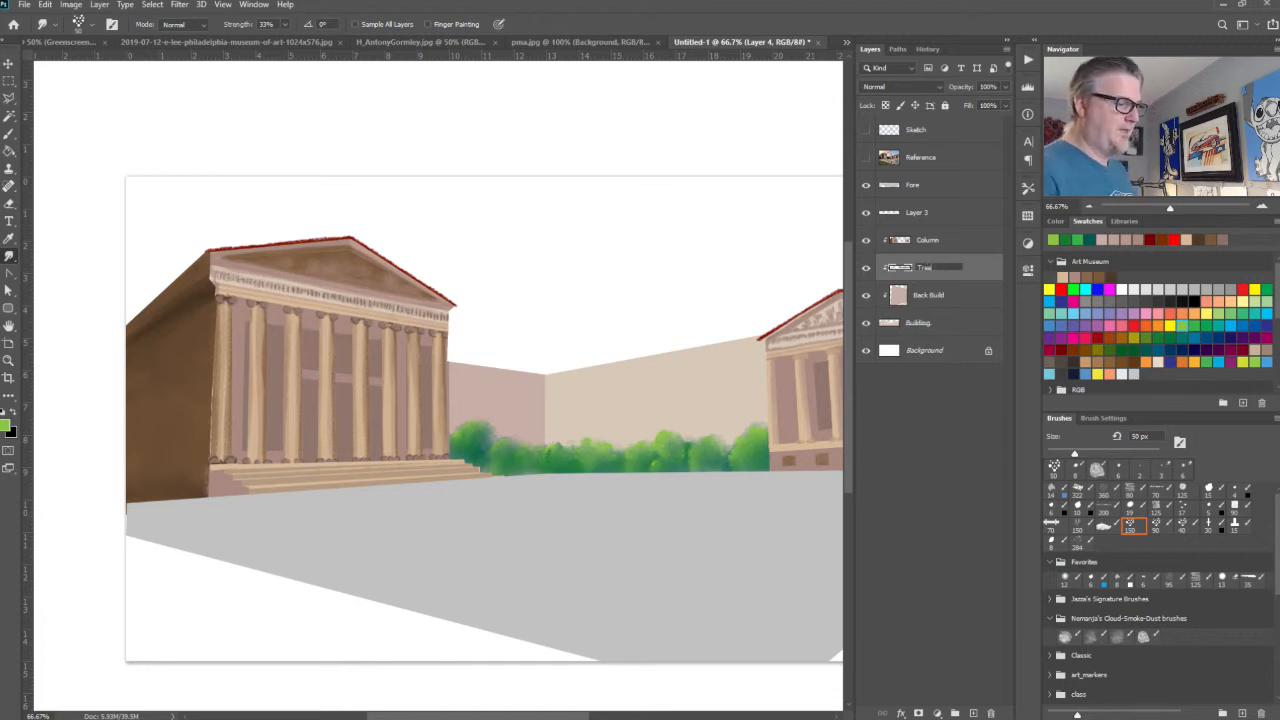
pyautogui.write('ree')
pyautogui.press('Return')
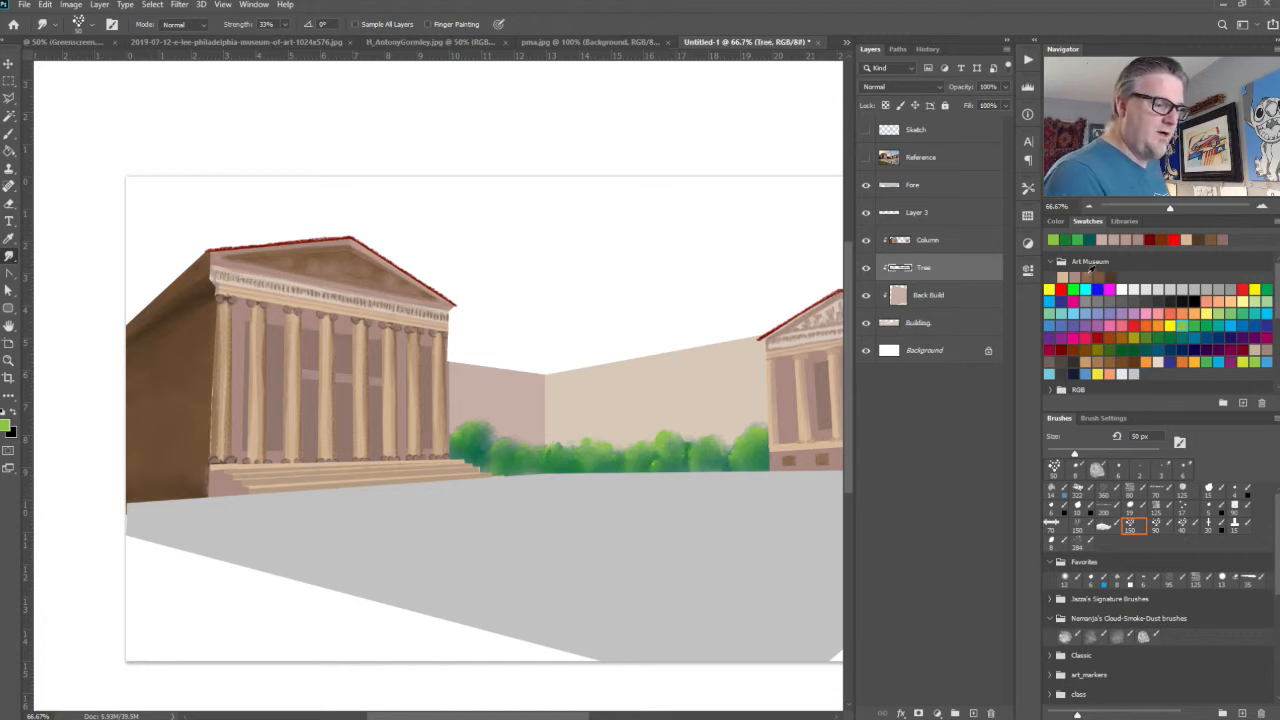
# Step: Choose a brown swatch from the Art Museum set and the 360 px textured brush, reducing its size to 45 px
pyautogui.click(1087, 276)
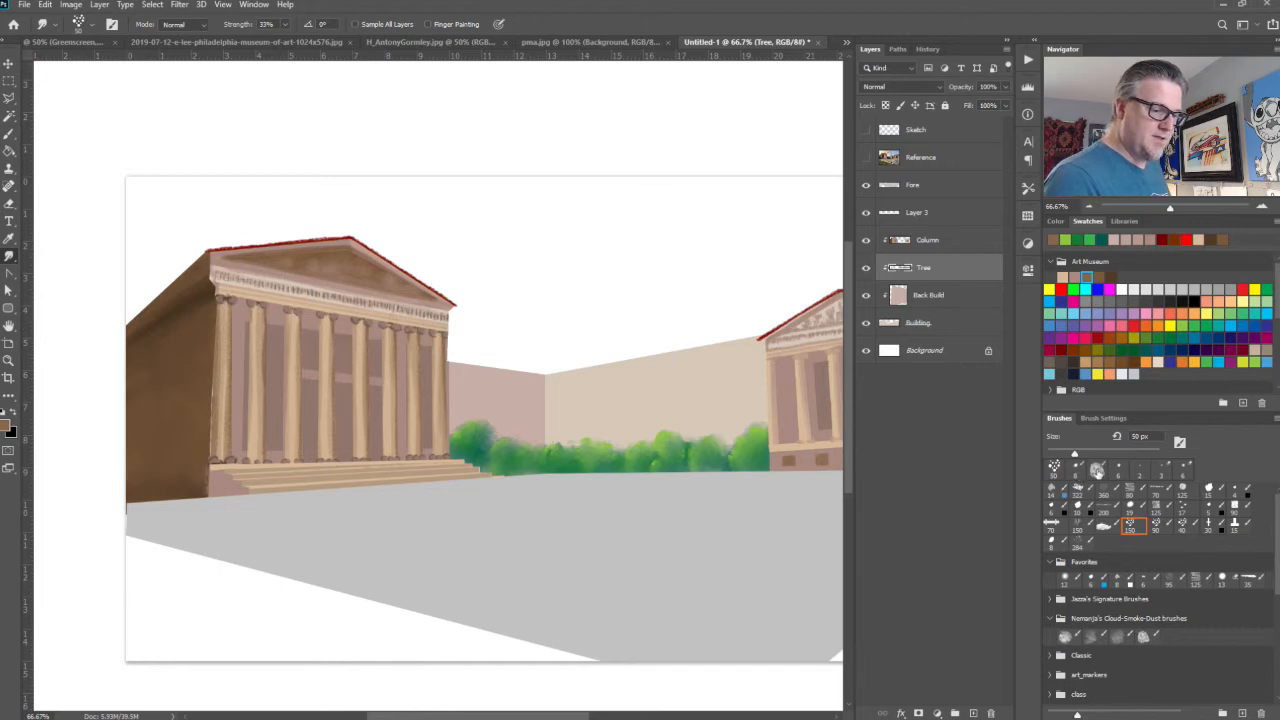
pyautogui.press('b')
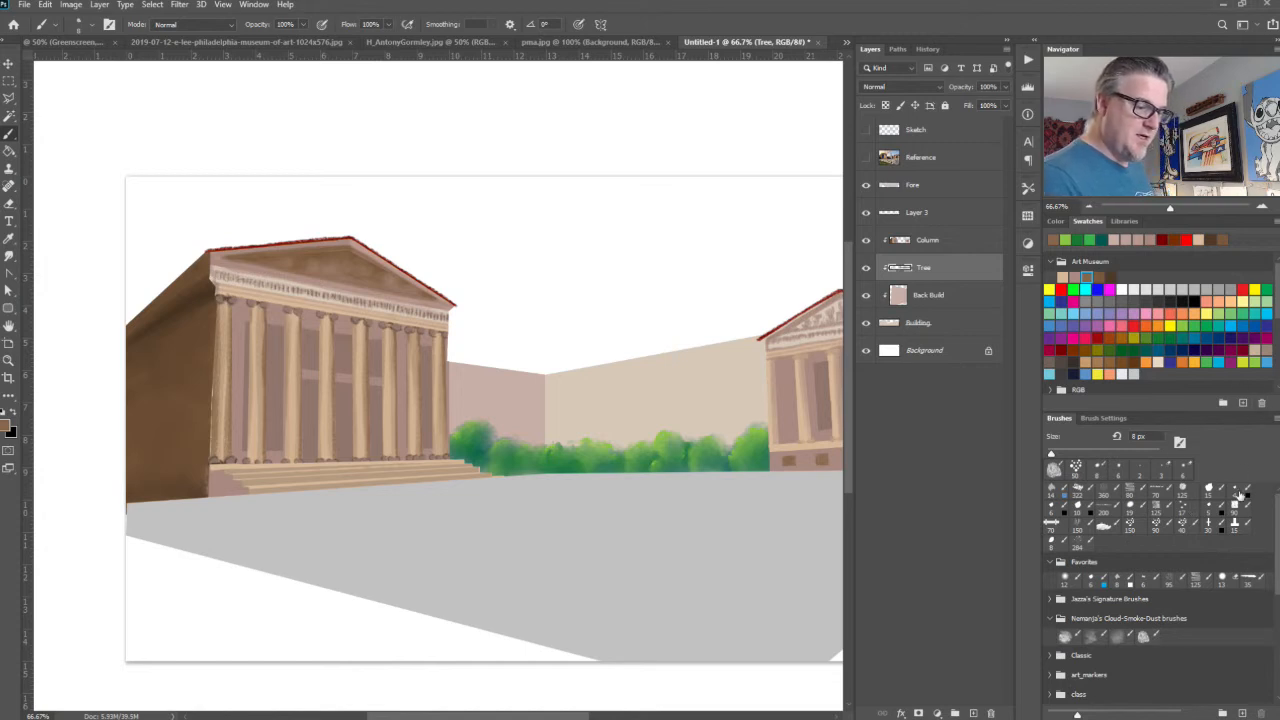
pyautogui.click(1118, 473)
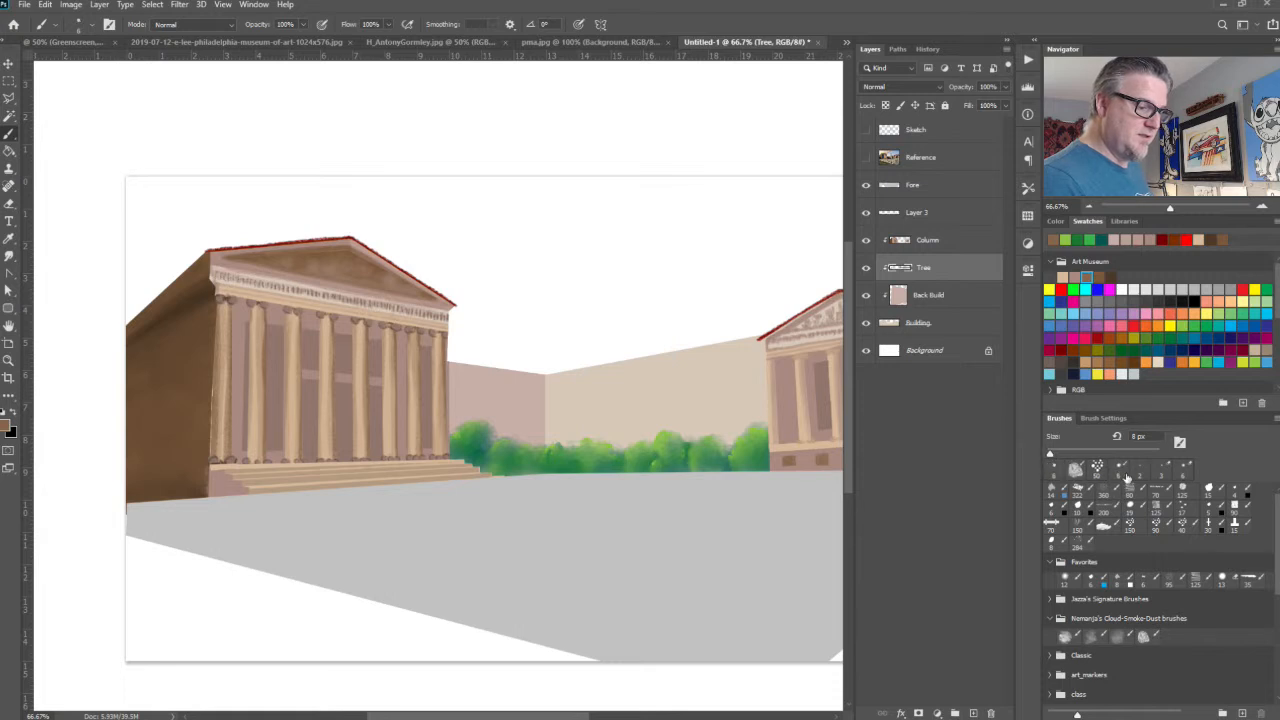
pyautogui.click(1104, 490)
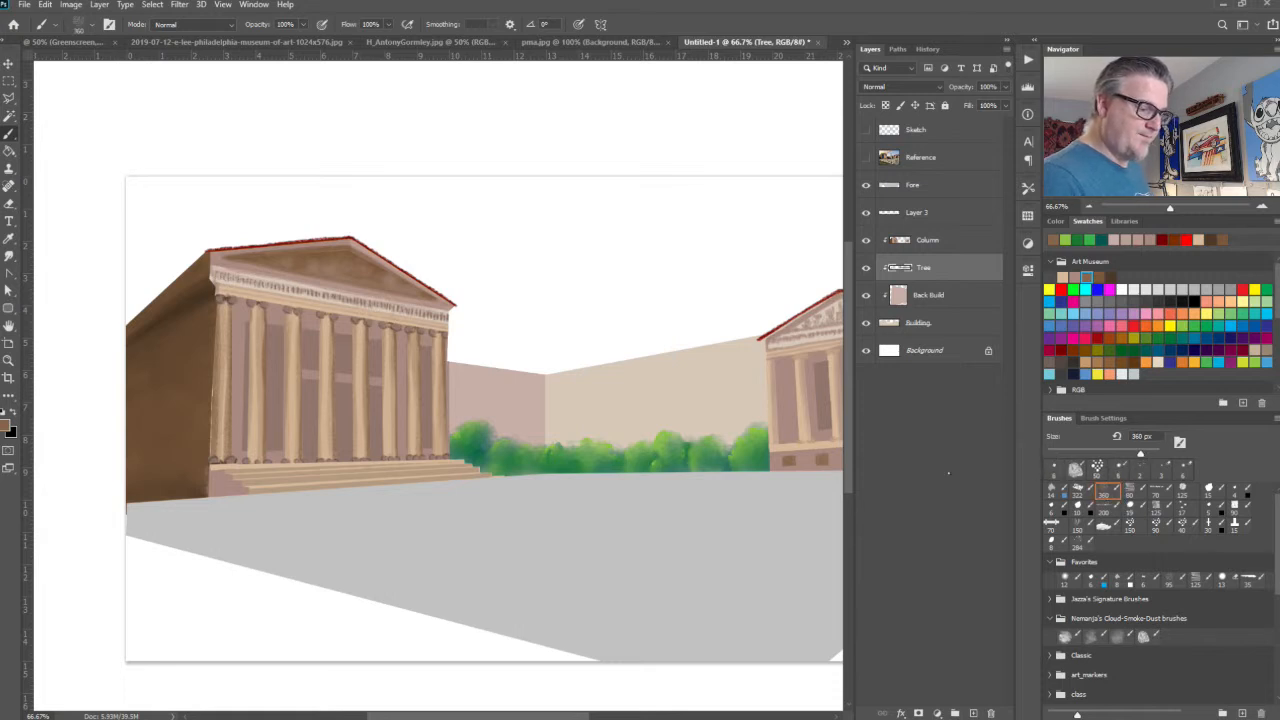
pyautogui.press('[')
pyautogui.press('[')
pyautogui.press('[')
pyautogui.press('[')
pyautogui.press('[')
pyautogui.press('[')
pyautogui.press('[')
pyautogui.press('[')
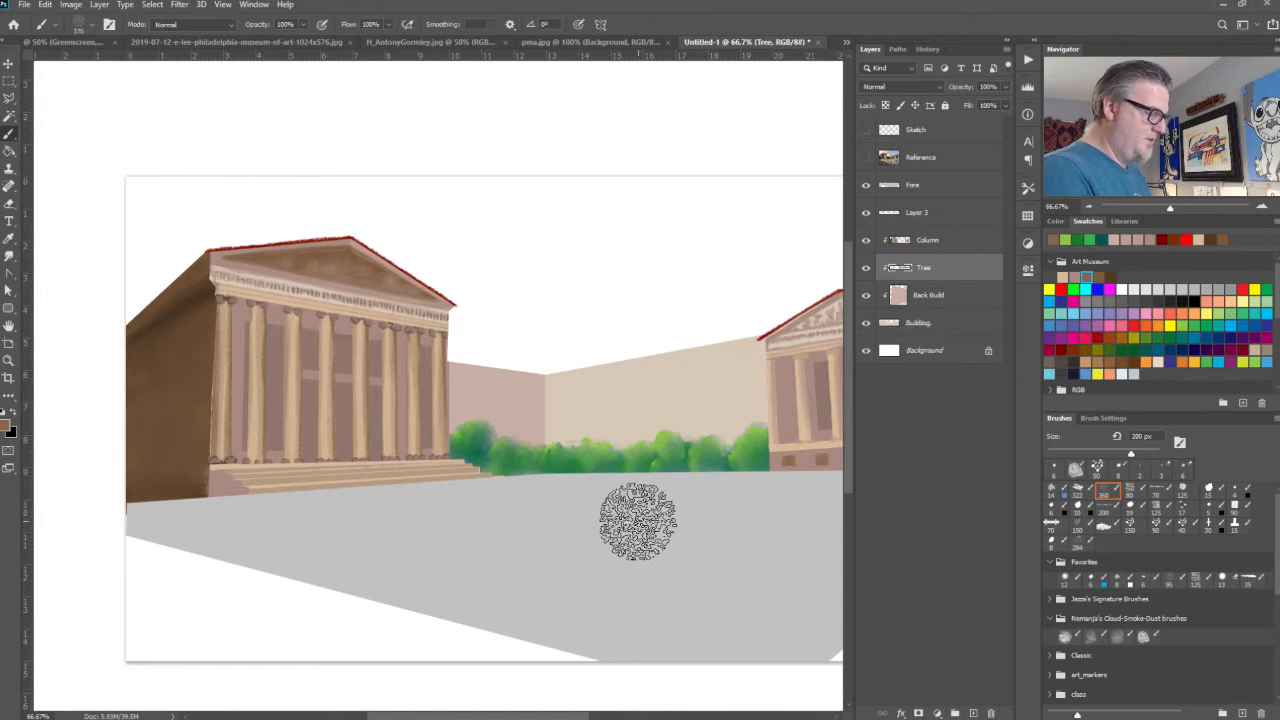
pyautogui.press('[')
pyautogui.press('[')
pyautogui.press('[')
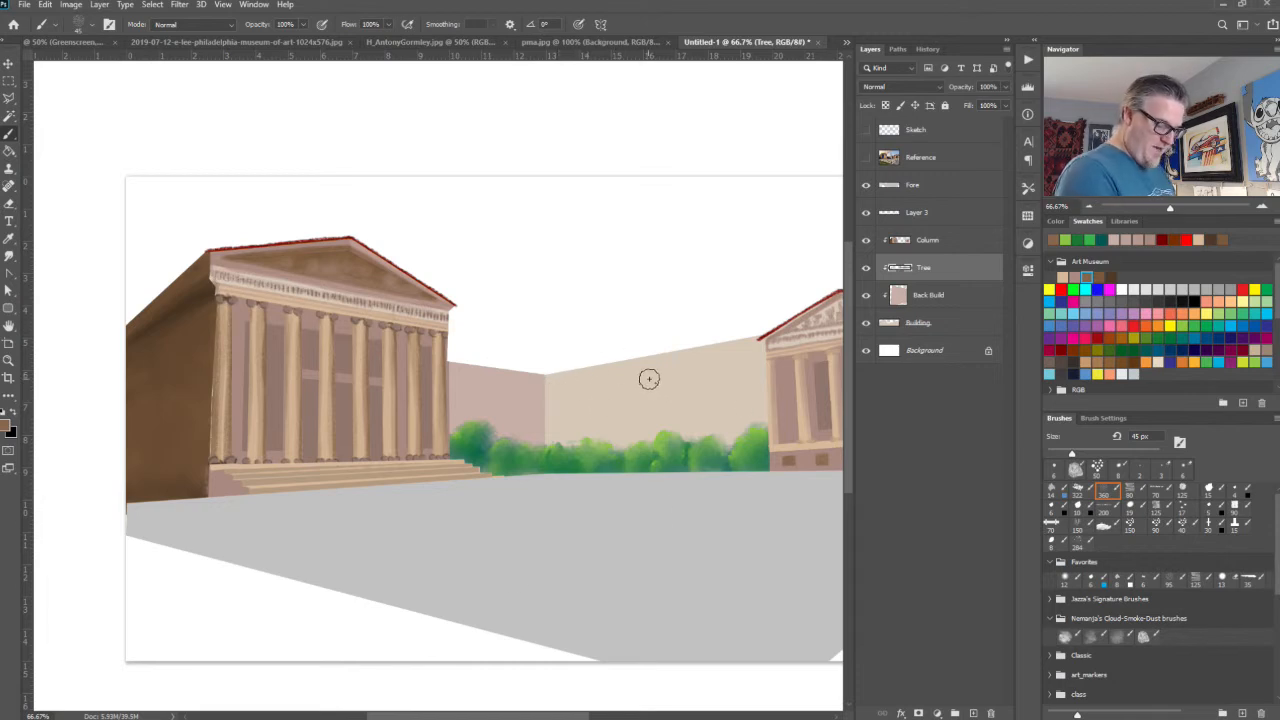
pyautogui.press('l')
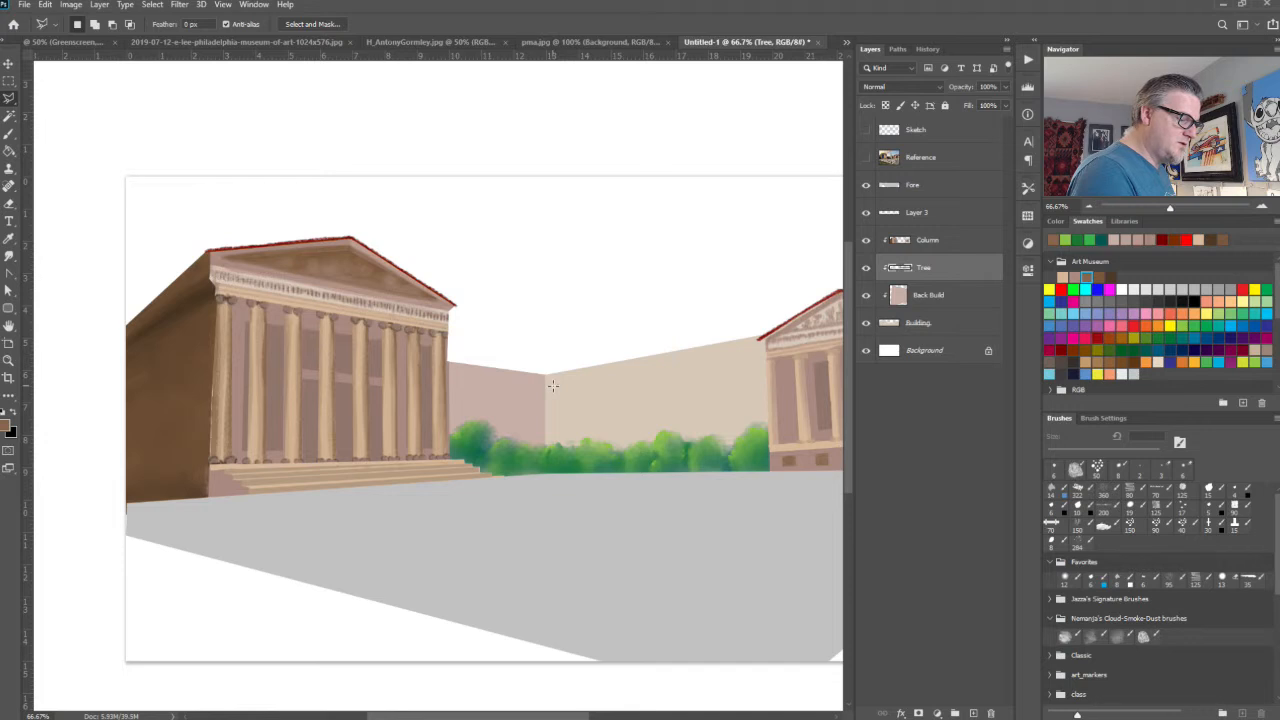
pyautogui.click(552, 386)
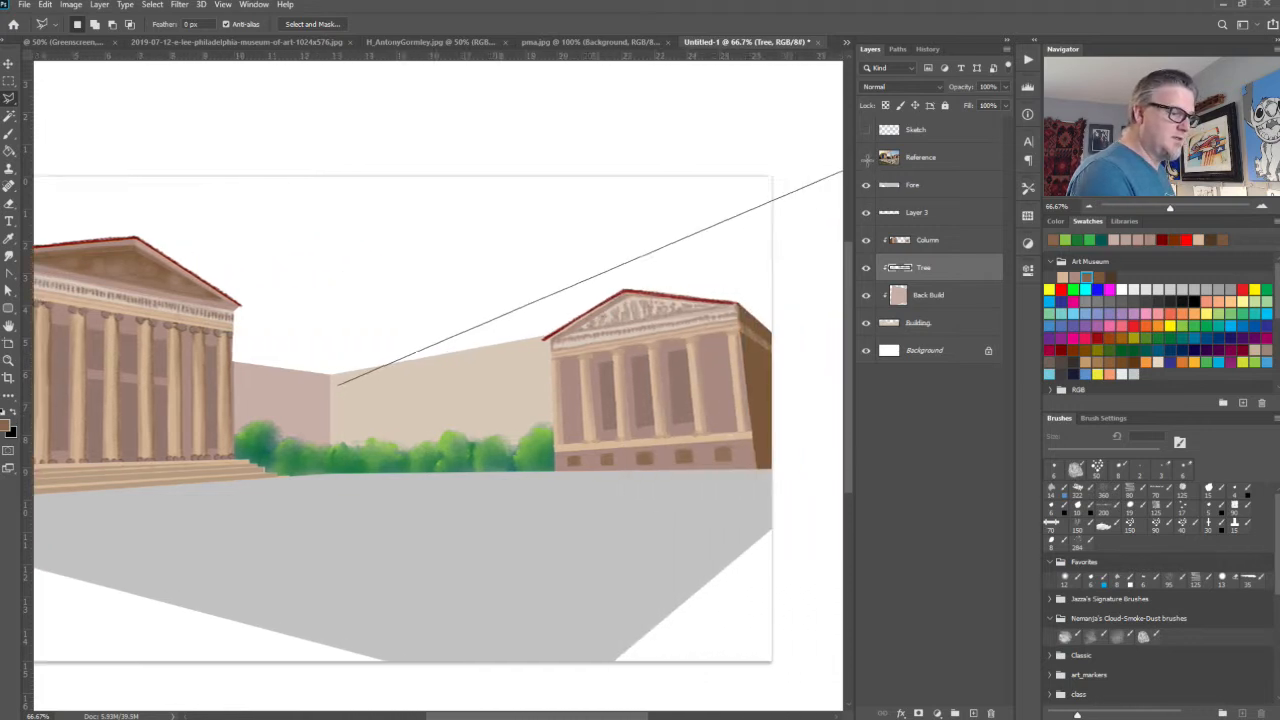
pyautogui.click(716, 162)
pyautogui.click(651, 382)
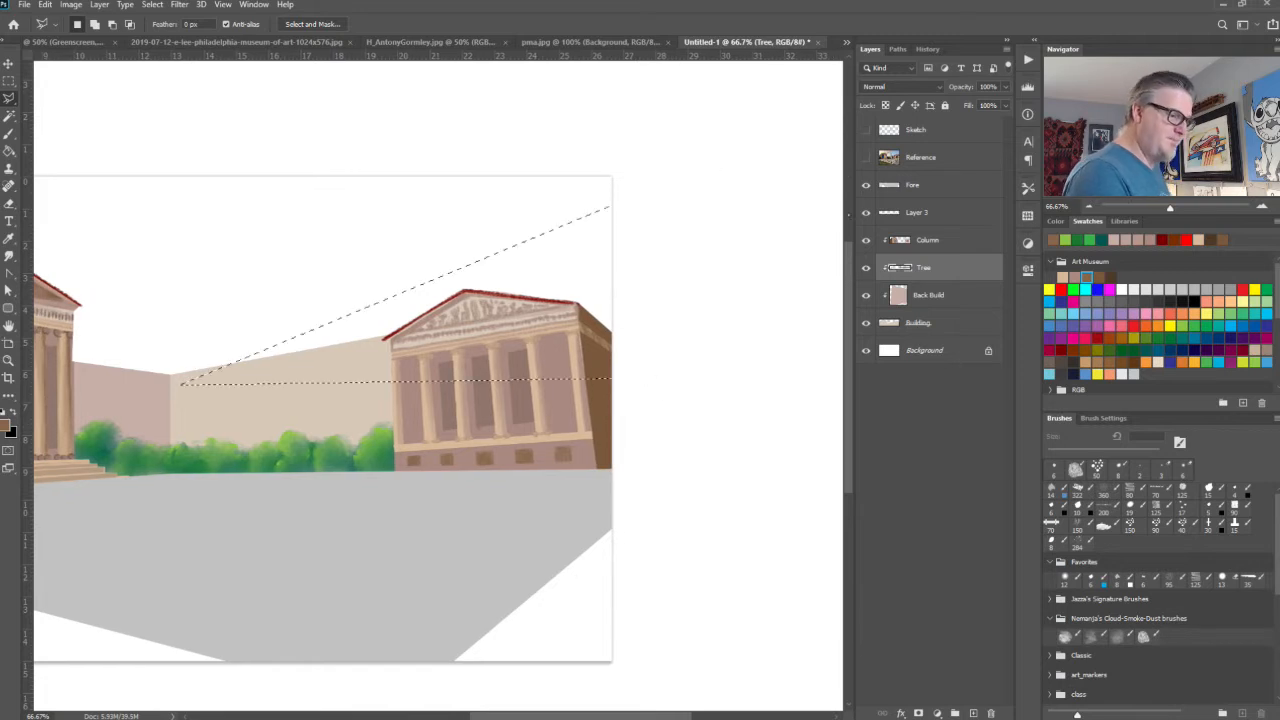
# Step: Show the Reference layer, clear the old selection, and lasso a band around the upper window row on the beige back wall
pyautogui.click(866, 158)
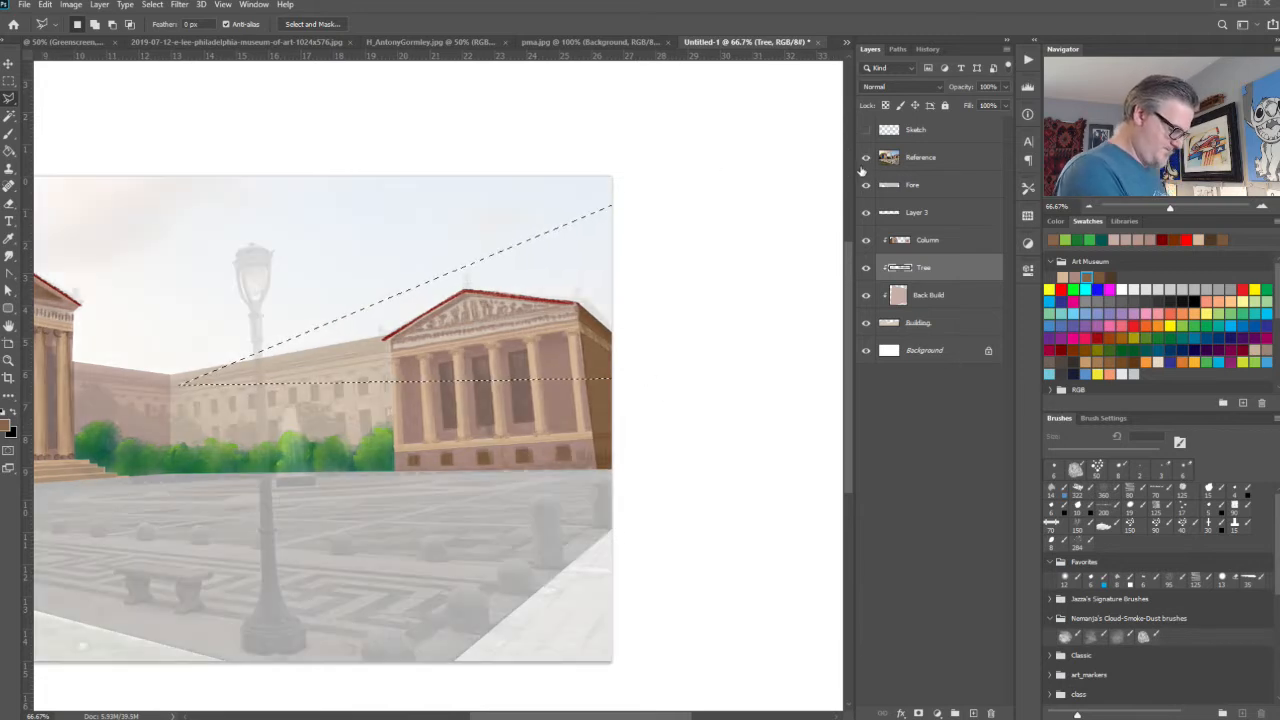
pyautogui.hotkey('ctrl', 'd')
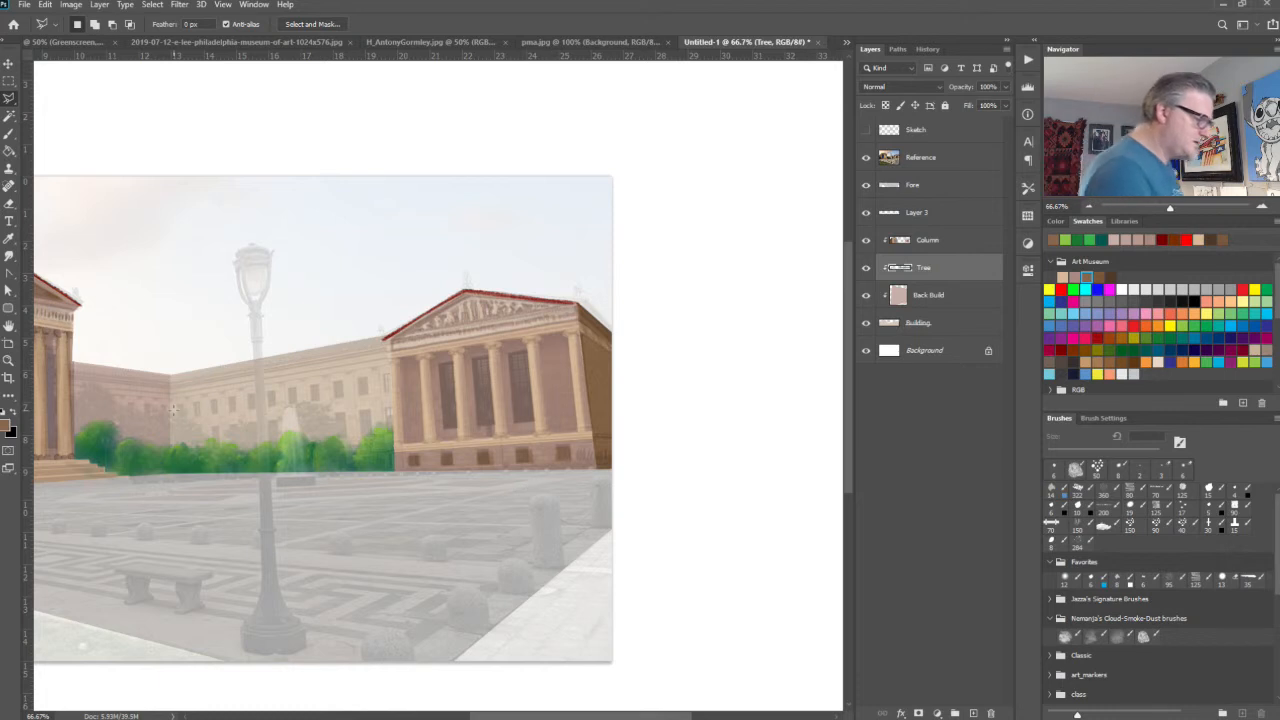
pyautogui.click(173, 405)
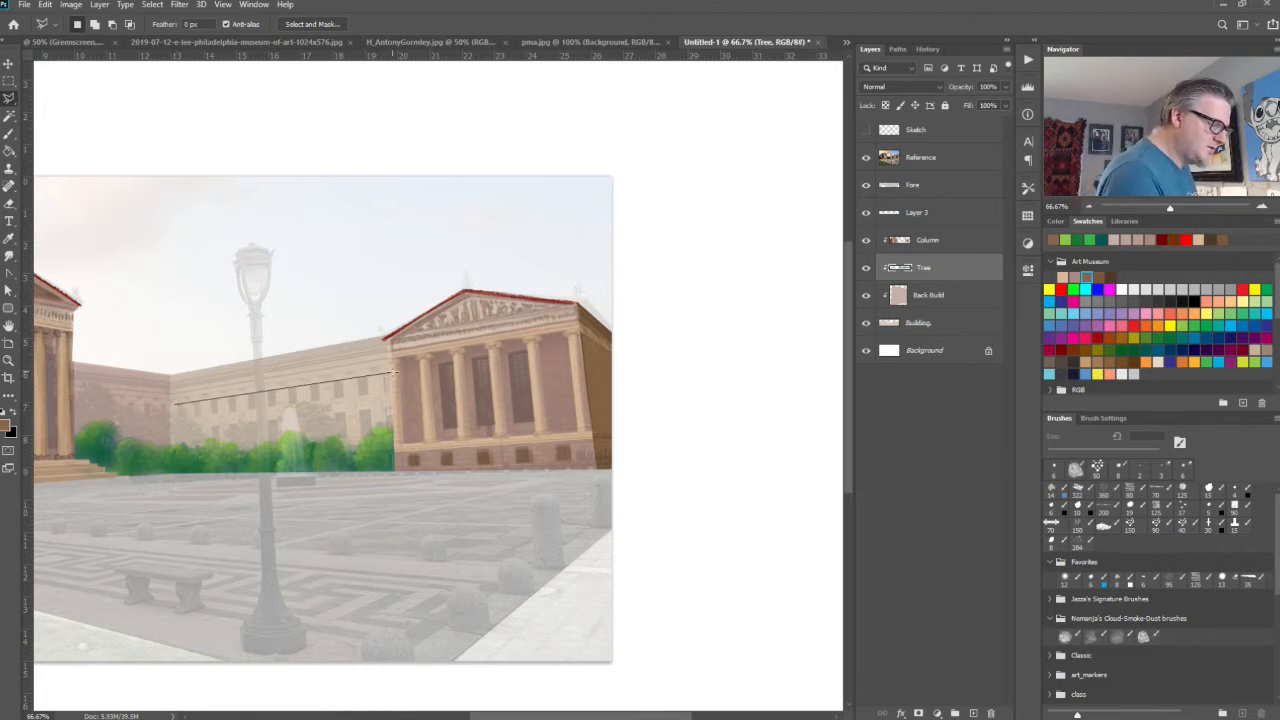
pyautogui.click(393, 374)
pyautogui.click(392, 394)
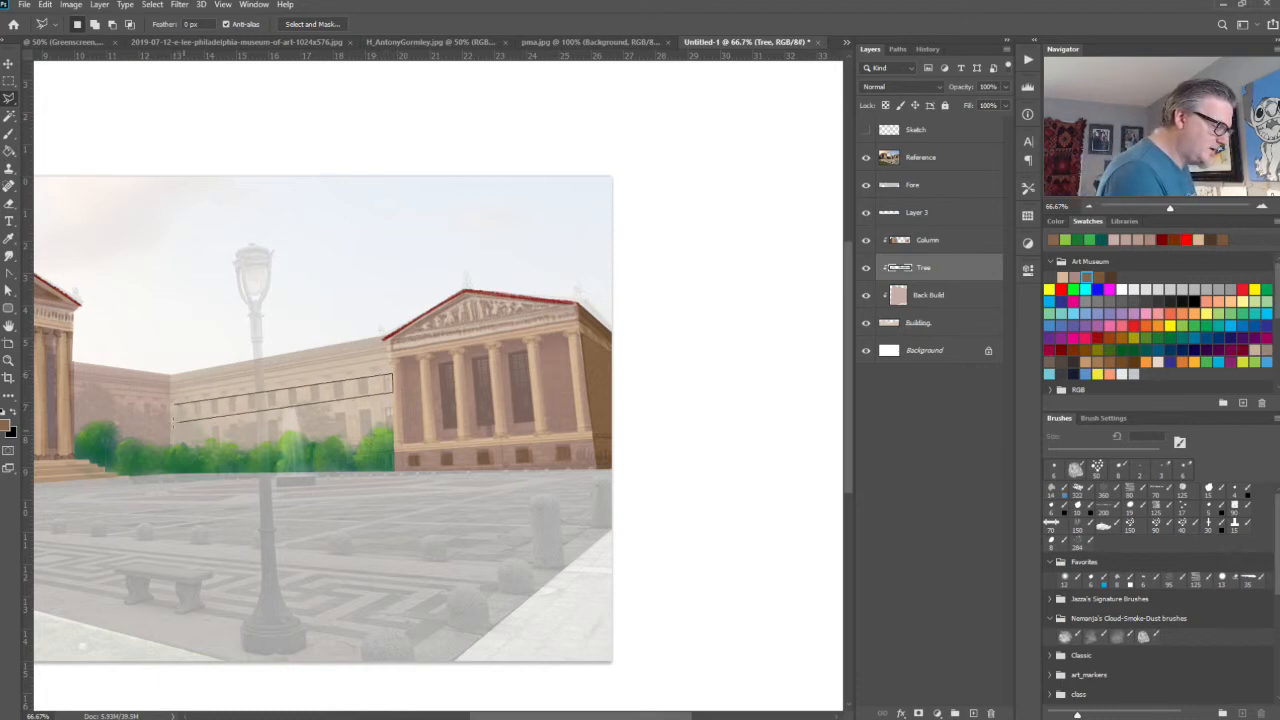
pyautogui.doubleClick(175, 419)
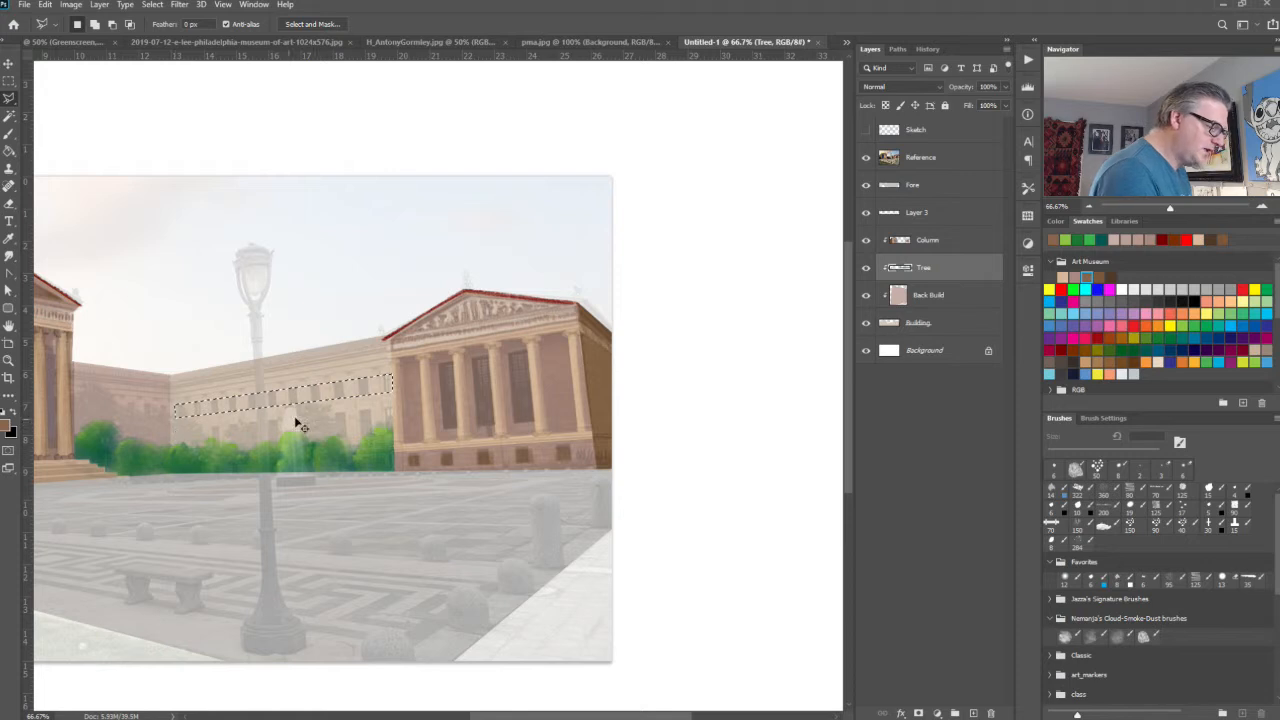
# Step: Add a second lassoed band around the lower window row of the beige back wall to the selection
pyautogui.press('shift')
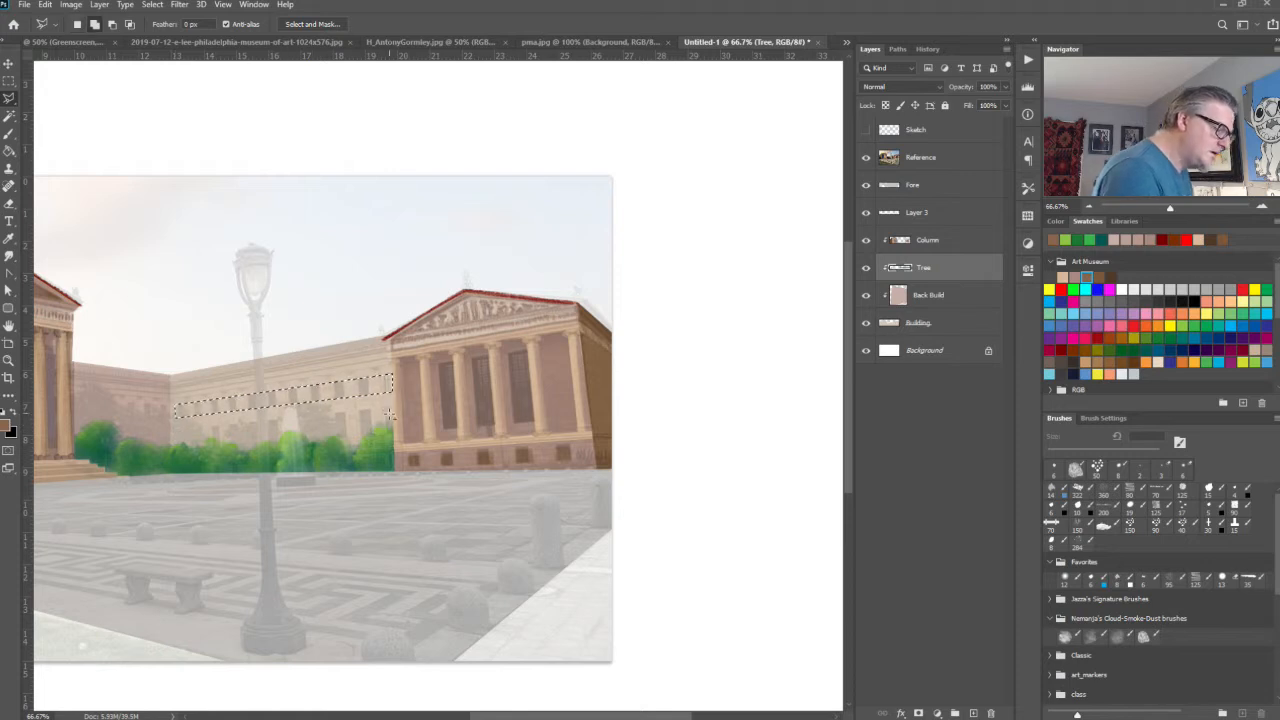
pyautogui.click(174, 450)
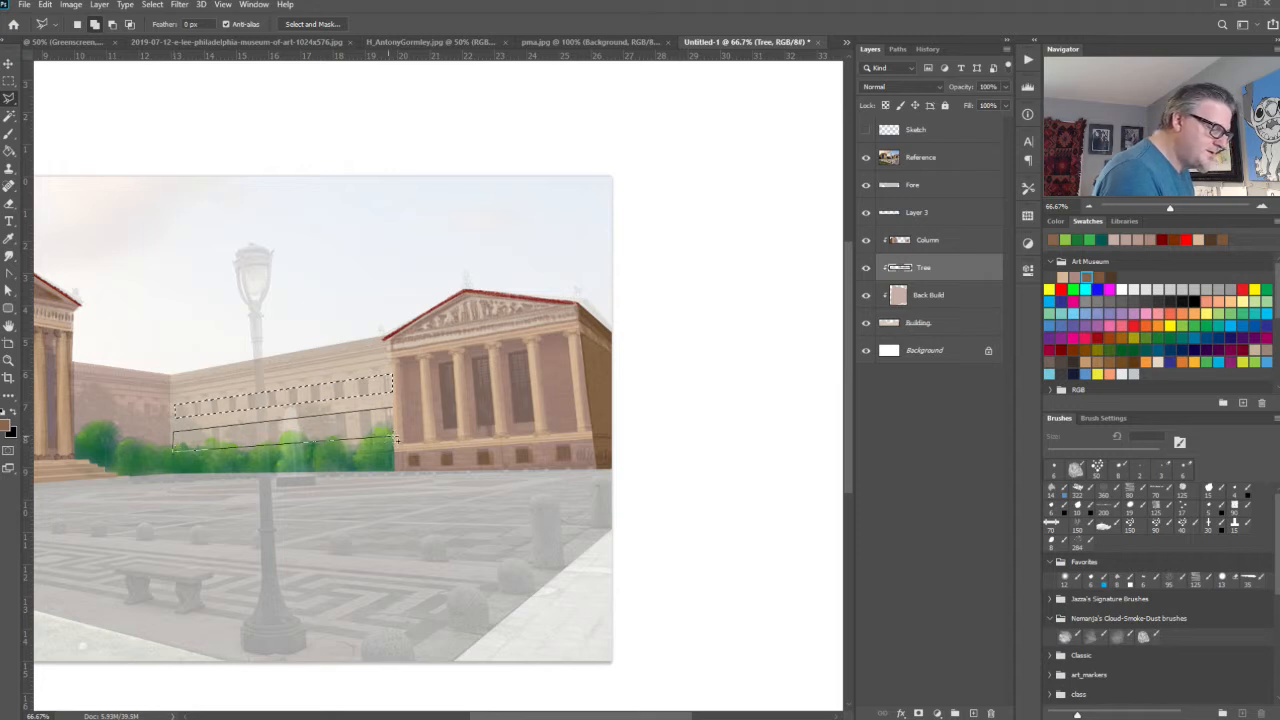
pyautogui.click(392, 439)
pyautogui.click(397, 414)
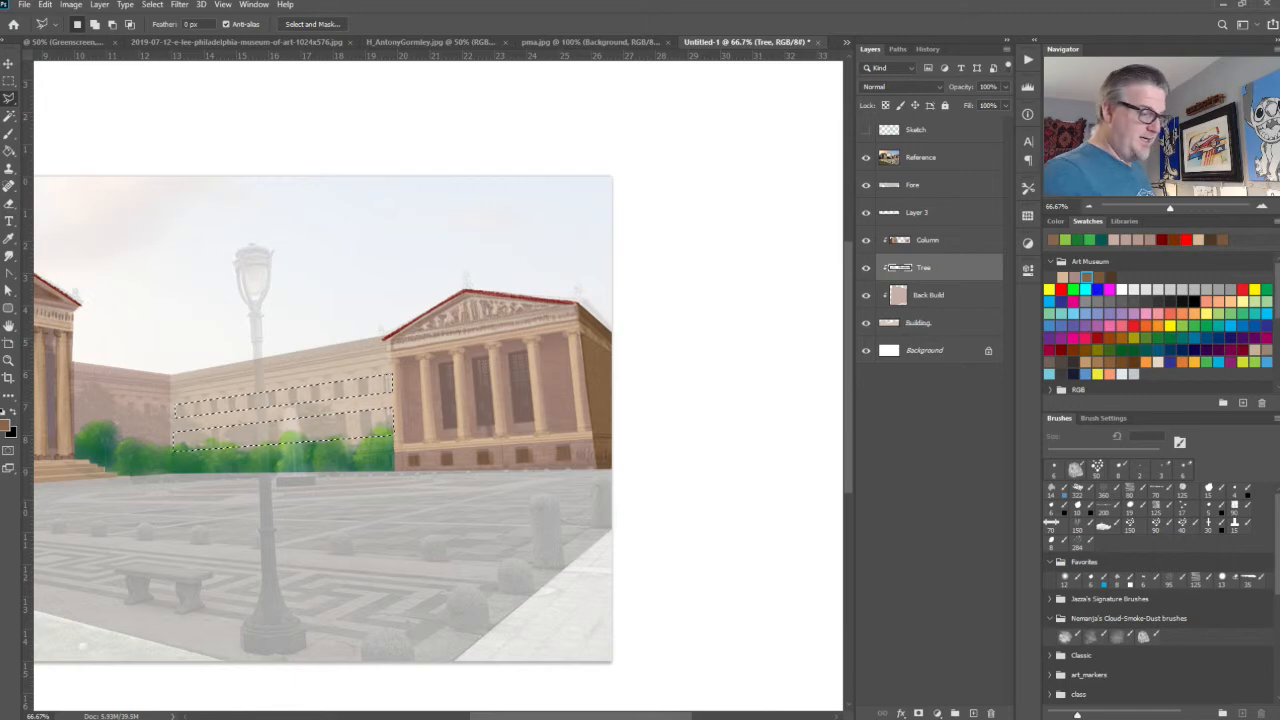
# Step: Subtract the wall gaps between windows from both bands so that only the individual window shapes are selected
pyautogui.hotkey('ctrl', 'd')
pyautogui.moveTo(386, 486)
pyautogui.mouseDown()
pyautogui.moveTo(608, 489)
pyautogui.moveTo(626, 395)
pyautogui.mouseUp()
pyautogui.hotkey('ctrl', '+')
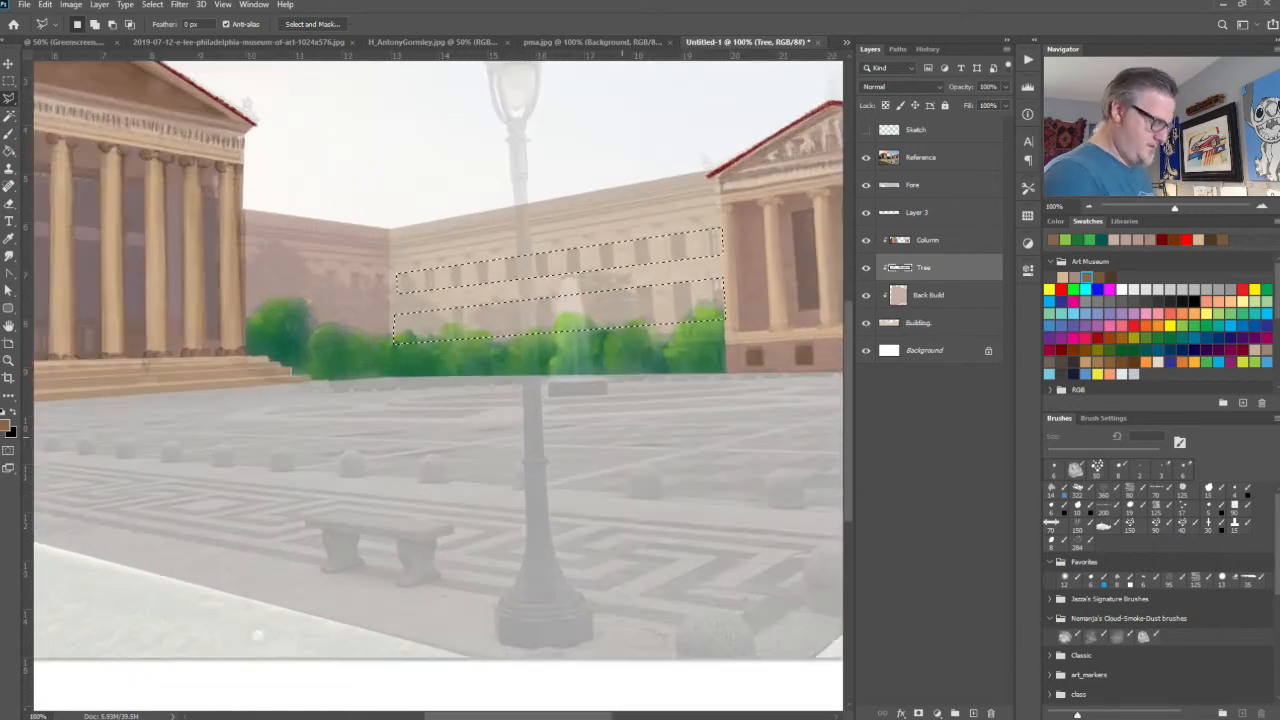
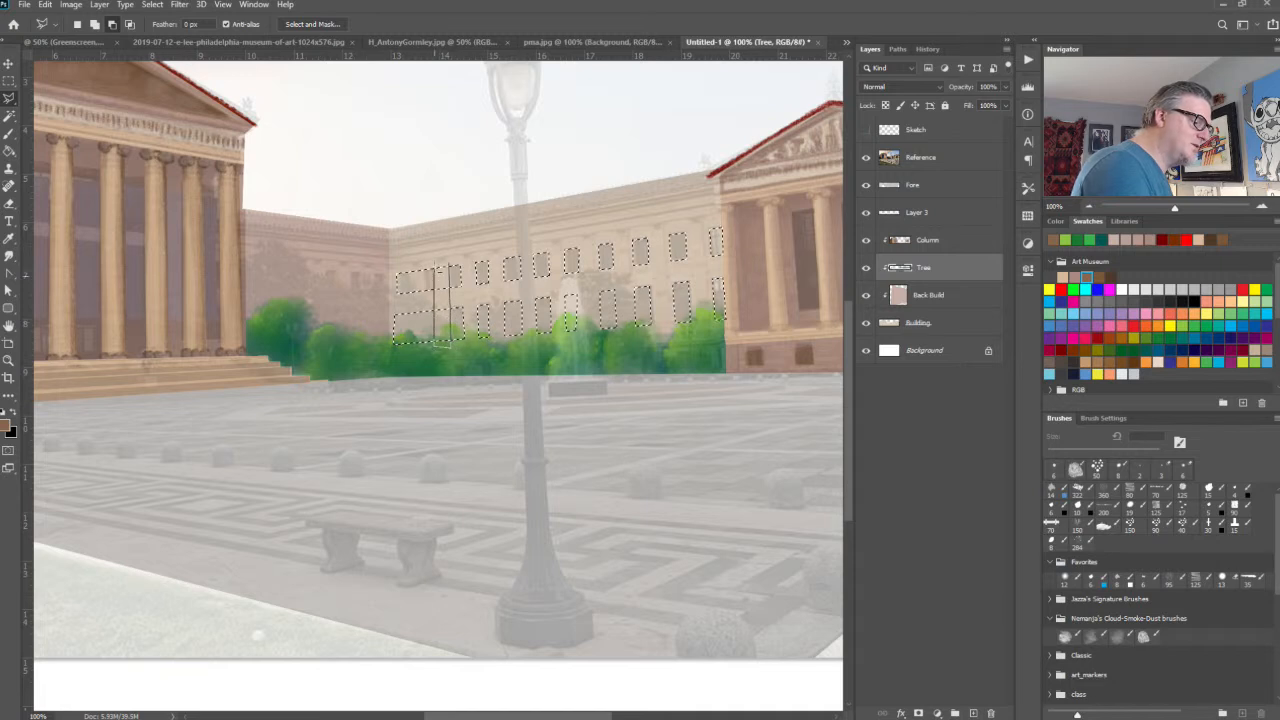
pyautogui.click(450, 264)
pyautogui.click(427, 268)
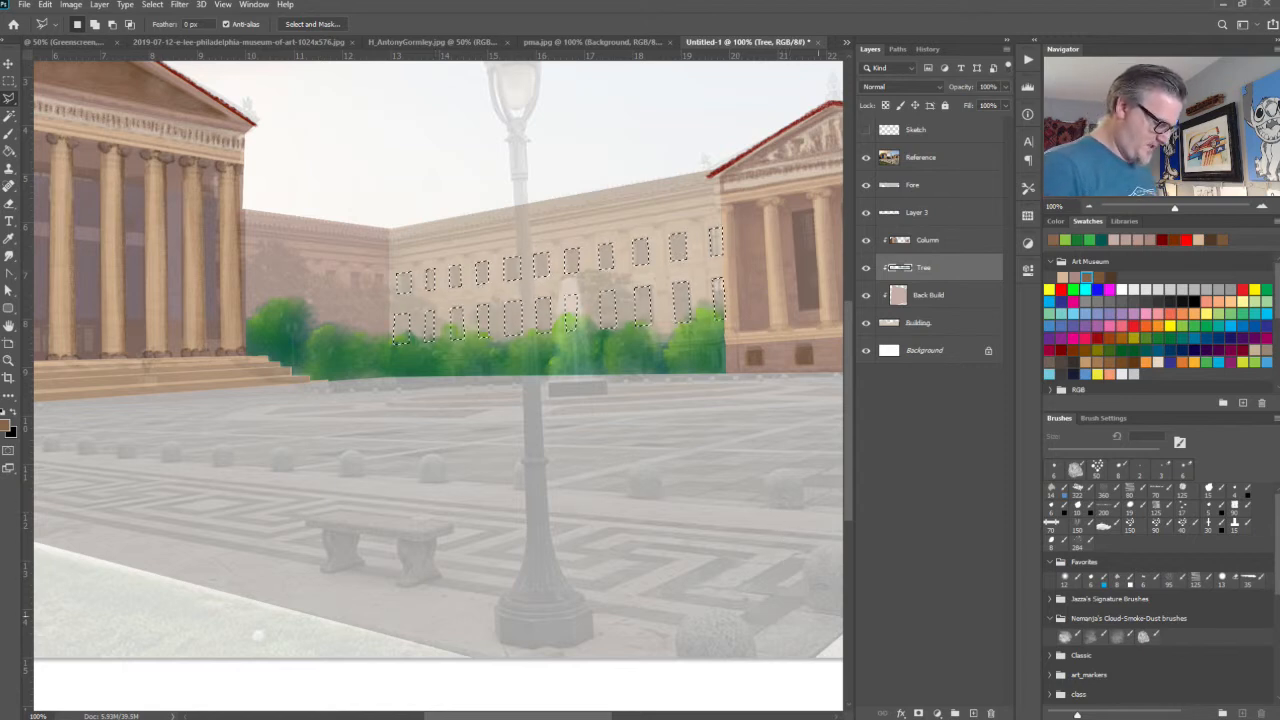
# Step: Fill the selected windows with dark brown on the Tree layer, deselect, and hide the Reference layer
pyautogui.press('g')
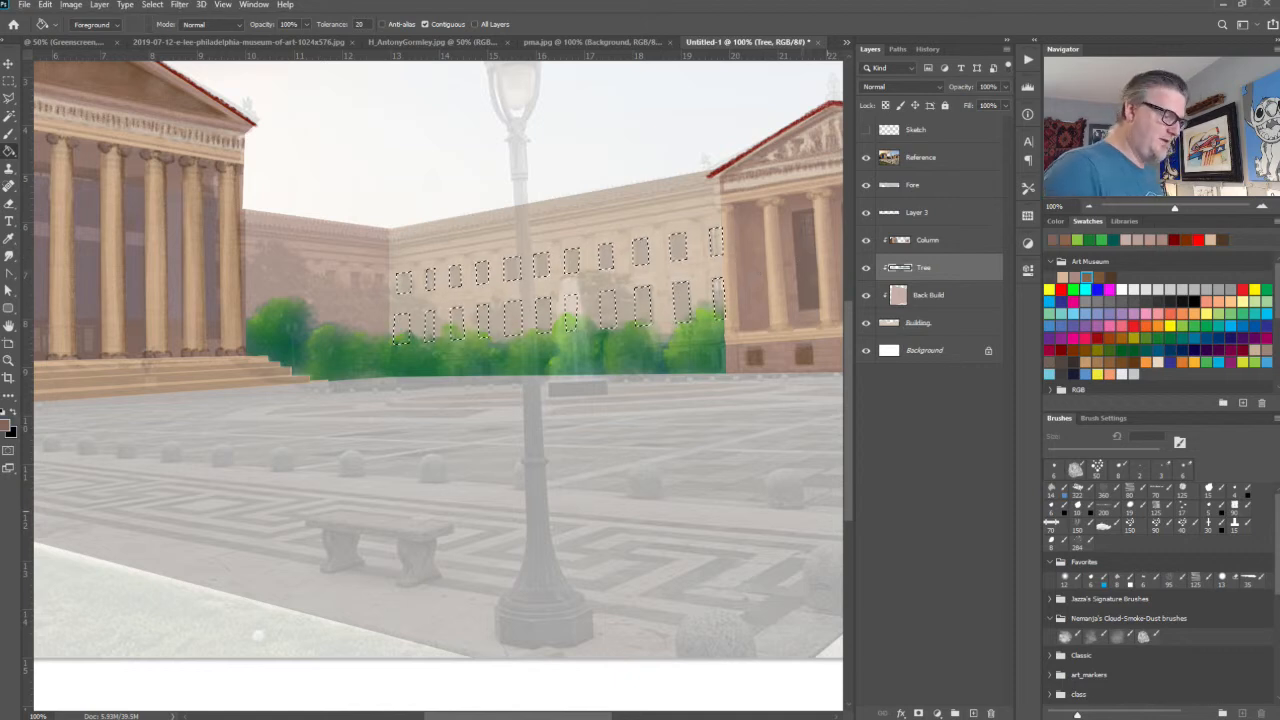
pyautogui.hotkey('alt', 'BackSpace')
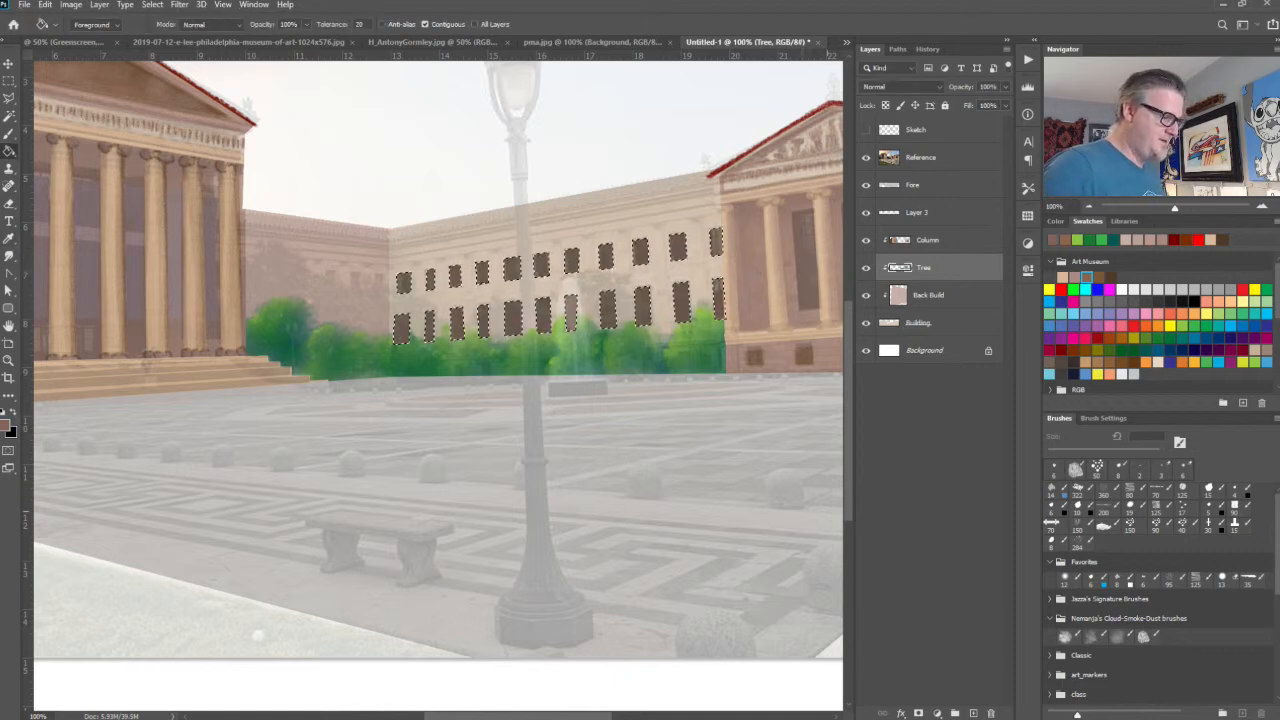
pyautogui.hotkey('ctrl', 'd')
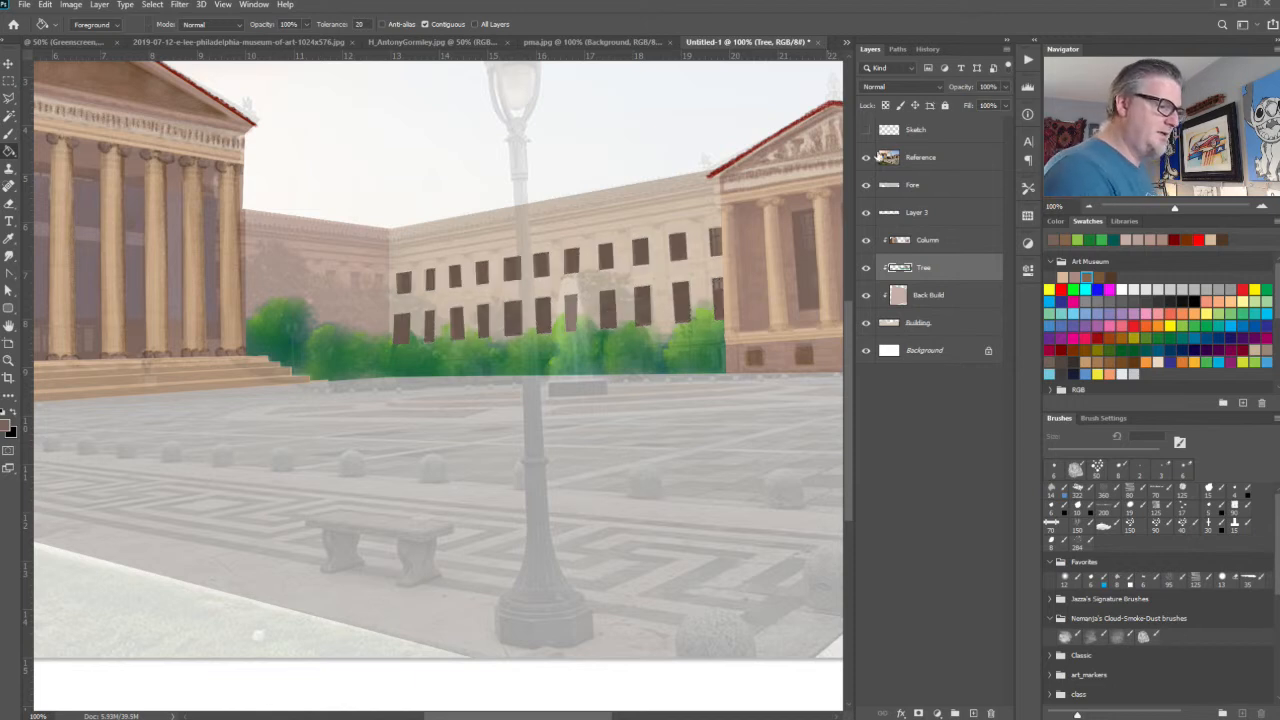
pyautogui.click(867, 157)
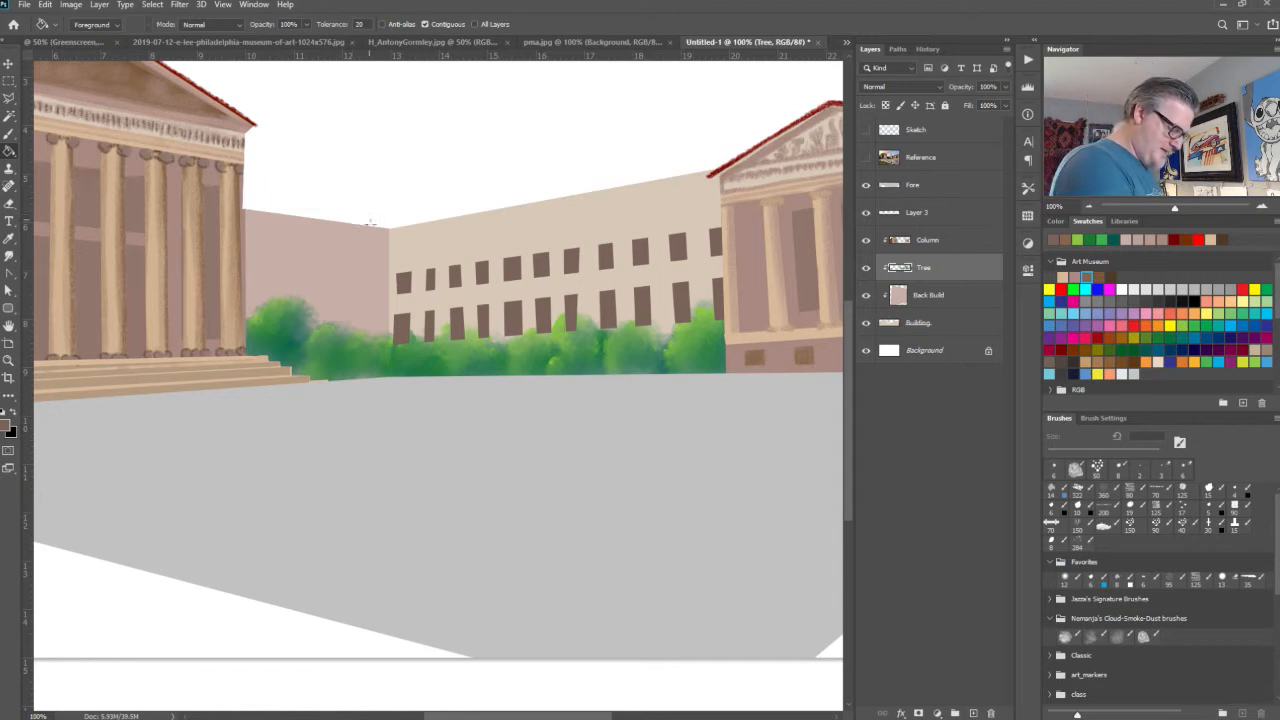
# Step: Lasso a thin vertical strip beside the windows nearest the wall corner
pyautogui.press('l')
pyautogui.click(397, 269)
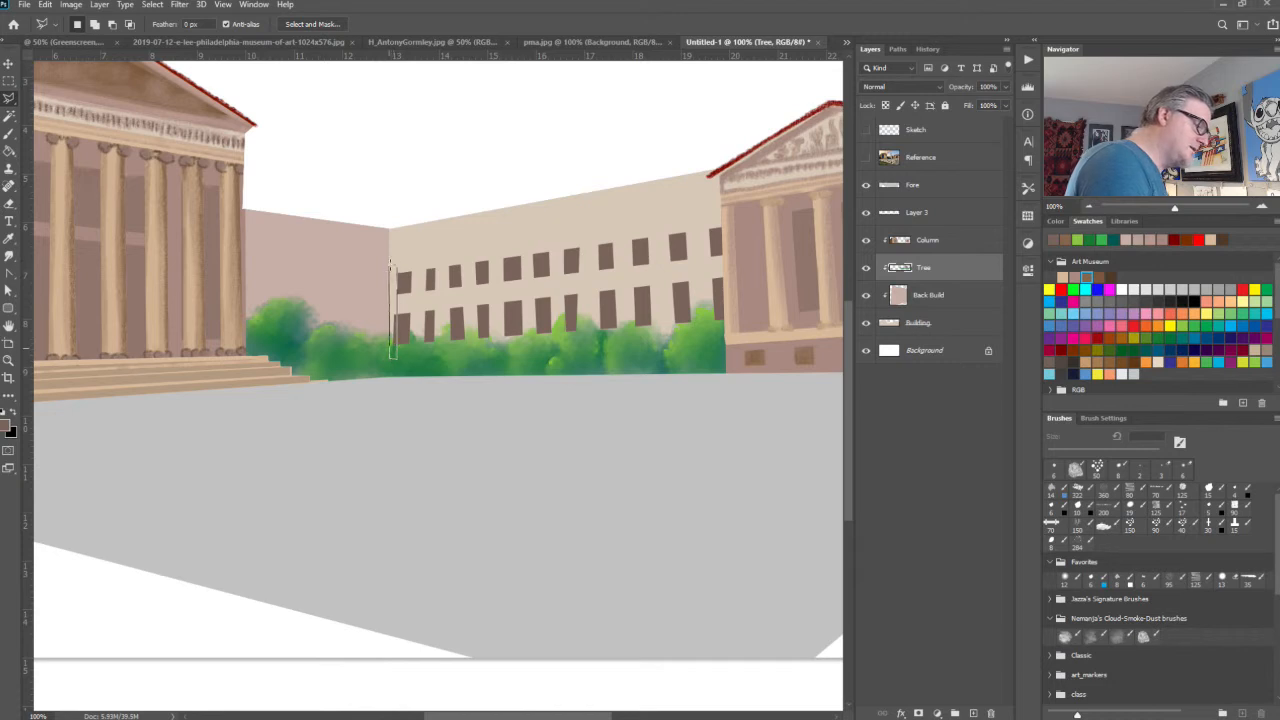
pyautogui.click(396, 268)
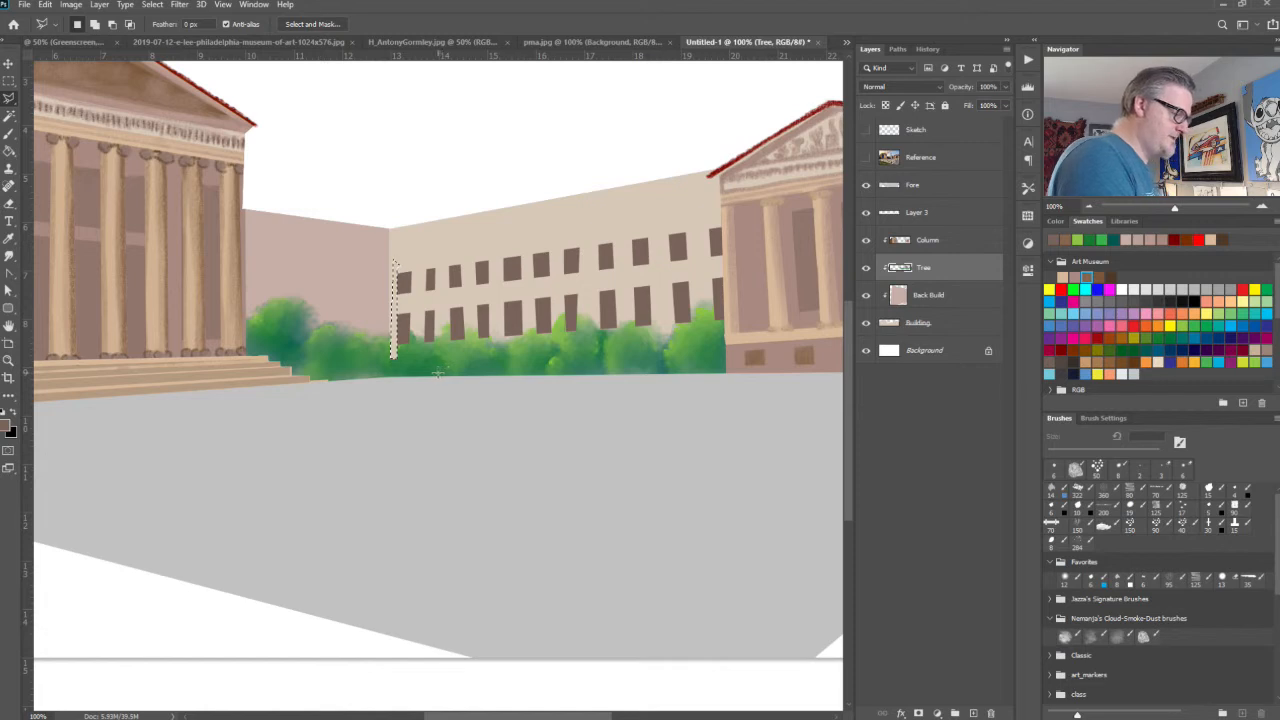
# Step: Undo the window fill on the Tree layer, refill the selected windows with dark brown on the Back Build layer, and deselect
pyautogui.click(922, 298)
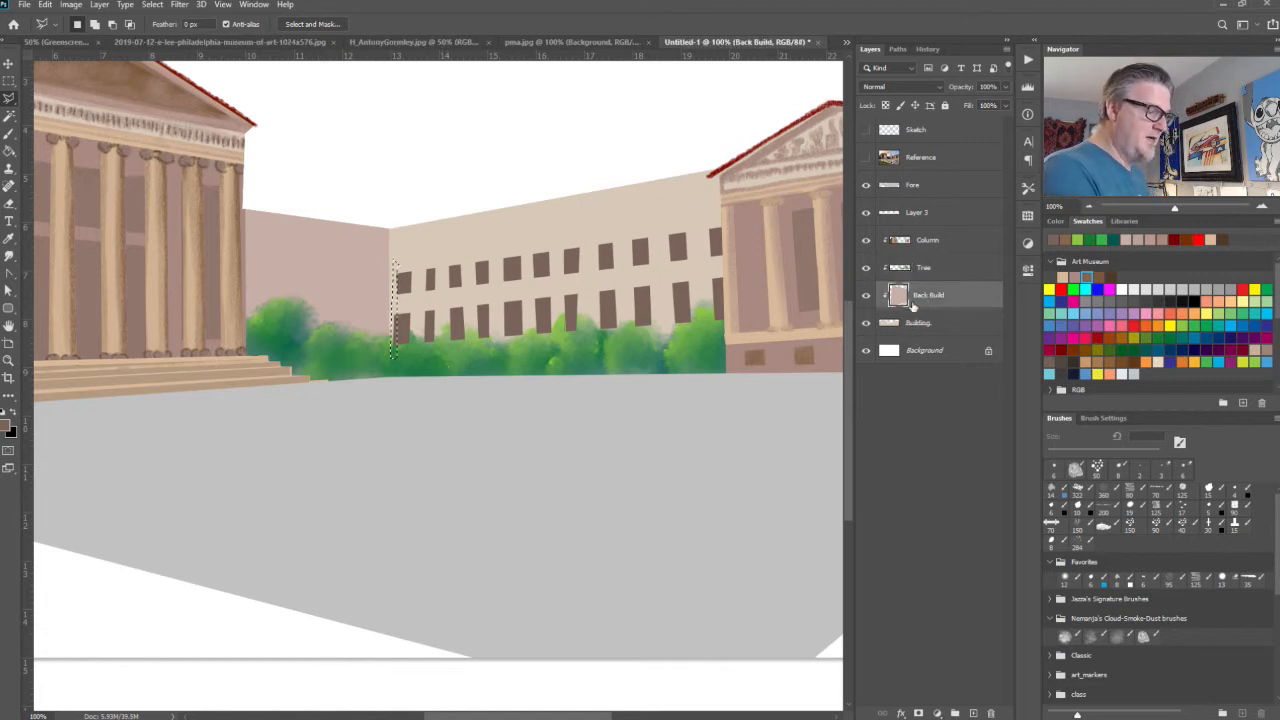
pyautogui.hotkey('ctrl', 'z')
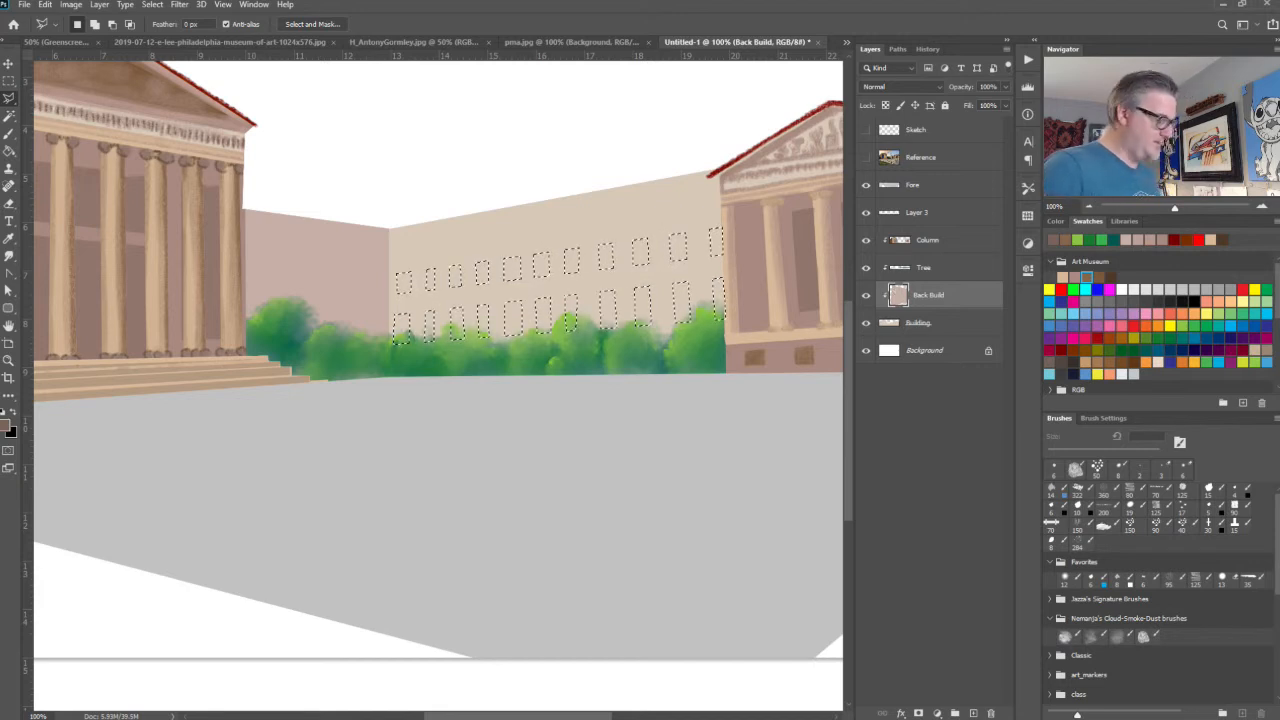
pyautogui.press('i')
pyautogui.hotkey('alt', 'BackSpace')
pyautogui.press('l')
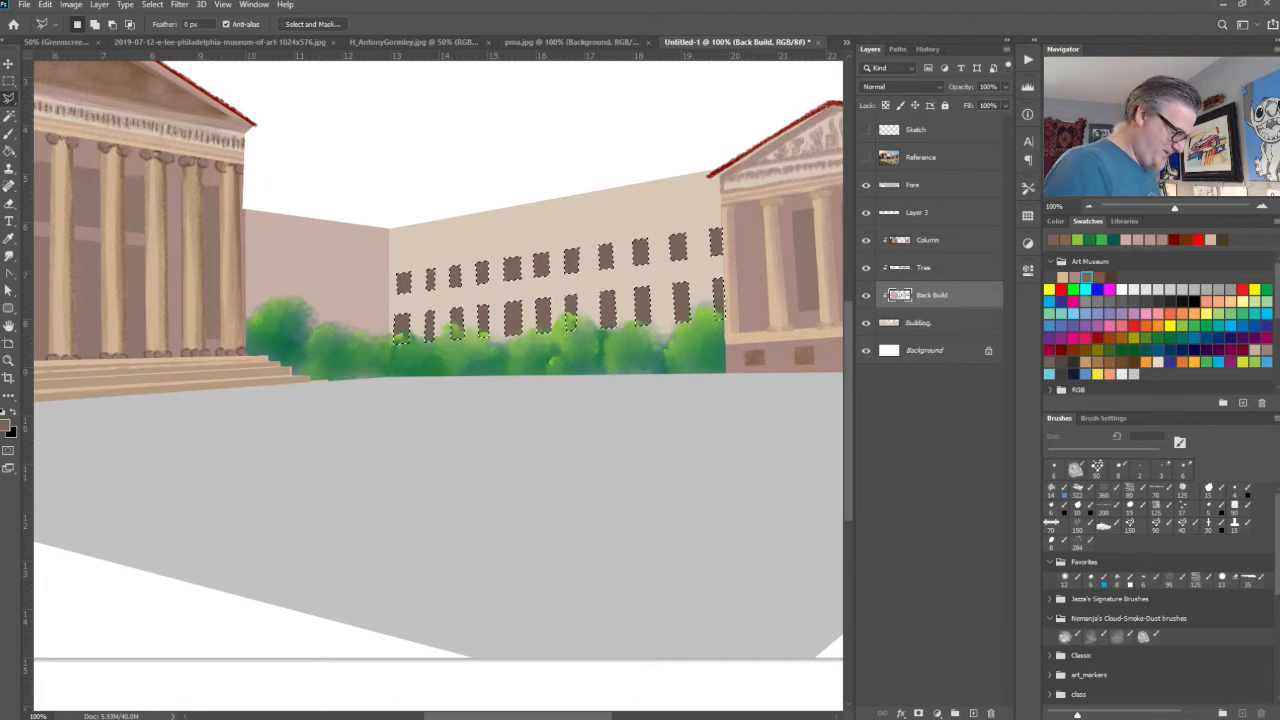
pyautogui.hotkey('ctrl', 'd')
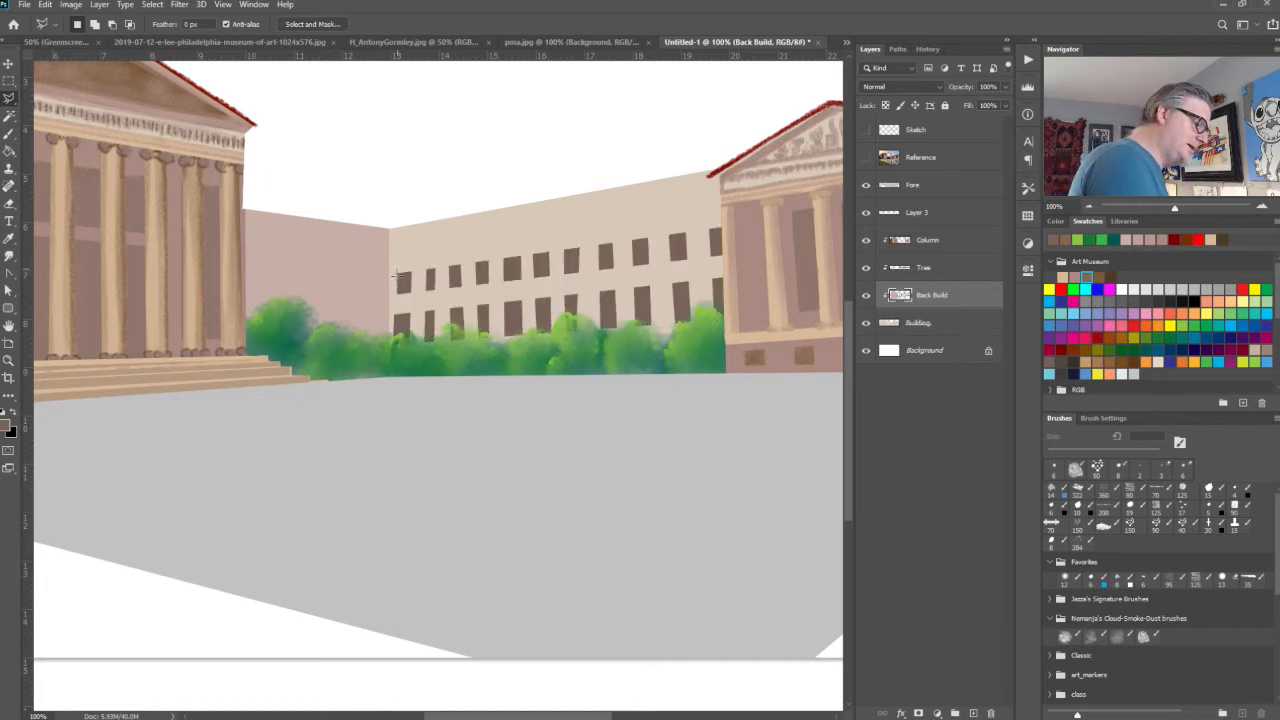
pyautogui.moveTo(396, 275)
pyautogui.mouseDown()
pyautogui.moveTo(400, 360)
pyautogui.moveTo(386, 368)
pyautogui.mouseUp()
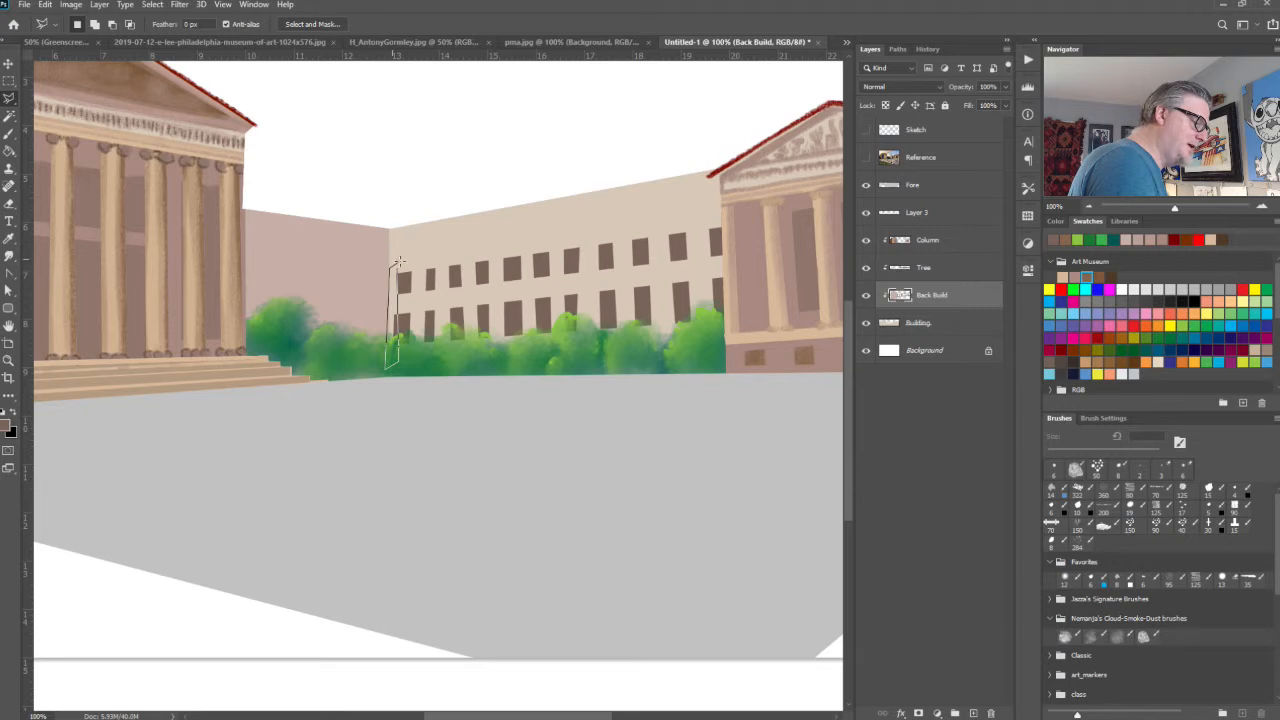
pyautogui.moveTo(398, 262); pyautogui.dragTo(399, 266)
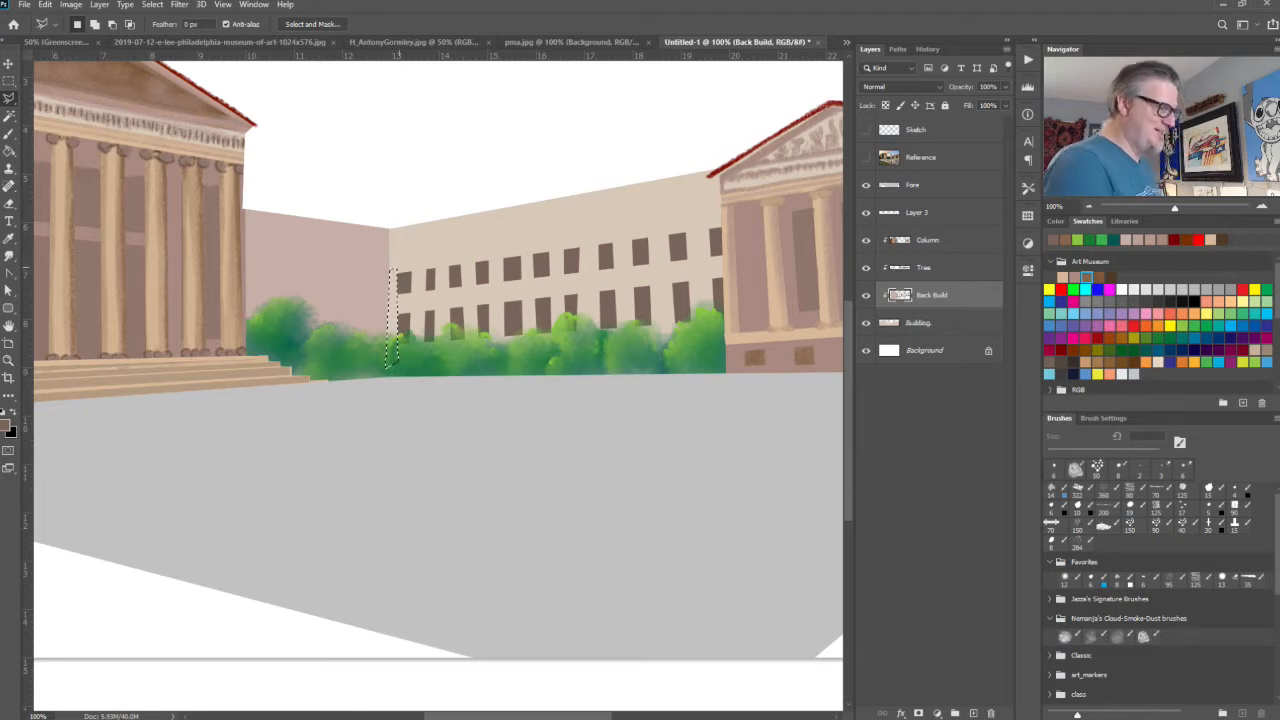
pyautogui.moveTo(497, 388)
pyautogui.mouseDown()
pyautogui.moveTo(542, 568)
pyautogui.moveTo(628, 650)
pyautogui.mouseUp()
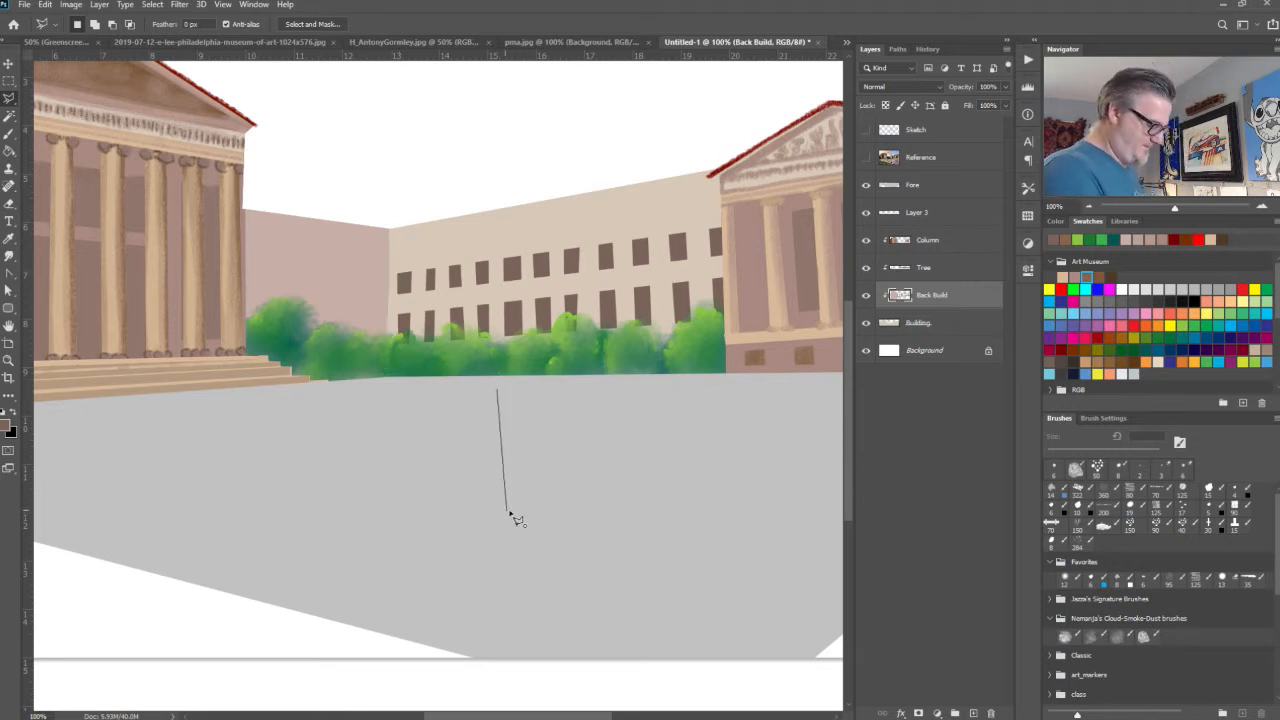
pyautogui.press('Escape')
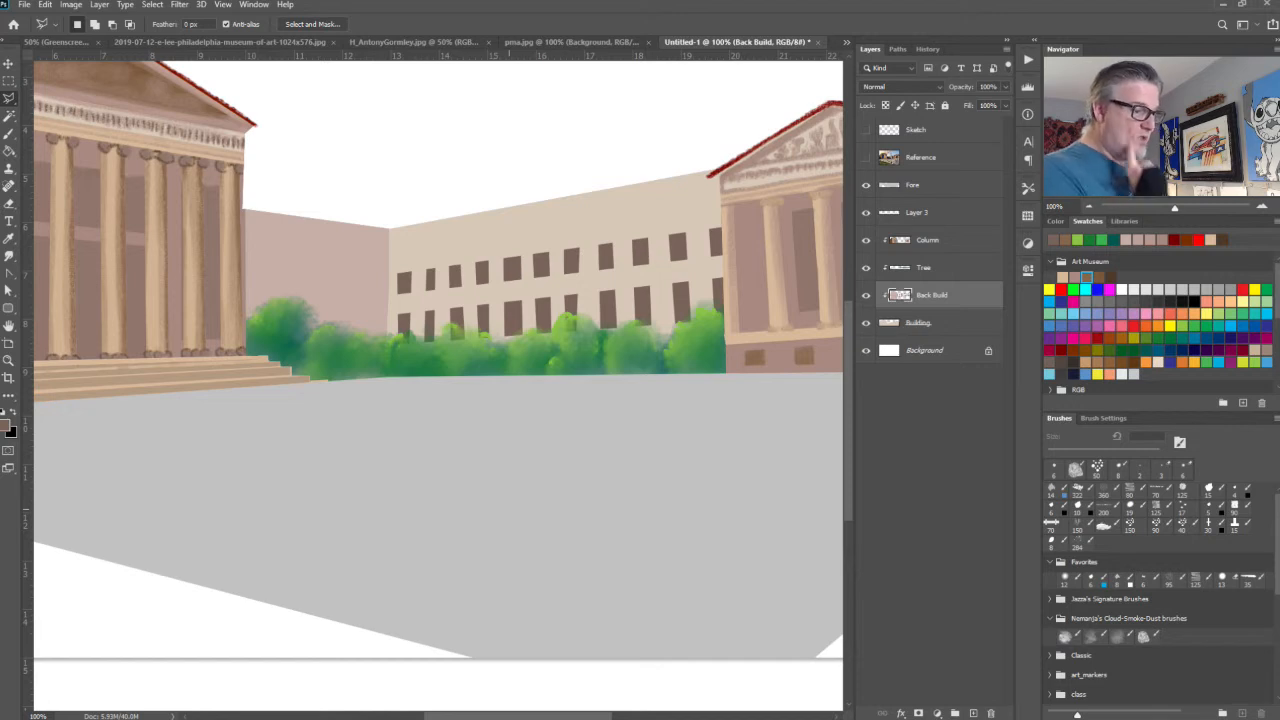
# Step: Show the Reference layer and lasso a band around the upper window row on the pinkish back wall
pyautogui.click(866, 157)
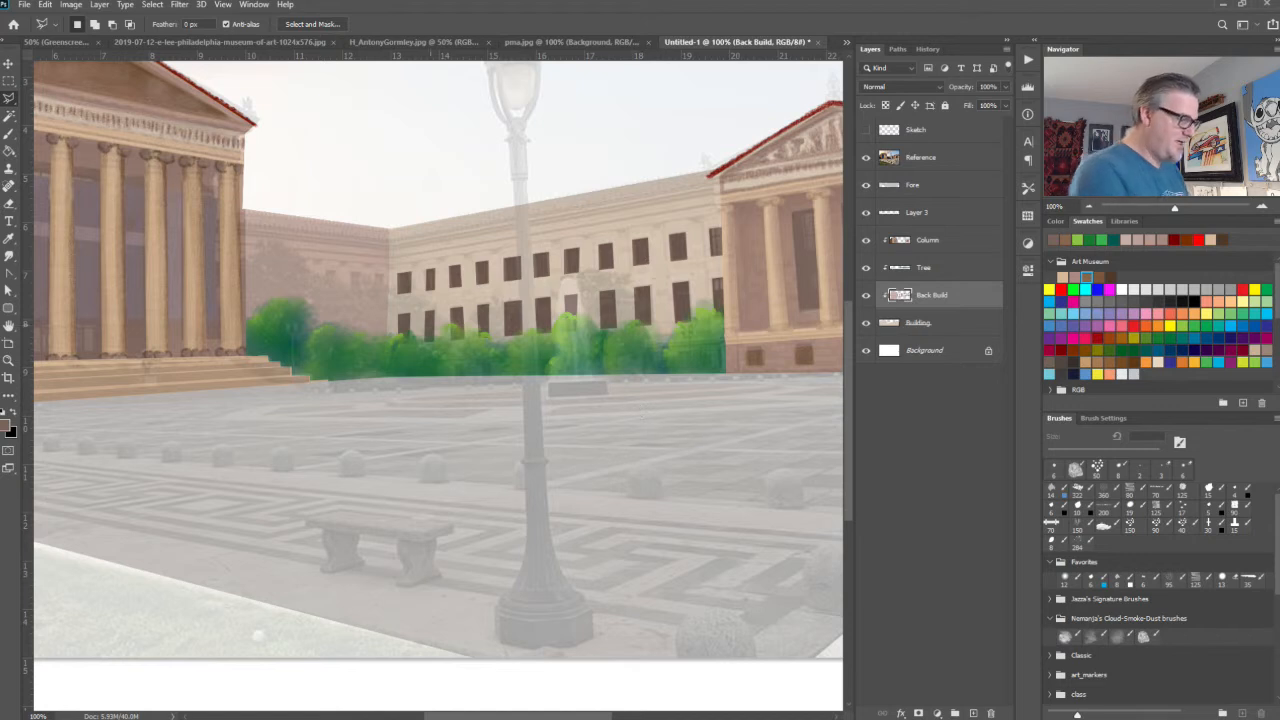
pyautogui.click(381, 274)
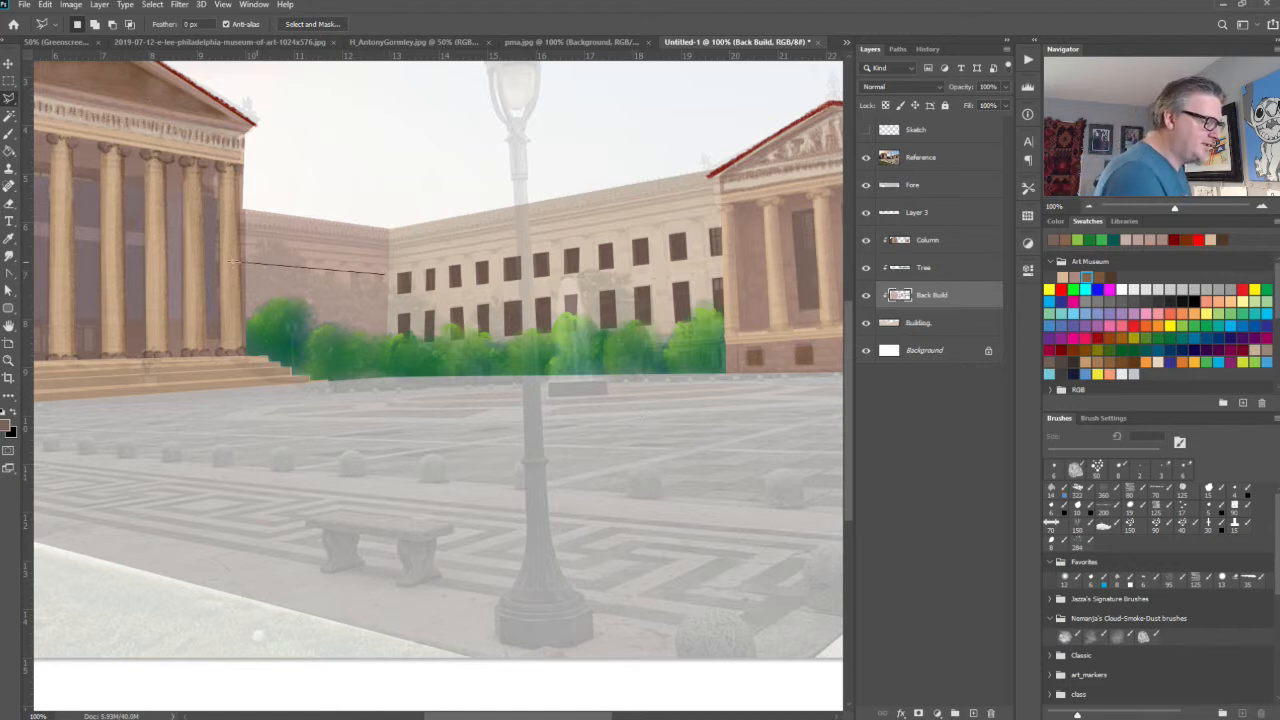
pyautogui.click(214, 265)
pyautogui.click(215, 296)
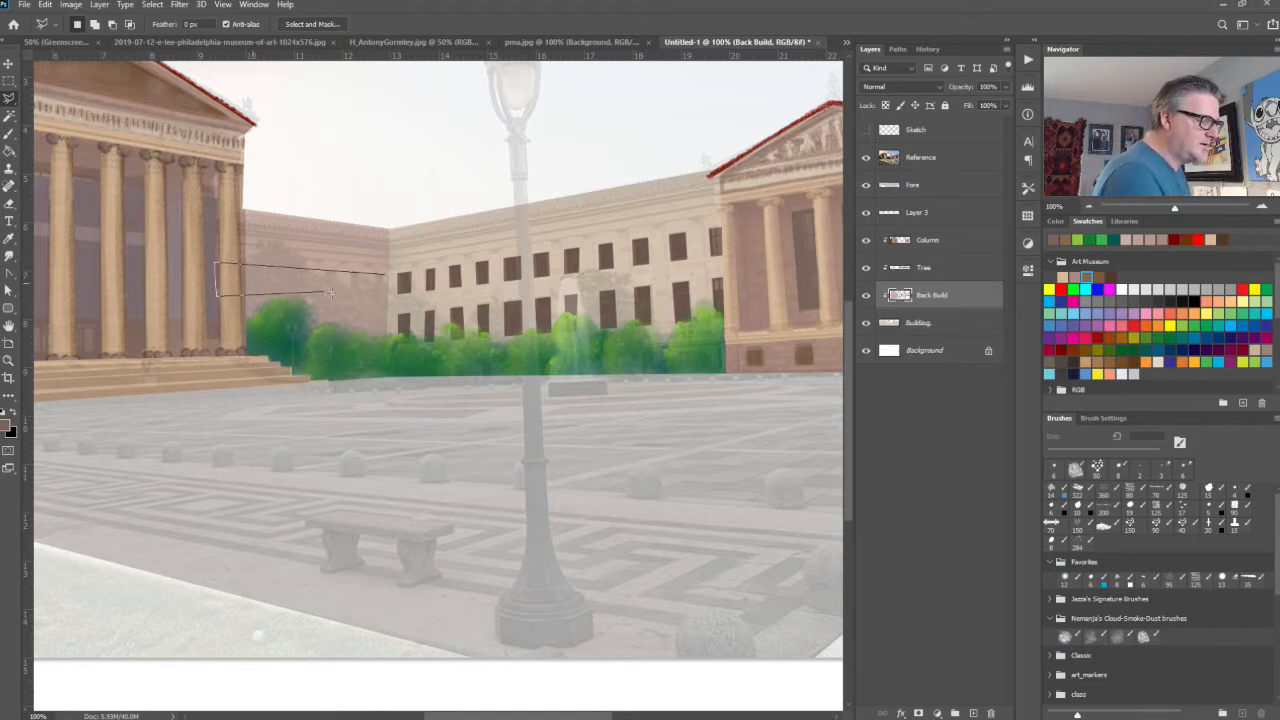
pyautogui.doubleClick(384, 295)
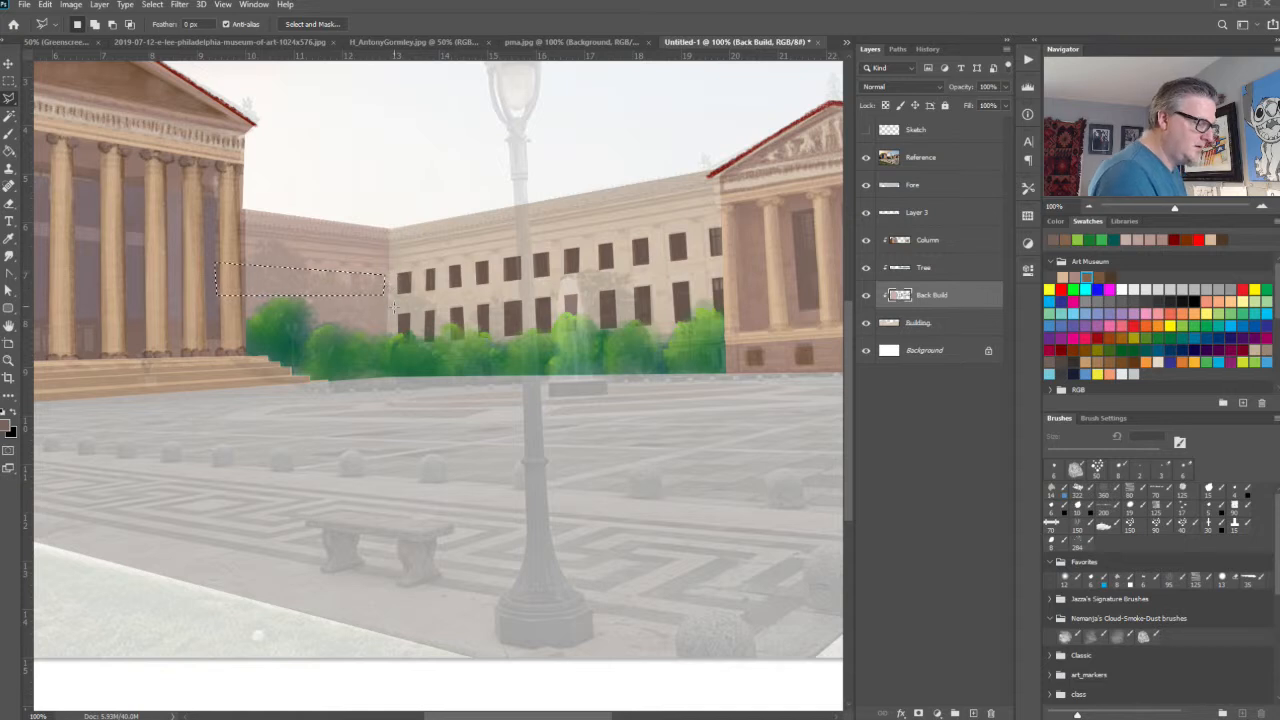
# Step: Add a lassoed band around the lower window row on the pinkish back wall to the selection
pyautogui.click(381, 313)
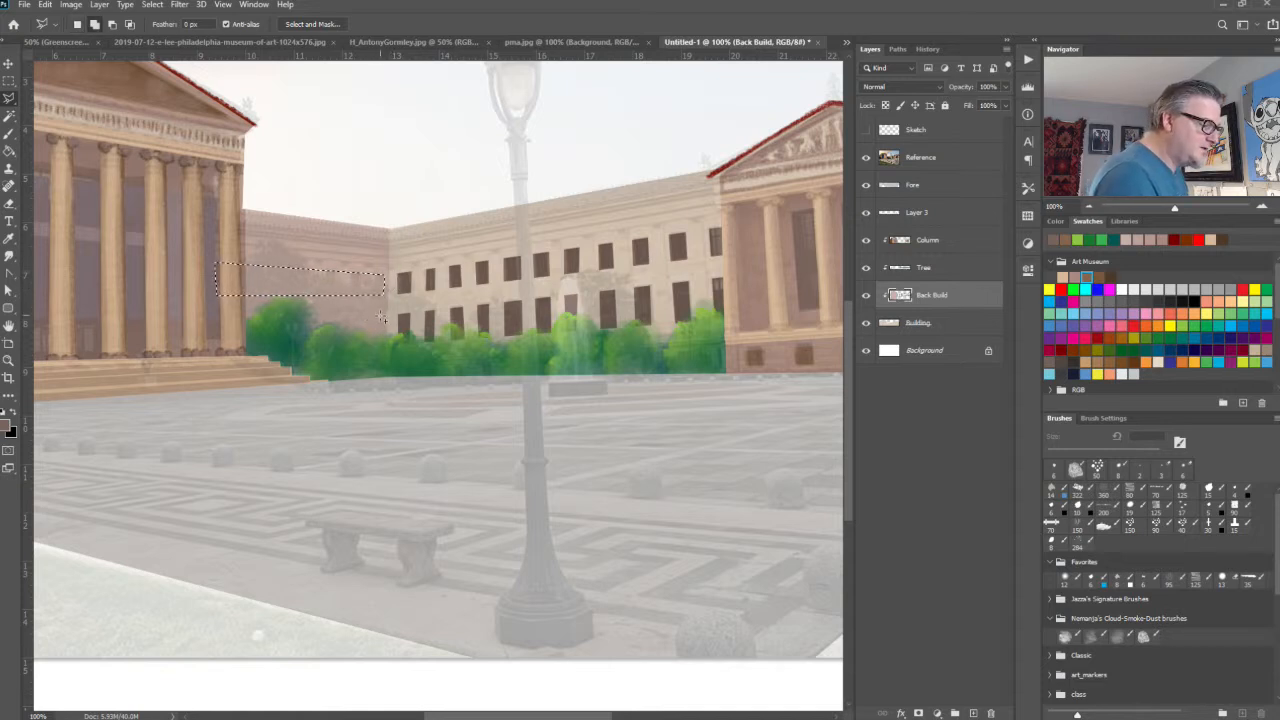
pyautogui.click(232, 312)
pyautogui.click(235, 349)
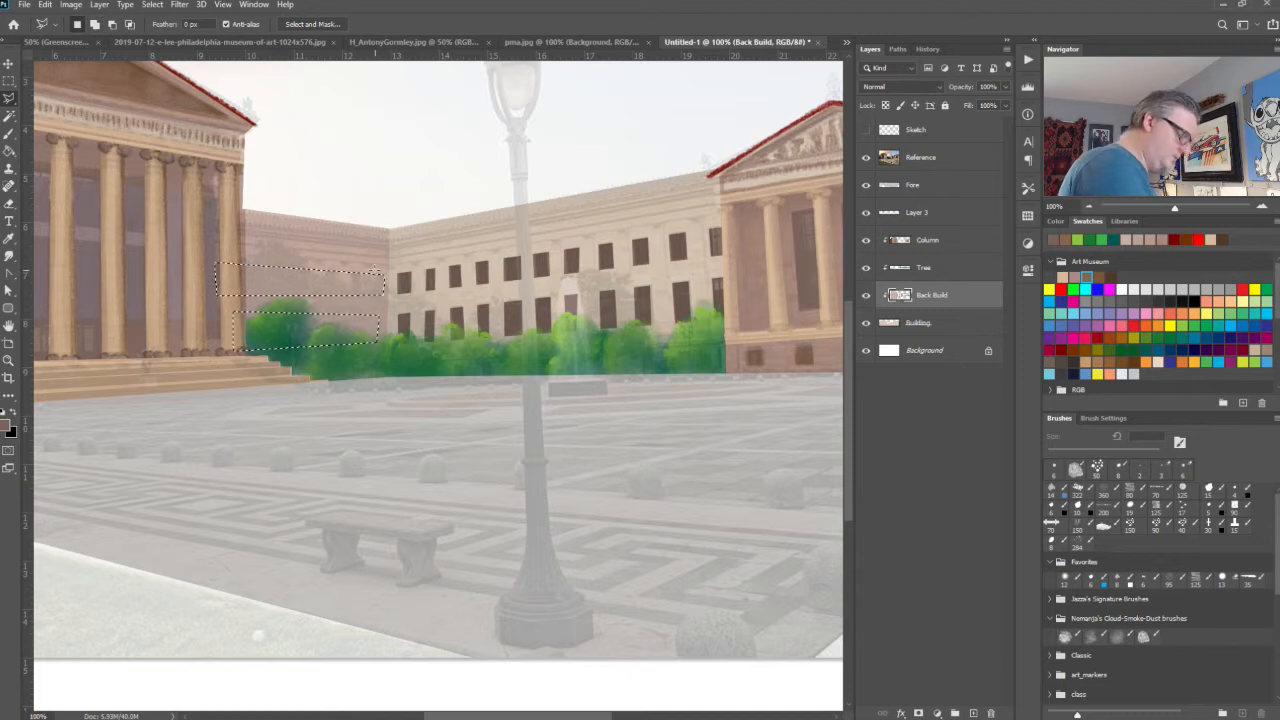
# Step: Subtract the vertical wall gaps between the windows from both selected bands, including the excess overlapping the columned building
pyautogui.press('alt')
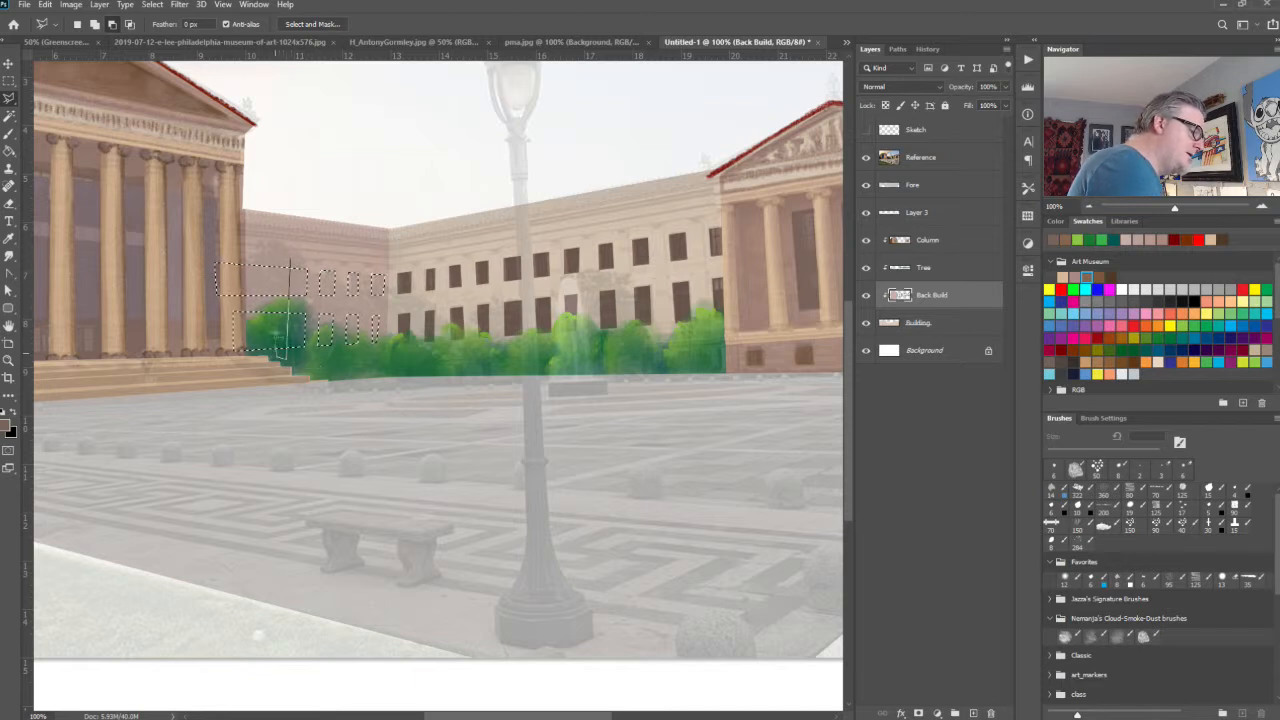
pyautogui.click(279, 256)
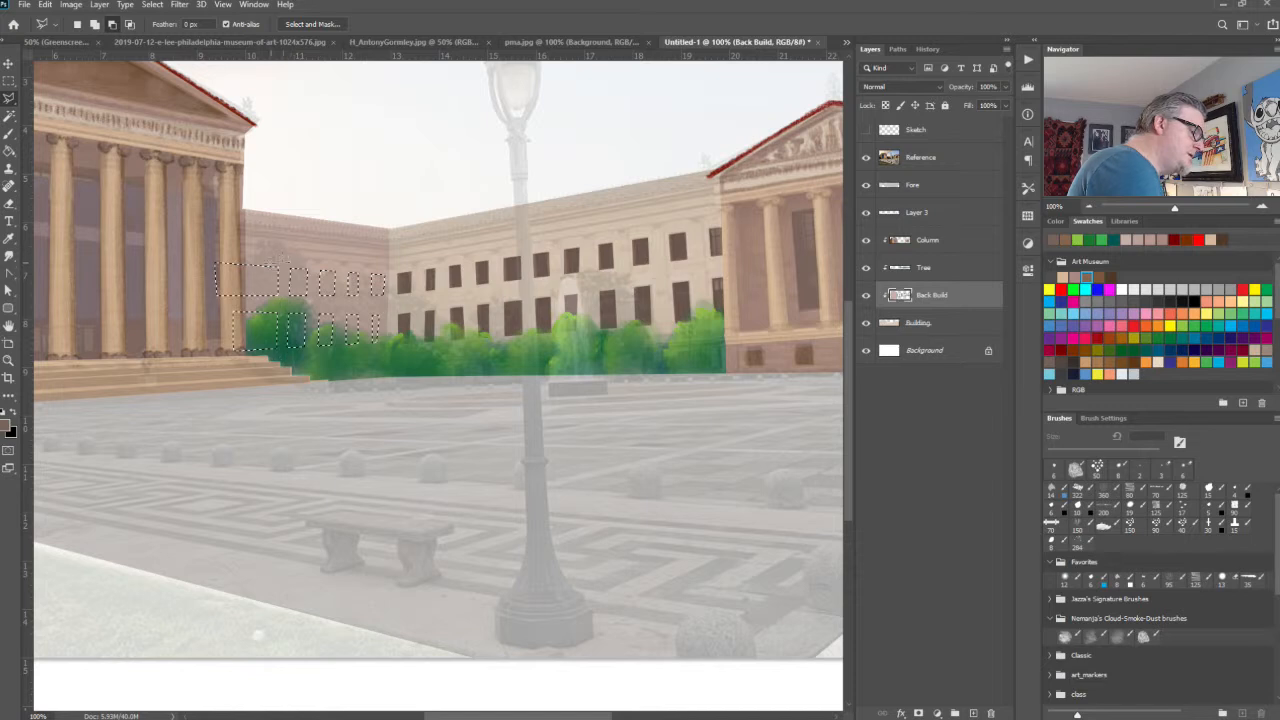
pyautogui.click(259, 256)
pyautogui.click(259, 359)
pyautogui.click(204, 364)
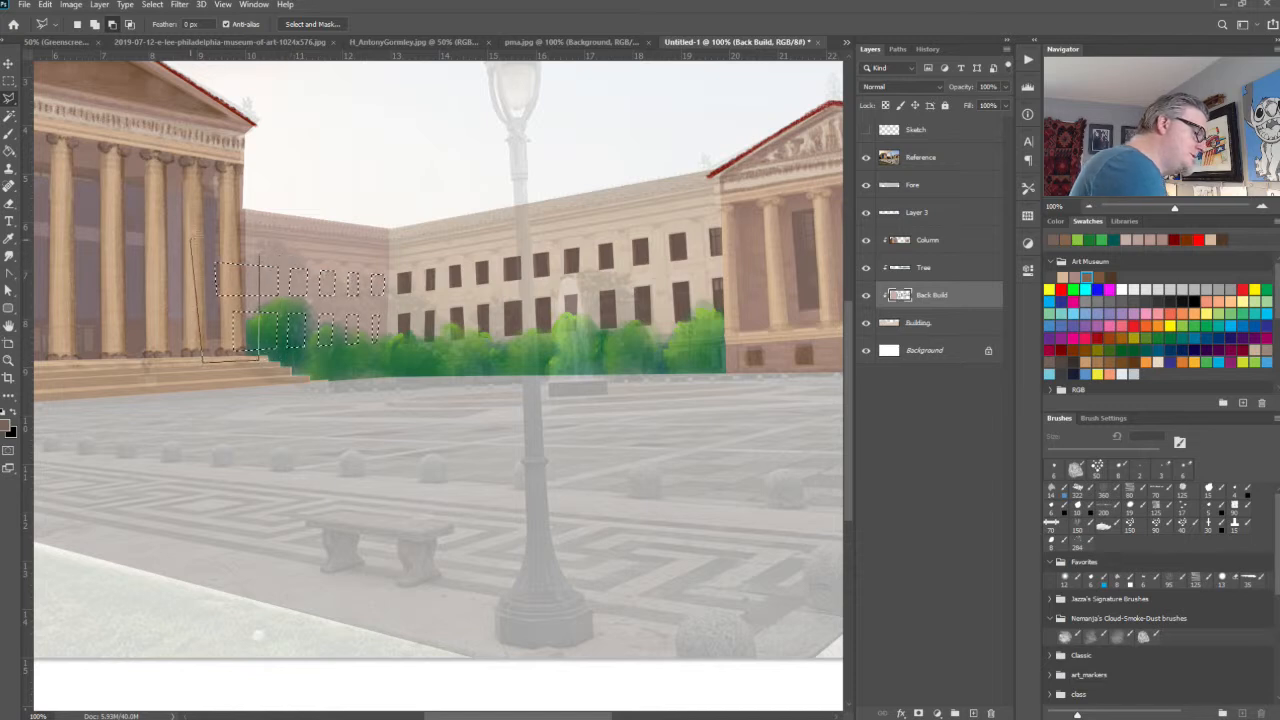
pyautogui.click(190, 239)
pyautogui.click(259, 256)
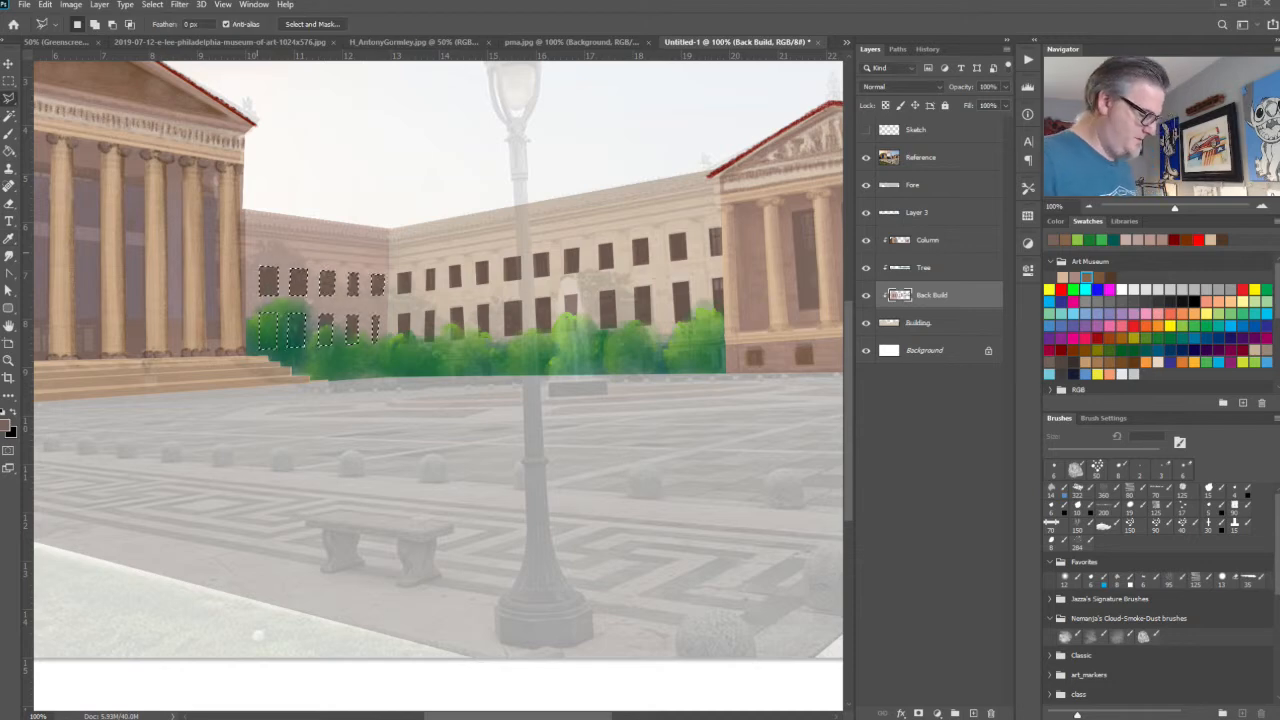
# Step: Fill the selected pinkish-wall windows with dark brown on the Back Build layer, deselect, and hide the Reference layer
pyautogui.hotkey('ctrl', 'd')
pyautogui.hotkey('ctrl', '-')
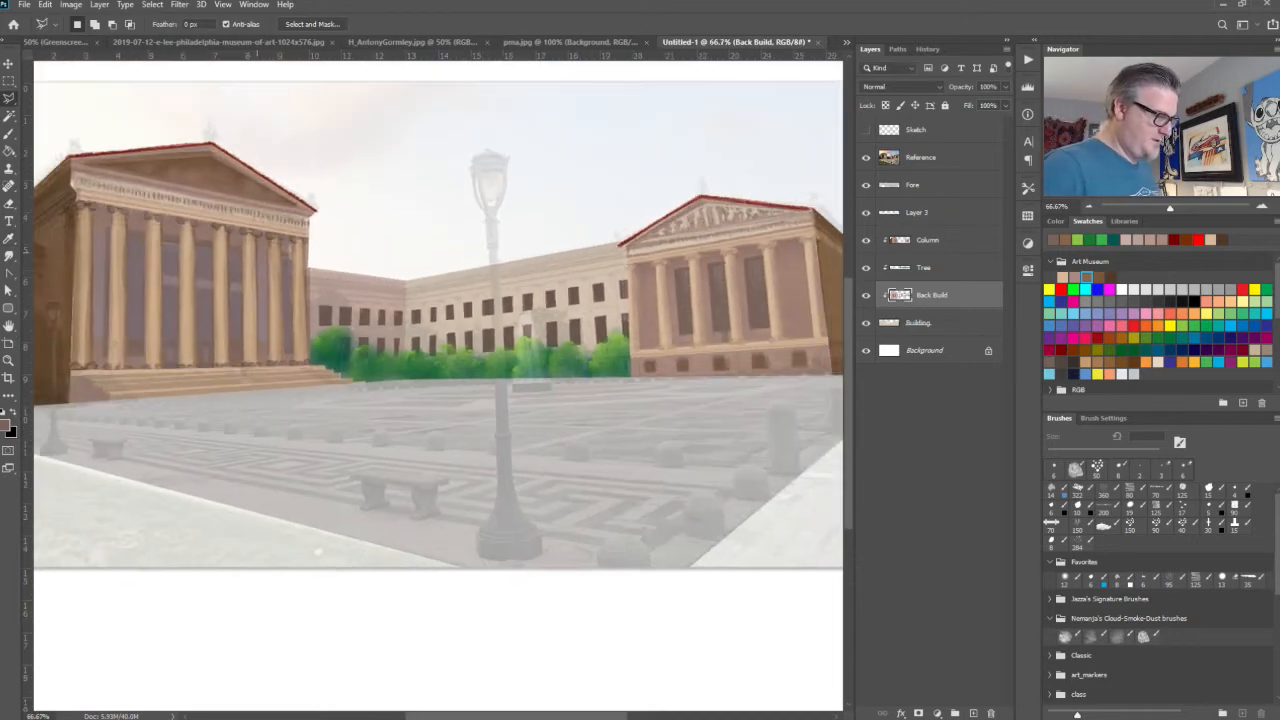
pyautogui.click(866, 157)
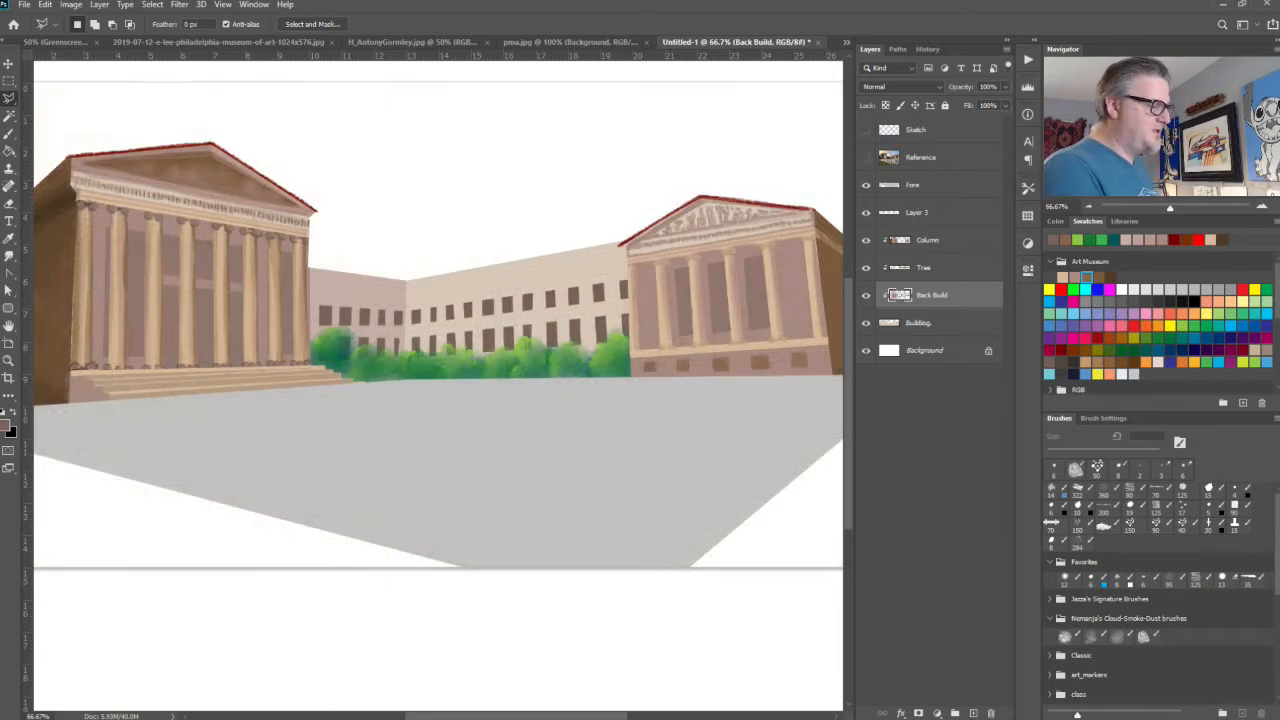
pyautogui.click(866, 157)
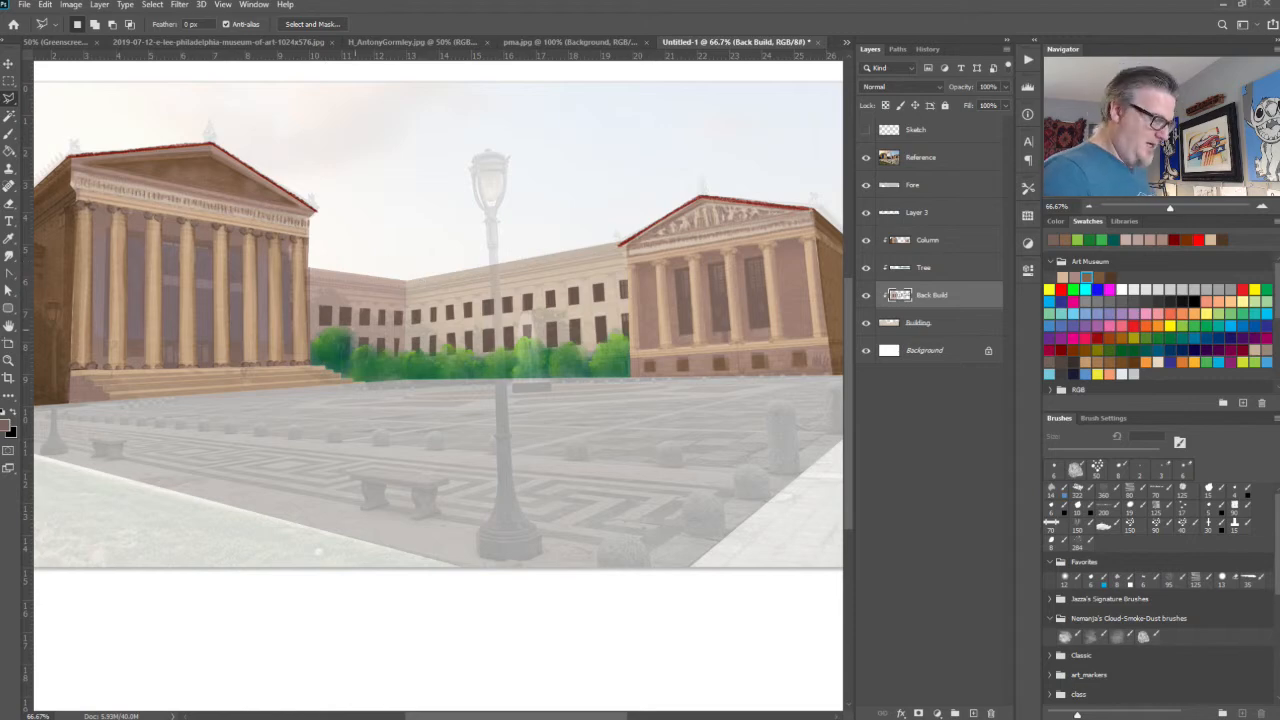
pyautogui.hotkey('ctrl', '+')
pyautogui.hotkey('ctrl', '+')
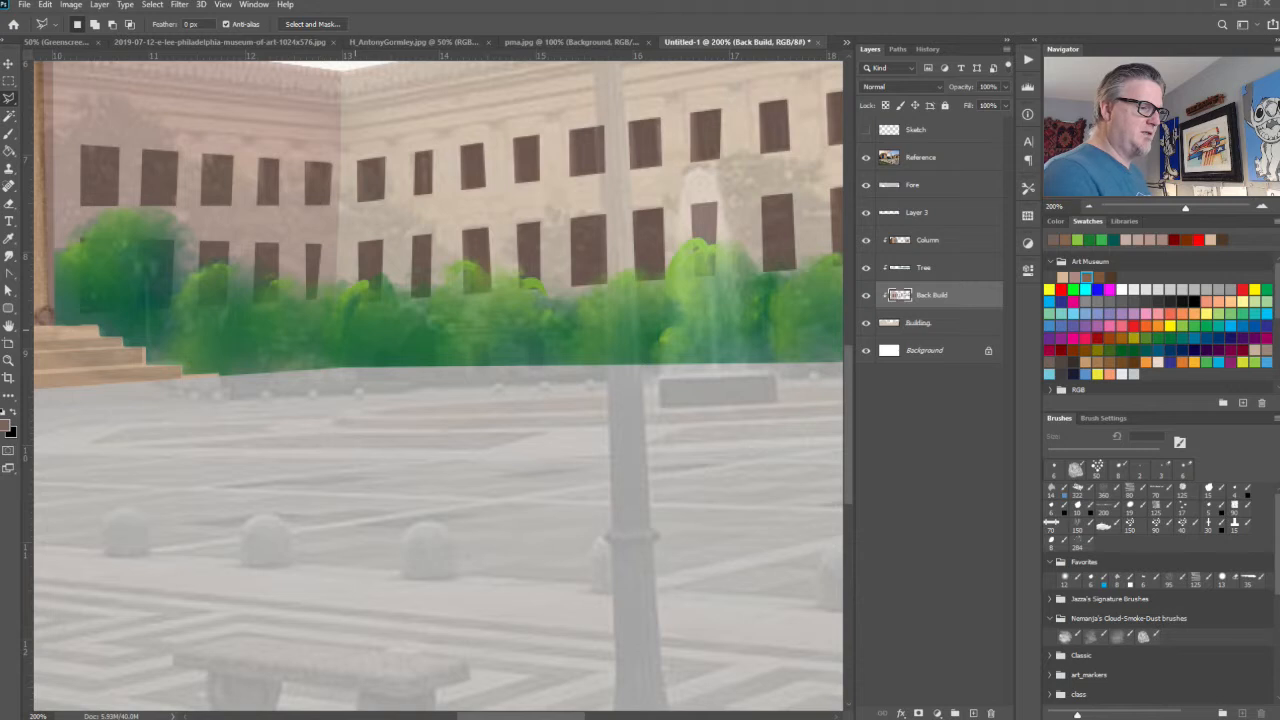
pyautogui.click(866, 157)
# Step: Set up the Brush tool with the brown Art Museum swatch and a 9 px brush size
pyautogui.moveTo(497, 370); pyautogui.dragTo(322, 648)
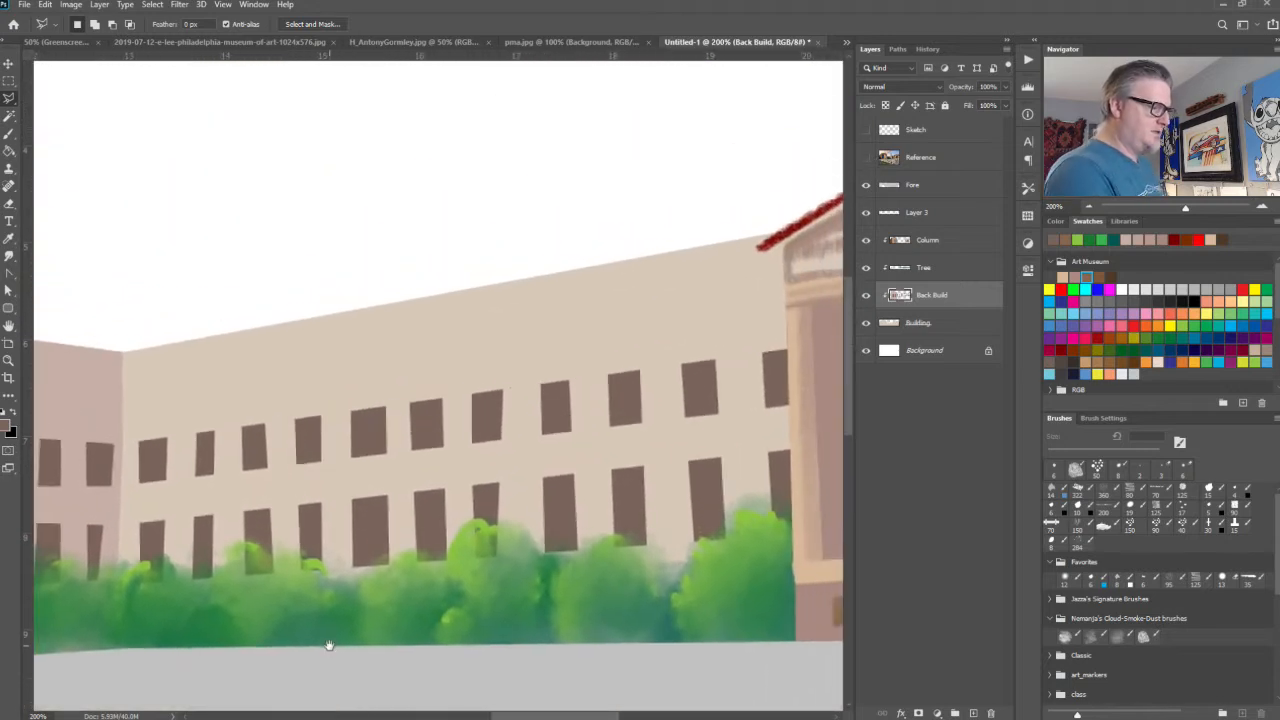
pyautogui.click(1099, 277)
pyautogui.press('b')
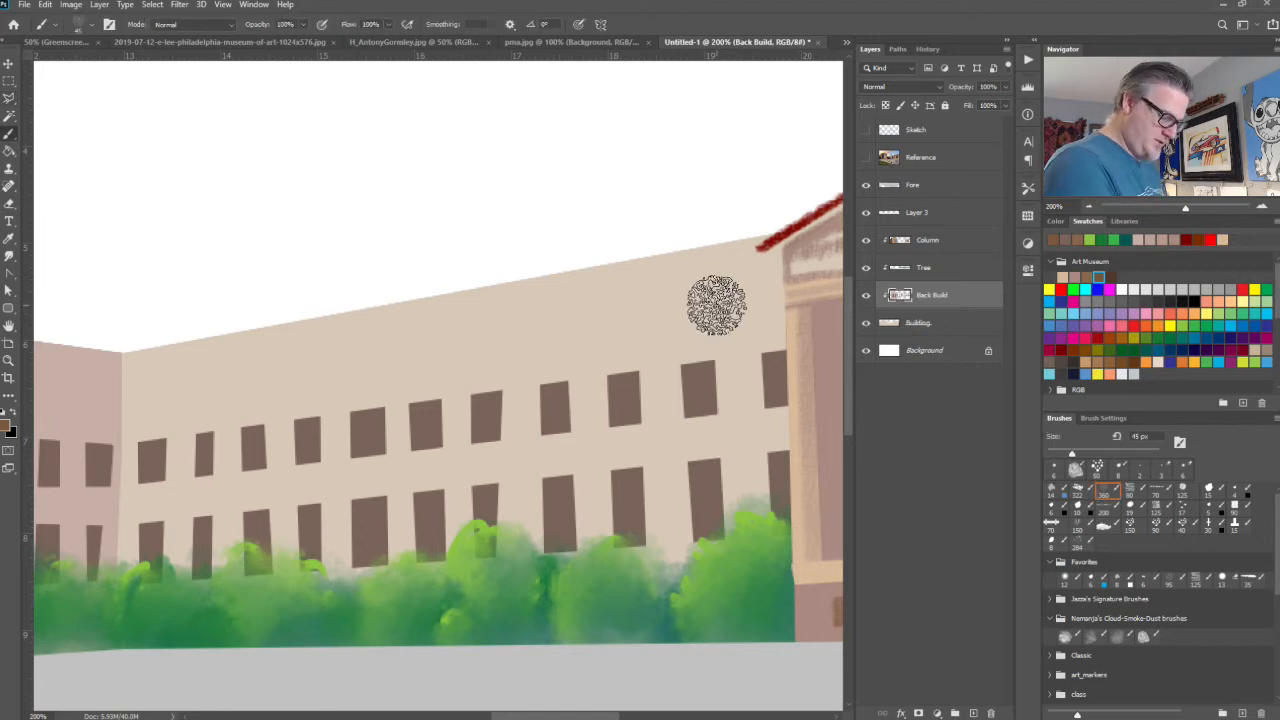
pyautogui.press('[')
pyautogui.press('[')
pyautogui.press('[')
pyautogui.press('[')
pyautogui.press('[')
pyautogui.press('[')
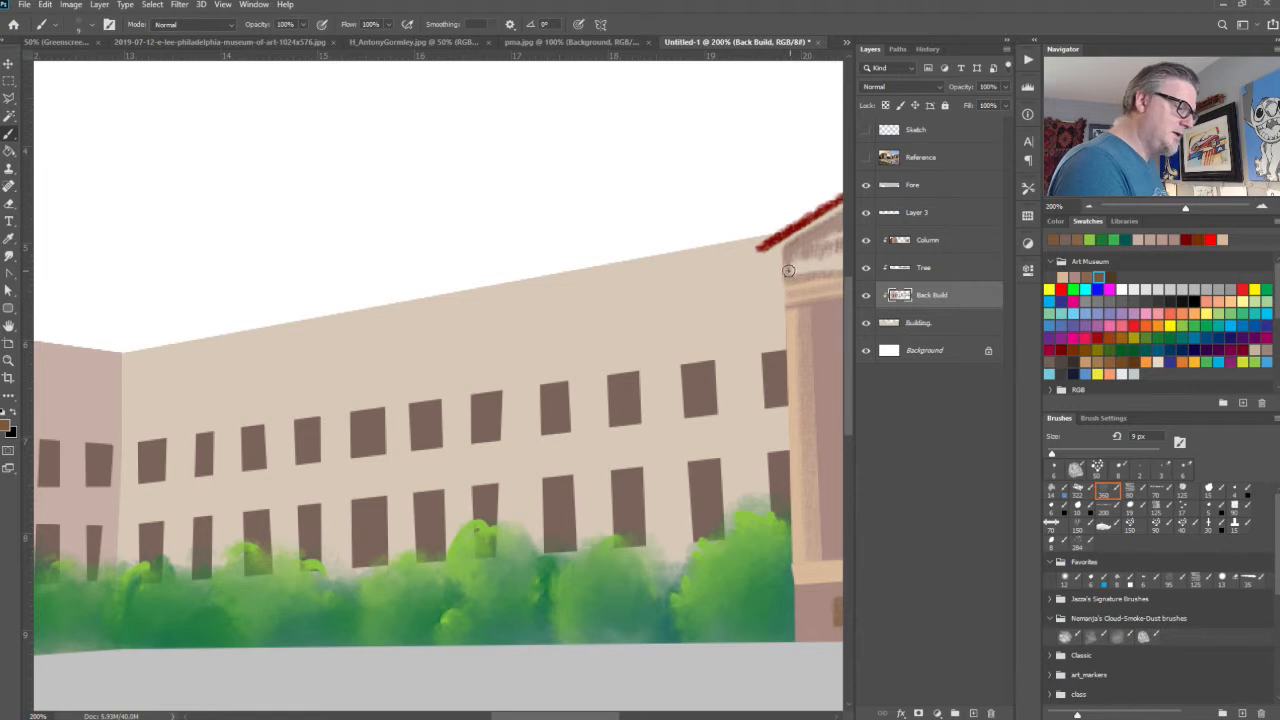
# Step: Try a brown line along the cream wall below its roof edge and undo the strokes
pyautogui.moveTo(785, 267); pyautogui.dragTo(725, 277)
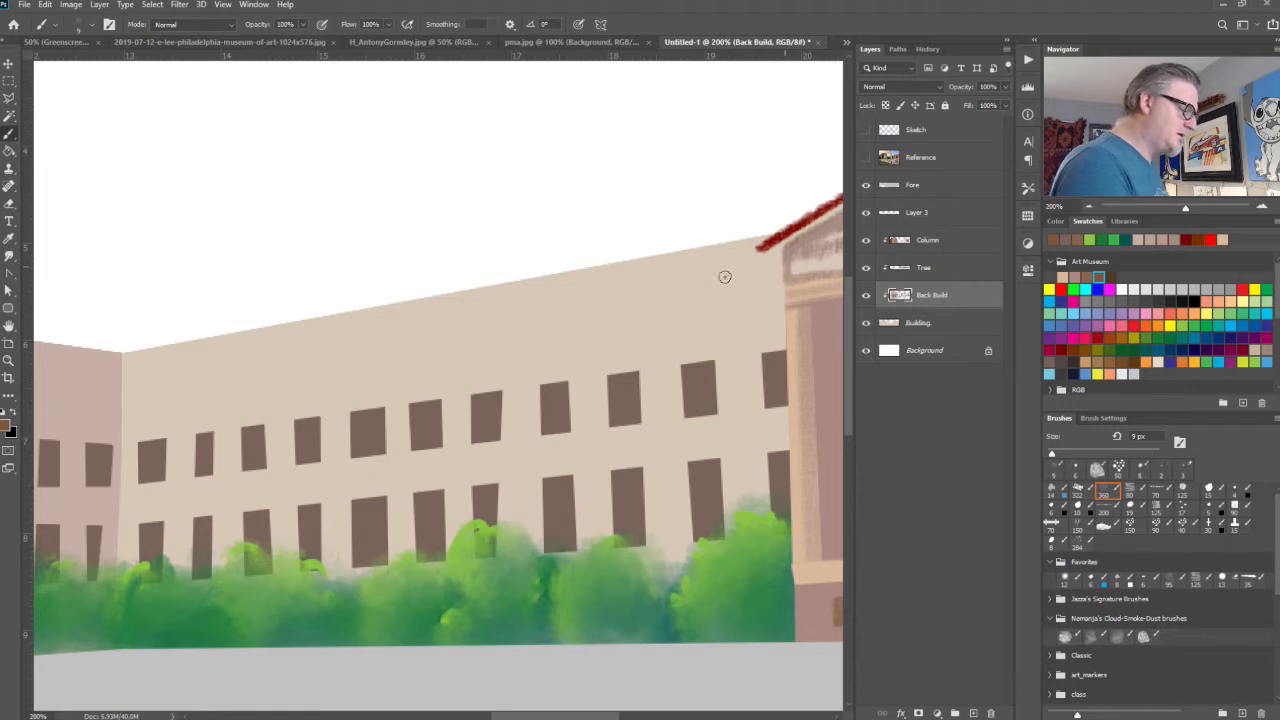
pyautogui.keyDown('shift'); pyautogui.click(123, 382); pyautogui.keyUp('shift')
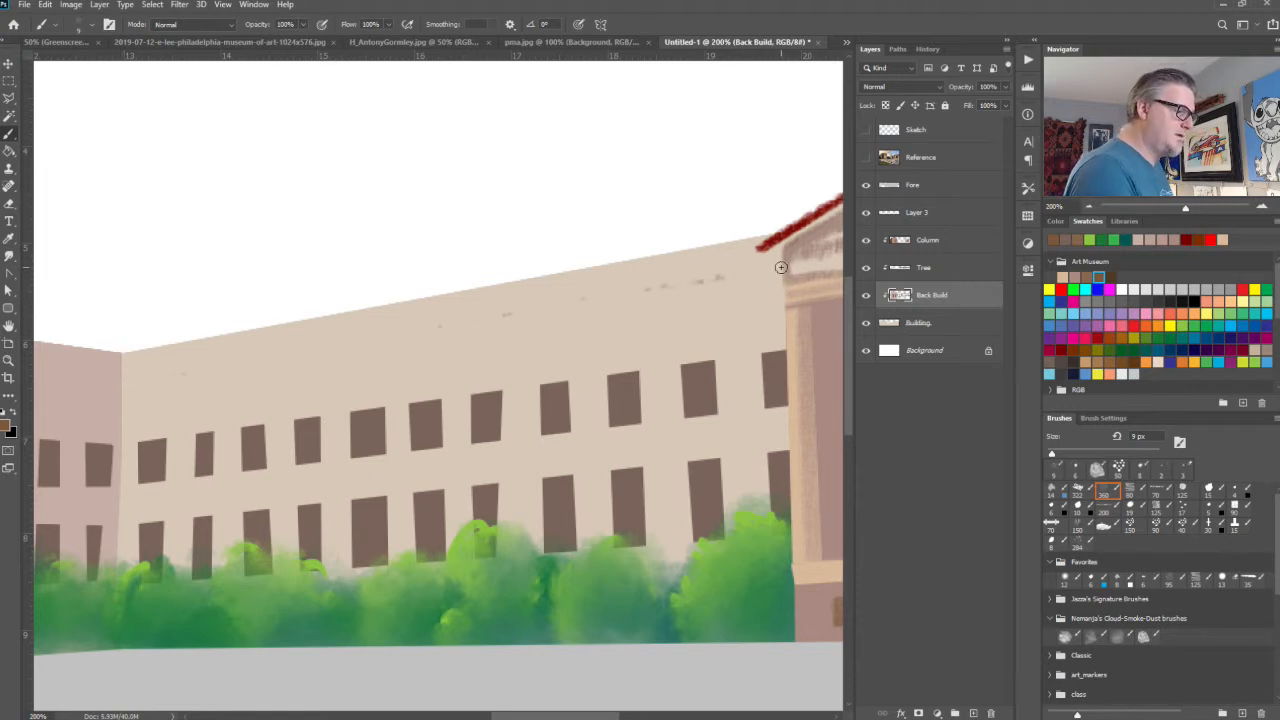
pyautogui.moveTo(721, 282); pyautogui.dragTo(639, 295)
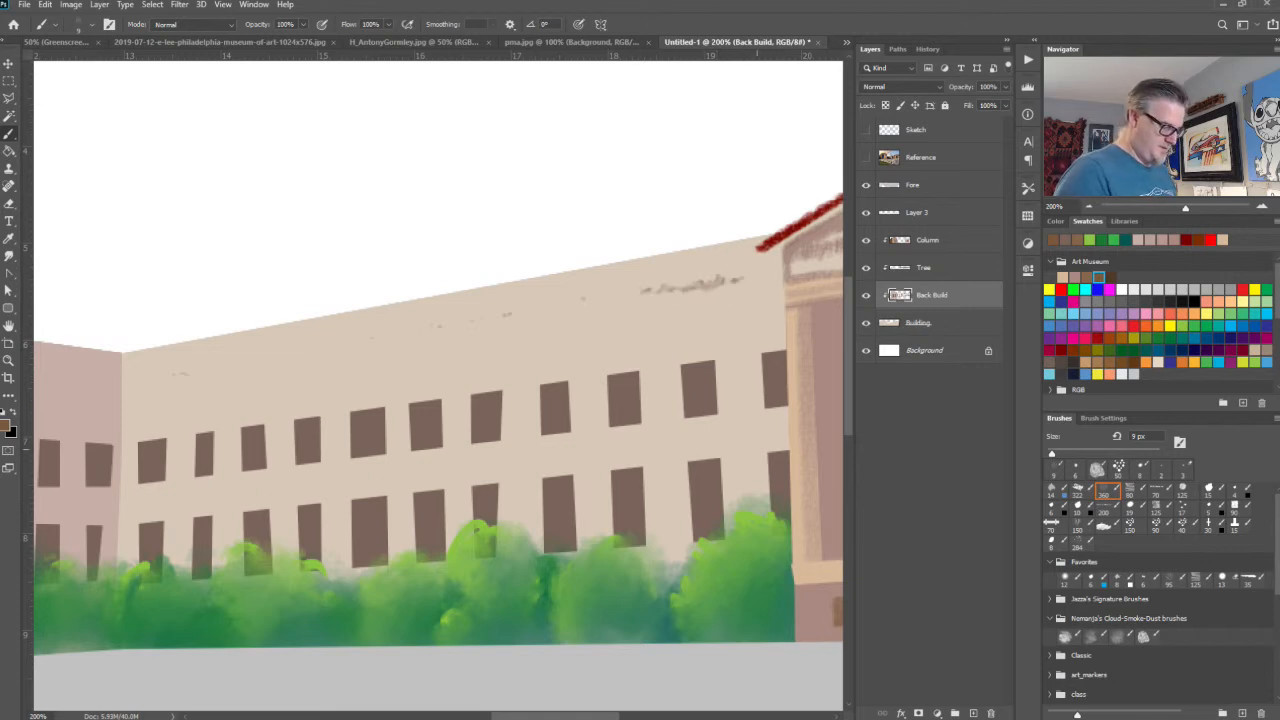
pyautogui.hotkey('ctrl', 'z')
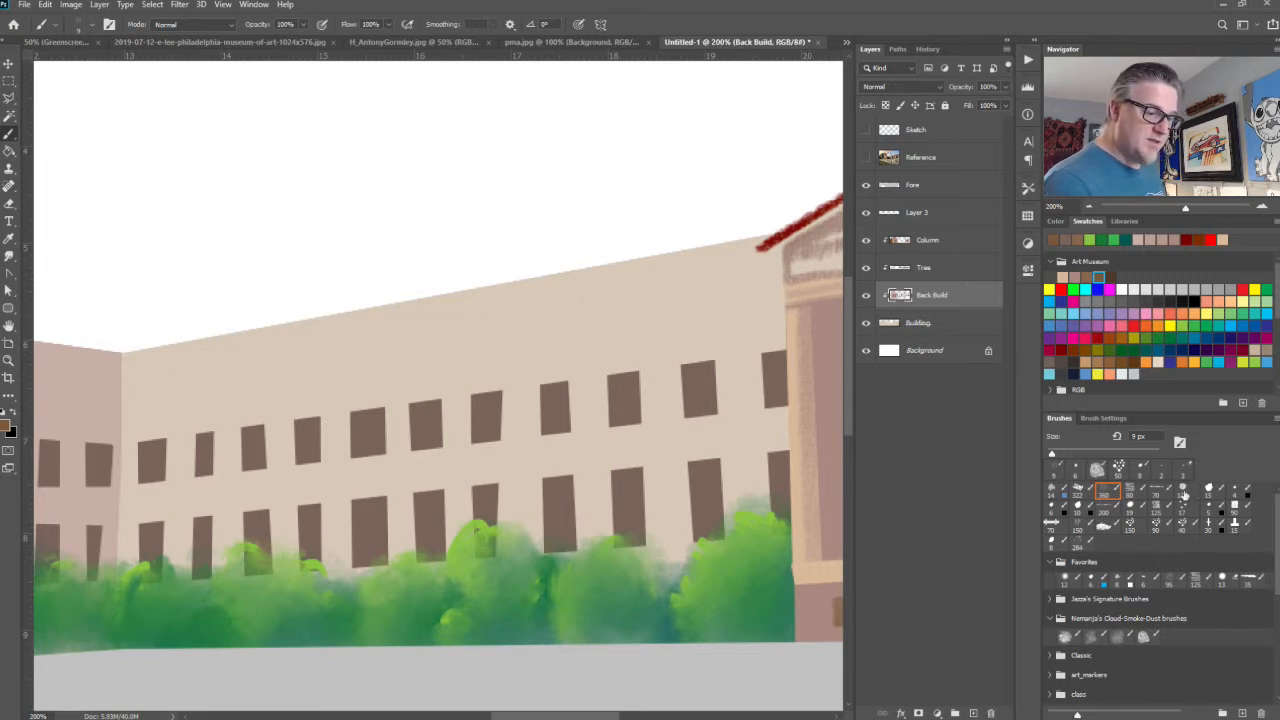
pyautogui.click(1184, 491)
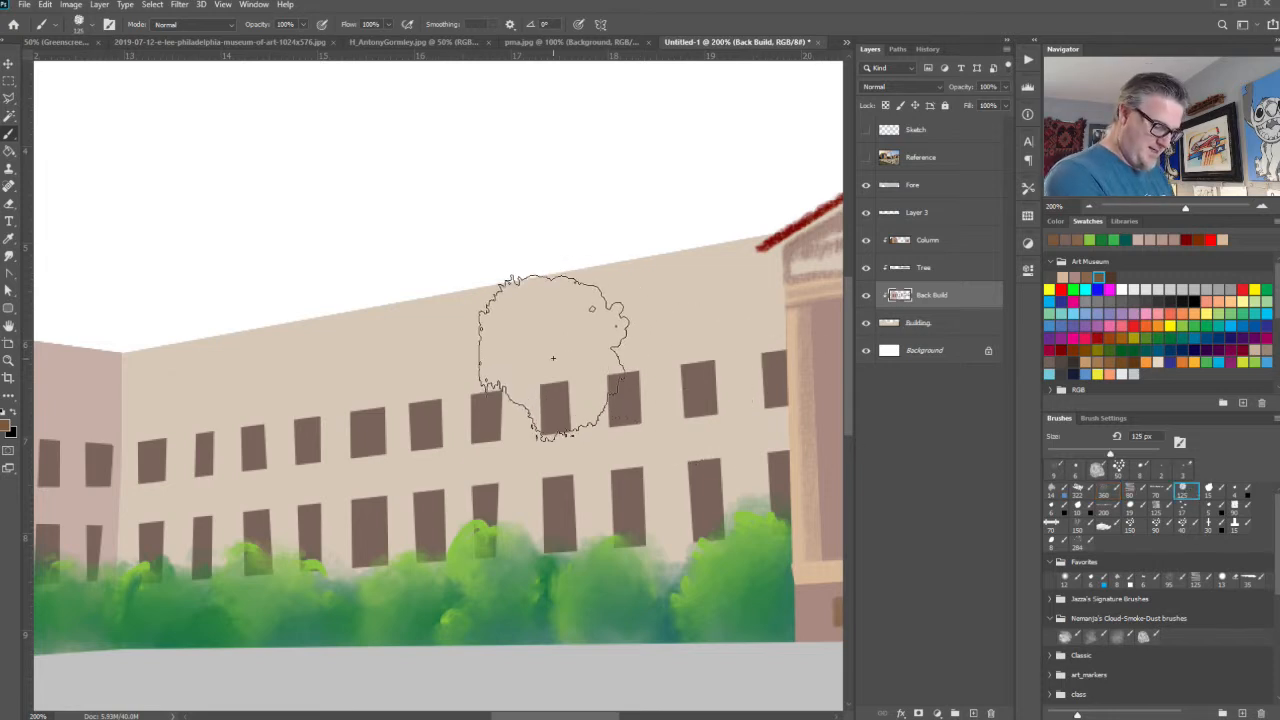
pyautogui.press('[')
pyautogui.press('[')
pyautogui.press('[')
pyautogui.press('[')
pyautogui.click(1236, 507)
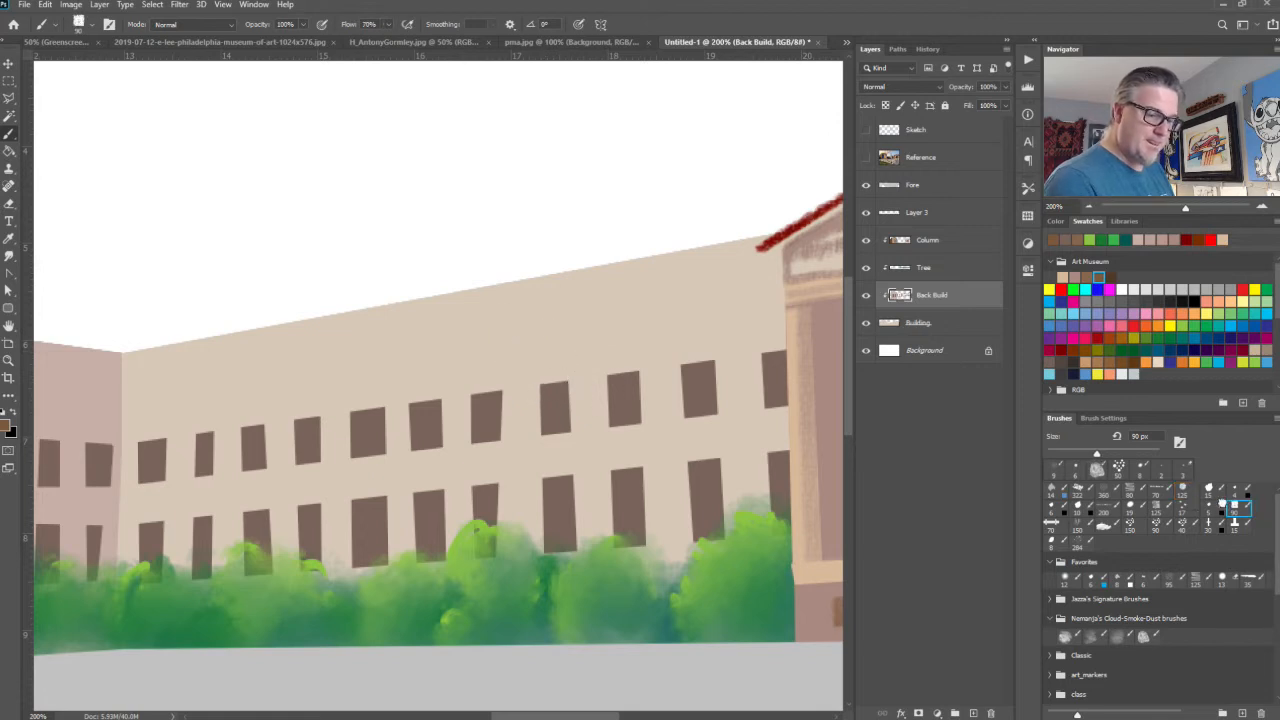
pyautogui.press('[')
pyautogui.press('[')
pyautogui.press('[')
pyautogui.press('[')
pyautogui.press('[')
pyautogui.press('[')
pyautogui.press('[')
pyautogui.press('[')
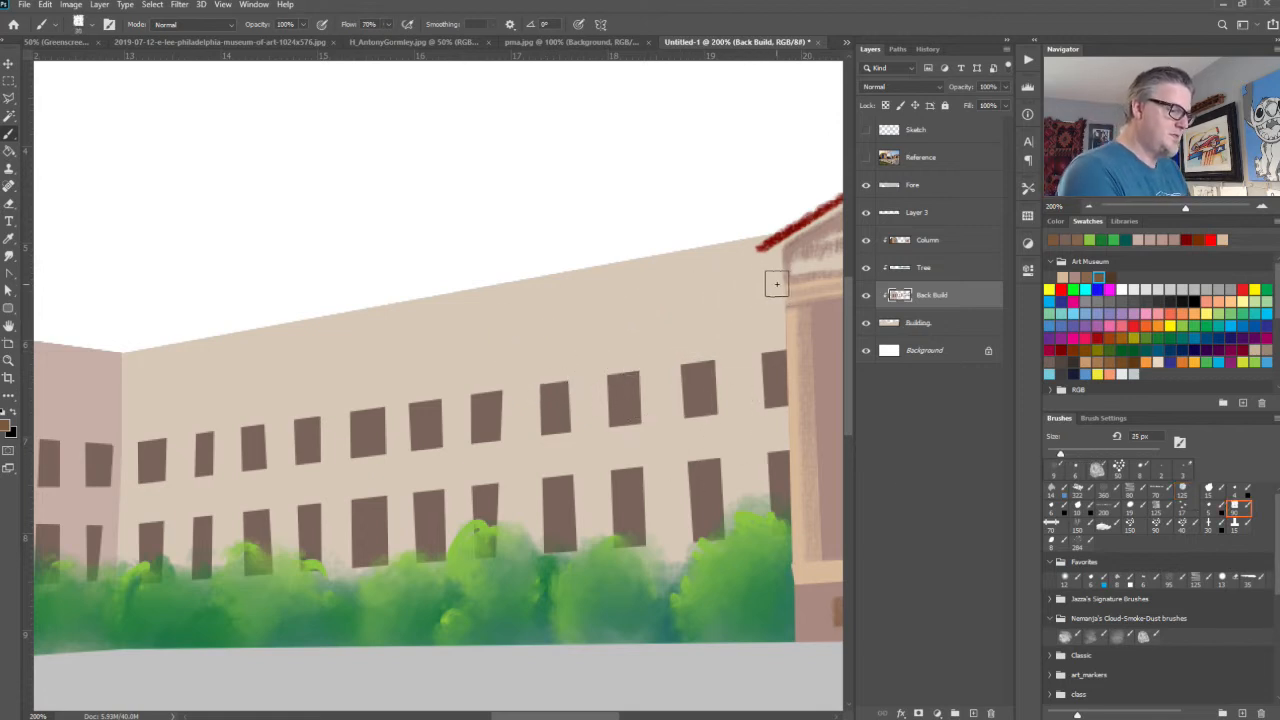
pyautogui.press('[')
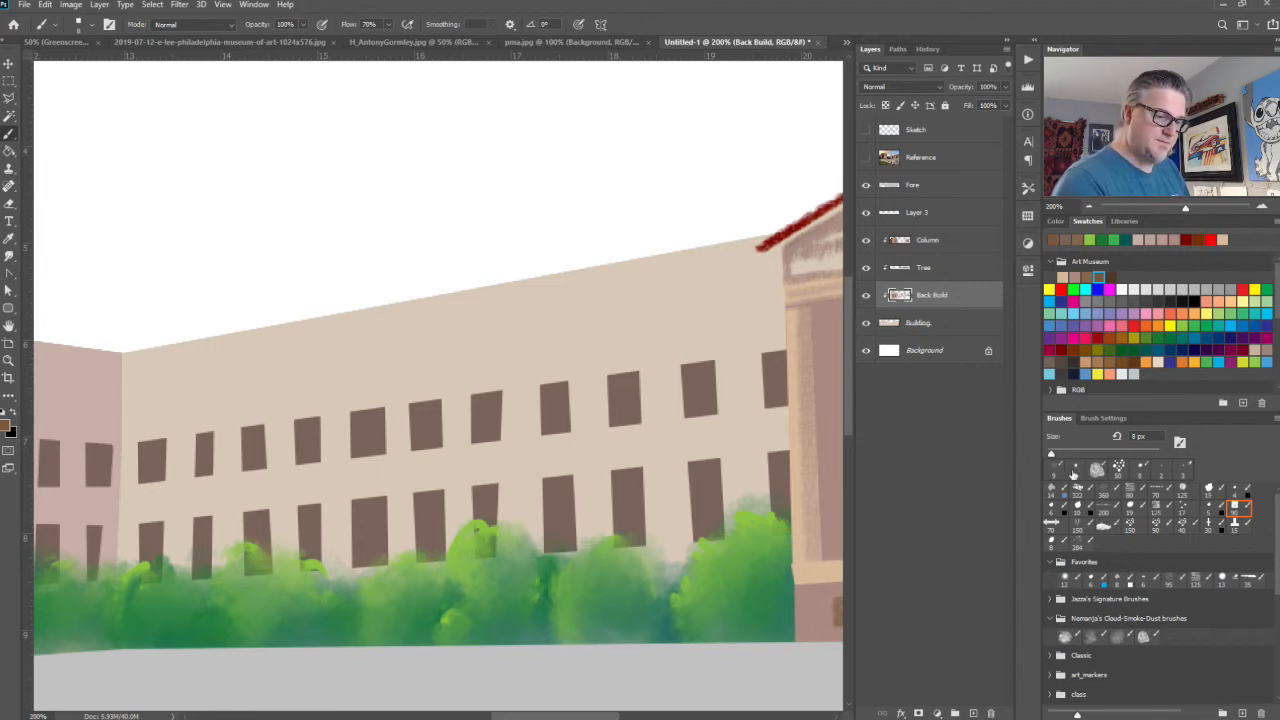
pyautogui.click(1237, 510)
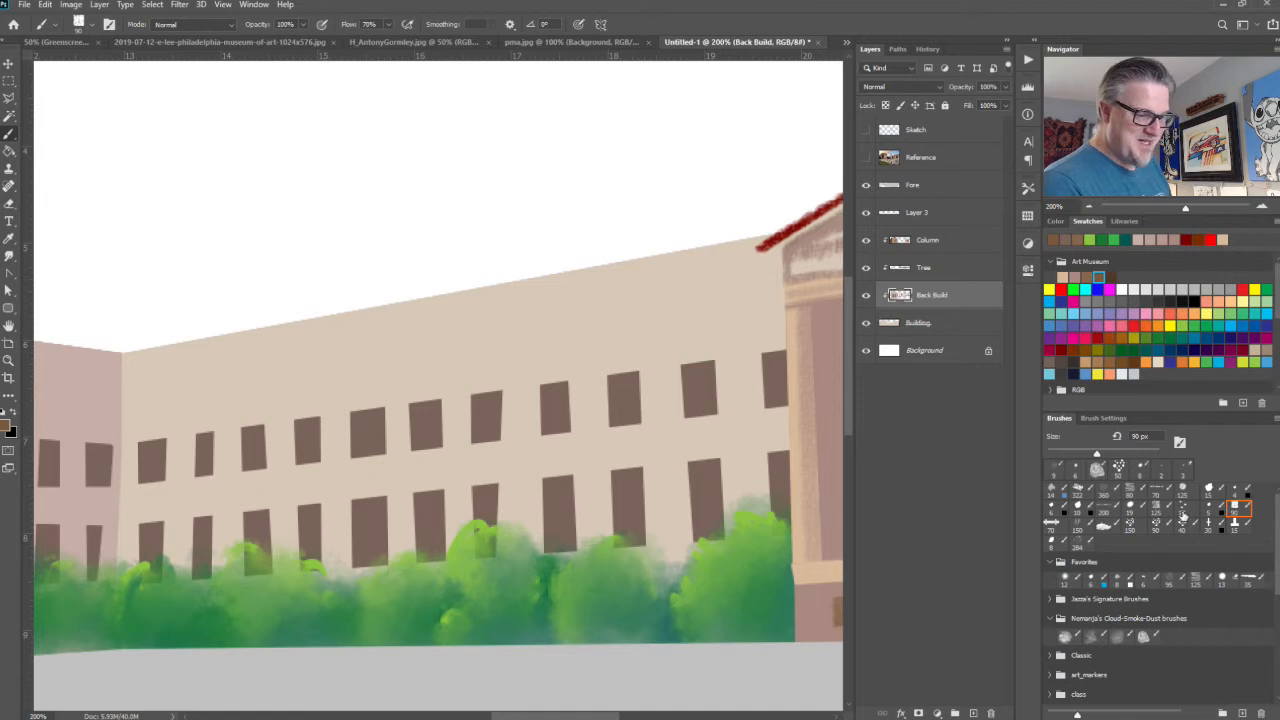
# Step: Choose the rough-edged 125 px brush preset and reduce its size to 9 px
pyautogui.click(1184, 490)
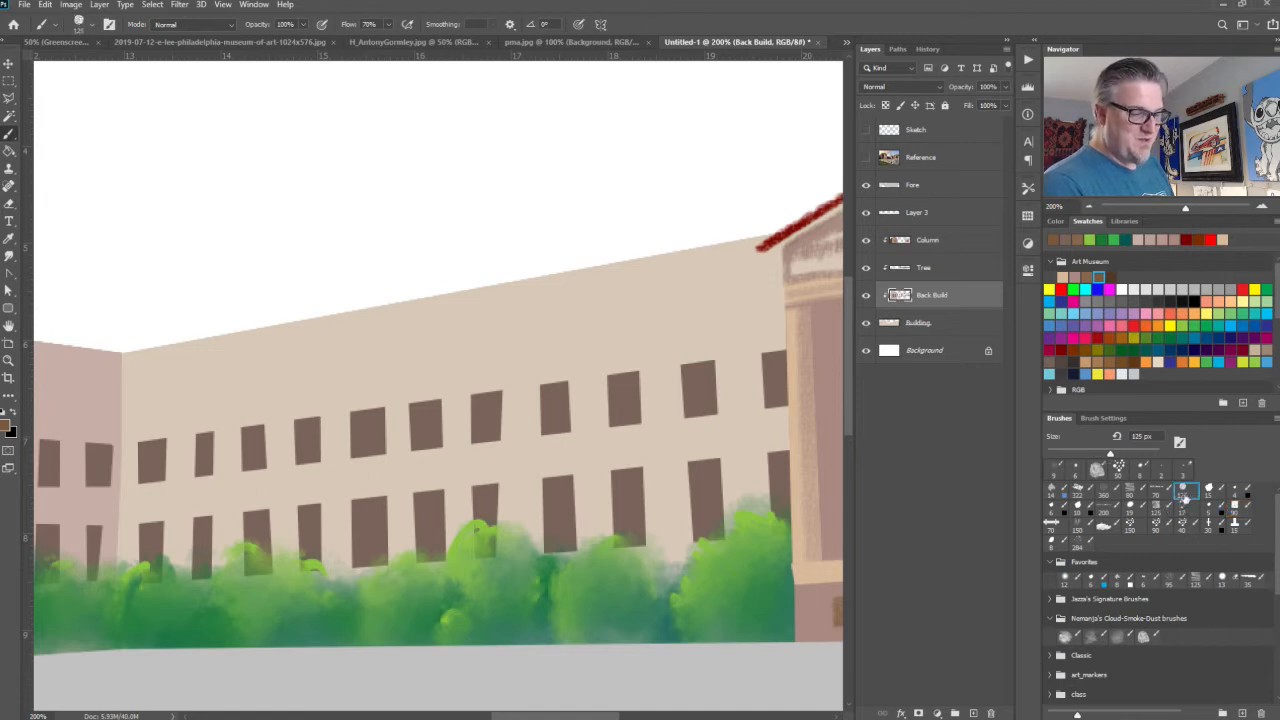
pyautogui.press('[')
pyautogui.press('[')
pyautogui.press('[')
pyautogui.press('[')
pyautogui.press('[')
pyautogui.press('[')
pyautogui.press('[')
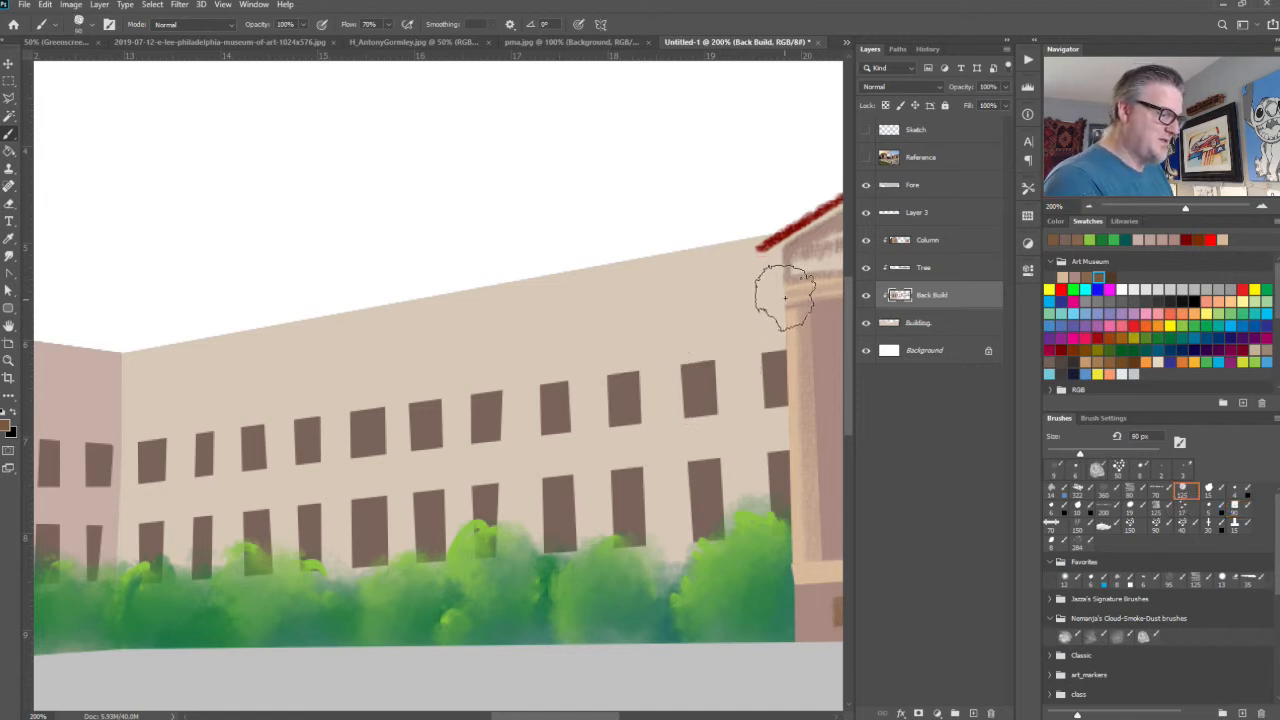
pyautogui.press('[')
pyautogui.press('[')
pyautogui.press('[')
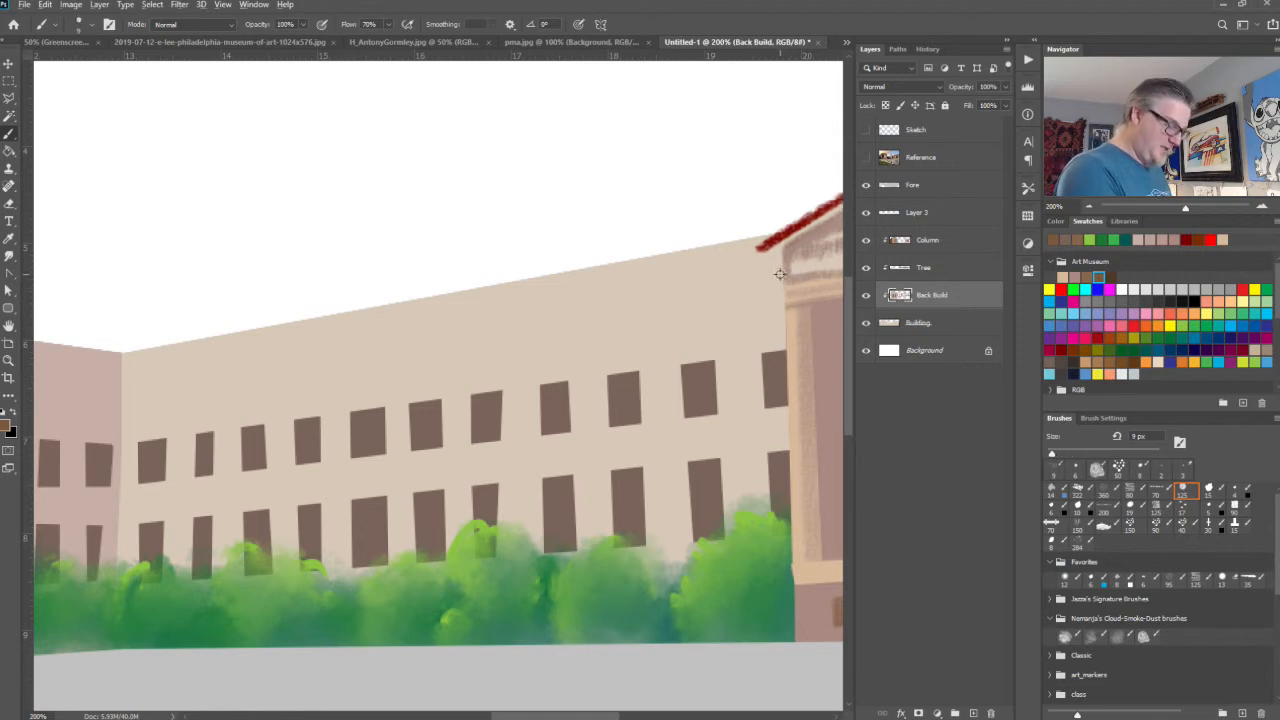
# Step: Try a straight brown cornice line from the red-roofed building to the wall corner, and undo it
pyautogui.keyDown('alt'); pyautogui.click(785, 267); pyautogui.keyUp('alt')
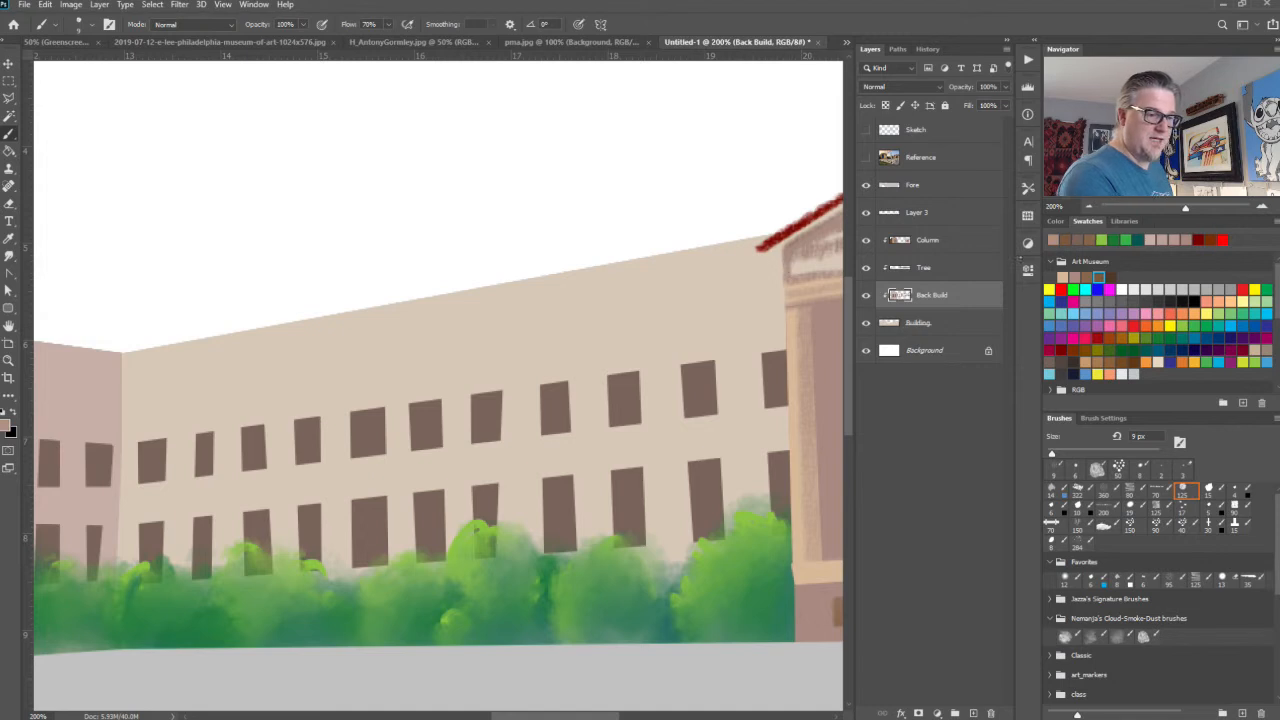
pyautogui.click(1099, 275)
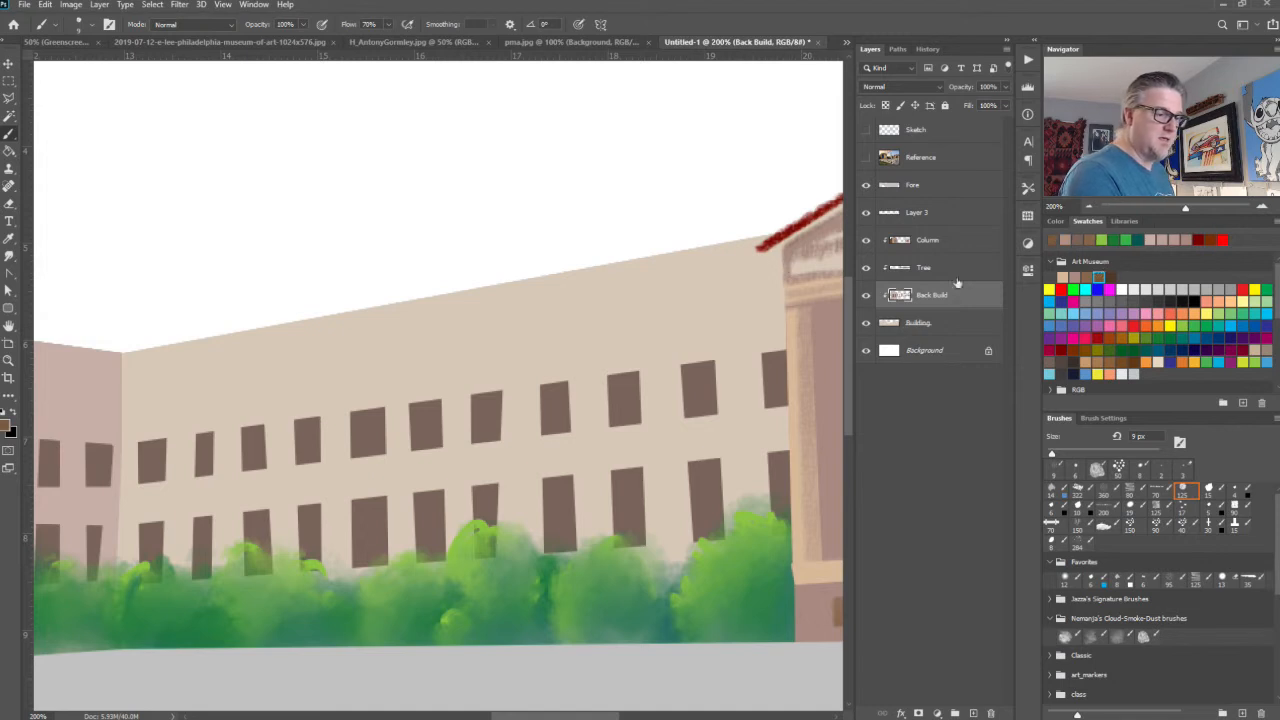
pyautogui.click(785, 269)
pyautogui.keyDown('shift'); pyautogui.click(122, 378); pyautogui.keyUp('shift')
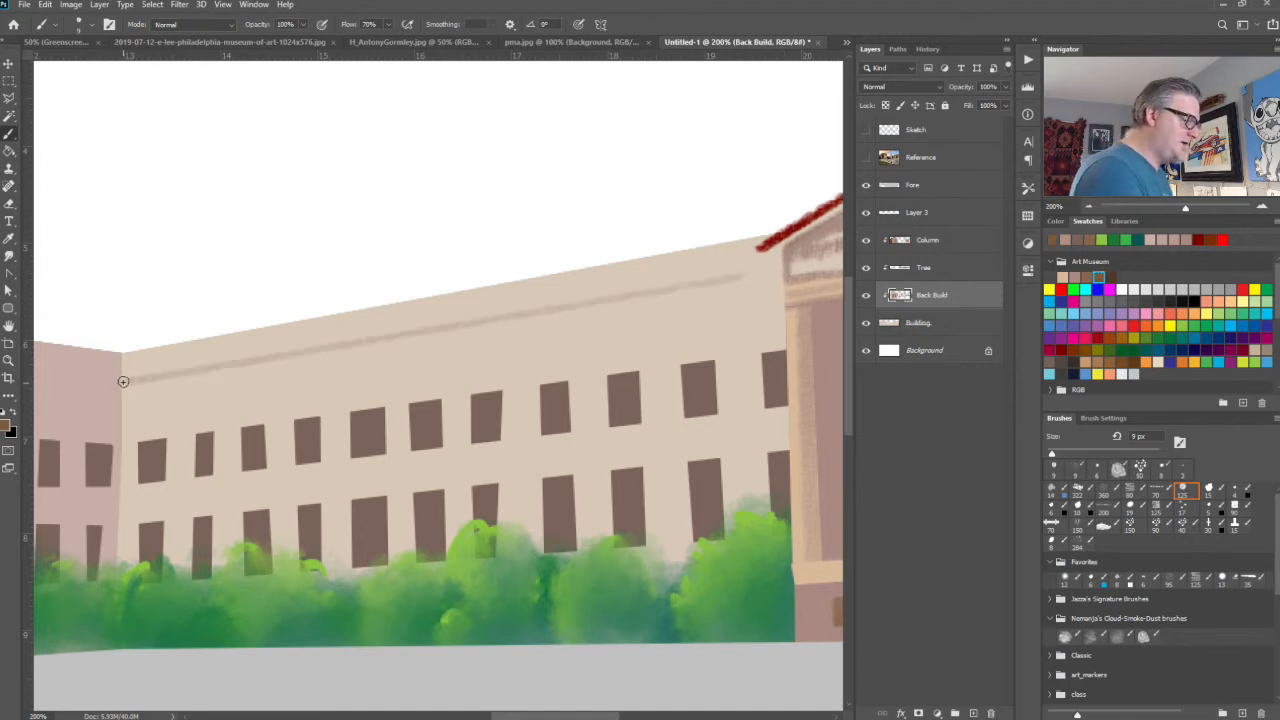
pyautogui.hotkey('ctrl', 'z')
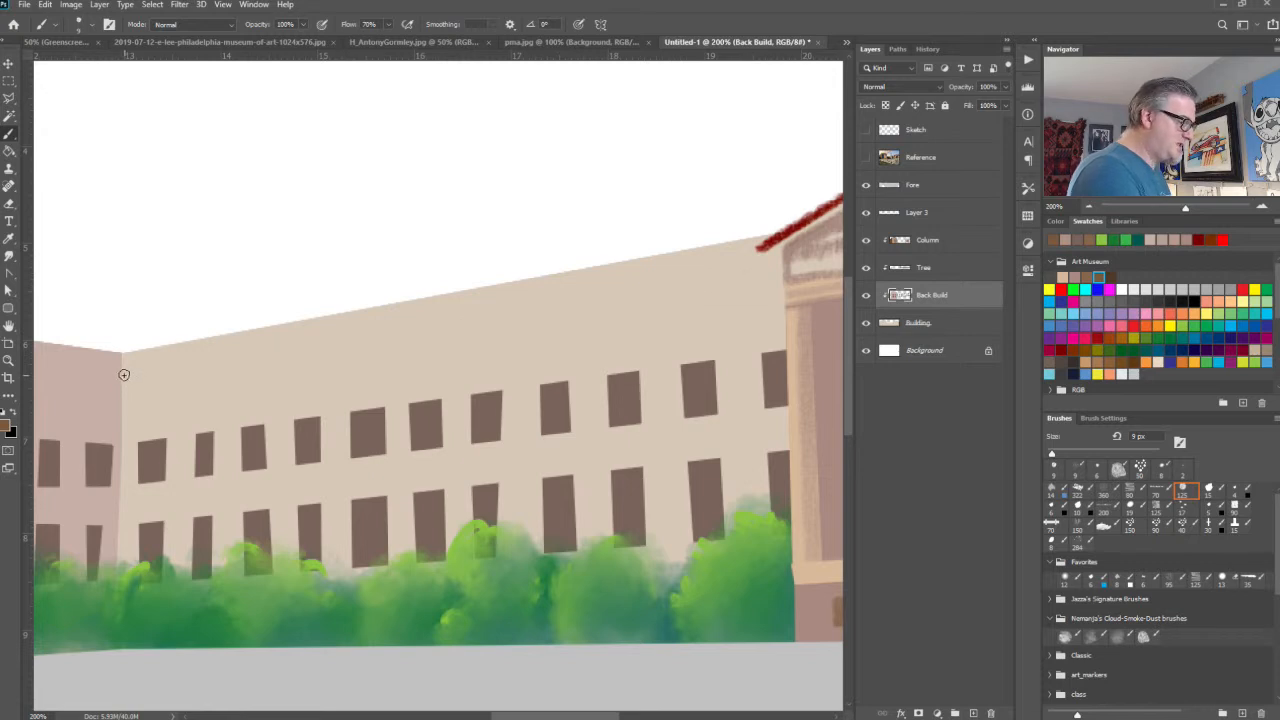
# Step: Paint a straight brown cornice line below the cream wall's roof edge, darken it with a second pass, and dab its end
pyautogui.keyDown('shift'); pyautogui.click(782, 276); pyautogui.keyUp('shift')
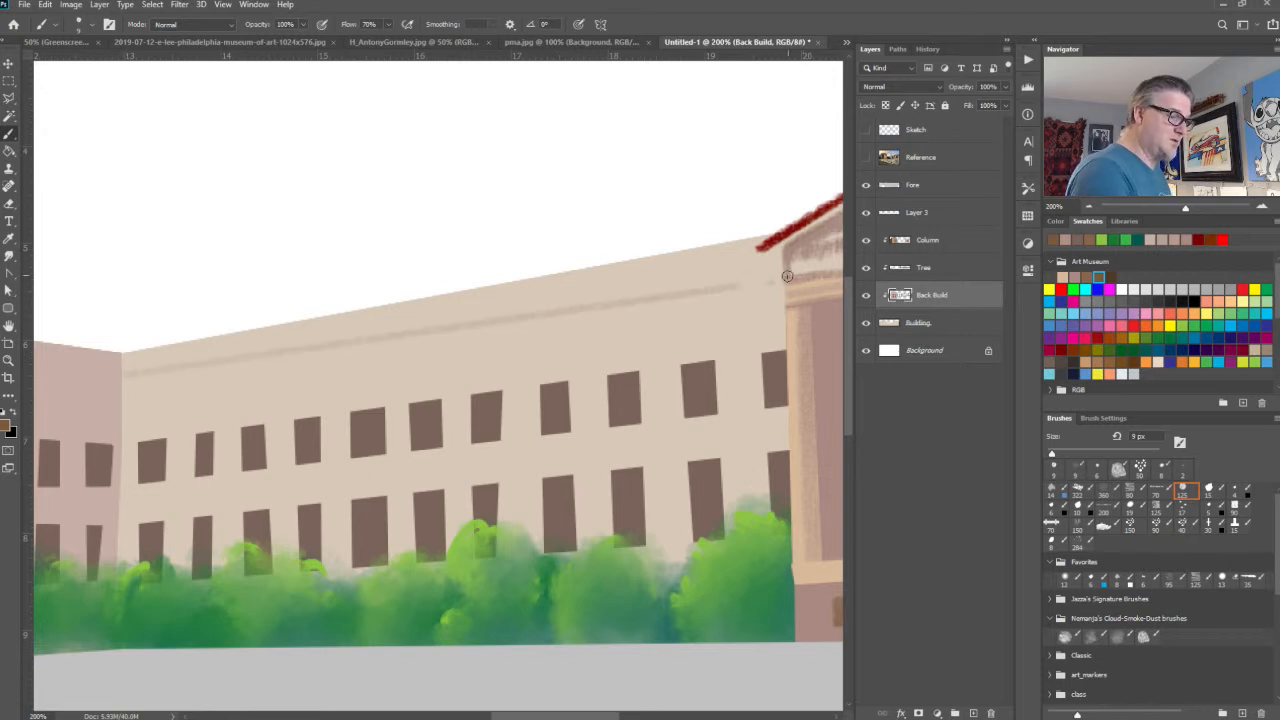
pyautogui.keyDown('shift'); pyautogui.click(121, 376); pyautogui.keyUp('shift')
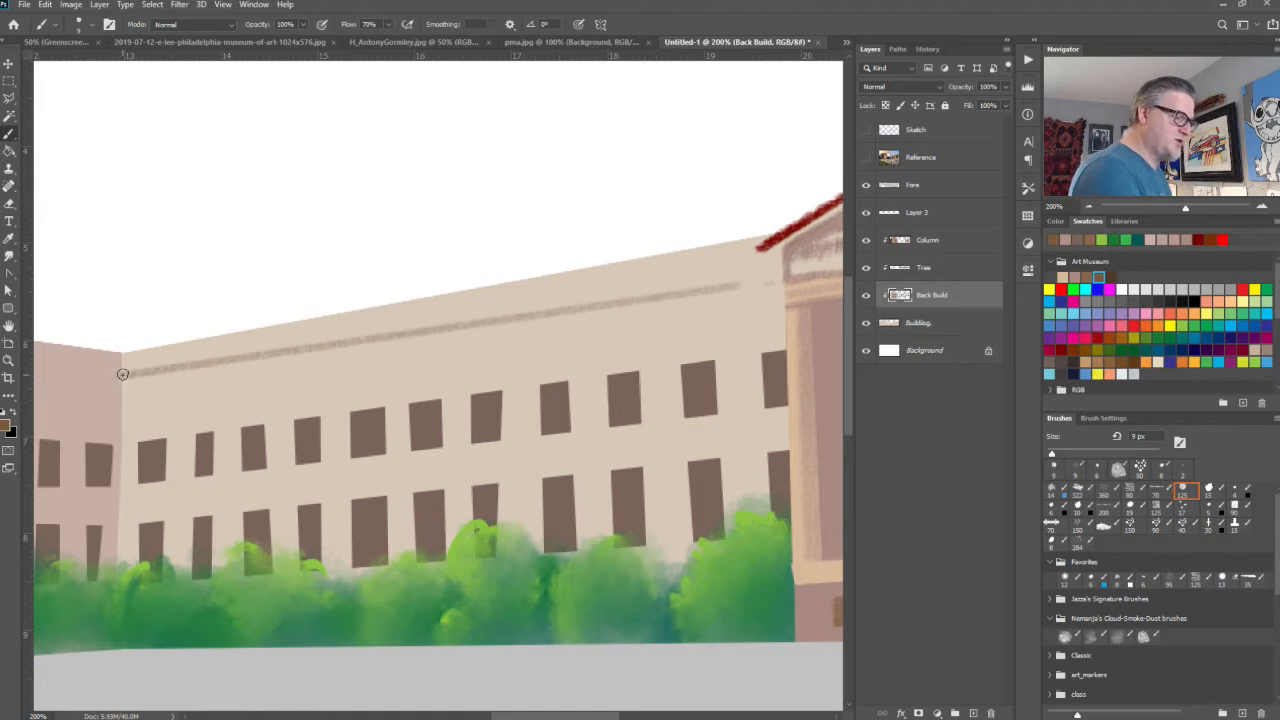
pyautogui.click(738, 287)
pyautogui.keyDown('shift'); pyautogui.click(771, 284); pyautogui.keyUp('shift')
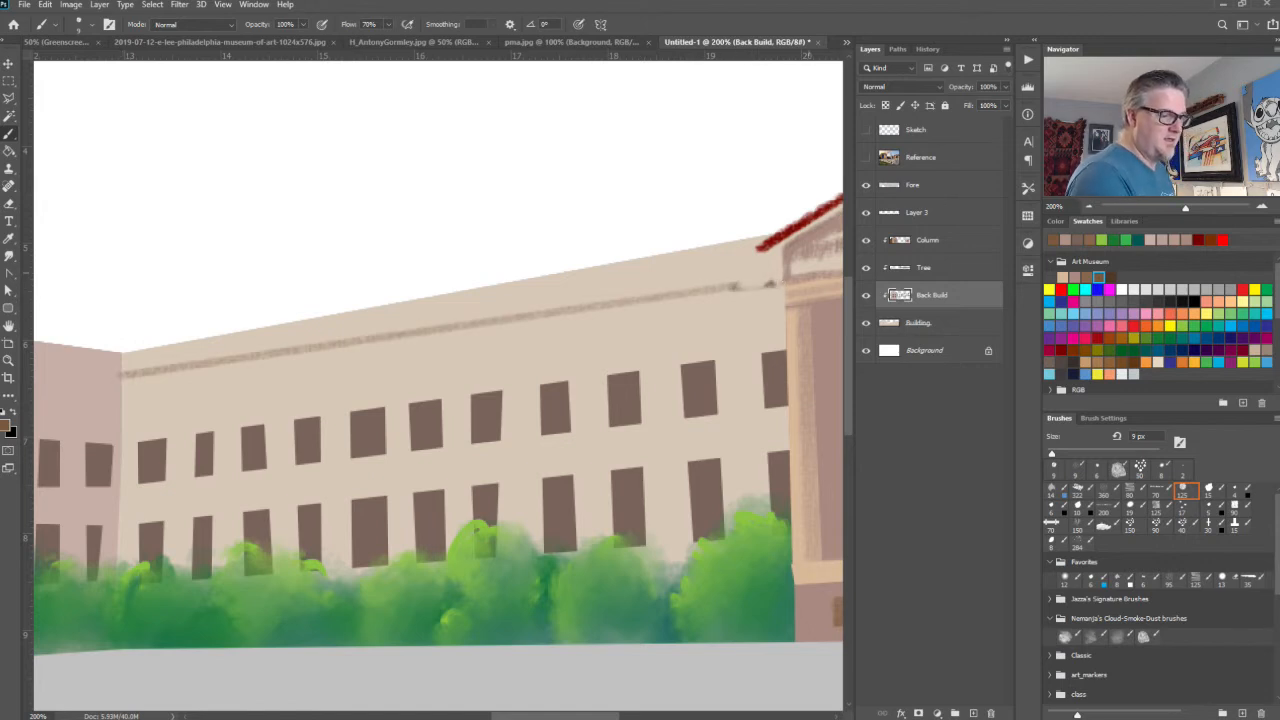
# Step: On the Tree layer, paint brown strokes over the gap in the cornice line beside the red-roofed building
pyautogui.click(935, 275)
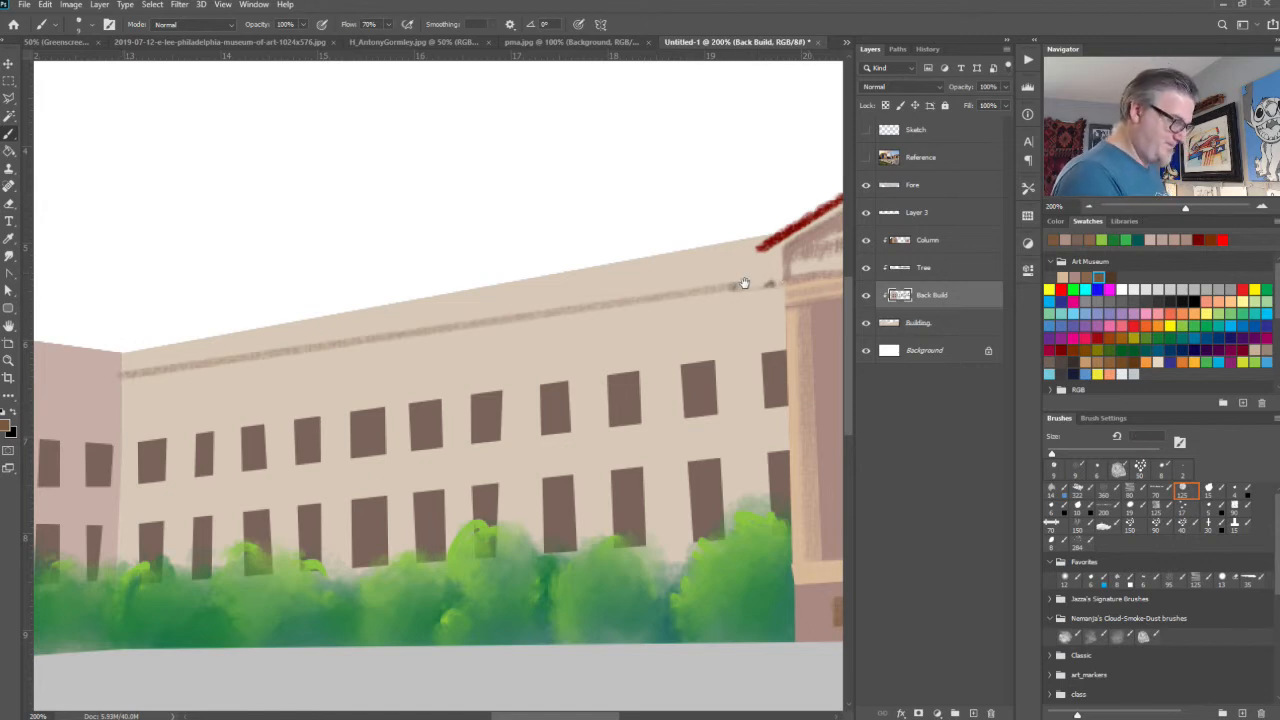
pyautogui.press('space')
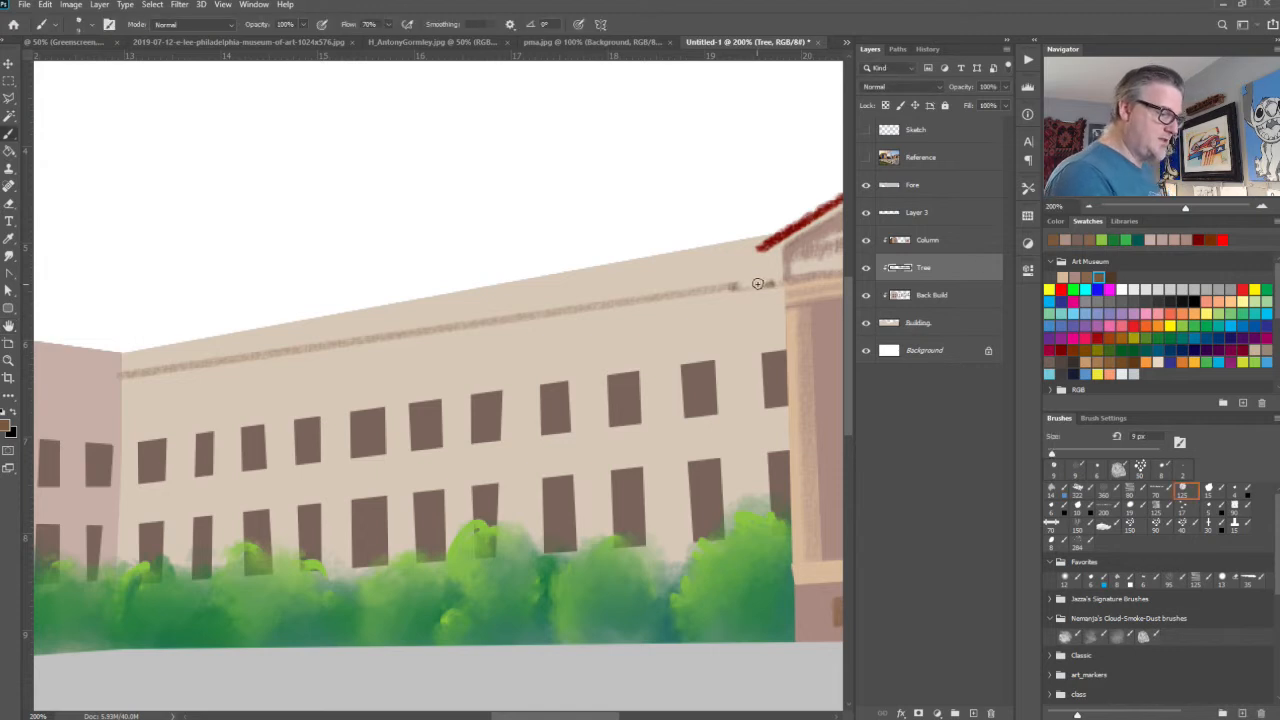
pyautogui.moveTo(764, 276); pyautogui.dragTo(763, 289)
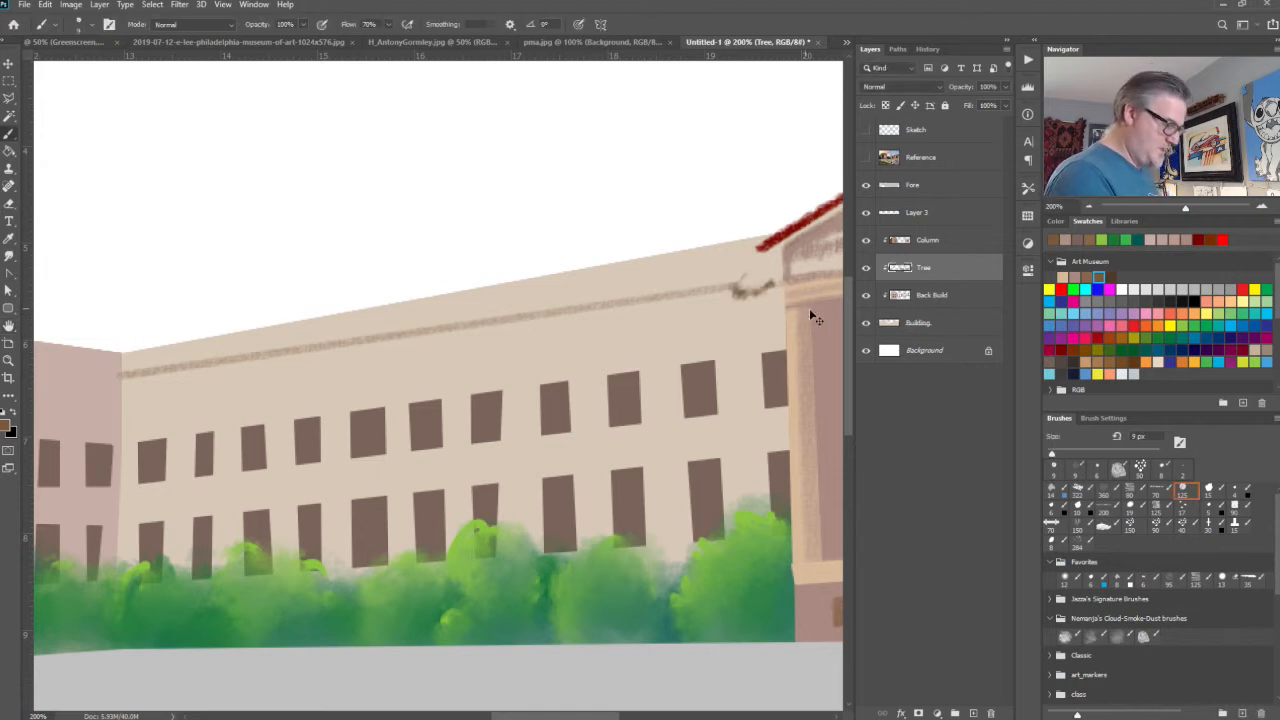
# Step: Undo the last stray brown stroke and, on the Column layer, clean up the cornice line's end with an 8 px eraser
pyautogui.hotkey('ctrl', 'z')
pyautogui.press('e')
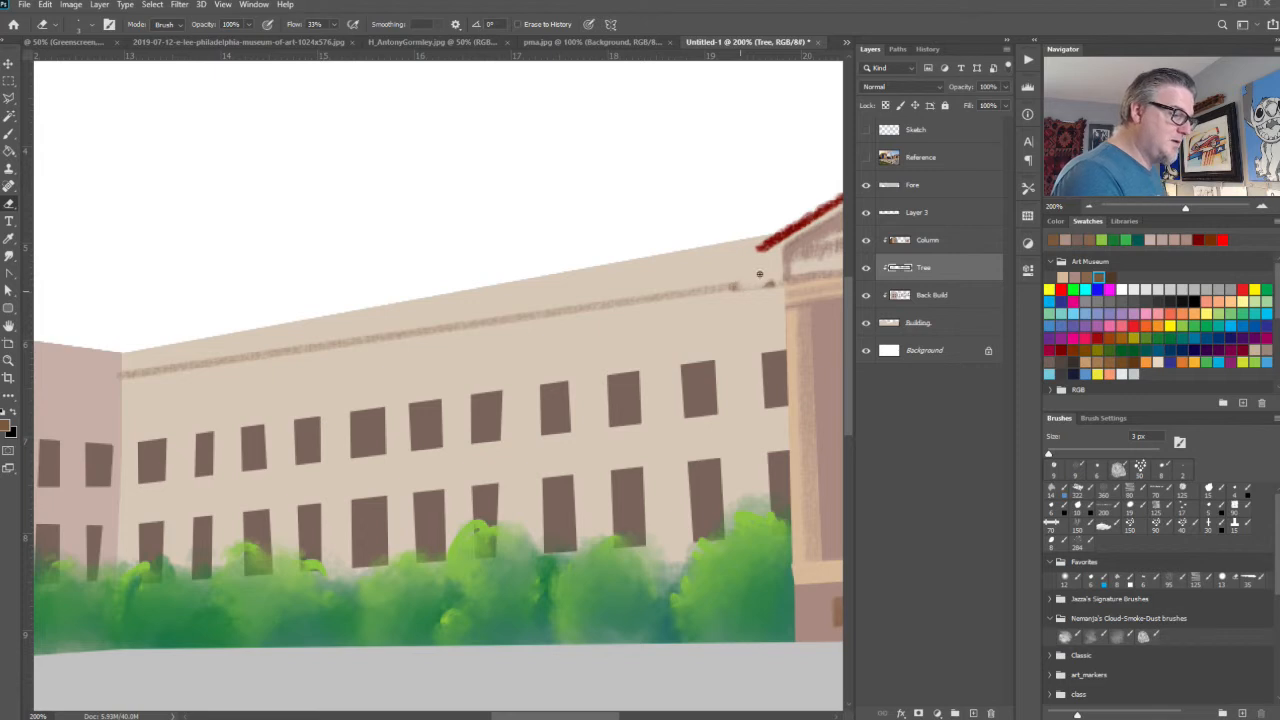
pyautogui.hotkey('alt', ']')
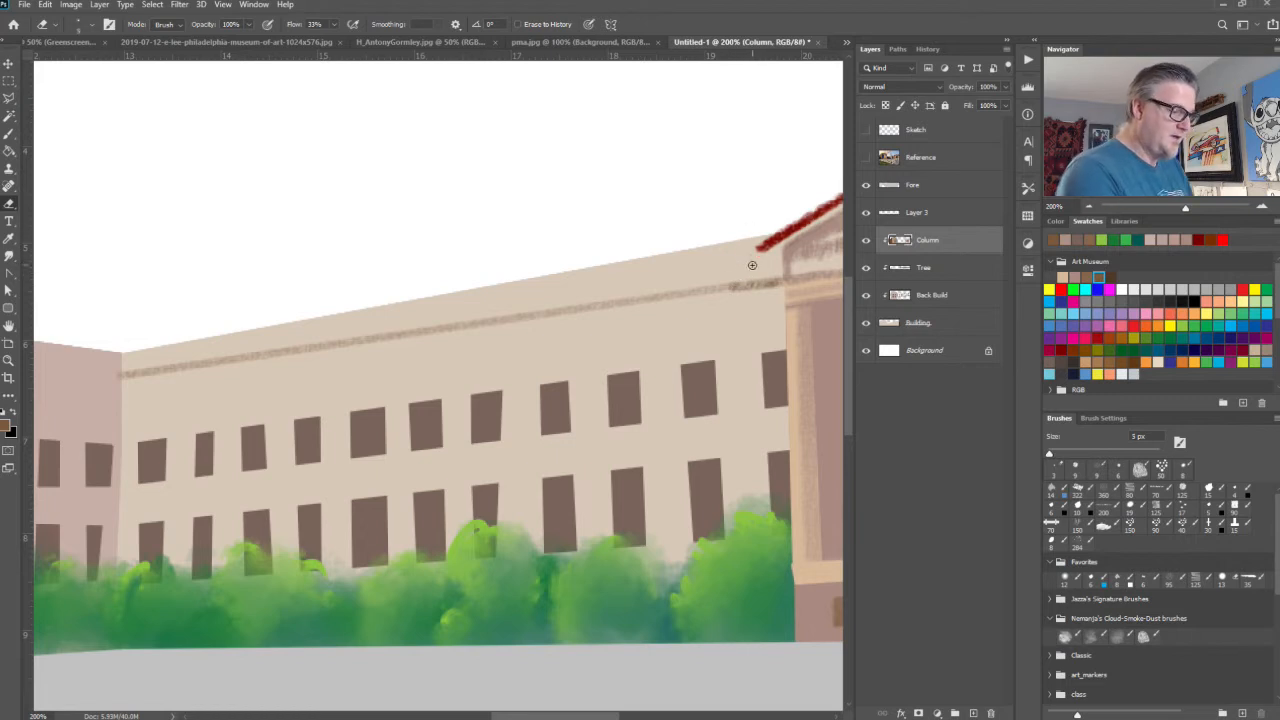
pyautogui.press(']')
pyautogui.press(']')
pyautogui.press(']')
pyautogui.press(']')
pyautogui.press(']')
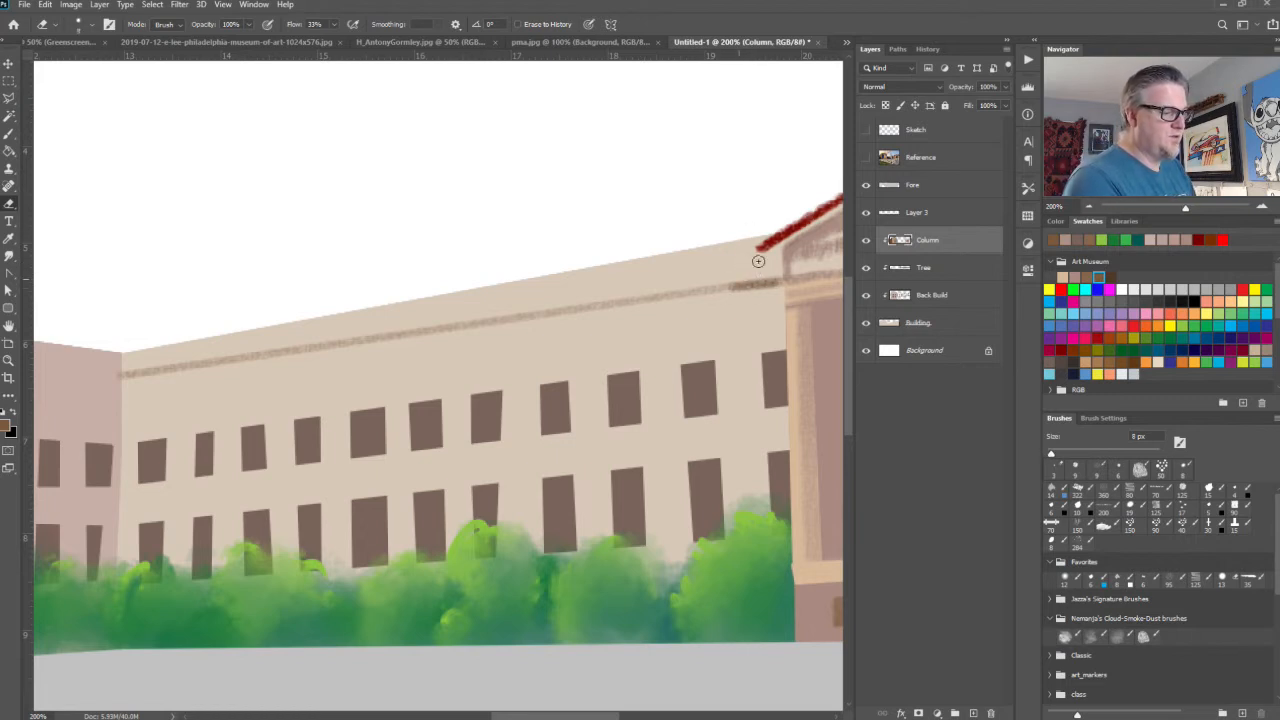
pyautogui.moveTo(728, 292); pyautogui.dragTo(750, 290)
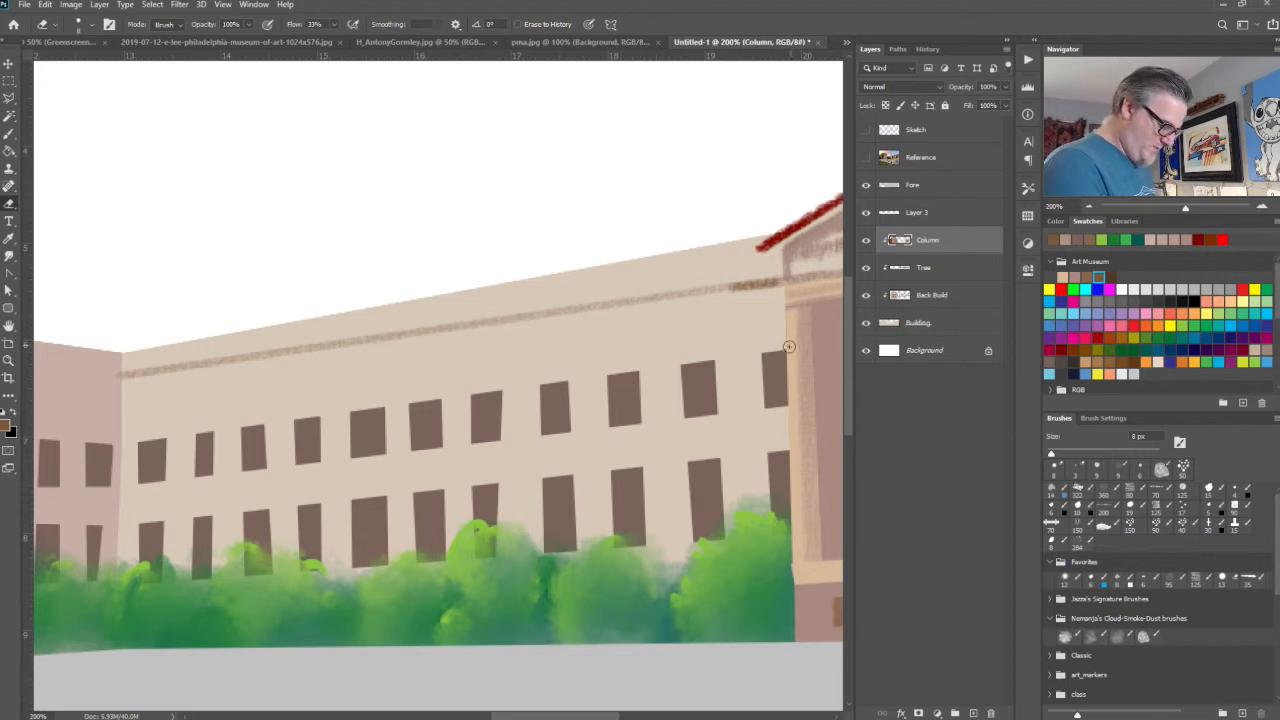
# Step: Paint a short vertical edge under the red roof's corner and recolour it and the cornice line with mauve sampled from the pediment
pyautogui.press('b')
pyautogui.moveTo(764, 259); pyautogui.dragTo(769, 284)
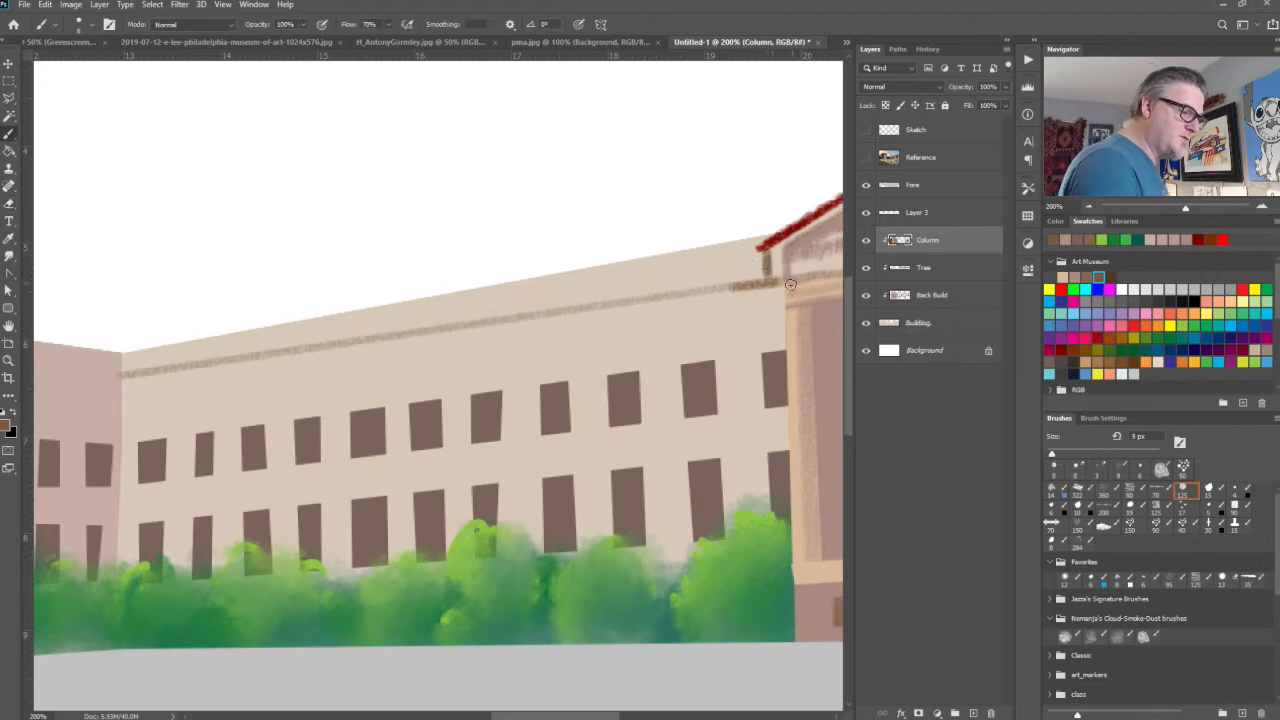
pyautogui.press(']')
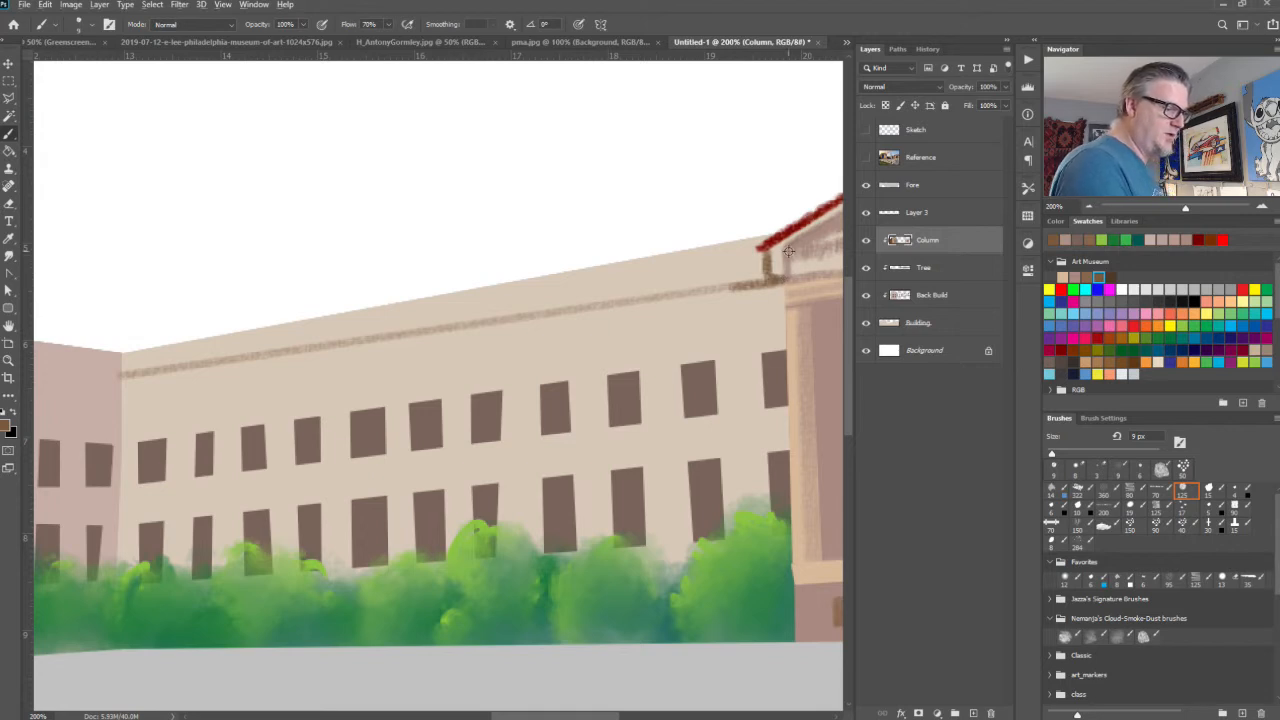
pyautogui.keyDown('alt'); pyautogui.click(789, 251); pyautogui.keyUp('alt')
pyautogui.moveTo(767, 250); pyautogui.dragTo(767, 277)
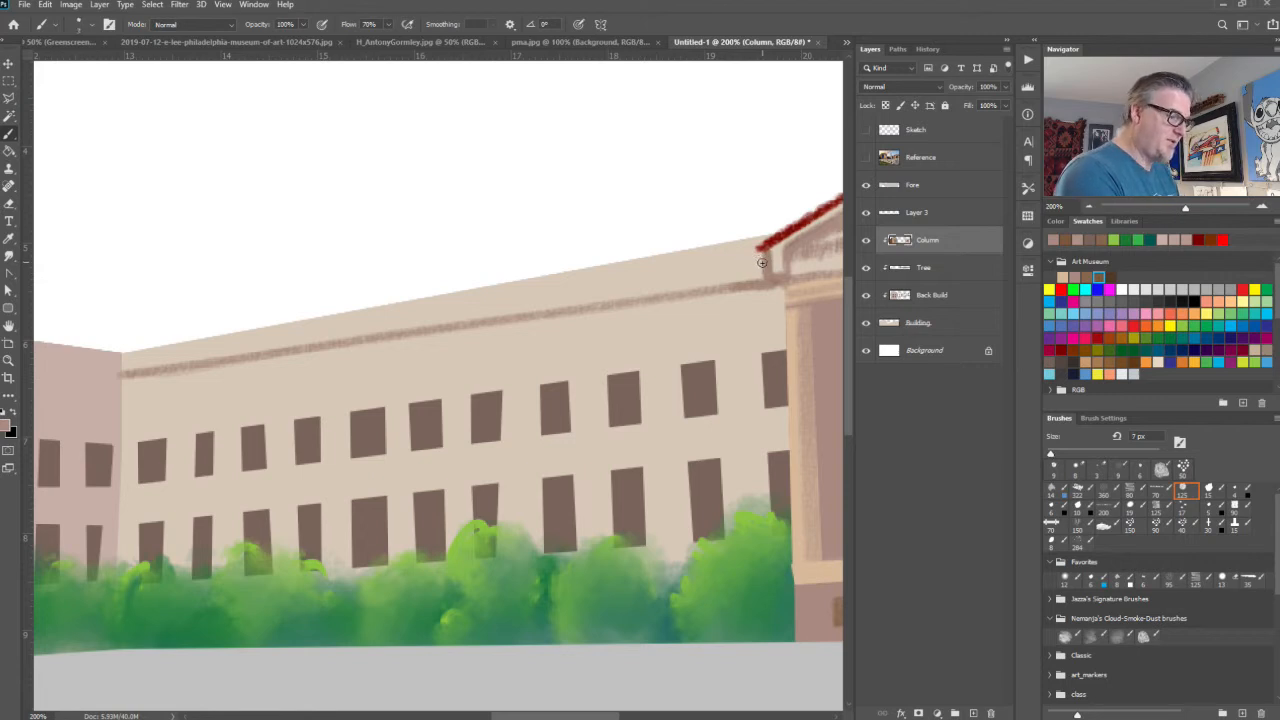
# Step: Outline two thin parallel strips above the cream wall's cornice line with the Polygonal Lasso and fill them with mauve
pyautogui.press('l')
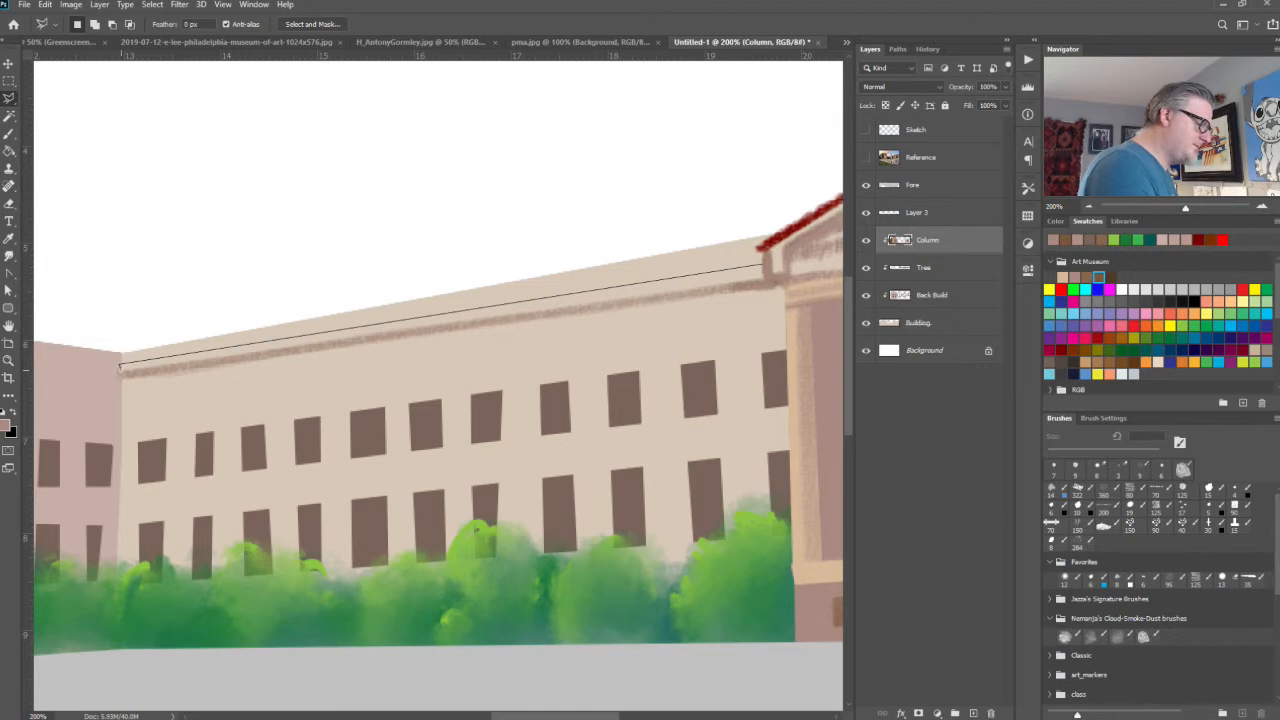
pyautogui.click(120, 366)
pyautogui.click(766, 270)
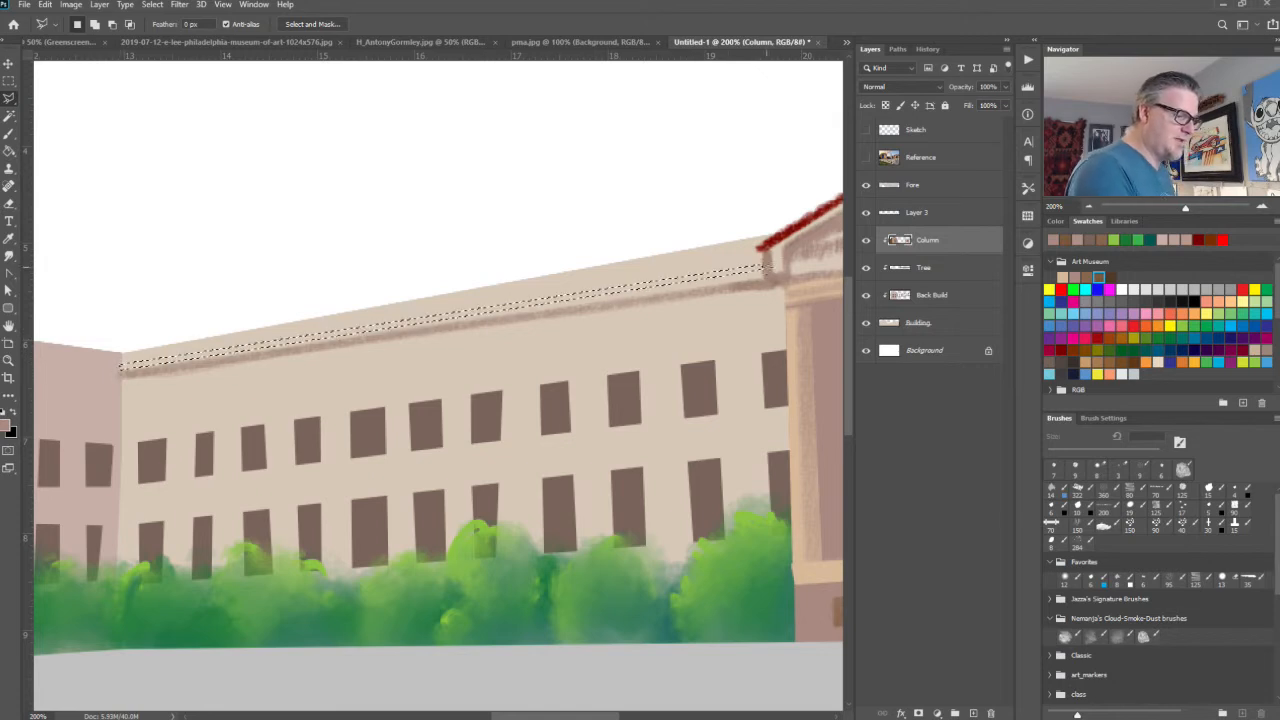
pyautogui.click(760, 255)
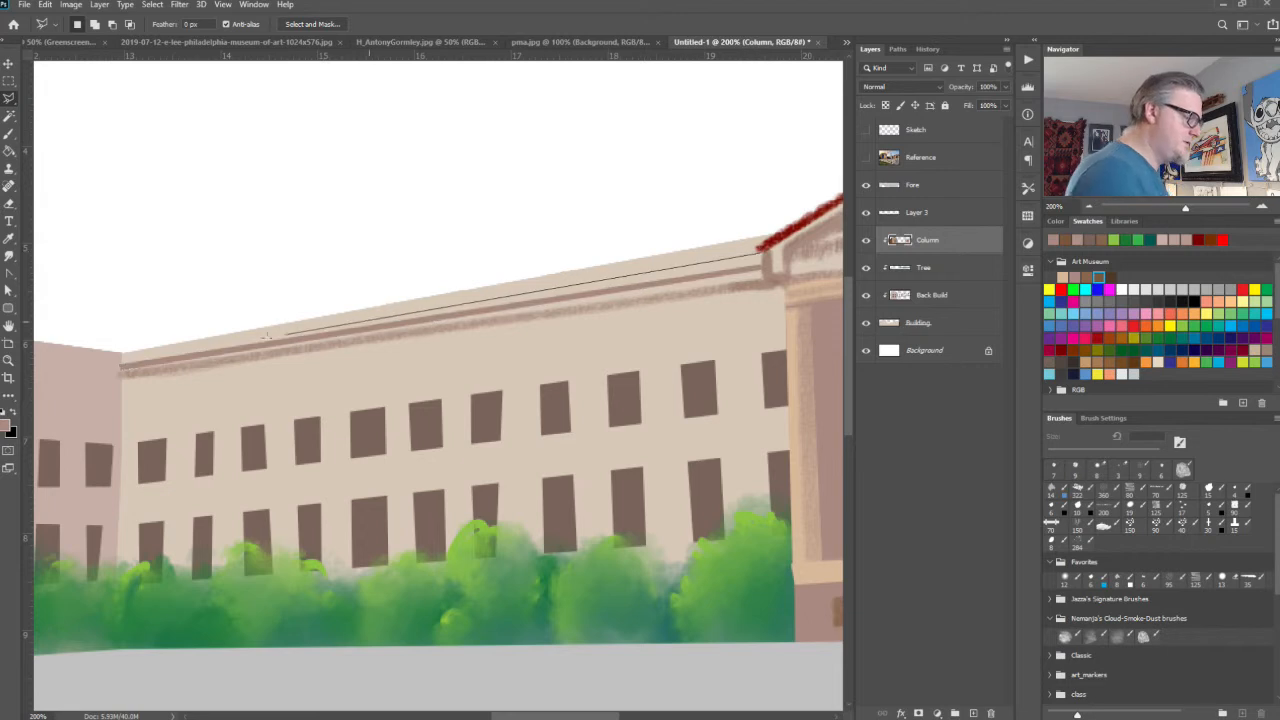
pyautogui.click(120, 360)
pyautogui.click(764, 257)
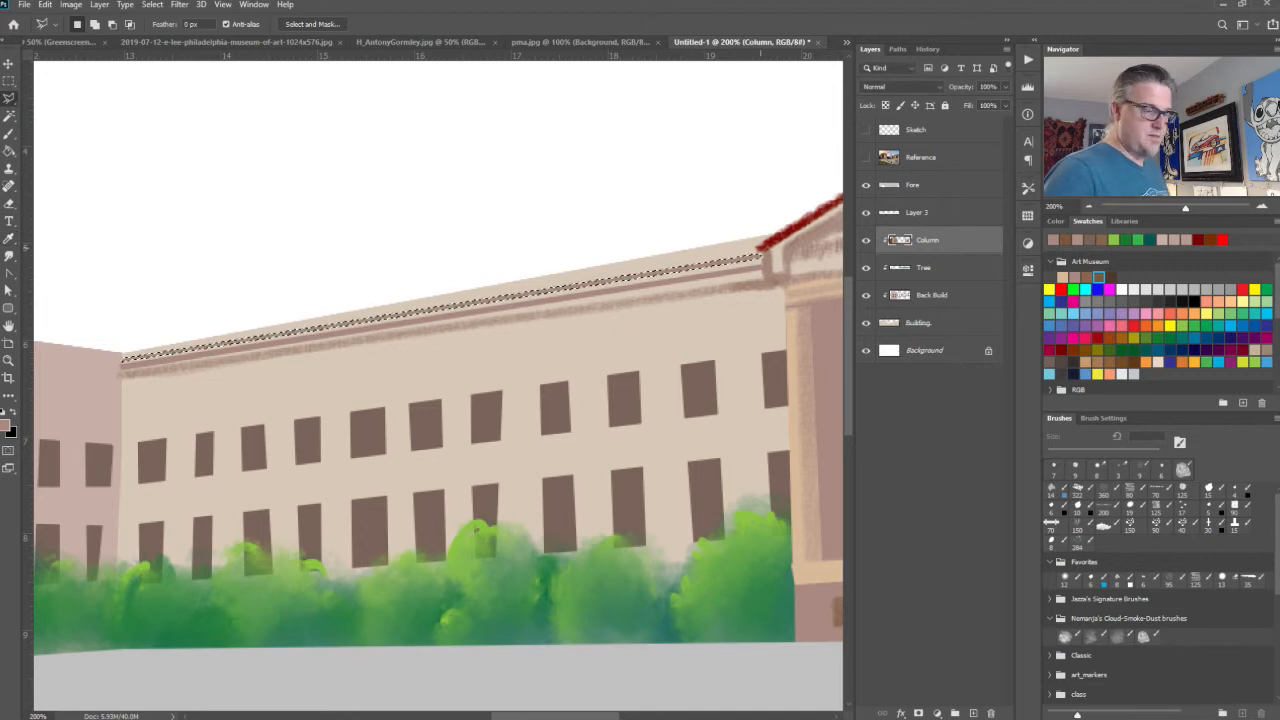
pyautogui.hotkey('ctrl', 'd')
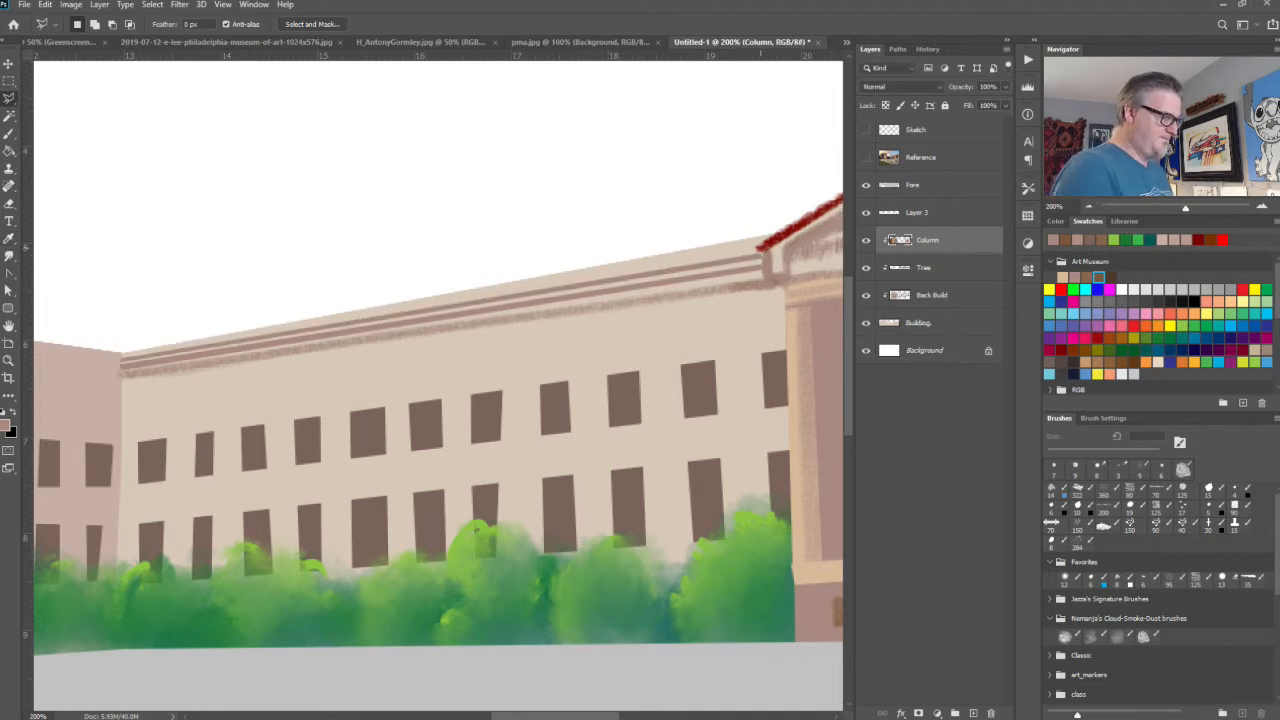
# Step: Brush short mauve tick marks along the cream wall's whole roof edge, up to the red-roofed building
pyautogui.moveTo(269, 489); pyautogui.dragTo(417, 486)
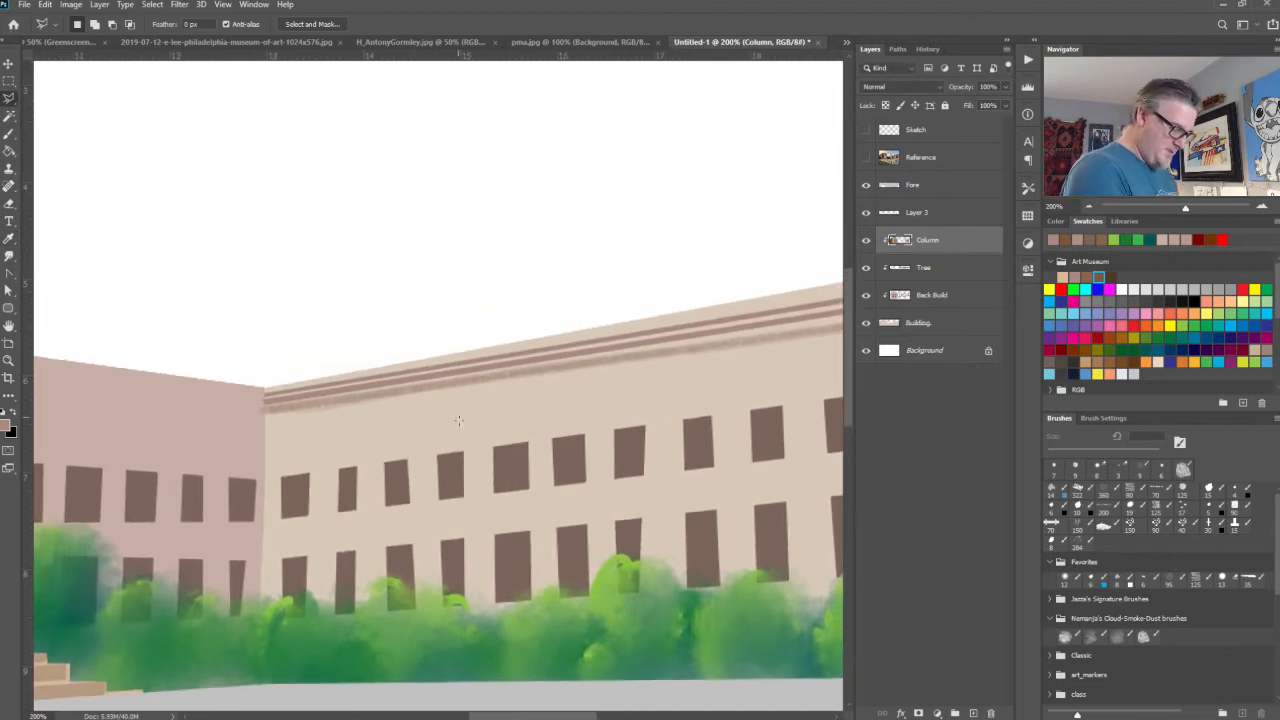
pyautogui.press('b')
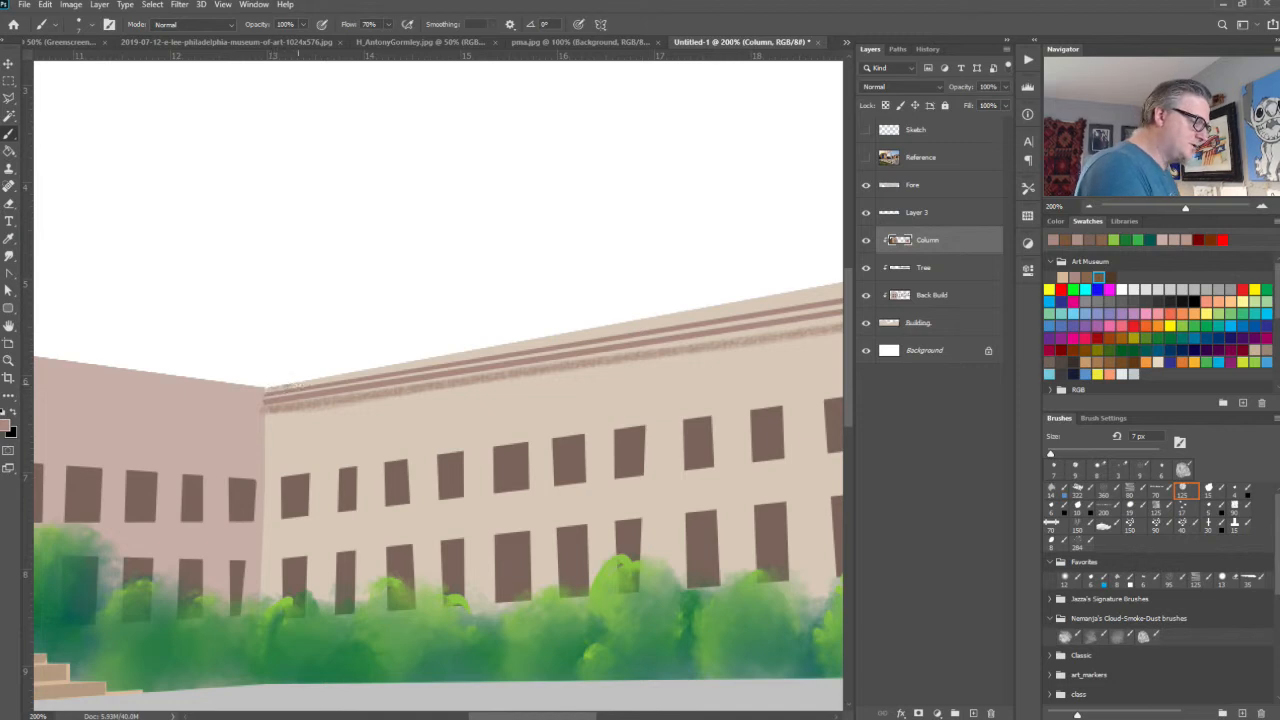
pyautogui.moveTo(296, 386)
pyautogui.mouseDown()
pyautogui.moveTo(782, 297)
pyautogui.moveTo(805, 307)
pyautogui.moveTo(809, 293)
pyautogui.mouseUp()
pyautogui.moveTo(768, 361)
pyautogui.mouseDown()
pyautogui.moveTo(568, 474)
pyautogui.moveTo(415, 415)
pyautogui.mouseUp()
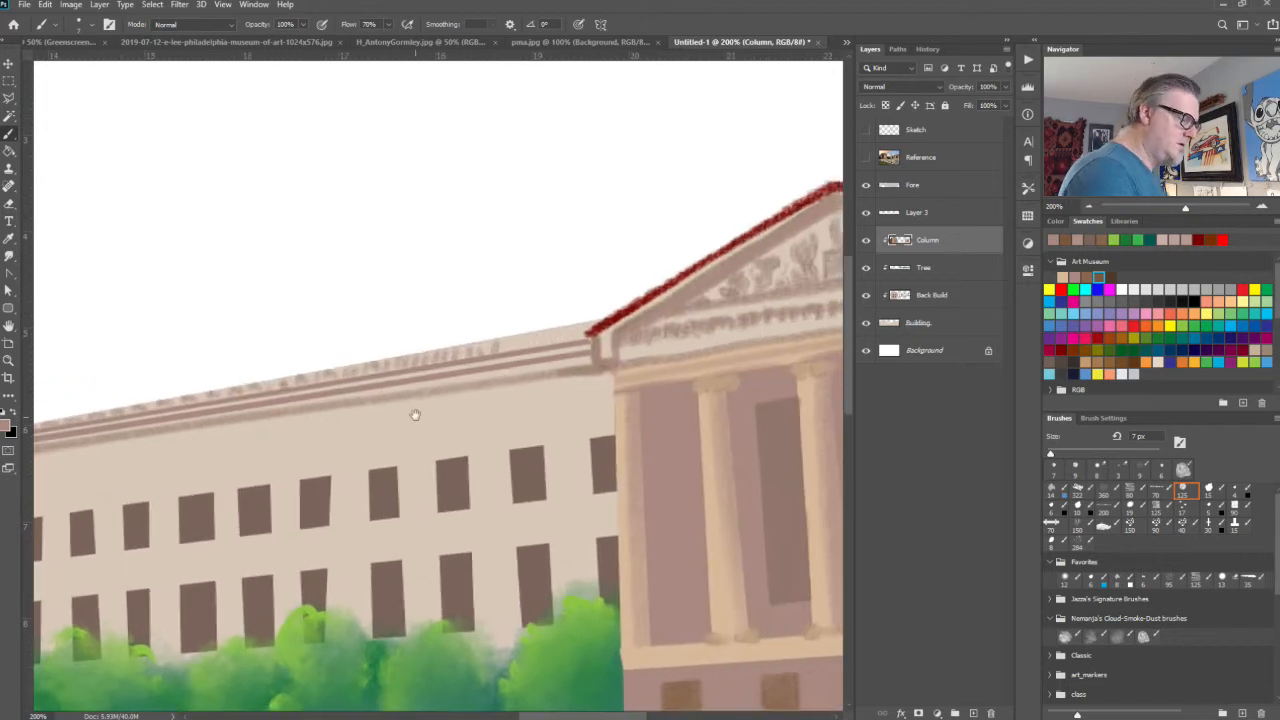
pyautogui.moveTo(488, 344)
pyautogui.mouseDown()
pyautogui.moveTo(486, 358)
pyautogui.moveTo(518, 350)
pyautogui.mouseUp()
pyautogui.moveTo(531, 334)
pyautogui.mouseDown()
pyautogui.moveTo(530, 348)
pyautogui.moveTo(545, 347)
pyautogui.mouseUp()
pyautogui.moveTo(558, 331)
pyautogui.mouseDown()
pyautogui.moveTo(558, 345)
pyautogui.moveTo(571, 342)
pyautogui.mouseUp()
pyautogui.moveTo(582, 325)
pyautogui.mouseDown()
pyautogui.moveTo(586, 359)
pyautogui.moveTo(496, 375)
pyautogui.mouseUp()
# Step: Brush rough mauve texture along the lower cornice line of the cream wall, working from the red-roofed building towards the wall corner
pyautogui.moveTo(587, 359); pyautogui.dragTo(429, 385)
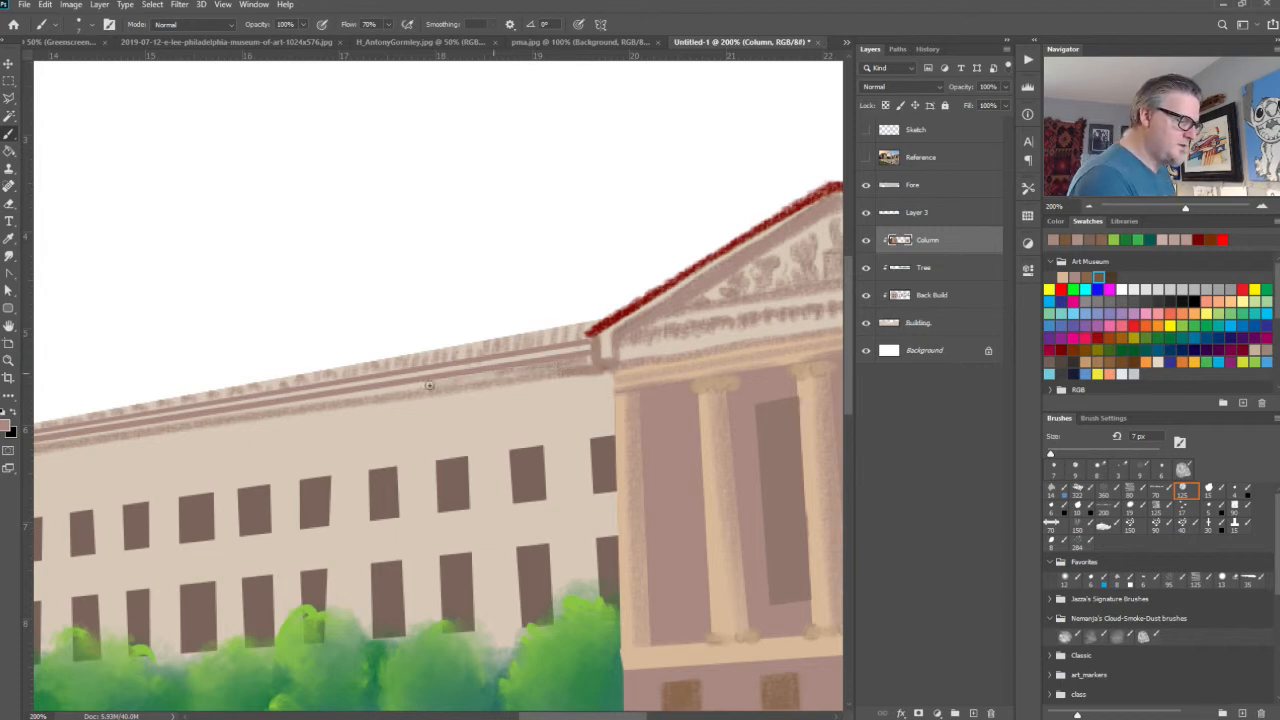
pyautogui.moveTo(508, 371); pyautogui.dragTo(375, 394)
pyautogui.moveTo(449, 381); pyautogui.dragTo(266, 411)
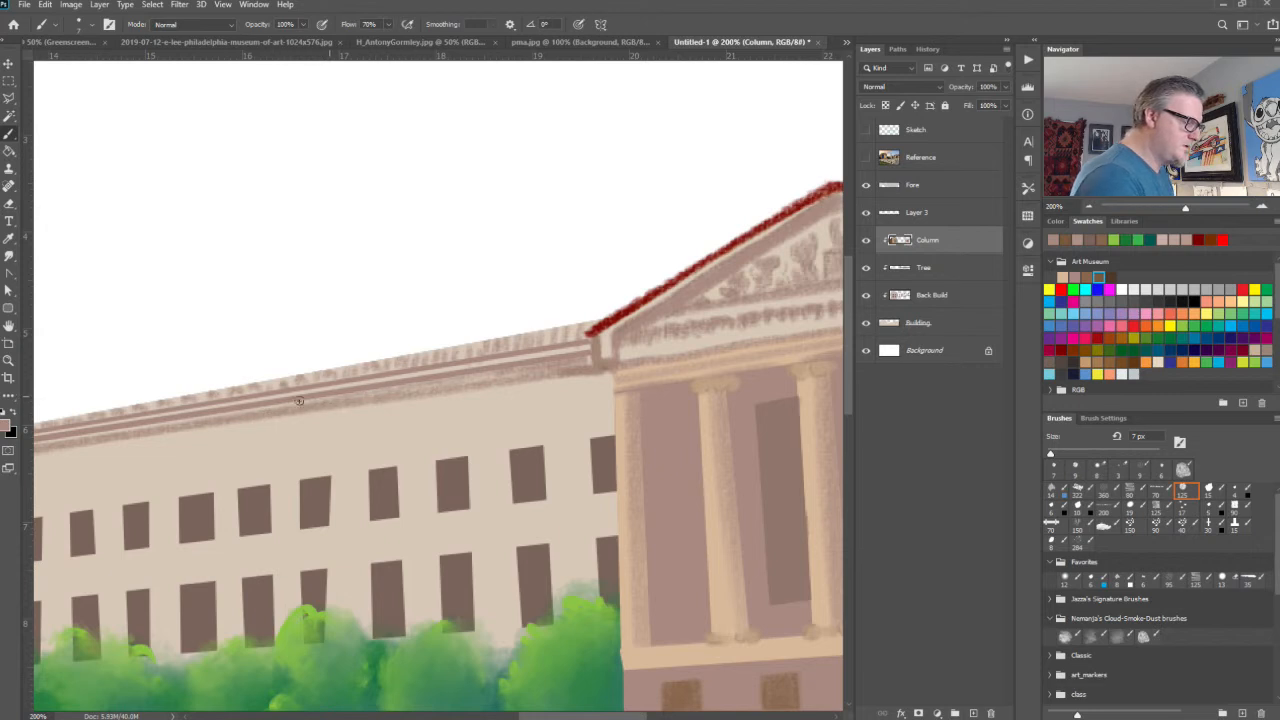
pyautogui.moveTo(349, 451); pyautogui.dragTo(666, 426)
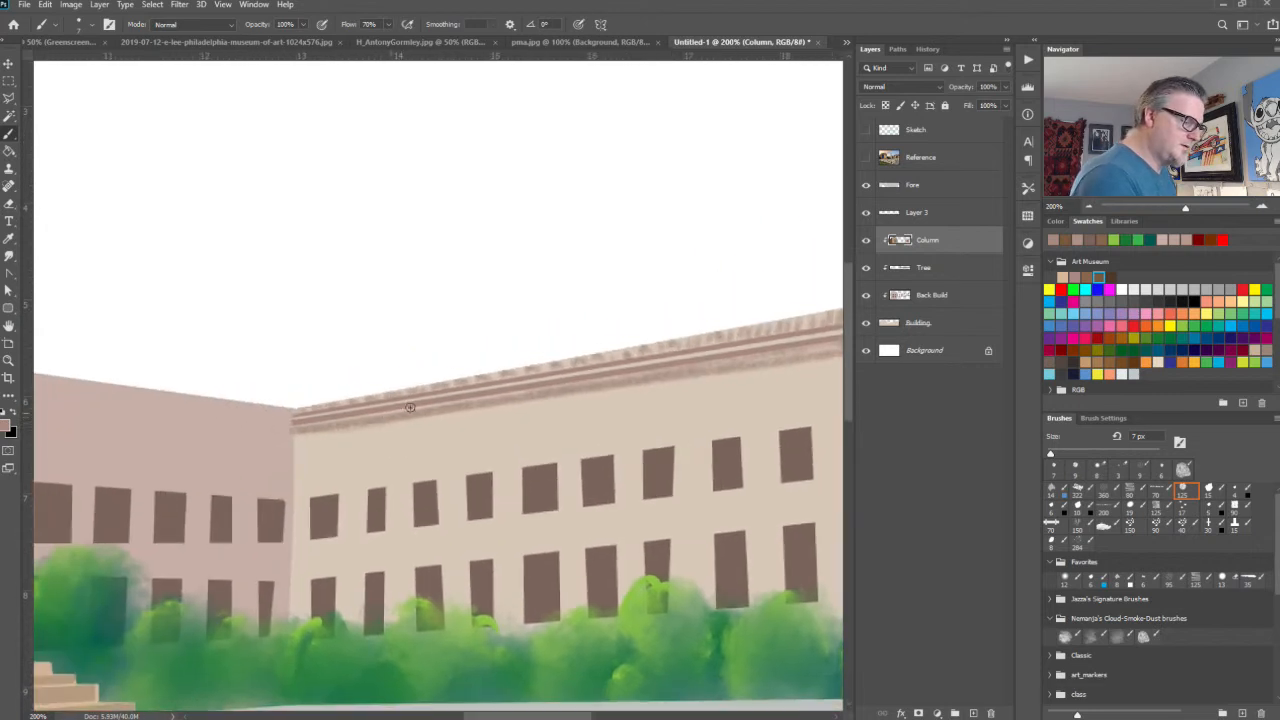
pyautogui.moveTo(610, 380); pyautogui.dragTo(583, 384)
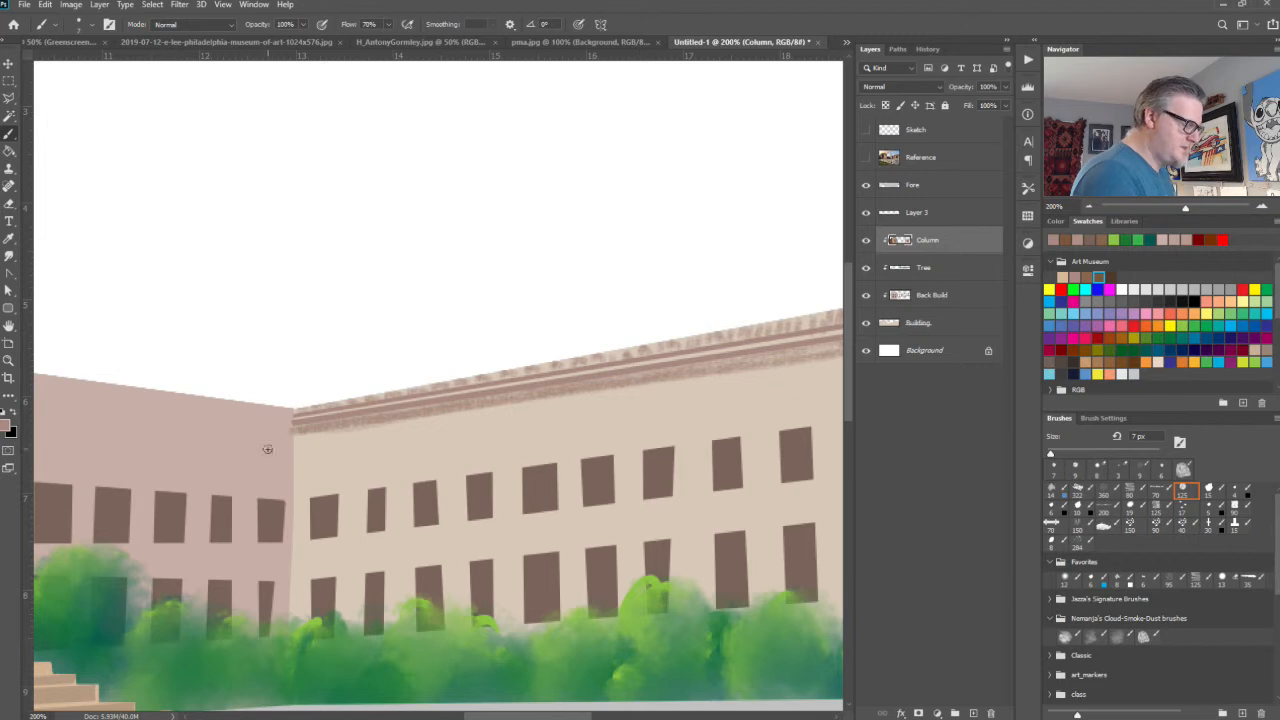
# Step: Paint rough mauve marks along the pink wall's roof edge and fill a lassoed strip just below them with mauve
pyautogui.moveTo(328, 496); pyautogui.dragTo(697, 466)
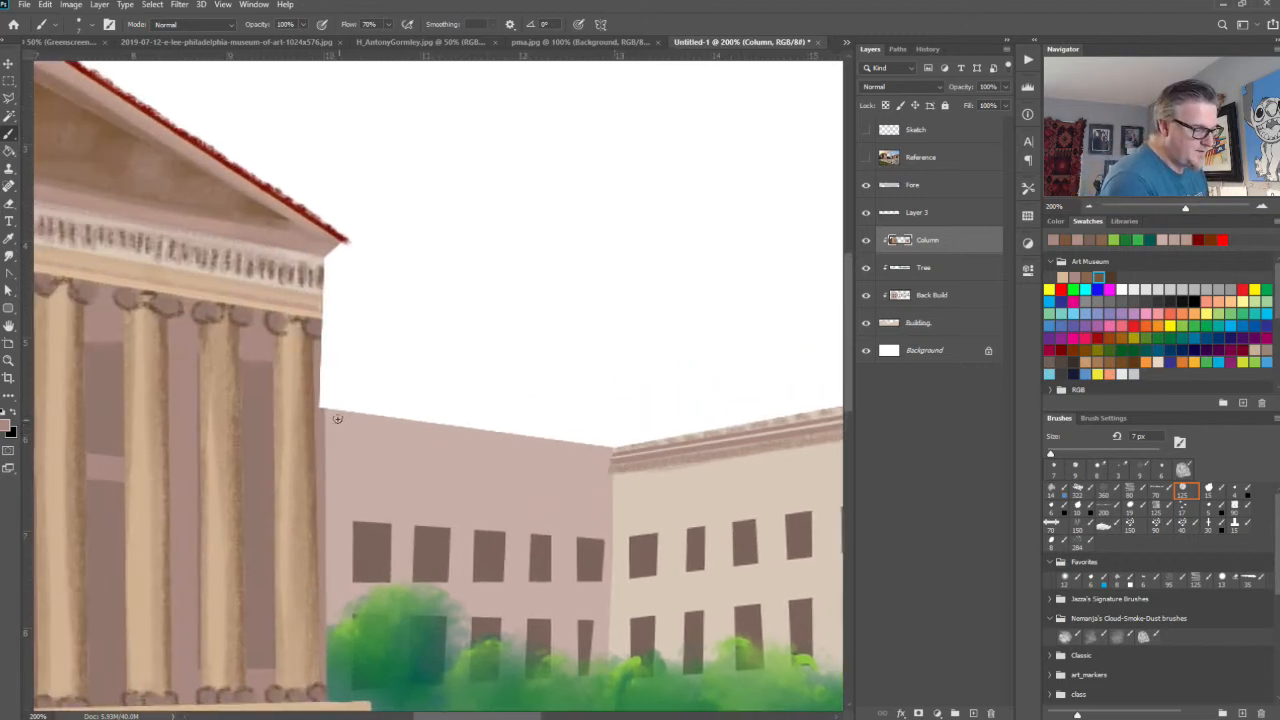
pyautogui.moveTo(328, 412); pyautogui.dragTo(609, 449)
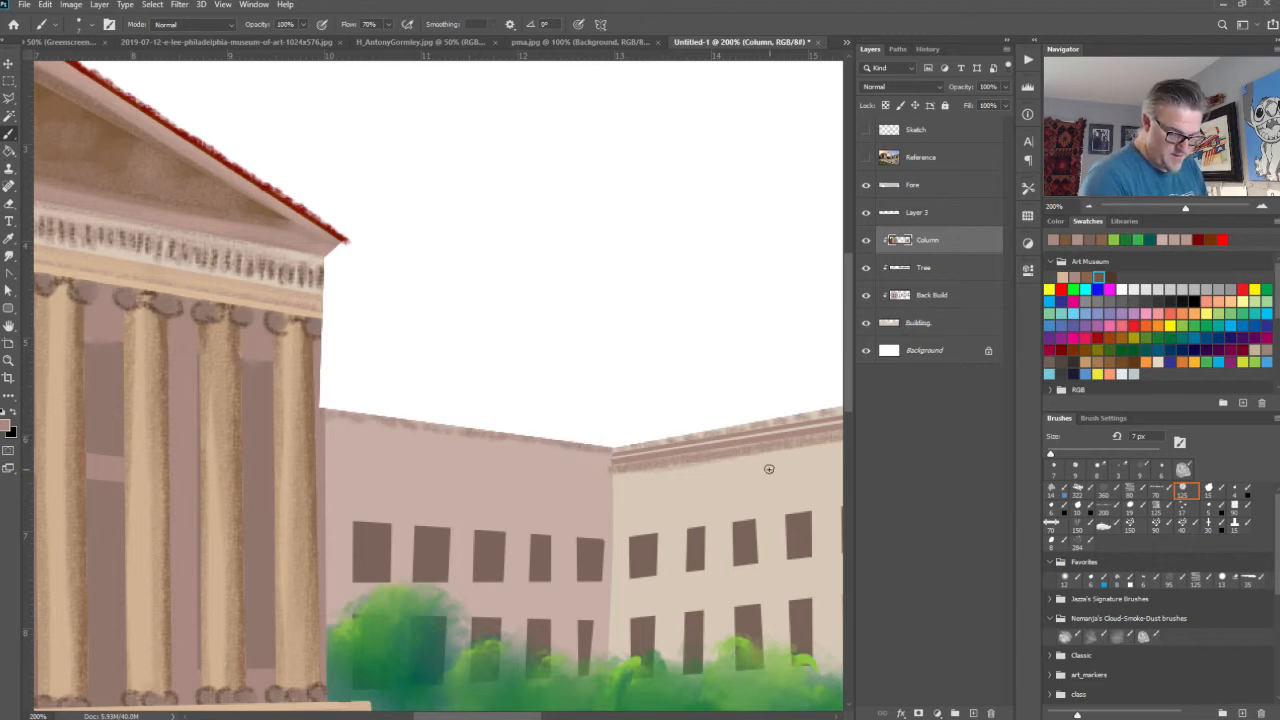
pyautogui.press('l')
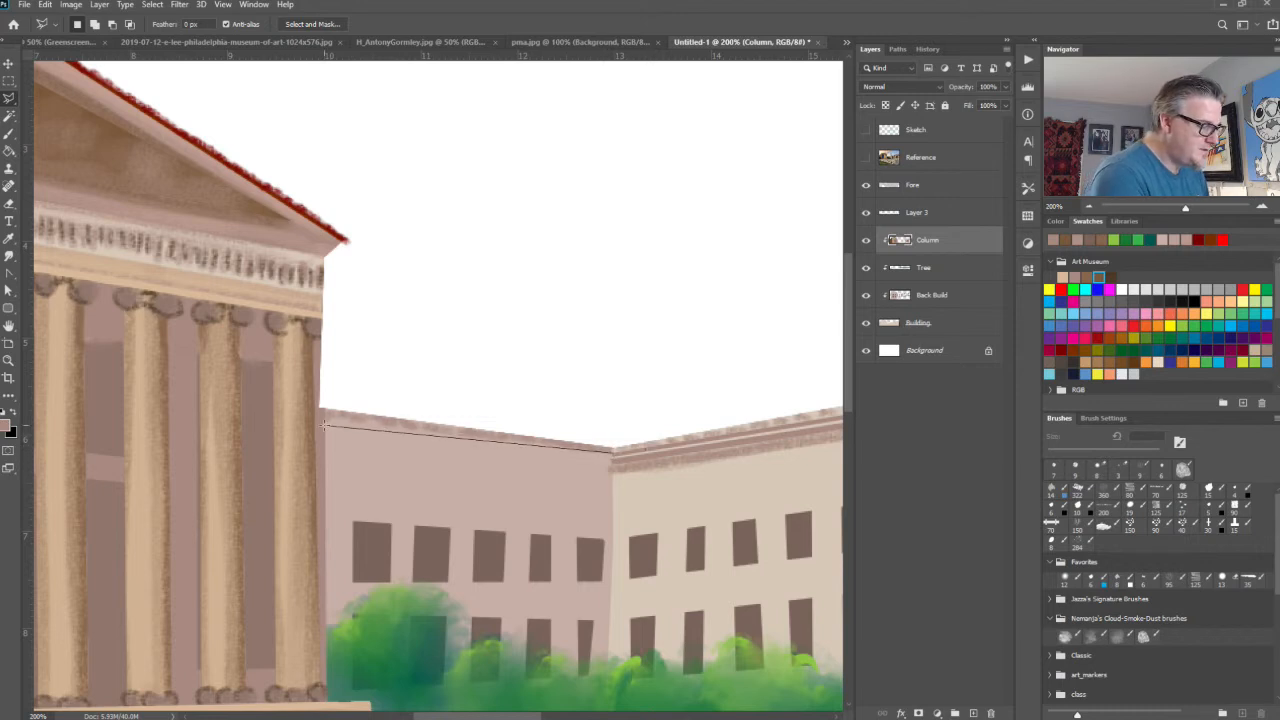
pyautogui.click(325, 432)
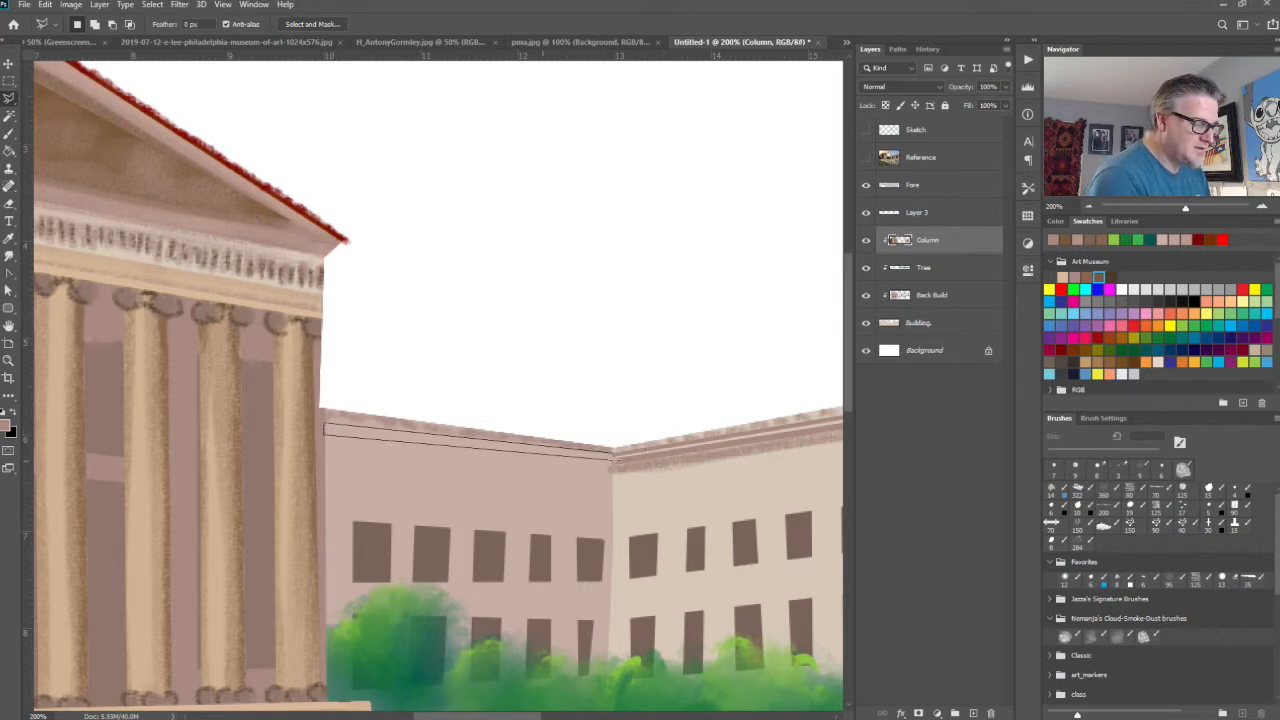
pyautogui.click(614, 456)
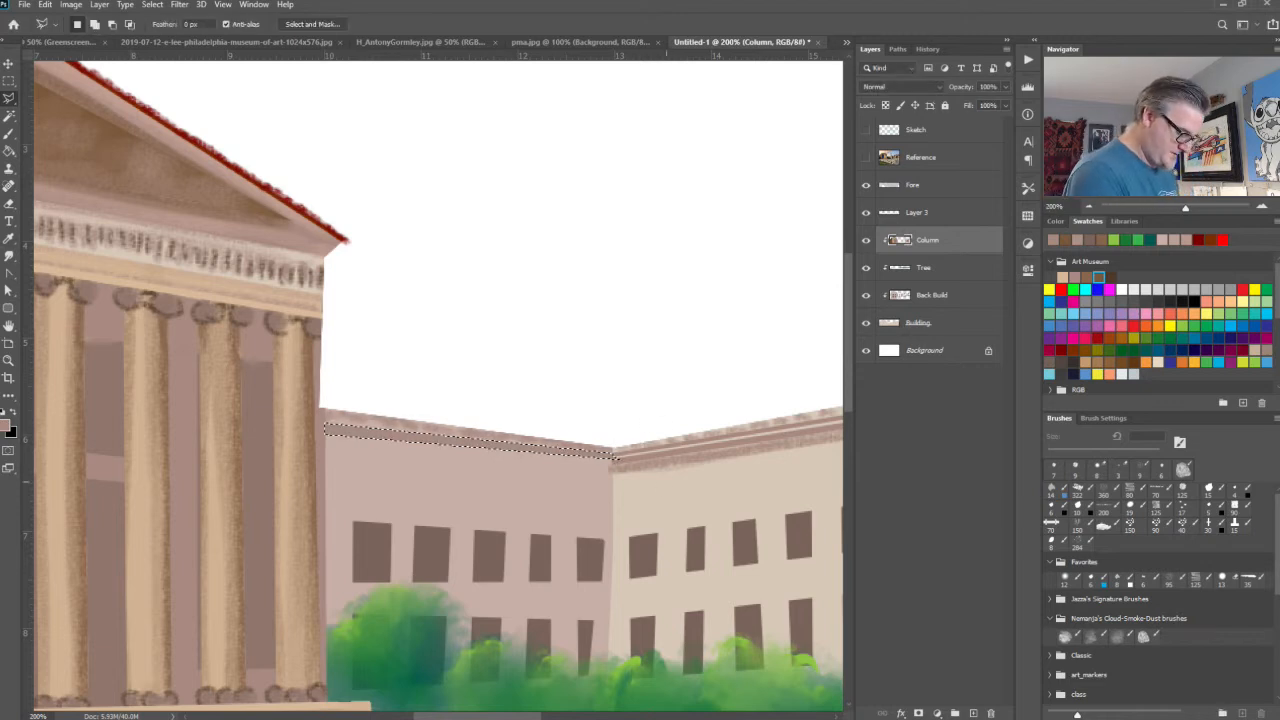
pyautogui.hotkey('ctrl', 'd')
# Step: Outline a narrow strip along the lower edge of the pink wall's mauve band and fill it to thicken the band
pyautogui.click(612, 458)
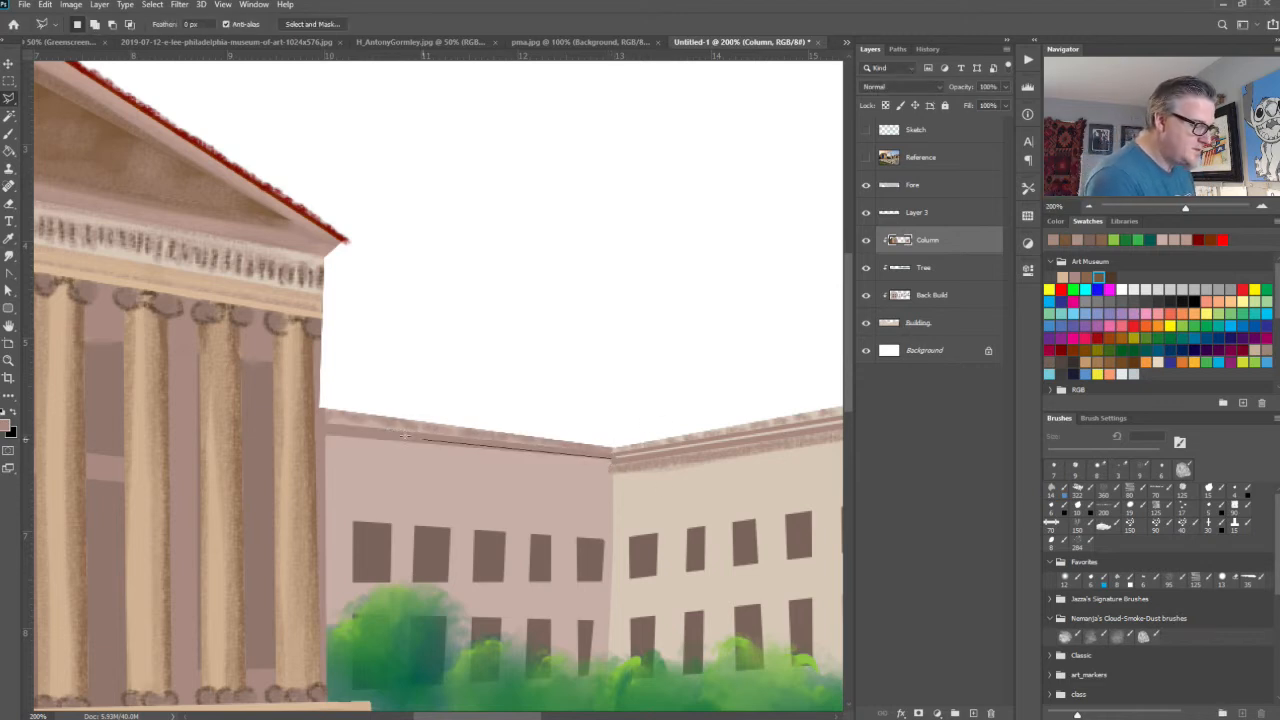
pyautogui.click(323, 438)
pyautogui.click(612, 458)
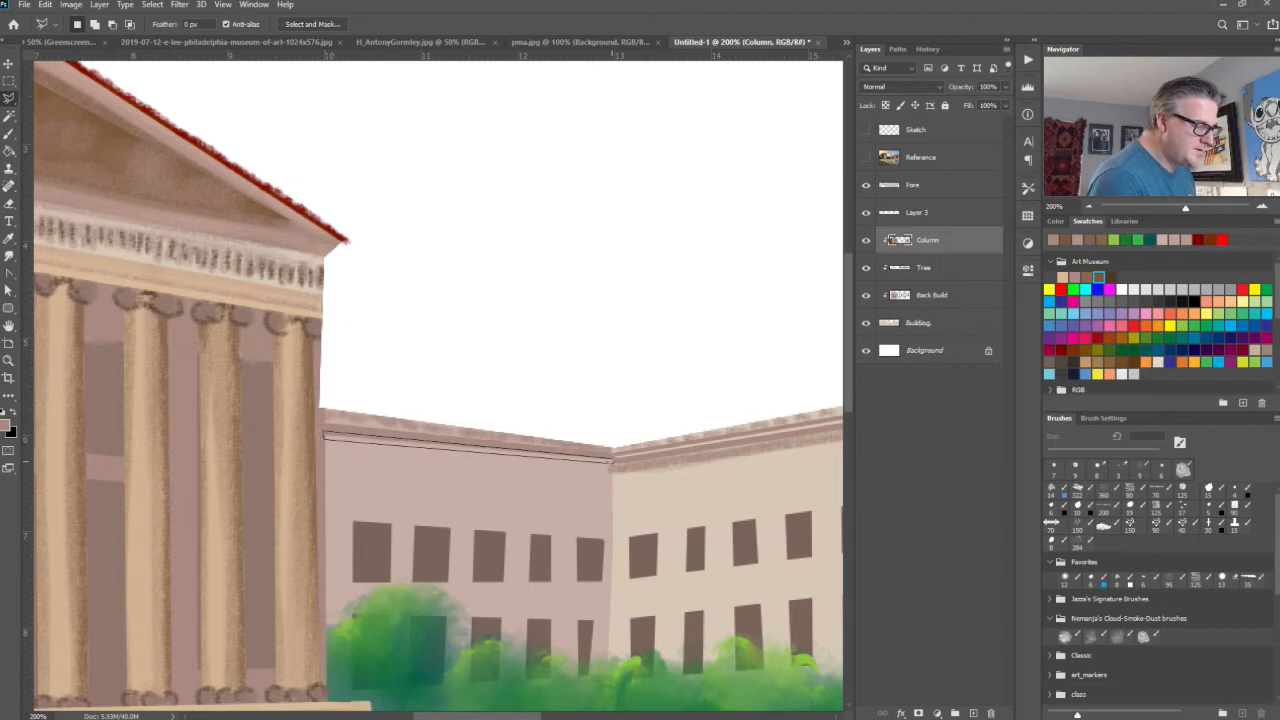
pyautogui.click(613, 500)
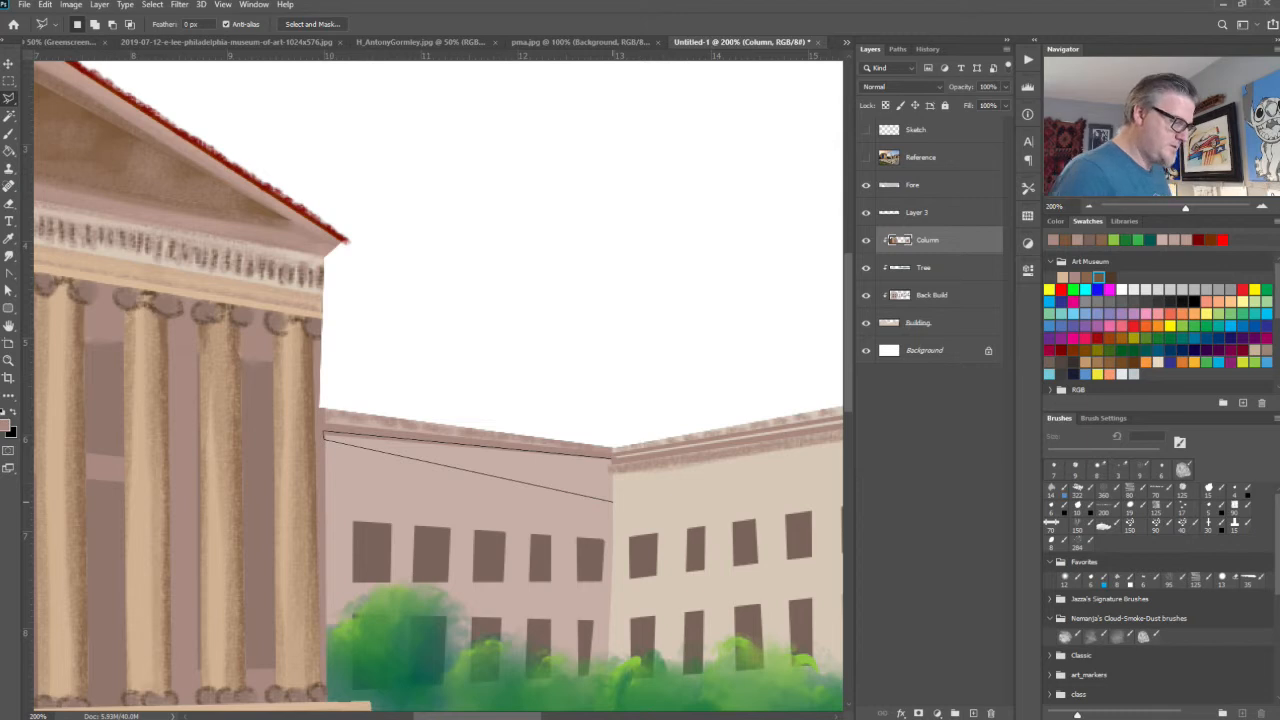
pyautogui.click(617, 467)
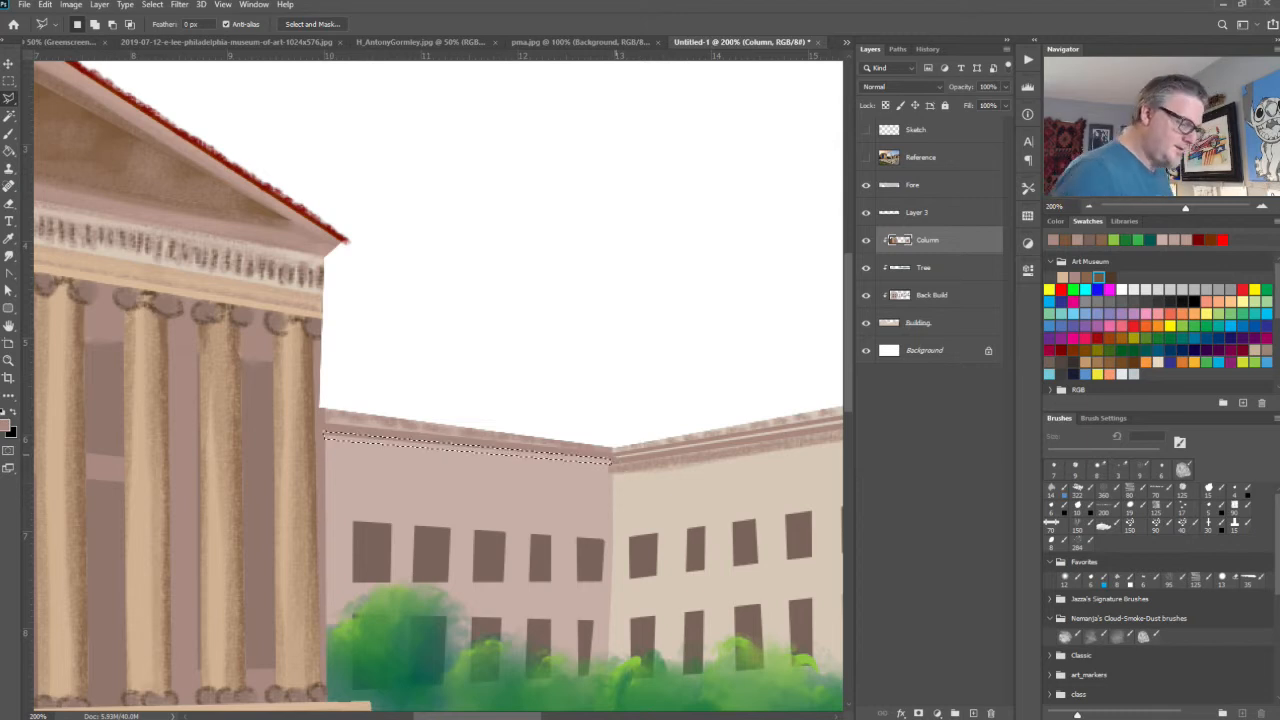
pyautogui.click(583, 464)
pyautogui.press('Escape')
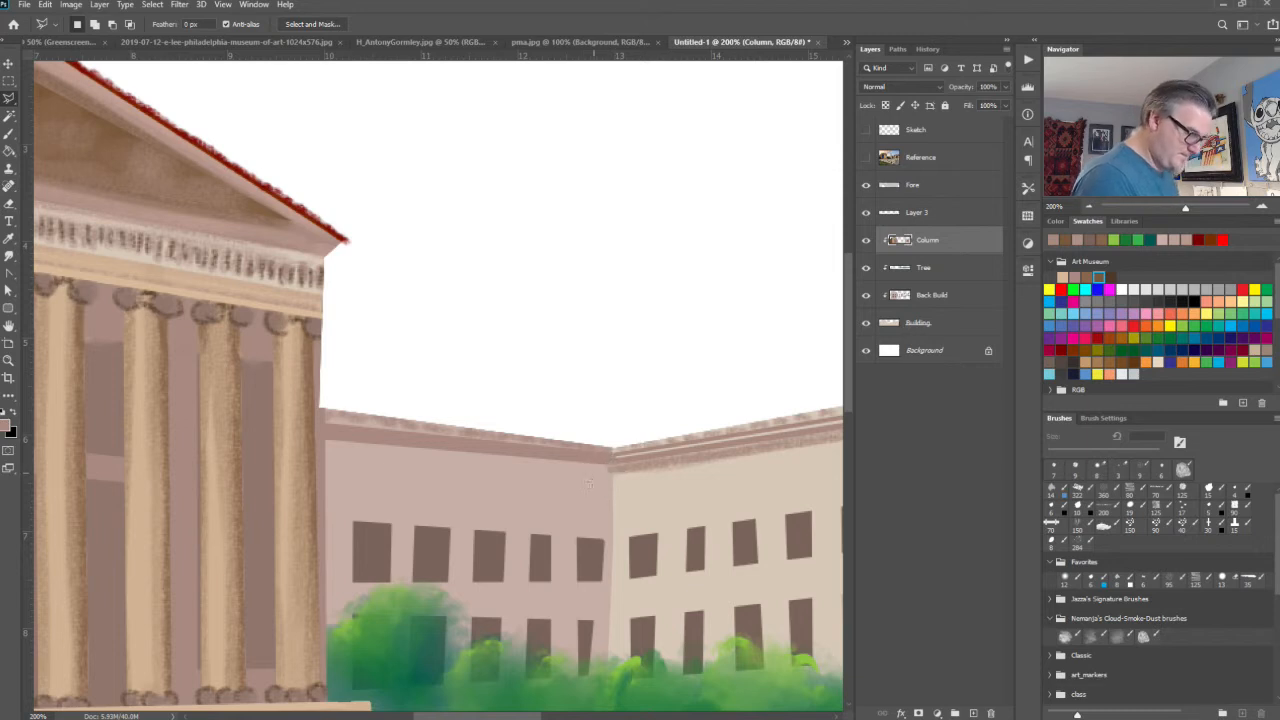
# Step: Lasso a thin strip inside the pink wall's mauve band and try to fill it with the pink sampled from the wall
pyautogui.click(614, 457)
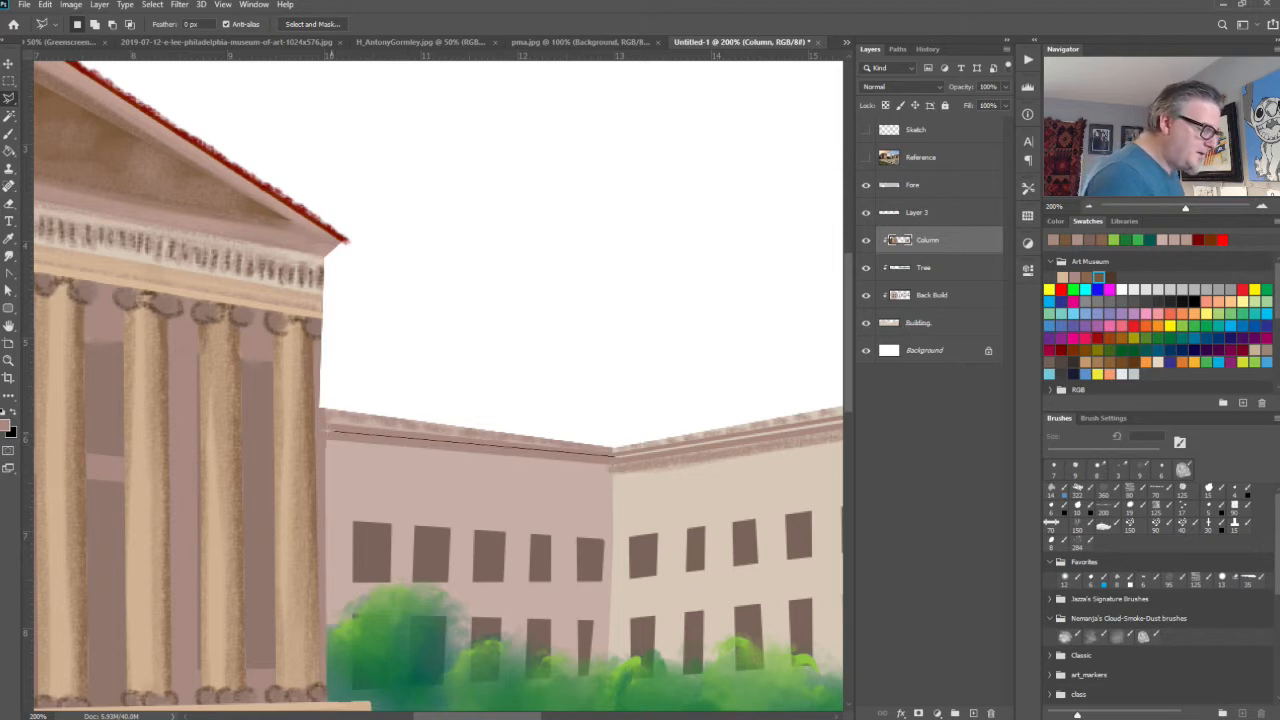
pyautogui.click(325, 435)
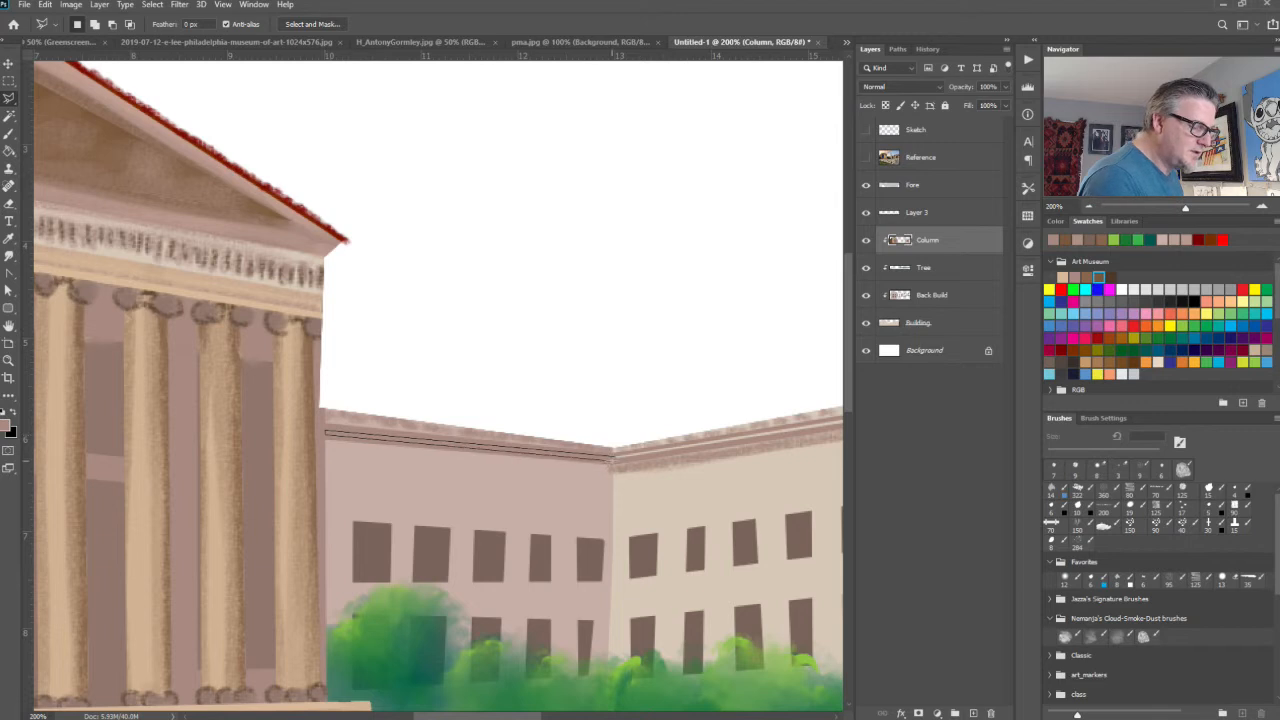
pyautogui.click(614, 458)
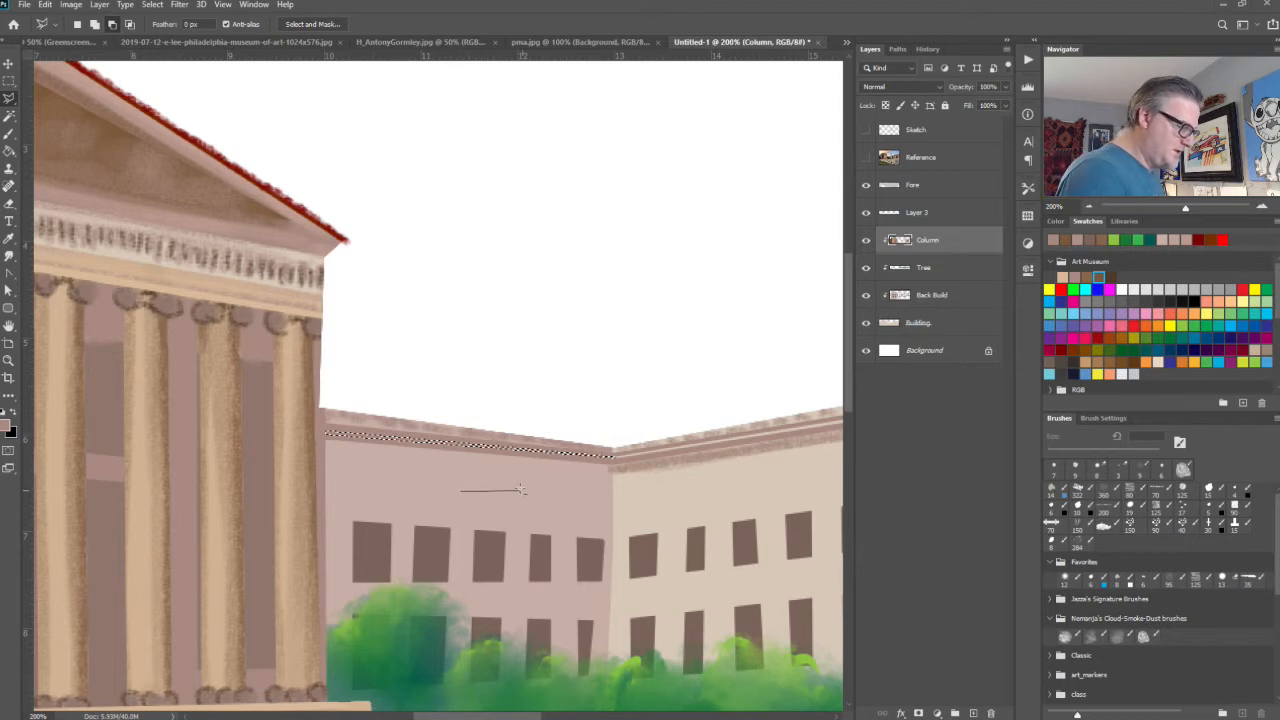
pyautogui.press('Escape')
pyautogui.hotkey('ctrl', 'd')
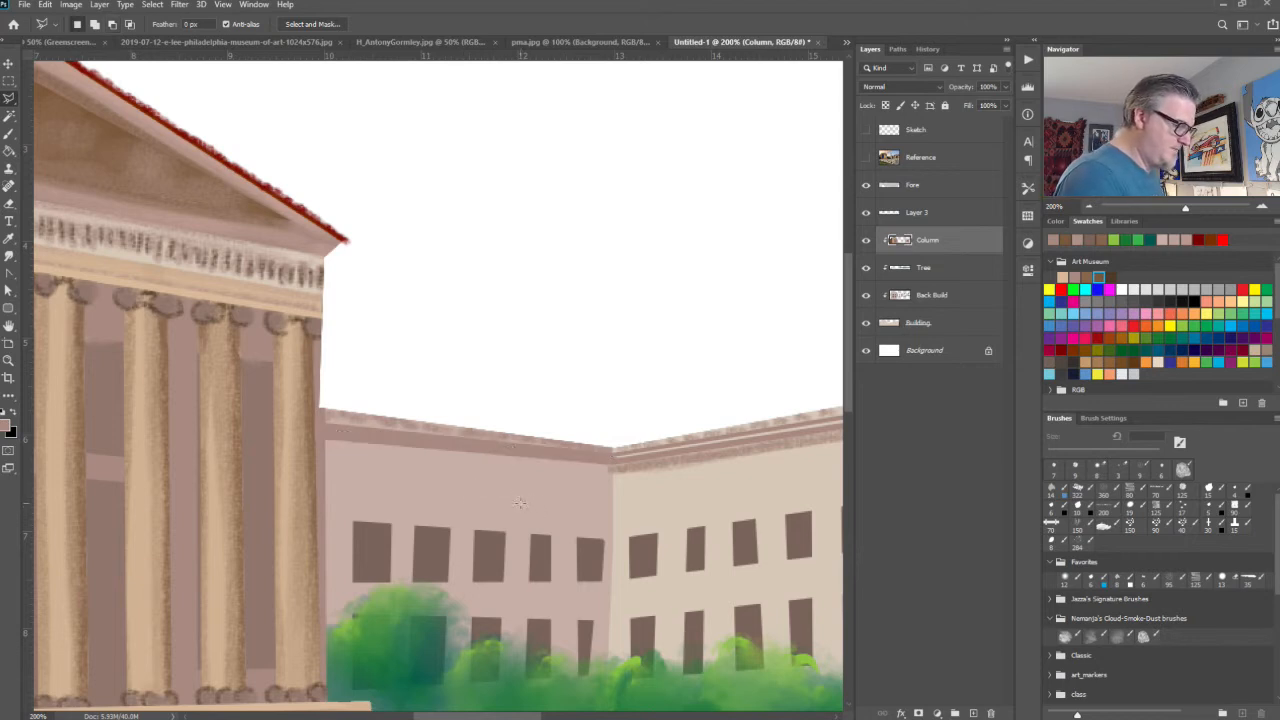
pyautogui.press('g')
pyautogui.keyDown('alt'); pyautogui.click(520, 494); pyautogui.keyUp('alt')
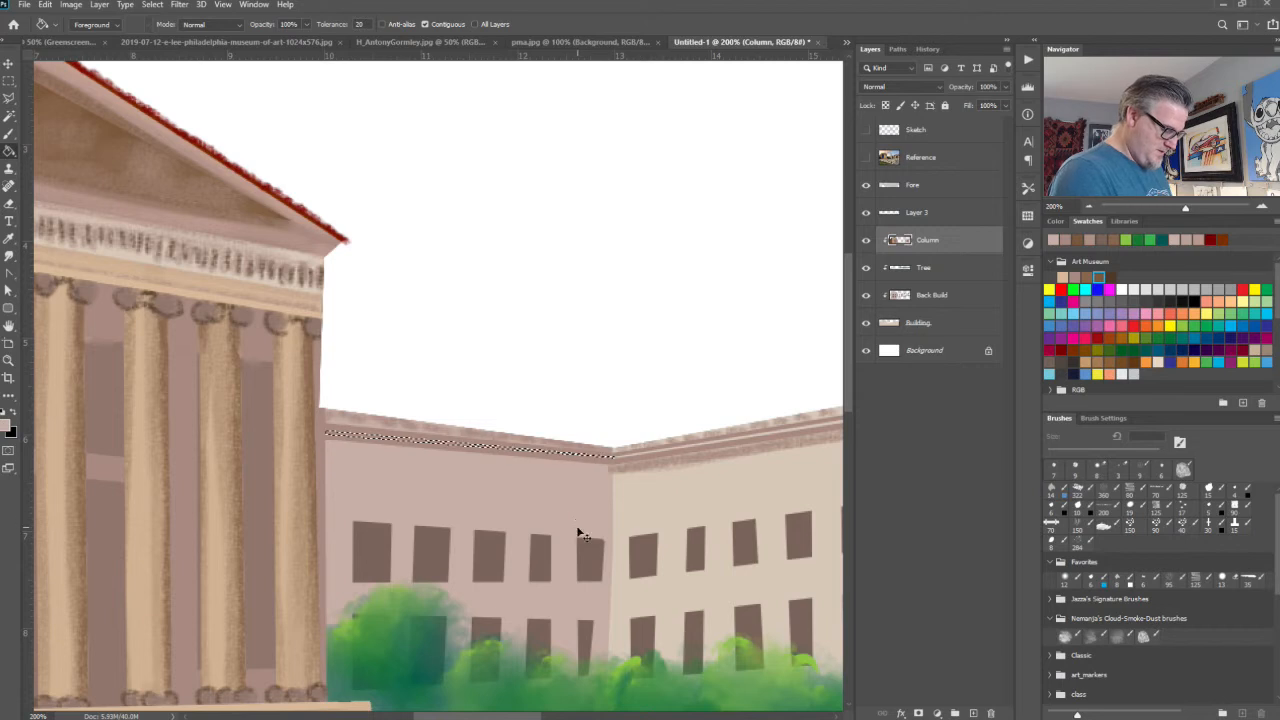
pyautogui.hotkey('ctrl', 'd')
pyautogui.press('b')
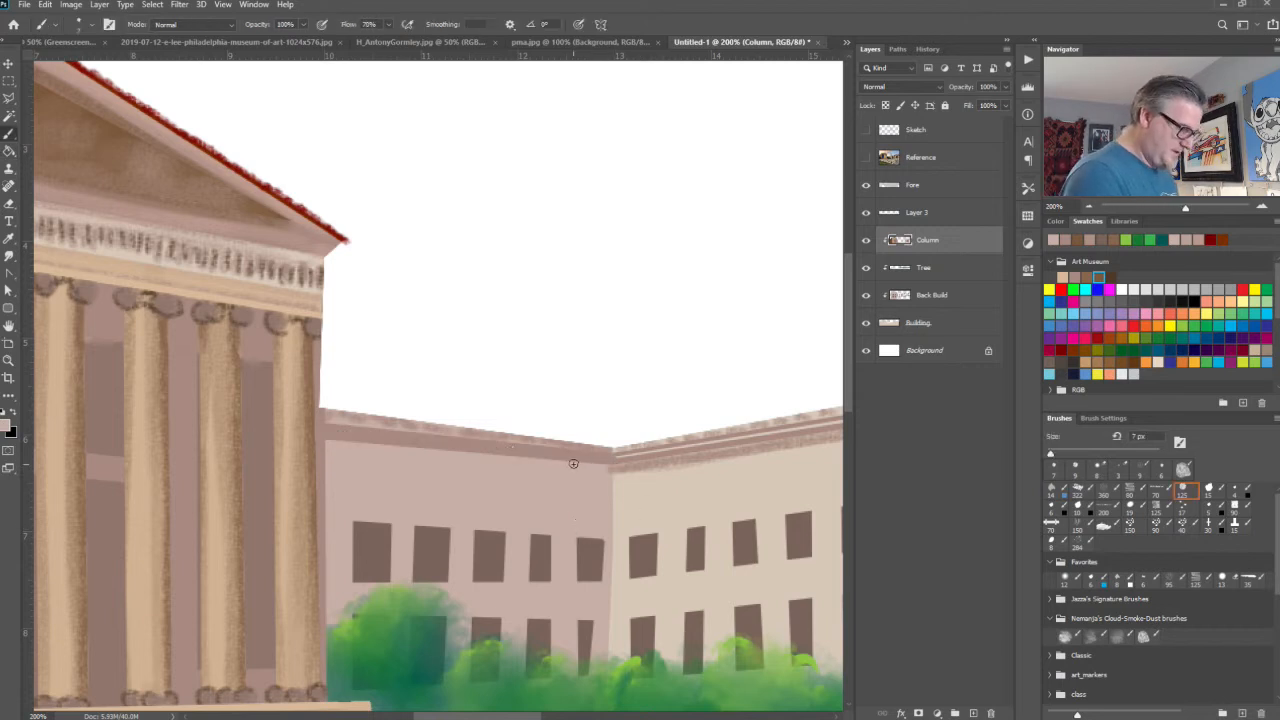
# Step: Fill the reselected thin strip in the pink wall's mauve band with pink, and brush mauve texture along the band's lower edge
pyautogui.hotkey('ctrl', 'shift', 'd')
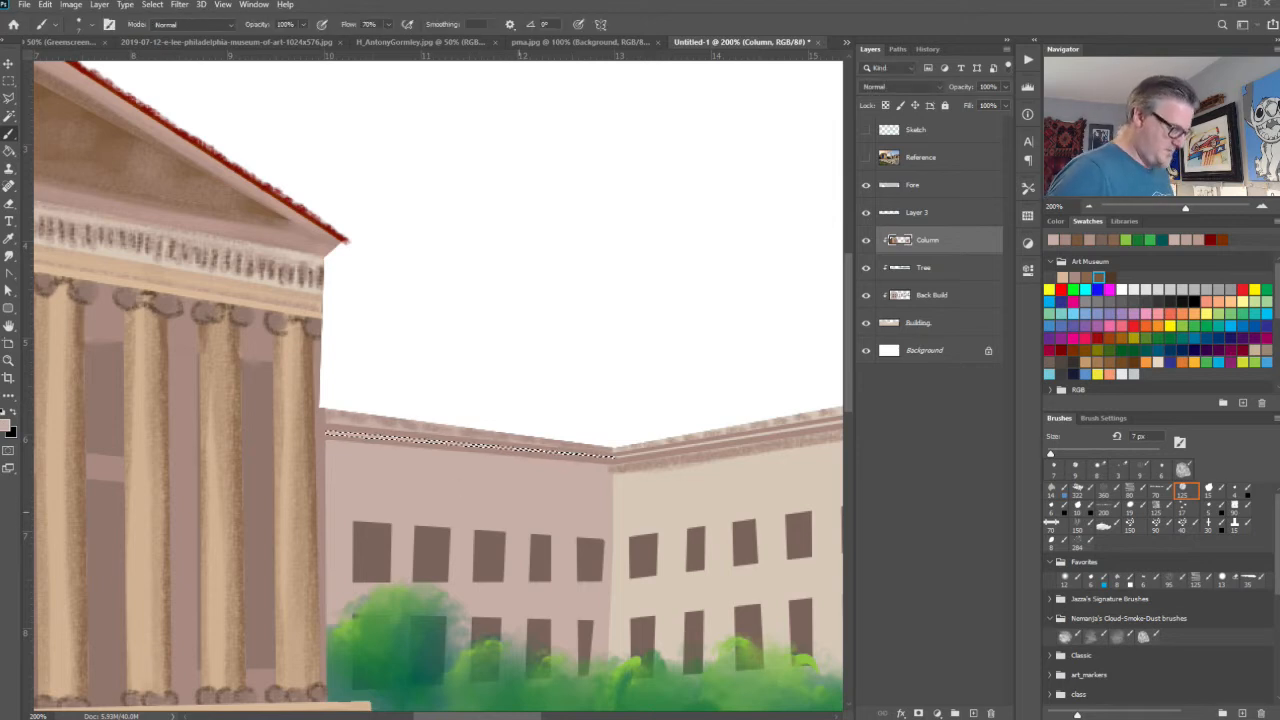
pyautogui.hotkey('ctrl', 'd')
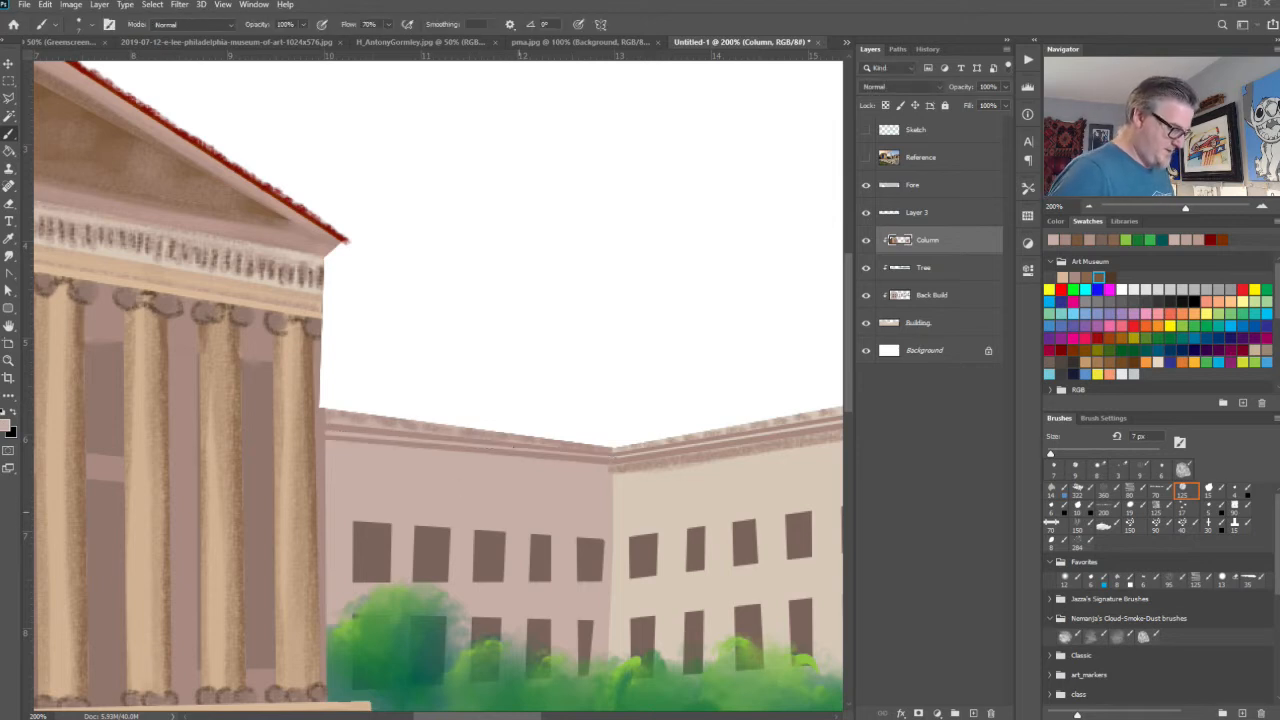
pyautogui.keyDown('alt'); pyautogui.click(535, 455); pyautogui.keyUp('alt')
pyautogui.moveTo(603, 465); pyautogui.dragTo(323, 442)
pyautogui.moveTo(418, 451); pyautogui.dragTo(605, 468)
pyautogui.moveTo(605, 468); pyautogui.dragTo(436, 457)
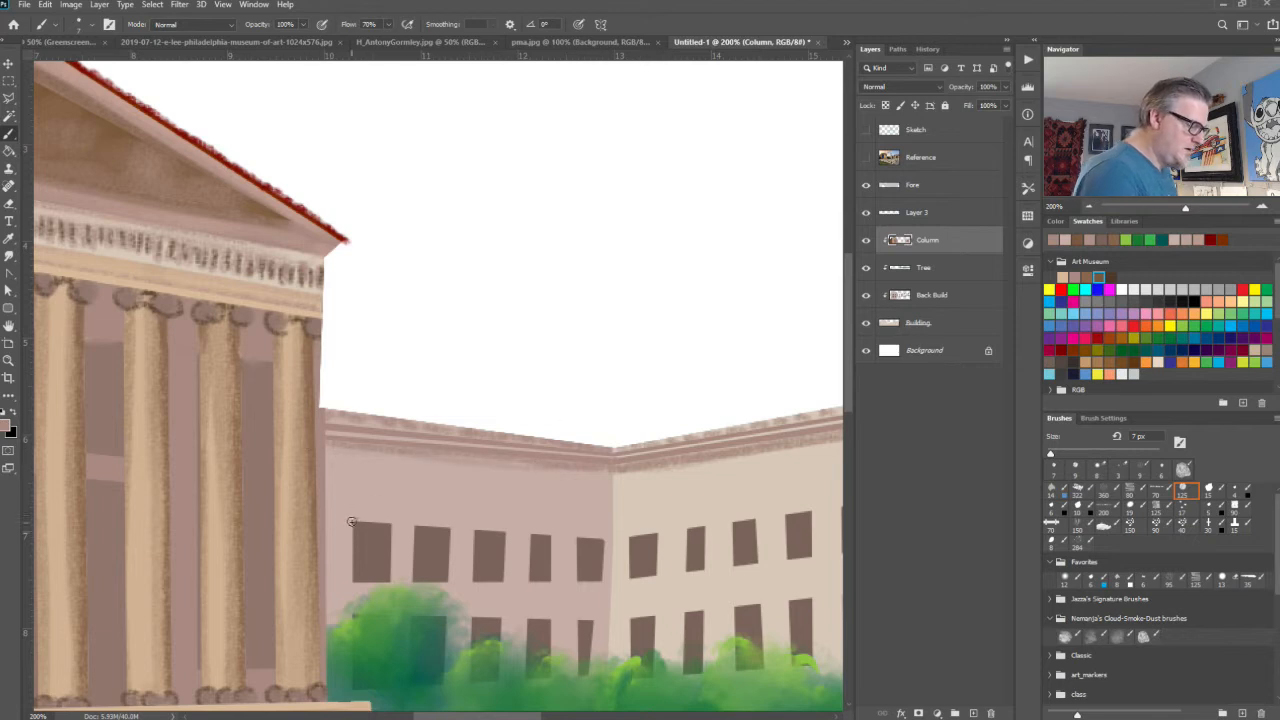
# Step: Brush rough mauve trim around the tops and sides of the pink wall's windows
pyautogui.moveTo(351, 521); pyautogui.dragTo(350, 592)
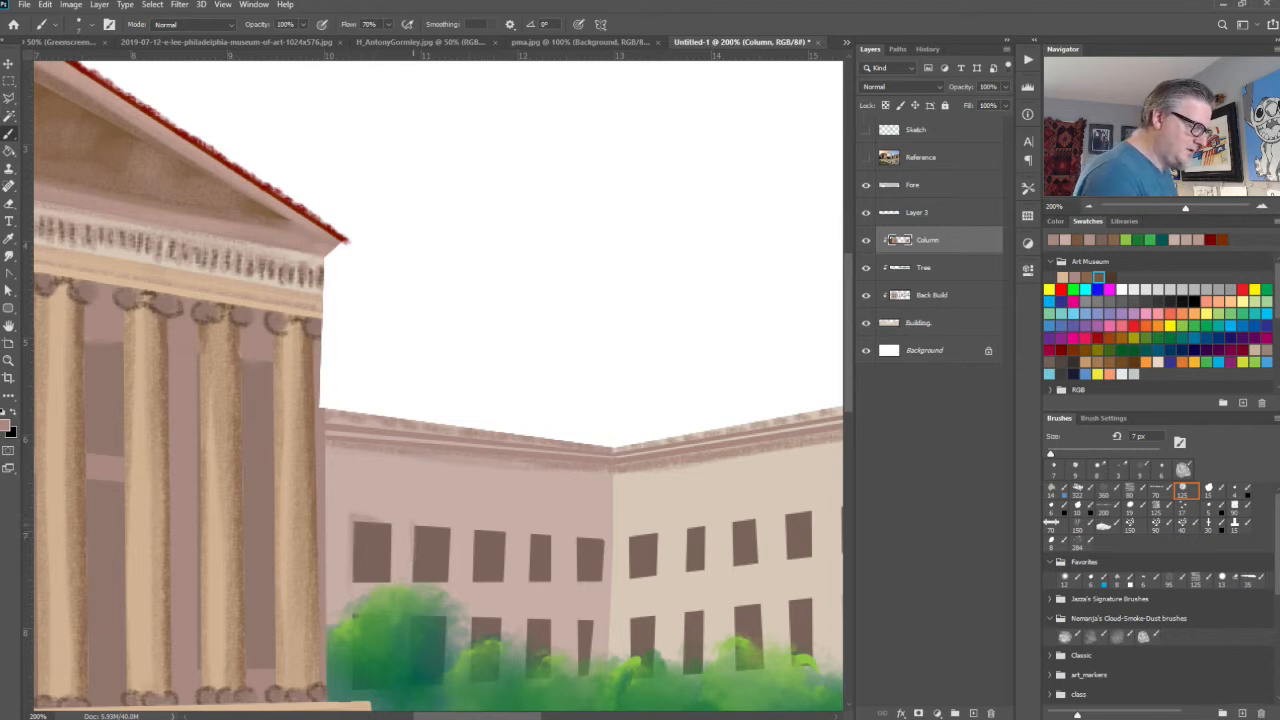
pyautogui.moveTo(349, 501); pyautogui.dragTo(393, 506)
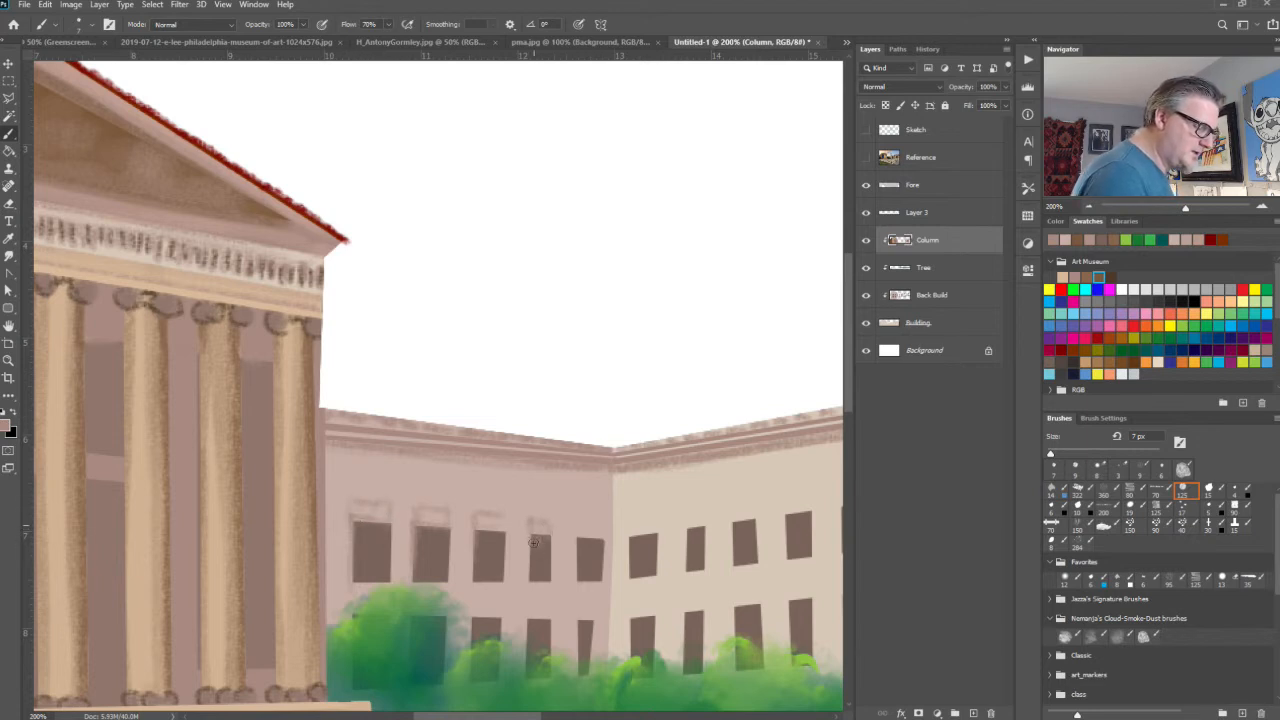
pyautogui.moveTo(479, 516); pyautogui.dragTo(503, 541)
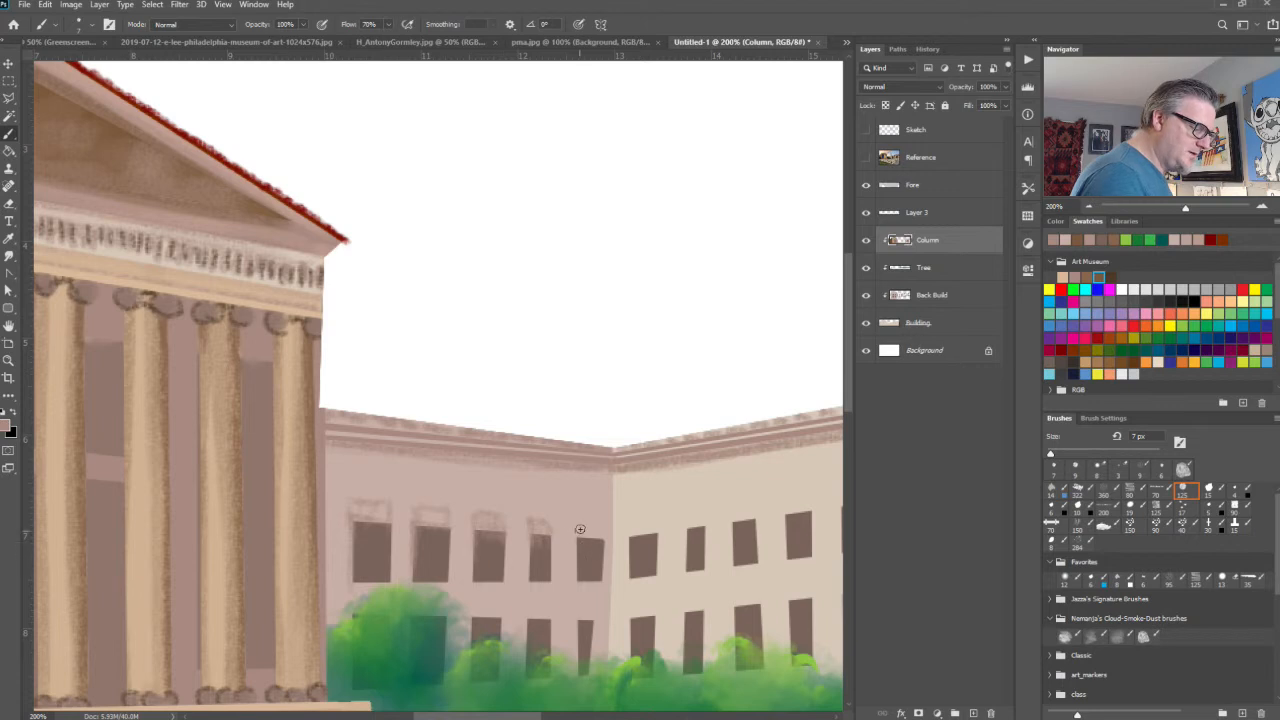
pyautogui.moveTo(581, 525); pyautogui.dragTo(601, 540)
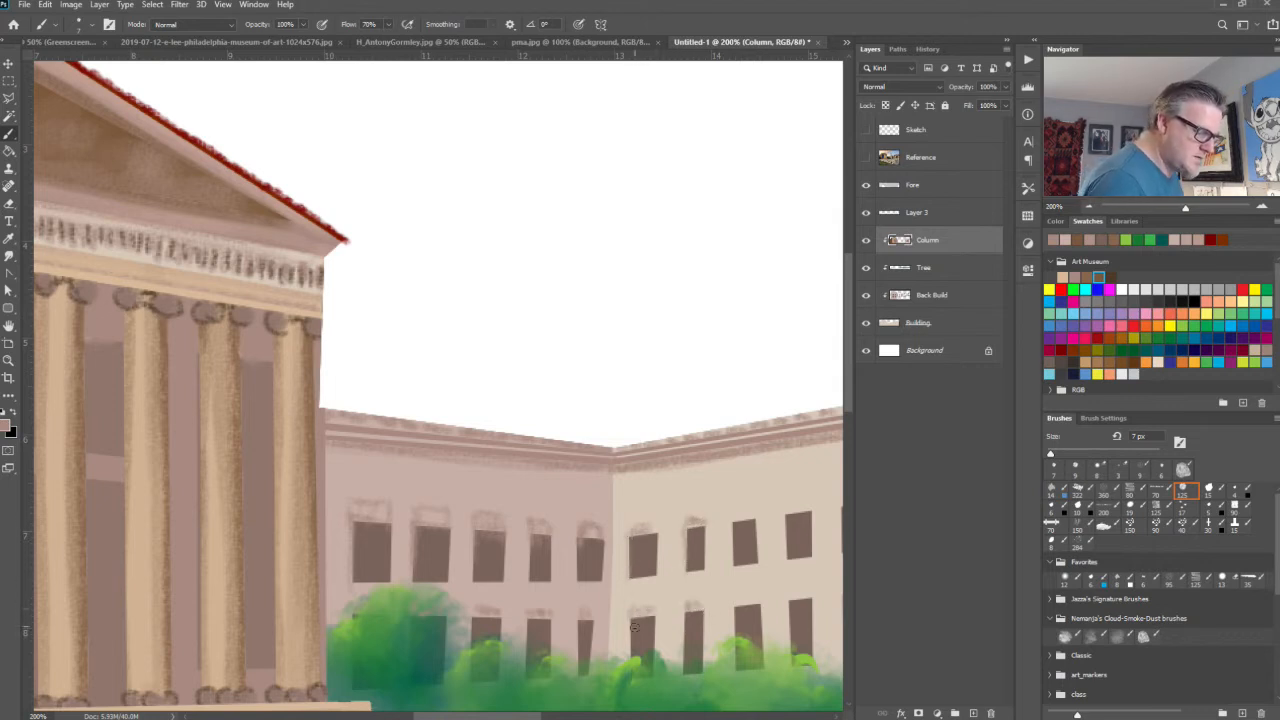
# Step: Brush mauve trim around both rows of cream wall windows nearest the wall corner
pyautogui.moveTo(682, 616); pyautogui.dragTo(682, 662)
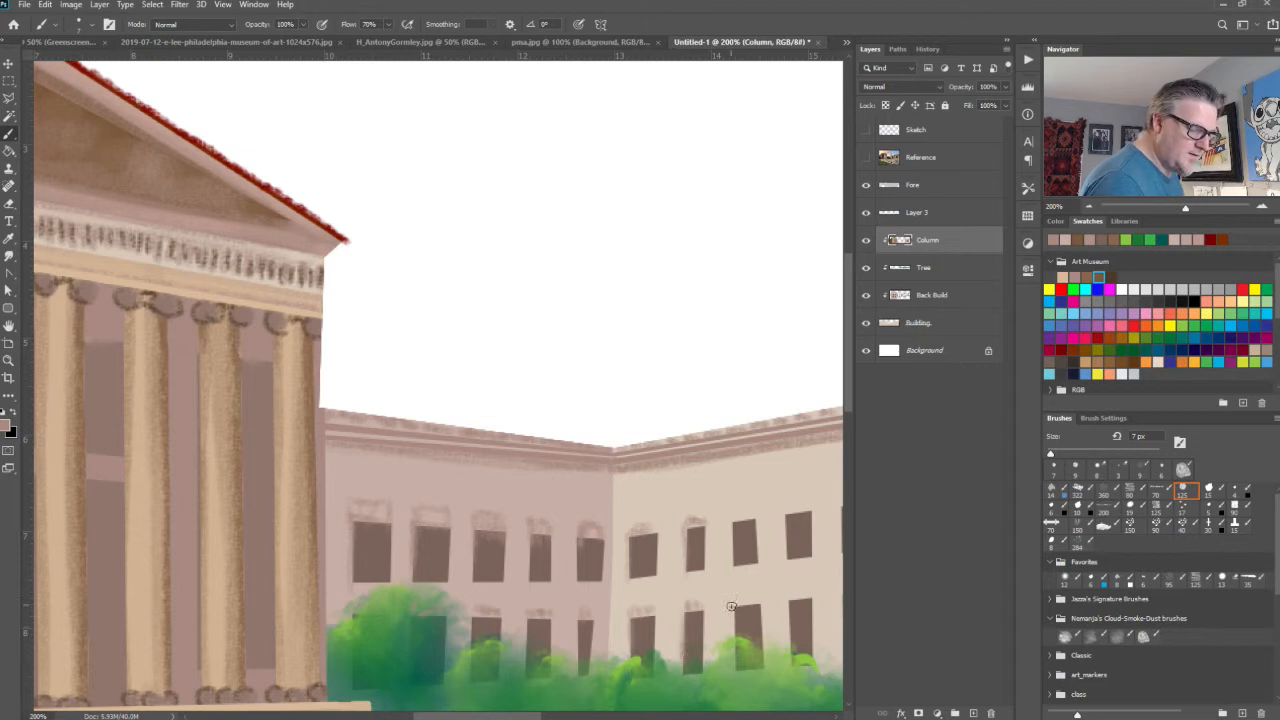
pyautogui.moveTo(731, 606)
pyautogui.mouseDown()
pyautogui.moveTo(733, 643)
pyautogui.moveTo(764, 598)
pyautogui.mouseUp()
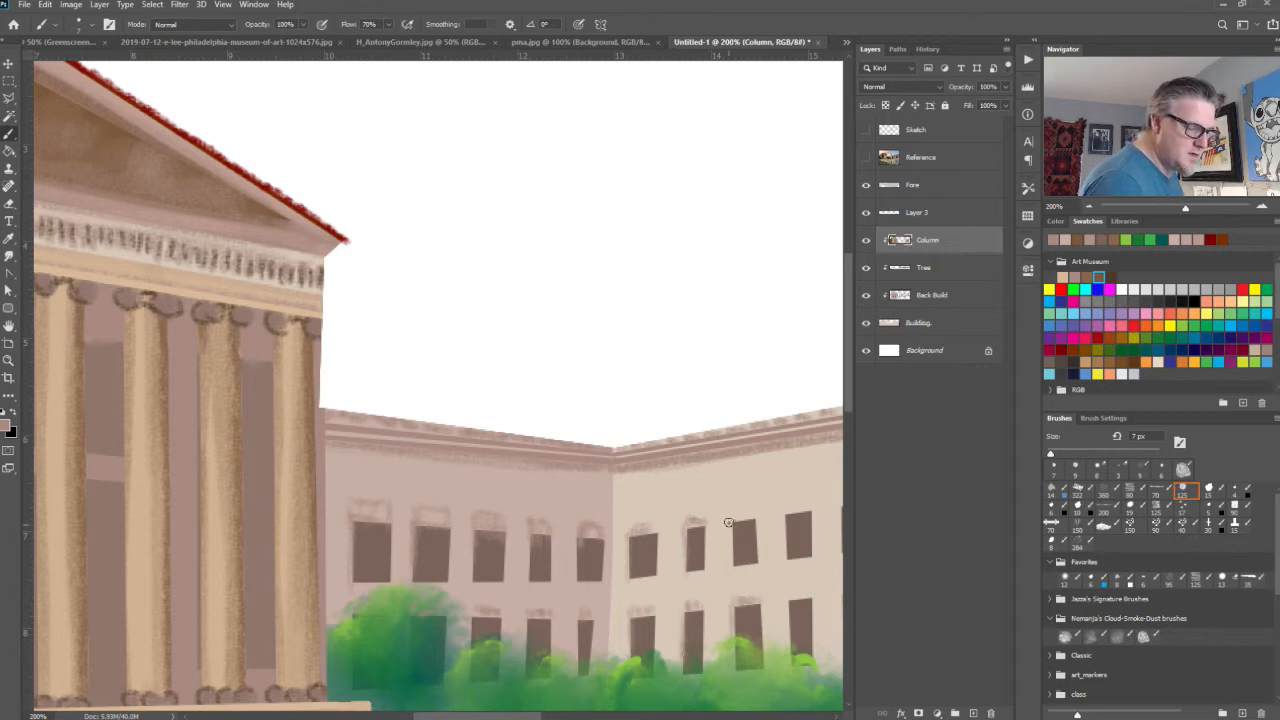
pyautogui.moveTo(728, 521)
pyautogui.mouseDown()
pyautogui.moveTo(730, 570)
pyautogui.moveTo(743, 515)
pyautogui.moveTo(684, 572)
pyautogui.moveTo(499, 587)
pyautogui.mouseUp()
# Step: Paint mauve trim along the tops and sides of the cream wall's middle windows, in both rows from the fourth to the seventh column
pyautogui.moveTo(569, 542); pyautogui.dragTo(569, 582)
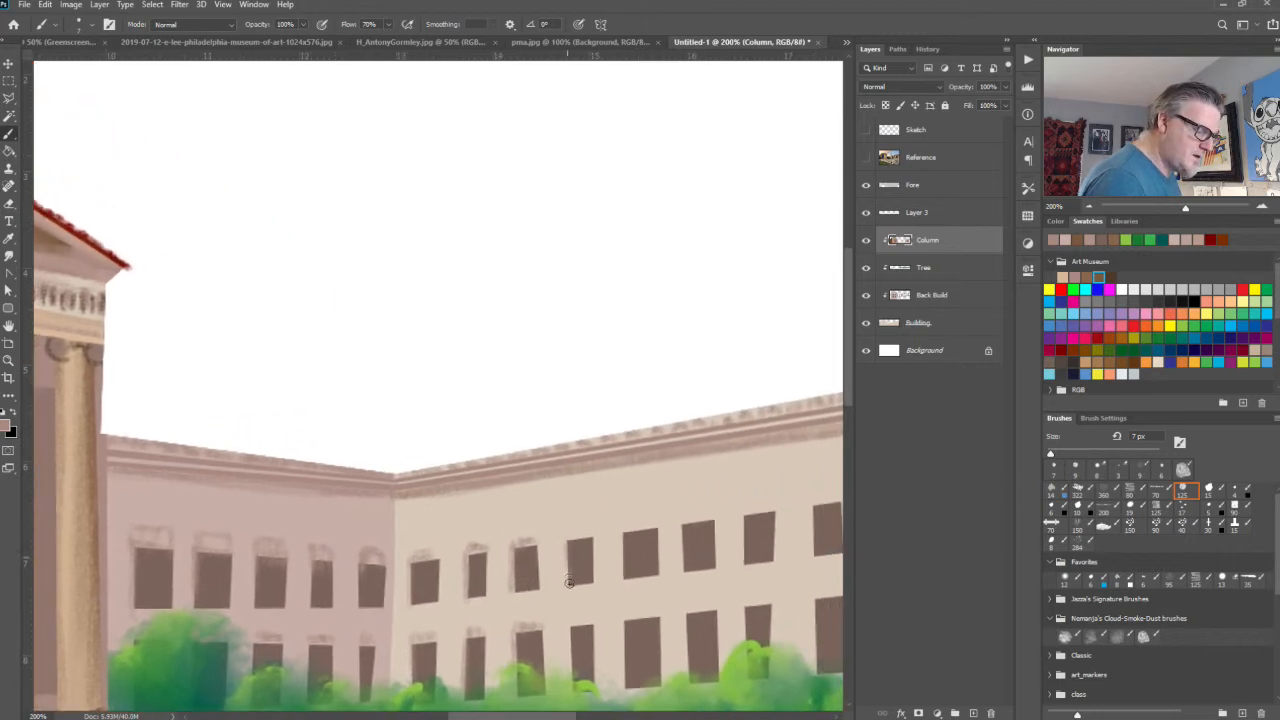
pyautogui.moveTo(566, 537)
pyautogui.mouseDown()
pyautogui.moveTo(617, 556)
pyautogui.moveTo(619, 534)
pyautogui.moveTo(620, 592)
pyautogui.mouseUp()
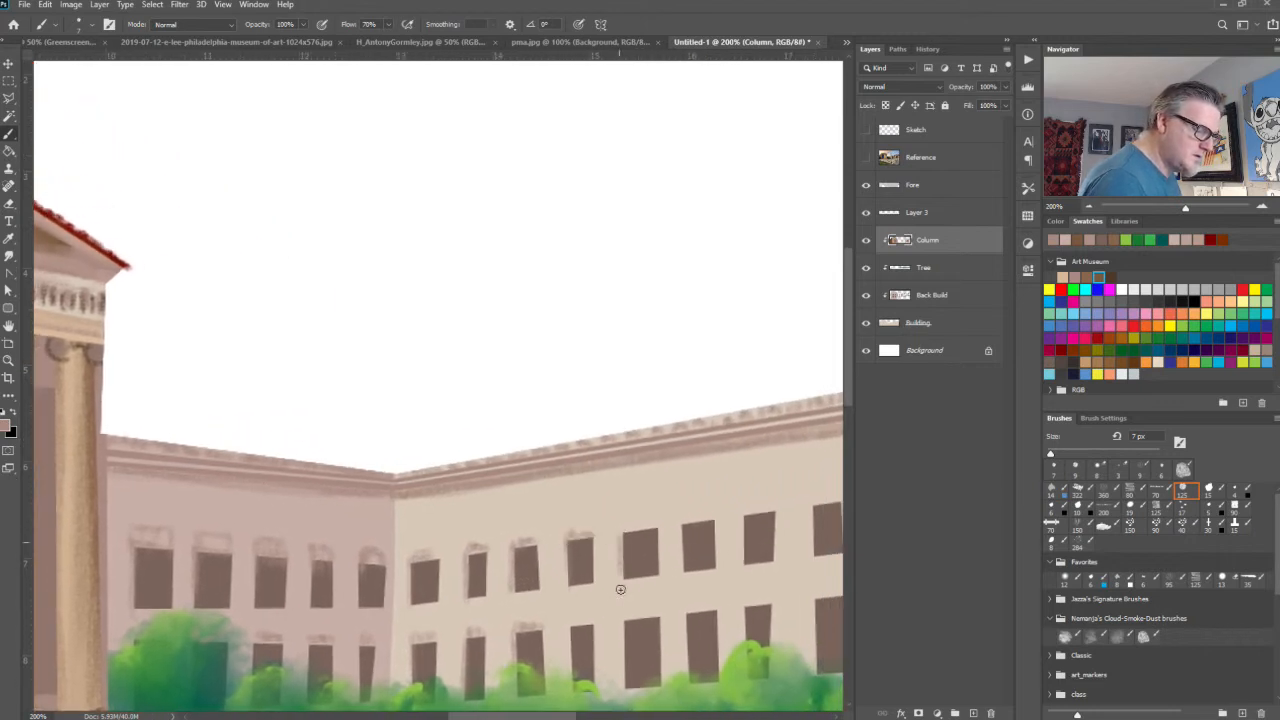
pyautogui.moveTo(642, 526); pyautogui.dragTo(656, 524)
pyautogui.moveTo(628, 627)
pyautogui.mouseDown()
pyautogui.moveTo(624, 663)
pyautogui.moveTo(649, 610)
pyautogui.mouseUp()
pyautogui.moveTo(680, 519); pyautogui.dragTo(680, 570)
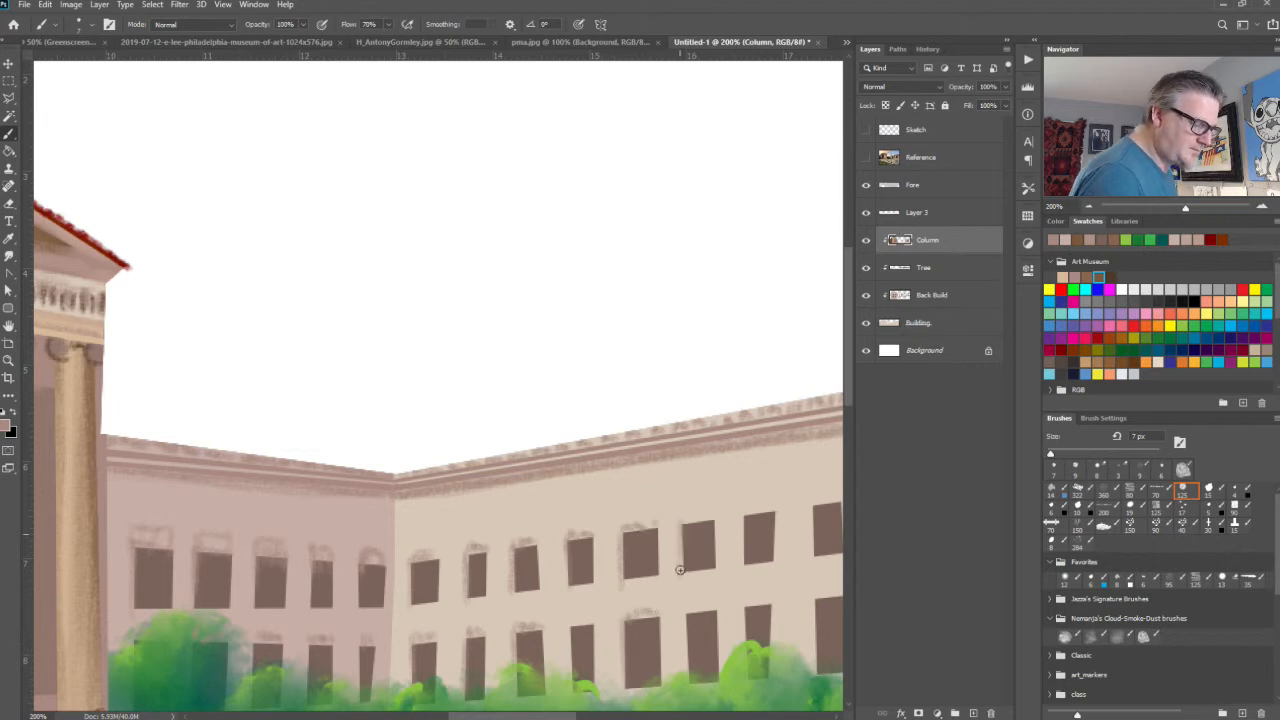
pyautogui.moveTo(689, 519); pyautogui.dragTo(716, 517)
pyautogui.moveTo(684, 620); pyautogui.dragTo(684, 680)
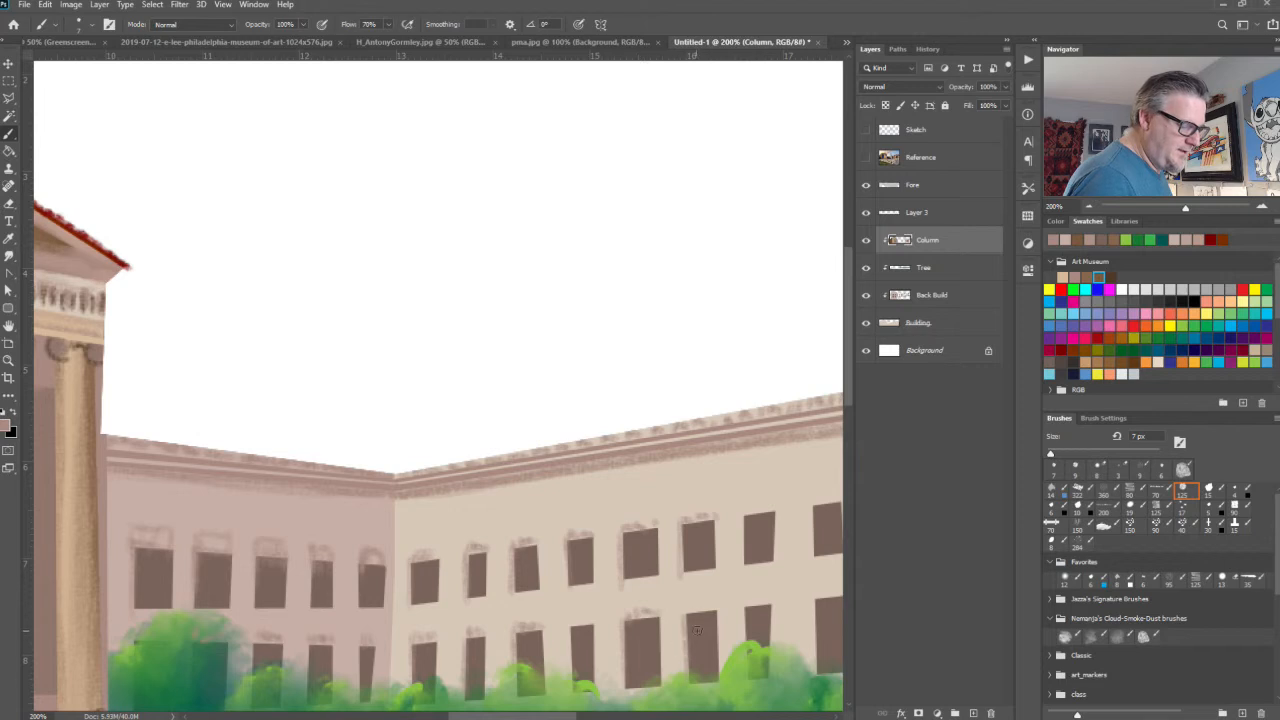
pyautogui.moveTo(689, 607)
pyautogui.mouseDown()
pyautogui.moveTo(722, 606)
pyautogui.moveTo(745, 647)
pyautogui.mouseUp()
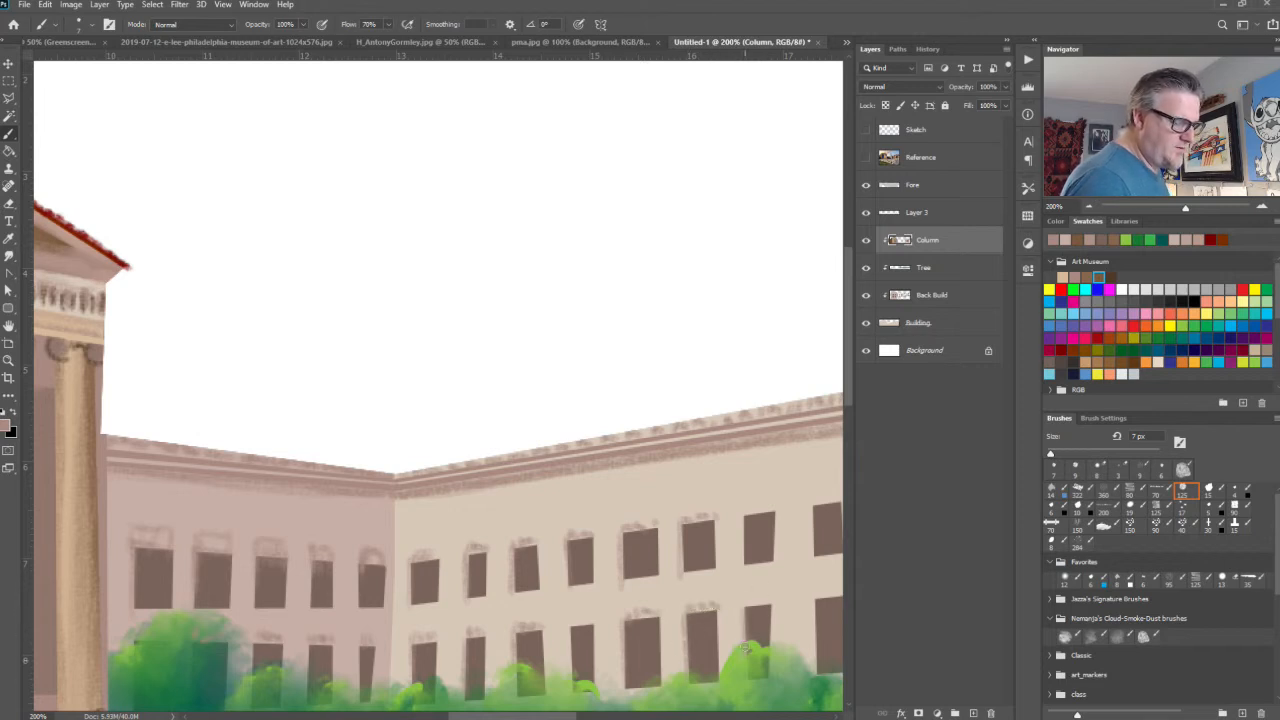
pyautogui.moveTo(760, 603); pyautogui.dragTo(768, 602)
pyautogui.moveTo(744, 520)
pyautogui.mouseDown()
pyautogui.moveTo(740, 560)
pyautogui.moveTo(772, 511)
pyautogui.mouseUp()
# Step: Continue the mauve window trim across the cream wall's remaining windows up to the red-roofed building
pyautogui.moveTo(758, 604); pyautogui.dragTo(551, 601)
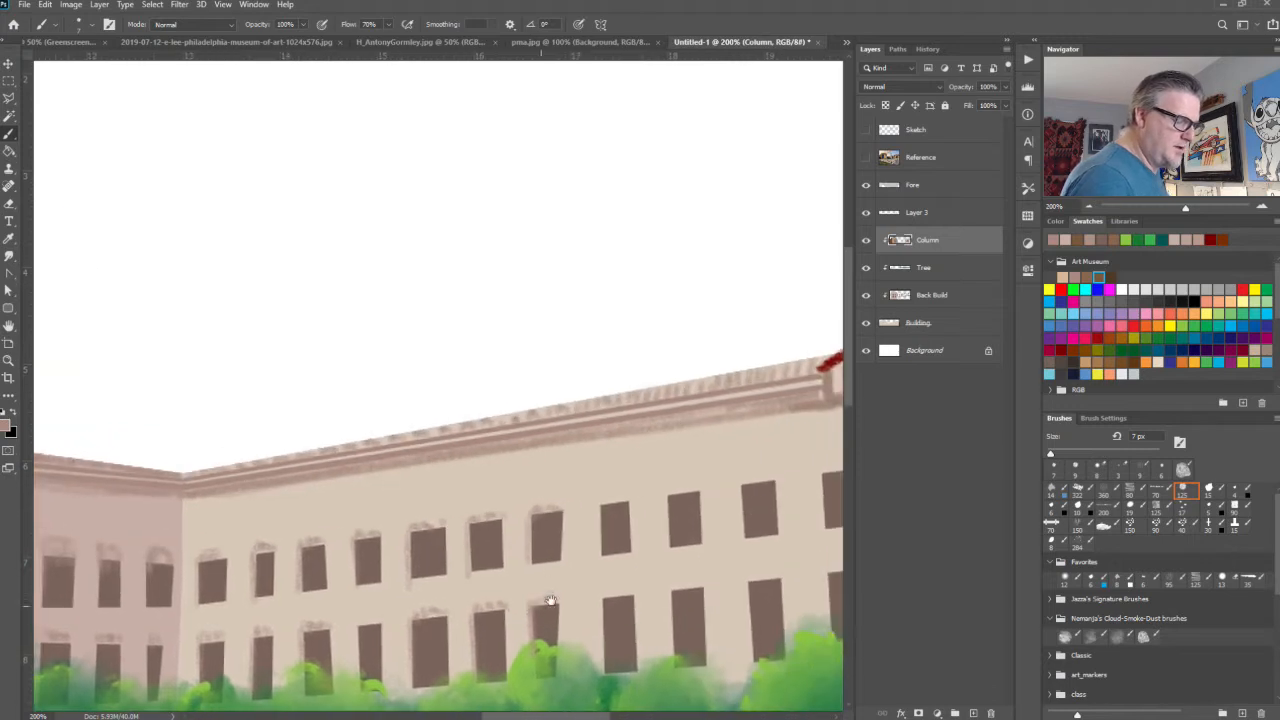
pyautogui.moveTo(598, 506); pyautogui.dragTo(597, 548)
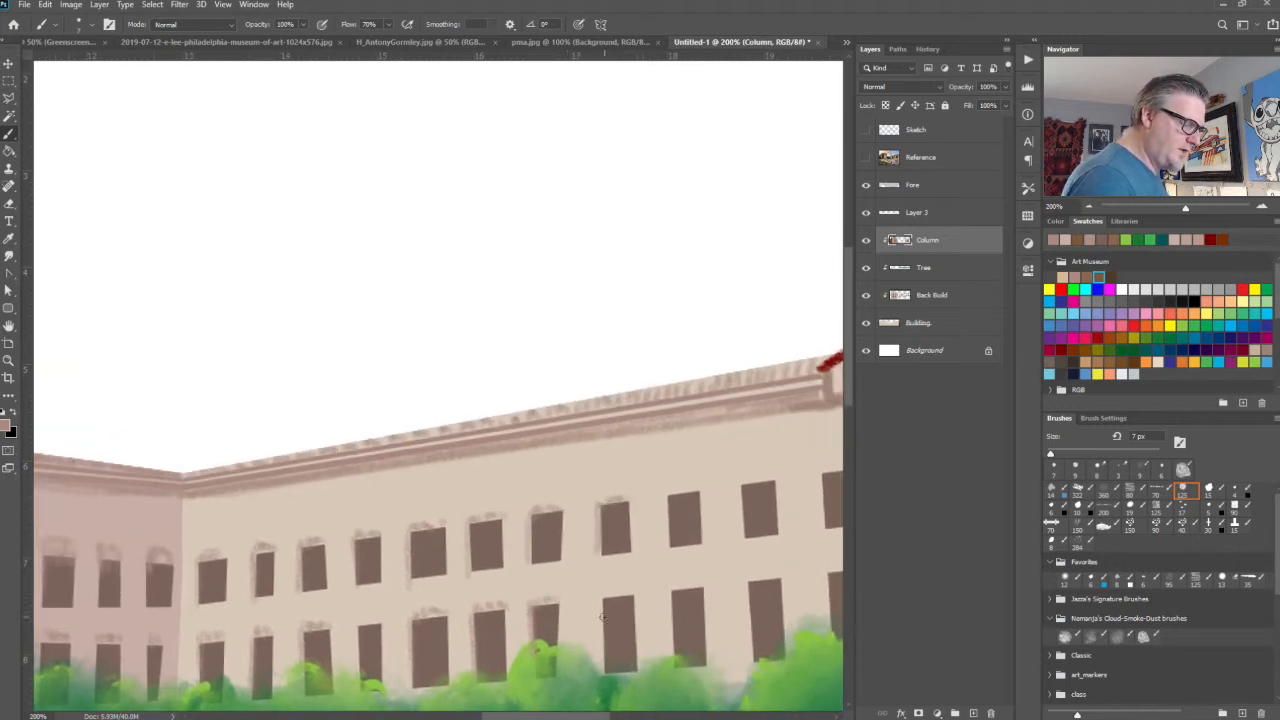
pyautogui.moveTo(603, 598); pyautogui.dragTo(603, 672)
pyautogui.moveTo(604, 597); pyautogui.dragTo(636, 590)
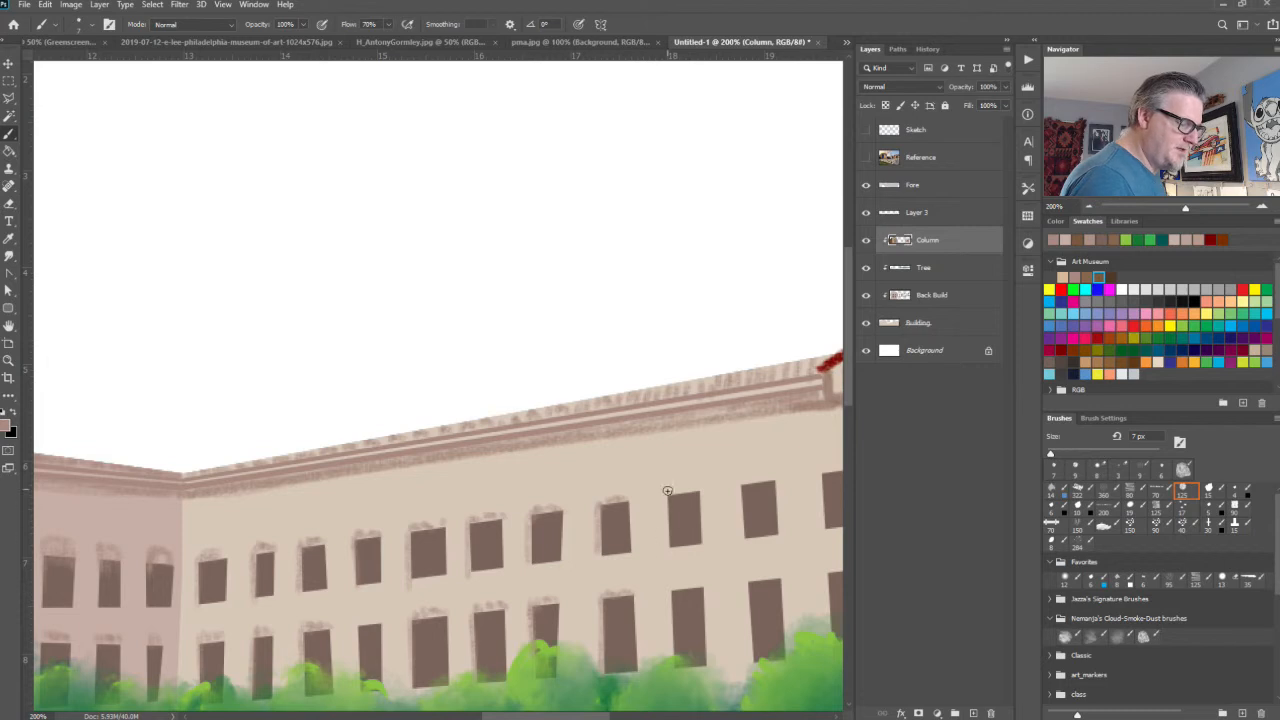
pyautogui.moveTo(667, 491)
pyautogui.mouseDown()
pyautogui.moveTo(667, 546)
pyautogui.moveTo(701, 490)
pyautogui.mouseUp()
pyautogui.moveTo(668, 590)
pyautogui.mouseDown()
pyautogui.moveTo(668, 656)
pyautogui.moveTo(712, 584)
pyautogui.mouseUp()
pyautogui.moveTo(740, 484)
pyautogui.mouseDown()
pyautogui.moveTo(740, 536)
pyautogui.moveTo(776, 479)
pyautogui.mouseUp()
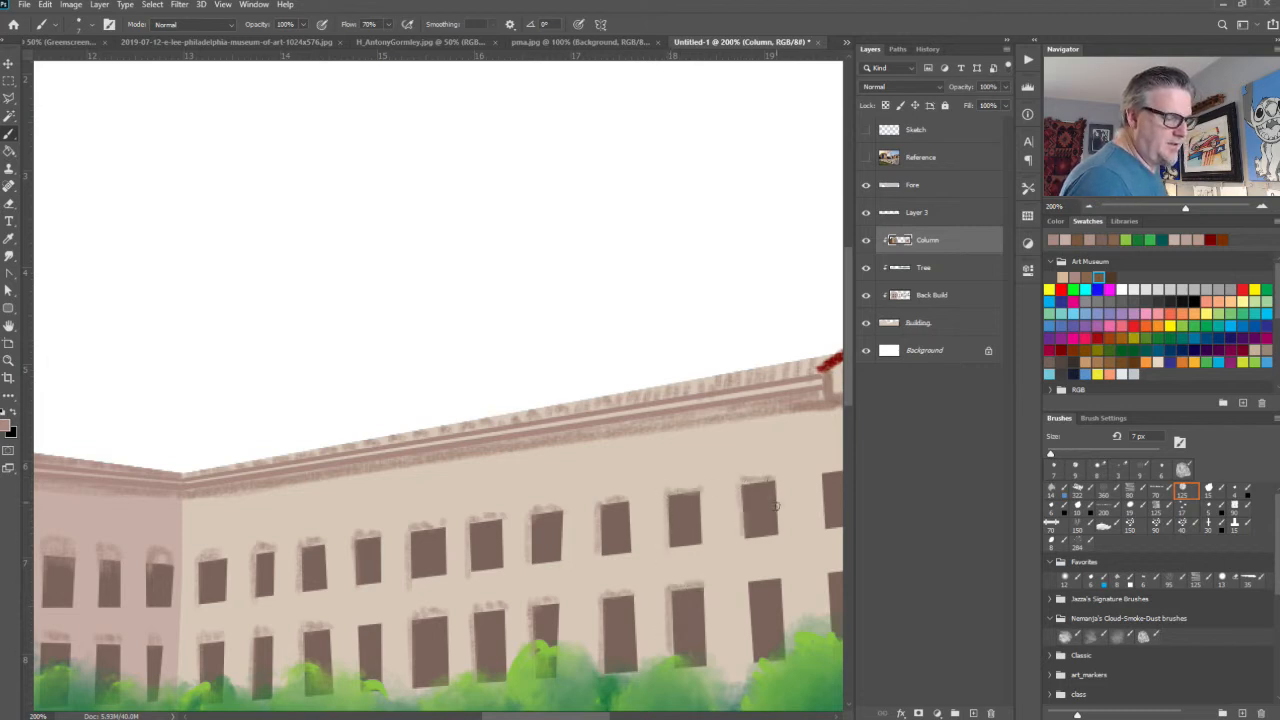
pyautogui.moveTo(748, 580)
pyautogui.mouseDown()
pyautogui.moveTo(748, 664)
pyautogui.moveTo(774, 578)
pyautogui.moveTo(790, 578)
pyautogui.mouseUp()
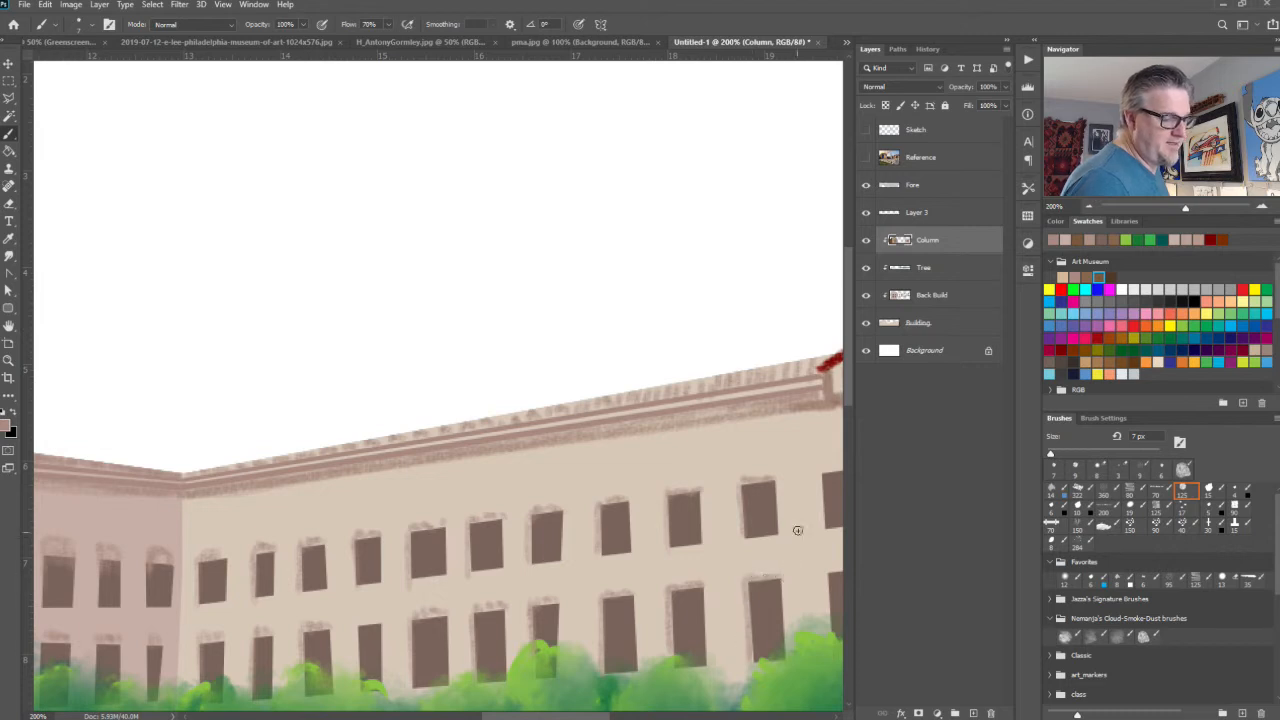
pyautogui.moveTo(818, 478)
pyautogui.mouseDown()
pyautogui.moveTo(820, 523)
pyautogui.moveTo(838, 467)
pyautogui.mouseUp()
pyautogui.moveTo(728, 571); pyautogui.dragTo(533, 557)
pyautogui.moveTo(630, 561)
pyautogui.mouseDown()
pyautogui.moveTo(630, 610)
pyautogui.moveTo(652, 556)
pyautogui.mouseUp()
# Step: Show the Reference layer over the painting and add a new layer clipped to the Fore layer for the courtyard ground
pyautogui.hotkey('ctrl', '-')
pyautogui.hotkey('ctrl', '-')
pyautogui.hotkey('ctrl', '-')
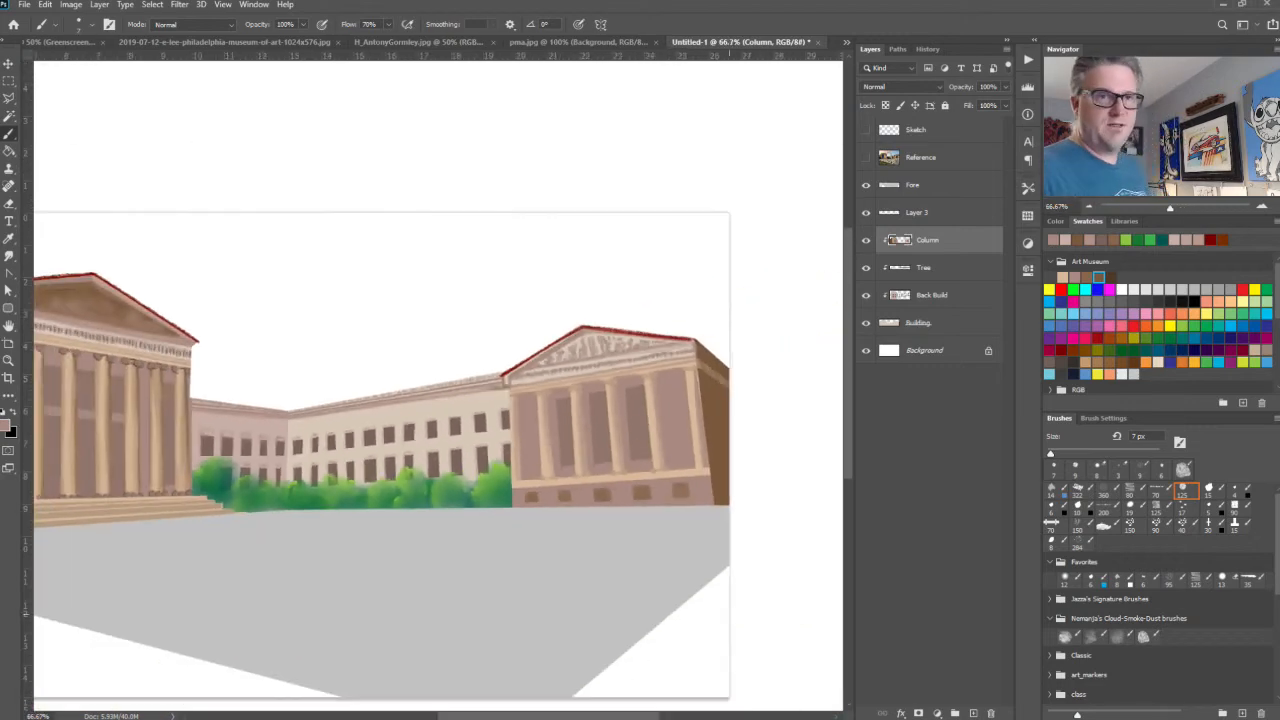
pyautogui.moveTo(425, 596); pyautogui.dragTo(508, 527)
pyautogui.click(866, 157)
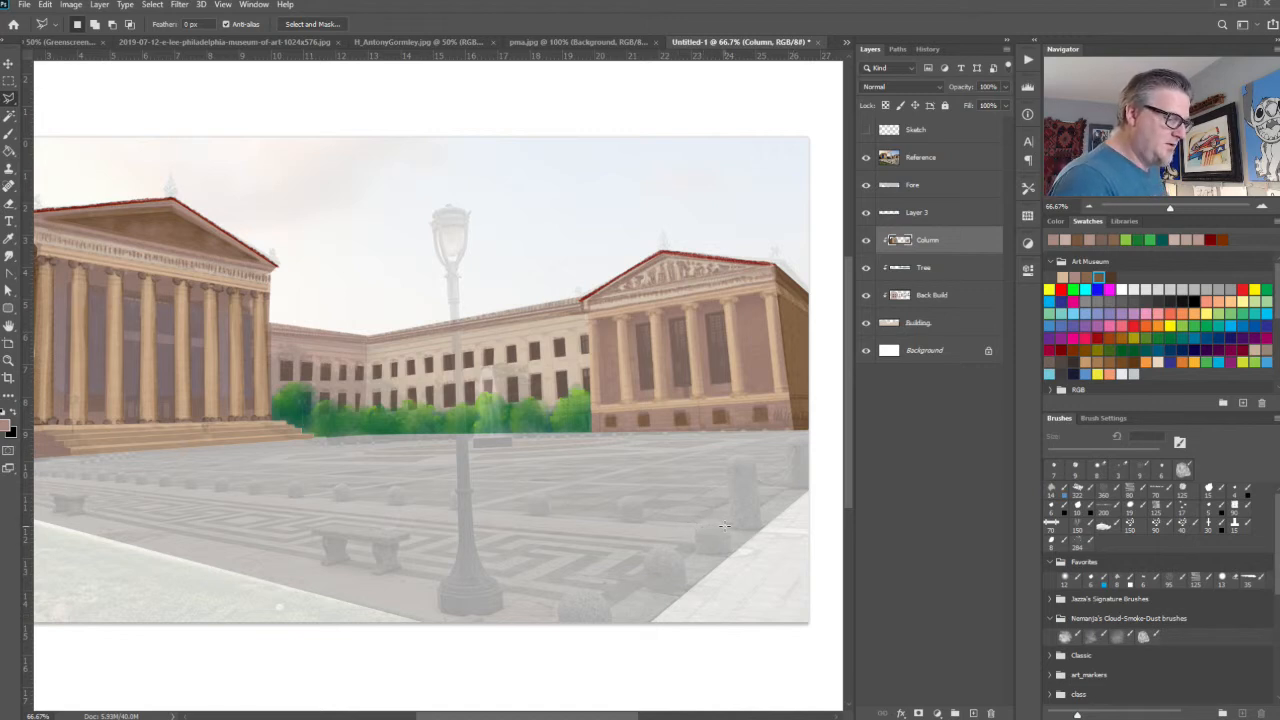
pyautogui.click(936, 186)
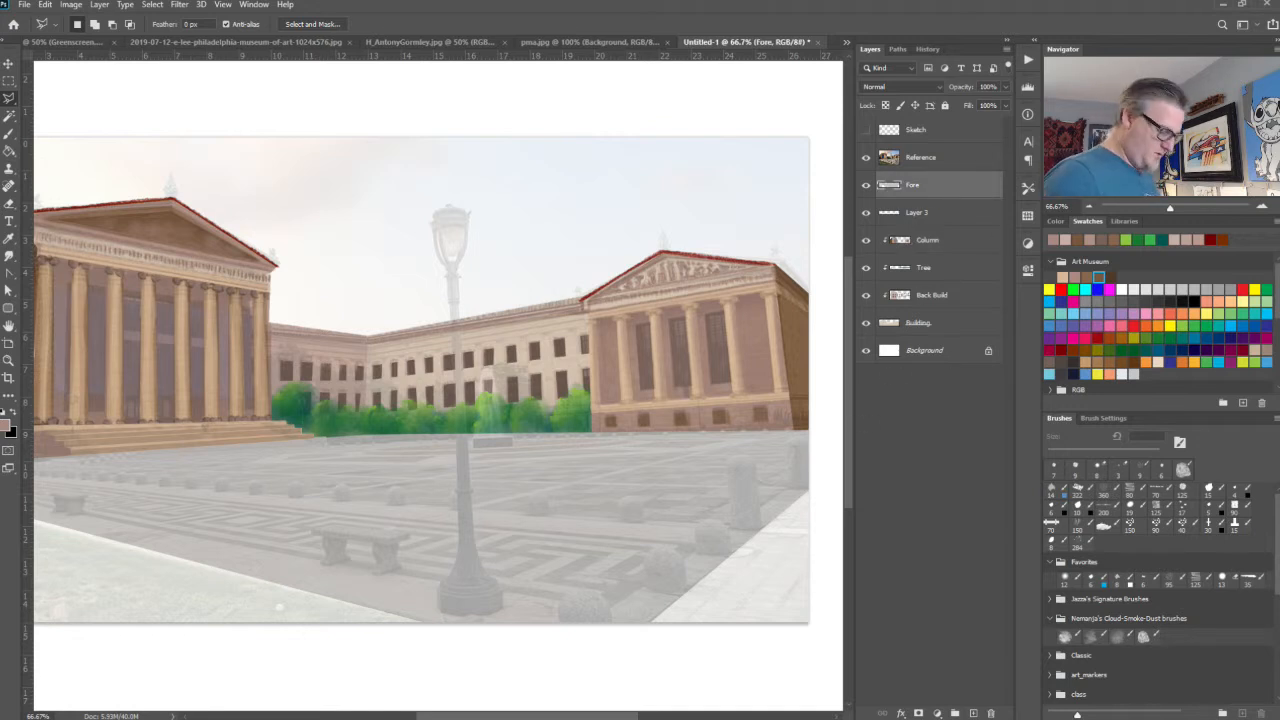
pyautogui.click(36, 521)
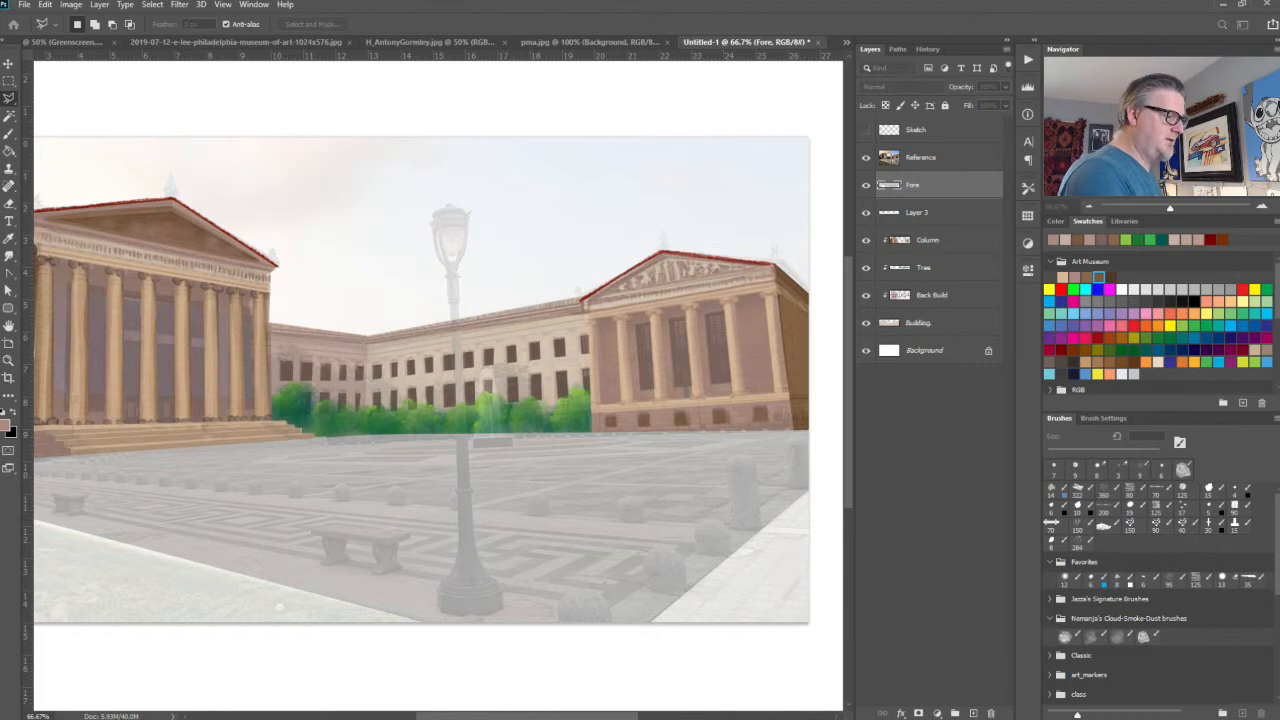
pyautogui.hotkey('ctrl', 'j')
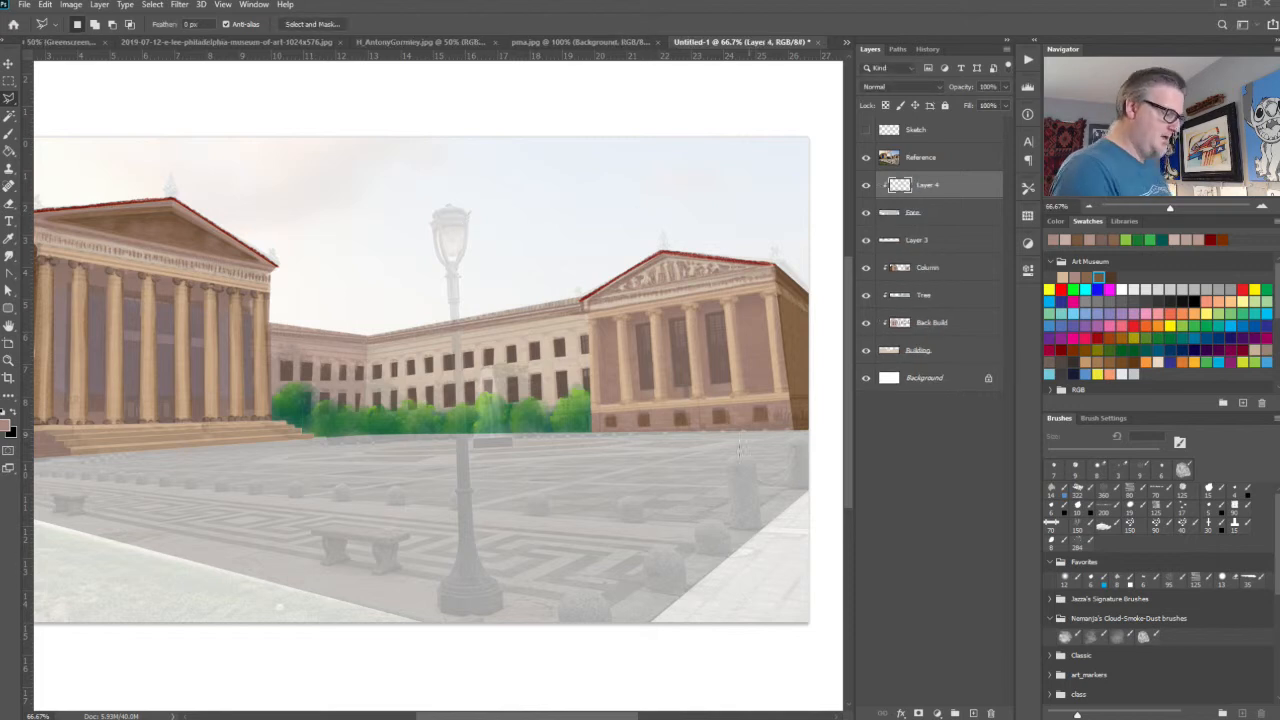
pyautogui.click(729, 529)
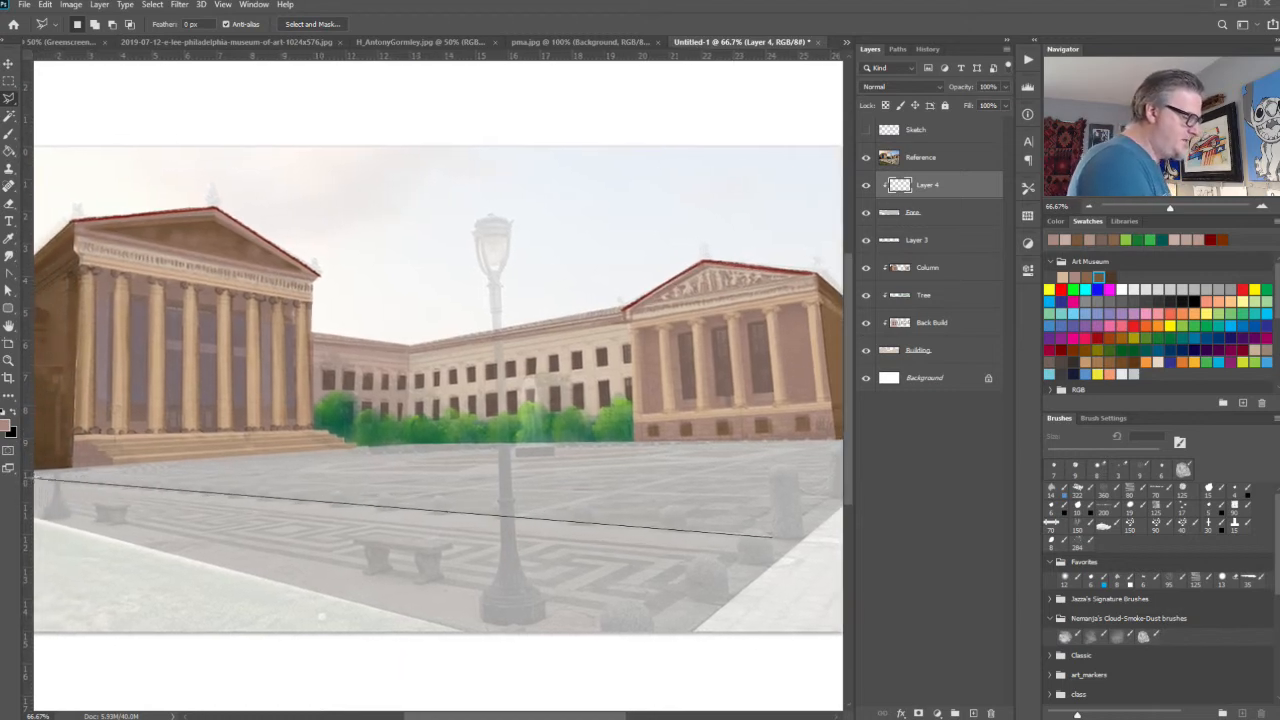
pyautogui.click(37, 478)
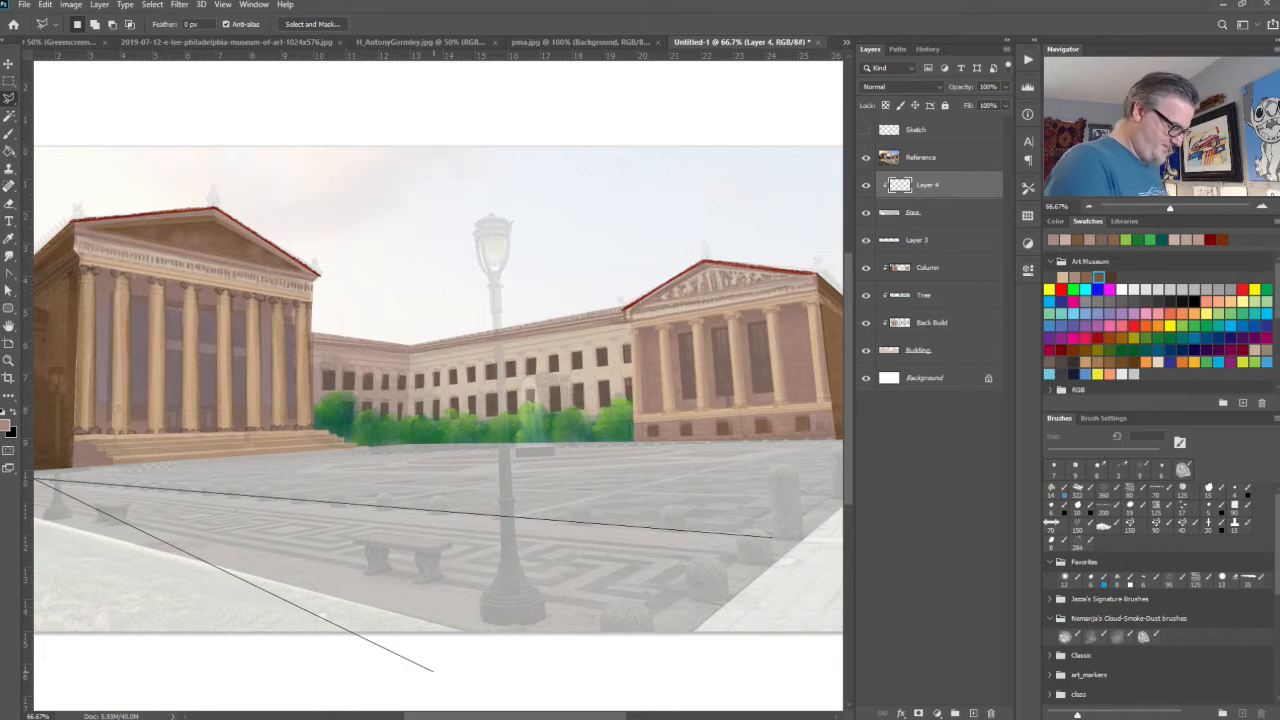
pyautogui.doubleClick(492, 598)
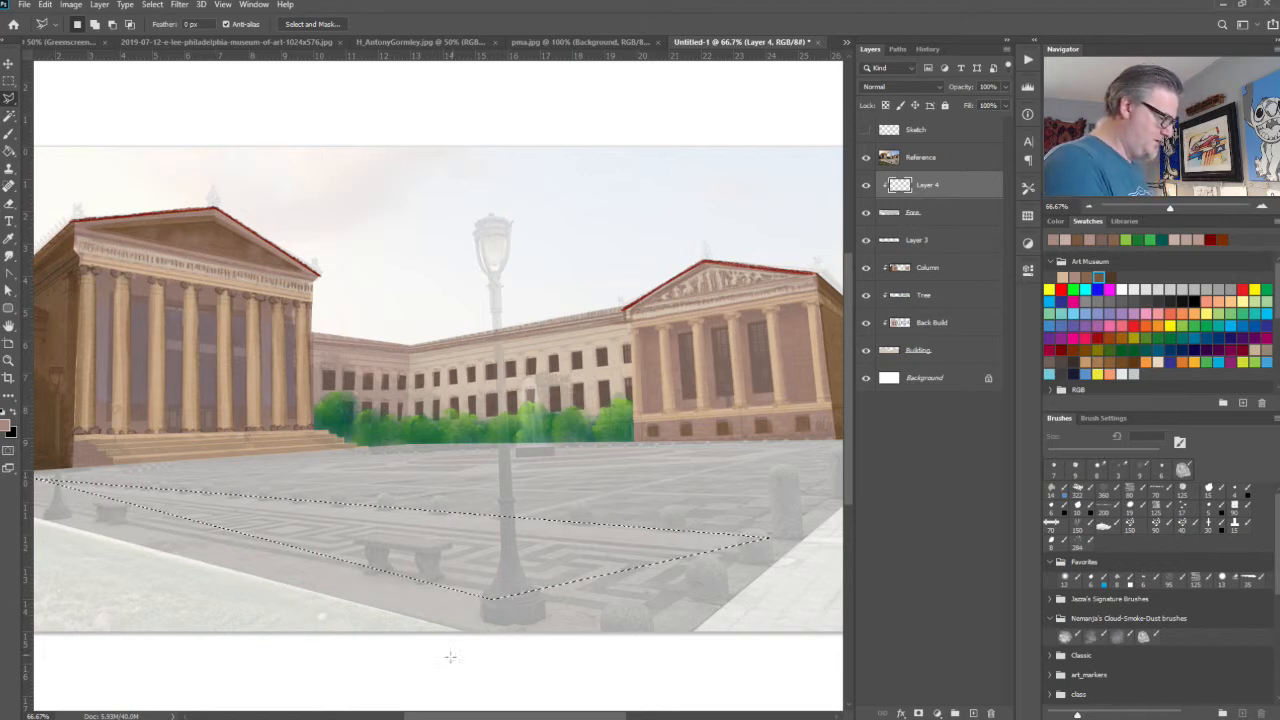
pyautogui.hotkey('ctrl', 'd')
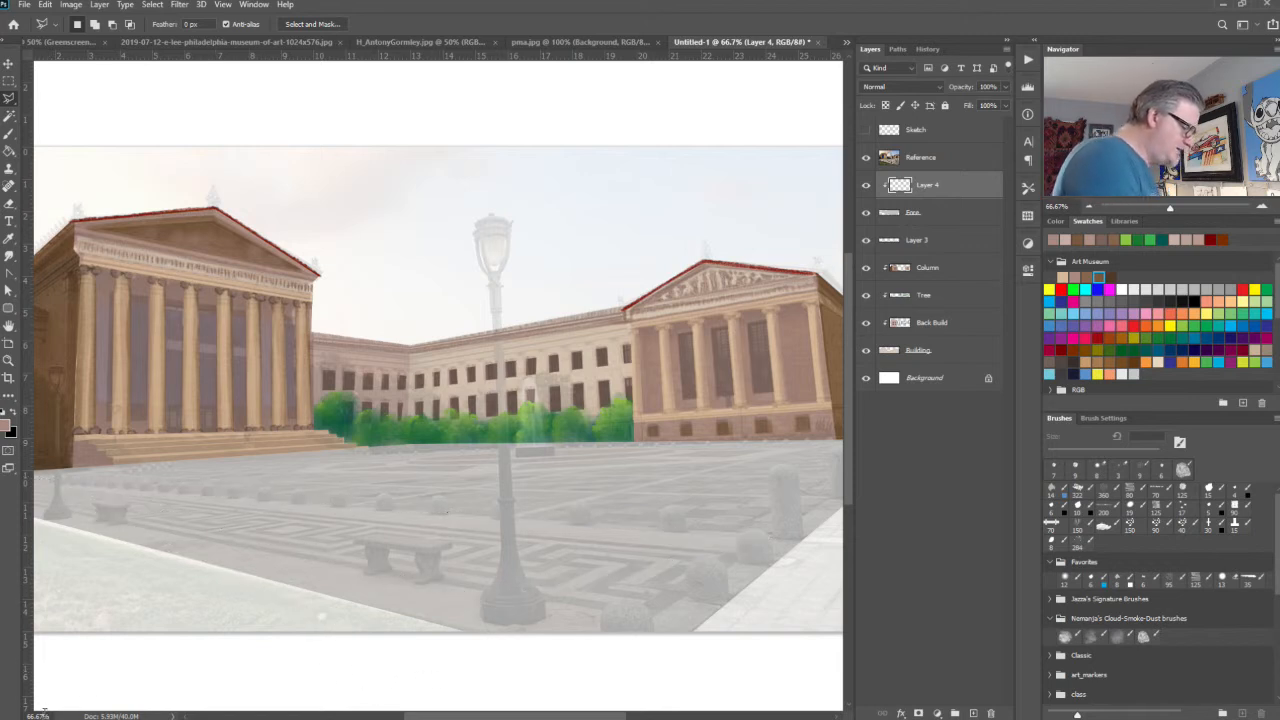
# Step: Set the canvas zoom to 60% so the whole courtyard fits in view
pyautogui.click(38, 716)
pyautogui.write('60')
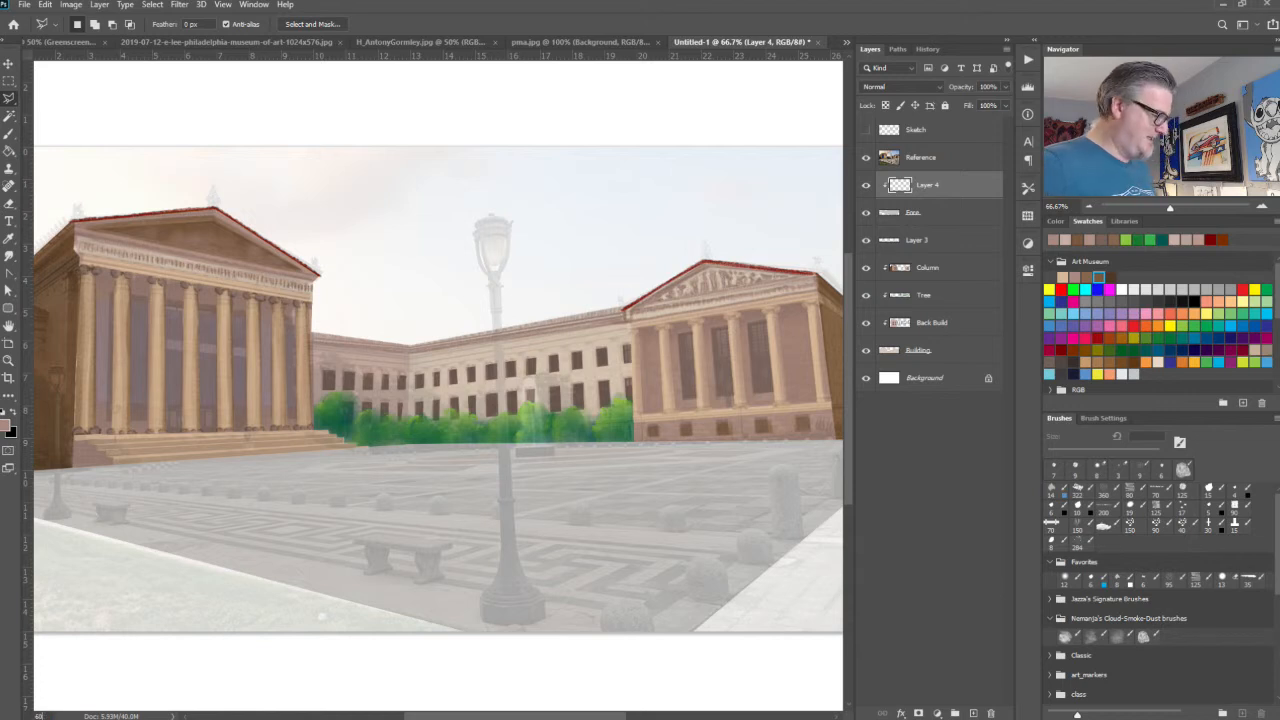
pyautogui.press('Return')
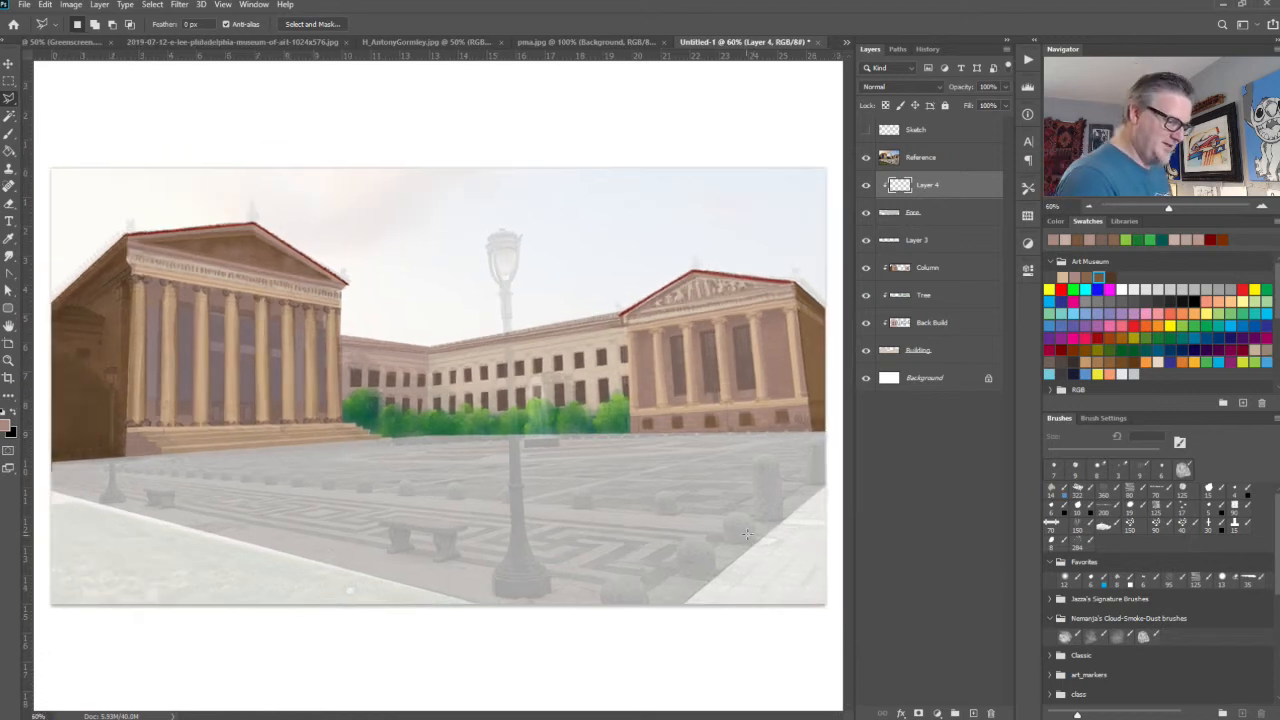
pyautogui.click(783, 521)
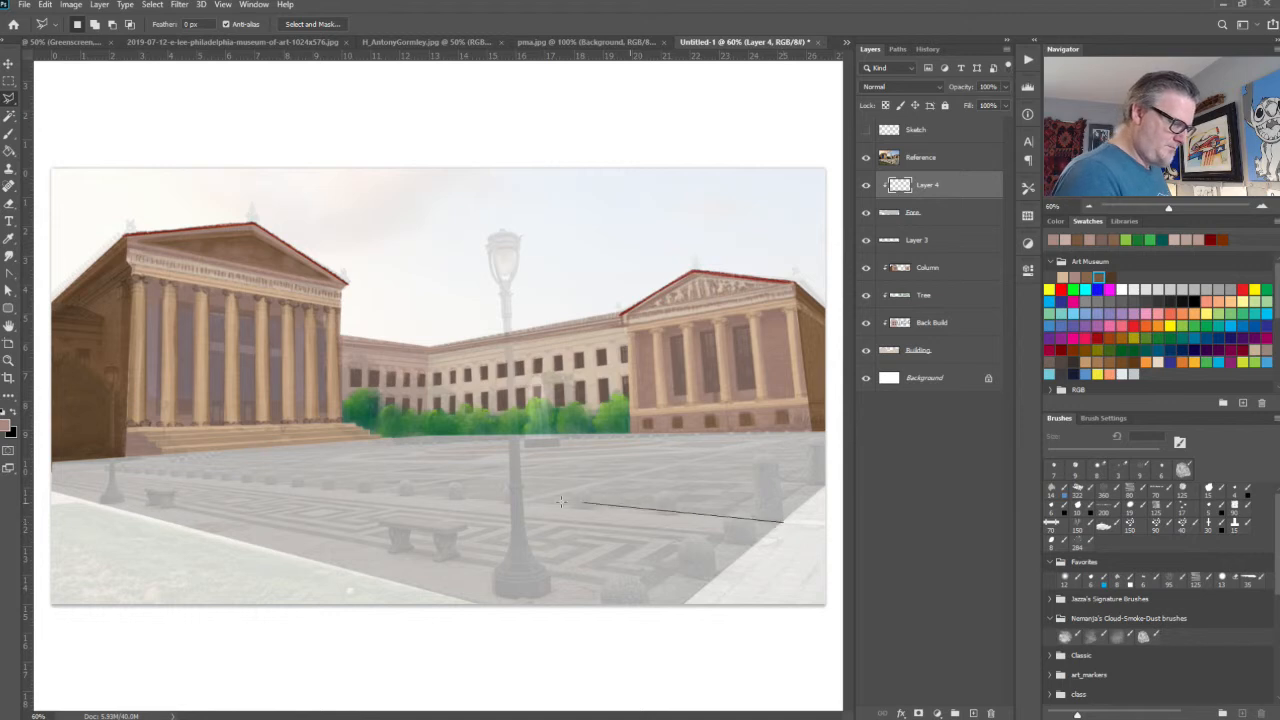
pyautogui.click(107, 467)
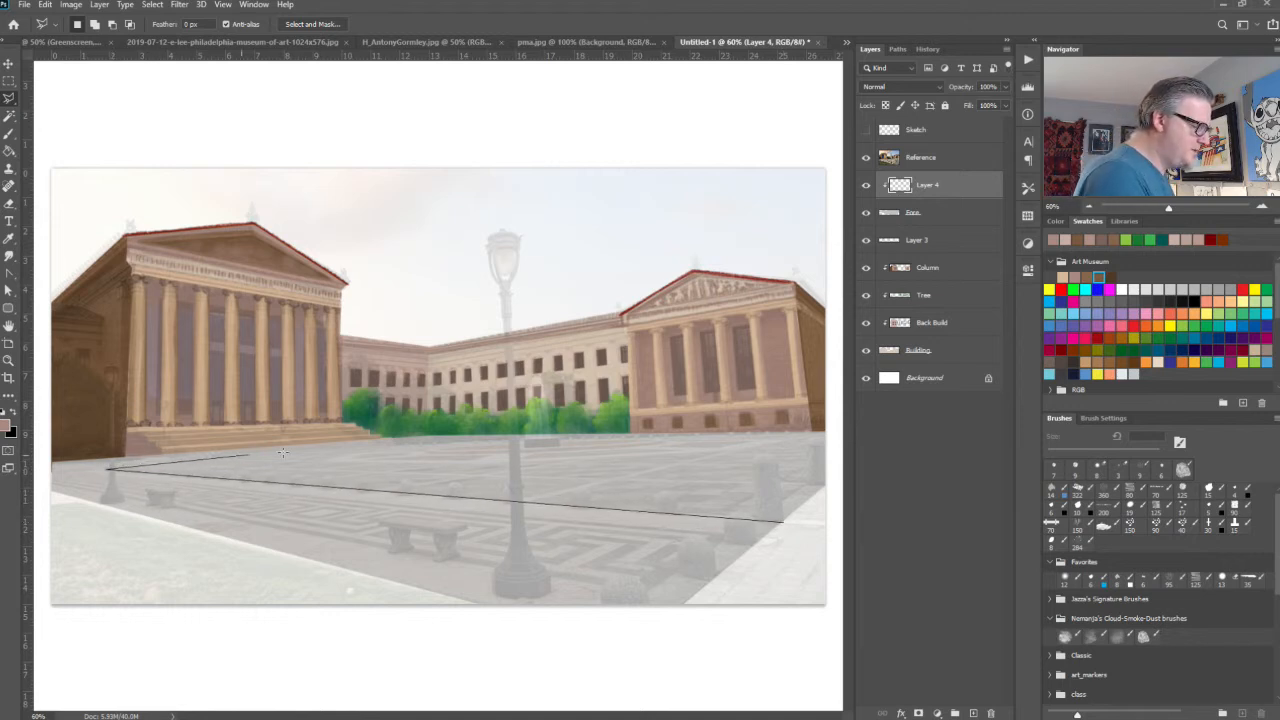
pyautogui.click(385, 441)
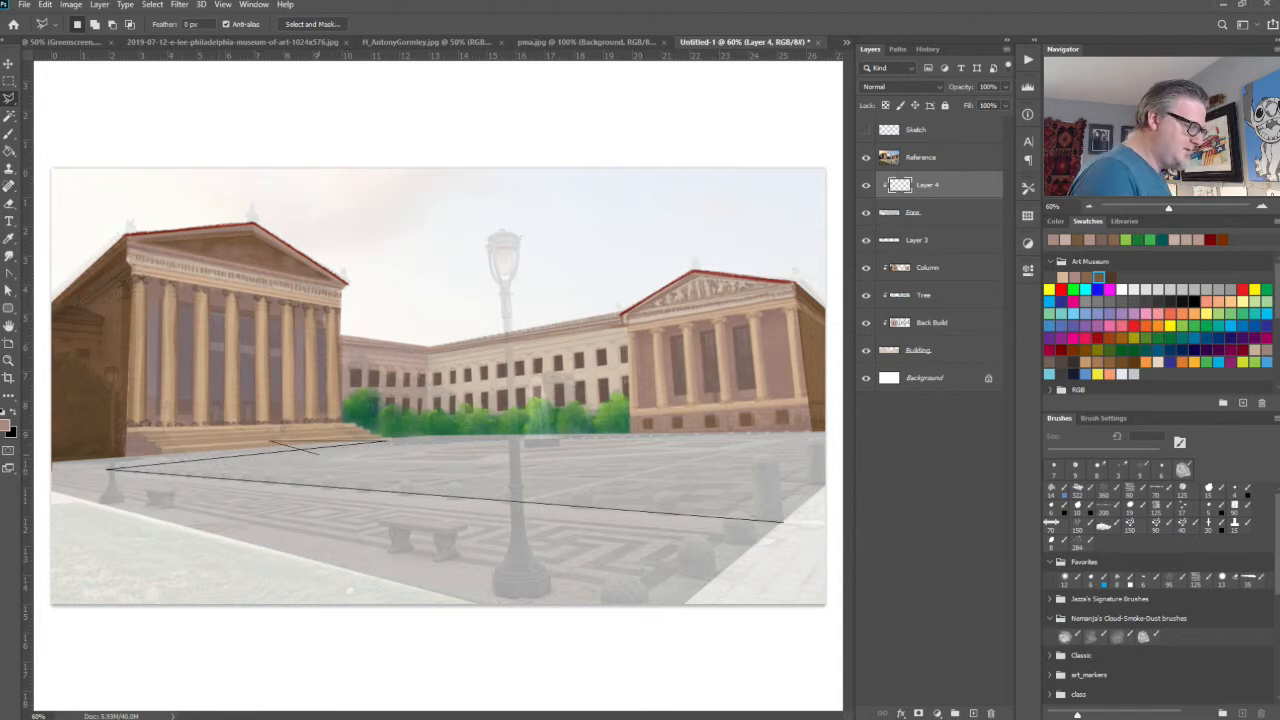
pyautogui.click(783, 521)
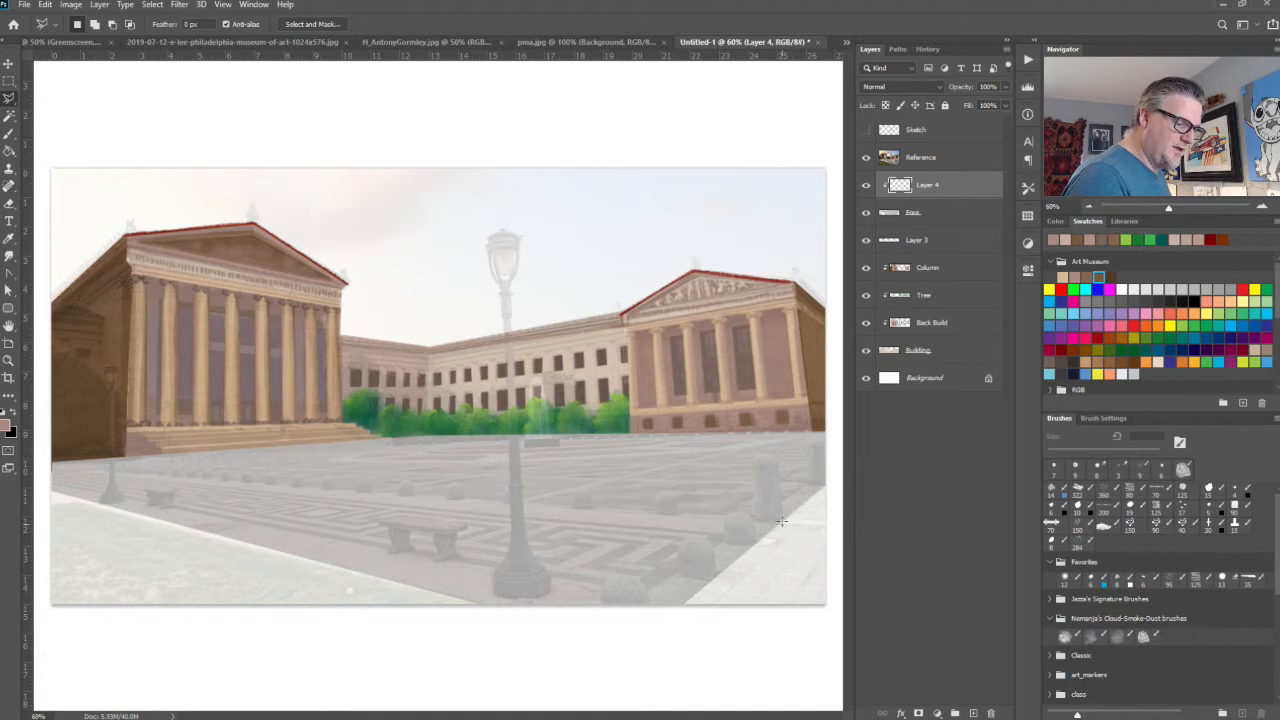
# Step: Select the long paving band across the middle of the courtyard with the Polygonal Lasso, tracing it from the reference
pyautogui.click(819, 488)
pyautogui.click(785, 520)
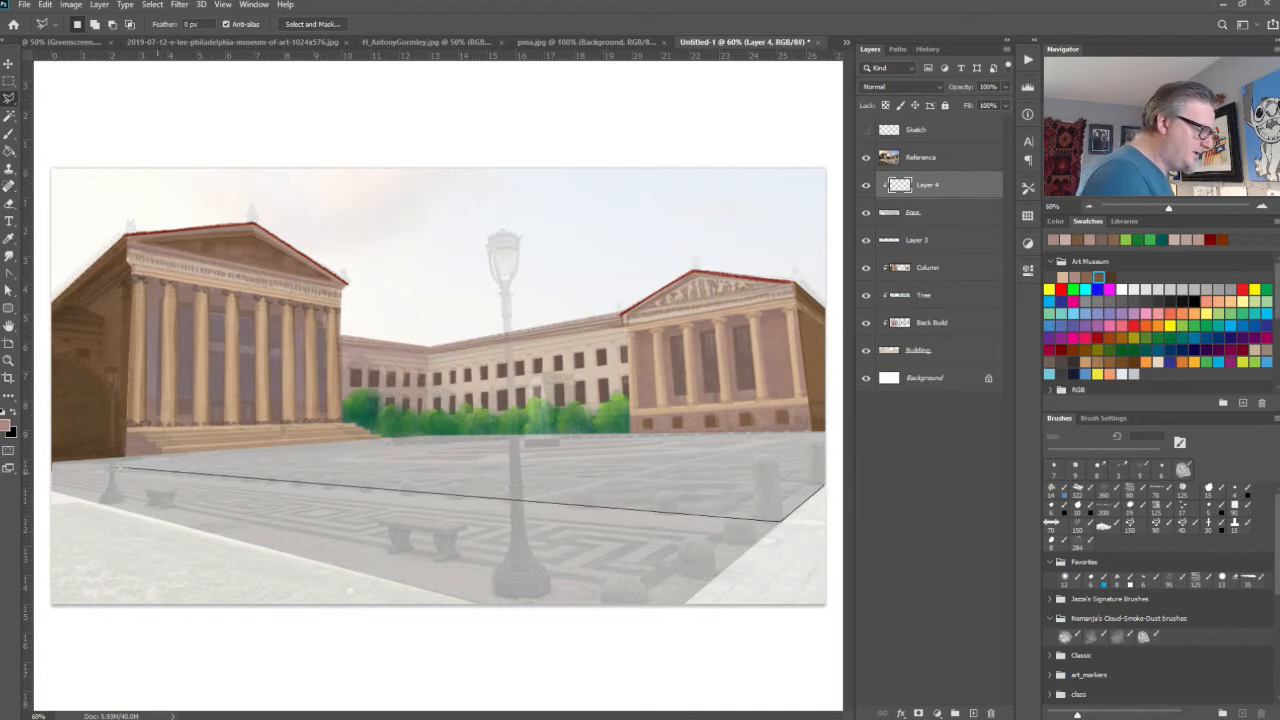
pyautogui.click(104, 467)
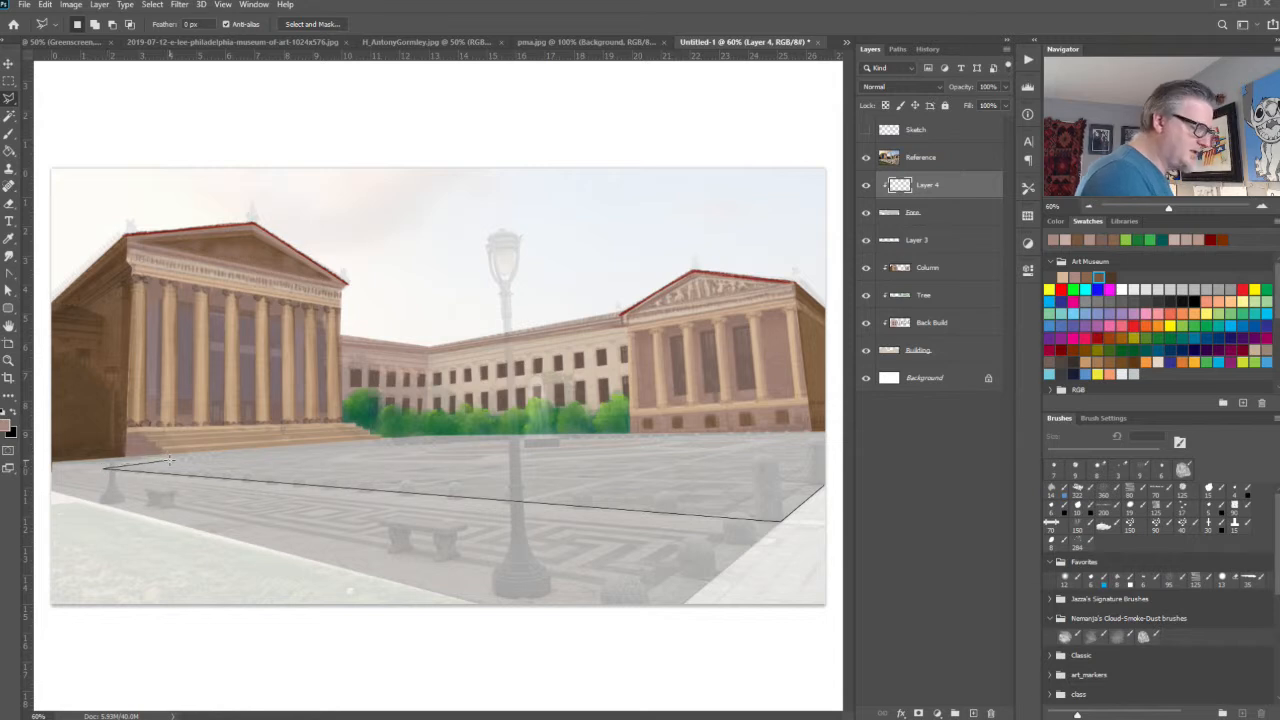
pyautogui.click(819, 489)
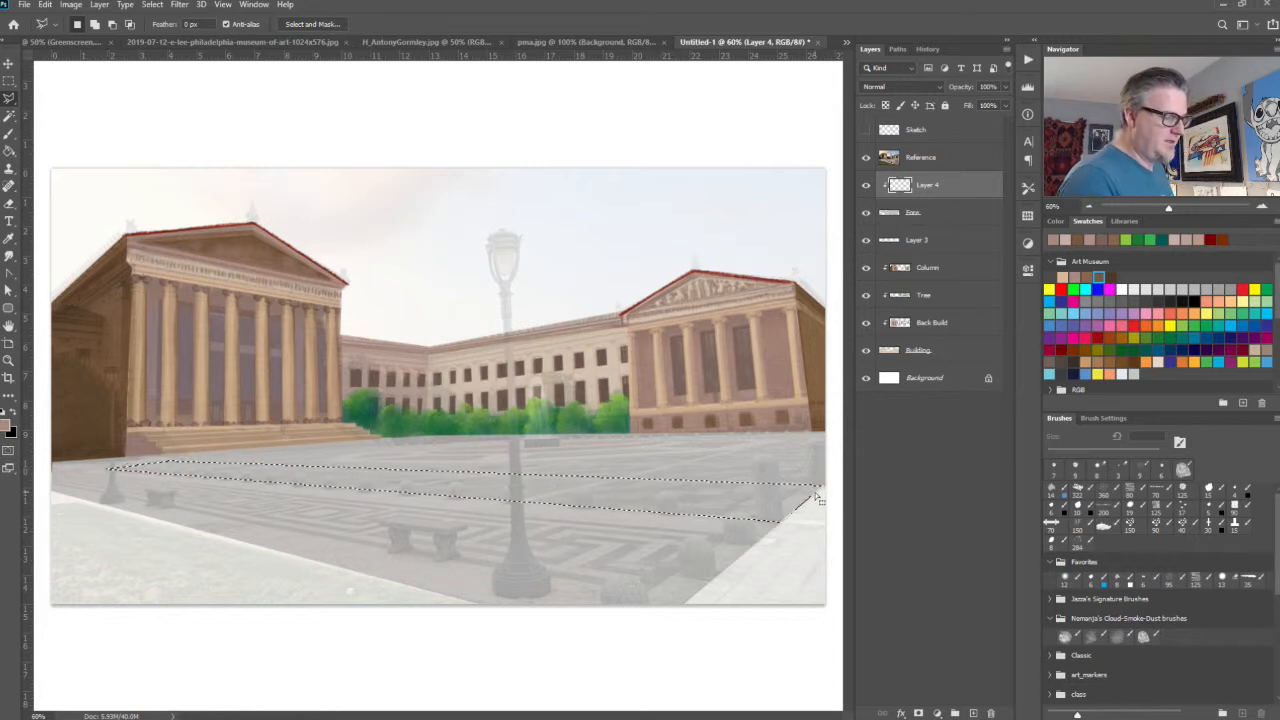
# Step: Add the wide foreground paving band and the narrower bands toward the buildings to the selection, following the reference
pyautogui.click(760, 541)
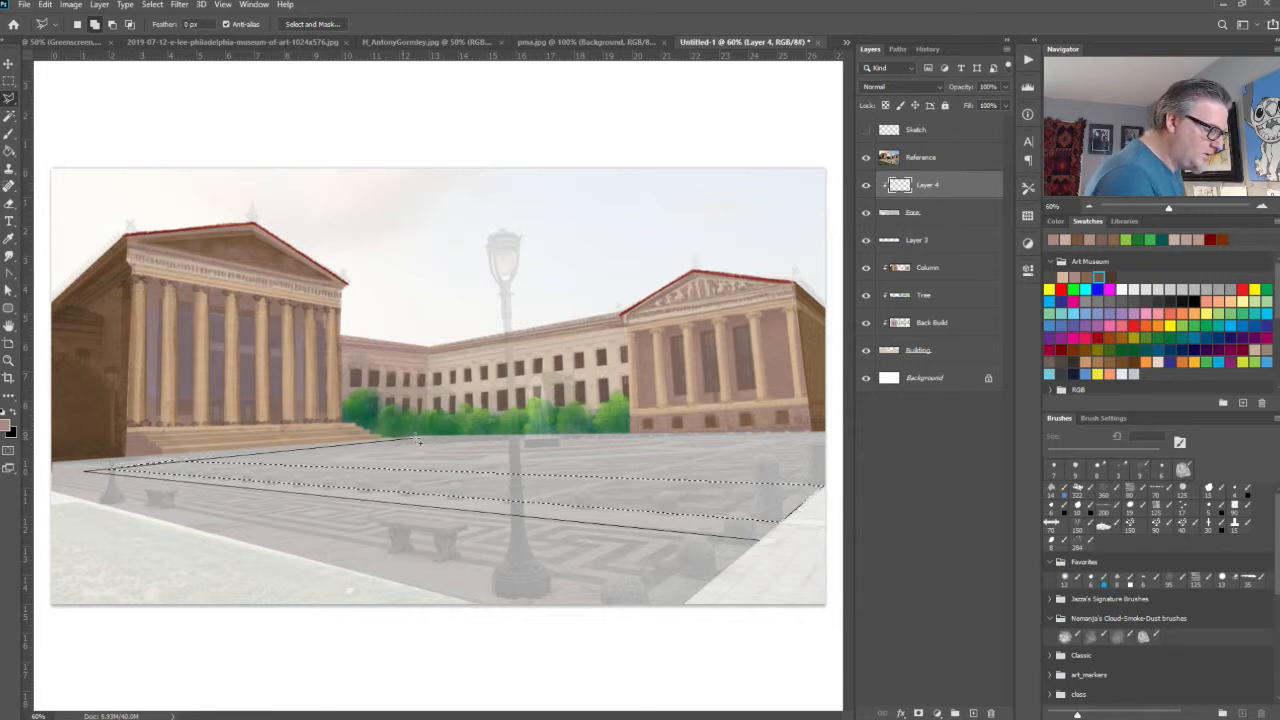
pyautogui.click(426, 437)
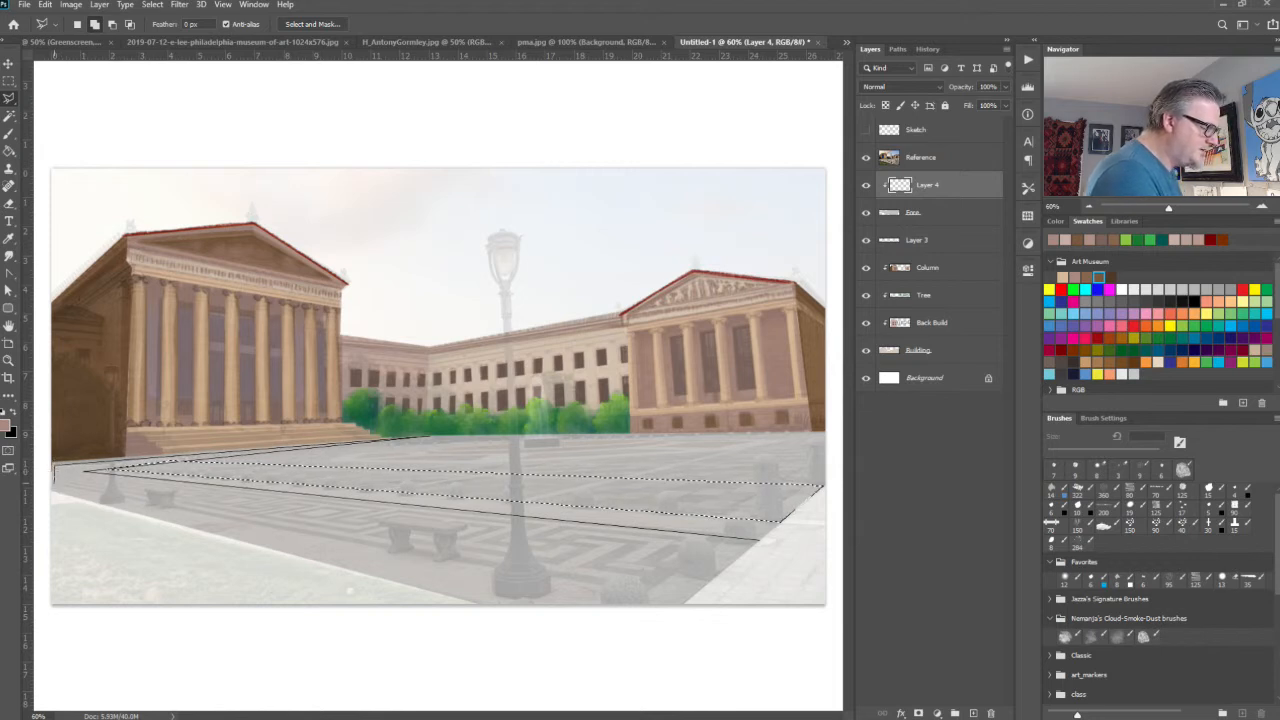
pyautogui.click(56, 486)
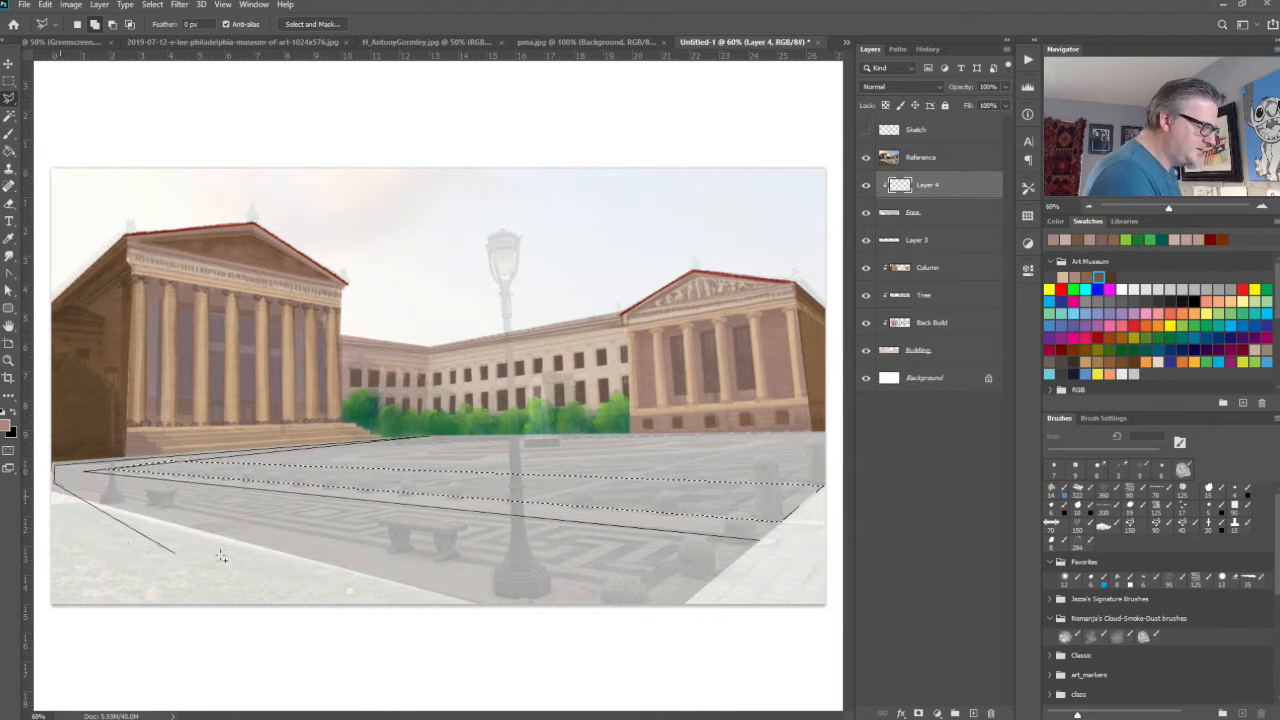
pyautogui.click(704, 600)
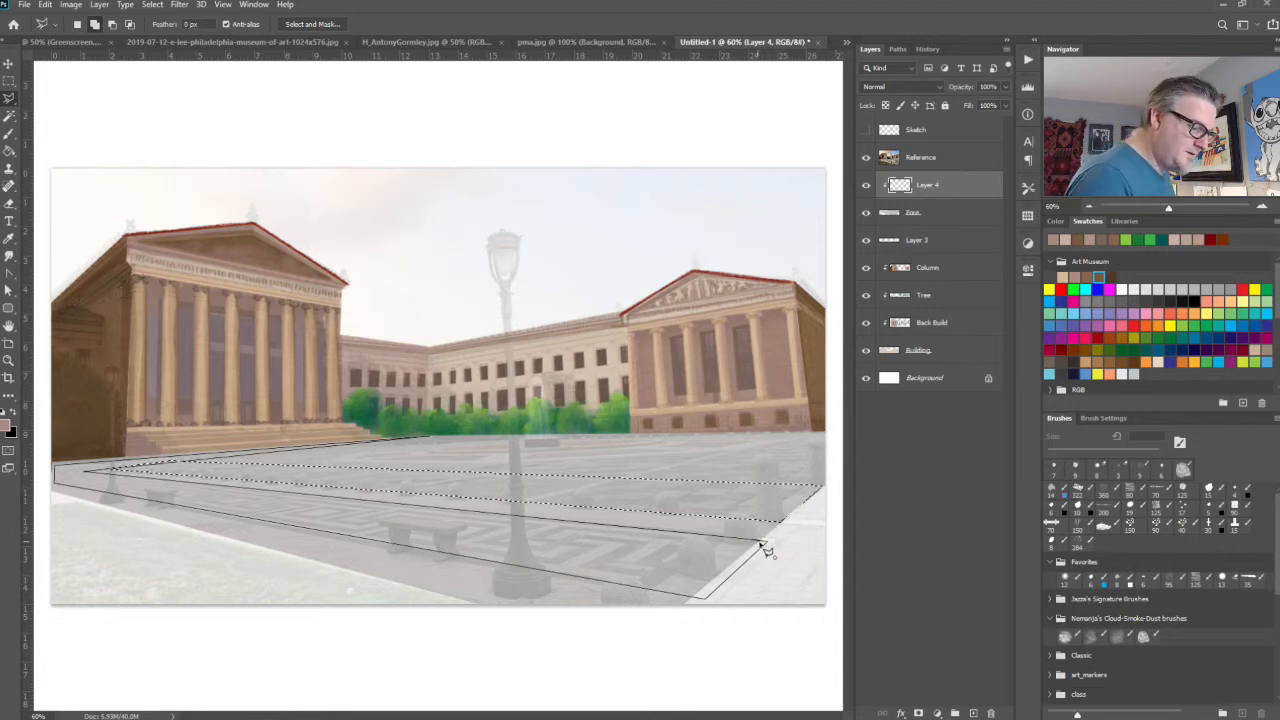
pyautogui.doubleClick(762, 542)
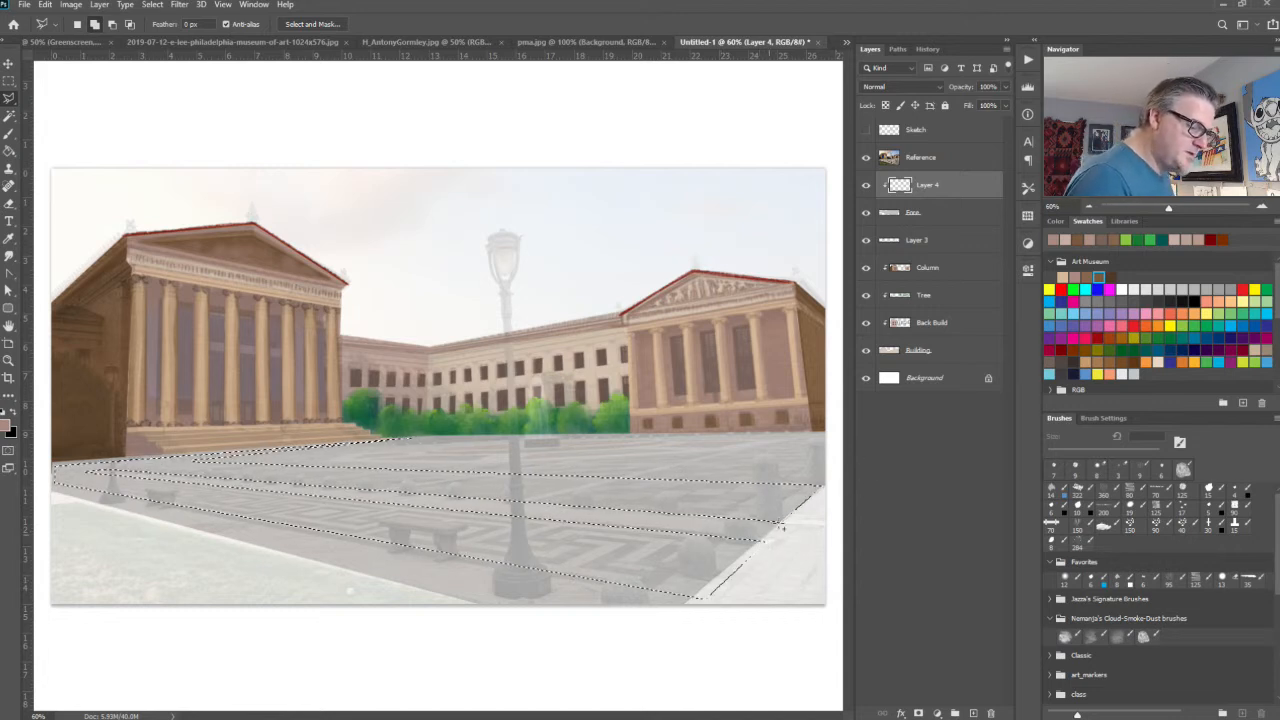
pyautogui.click(828, 467)
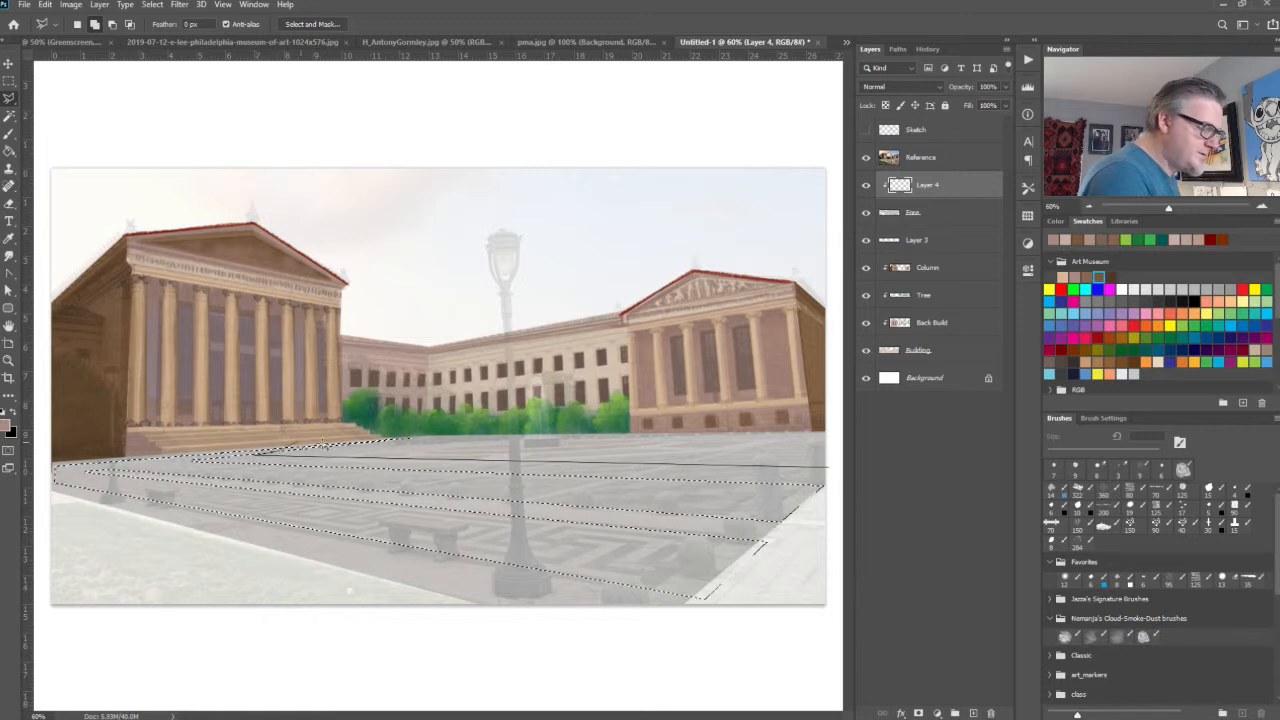
pyautogui.doubleClick(831, 440)
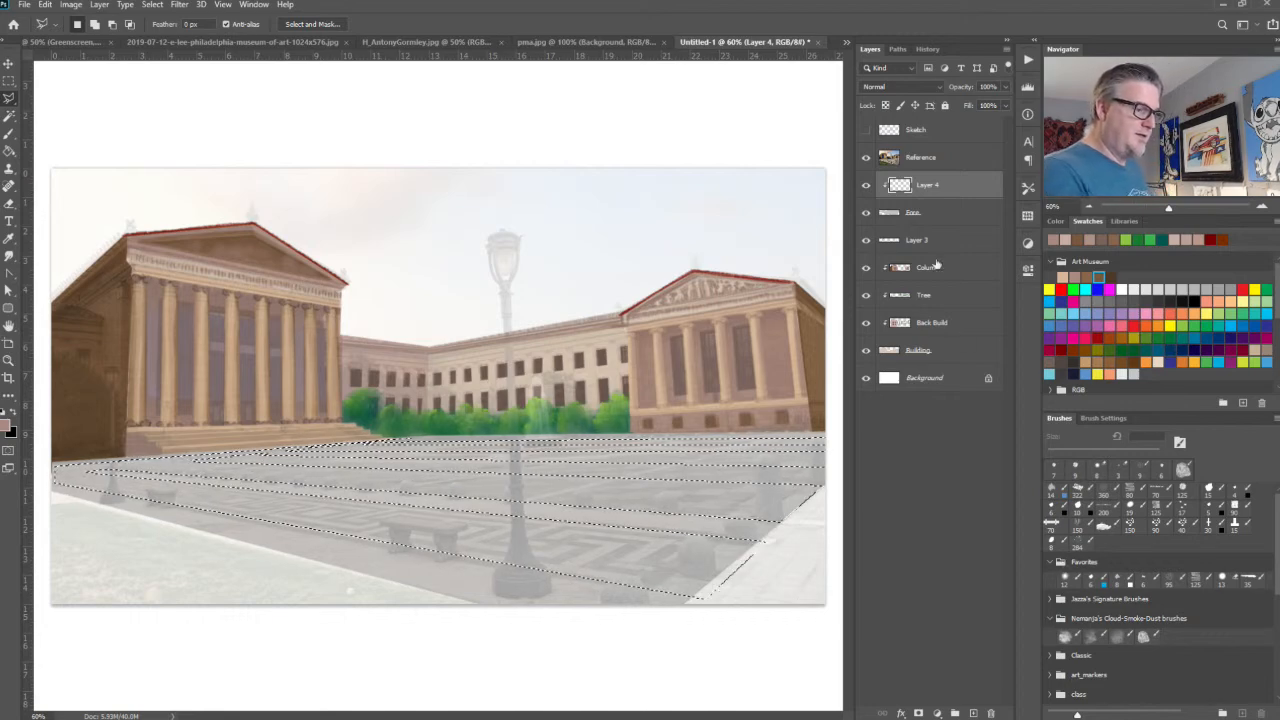
# Step: Isolate the courtyard ground layers and fill the selected bands on Layer 4 with neutral grey at 58% brightness, then deselect
pyautogui.moveTo(866, 240); pyautogui.dragTo(866, 378)
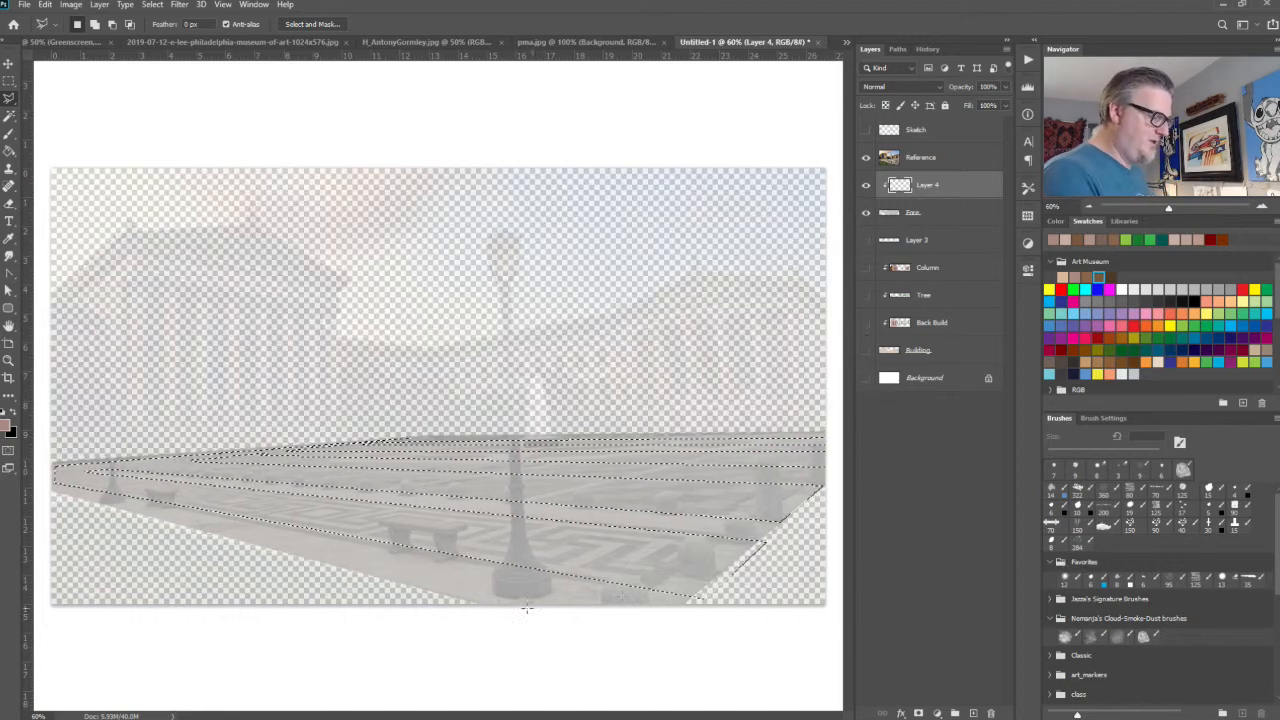
pyautogui.click(866, 157)
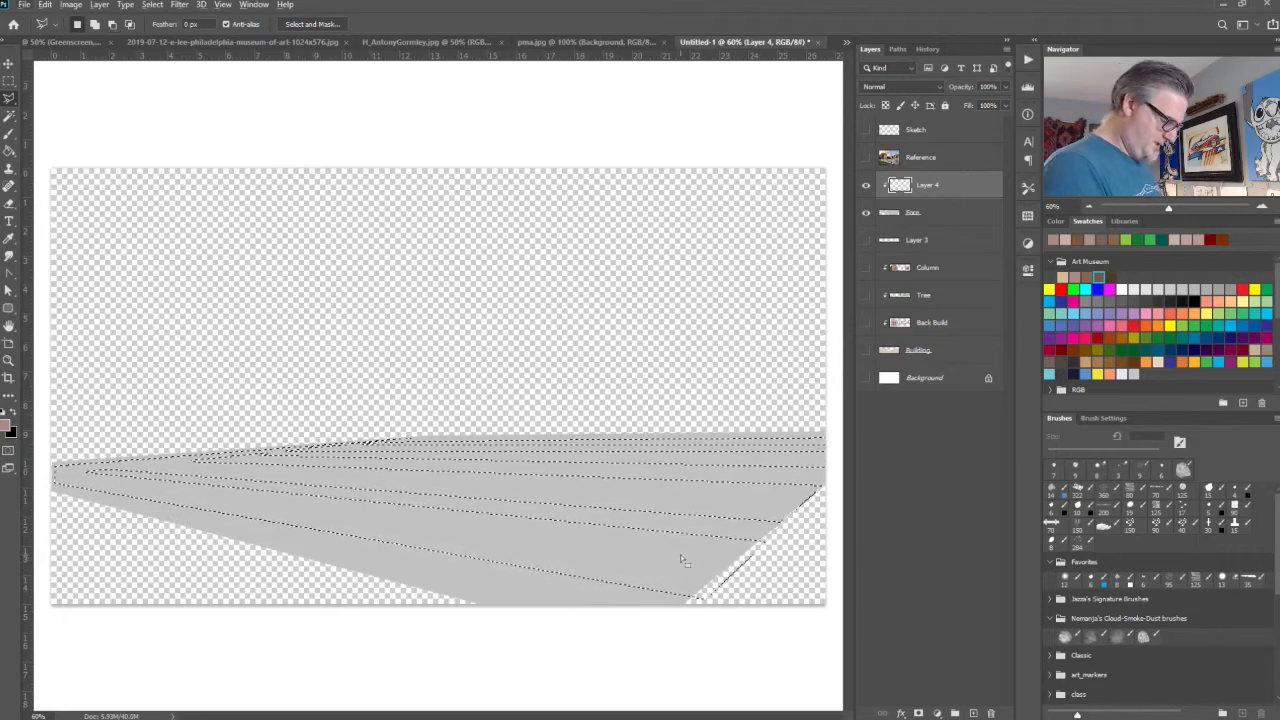
pyautogui.press('i')
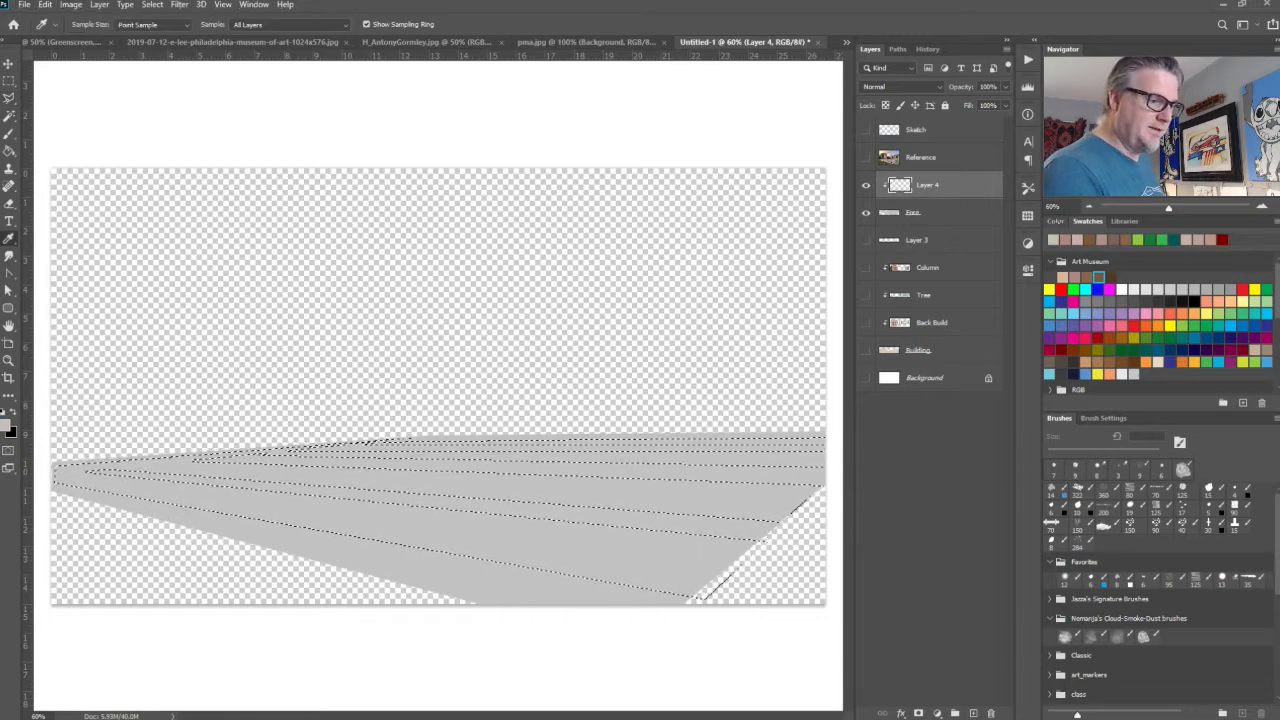
pyautogui.click(1060, 221)
pyautogui.moveTo(1197, 270); pyautogui.dragTo(1170, 270)
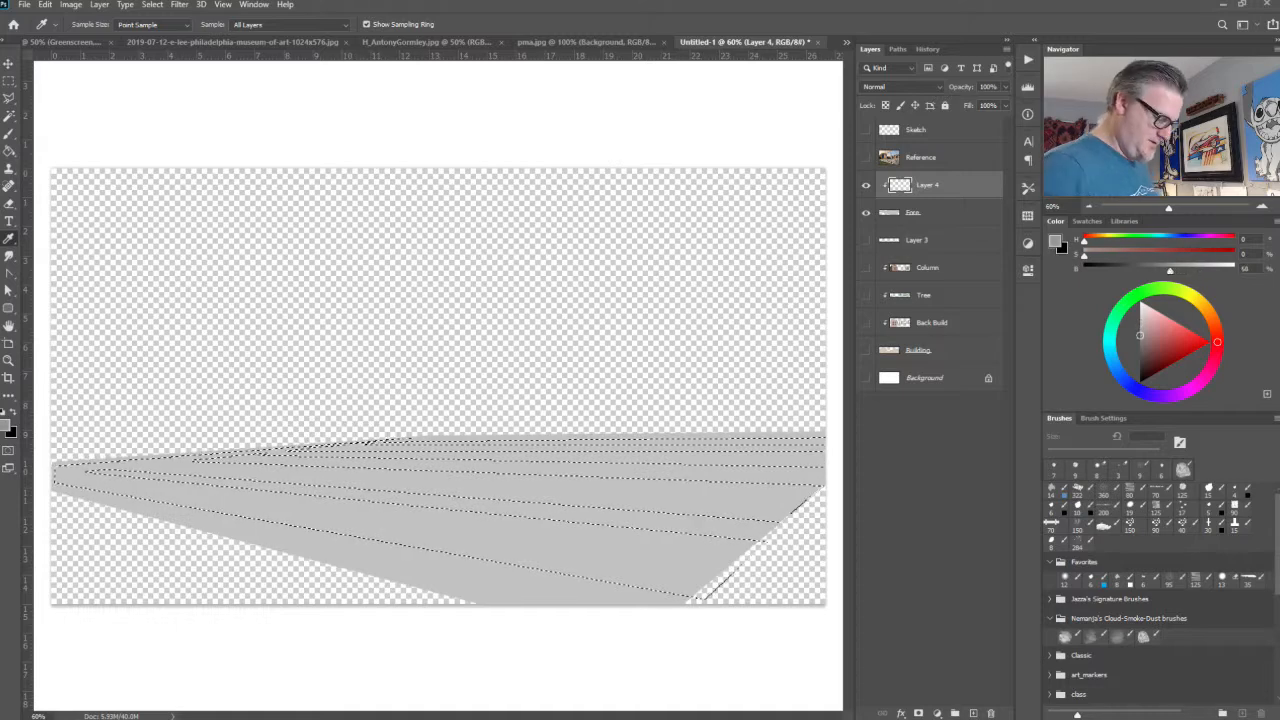
pyautogui.hotkey('alt', 'BackSpace')
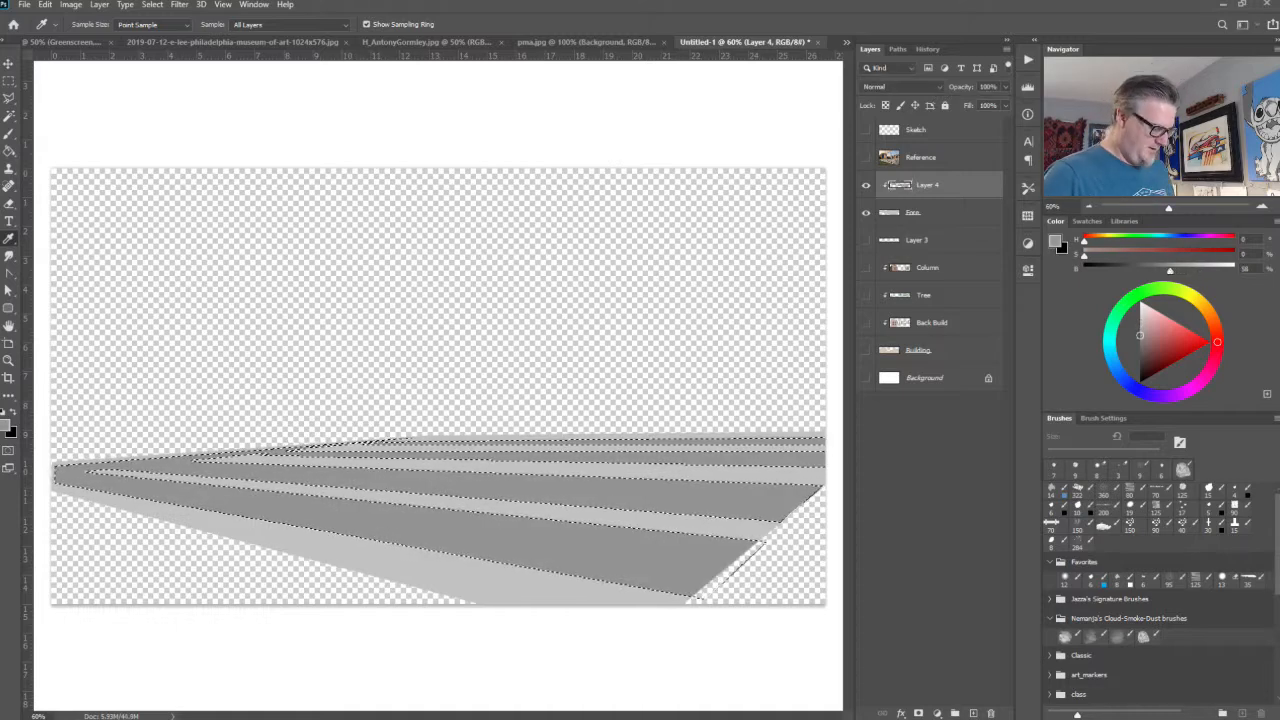
pyautogui.hotkey('ctrl', 'd')
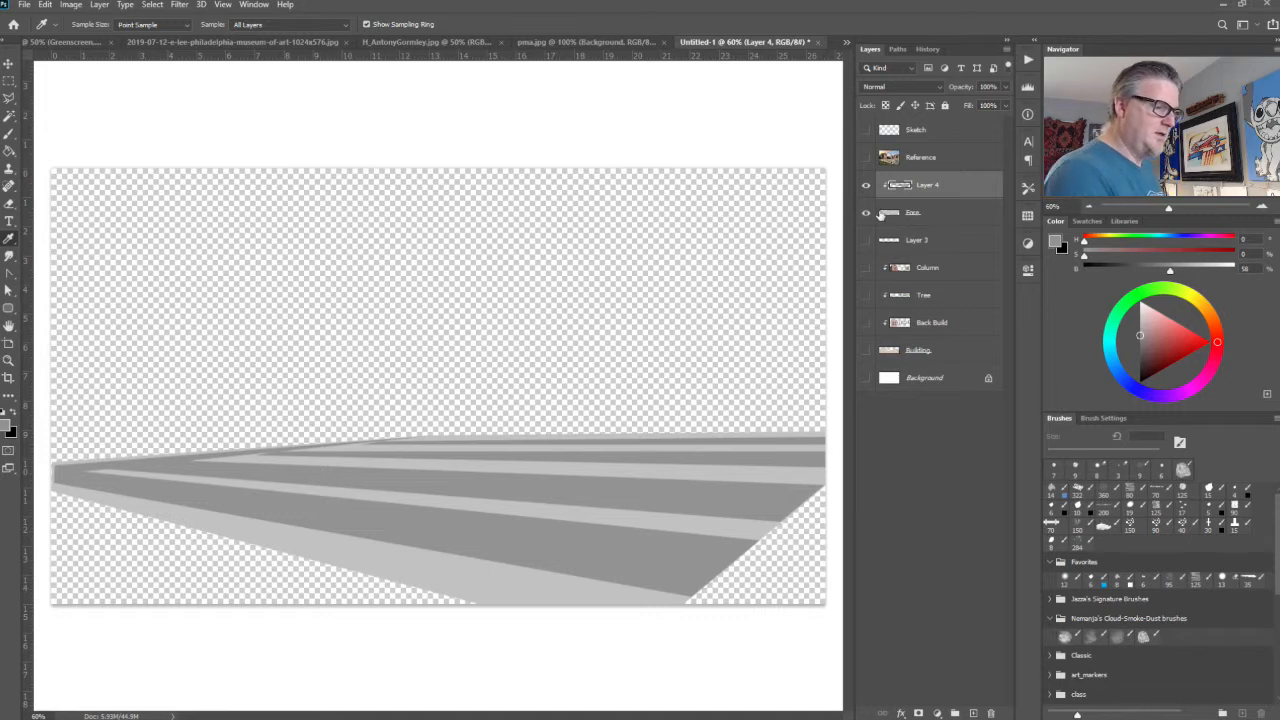
# Step: Show the Reference and building layers again and select a thin diagonal paving strip from beside the bench to the far building's base
pyautogui.click(866, 157)
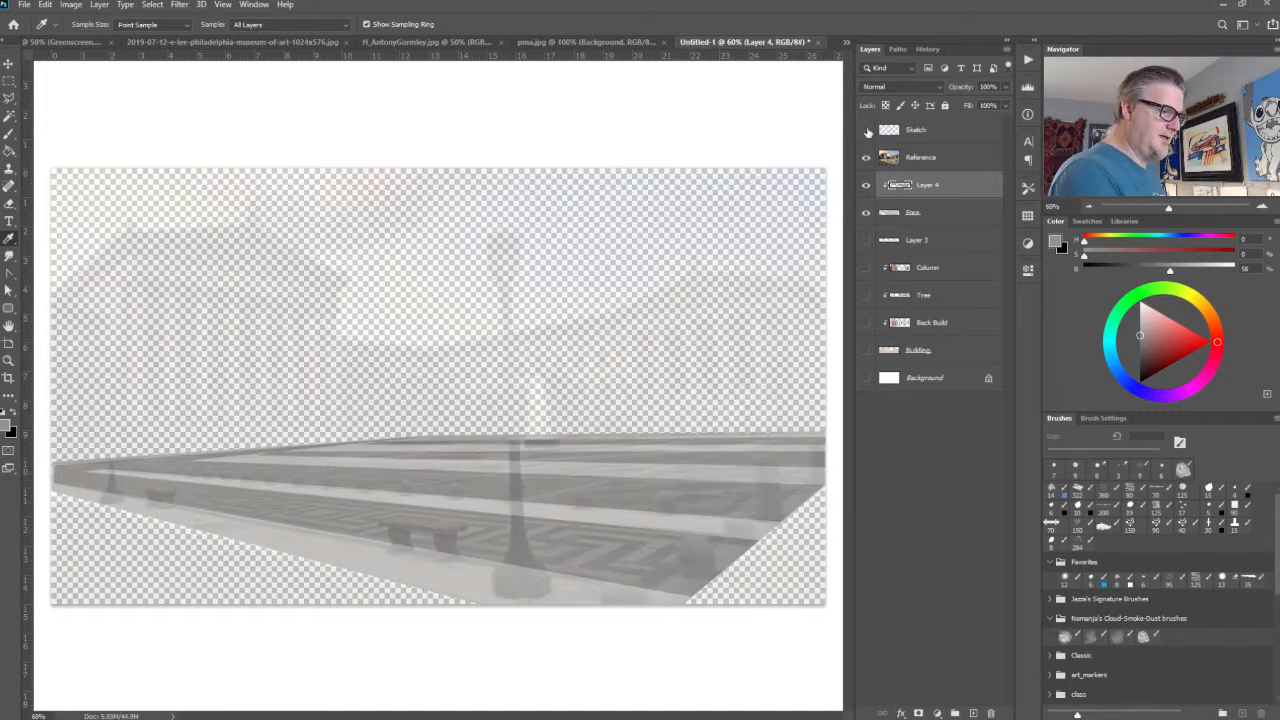
pyautogui.moveTo(866, 240); pyautogui.dragTo(866, 378)
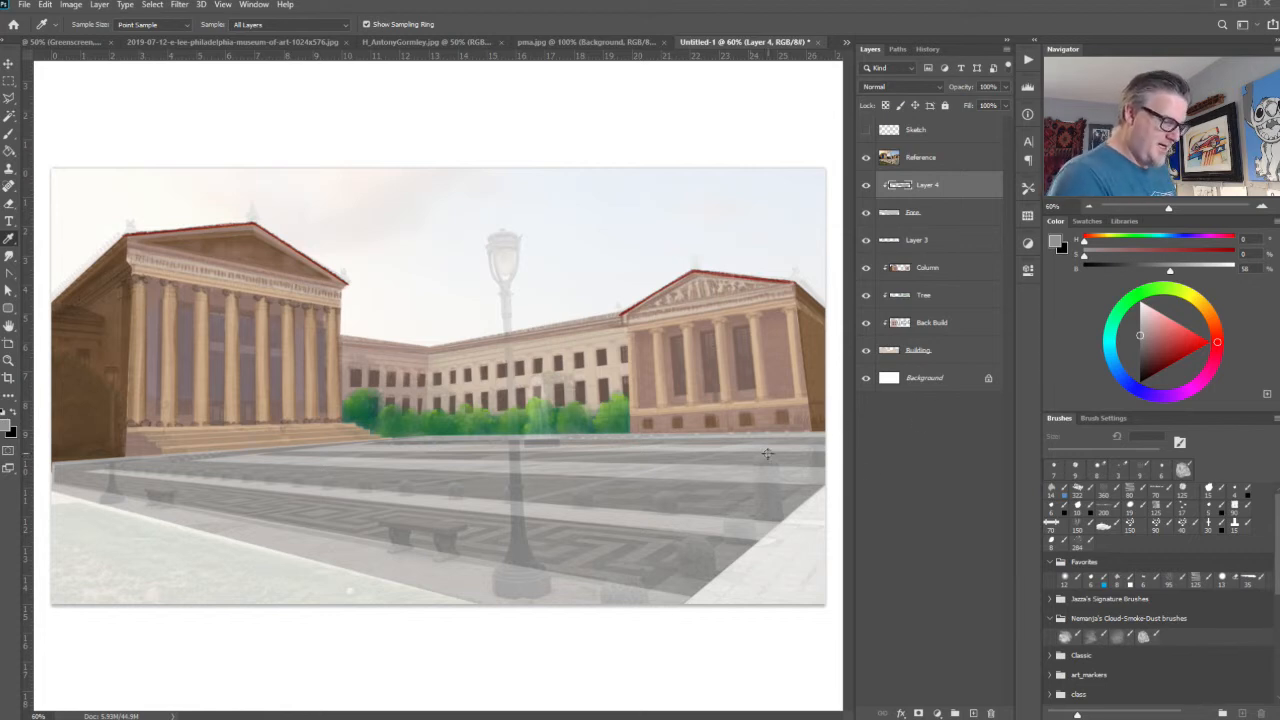
pyautogui.press('l')
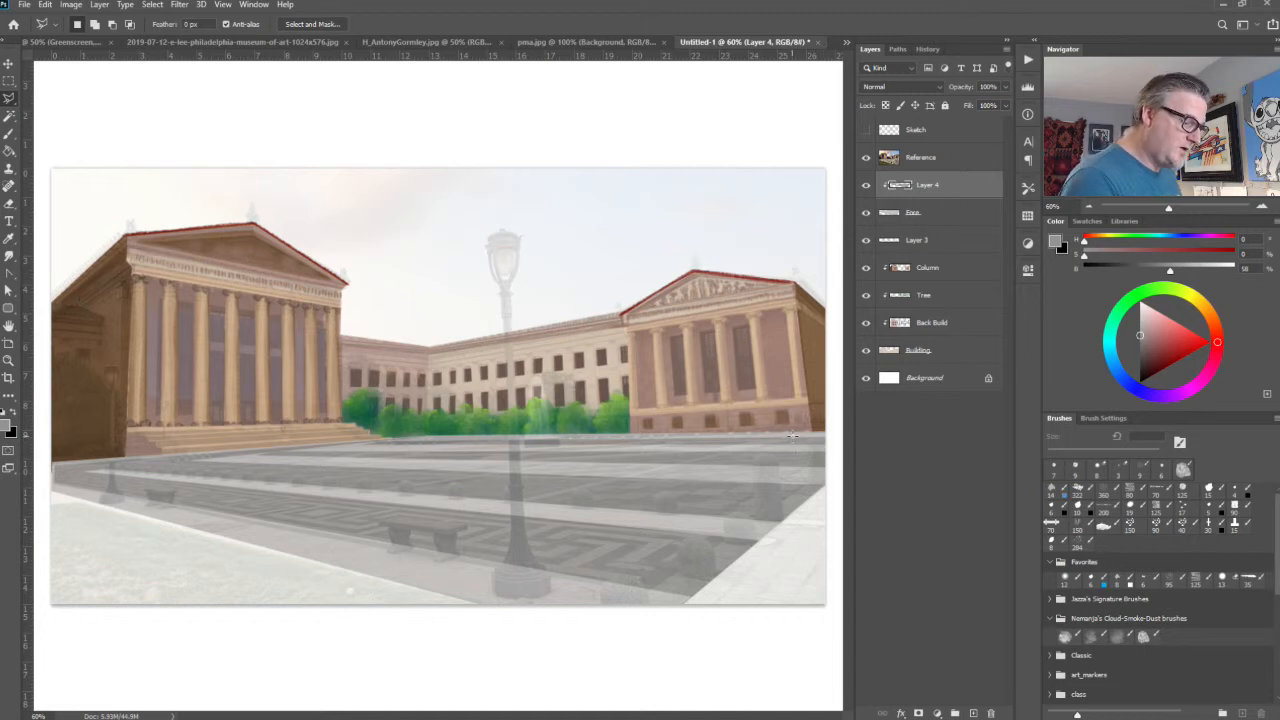
pyautogui.click(790, 435)
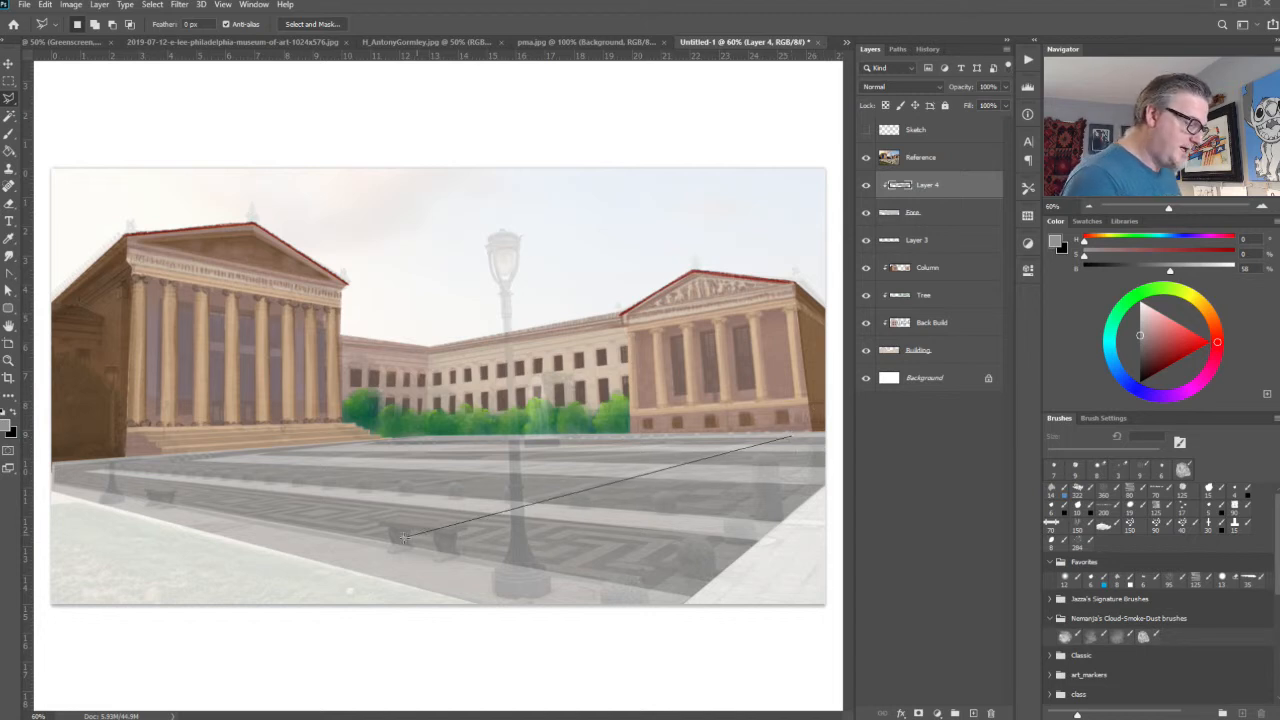
pyautogui.click(322, 549)
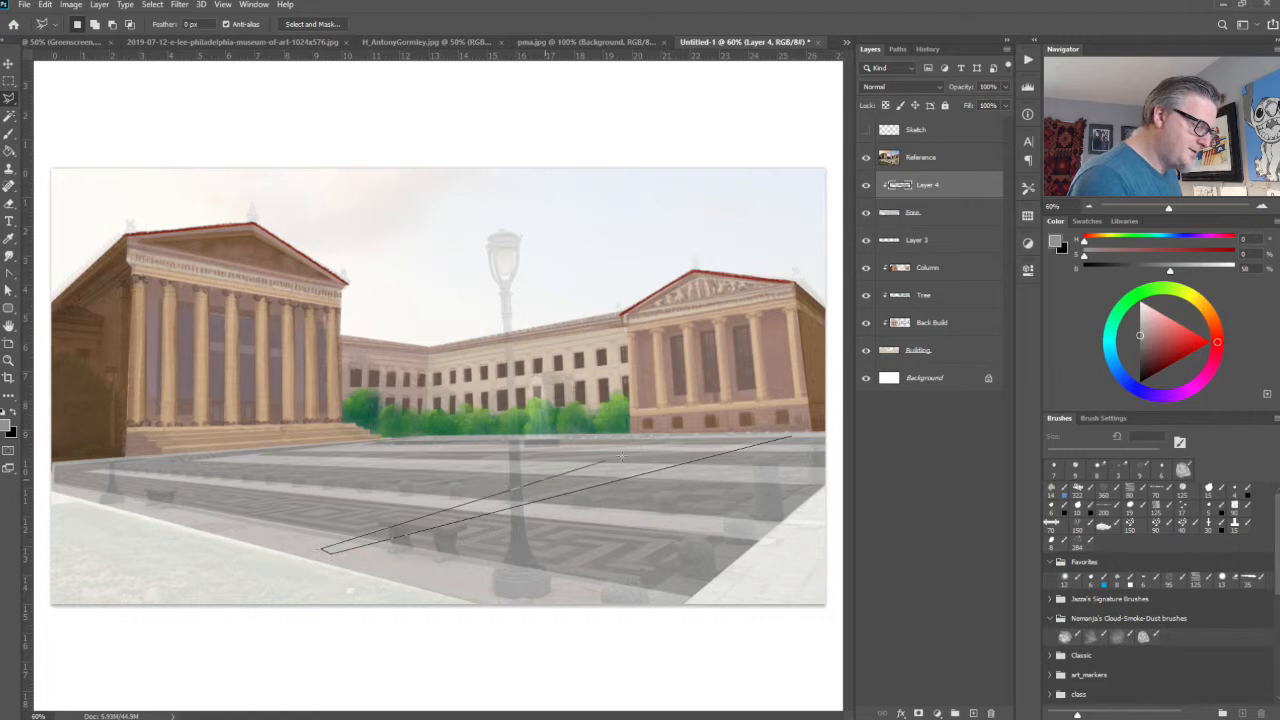
pyautogui.click(790, 437)
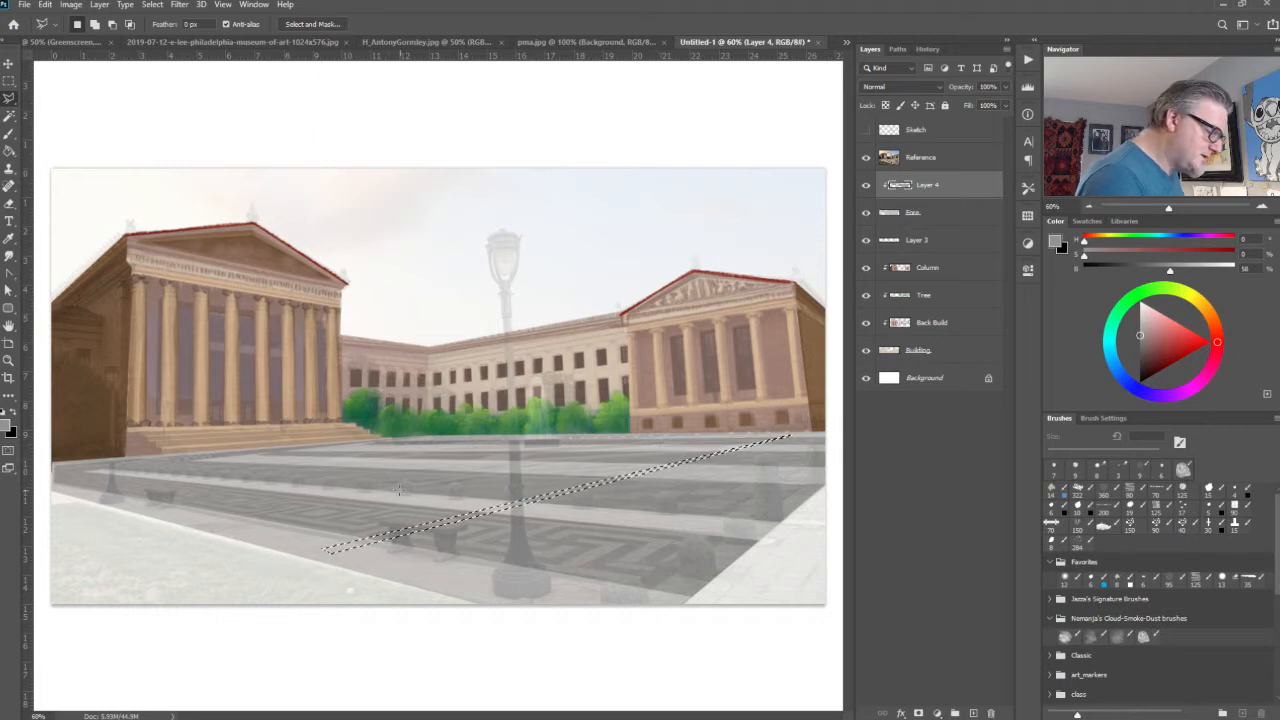
pyautogui.hotkey('ctrl', 'd')
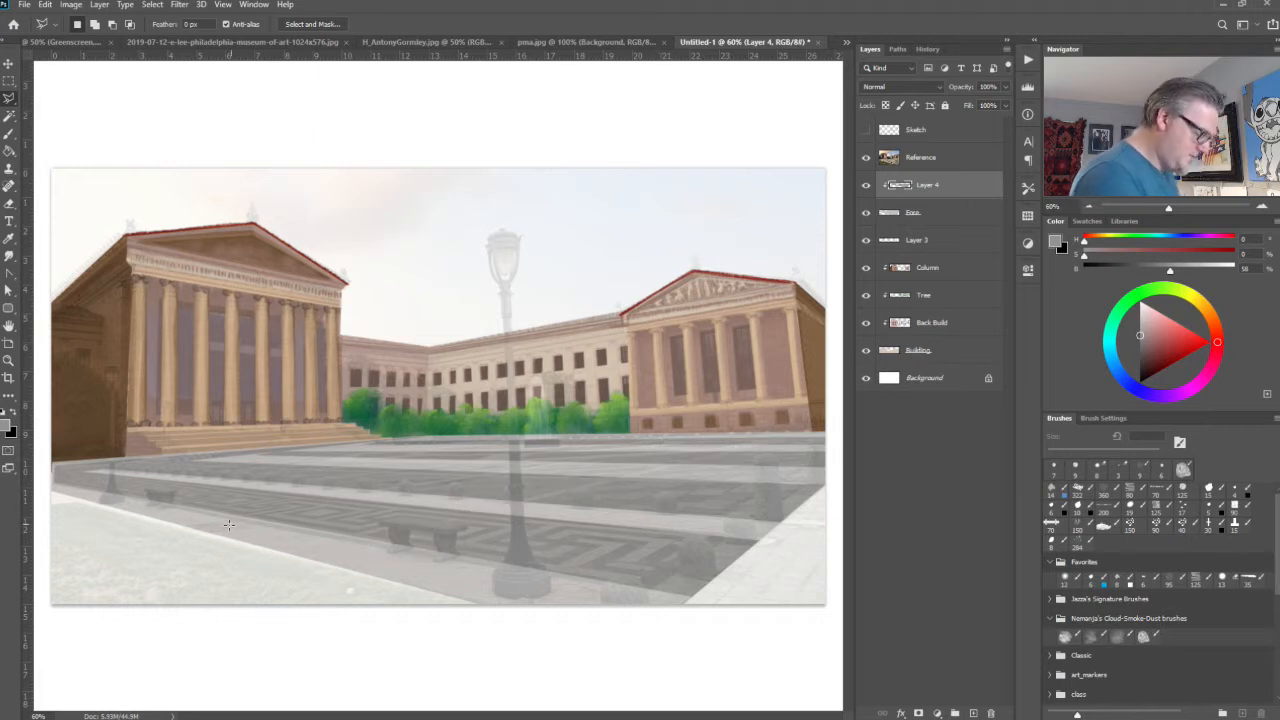
pyautogui.click(250, 533)
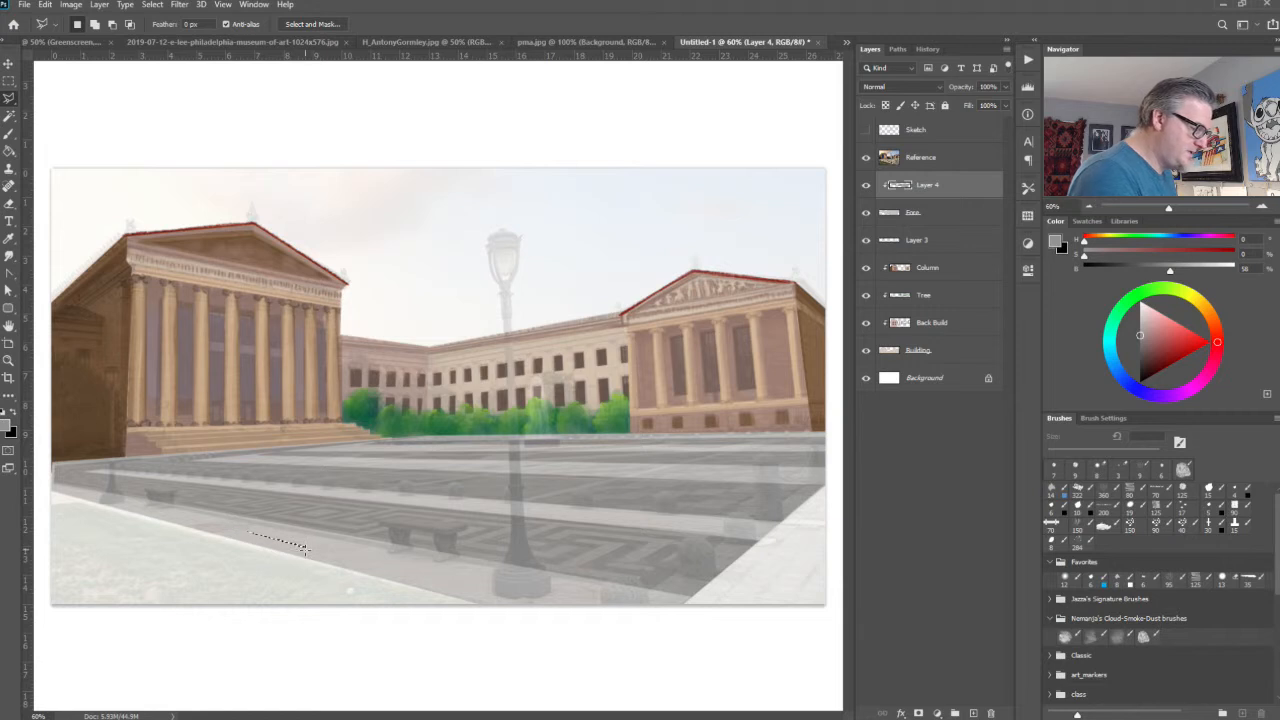
pyautogui.hotkey('ctrl', 'z')
pyautogui.hotkey('ctrl', 'z')
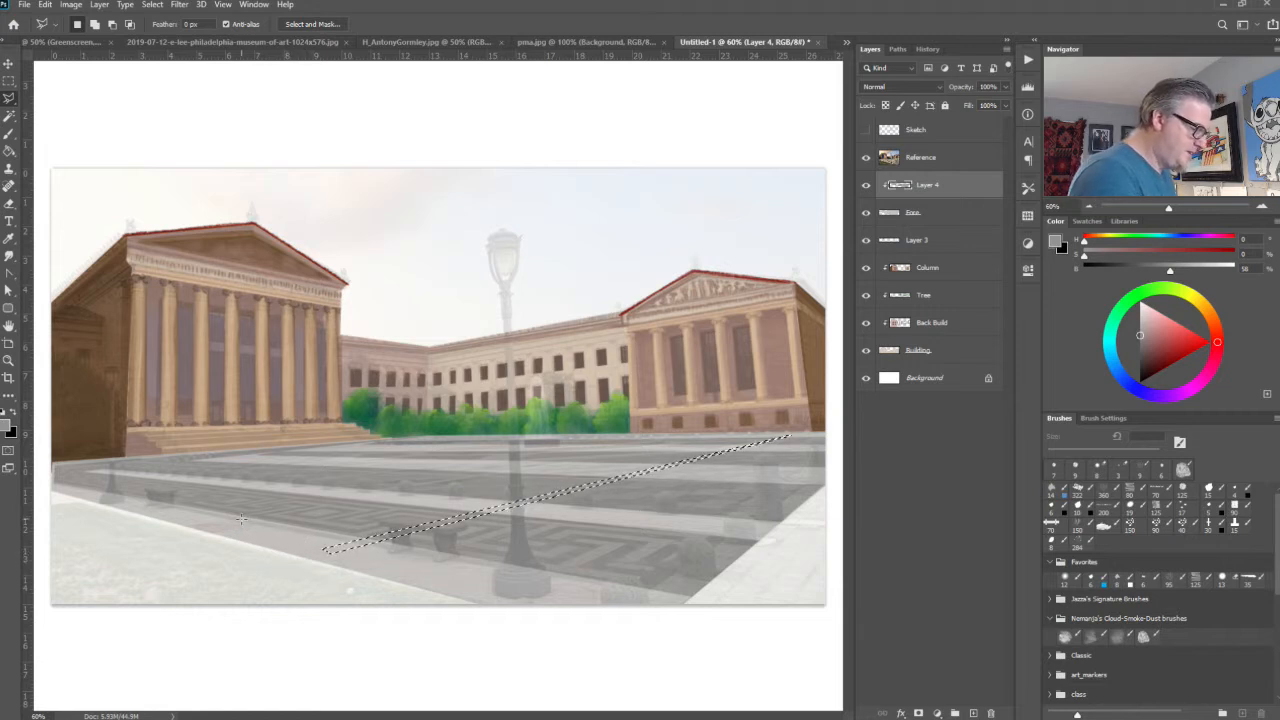
# Step: Add three more thin diagonal paving strips to the selection, spaced from the first strip toward the columned building's steps
pyautogui.keyDown('shift'); pyautogui.click(240, 518); pyautogui.keyUp('shift')
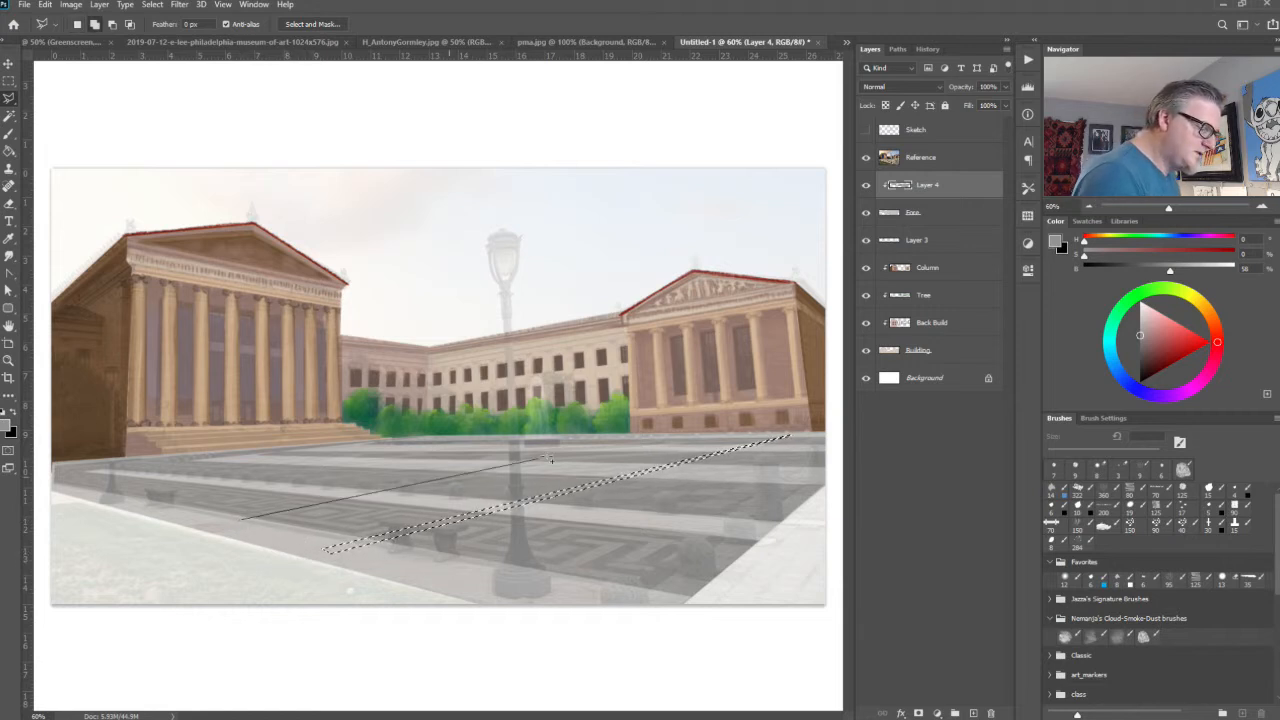
pyautogui.click(683, 440)
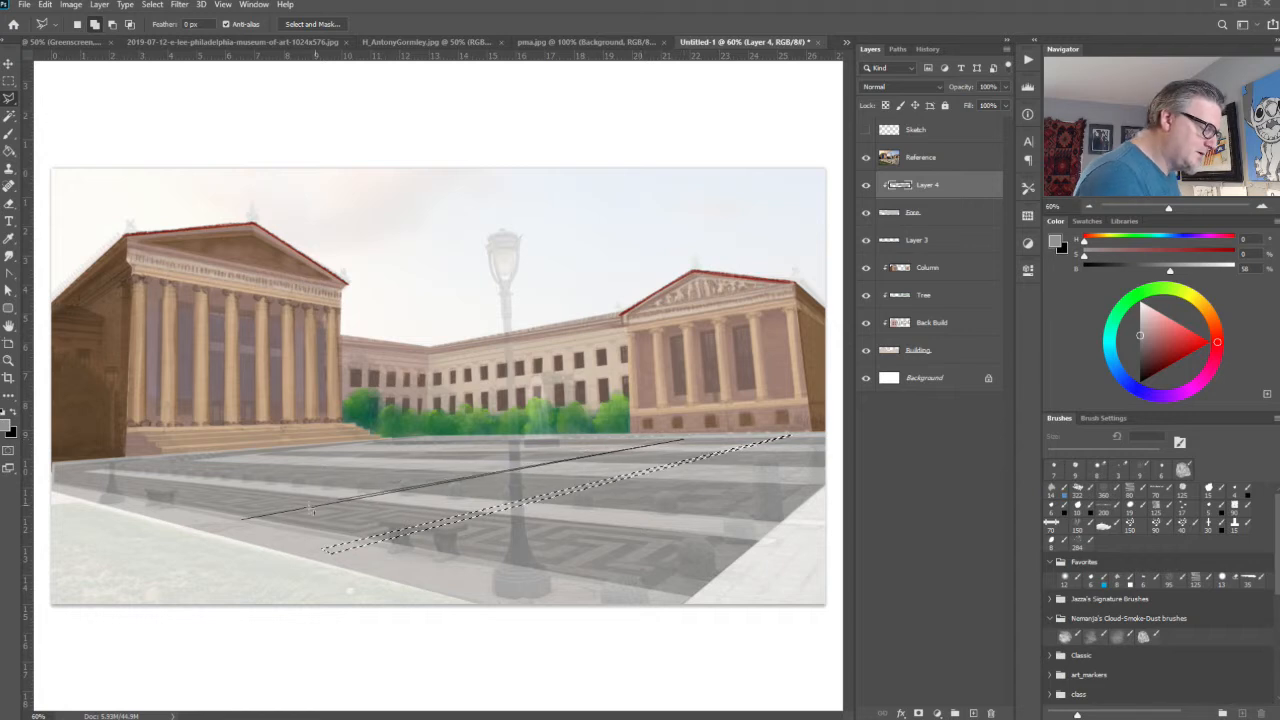
pyautogui.click(240, 519)
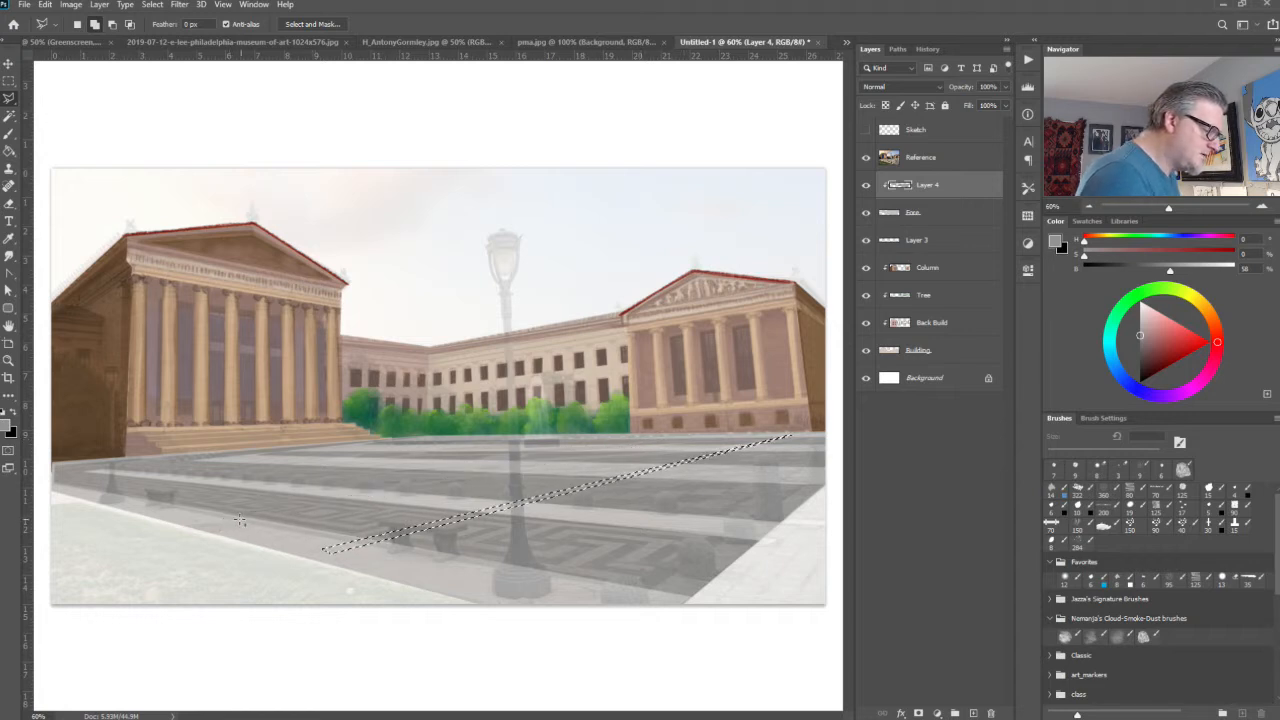
pyautogui.keyDown('shift'); pyautogui.click(167, 501); pyautogui.keyUp('shift')
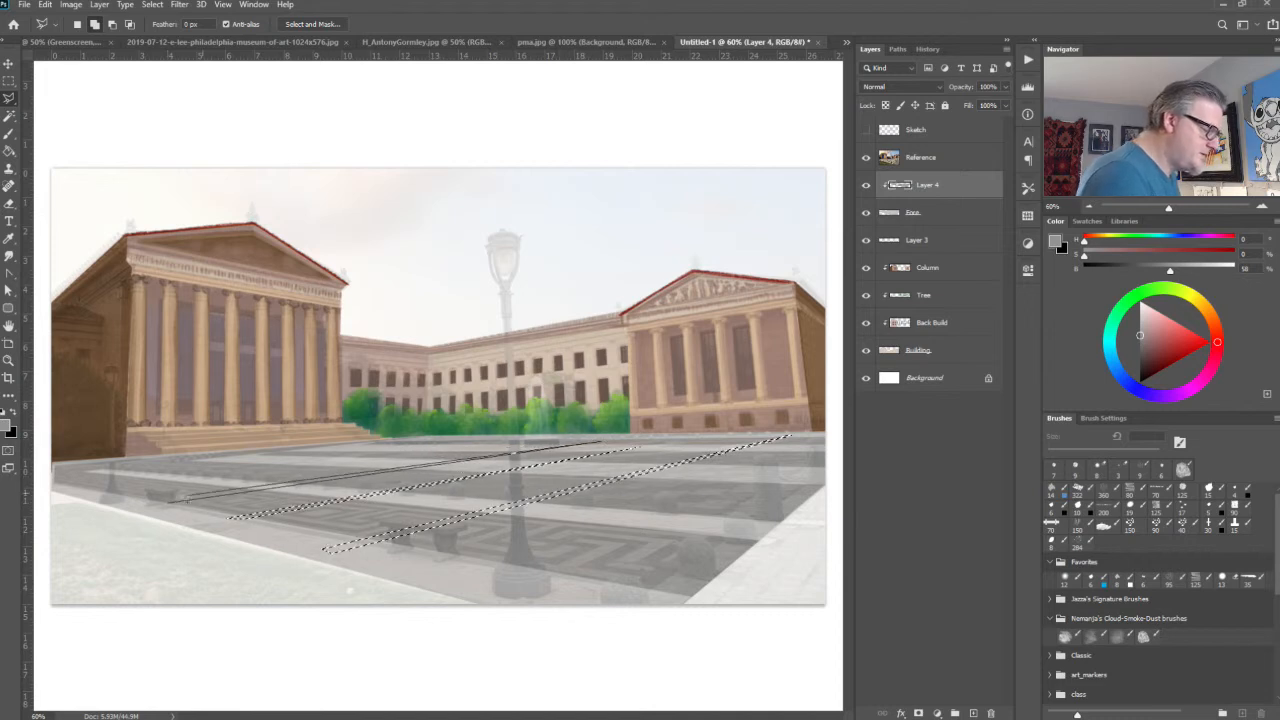
pyautogui.click(160, 502)
pyautogui.click(167, 502)
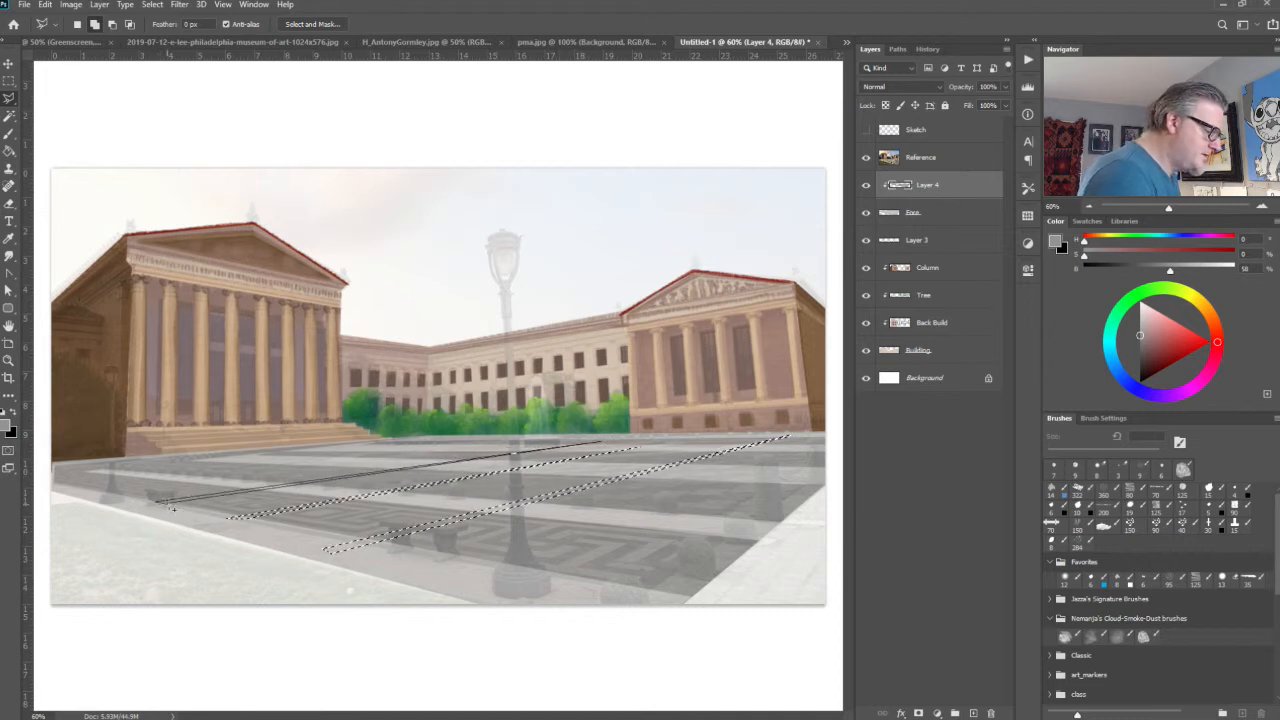
pyautogui.click(80, 489)
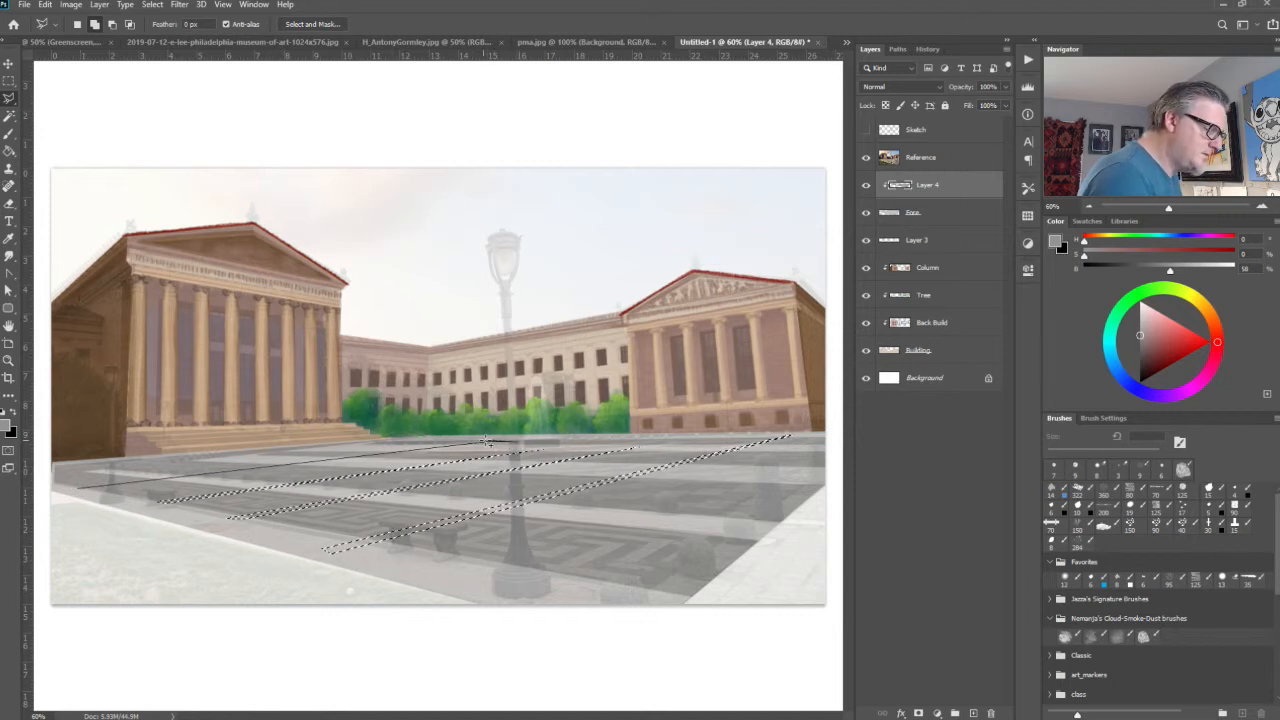
pyautogui.click(73, 489)
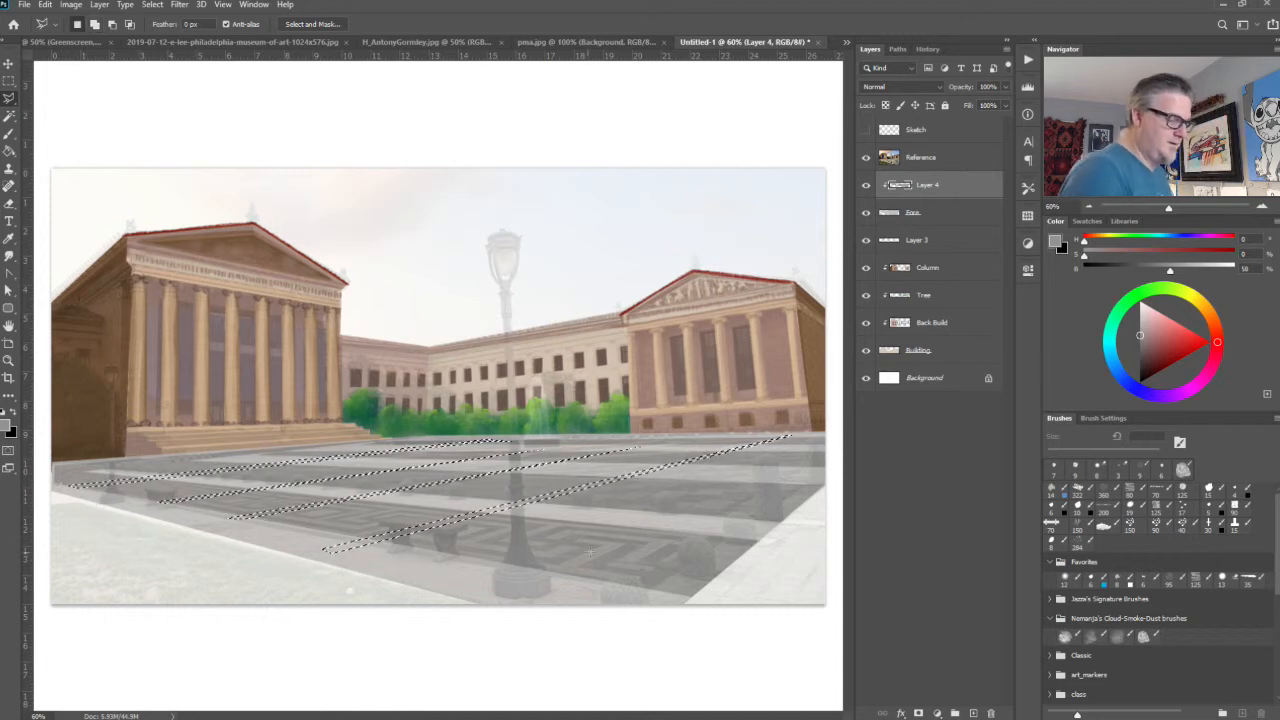
# Step: Add a wider diagonal paving strip to the selection, running from the lamppost base to the far corner building's base at the canvas edge
pyautogui.press('shift')
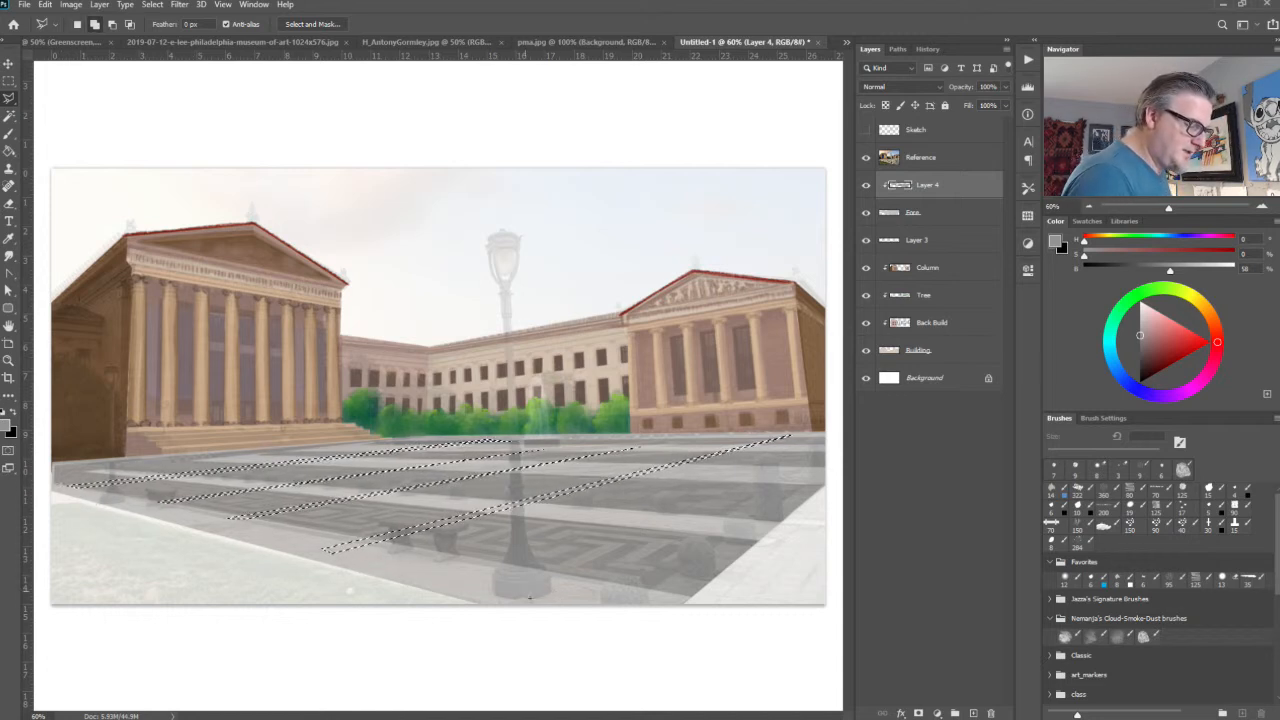
pyautogui.click(525, 590)
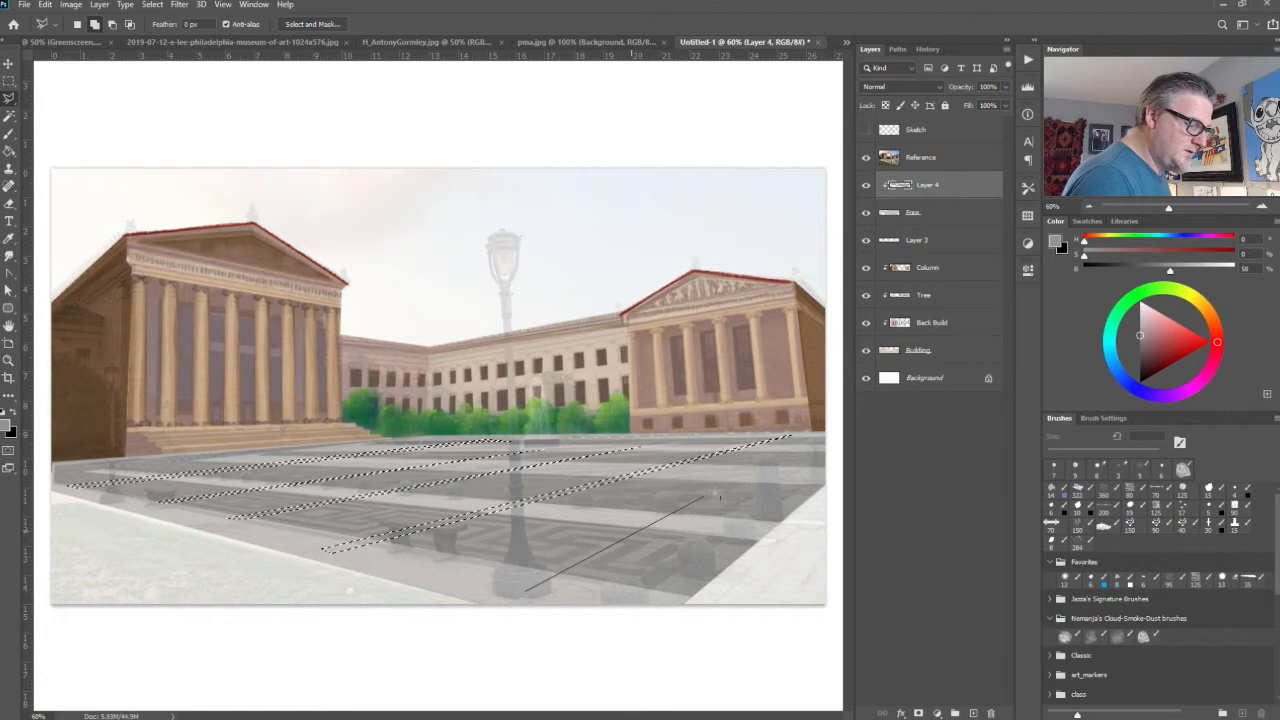
pyautogui.click(825, 440)
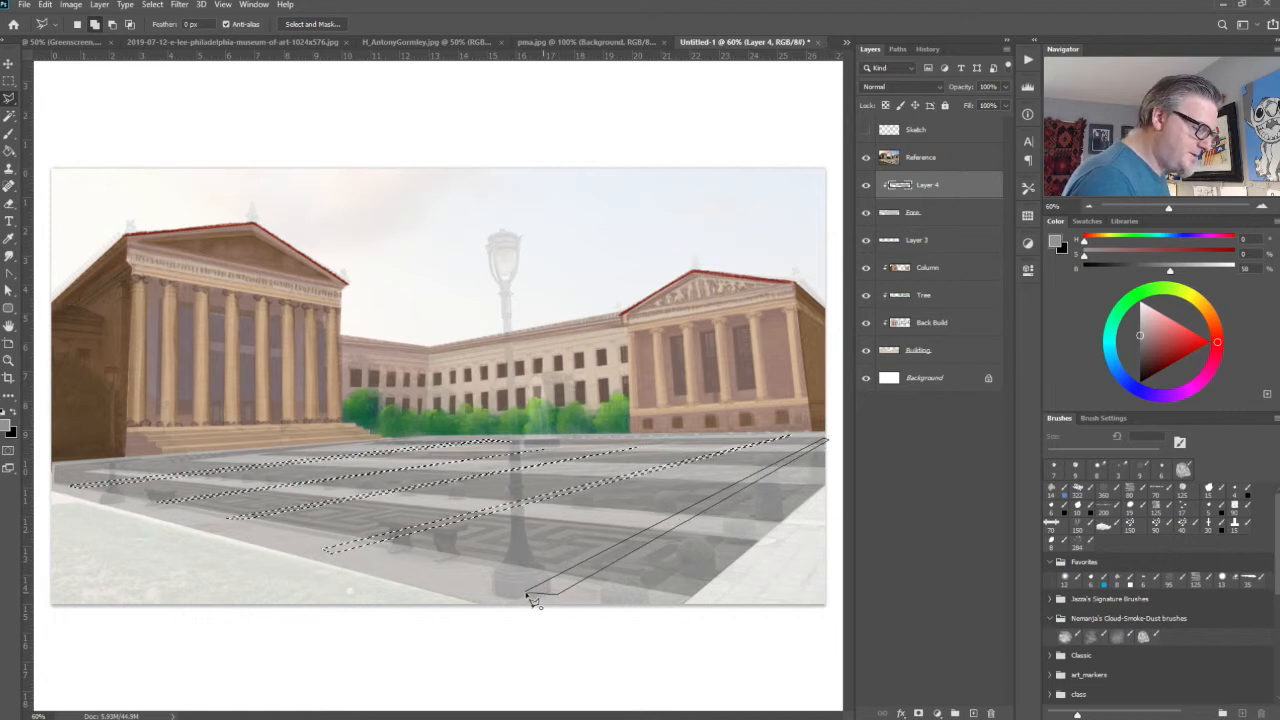
pyautogui.click(525, 592)
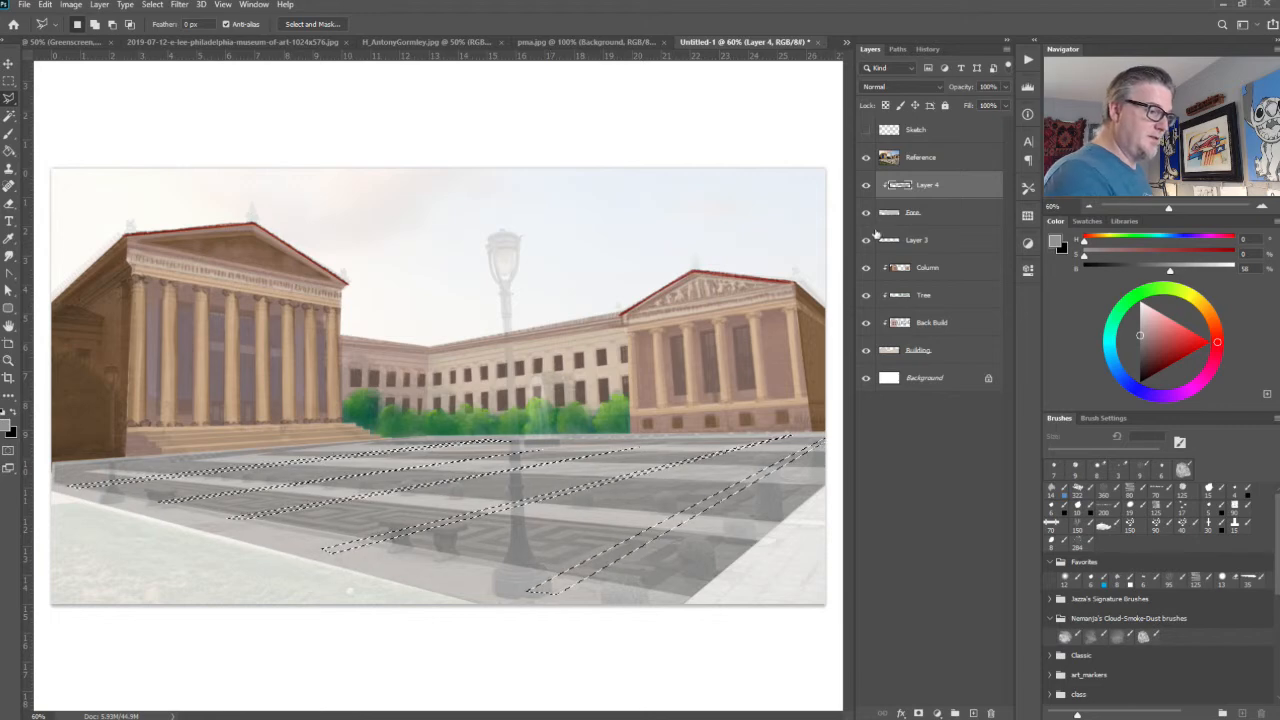
# Step: Isolate the courtyard ground layers, sample the lighter paving grey, fill the selected diagonal strips with it on Layer 4, and deselect
pyautogui.moveTo(866, 240); pyautogui.dragTo(866, 377)
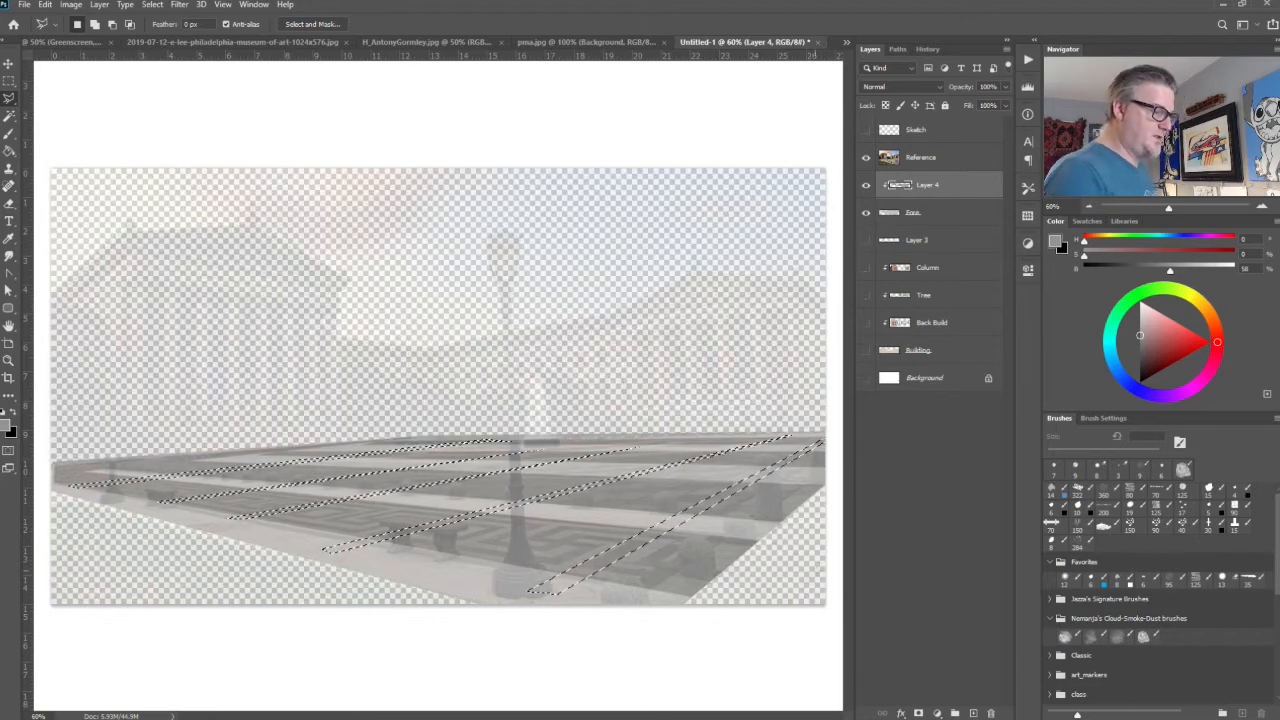
pyautogui.click(866, 157)
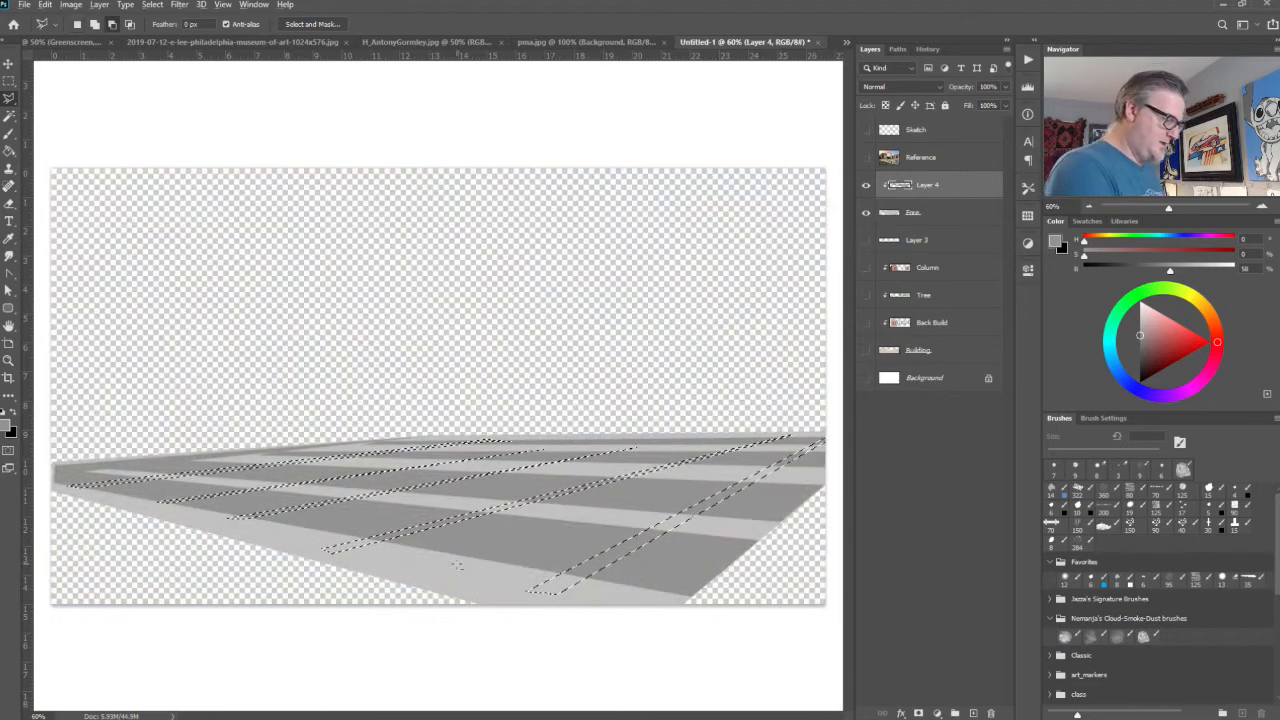
pyautogui.press('i')
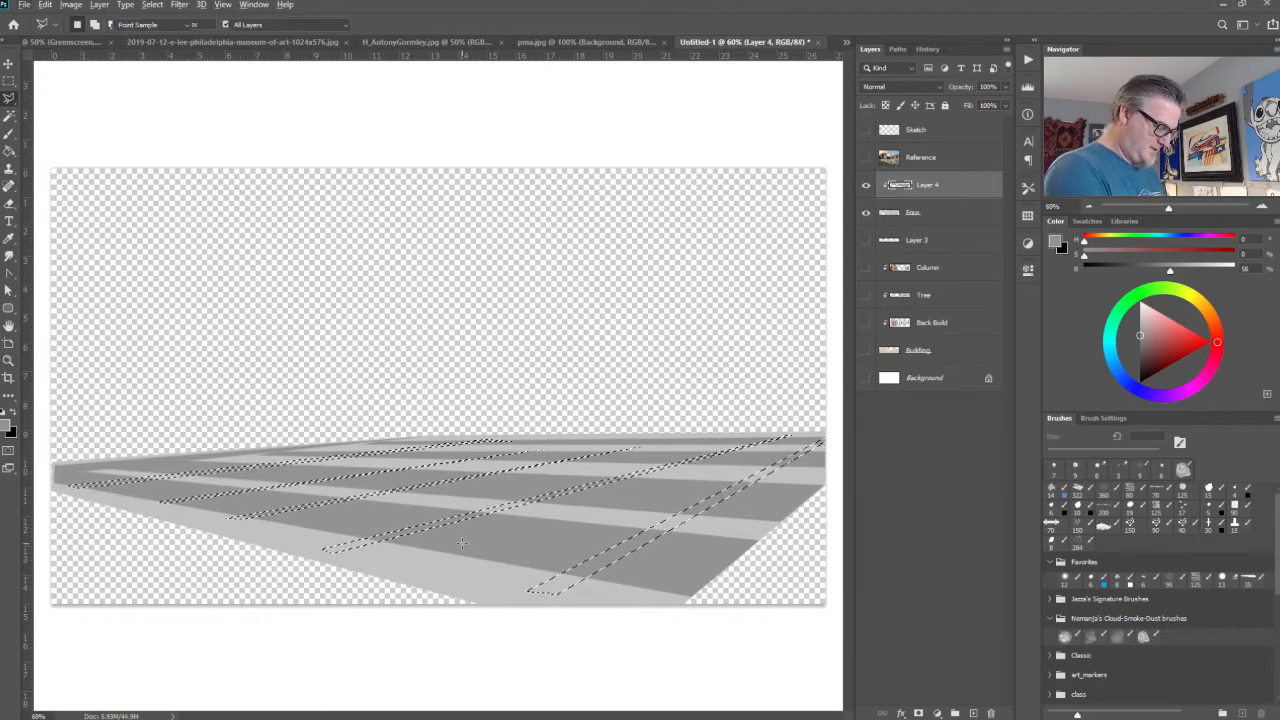
pyautogui.click(446, 575)
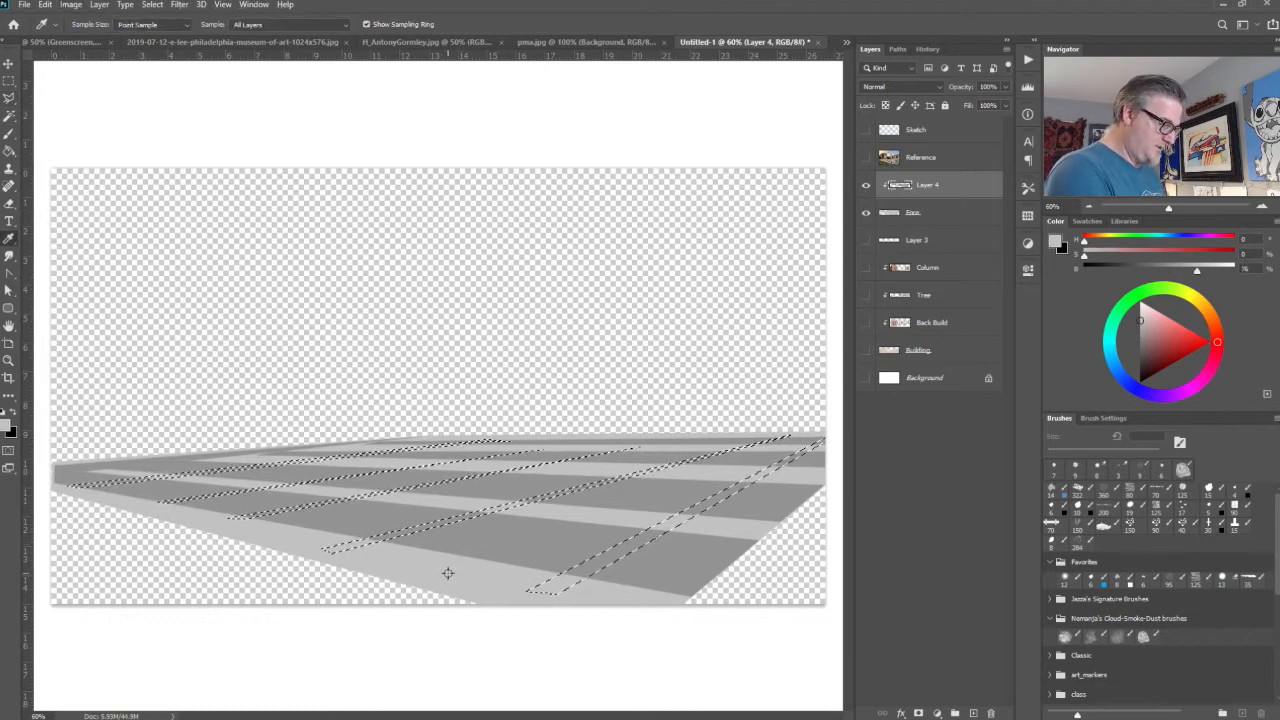
pyautogui.press('l')
pyautogui.press('shift')
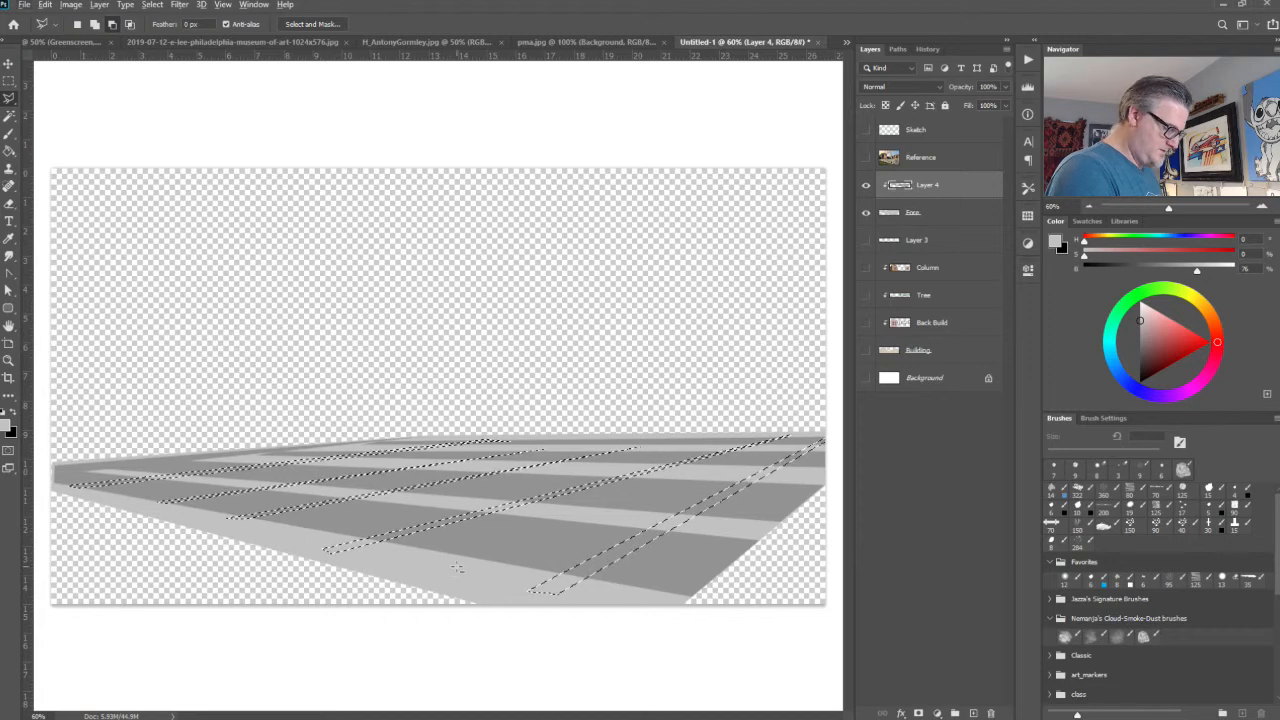
pyautogui.press('g')
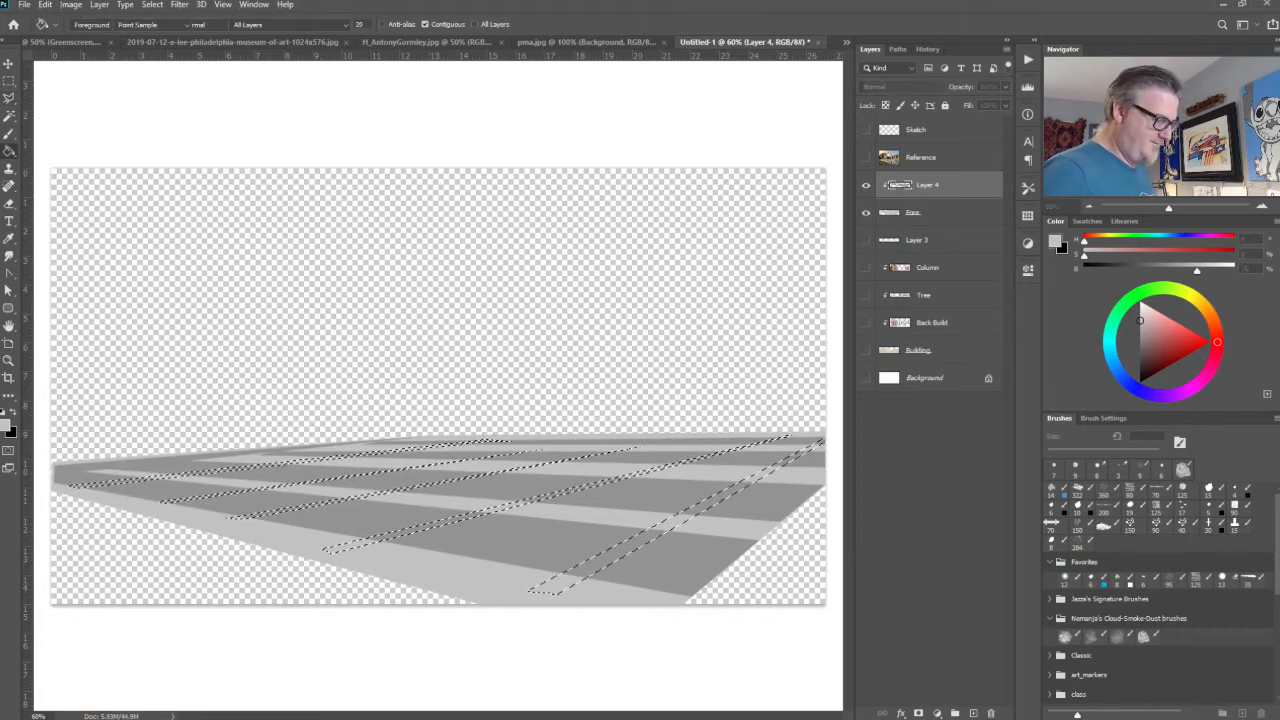
pyautogui.hotkey('alt', 'BackSpace')
pyautogui.hotkey('ctrl', 'd')
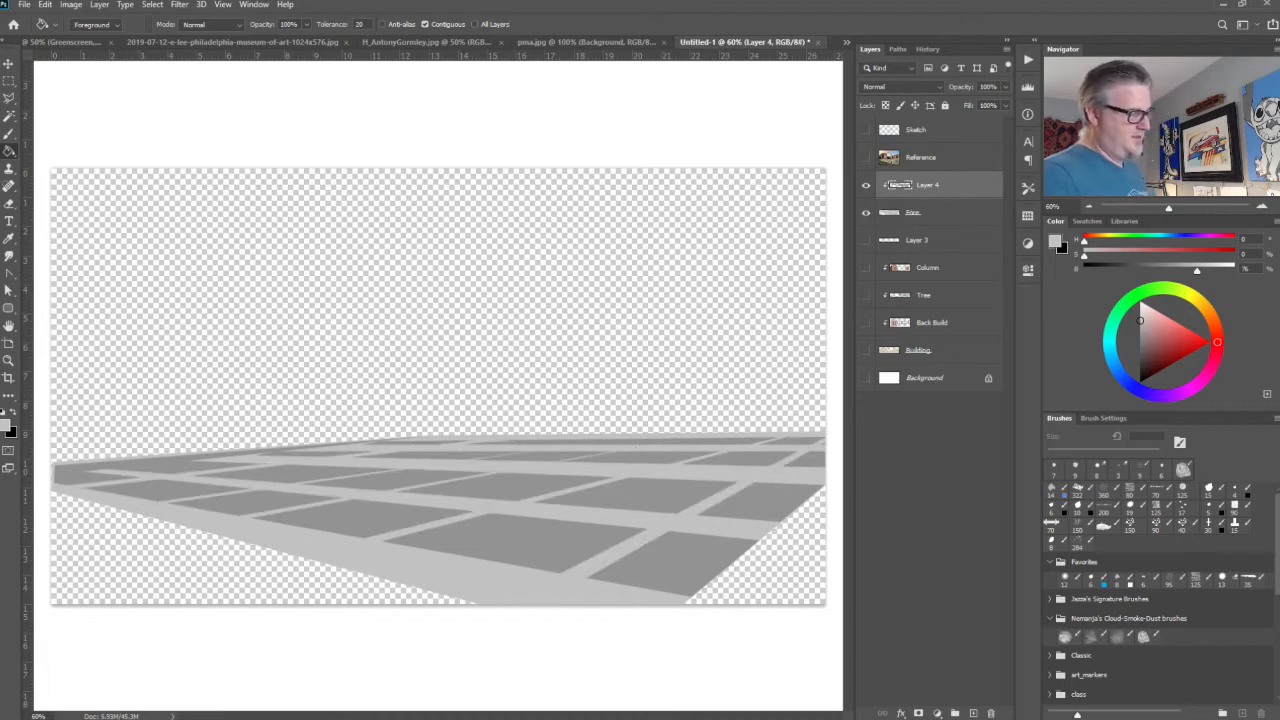
# Step: Show the building and background layers again and briefly compare the finished paving grid with the Reference layer
pyautogui.moveTo(866, 240); pyautogui.dragTo(866, 377)
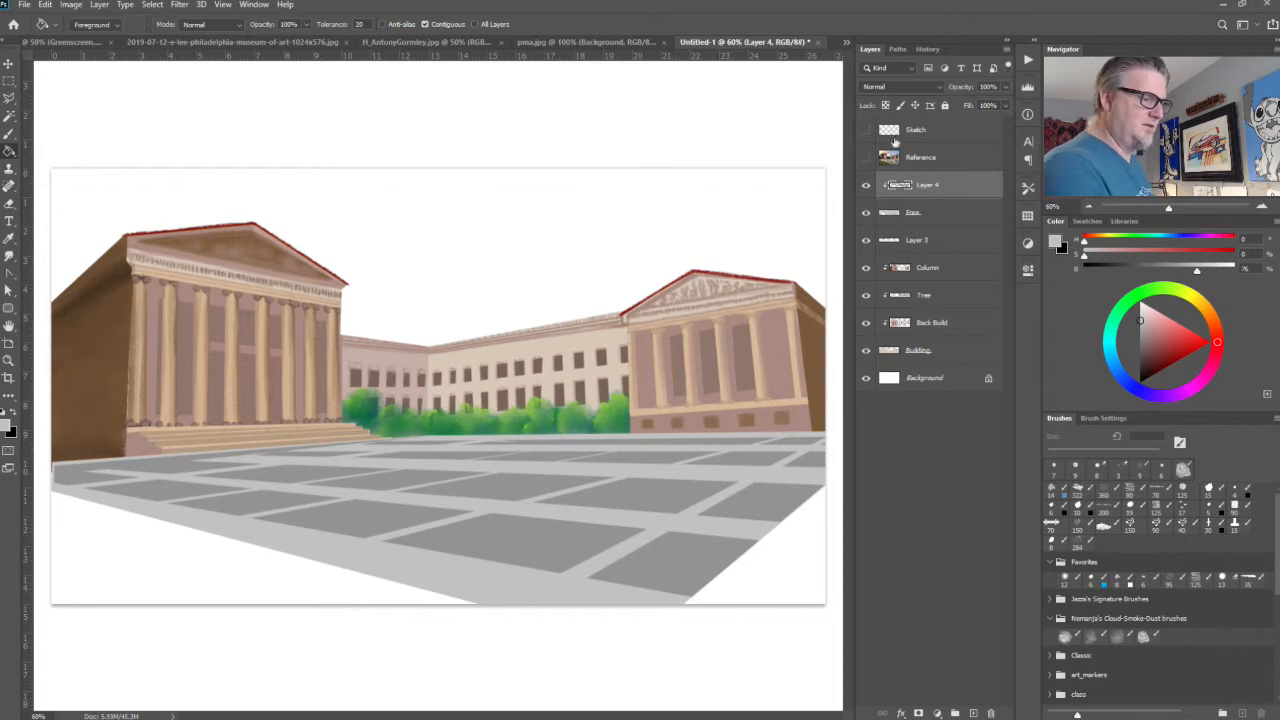
pyautogui.click(866, 158)
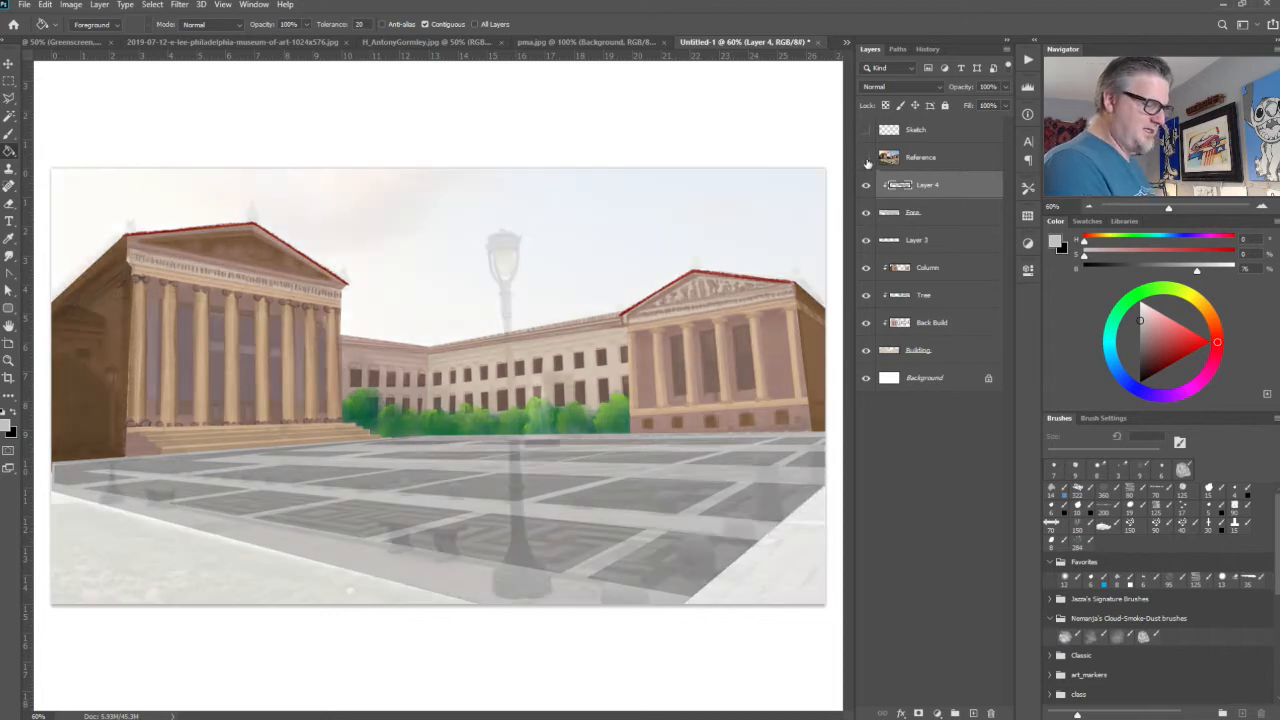
pyautogui.click(866, 158)
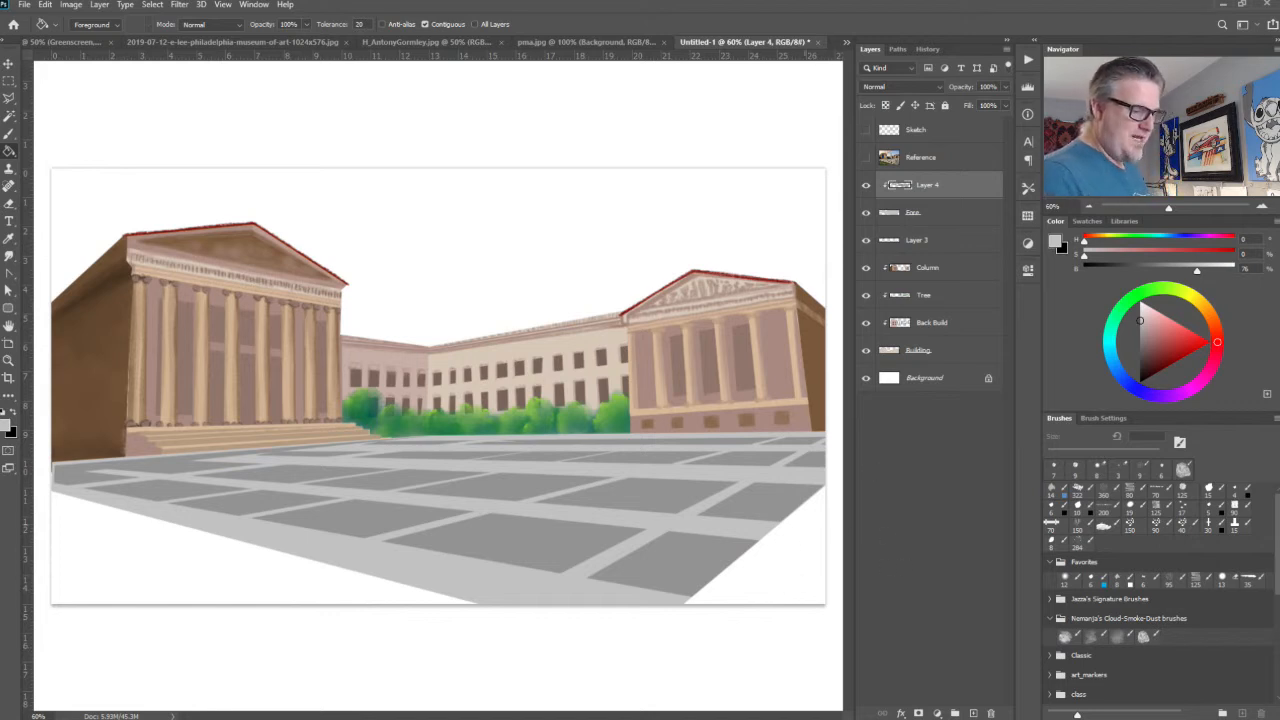
# Step: Select a full-width rectangle over the lower part of the canvas and add a new layer above Background
pyautogui.press('m')
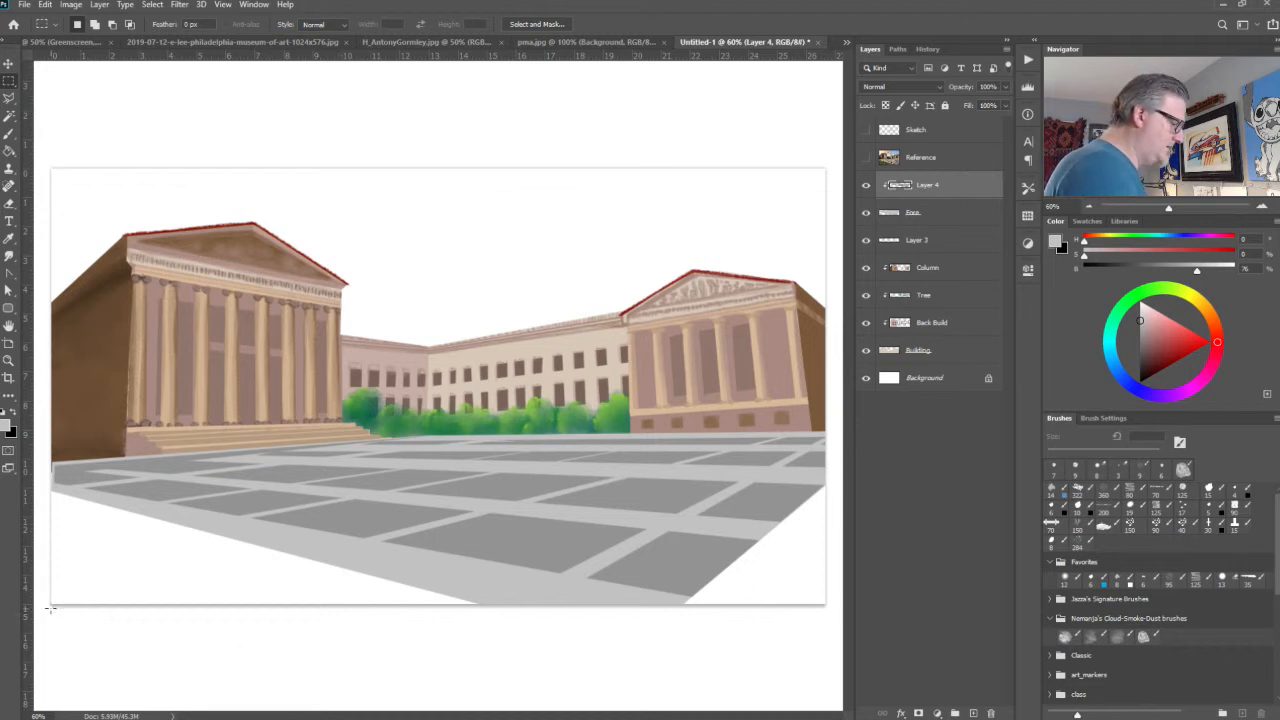
pyautogui.moveTo(47, 607); pyautogui.dragTo(138, 471)
pyautogui.moveTo(50, 466); pyautogui.dragTo(643, 625)
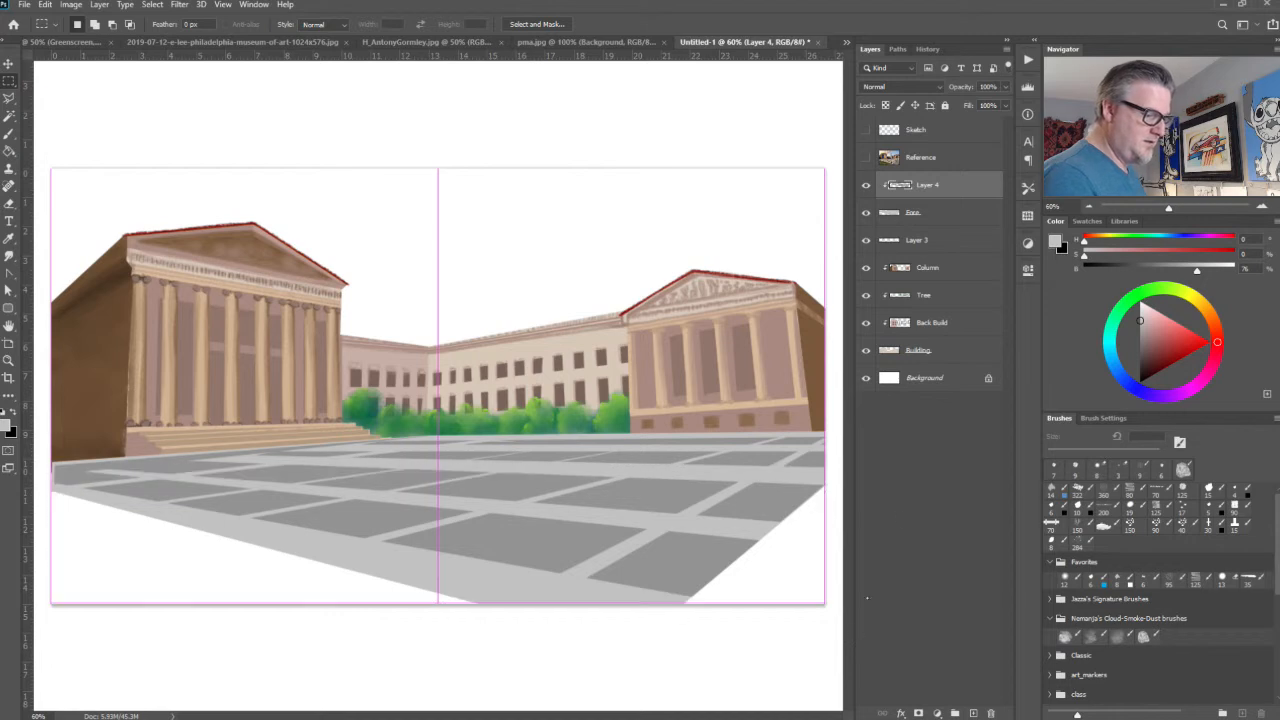
pyautogui.hotkey('ctrl', ';')
pyautogui.click(928, 386)
pyautogui.click(973, 713)
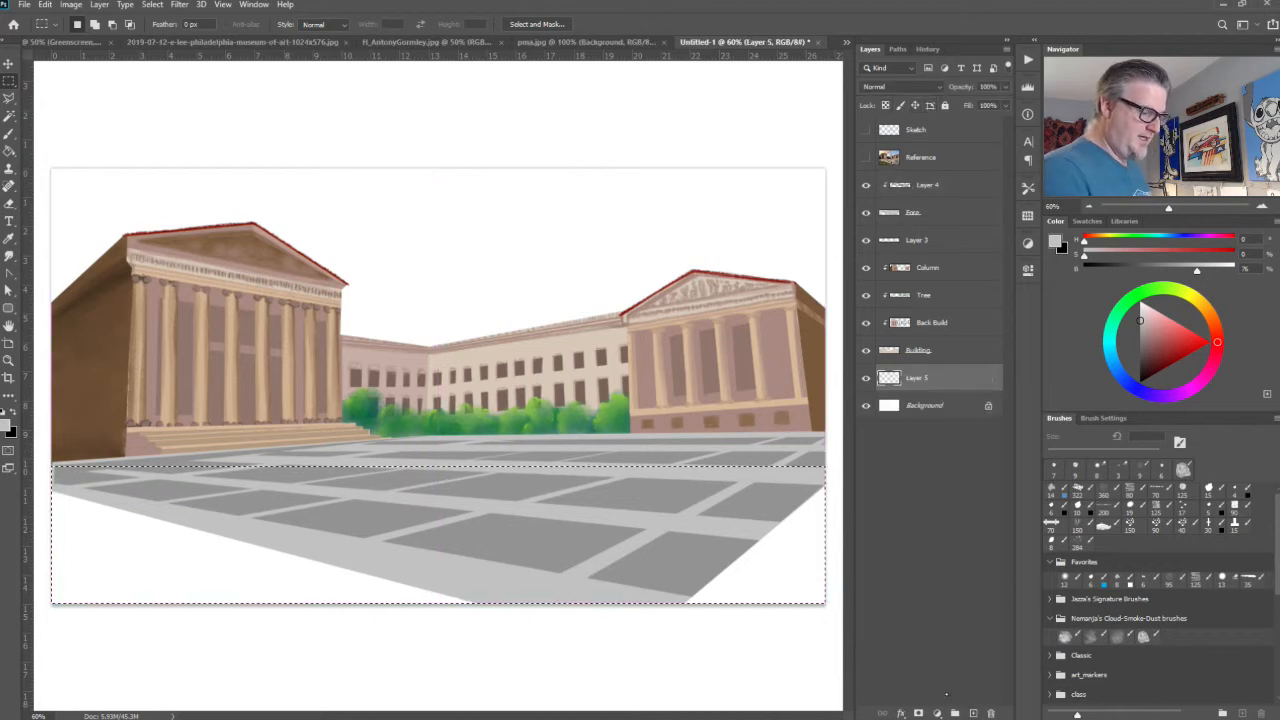
# Step: Fill the selected foreground area with light grey, first at 86% and finally at 93% brightness, then deselect
pyautogui.press('g')
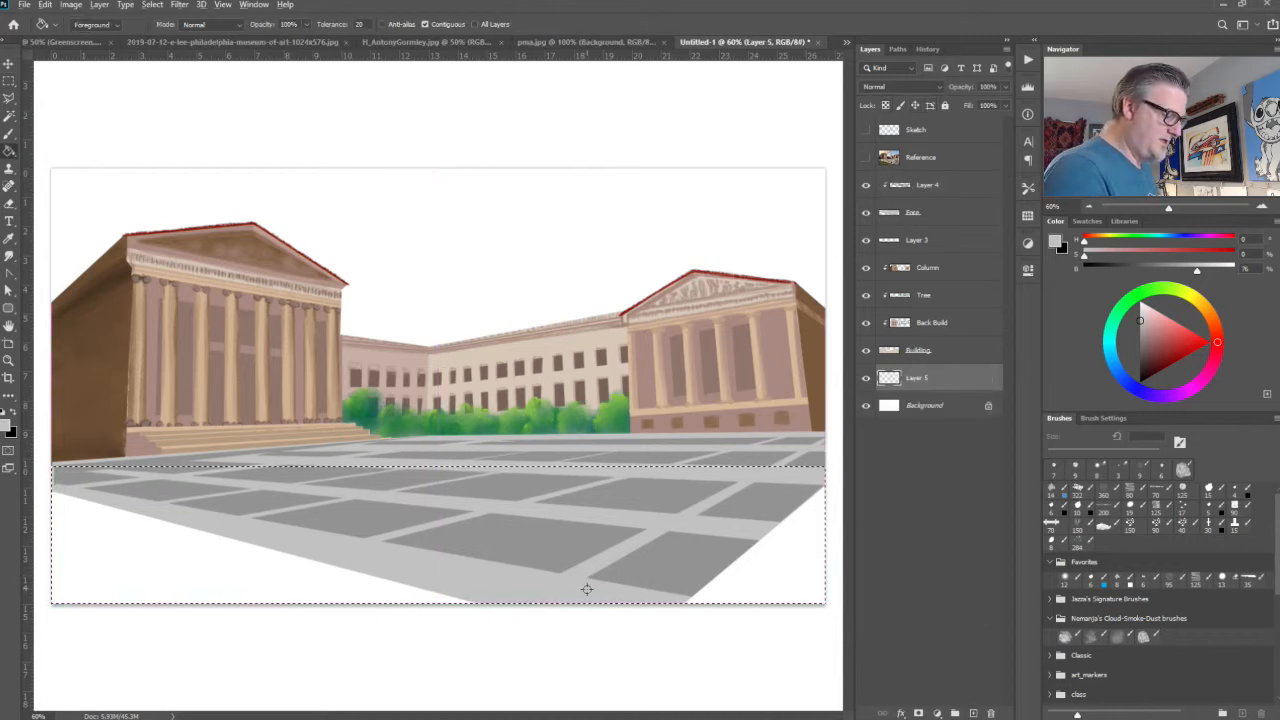
pyautogui.moveTo(1197, 271); pyautogui.dragTo(1214, 271)
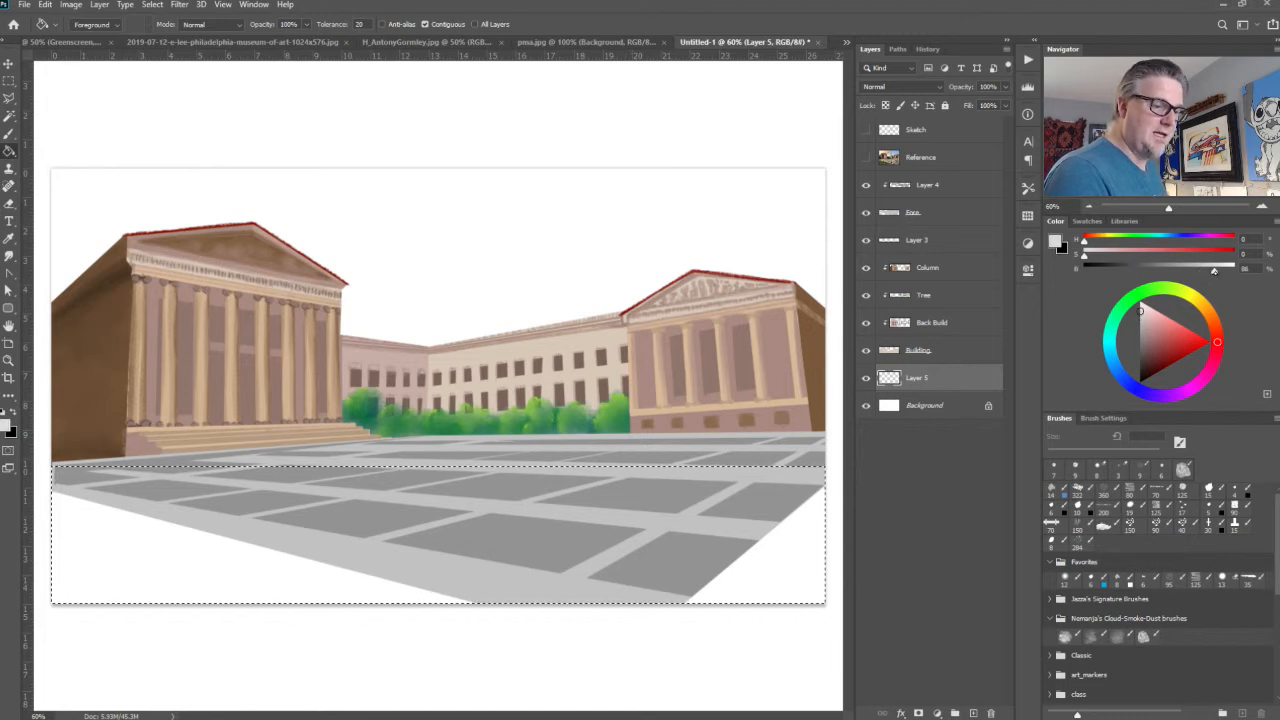
pyautogui.click(776, 591)
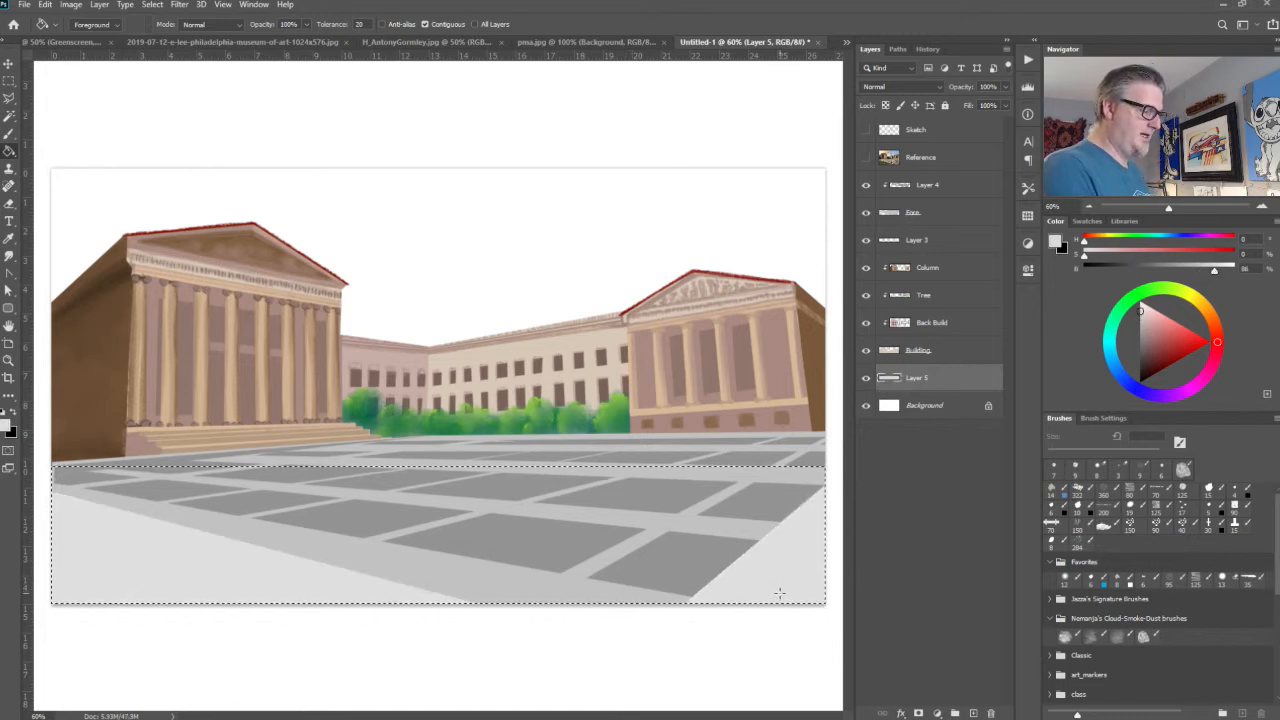
pyautogui.moveTo(1214, 271); pyautogui.dragTo(1220, 271)
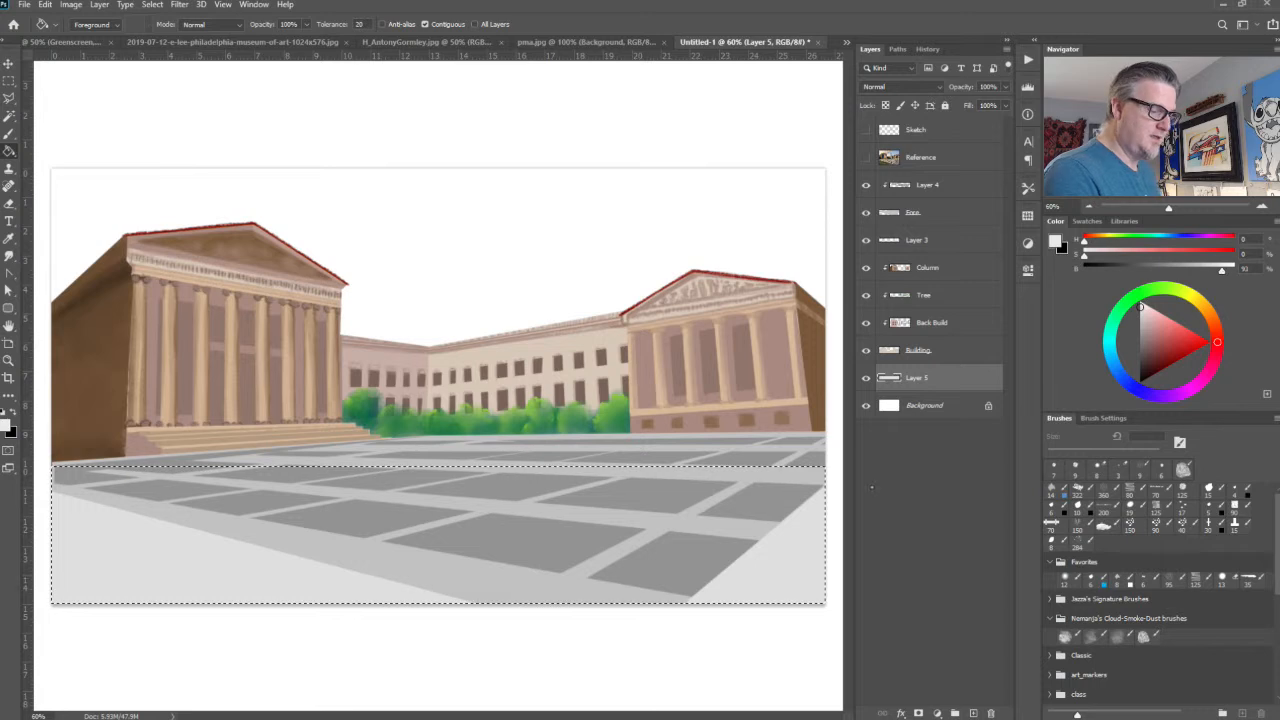
pyautogui.click(762, 589)
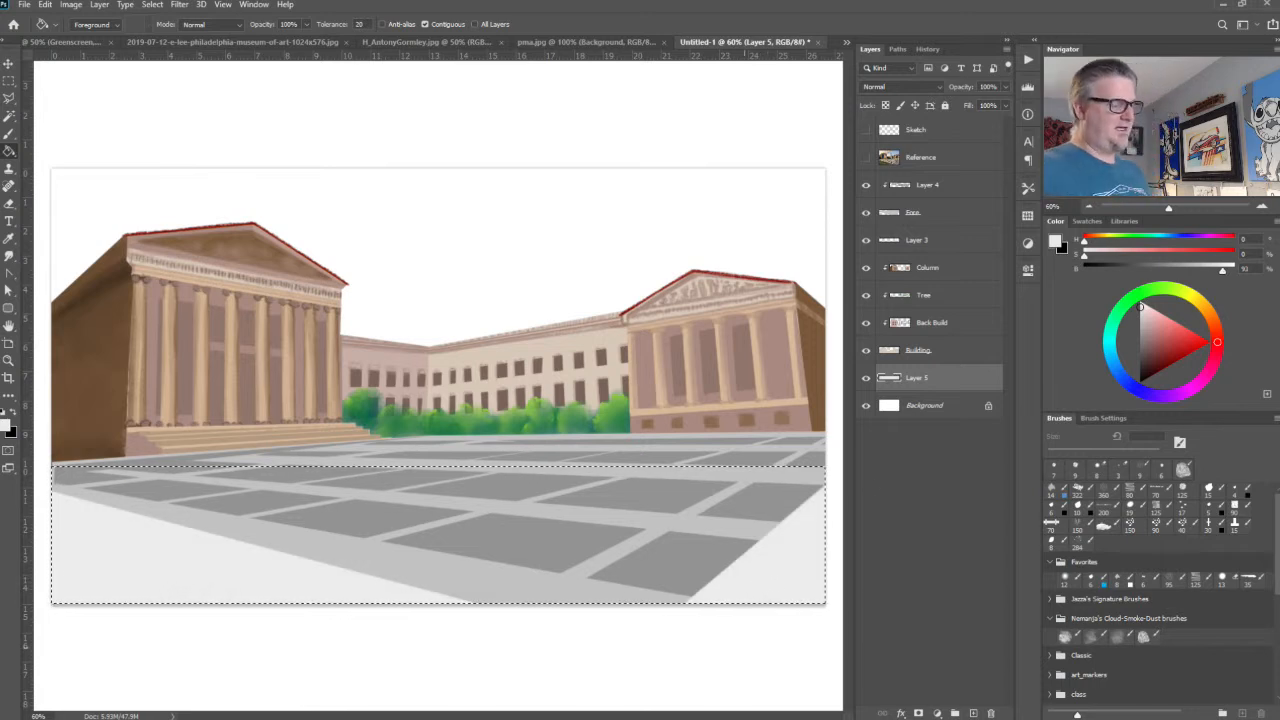
pyautogui.hotkey('ctrl', 'd')
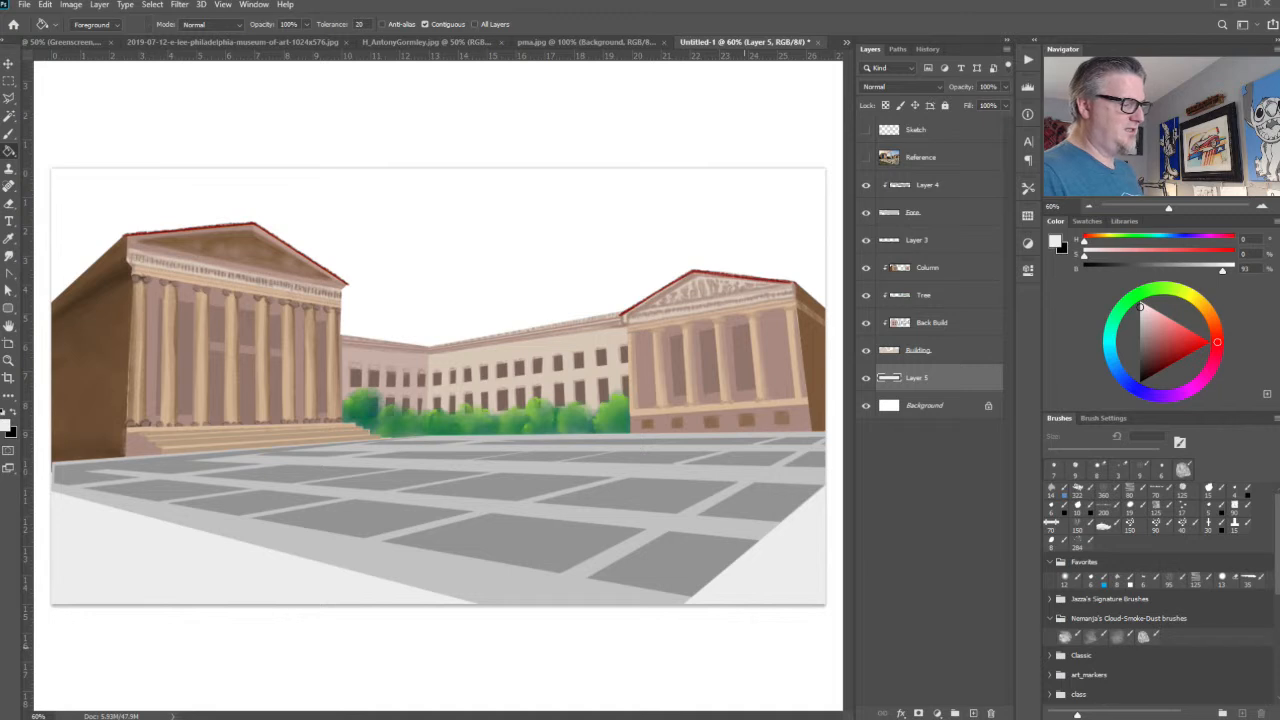
# Step: Add another empty layer above Background and move the light grey Layer 5 directly beneath the courtyard paving's base layer
pyautogui.click(921, 407)
pyautogui.click(973, 713)
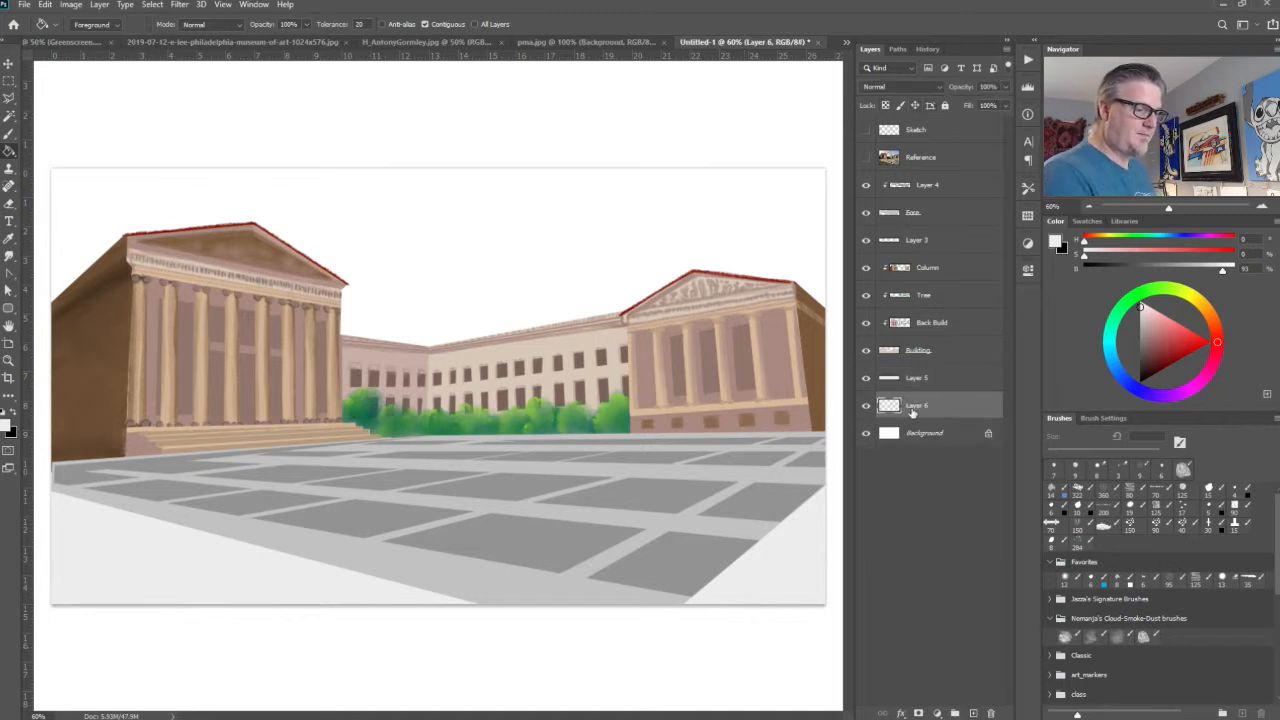
pyautogui.doubleClick(917, 405)
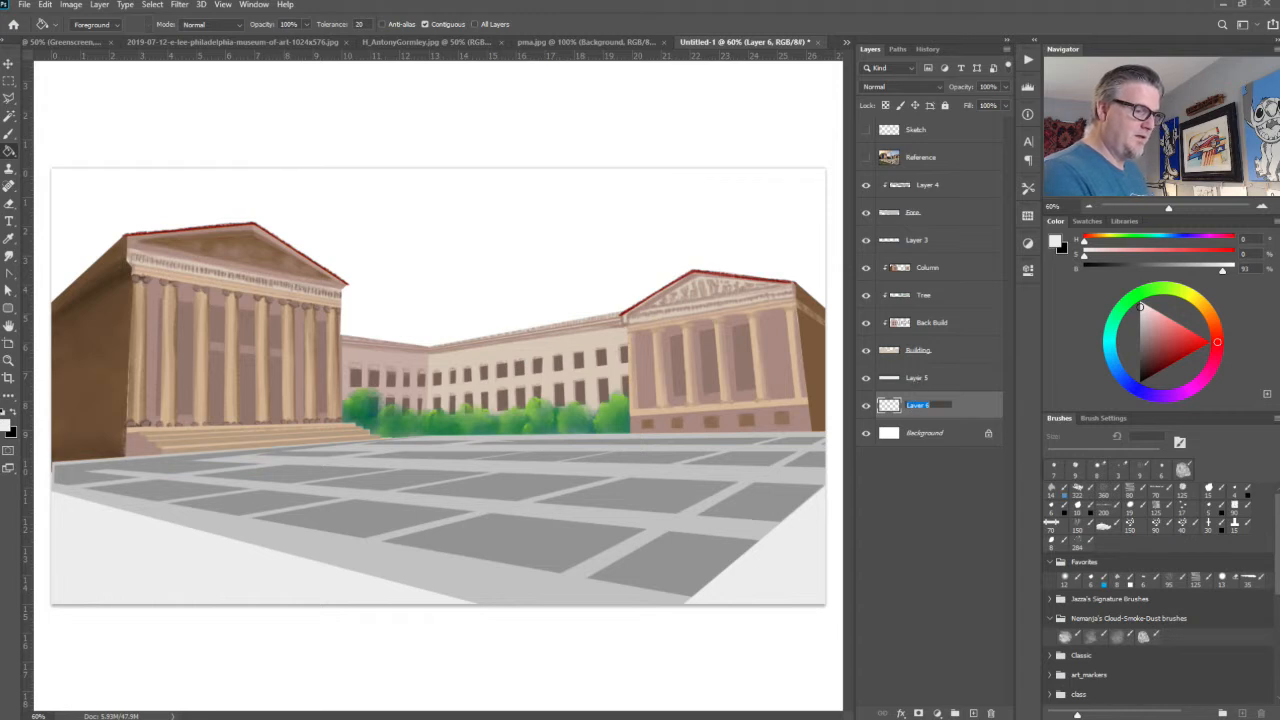
pyautogui.click(917, 379)
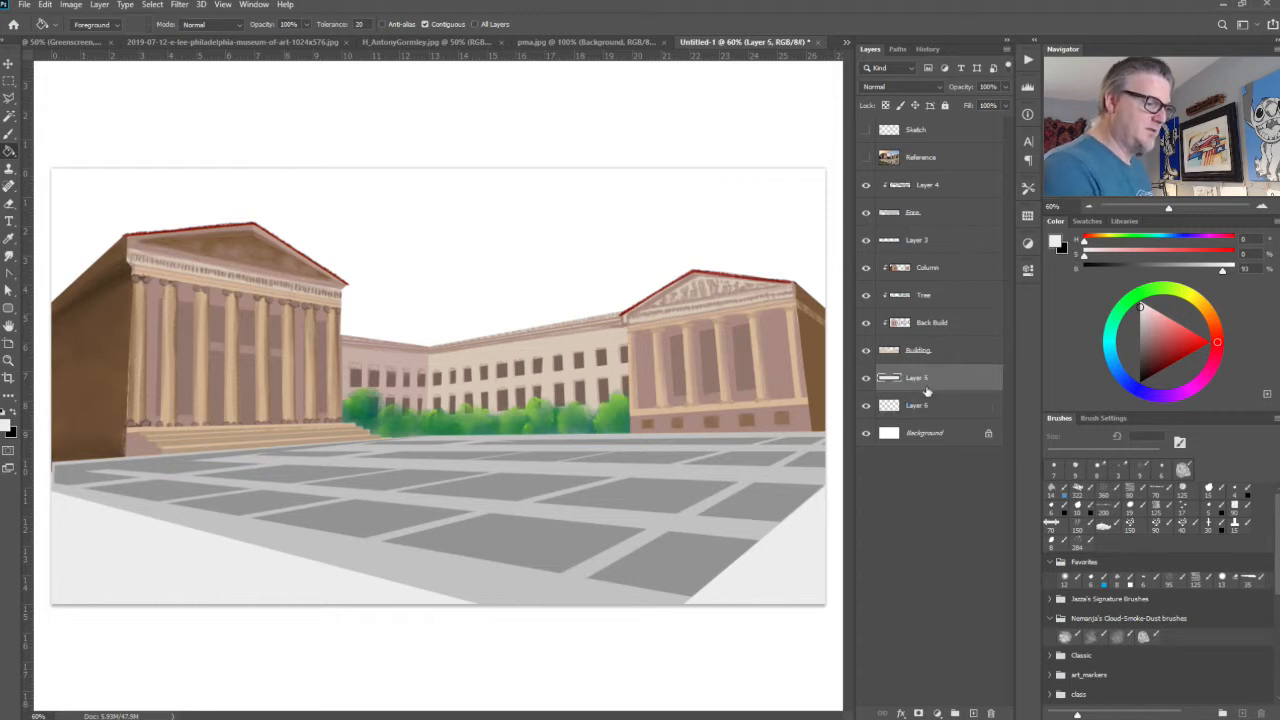
pyautogui.moveTo(928, 392); pyautogui.dragTo(930, 226)
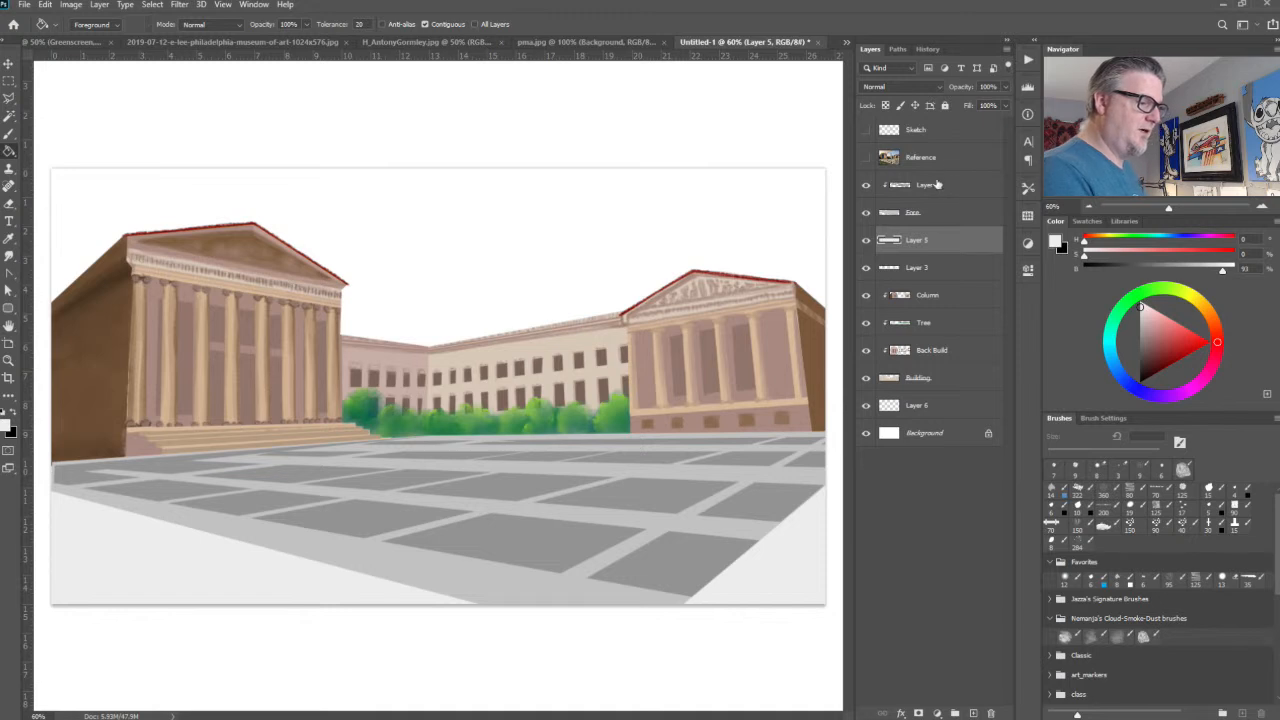
# Step: Group Layer 3 with the Column, Tree, Back Build and Building layers
pyautogui.click(938, 187)
pyautogui.keyDown('shift'); pyautogui.click(932, 234); pyautogui.keyUp('shift')
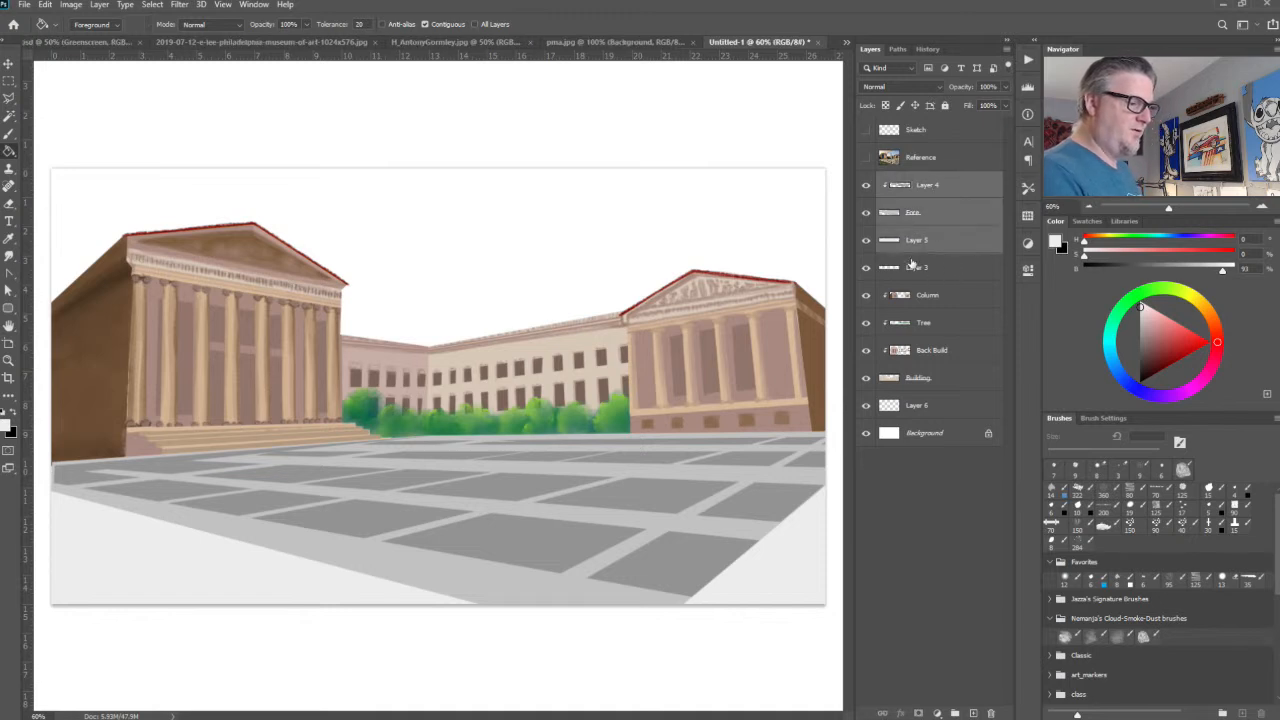
pyautogui.click(866, 268)
pyautogui.click(866, 268)
pyautogui.click(920, 269)
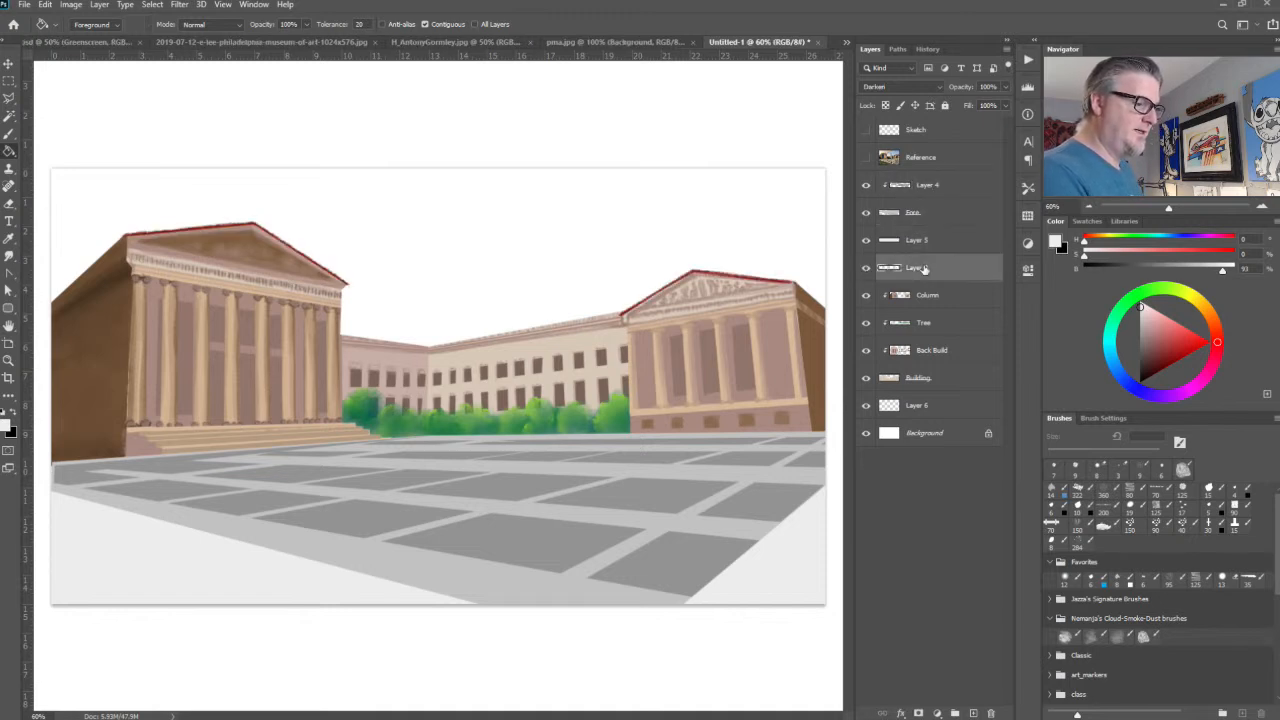
pyautogui.keyDown('shift'); pyautogui.click(938, 375); pyautogui.keyUp('shift')
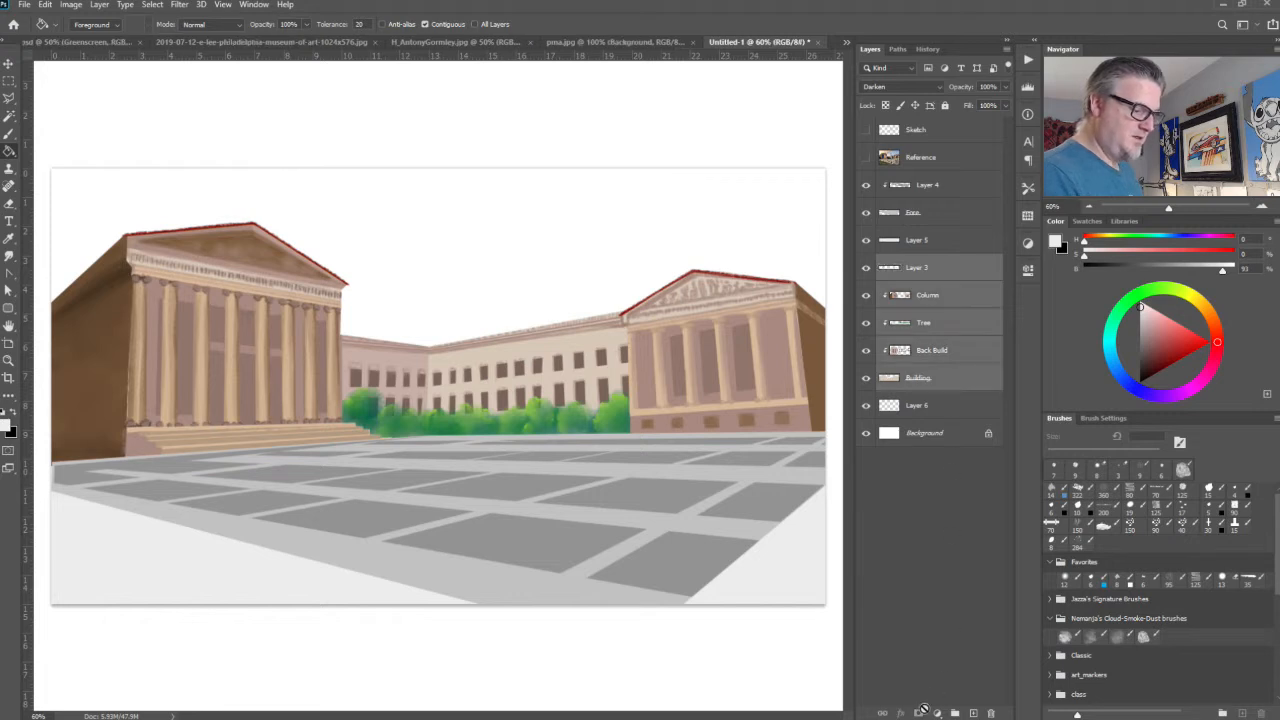
pyautogui.click(955, 713)
# Step: Group the courtyard ground layers from Layer 5 up to Layer 4
pyautogui.click(920, 240)
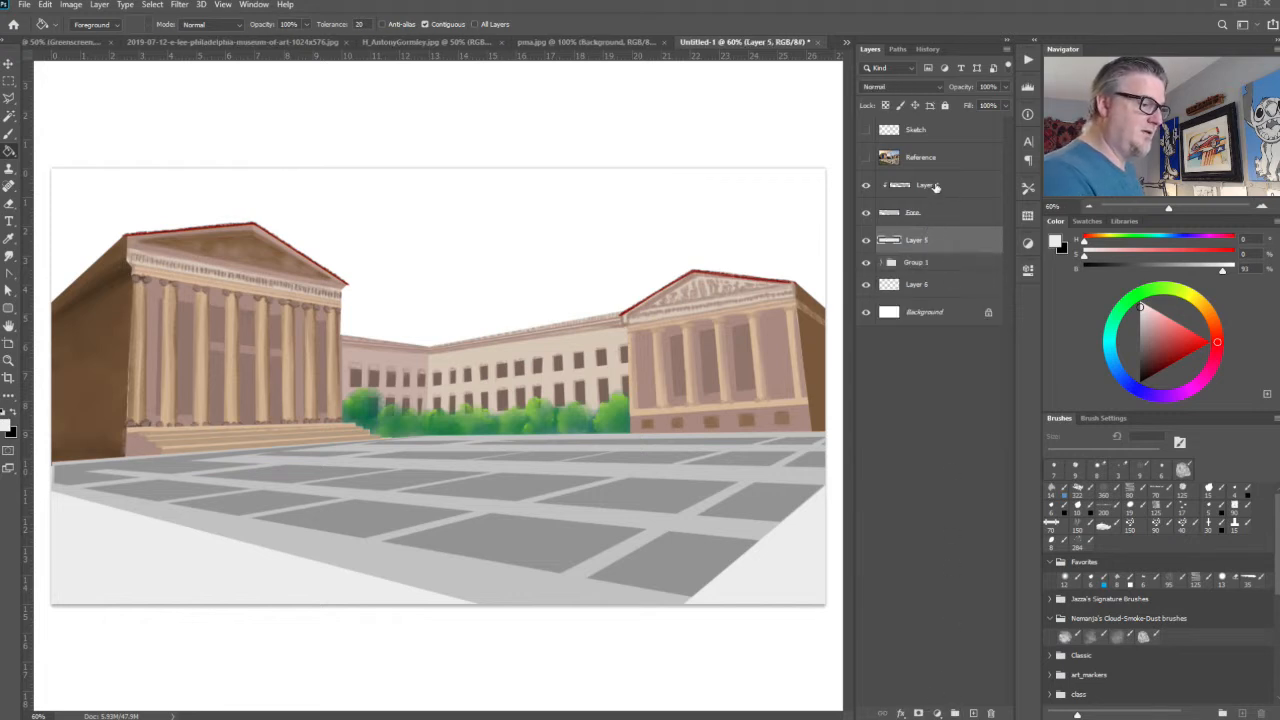
pyautogui.keyDown('shift'); pyautogui.click(935, 186); pyautogui.keyUp('shift')
pyautogui.click(955, 713)
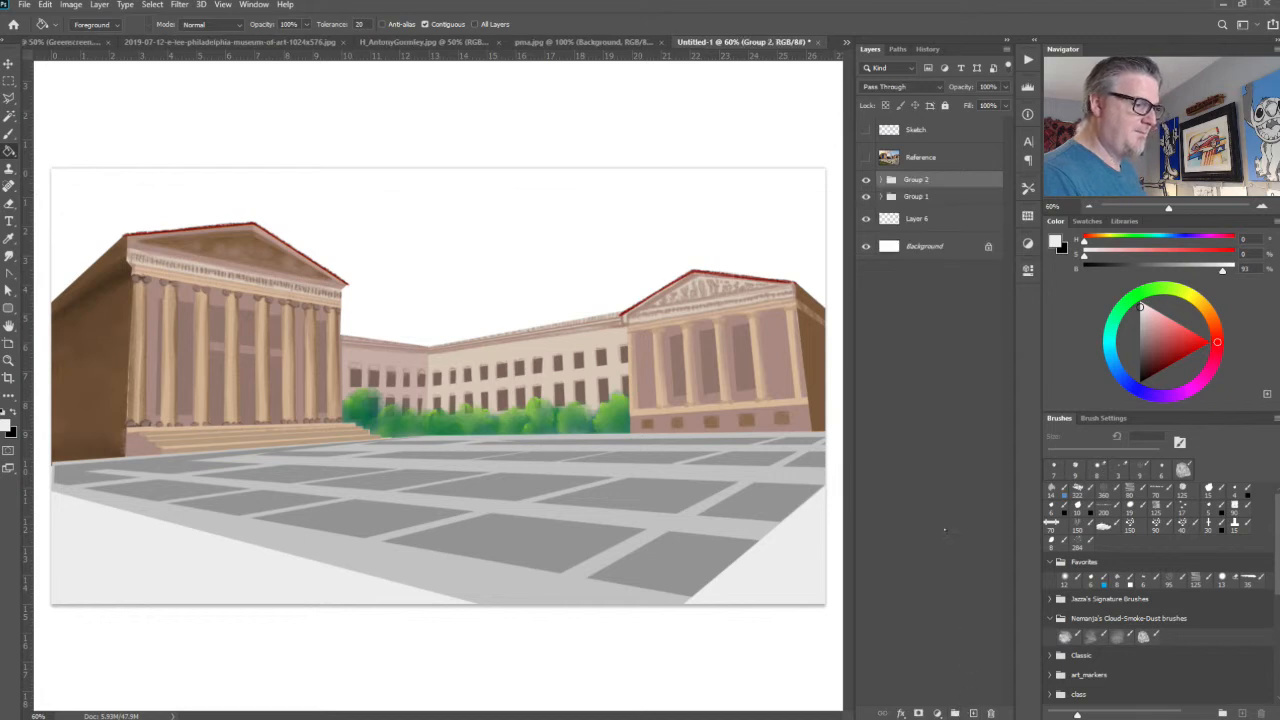
# Step: Rename the group holding the building layers as Buildings
pyautogui.doubleClick(914, 196)
pyautogui.write('B')
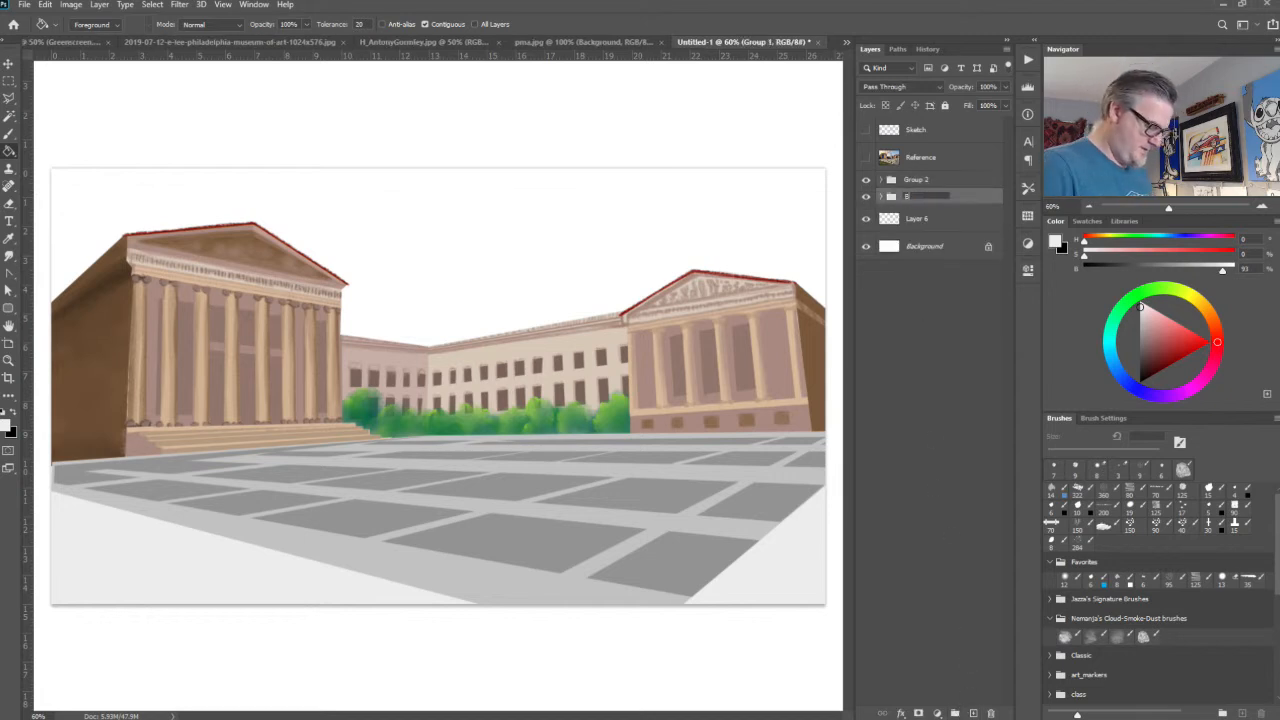
pyautogui.write('uildings')
pyautogui.press('Return')
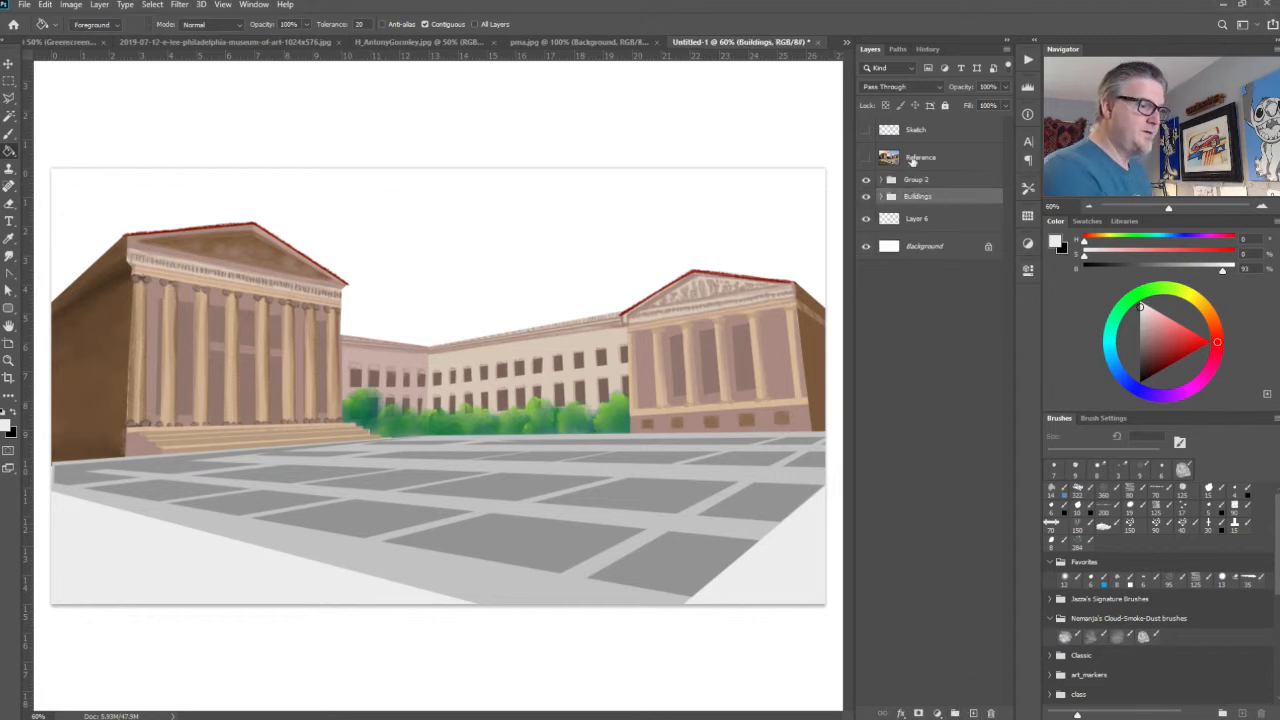
# Step: Rename the group holding the courtyard ground layers as Foreground
pyautogui.doubleClick(917, 179)
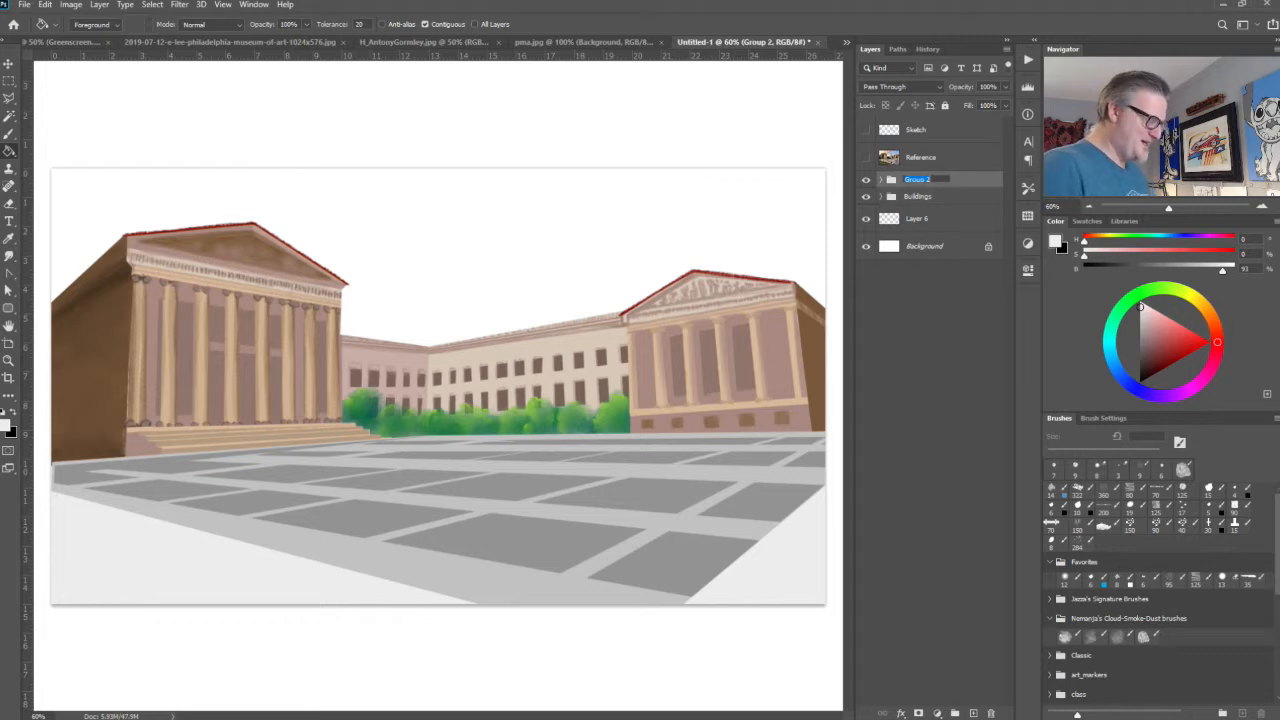
pyautogui.write('F')
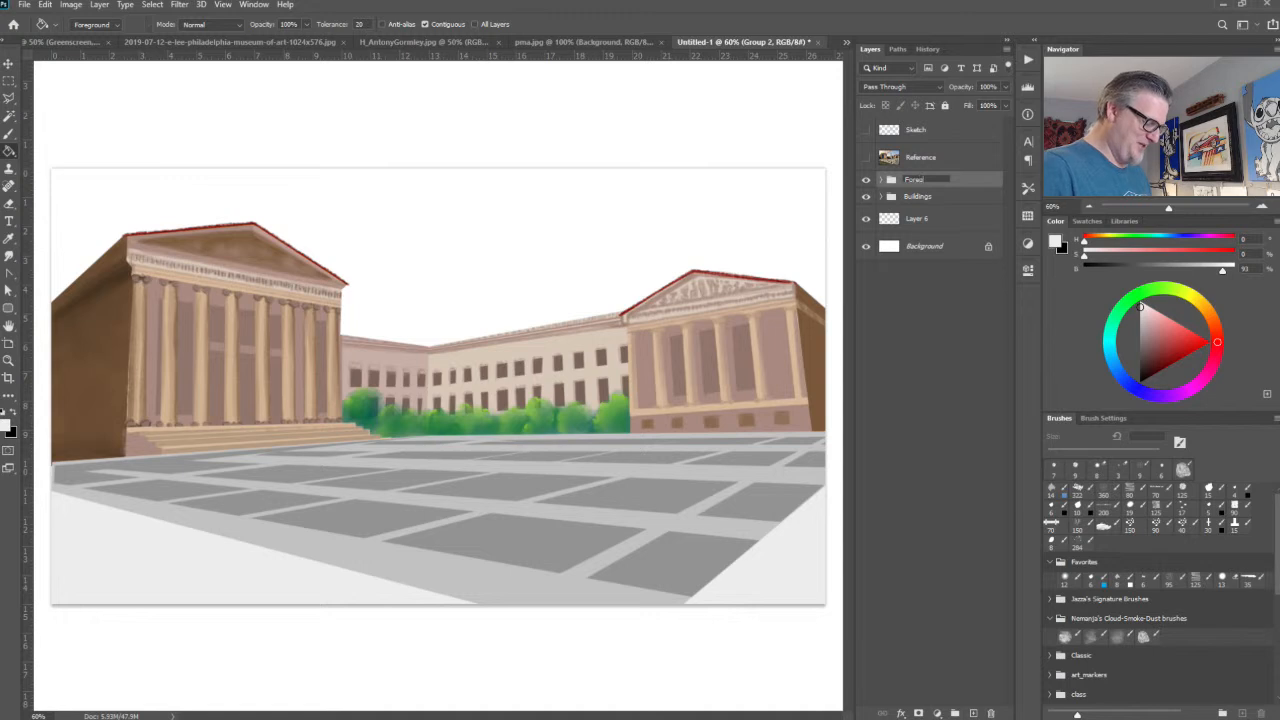
pyautogui.write('oreground')
pyautogui.press('Return')
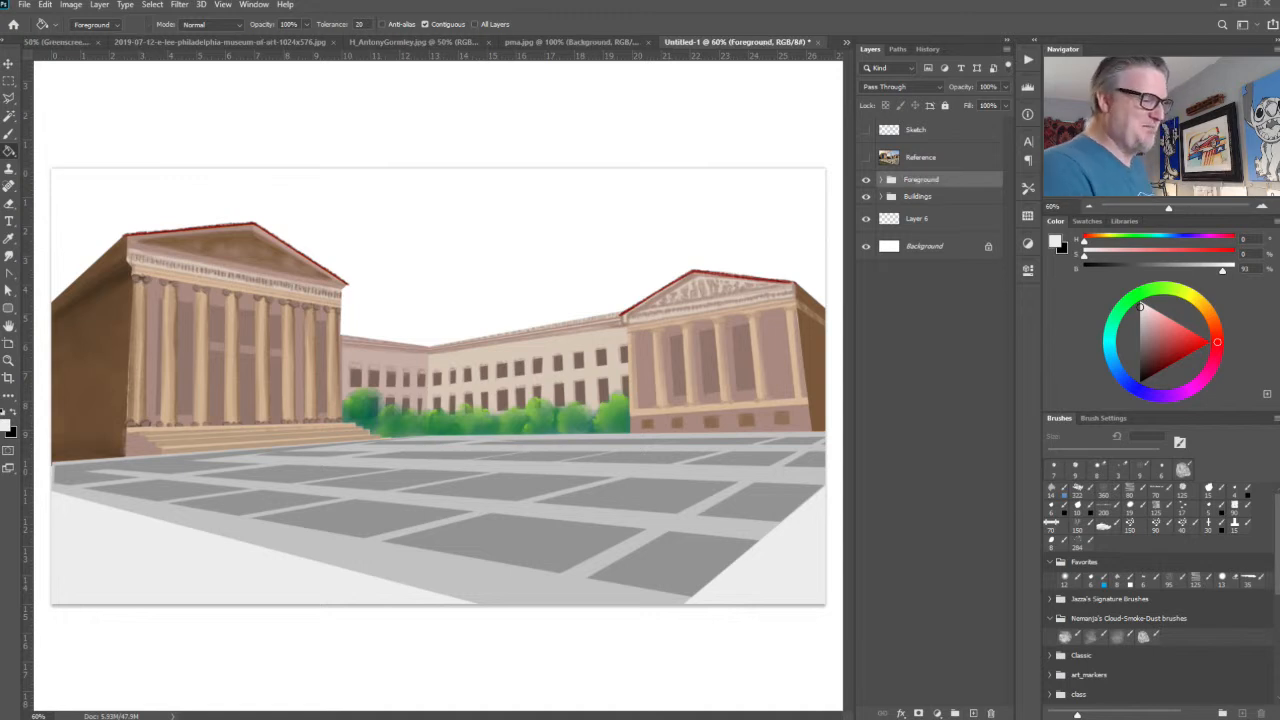
# Step: Rename the empty layer directly above Background as Sky
pyautogui.click(915, 222)
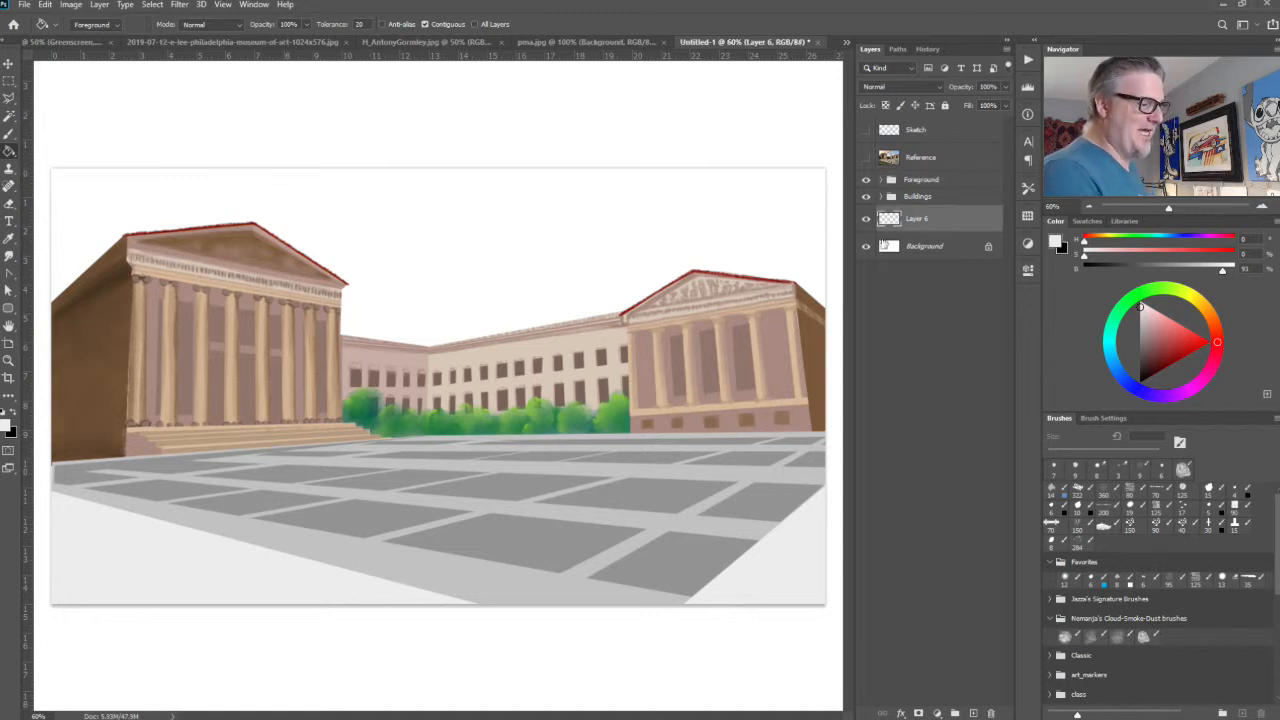
pyautogui.doubleClick(917, 220)
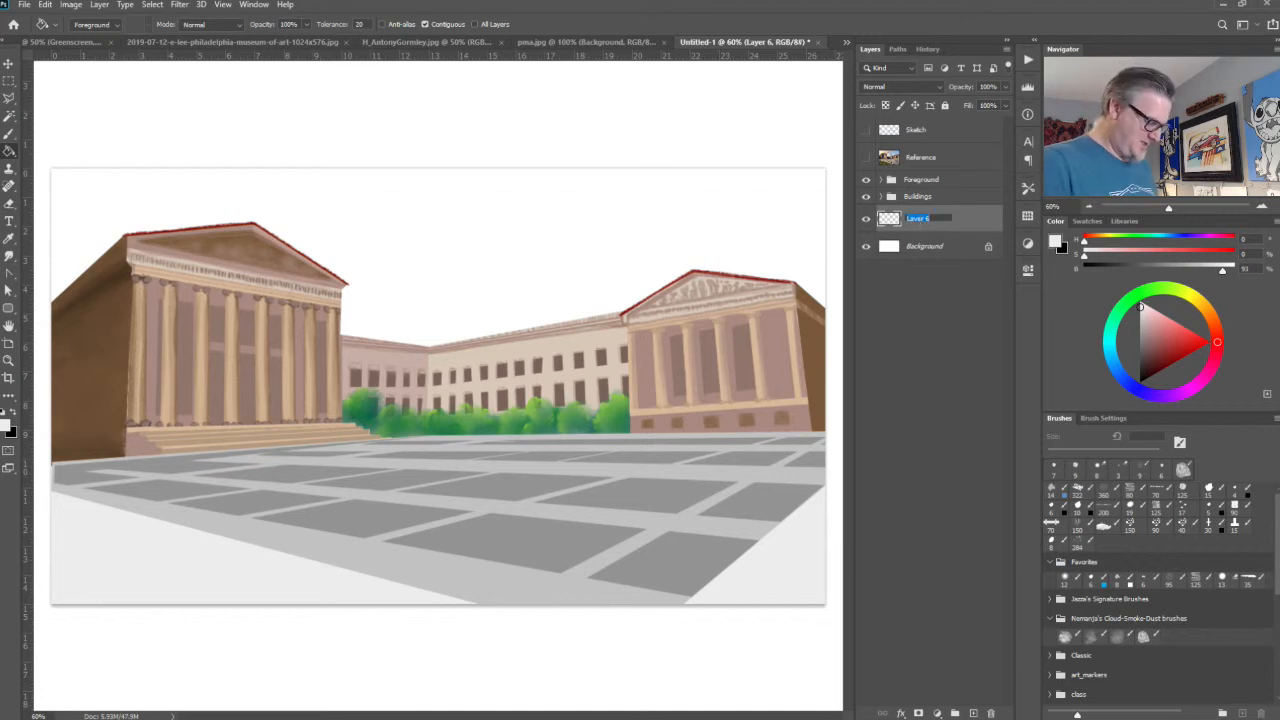
pyautogui.write('Sky')
pyautogui.press('Return')
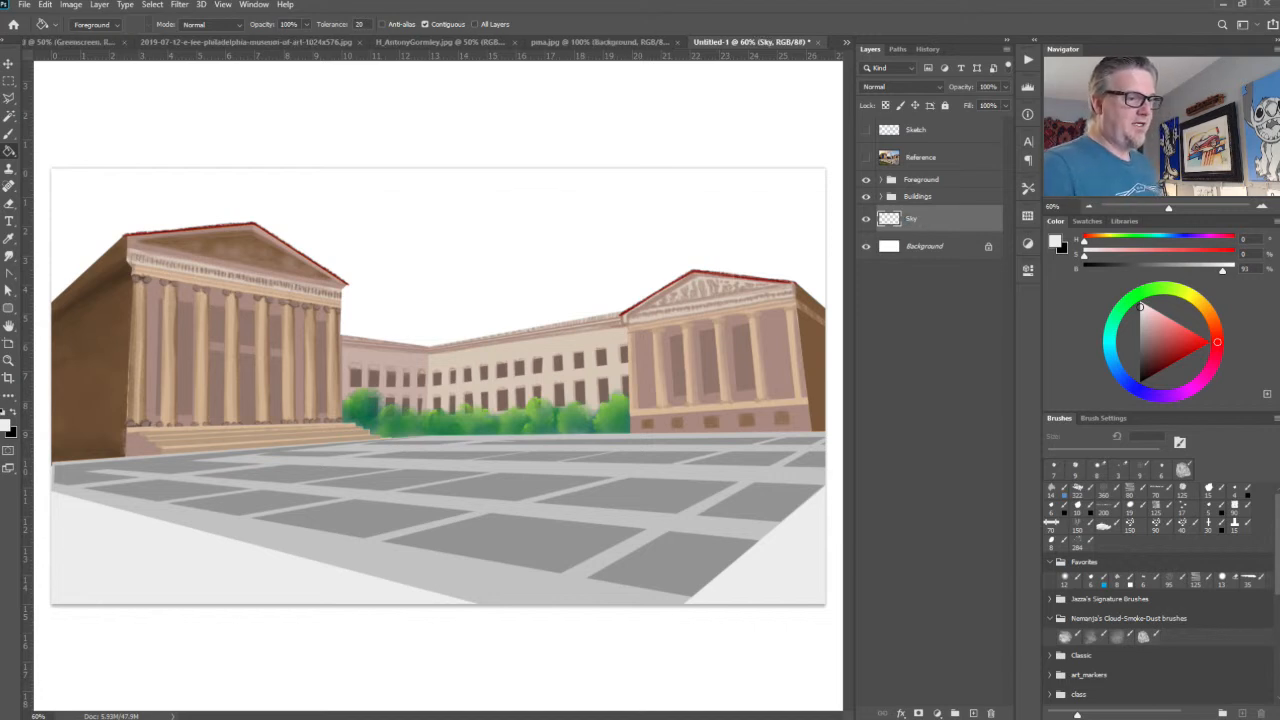
# Step: Show the reference photo at 100% opacity and add an empty layer above Layer 3 inside the Buildings group
pyautogui.click(866, 157)
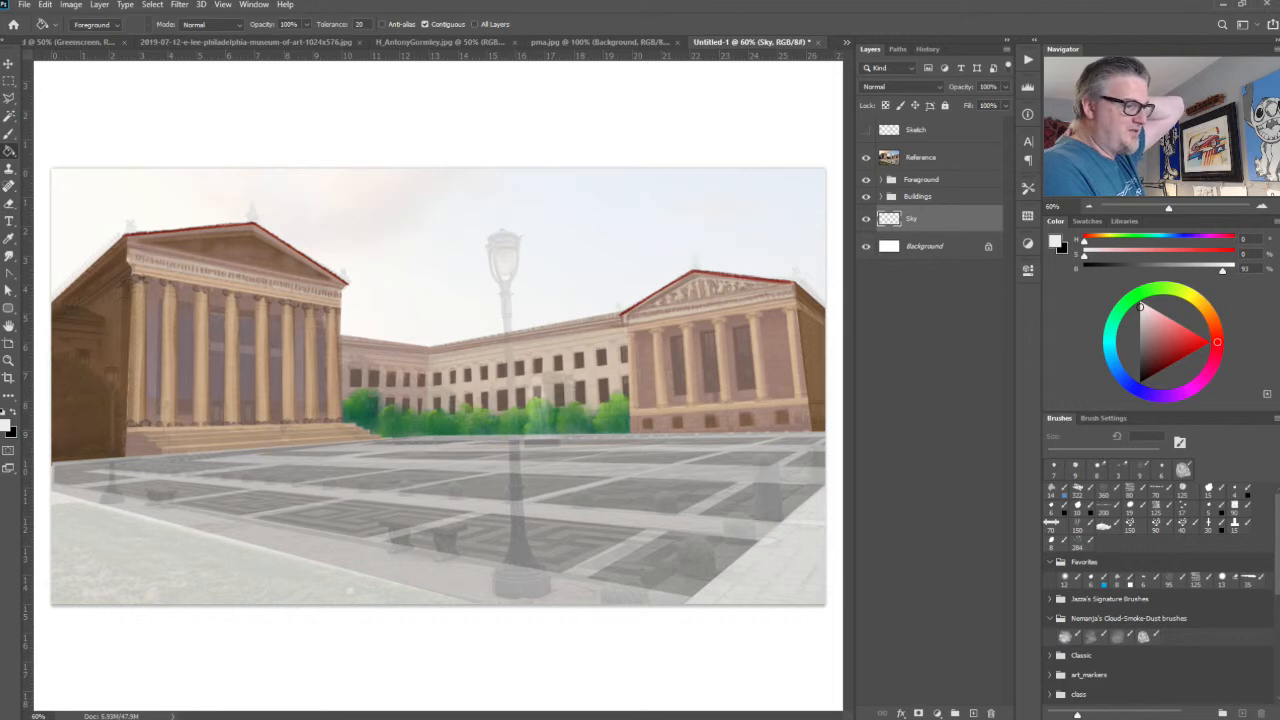
pyautogui.click(958, 160)
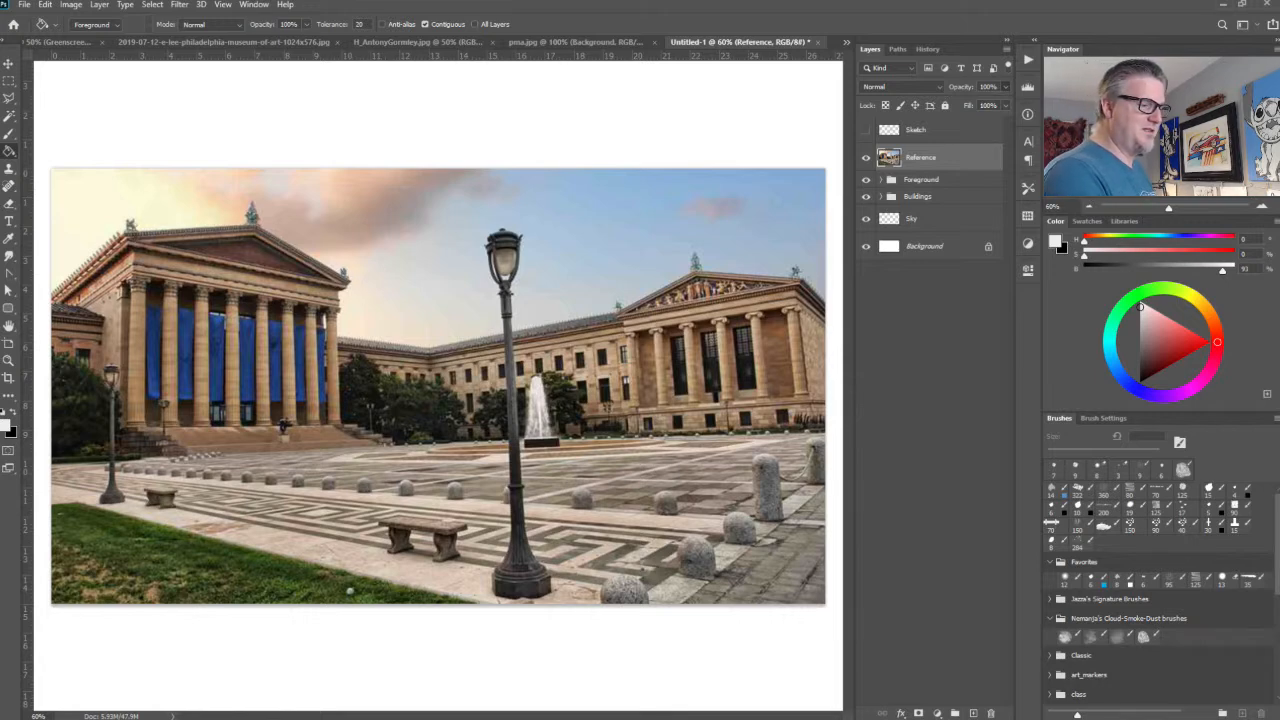
pyautogui.click(882, 197)
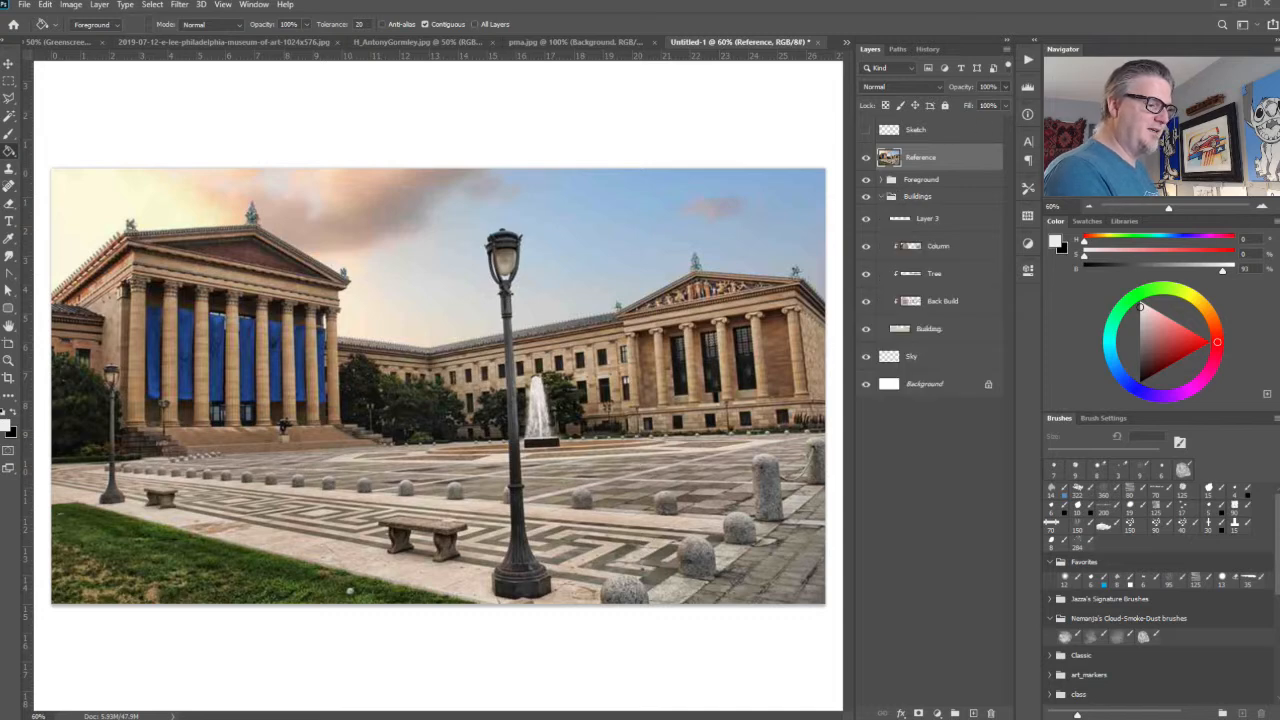
pyautogui.click(930, 222)
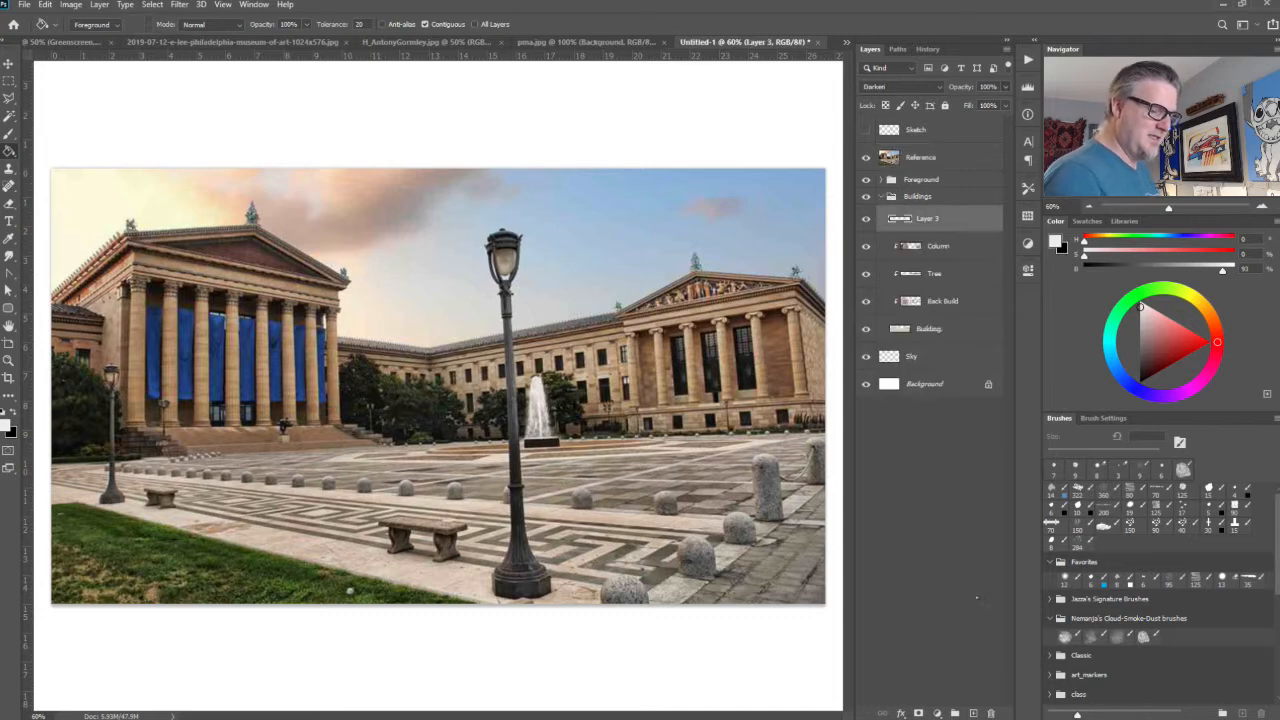
pyautogui.click(973, 713)
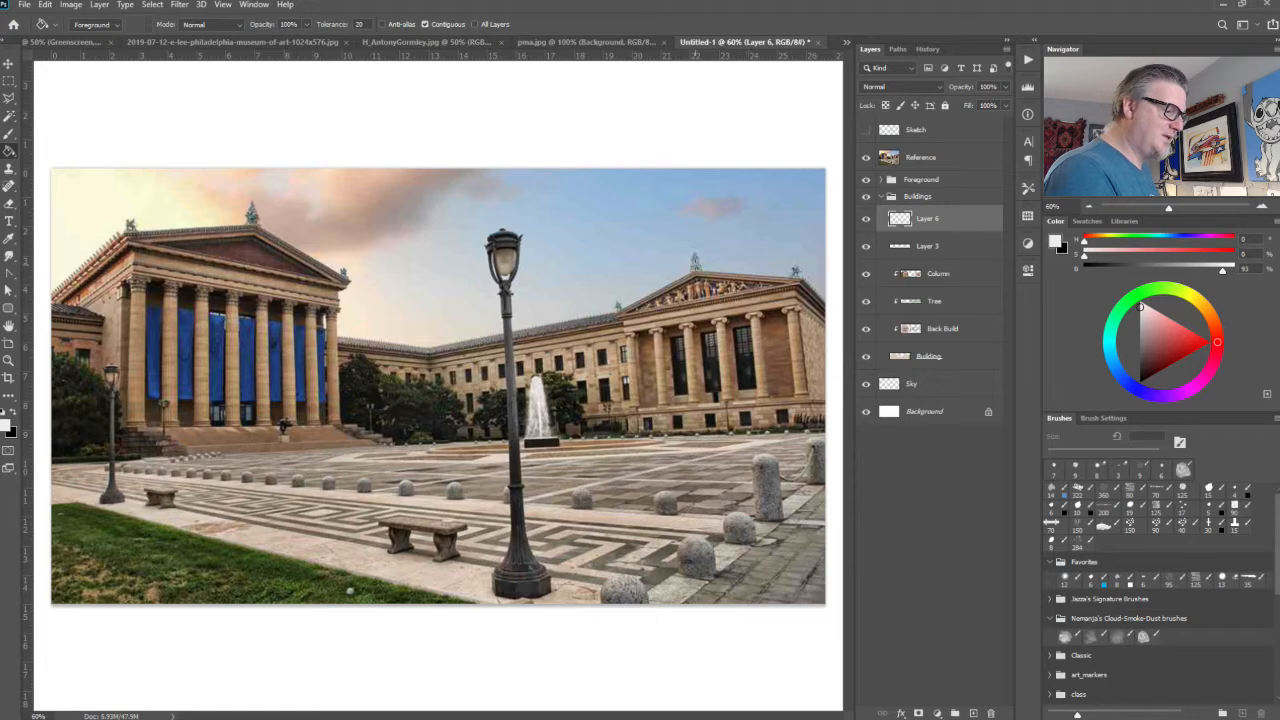
pyautogui.hotkey('ctrl', '+')
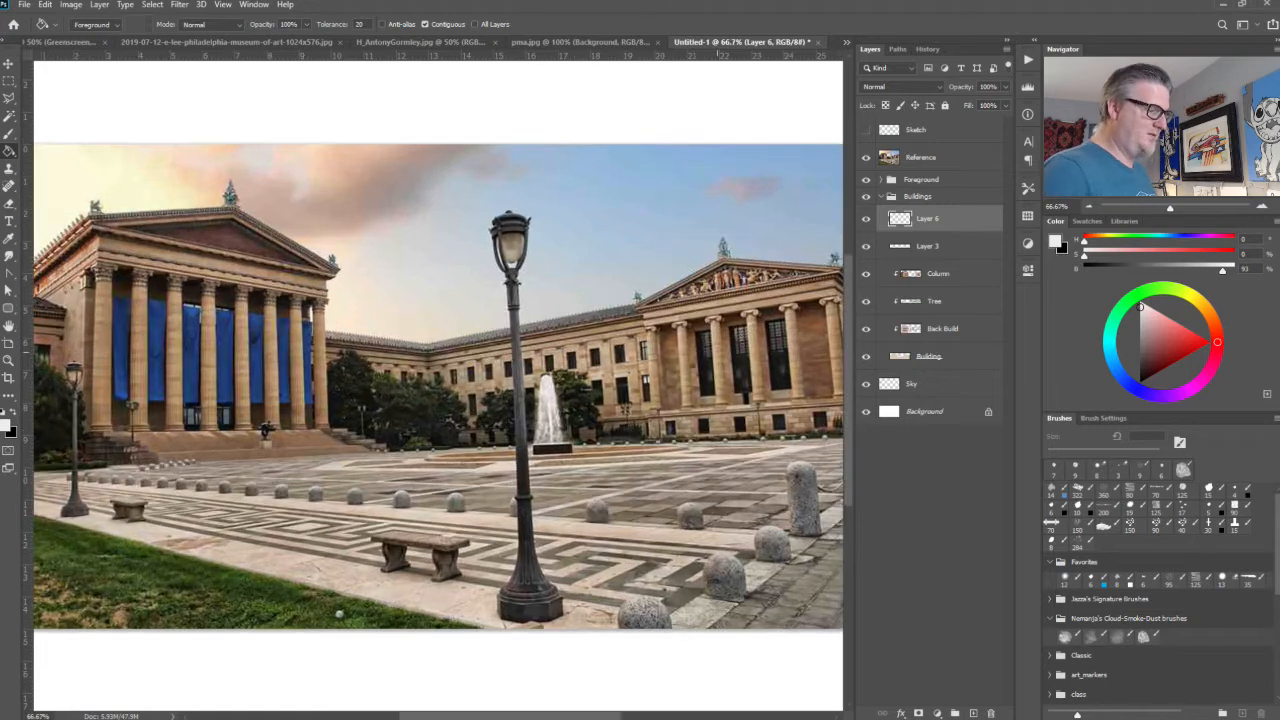
# Step: Sample a muted grey-green from the rooftop statues in the reference photo as the painting colour, and compare the photo with the painting
pyautogui.click(897, 165)
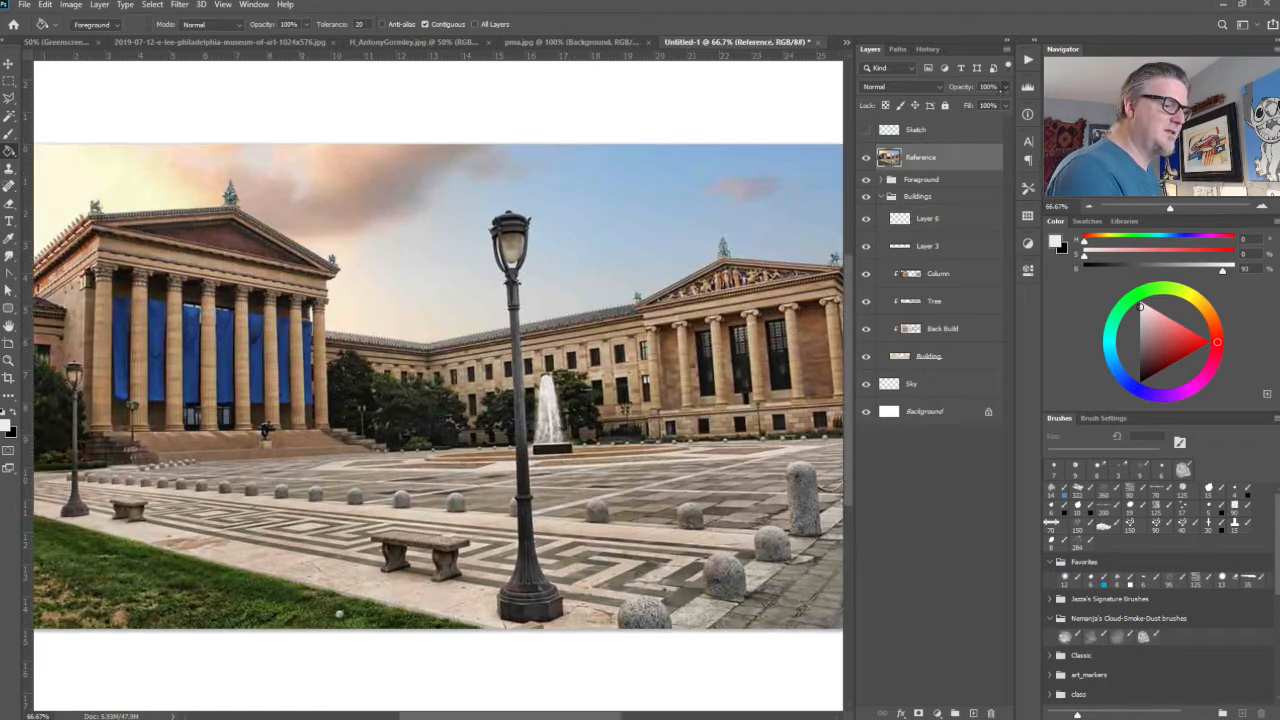
pyautogui.moveTo(1004, 88); pyautogui.dragTo(972, 98)
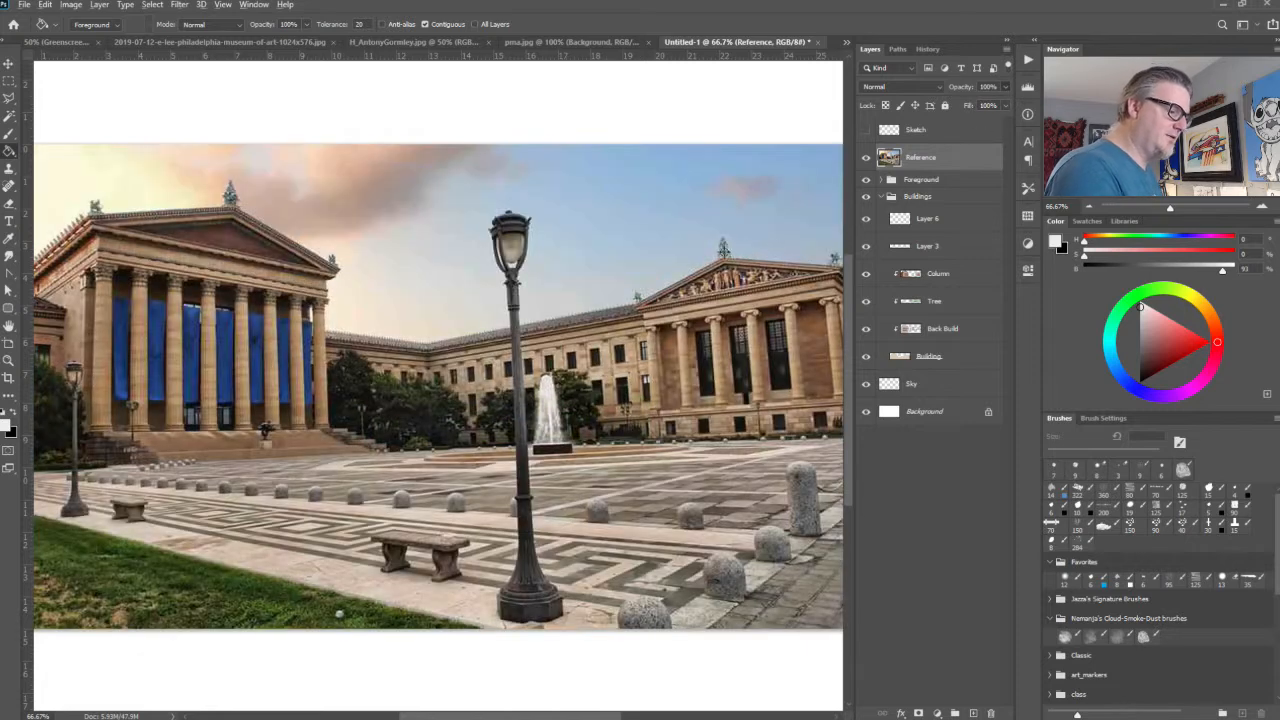
pyautogui.keyDown('alt'); pyautogui.click(725, 251); pyautogui.keyUp('alt')
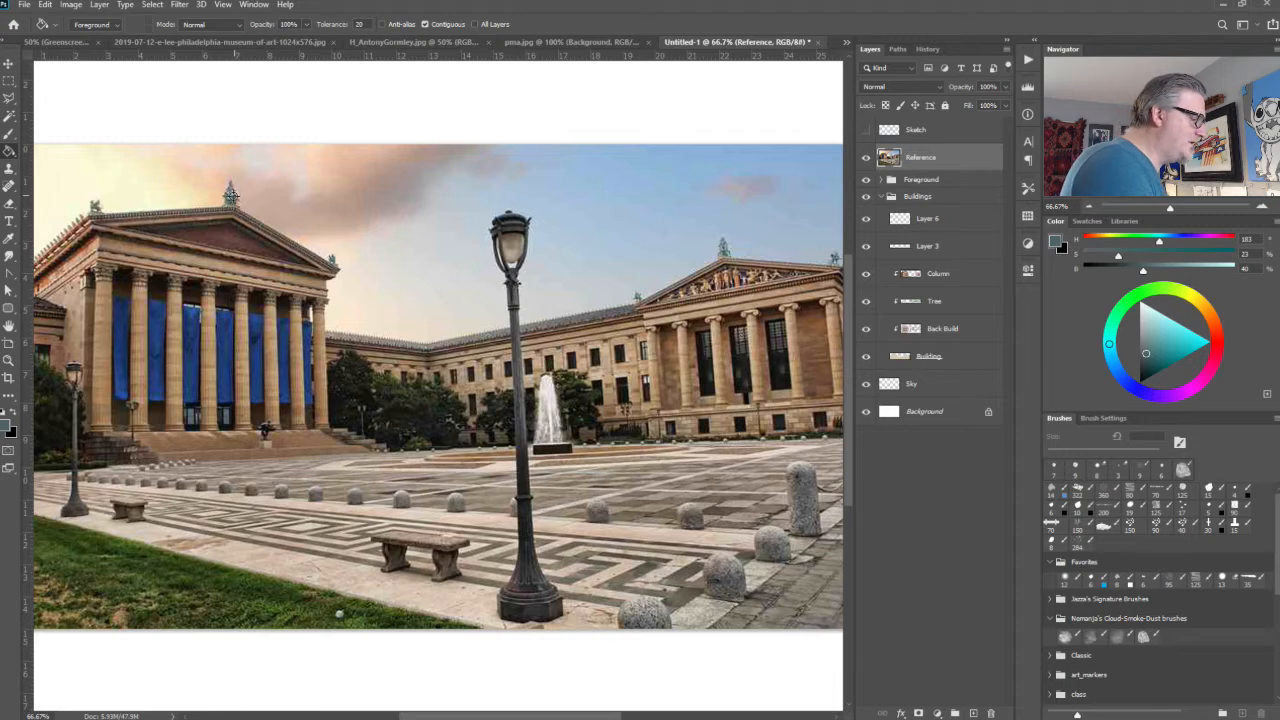
pyautogui.keyDown('alt'); pyautogui.click(96, 206); pyautogui.keyUp('alt')
pyautogui.keyDown('alt'); pyautogui.click(92, 206); pyautogui.keyUp('alt')
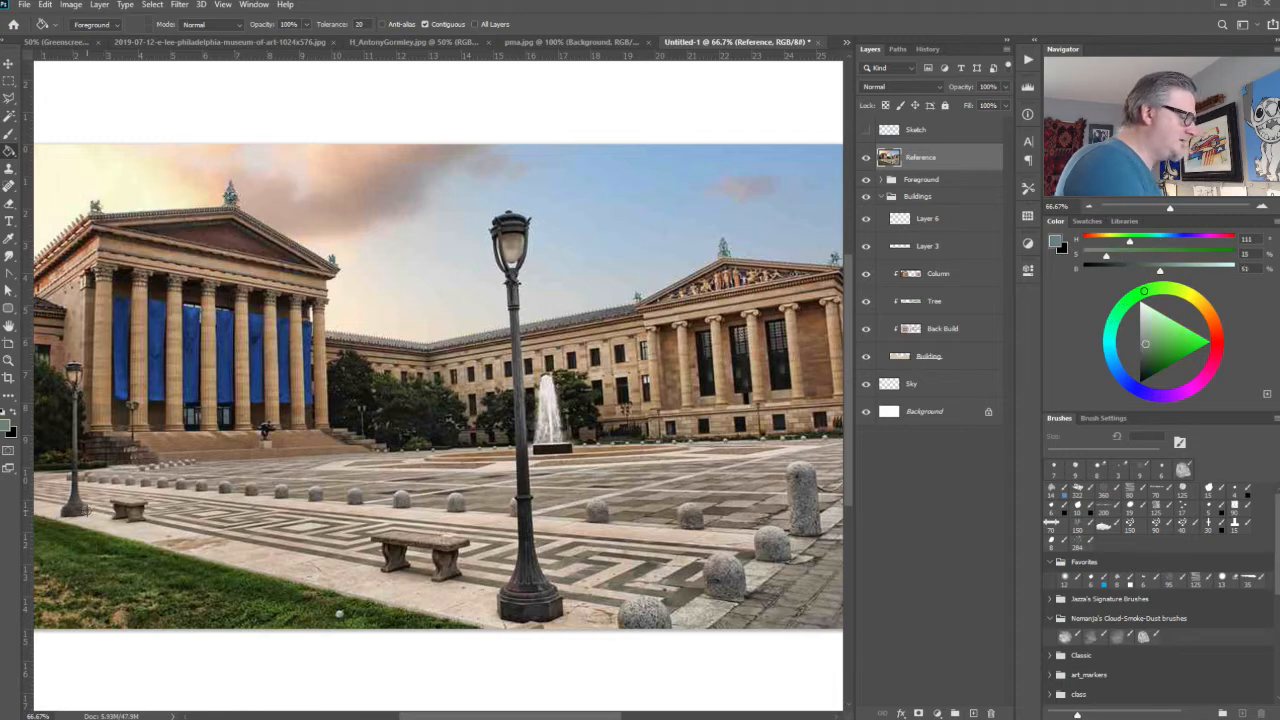
pyautogui.click(866, 157)
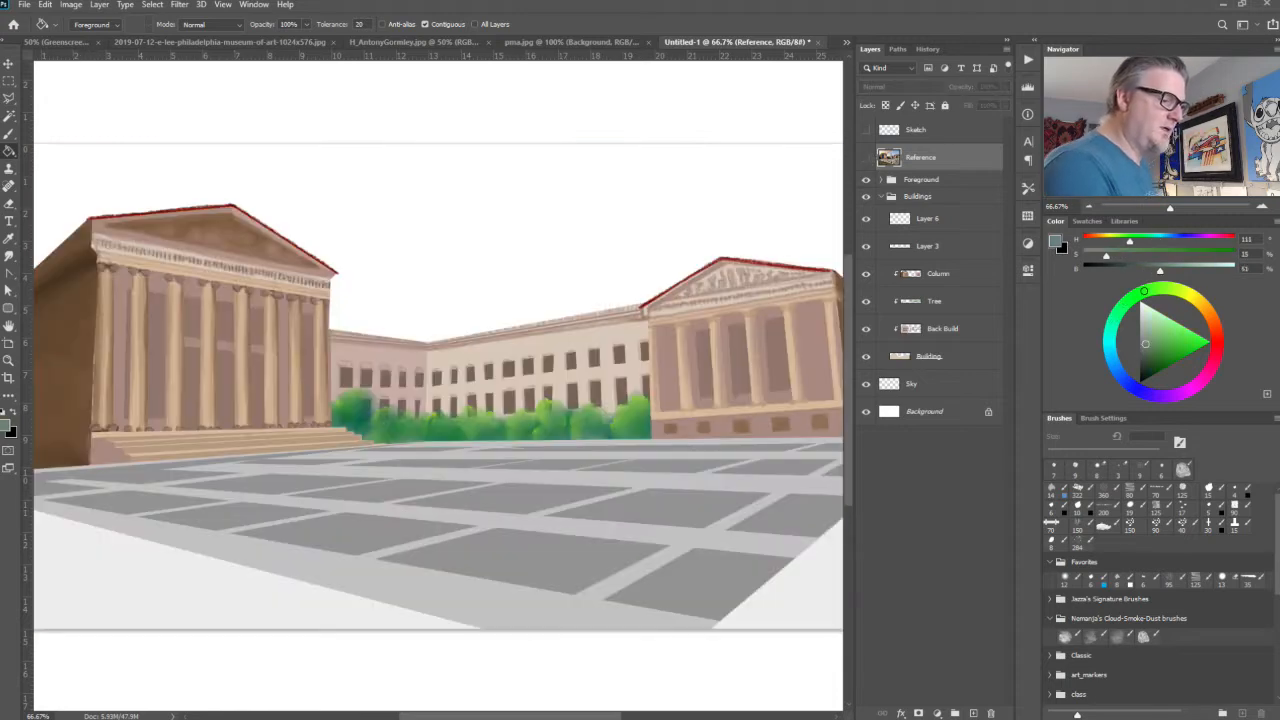
pyautogui.click(866, 157)
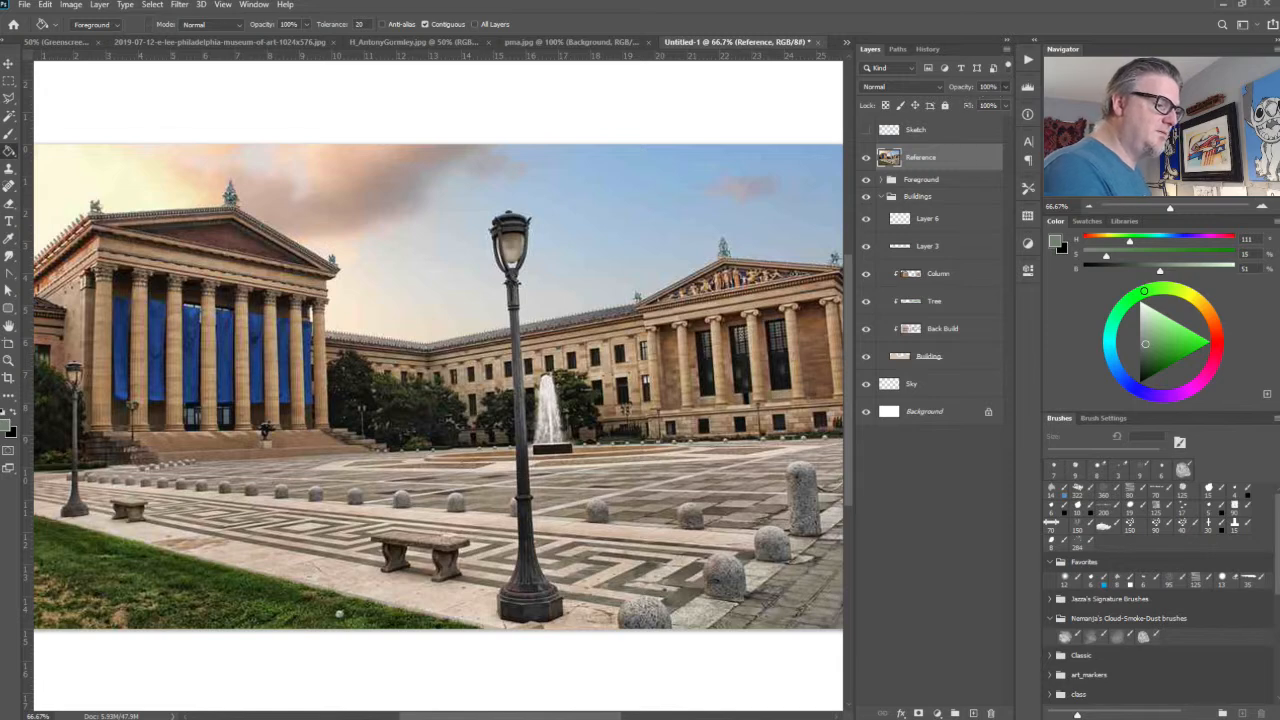
# Step: Fade the reference photo and paint the statues on the right building's pediment peak and corners on Layer 6 with a 7 px brush
pyautogui.moveTo(968, 105); pyautogui.dragTo(925, 106)
pyautogui.click(929, 221)
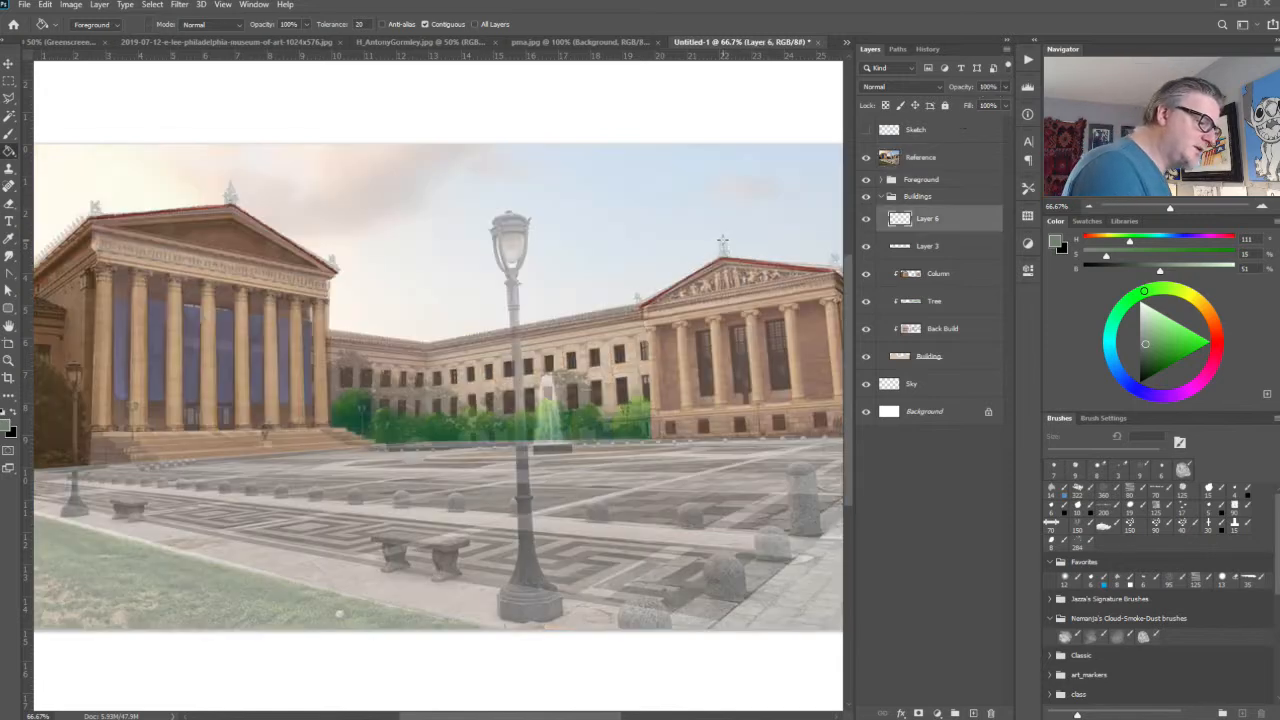
pyautogui.press('b')
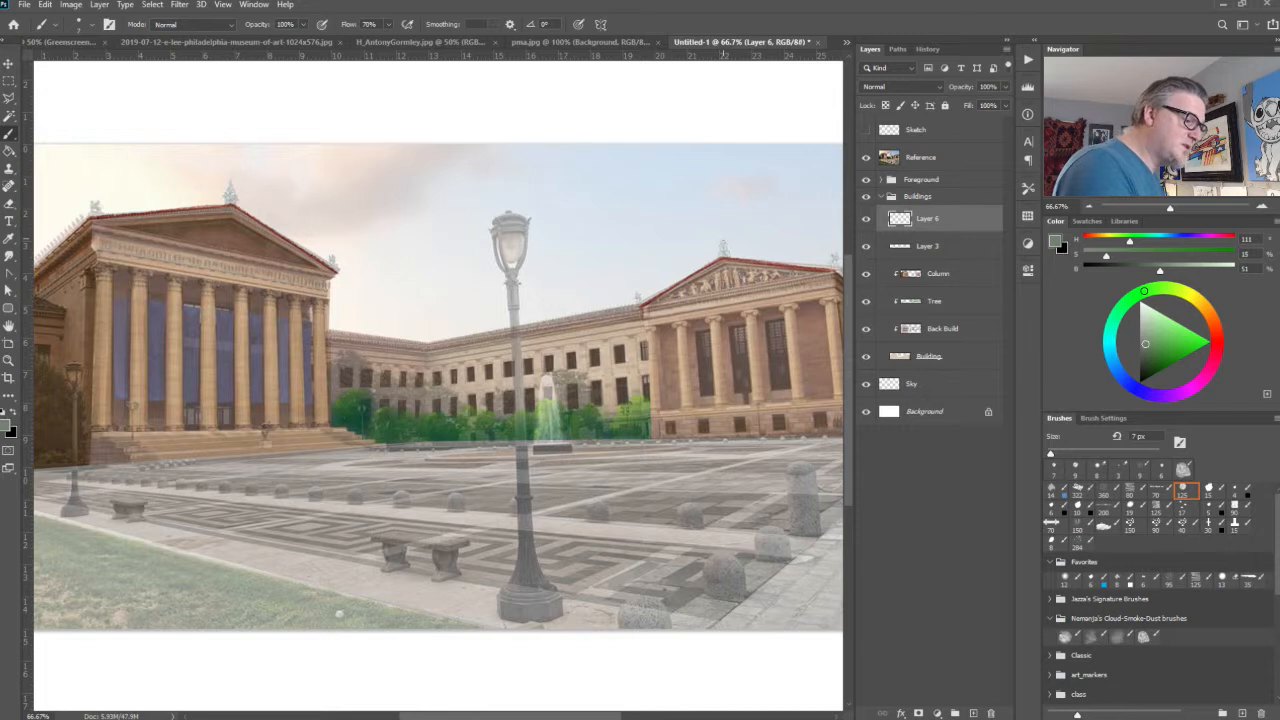
pyautogui.moveTo(723, 241); pyautogui.dragTo(728, 256)
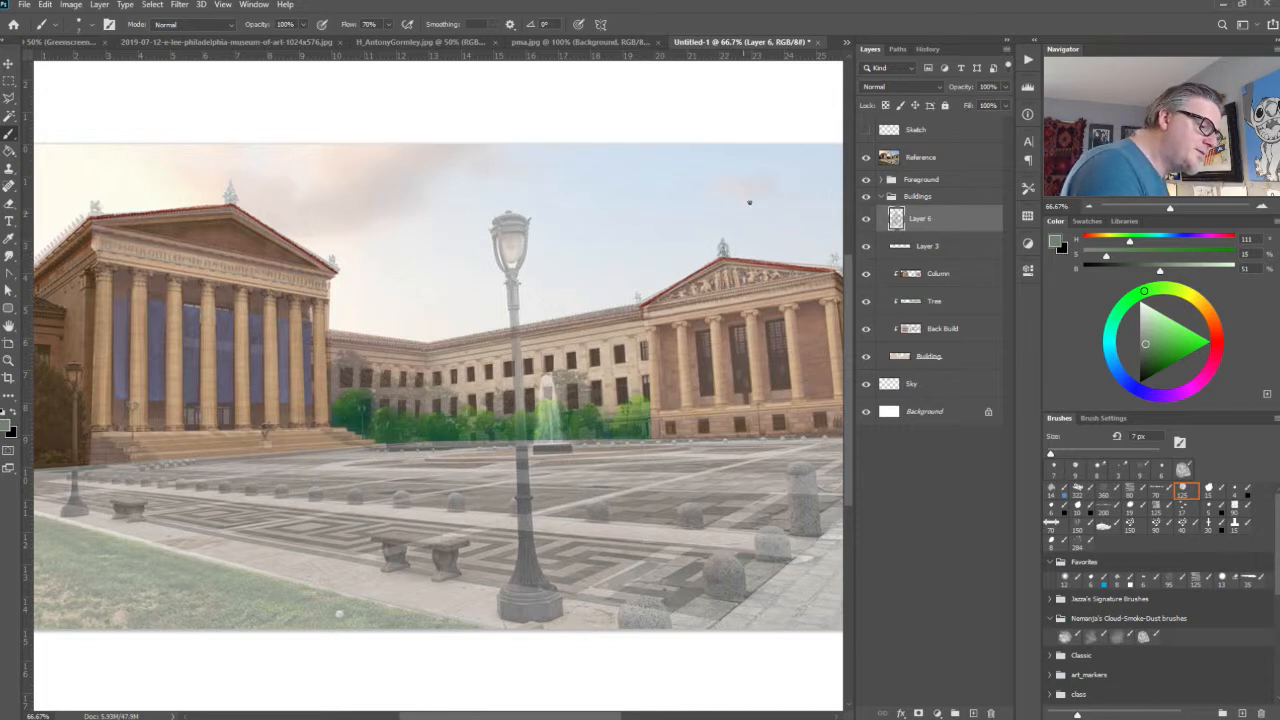
pyautogui.moveTo(836, 255); pyautogui.dragTo(838, 264)
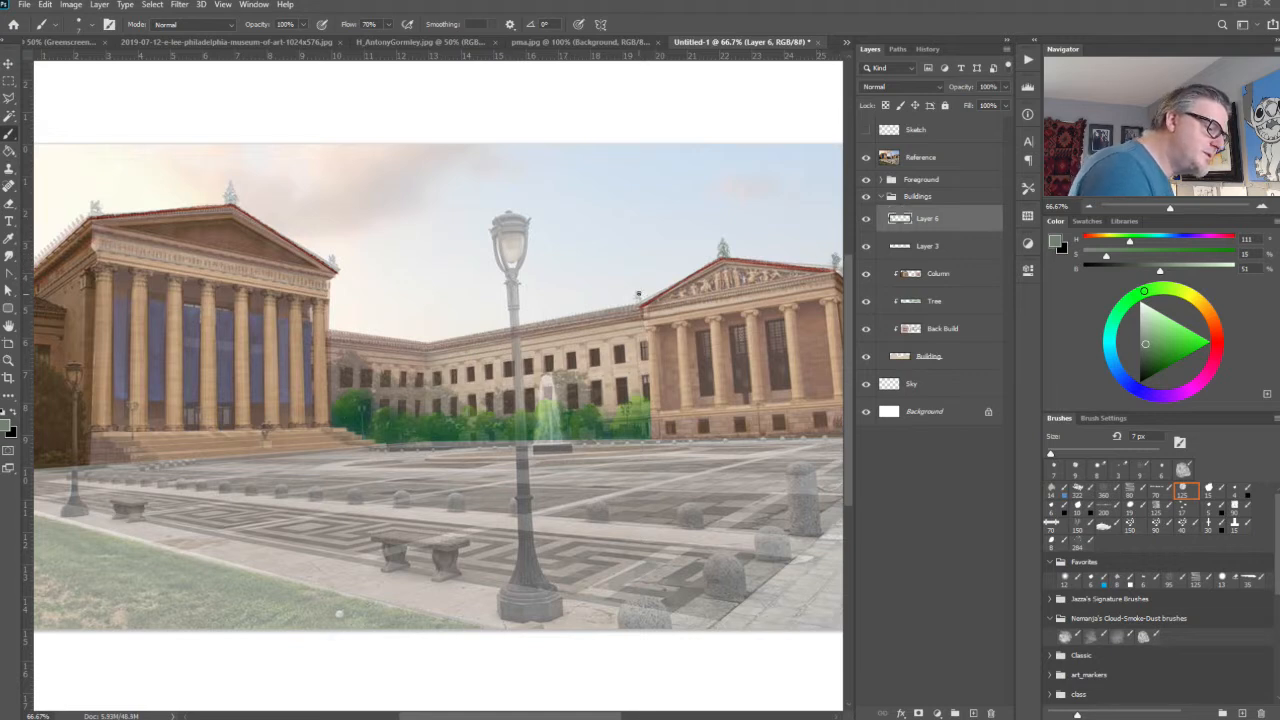
pyautogui.moveTo(637, 294); pyautogui.dragTo(638, 301)
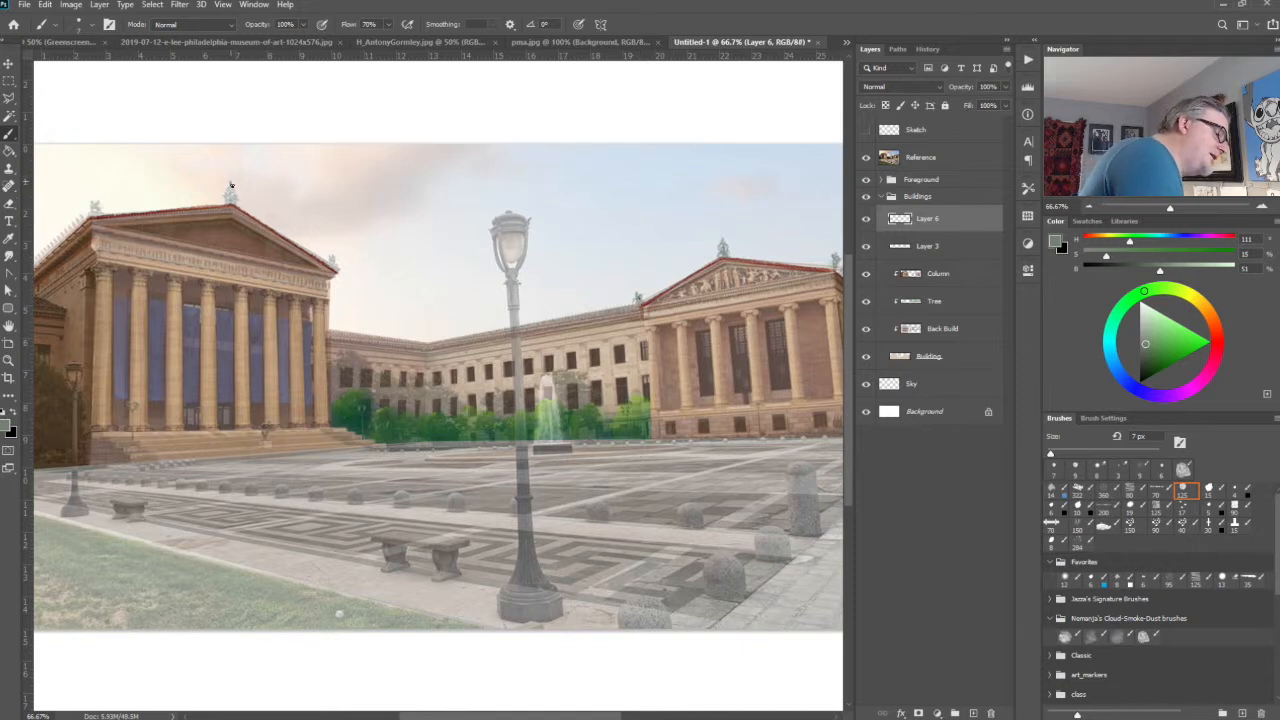
# Step: Paint the grey-green statues on the left building's pediment peak and corners, plus the small ornaments along its left roof edge
pyautogui.moveTo(230, 184); pyautogui.dragTo(231, 193)
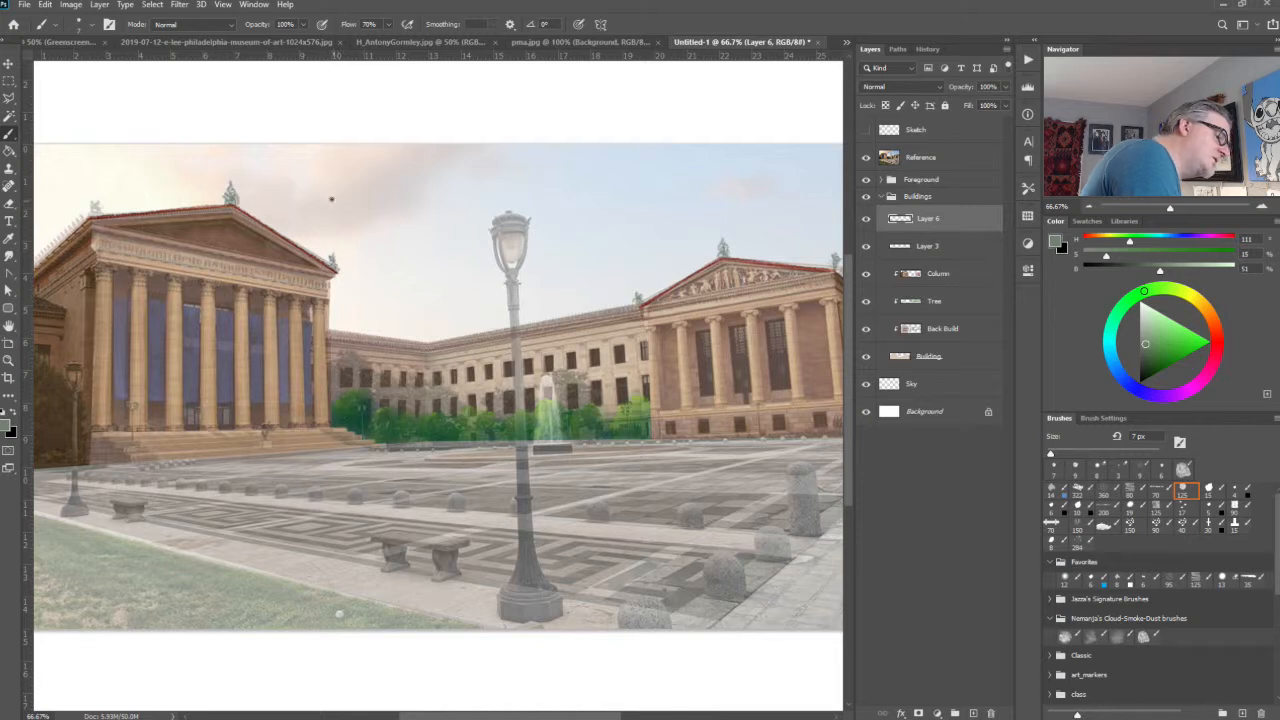
pyautogui.moveTo(95, 210); pyautogui.dragTo(93, 205)
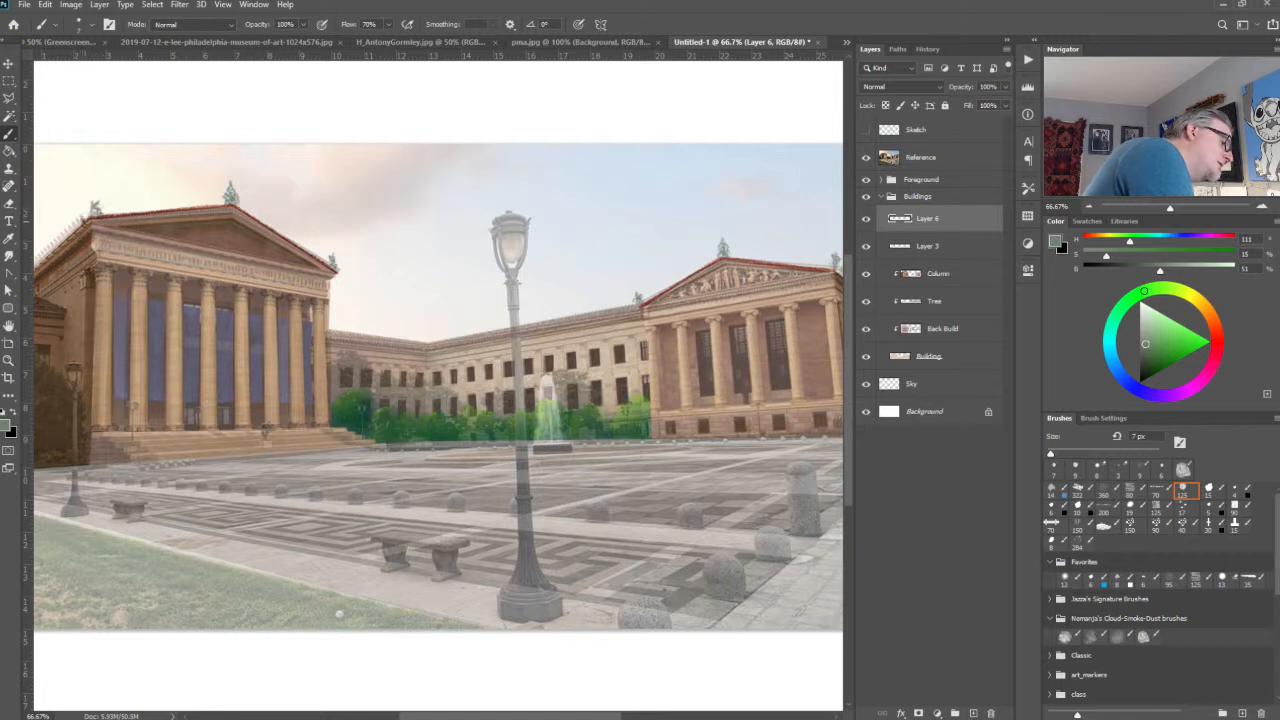
pyautogui.moveTo(72, 229); pyautogui.dragTo(66, 233)
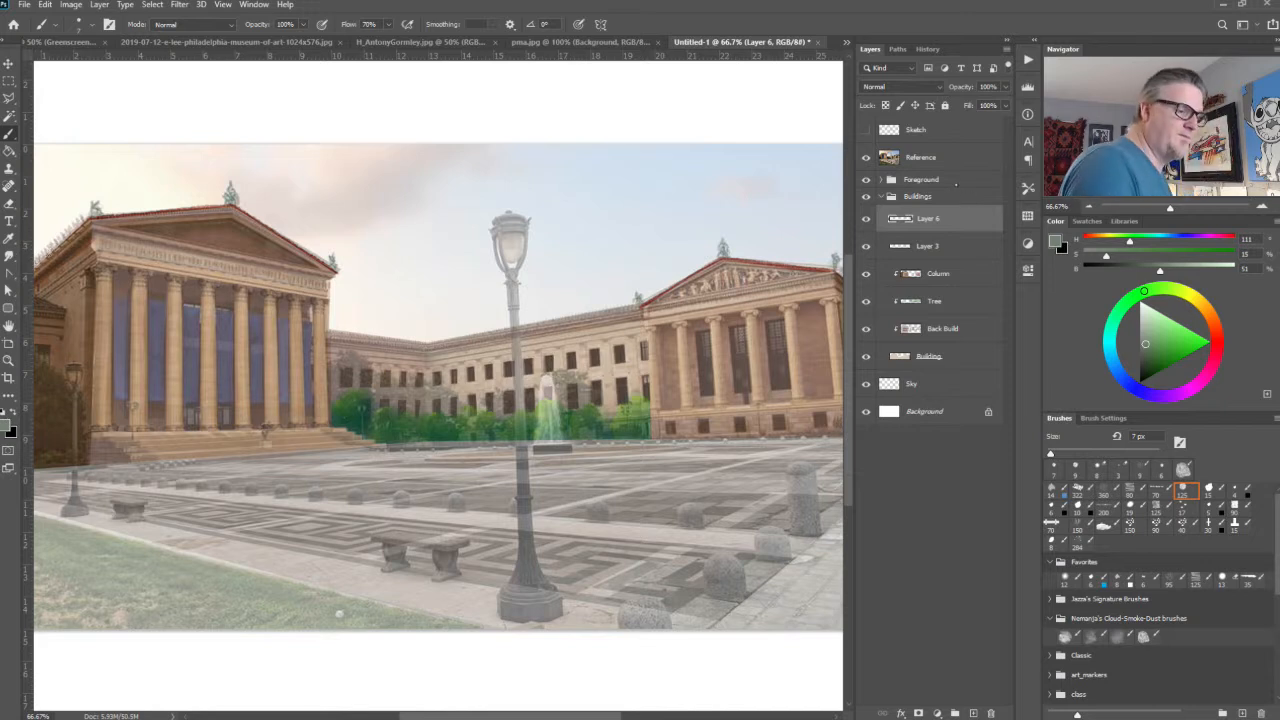
pyautogui.press('i')
pyautogui.press('b')
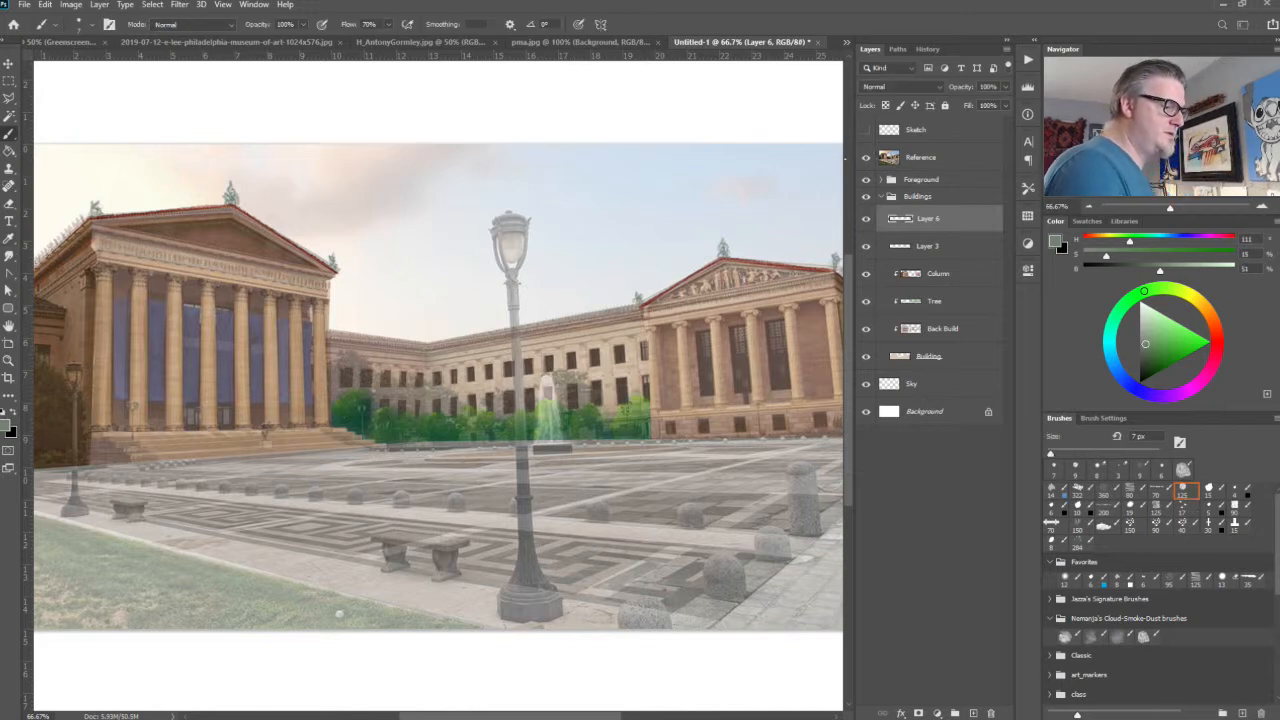
# Step: Hide the reference photo and fill out the left building's roof-edge ornaments and the rooftop statues with more grey-green strokes
pyautogui.click(866, 157)
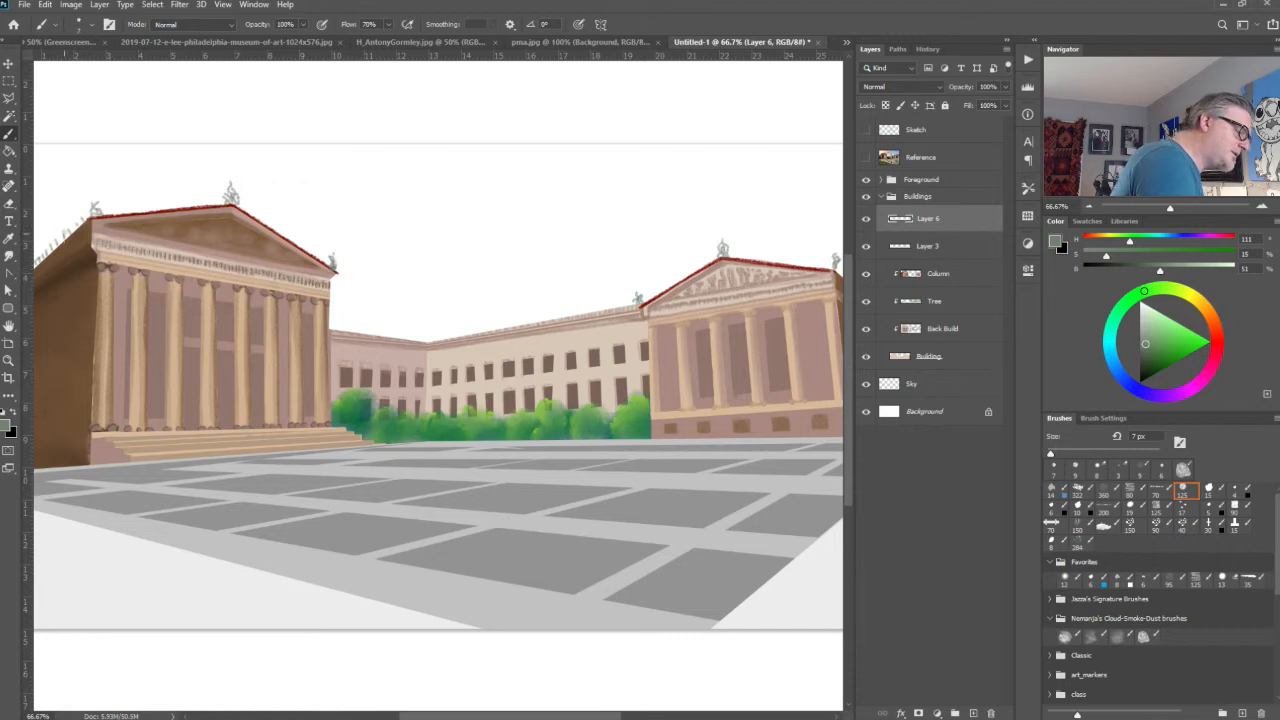
pyautogui.moveTo(85, 218)
pyautogui.mouseDown()
pyautogui.moveTo(38, 262)
pyautogui.moveTo(92, 214)
pyautogui.mouseUp()
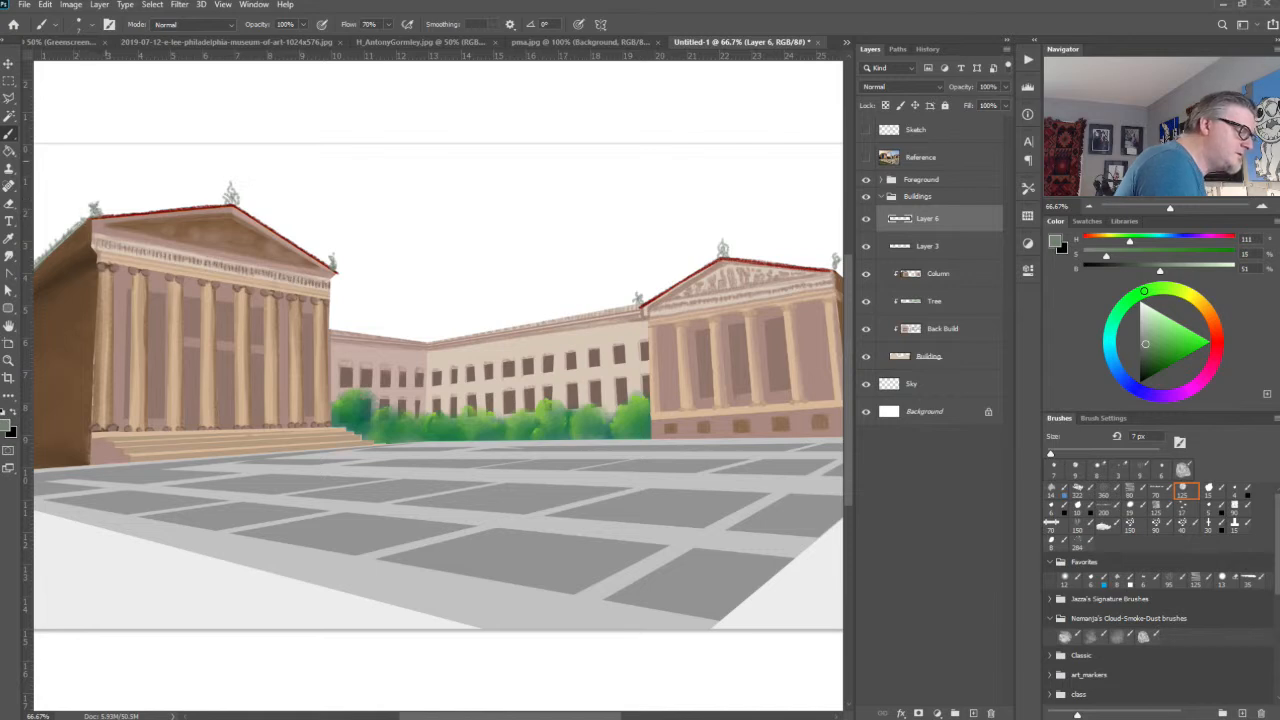
pyautogui.moveTo(227, 198); pyautogui.dragTo(229, 203)
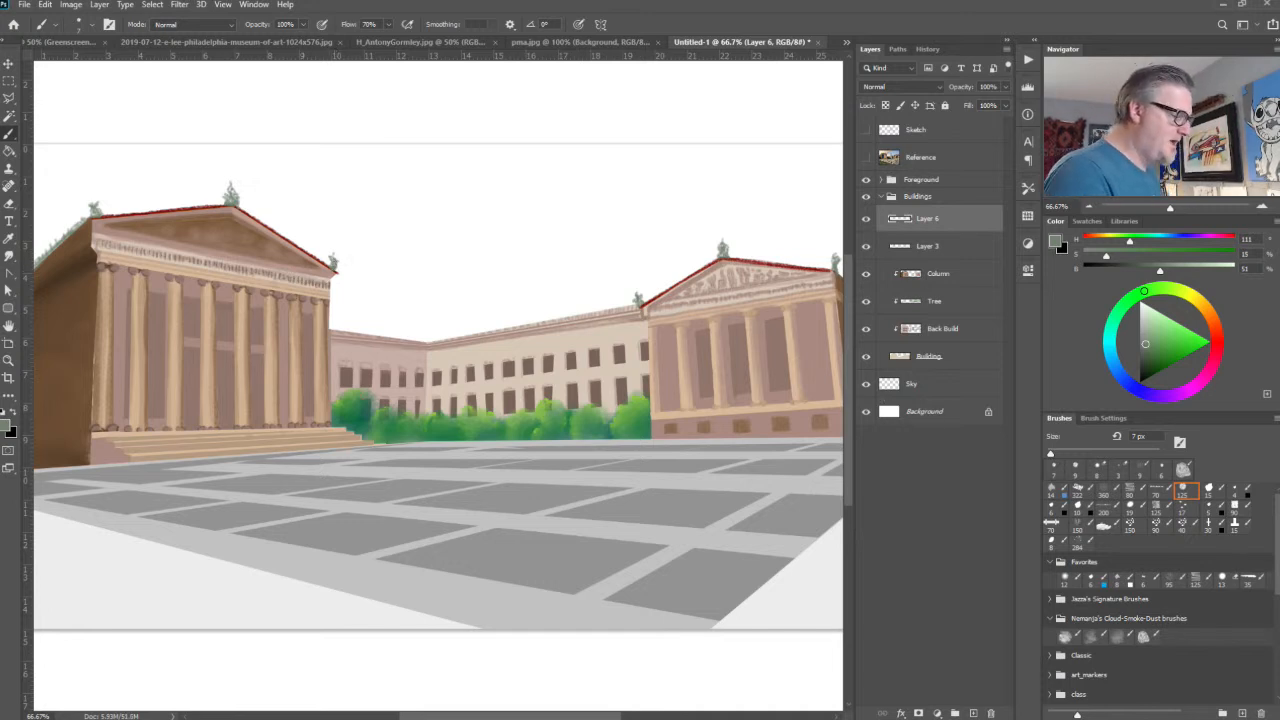
# Step: Show the reference photo at 100% opacity, bring up the colour swatches and sample the light blue from the upper sky
pyautogui.doubleClick(912, 384)
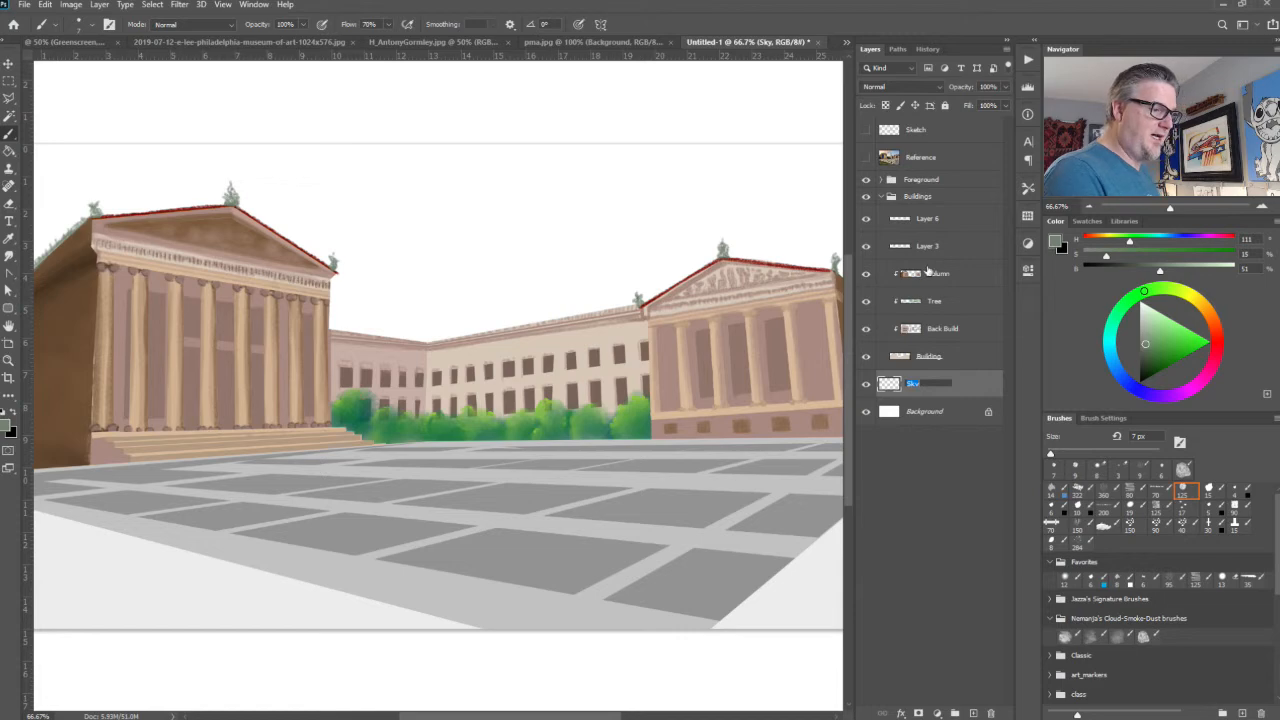
pyautogui.click(866, 158)
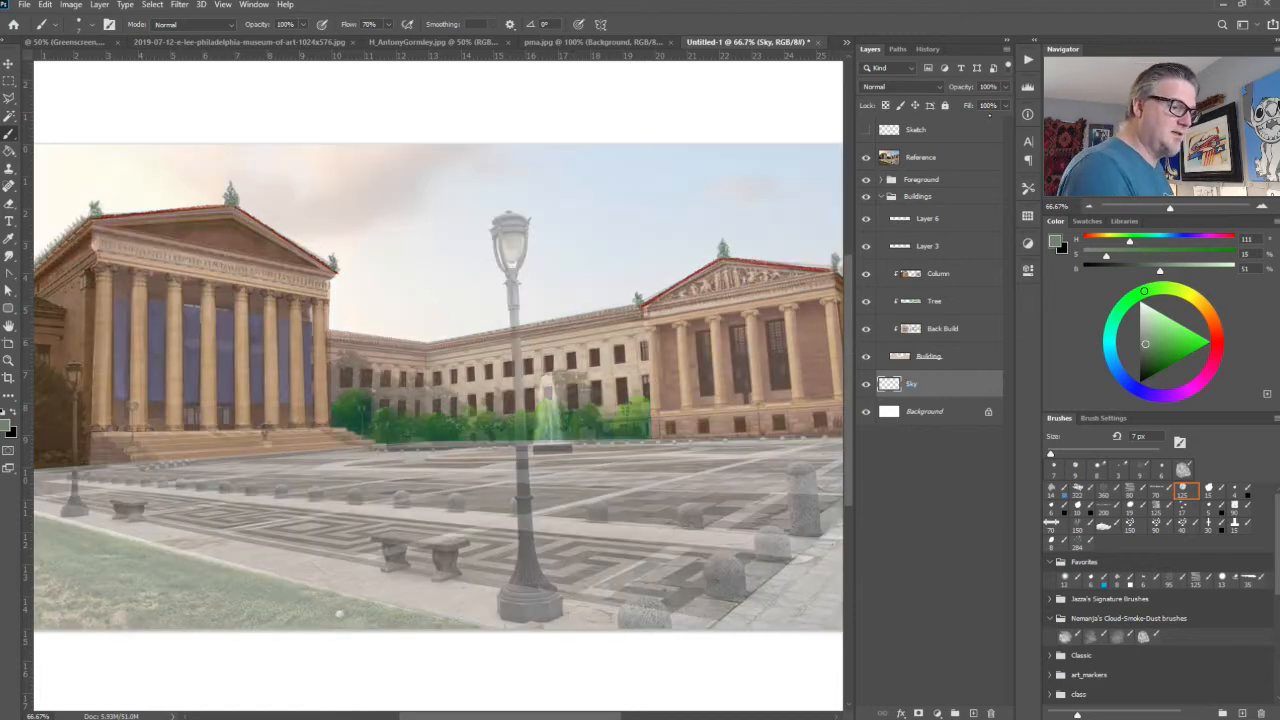
pyautogui.click(935, 158)
pyautogui.moveTo(960, 87); pyautogui.dragTo(1020, 87)
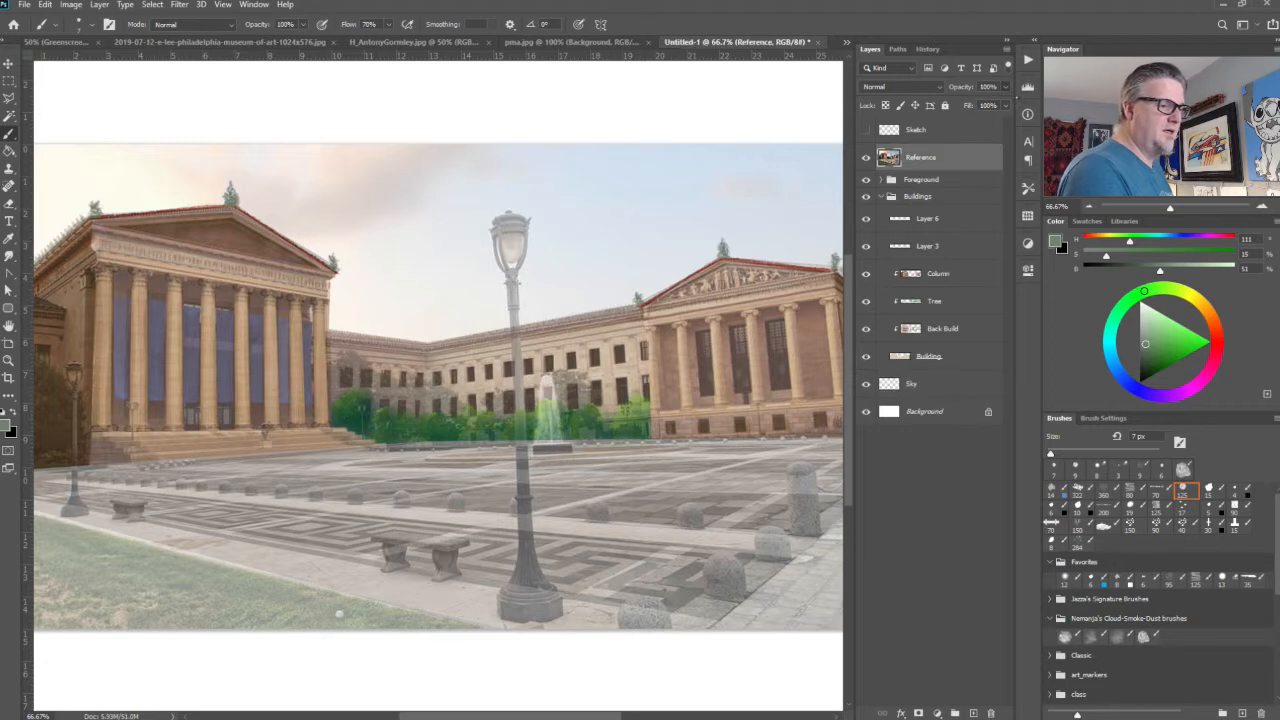
pyautogui.click(1087, 221)
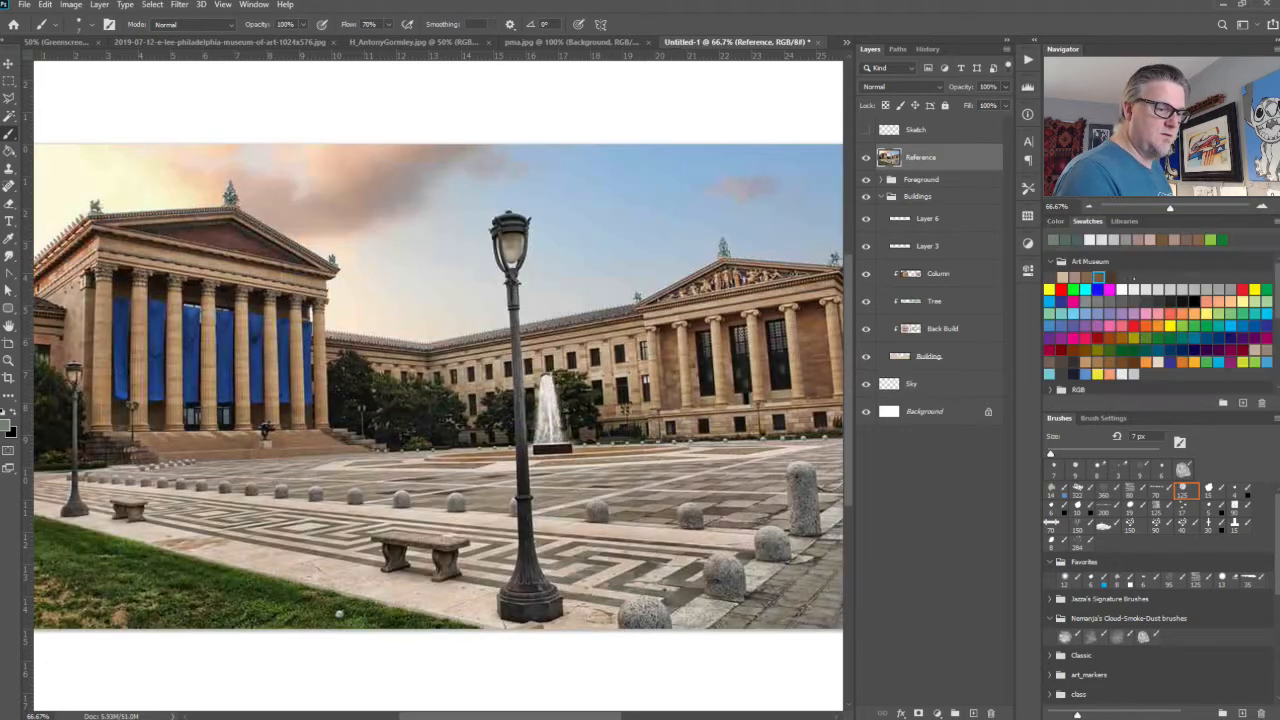
pyautogui.keyDown('alt'); pyautogui.click(680, 160); pyautogui.keyUp('alt')
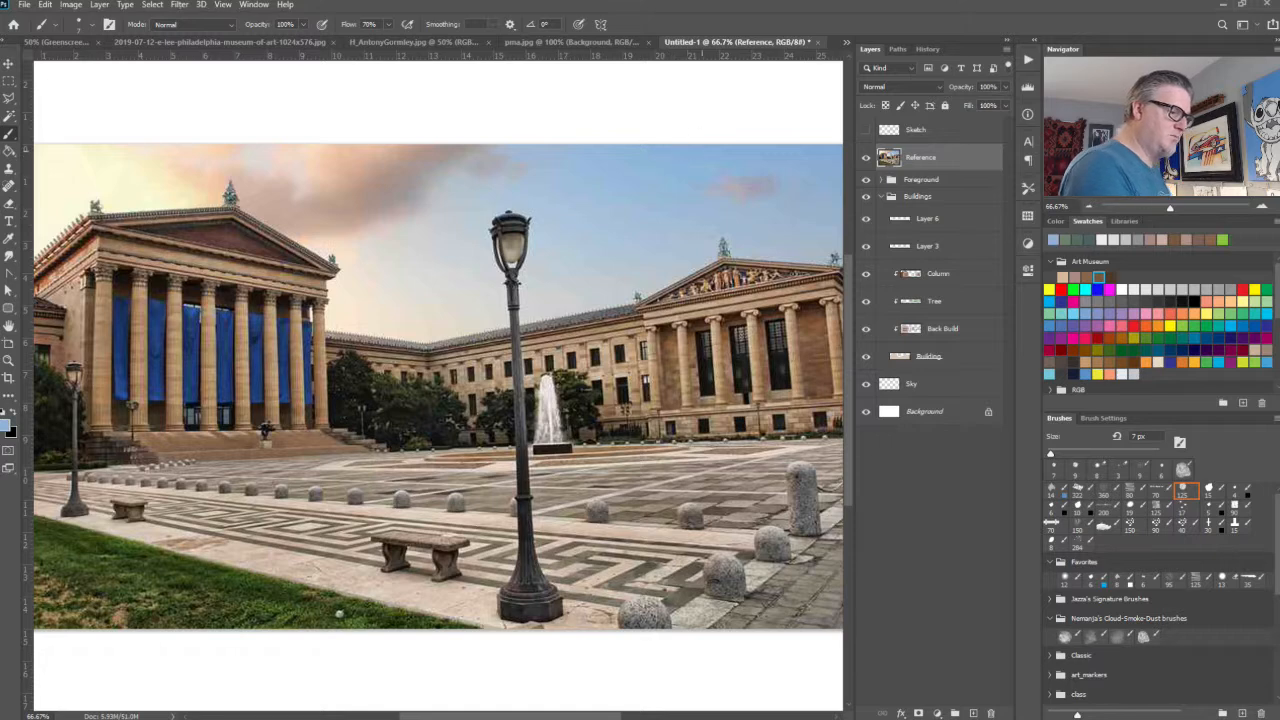
# Step: Save the sampled light blue, then a pale cream and a pale yellow from the reference sky, as swatches in the Art Museum group
pyautogui.click(1244, 404)
pyautogui.click(709, 232)
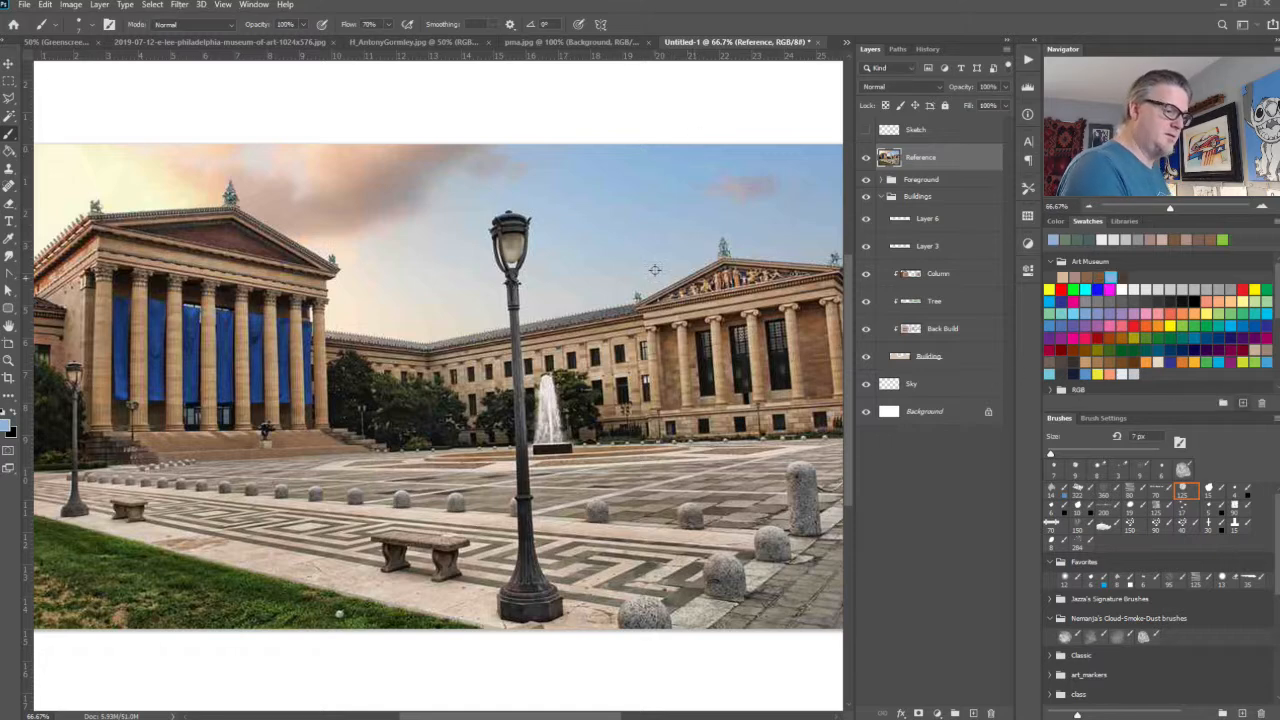
pyautogui.keyDown('alt'); pyautogui.click(342, 245); pyautogui.keyUp('alt')
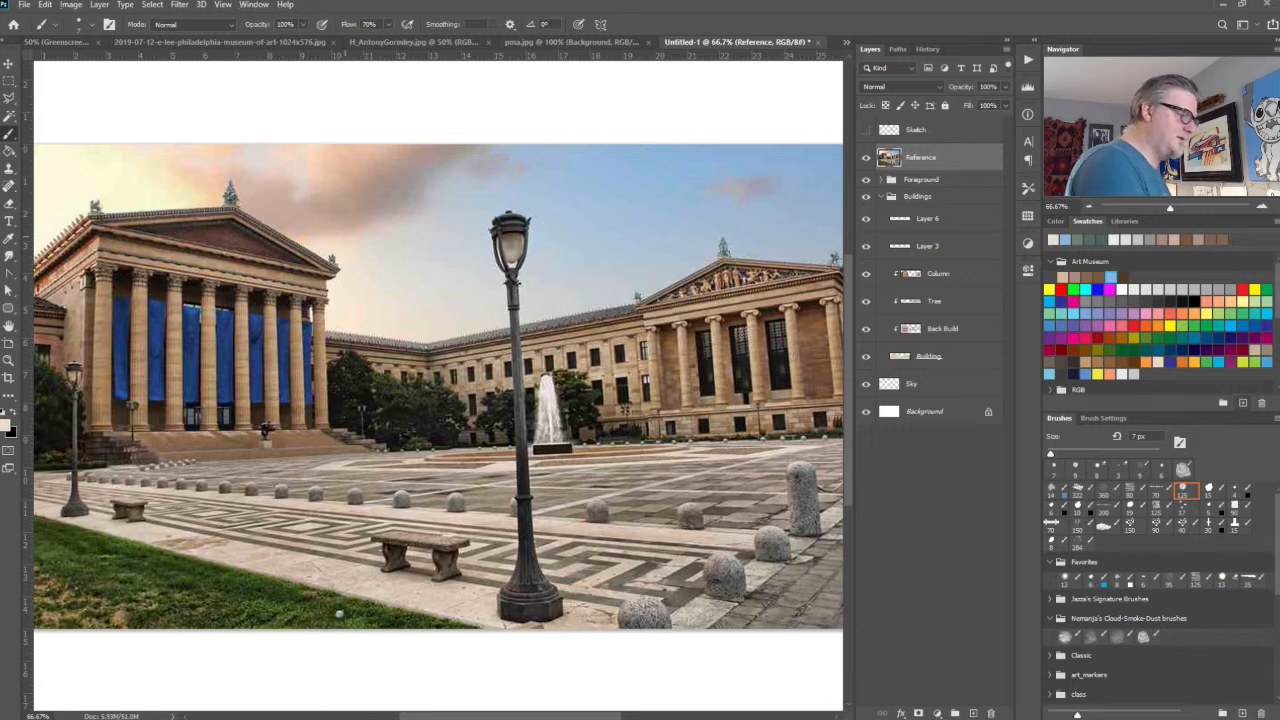
pyautogui.click(1243, 403)
pyautogui.click(714, 238)
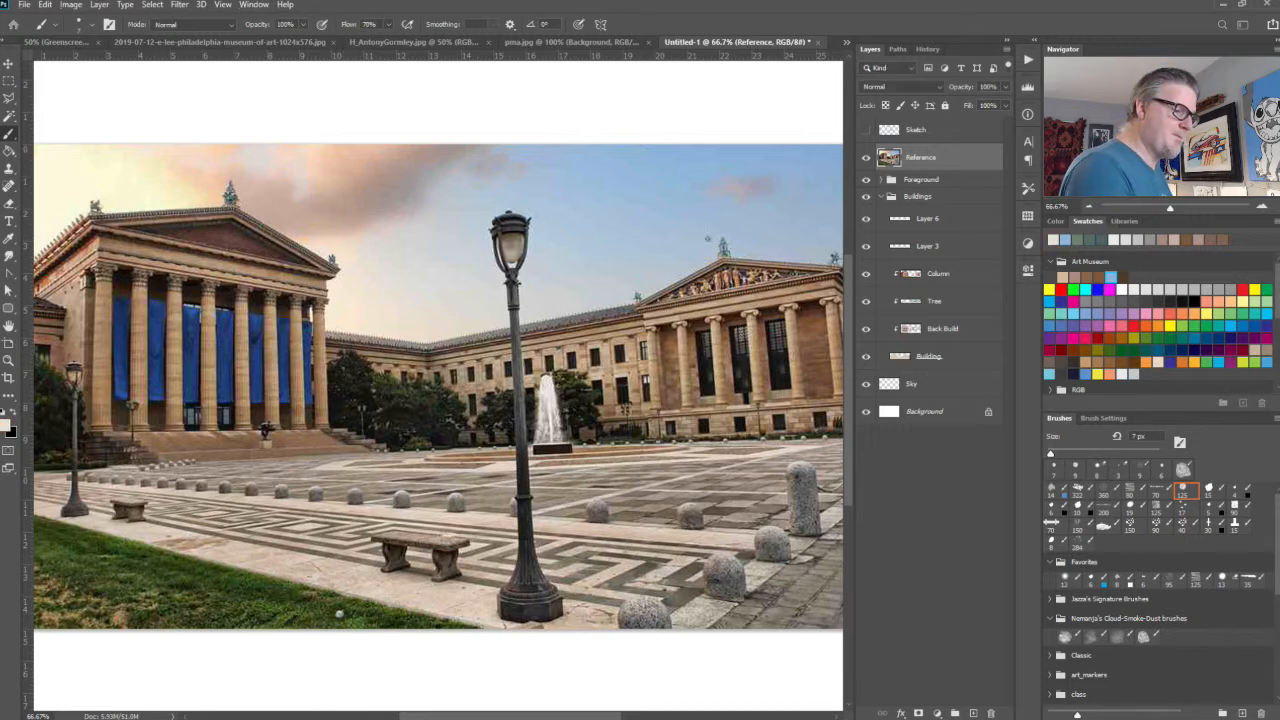
pyautogui.click(1243, 403)
pyautogui.click(708, 240)
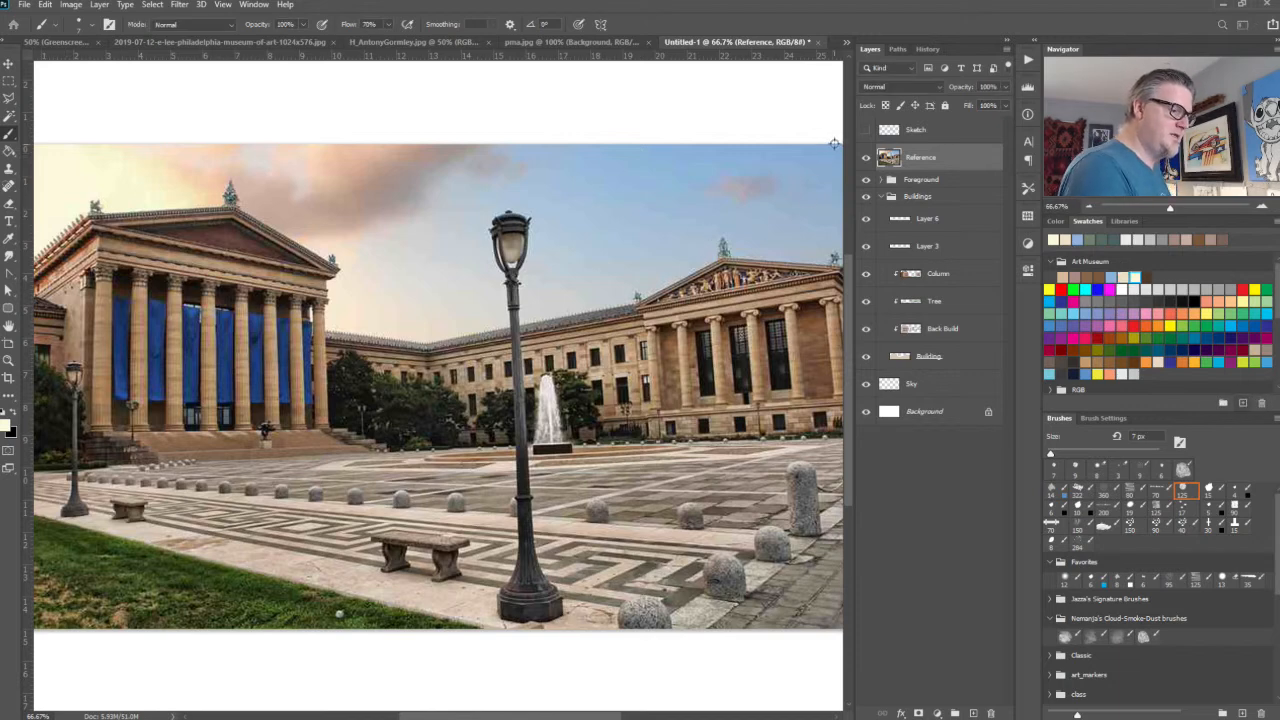
# Step: Sample the deeper blue of the upper sky and a pale grey-blue from the reference photo and save both as Art Museum swatches
pyautogui.keyDown('alt'); pyautogui.click(780, 183); pyautogui.keyUp('alt')
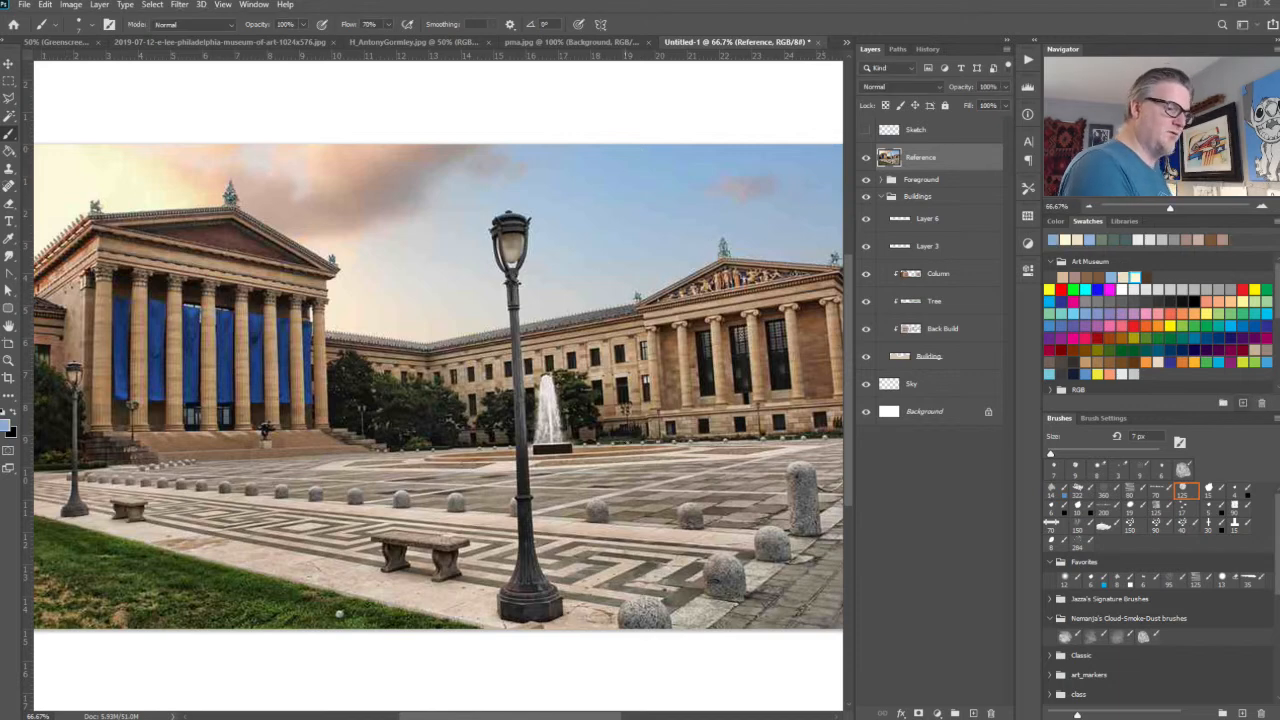
pyautogui.click(1243, 403)
pyautogui.press('Return')
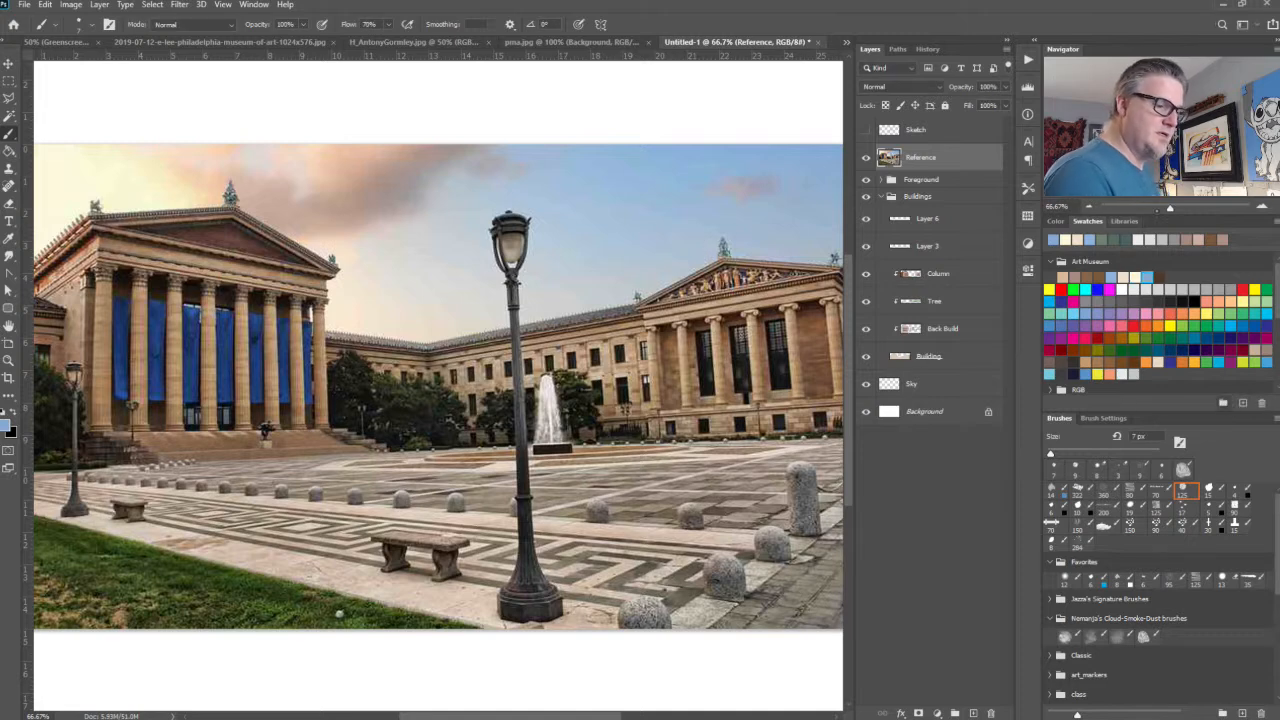
pyautogui.click(1108, 277)
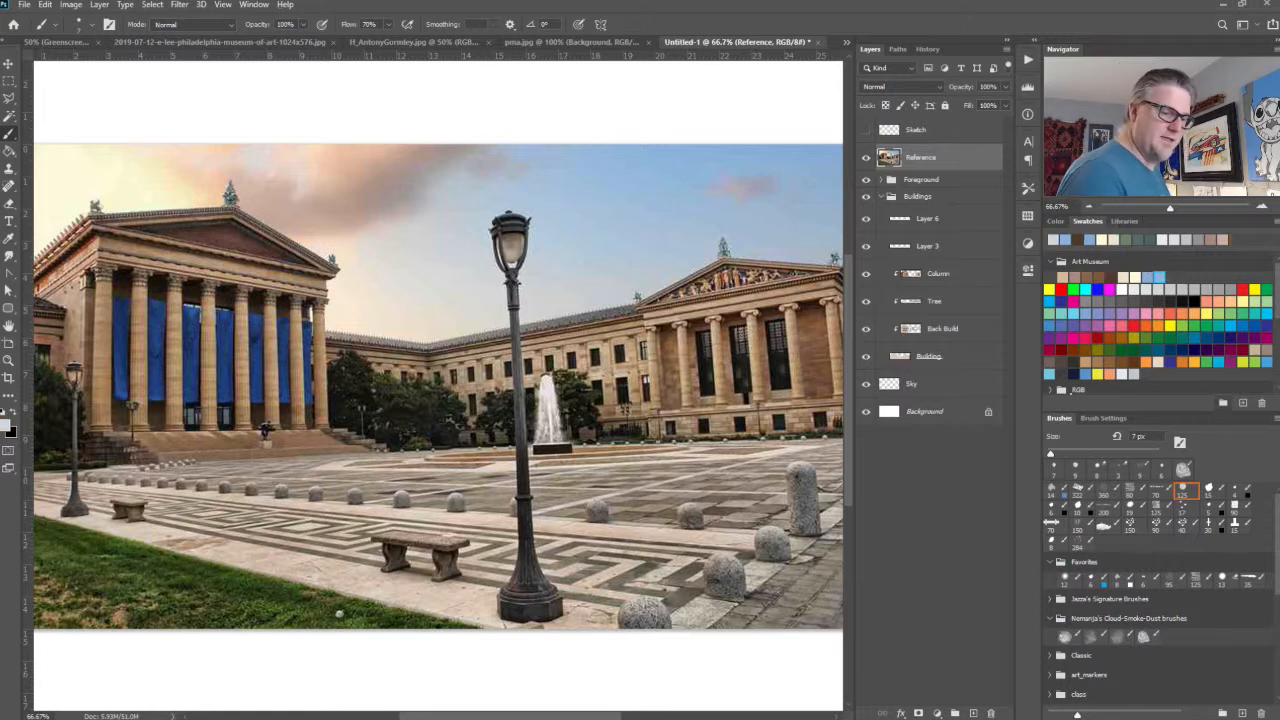
pyautogui.click(1245, 402)
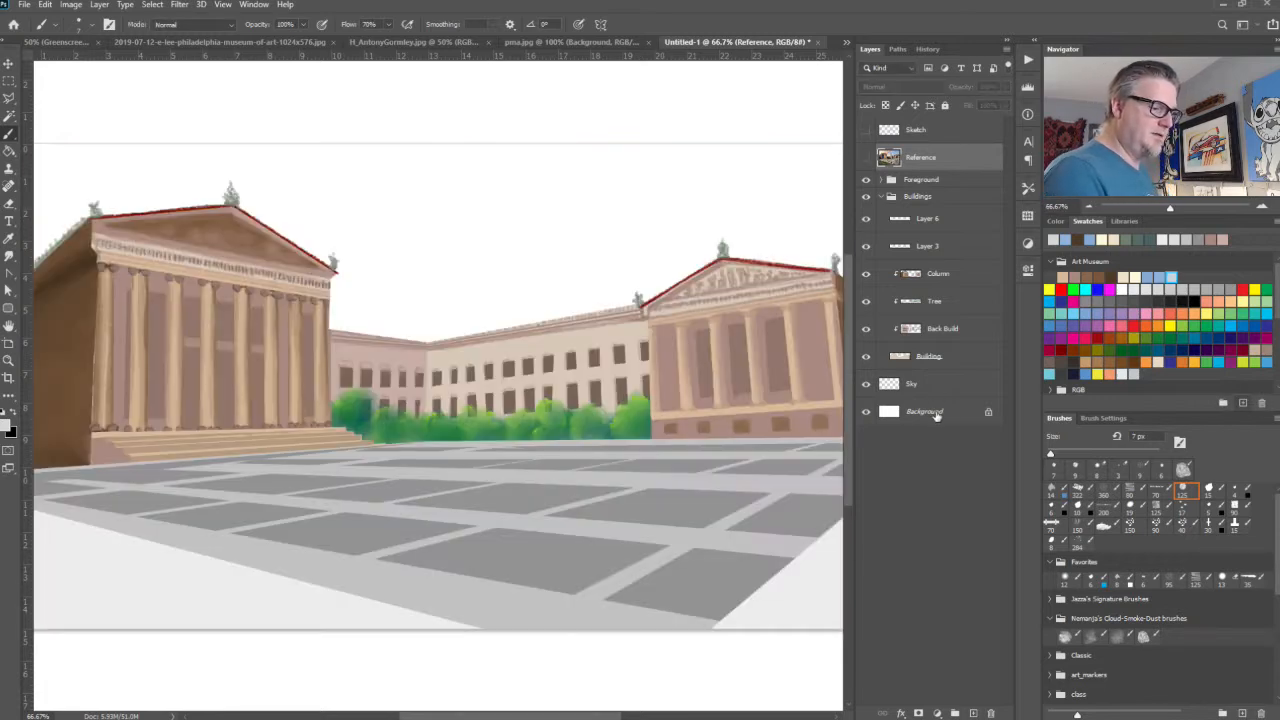
# Step: Hide the reference photo, select the Sky layer and choose the 360 px textured brush
pyautogui.click(922, 386)
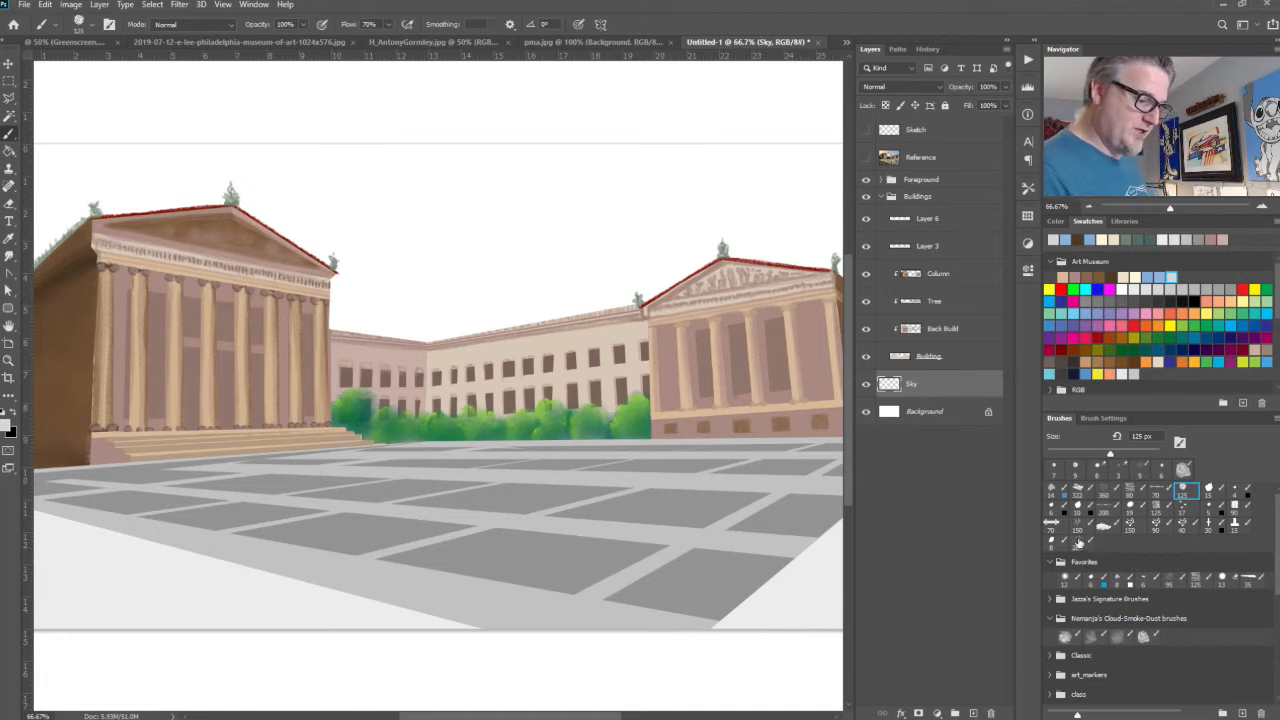
pyautogui.click(1105, 491)
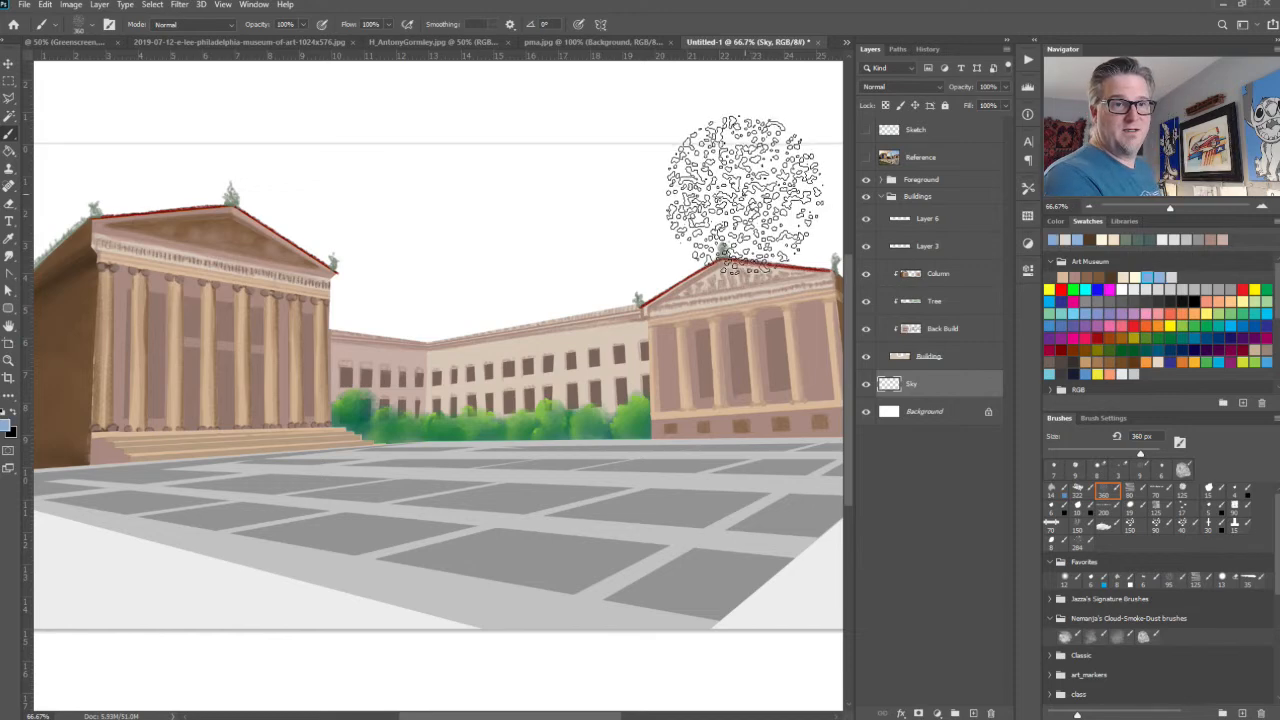
# Step: Try to cover the sky with blue strokes at 100% flow, and undo them all
pyautogui.moveTo(770, 200)
pyautogui.mouseDown()
pyautogui.moveTo(690, 180)
pyautogui.moveTo(486, 177)
pyautogui.moveTo(171, 137)
pyautogui.moveTo(509, 263)
pyautogui.moveTo(745, 255)
pyautogui.mouseUp()
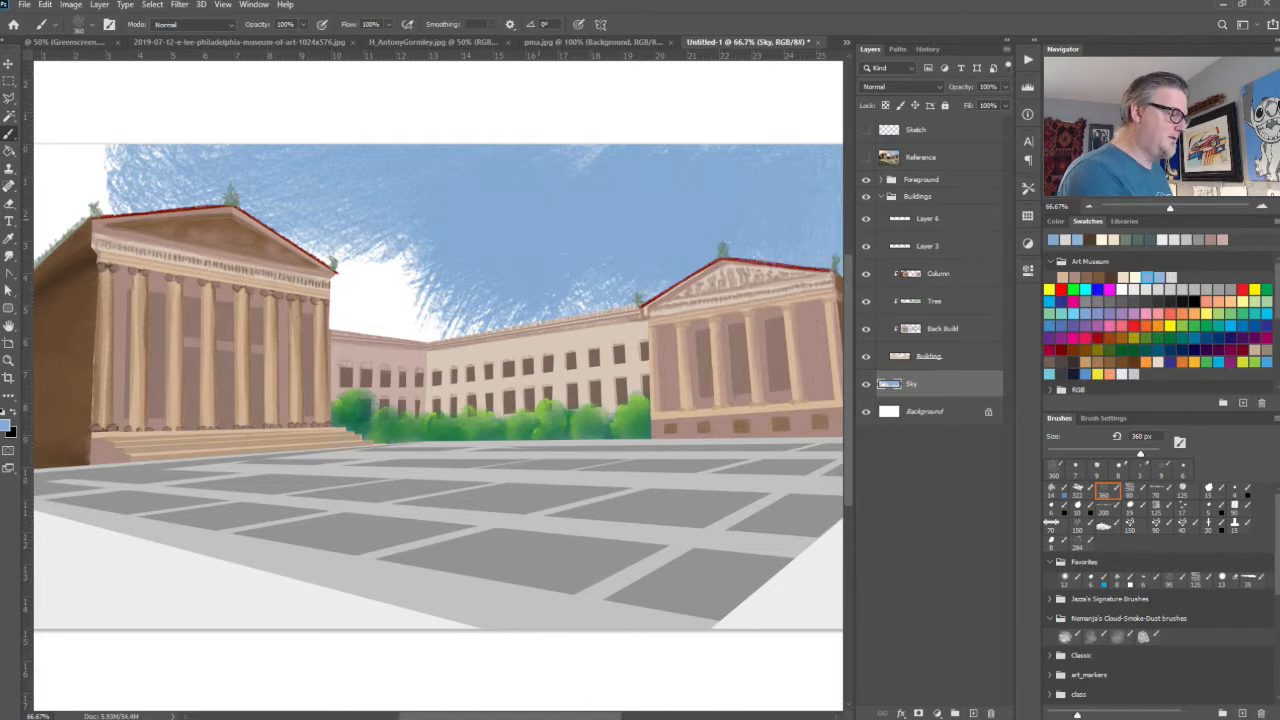
pyautogui.moveTo(538, 197)
pyautogui.mouseDown()
pyautogui.moveTo(589, 141)
pyautogui.moveTo(814, 163)
pyautogui.mouseUp()
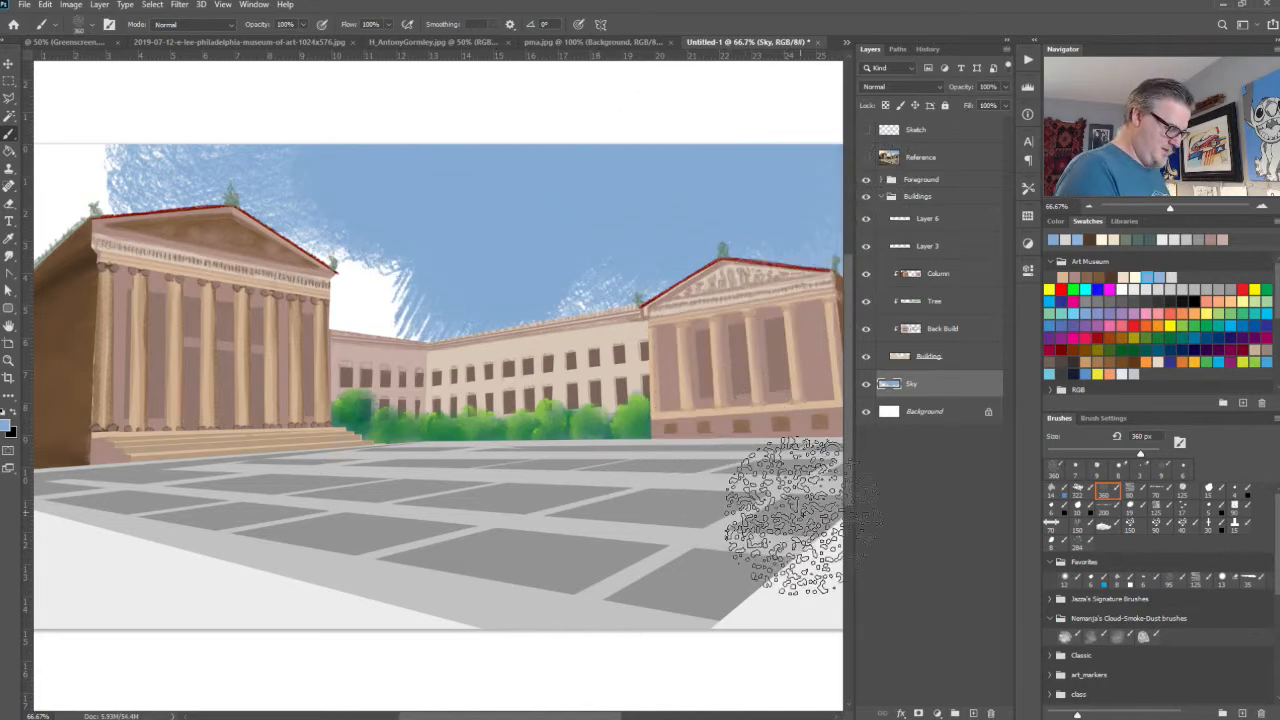
pyautogui.hotkey('ctrl', 'z')
pyautogui.hotkey('ctrl', 'z')
pyautogui.hotkey('ctrl', 'z')
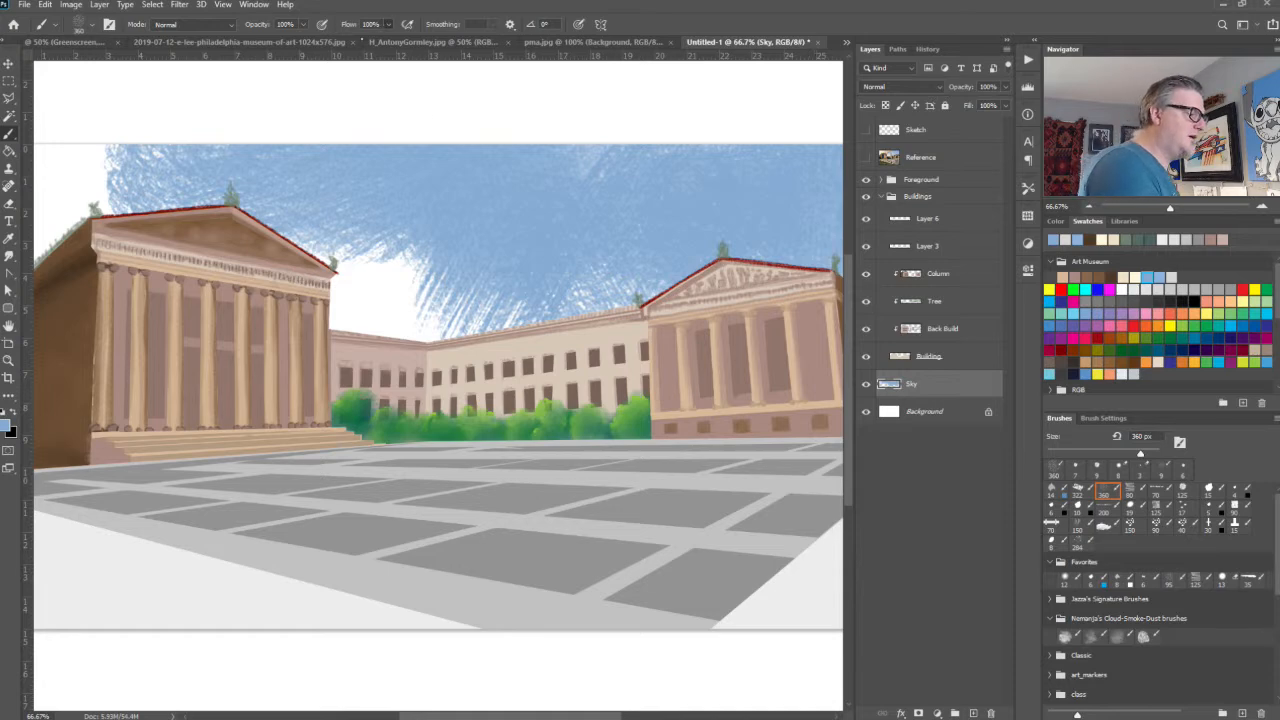
pyautogui.hotkey('ctrl', 'z')
pyautogui.hotkey('ctrl', 'z')
pyautogui.hotkey('ctrl', 'z')
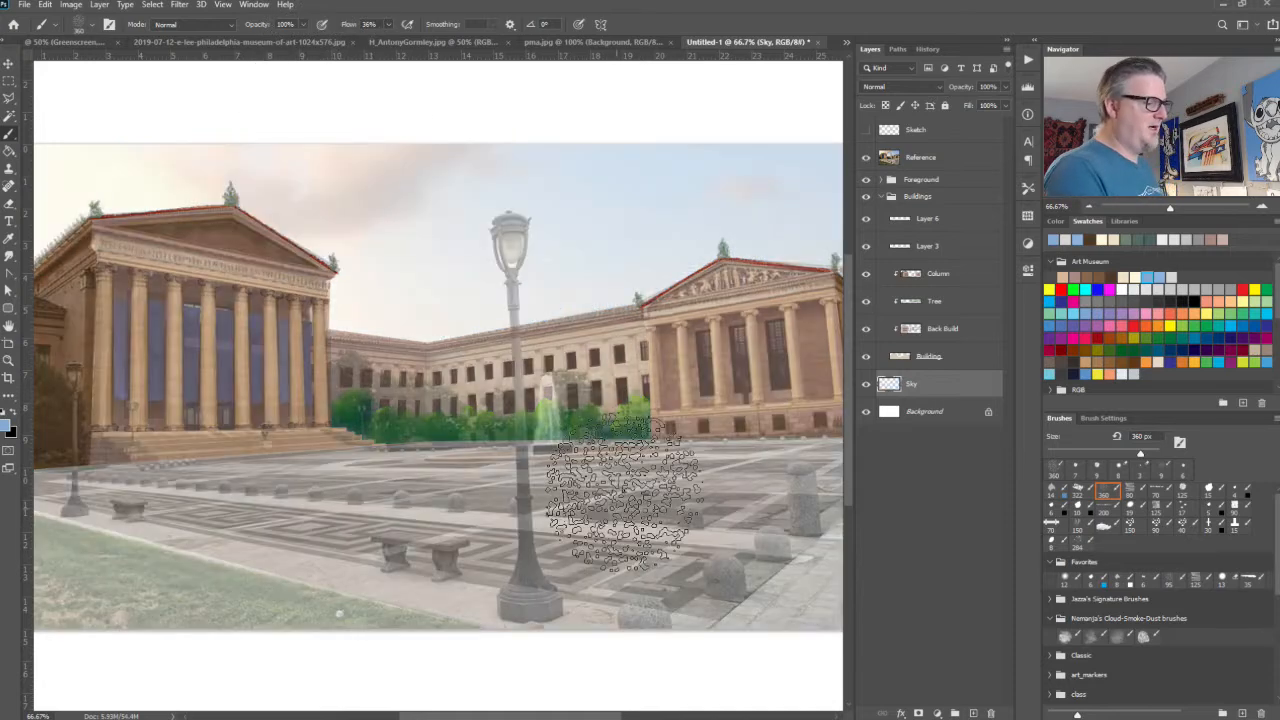
# Step: With the reference photo hidden, paint the sky blue on the Sky layer in layered strokes at 36% flow
pyautogui.click(866, 157)
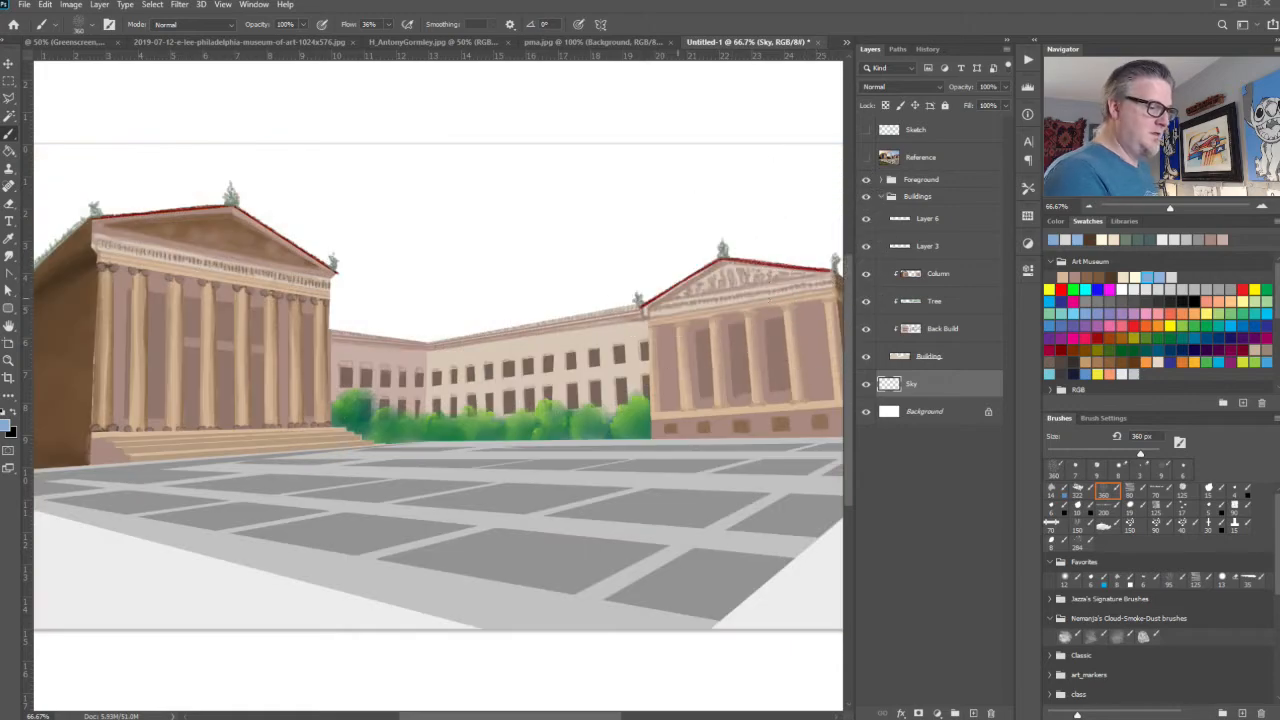
pyautogui.moveTo(778, 255)
pyautogui.mouseDown()
pyautogui.moveTo(749, 171)
pyautogui.moveTo(529, 171)
pyautogui.moveTo(629, 229)
pyautogui.mouseUp()
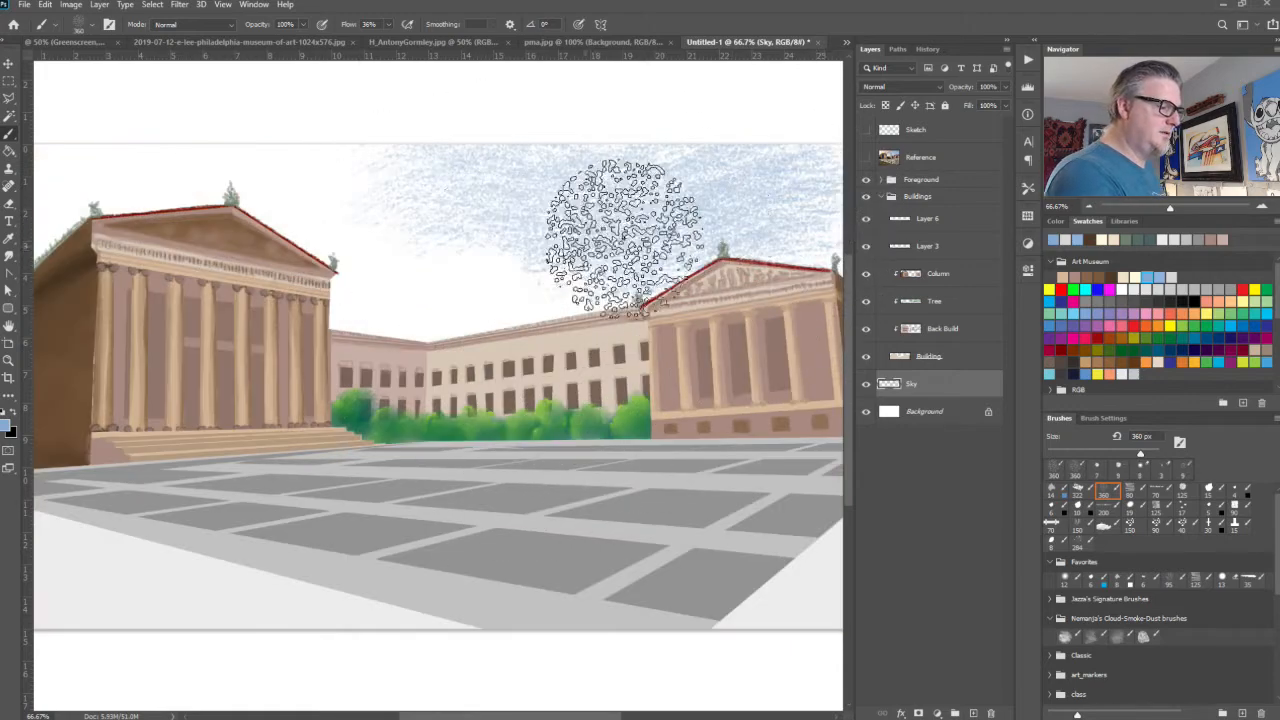
pyautogui.moveTo(400, 165)
pyautogui.mouseDown()
pyautogui.moveTo(560, 208)
pyautogui.moveTo(723, 175)
pyautogui.moveTo(786, 229)
pyautogui.mouseUp()
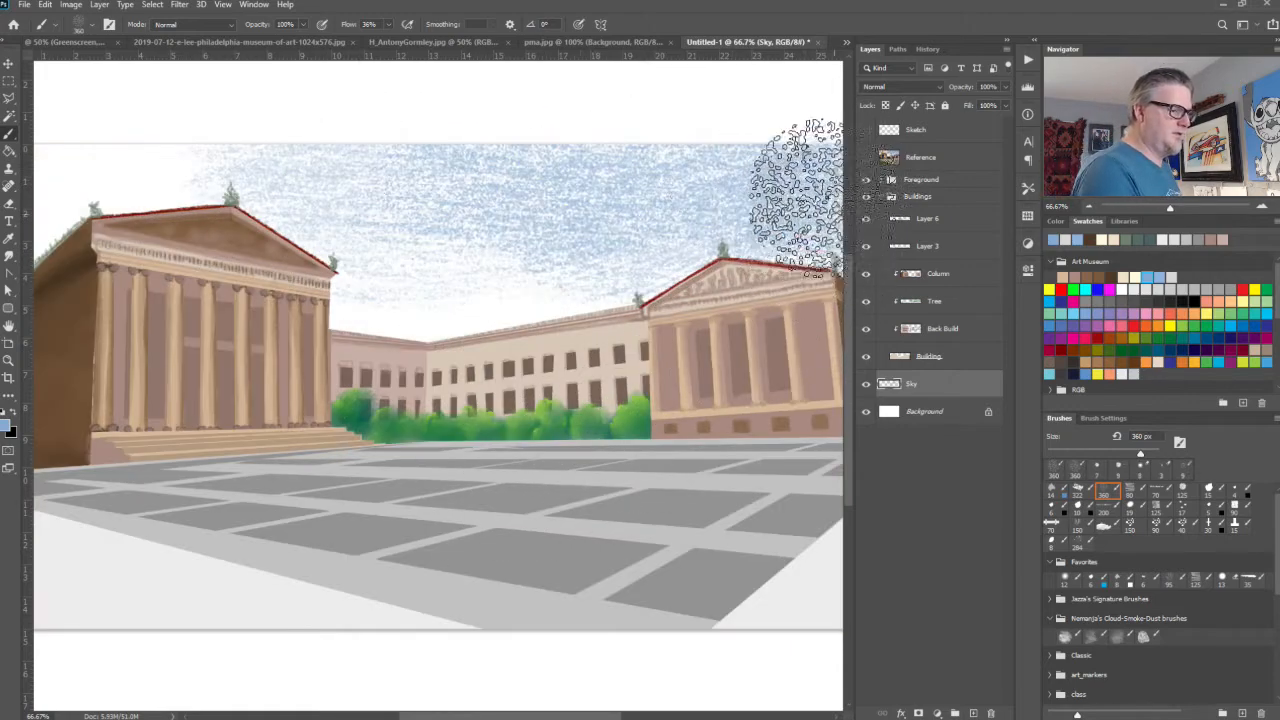
pyautogui.moveTo(597, 157)
pyautogui.mouseDown()
pyautogui.moveTo(436, 152)
pyautogui.moveTo(816, 142)
pyautogui.moveTo(694, 152)
pyautogui.moveTo(475, 136)
pyautogui.moveTo(579, 193)
pyautogui.mouseUp()
pyautogui.moveTo(818, 176)
pyautogui.mouseDown()
pyautogui.moveTo(788, 230)
pyautogui.moveTo(660, 235)
pyautogui.moveTo(604, 210)
pyautogui.moveTo(488, 217)
pyautogui.mouseUp()
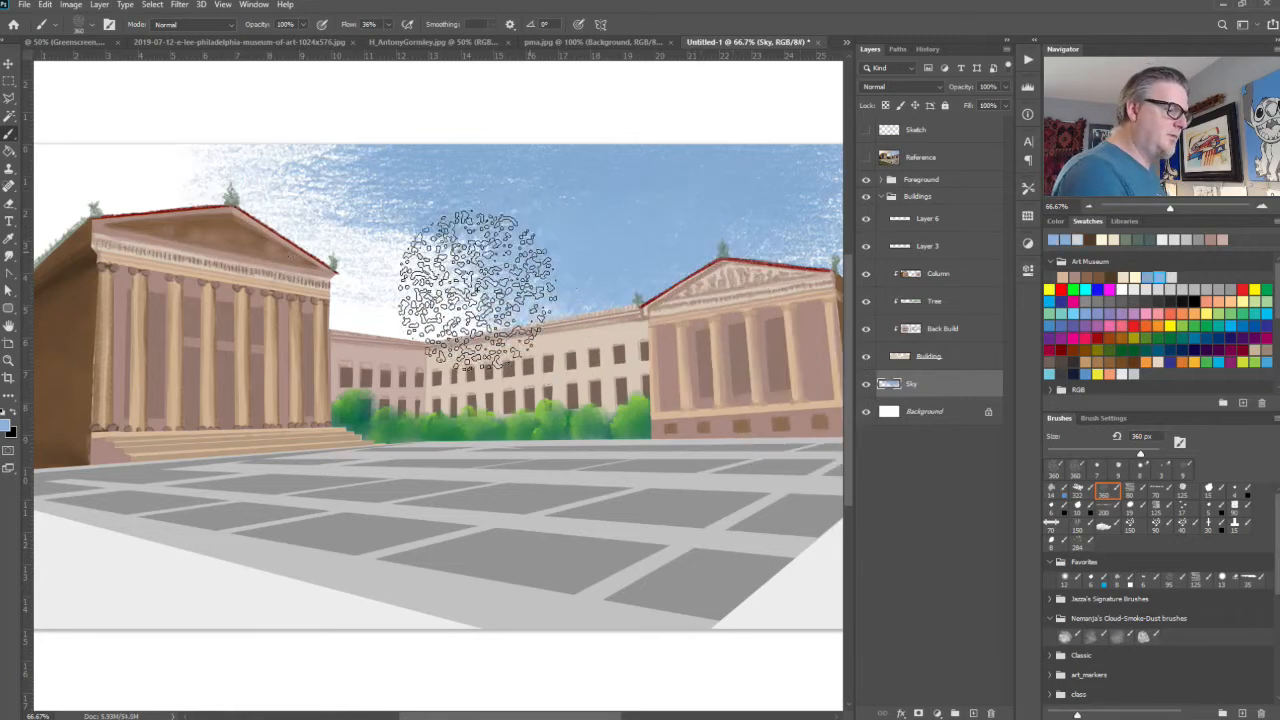
# Step: Brush a lighter blue (H 211, S 36, B 98) into the sky near the right building and blend it with deeper blue strokes
pyautogui.click(1057, 221)
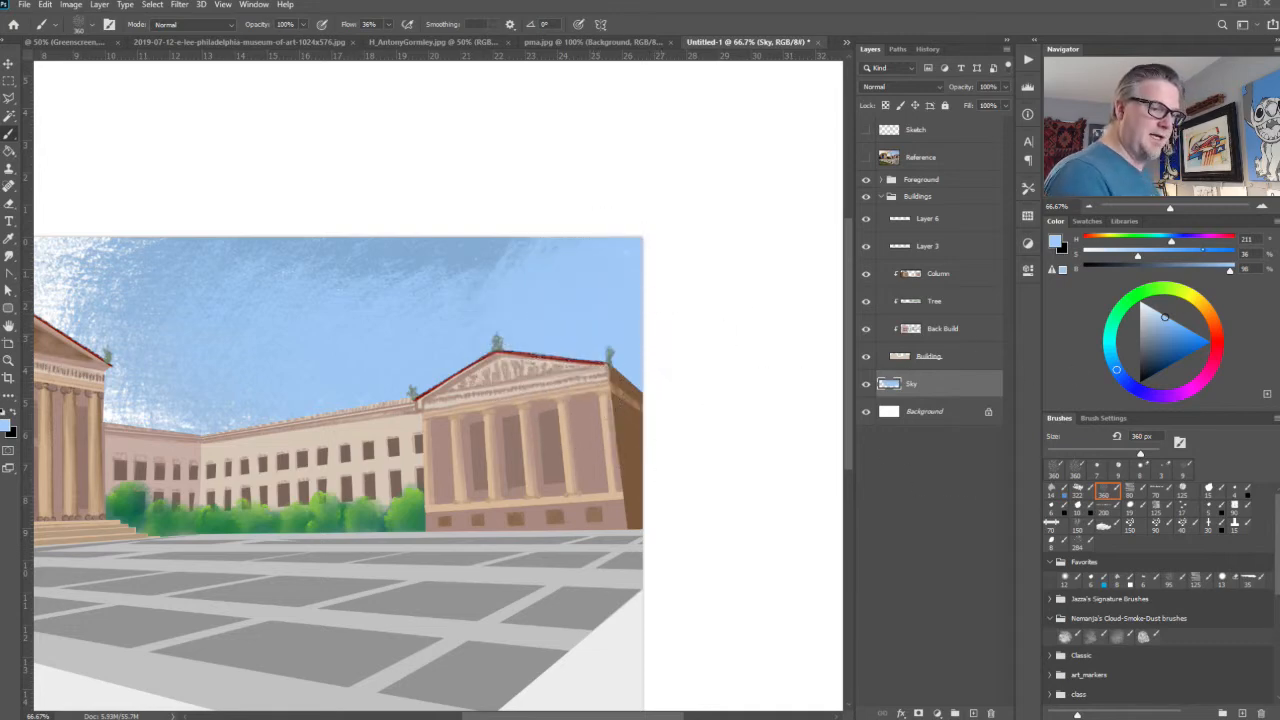
pyautogui.click(1088, 221)
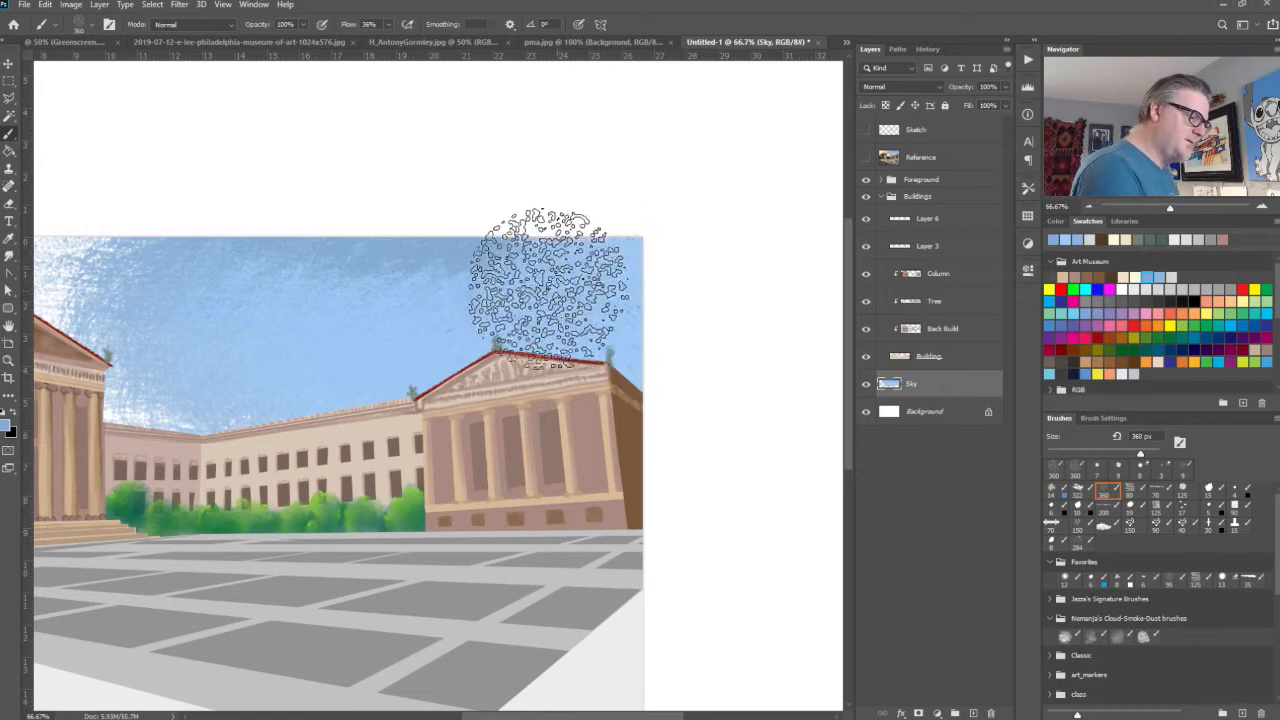
pyautogui.moveTo(543, 486)
pyautogui.mouseDown()
pyautogui.moveTo(295, 242)
pyautogui.moveTo(555, 339)
pyautogui.moveTo(310, 292)
pyautogui.moveTo(597, 422)
pyautogui.mouseUp()
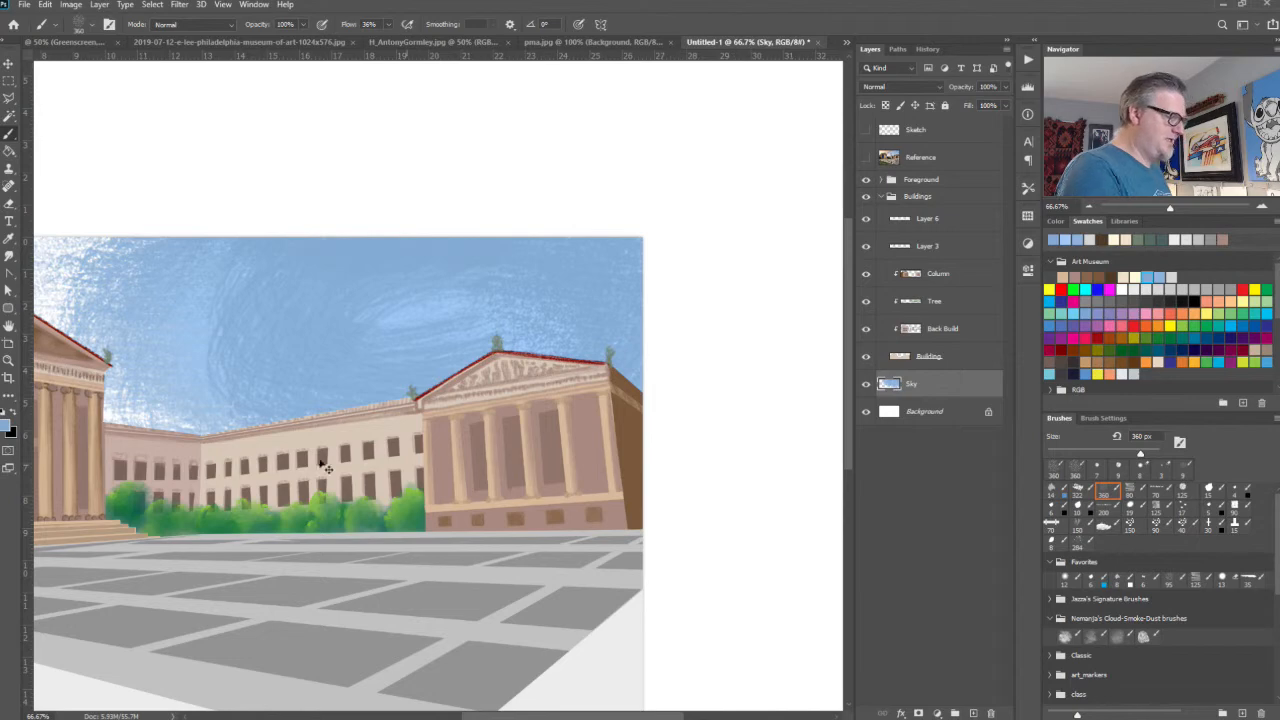
pyautogui.hotkey('ctrl', 'z')
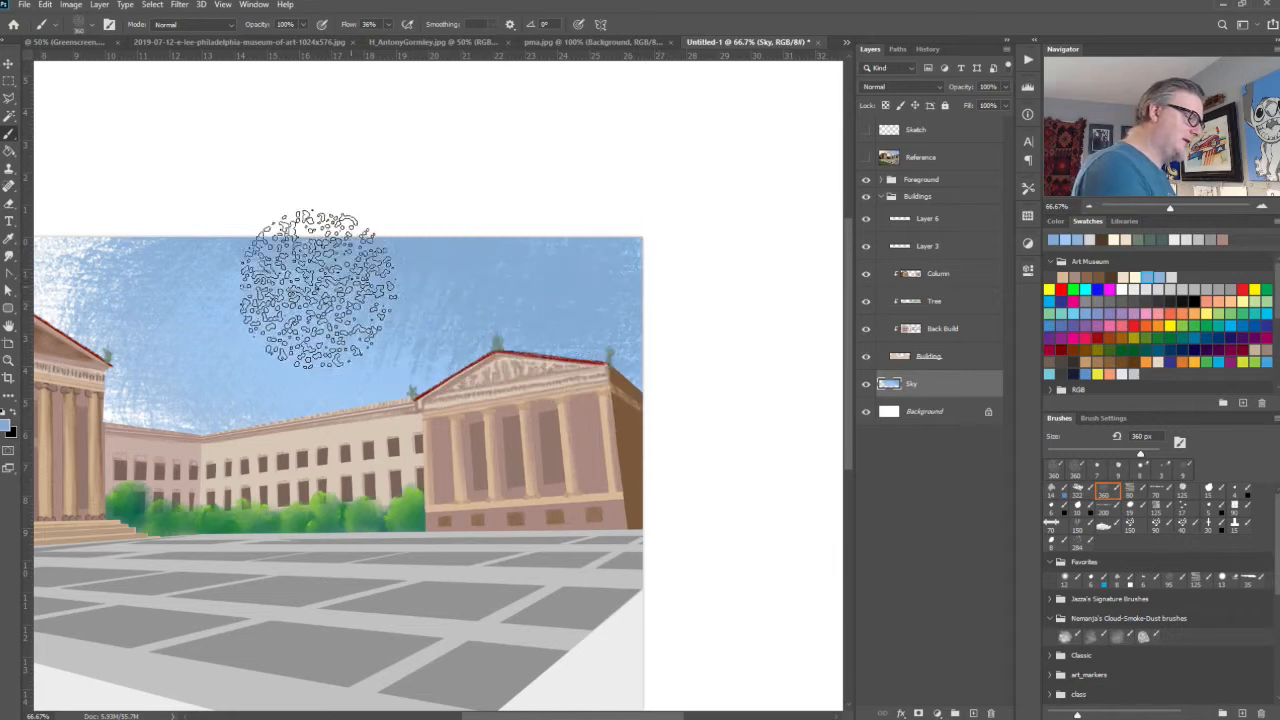
pyautogui.moveTo(90, 214); pyautogui.dragTo(425, 260)
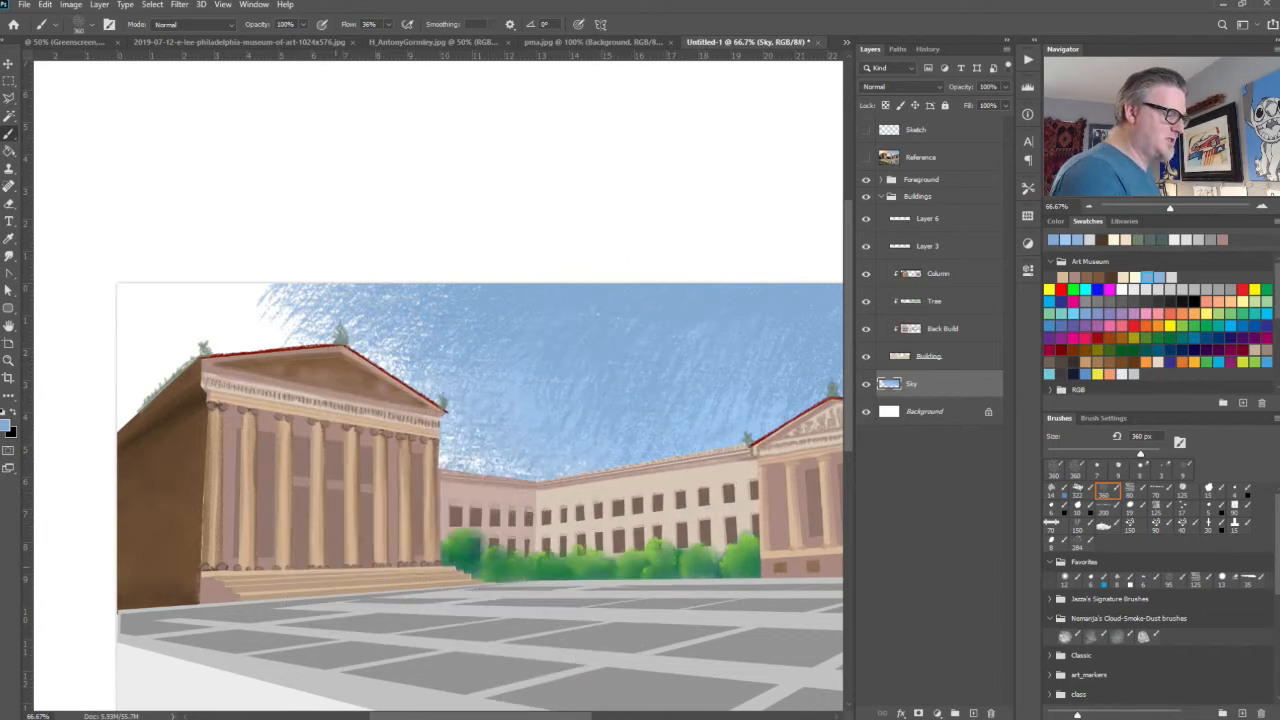
# Step: Paint the sky around the left building pale yellow, and layer pale cream over it and along the back building's roofline
pyautogui.click(1135, 277)
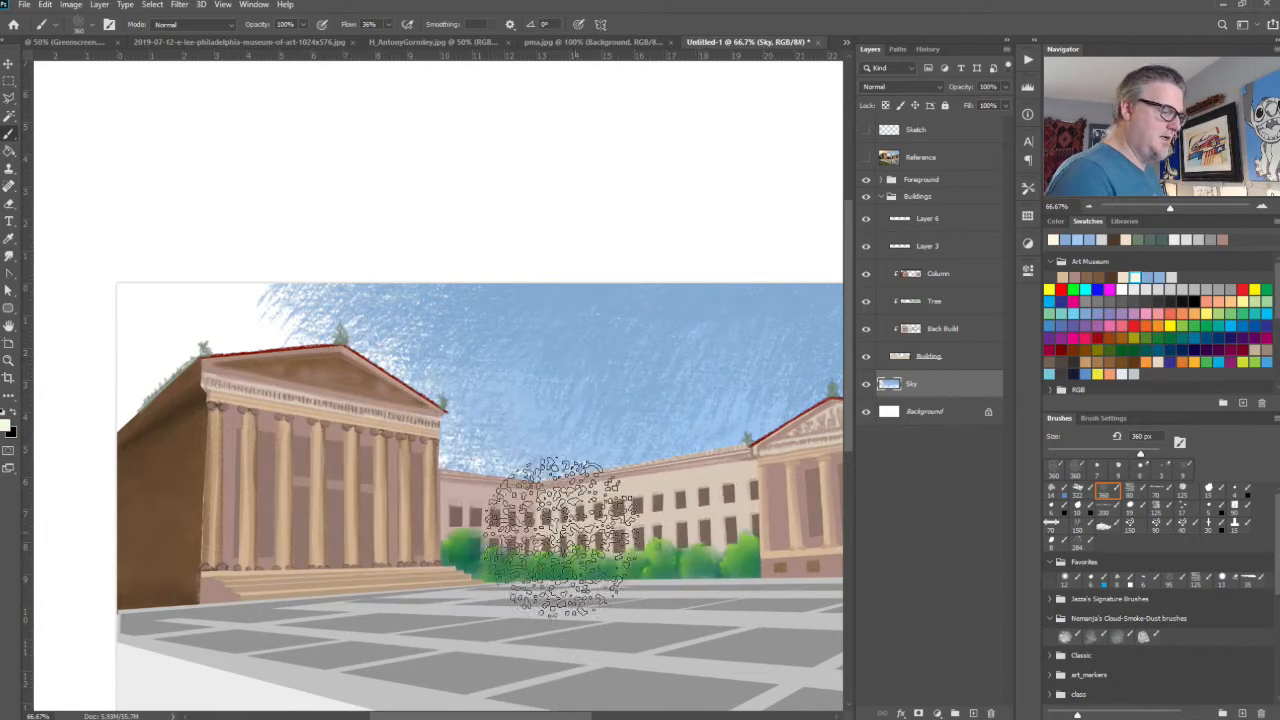
pyautogui.click(380, 440)
pyautogui.moveTo(380, 440)
pyautogui.mouseDown()
pyautogui.moveTo(193, 347)
pyautogui.moveTo(120, 380)
pyautogui.moveTo(105, 530)
pyautogui.moveTo(150, 358)
pyautogui.moveTo(250, 308)
pyautogui.moveTo(274, 345)
pyautogui.moveTo(352, 395)
pyautogui.moveTo(367, 385)
pyautogui.moveTo(365, 335)
pyautogui.moveTo(448, 495)
pyautogui.moveTo(513, 492)
pyautogui.moveTo(537, 512)
pyautogui.mouseUp()
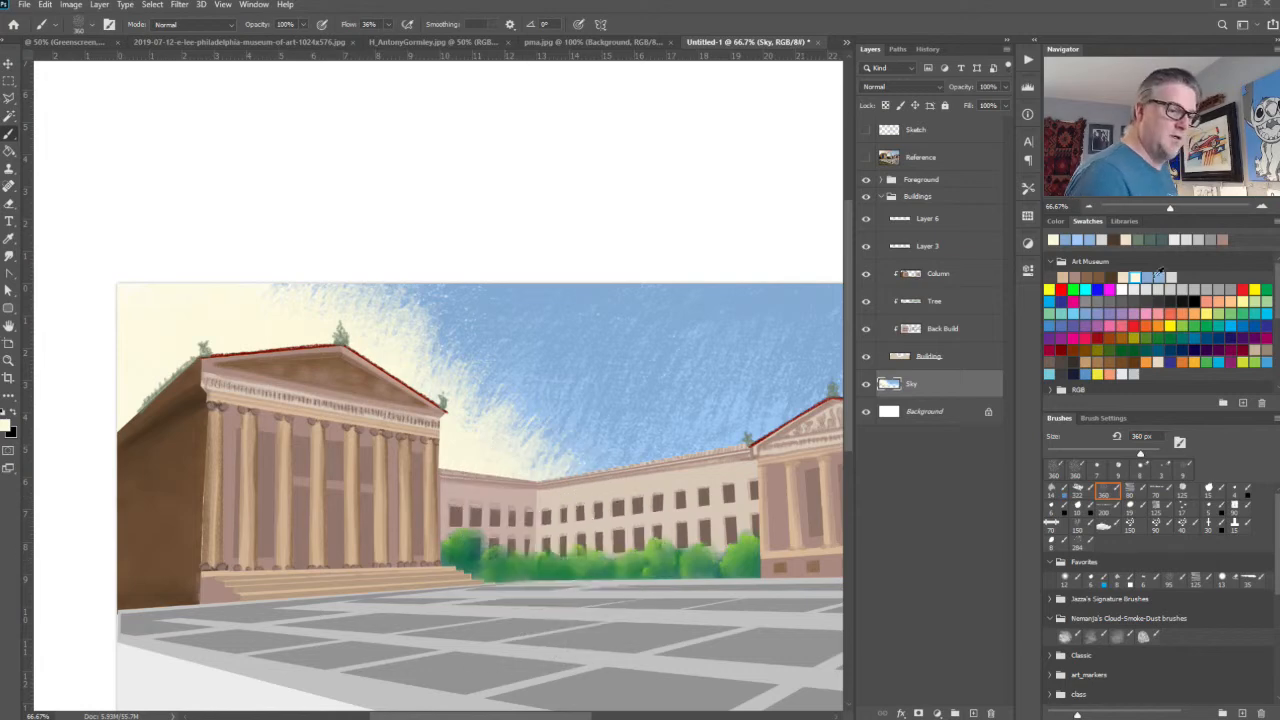
pyautogui.click(1123, 277)
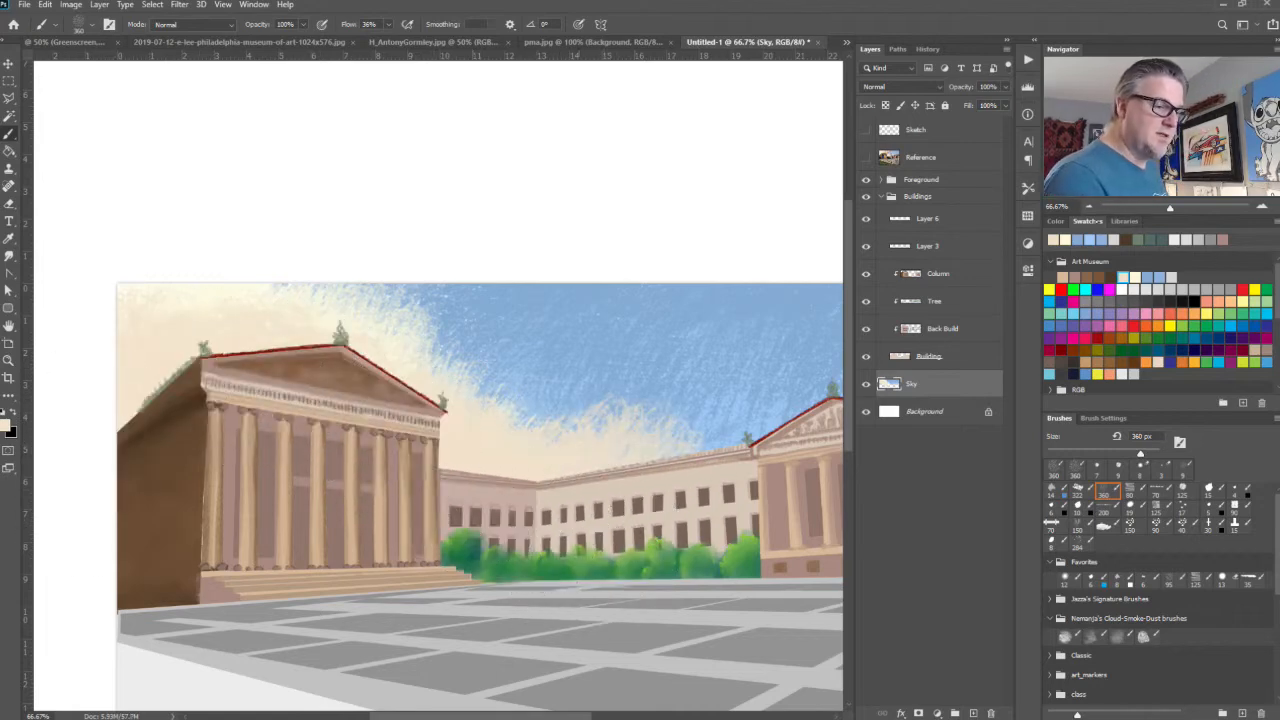
# Step: Paint a sunset glow beside the left building's roof in salmon pink (H 11, S 38, B 98), then orange (H 24, S 75, B 96)
pyautogui.click(1056, 221)
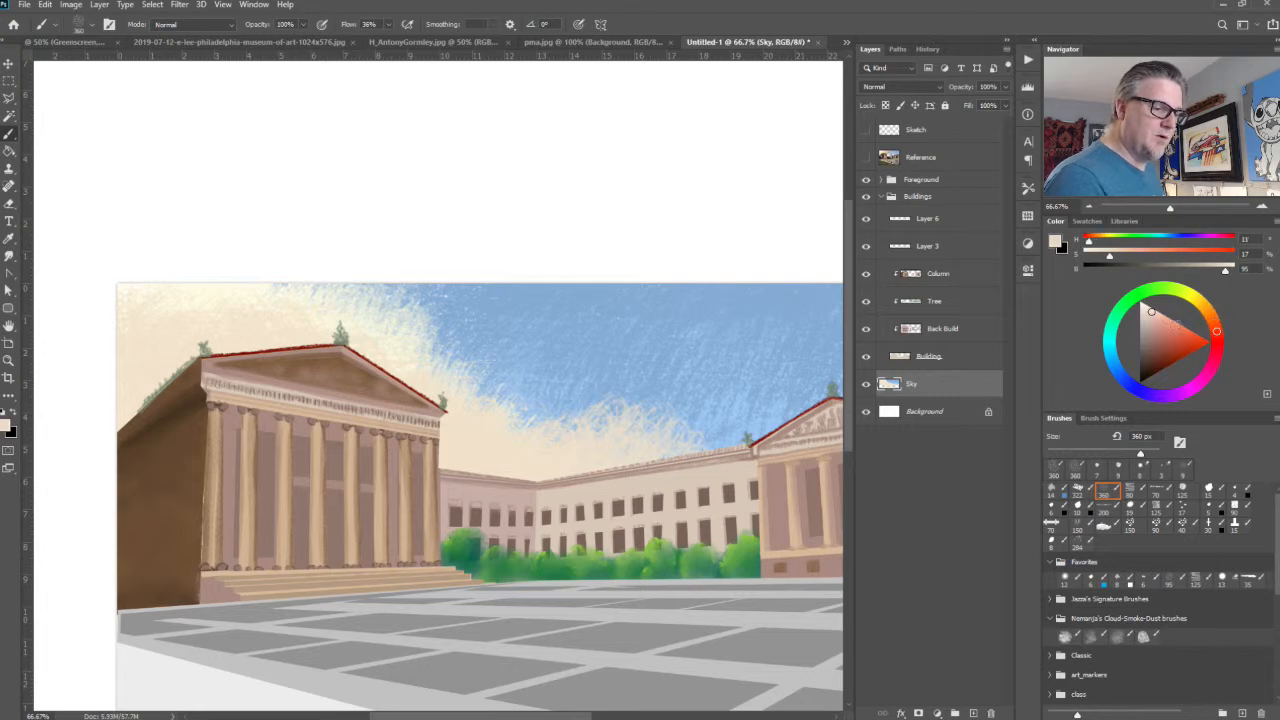
pyautogui.moveTo(535, 452)
pyautogui.mouseDown()
pyautogui.moveTo(250, 421)
pyautogui.moveTo(185, 391)
pyautogui.moveTo(135, 431)
pyautogui.moveTo(375, 461)
pyautogui.moveTo(450, 540)
pyautogui.mouseUp()
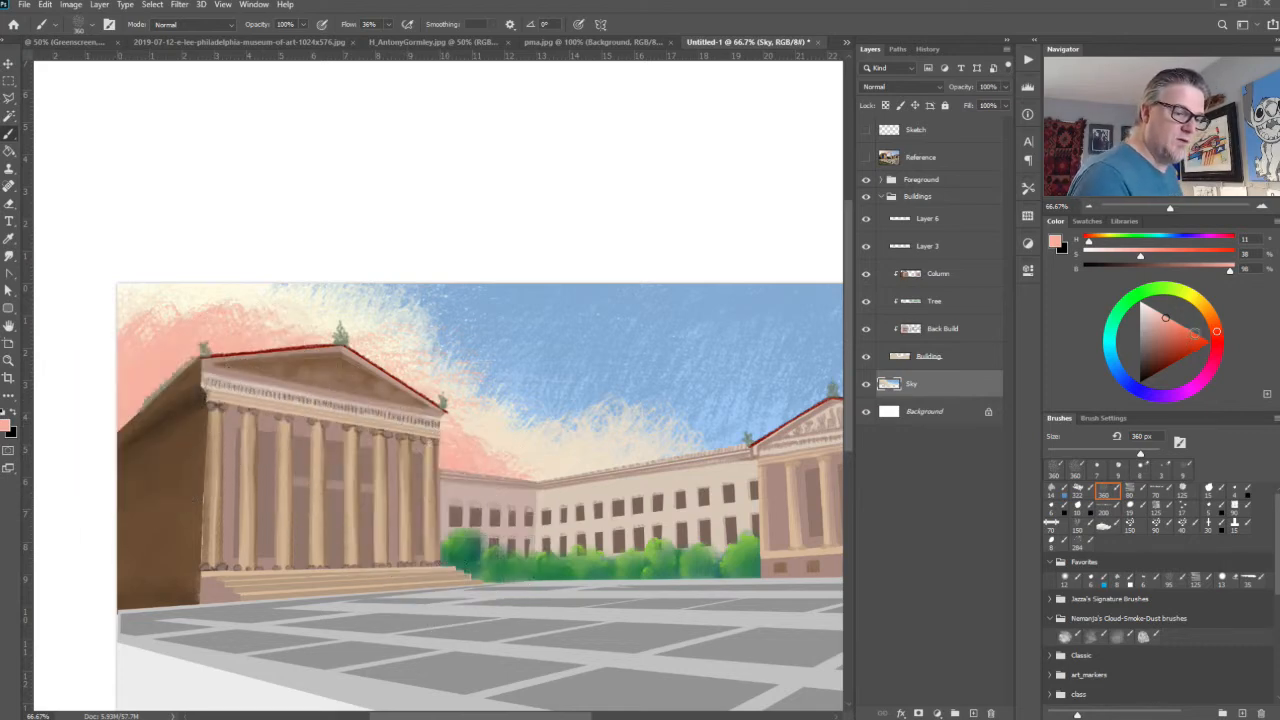
pyautogui.moveTo(1216, 331); pyautogui.dragTo(1213, 319)
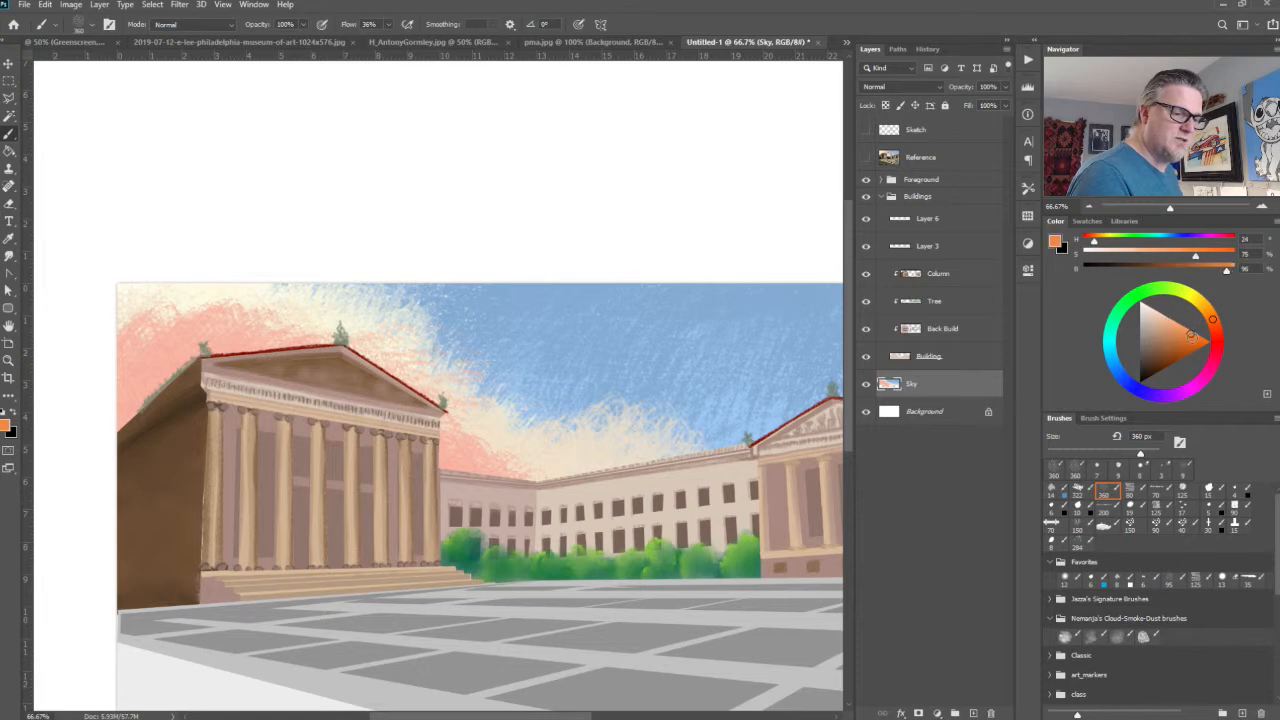
pyautogui.moveTo(420, 432)
pyautogui.mouseDown()
pyautogui.moveTo(410, 490)
pyautogui.moveTo(385, 520)
pyautogui.moveTo(320, 487)
pyautogui.moveTo(243, 387)
pyautogui.moveTo(162, 422)
pyautogui.mouseUp()
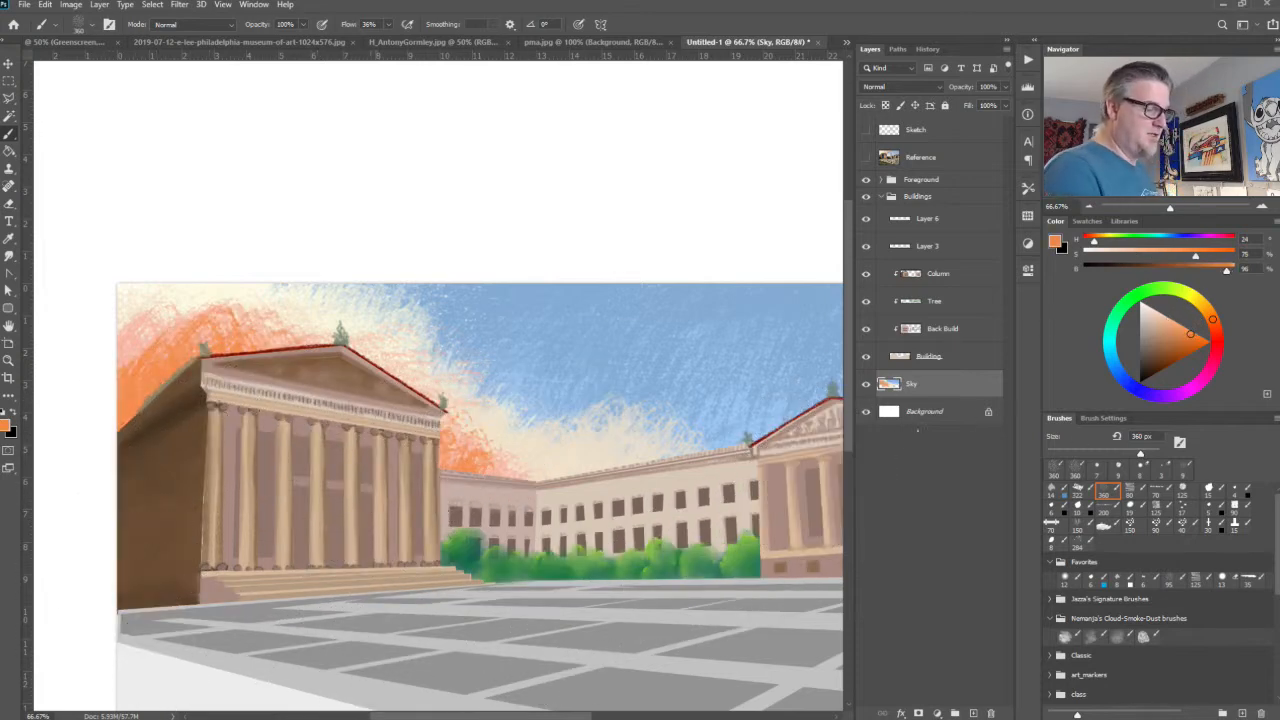
# Step: Switch to the Smudge tool to blend the colours on the Sky layer
pyautogui.hotkey('ctrl', '-')
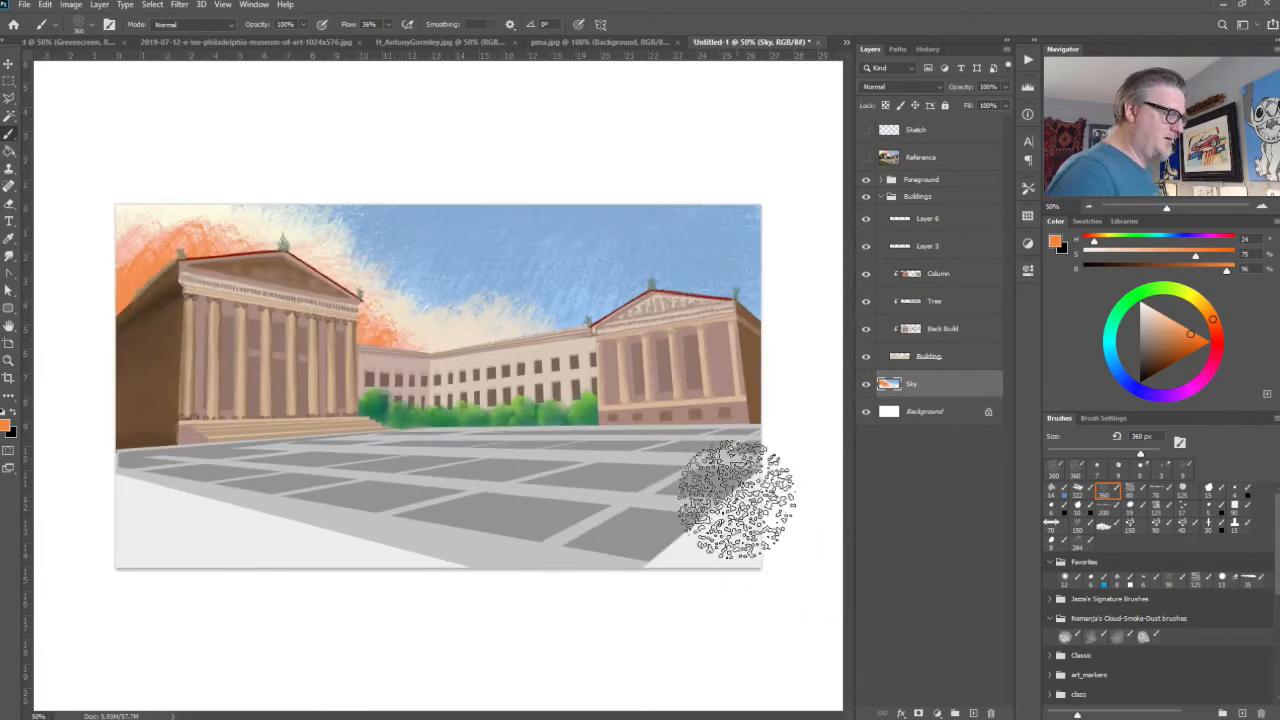
pyautogui.click(9, 255)
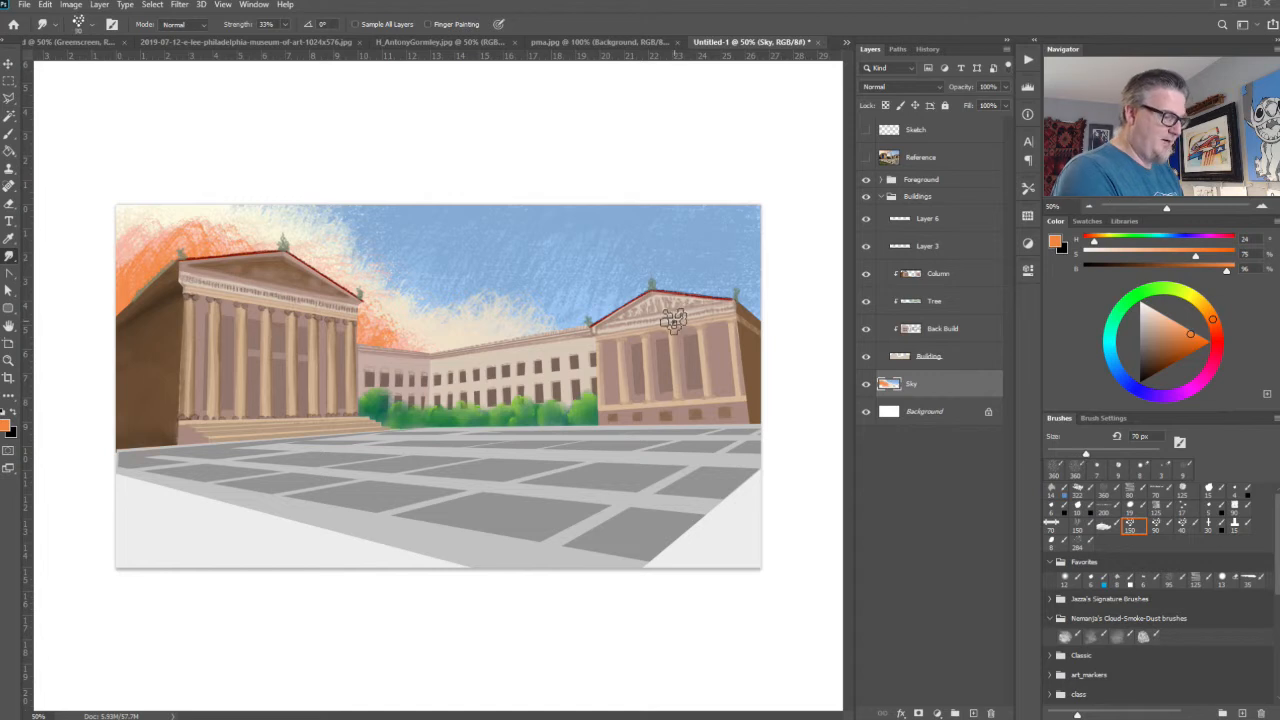
# Step: Try smudging the blue sky above the right building with a 500 px brush, and undo it
pyautogui.press(']')
pyautogui.press(']')
pyautogui.press(']')
pyautogui.press(']')
pyautogui.press(']')
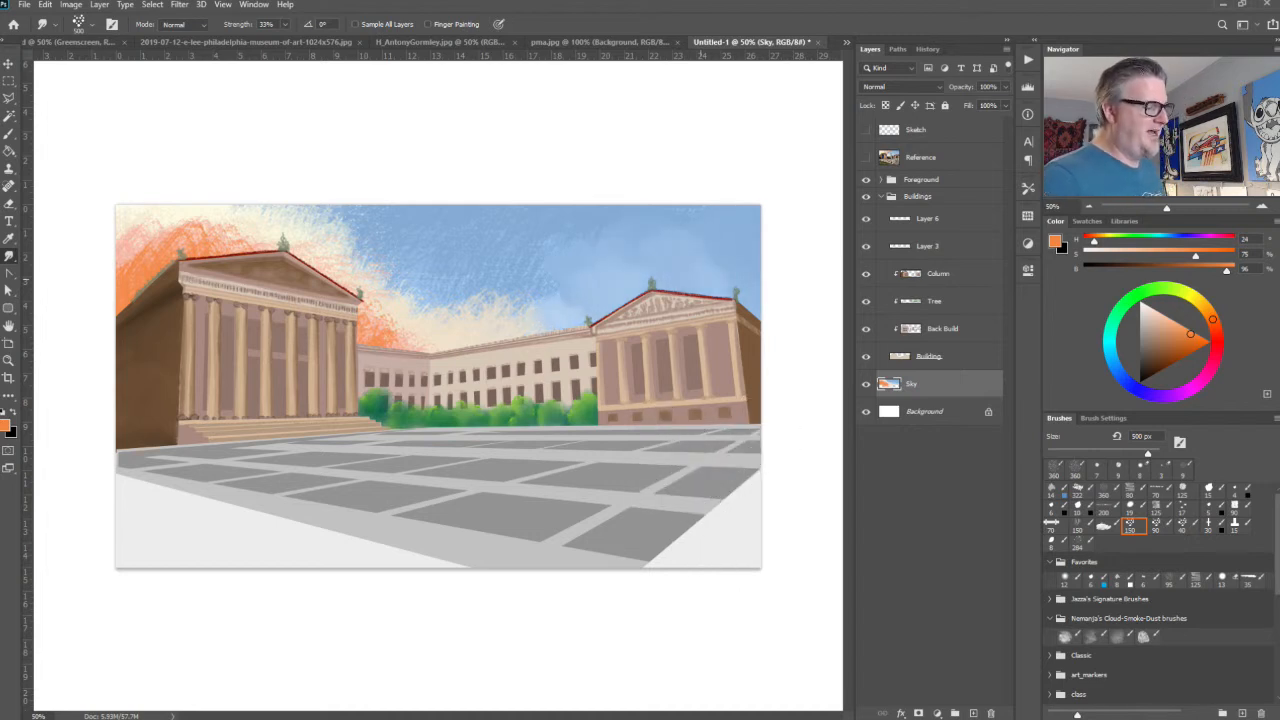
pyautogui.hotkey('ctrl', 'z')
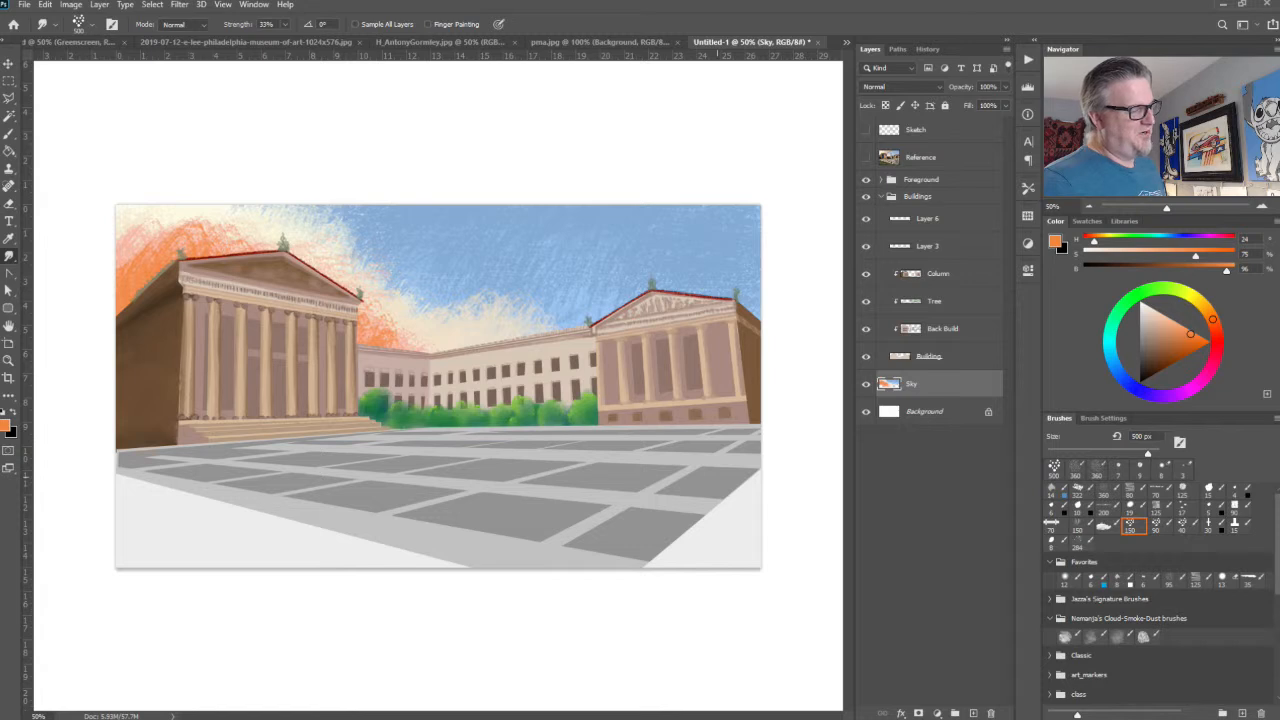
# Step: Smudge the blue sky, the cream transition and the orange glow around the left building smooth, using brush sizes of 175 and 300 px
pyautogui.press('[')
pyautogui.press('[')
pyautogui.press('[')
pyautogui.press('[')
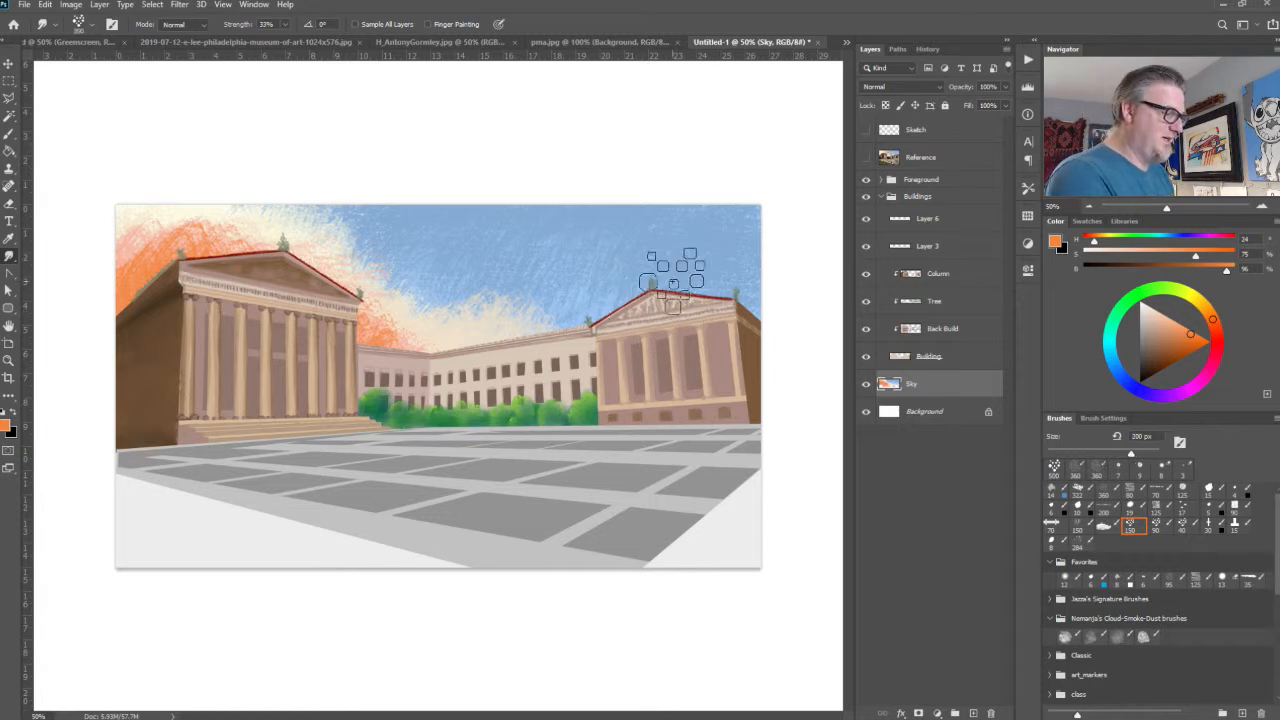
pyautogui.moveTo(726, 292)
pyautogui.mouseDown()
pyautogui.moveTo(626, 293)
pyautogui.moveTo(576, 341)
pyautogui.moveTo(496, 302)
pyautogui.moveTo(459, 330)
pyautogui.moveTo(364, 279)
pyautogui.moveTo(341, 236)
pyautogui.moveTo(207, 219)
pyautogui.mouseUp()
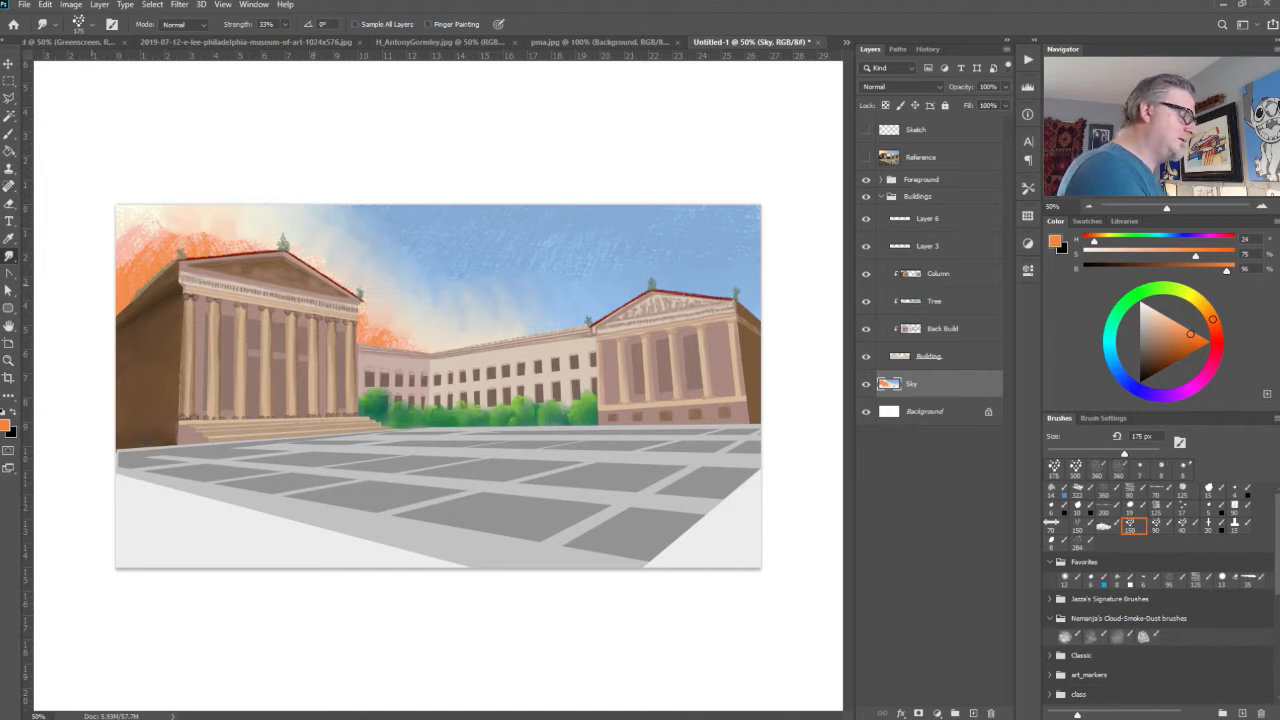
pyautogui.moveTo(727, 296)
pyautogui.mouseDown()
pyautogui.moveTo(703, 279)
pyautogui.moveTo(622, 268)
pyautogui.moveTo(457, 300)
pyautogui.moveTo(376, 238)
pyautogui.moveTo(316, 232)
pyautogui.mouseUp()
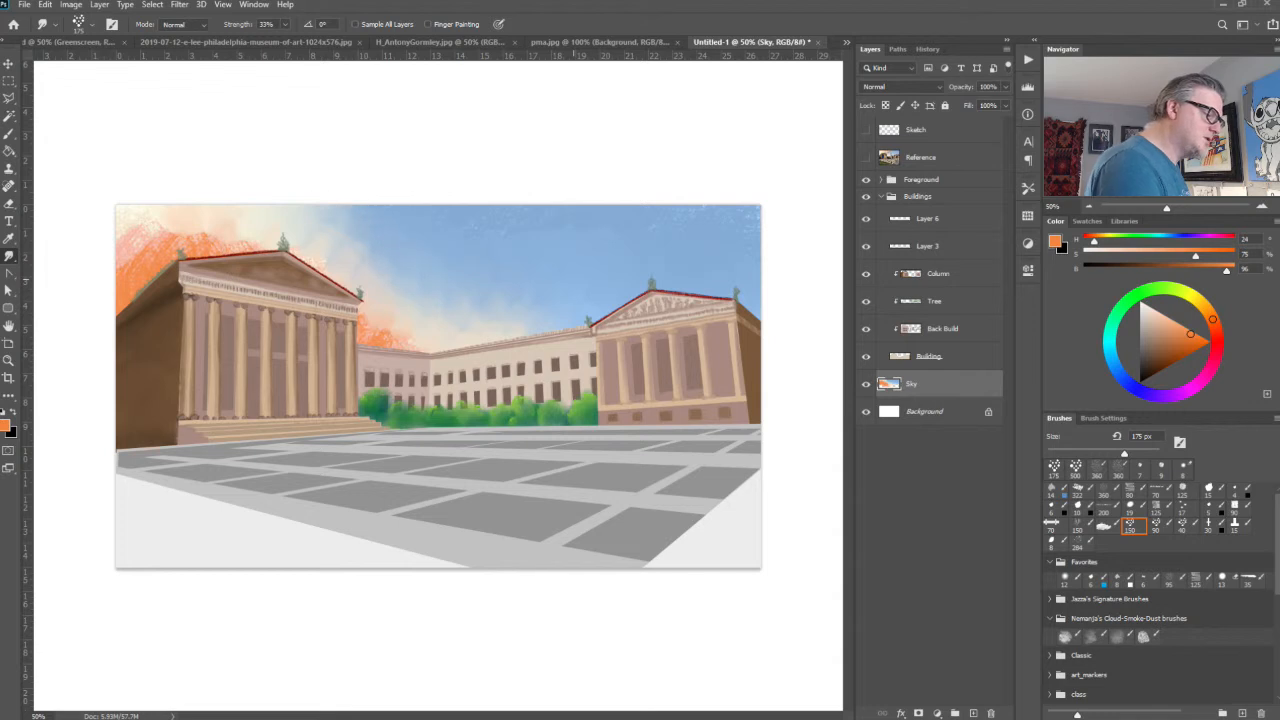
pyautogui.moveTo(751, 265)
pyautogui.mouseDown()
pyautogui.moveTo(714, 206)
pyautogui.moveTo(636, 223)
pyautogui.moveTo(470, 209)
pyautogui.mouseUp()
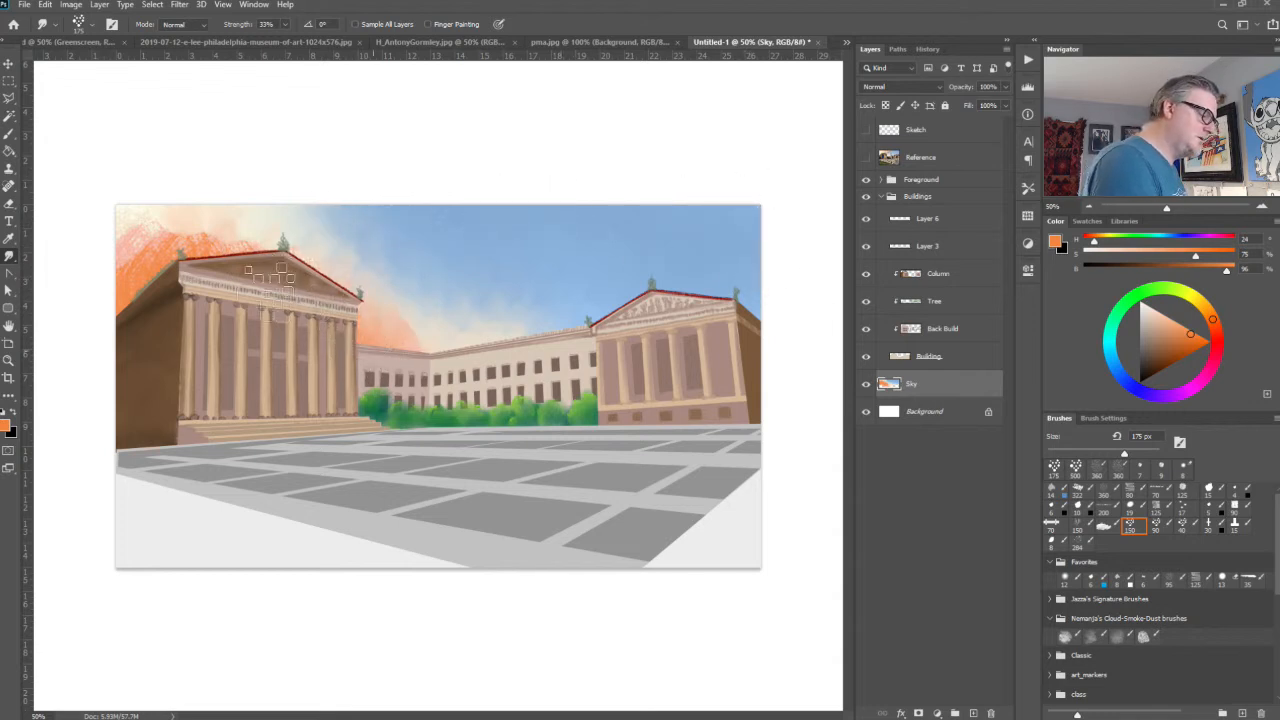
pyautogui.moveTo(145, 275); pyautogui.dragTo(176, 236)
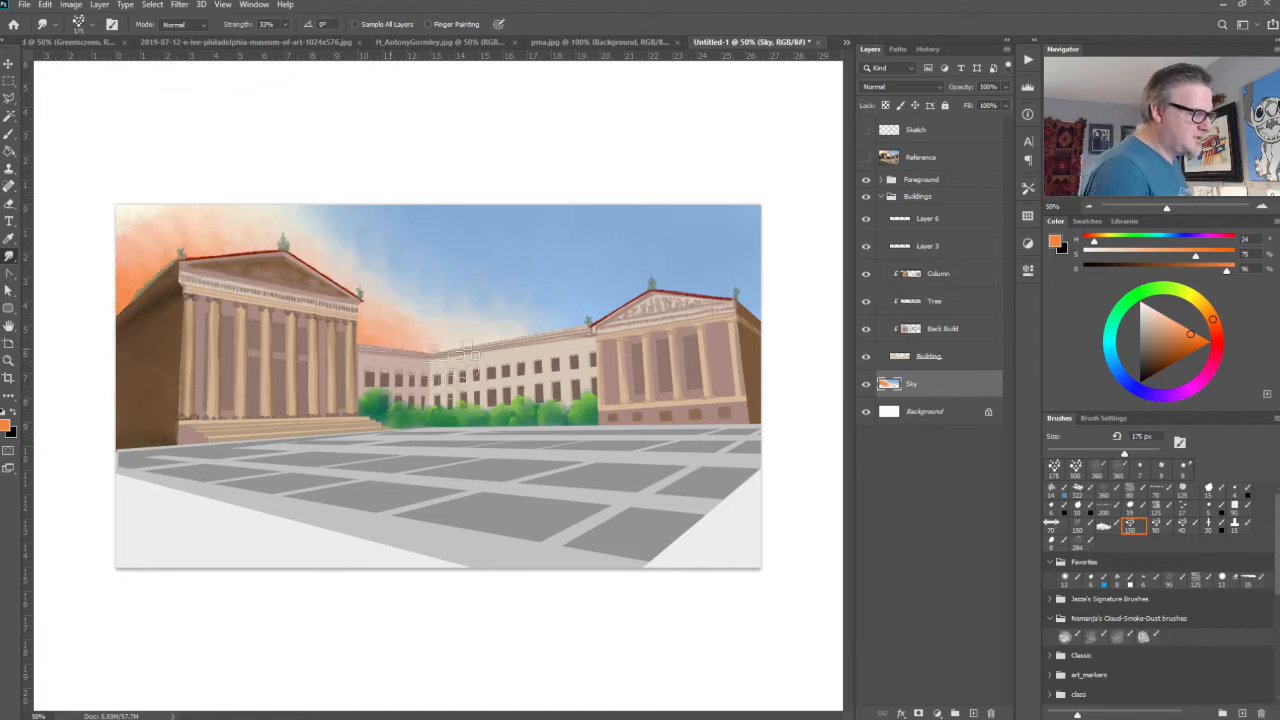
pyautogui.moveTo(118, 315)
pyautogui.mouseDown()
pyautogui.moveTo(125, 220)
pyautogui.moveTo(145, 207)
pyautogui.moveTo(215, 240)
pyautogui.mouseUp()
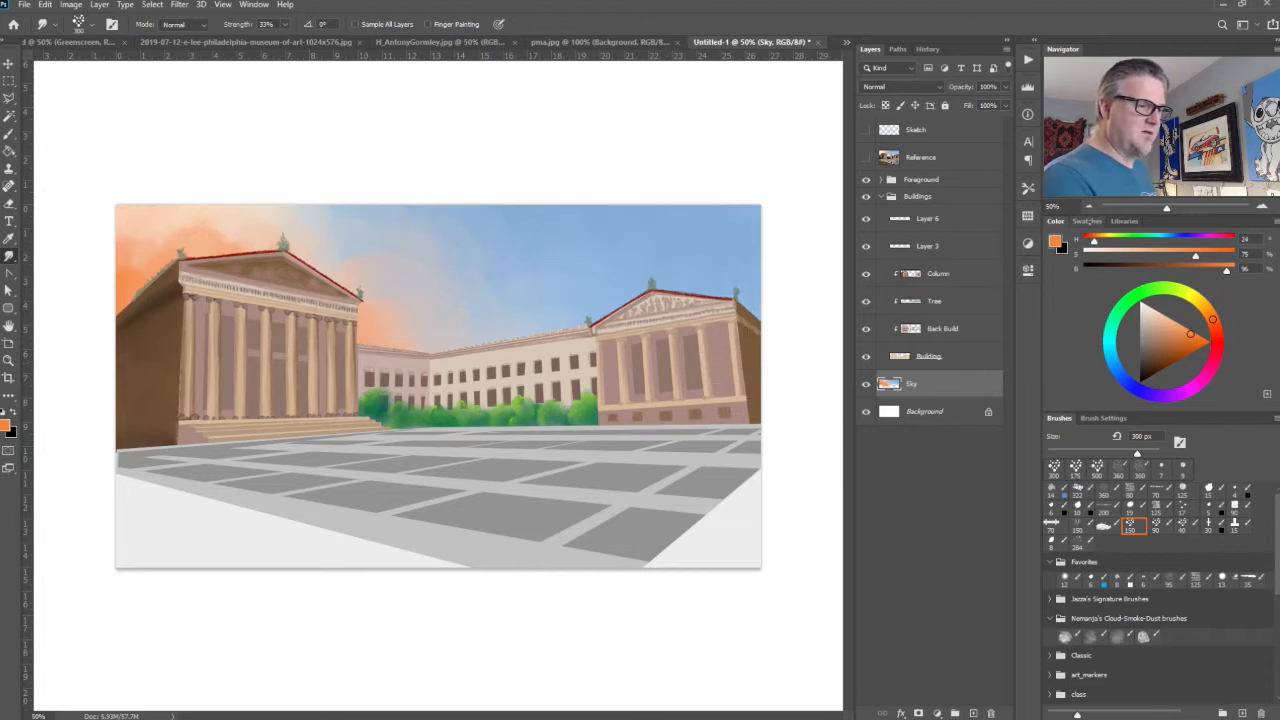
# Step: Paint a pale warm grey swatch colour across the middle of the sky with the 360 px Brush
pyautogui.click(1087, 221)
pyautogui.press('b')
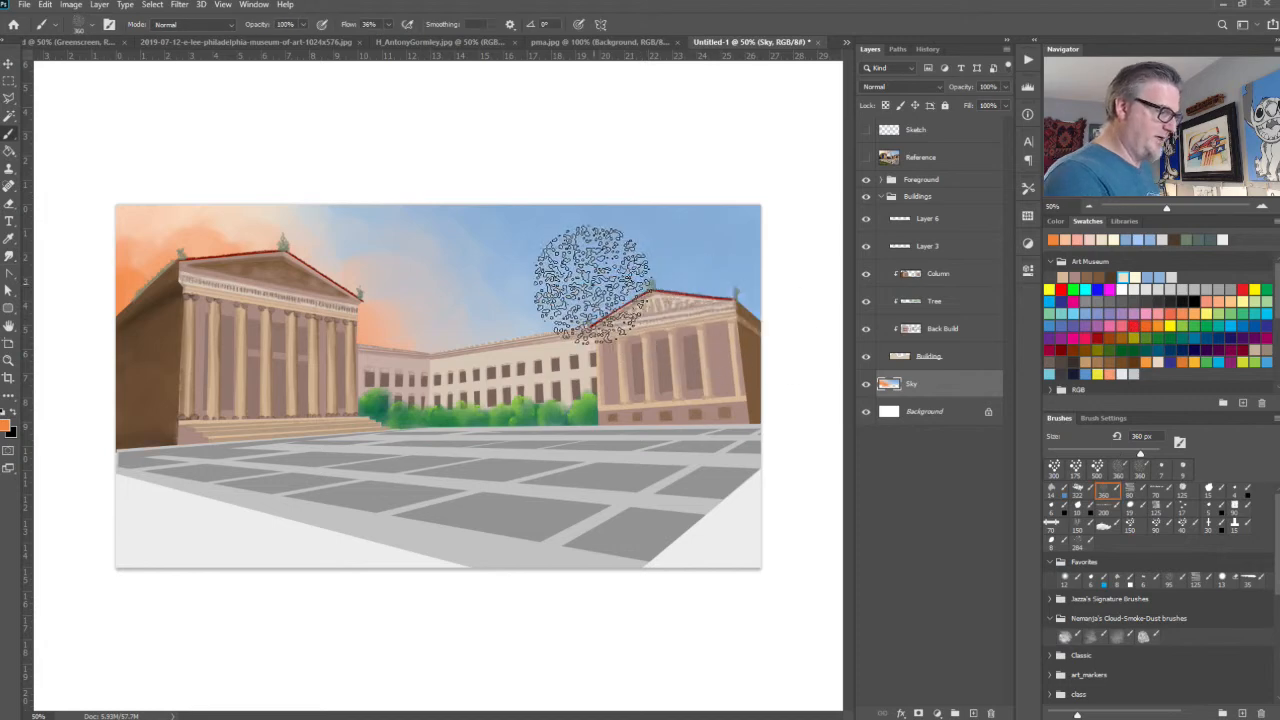
pyautogui.click(1172, 276)
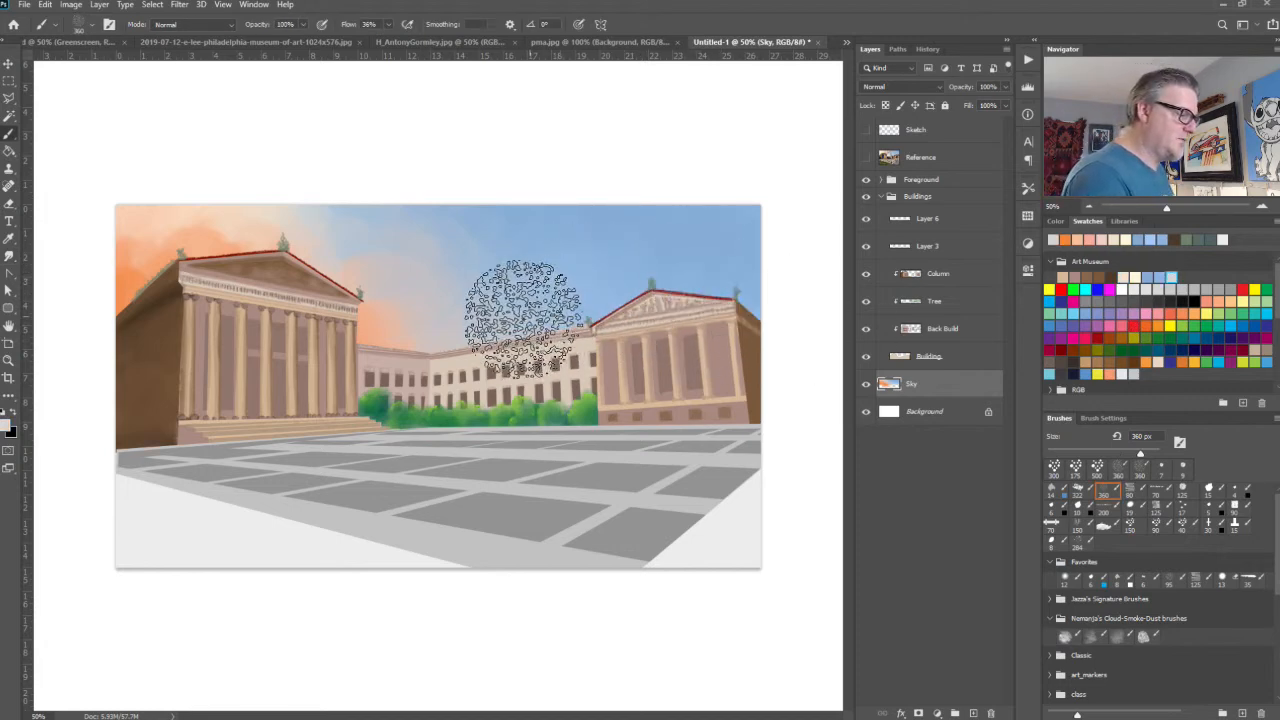
pyautogui.moveTo(543, 300)
pyautogui.mouseDown()
pyautogui.moveTo(500, 243)
pyautogui.moveTo(445, 255)
pyautogui.mouseUp()
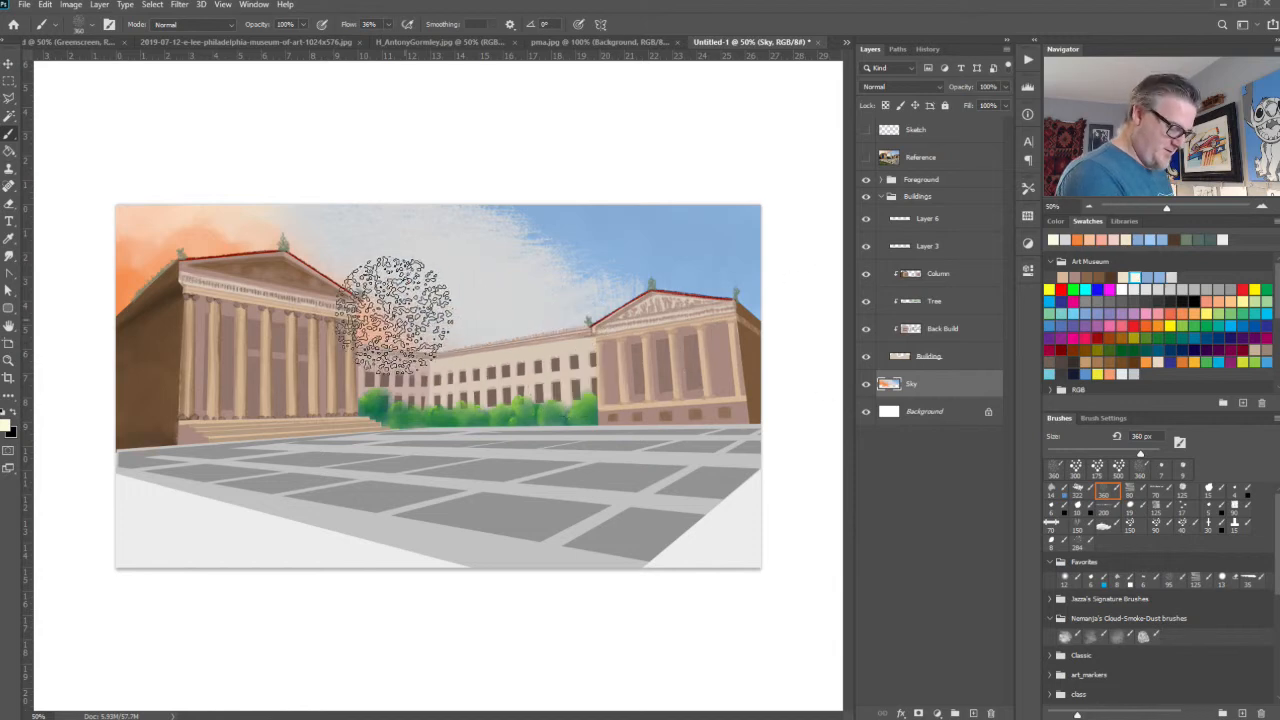
# Step: Paint pale cream over the sky between the buildings with a 150 px brush, and blend it in with the Smudge tool at 300 px
pyautogui.press('[')
pyautogui.press('[')
pyautogui.press('[')
pyautogui.press('[')
pyautogui.press('[')
pyautogui.moveTo(321, 226)
pyautogui.mouseDown()
pyautogui.moveTo(355, 280)
pyautogui.moveTo(414, 297)
pyautogui.moveTo(455, 343)
pyautogui.moveTo(500, 333)
pyautogui.moveTo(285, 209)
pyautogui.moveTo(420, 268)
pyautogui.moveTo(481, 334)
pyautogui.moveTo(560, 334)
pyautogui.moveTo(485, 298)
pyautogui.moveTo(607, 376)
pyautogui.moveTo(589, 313)
pyautogui.moveTo(485, 281)
pyautogui.mouseUp()
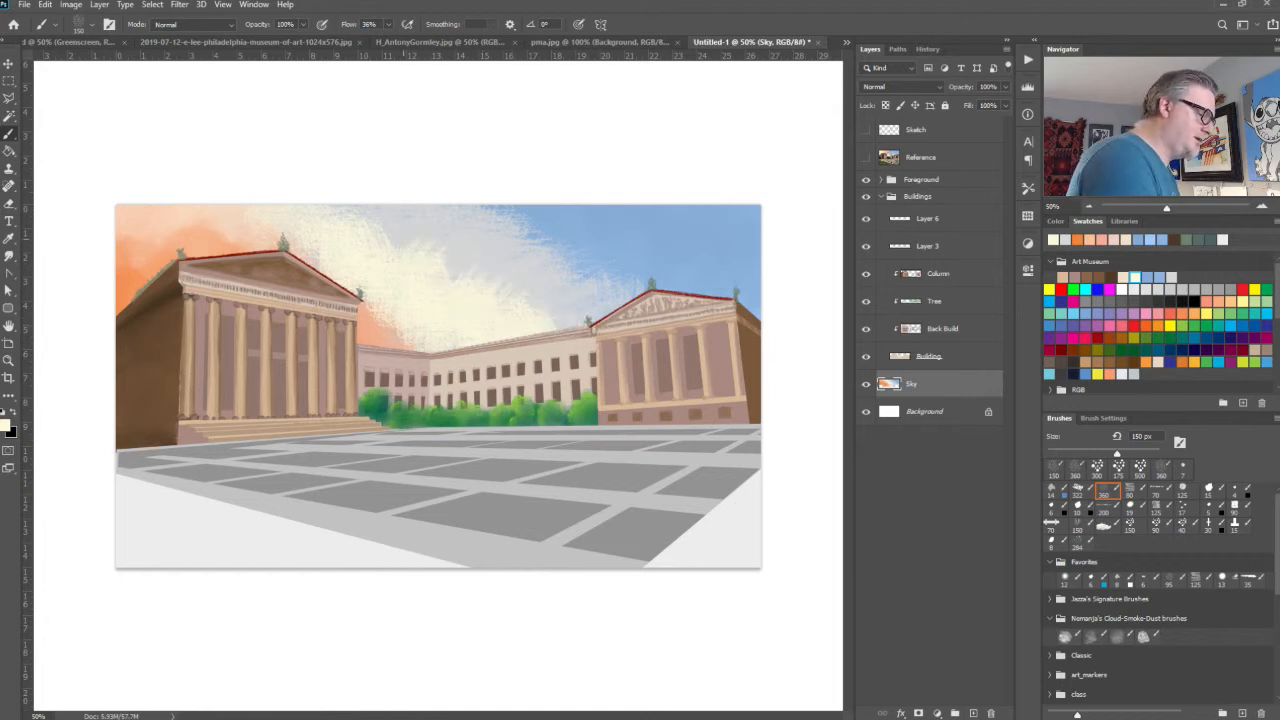
pyautogui.click(8, 257)
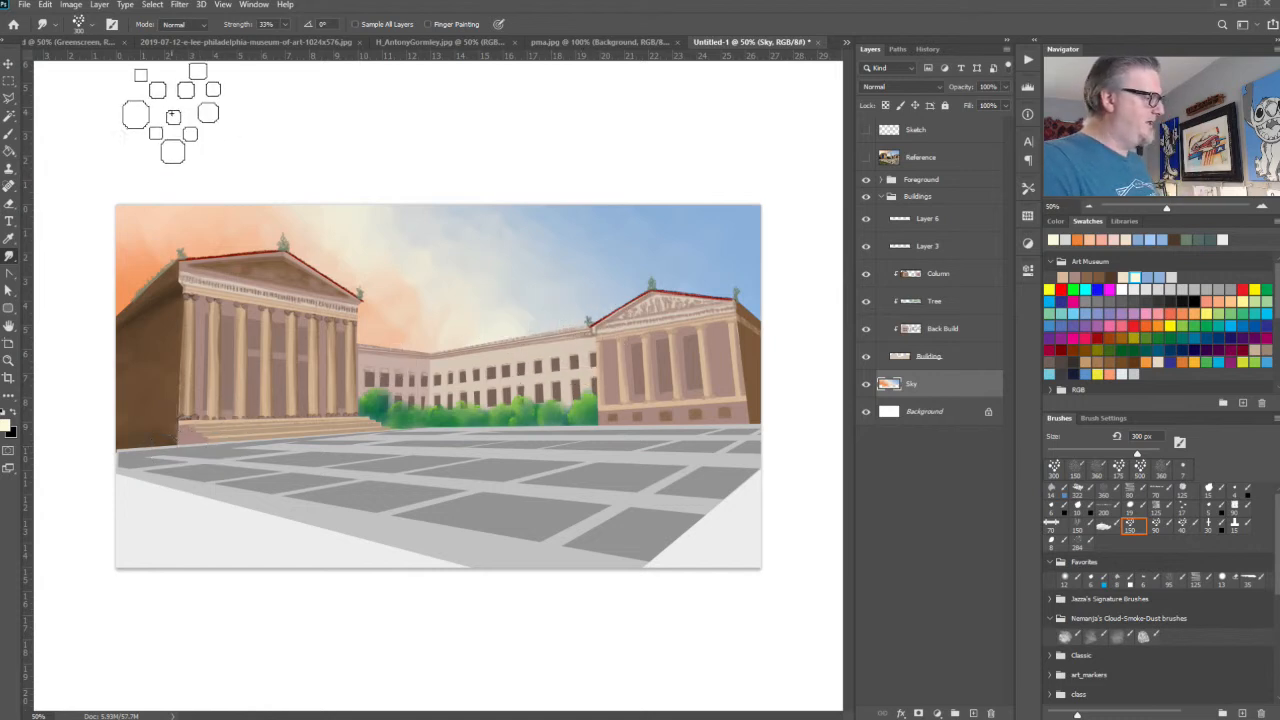
pyautogui.click(8, 64)
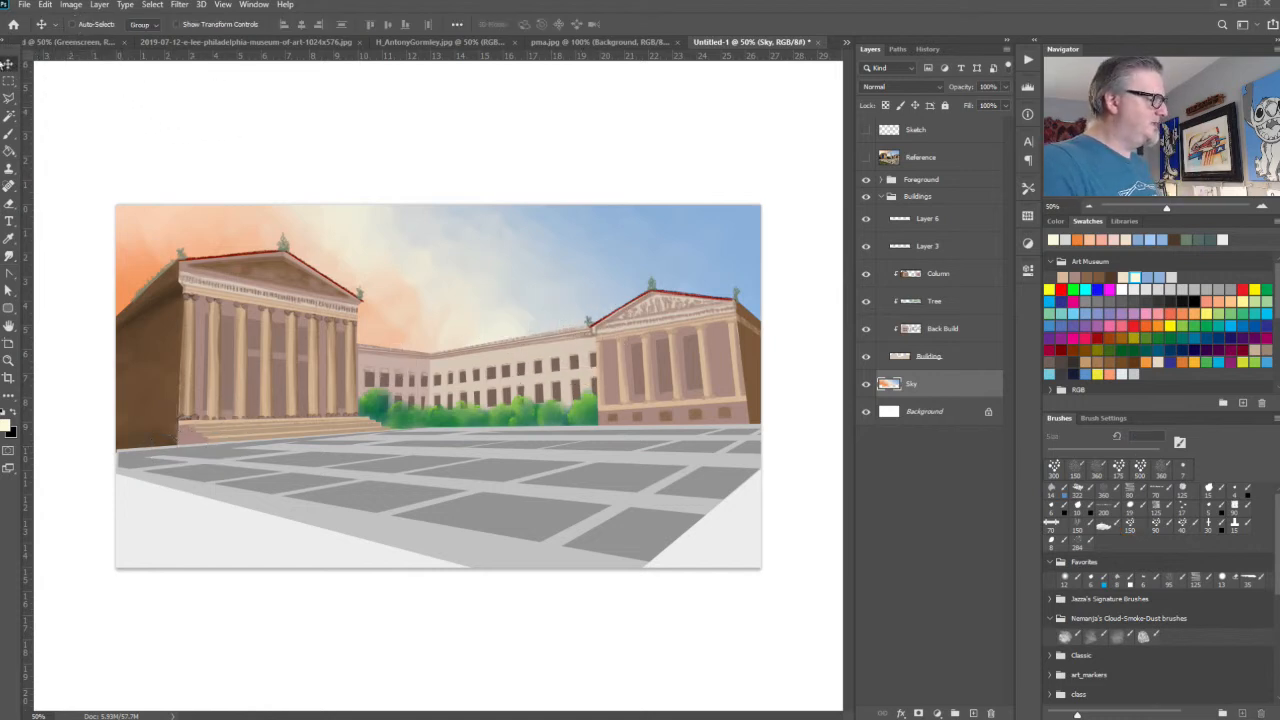
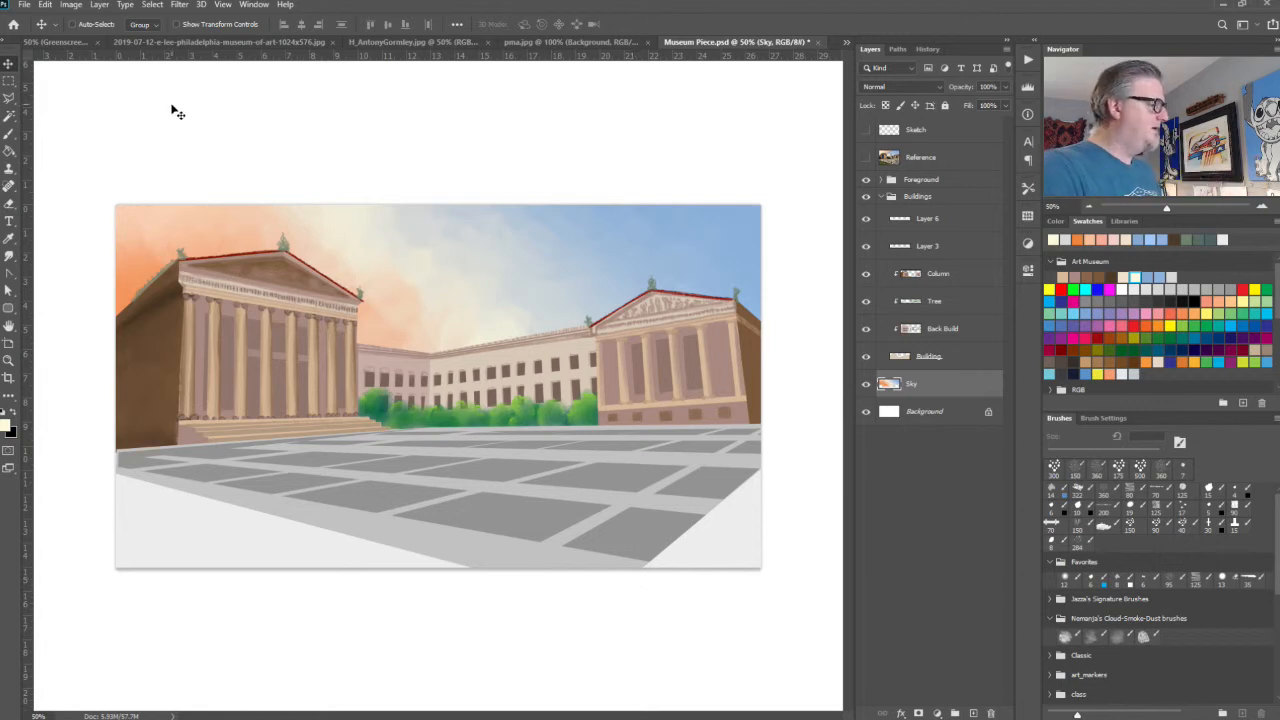
# Step: Close the Philadelphia museum photo, H_AntonyGormley.jpg and pma.jpg
pyautogui.click(487, 41)
pyautogui.click(487, 41)
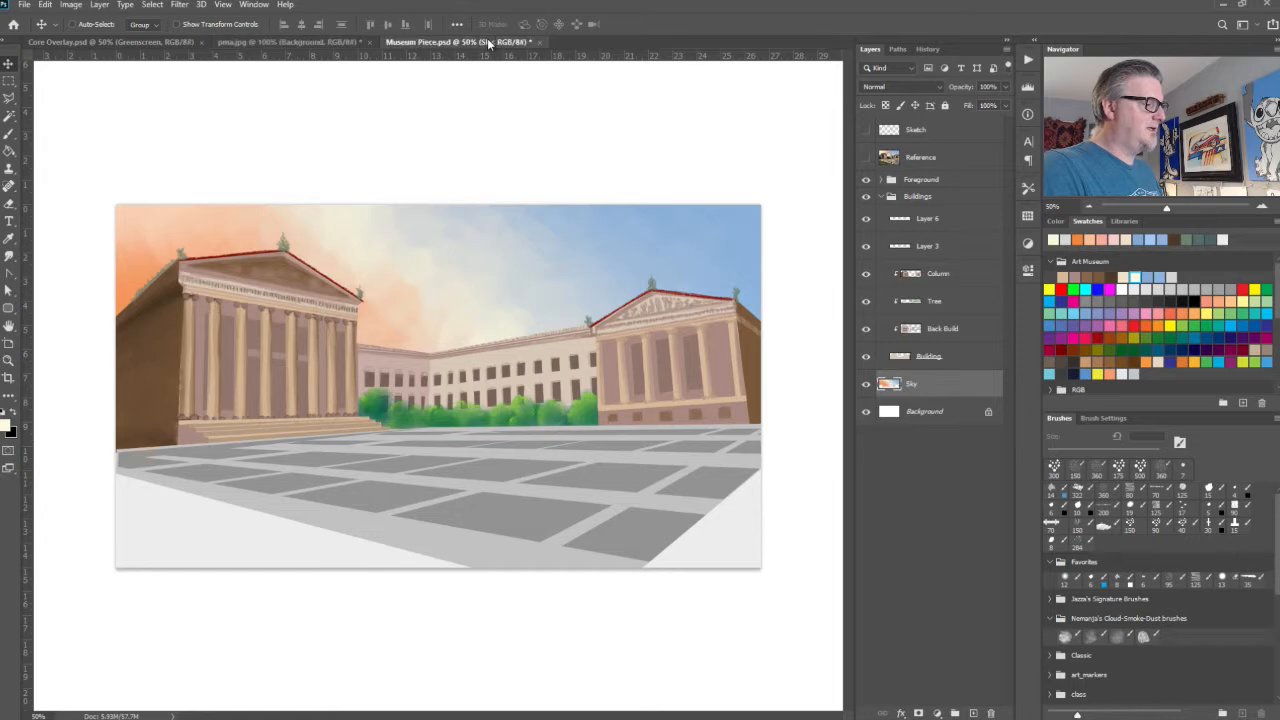
pyautogui.click(362, 44)
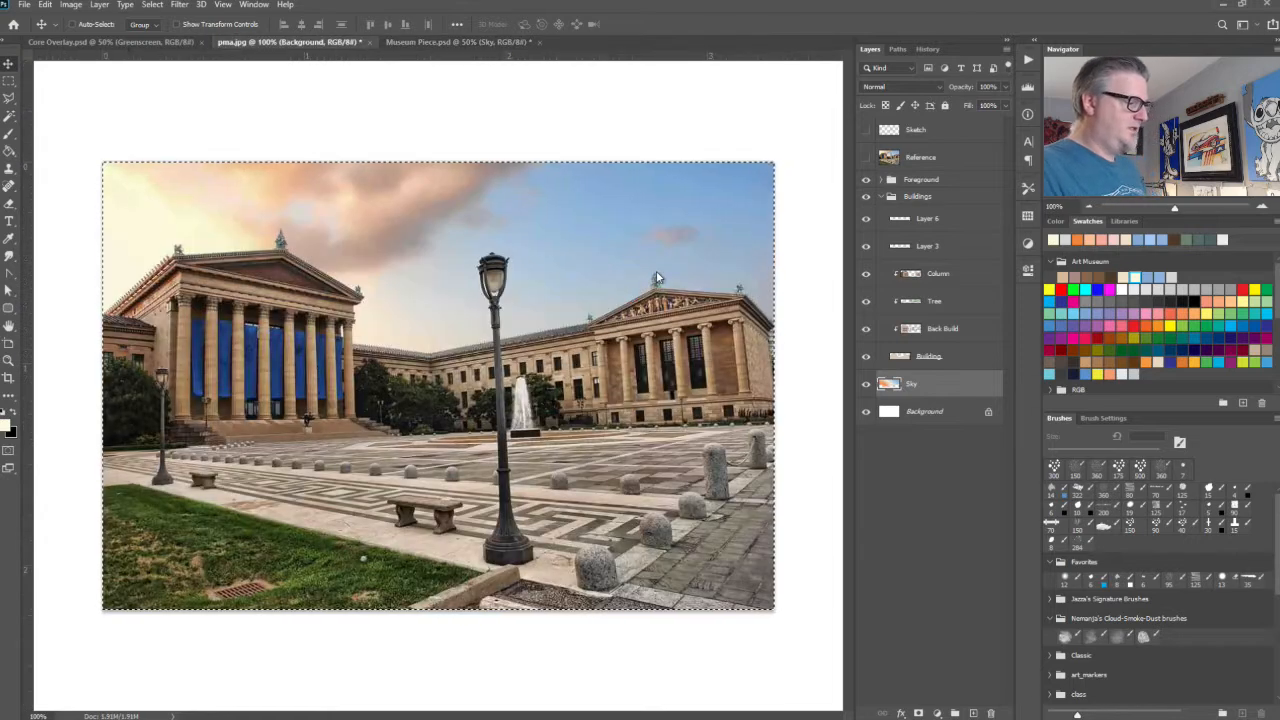
pyautogui.click(368, 42)
# Step: Check the Core Overlay.psd layout, and save the painting in Museum Piece.psd
pyautogui.click(78, 45)
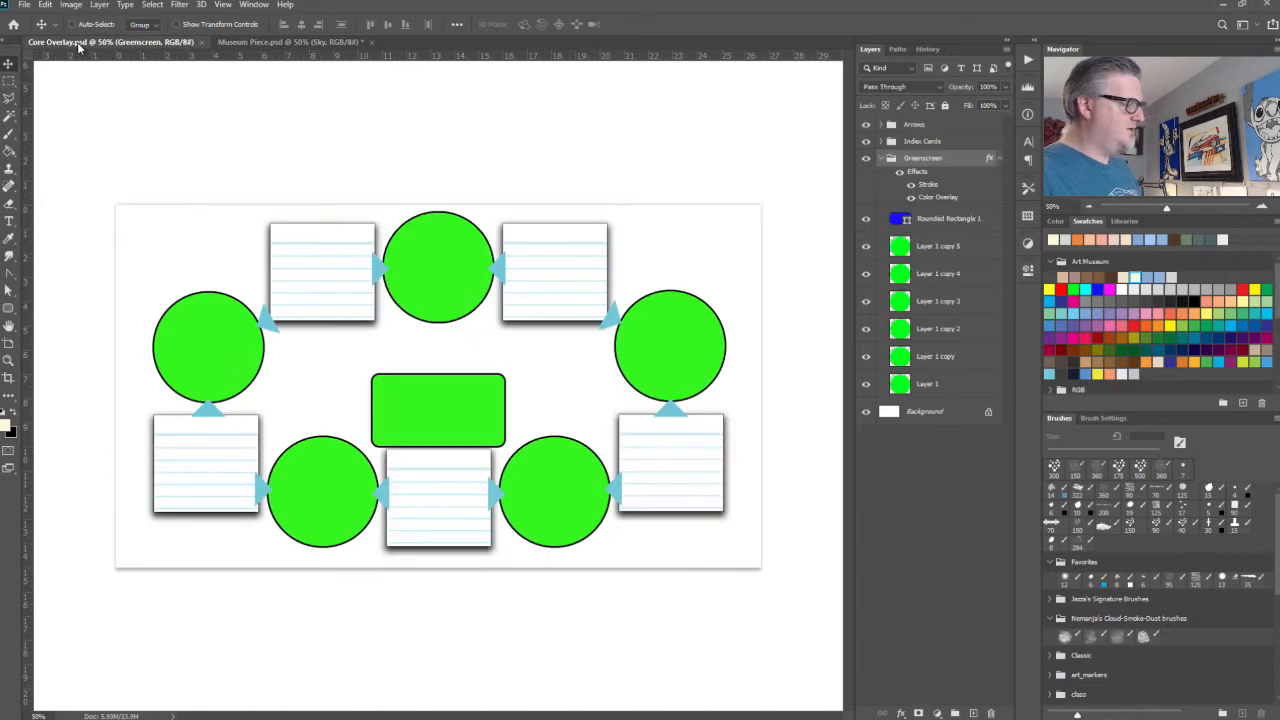
pyautogui.click(214, 43)
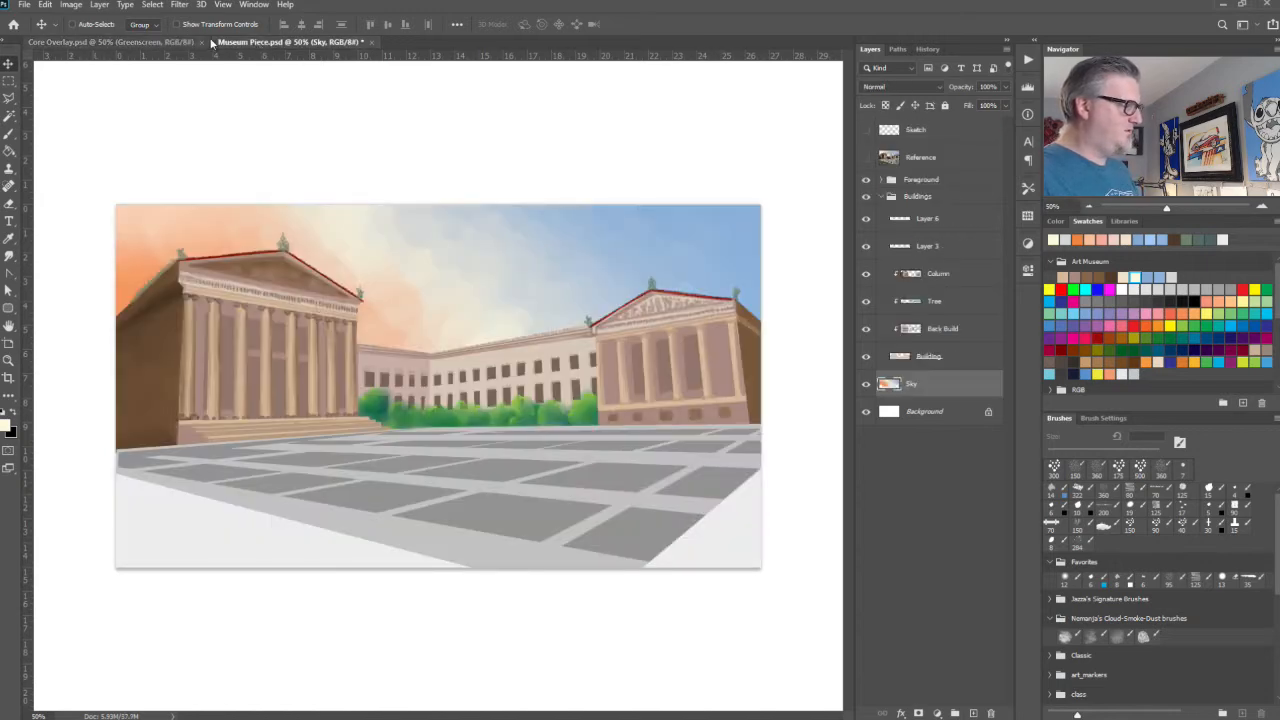
pyautogui.click(172, 43)
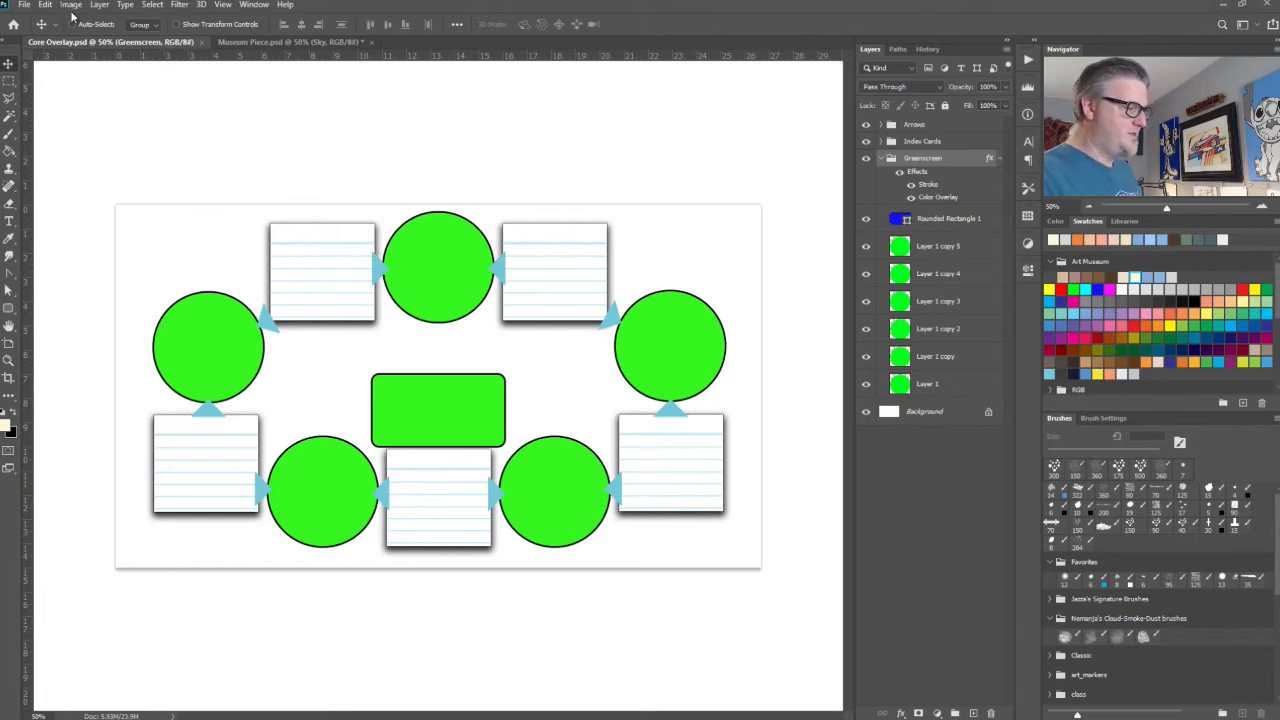
pyautogui.click(320, 43)
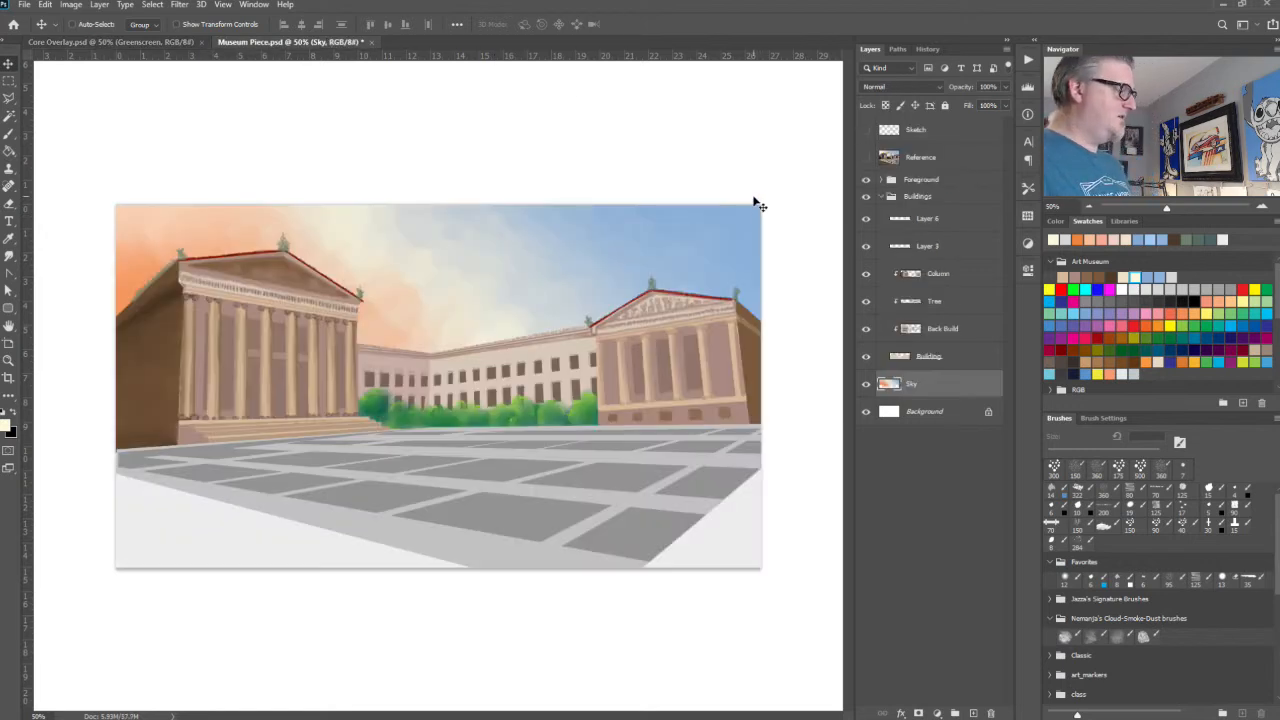
pyautogui.hotkey('ctrl', 's')
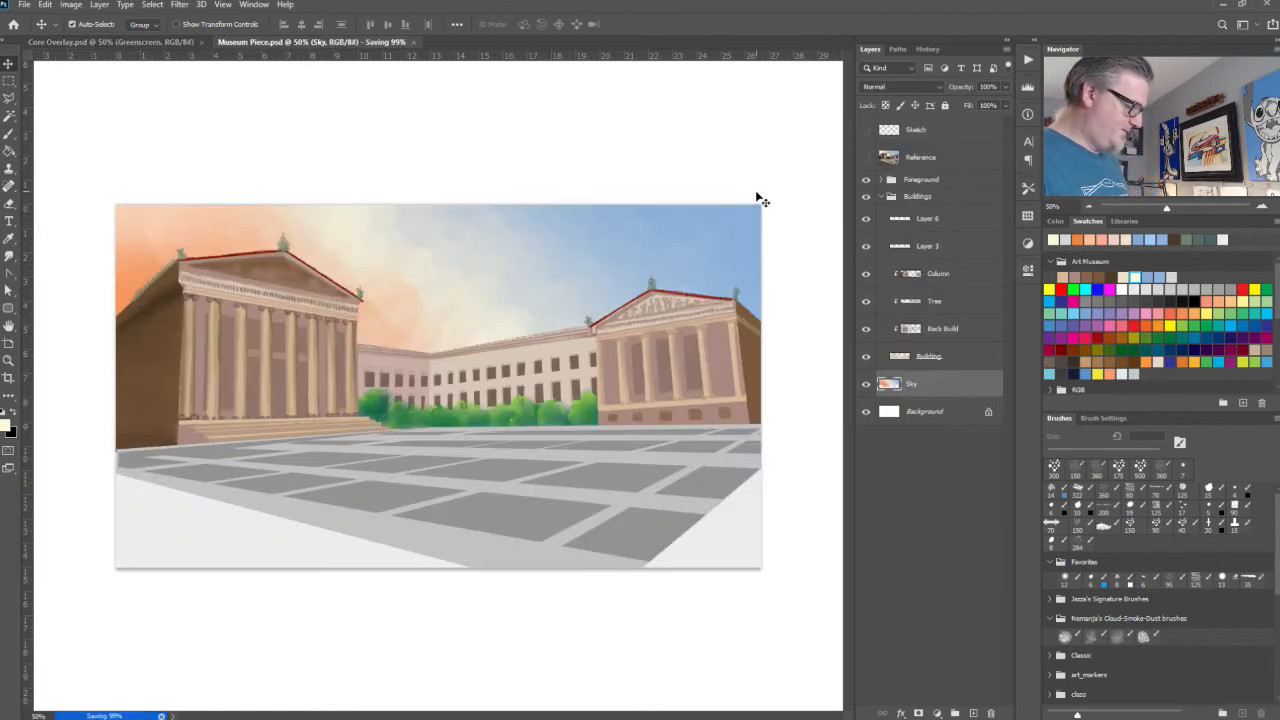
# Step: Merge the painting's visible layers, and copy the whole image into Core Overlay.psd directly above the Background layer
pyautogui.hotkey('ctrl', 'shift', 'e')
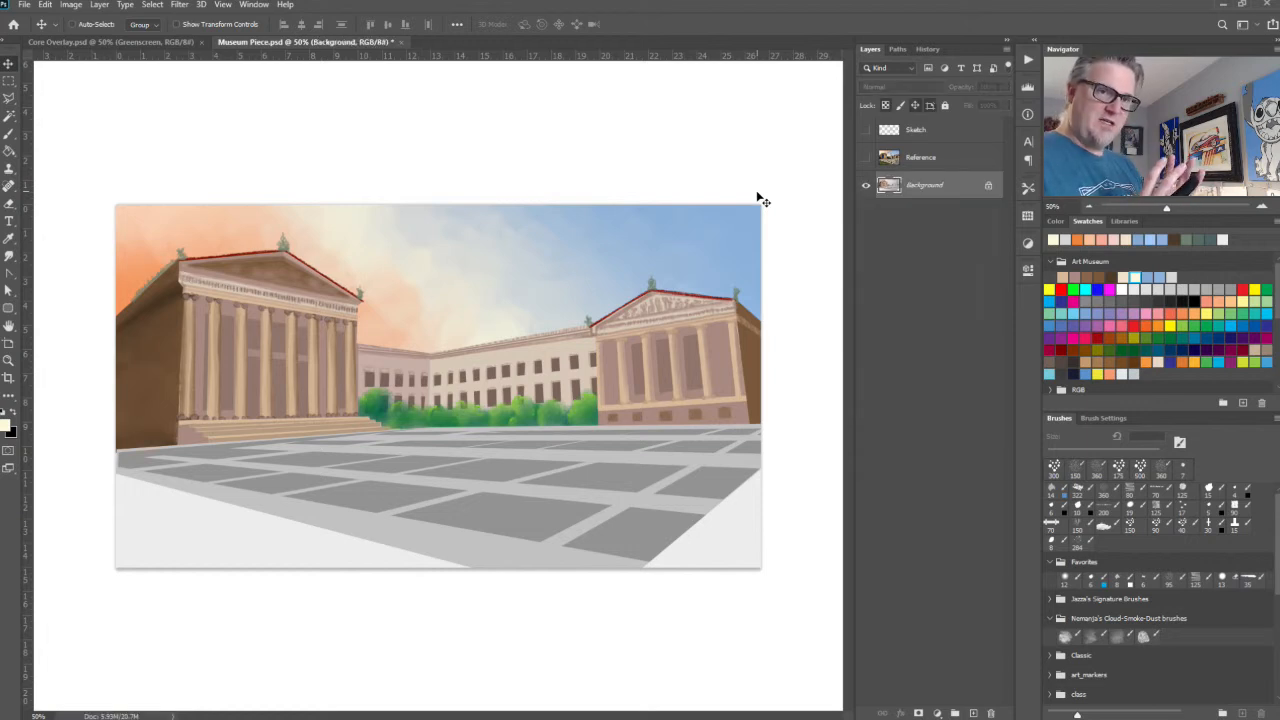
pyautogui.hotkey('ctrl', 'a')
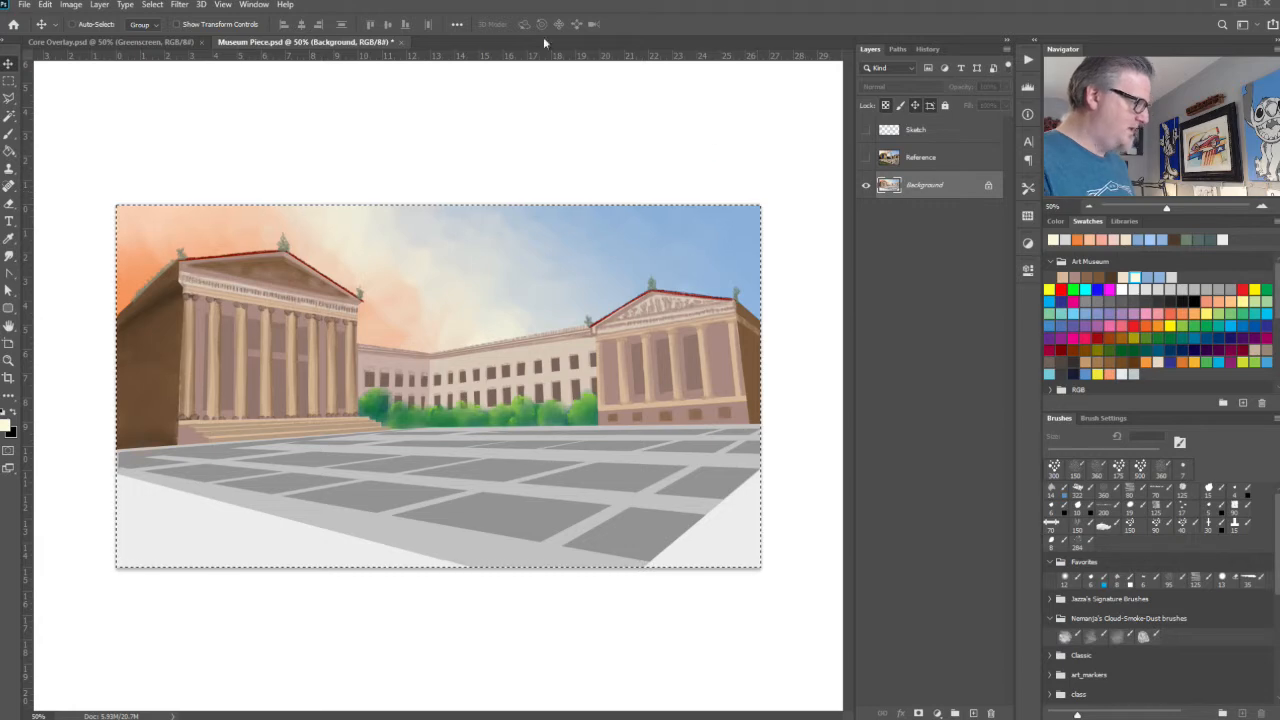
pyautogui.click(118, 43)
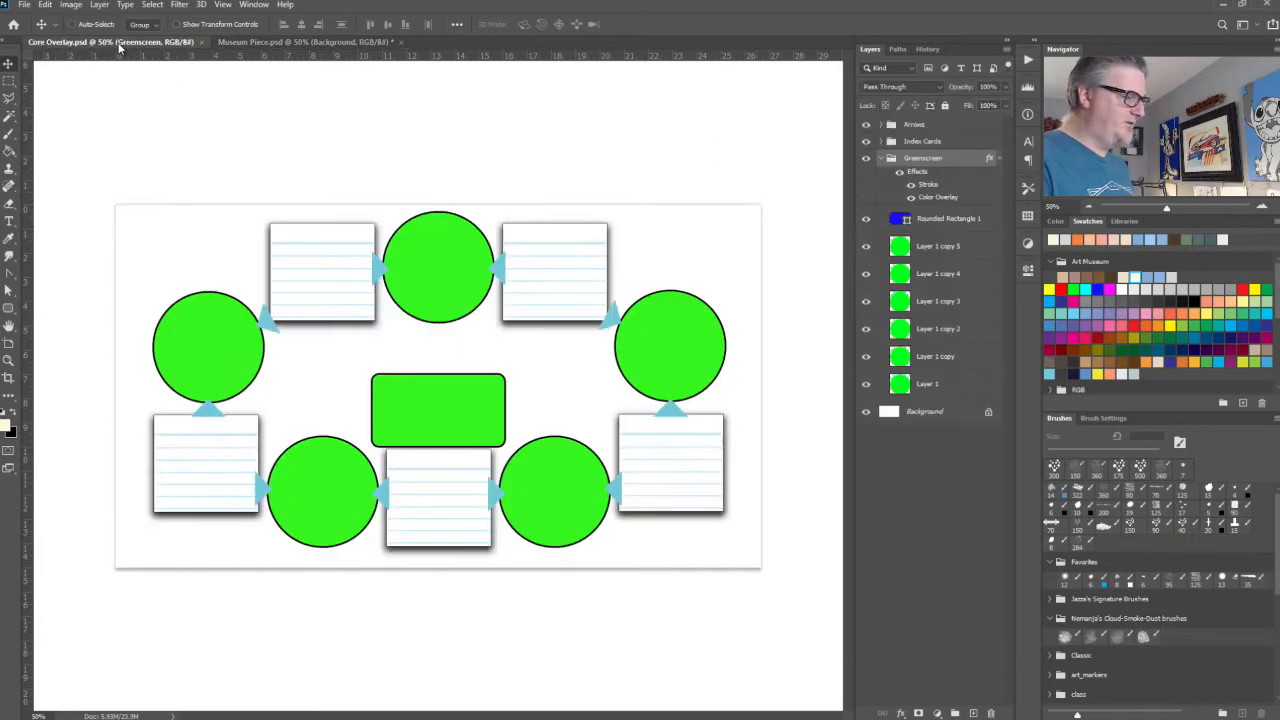
pyautogui.click(930, 412)
pyautogui.hotkey('ctrl', 'v')
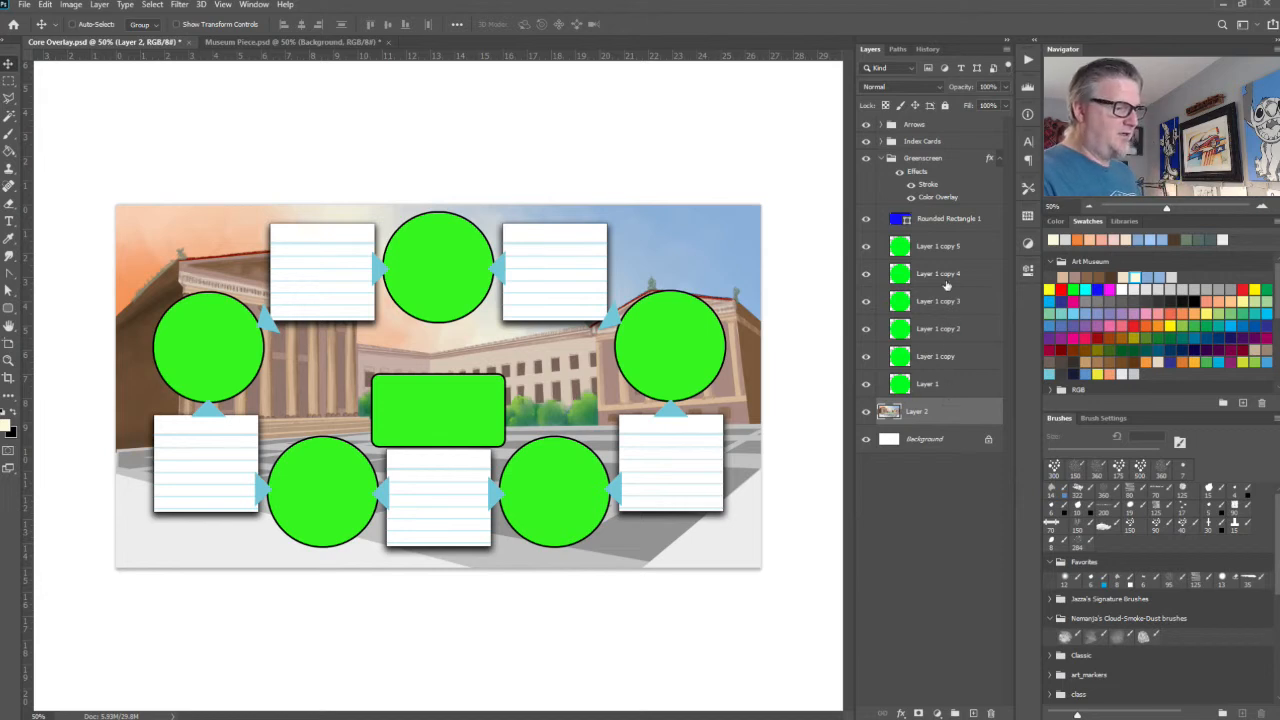
# Step: Move the green rounded rectangle in the middle of the overlay slightly up, away from the index card below it
pyautogui.click(930, 224)
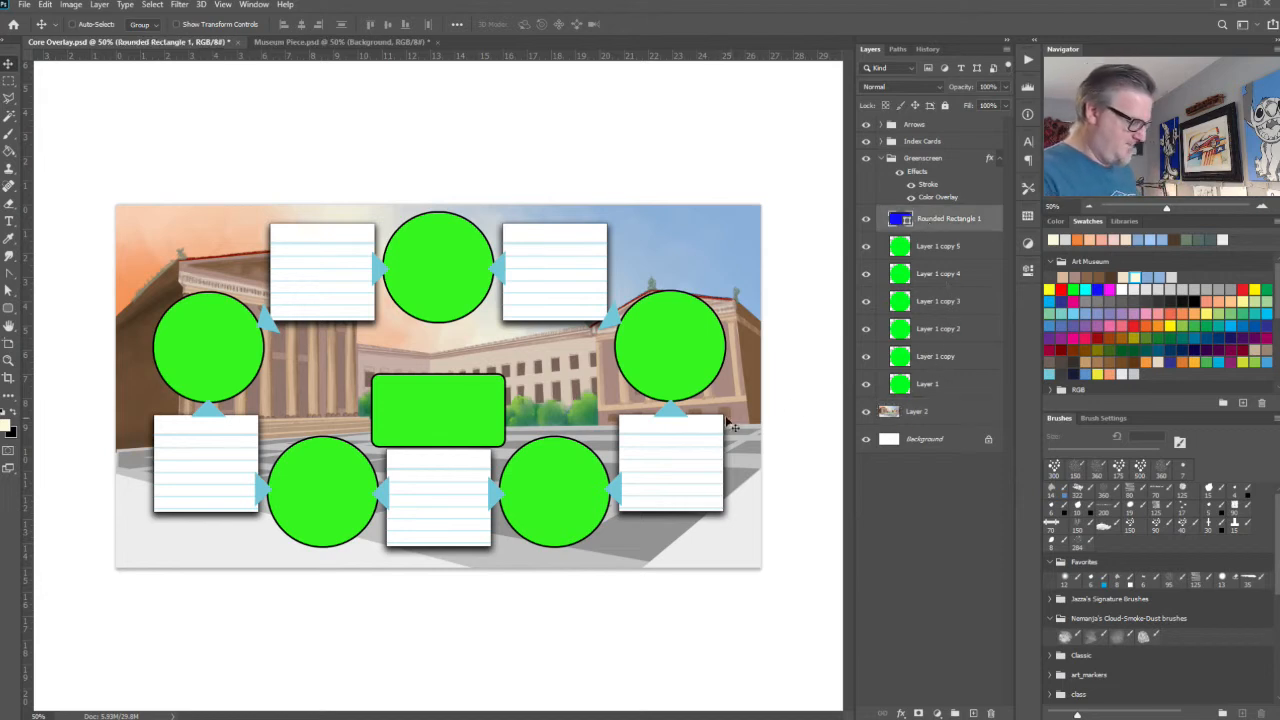
pyautogui.moveTo(472, 428)
pyautogui.mouseDown()
pyautogui.moveTo(471, 414)
pyautogui.moveTo(474, 429)
pyautogui.mouseUp()
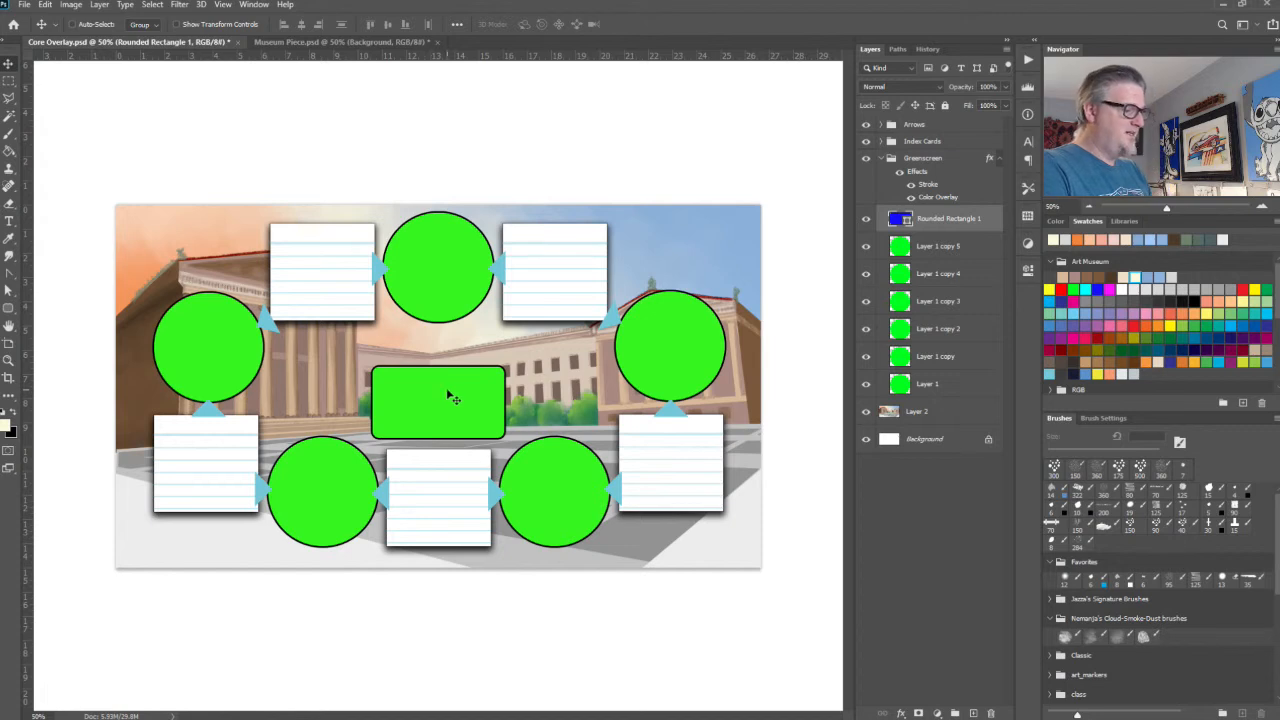
# Step: Try moving the pasted painting lower behind the overlay shapes, and undo the move
pyautogui.click(911, 411)
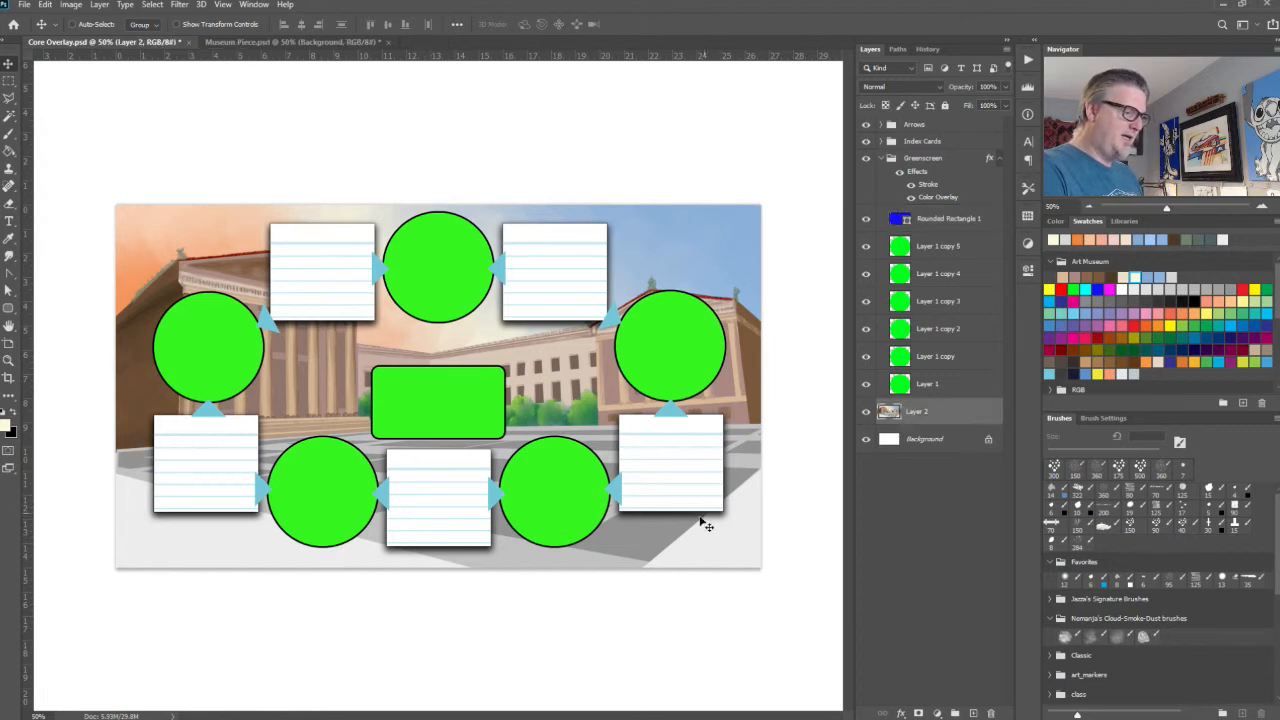
pyautogui.moveTo(705, 525); pyautogui.dragTo(688, 560)
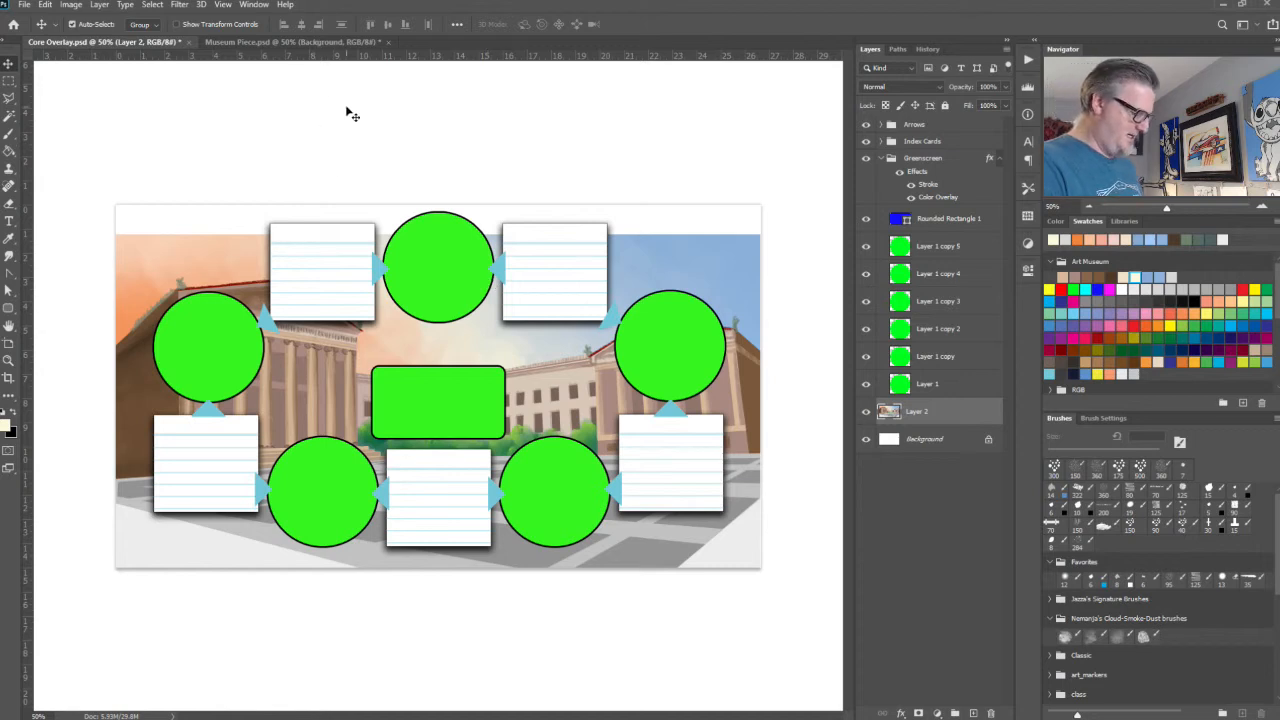
pyautogui.hotkey('ctrl', 'z')
# Step: Return to Museum Piece.psd and undo the layer merge to restore the separate layers
pyautogui.click(335, 46)
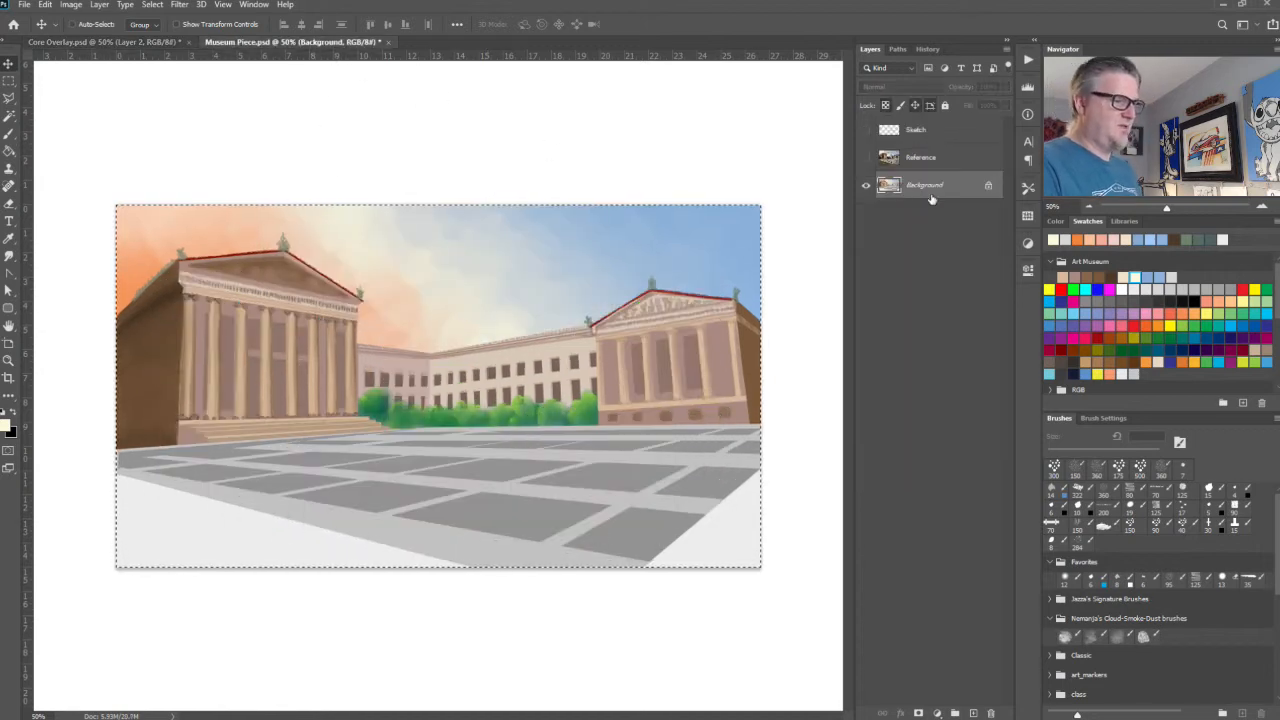
pyautogui.click(922, 236)
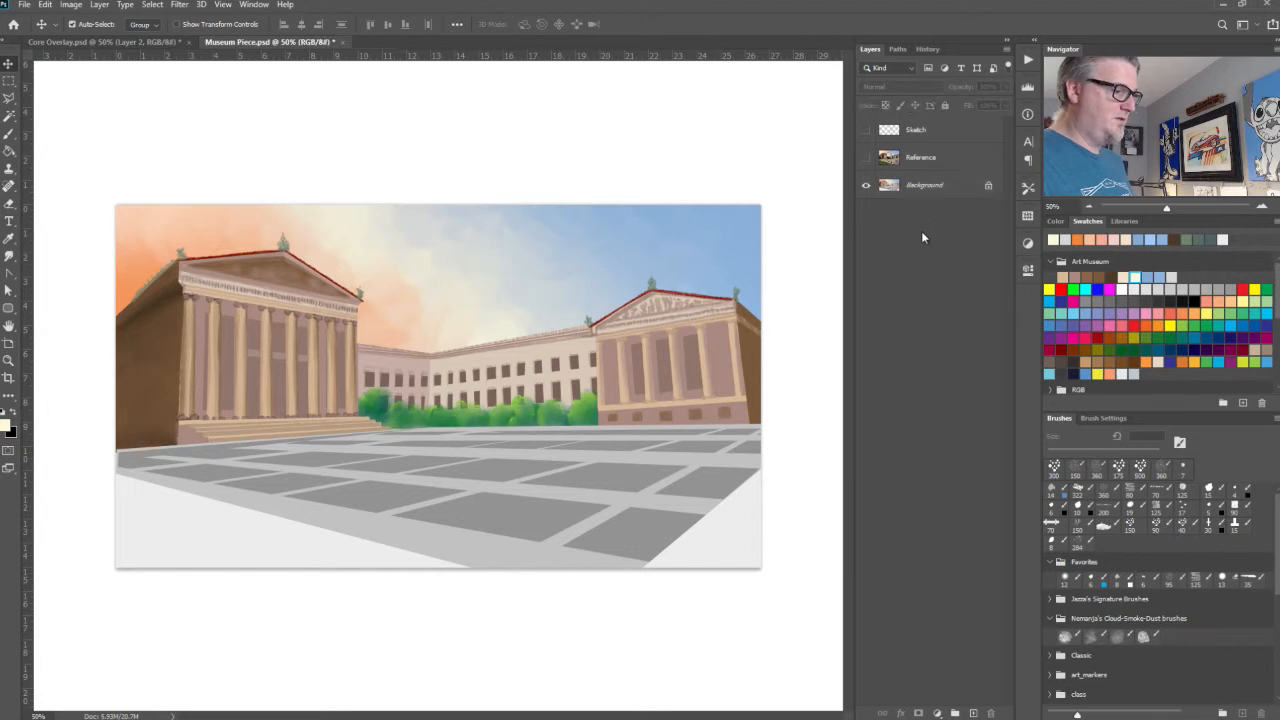
pyautogui.hotkey('ctrl', 'z')
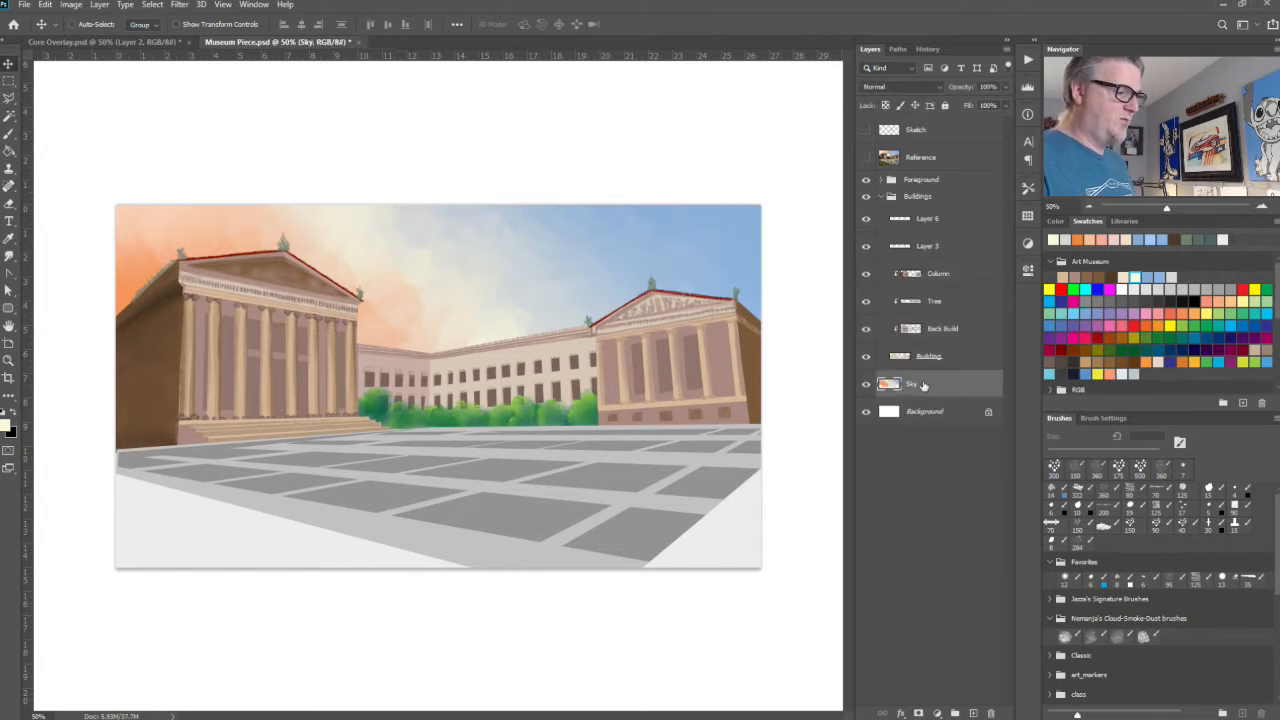
# Step: Move the Foreground and Buildings groups straight down together to expose more sky, and select the Sky layer
pyautogui.click(950, 357)
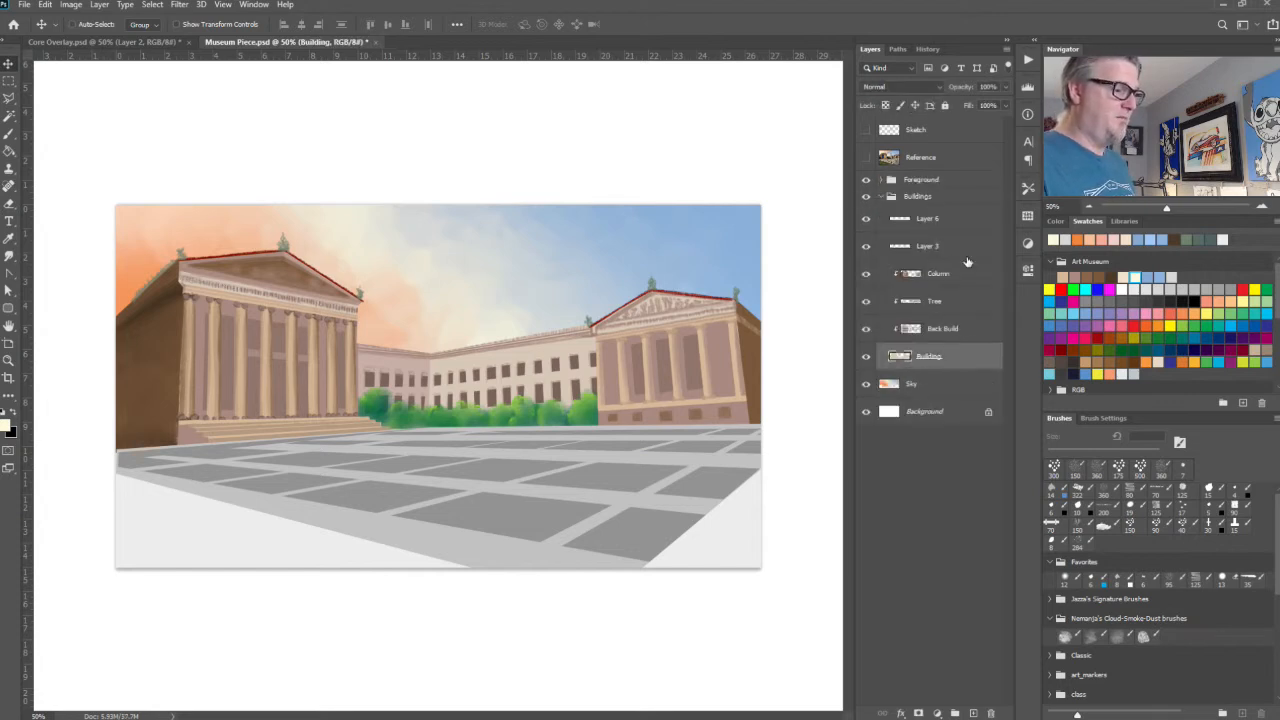
pyautogui.keyDown('shift'); pyautogui.click(941, 182); pyautogui.keyUp('shift')
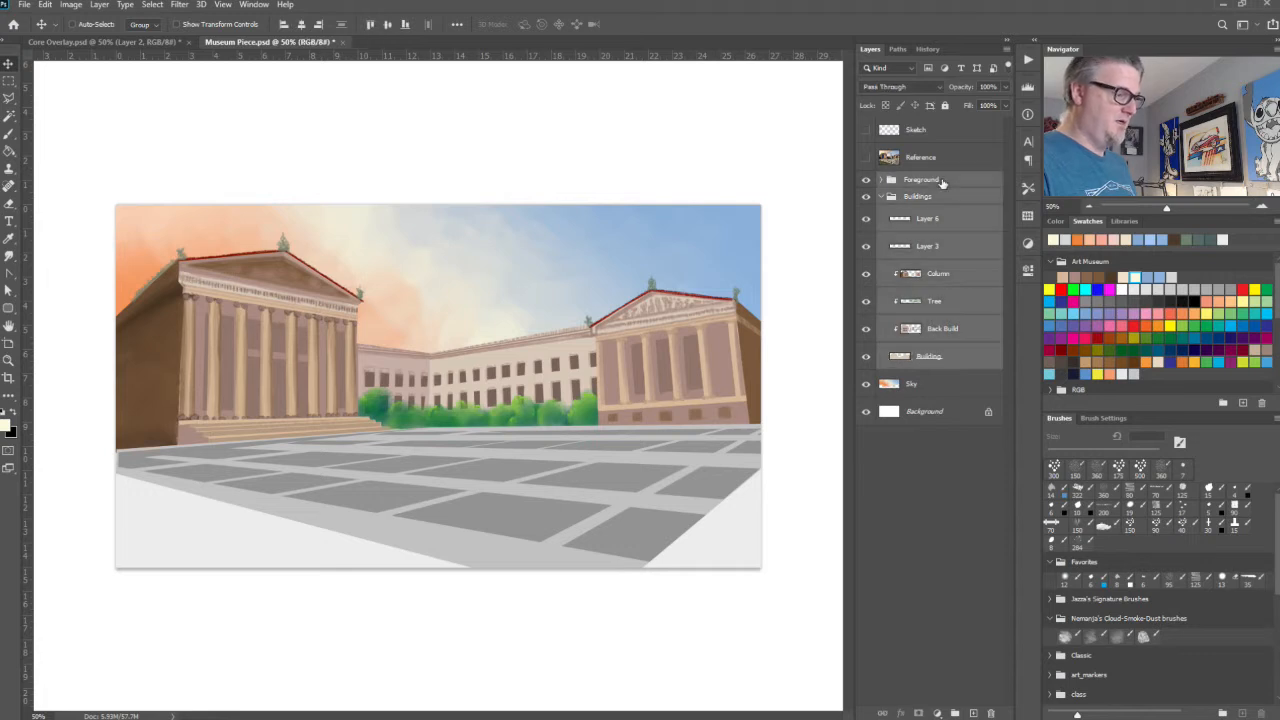
pyautogui.moveTo(543, 309); pyautogui.dragTo(542, 350)
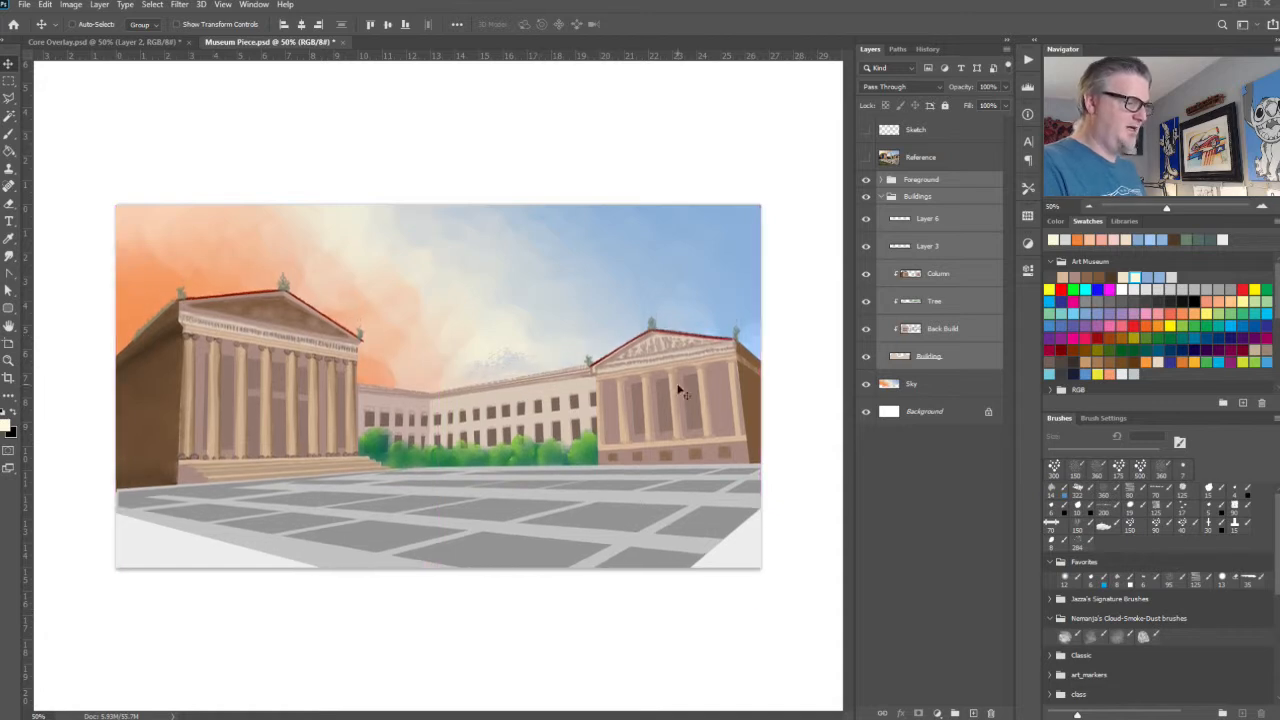
pyautogui.click(940, 388)
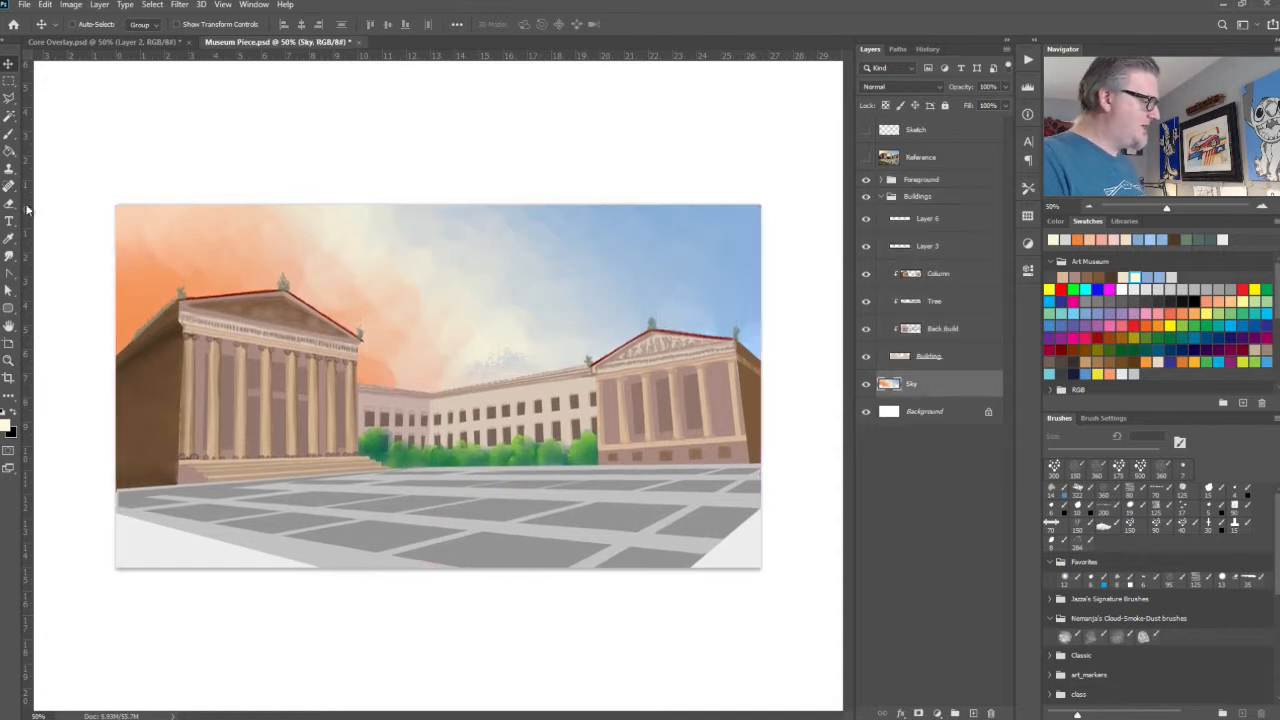
# Step: Smudge the rough cloud edge above the middle building's roof into the sky, and save Museum Piece.psd
pyautogui.click(8, 256)
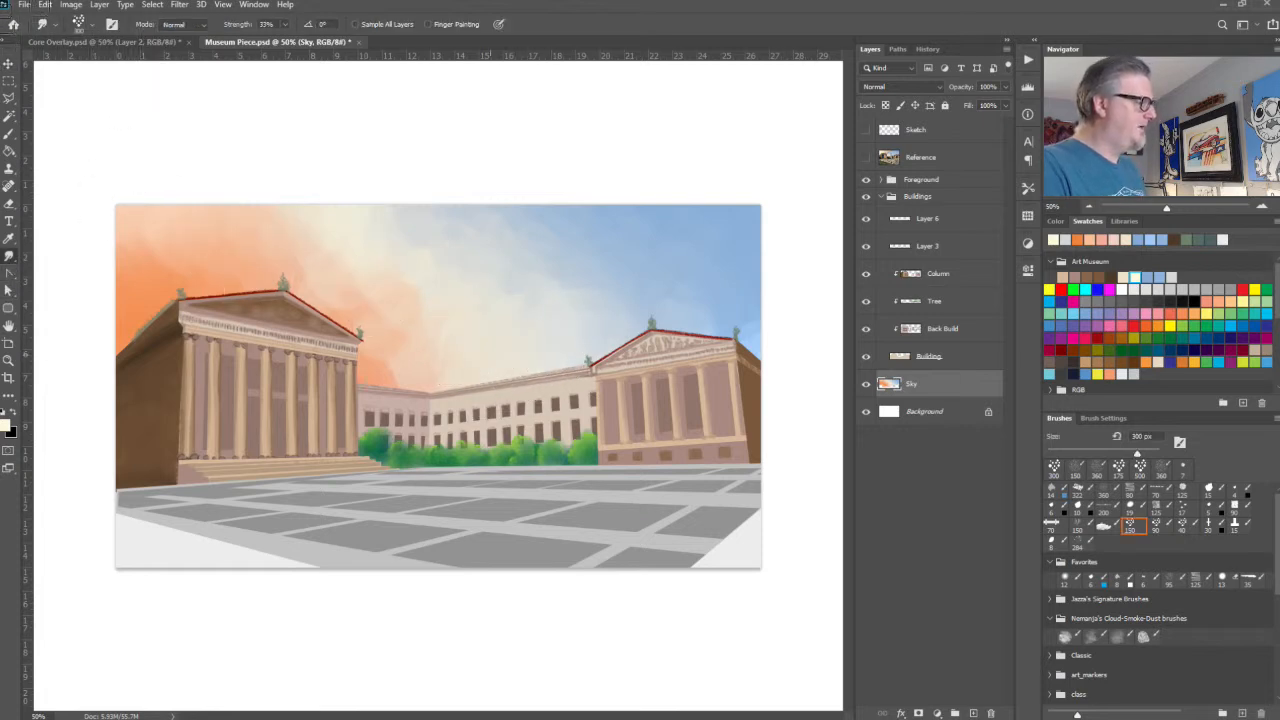
pyautogui.hotkey('ctrl', 's')
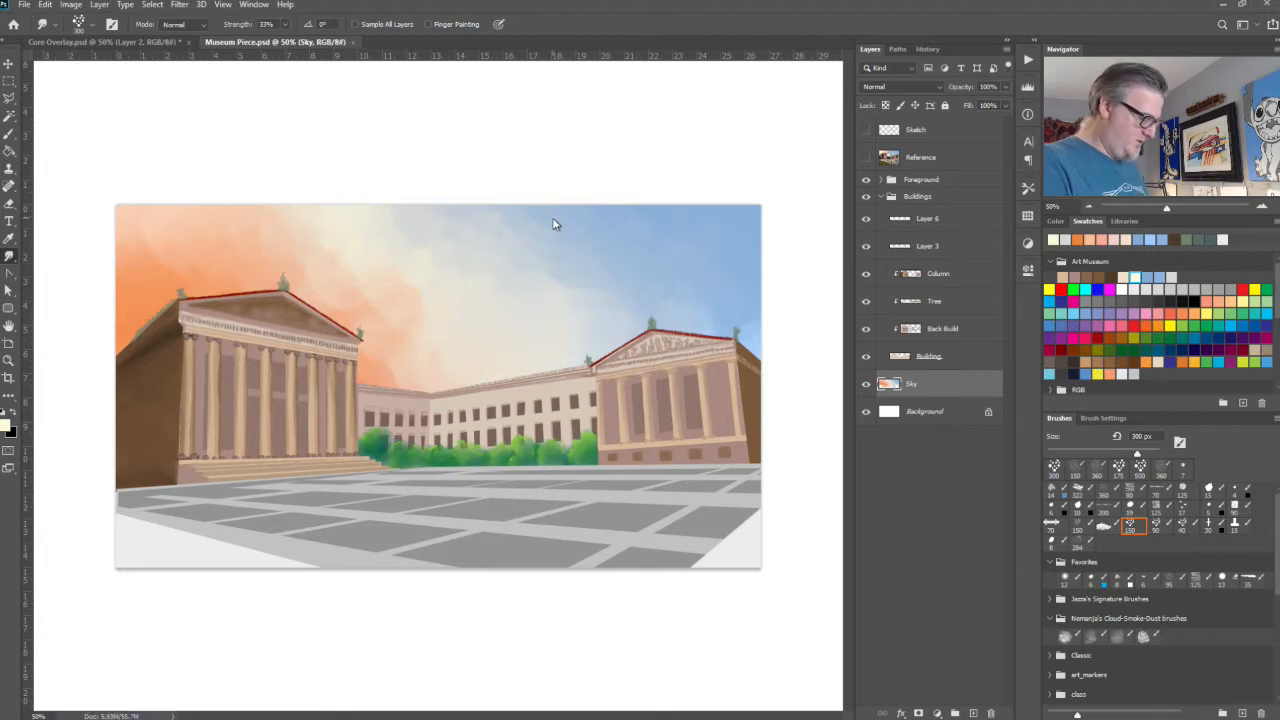
# Step: Merge the visible painting layers, copy the whole canvas and paste it into Core Overlay.psd in place of the old background painting
pyautogui.hotkey('ctrl', 'shift', 'e')
pyautogui.hotkey('ctrl', 'a')
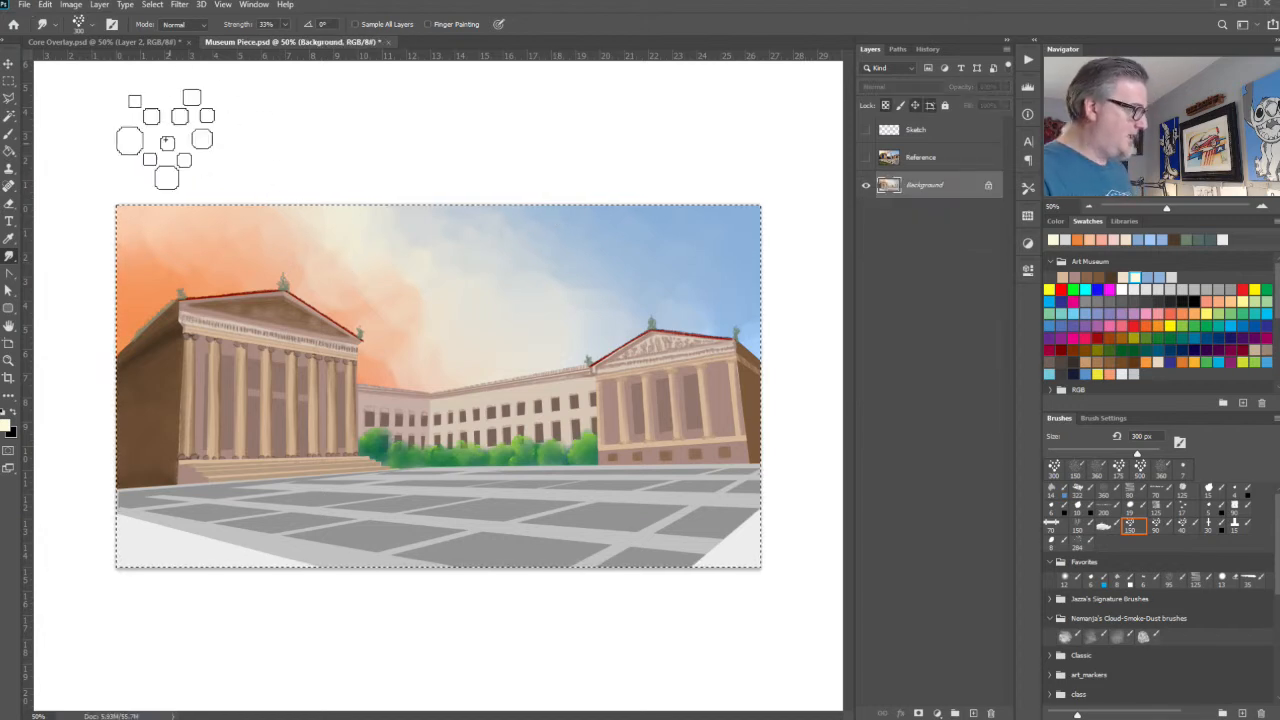
pyautogui.click(105, 42)
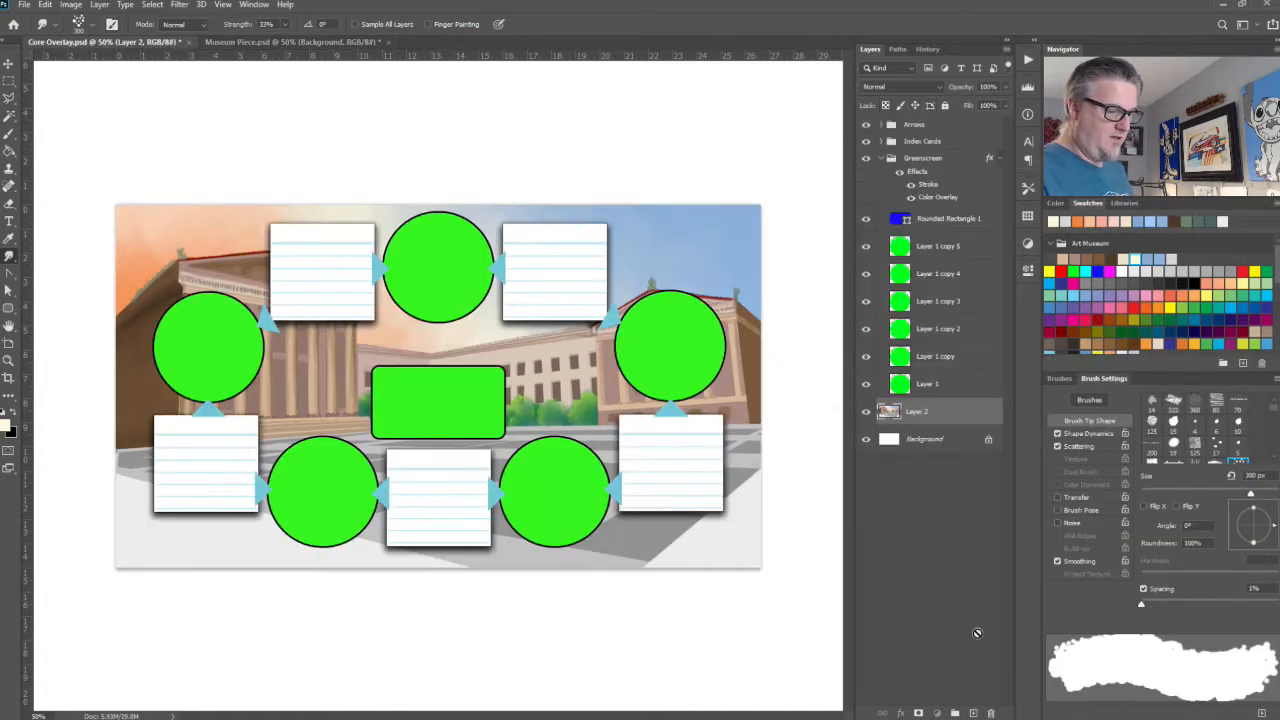
pyautogui.click(988, 711)
pyautogui.hotkey('ctrl', 'v')
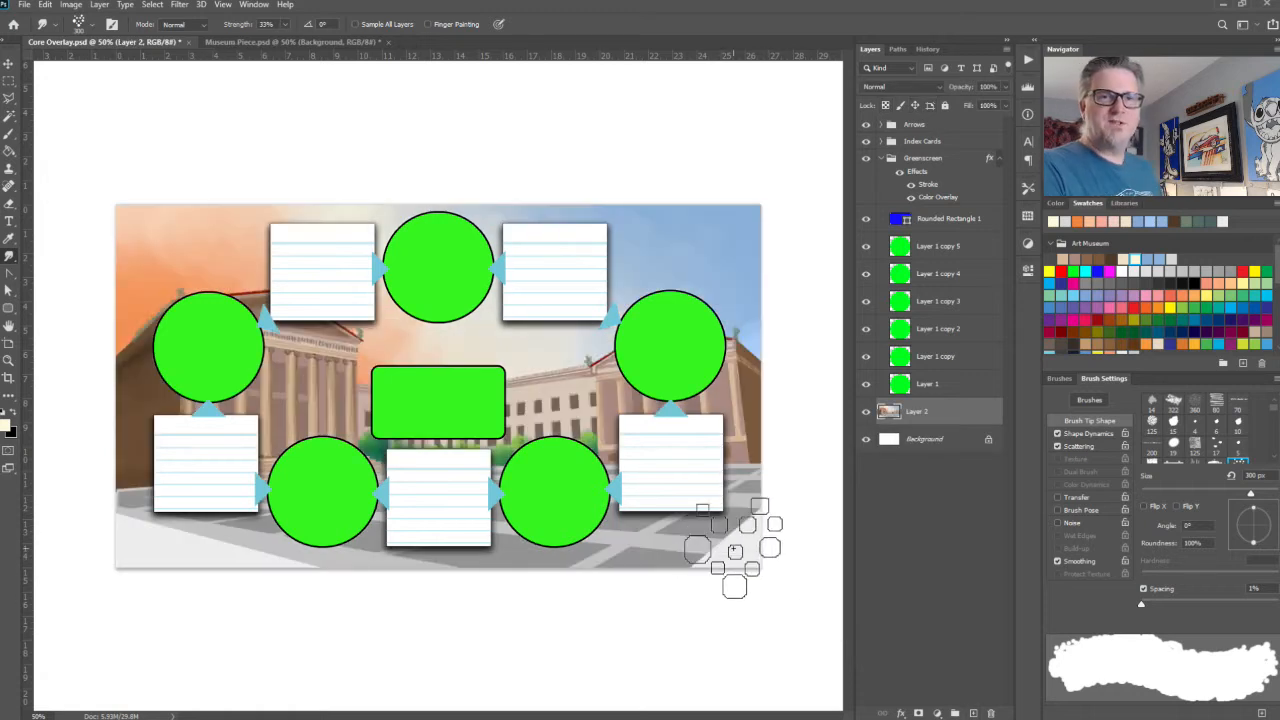
# Step: Collapse the Greenscreen group and change its Stroke effect color to dark grey, trying the roof's red and the paving's grey first
pyautogui.click(889, 160)
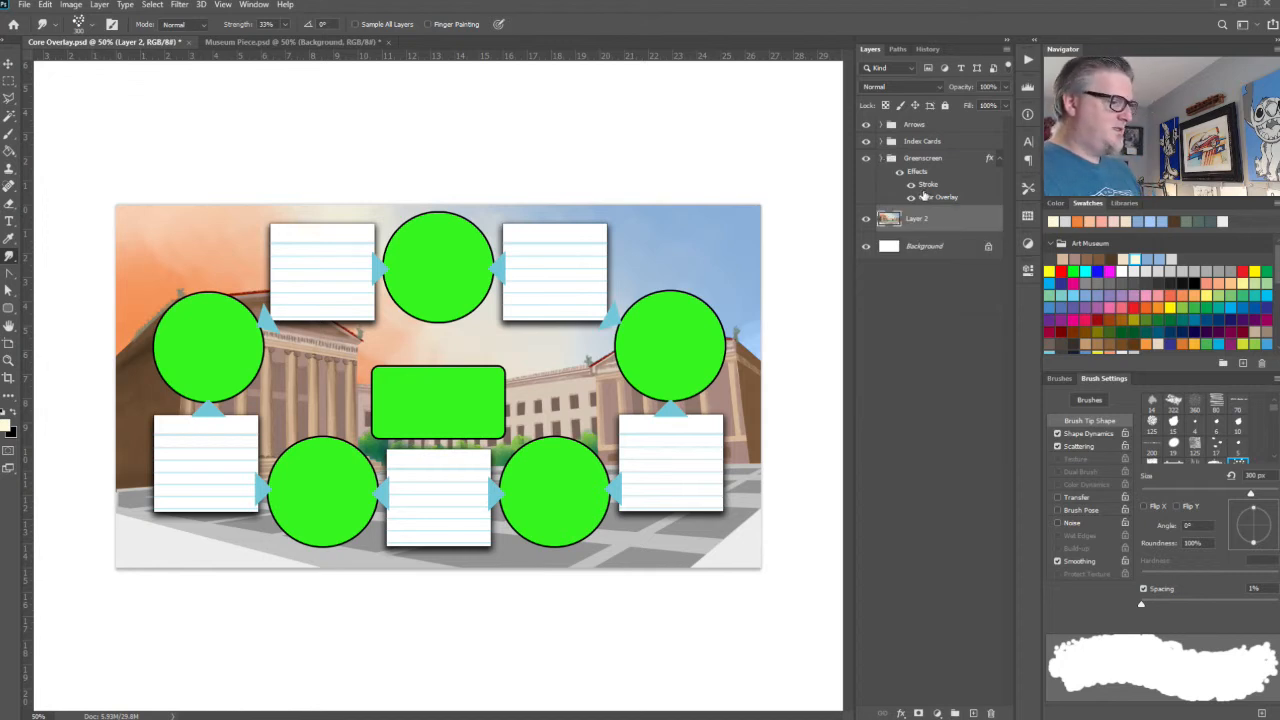
pyautogui.click(910, 186)
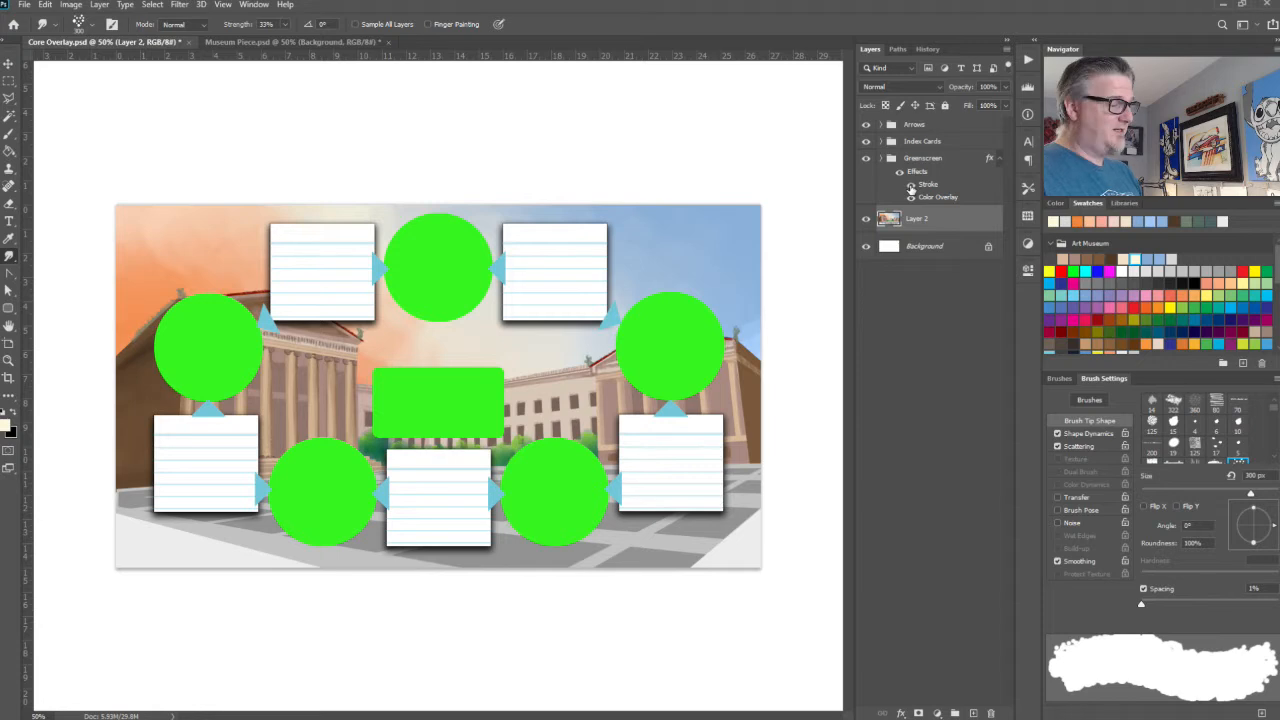
pyautogui.click(910, 186)
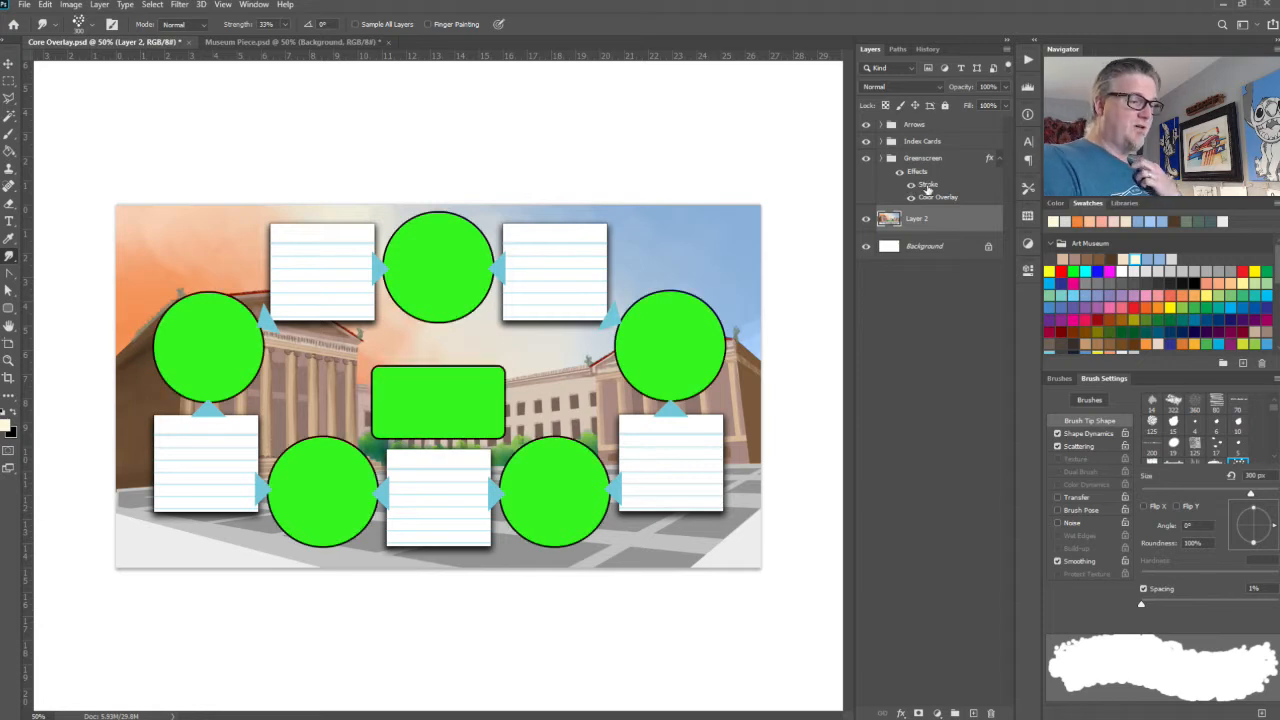
pyautogui.click(927, 187)
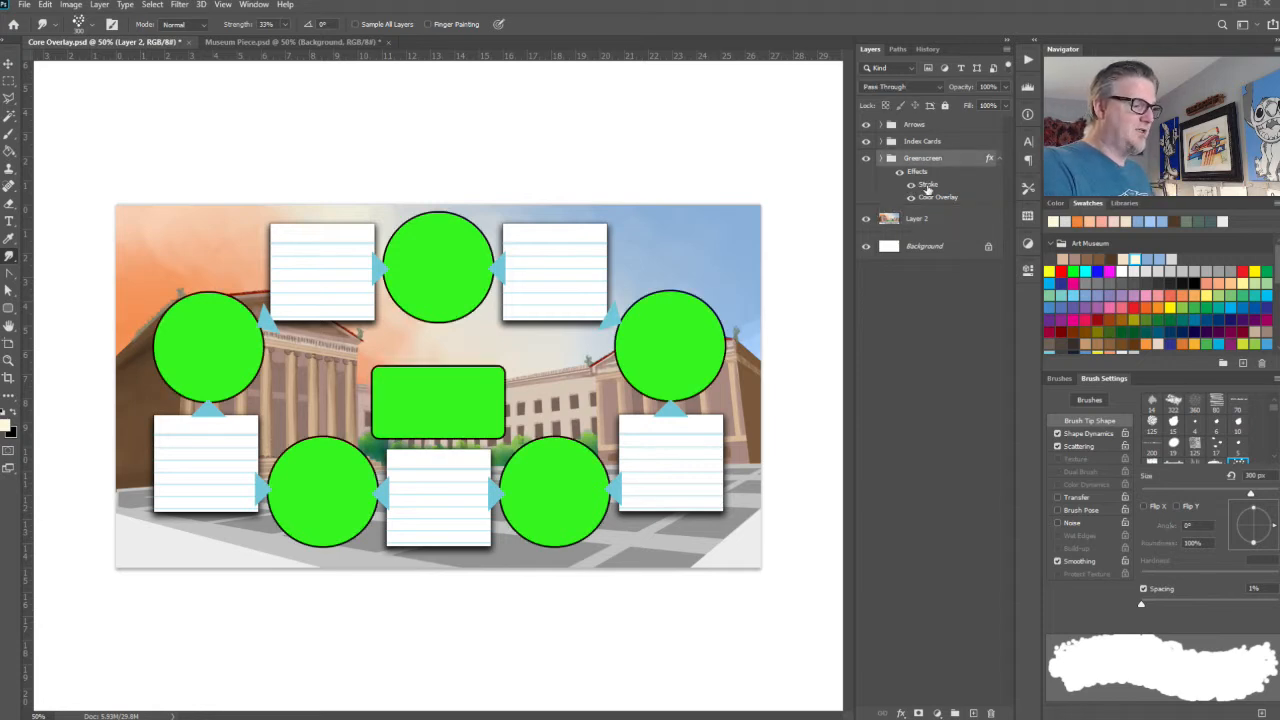
pyautogui.press('h')
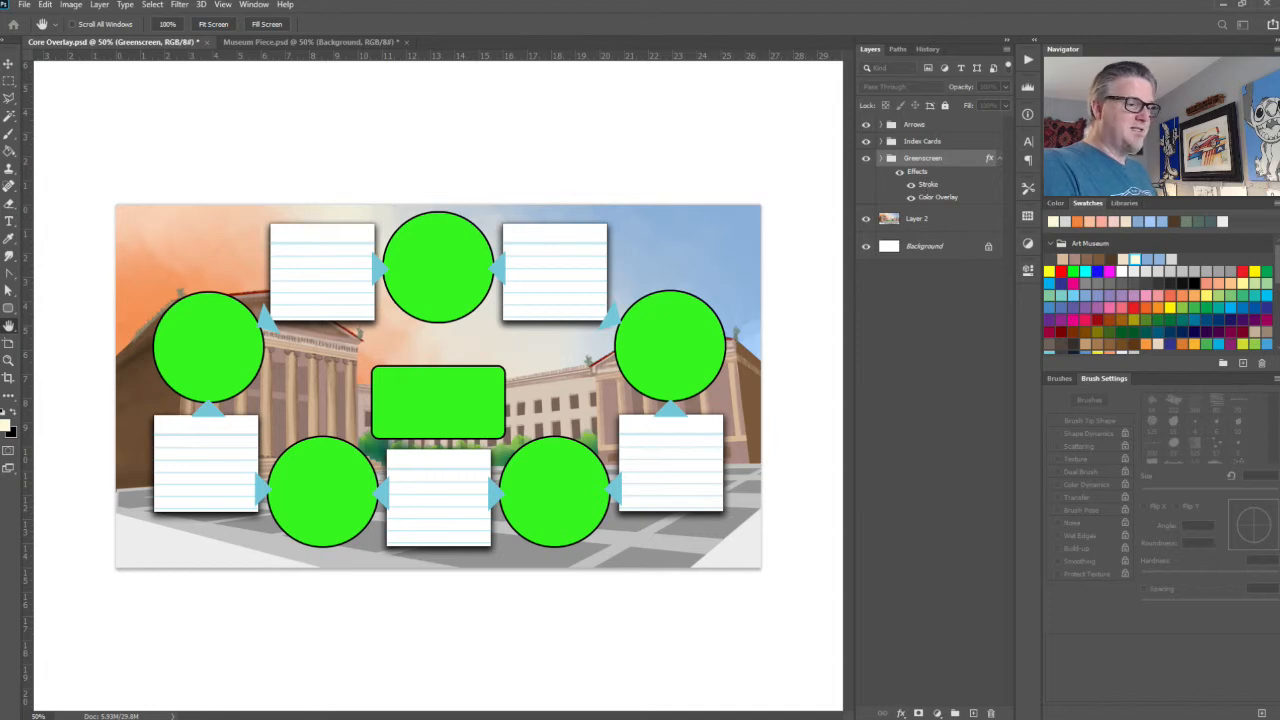
pyautogui.press('i')
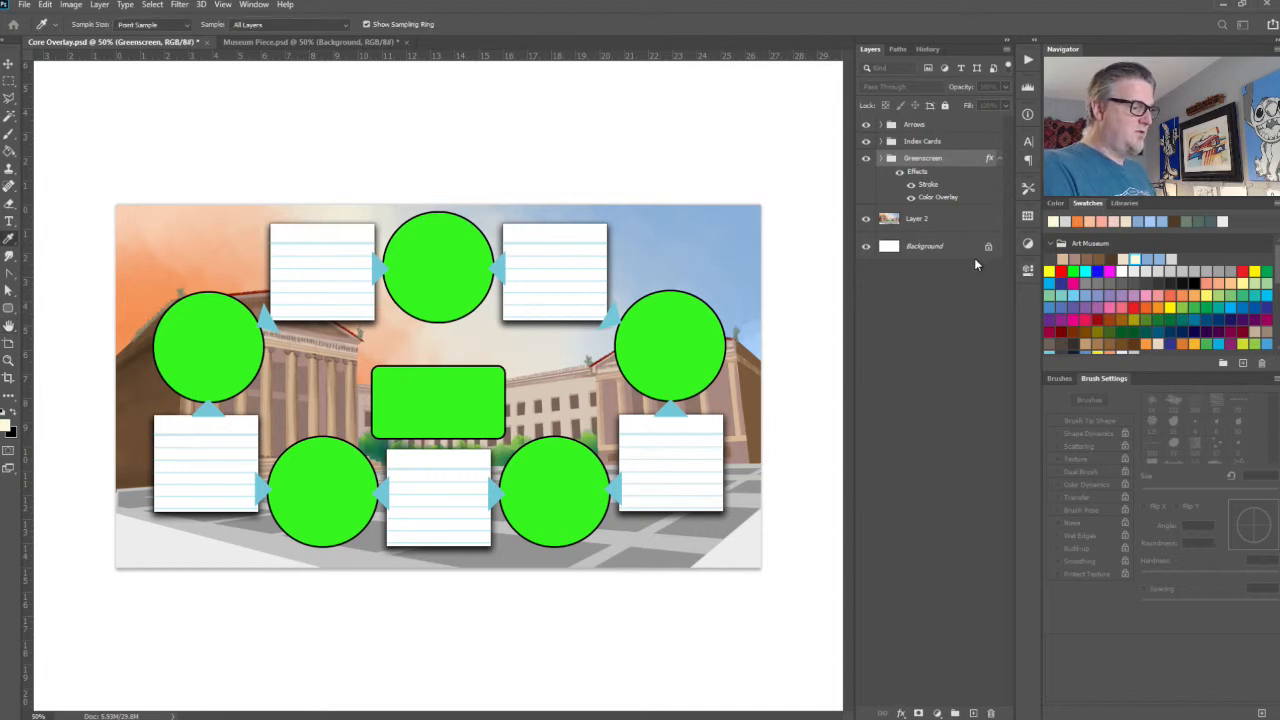
pyautogui.click(600, 359)
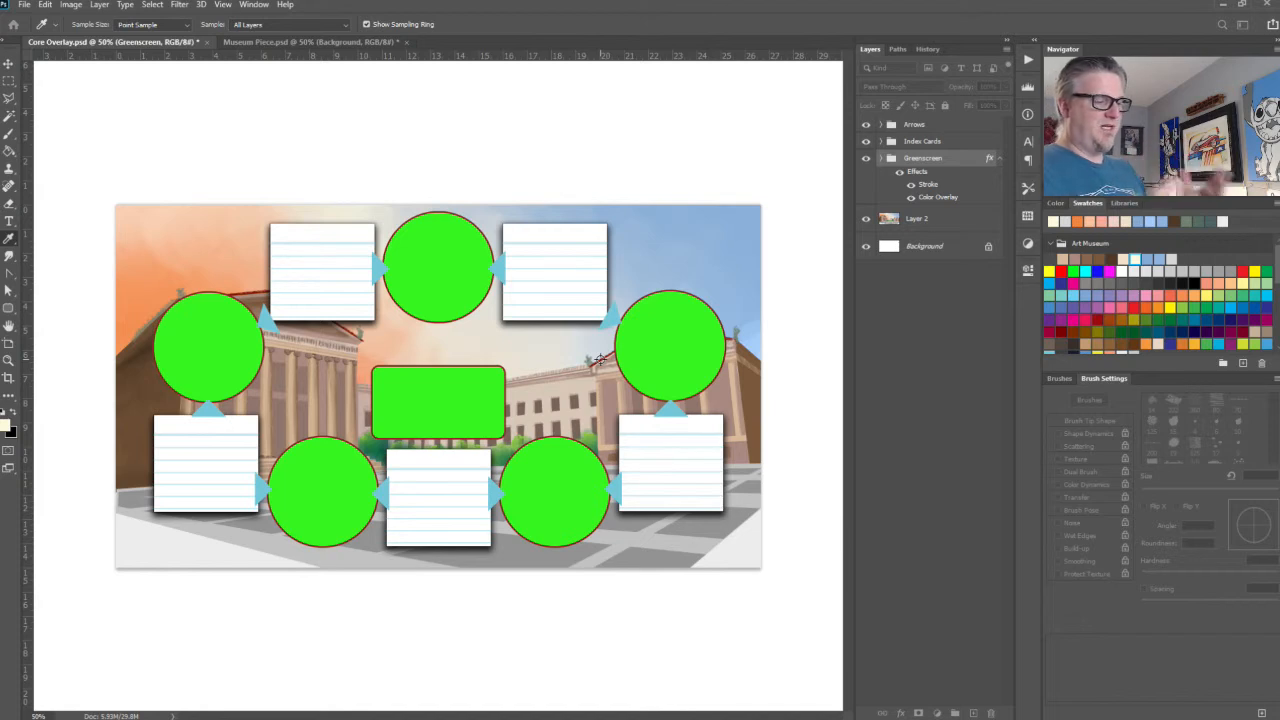
pyautogui.click(438, 558)
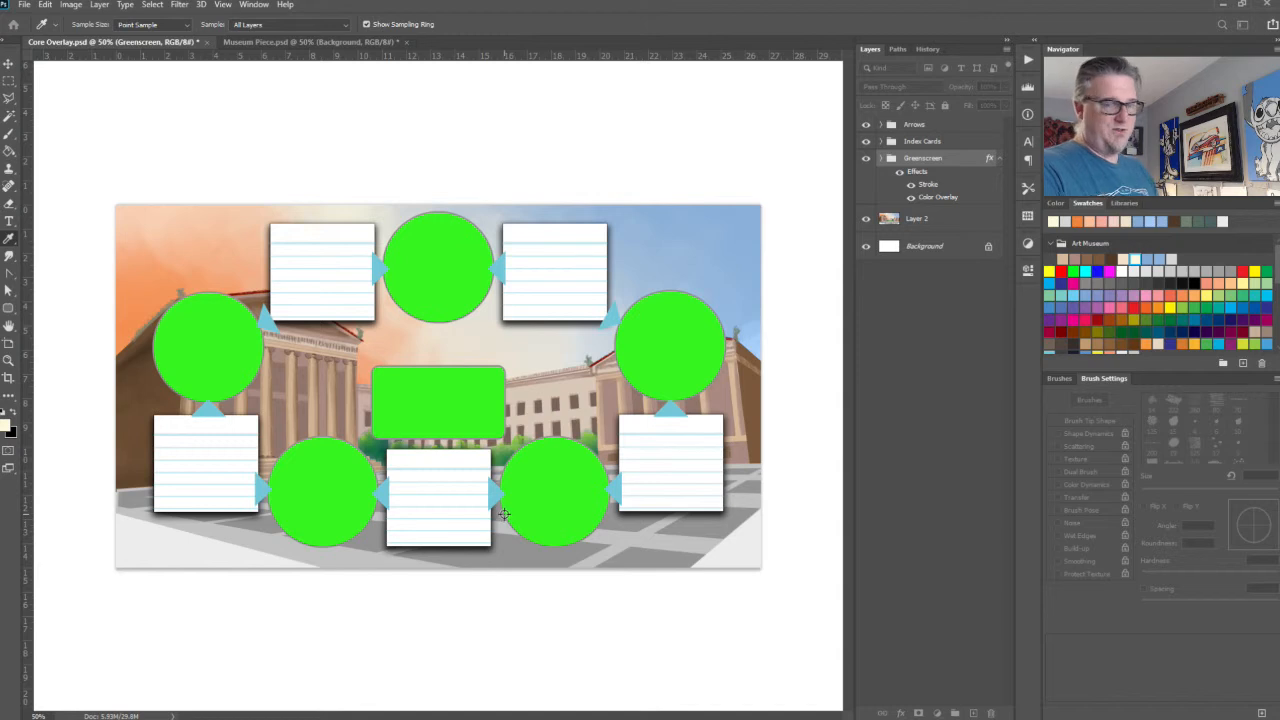
pyautogui.click(816, 456)
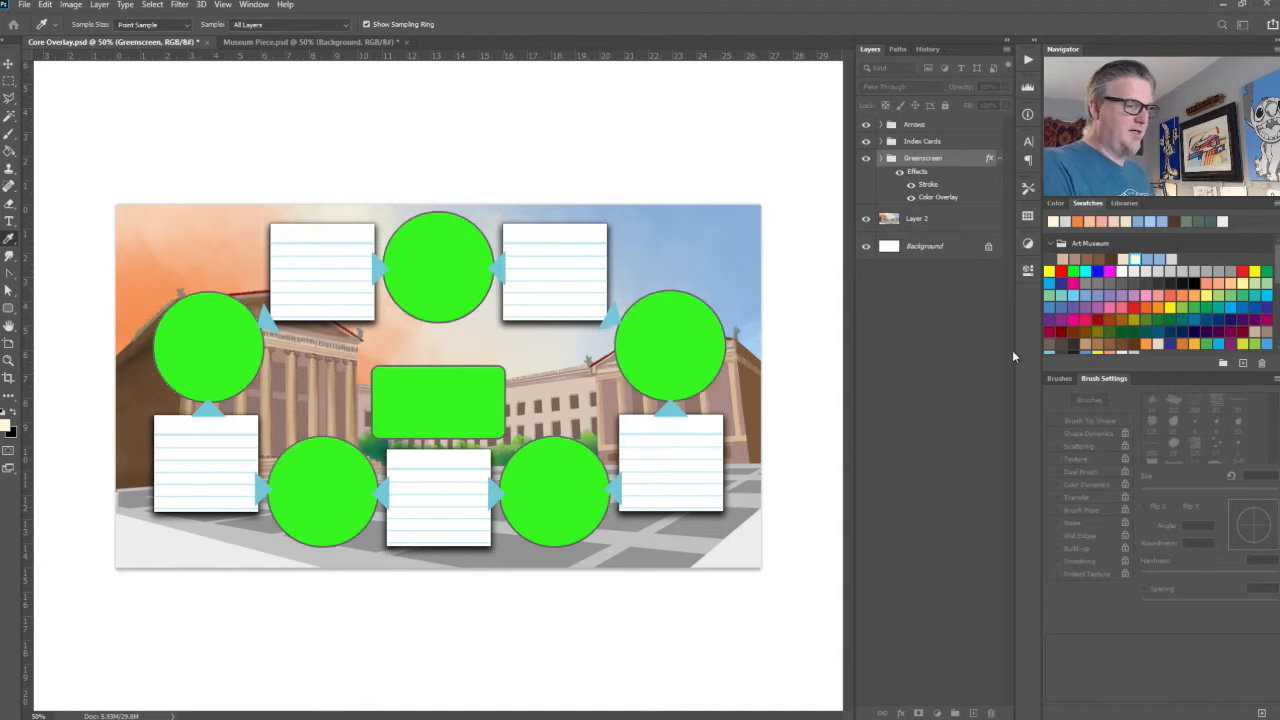
pyautogui.press('h')
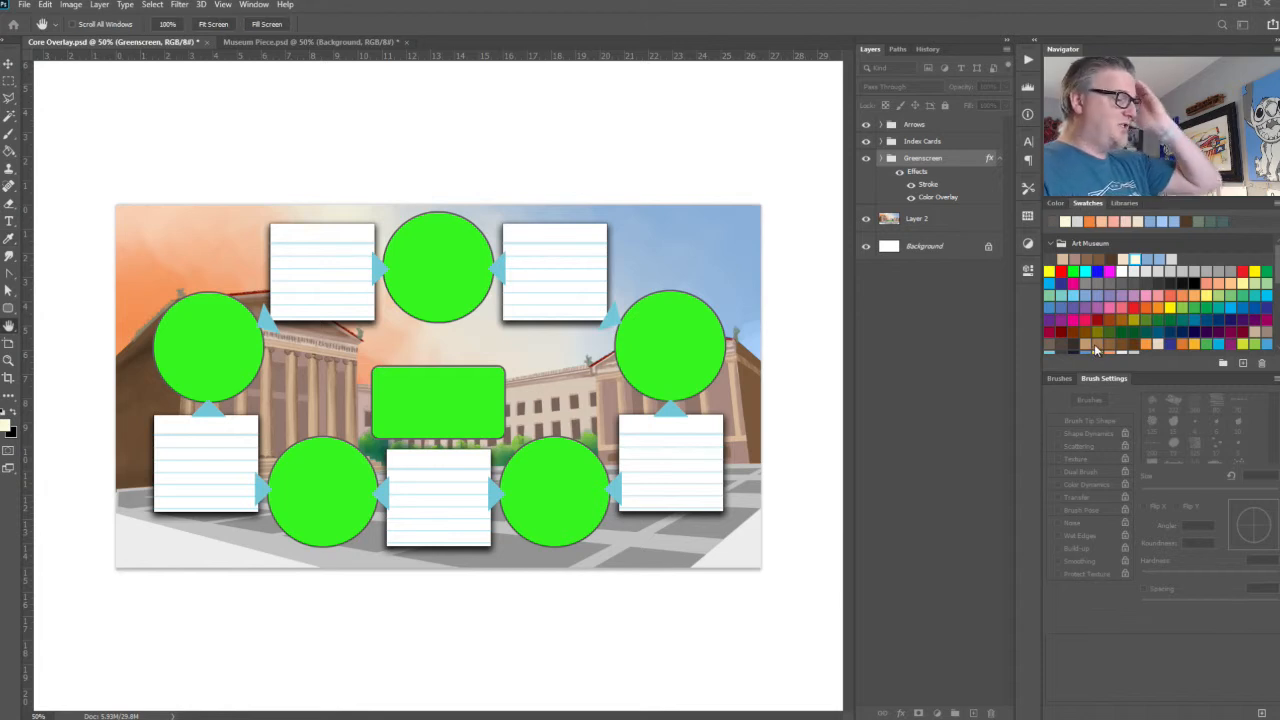
pyautogui.press('r')
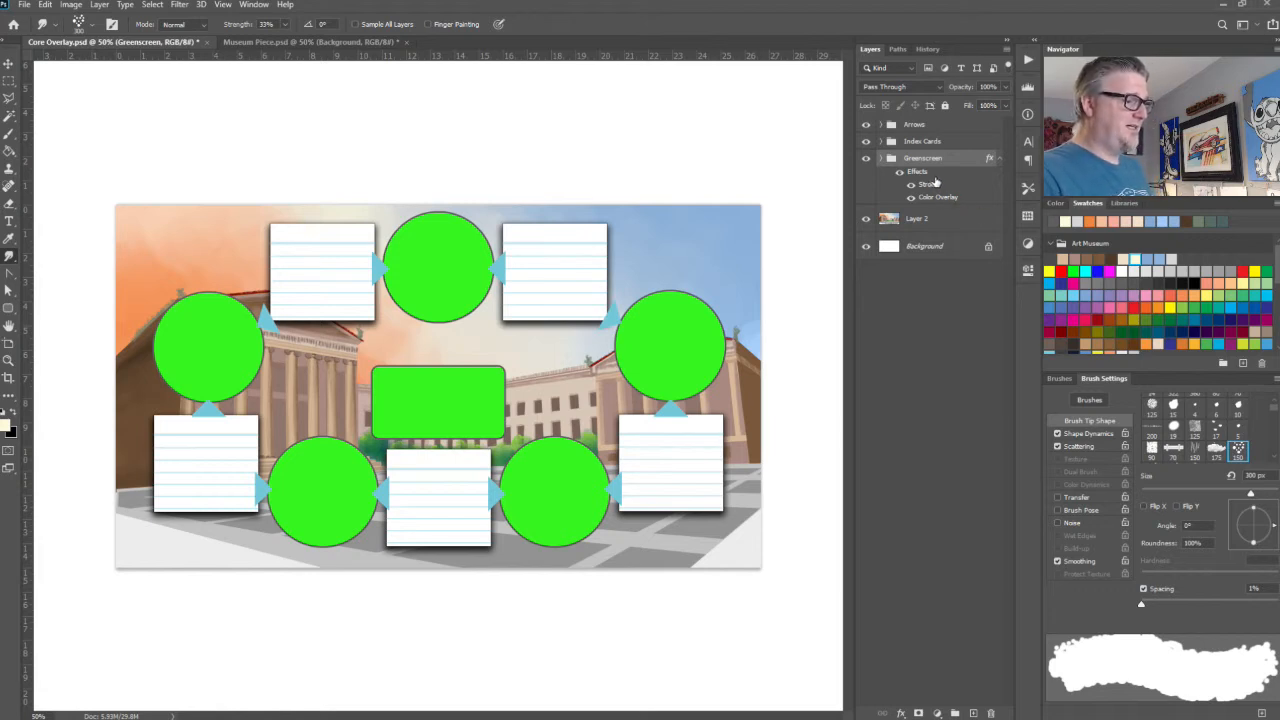
# Step: Apply a bright red Color Overlay to the Arrows group after toggling the group's visibility to check its contents
pyautogui.click(916, 125)
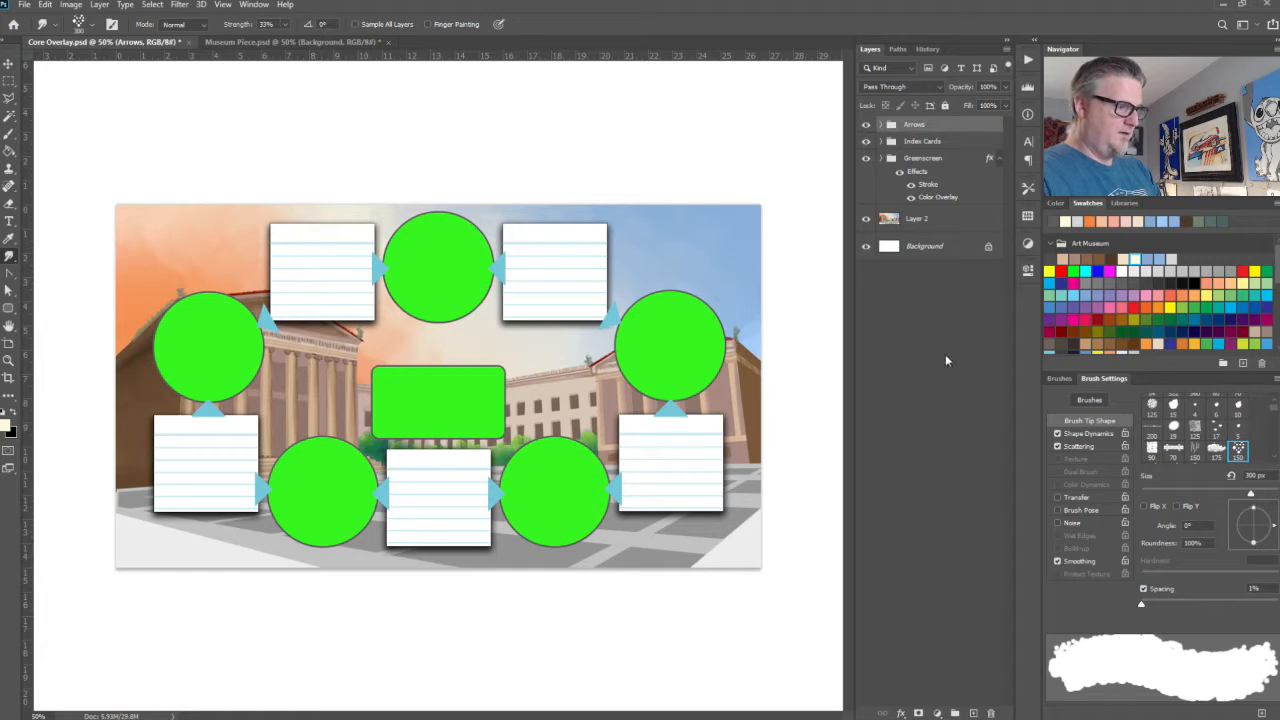
pyautogui.click(880, 125)
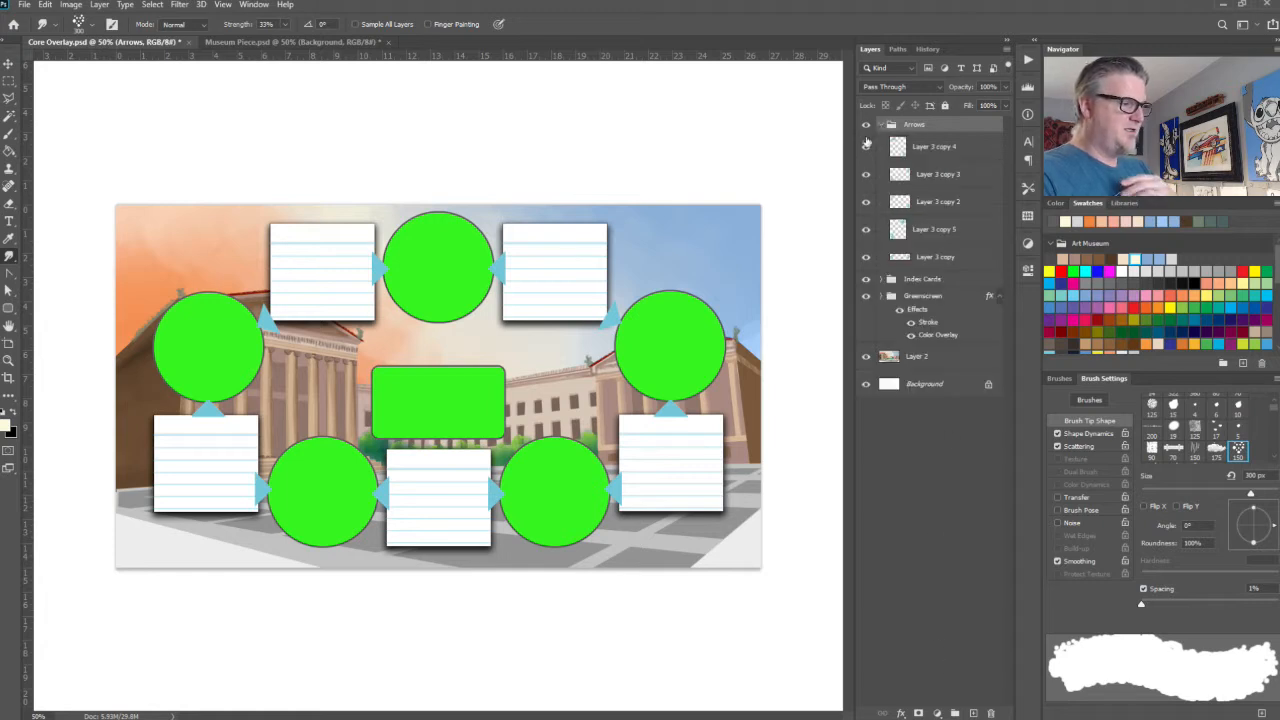
pyautogui.click(866, 125)
pyautogui.click(866, 126)
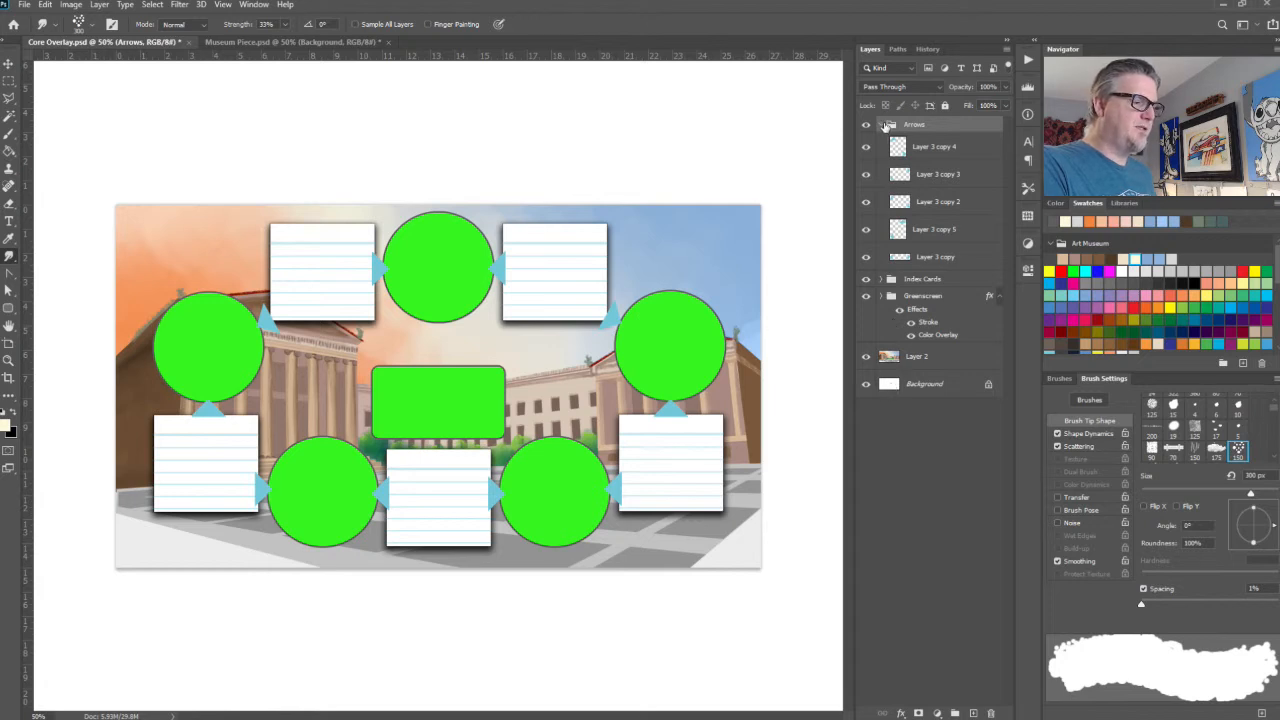
pyautogui.click(884, 125)
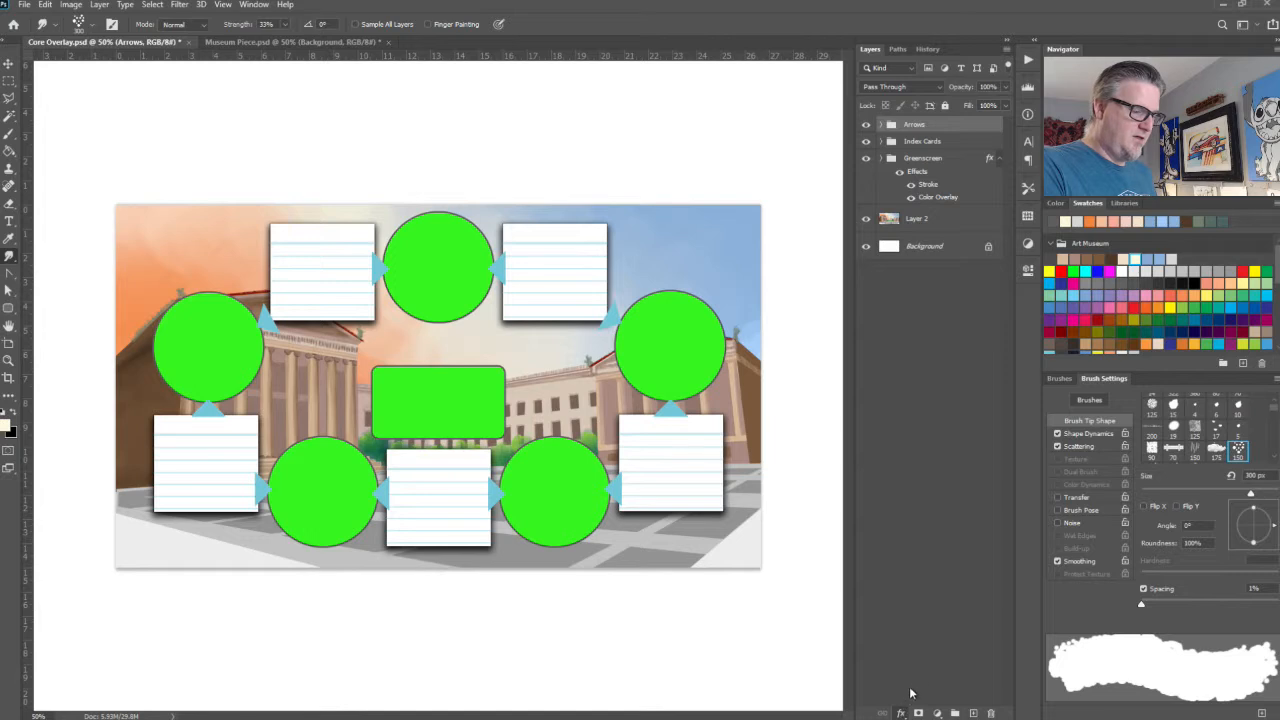
pyautogui.click(928, 655)
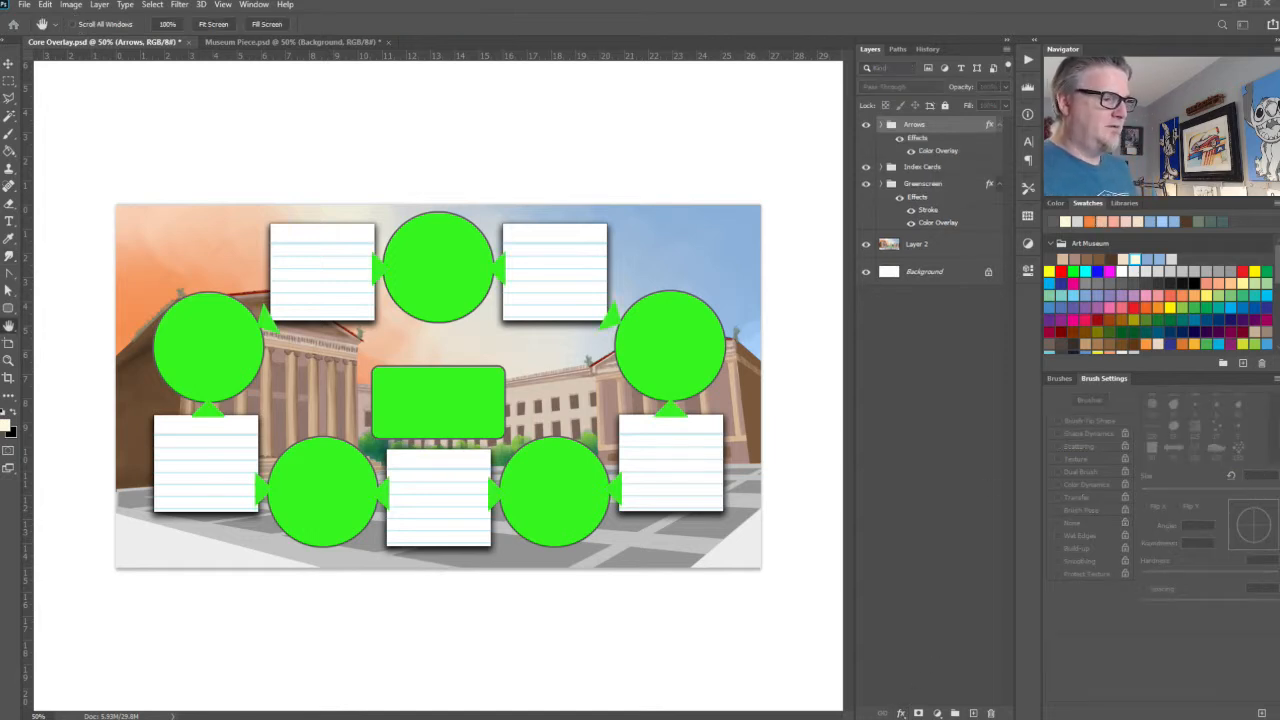
pyautogui.press('i')
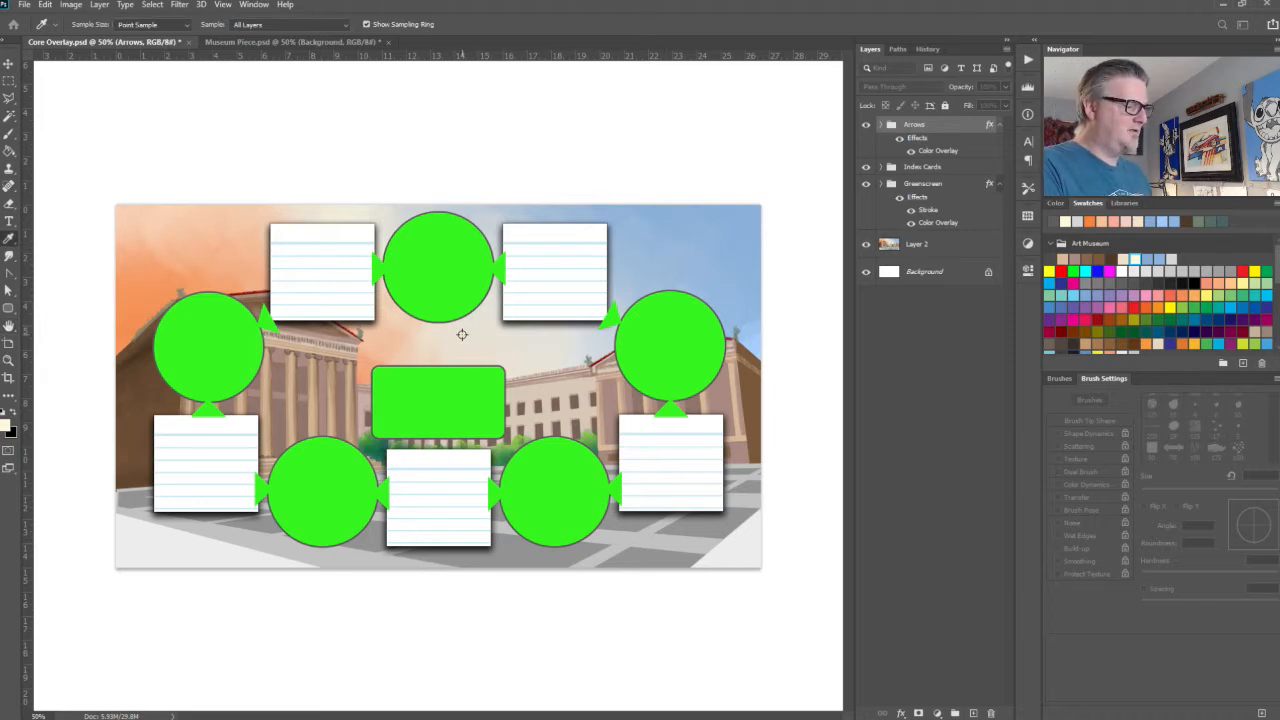
pyautogui.click(97, 309)
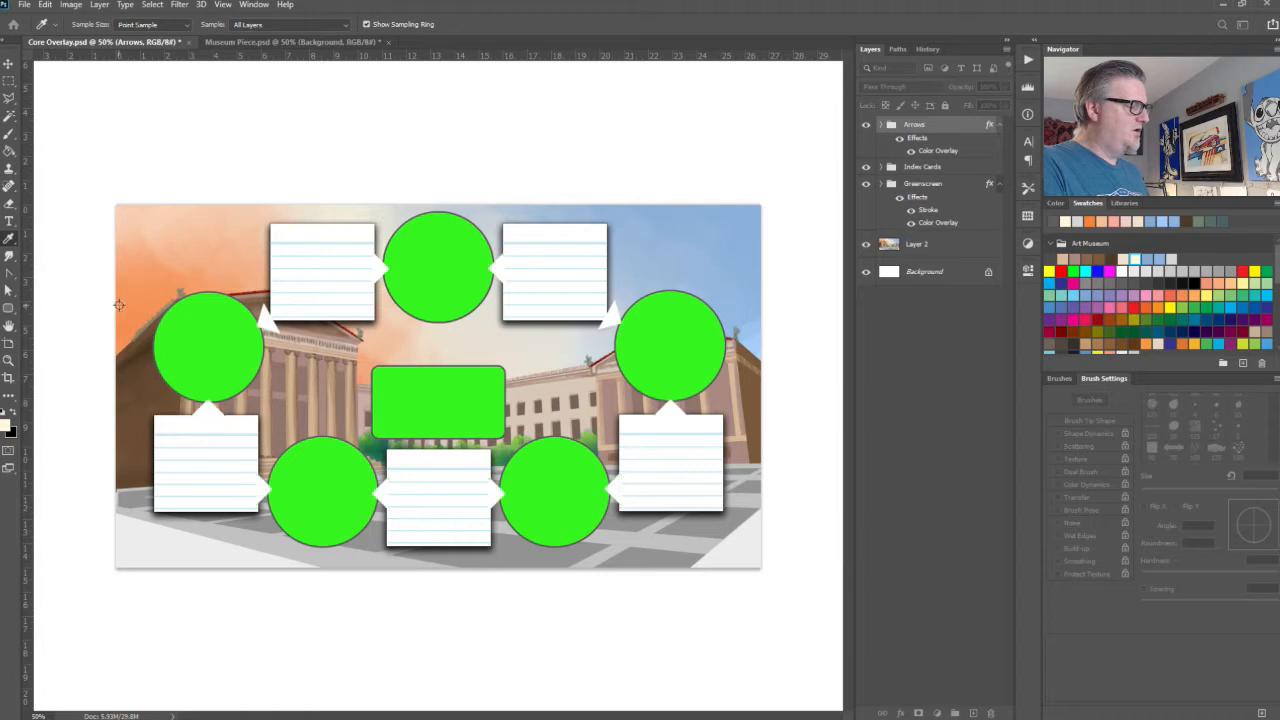
pyautogui.click(140, 301)
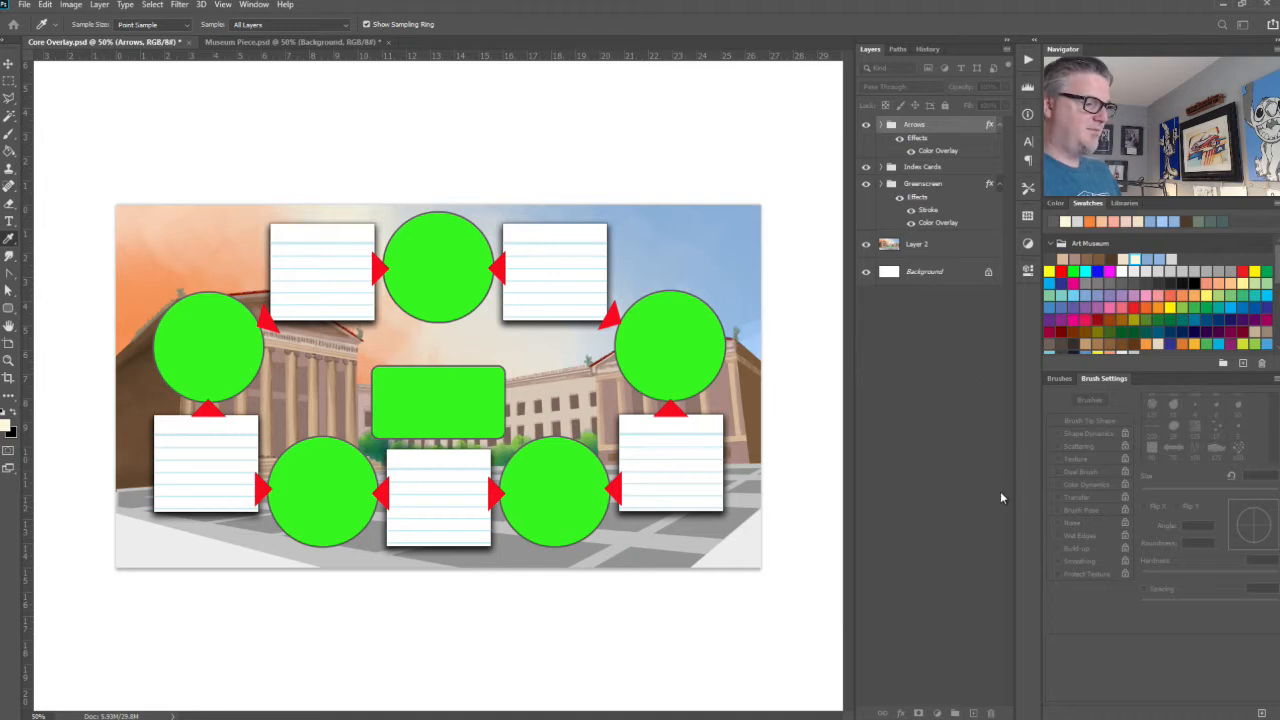
pyautogui.press('h')
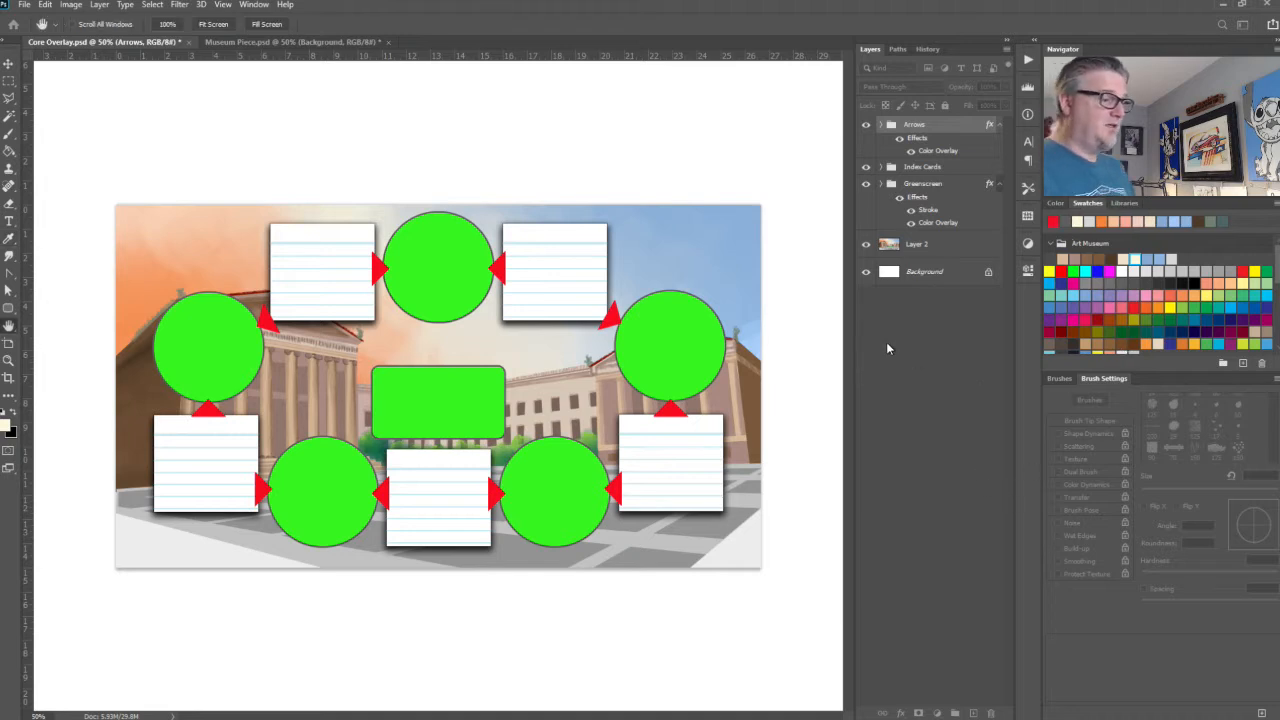
# Step: Try a Stroke on the Arrows group, drop it in favor of a subtle Drop Shadow, and apply the layer style
pyautogui.click(766, 221)
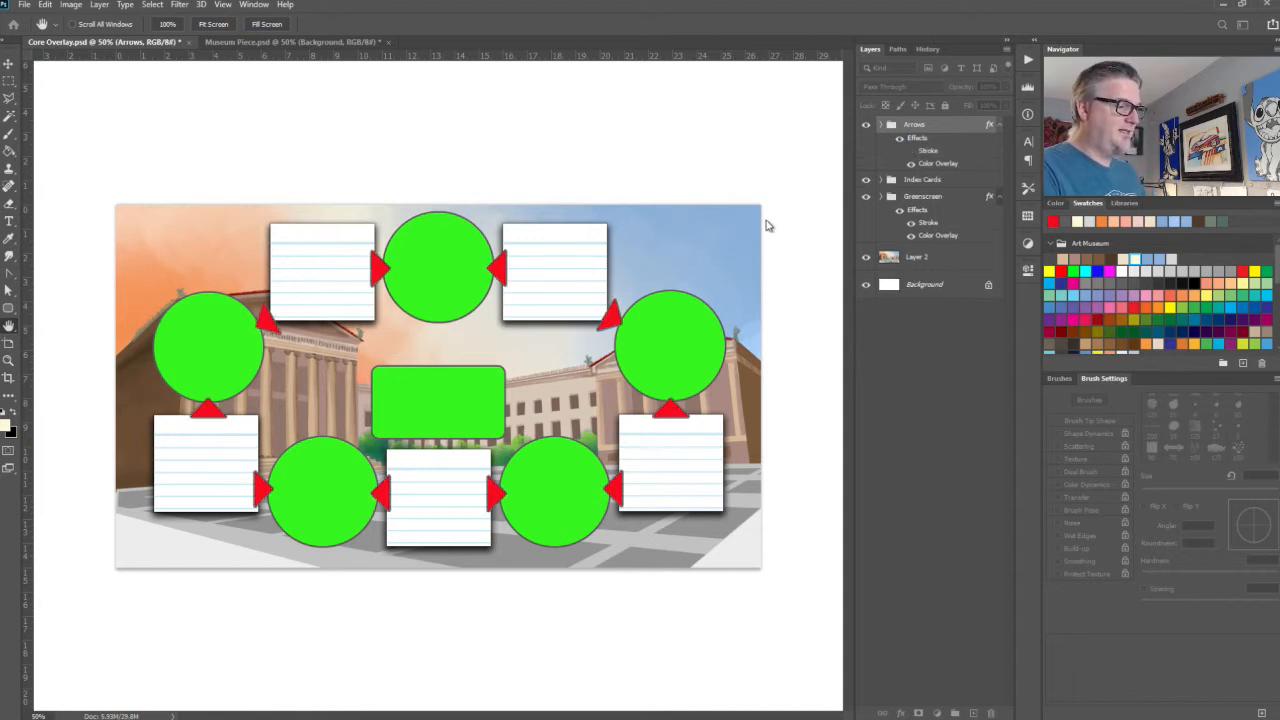
pyautogui.click(767, 399)
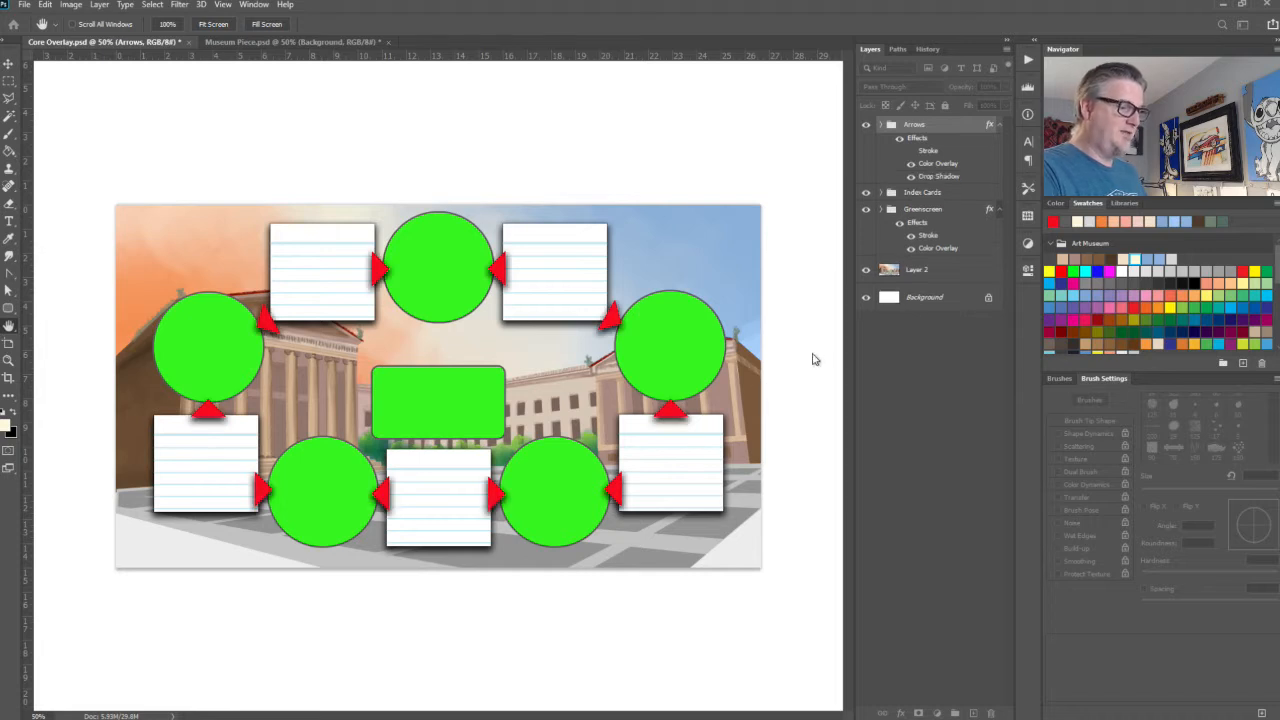
pyautogui.click(804, 398)
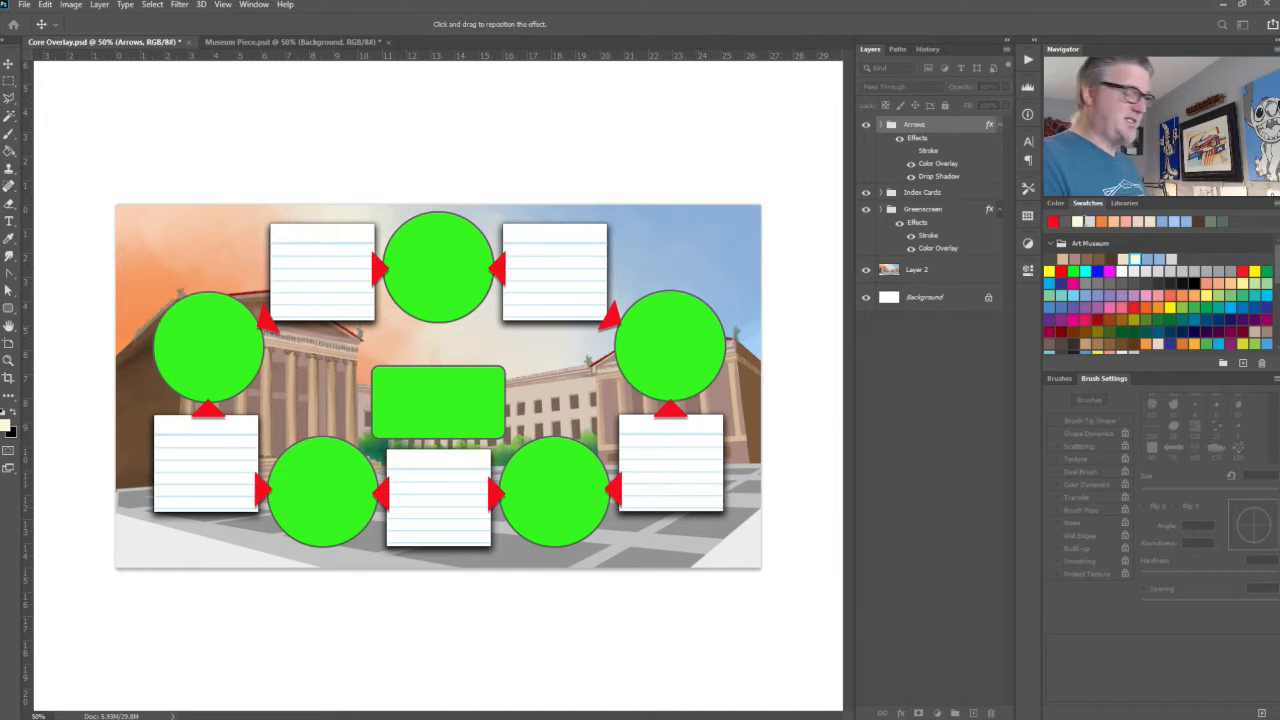
pyautogui.press('Return')
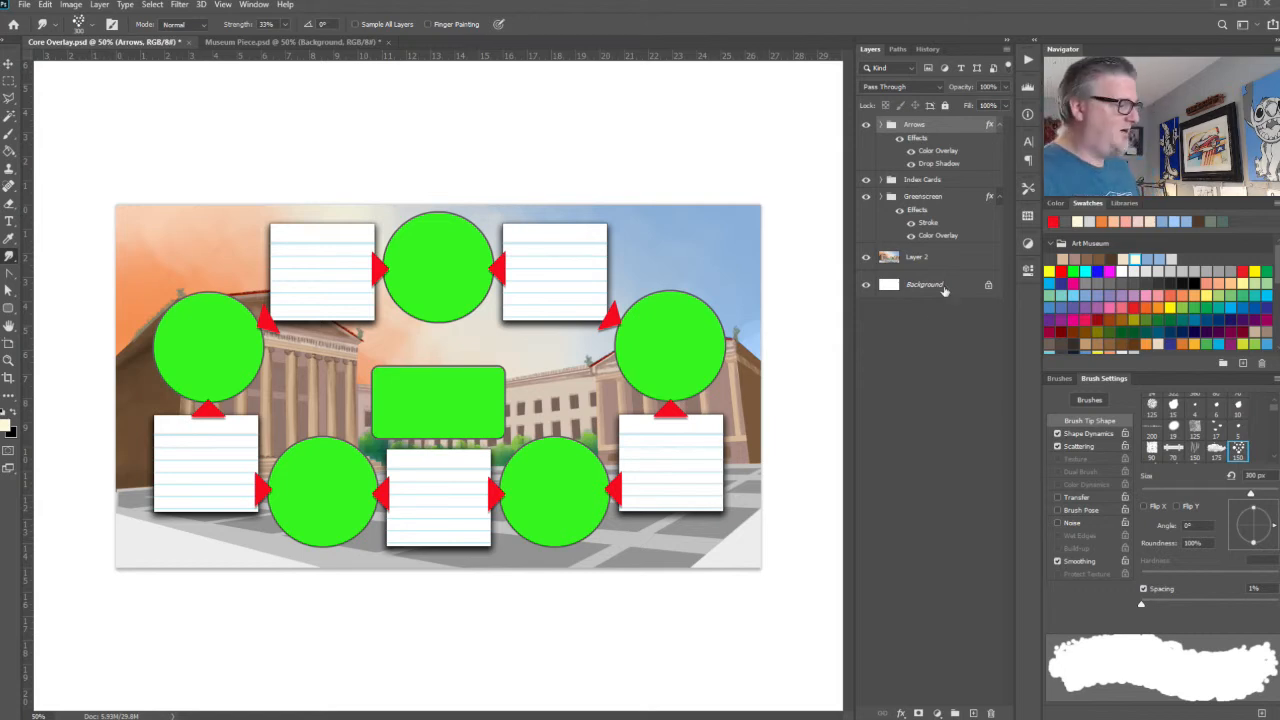
# Step: Toggle the visibility of Layer 2 and Background to compare the overlay with and without the painted scene
pyautogui.click(866, 258)
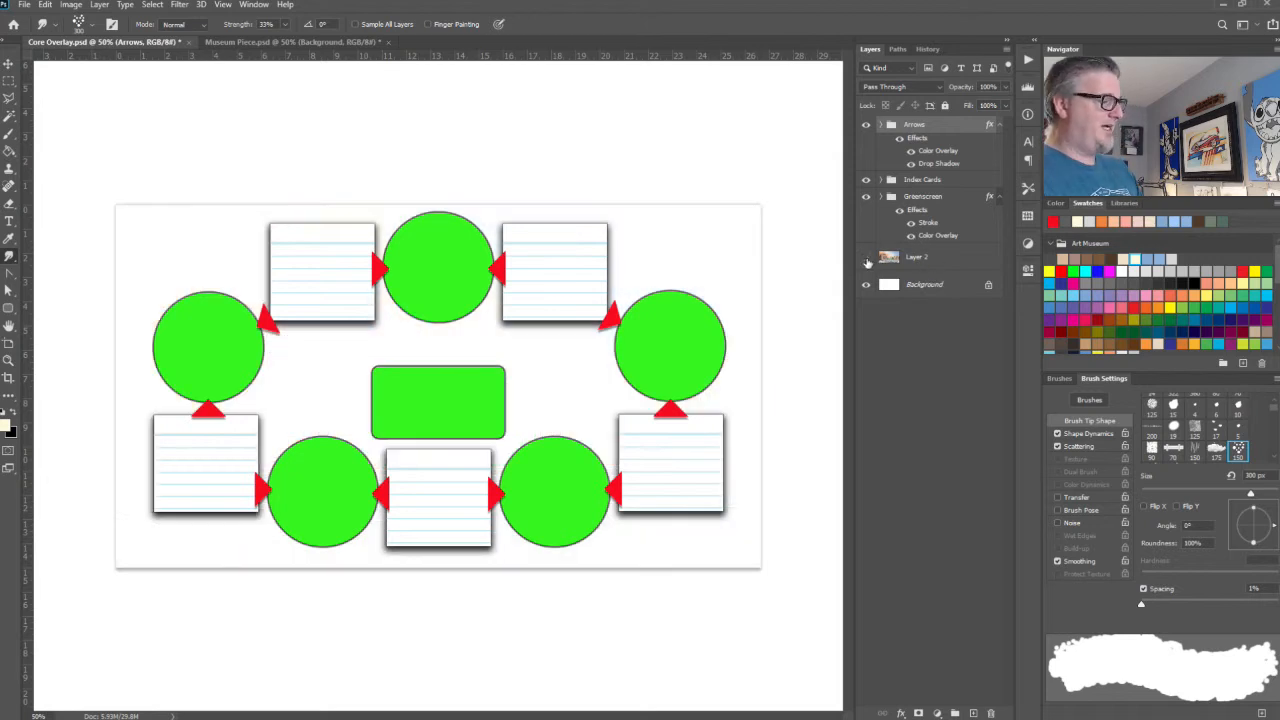
pyautogui.click(866, 257)
pyautogui.click(867, 257)
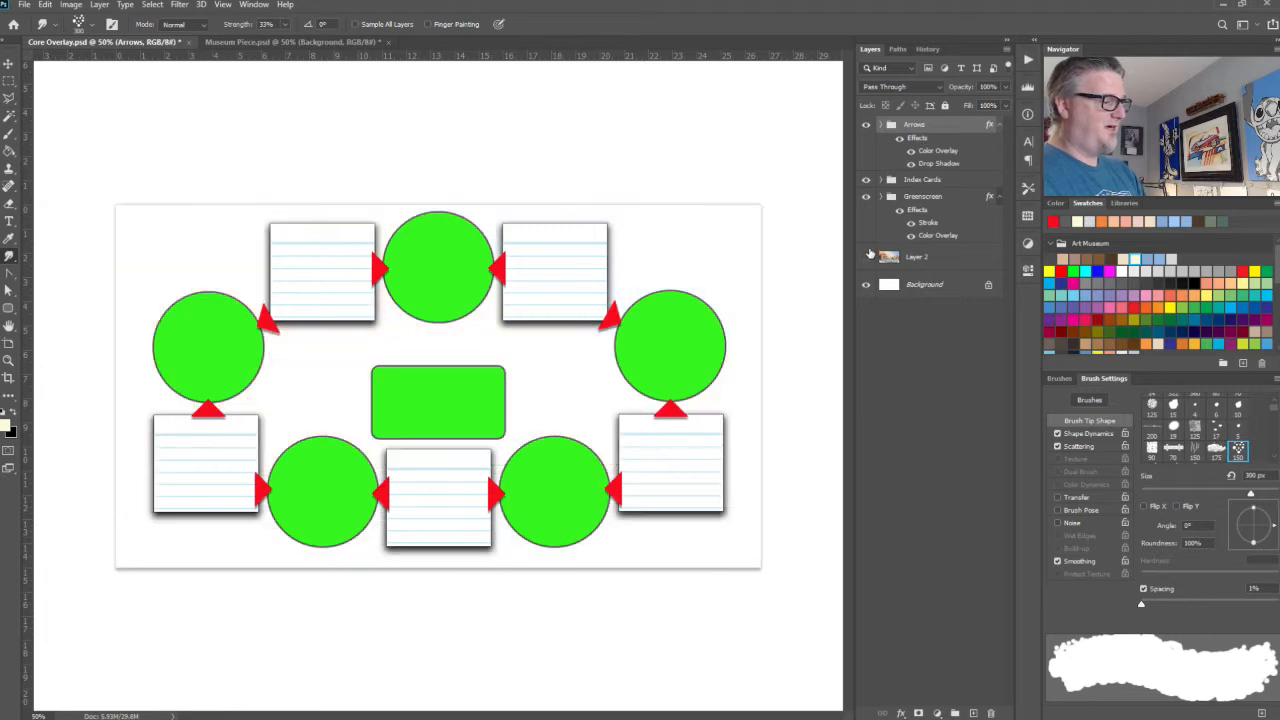
pyautogui.click(863, 291)
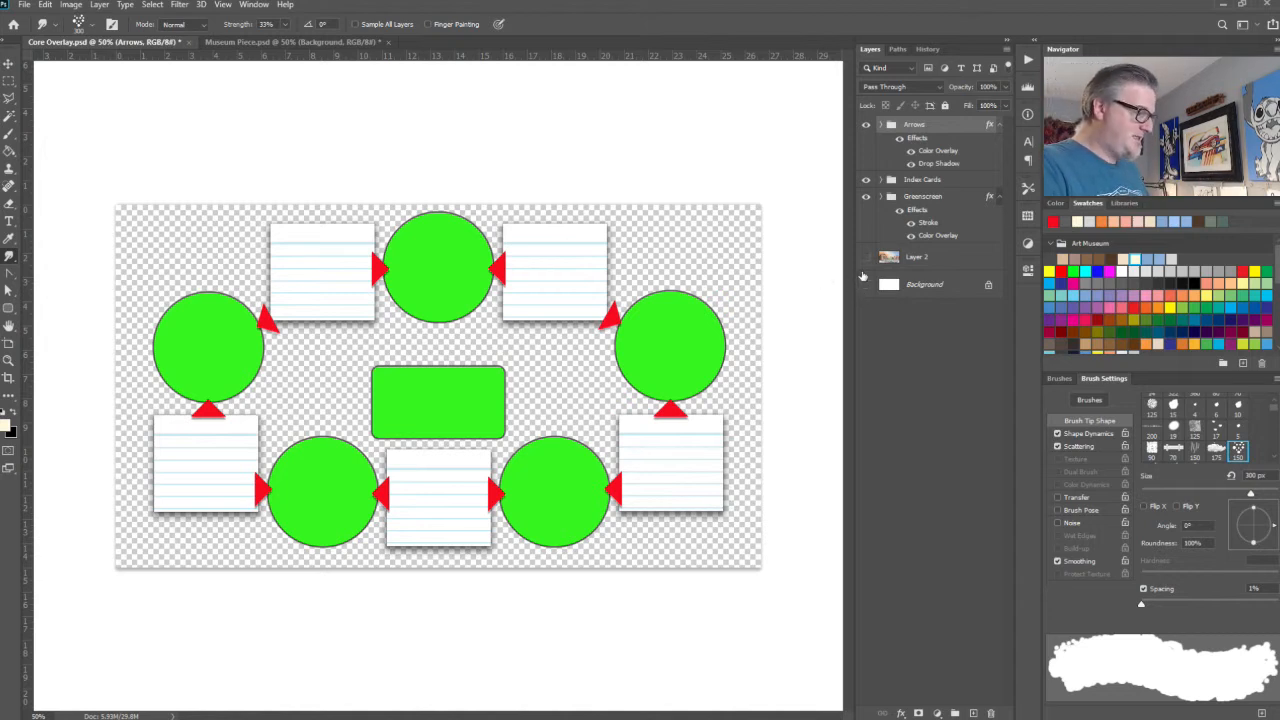
pyautogui.click(866, 286)
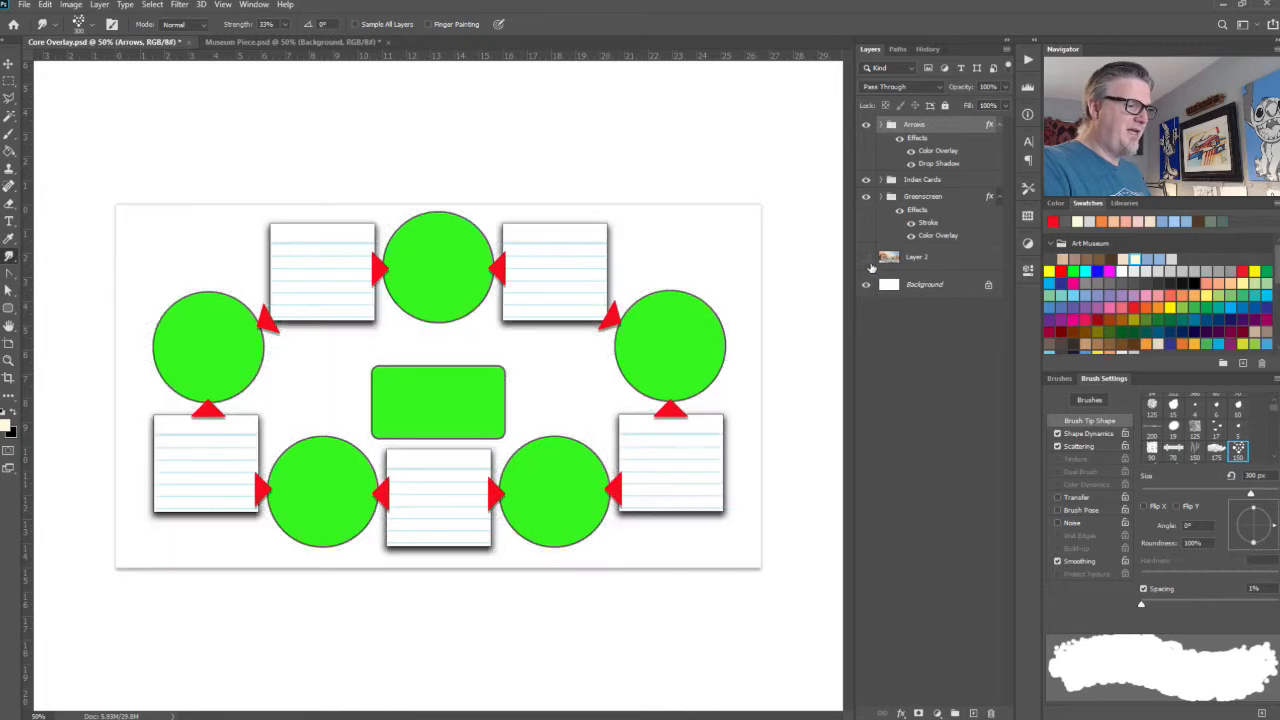
pyautogui.click(866, 258)
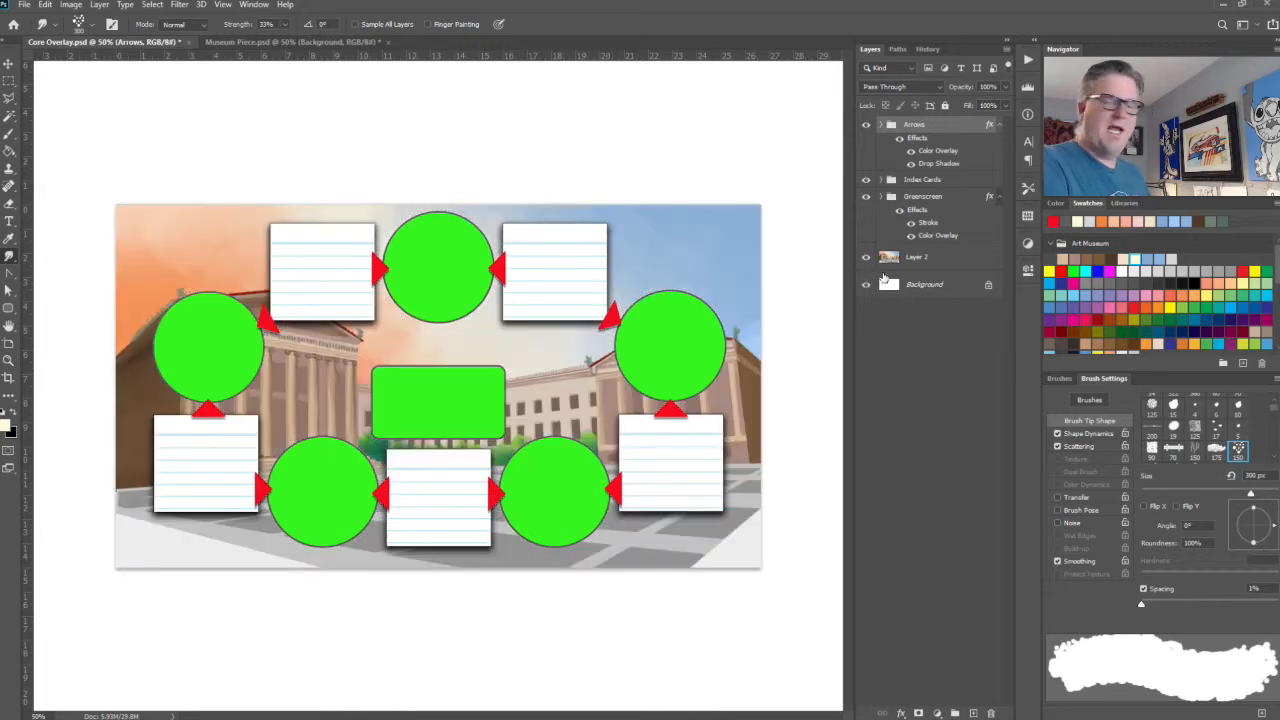